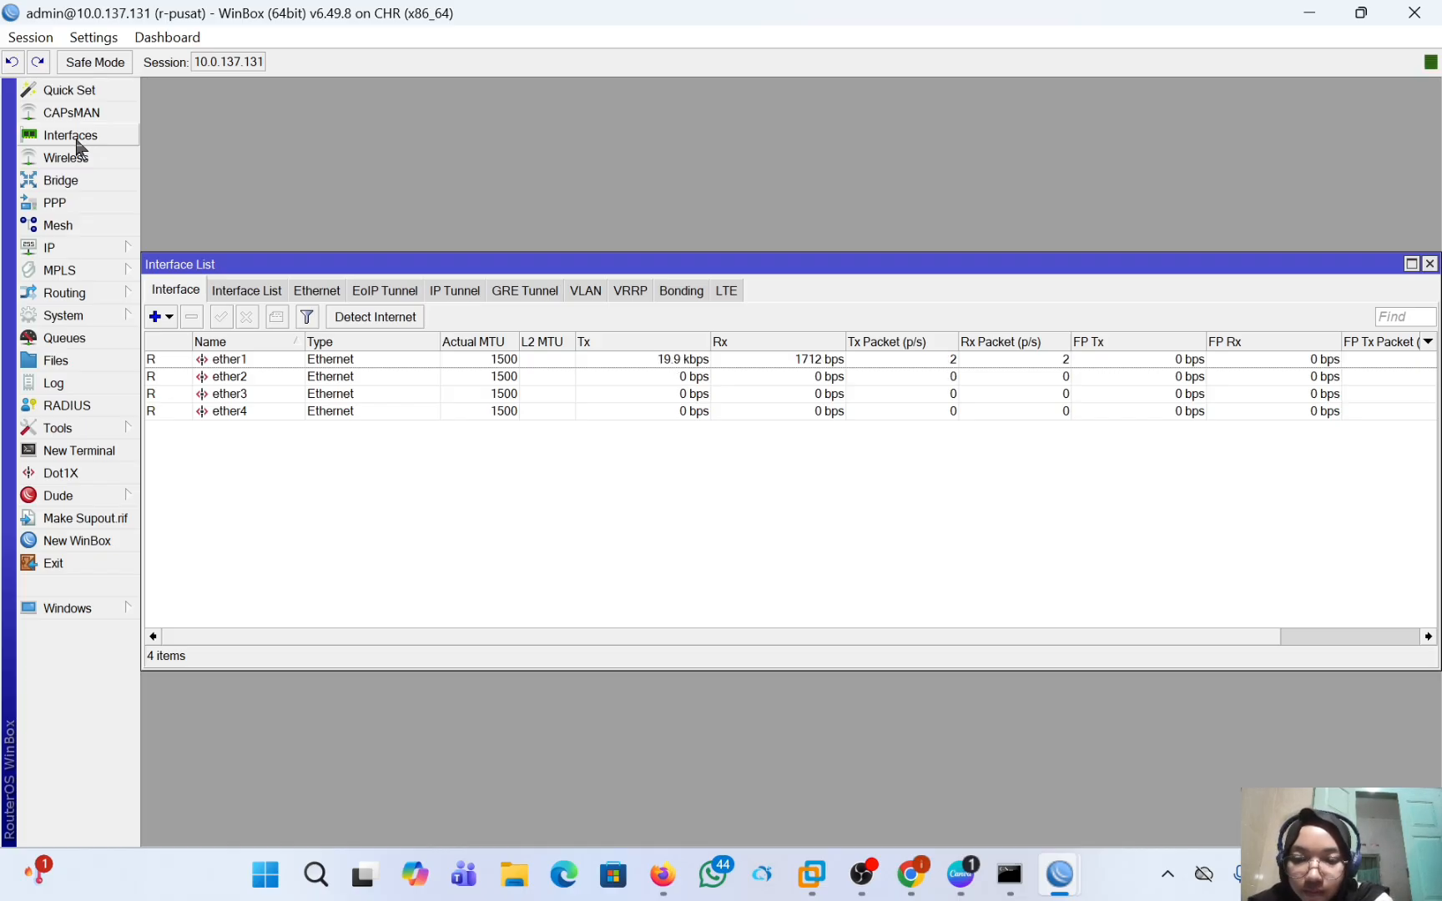
Start a new IP Tunnel interface on the r-pusat router and name it "ipip-tunnel1 to cabang".
click(151, 314)
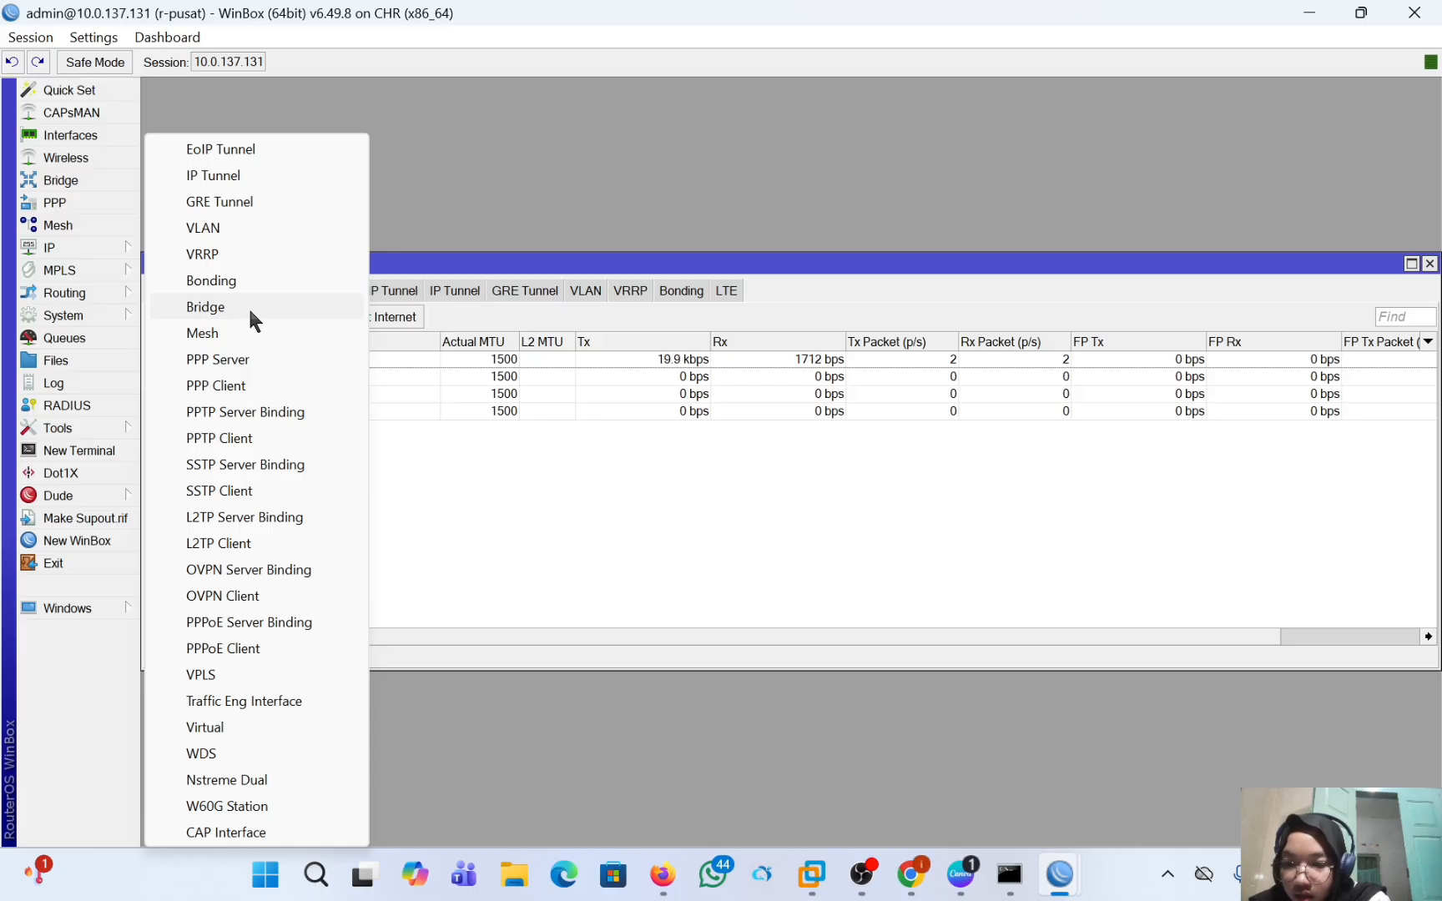
click(267, 179)
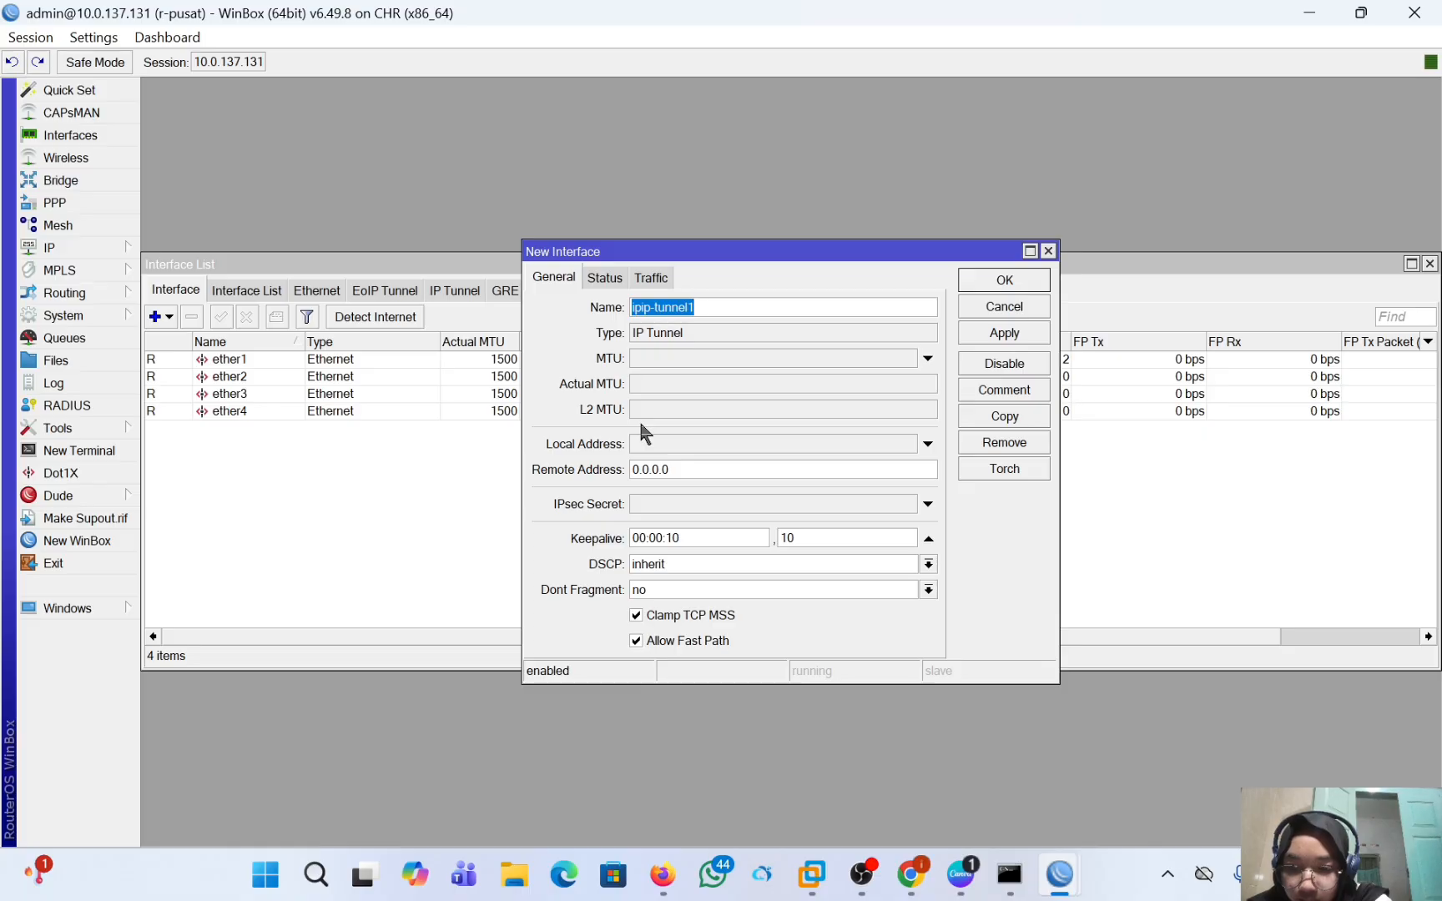
click(774, 308)
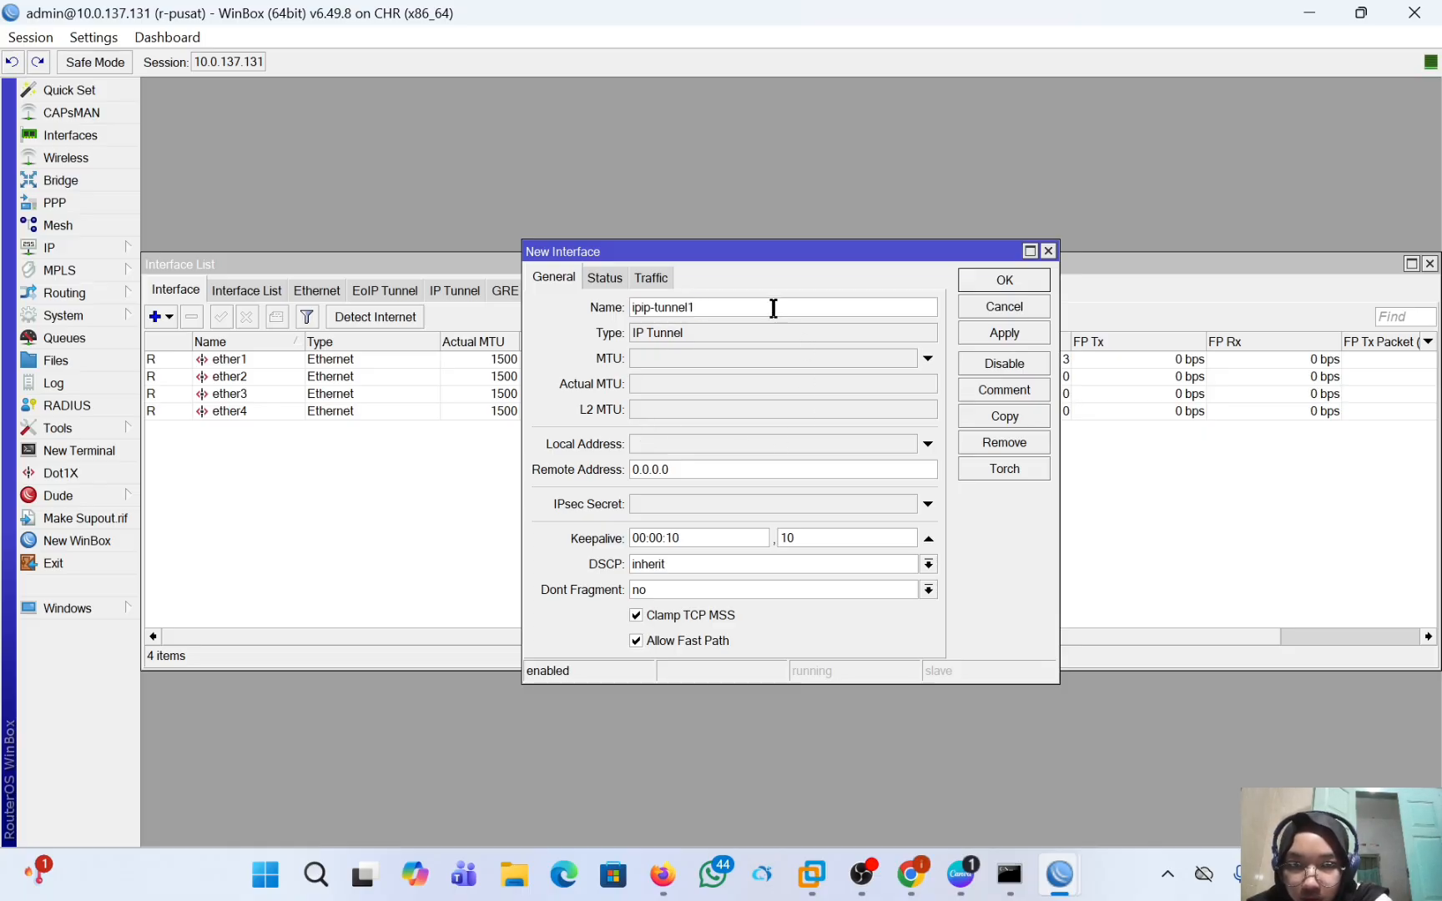
text(to)
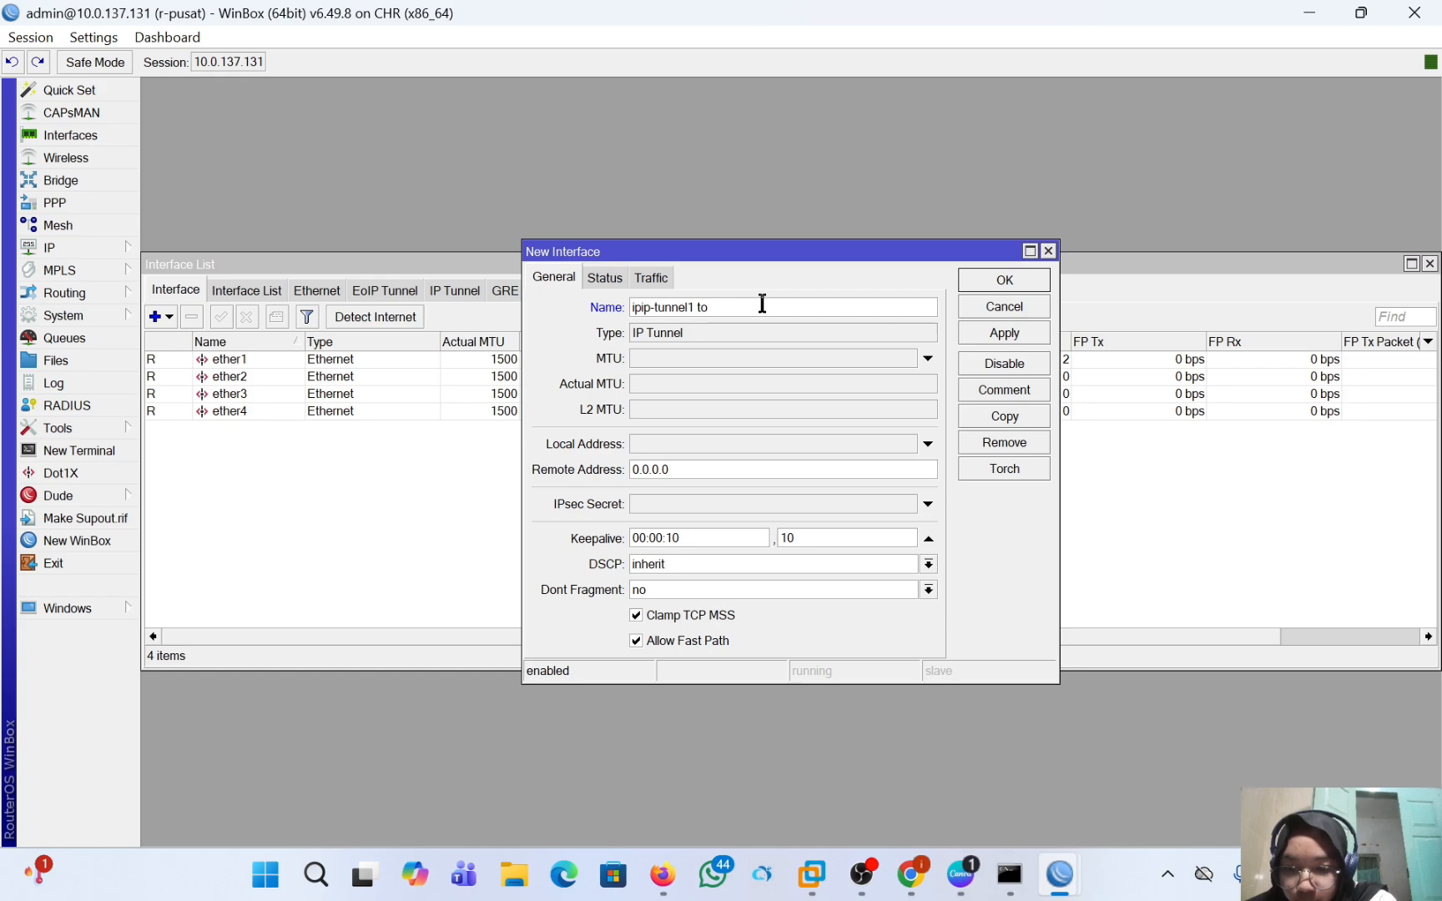
text( ca)
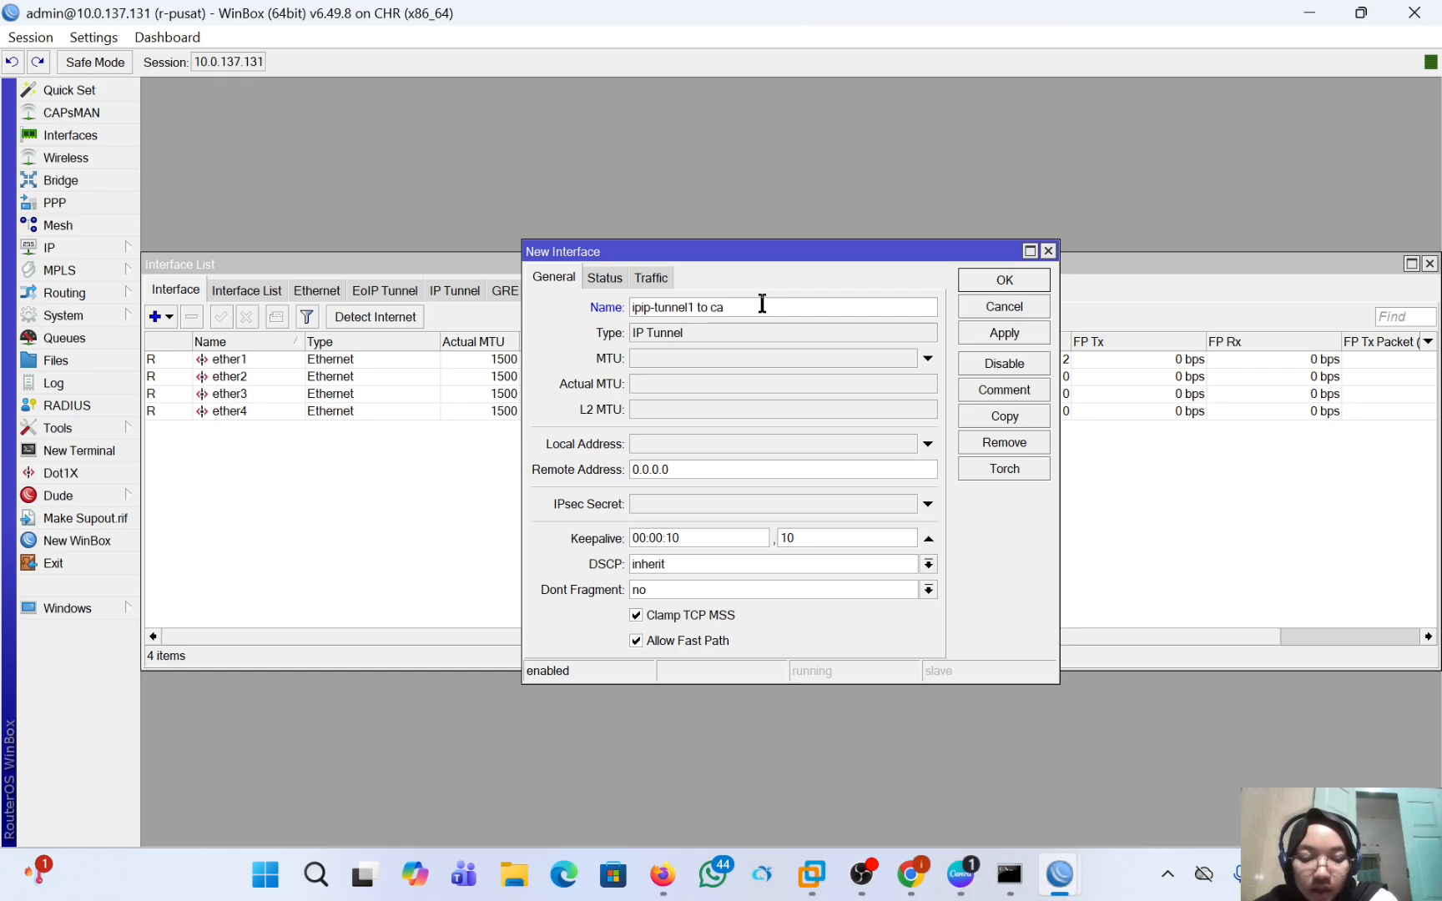
text(bang)
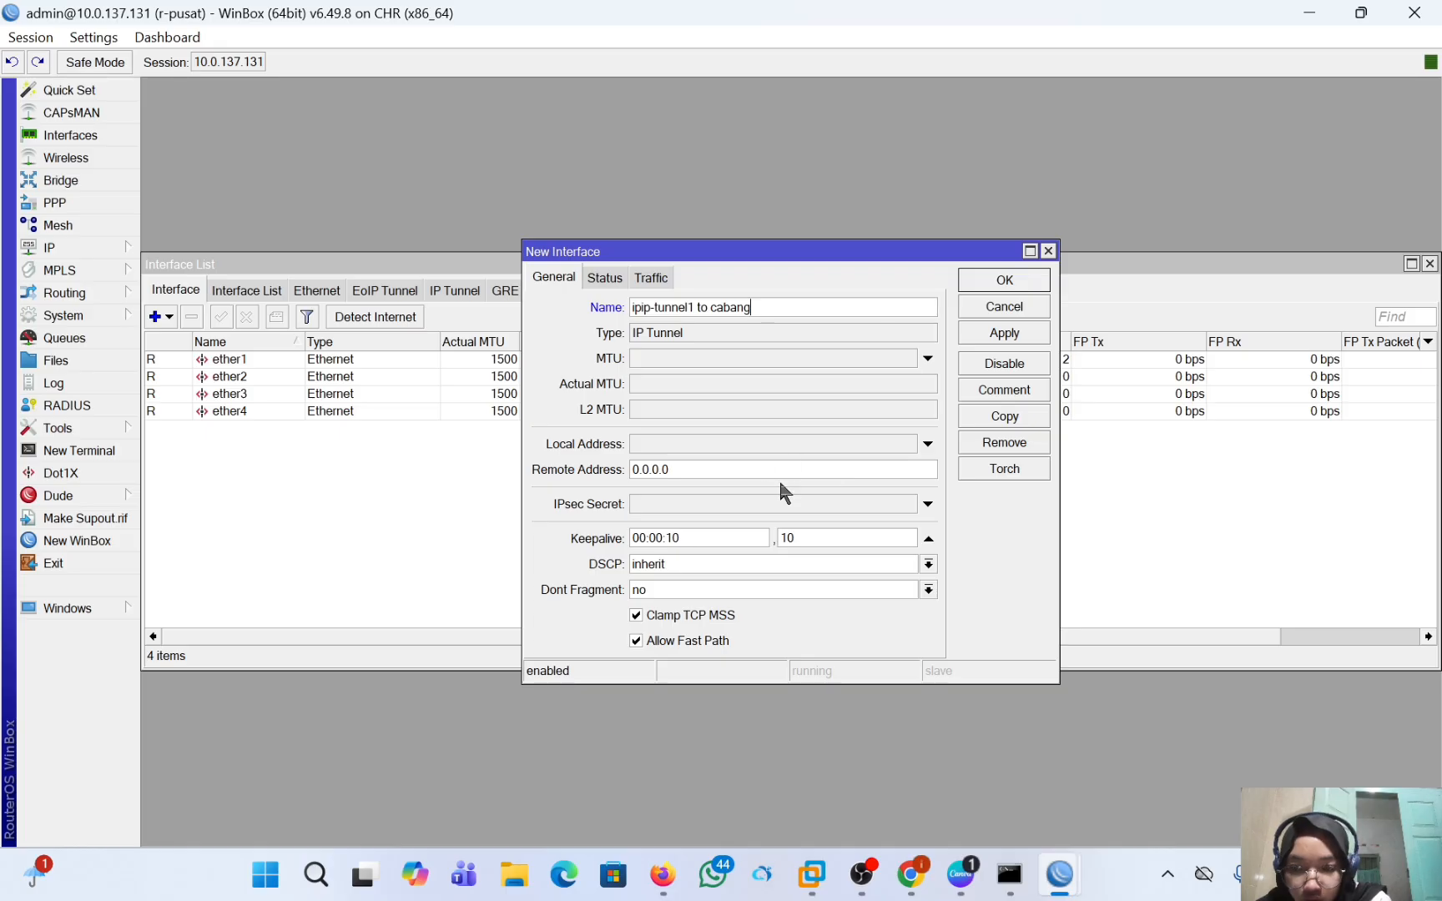
Set the IP tunnel's remote address to 10.0.137.132 and save the interface.
click(720, 473)
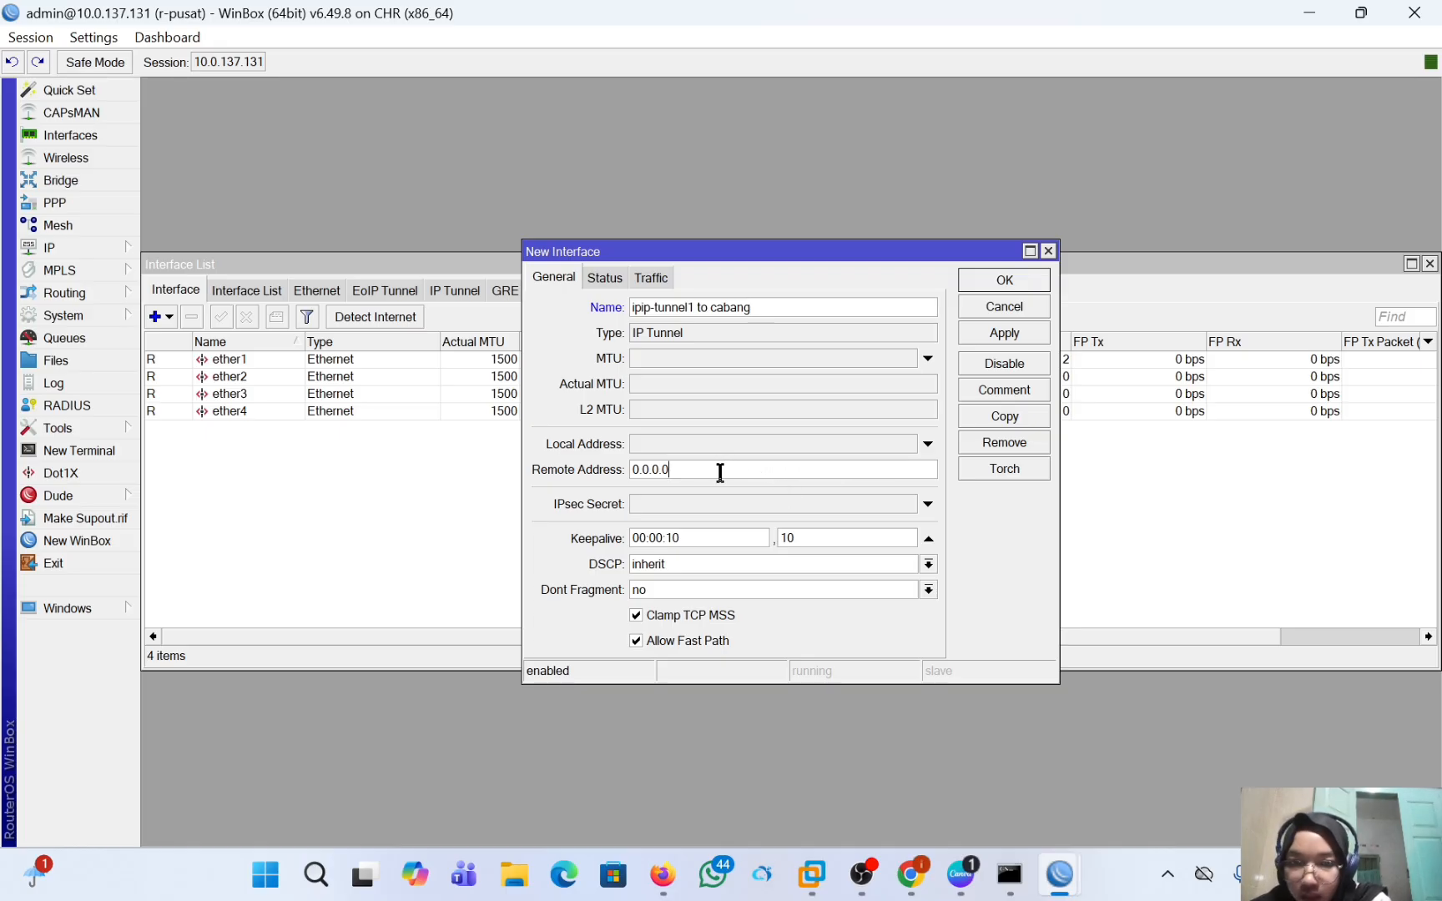
key(BackSpace)
key(BackSpace)
key(BackSpace)
key(BackSpace)
key(BackSpace)
key(BackSpace)
key(BackSpace)
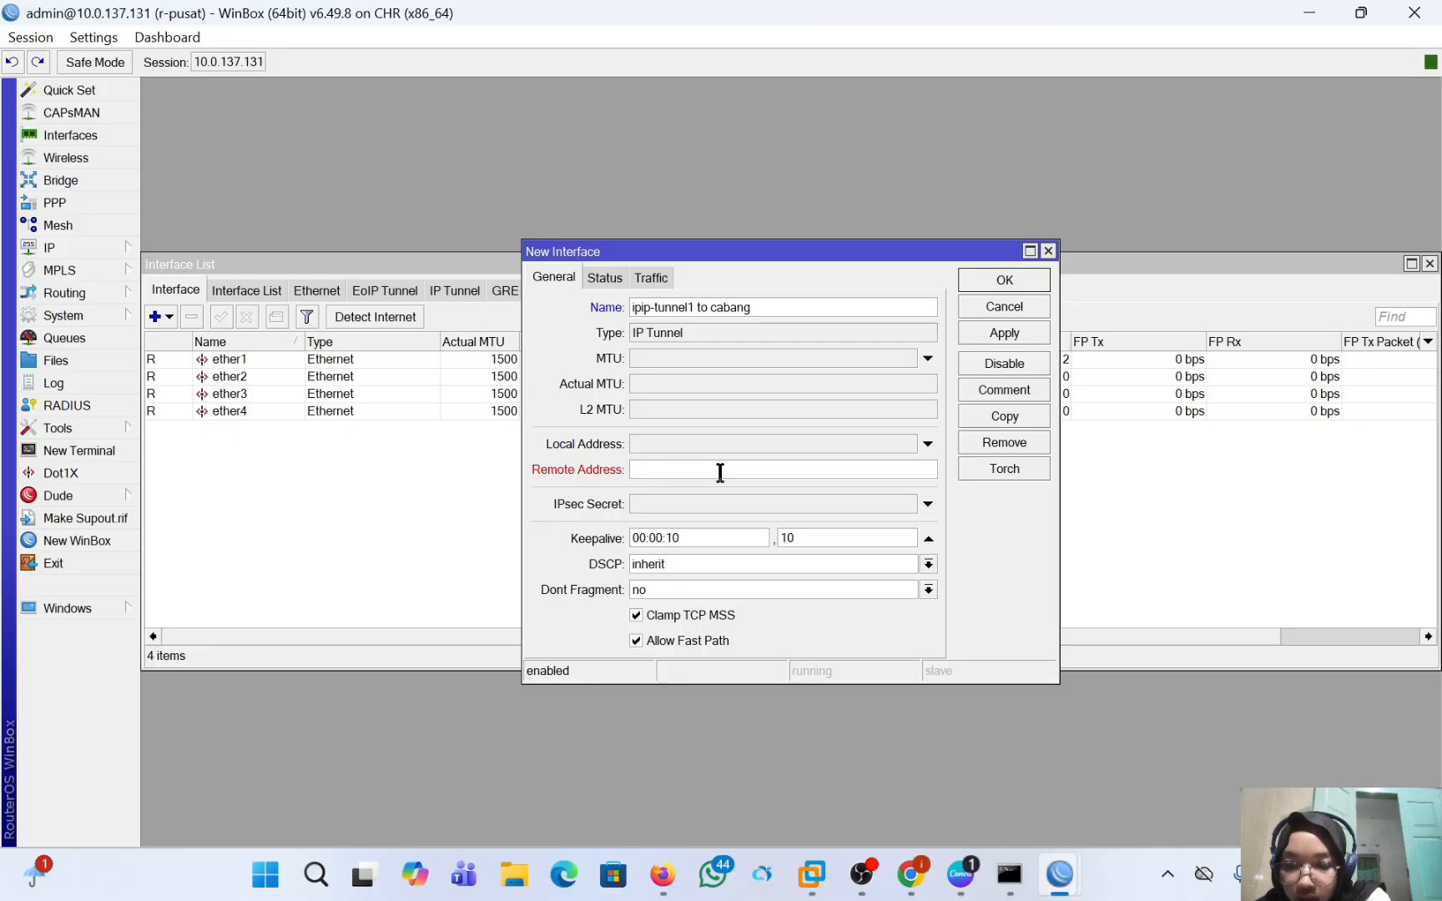
text(10)
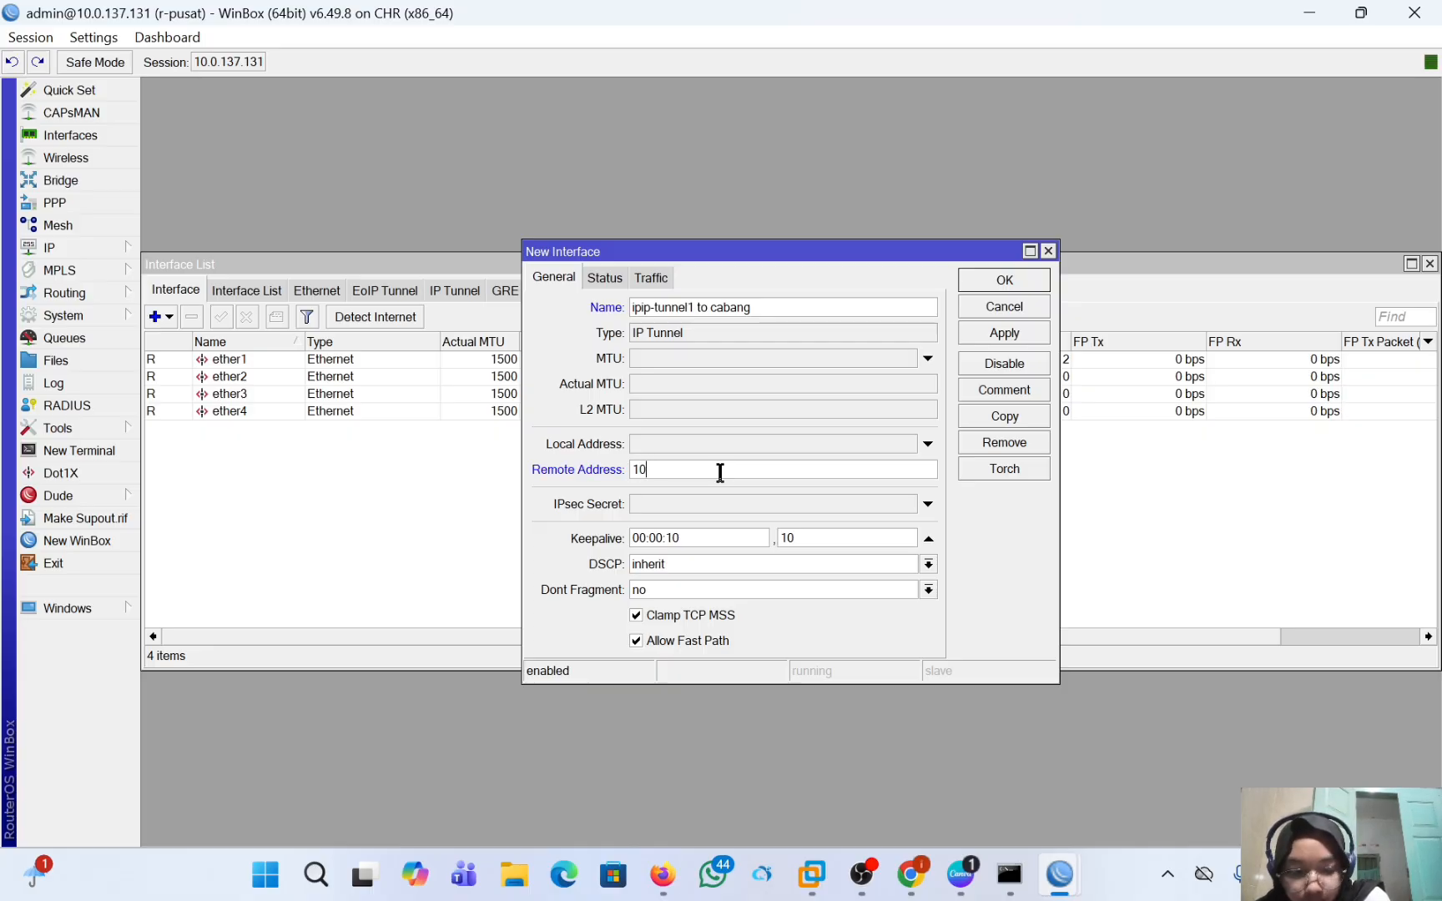
text(.0.13)
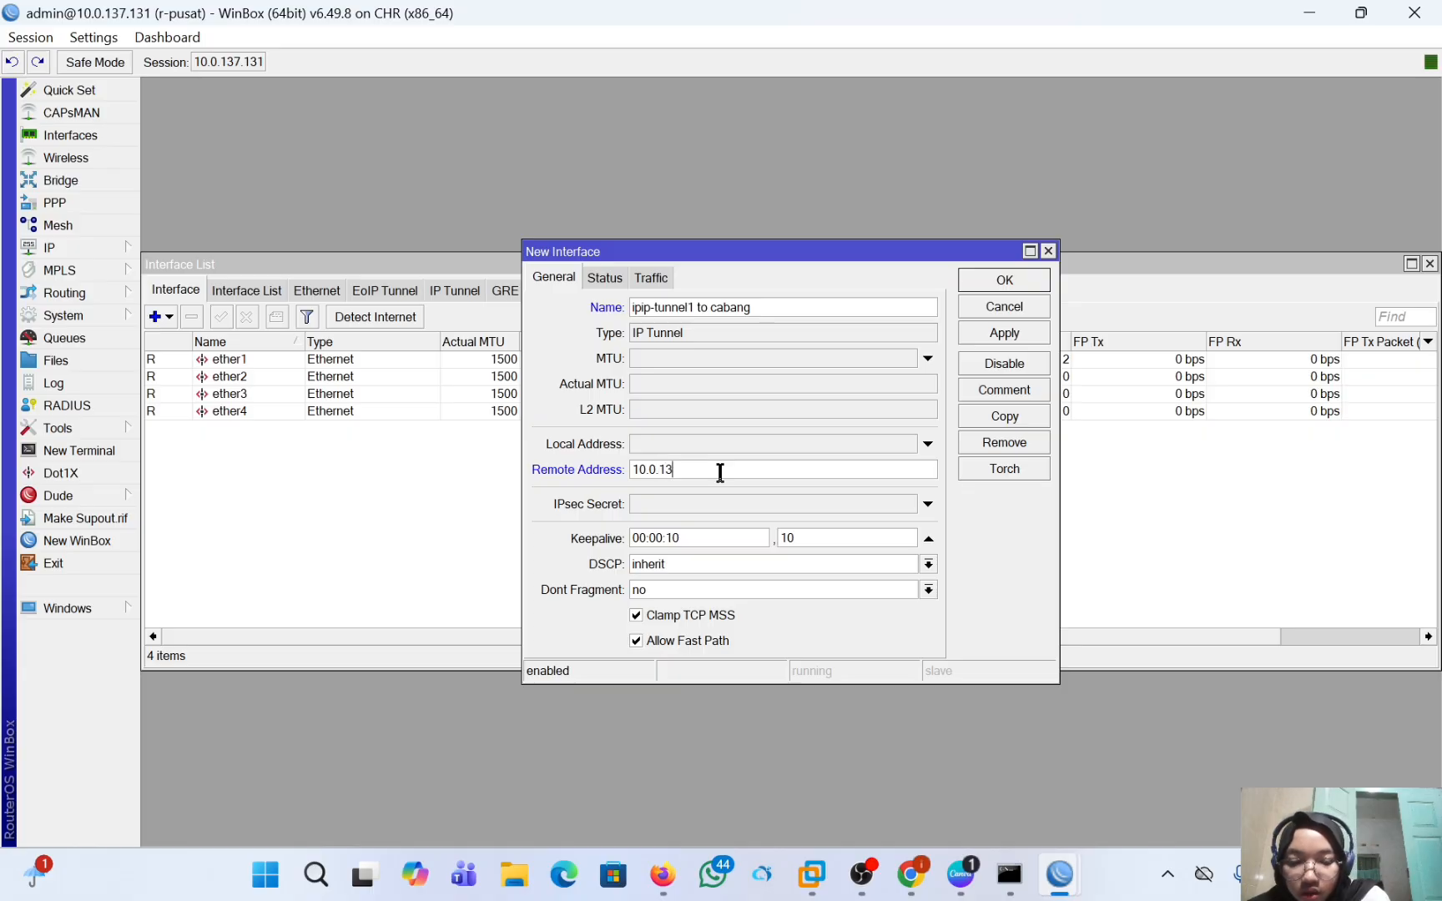
text(7.)
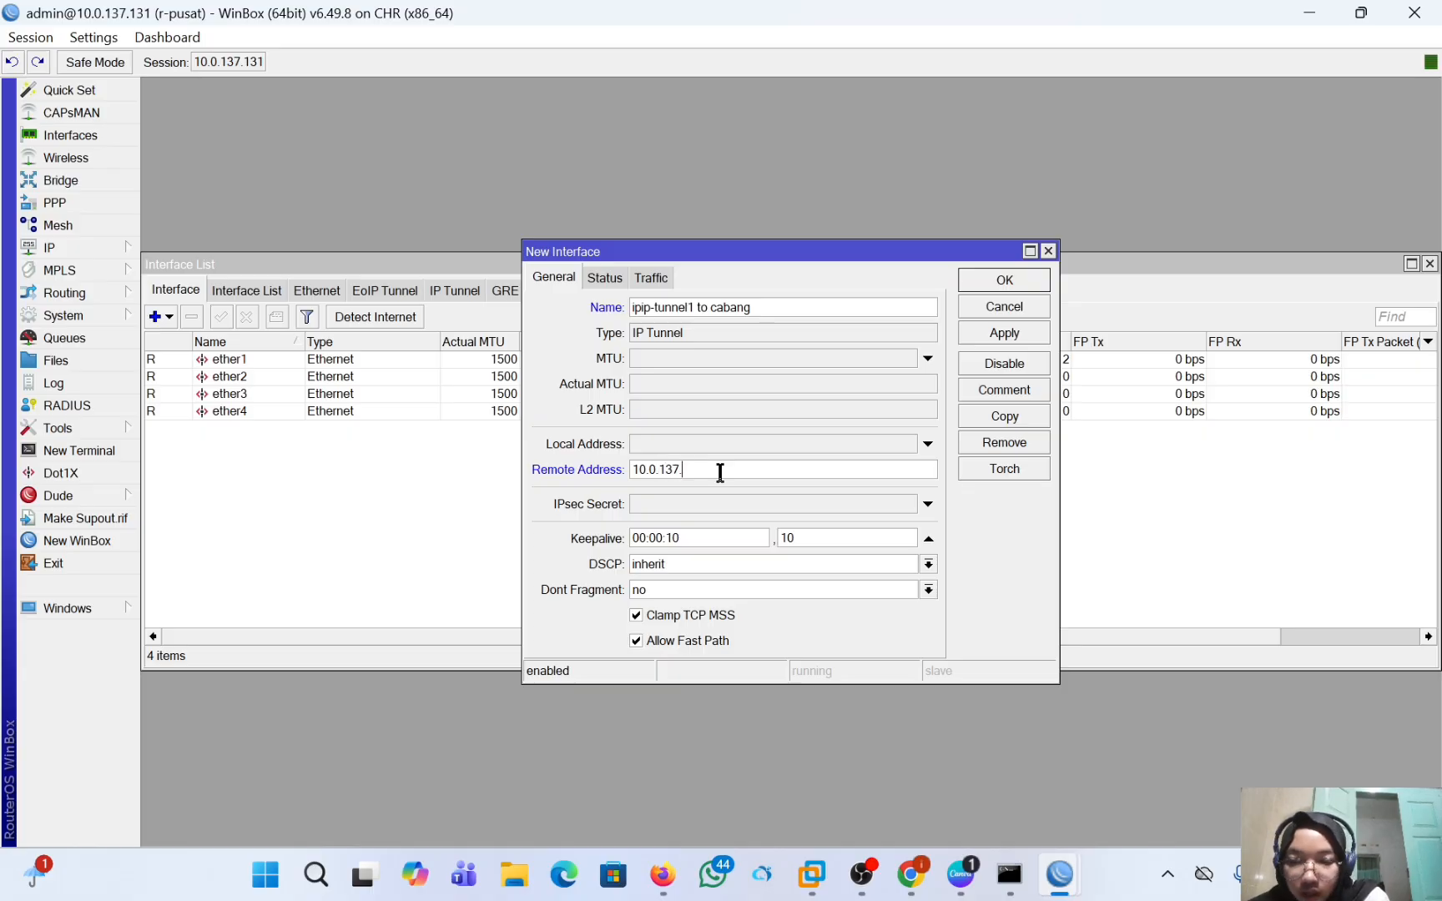
text(132)
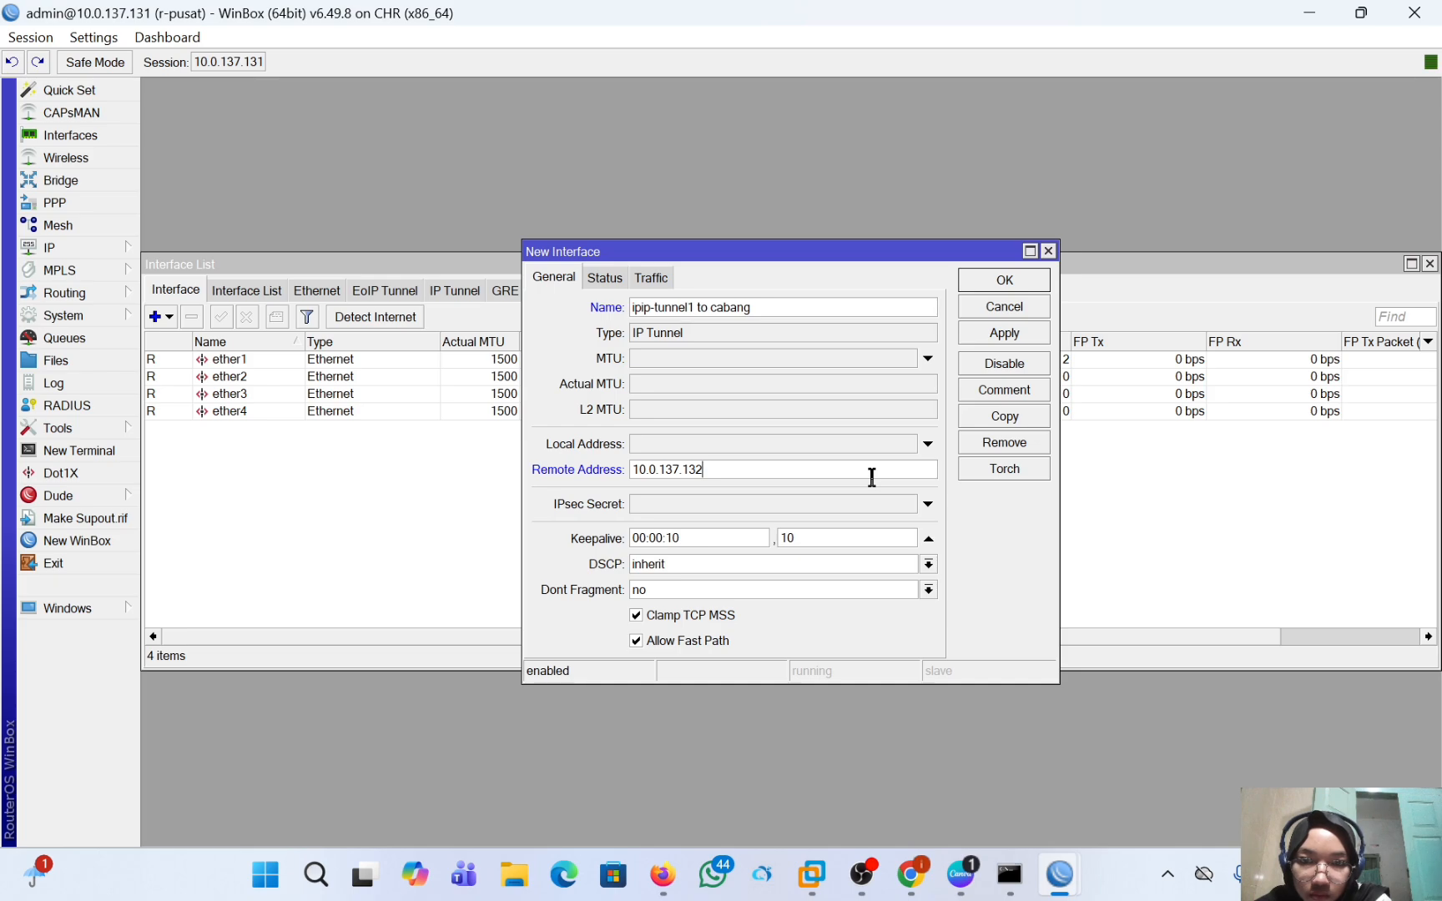
click(1005, 277)
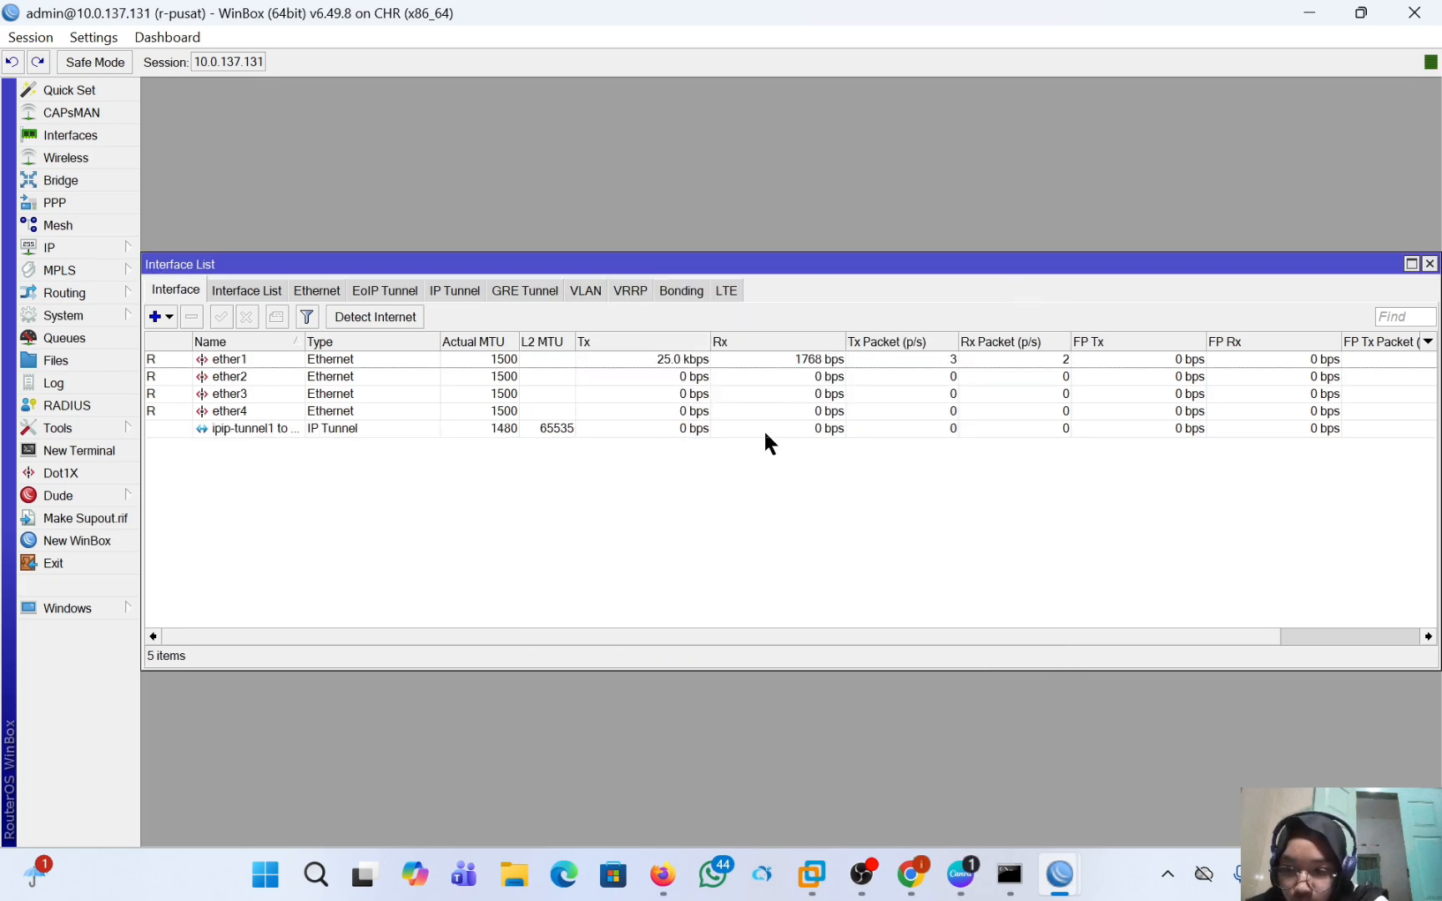
Start a new EoIP Tunnel interface on r-pusat with the remote address 10.0.137.132.
click(155, 316)
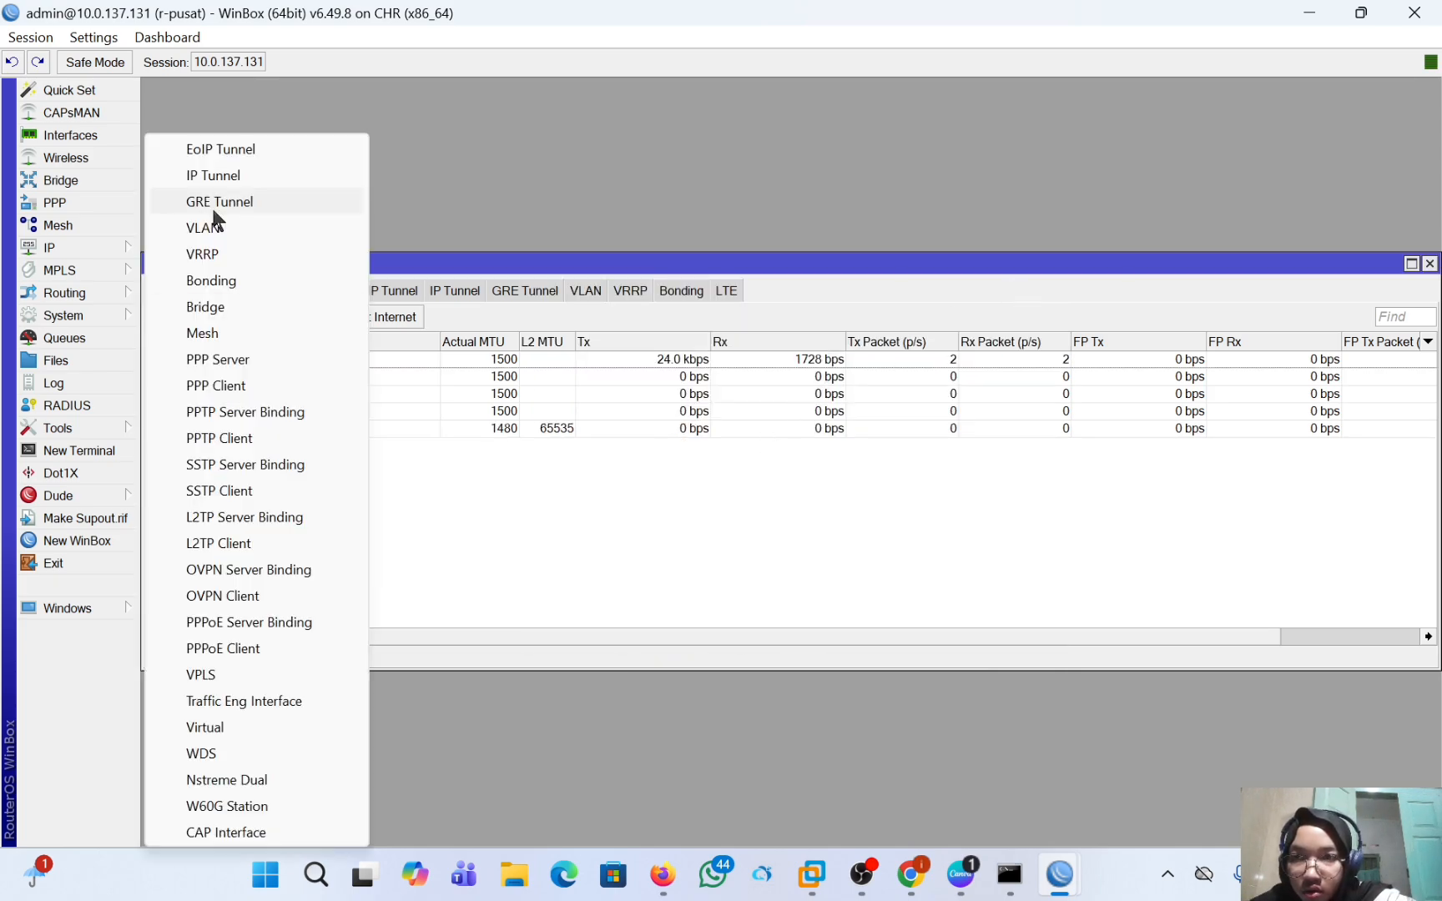
click(233, 152)
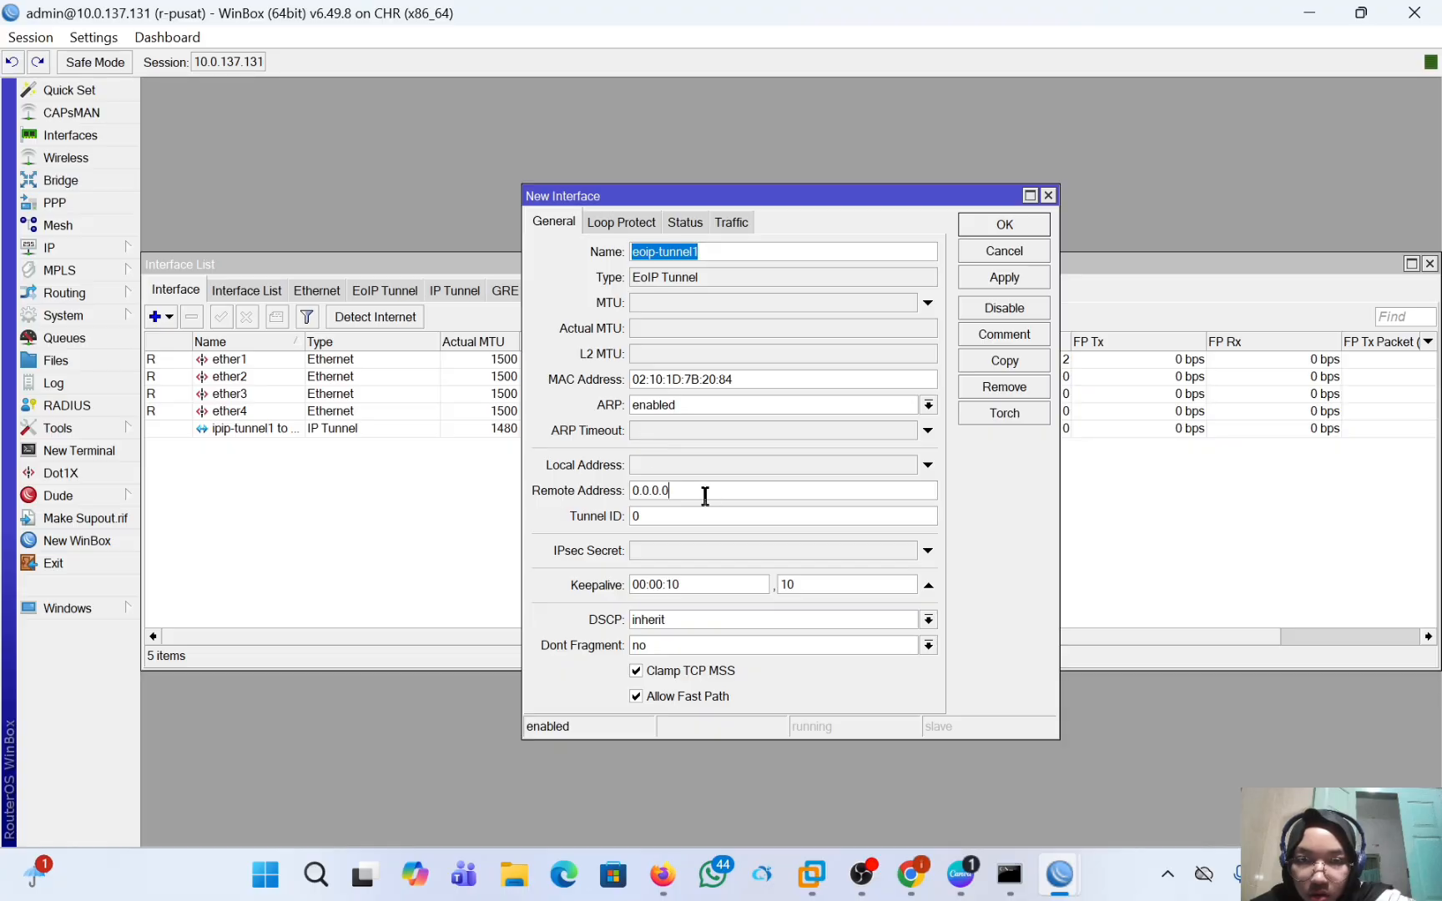
key(BackSpace)
key(BackSpace)
key(BackSpace)
key(BackSpace)
key(BackSpace)
key(BackSpace)
key(BackSpace)
text(10)
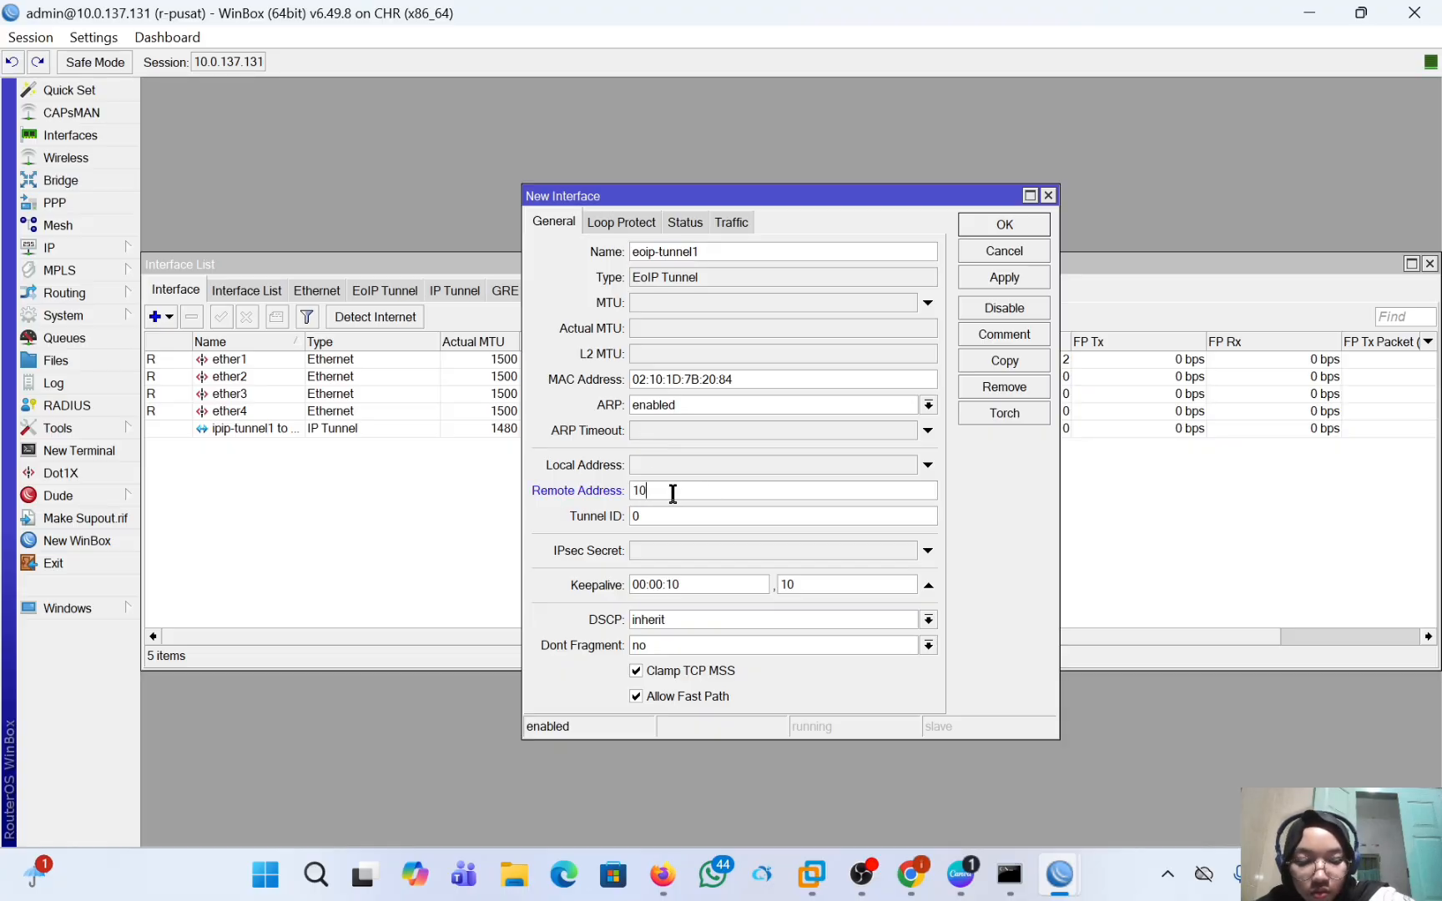
text(.0.137.)
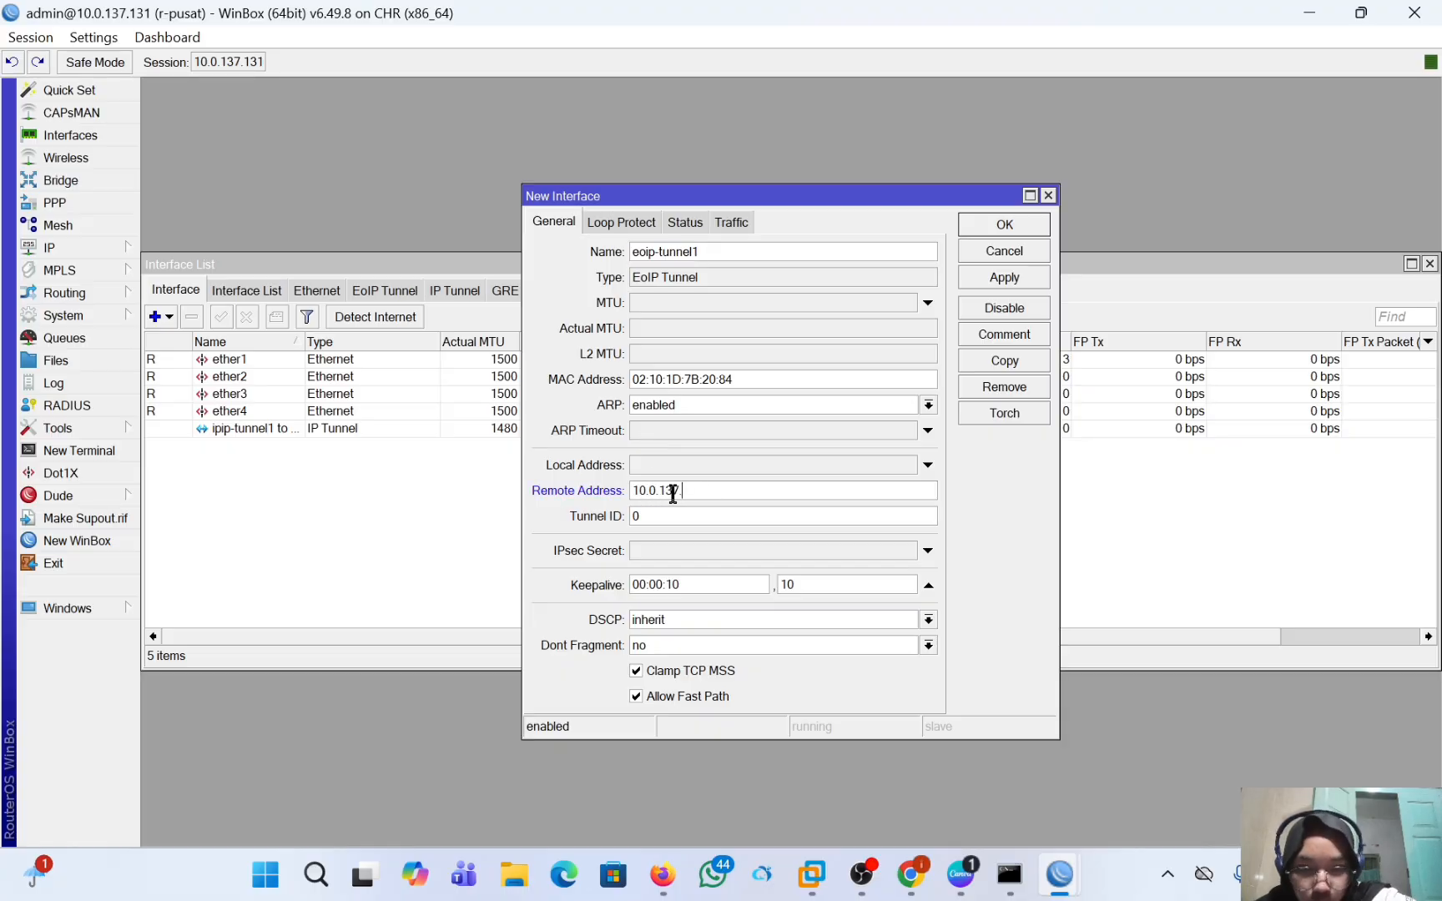
text(132)
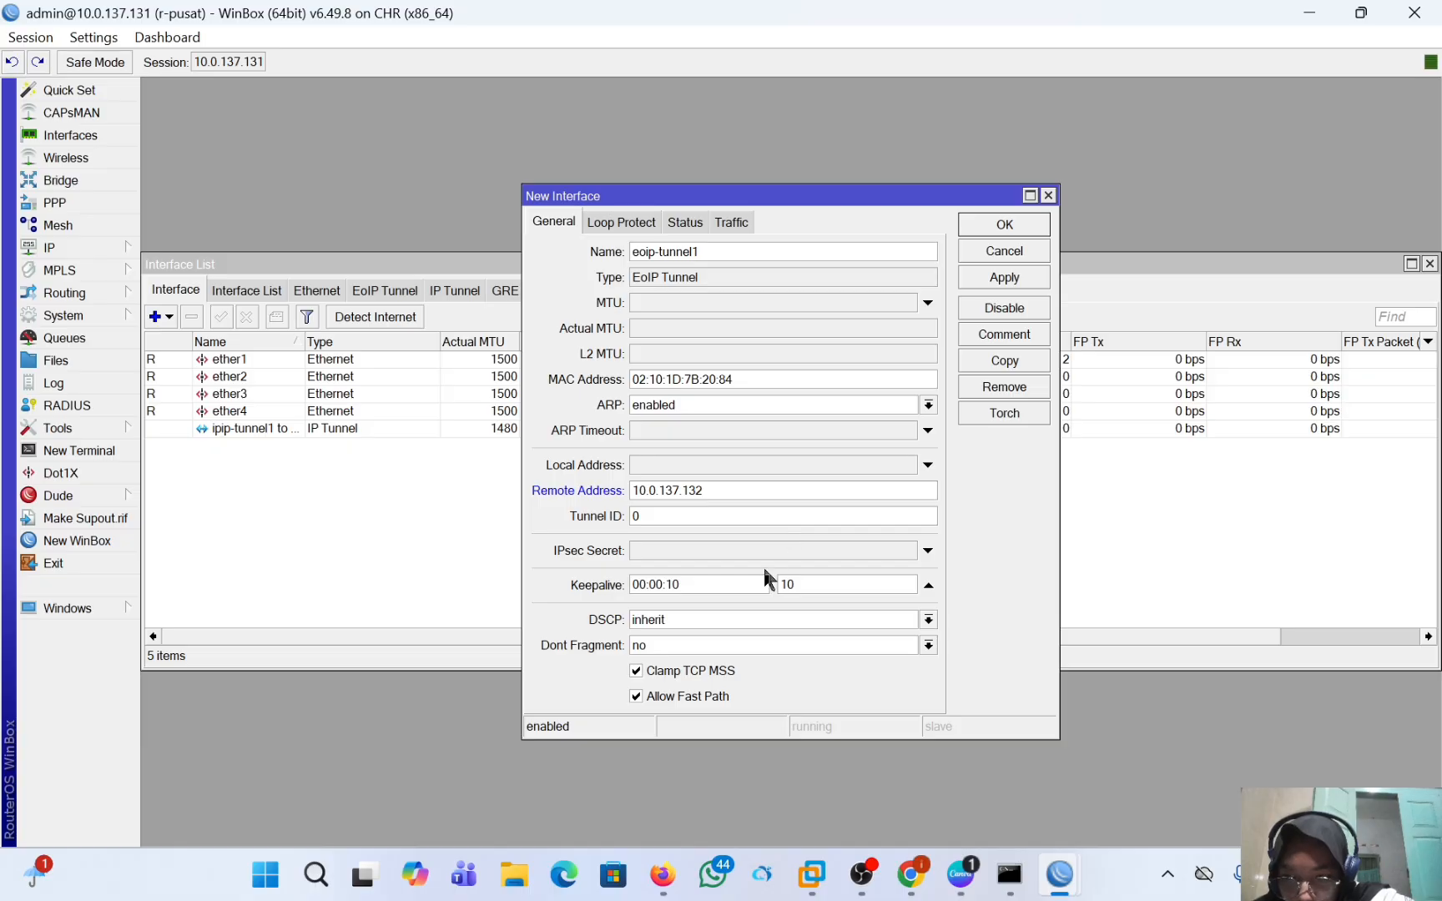
Set the EoIP tunnel's ID to 100, name it "eoip-tunnel1 to cabang", and save the interface.
click(703, 522)
key(BackSpace)
text(100)
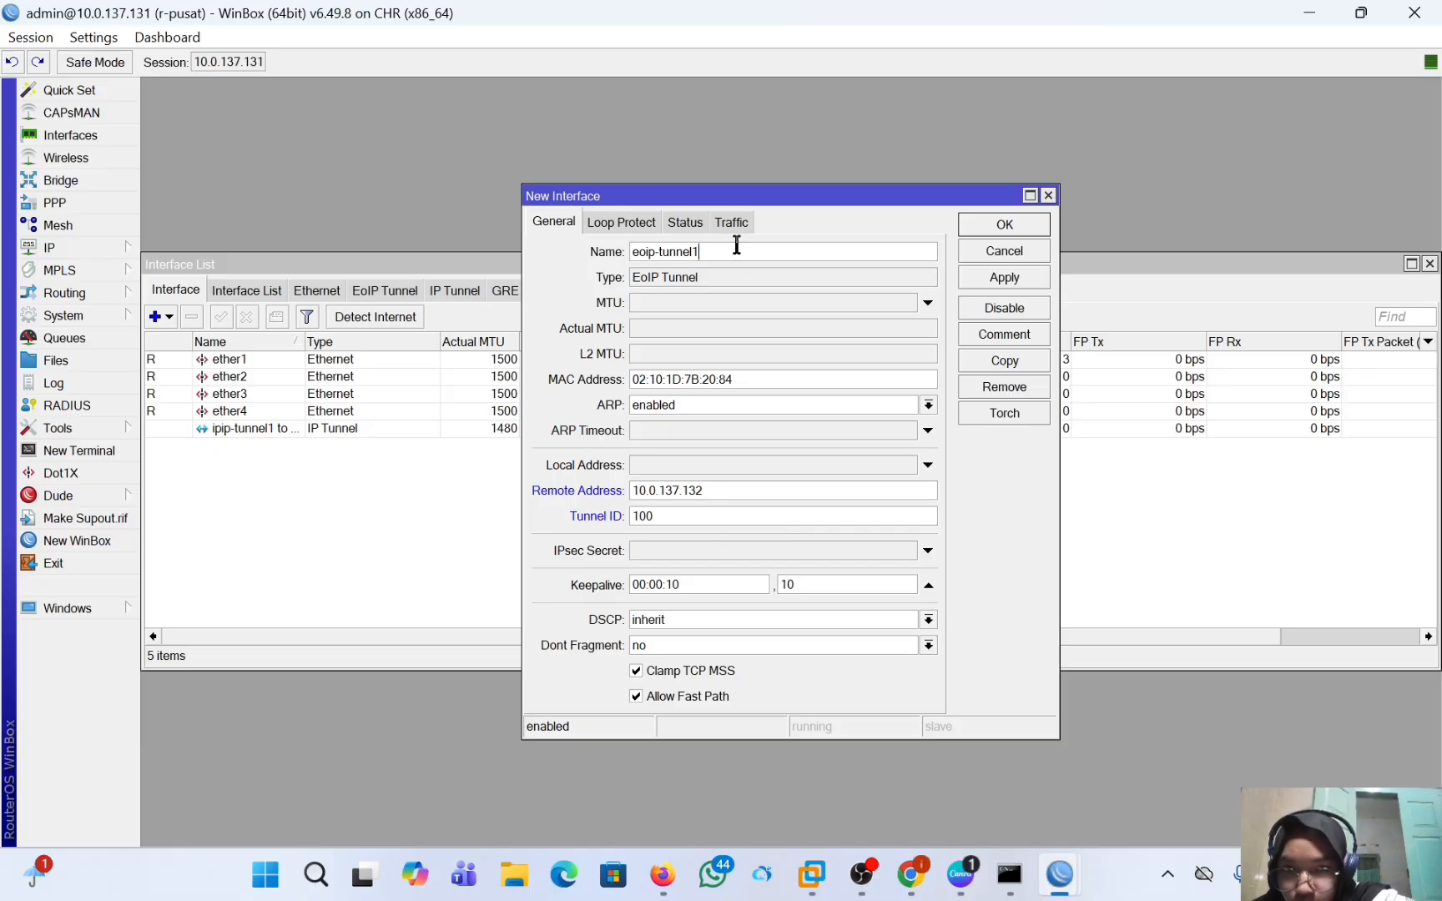
text( to cabang)
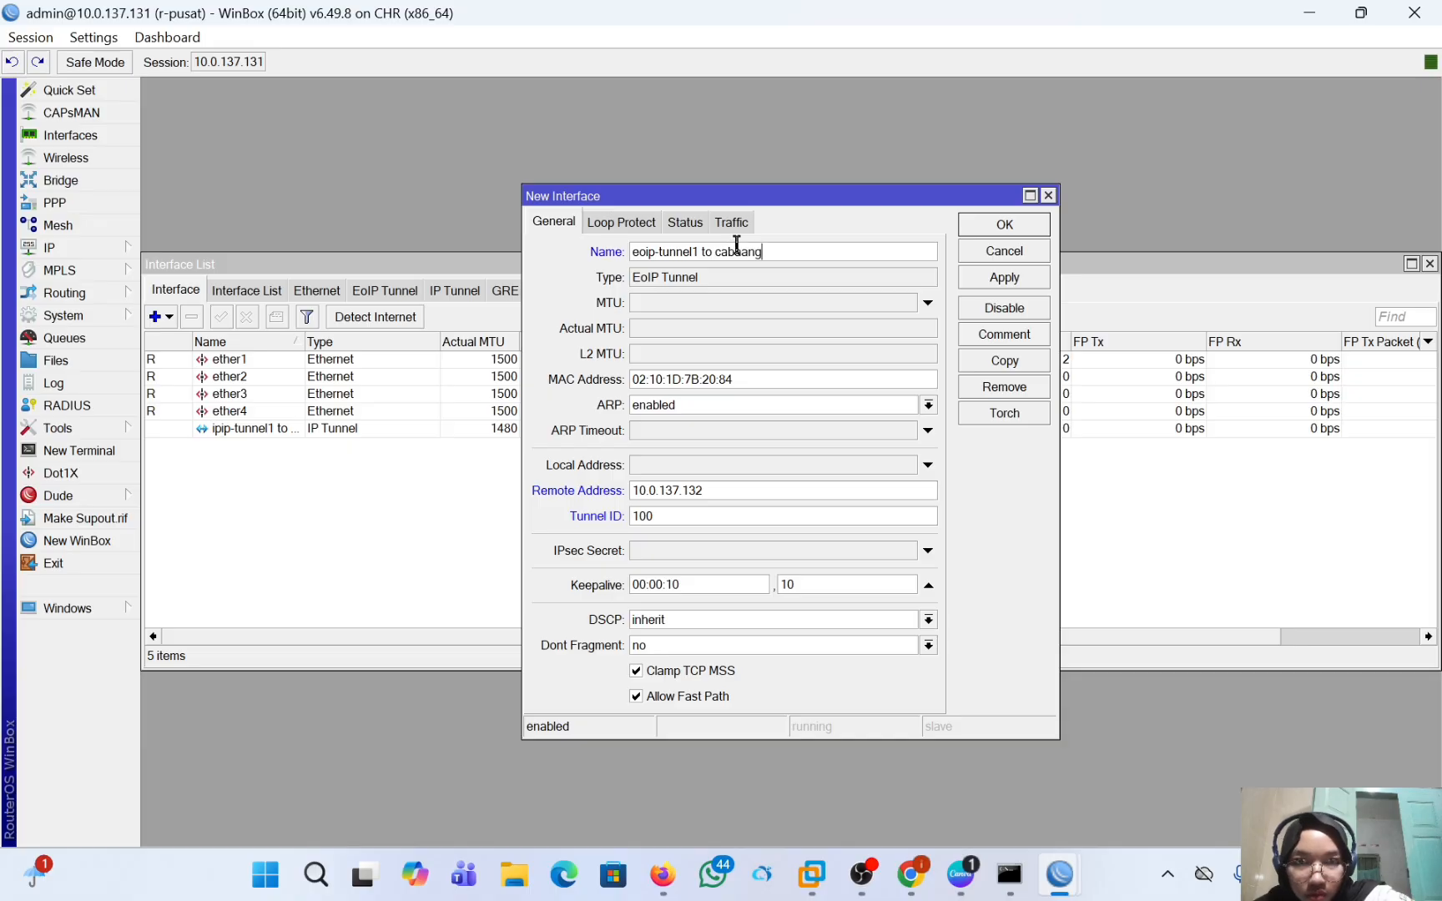
click(742, 253)
key(BackSpace)
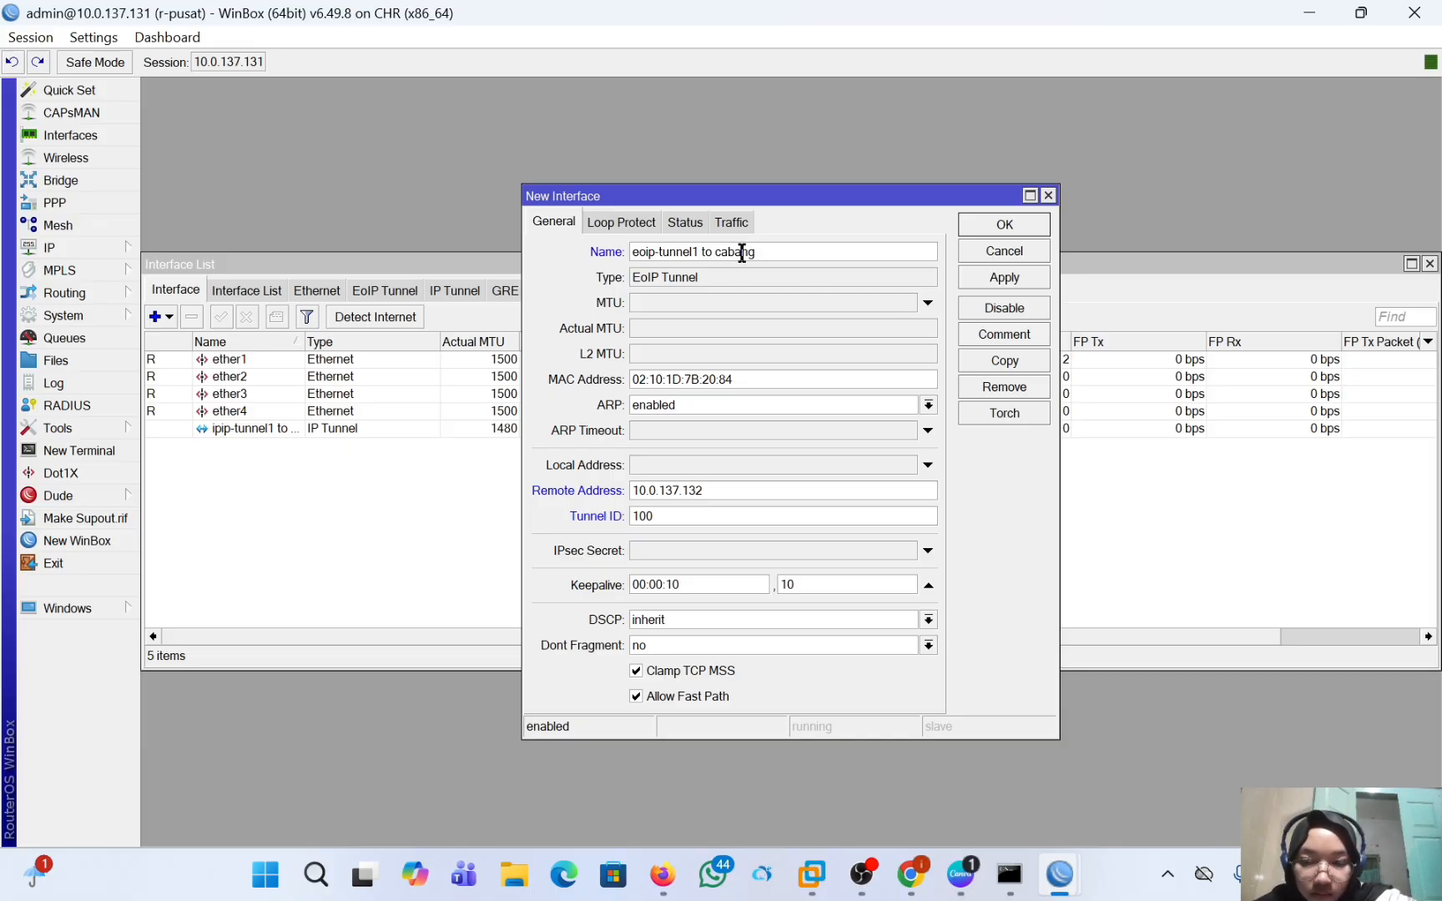
click(1008, 278)
click(1005, 227)
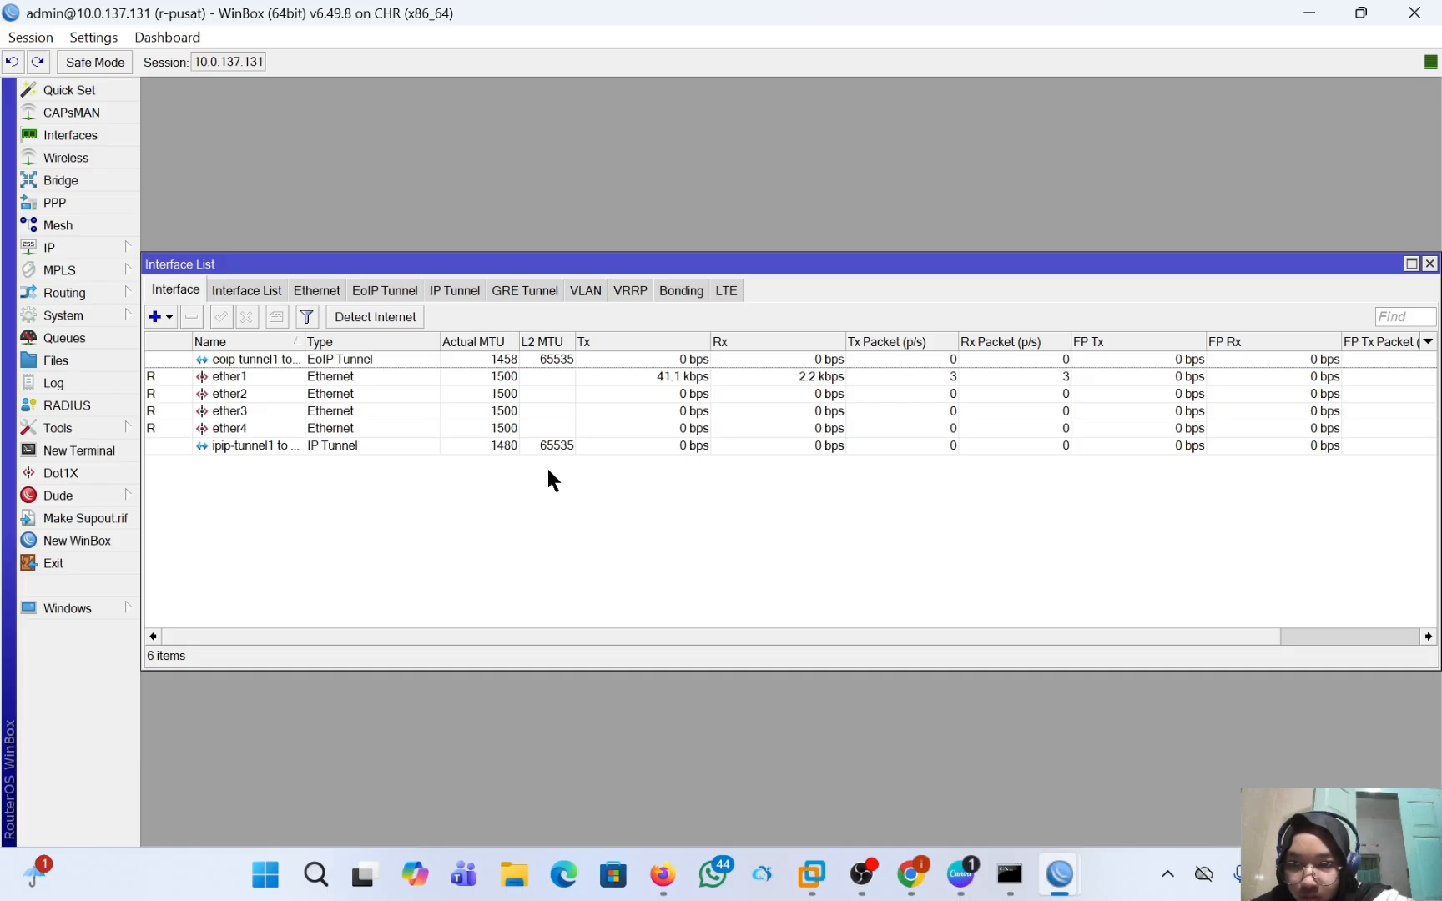
Remove the IP tunnel "ipip-tunnel1 to cabang" from the r-pusat interface list.
click(455, 444)
click(192, 317)
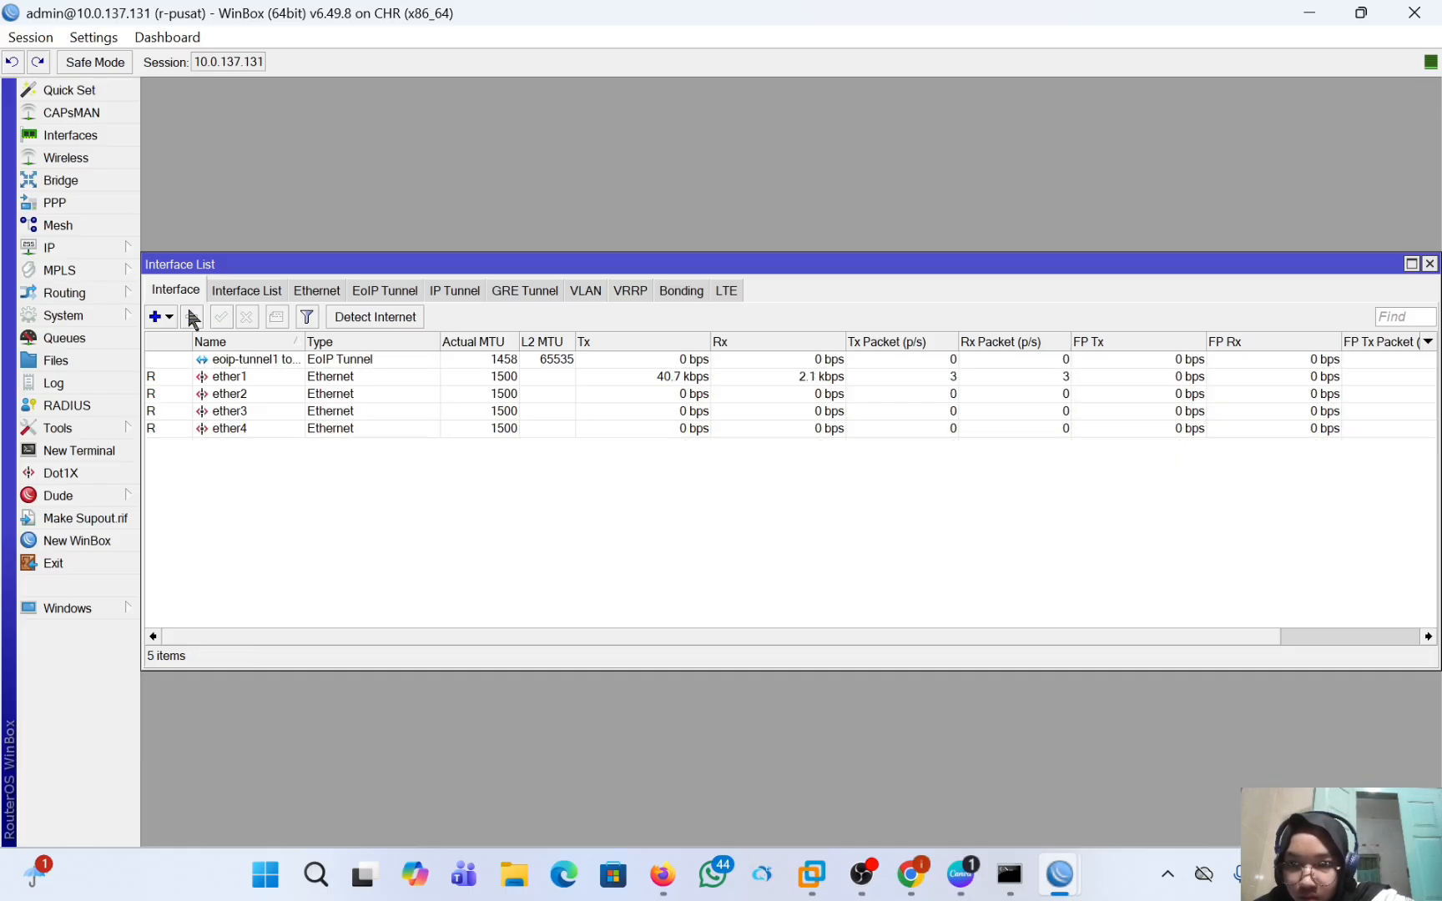
double_click(325, 360)
click(365, 541)
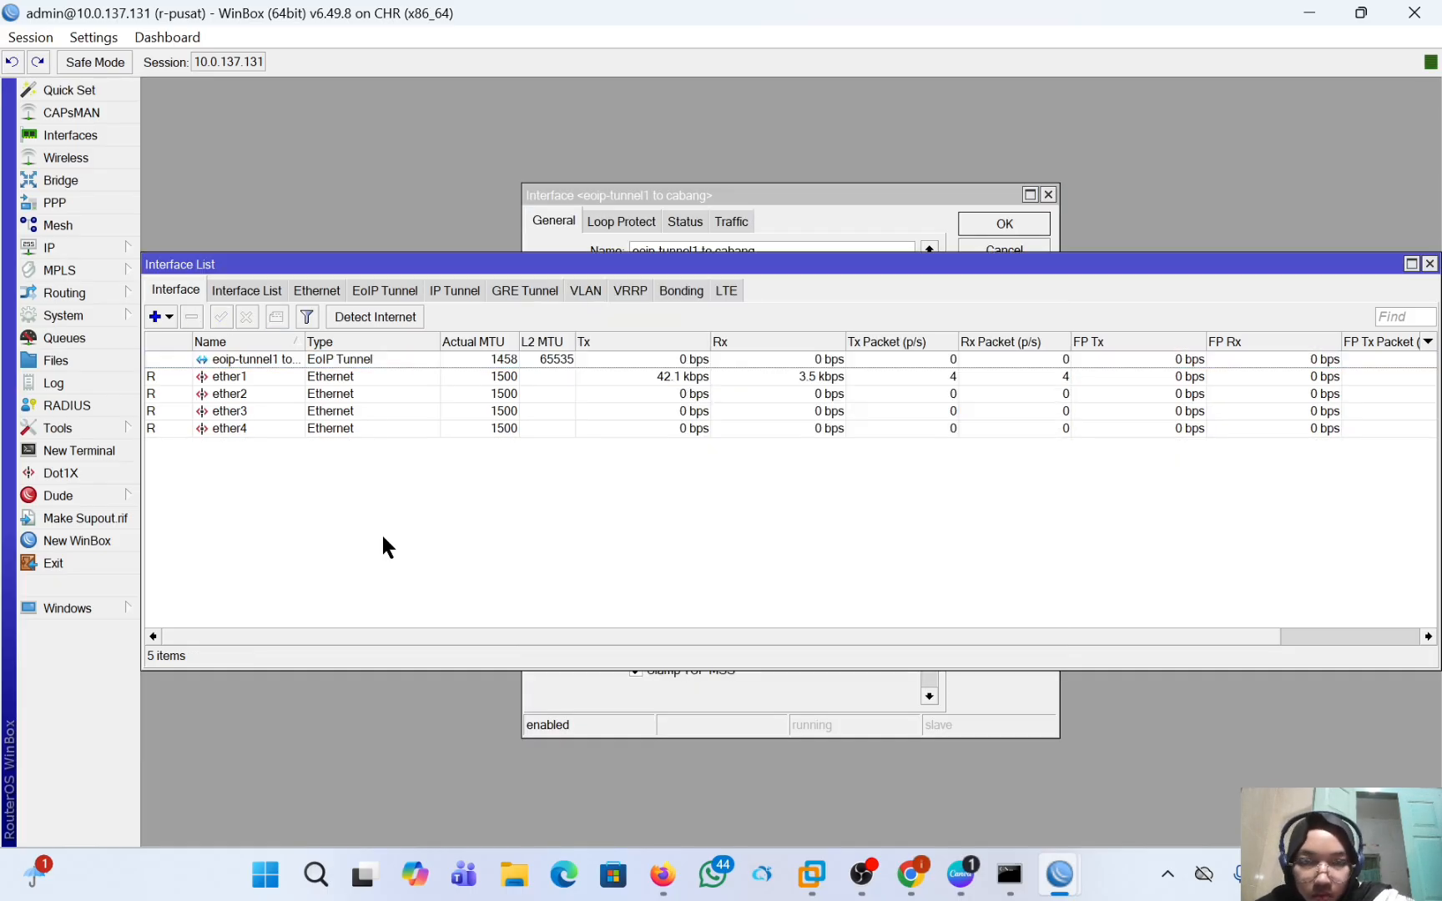
Switch to the r-cabang router's WinBox session and name the new EoIP tunnel "eoip-tunnel1 to pusat".
mouse_move(1060, 873)
click(1117, 755)
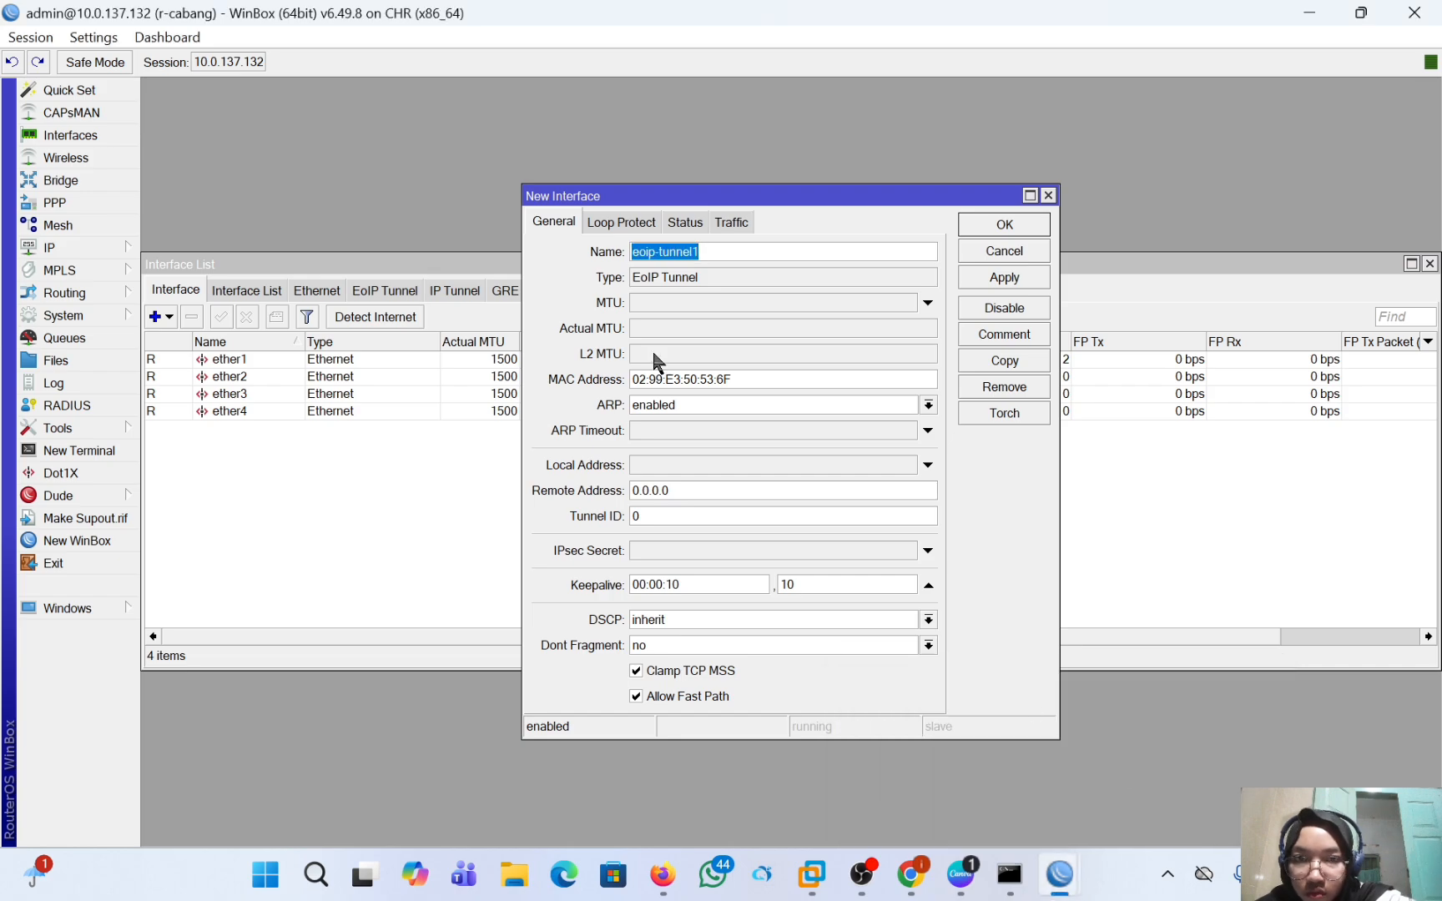
click(706, 252)
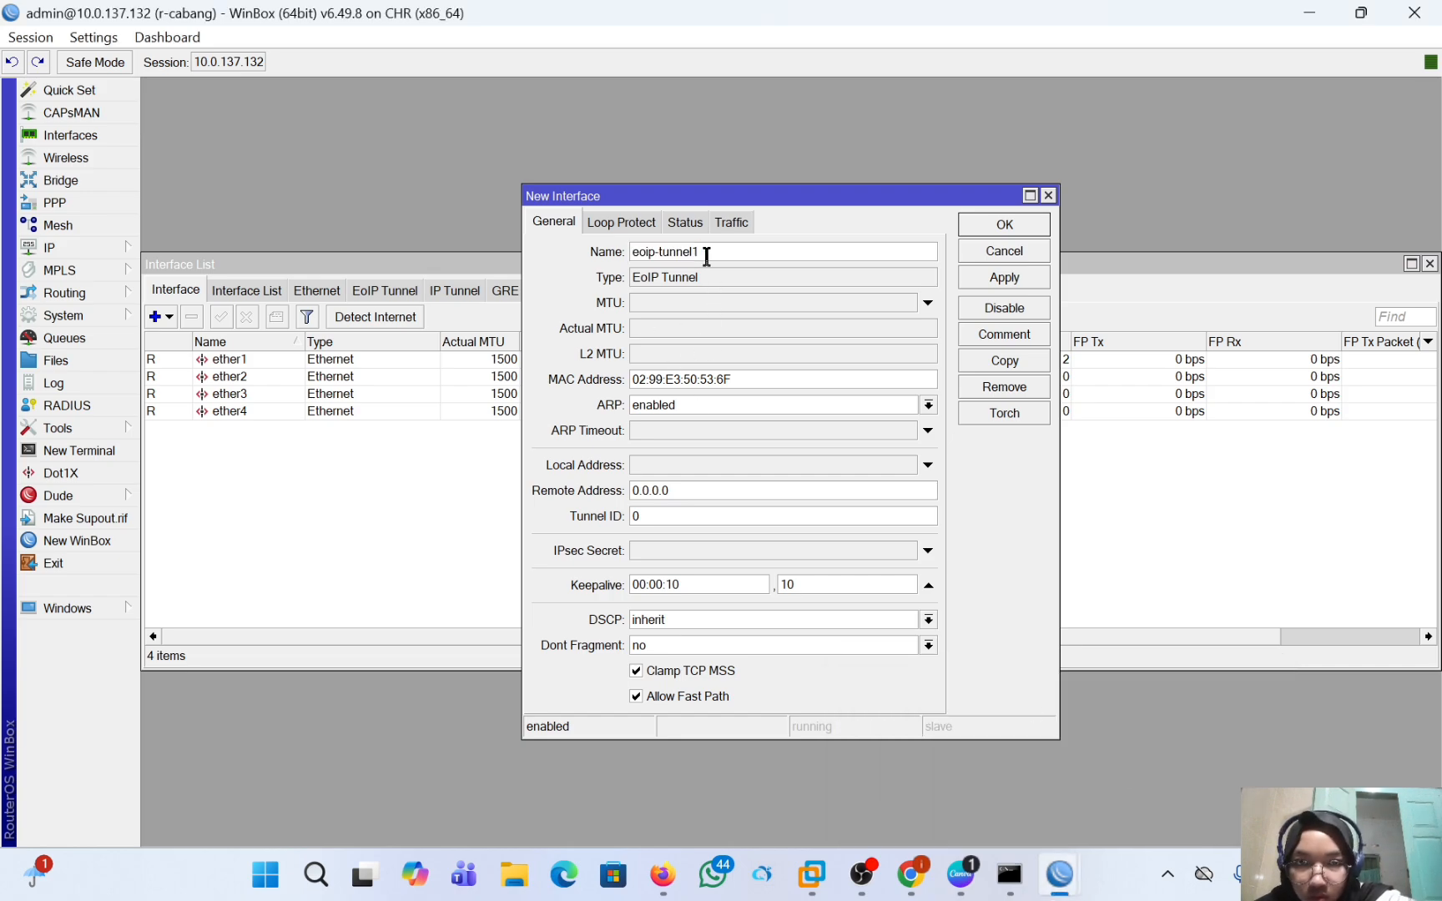
text(t)
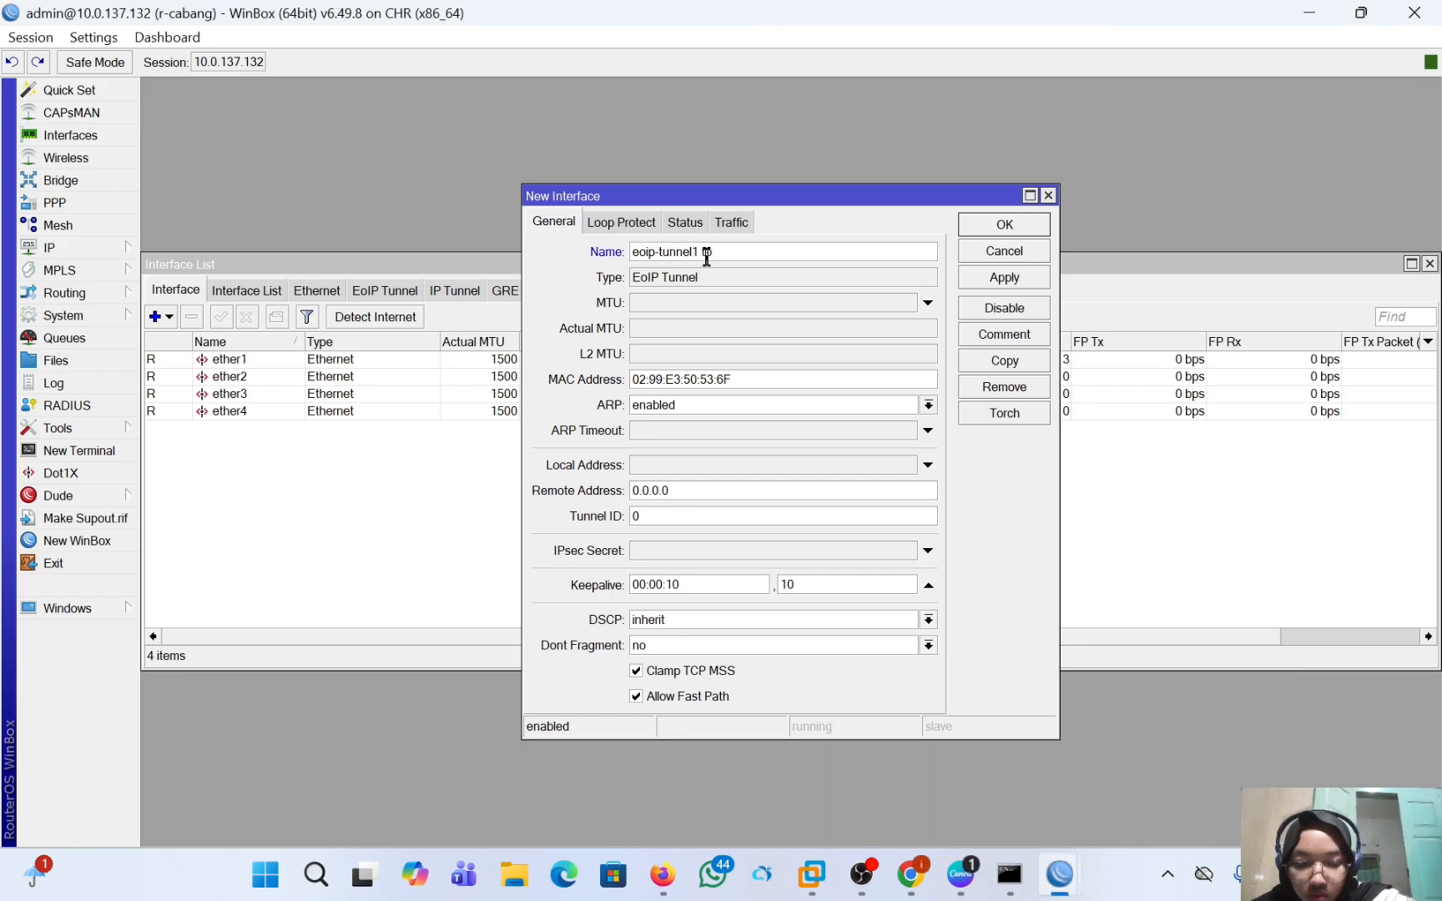
text(o pusat)
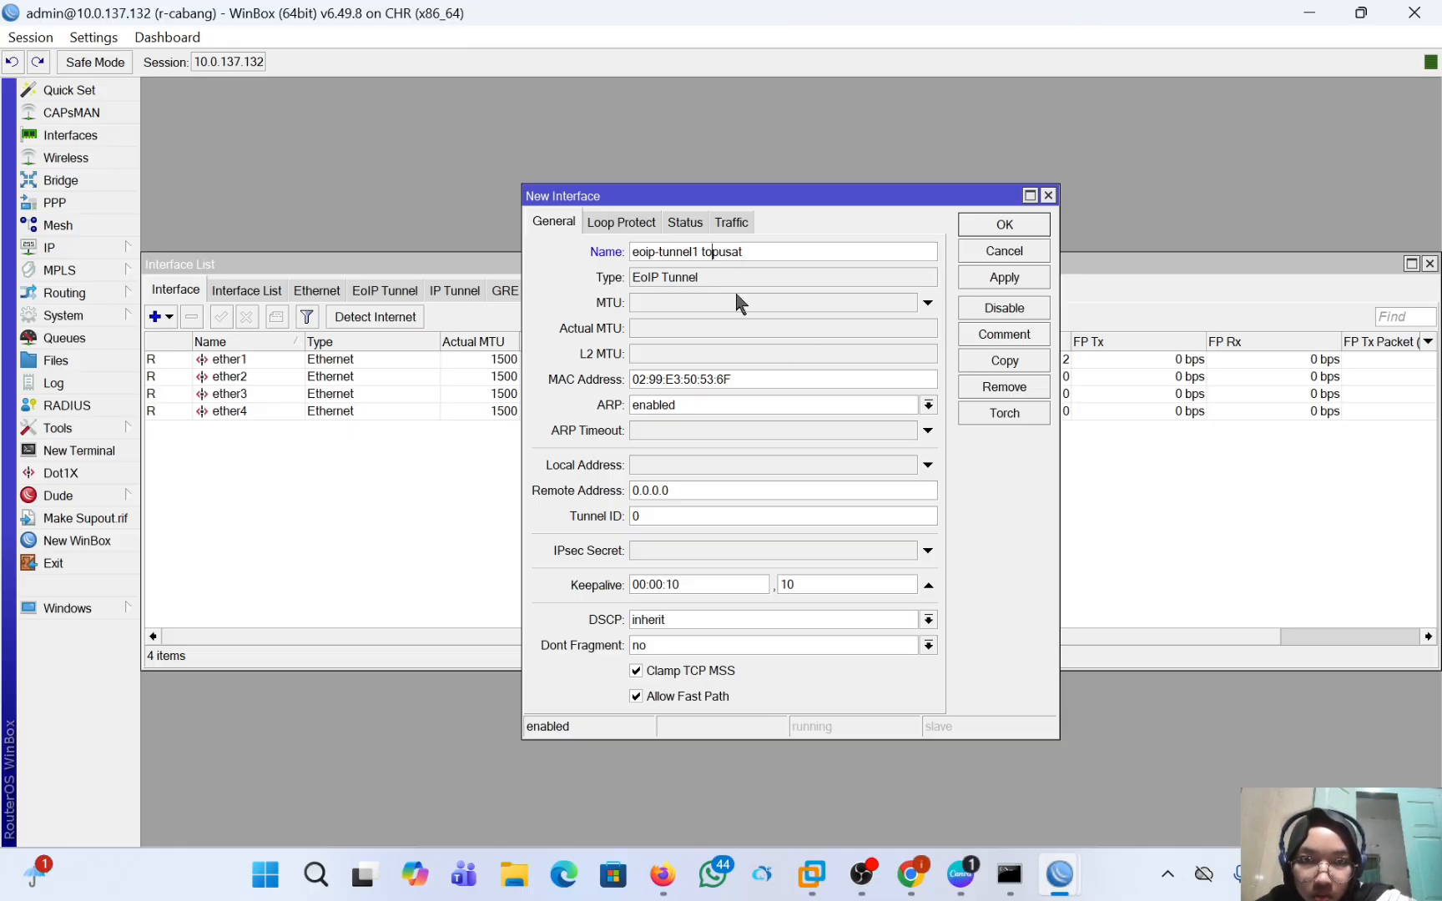
Set the remote address of the r-cabang EoIP tunnel to 10.0.137.131.
click(714, 492)
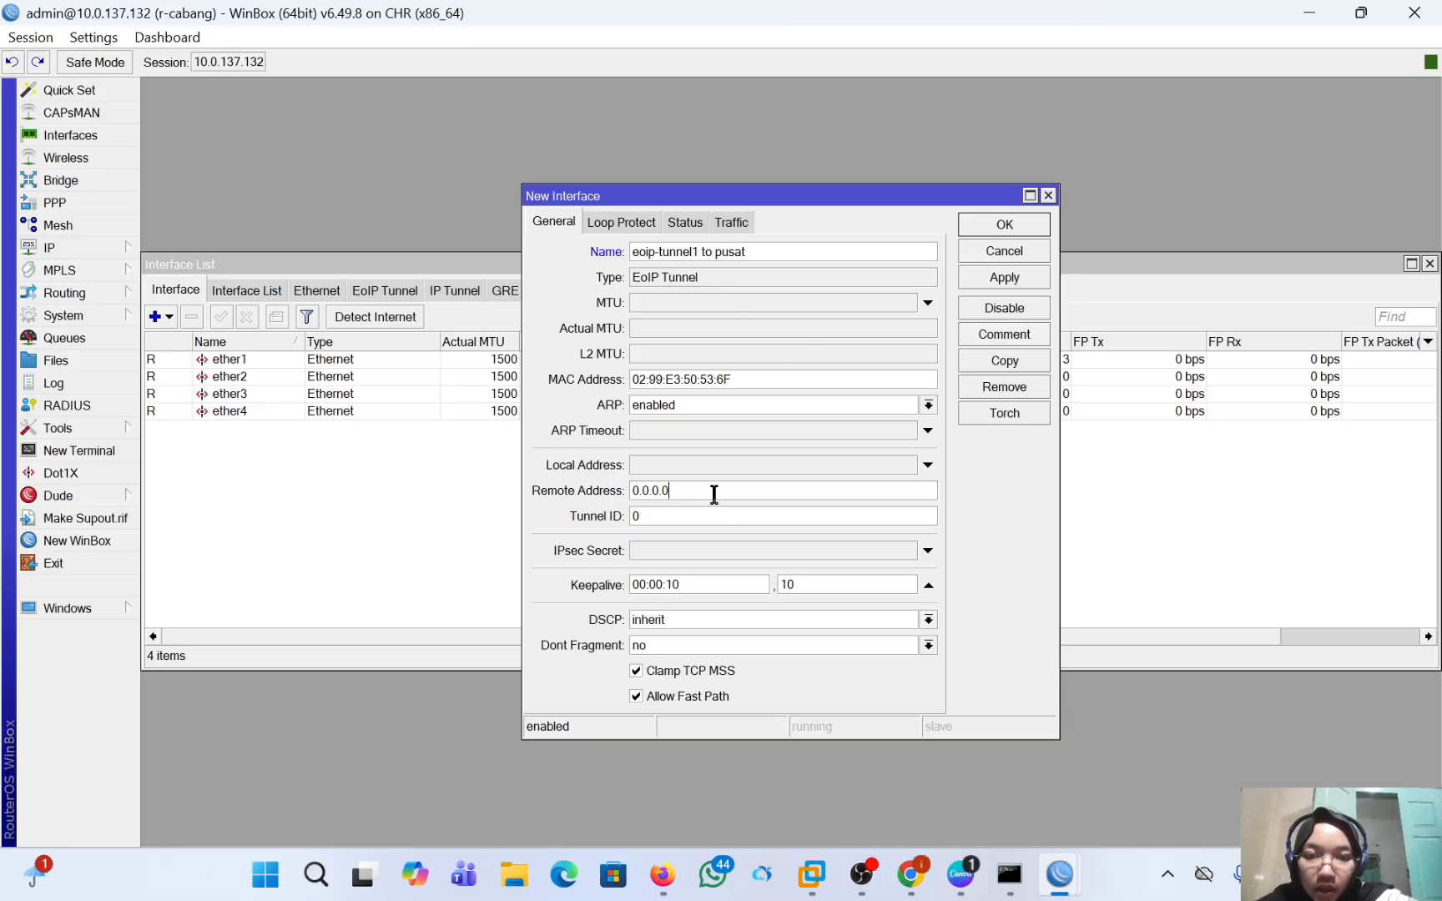
key(BackSpace)
key(BackSpace)
key(BackSpace)
key(BackSpace)
key(BackSpace)
key(BackSpace)
key(BackSpace)
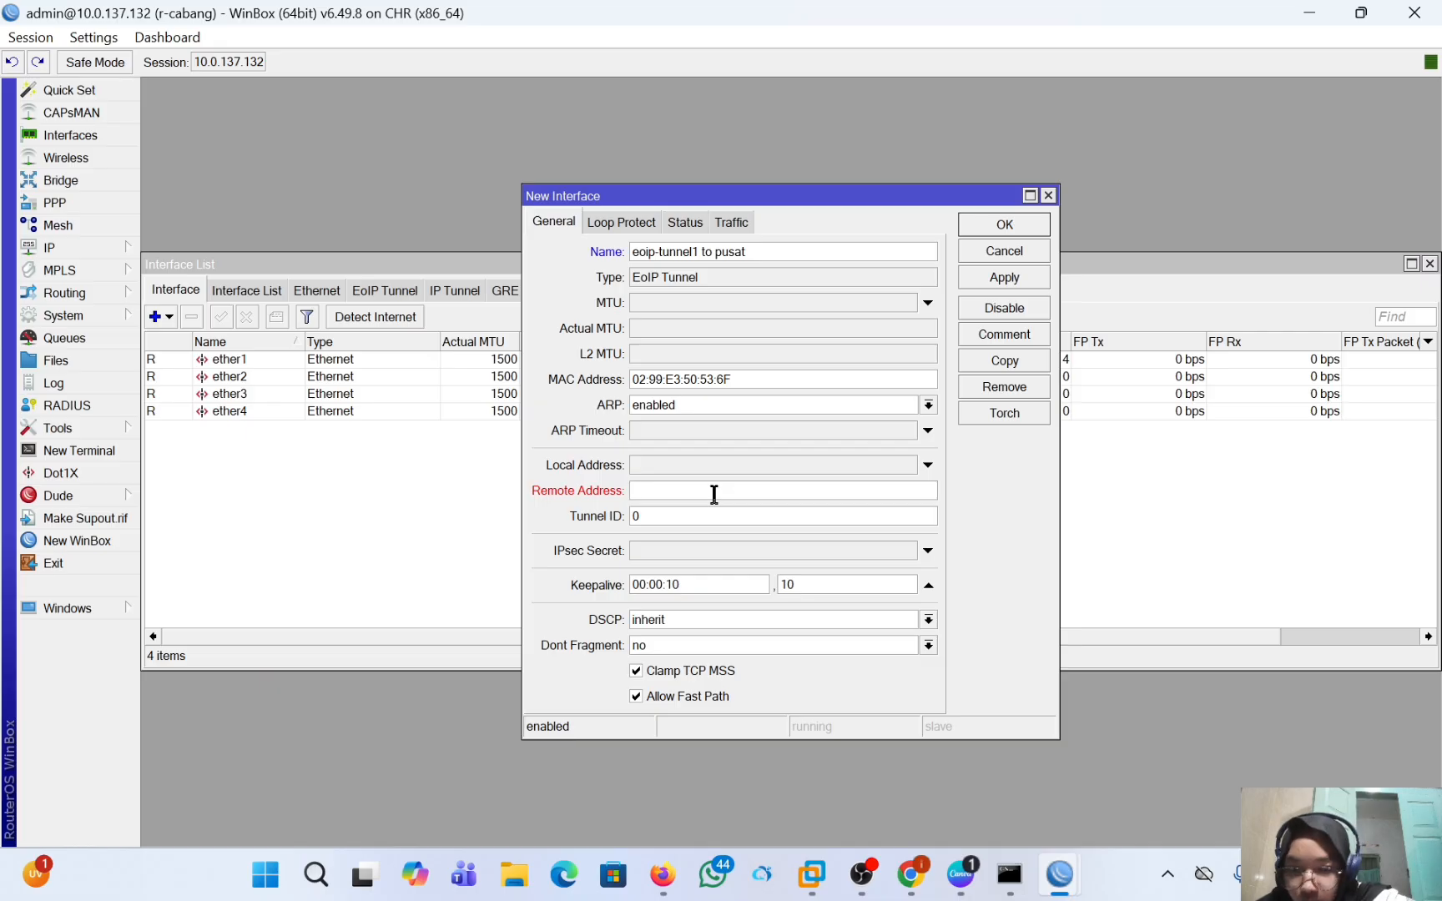
text(10.0.)
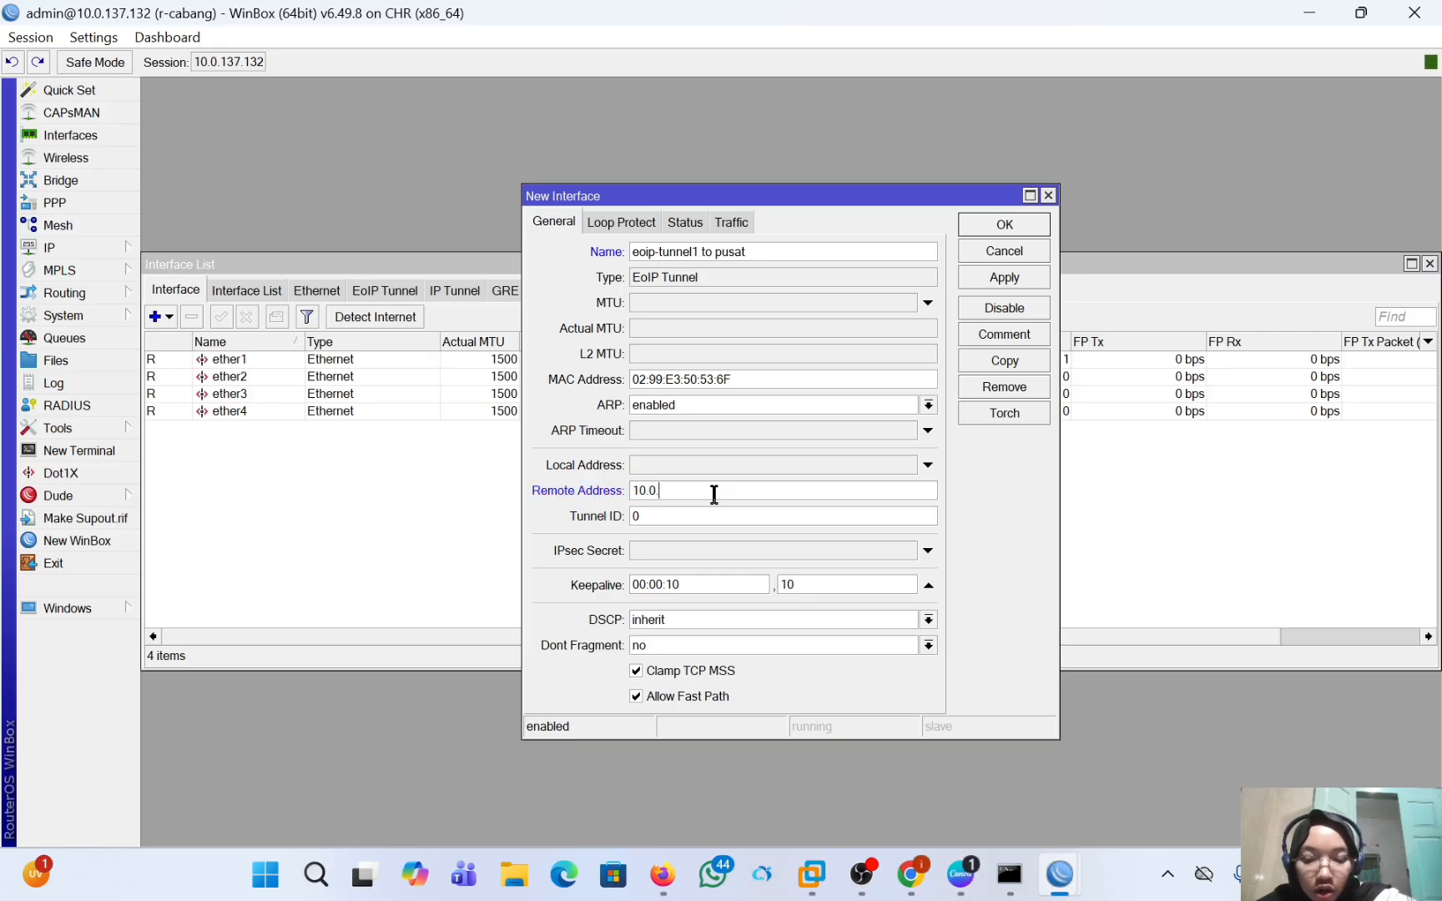
text(137.131)
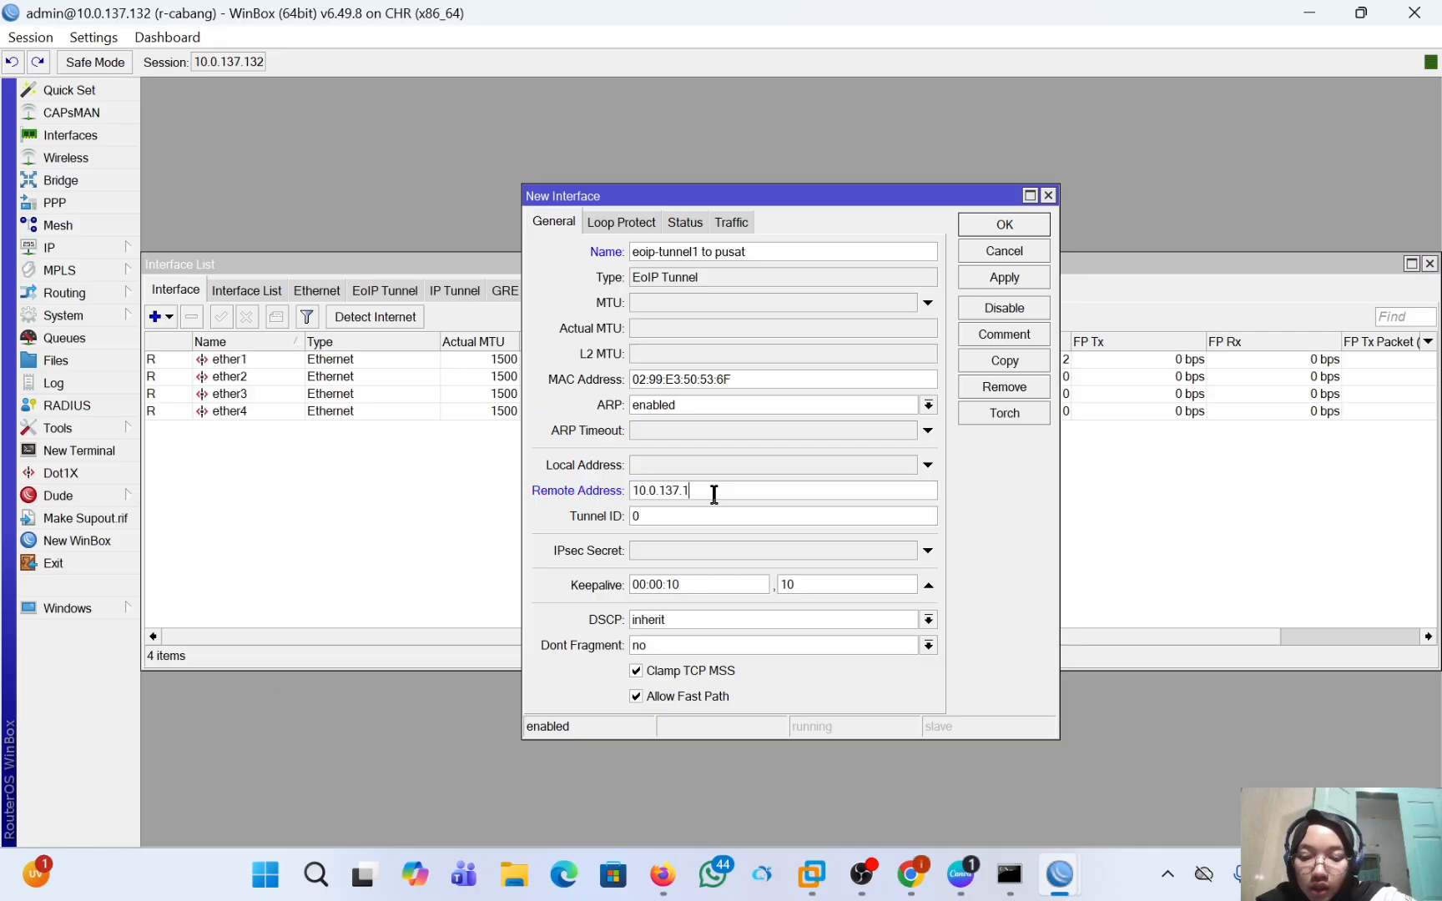
Set the r-cabang EoIP tunnel's ID to 100 and apply the new interface.
click(705, 517)
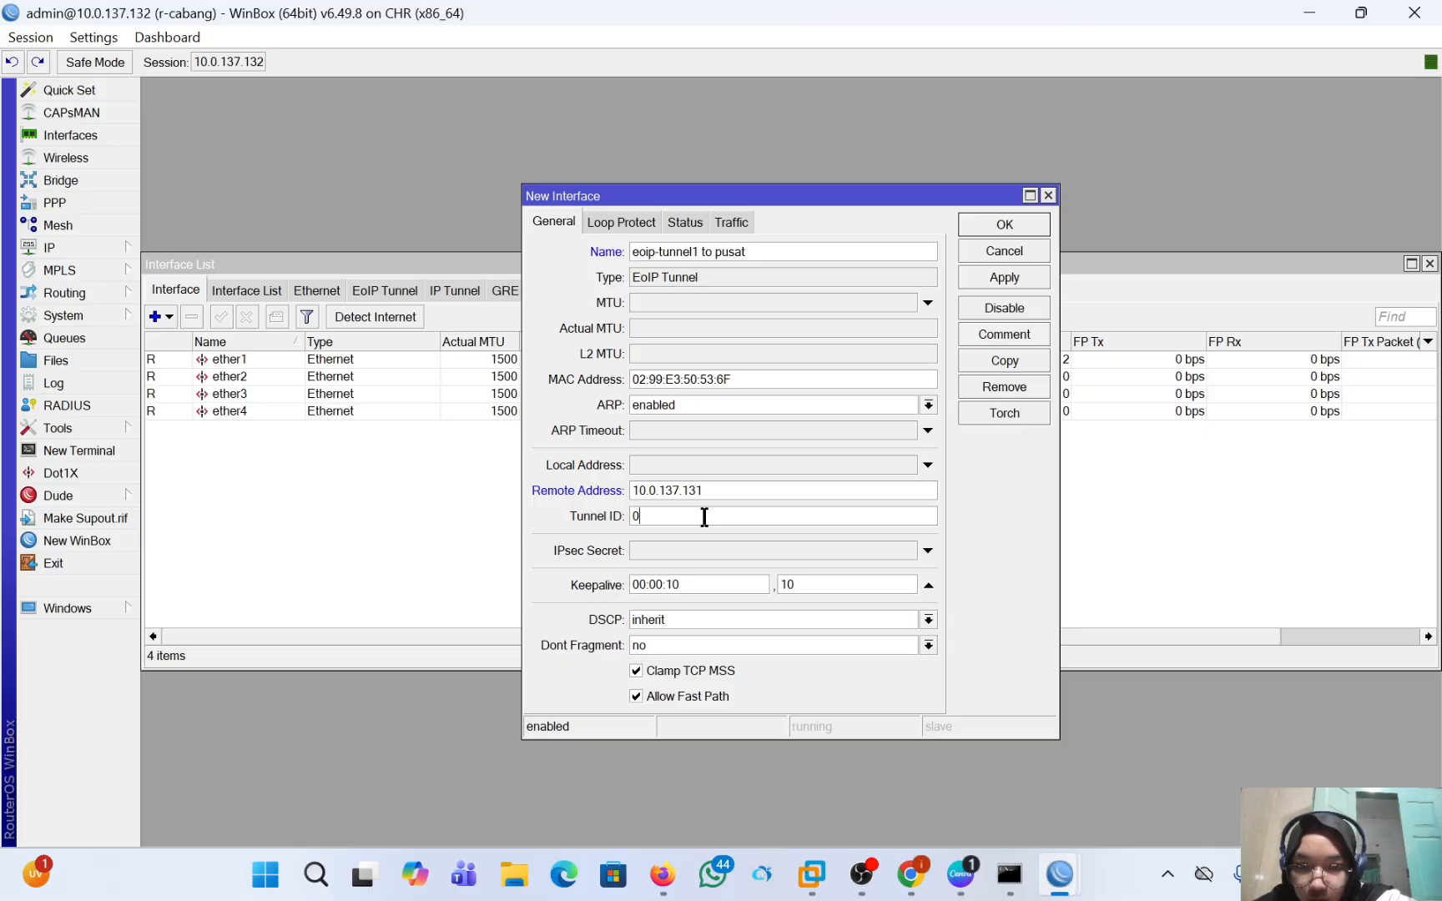
key(Left)
text(10)
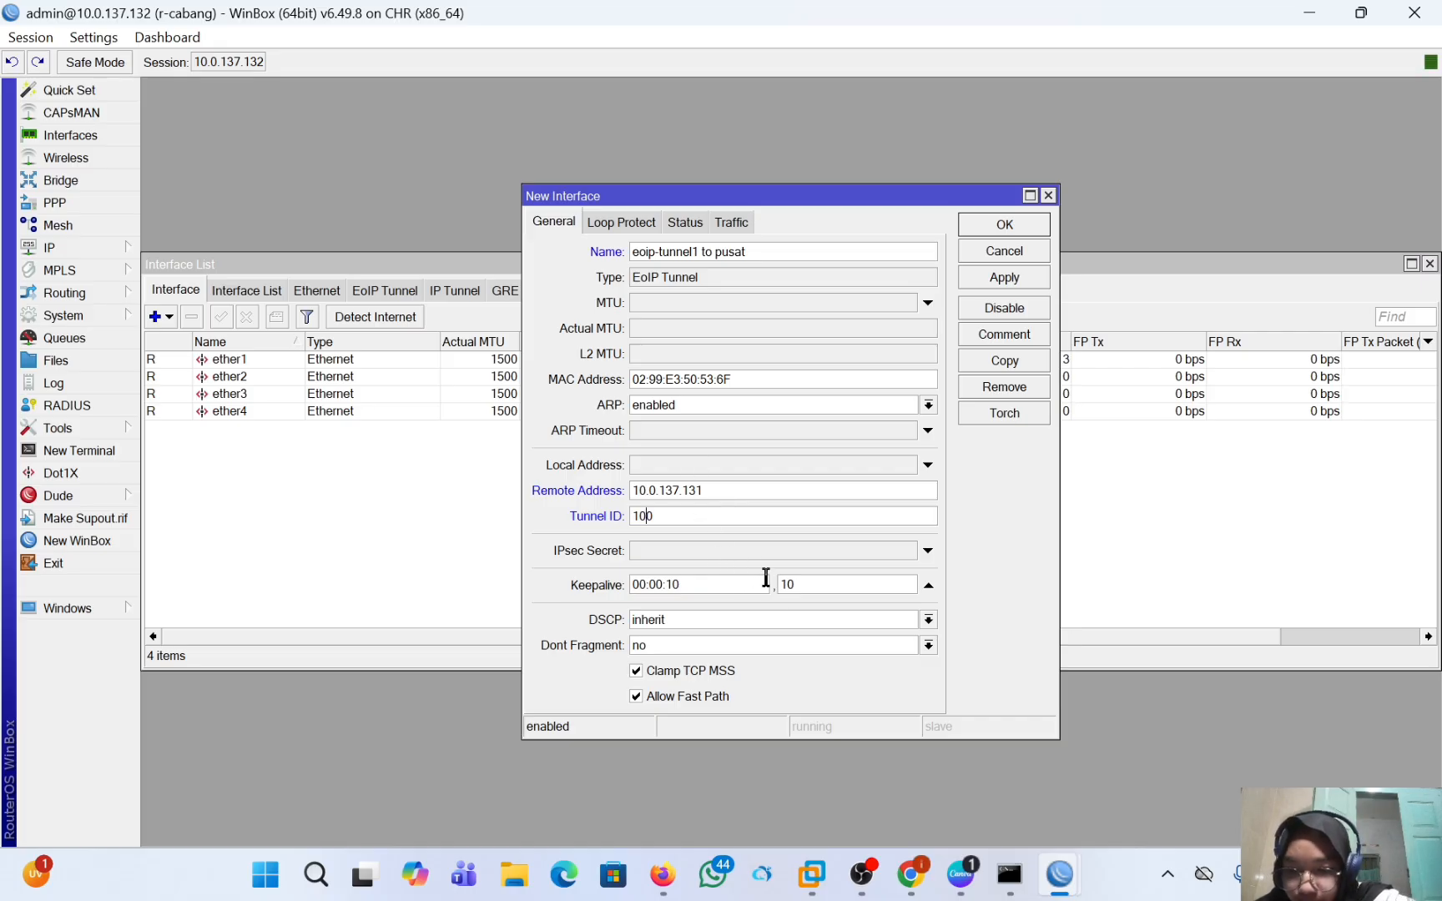
click(1008, 280)
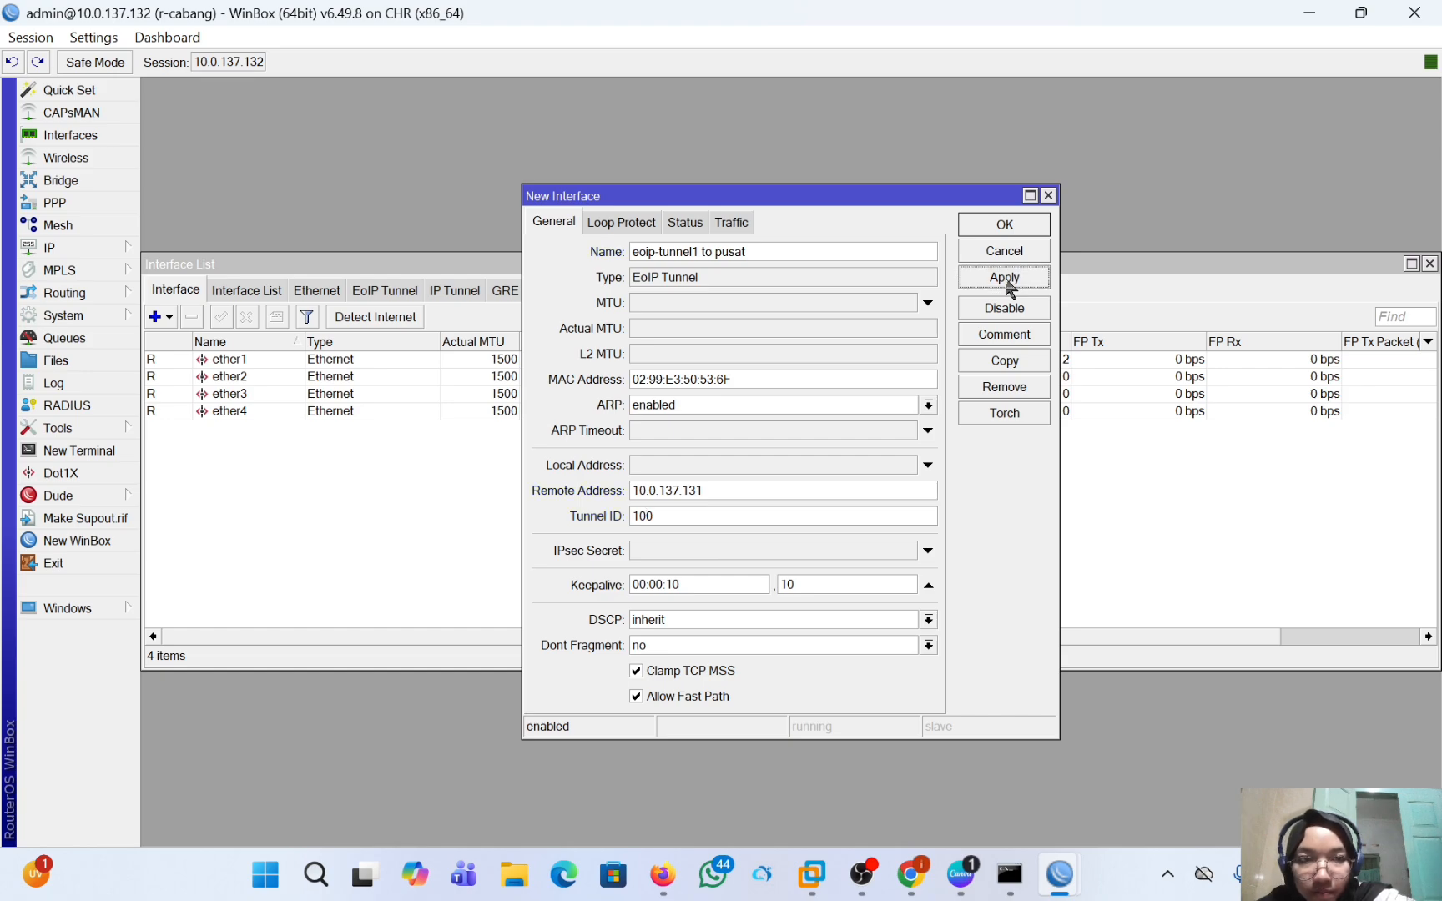
Accept the r-cabang EoIP tunnel settings and switch to the r-pusat router's WinBox session.
click(1001, 223)
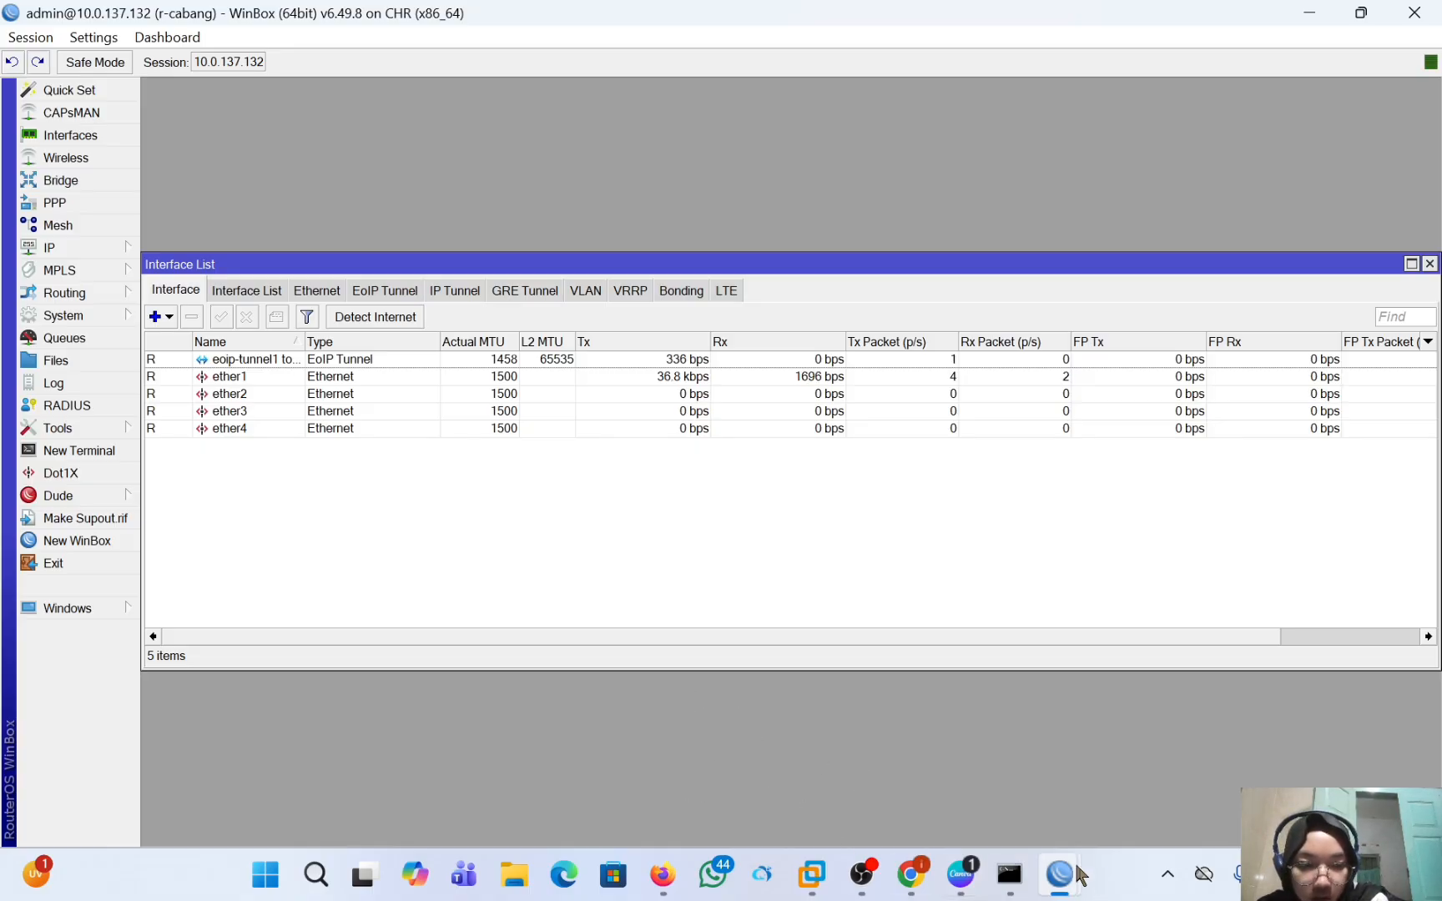
mouse_move(1060, 873)
click(995, 764)
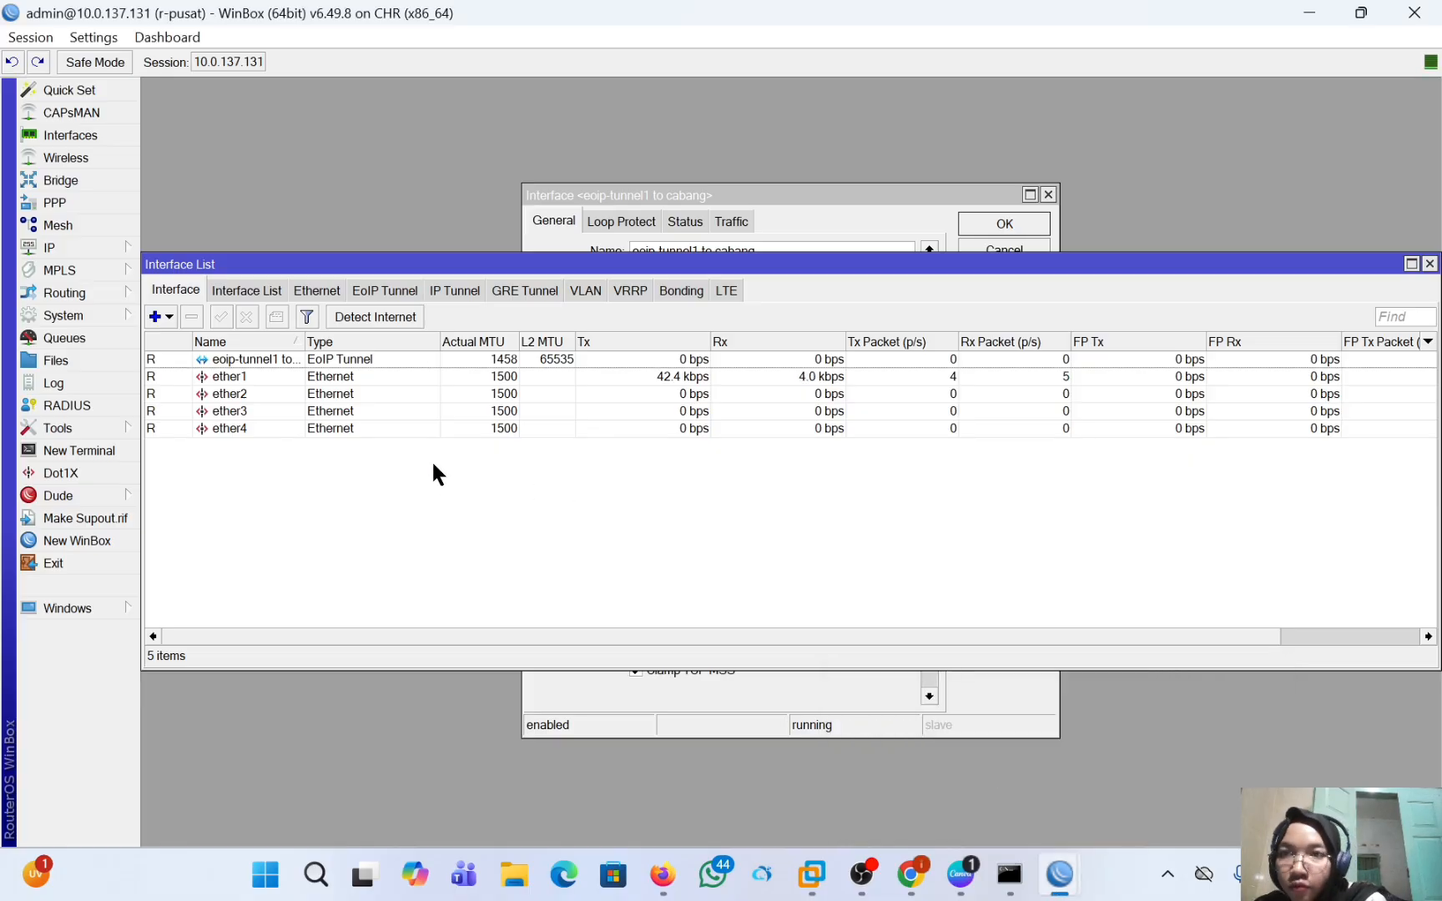
Create a new bridge interface named "bridge1 eoip" on the r-pusat router.
click(82, 179)
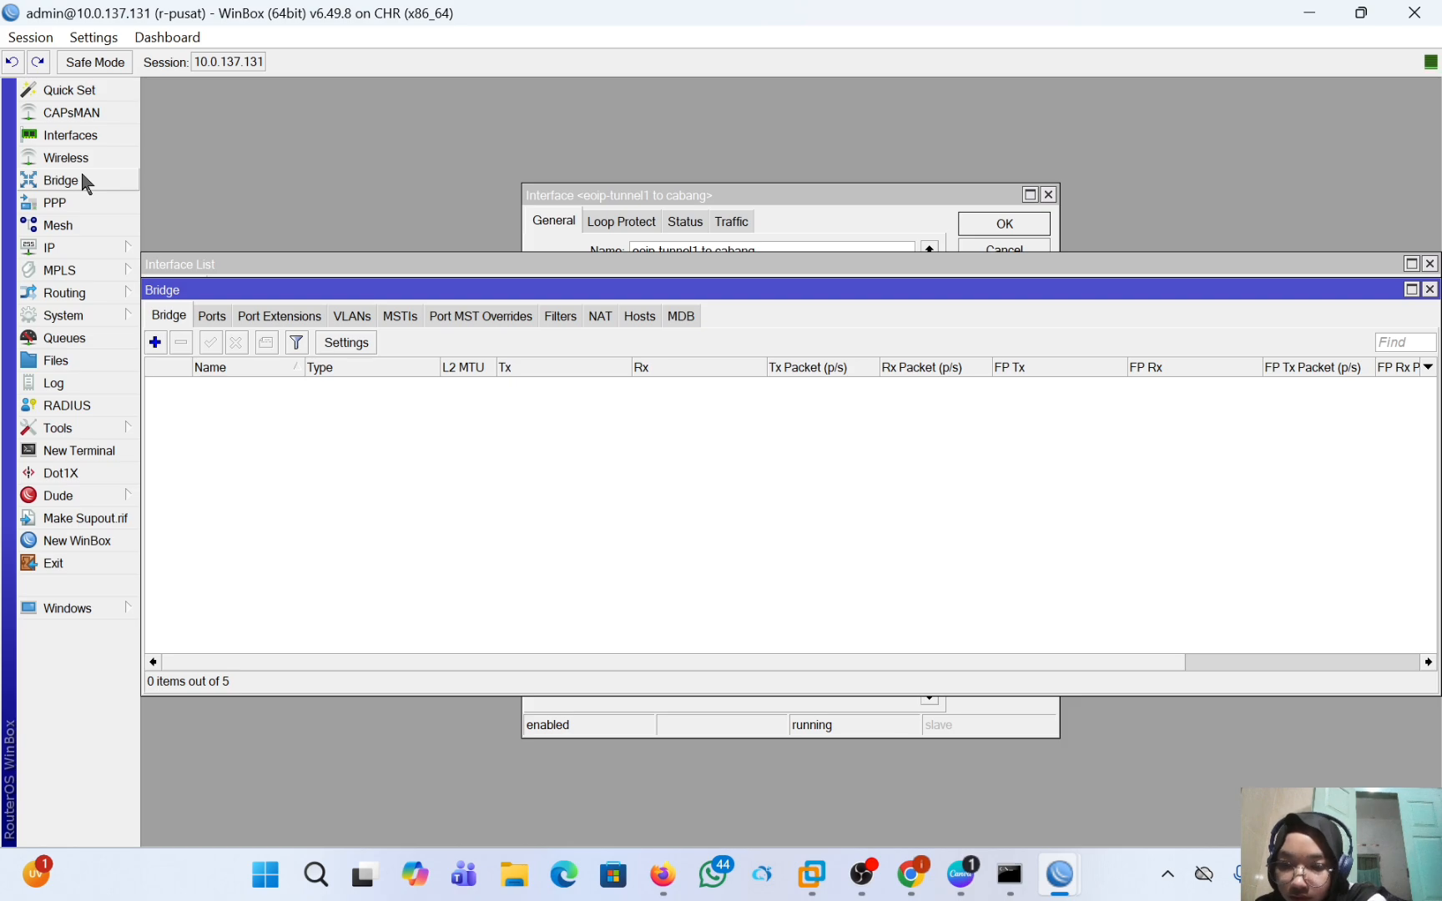
click(155, 343)
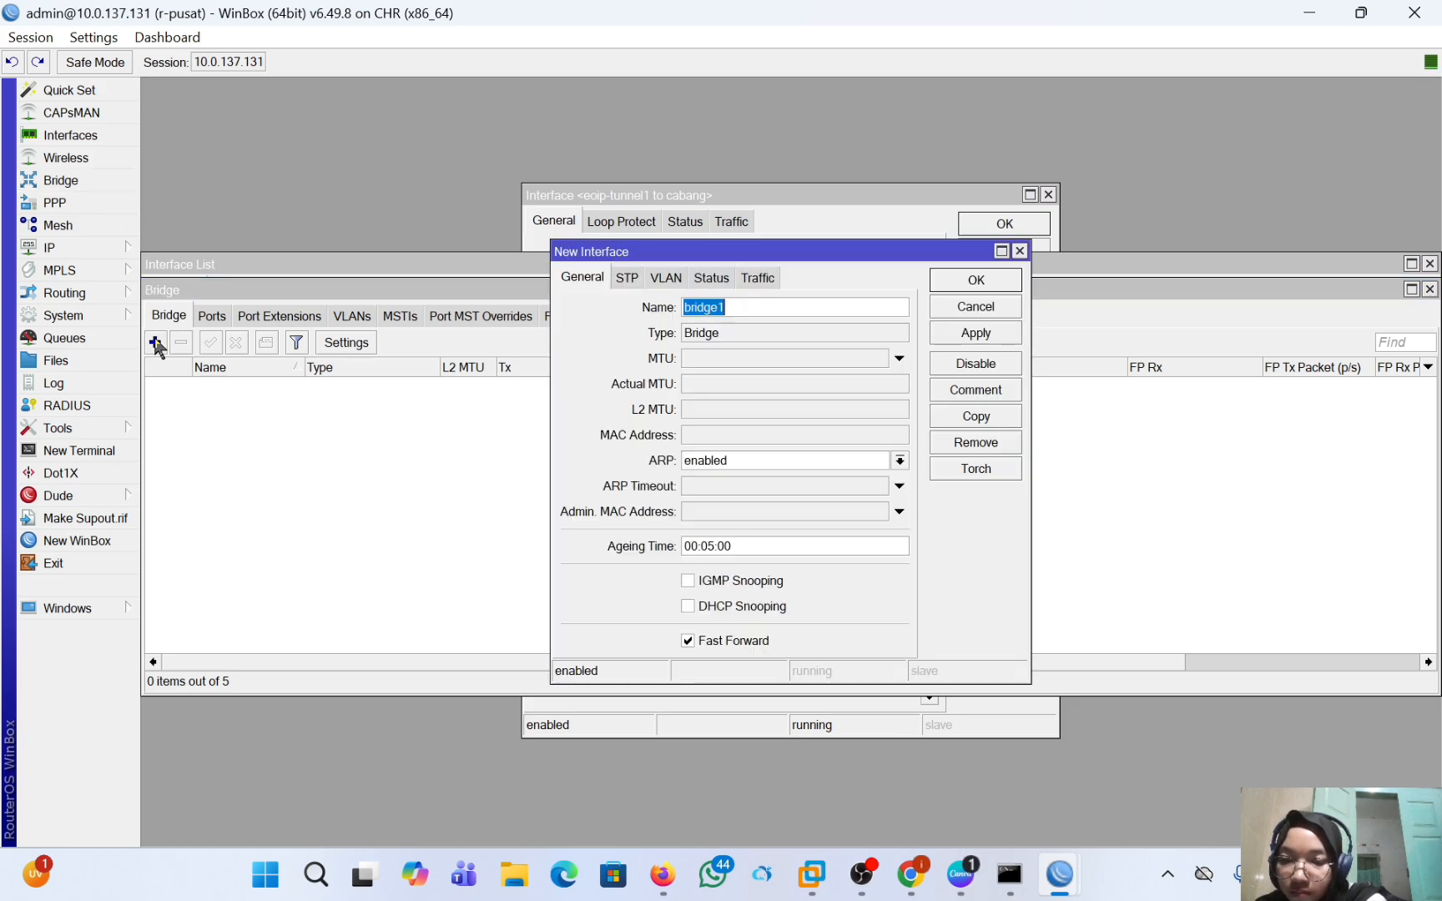
click(733, 305)
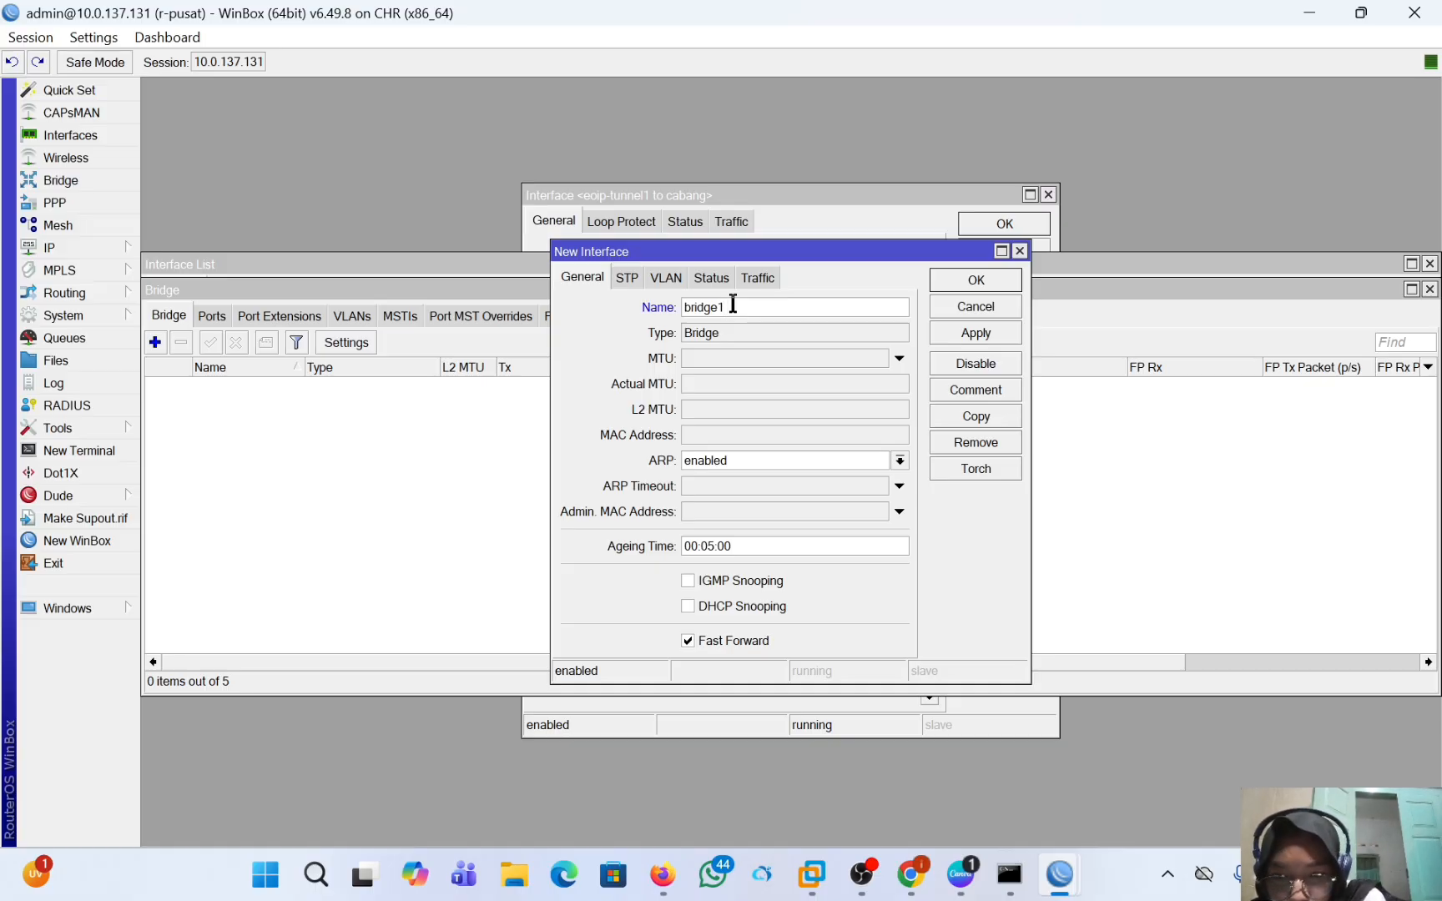
text(c)
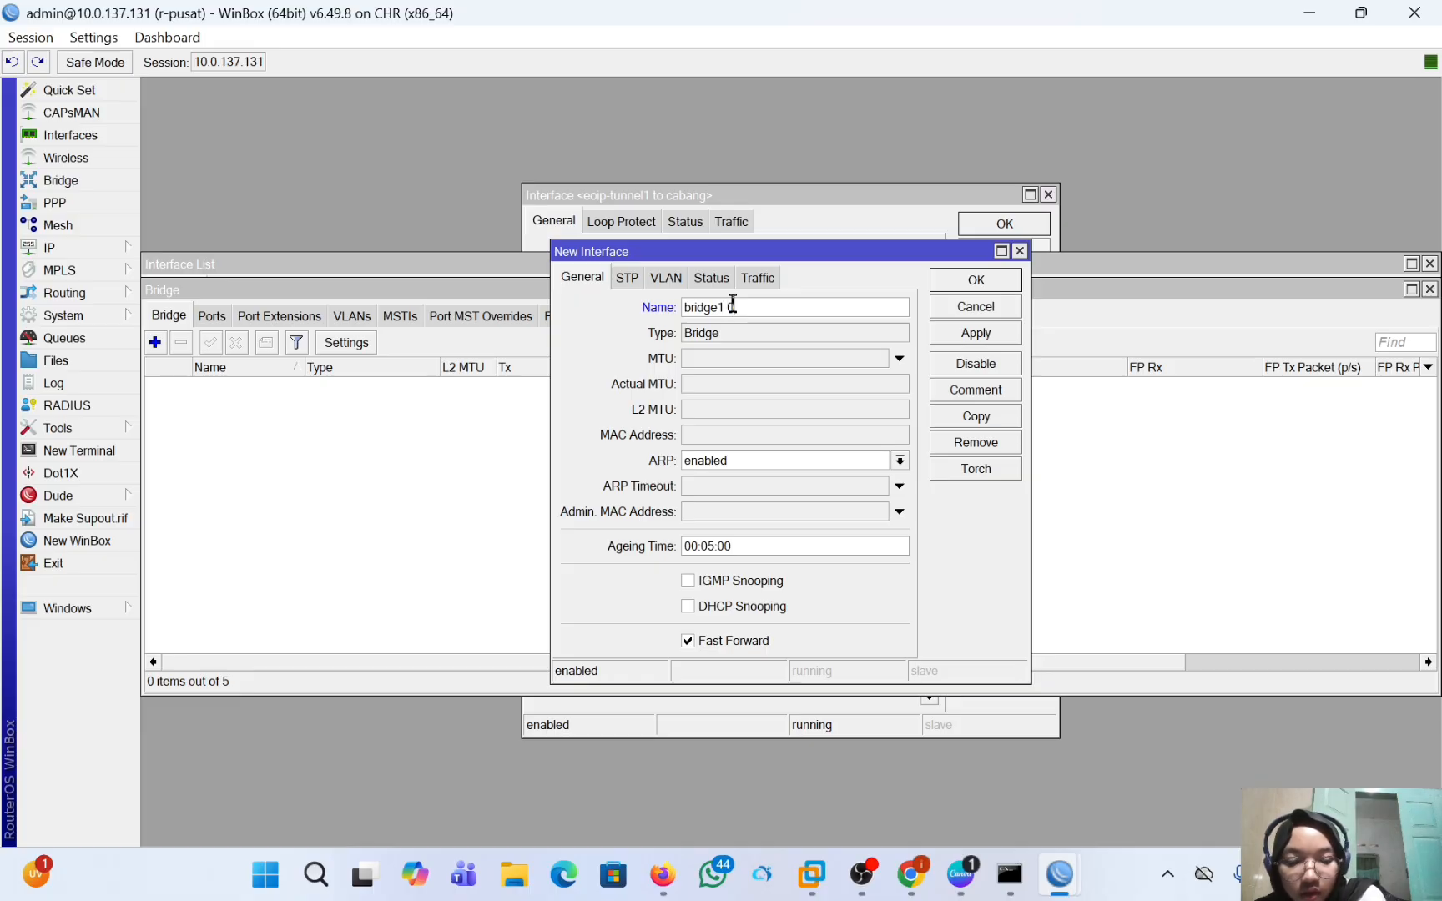
key(BackSpace)
text(b)
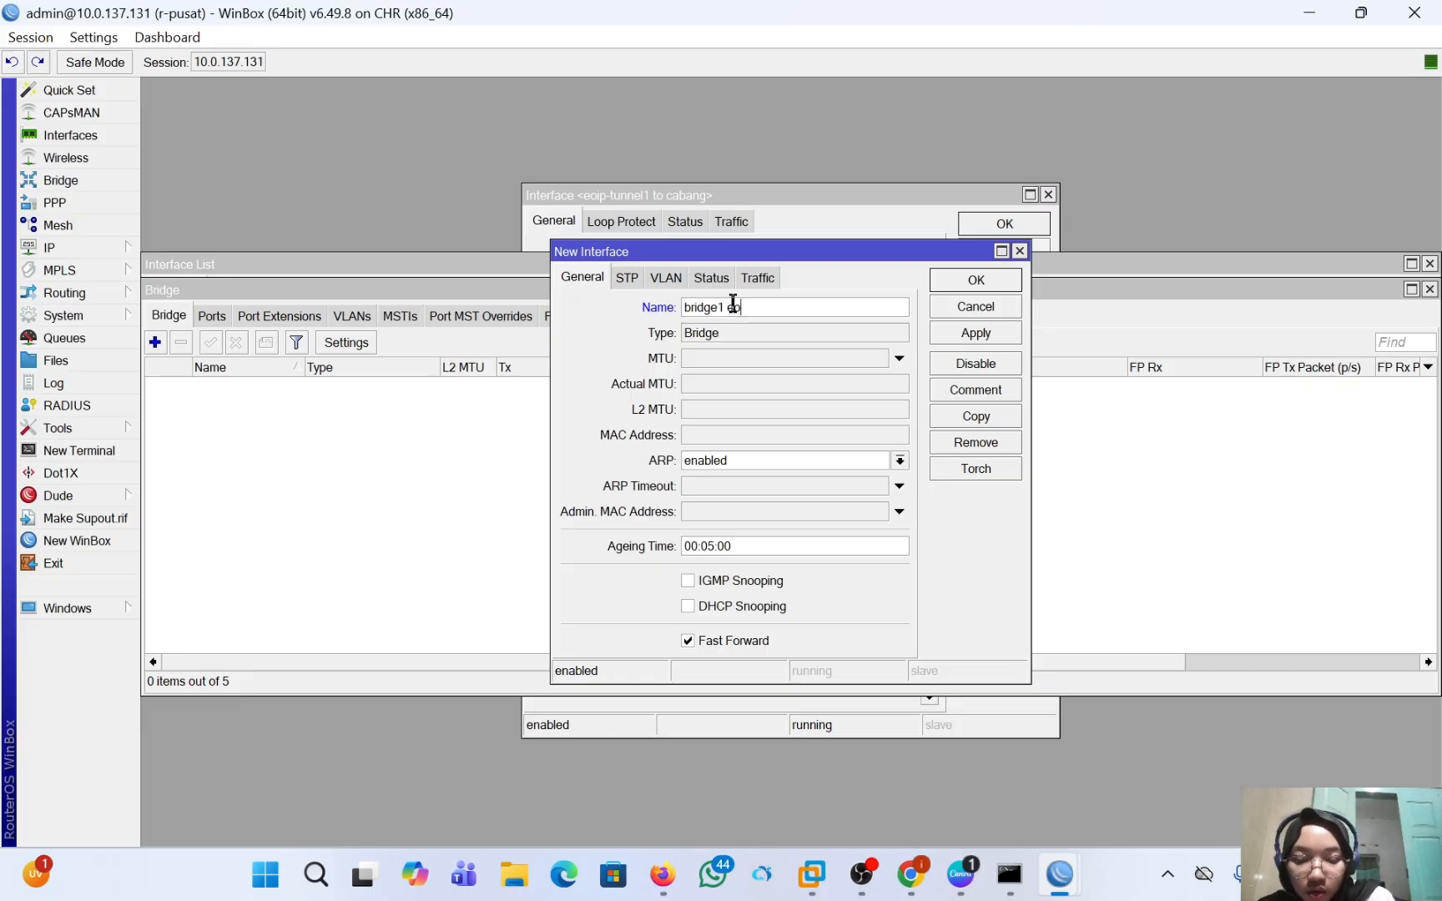
text(ip)
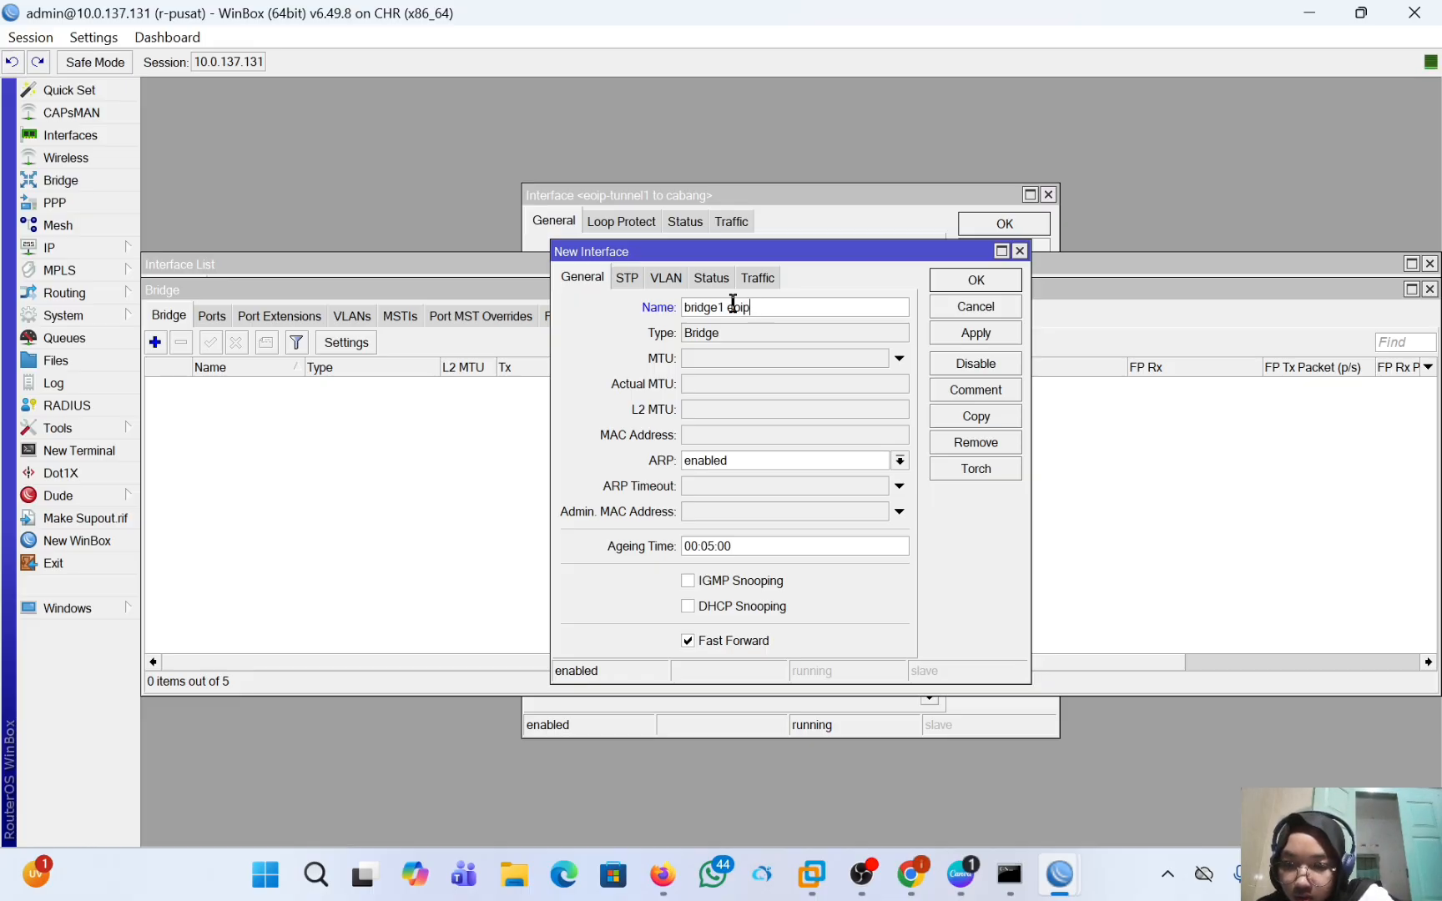
click(958, 338)
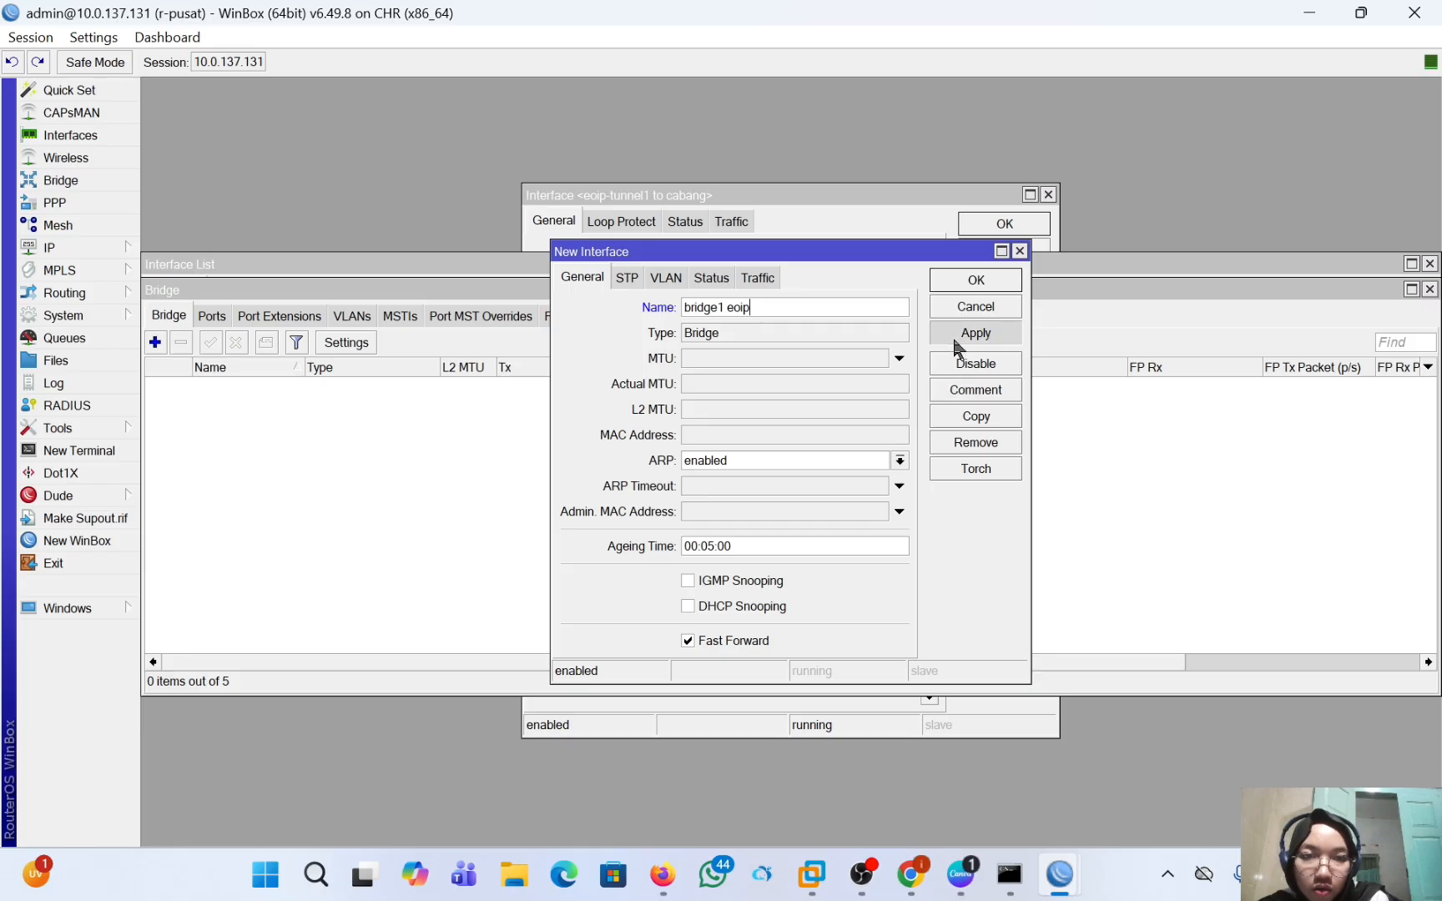
click(970, 282)
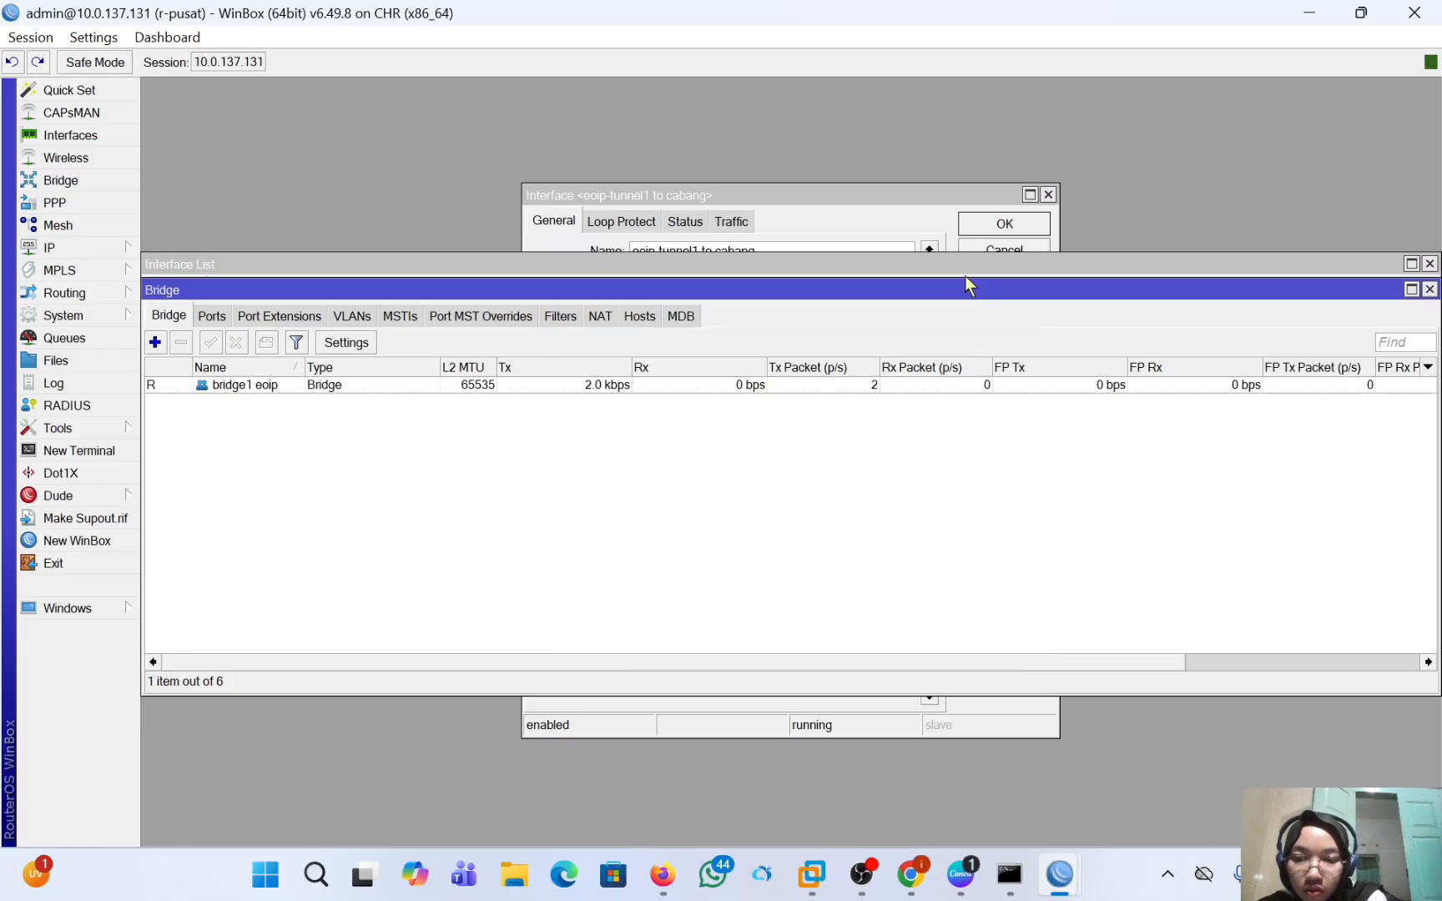
Add ether2 as a port of the bridge "bridge1 eoip" on r-pusat.
click(211, 315)
click(155, 342)
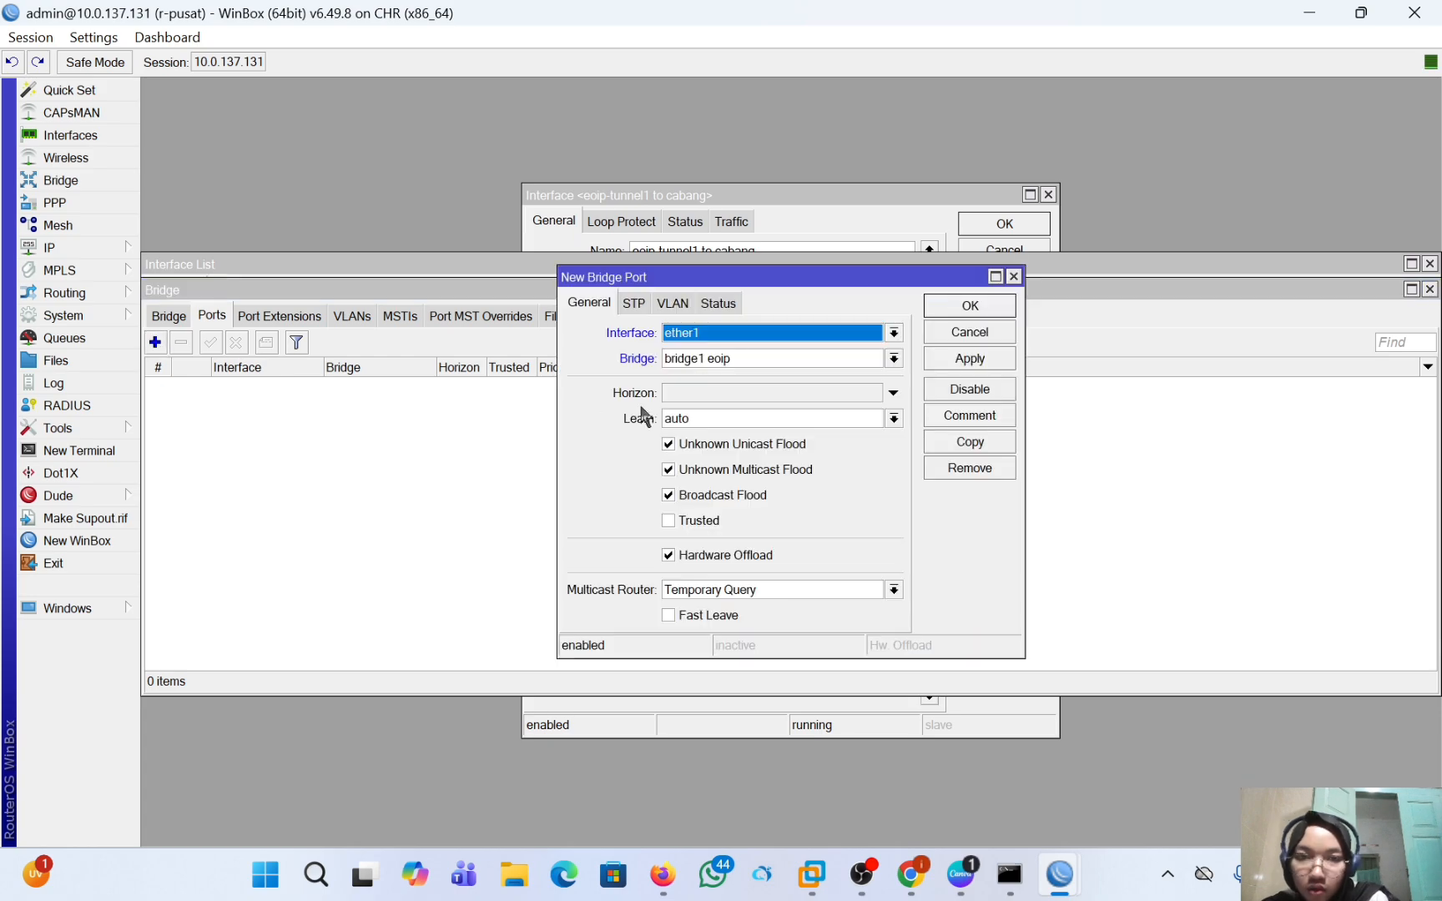
click(703, 334)
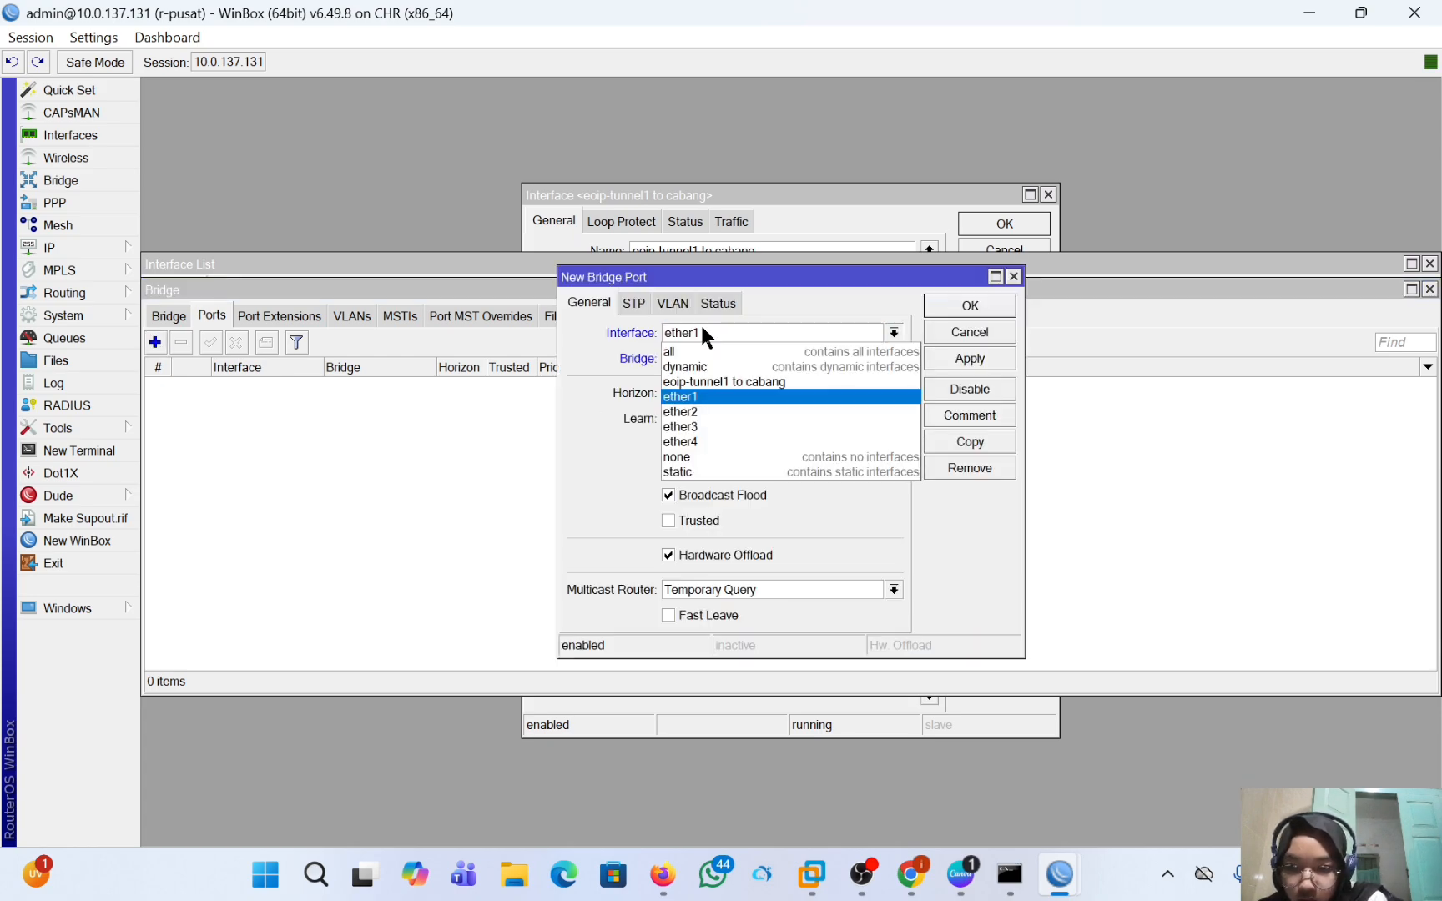
click(768, 405)
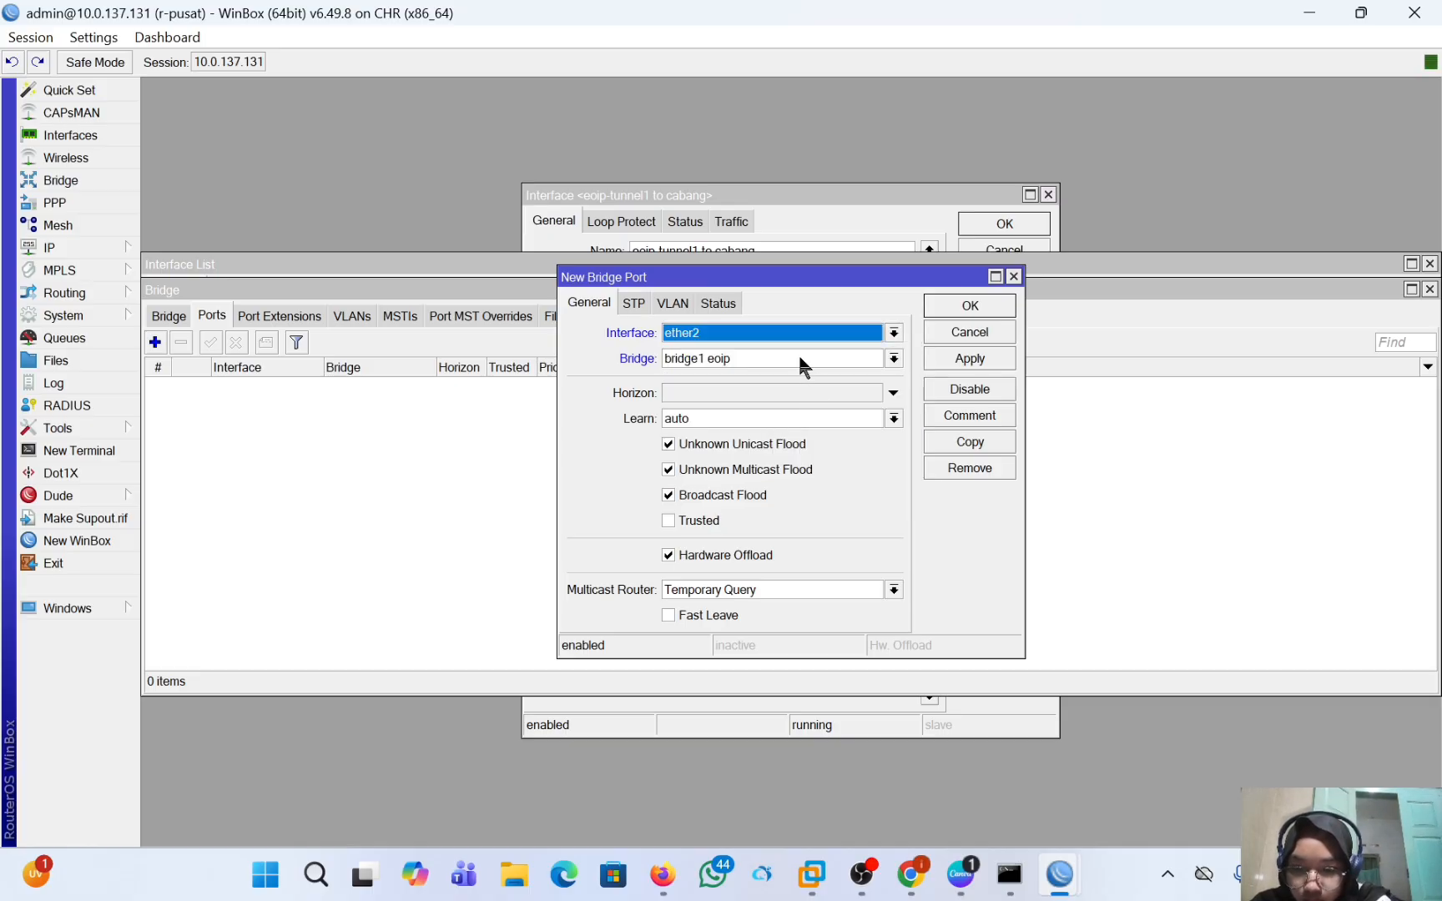
click(968, 358)
click(966, 307)
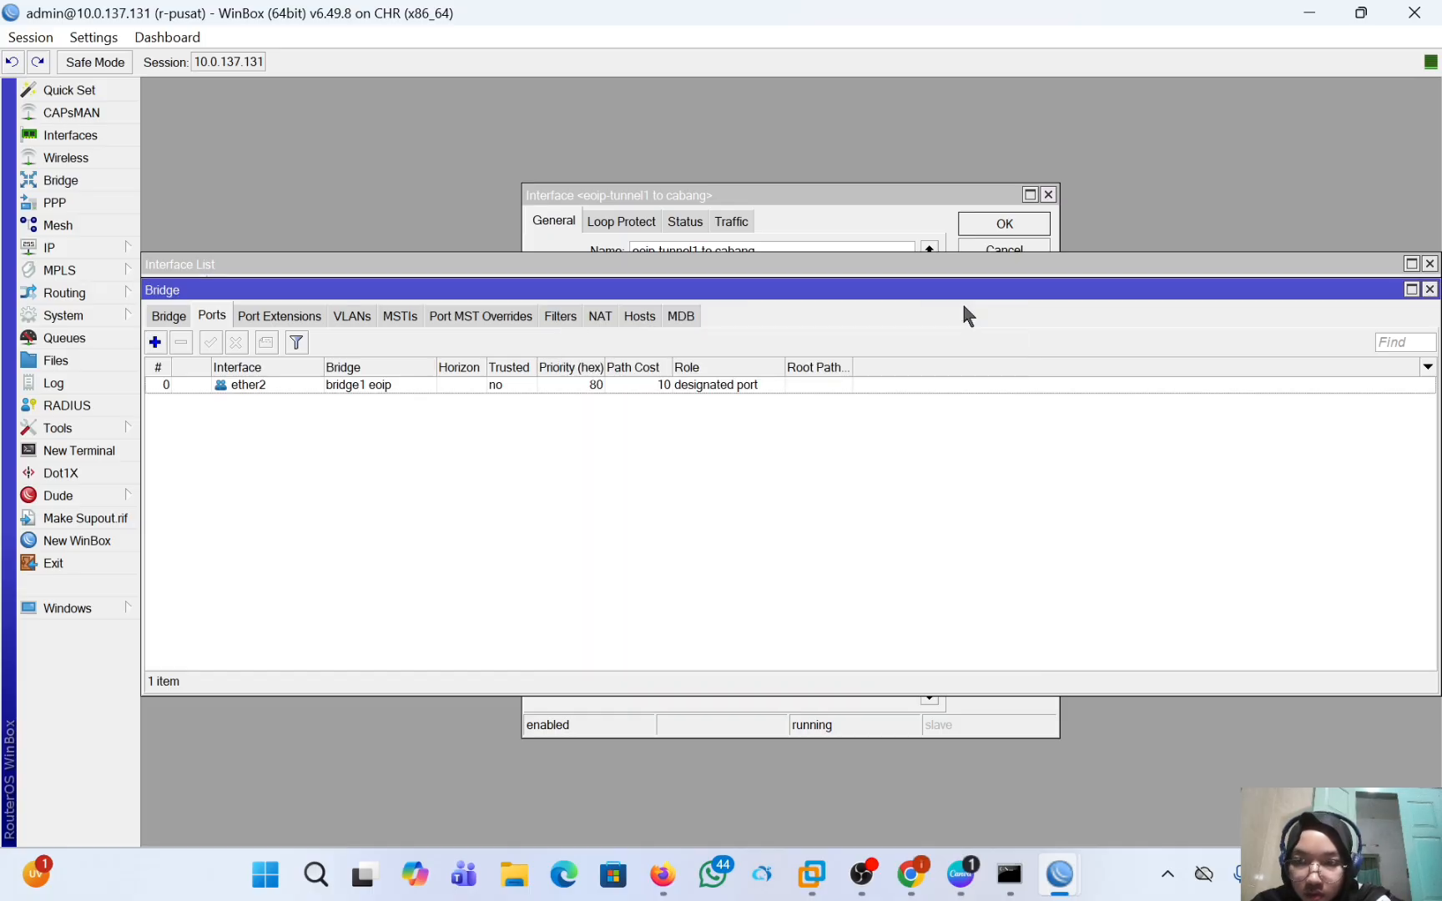
Add the "eoip-tunnel1 to cabang" interface as a port of "bridge1 eoip" on r-pusat.
click(155, 343)
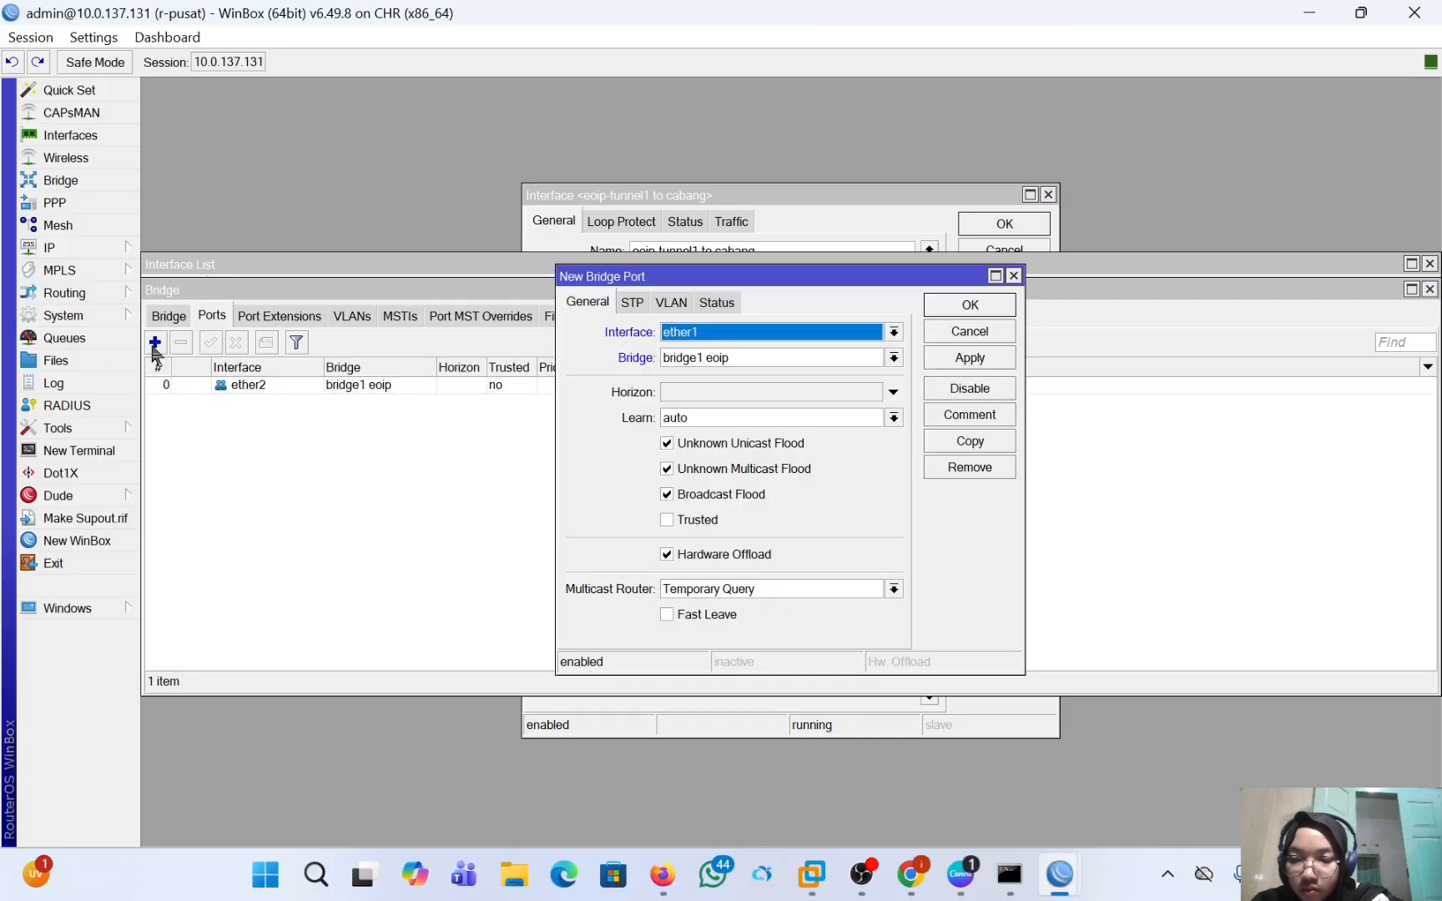
click(693, 333)
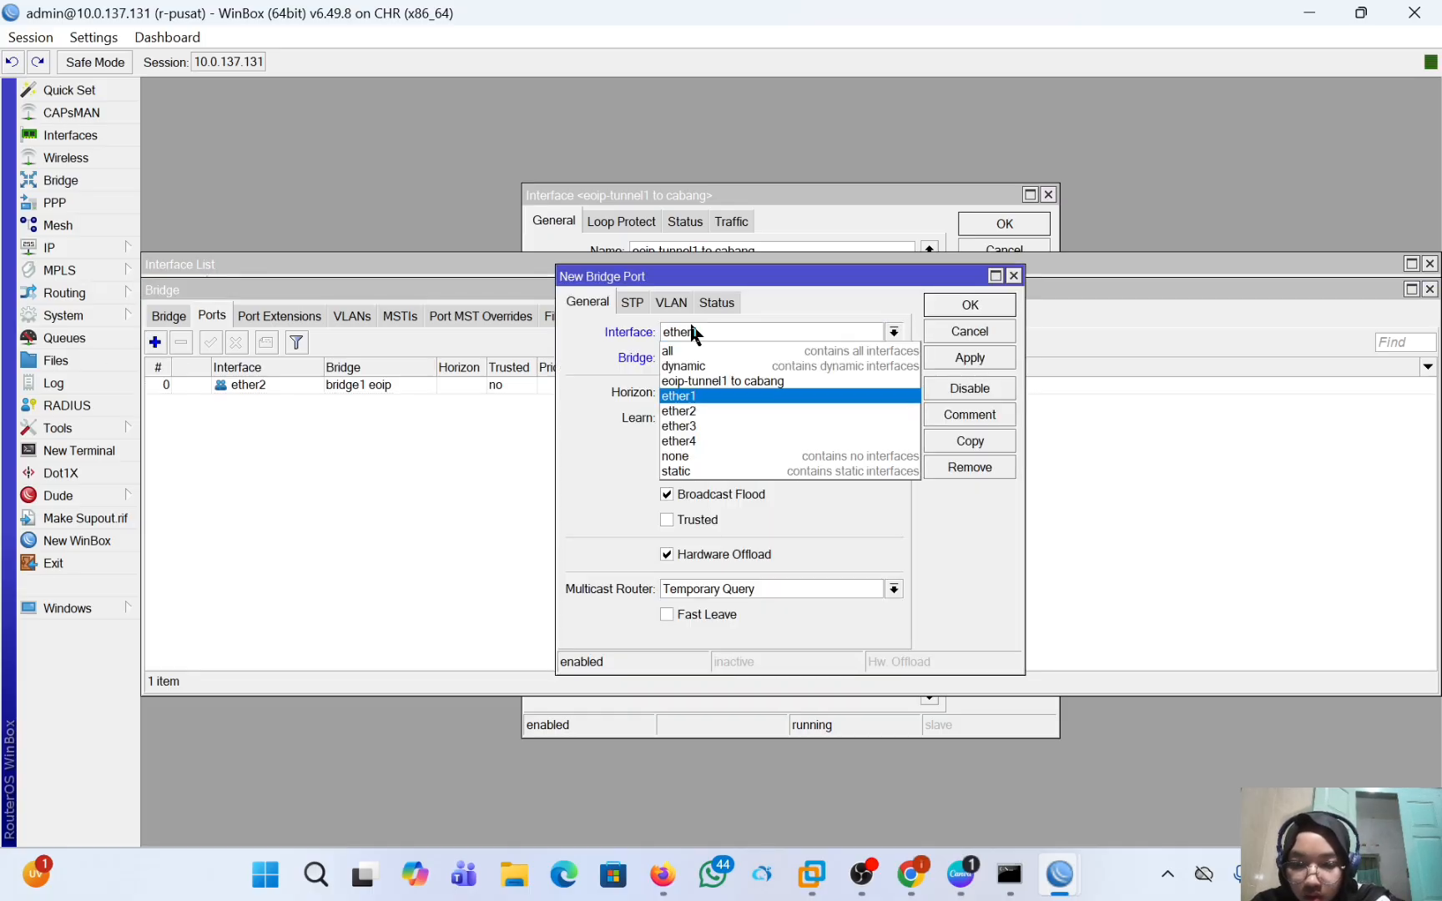
click(745, 382)
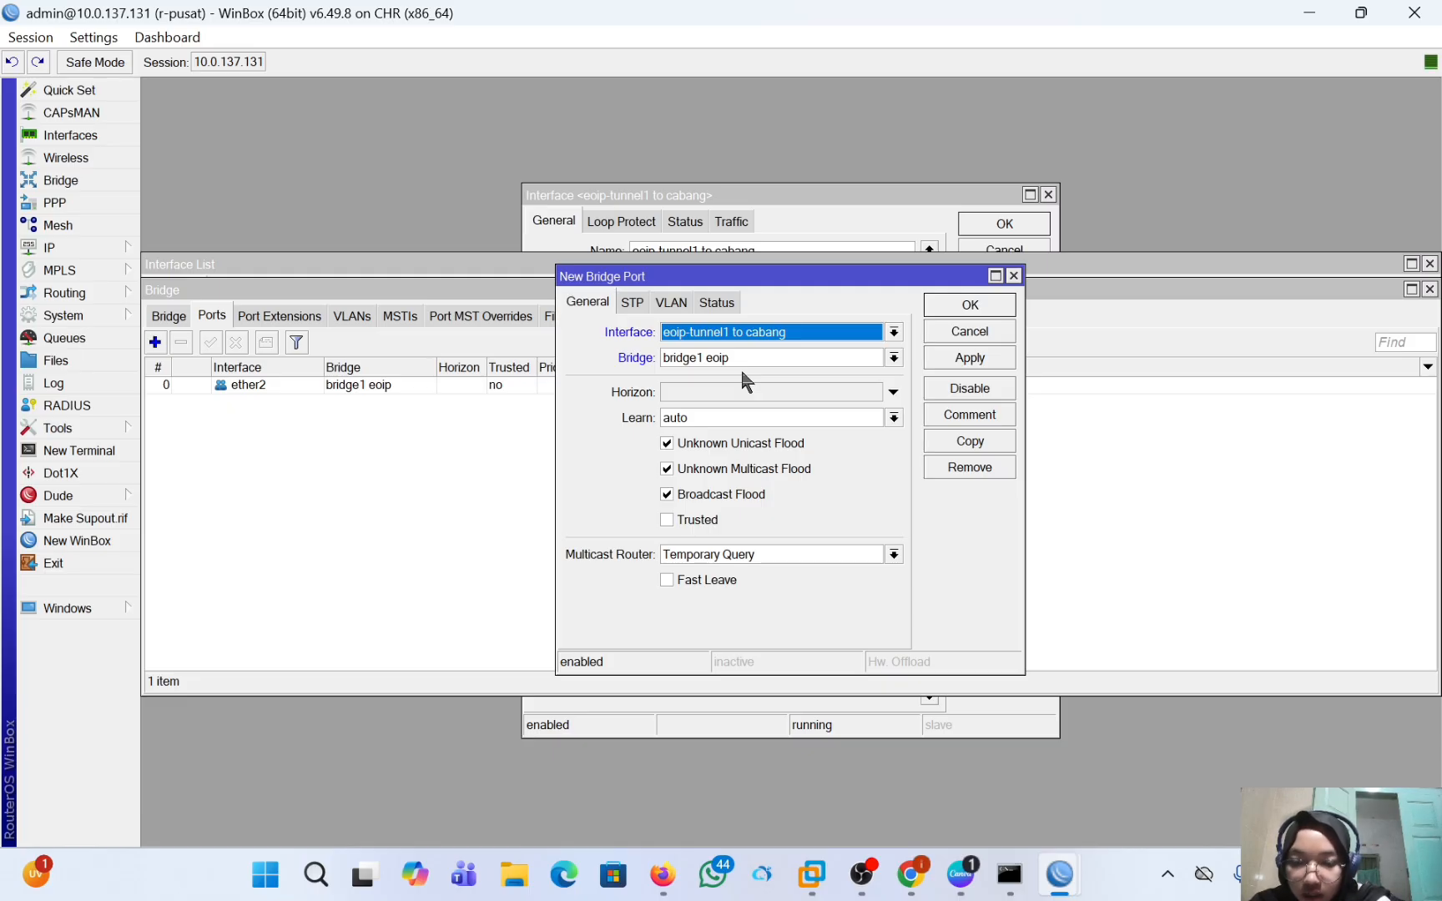
click(981, 359)
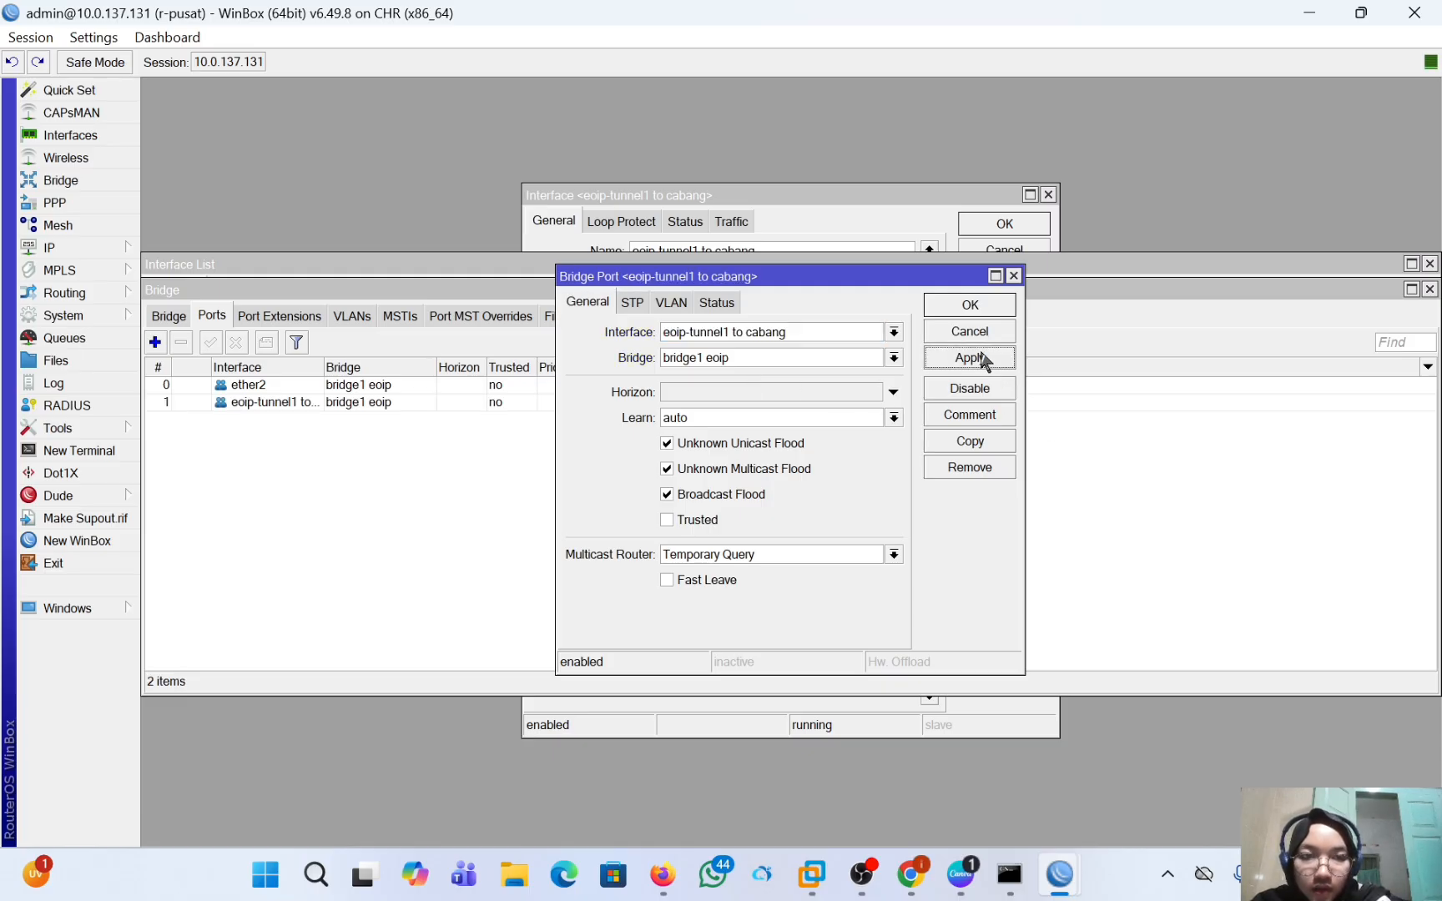
click(974, 302)
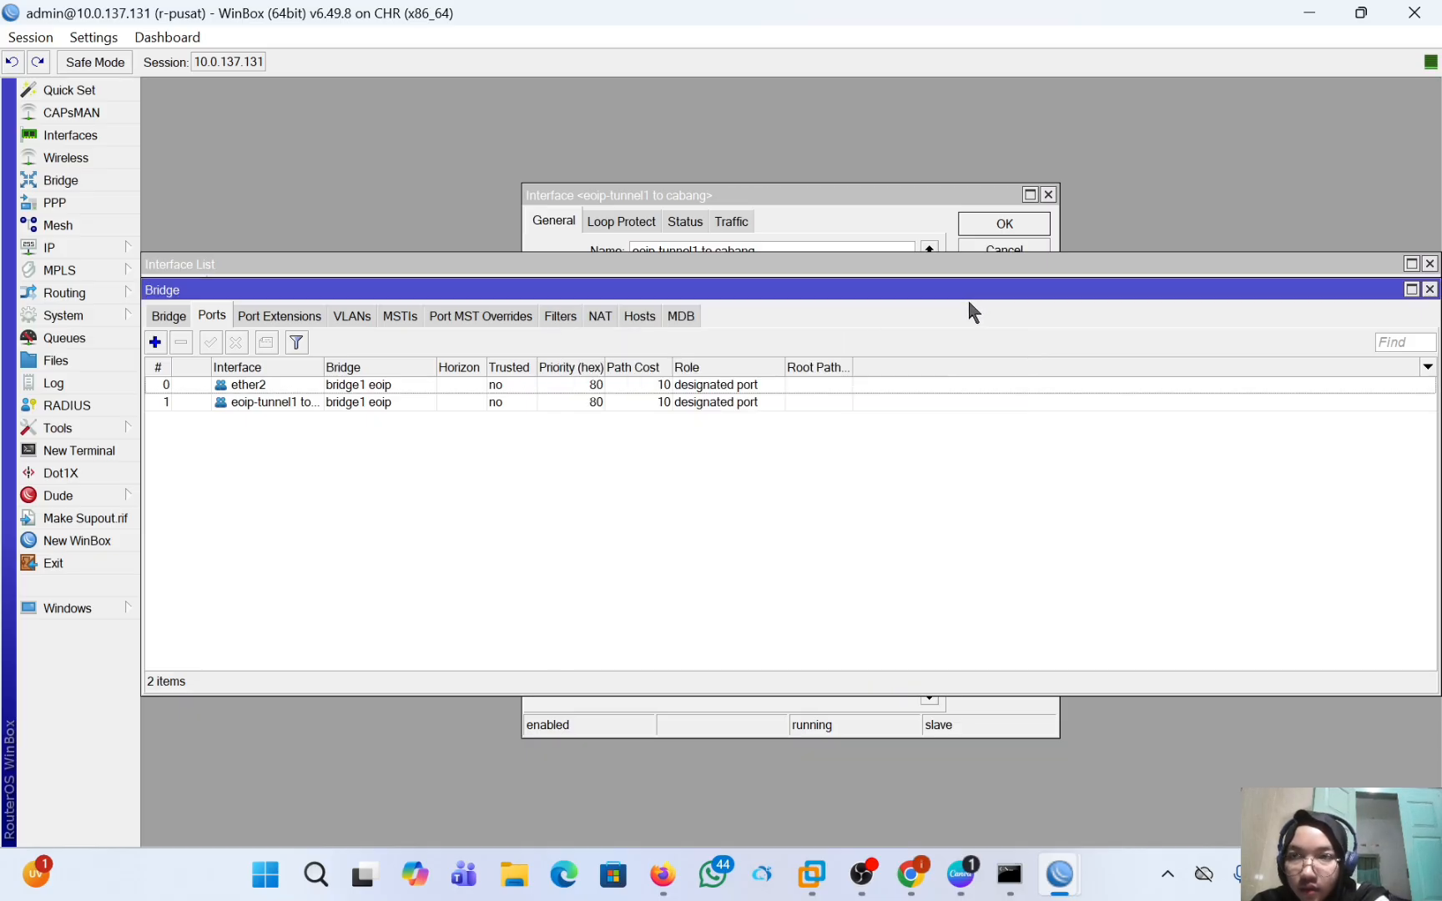
Switch to the r-cabang router's WinBox session and create a new bridge interface named "bridge eoip".
mouse_move(1060, 874)
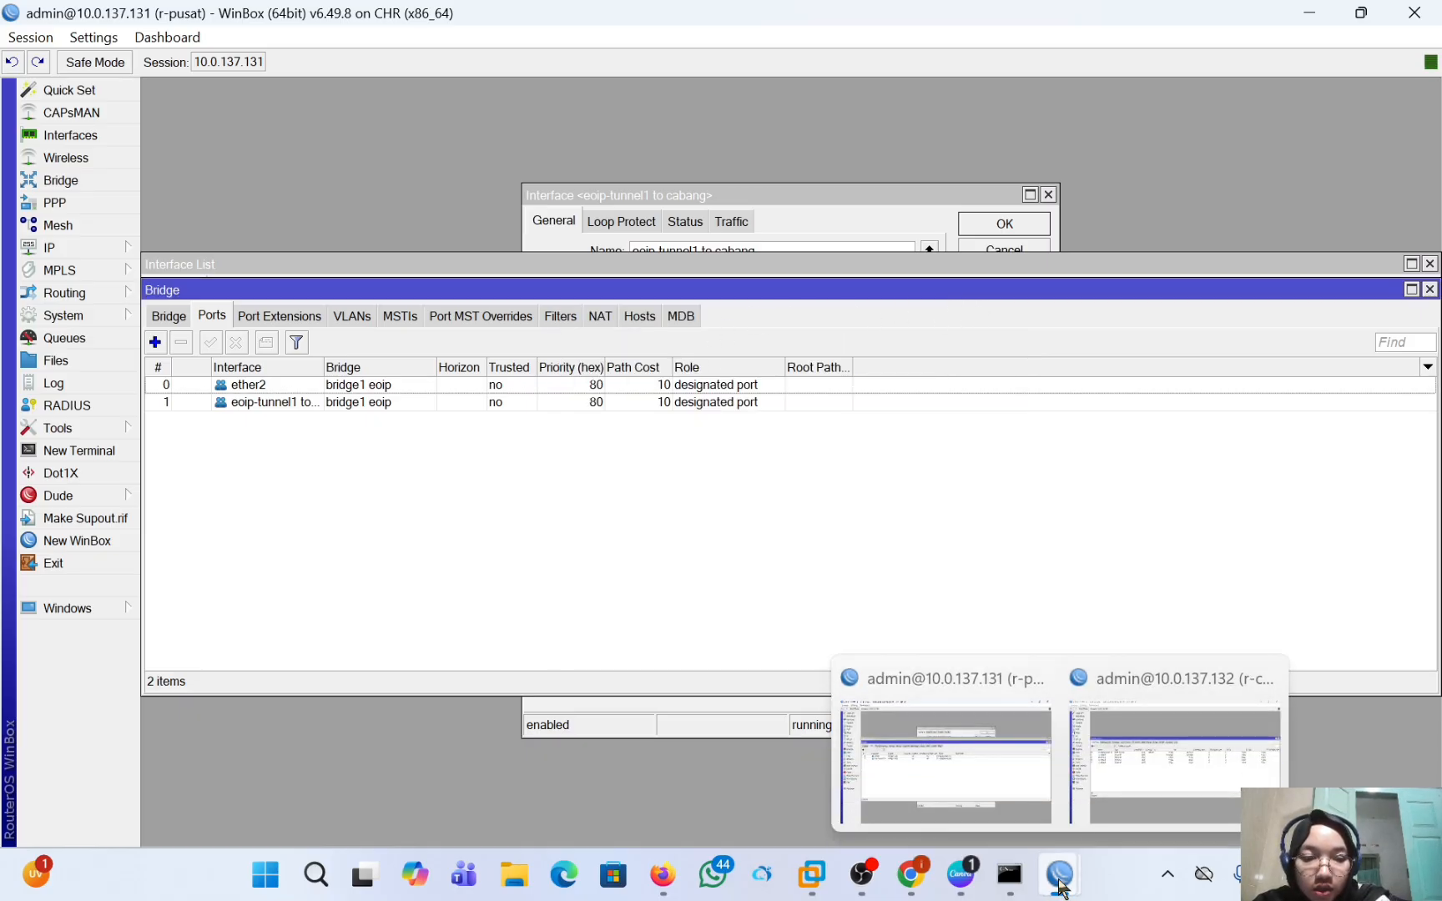
click(1133, 791)
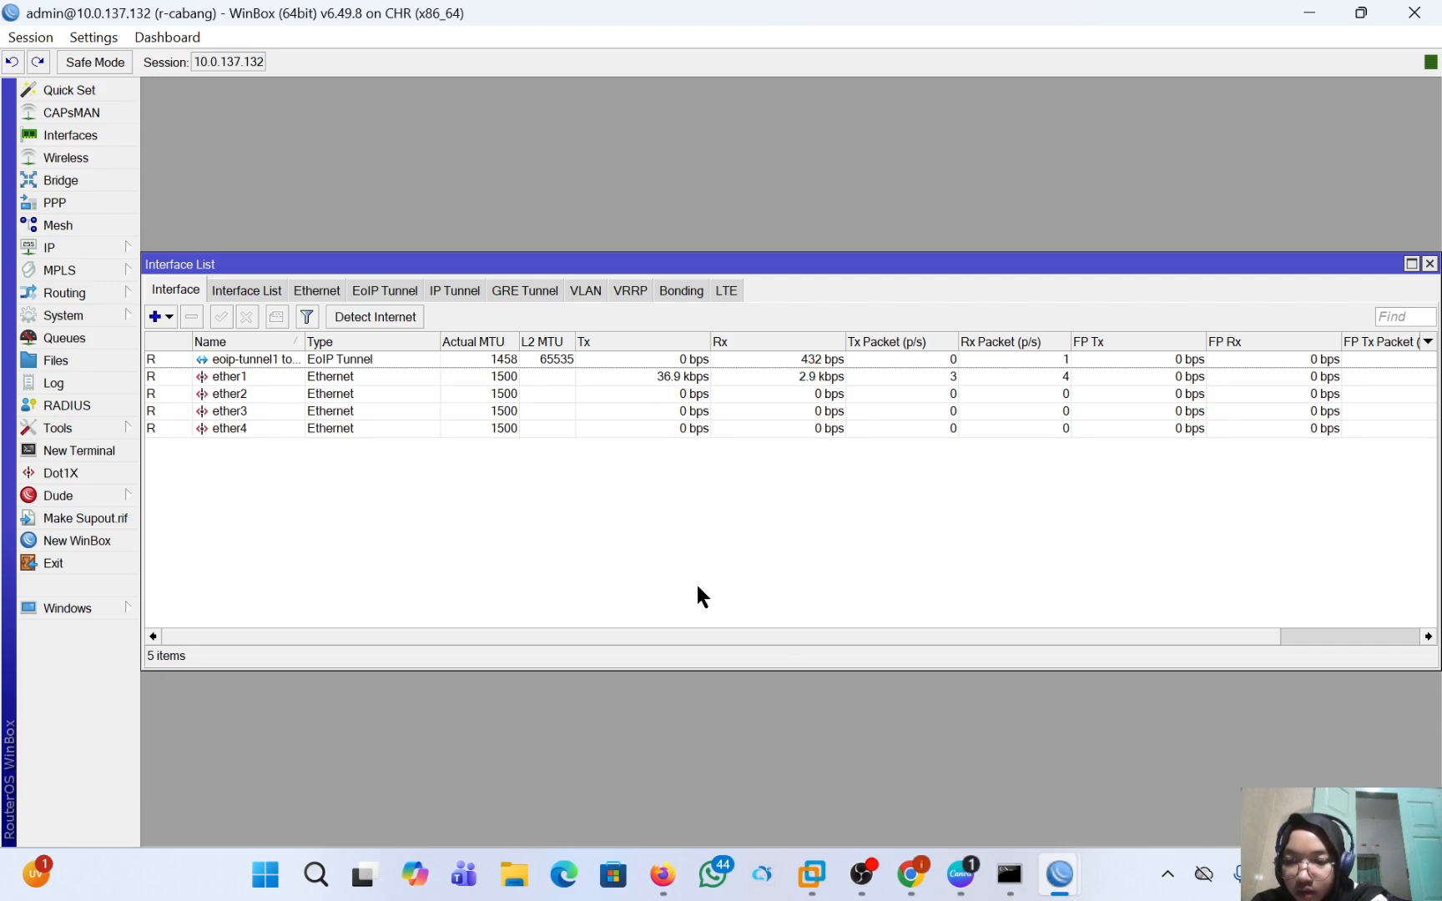
click(64, 179)
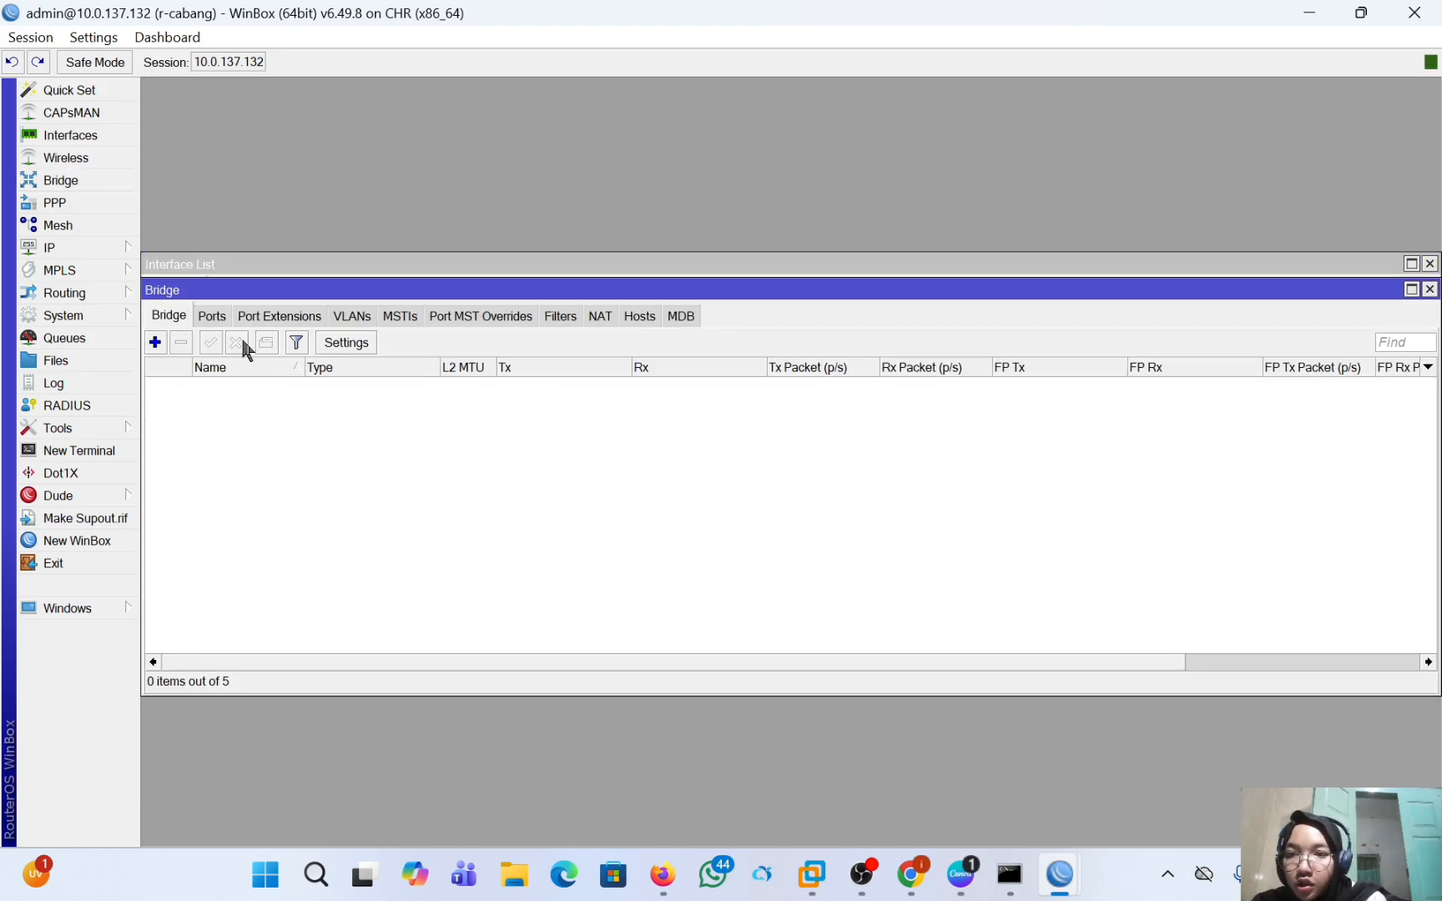
click(156, 342)
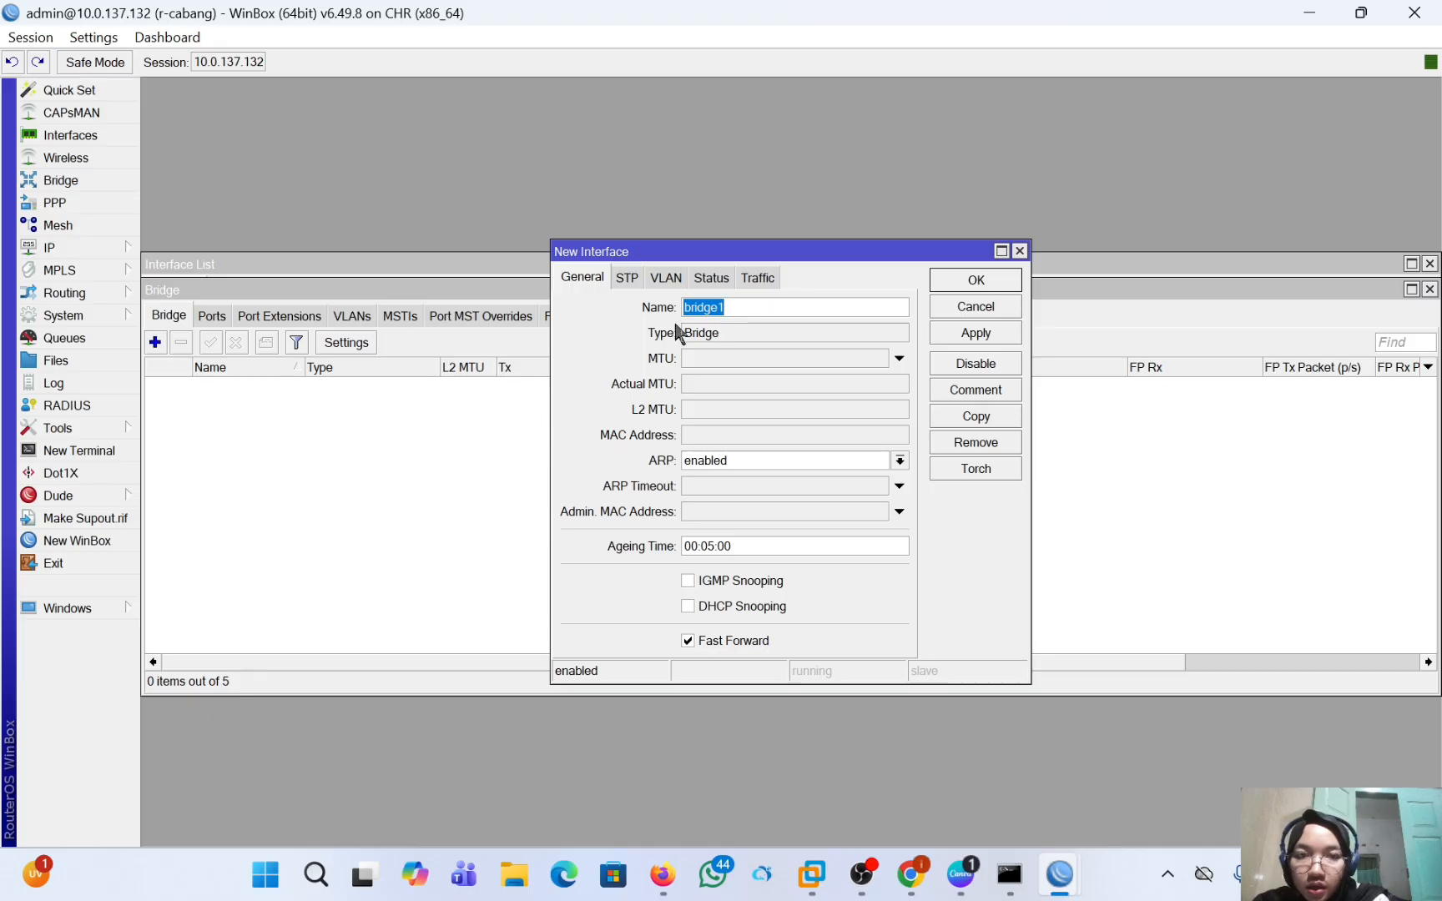
click(767, 309)
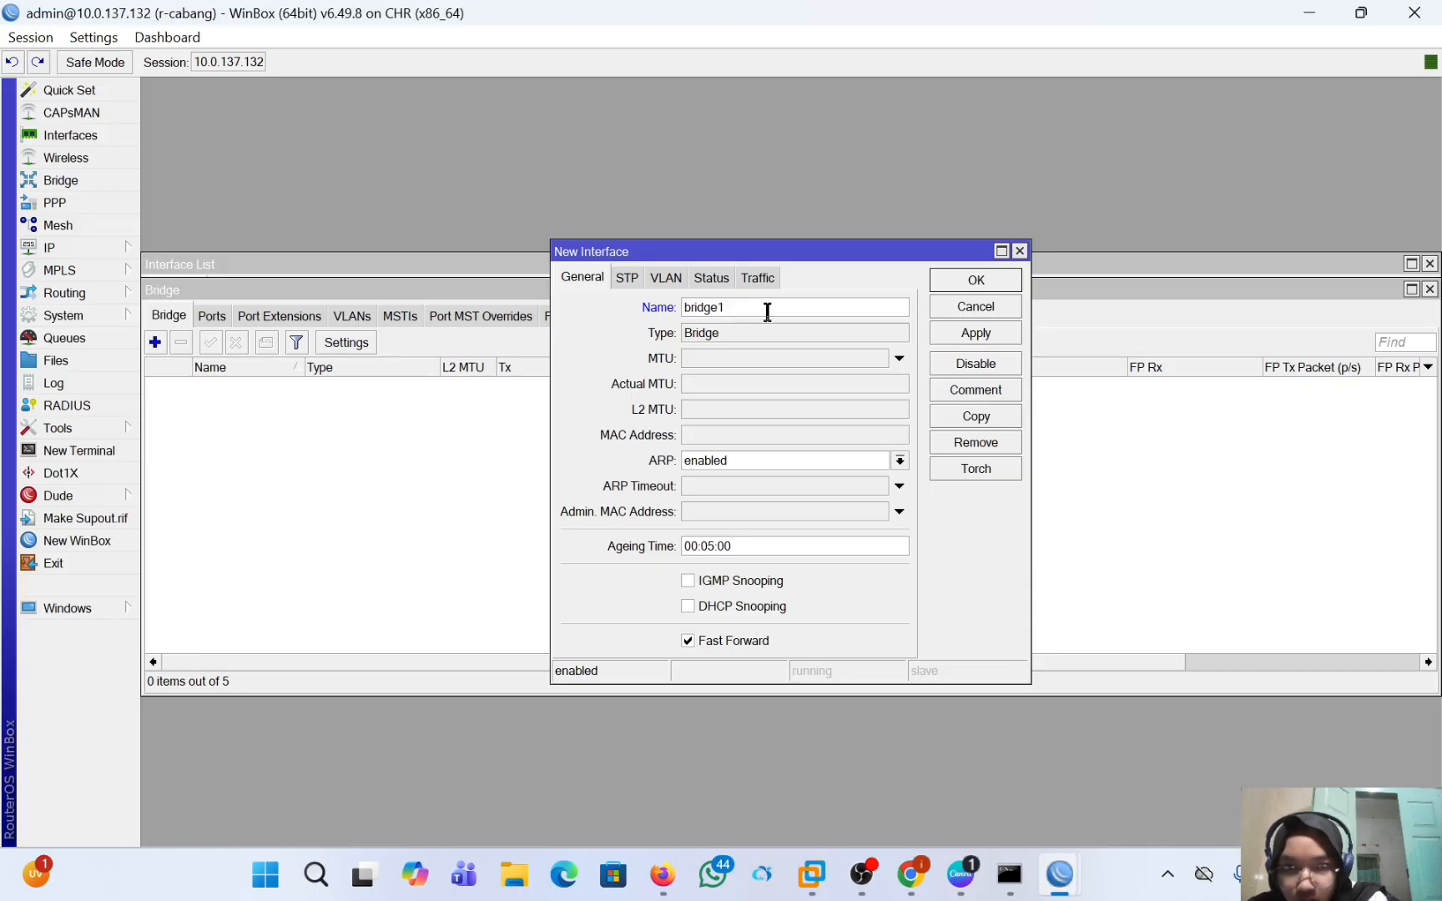
key(BackSpace)
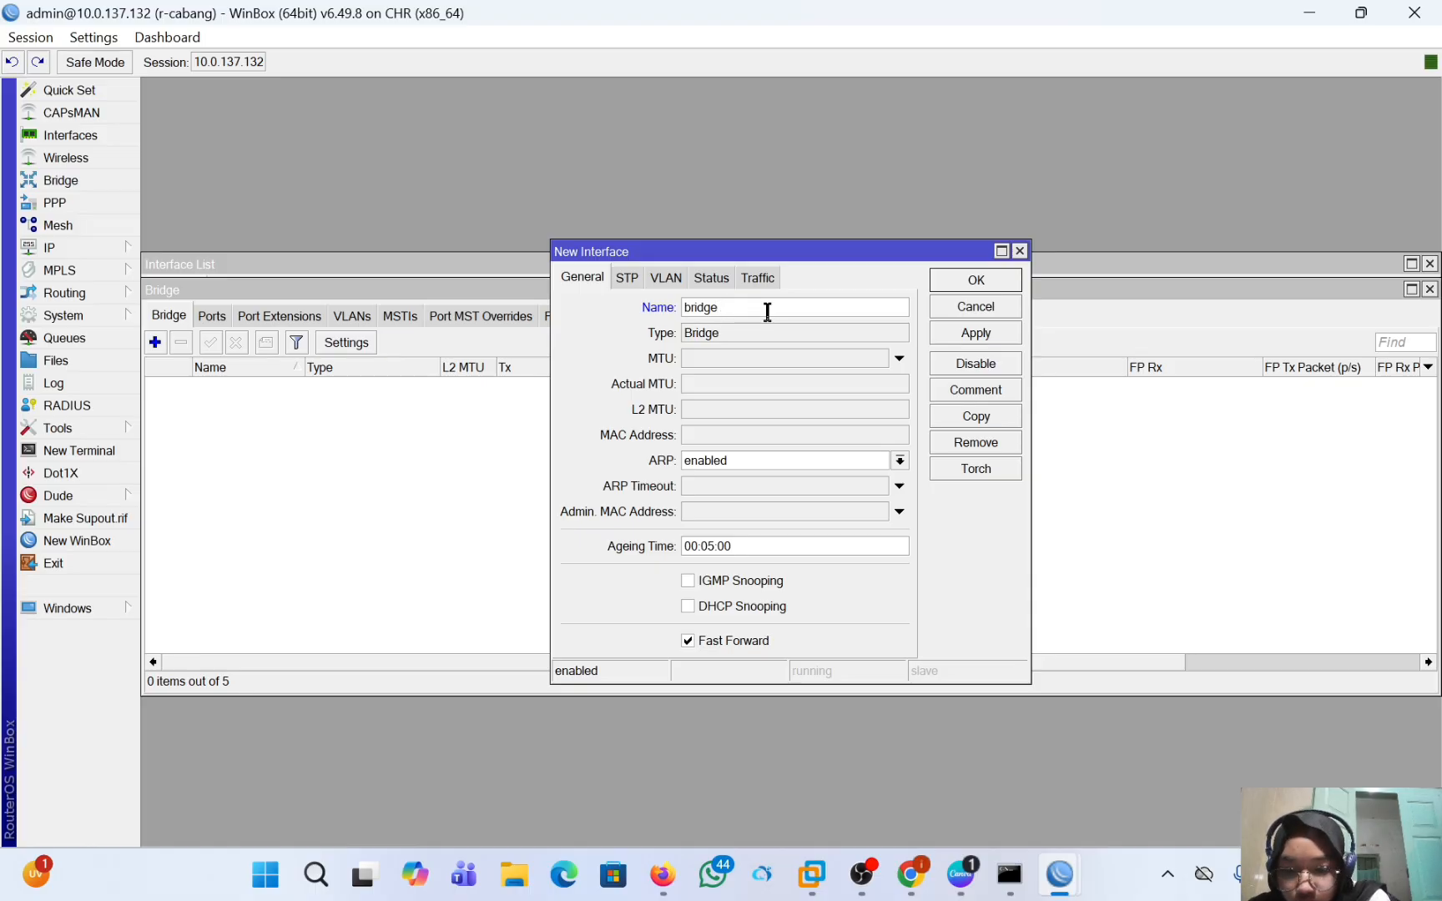
text(eoip)
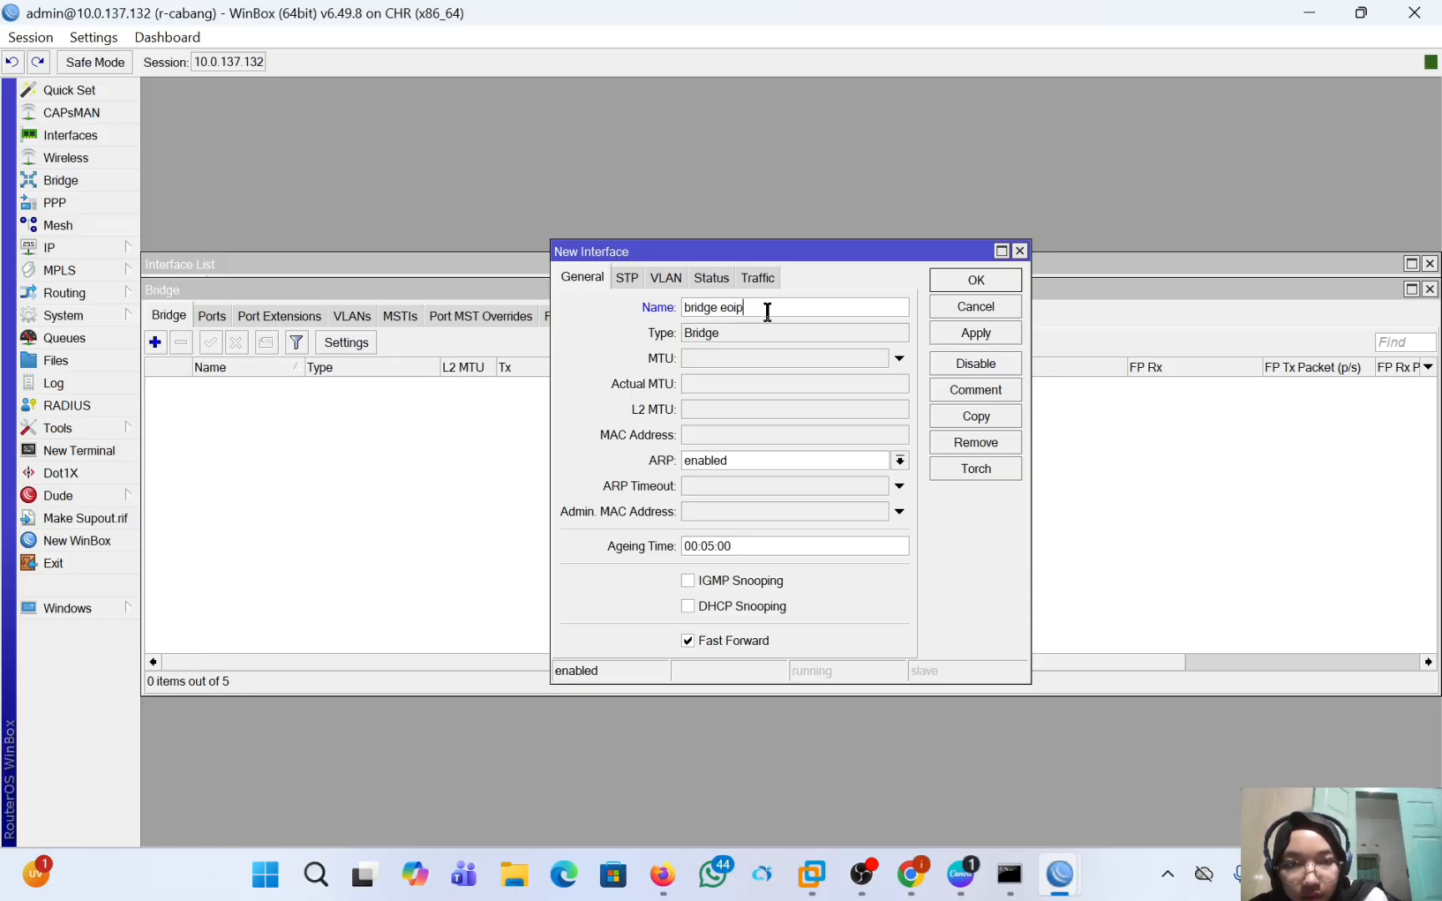
click(987, 336)
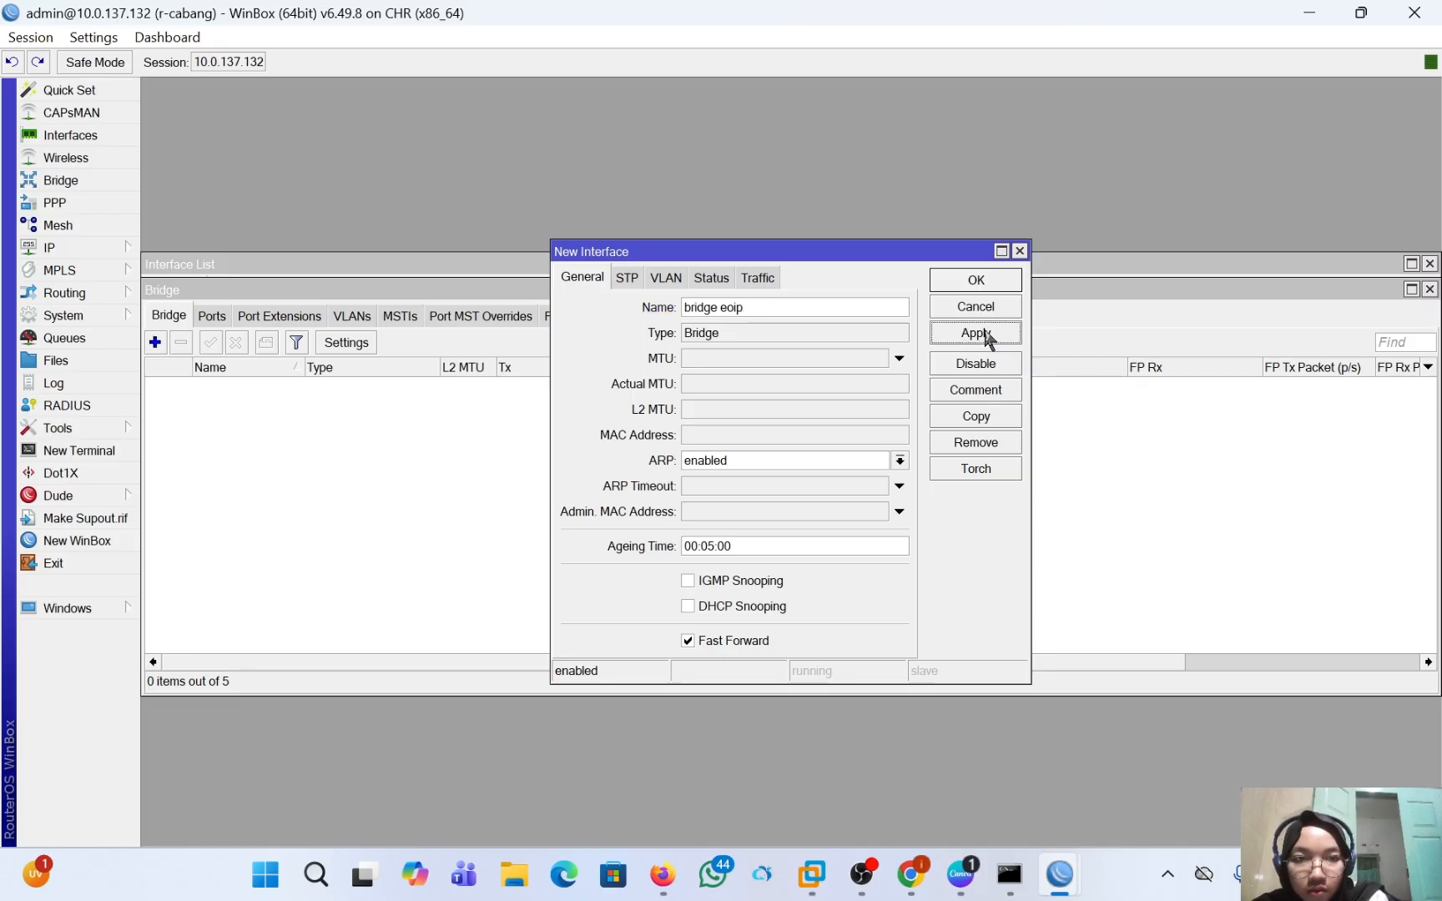
click(977, 284)
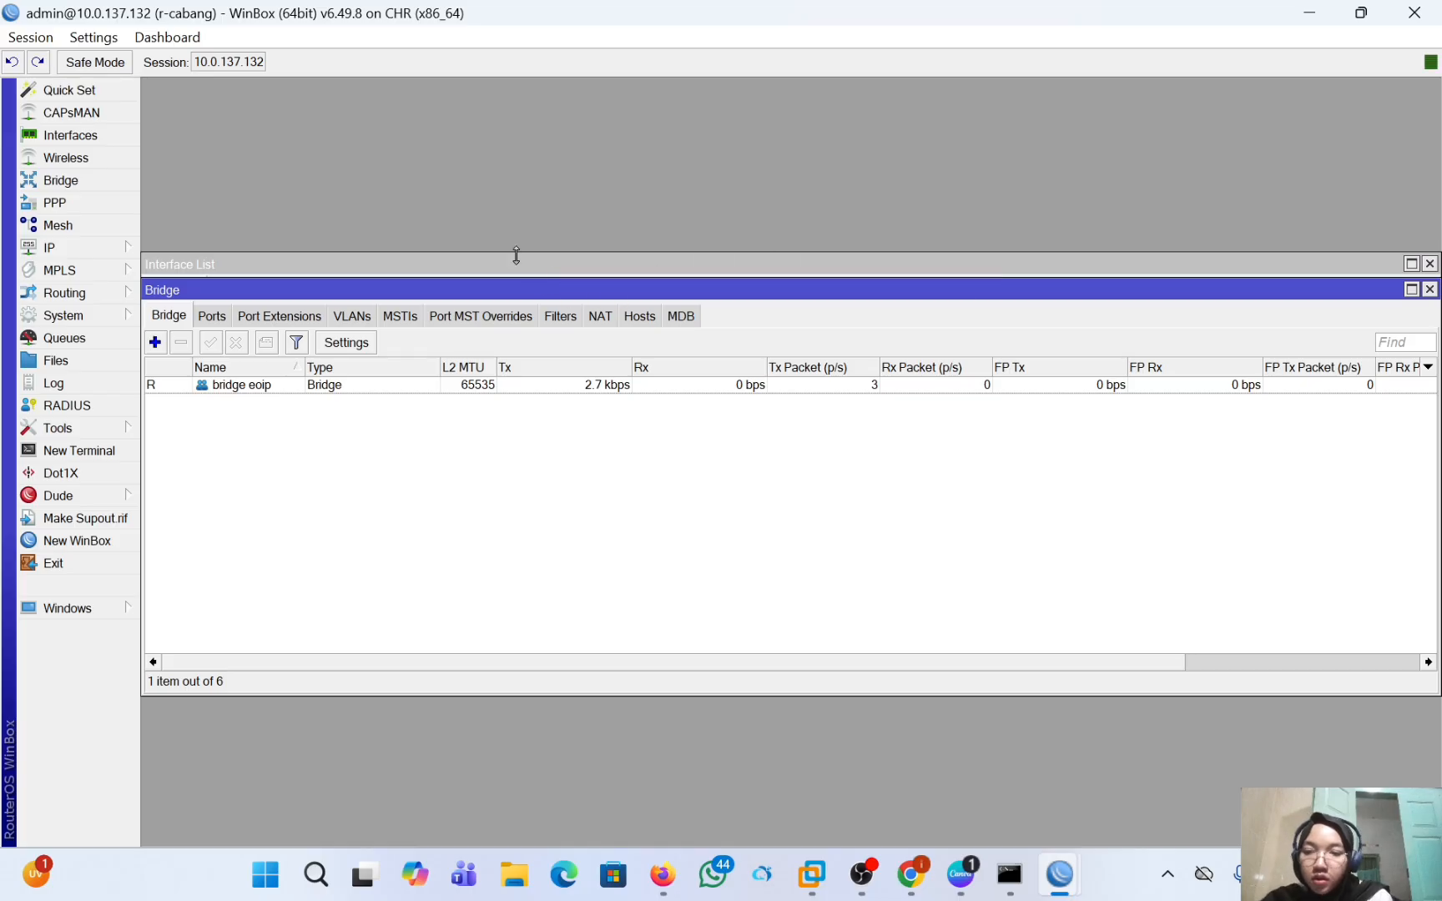
Add ether2 as a port of the bridge "bridge eoip" on r-cabang.
click(211, 316)
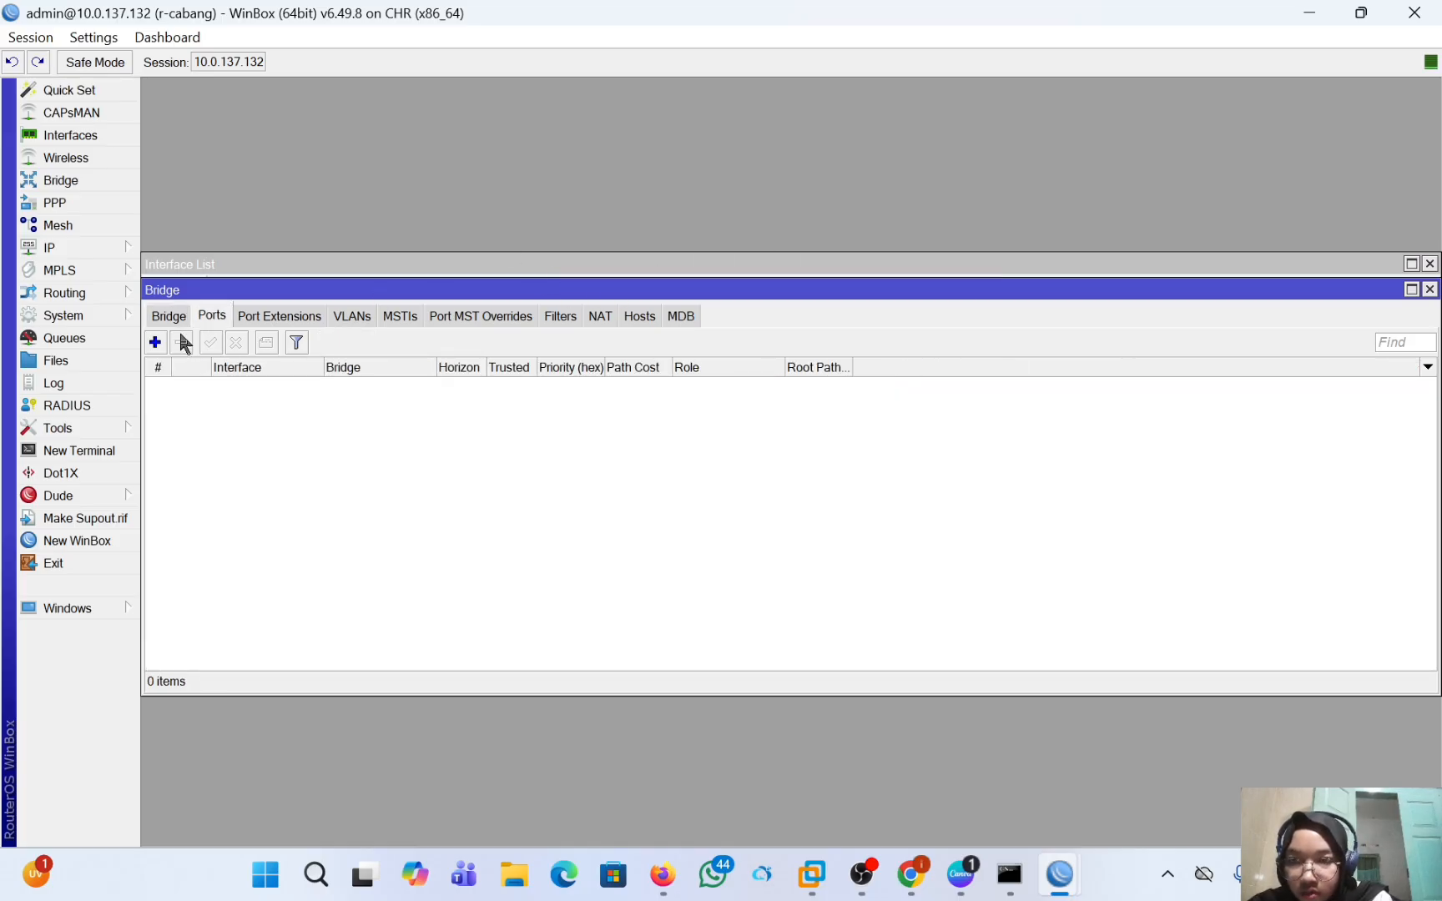
click(154, 342)
click(732, 332)
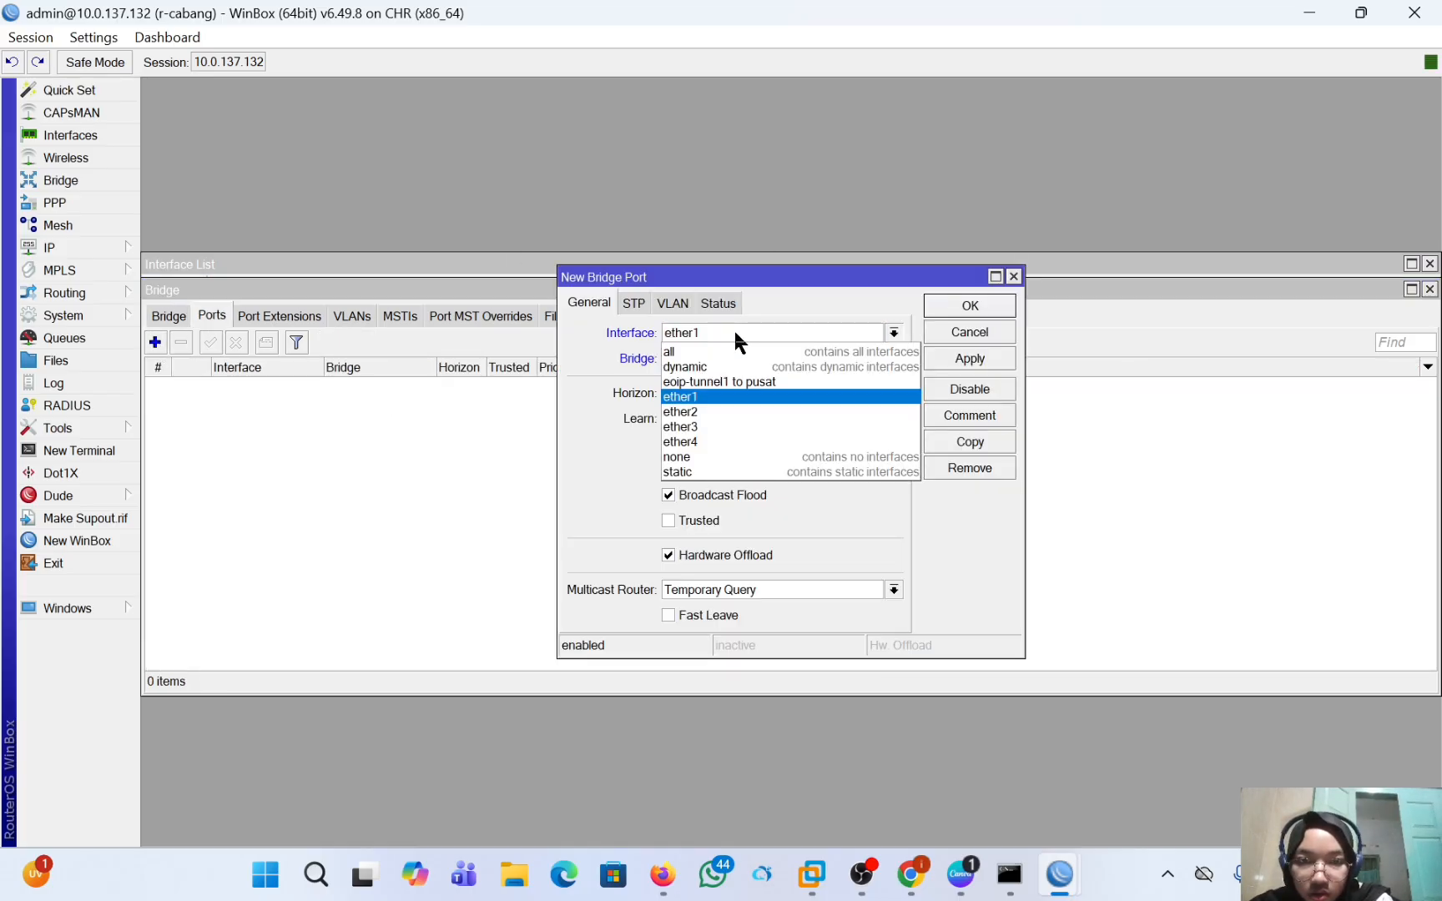
click(723, 412)
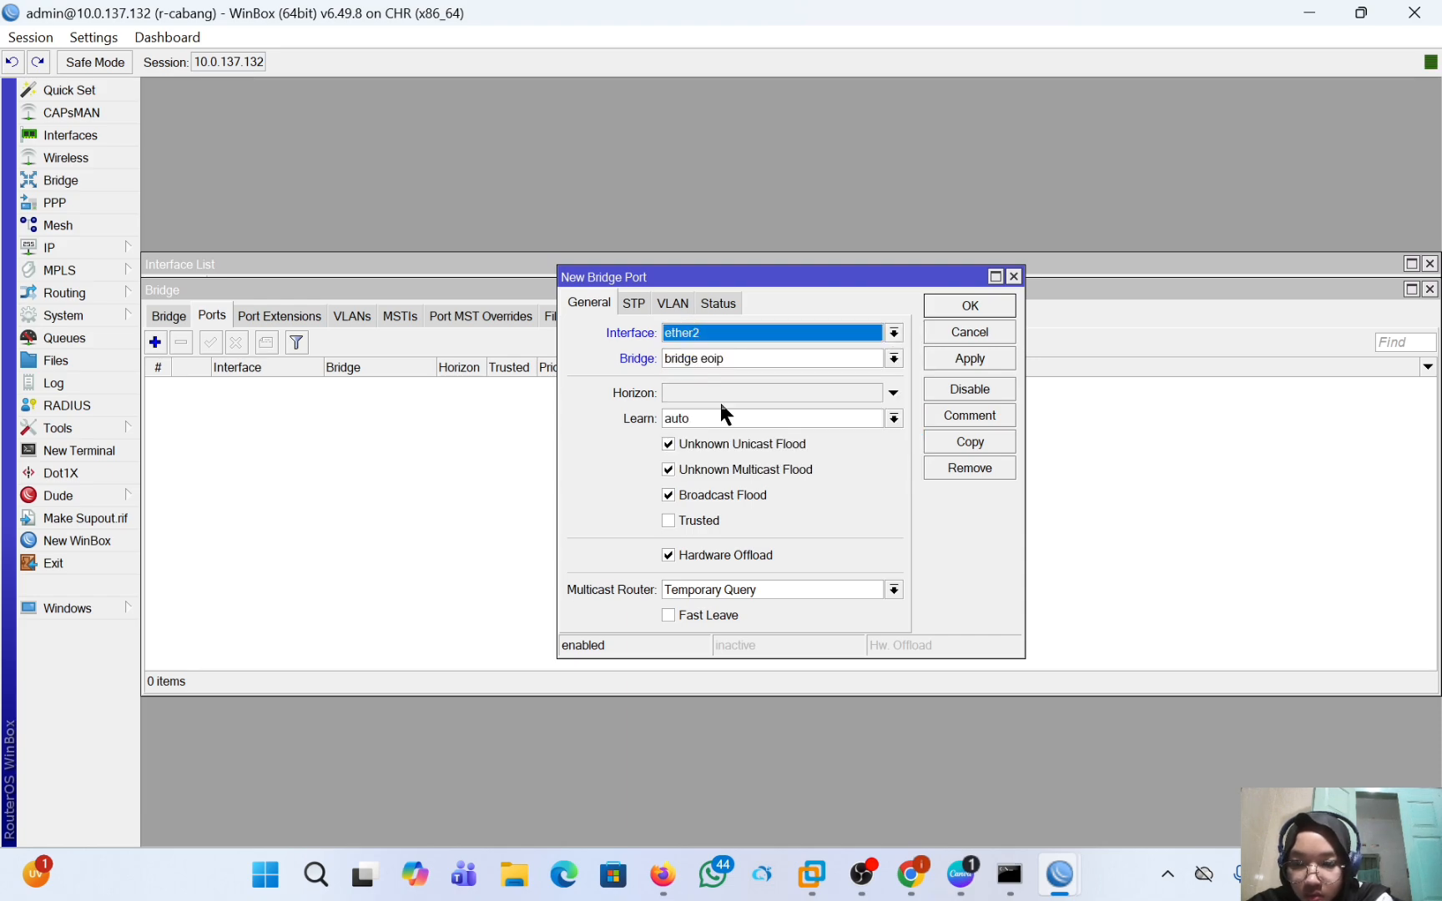
click(968, 361)
click(968, 307)
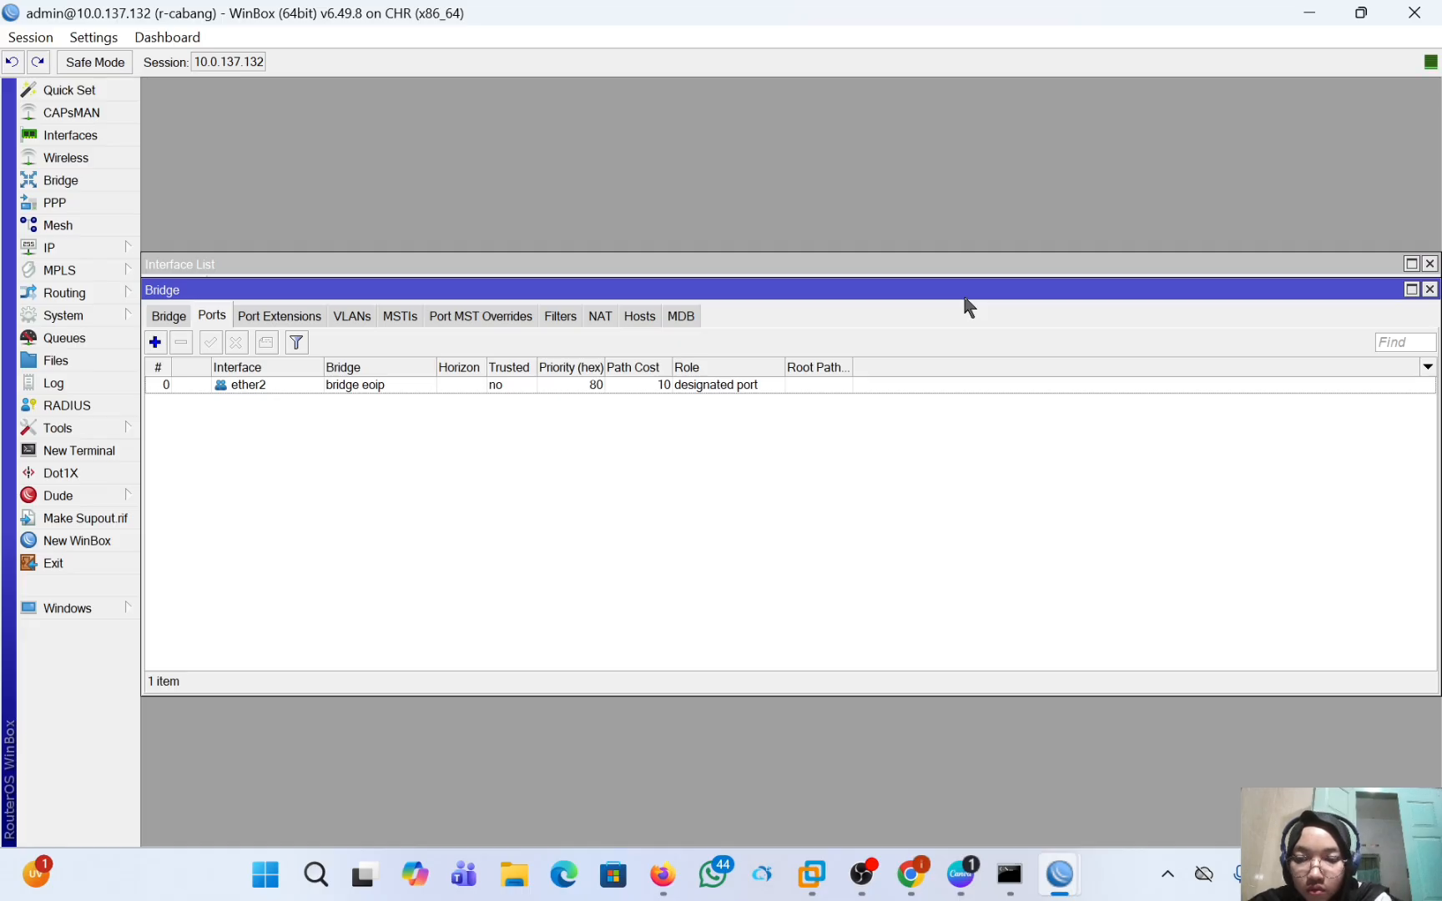
Add the "eoip-tunnel1 to pusat" interface as a port of "bridge eoip" on r-cabang.
click(154, 342)
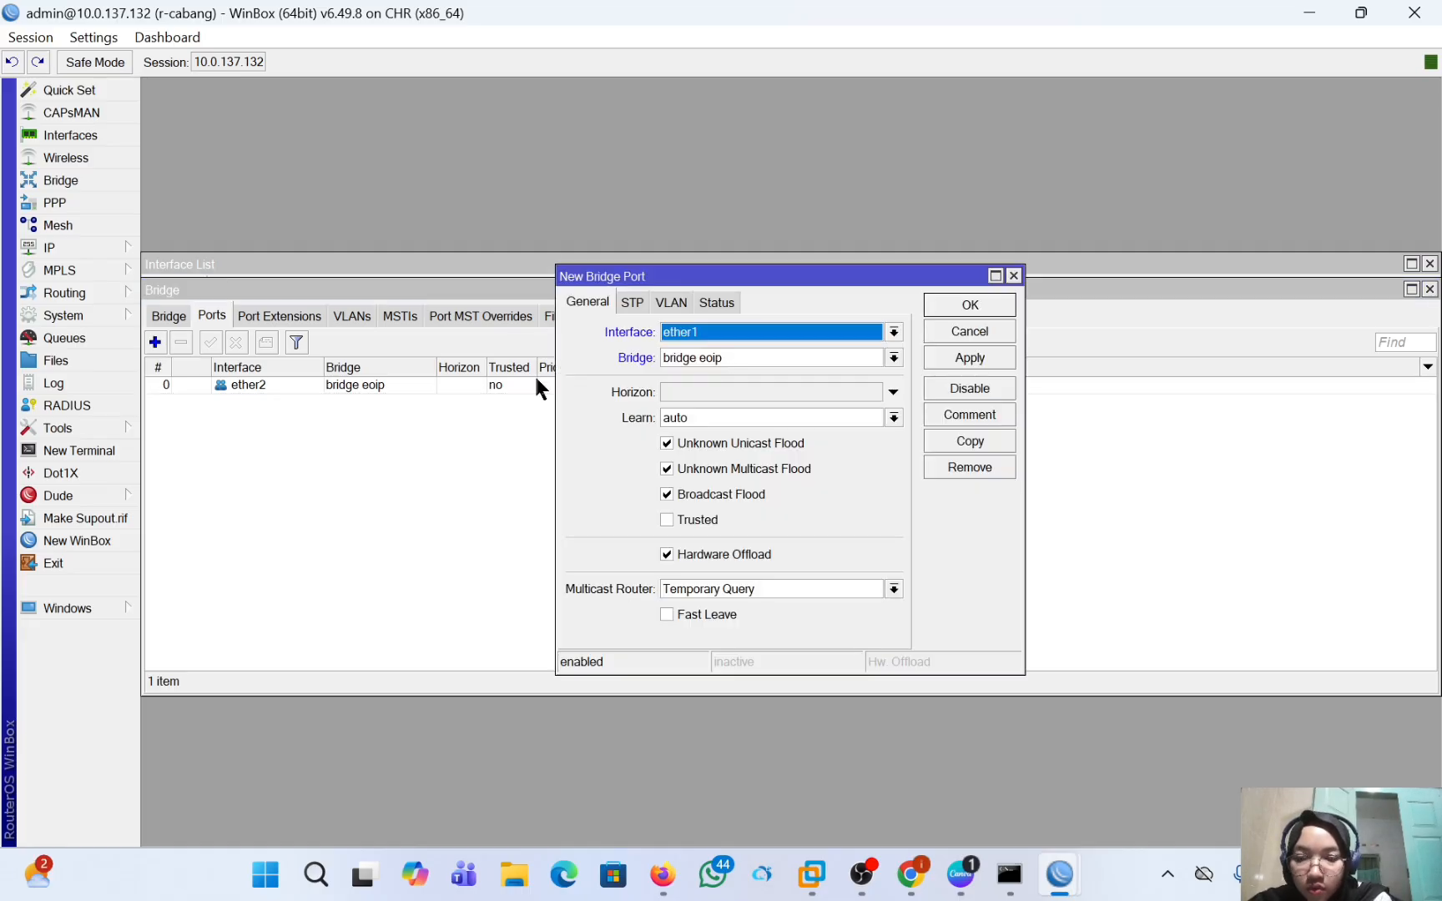
click(751, 338)
click(763, 369)
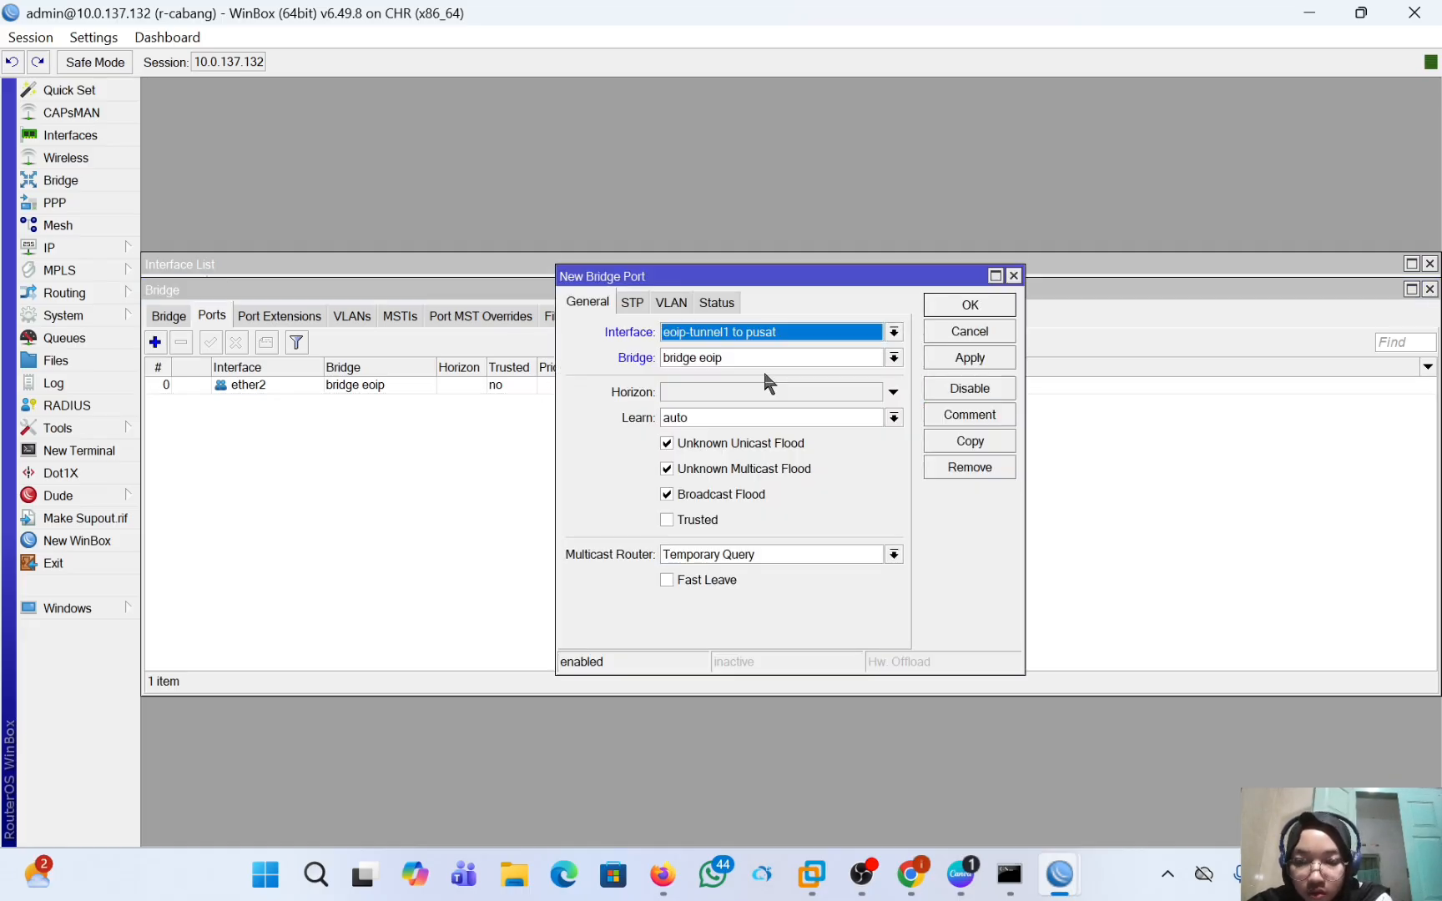
click(958, 358)
click(968, 304)
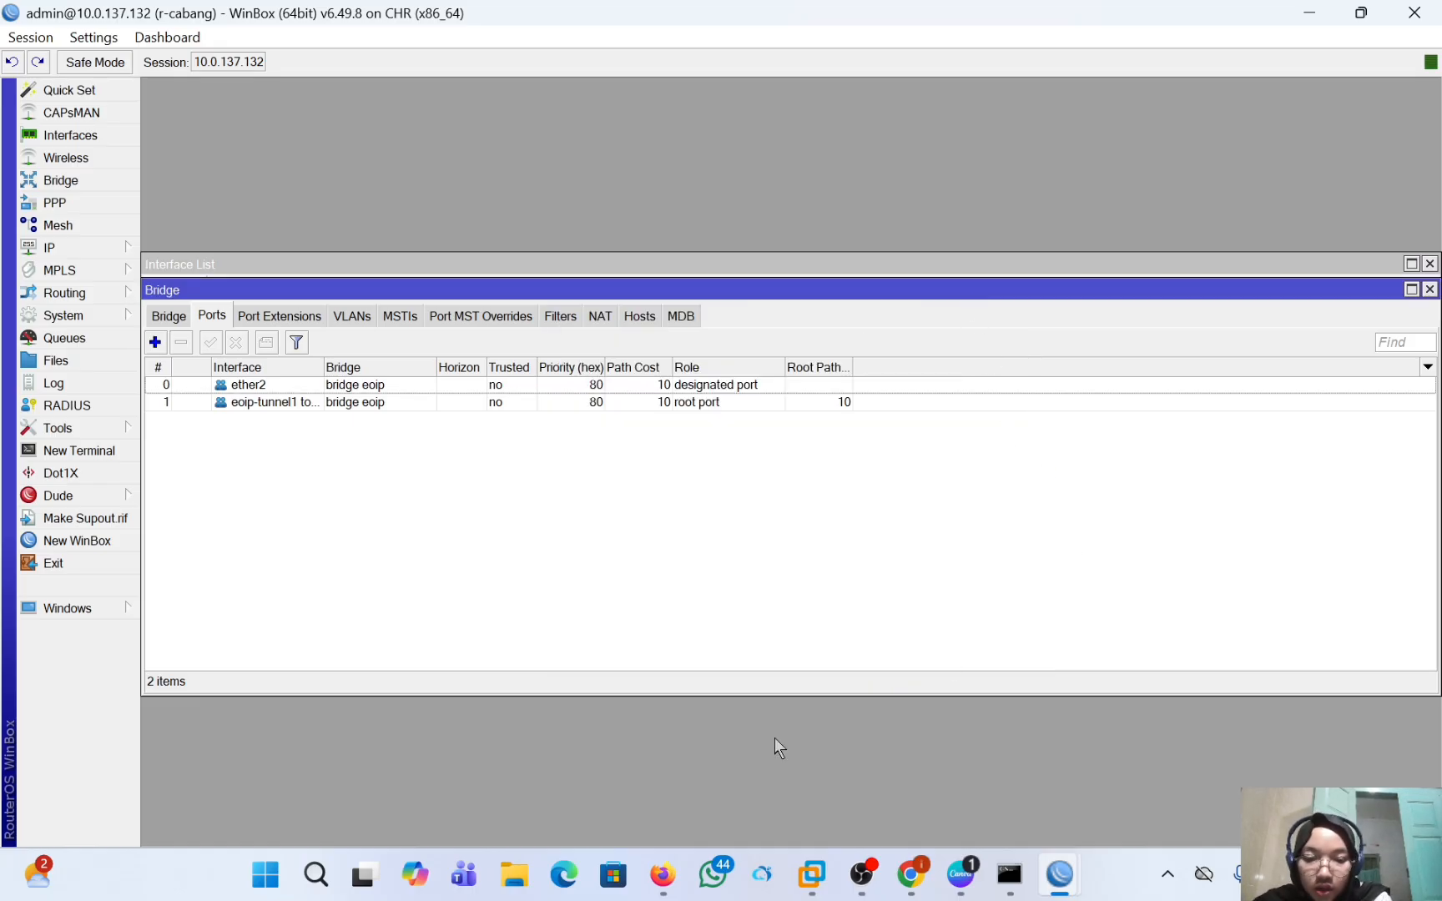
Switch to the PNETLab topology in Firefox and start the VPC 1 and VPC 2 nodes.
click(662, 873)
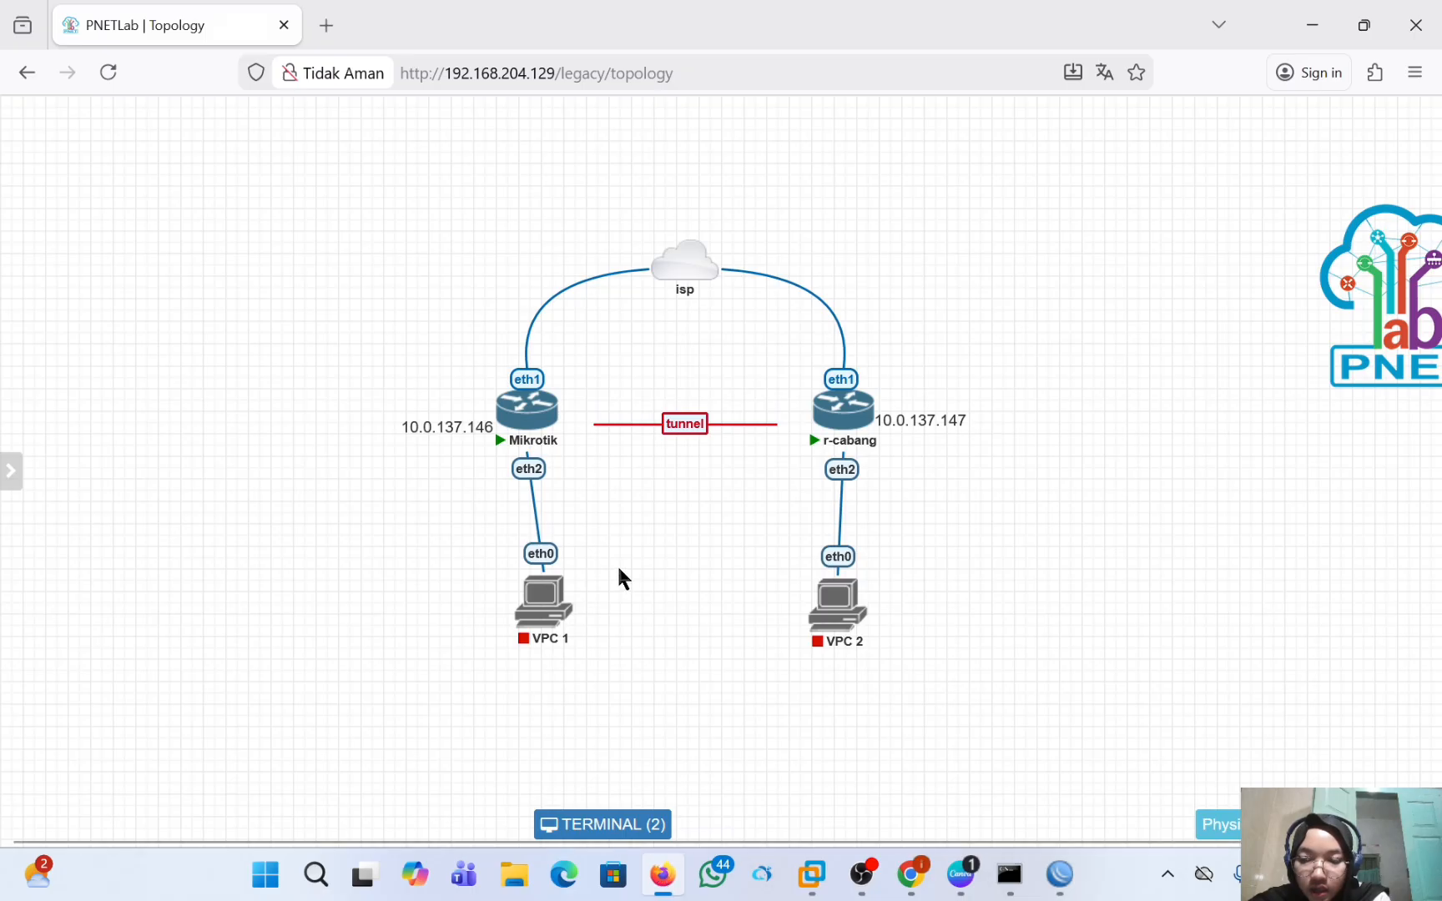
click(528, 568)
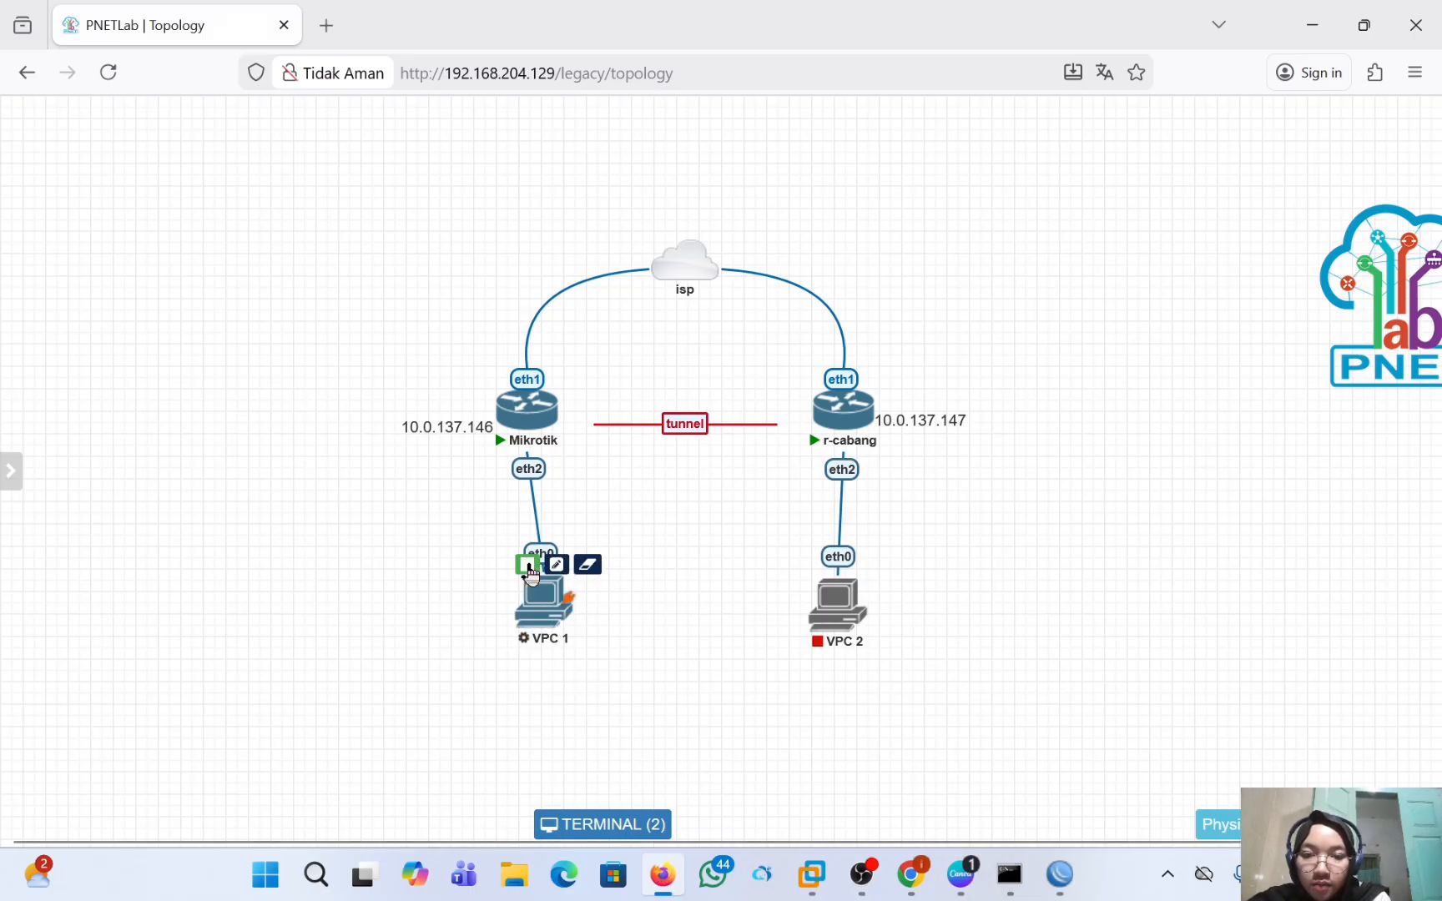
click(819, 572)
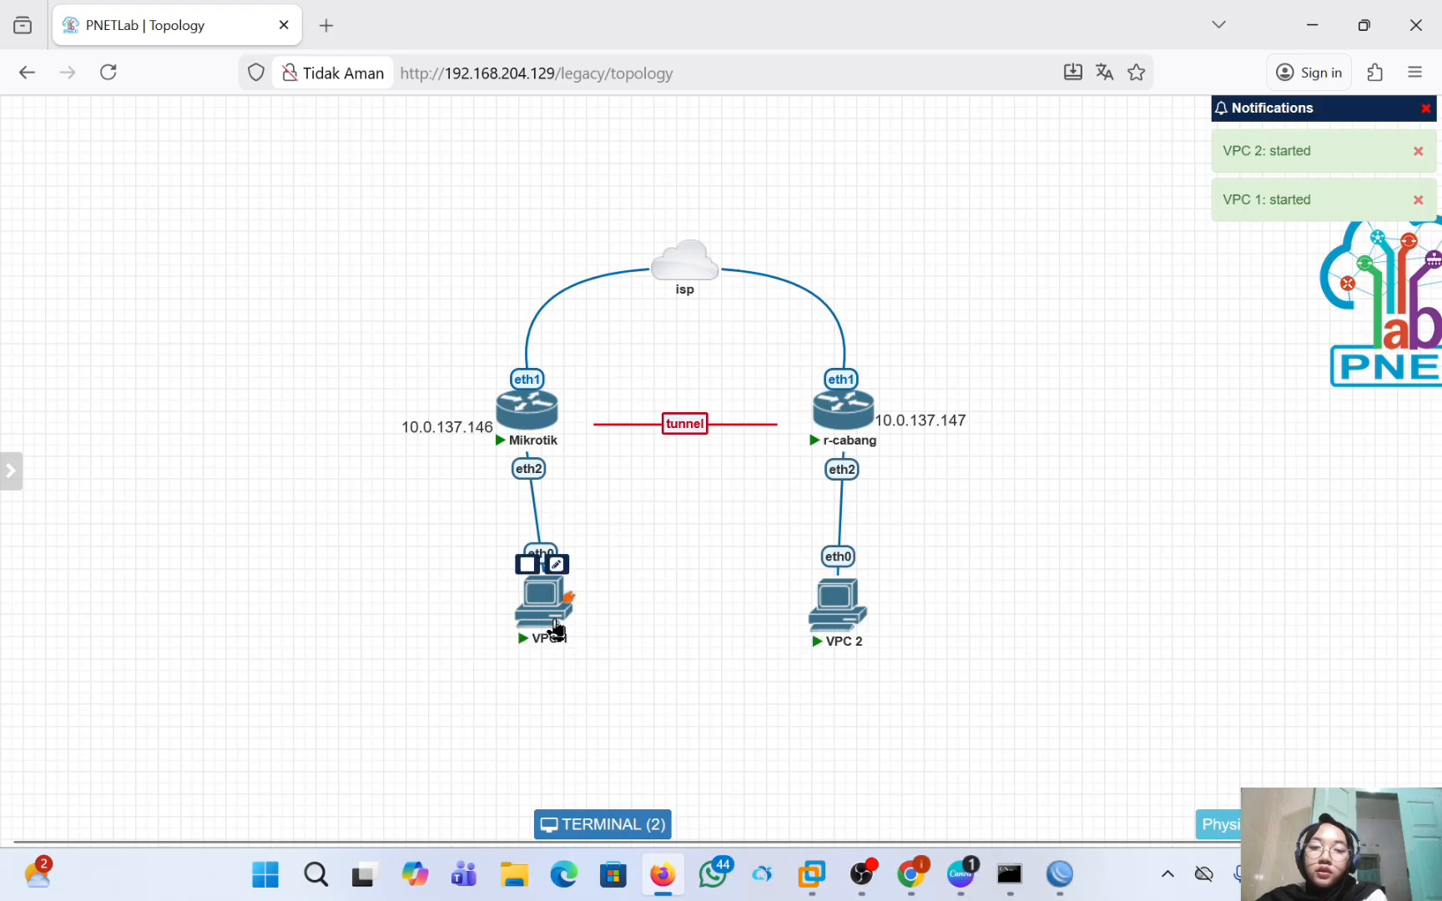
Open the VPC 1 and VPC 2 consoles, moving the displaced VPC 1 node back below the Mikrotik router.
click(549, 604)
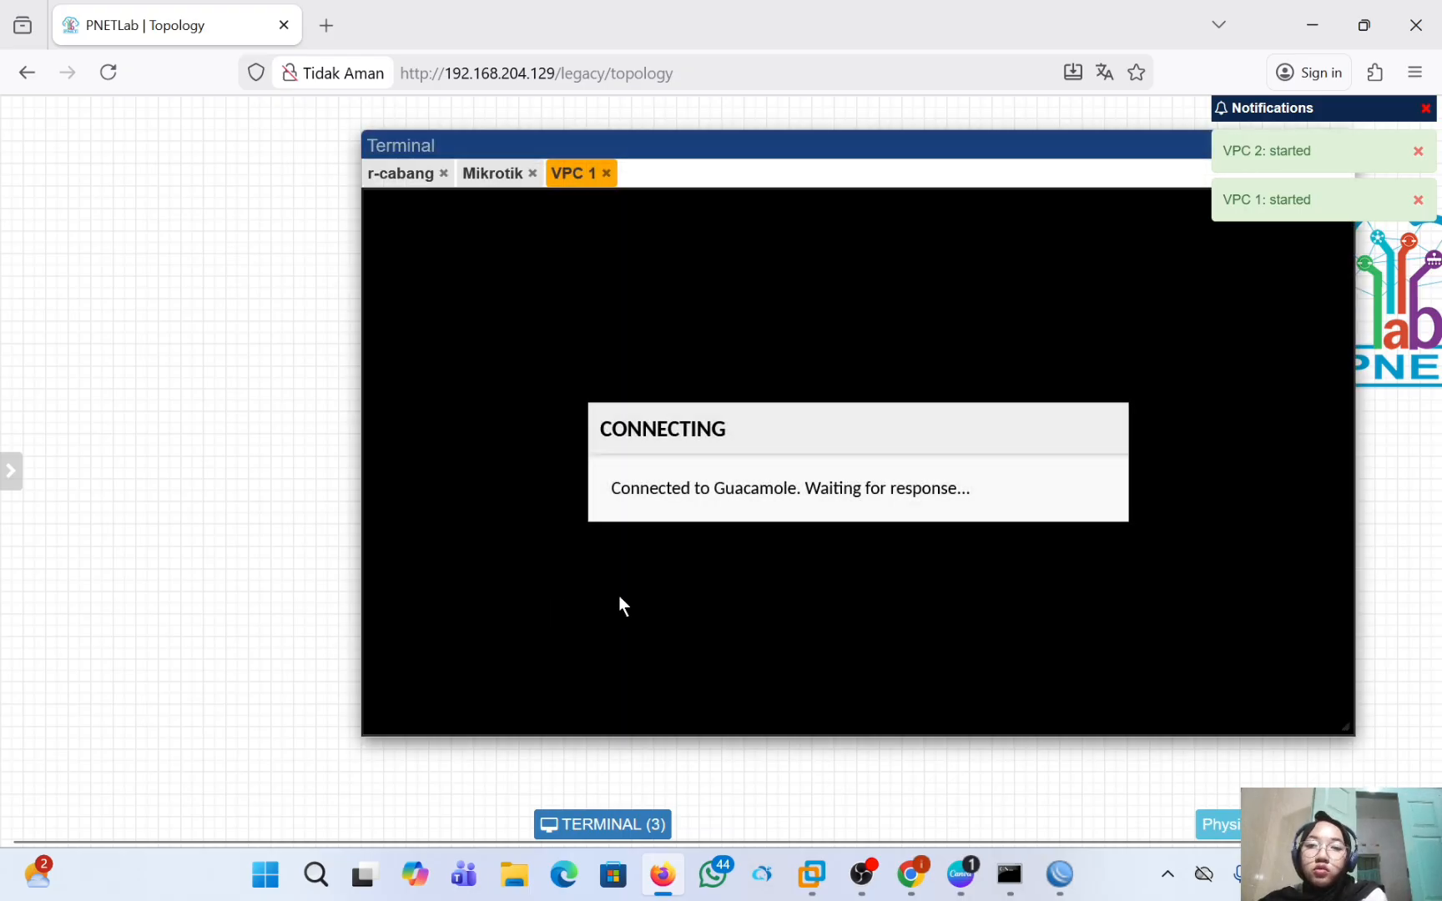
click(1418, 151)
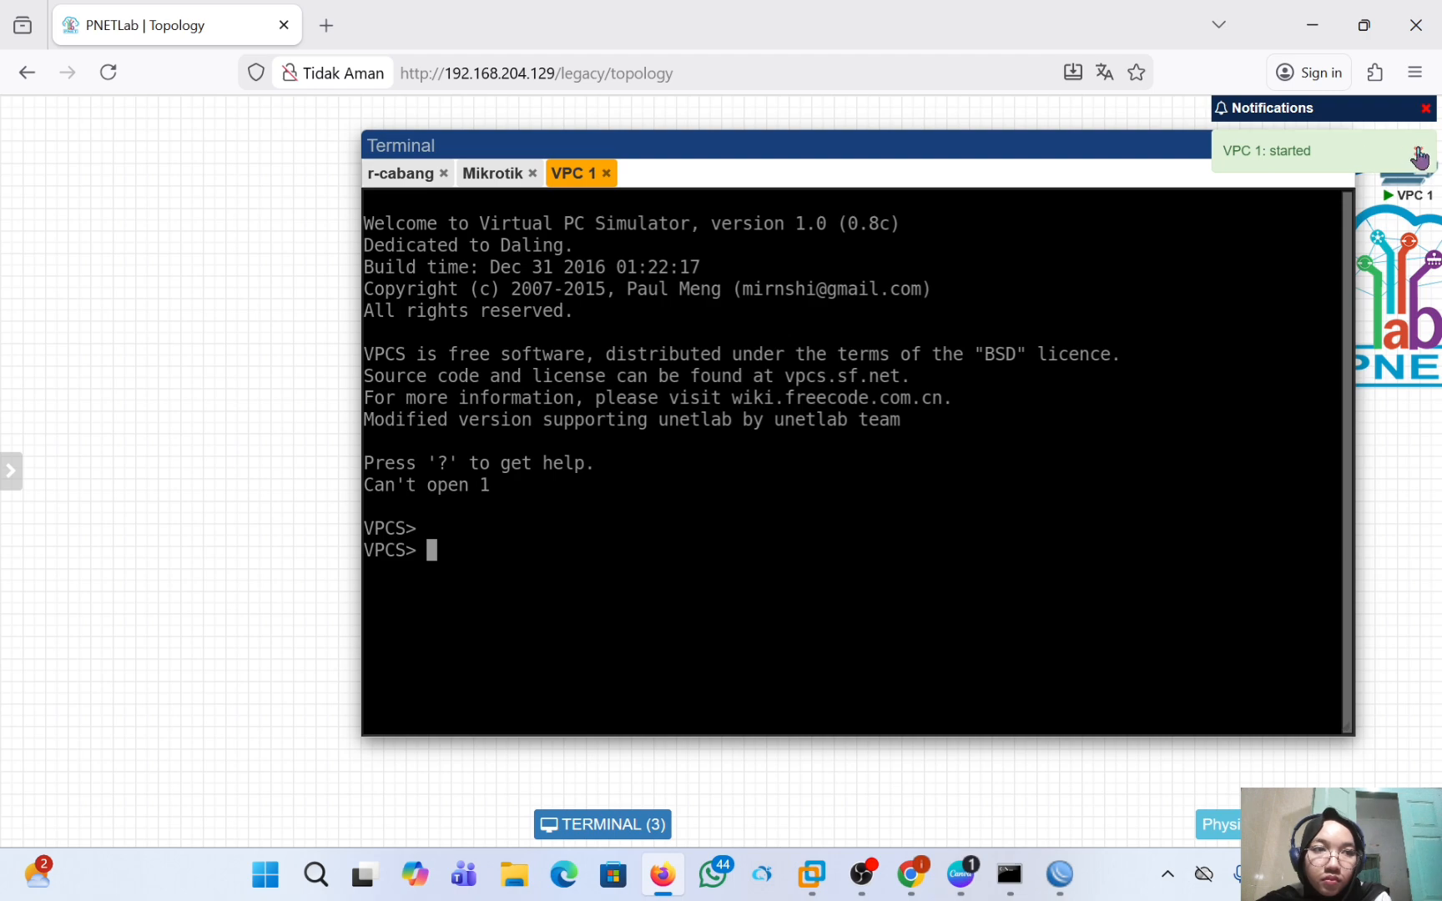
click(1420, 157)
click(1344, 146)
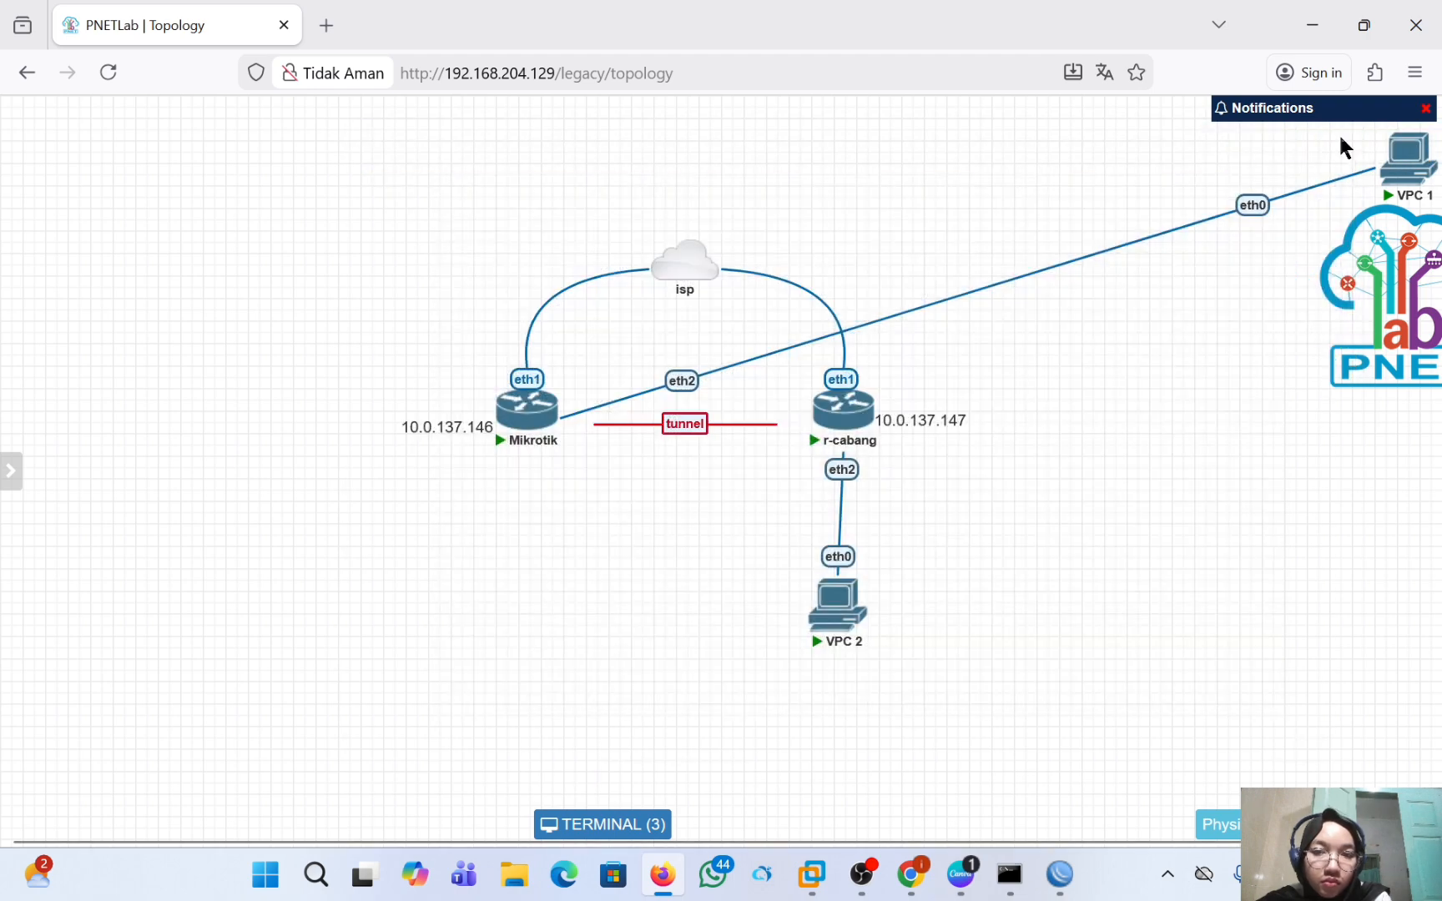
drag(1408, 171, 517, 622)
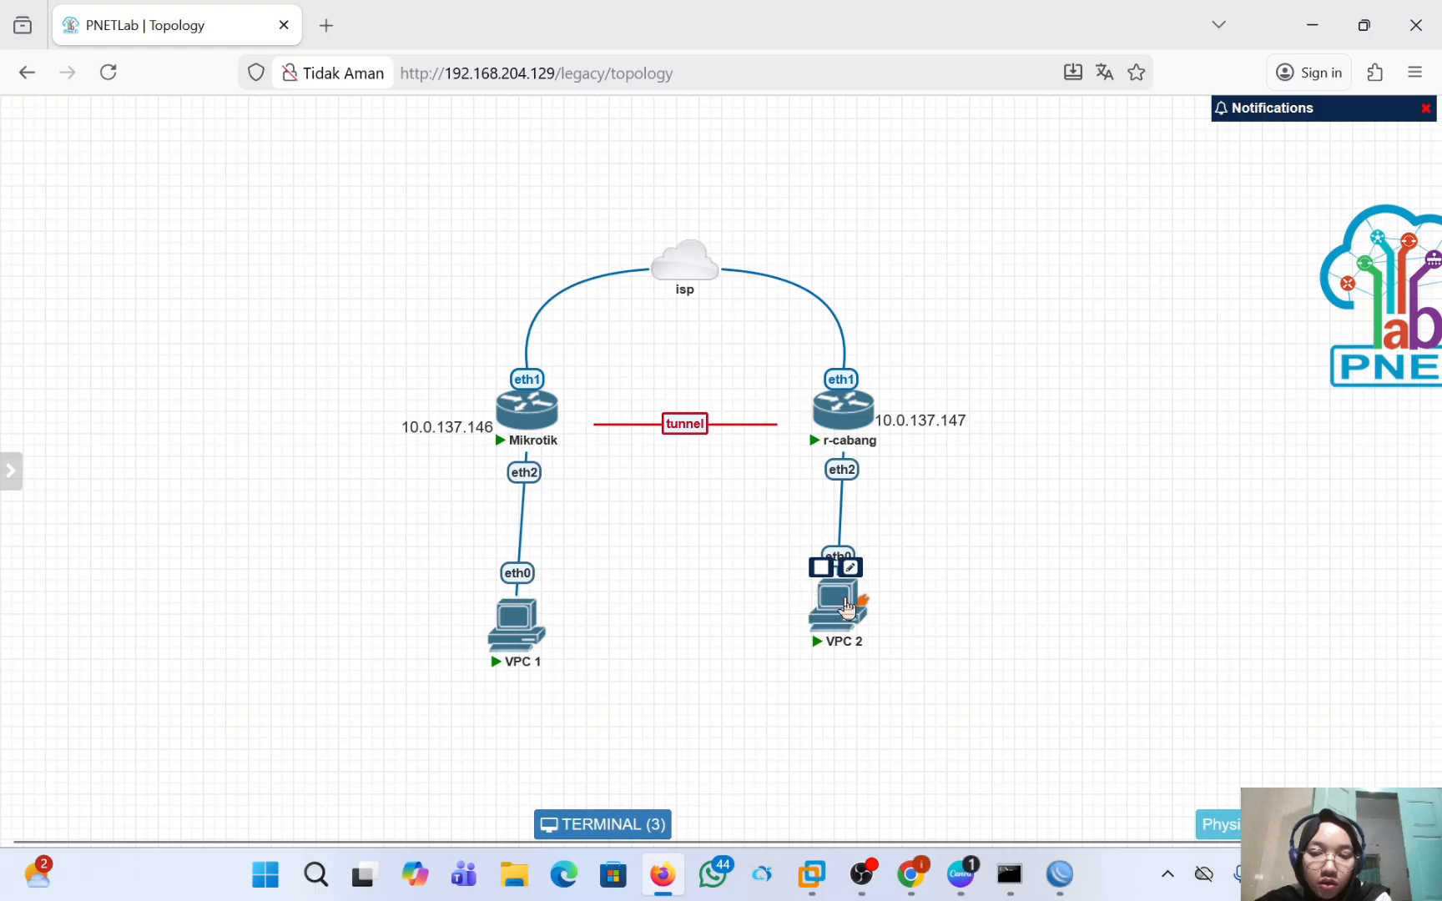
click(845, 607)
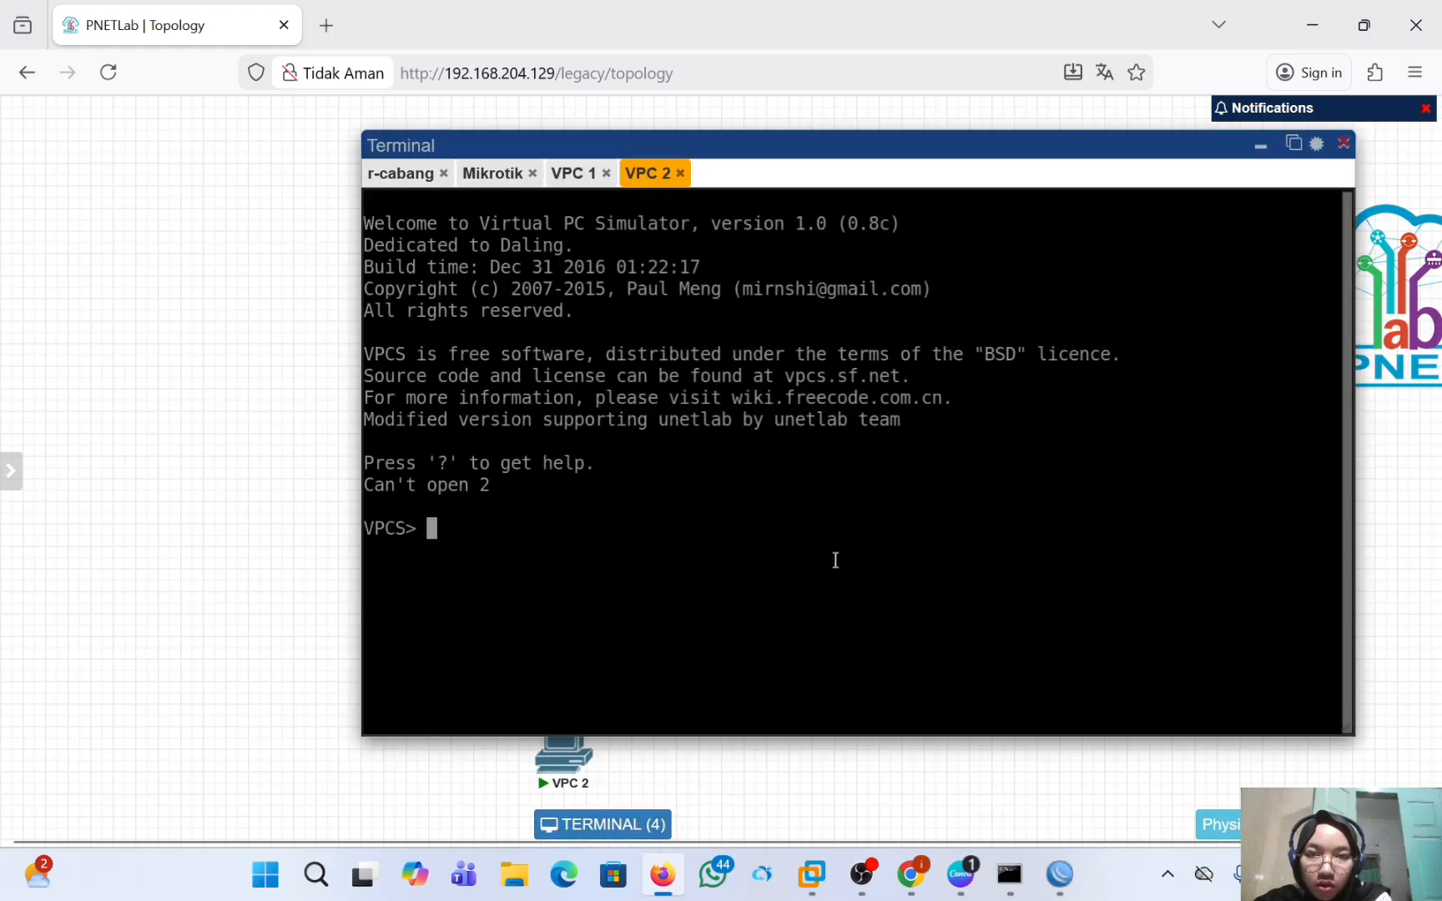
Assign the IP address 192.168.1.5/24 to VPC 1 in its console.
click(589, 175)
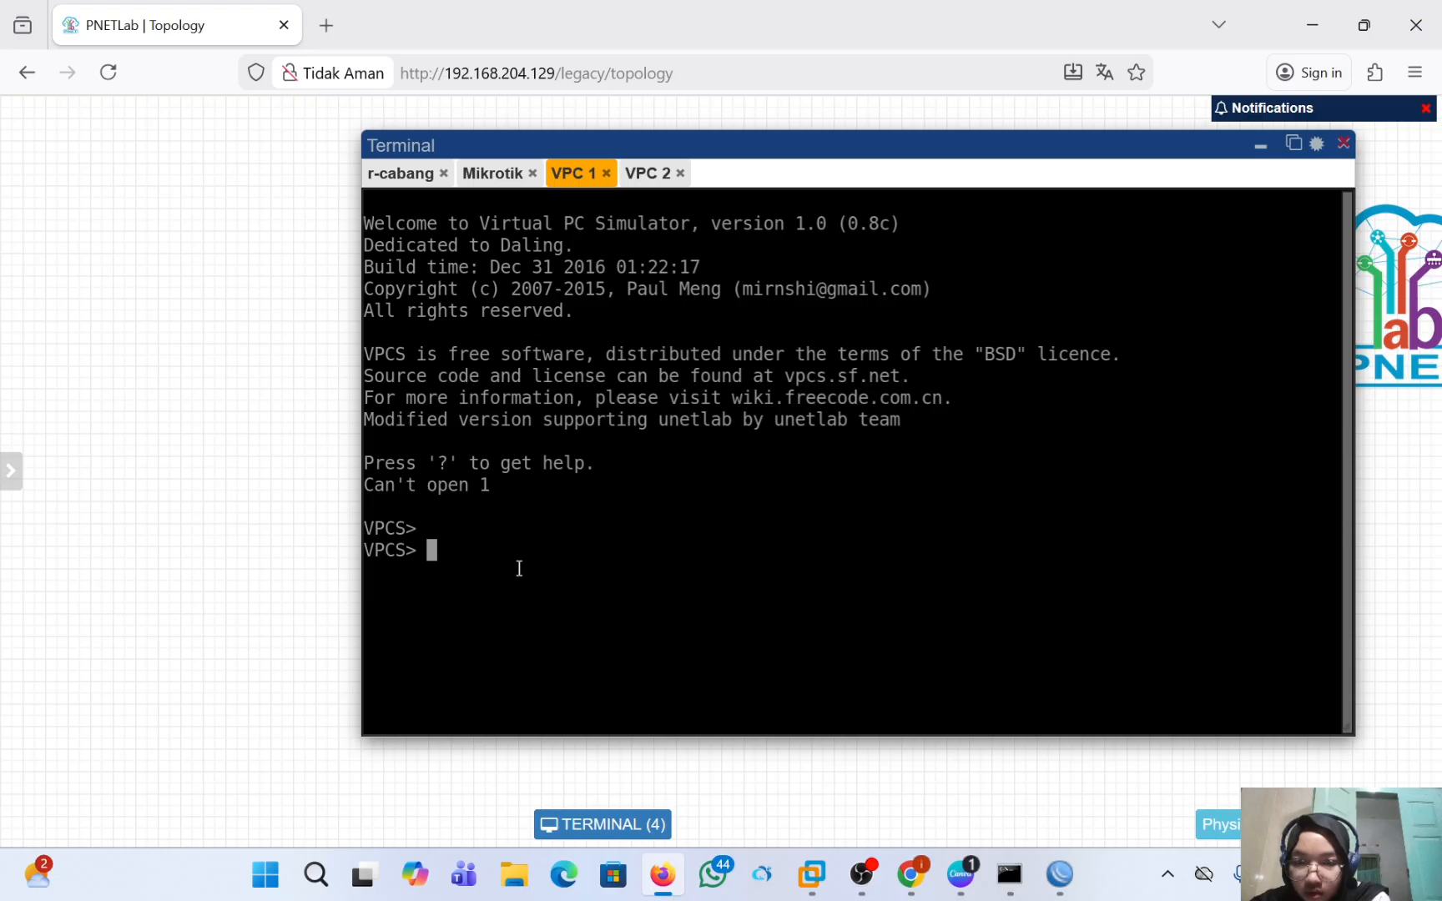
text(ip )
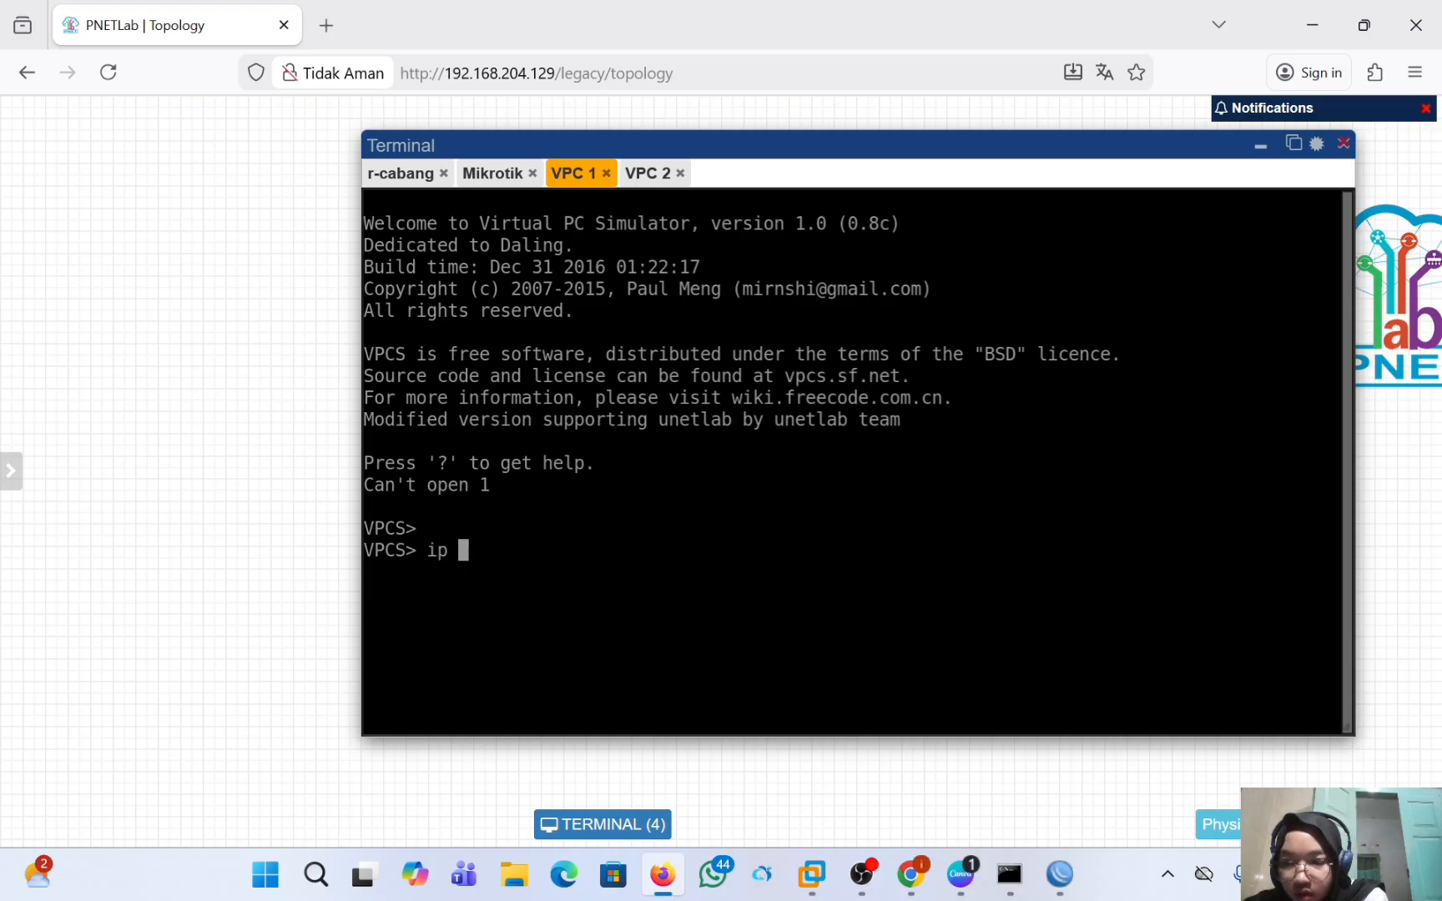
text(1)
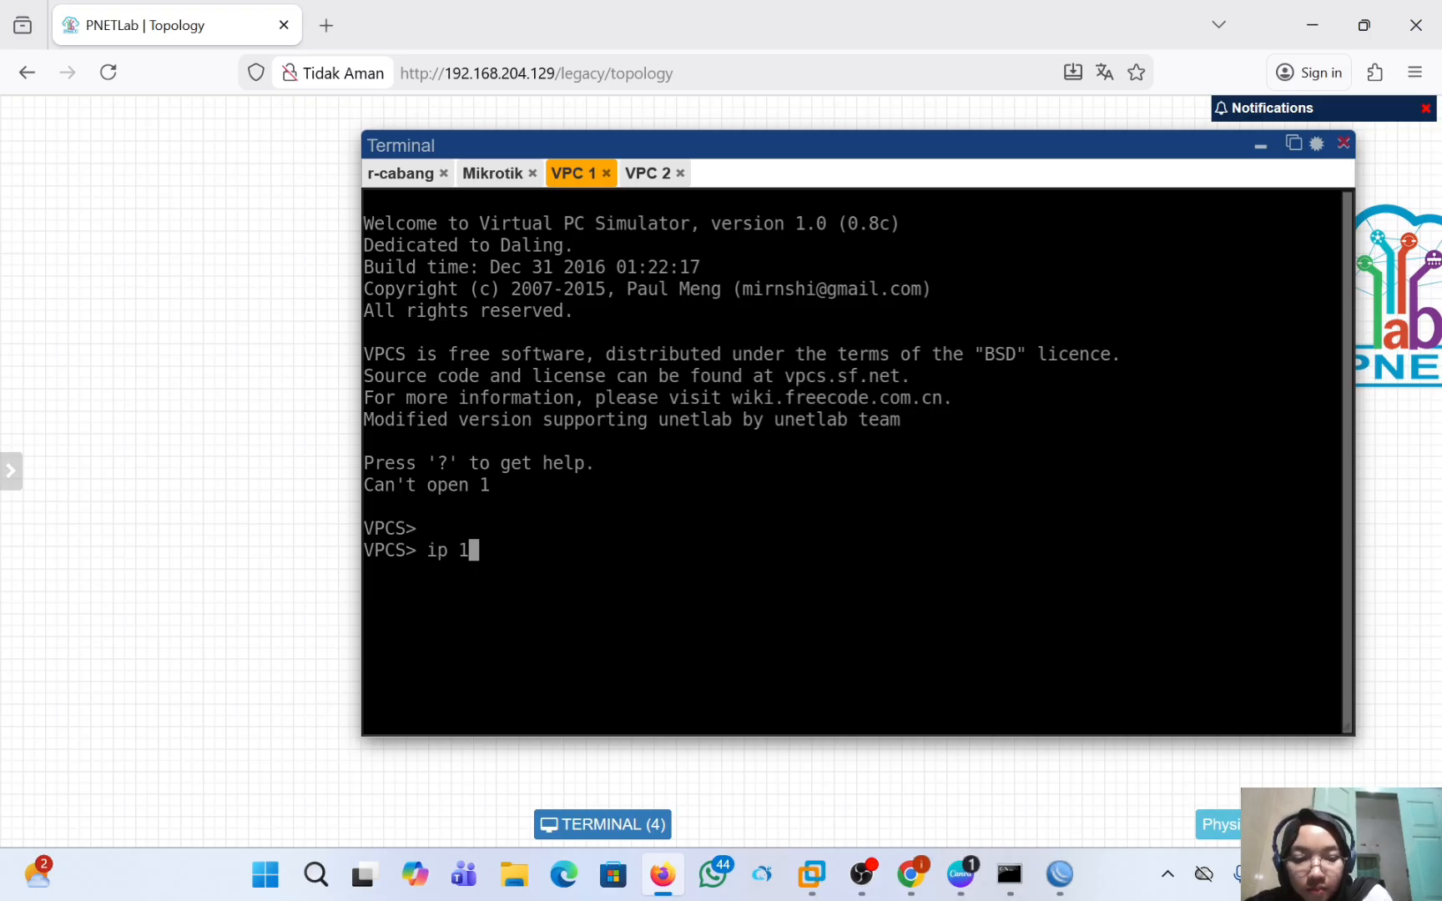
text(92.168)
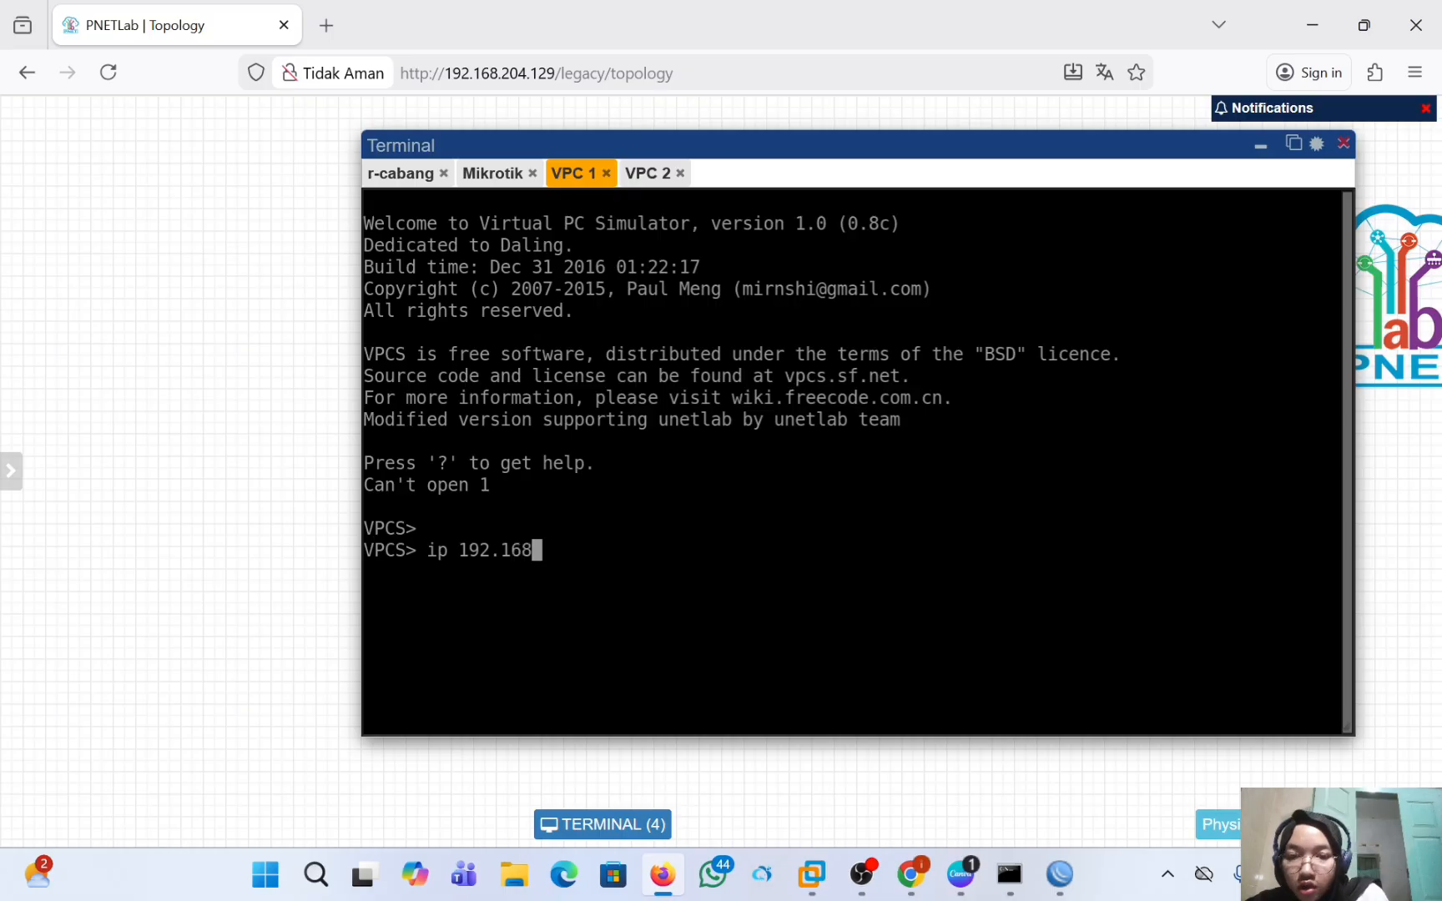
text(.)
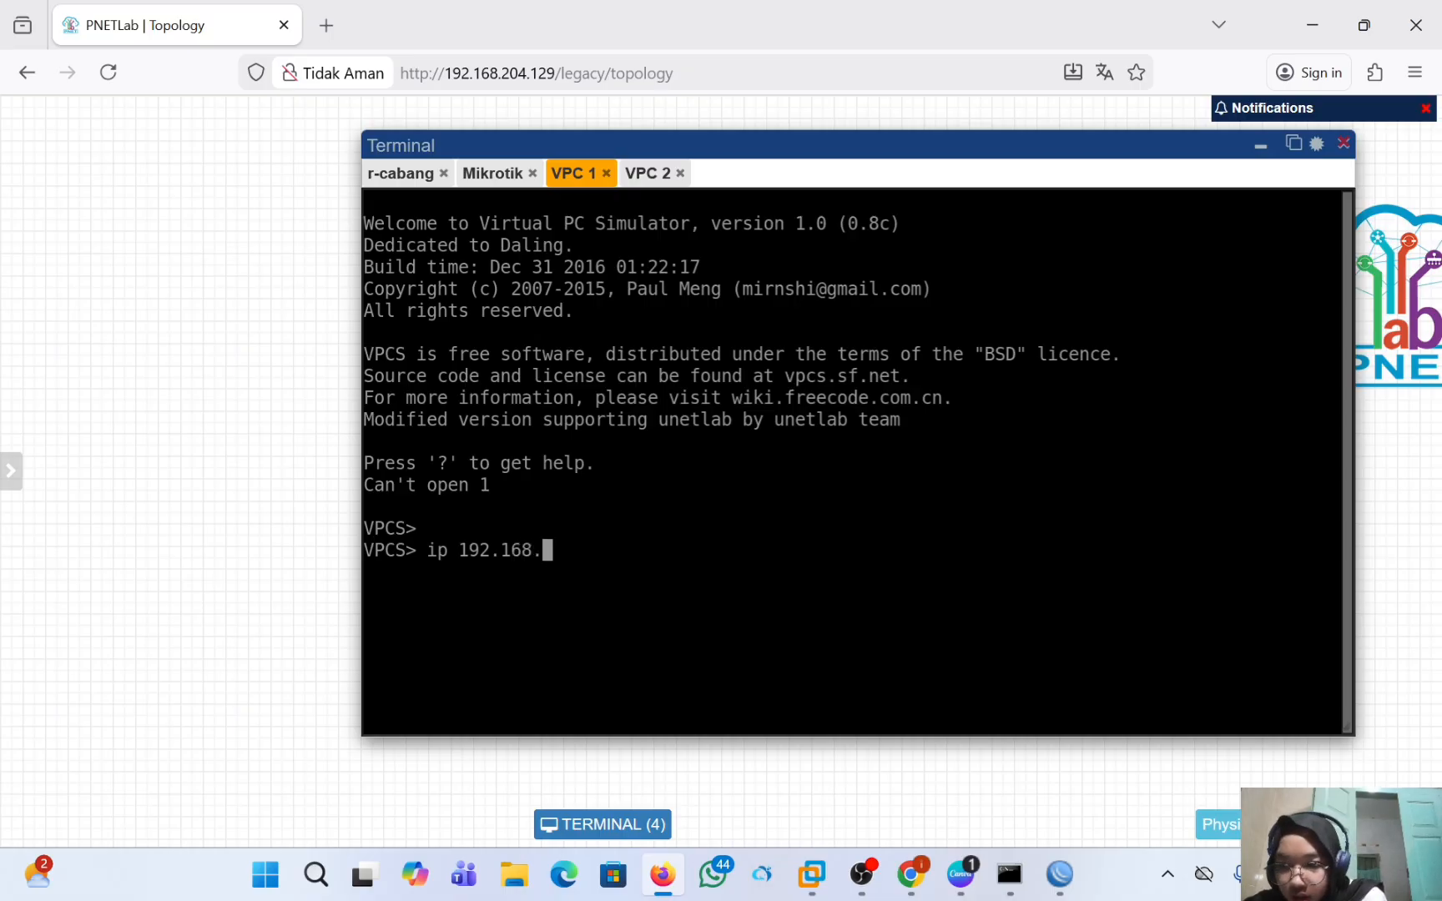
text(1.5)
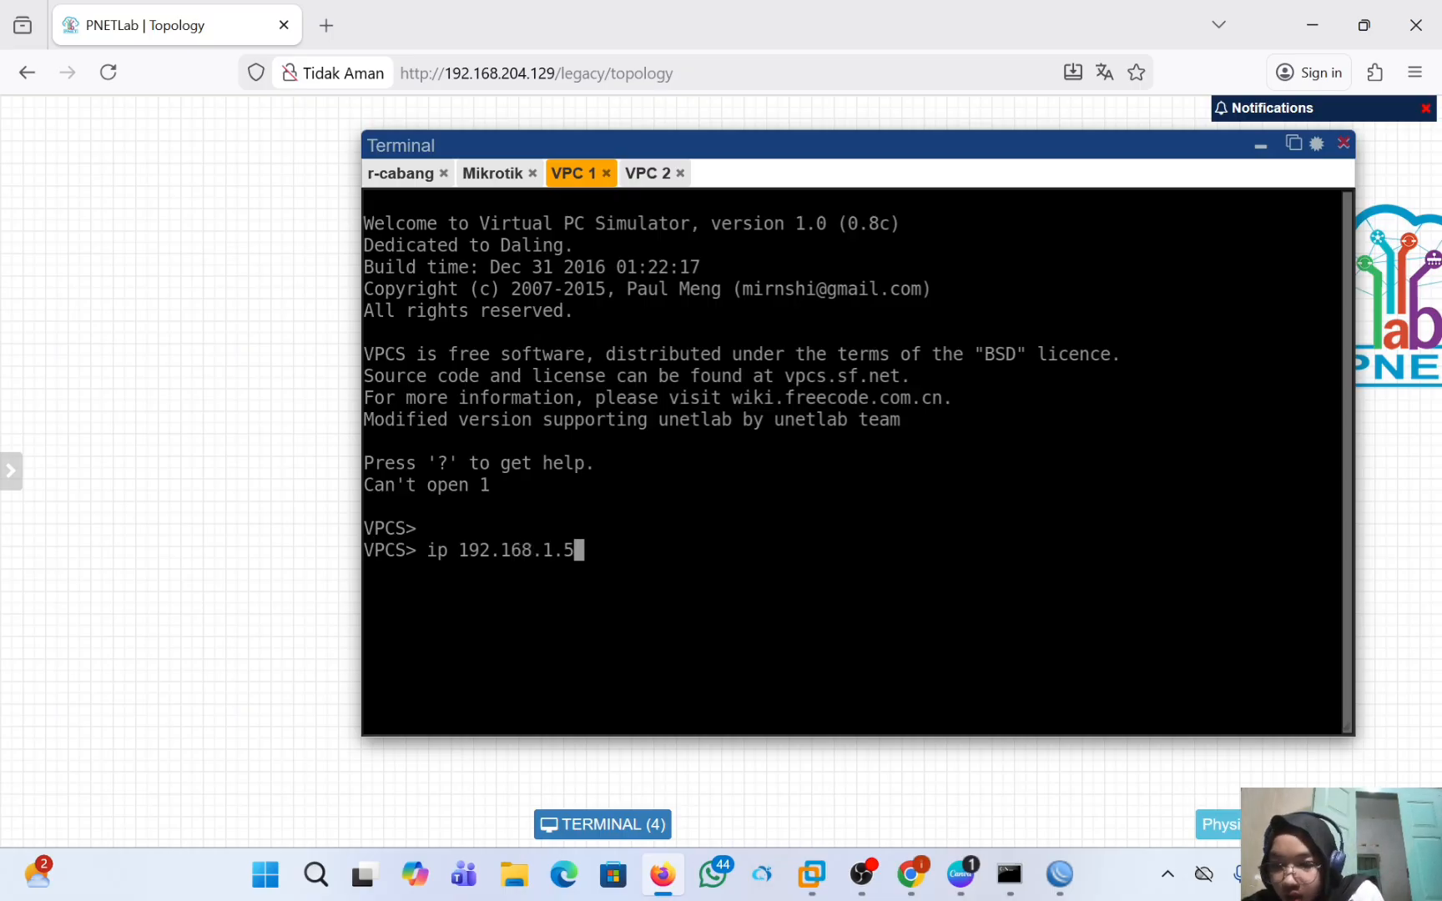
text(/24)
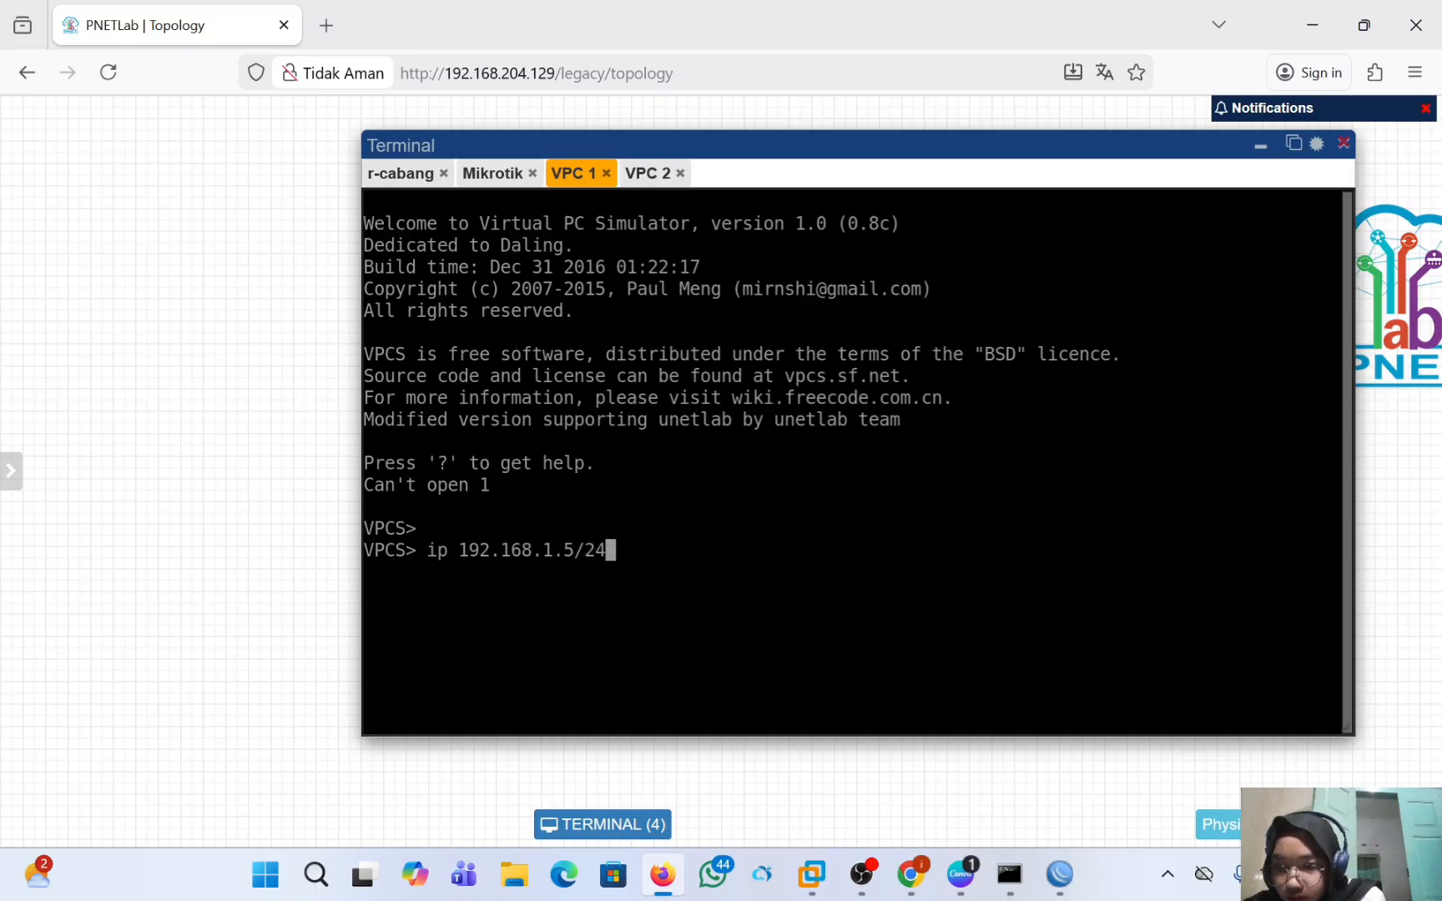
key(Return)
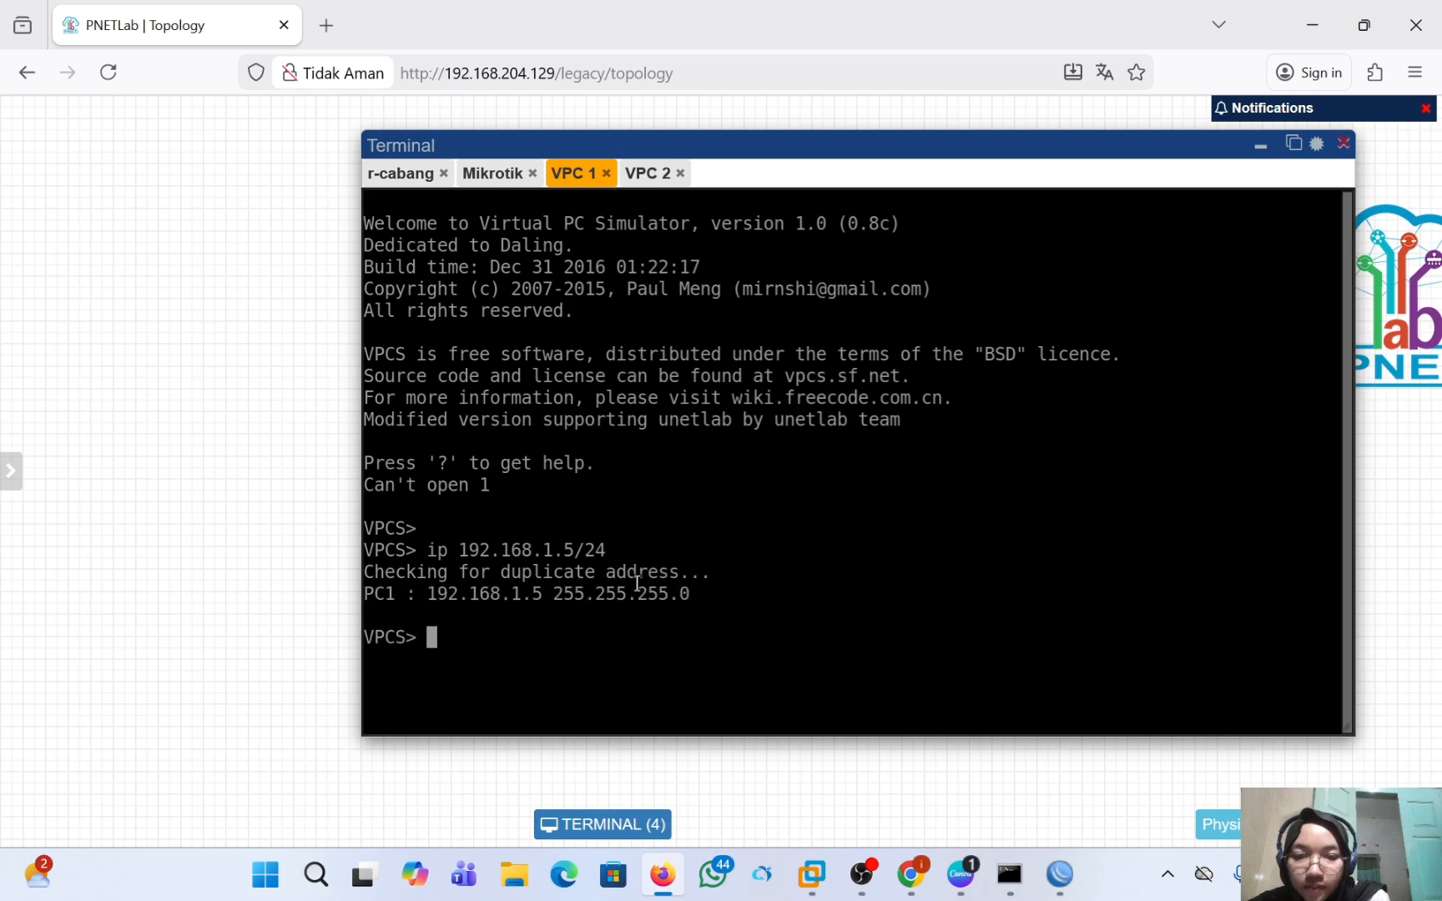
Assign the IP address 192.168.1.6/24 to VPC 2 in its console.
click(655, 172)
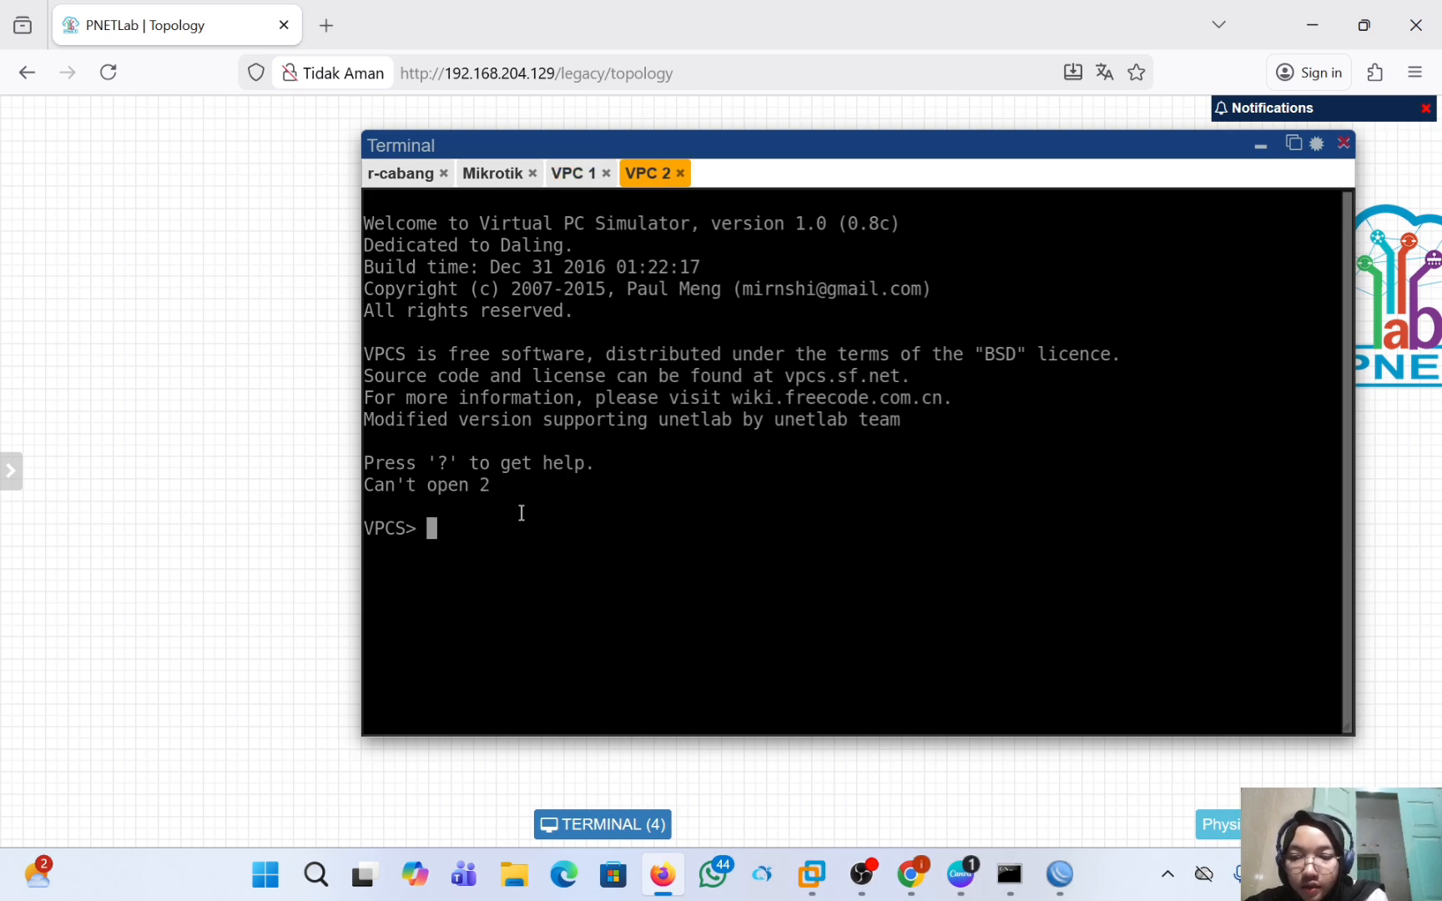
text(ip )
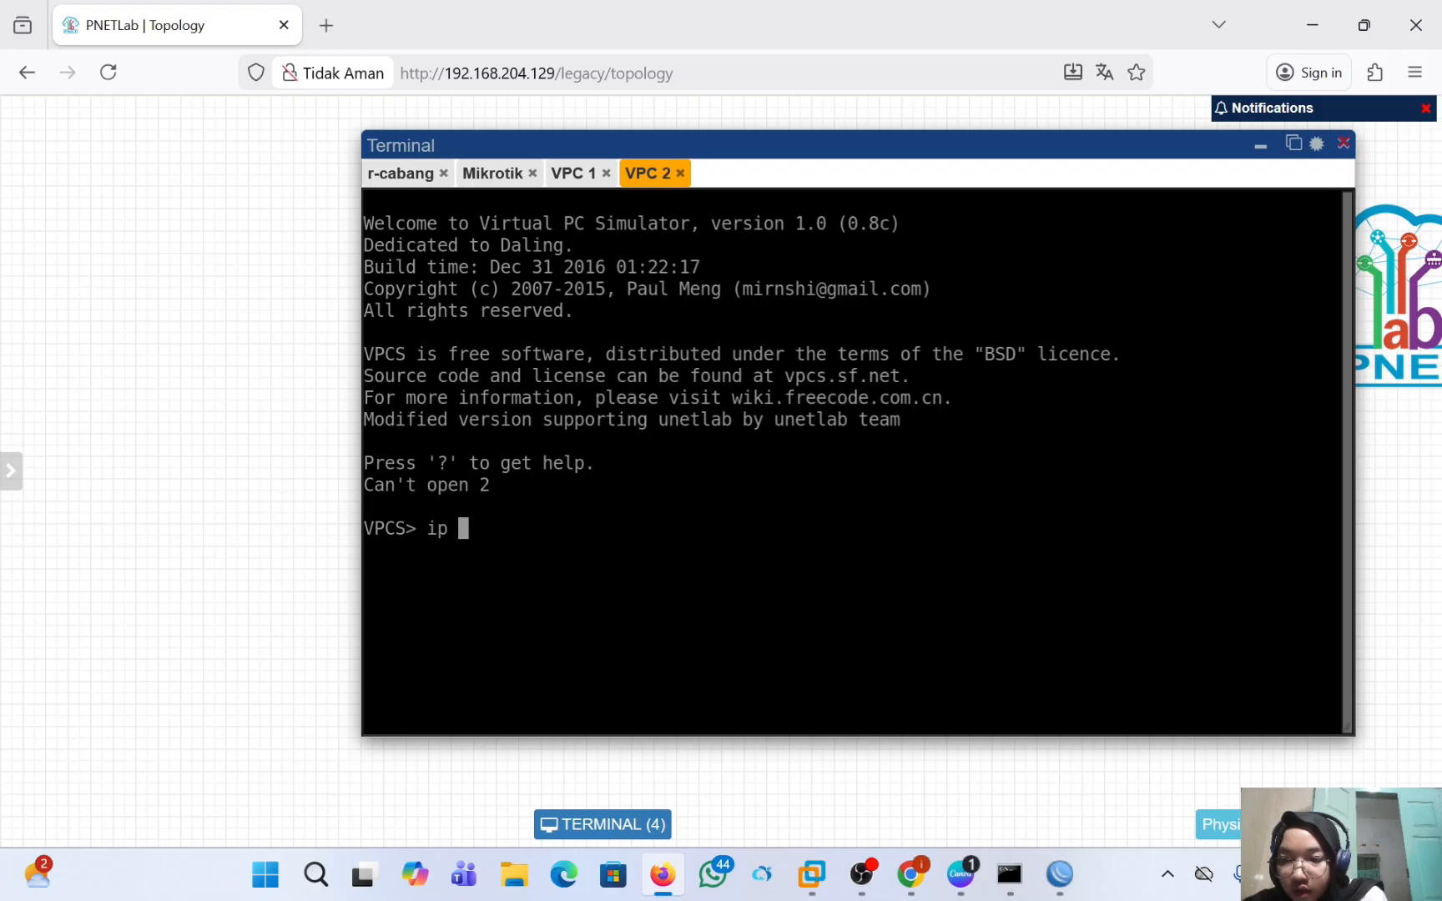
text(192.1)
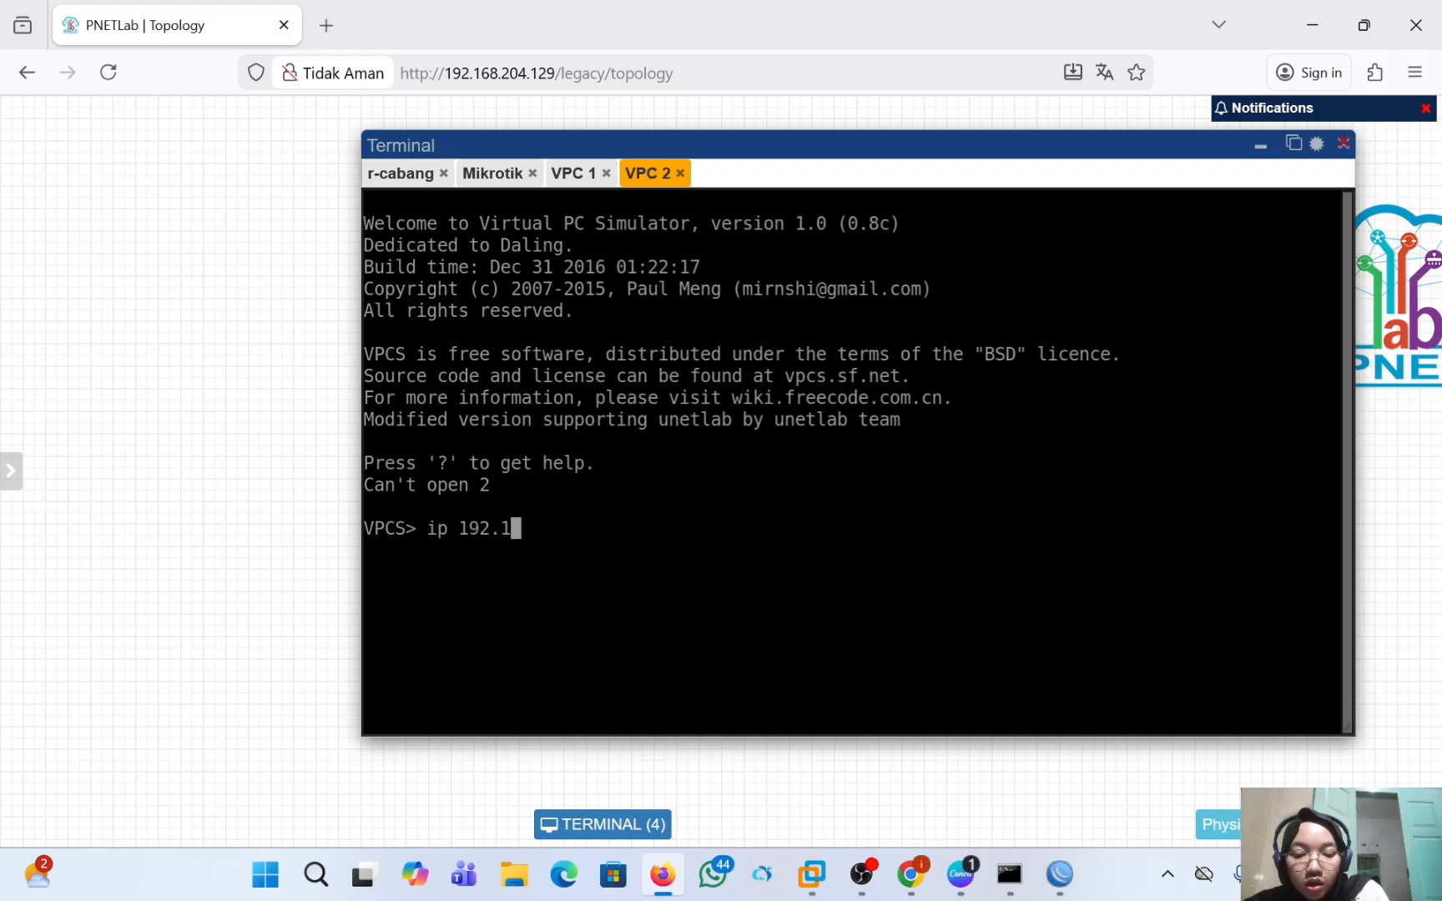
text(68)
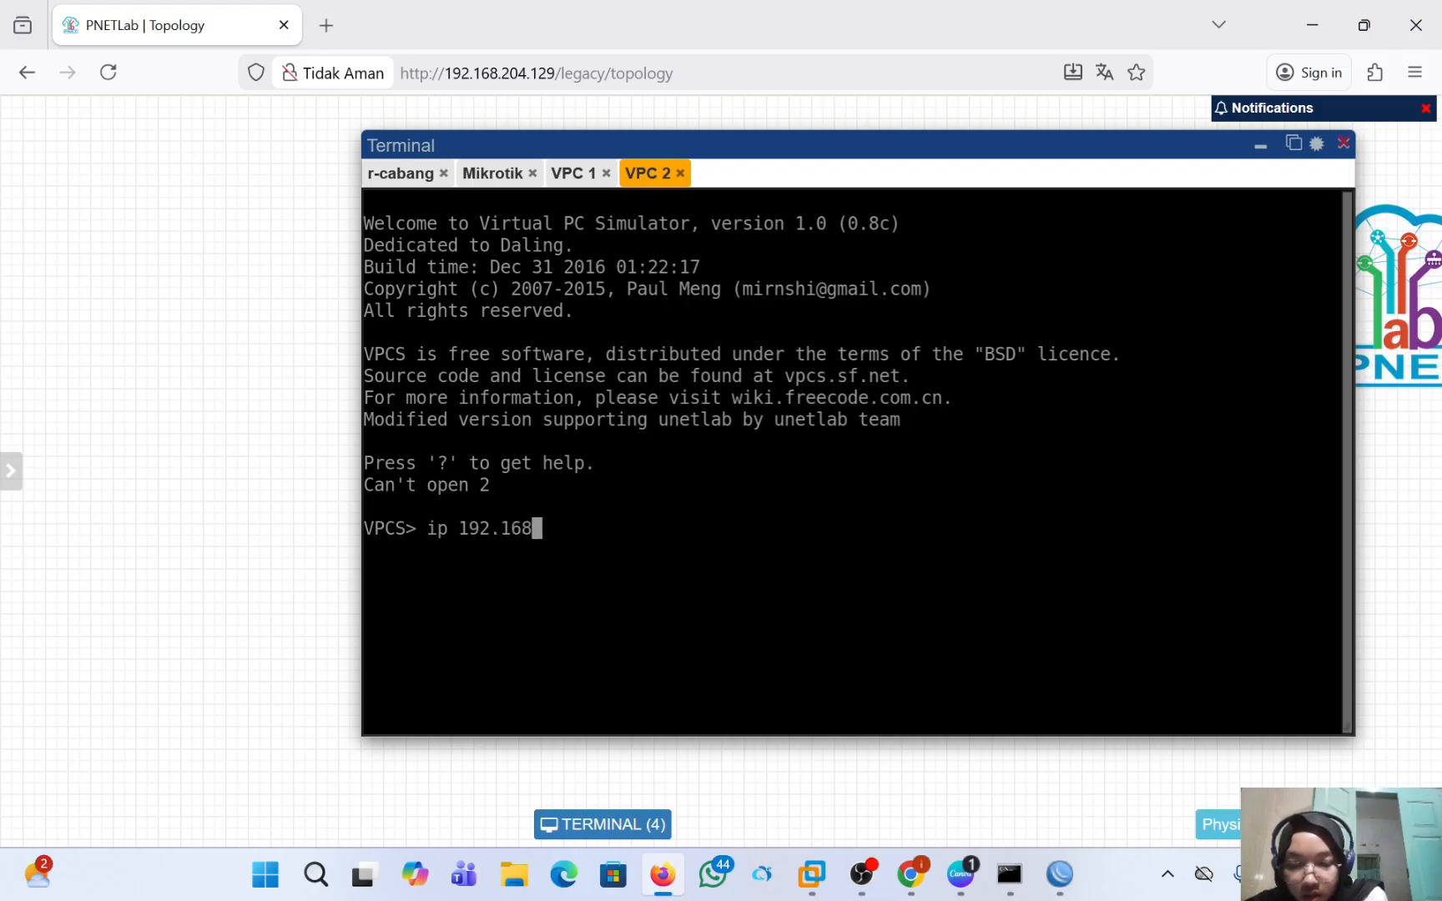
text(.)
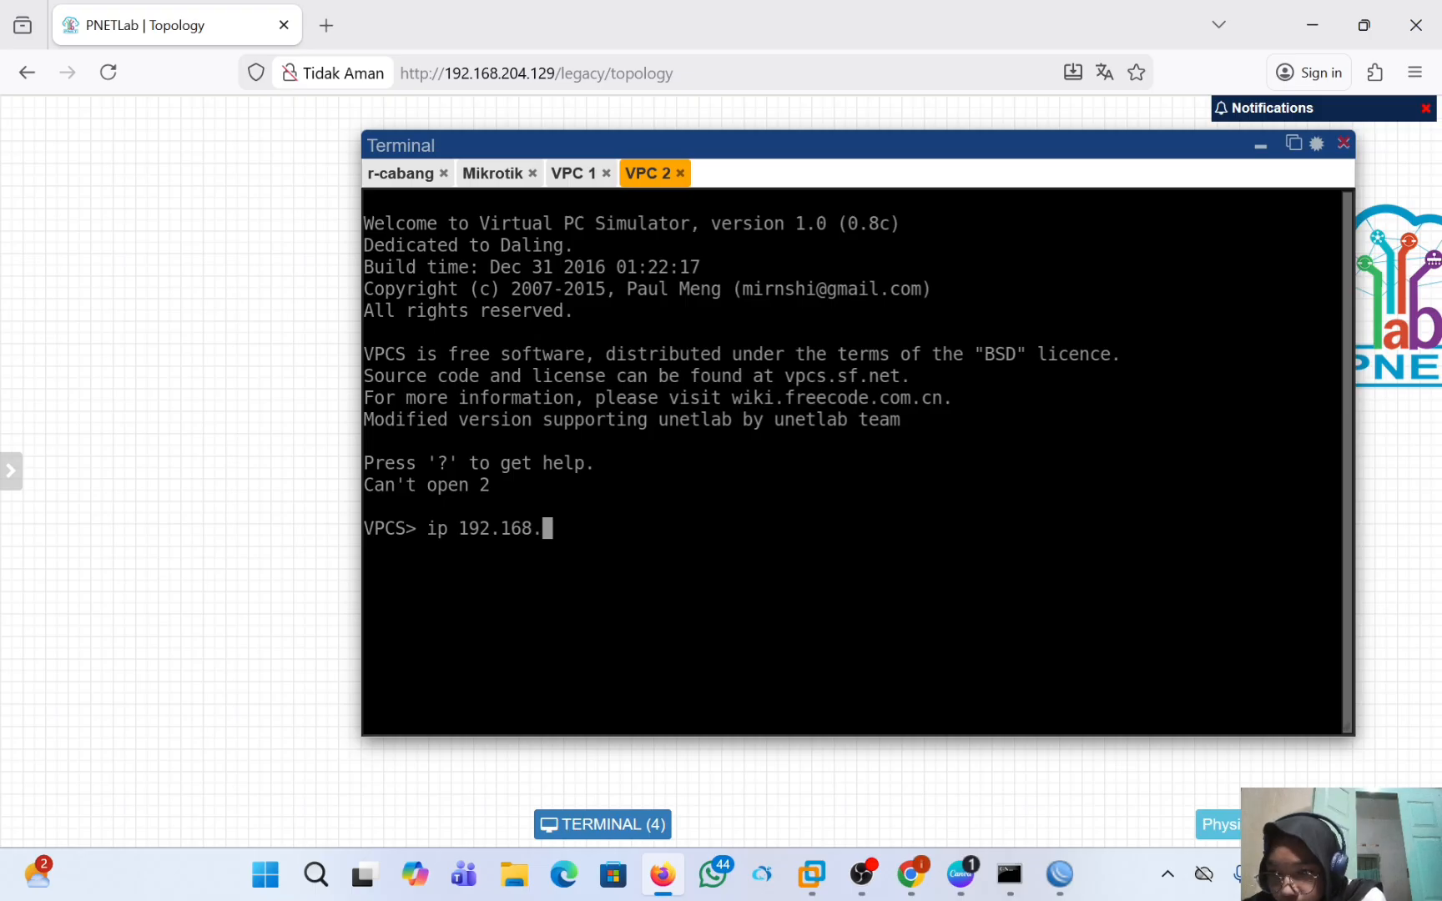
text(1.)
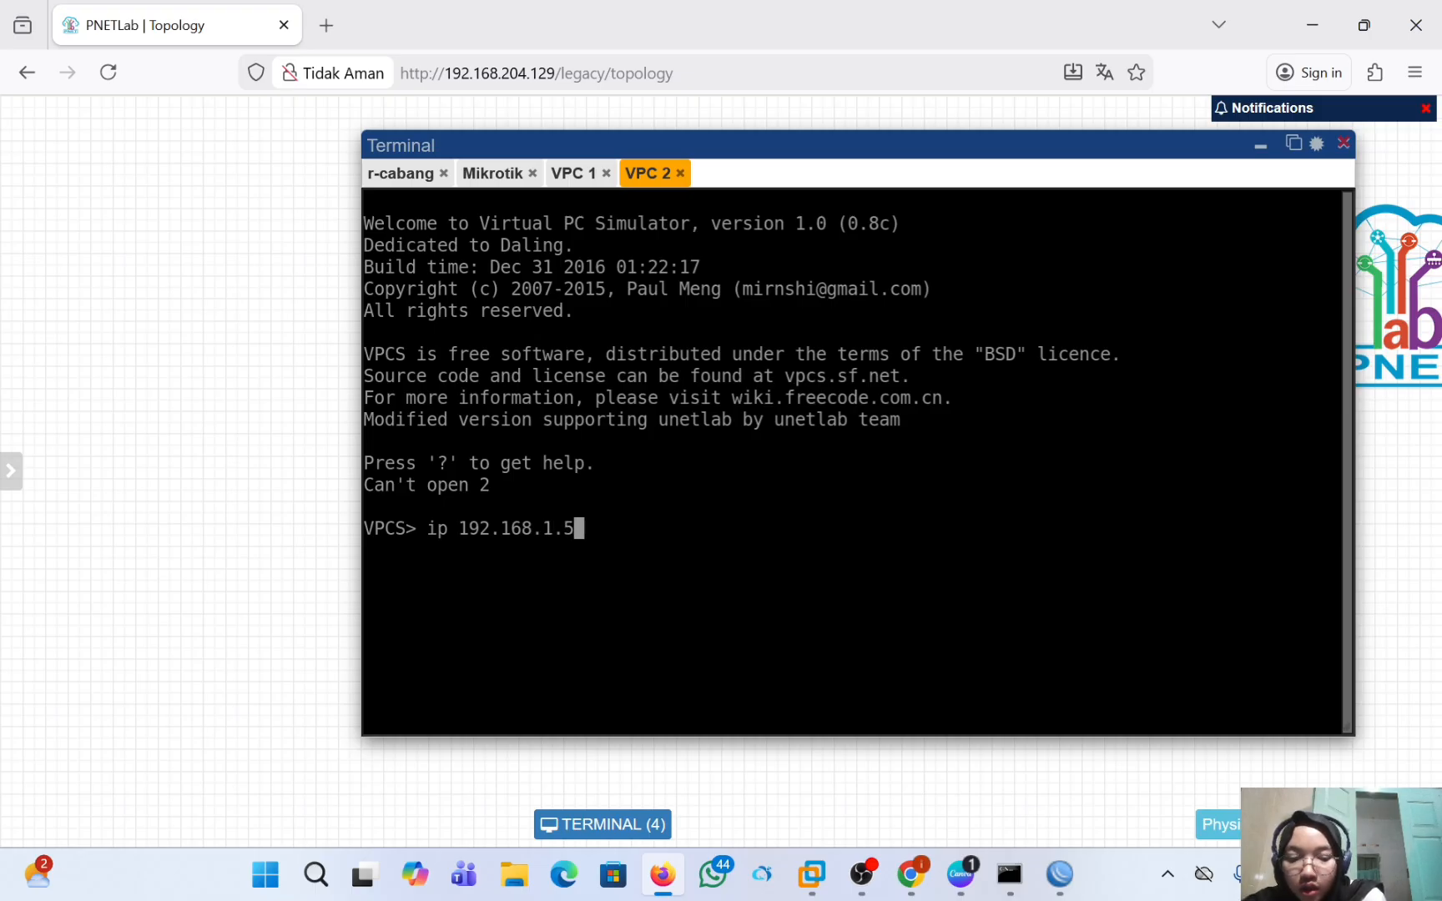
text(6/24)
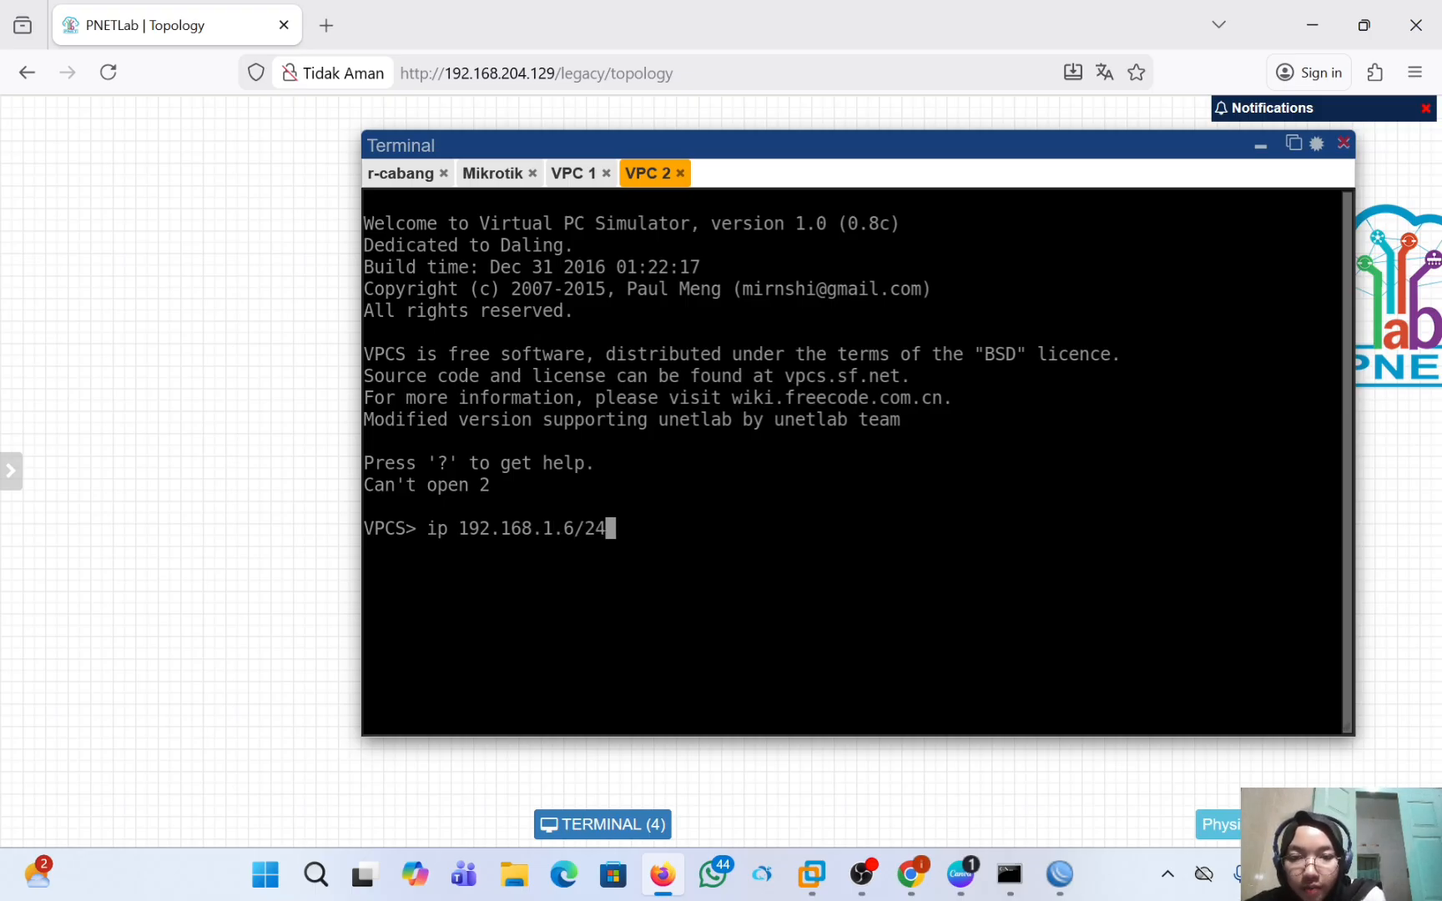
click(578, 174)
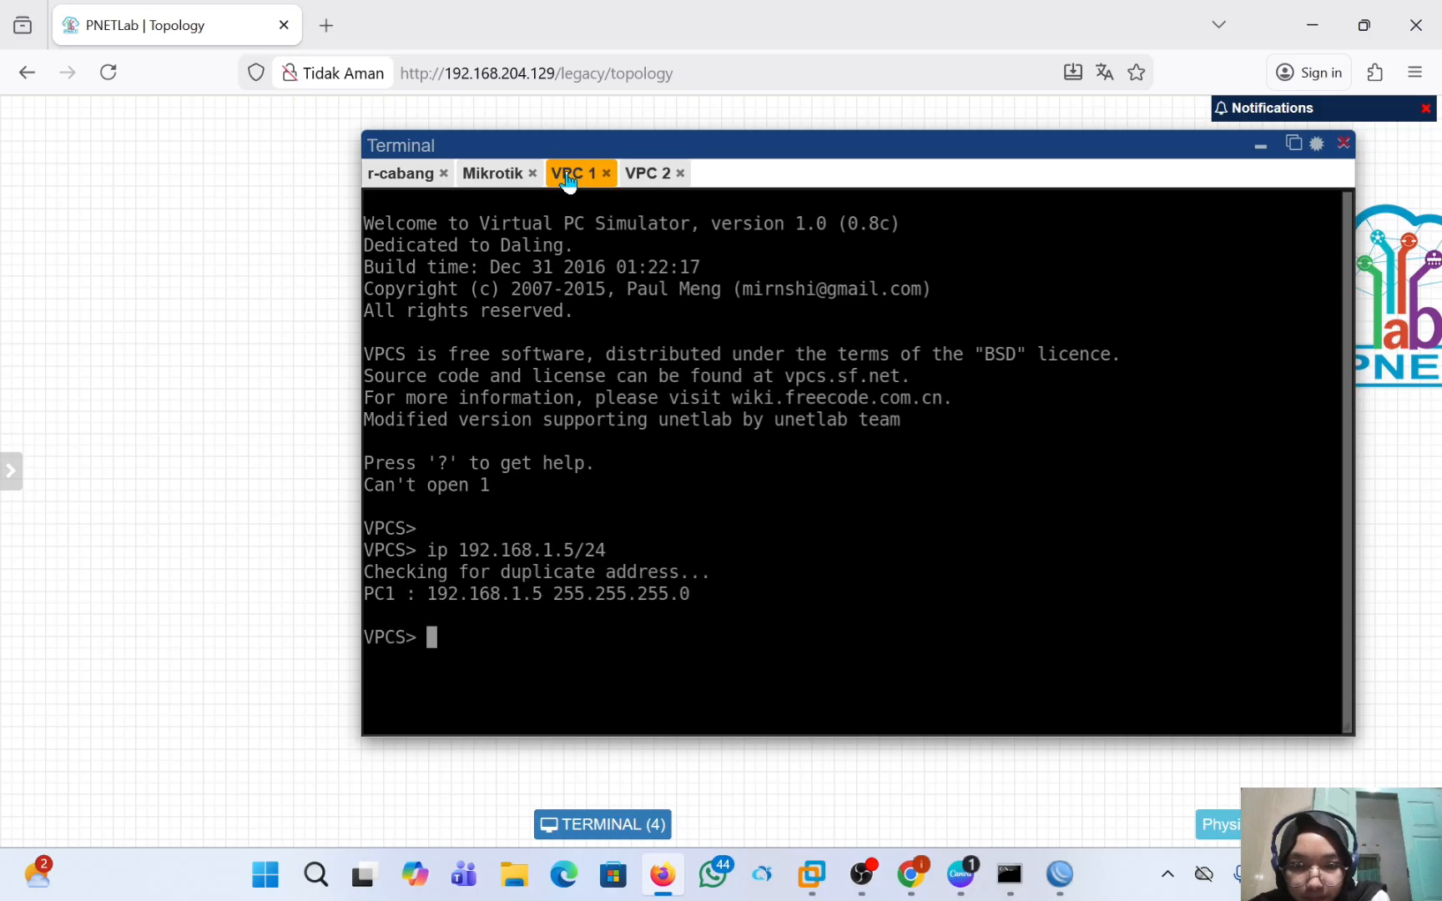
click(664, 175)
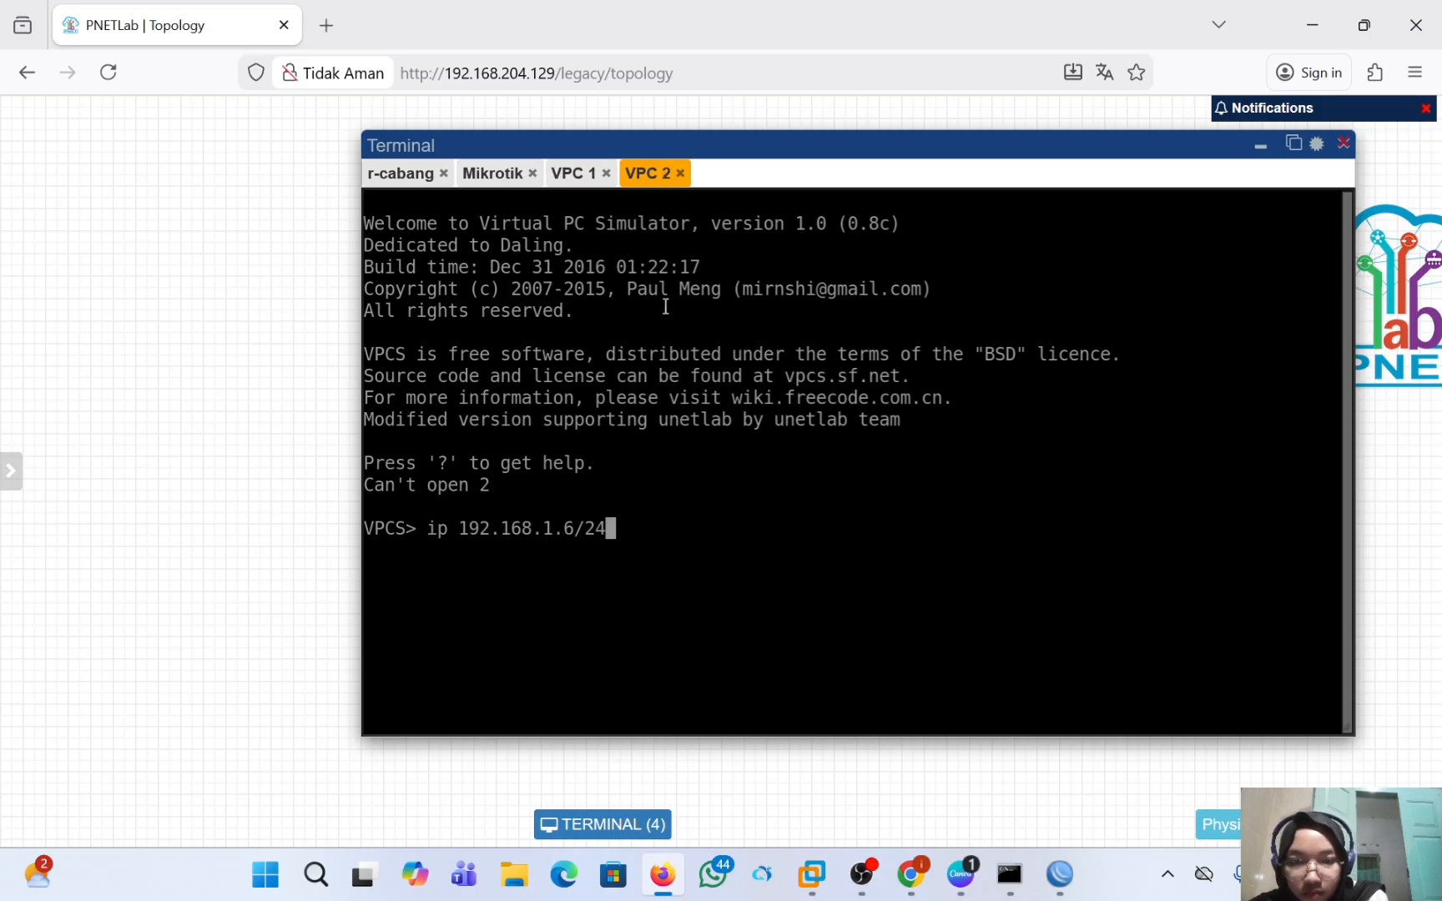
key(Return)
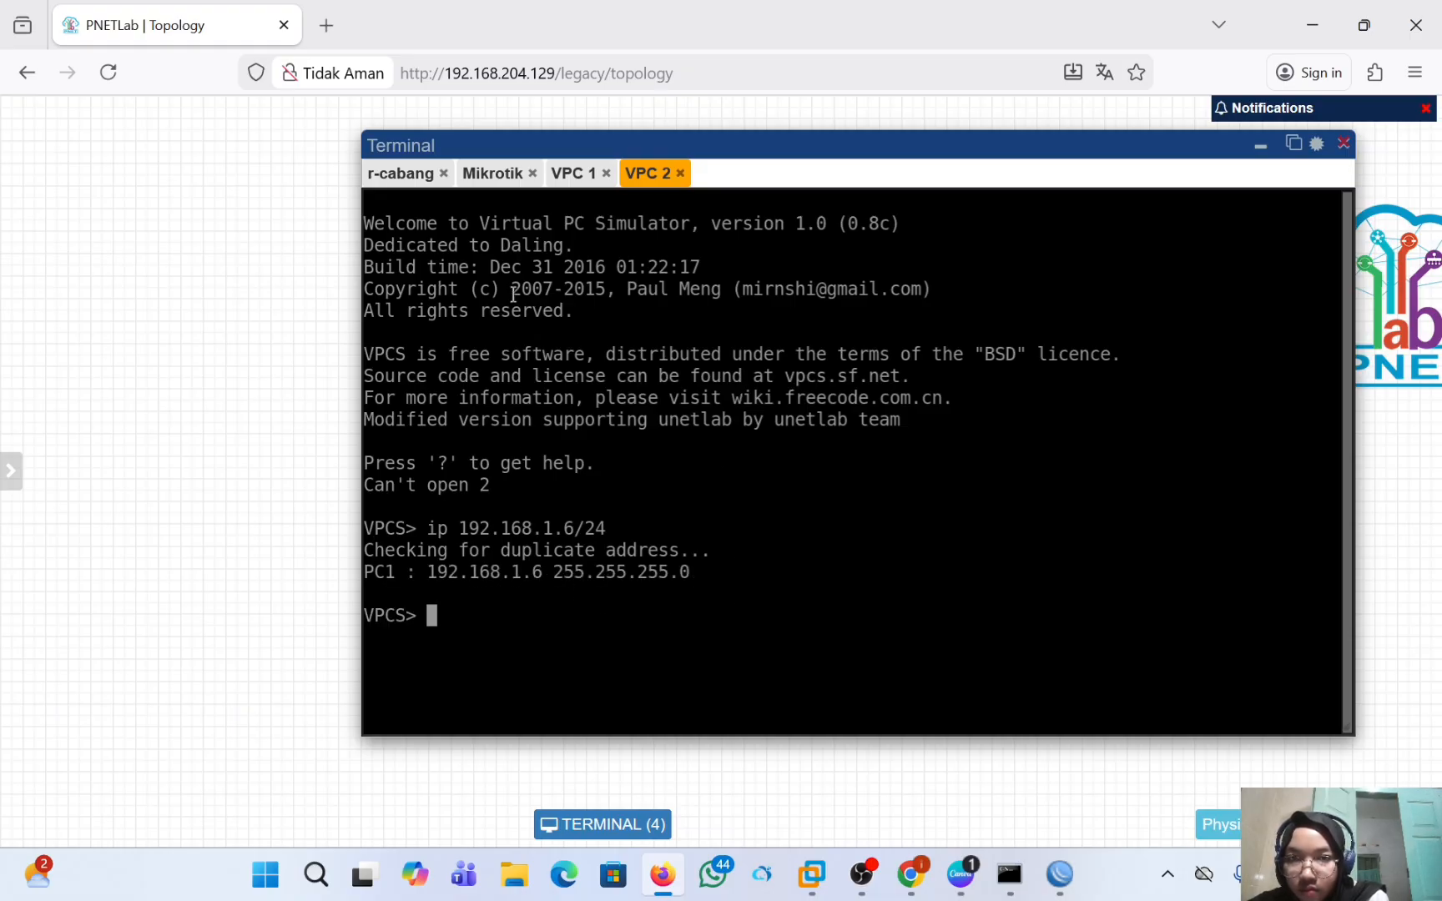
Ping VPC 2 at 192.168.1.6 from the VPC 1 console and stop the ping after a few replies.
click(582, 175)
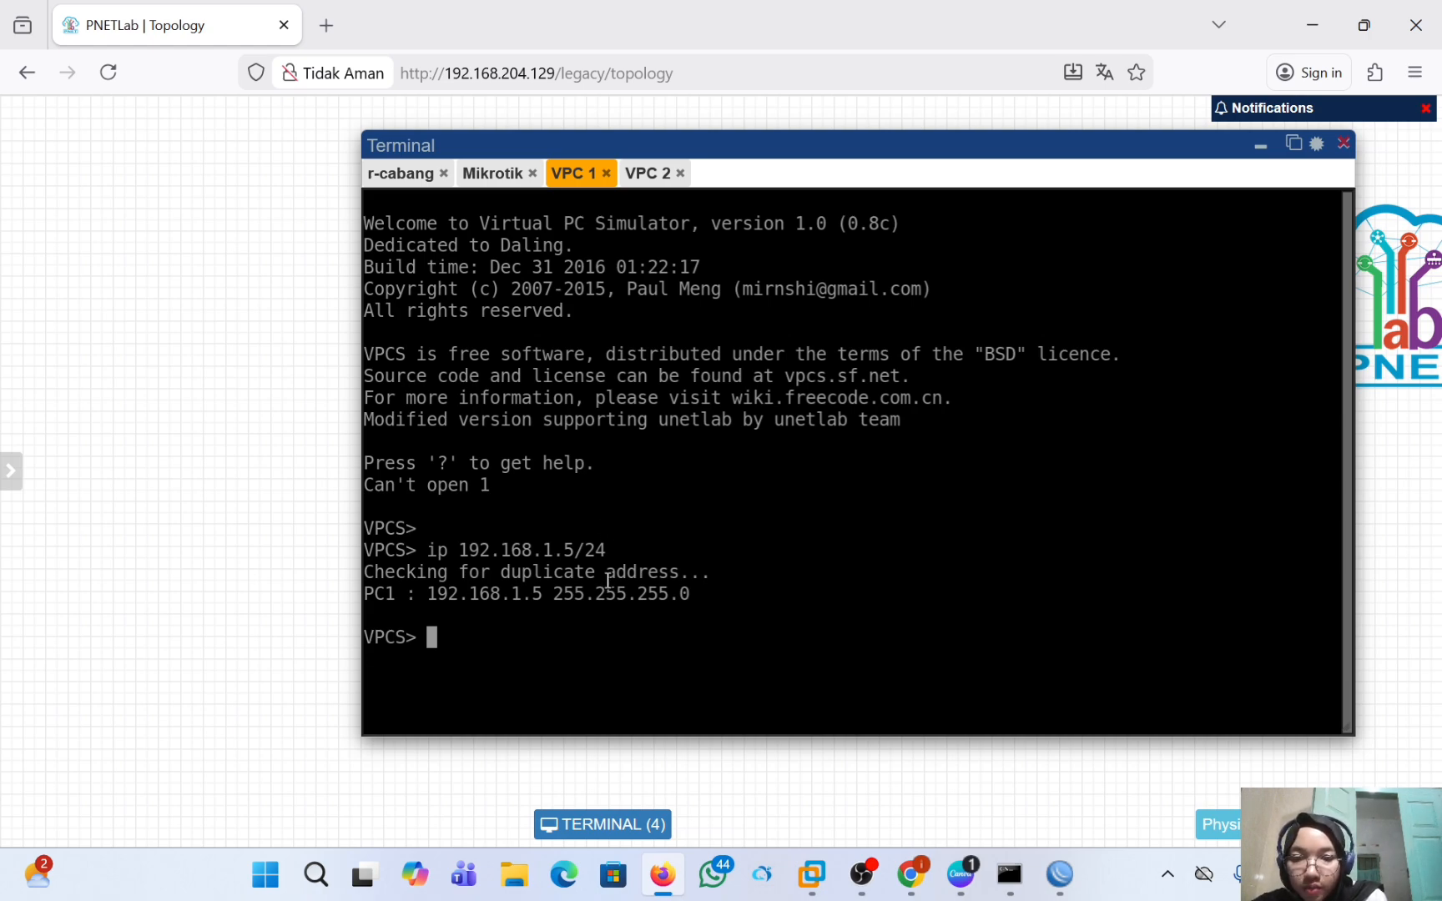
text(ping )
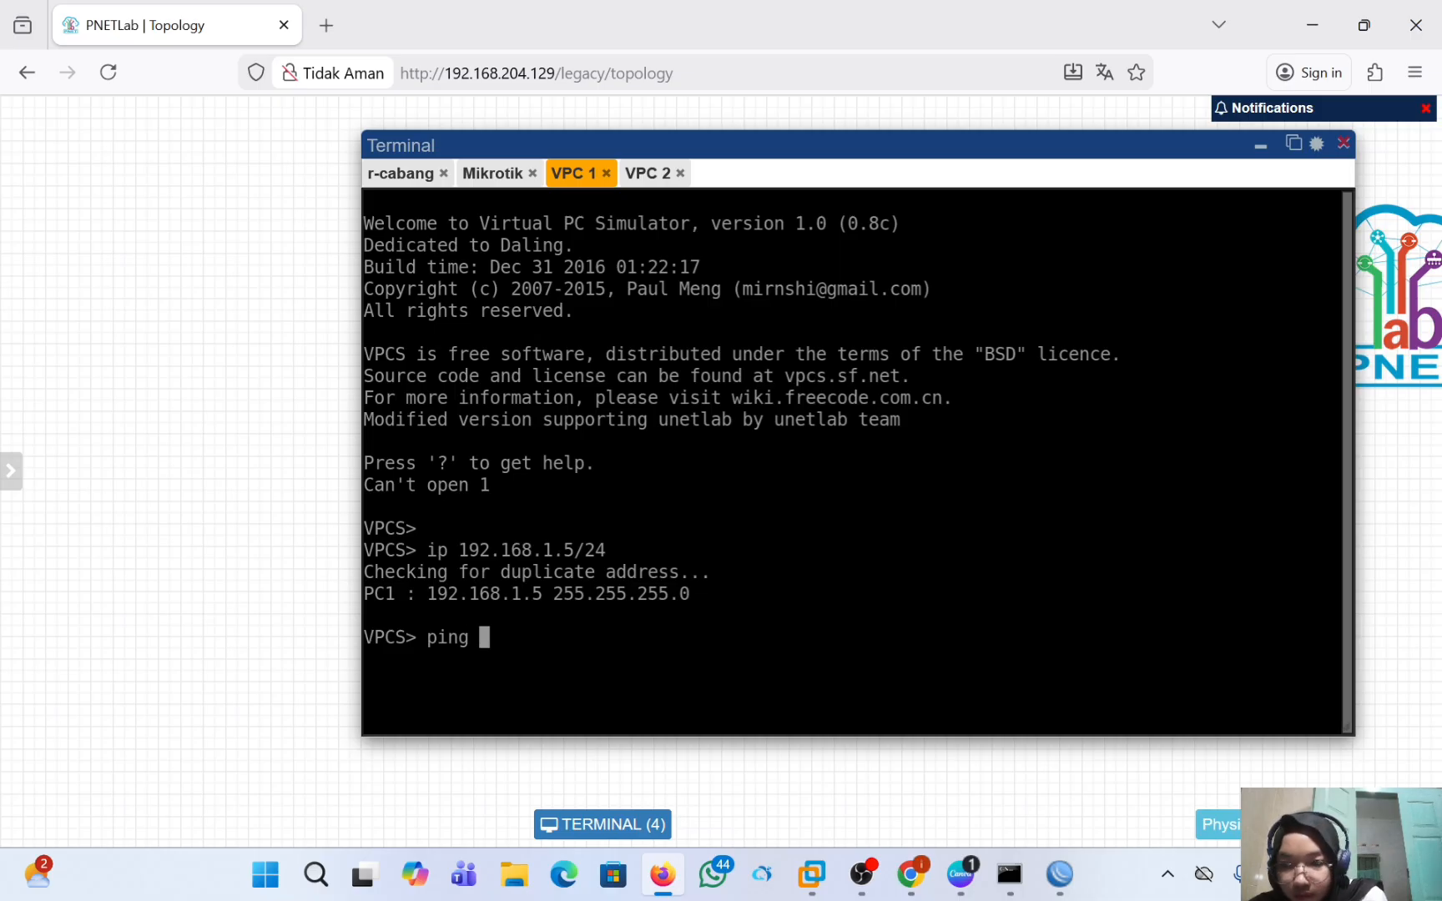
text(192.)
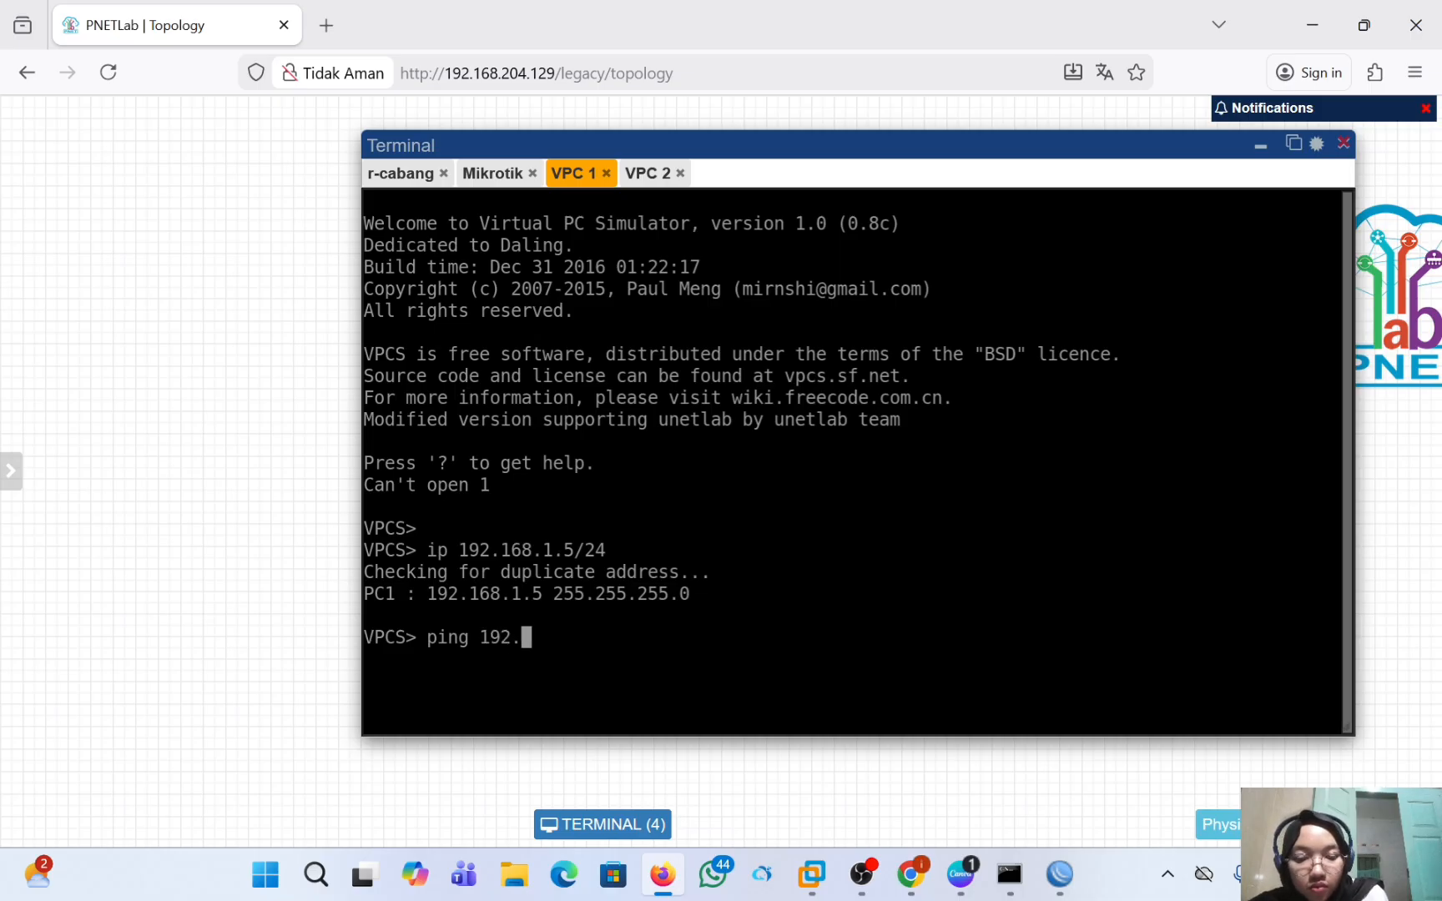
text(168.)
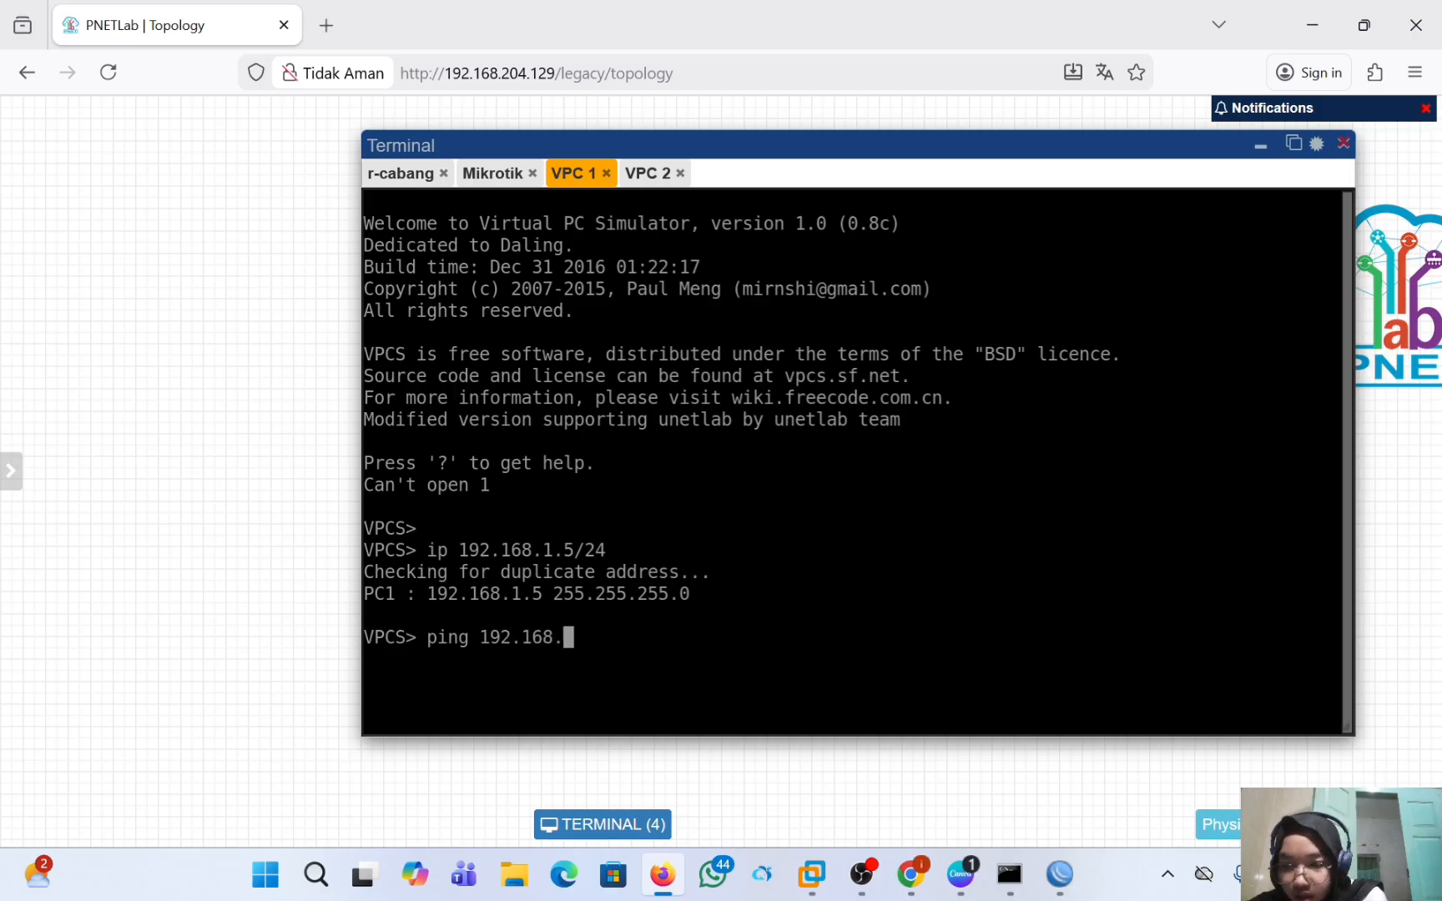
text(1.6)
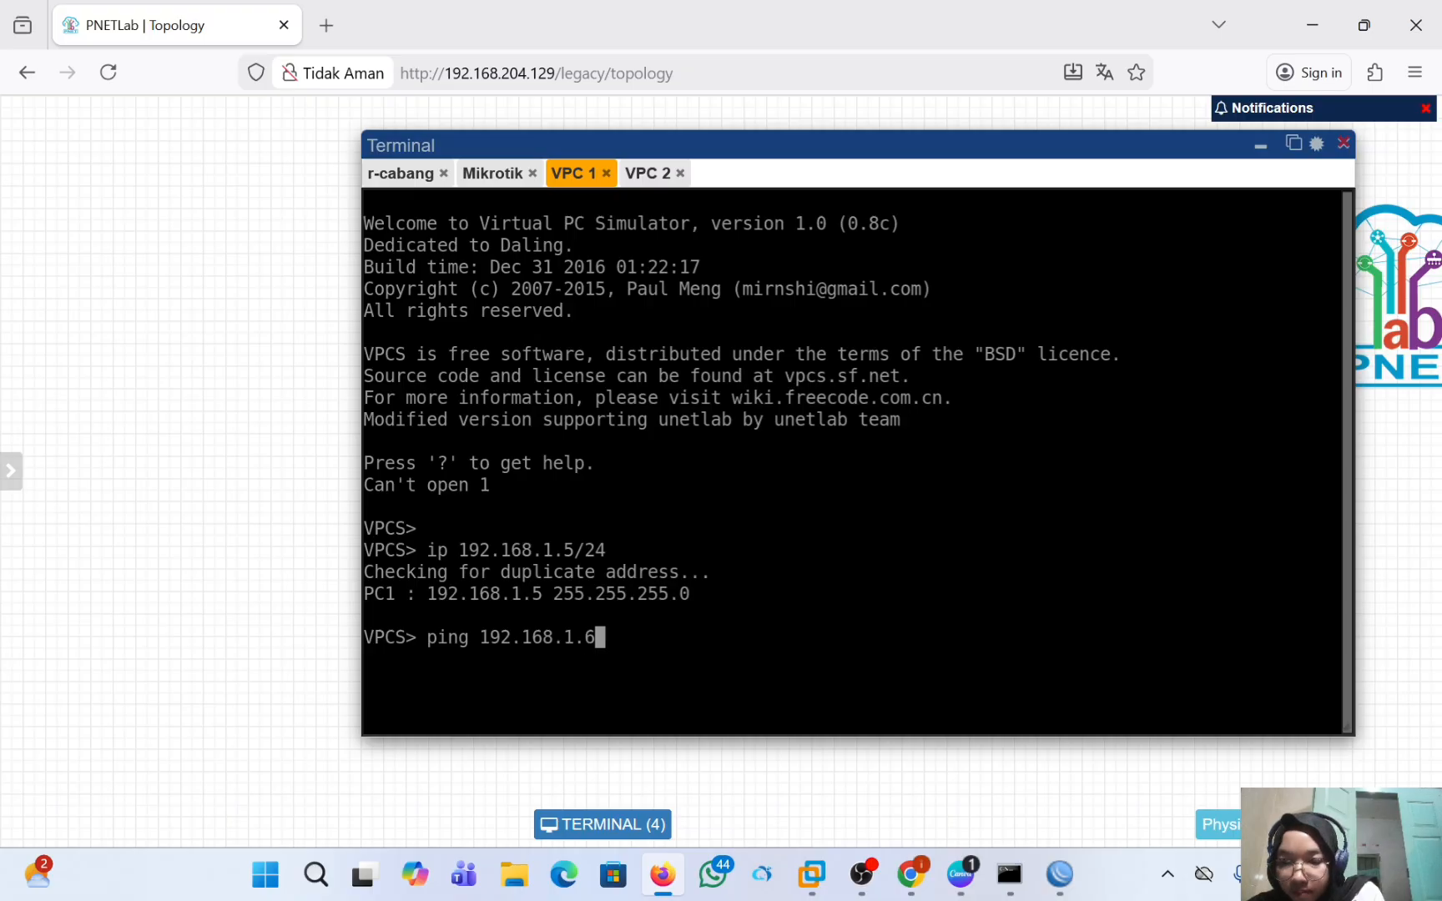
key(Return)
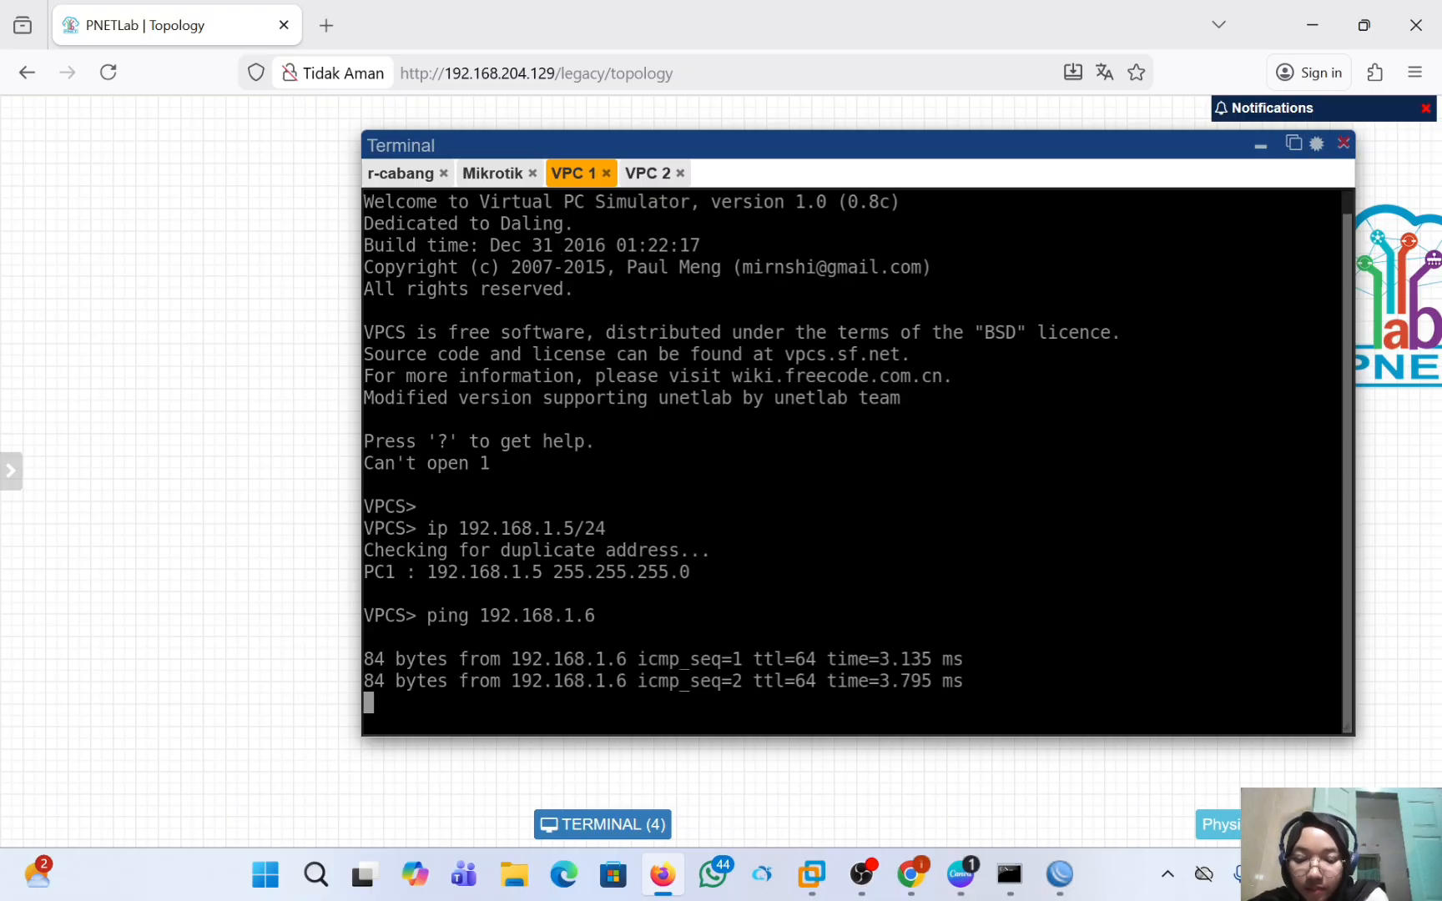
key(ctrl+c)
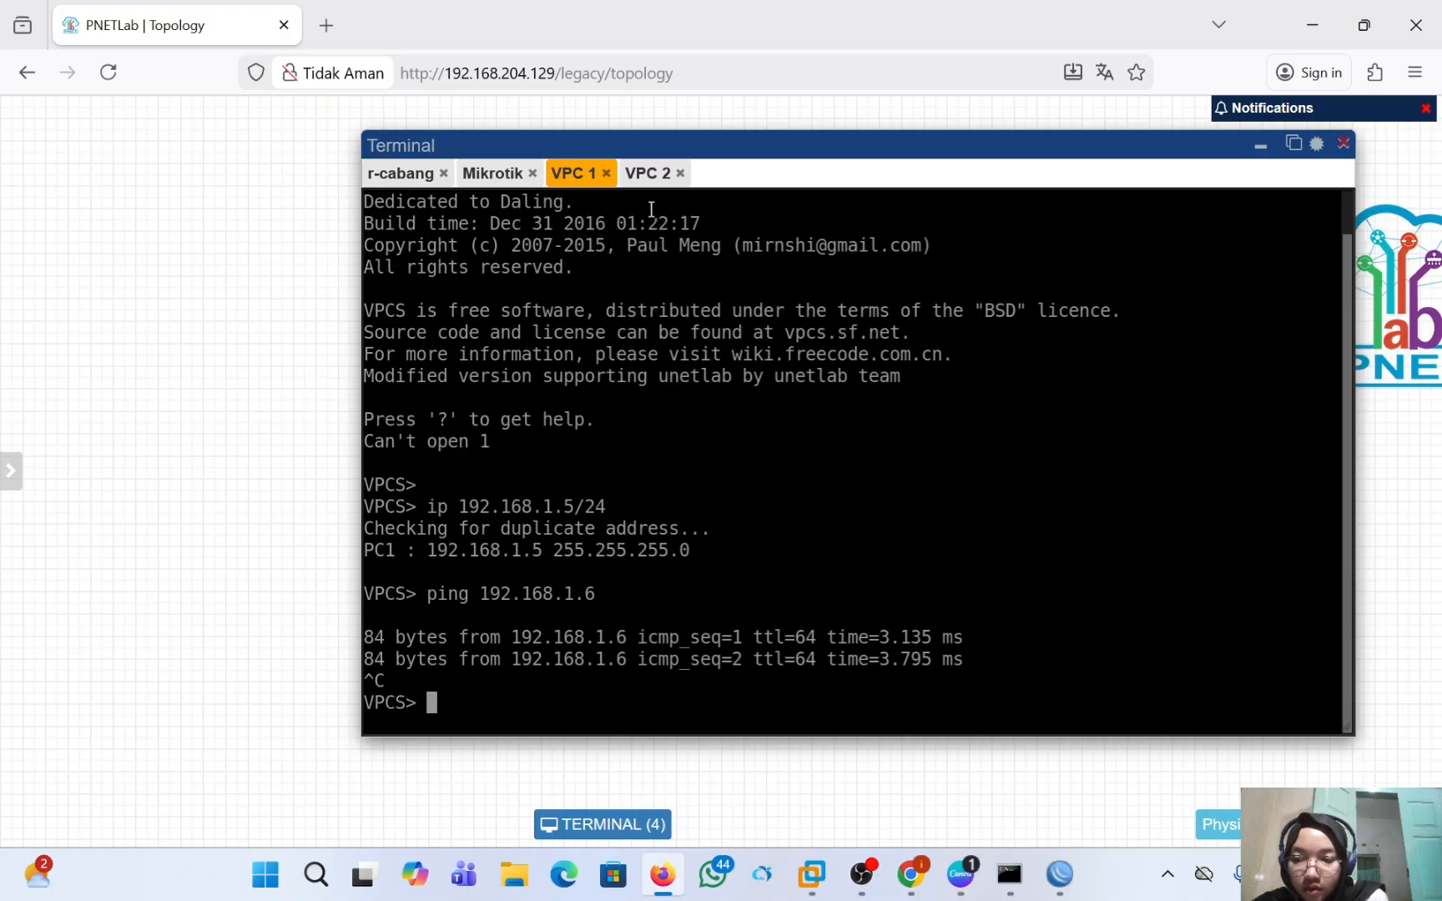
Ping VPC 1 at 192.168.1.5 from the VPC 2 console and stop the ping after a few replies.
click(655, 174)
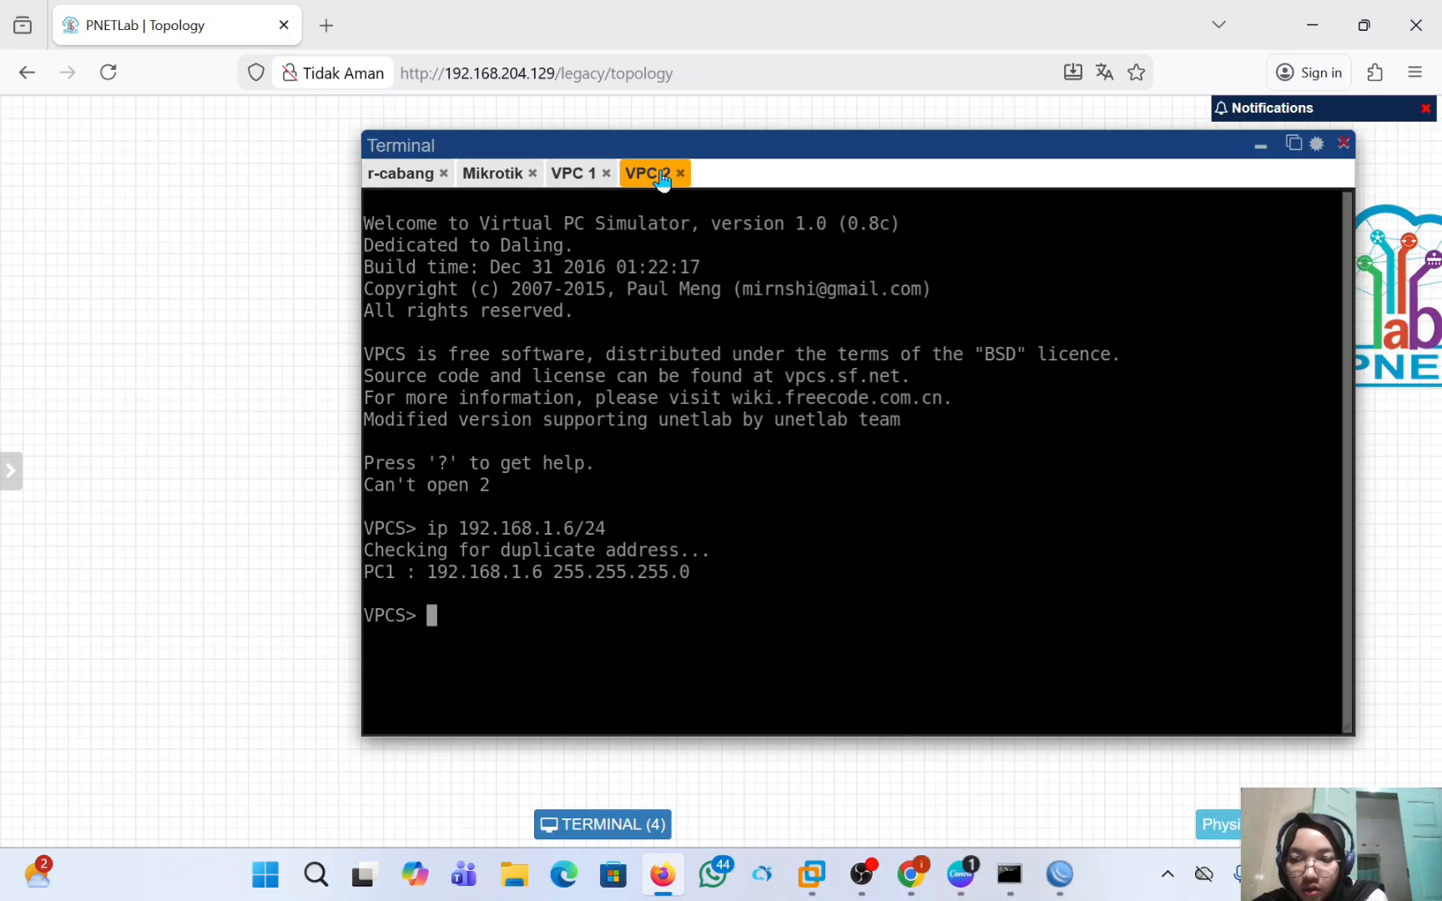
text(ping )
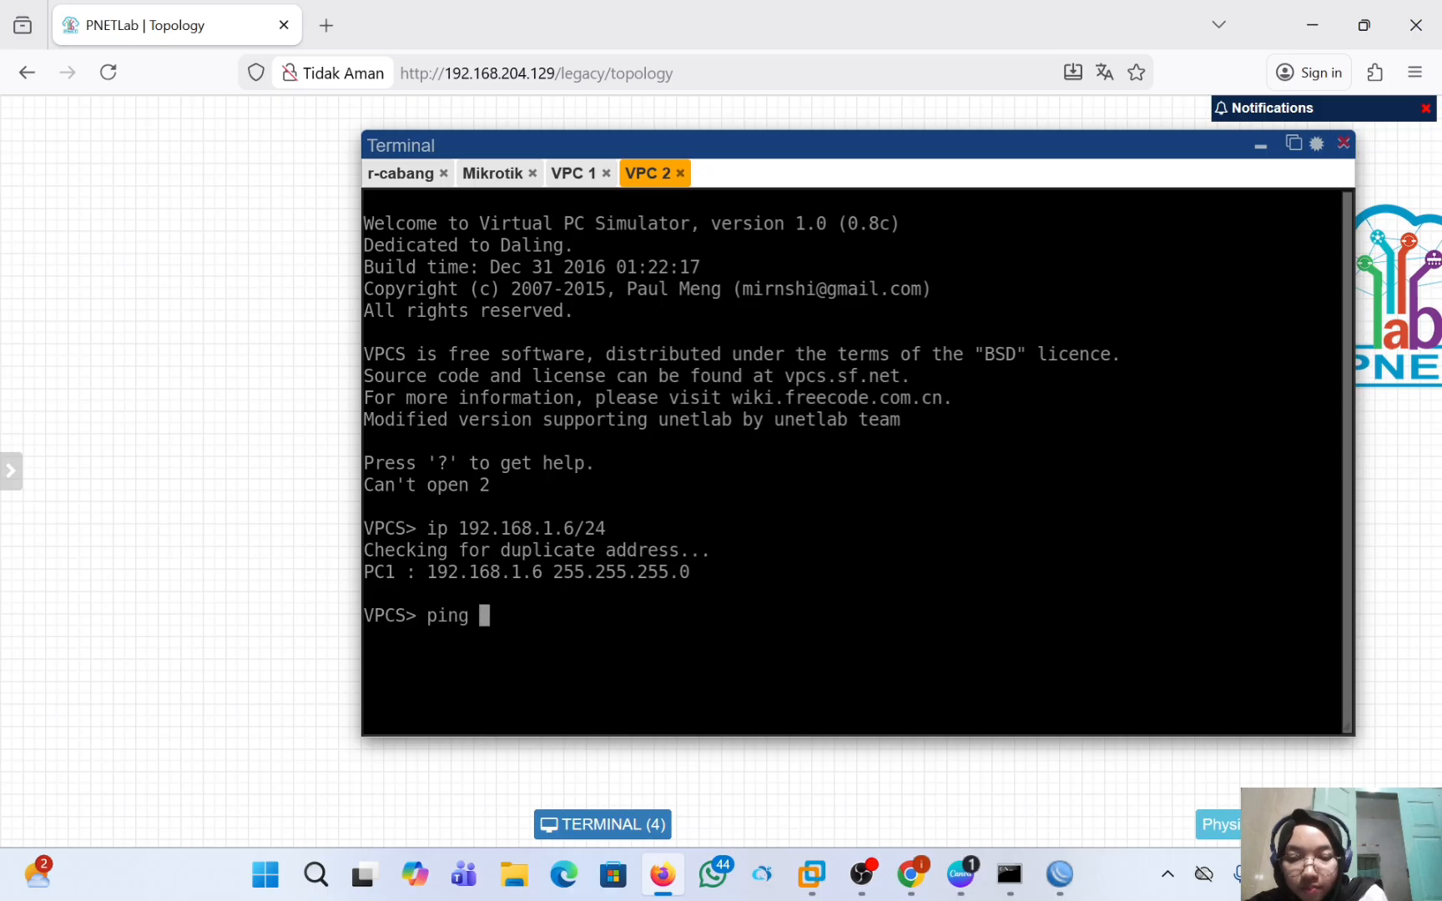
text(192.1)
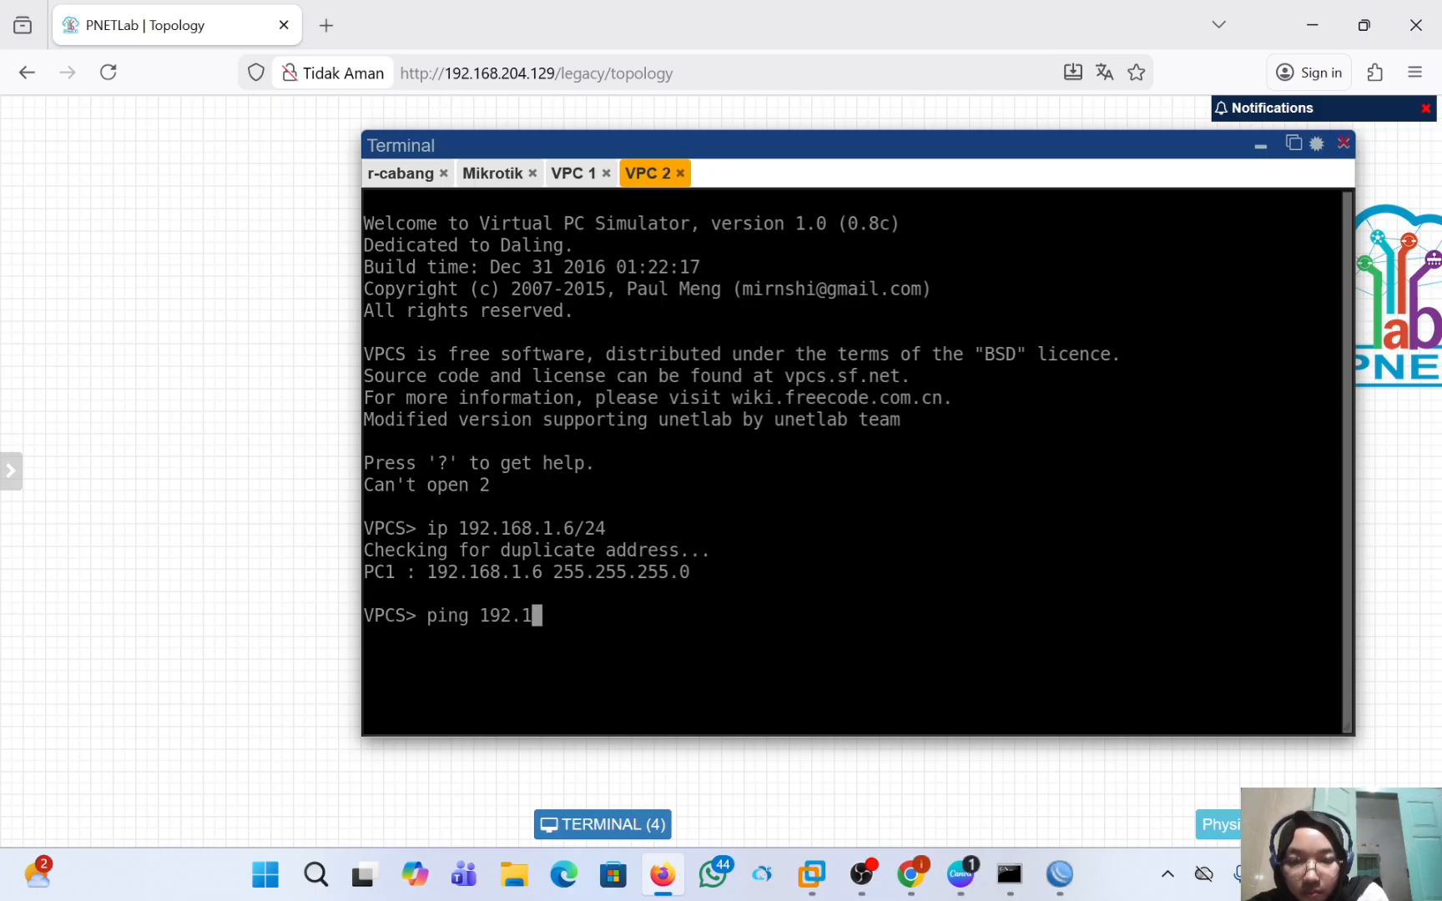
text(68.1.)
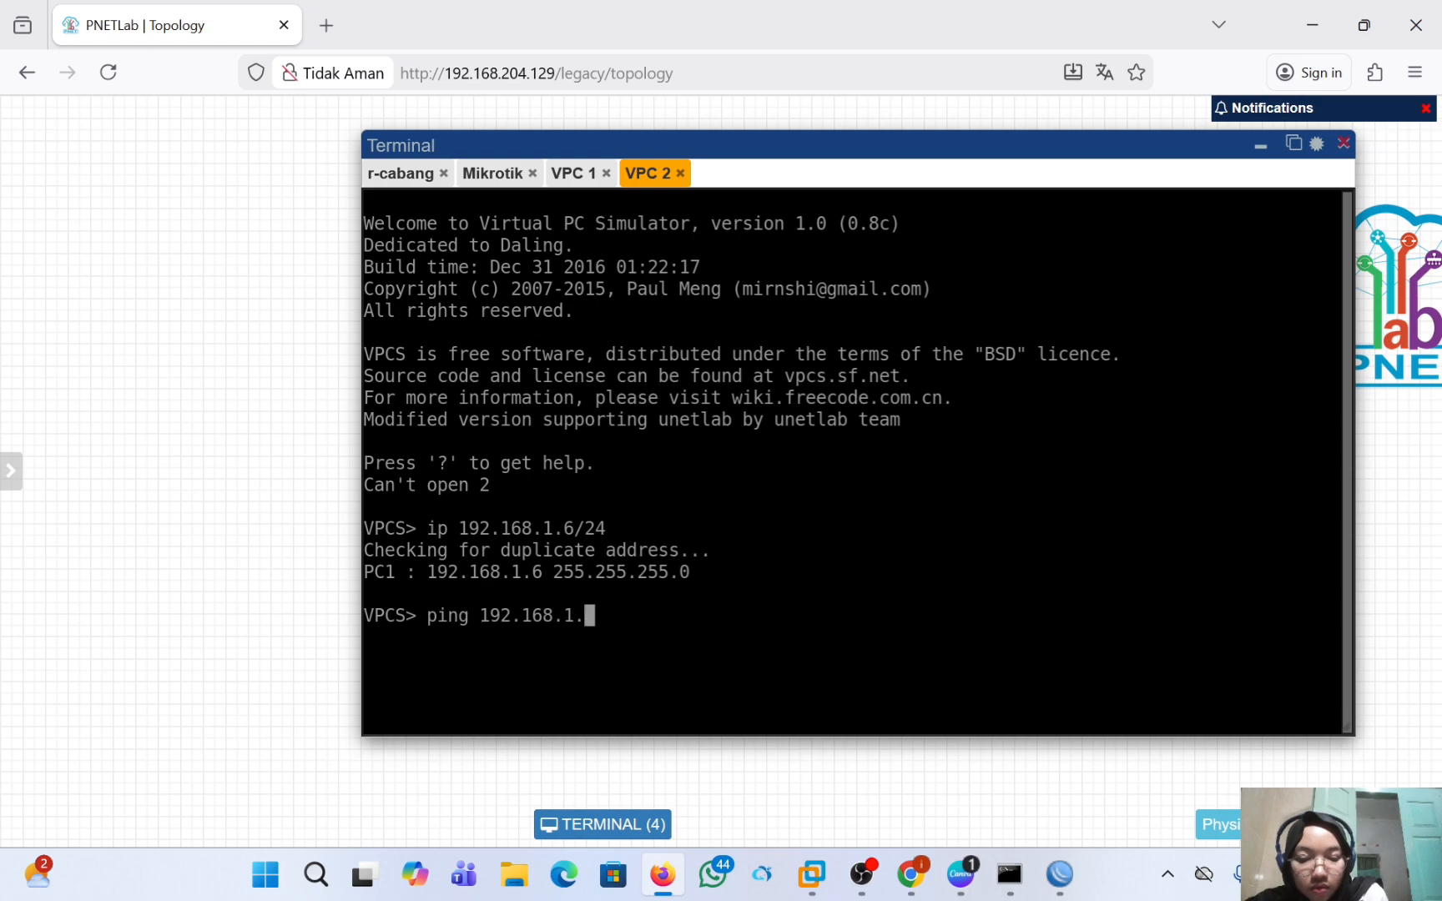
text(5)
key(Return)
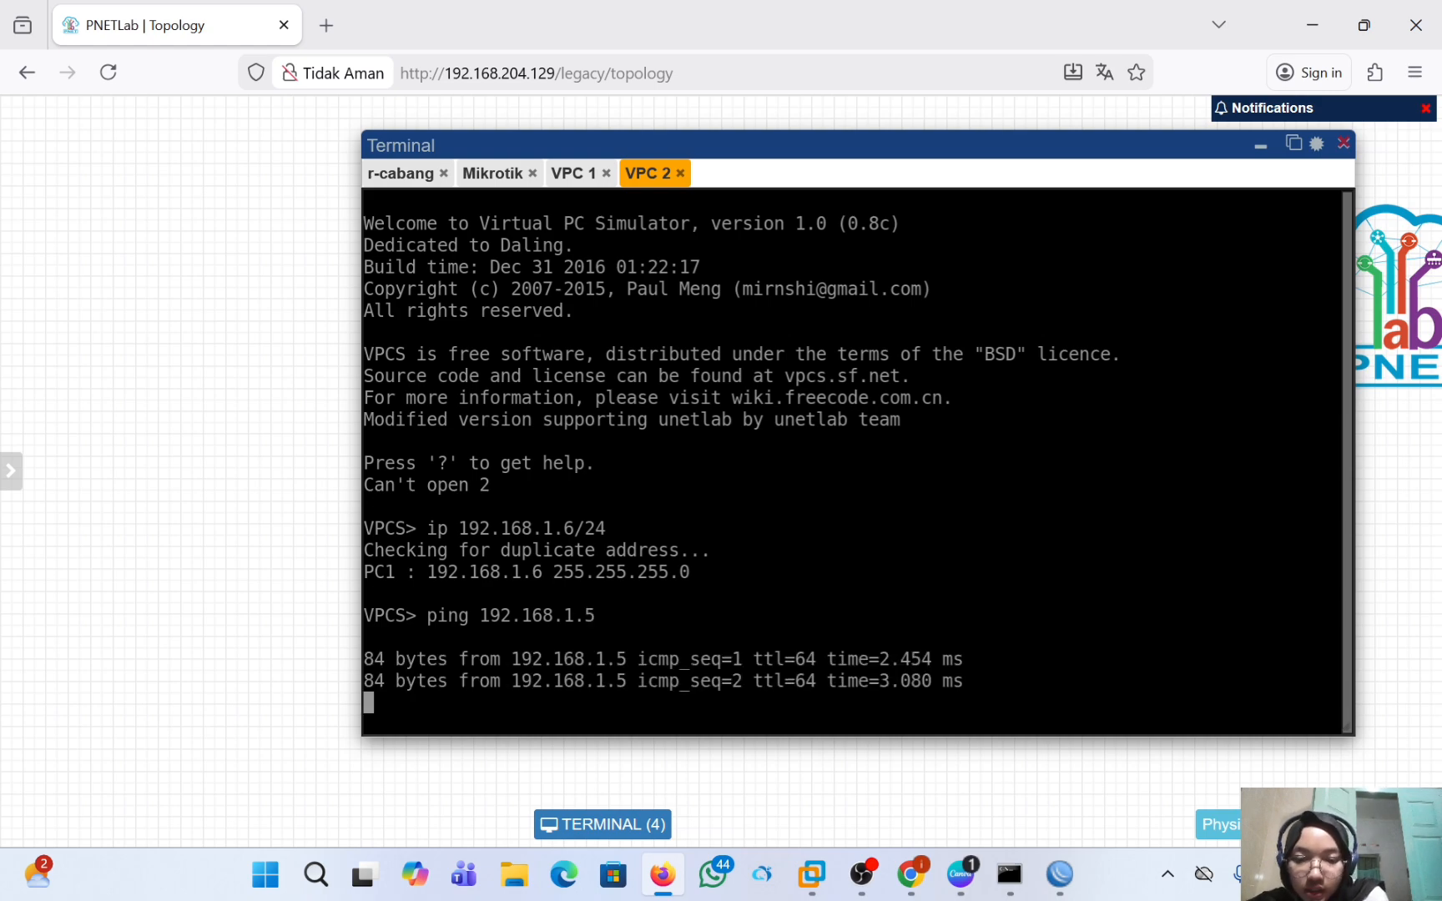
key(ctrl+c)
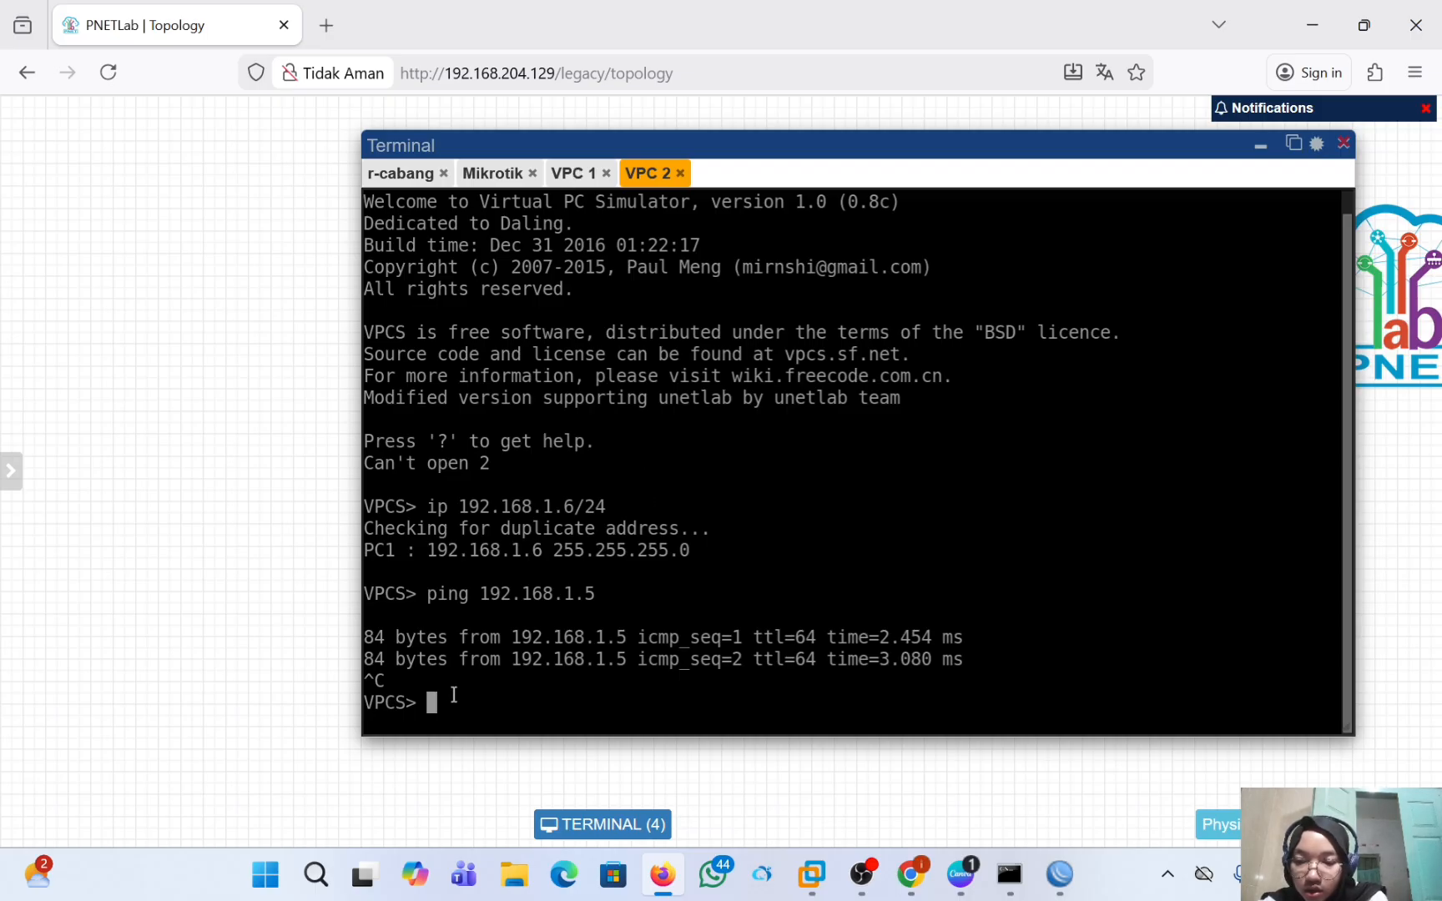
Switch to the WinBox session of r-pusat and start a new IP address entry with the address 192.168.1.1/24.
mouse_move(1060, 874)
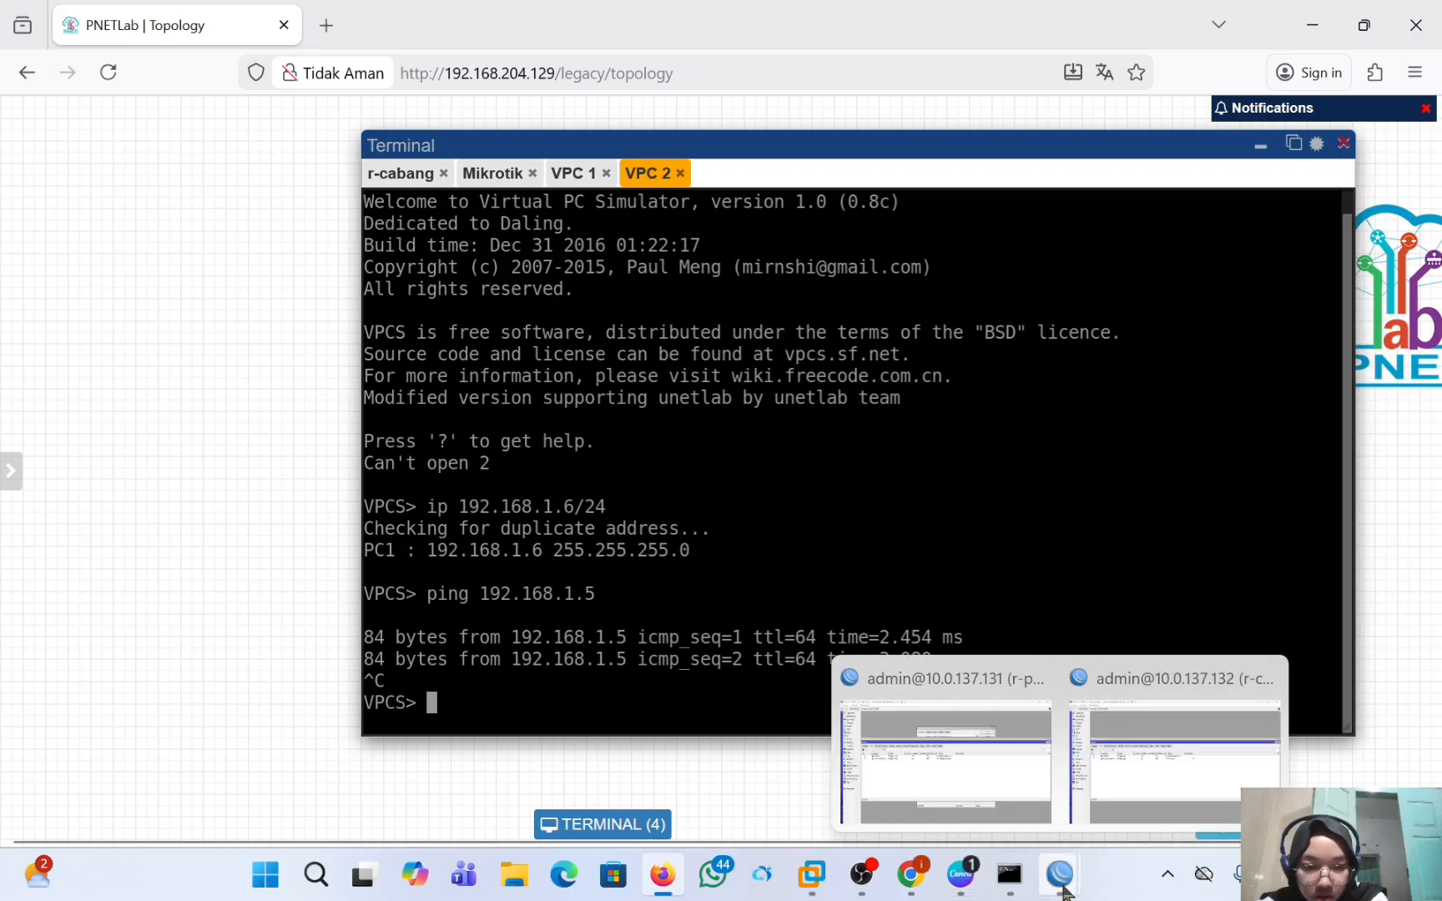
click(969, 774)
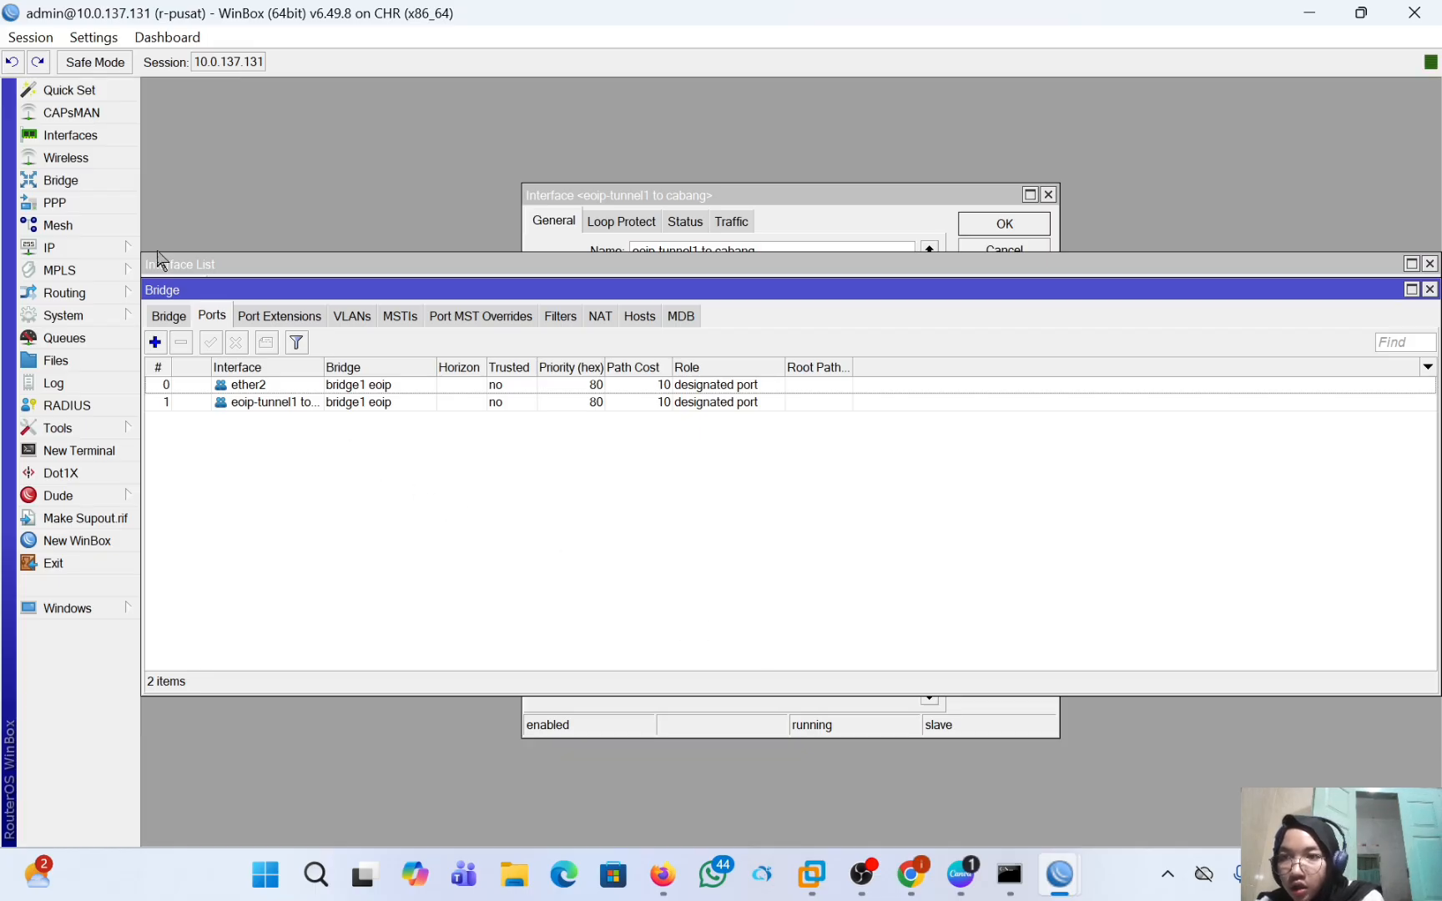
click(112, 247)
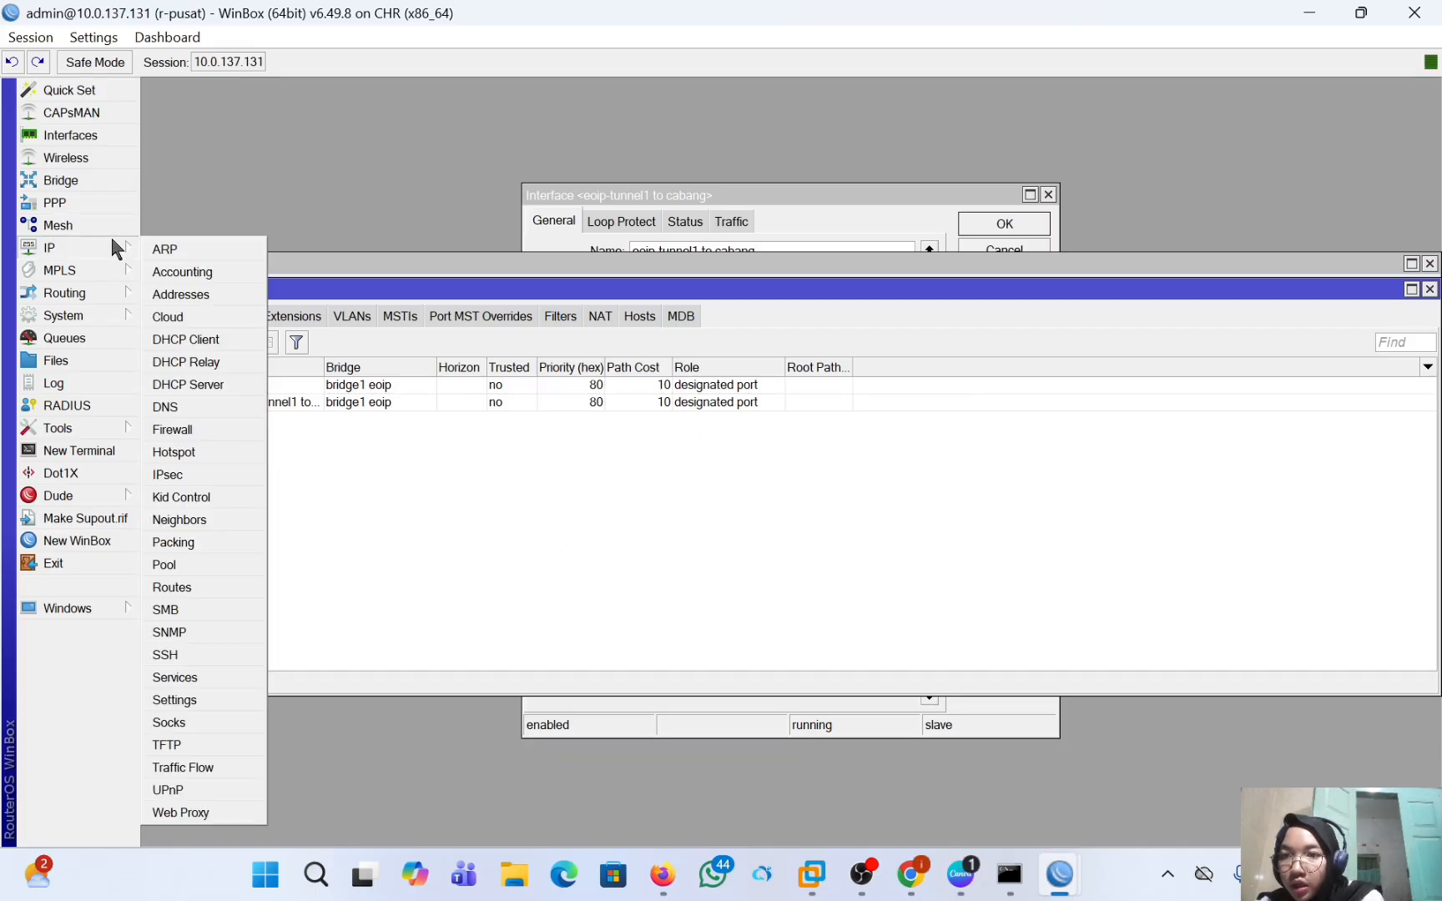
click(179, 295)
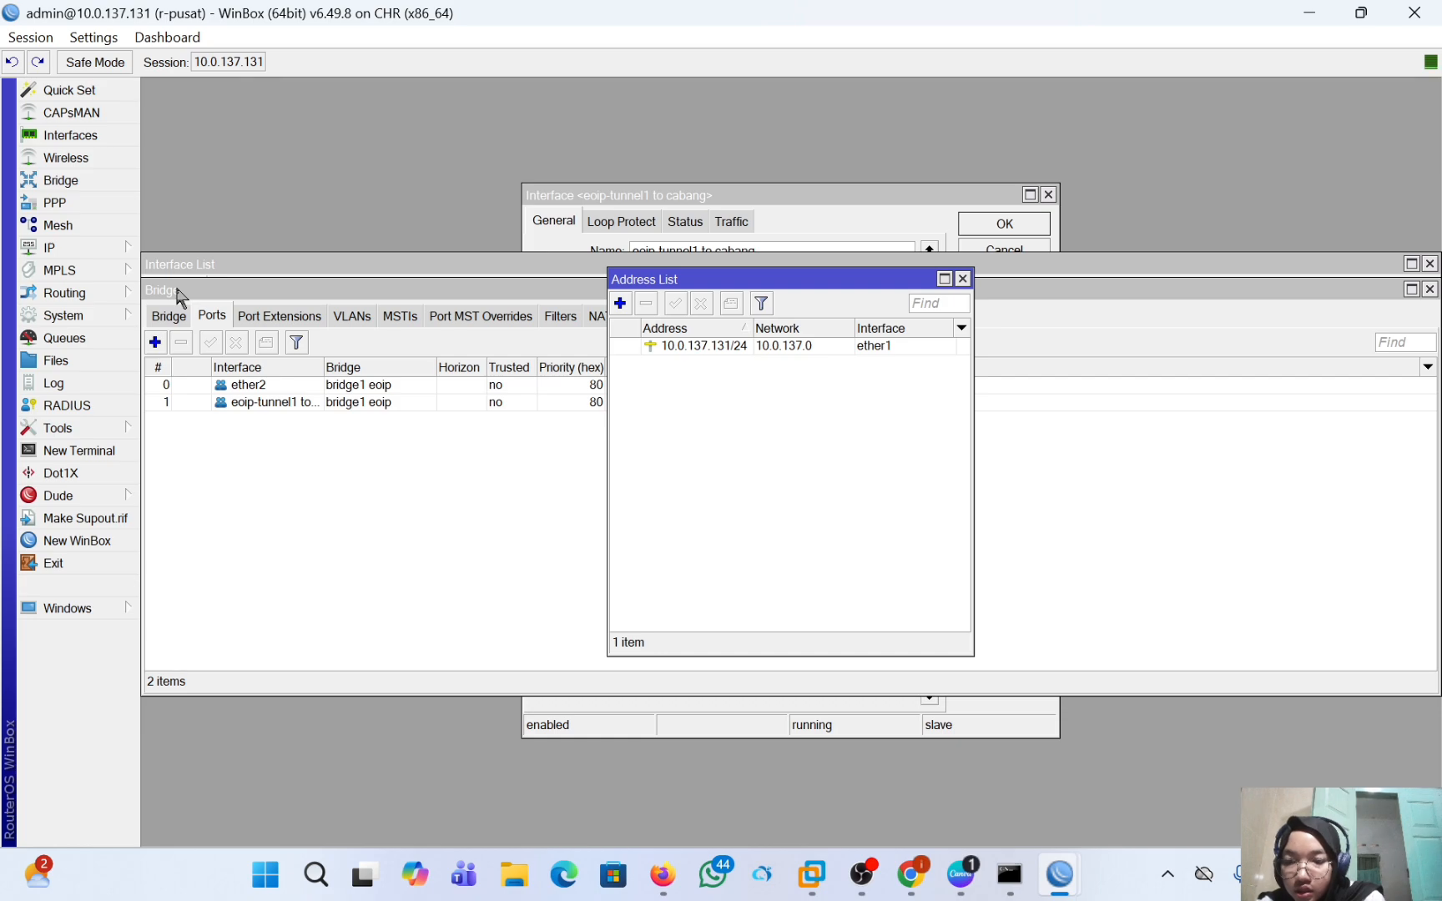
click(621, 303)
key(BackSpace)
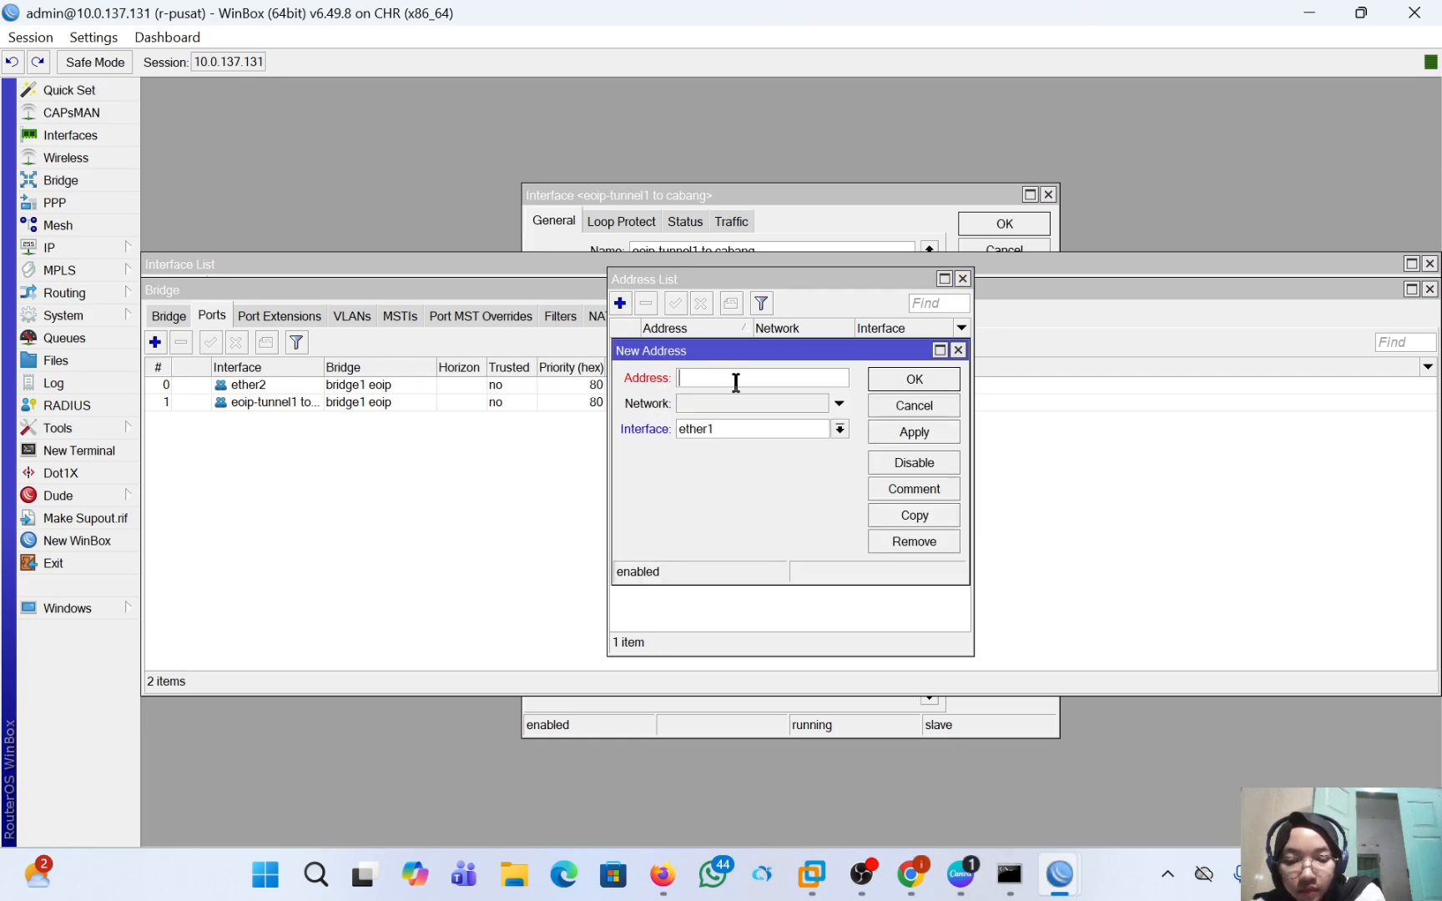
text(192.168.3)
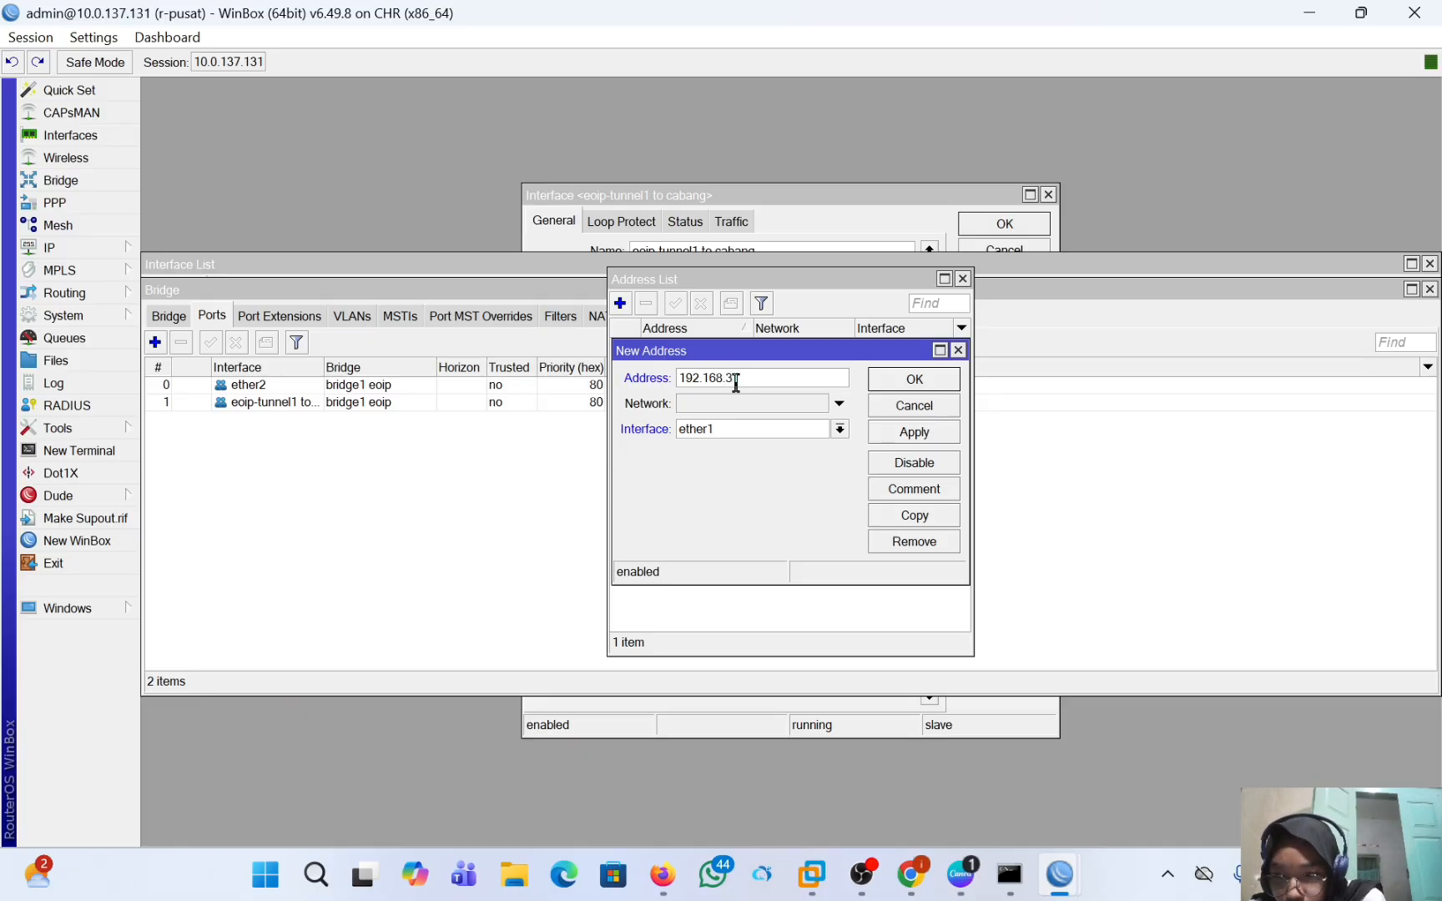
key(BackSpace)
key(BackSpace)
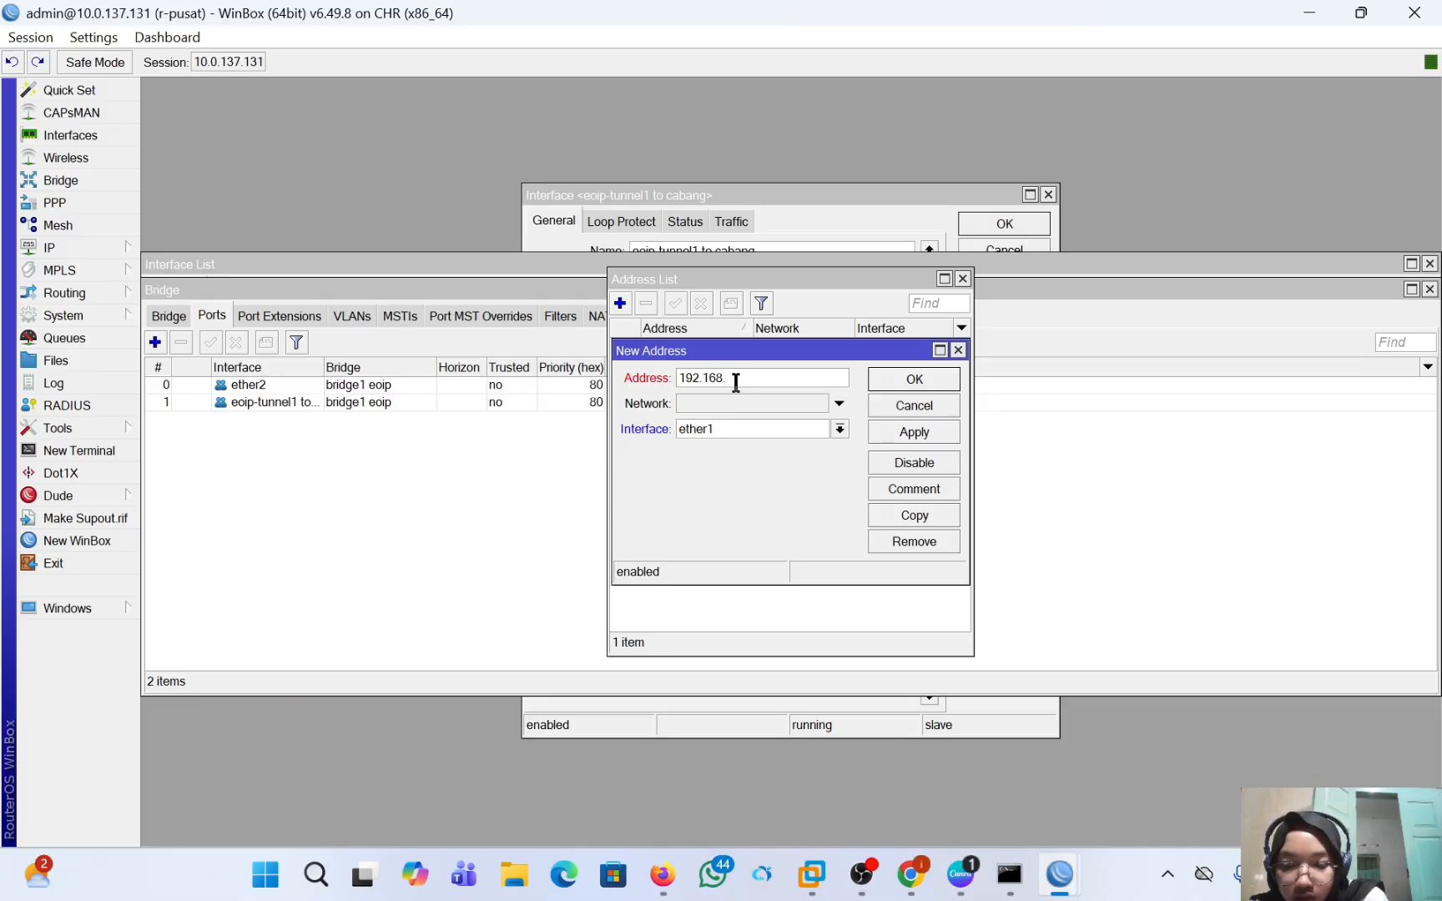
text(1.1/24)
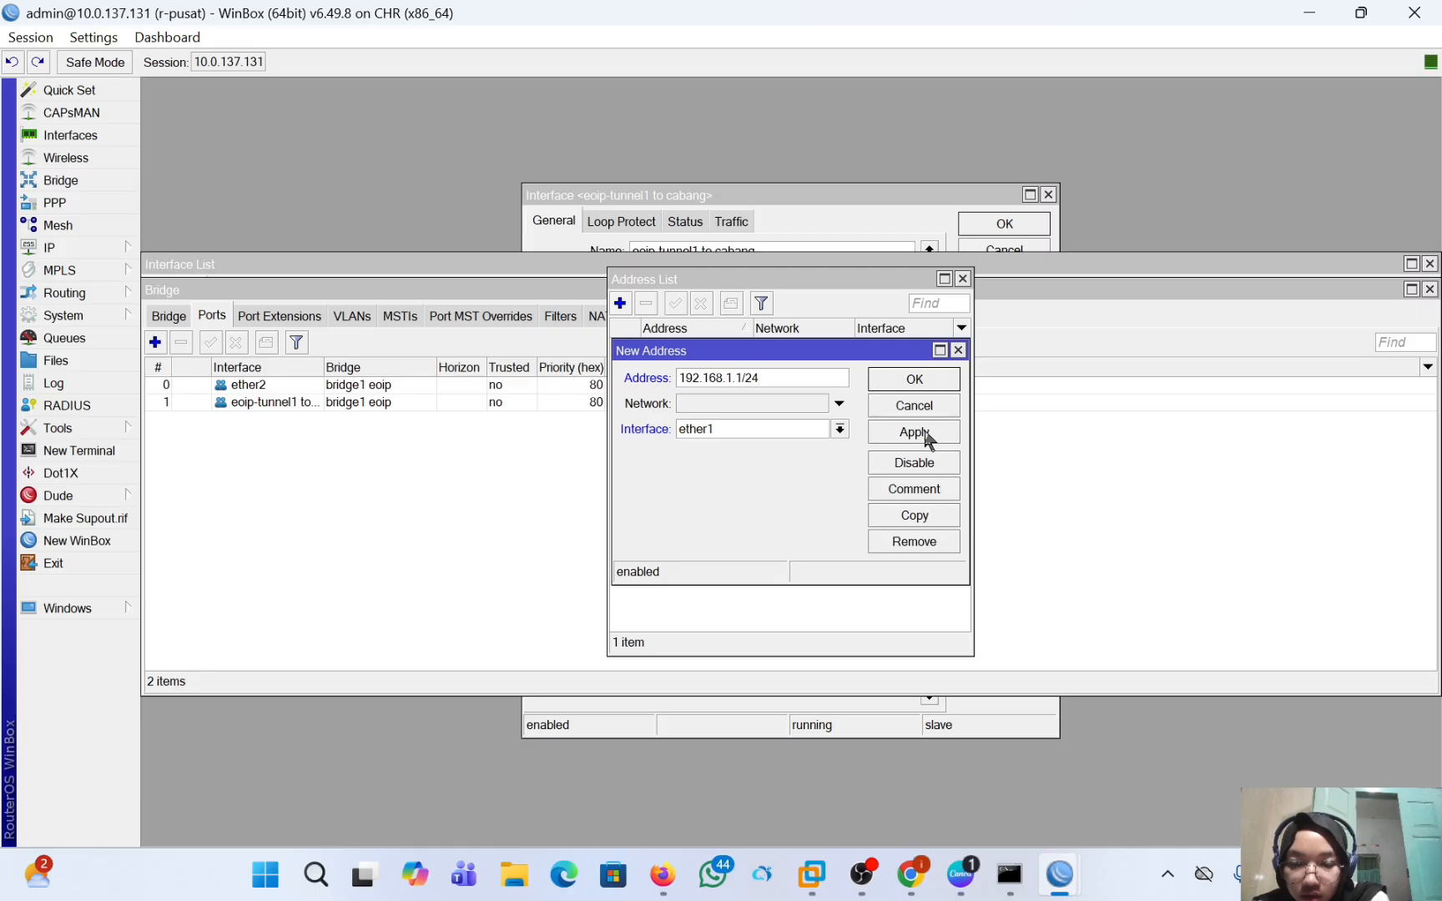
Assign the new r-pusat address to the bridge1 eoip interface and save the entry.
click(818, 429)
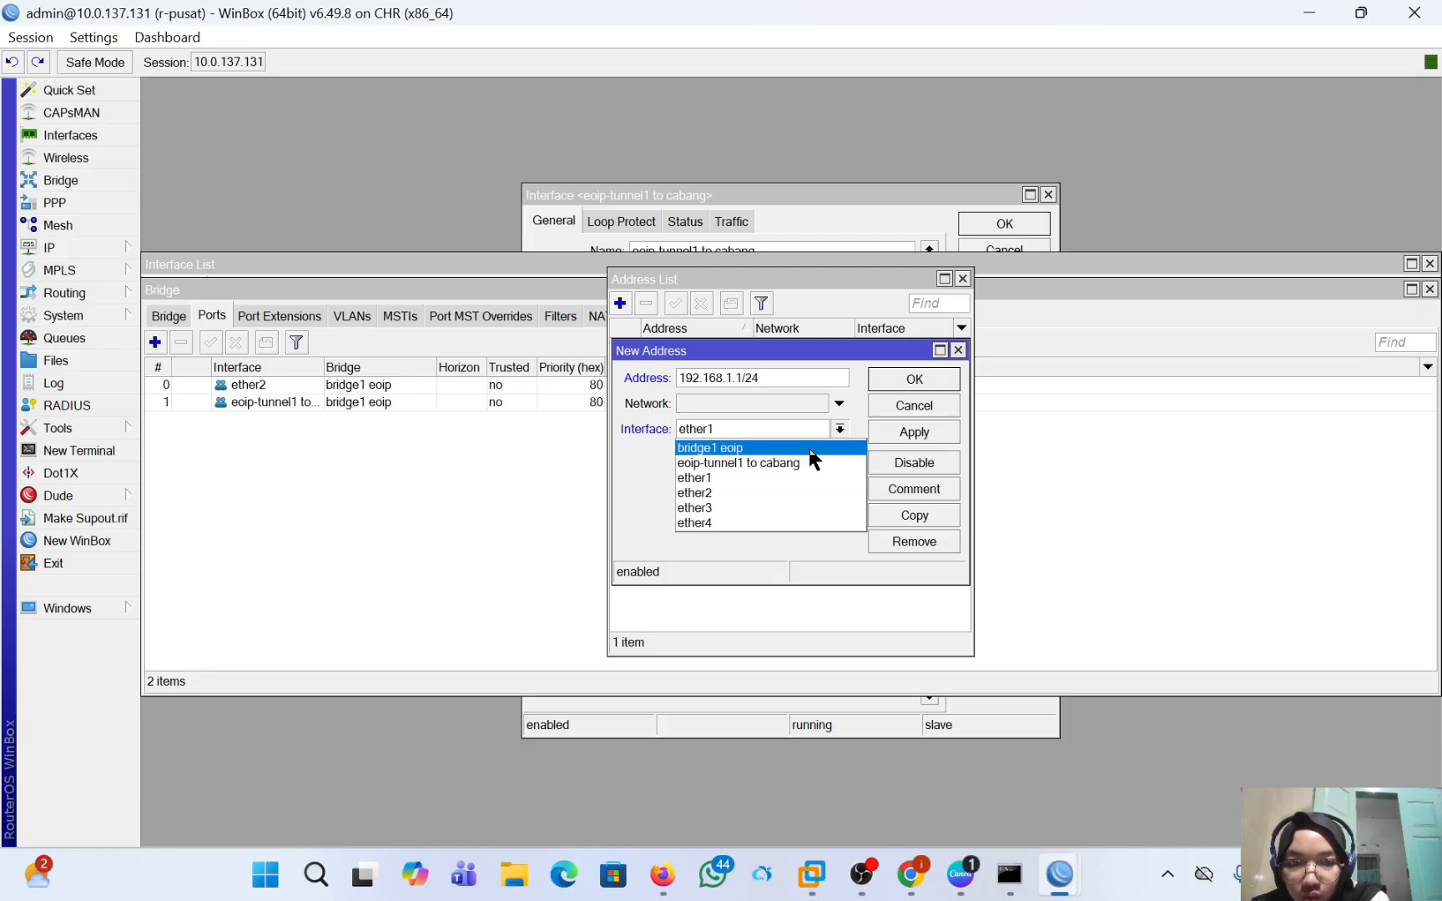
click(808, 448)
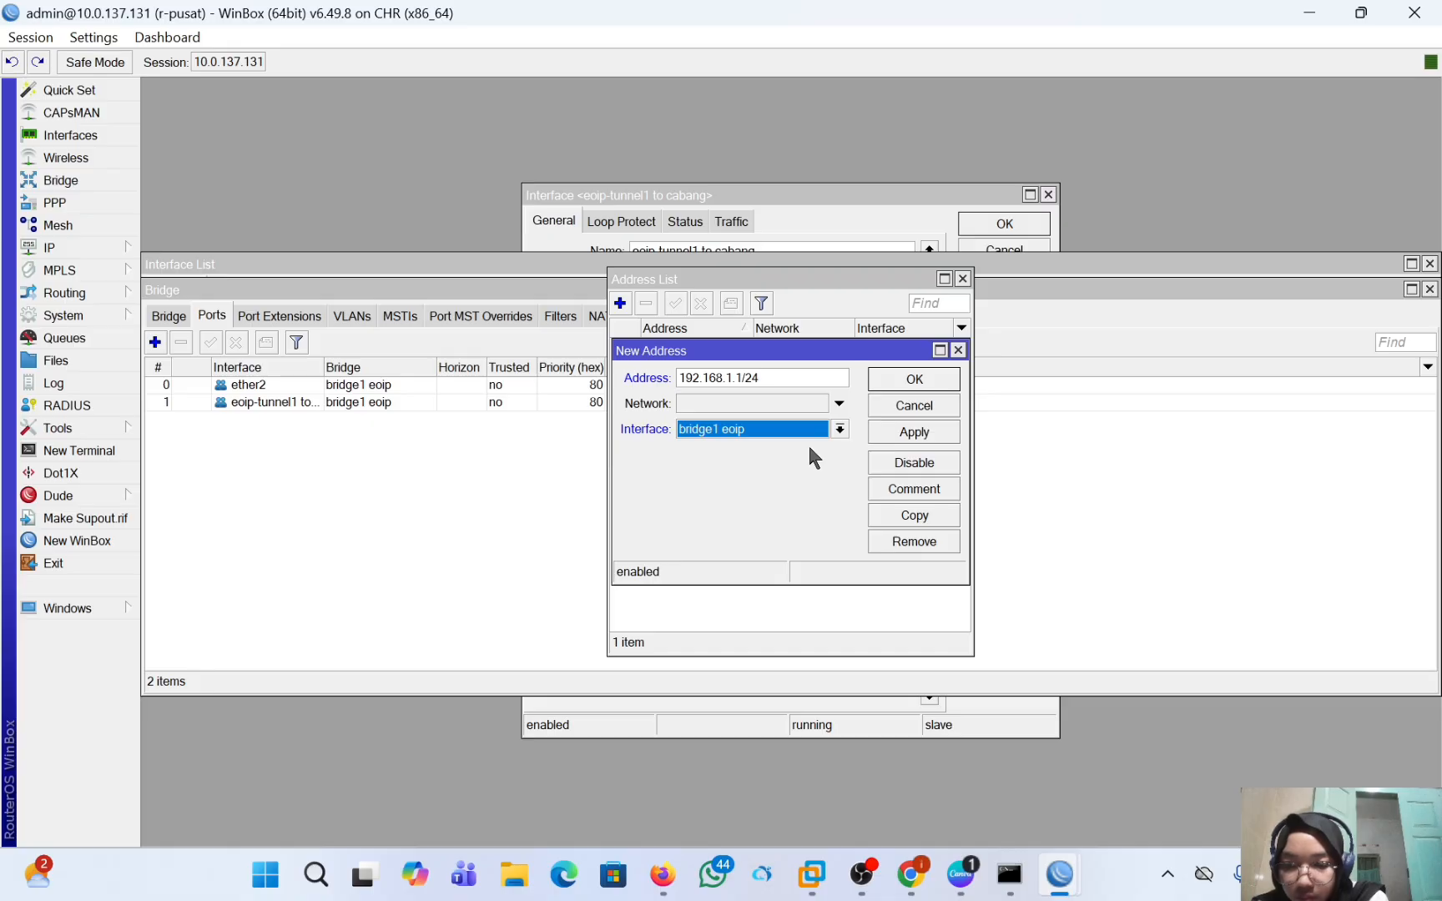
click(914, 434)
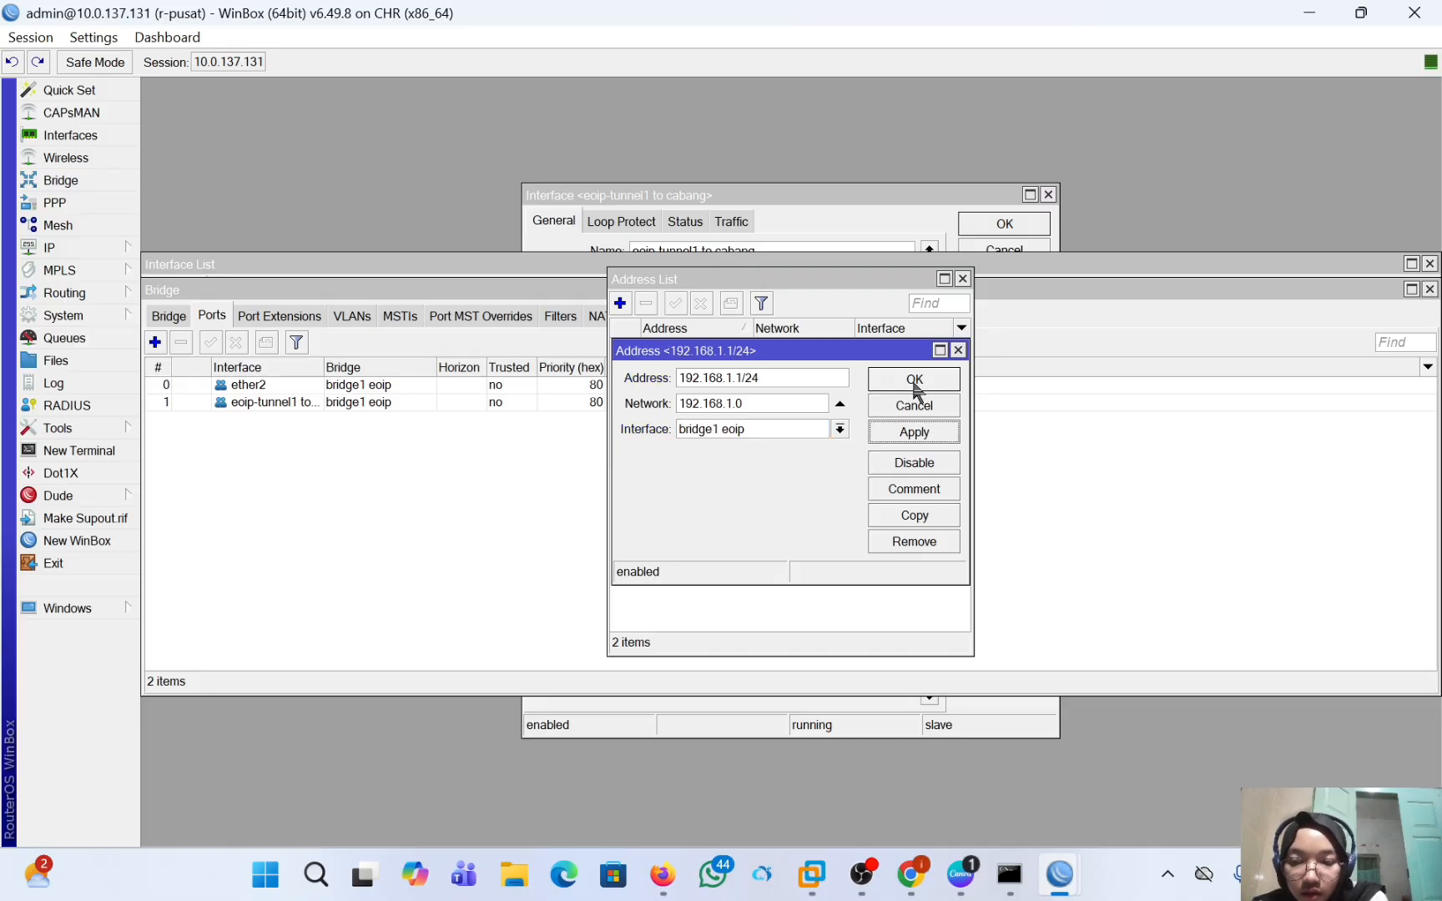
click(913, 383)
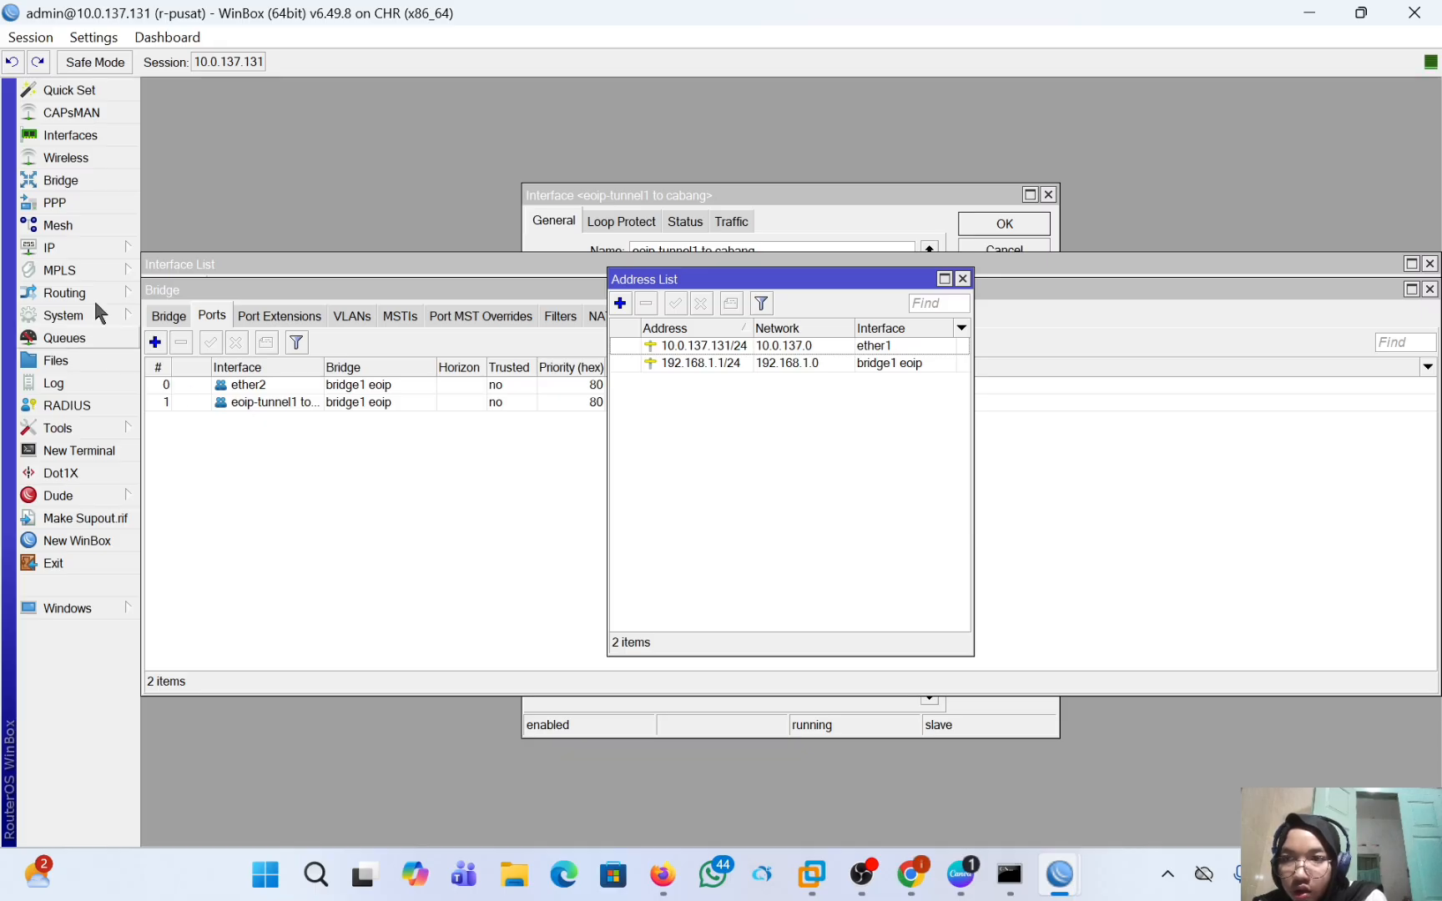
Add a firewall NAT rule on r-pusat with chain srcnat, out interface ether1 and action masquerade.
click(65, 244)
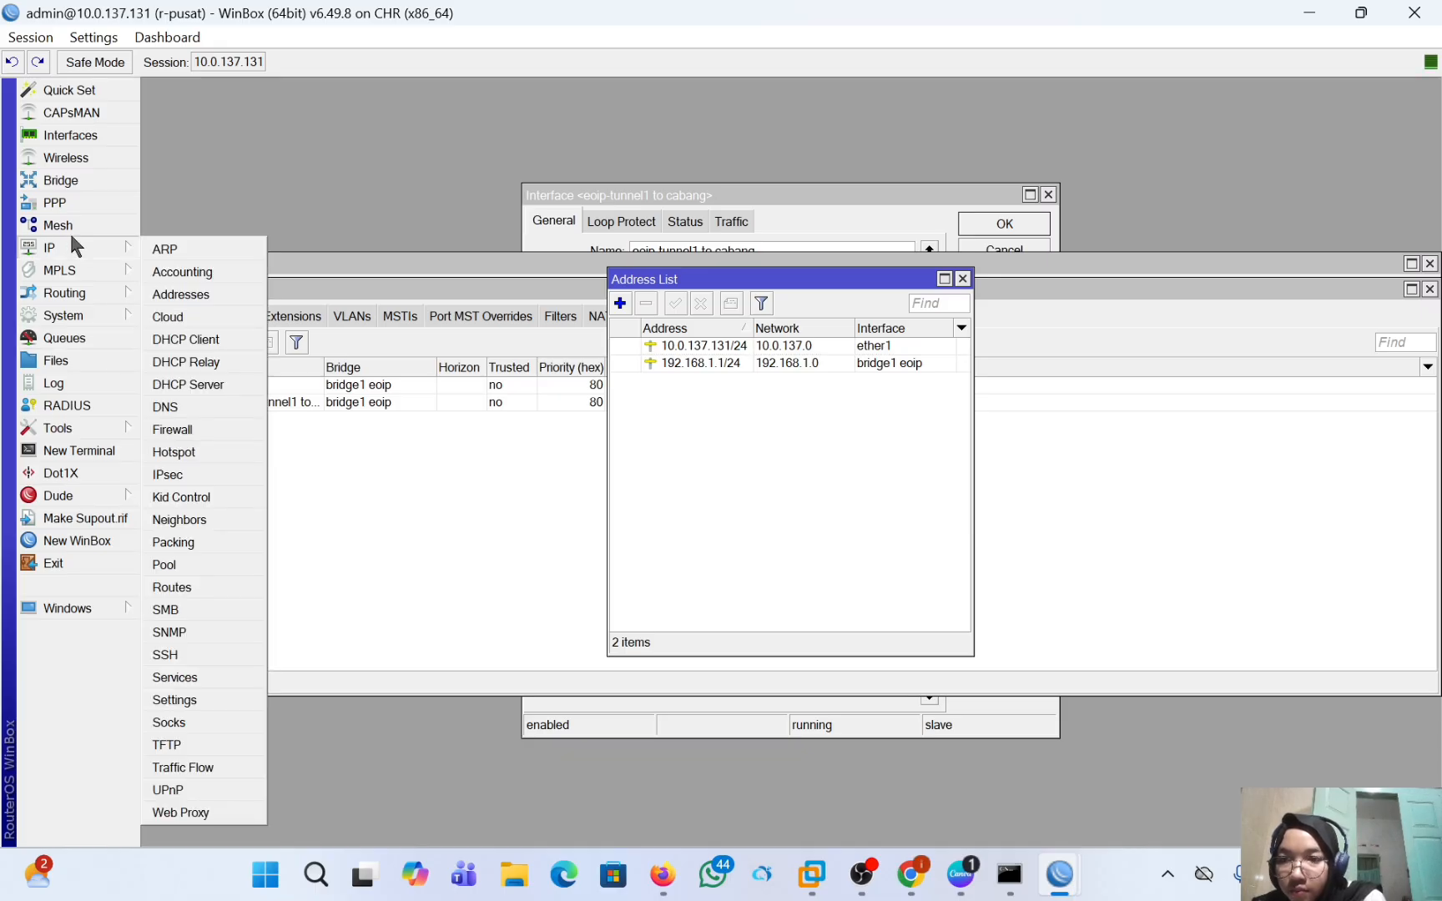
click(227, 425)
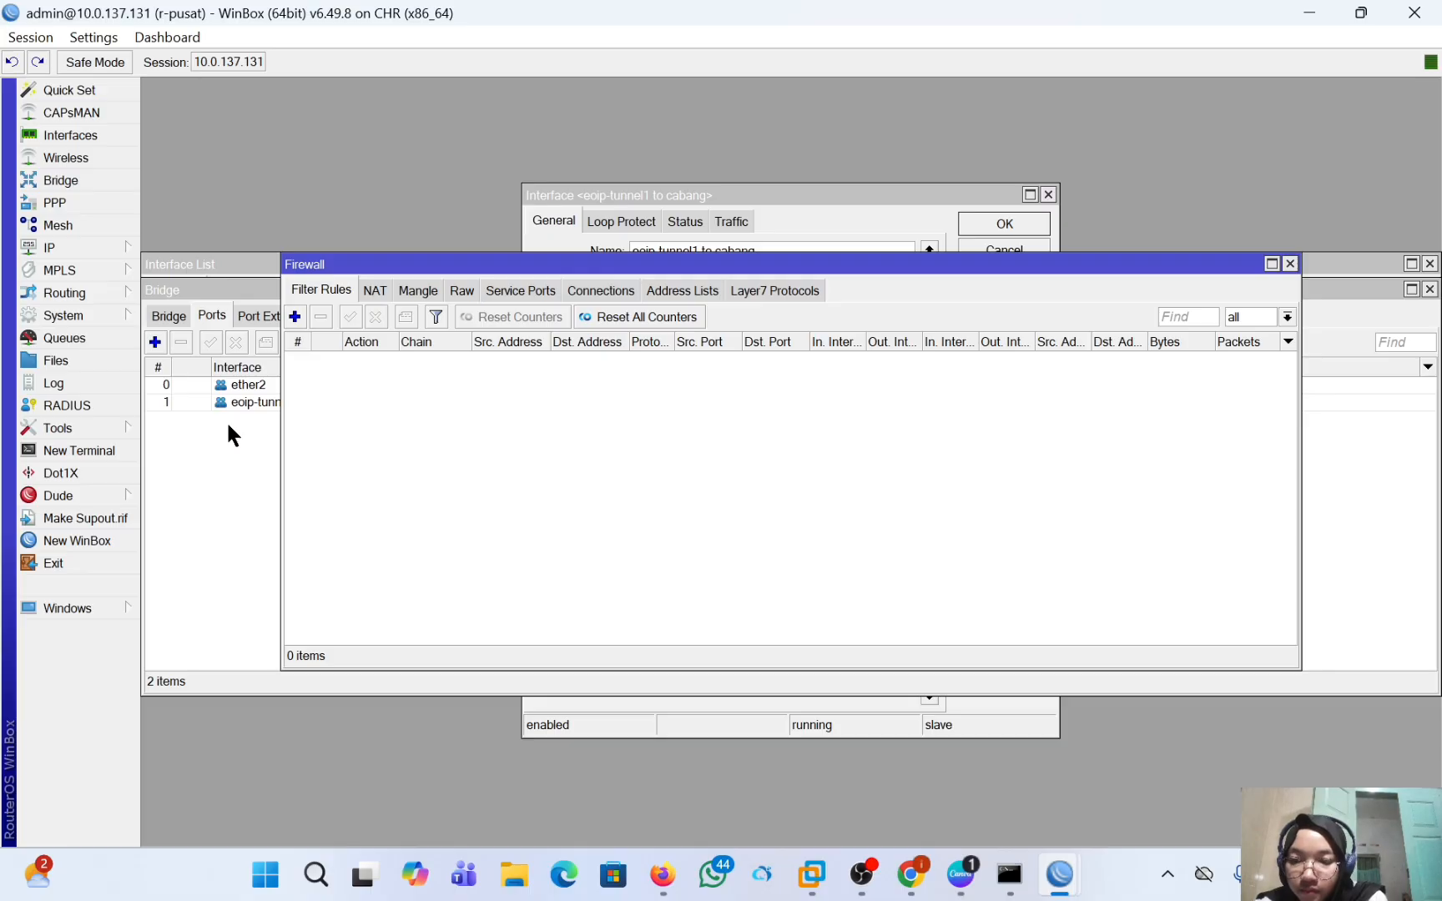
click(375, 290)
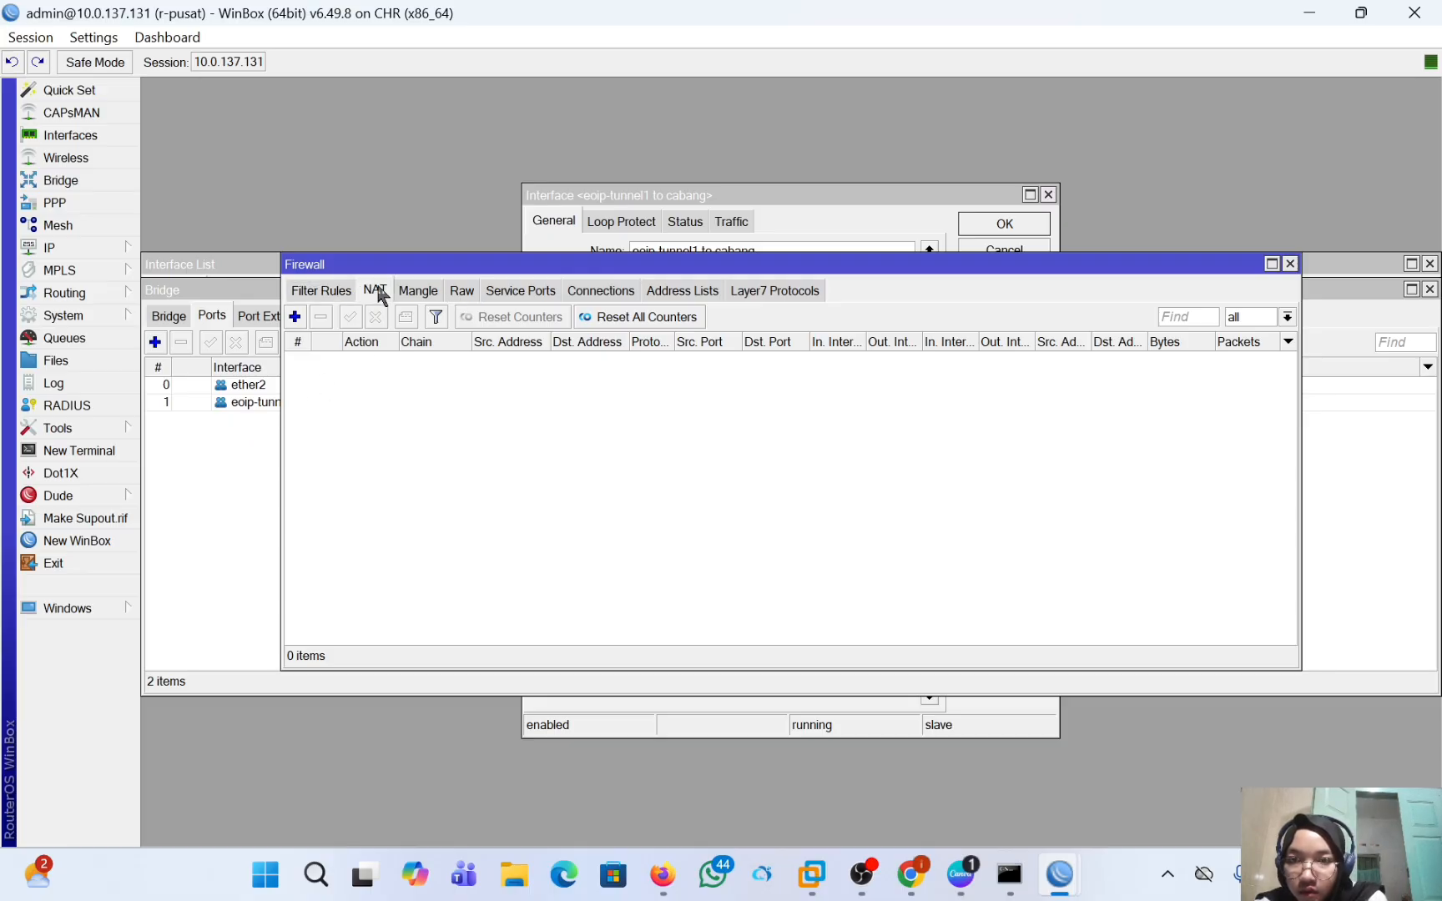
click(294, 318)
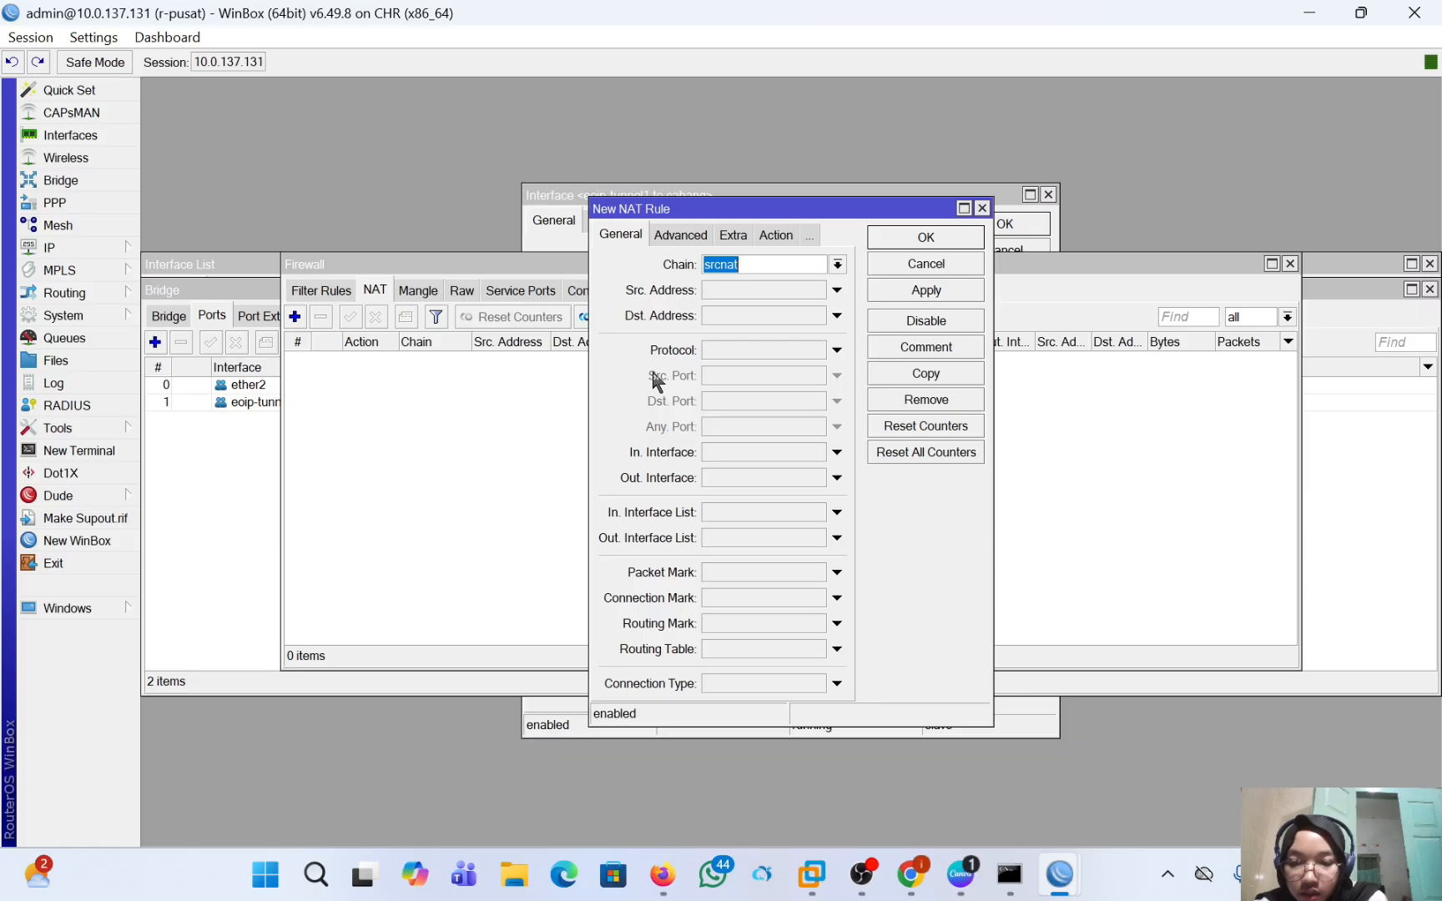
click(836, 479)
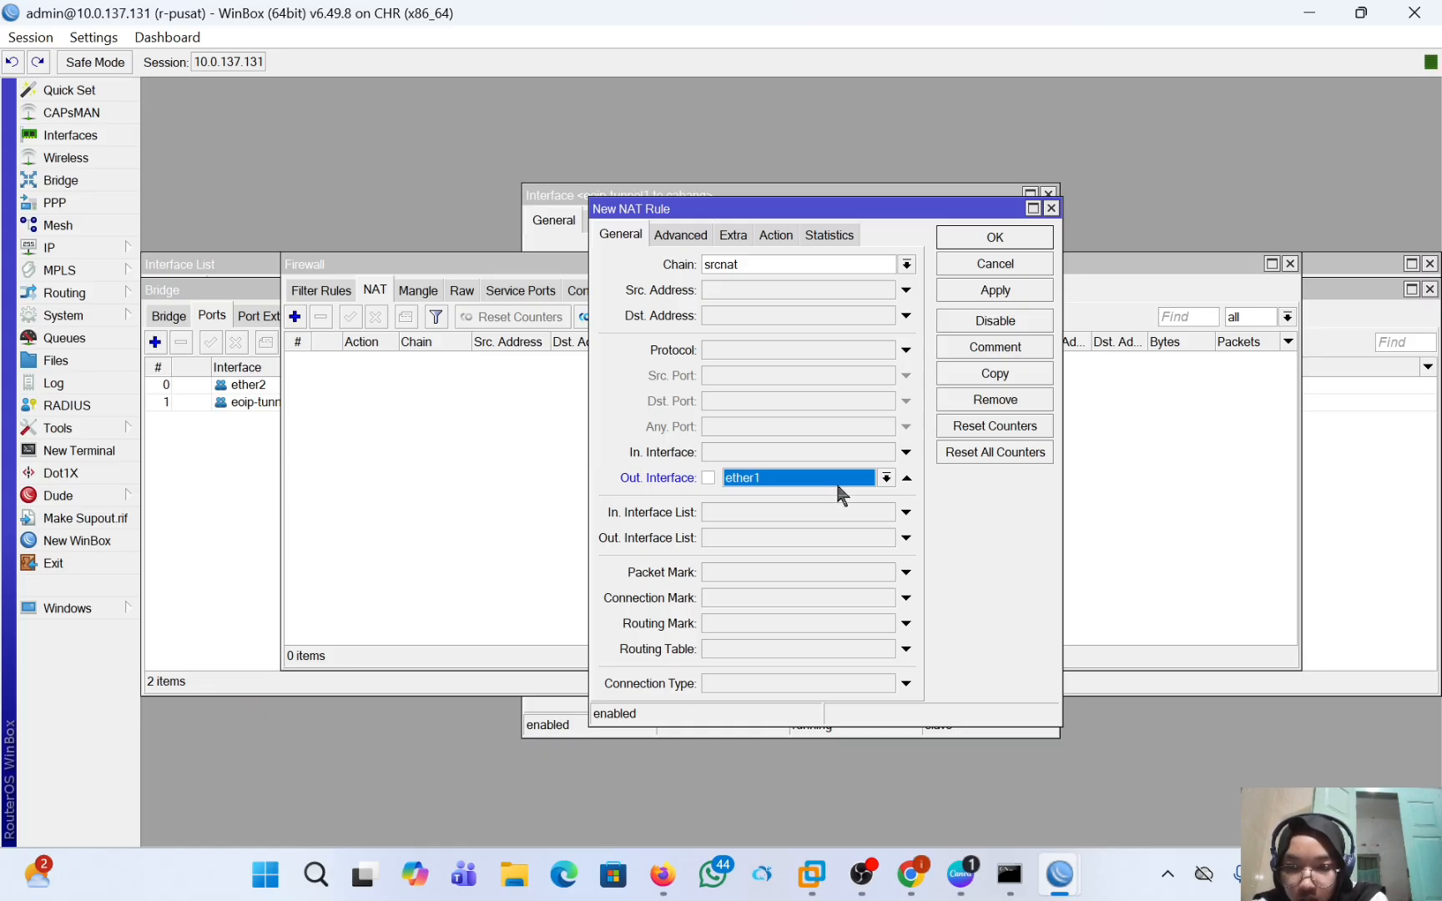
click(776, 234)
click(786, 277)
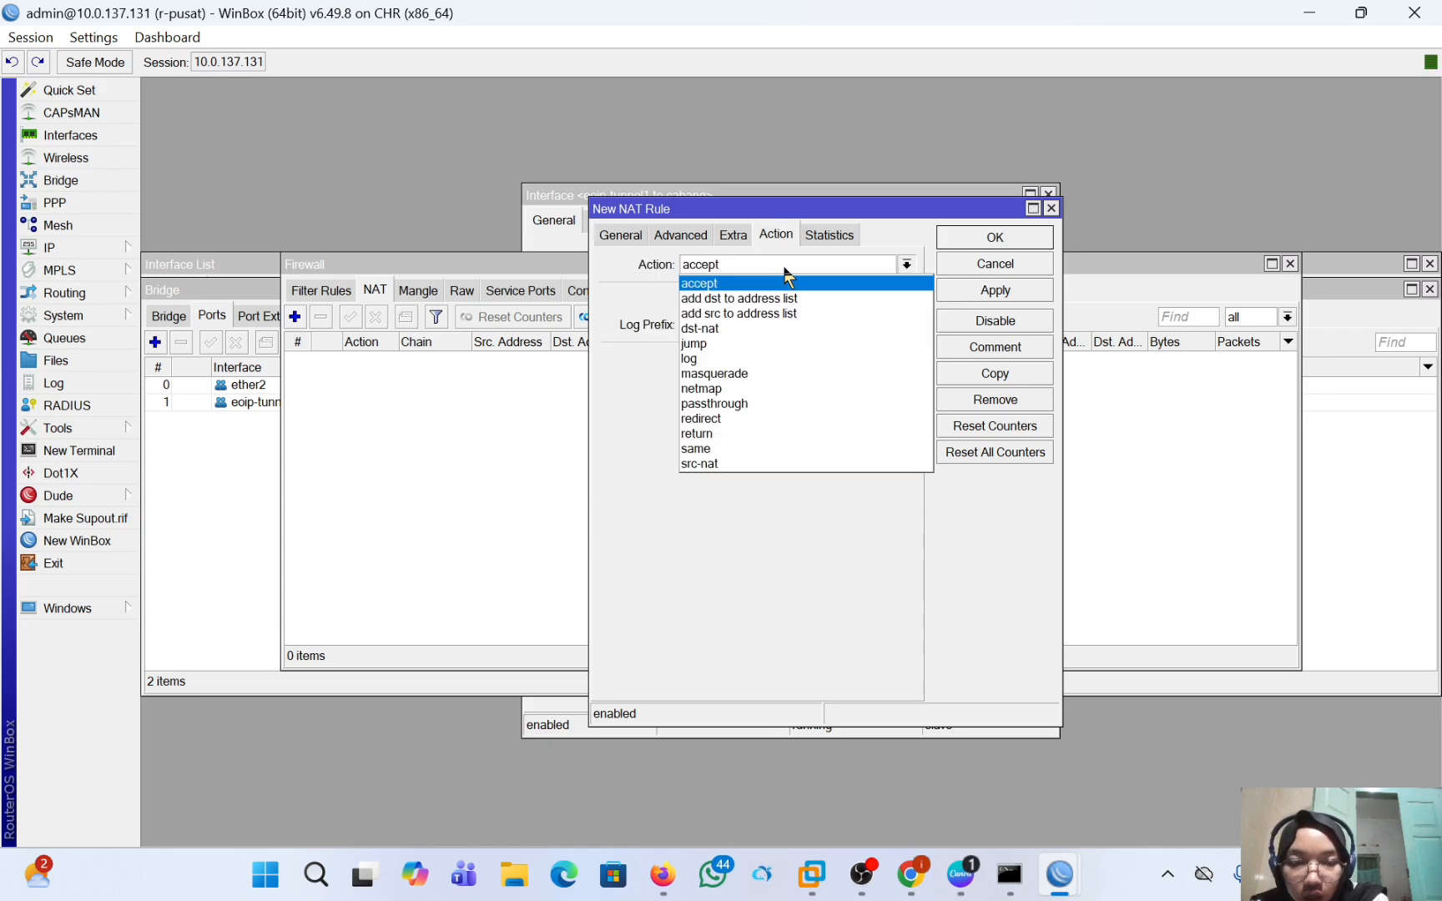
click(783, 373)
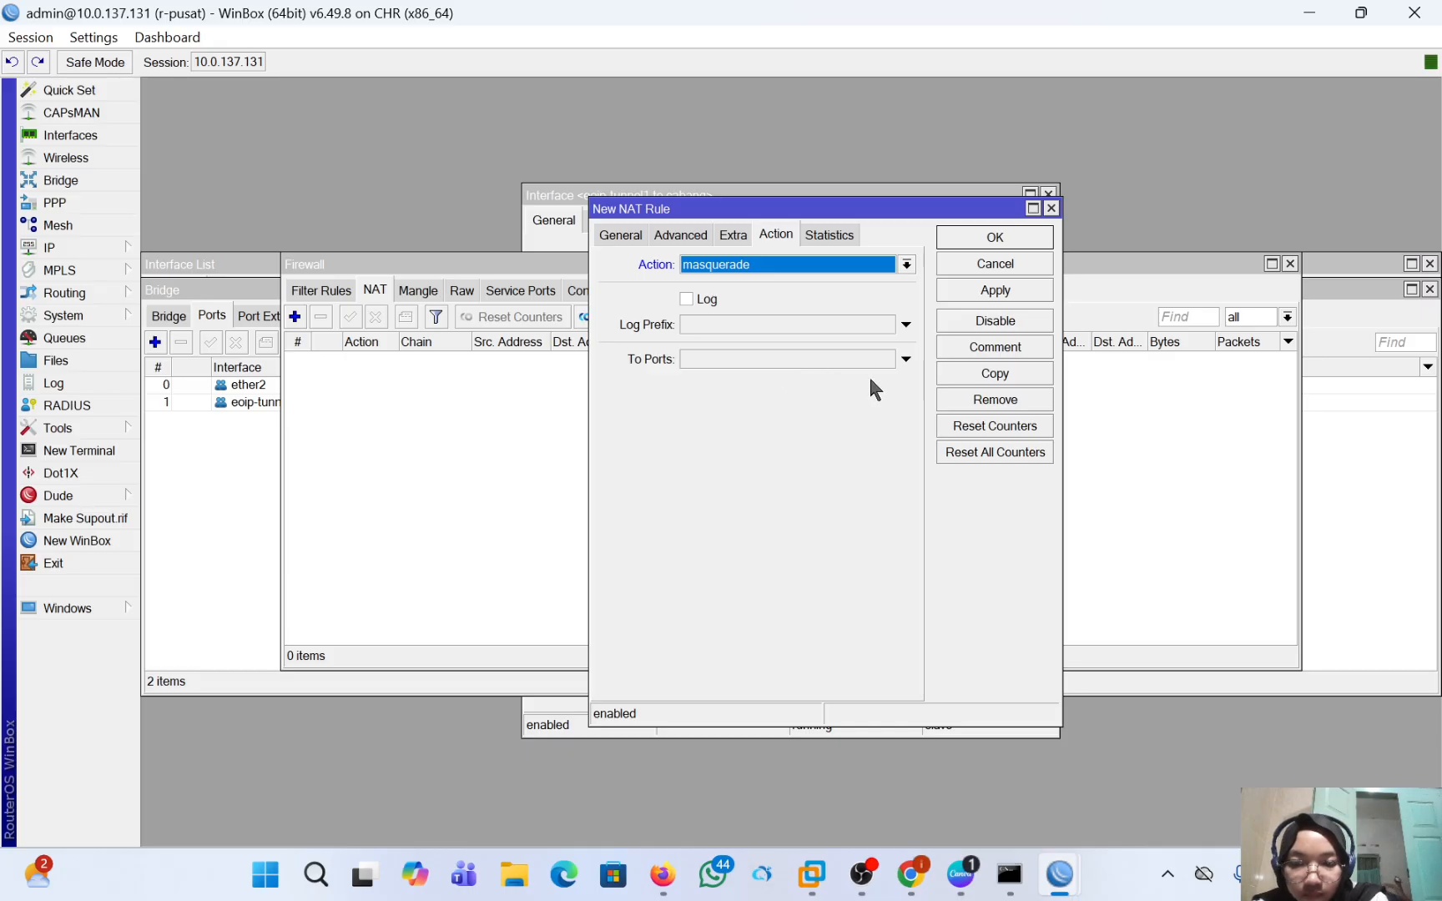
click(973, 289)
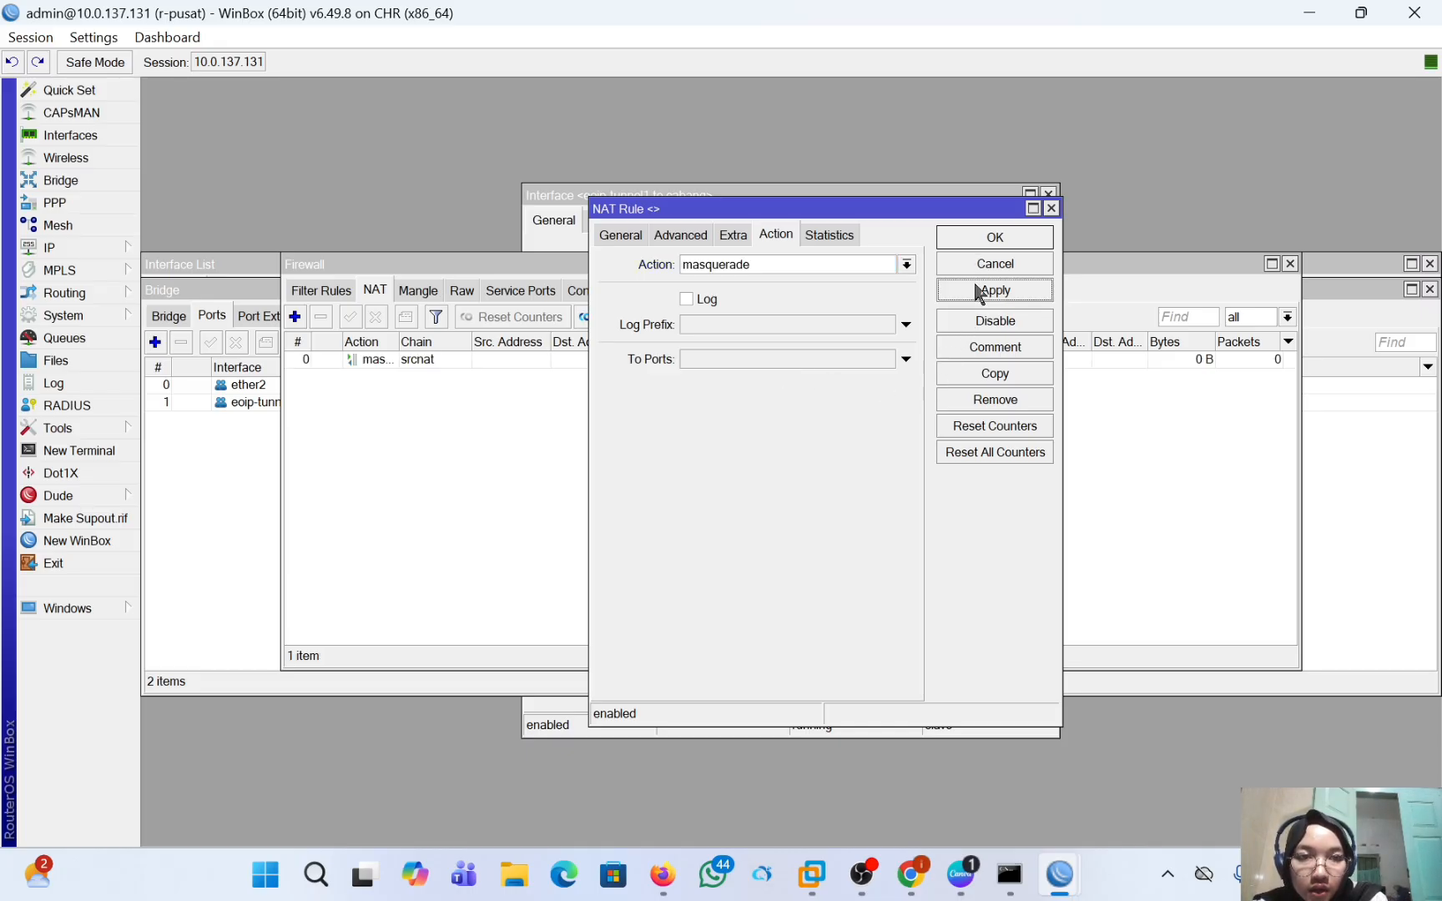
click(990, 239)
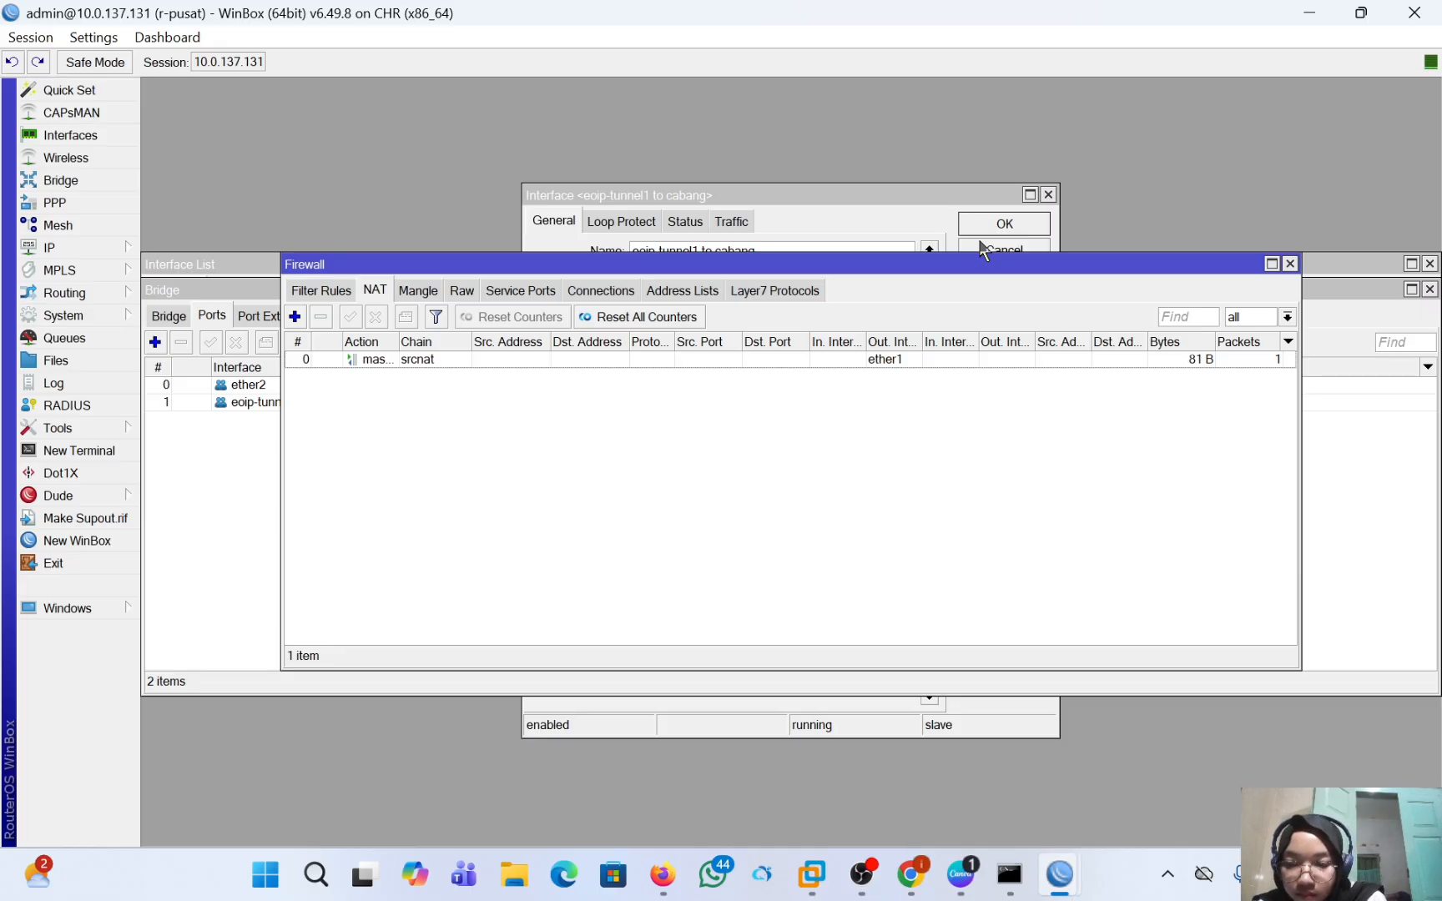
Switch to the WinBox session of r-cabang and start a new IP address entry with the address 192.168.1.2/24.
mouse_move(1054, 888)
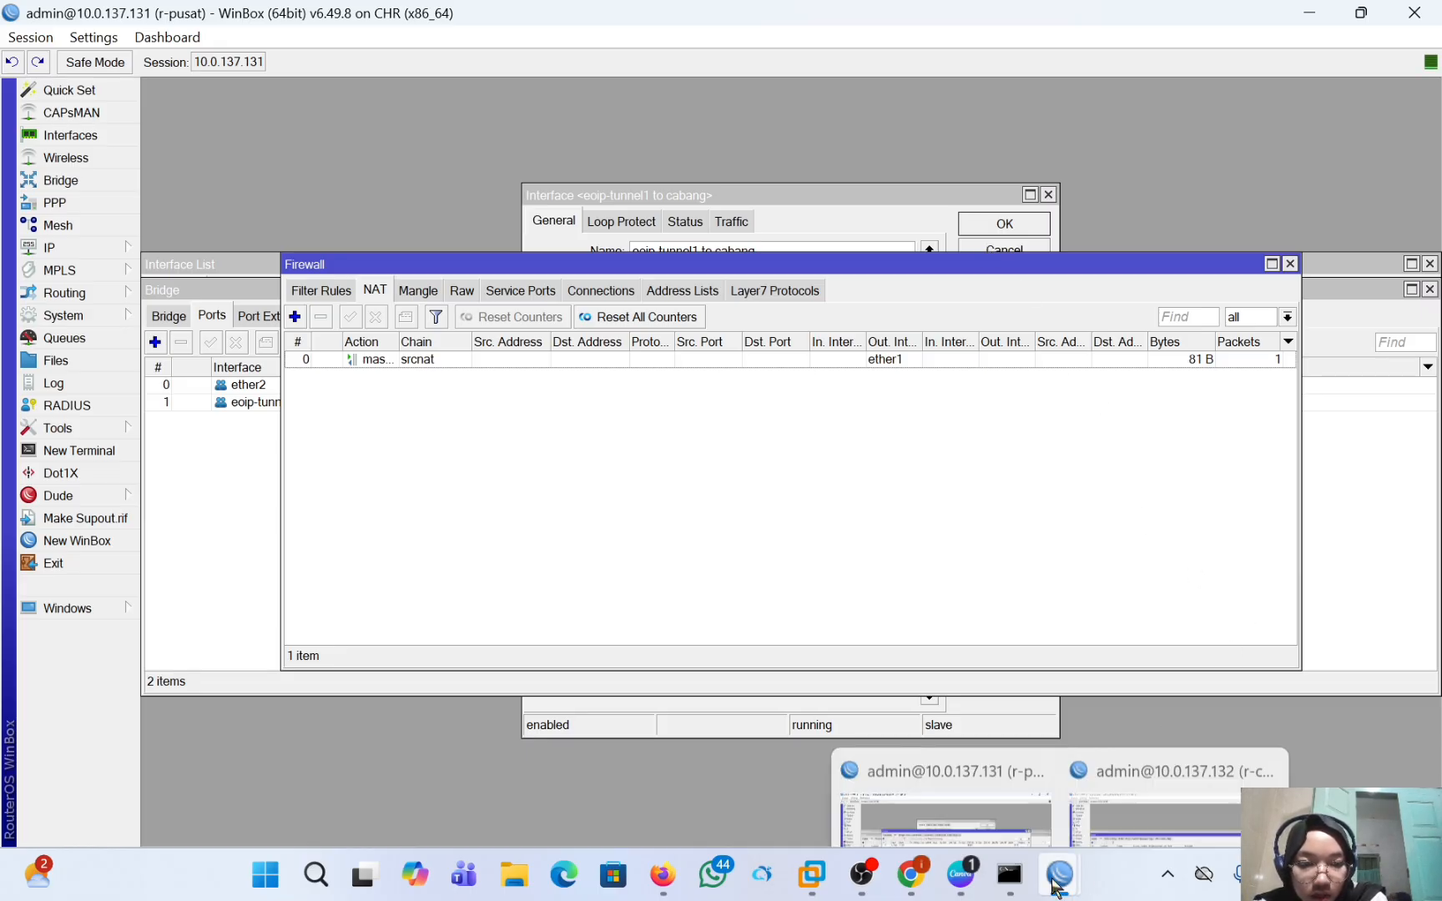
click(1145, 751)
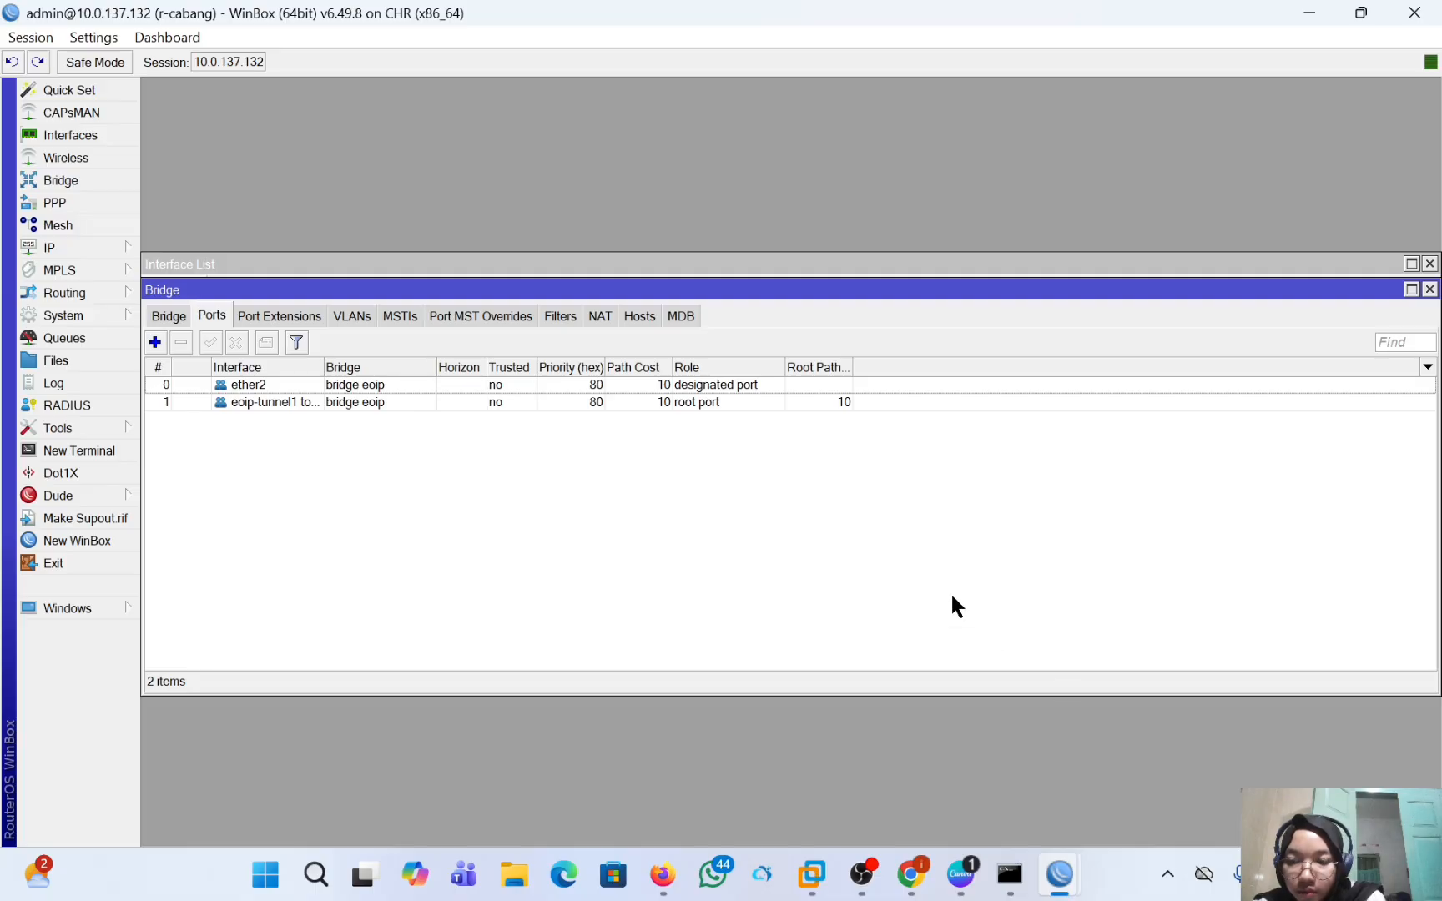
click(71, 245)
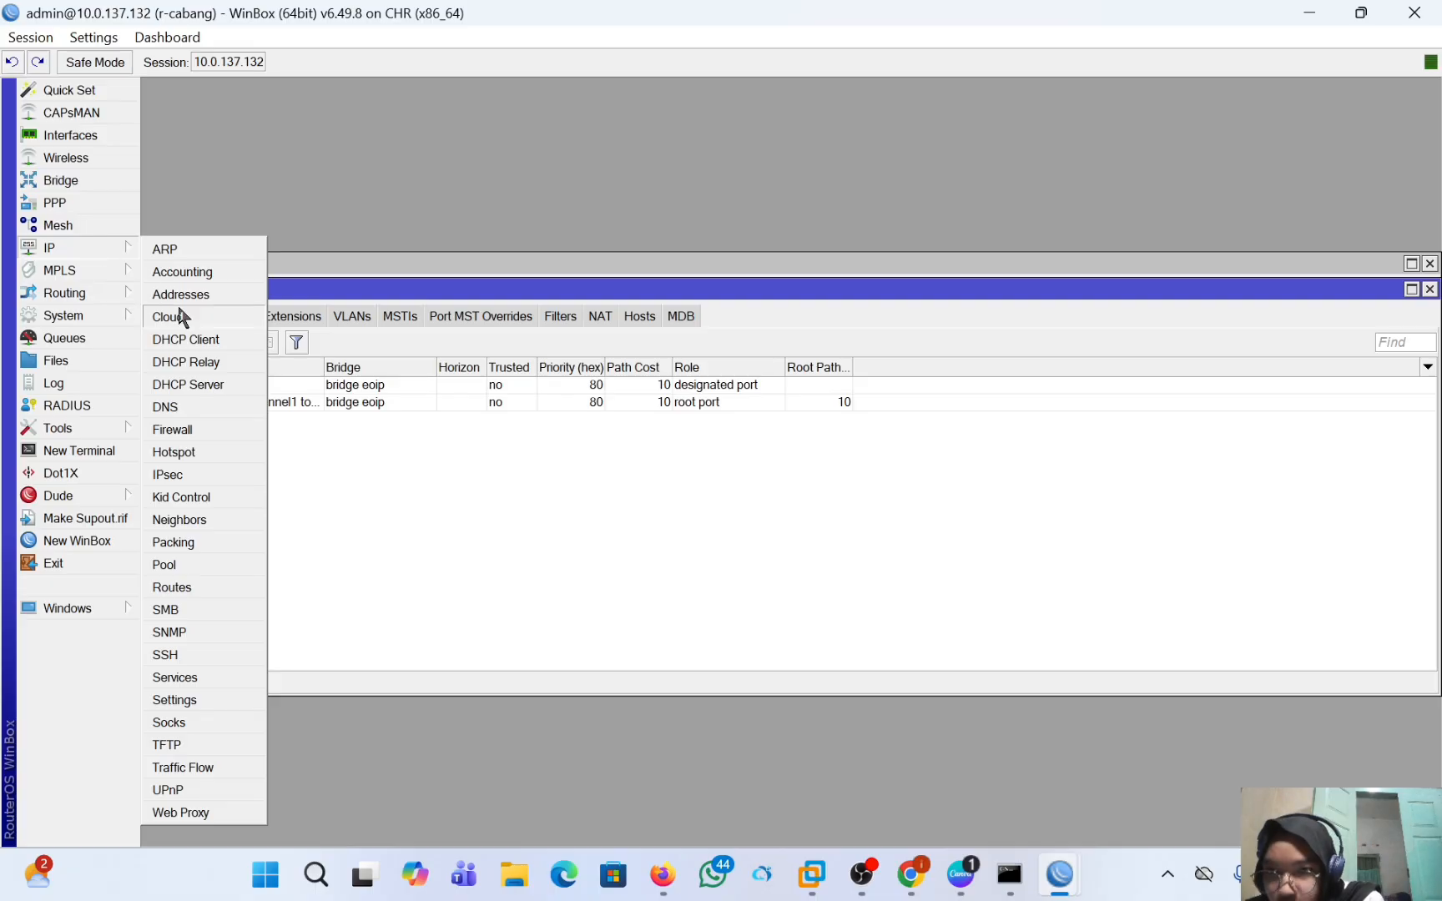
click(180, 294)
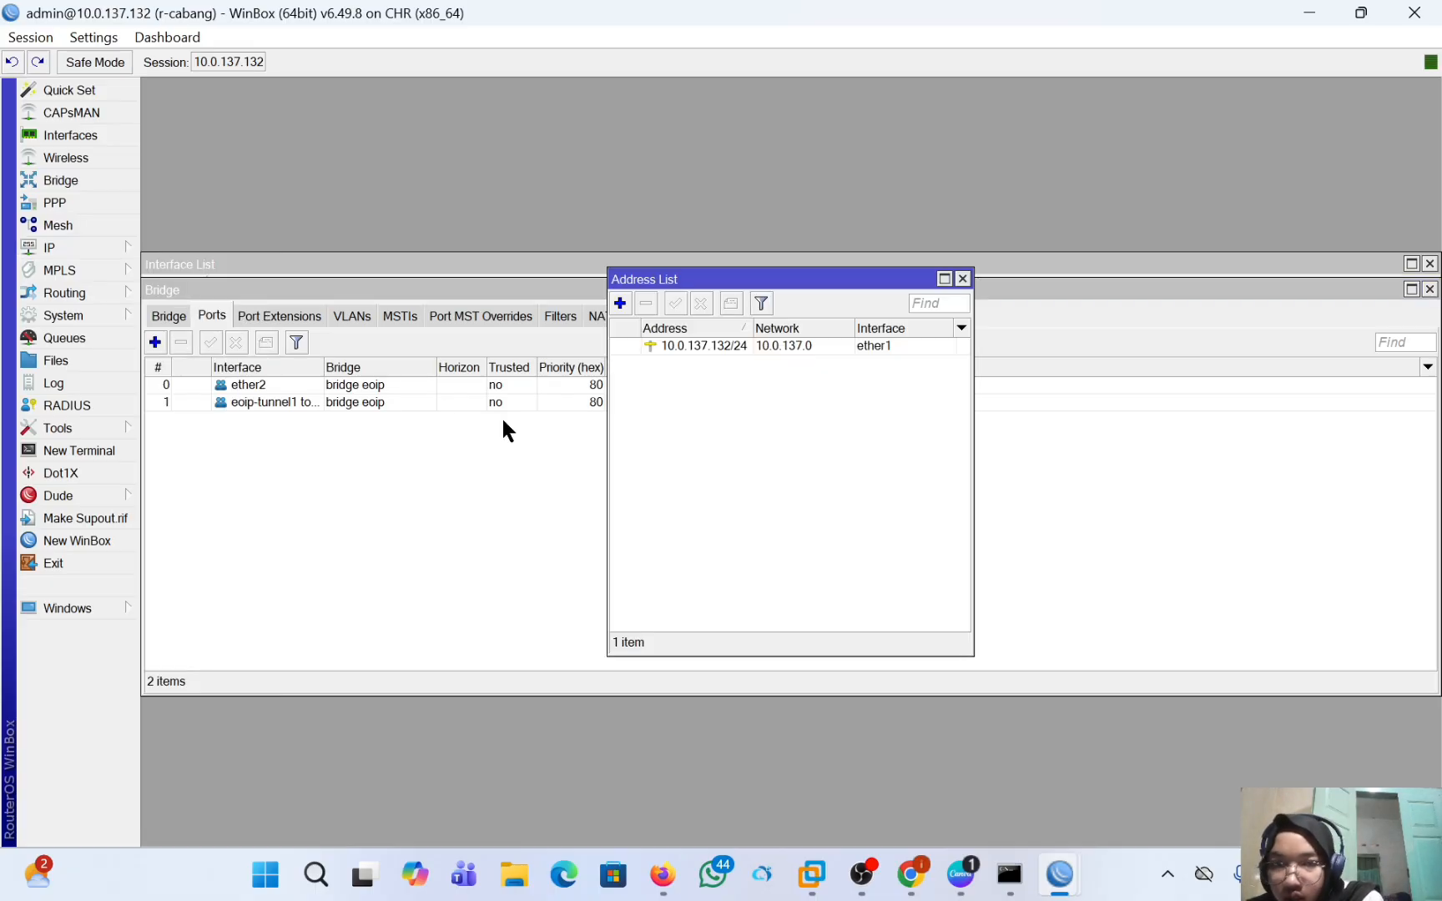
click(620, 303)
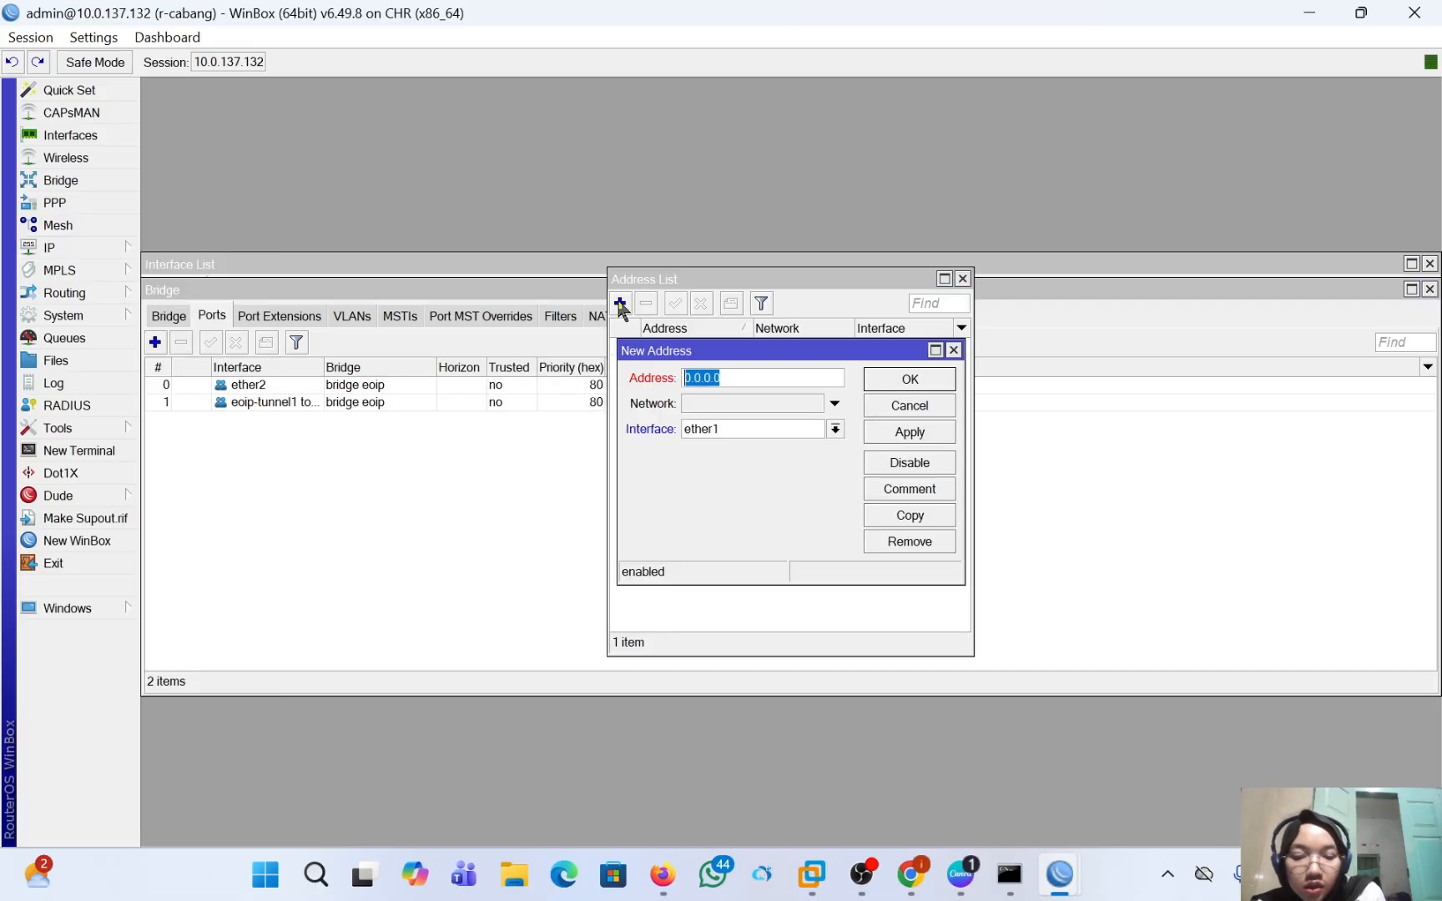
key(BackSpace)
text(192)
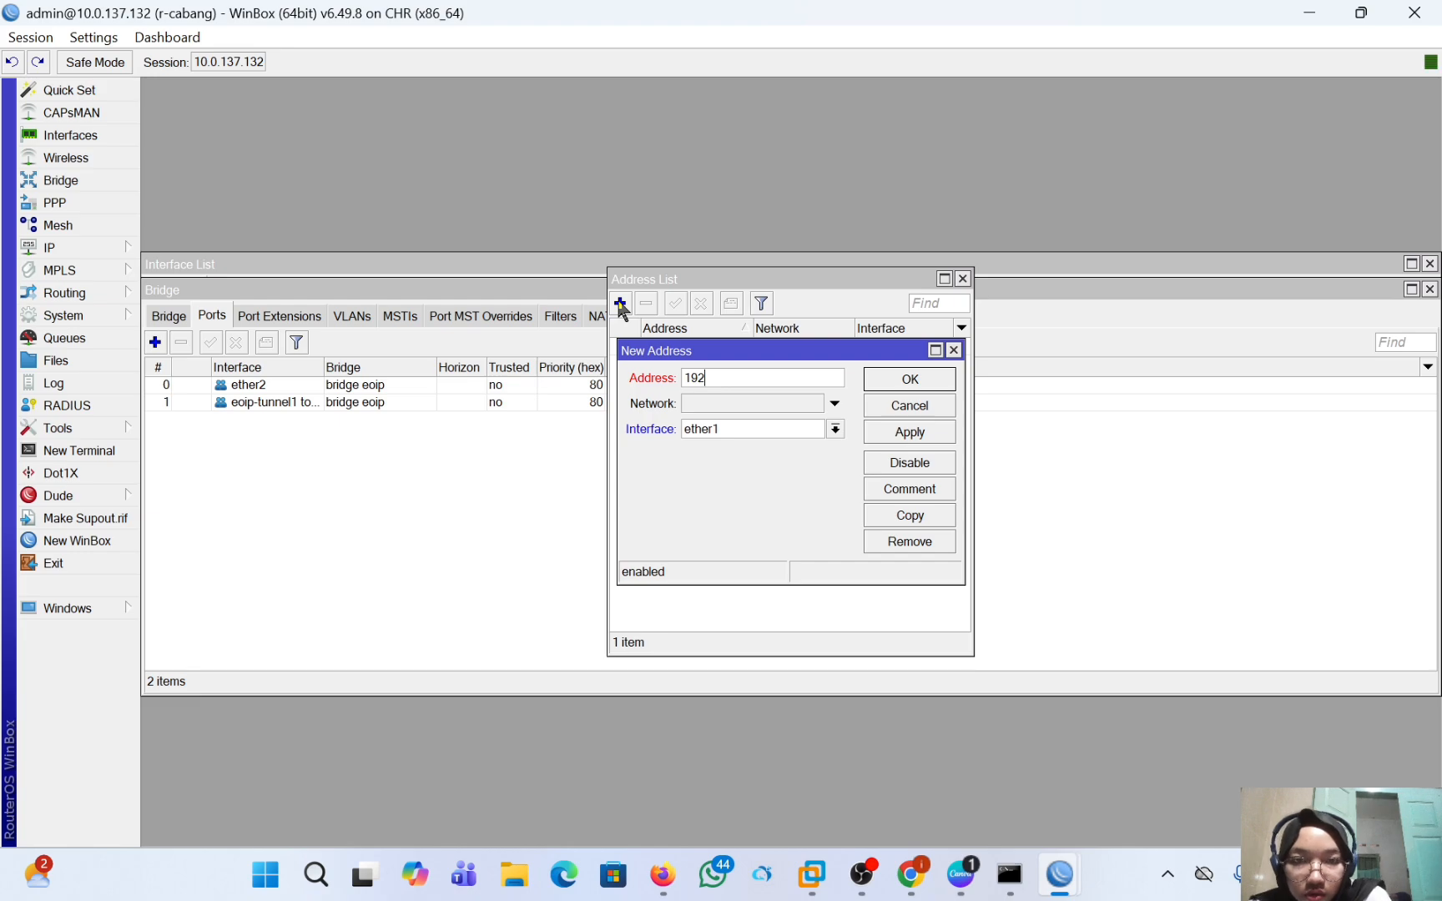
text(.168)
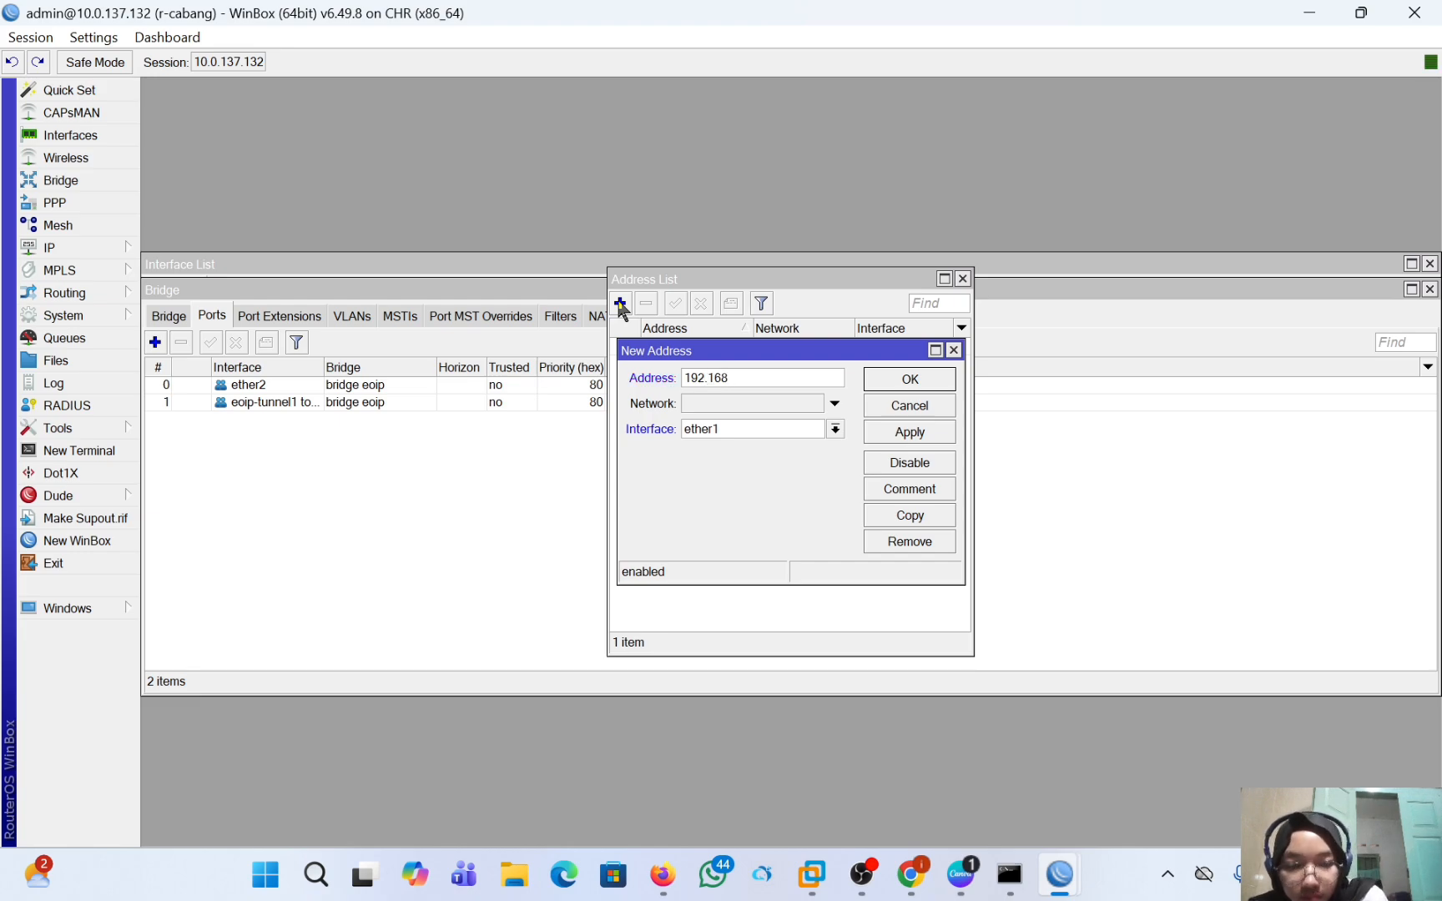
text(.1.)
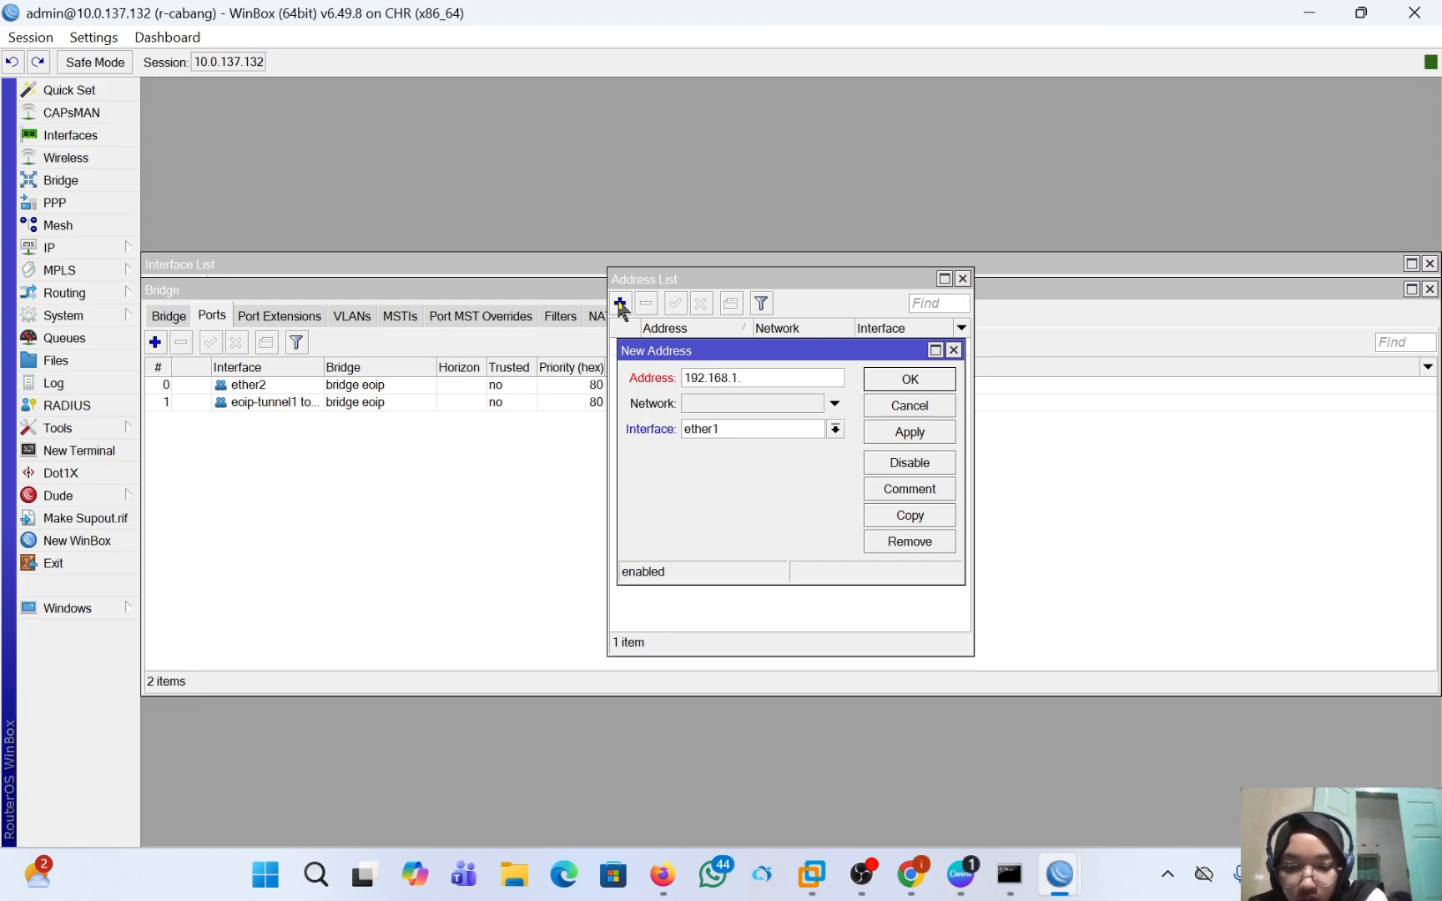
text(2/24)
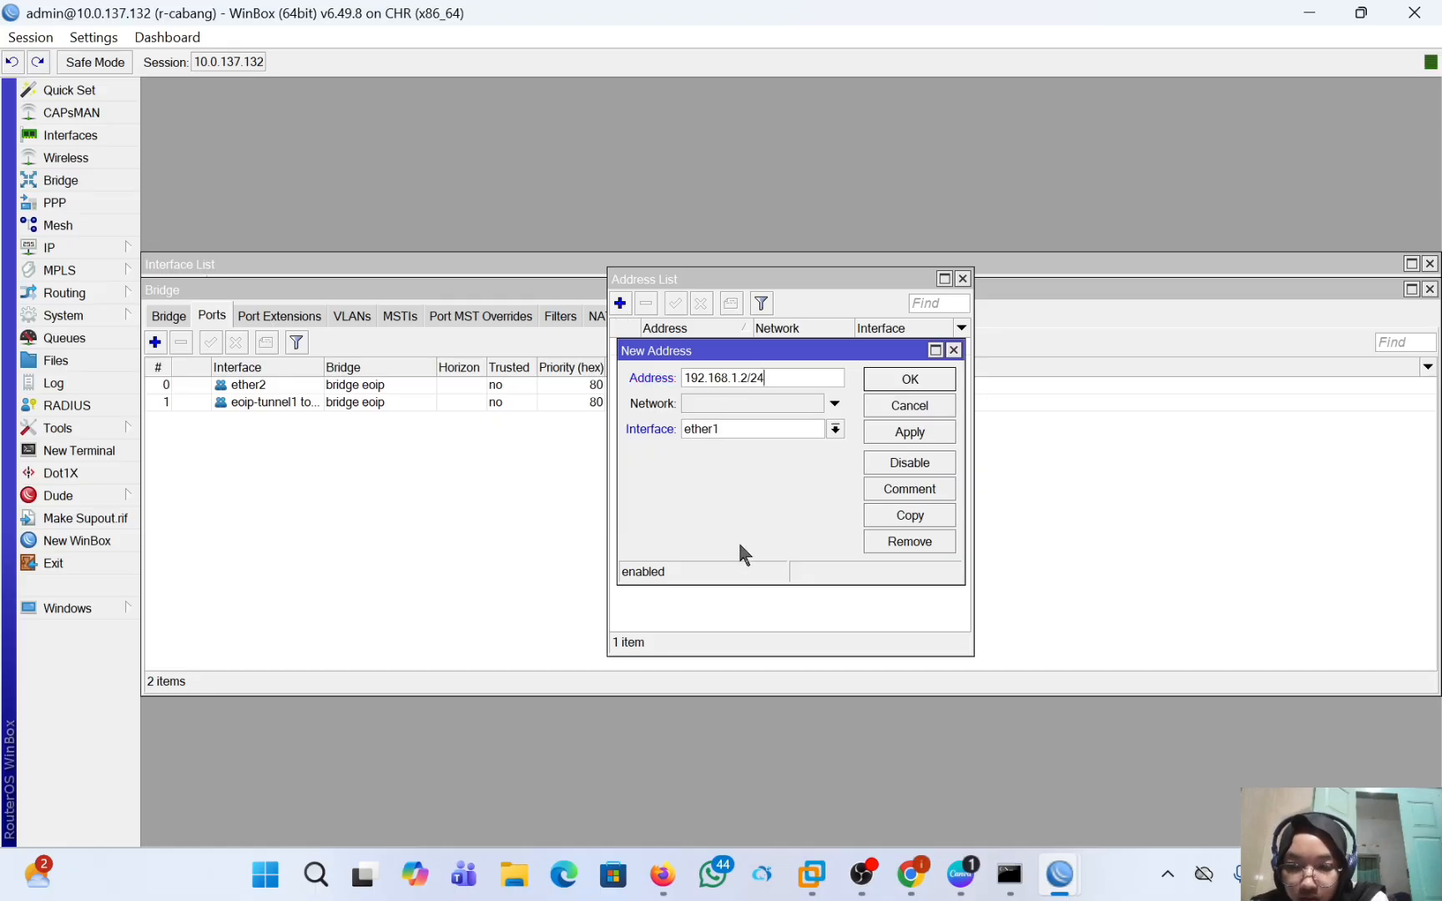
Assign the new r-cabang address to the bridge eoip interface and save the entry.
click(786, 427)
click(786, 448)
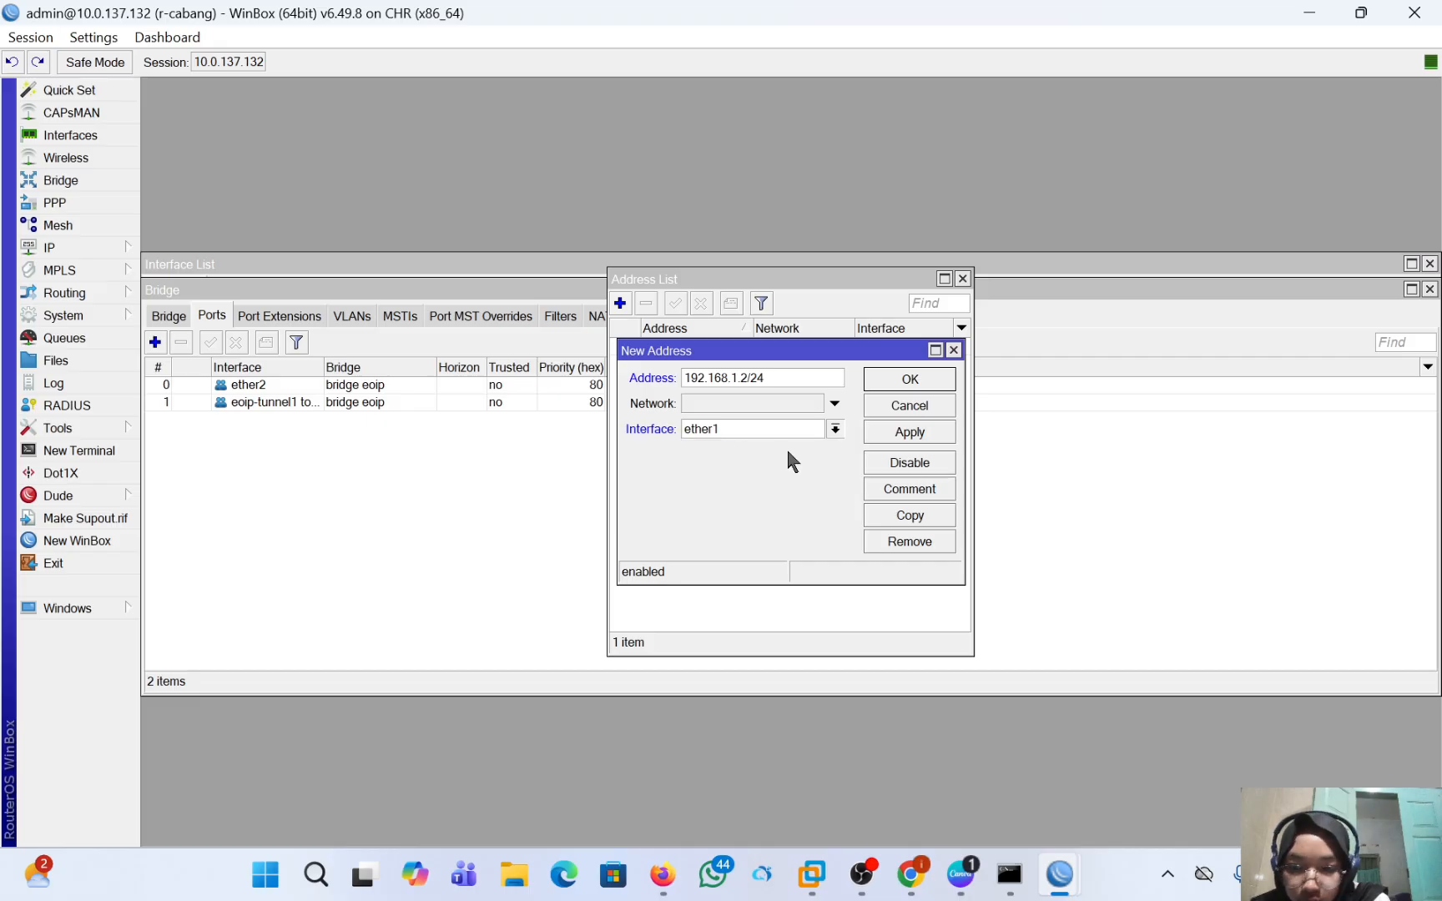
click(927, 427)
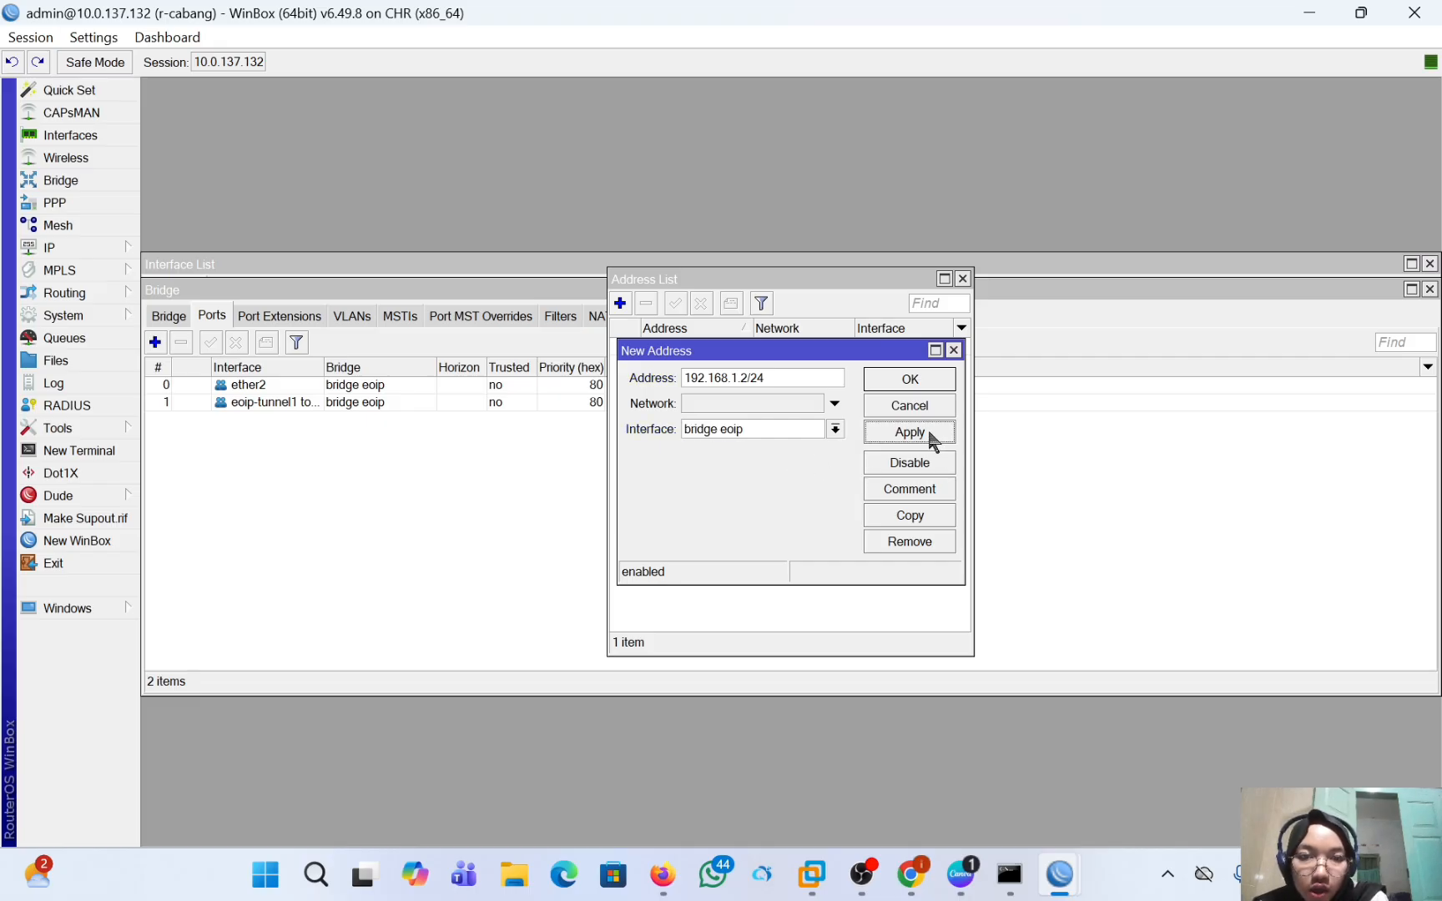
click(917, 379)
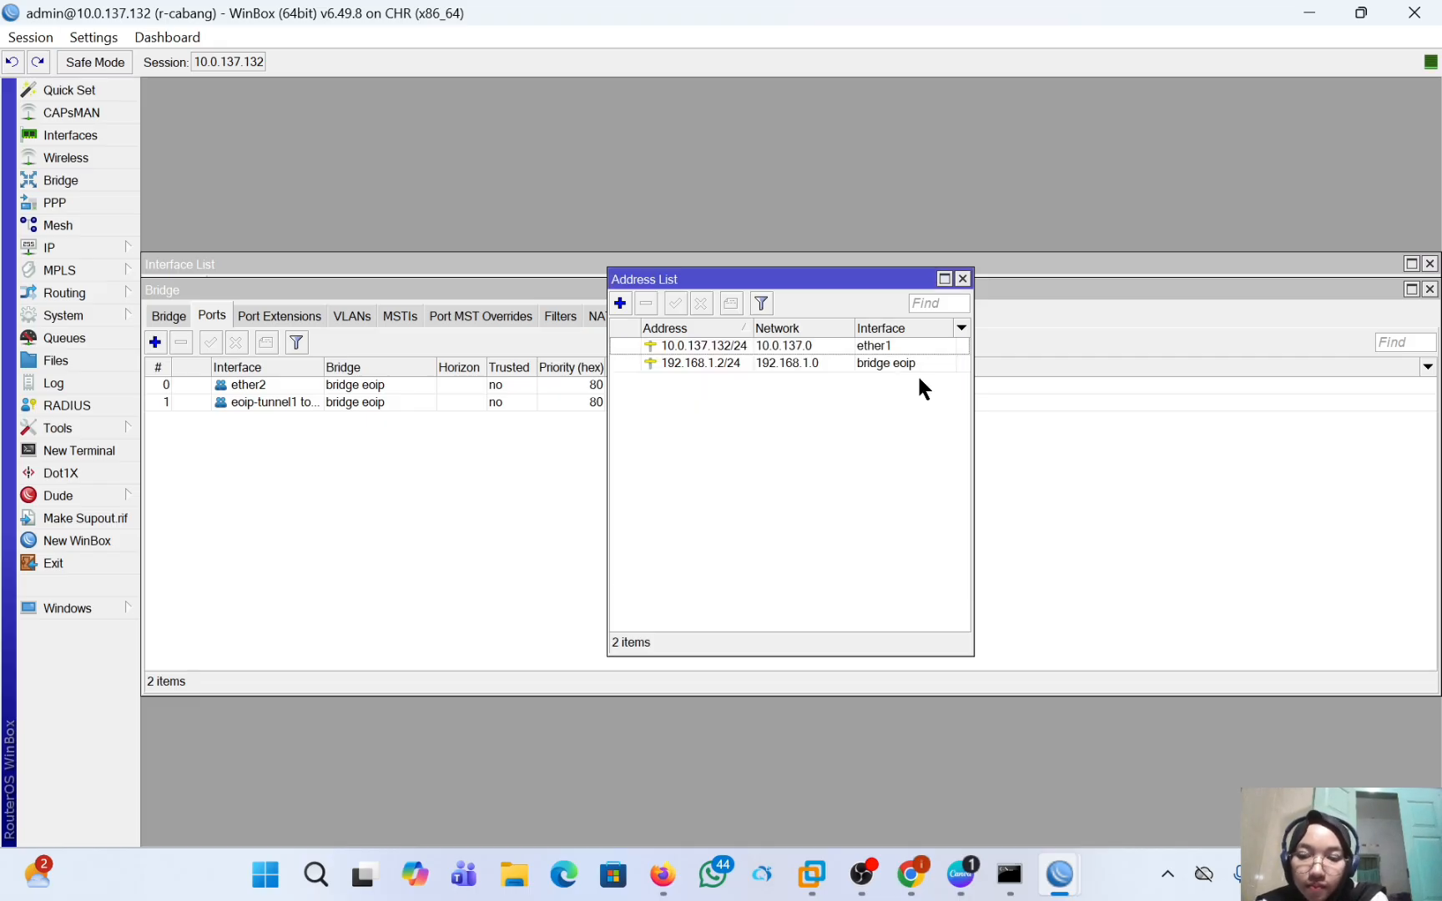
Add a firewall NAT rule on r-cabang with chain srcnat, out interface ether1 and action masquerade.
click(73, 244)
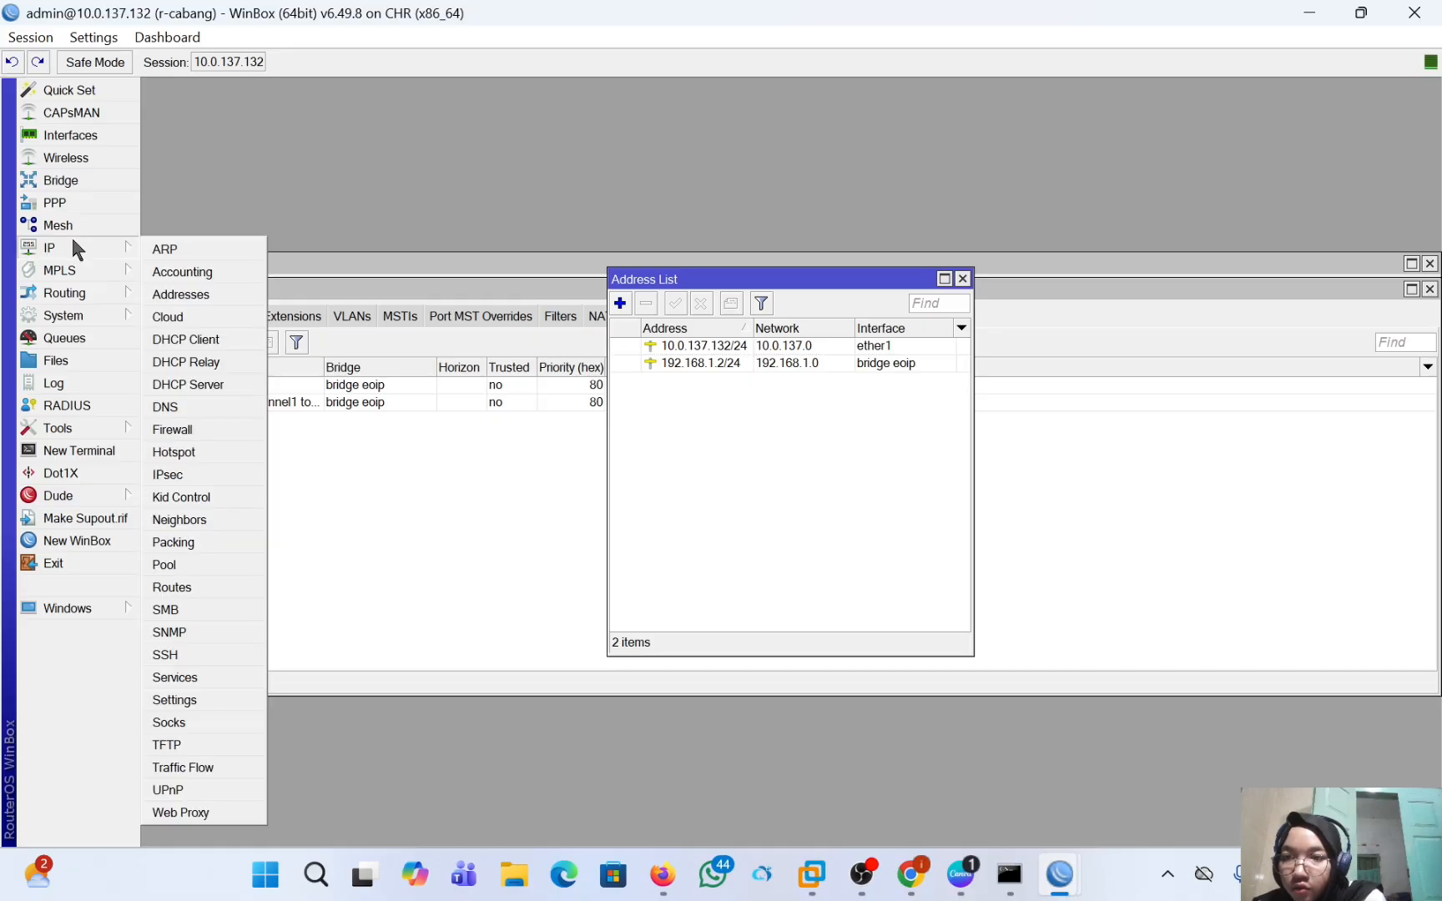
click(198, 430)
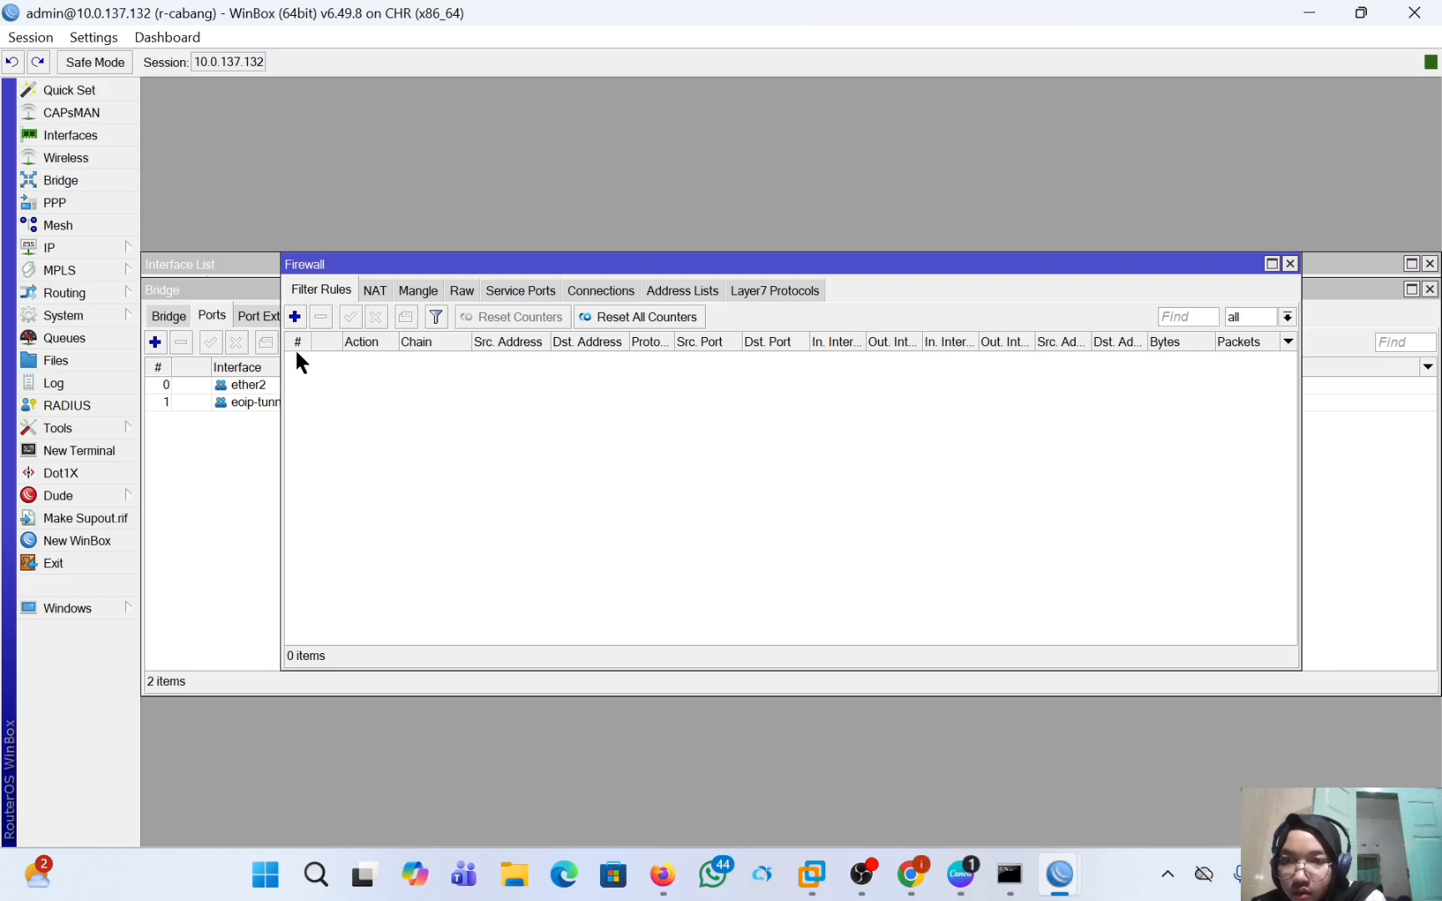
click(375, 290)
click(295, 317)
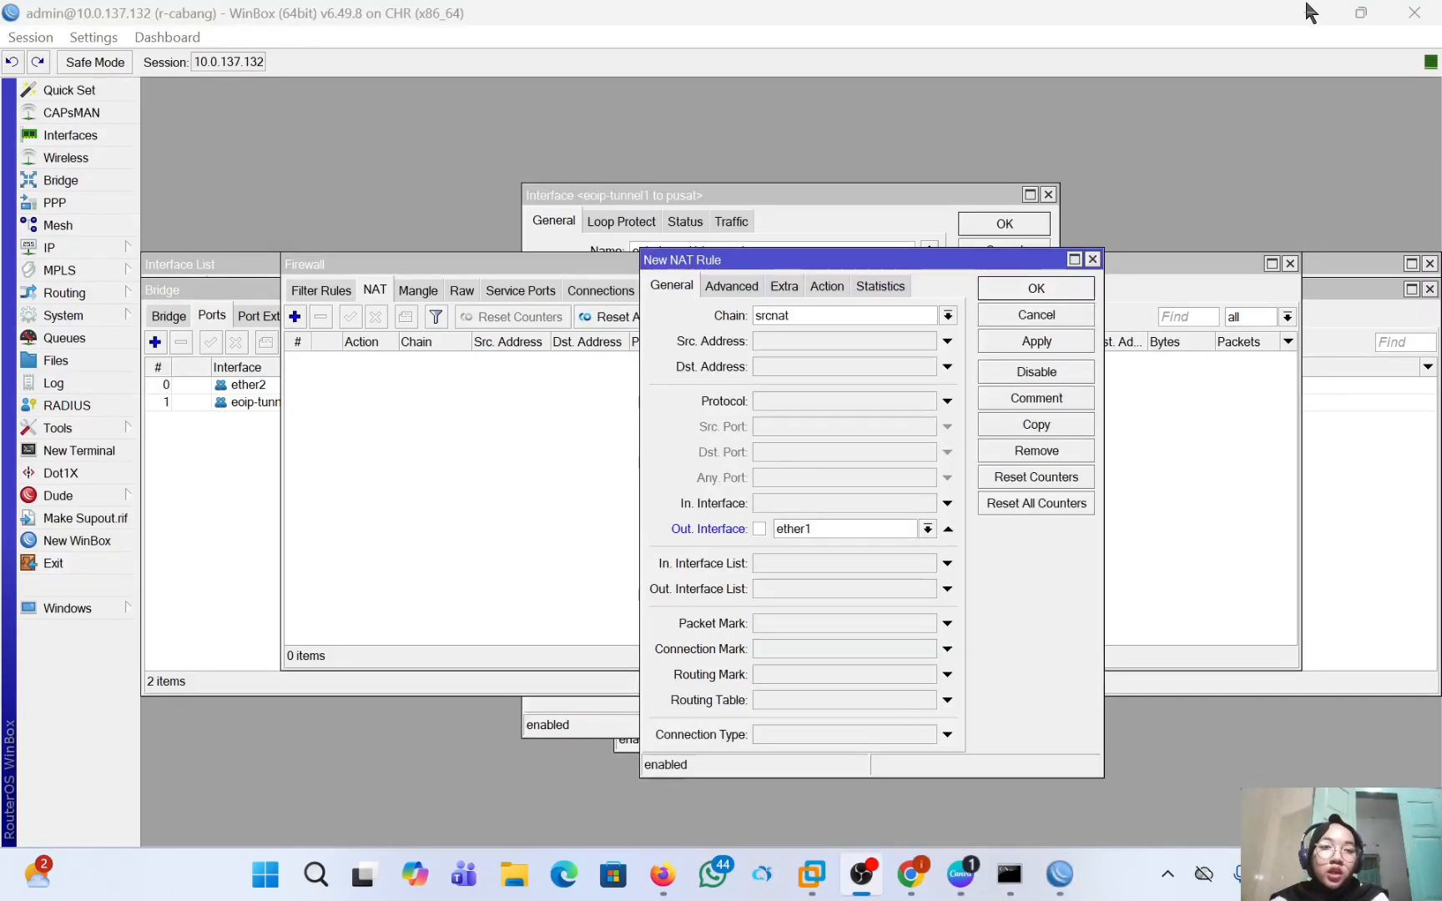
click(1311, 12)
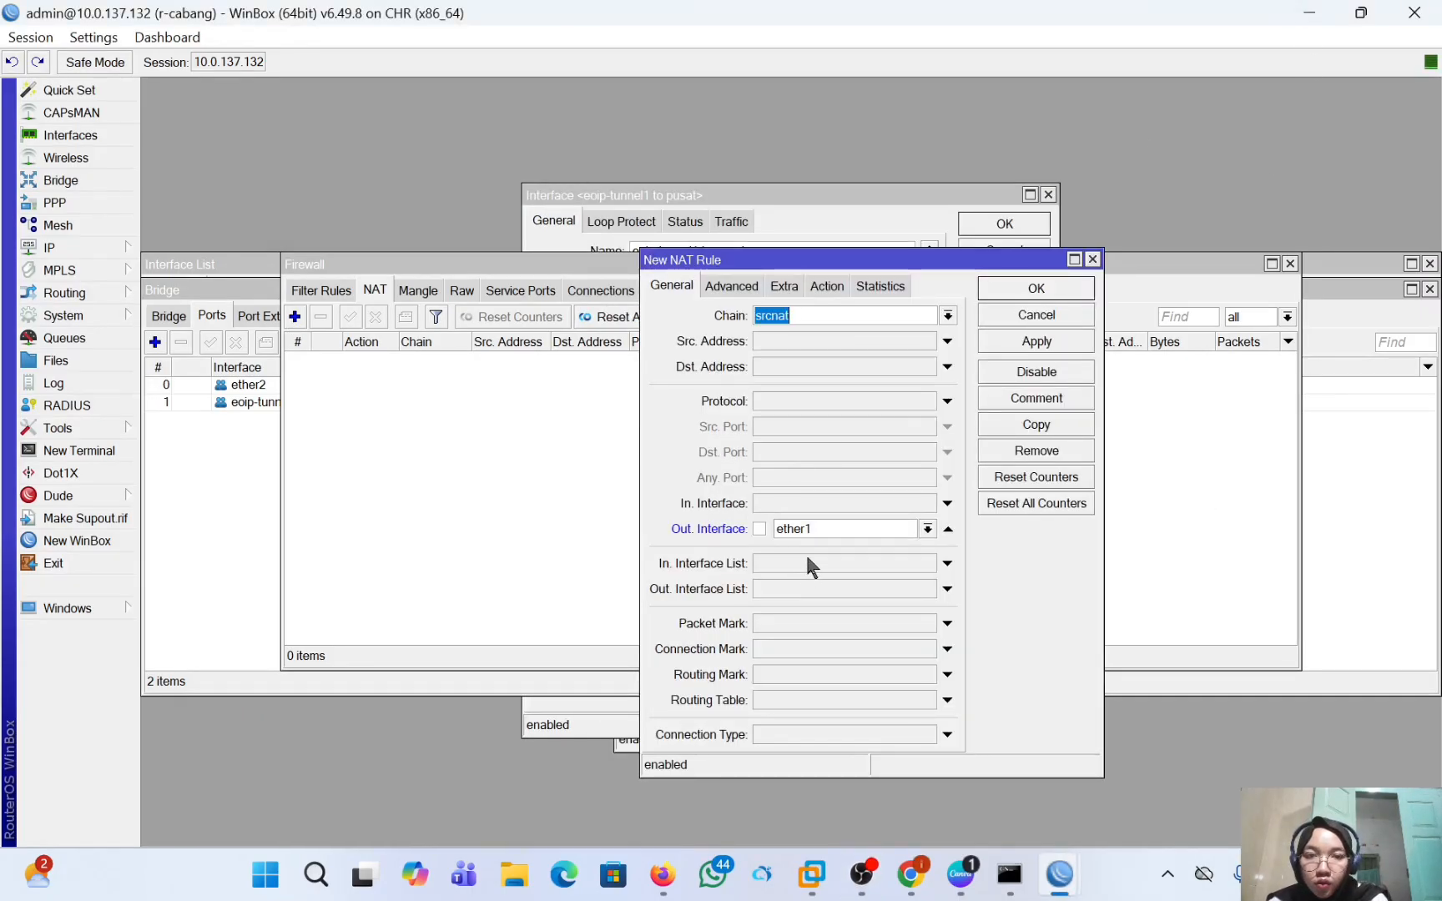
click(839, 292)
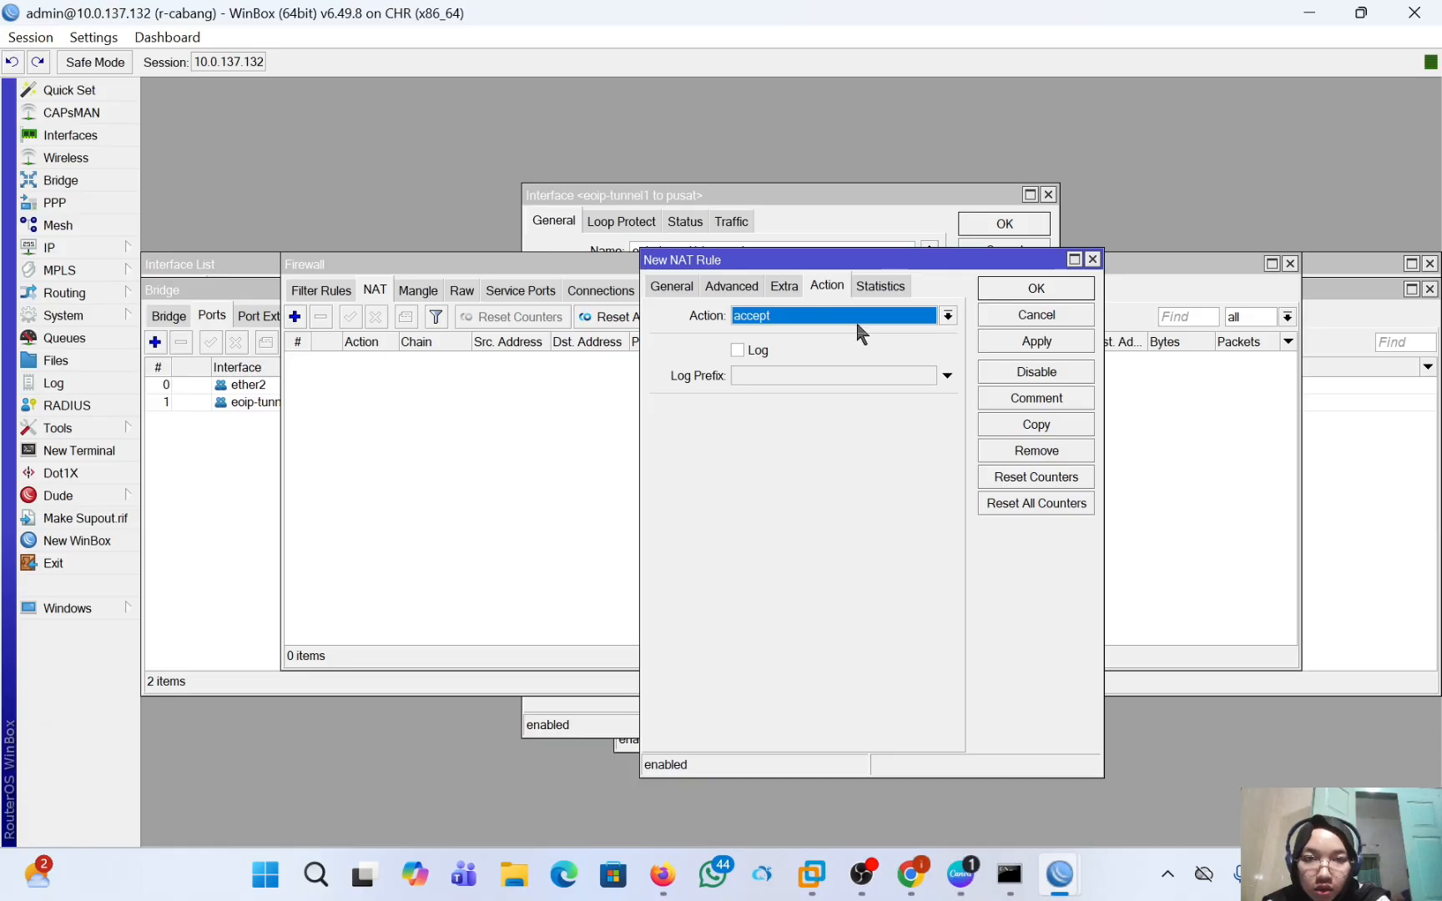
click(857, 321)
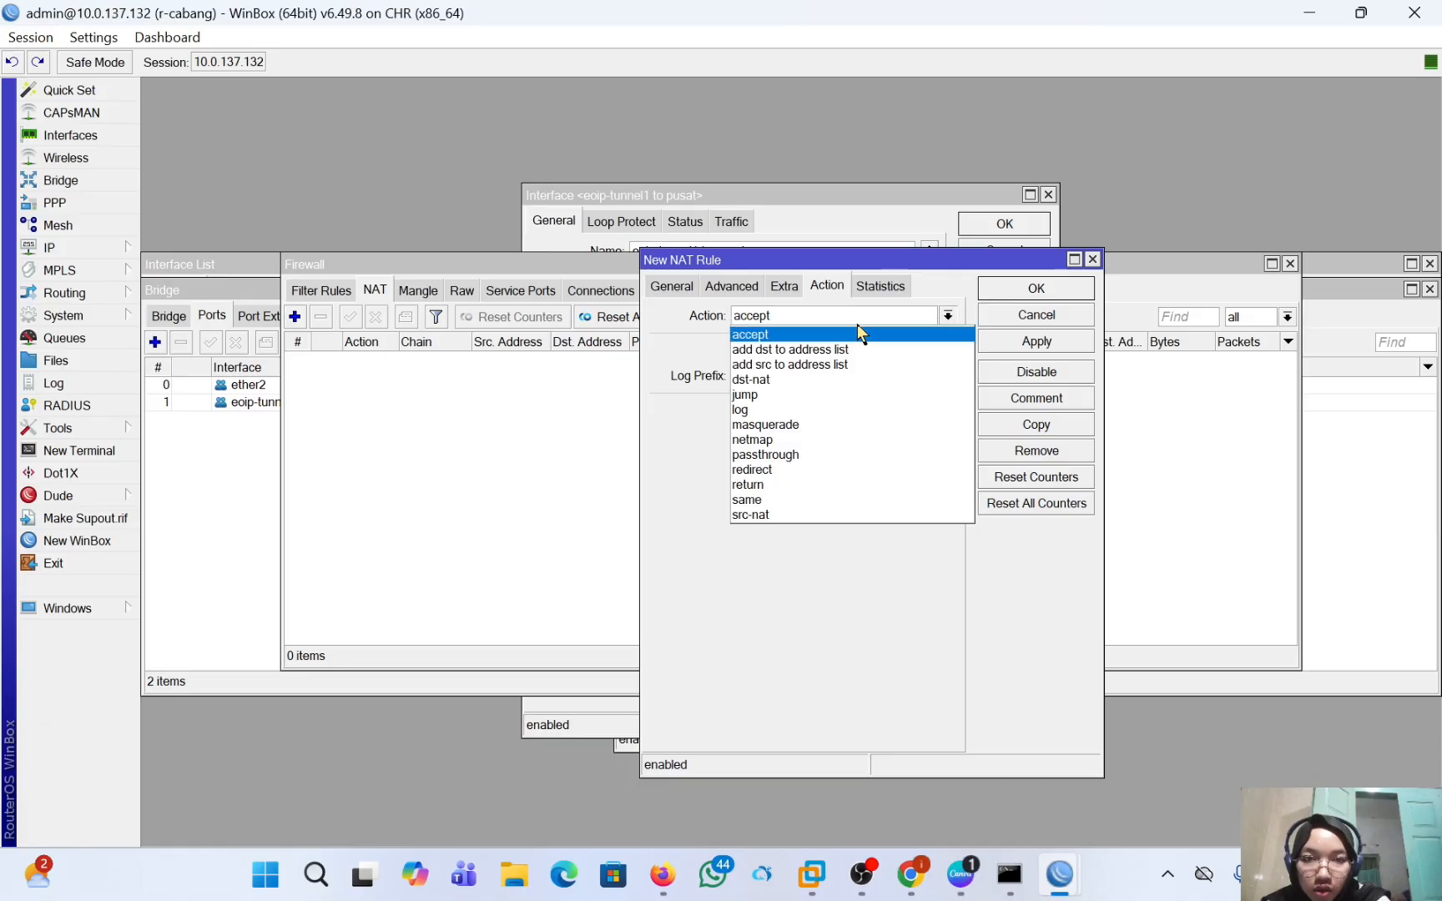
click(865, 428)
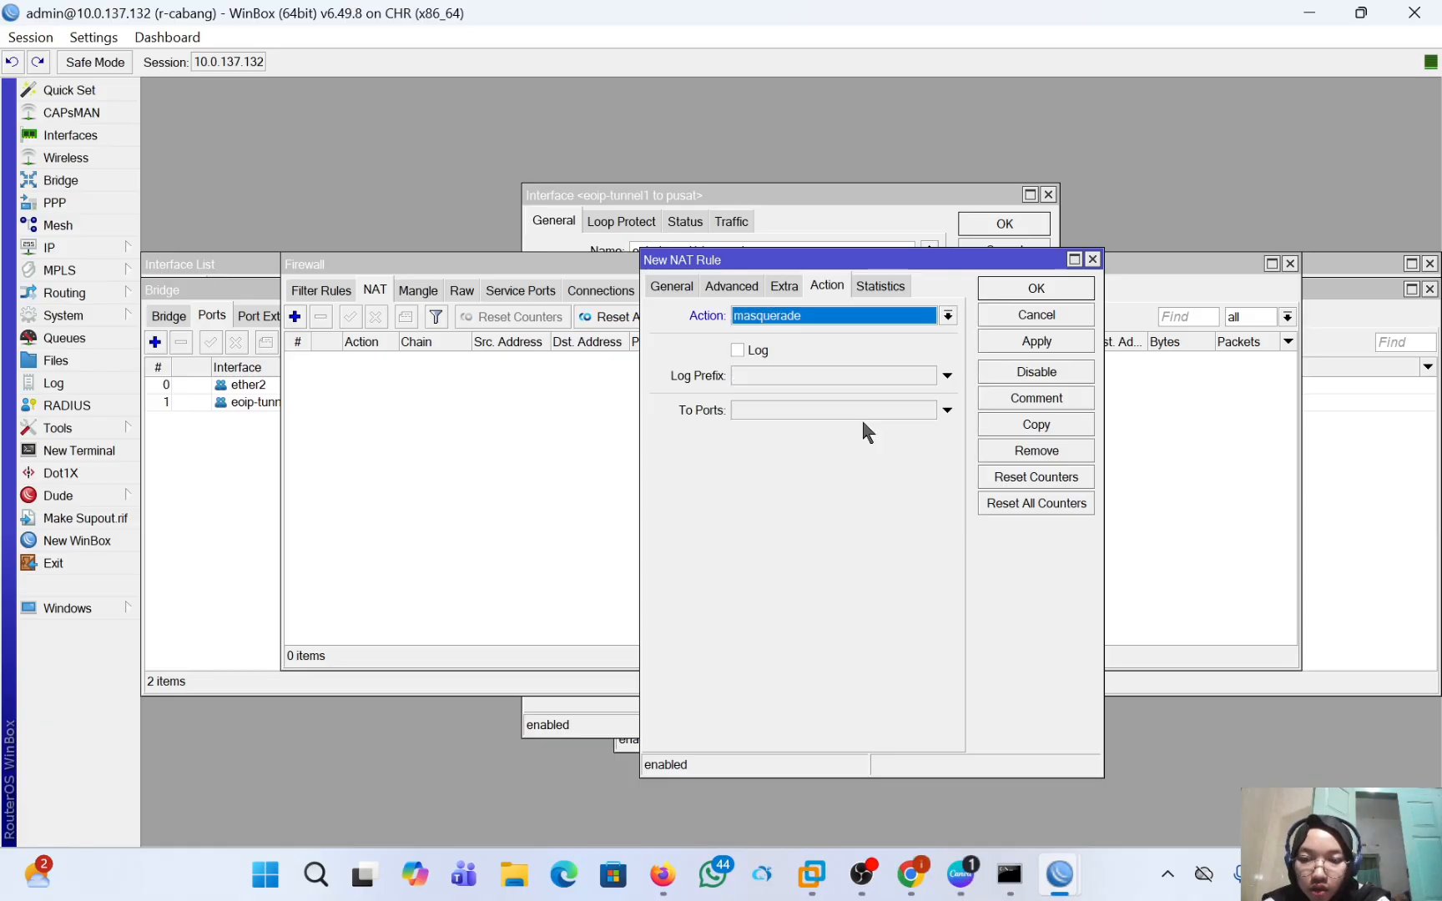
click(1038, 343)
click(1036, 287)
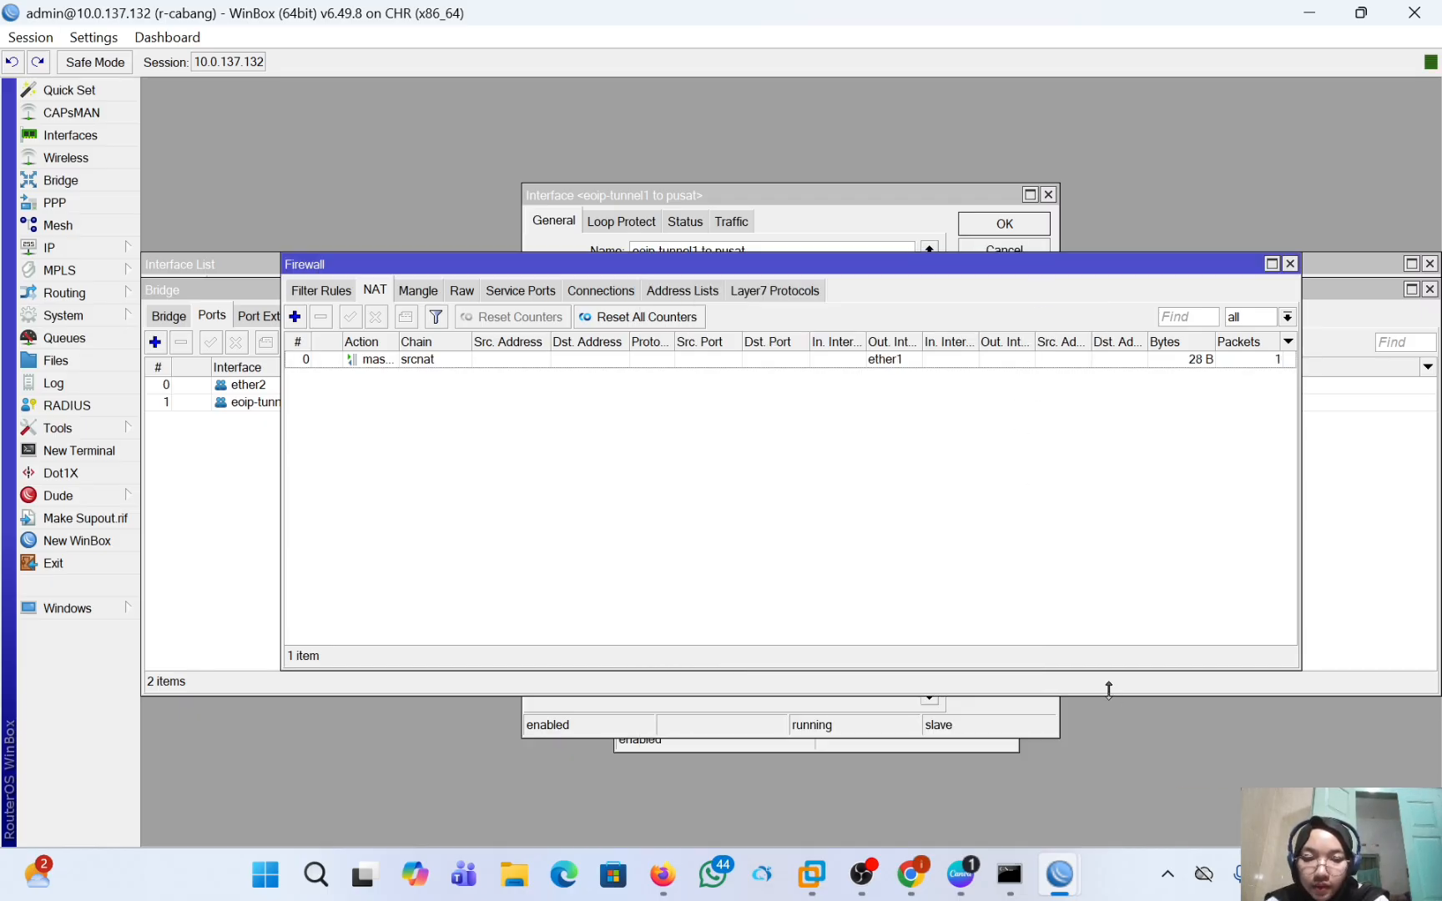
Switch to PNETLab in the browser and set VPC 1 to 192.168.1.5/24 with gateway 192.168.1.1 in its console.
click(669, 874)
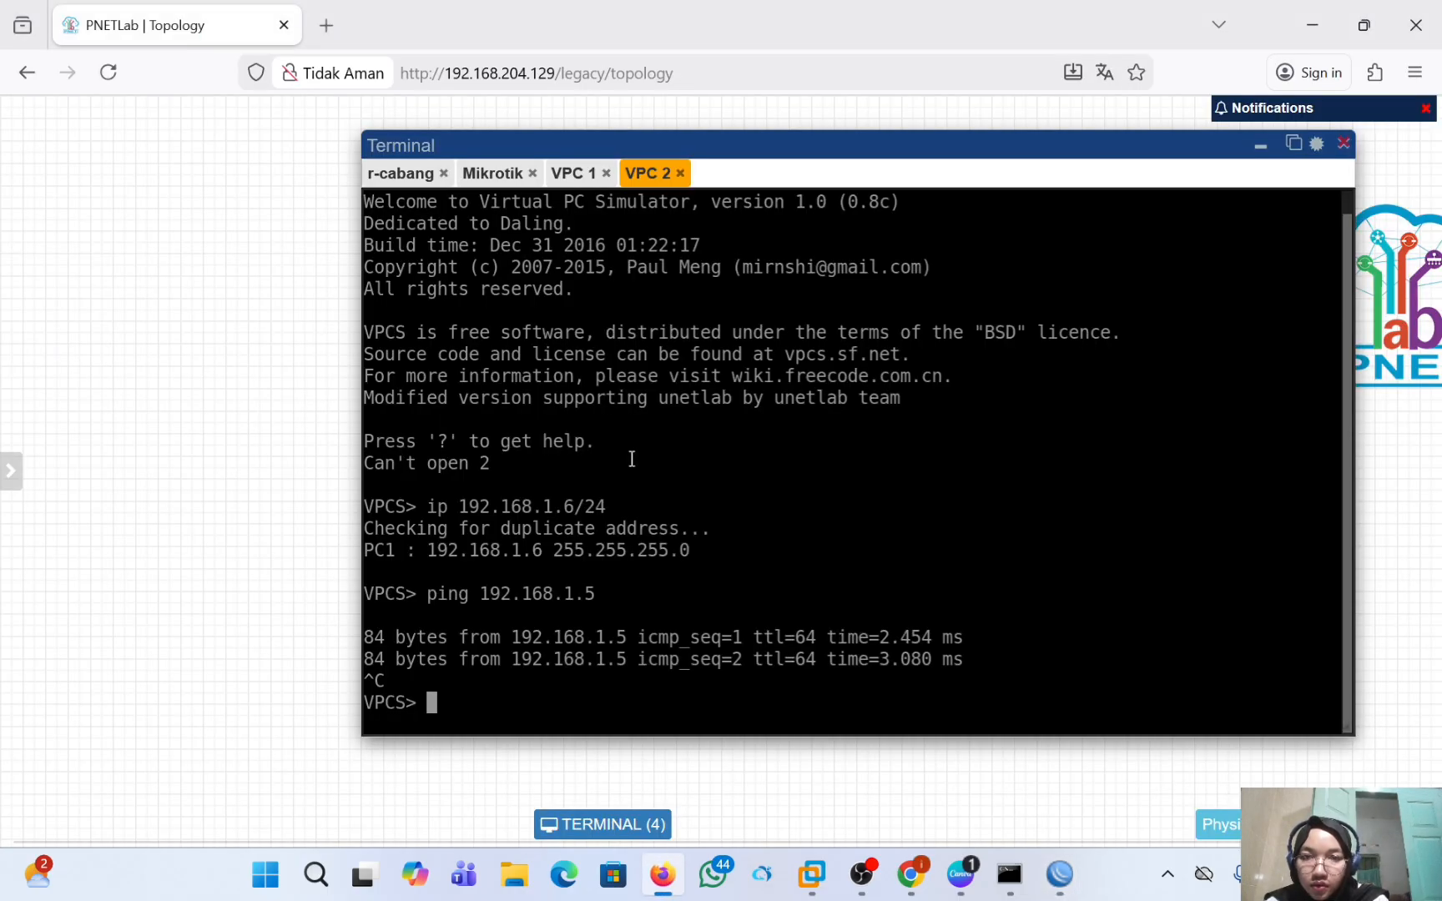
click(576, 175)
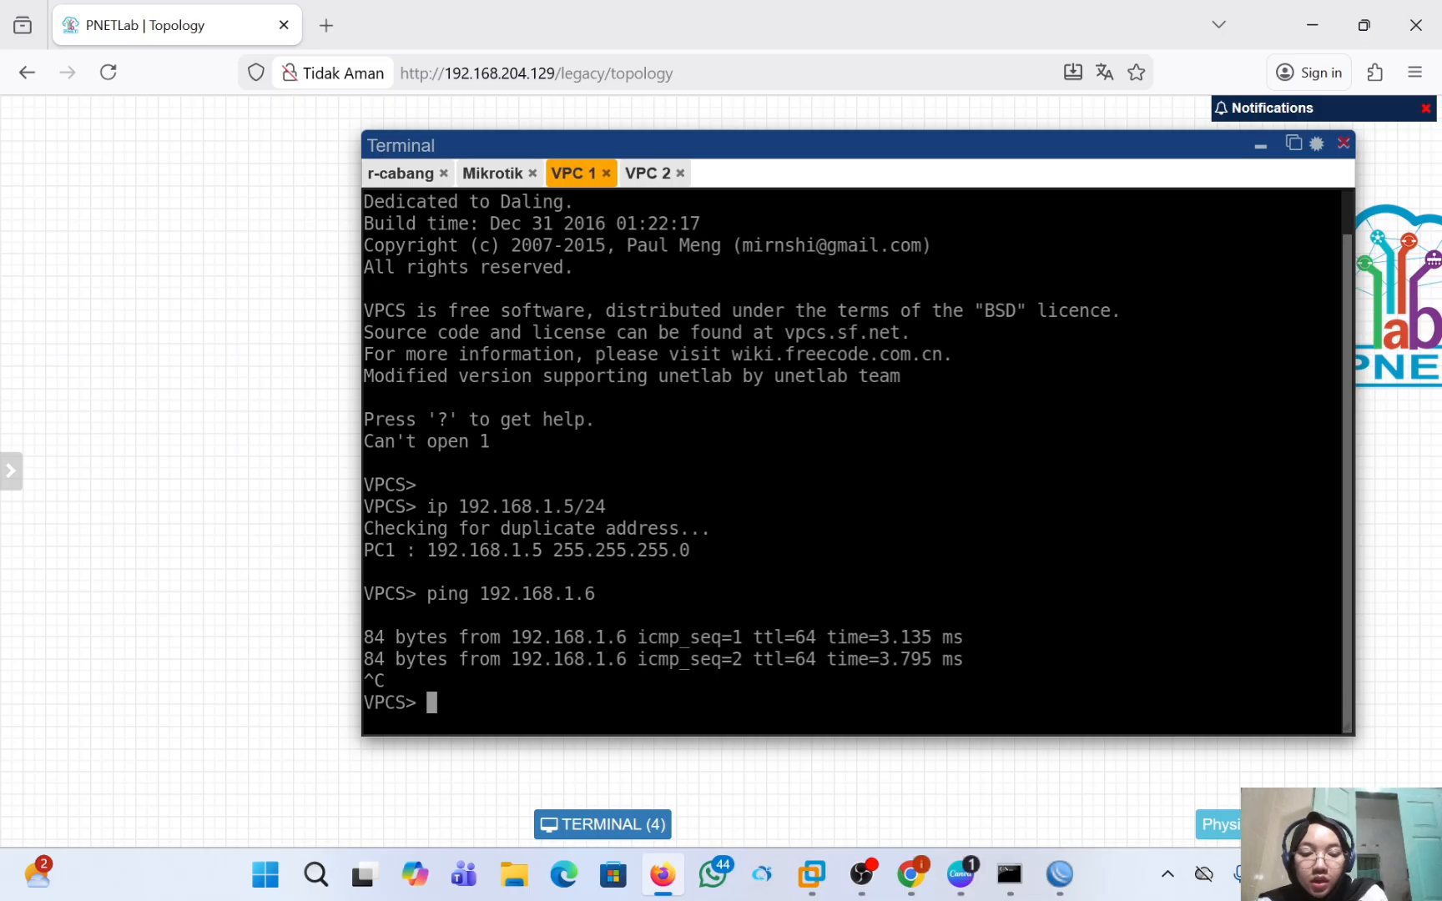
text(ip )
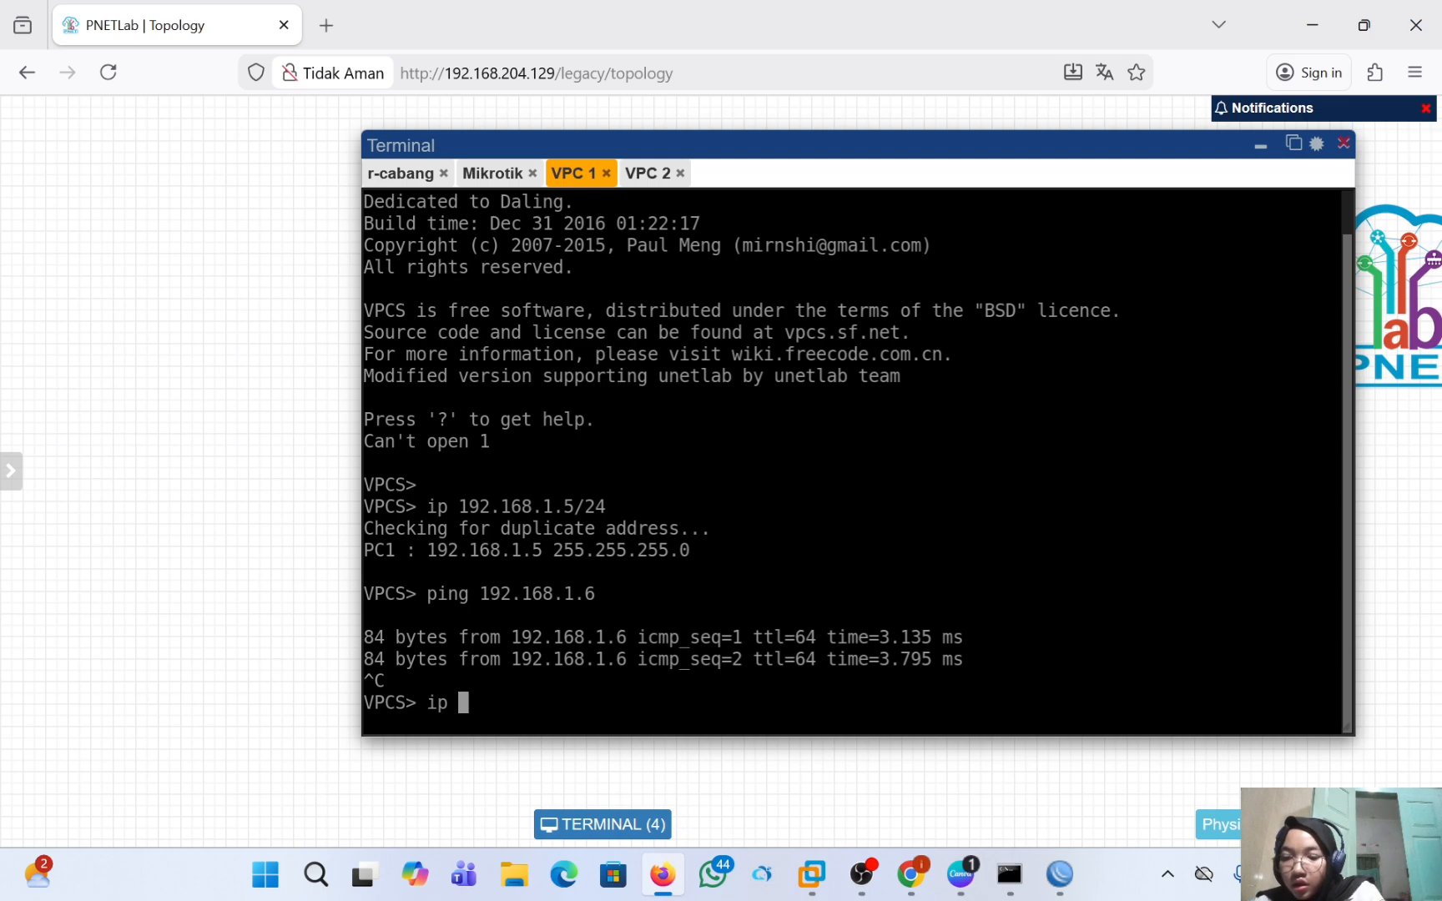
text(192)
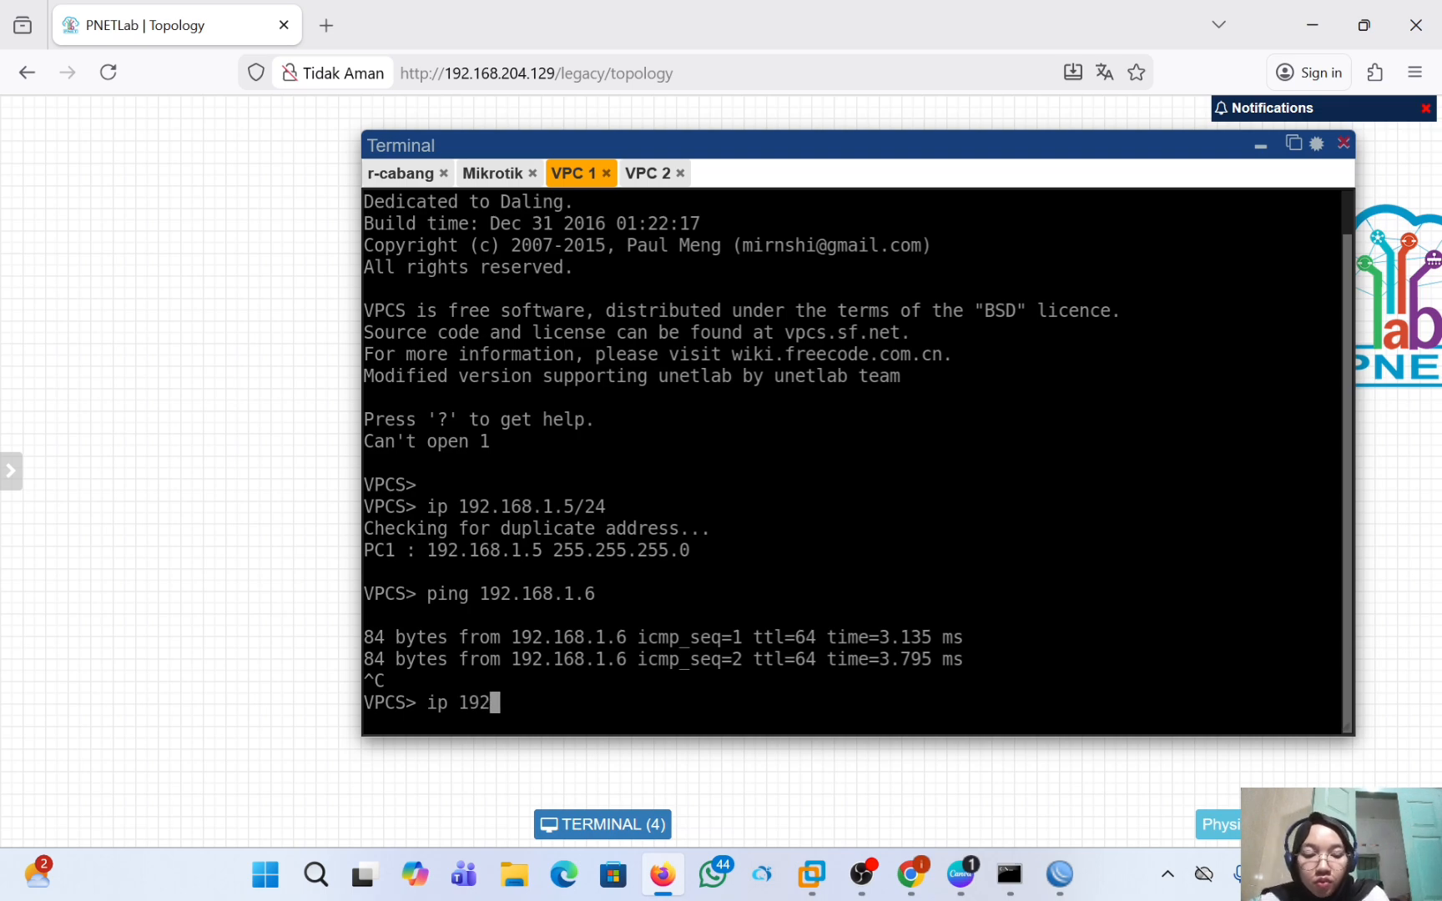
text(.168.)
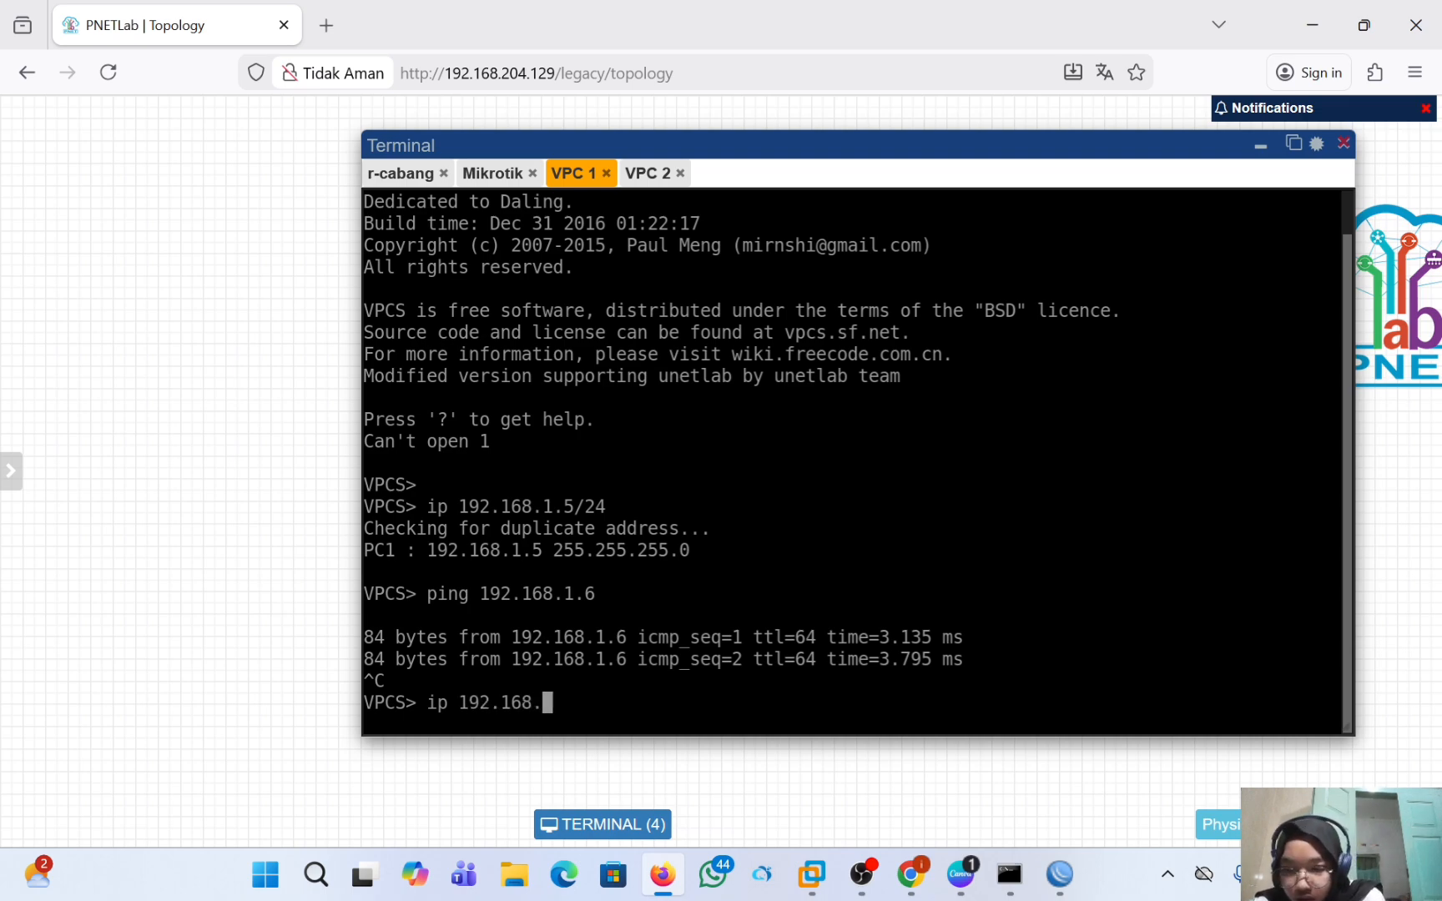
text(1.5)
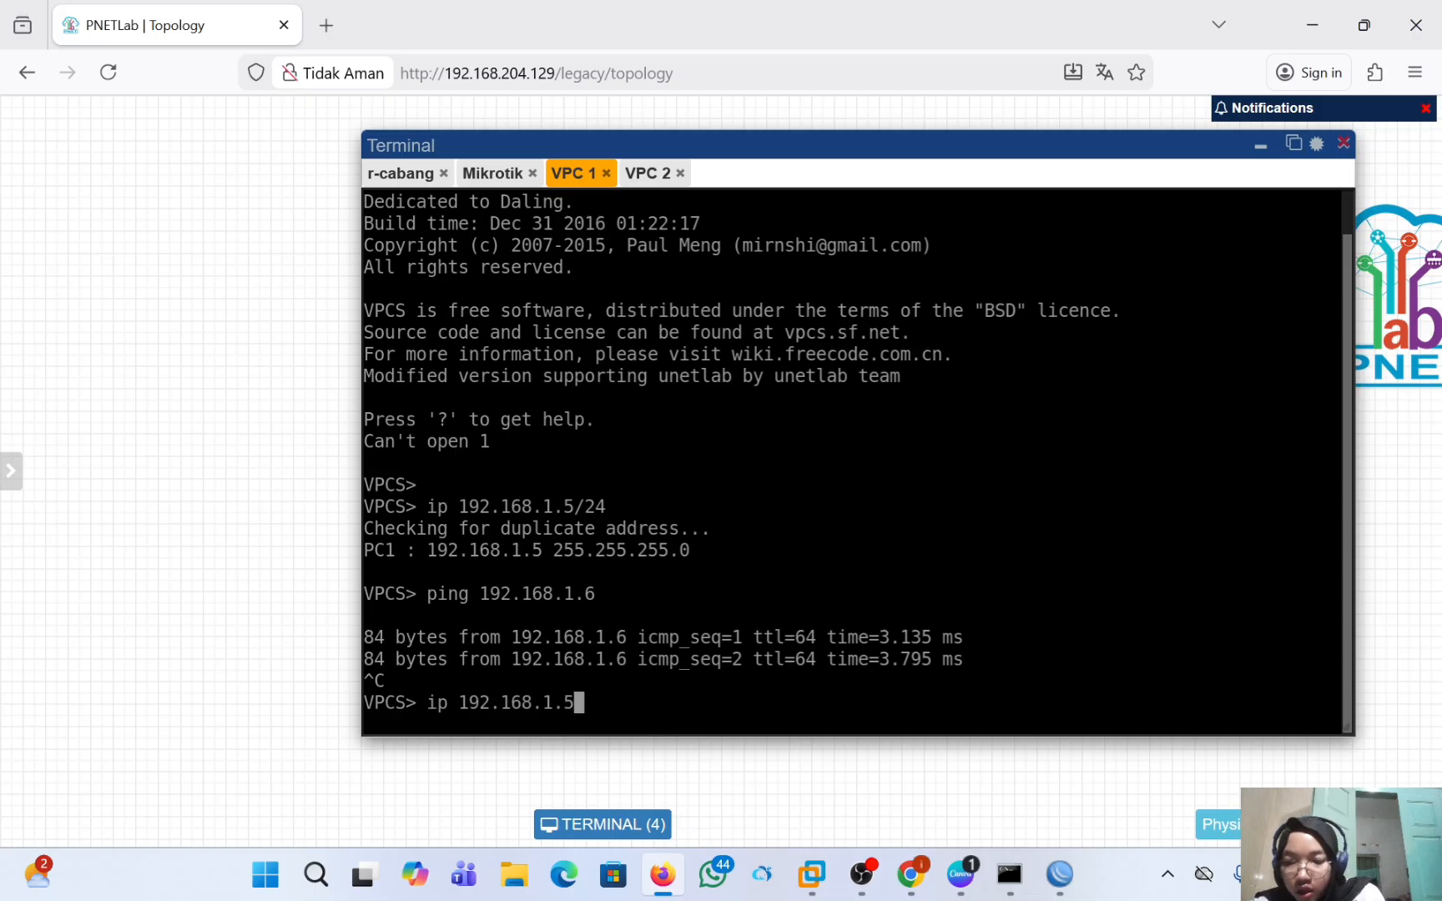
text(/2)
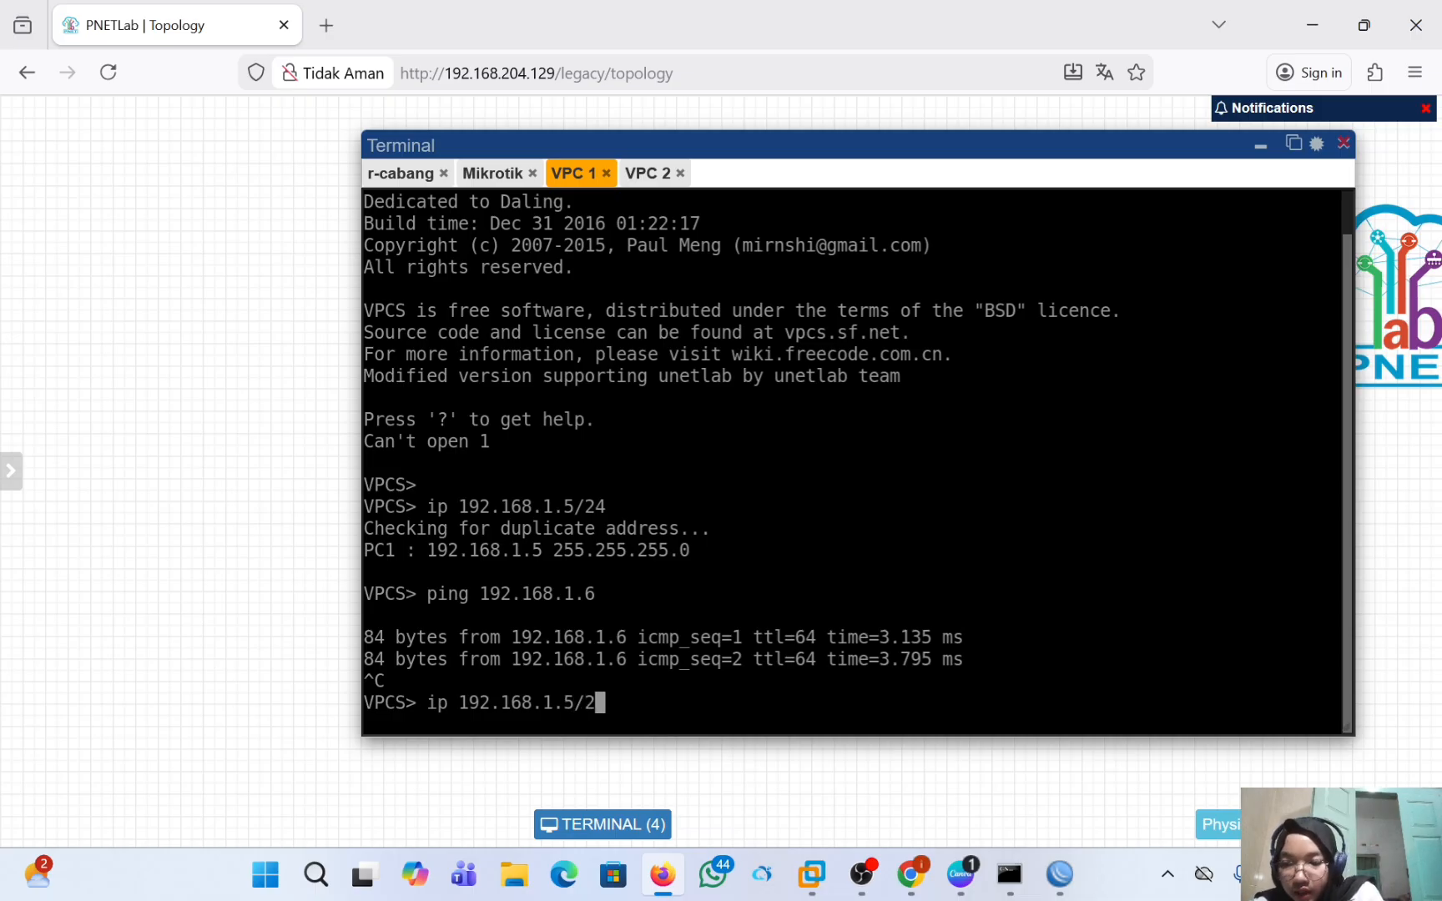
text(4)
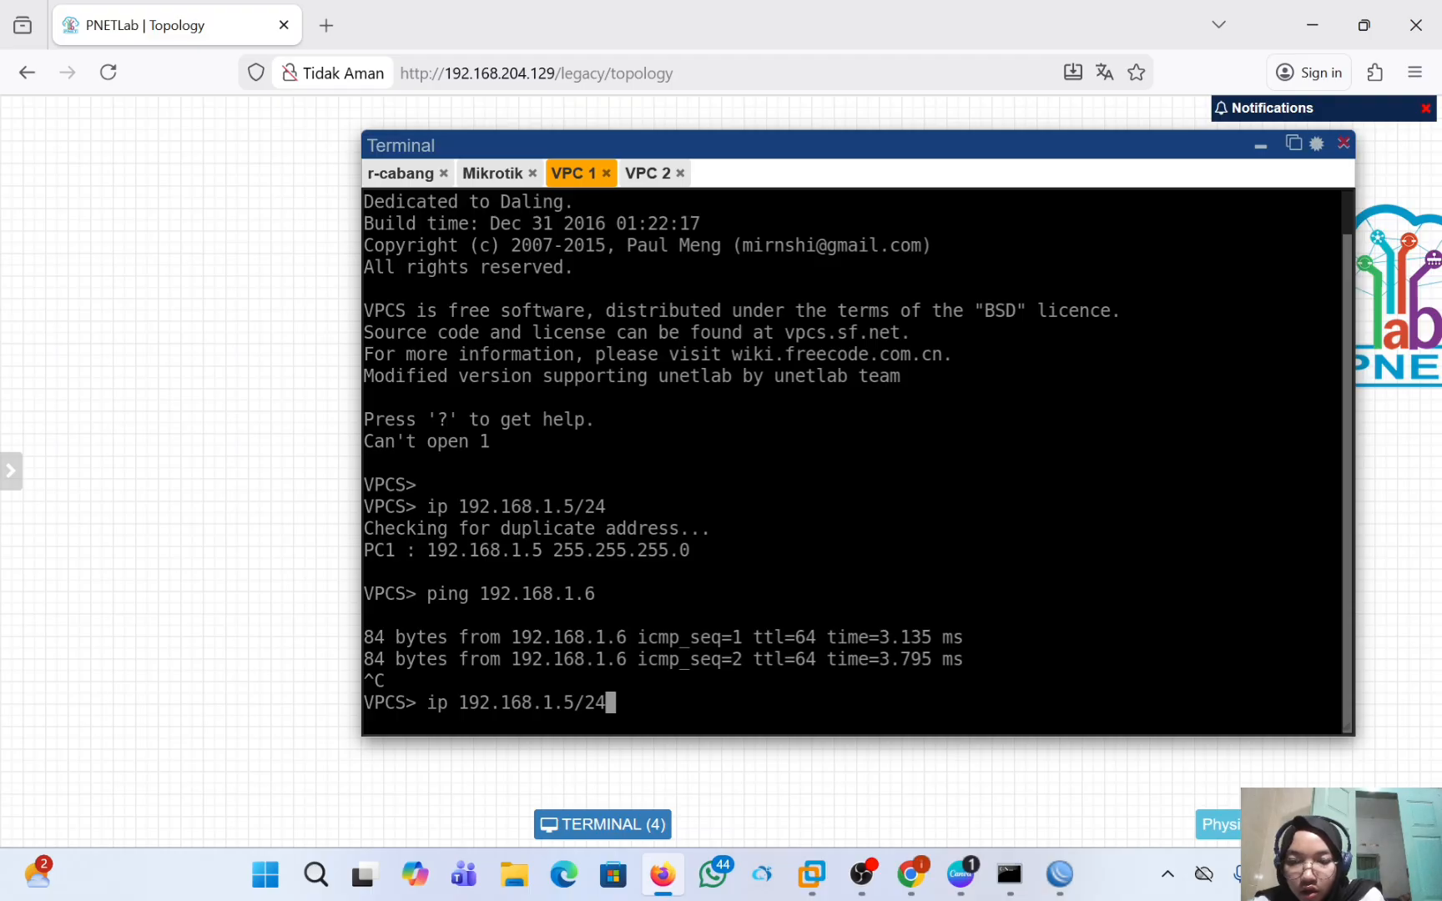
text( 192.1)
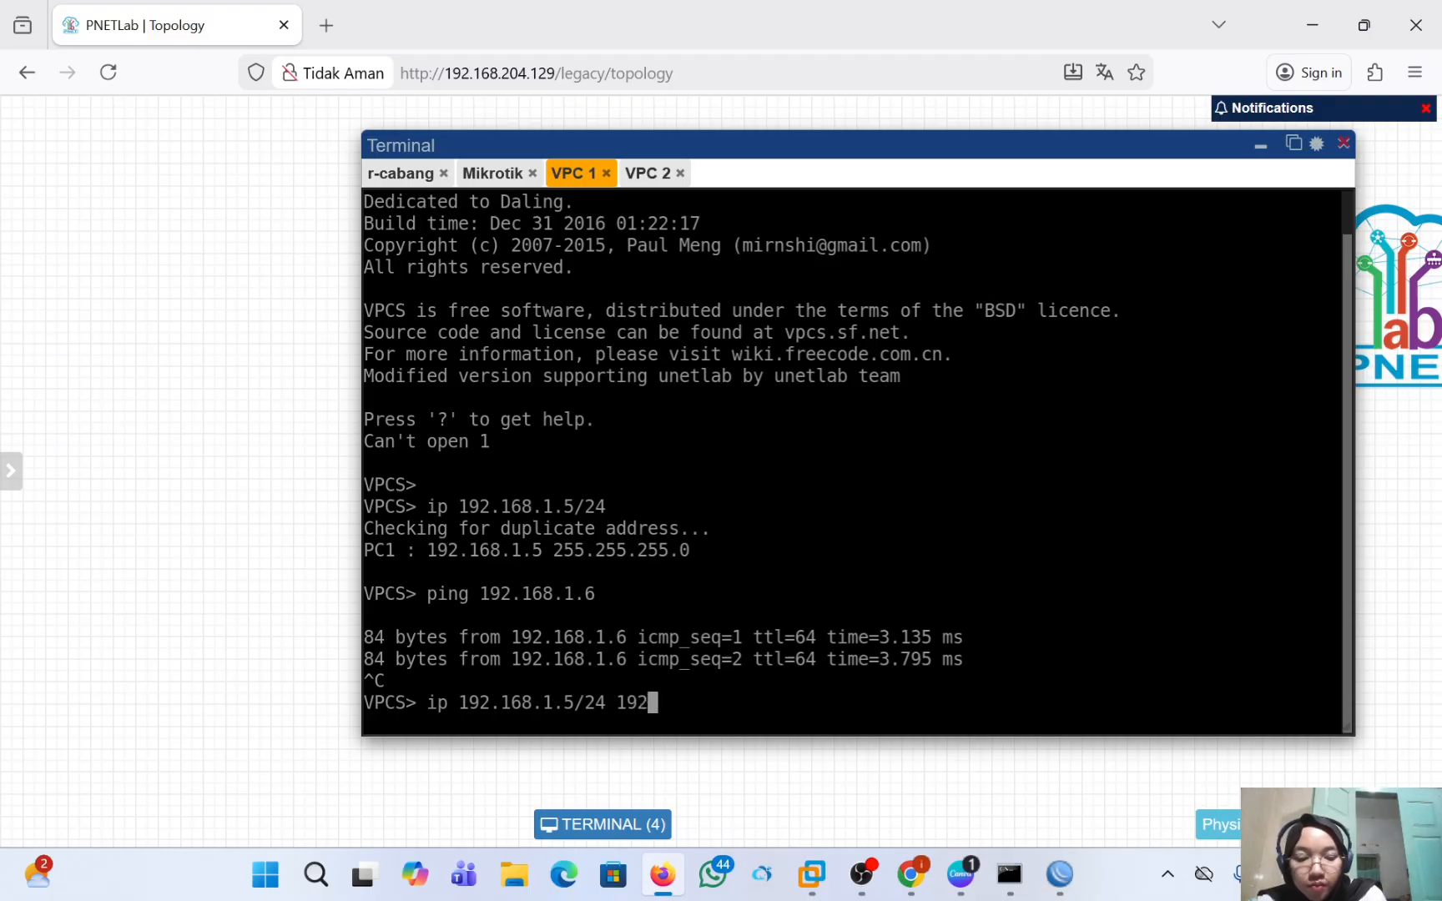
text(68)
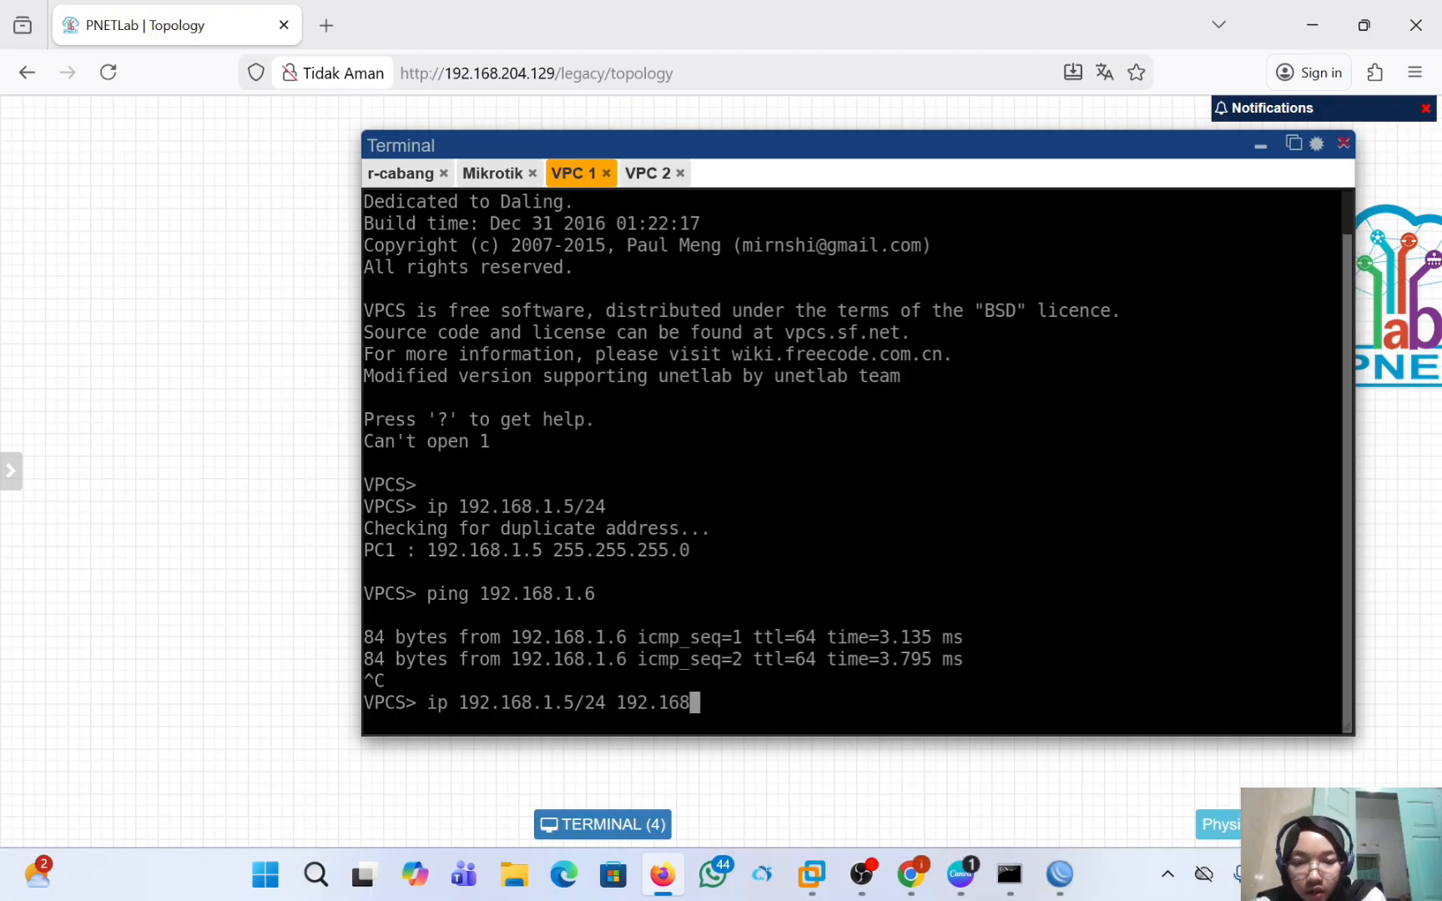
text(.)
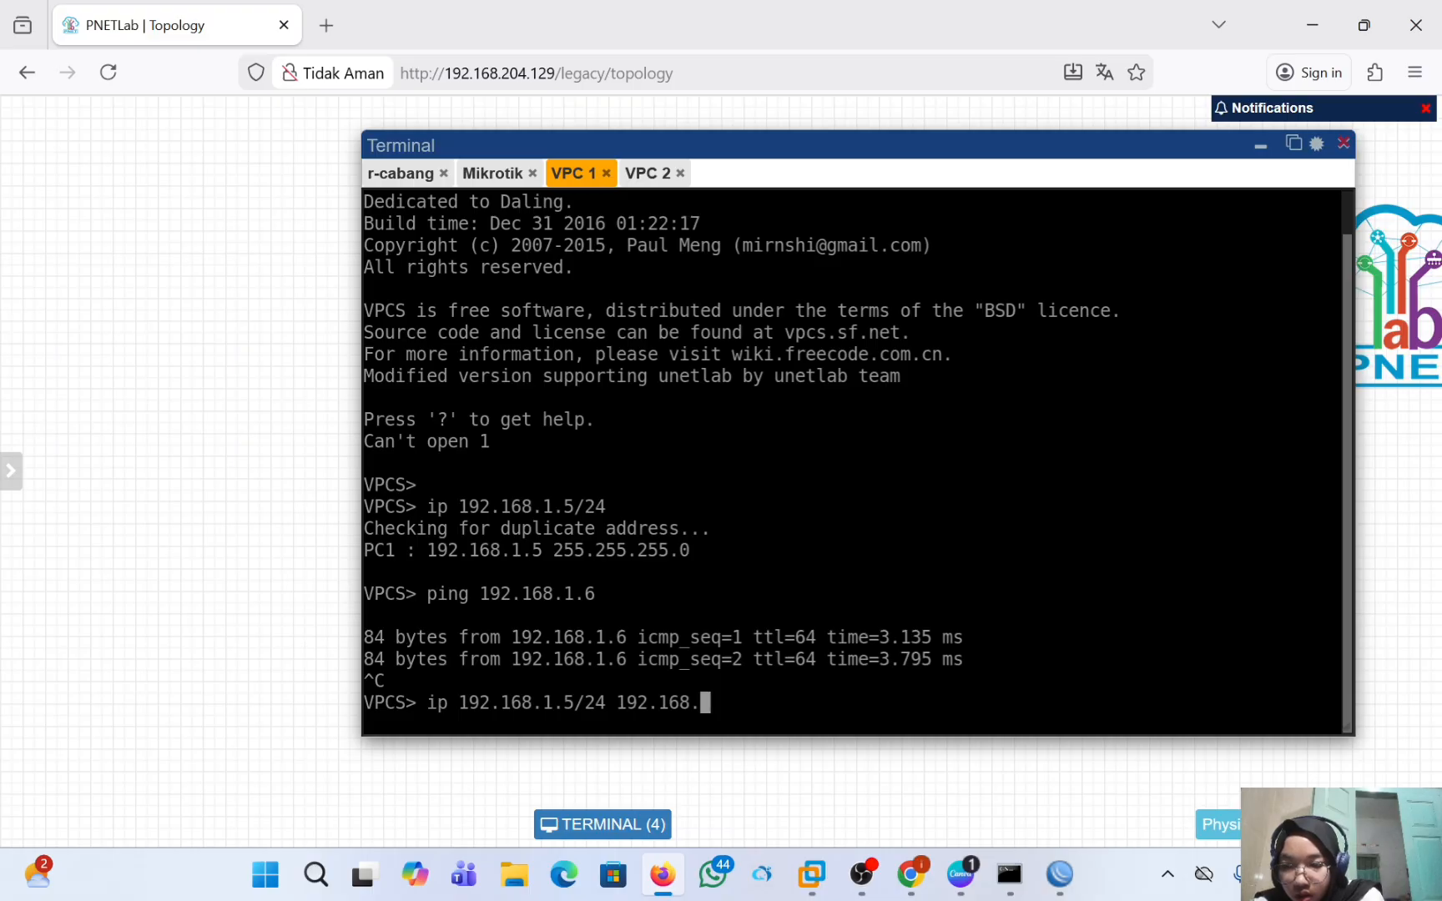
text(.)
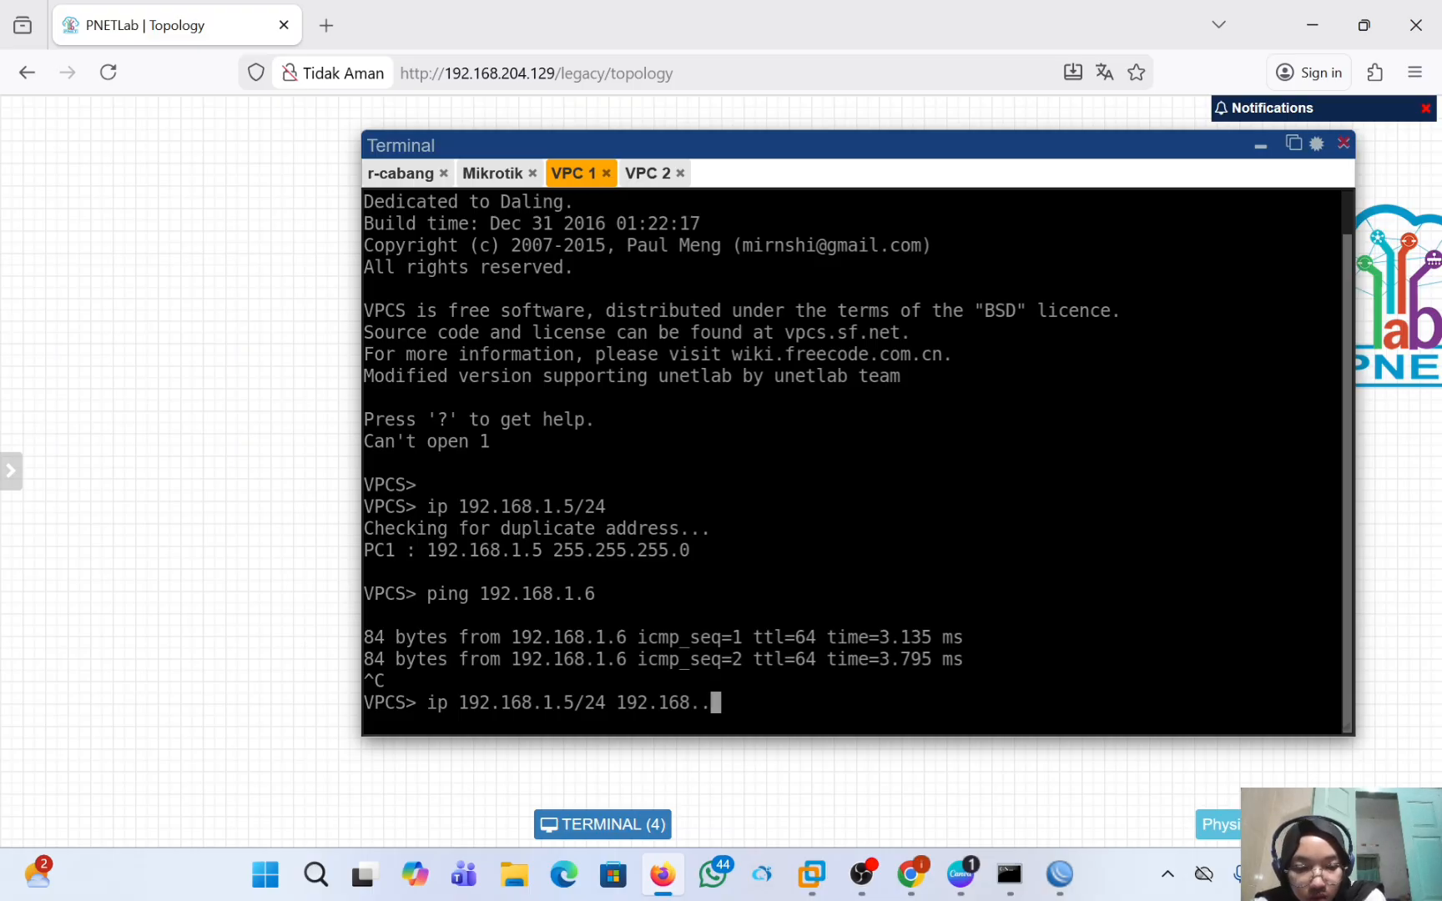
key(BackSpace)
text(1.1)
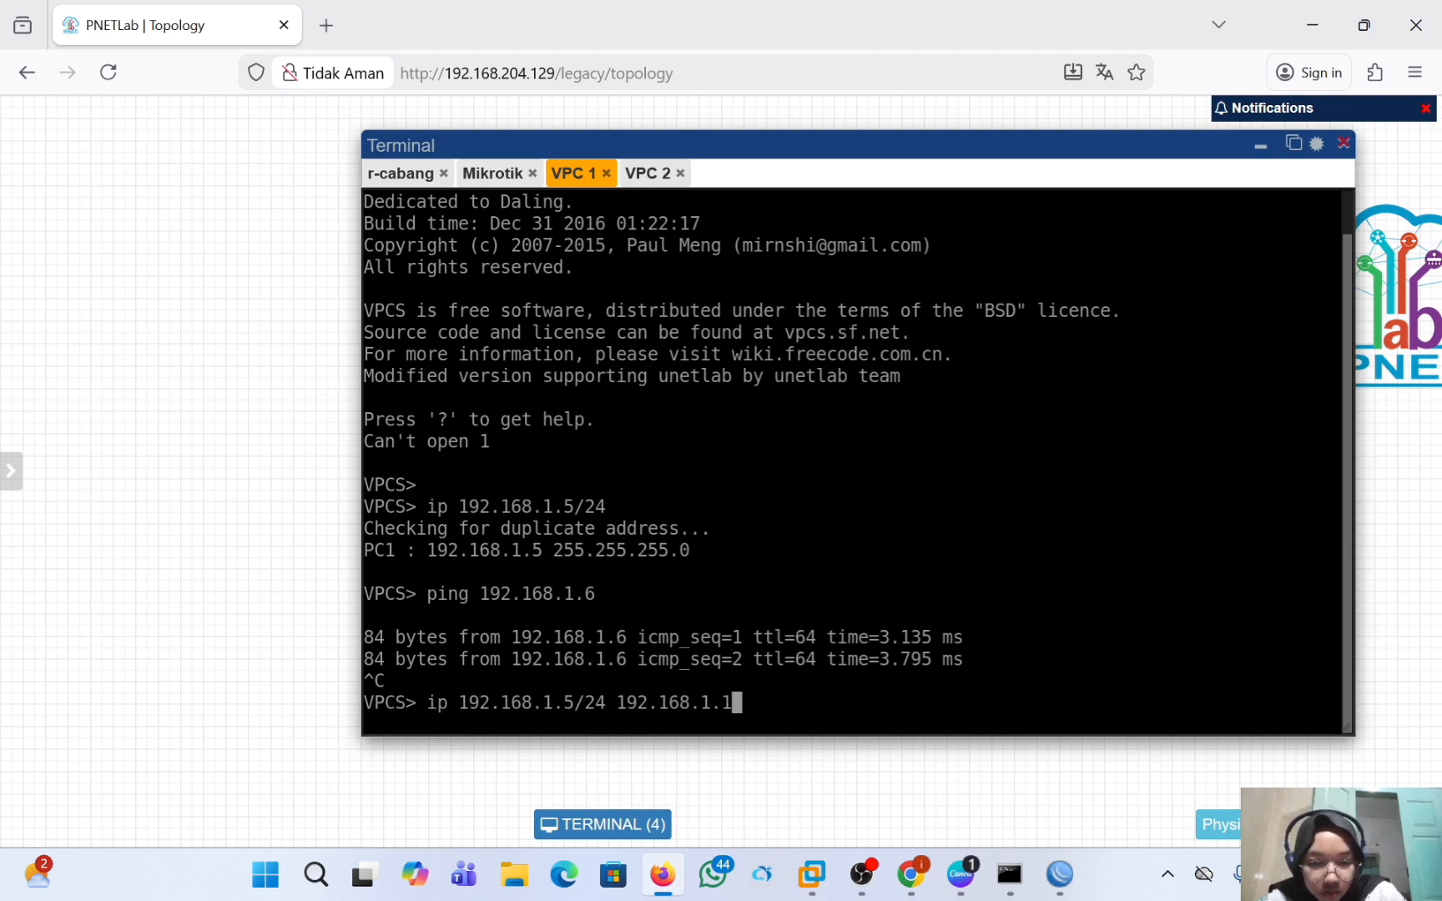
key(Return)
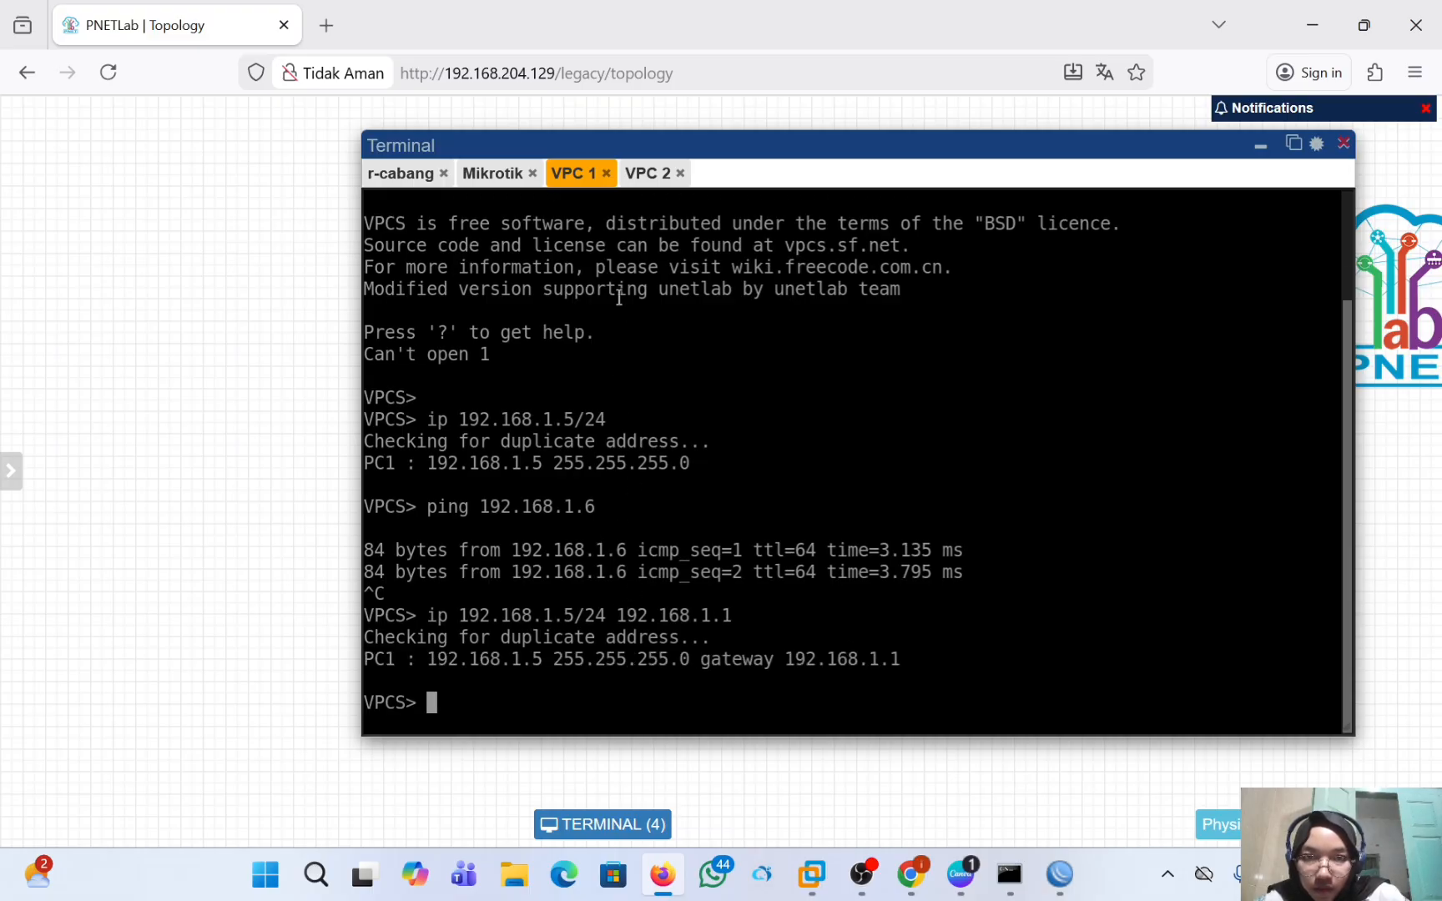
Set VPC 2 to 192.168.1.6/24 with gateway 192.168.1.2 in its console.
click(640, 174)
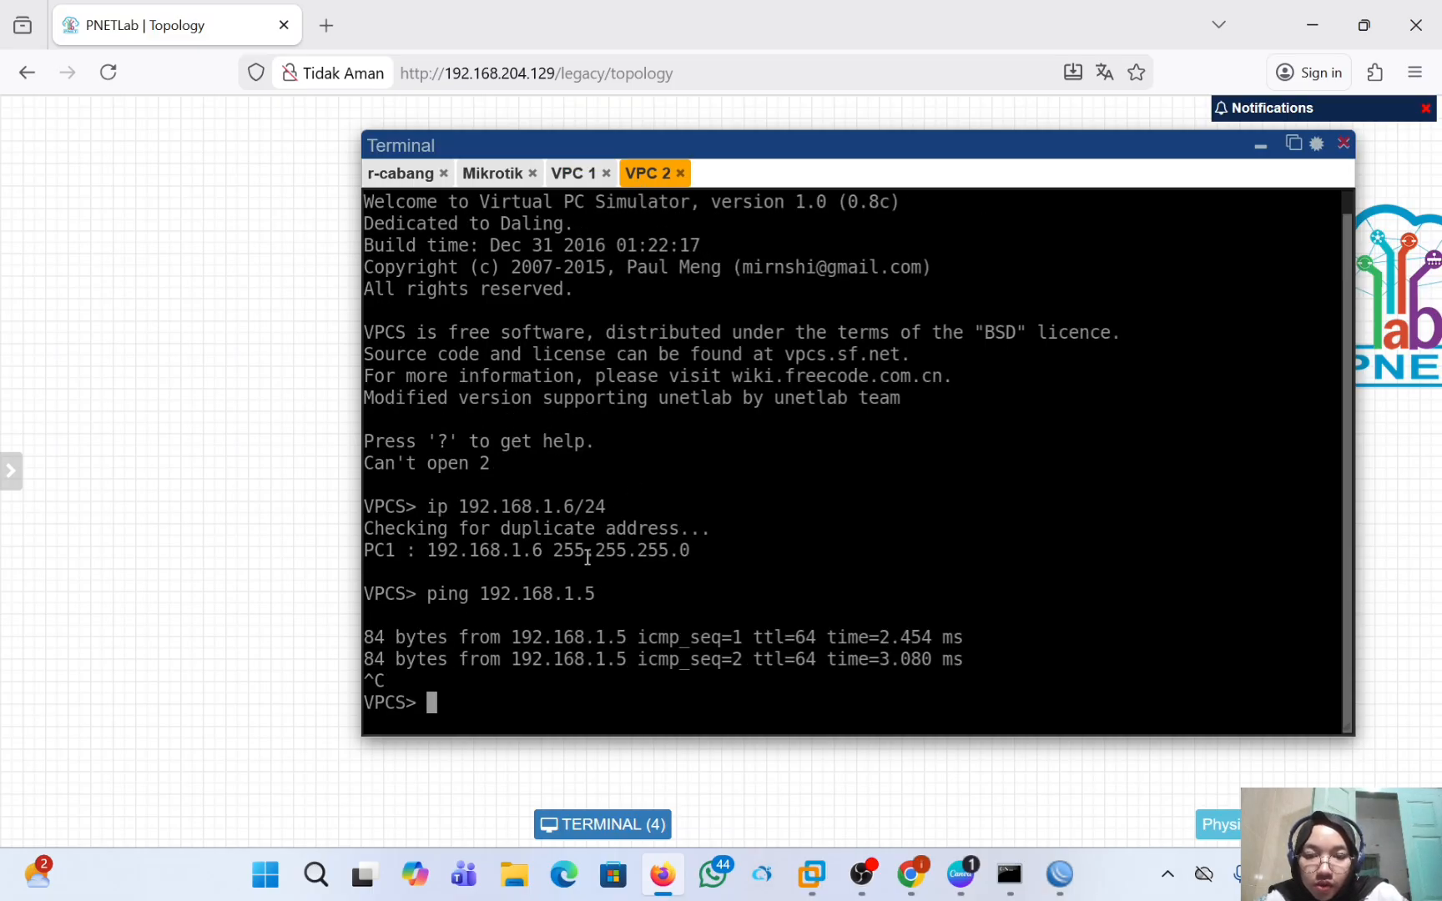
text(ip )
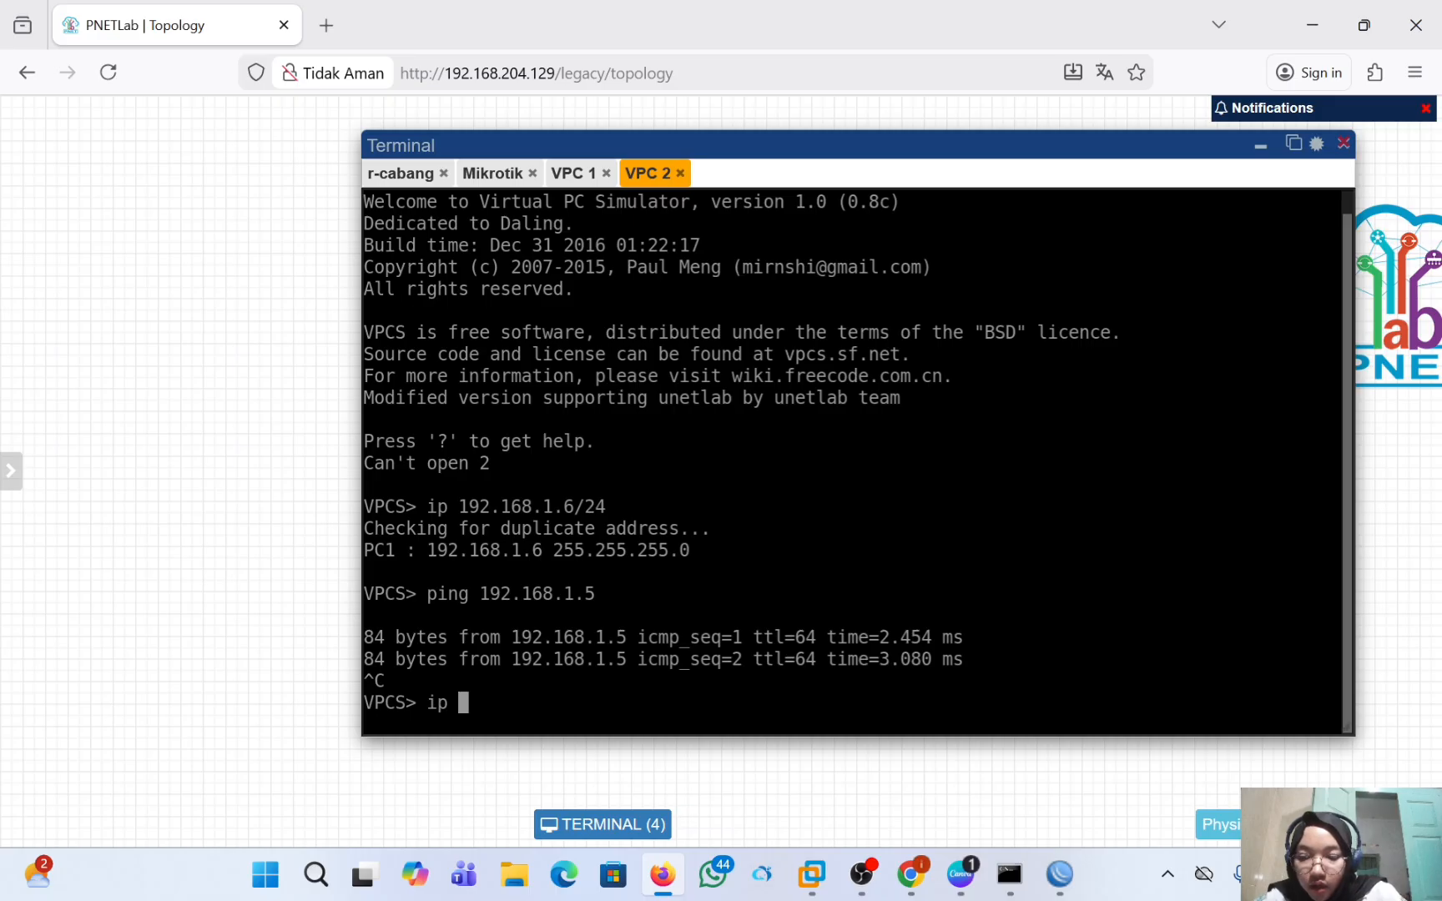
text(192)
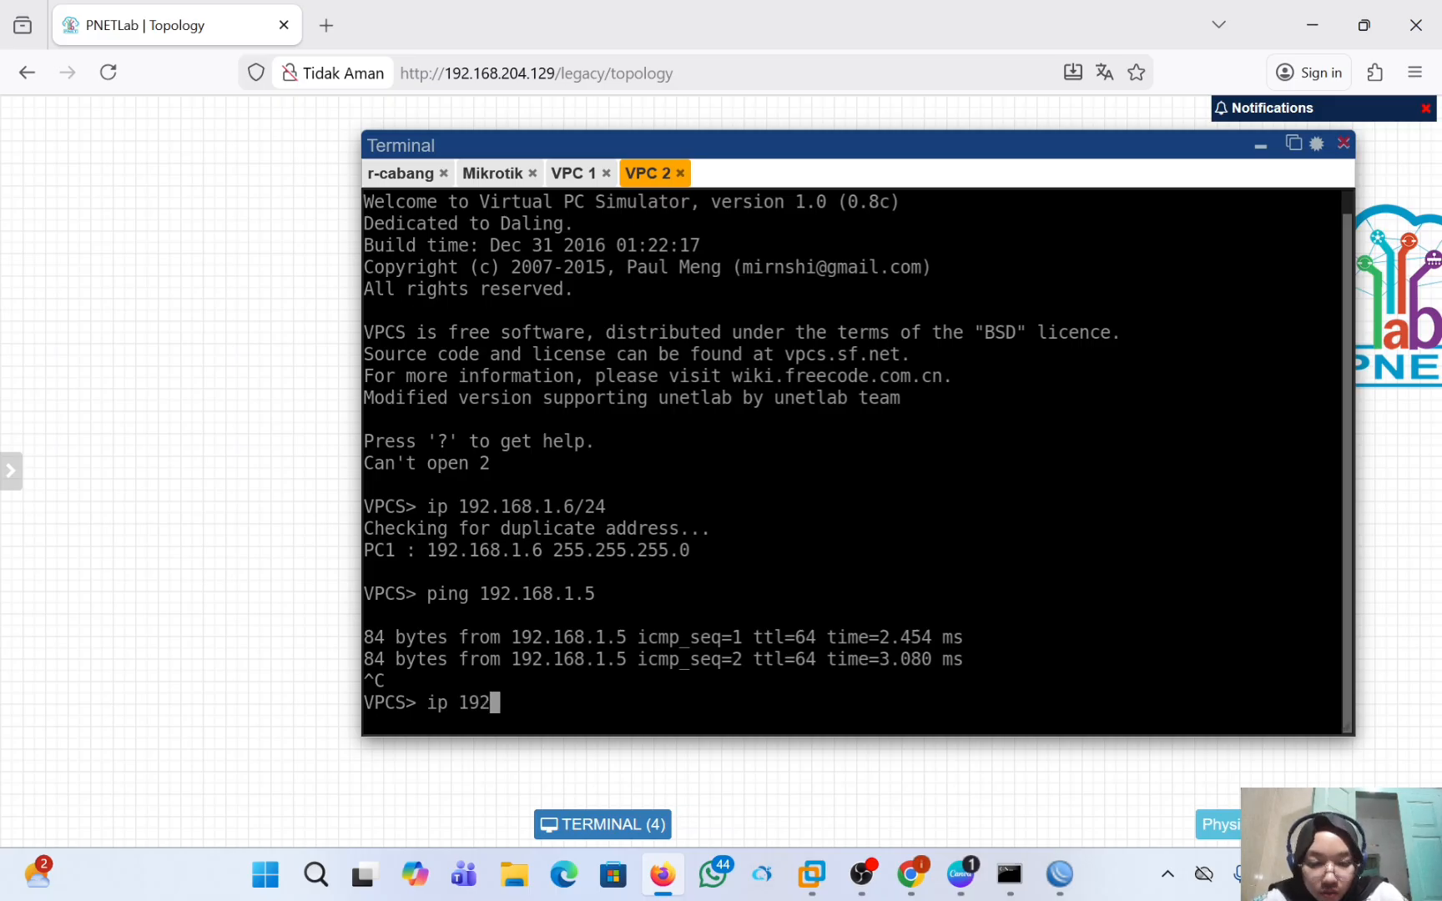
text(.168)
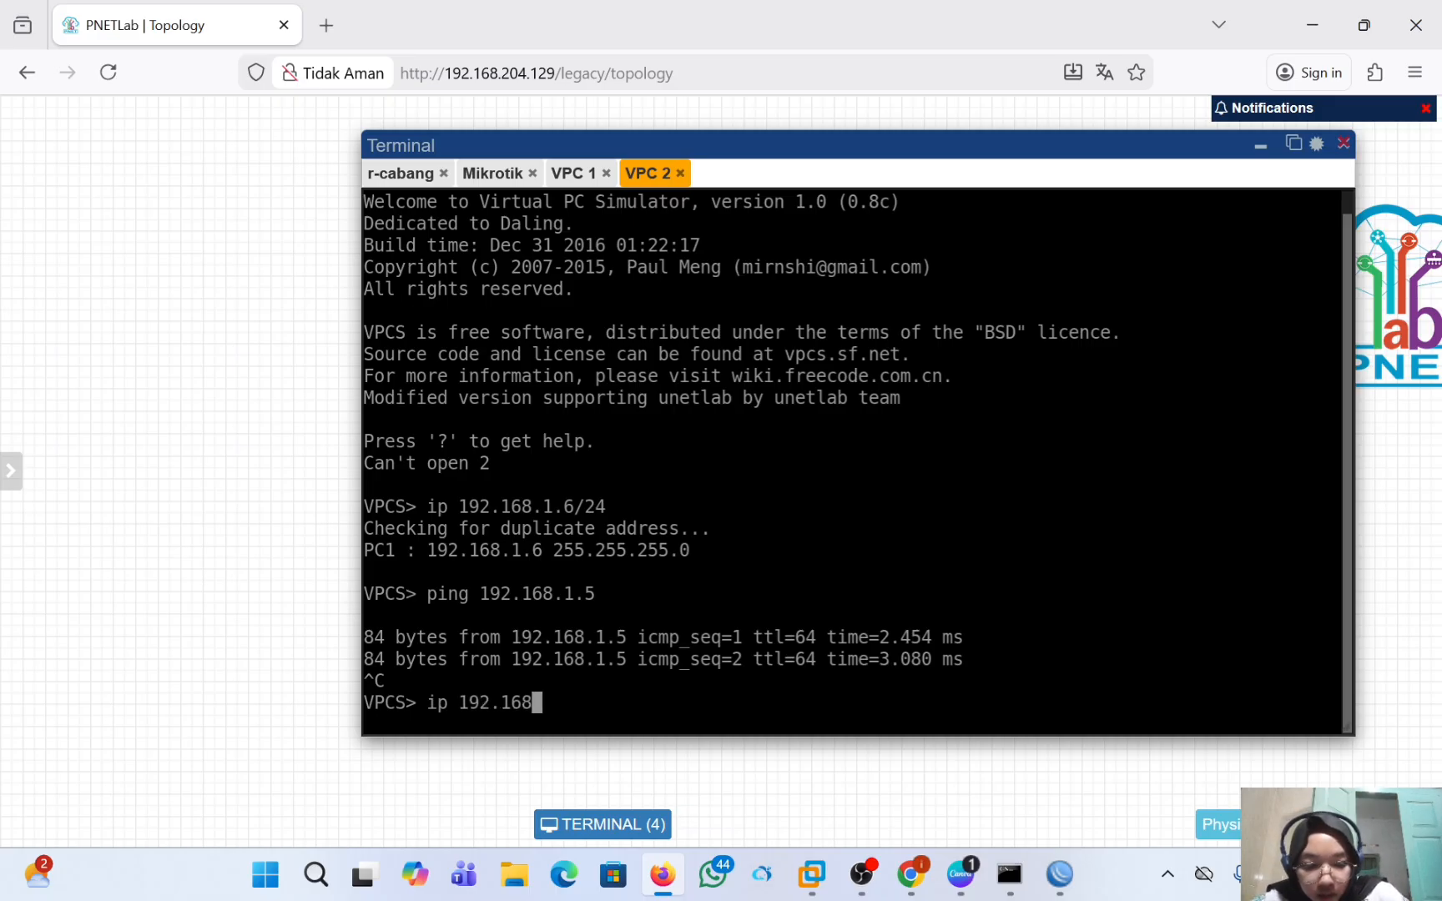
text(.1.6)
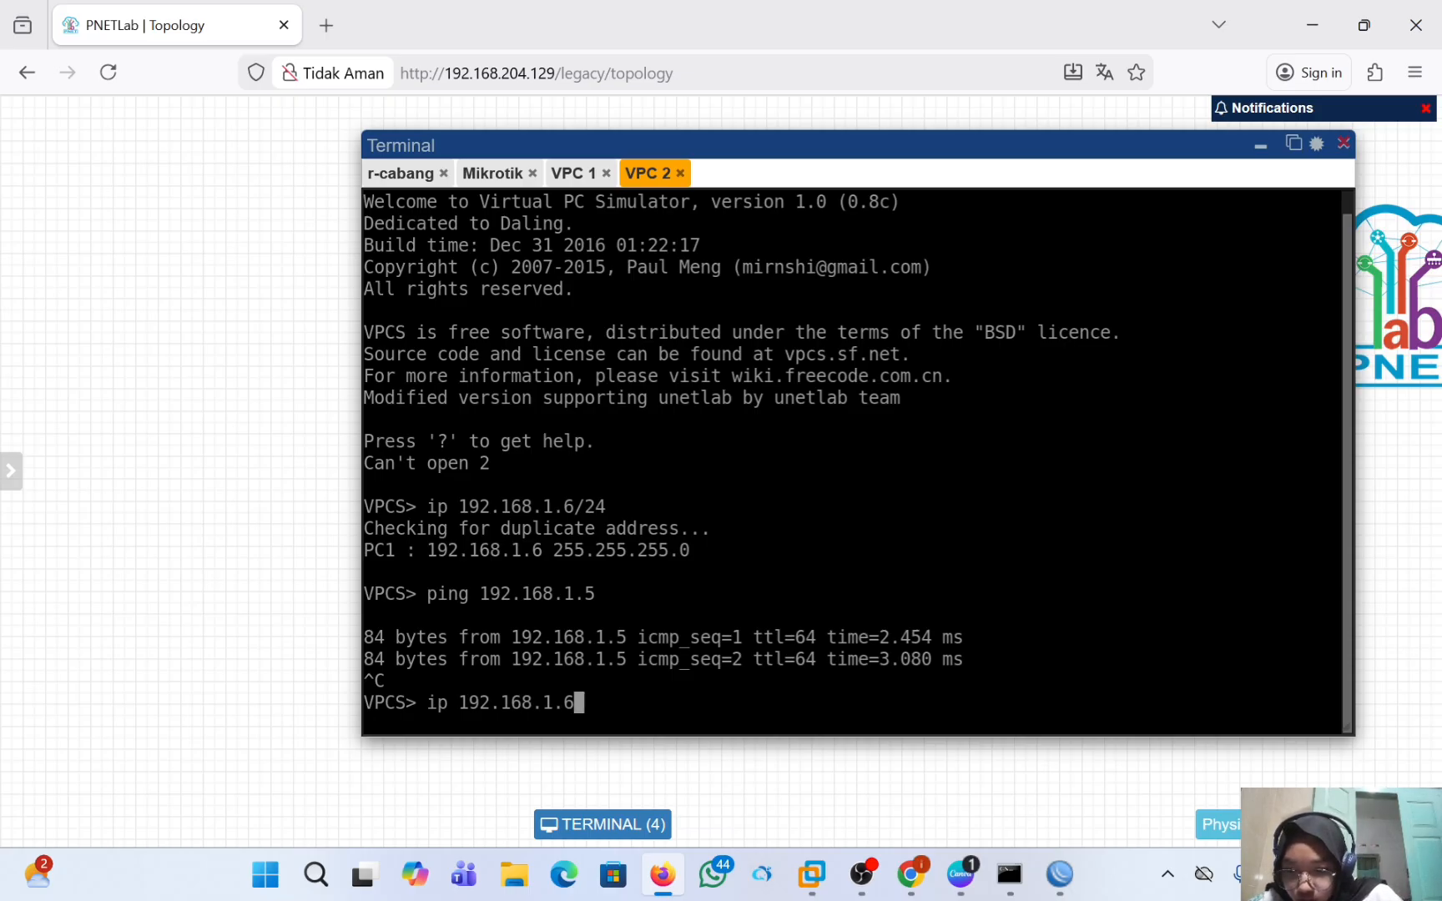
text(/24 )
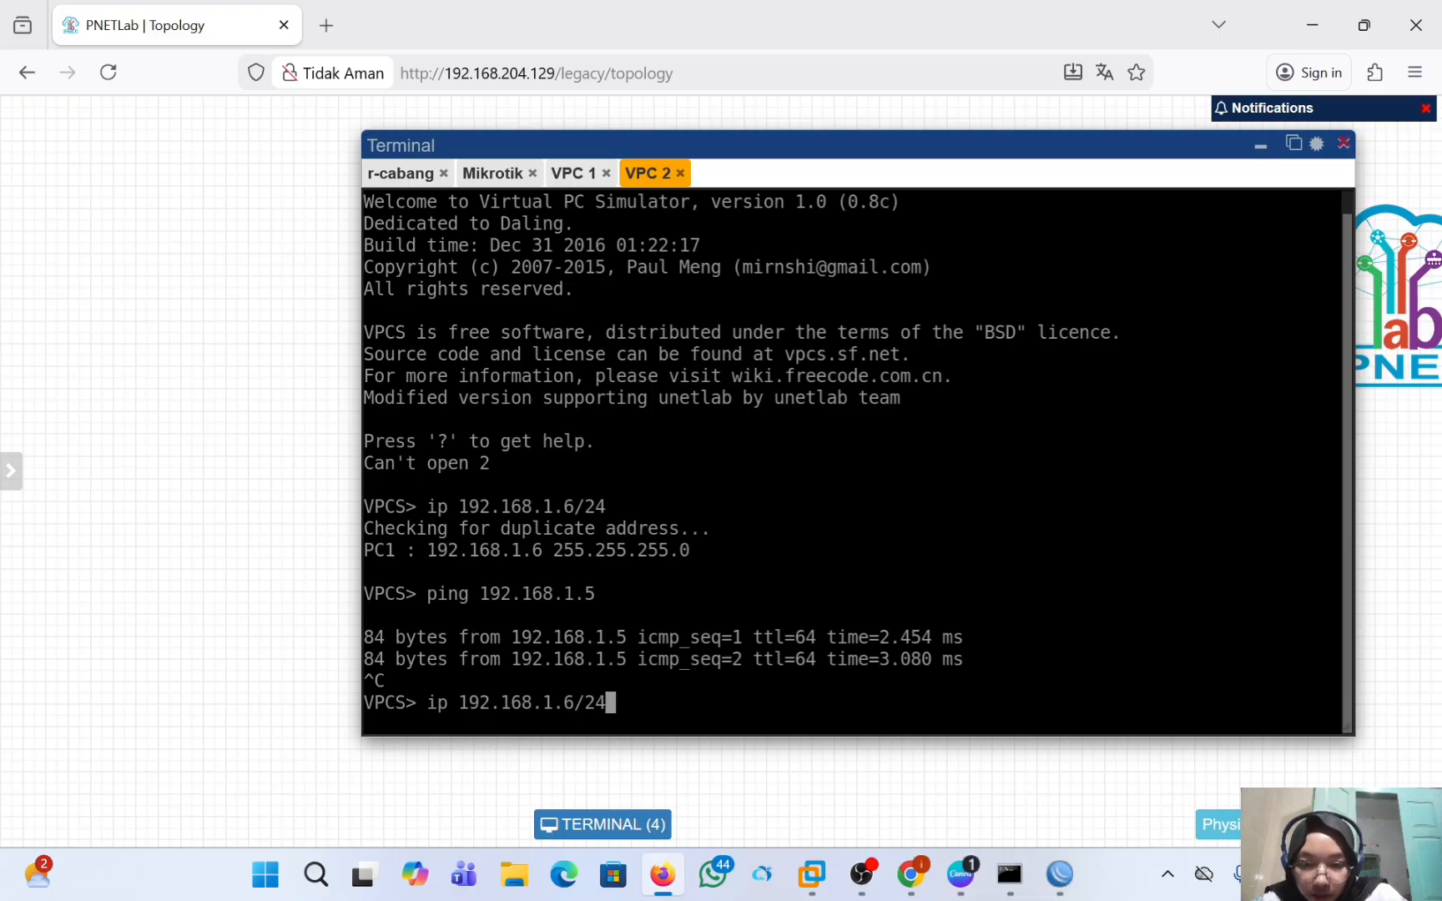
text(192.168)
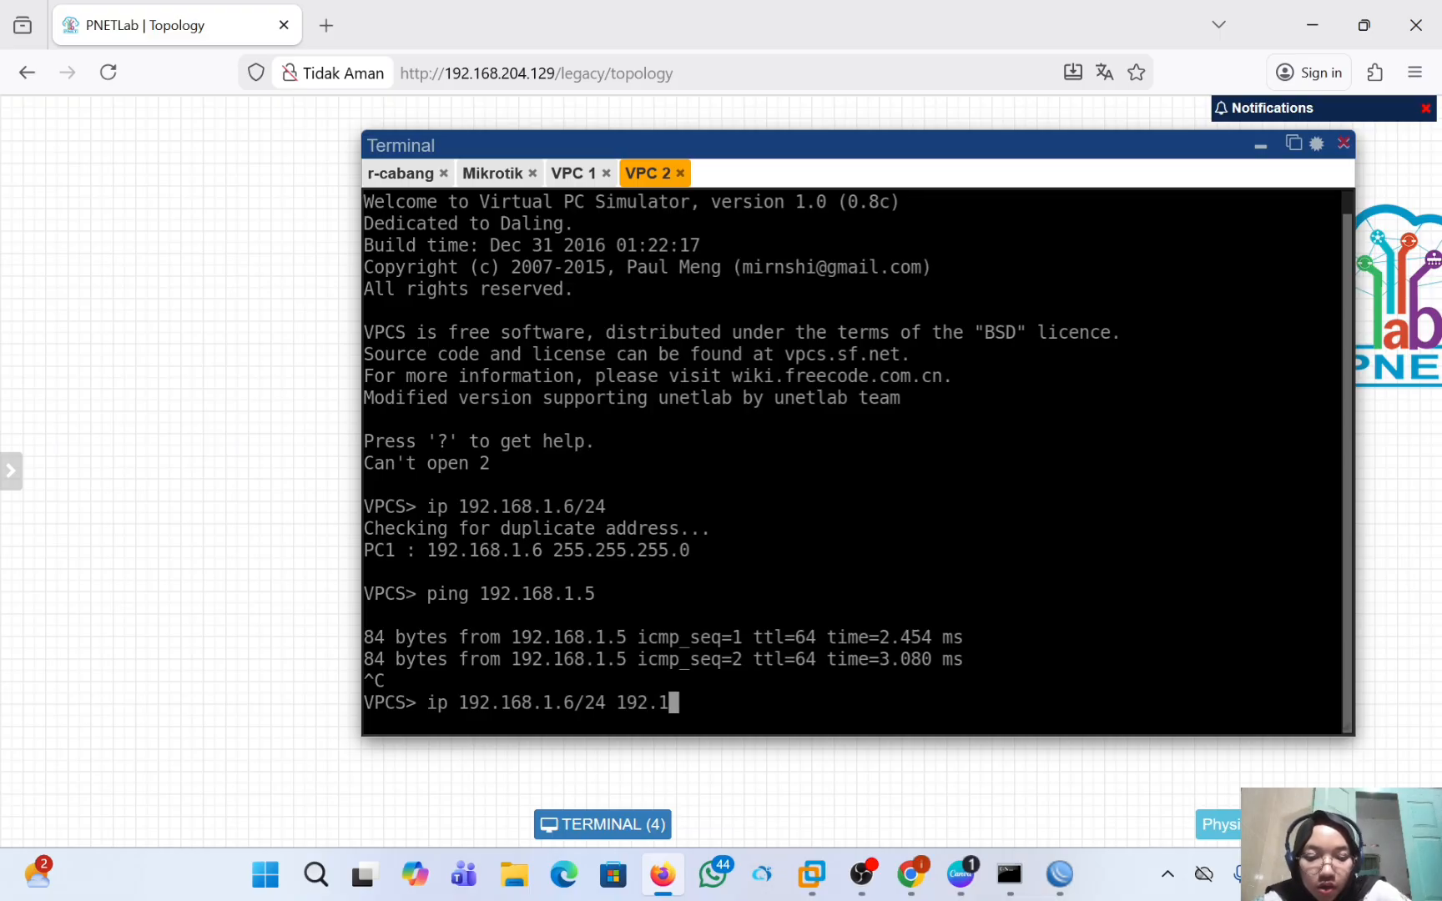
text(.1.2)
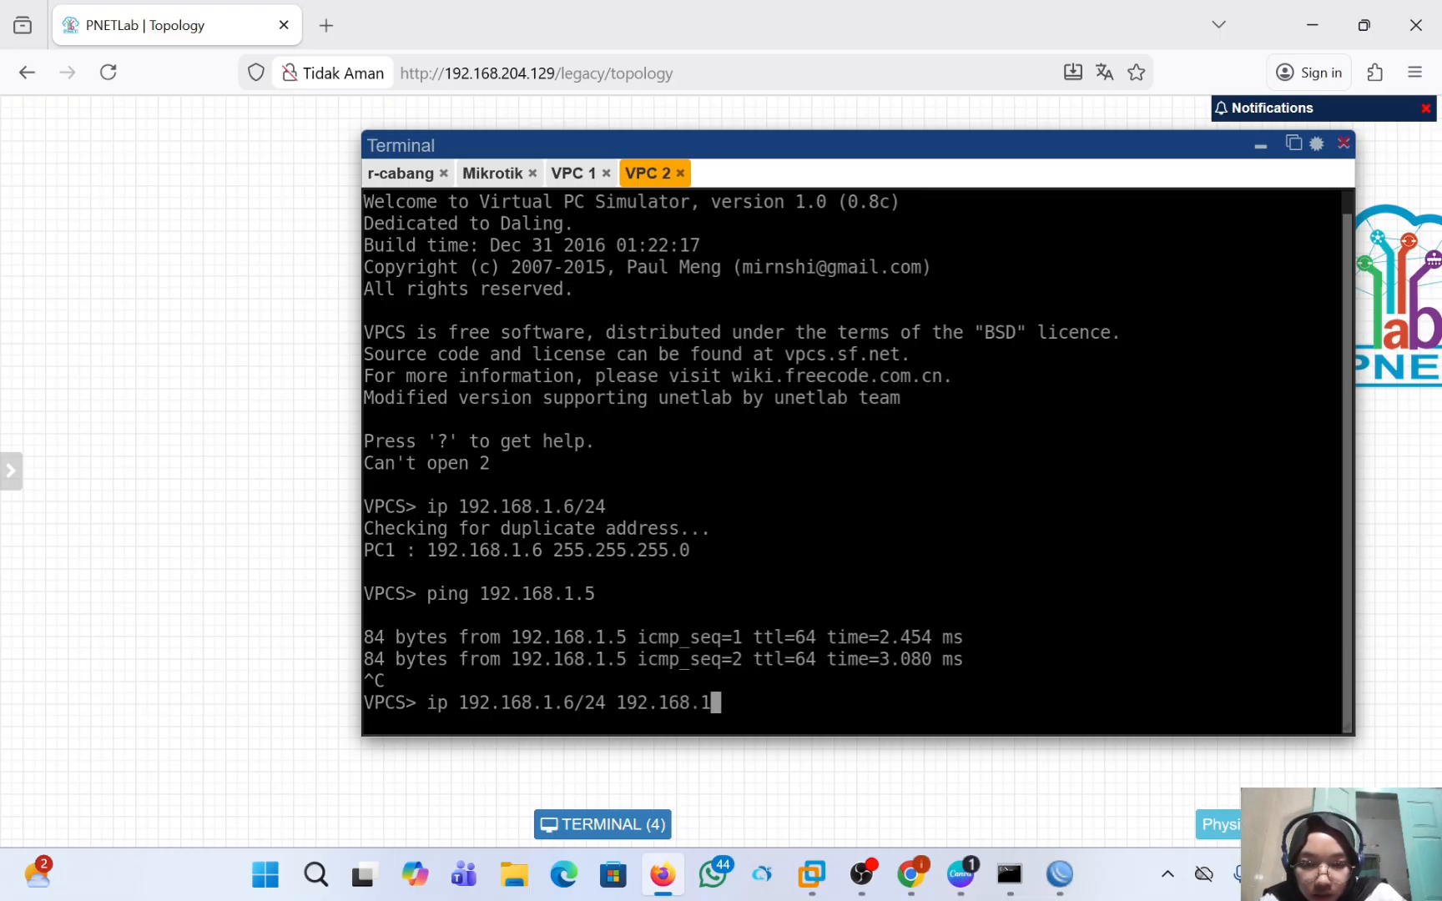
key(Return)
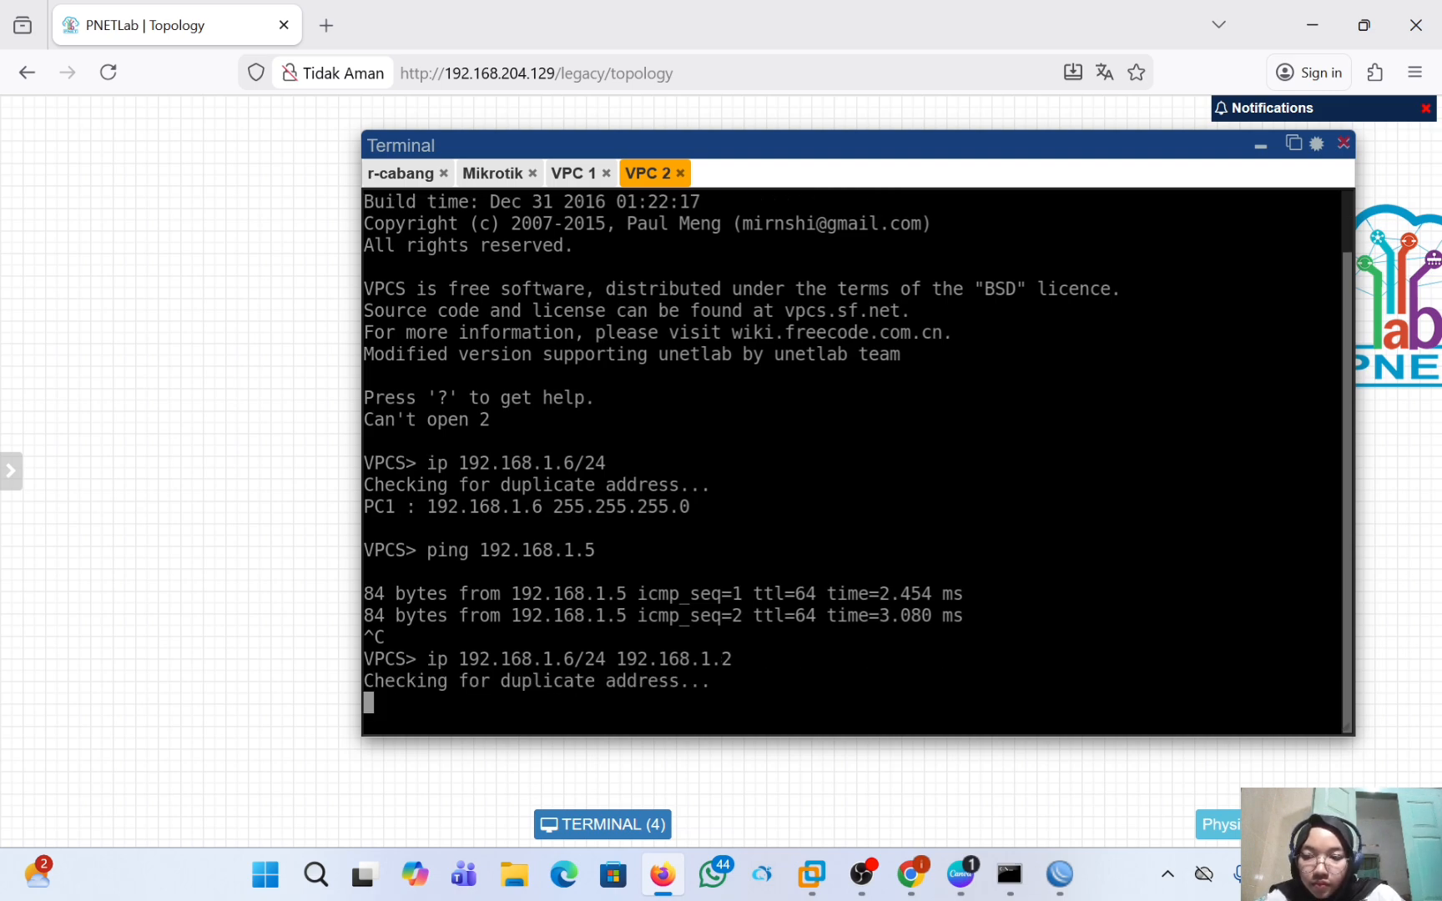
Set the DNS server of VPC 1 to 8.8.8.8 in its console.
click(588, 178)
text(ip )
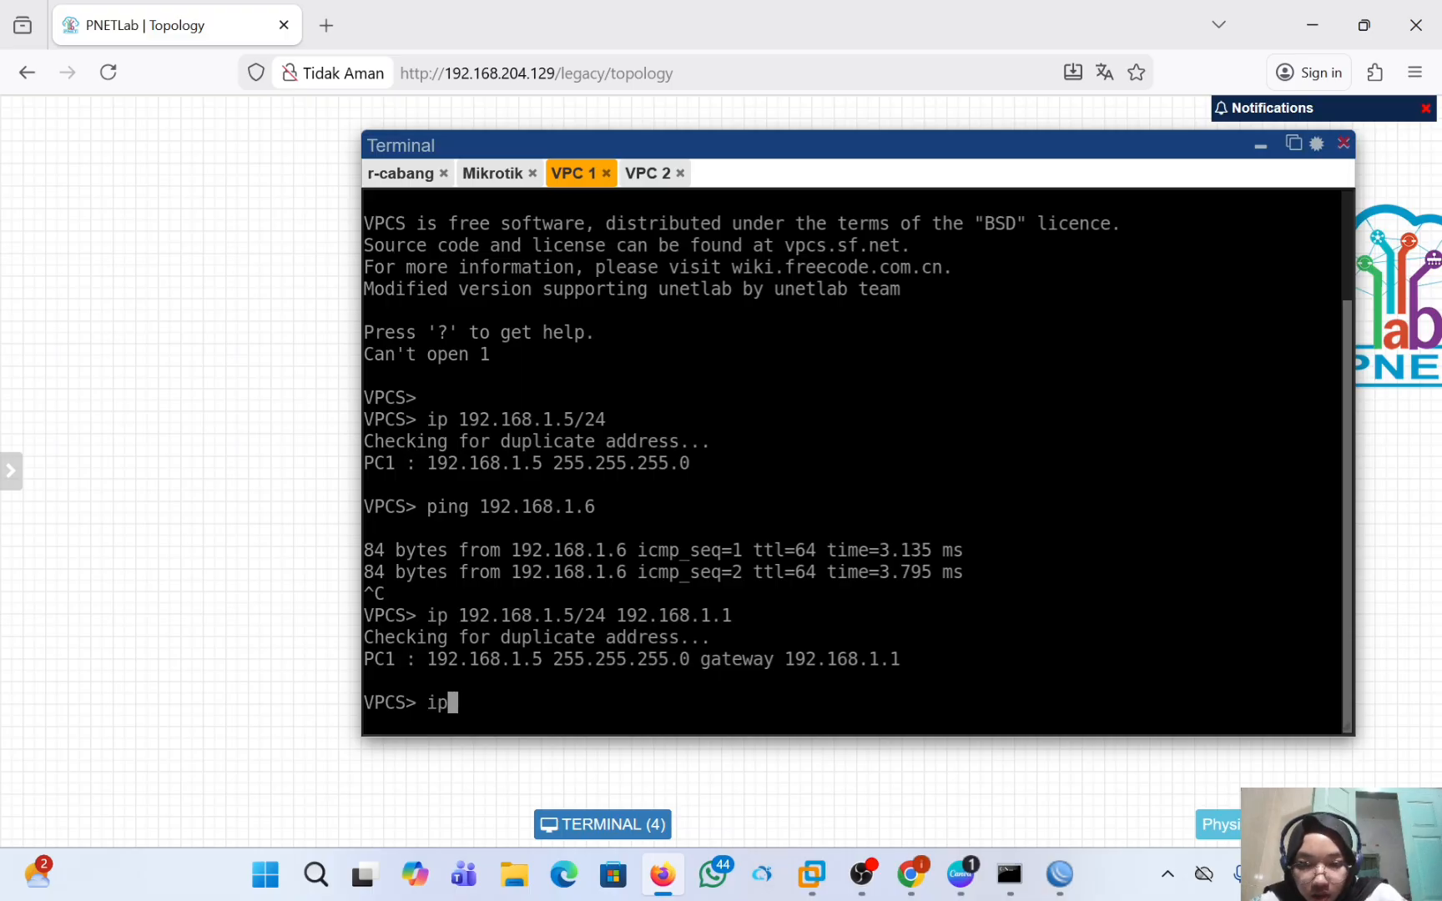
text(d)
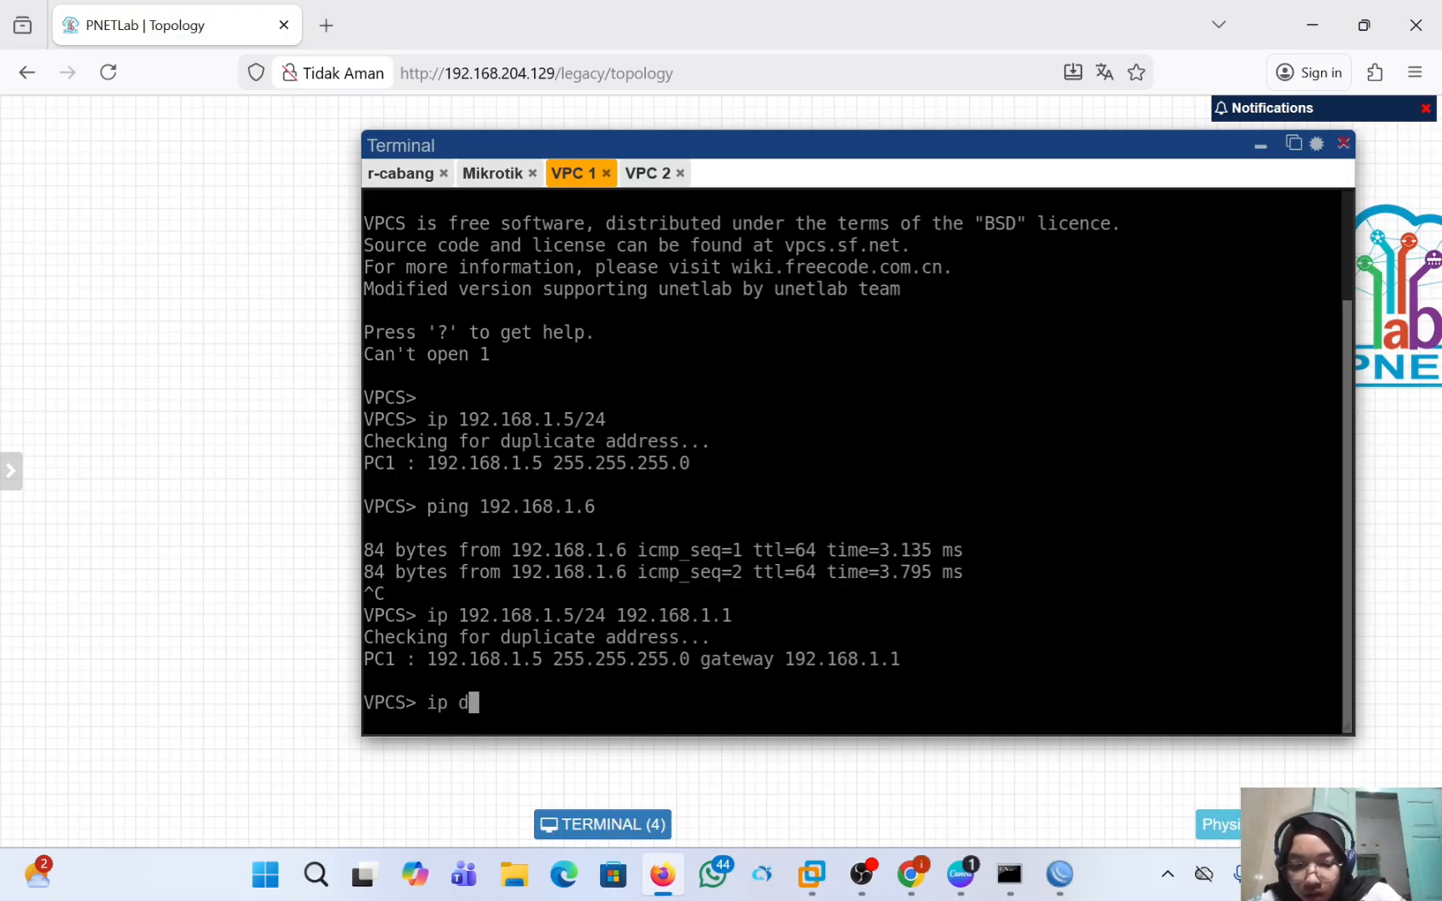
text(ns)
text(8)
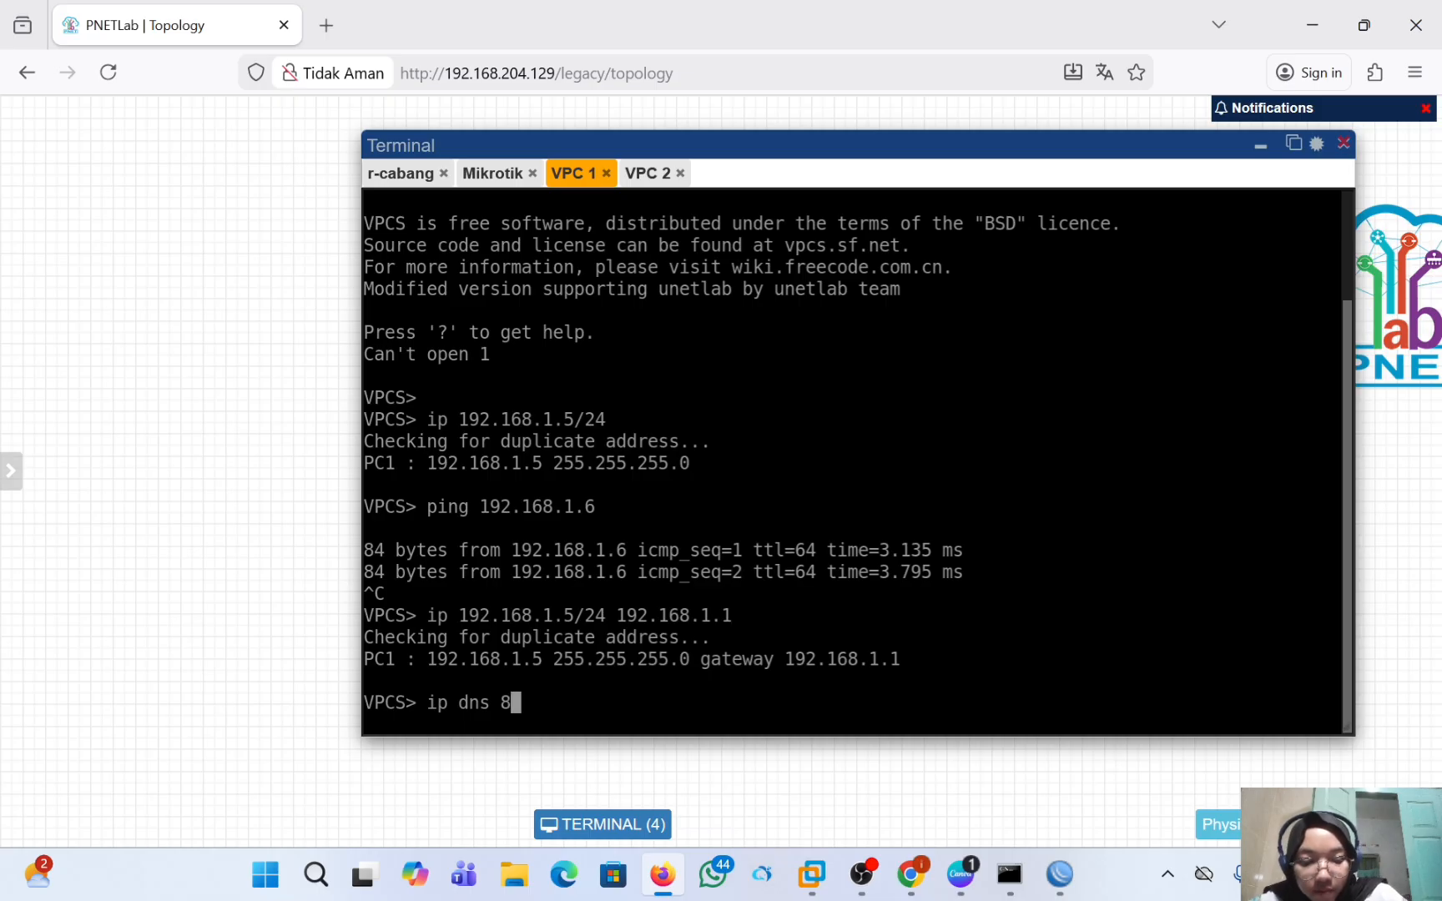
text(.8.8.8)
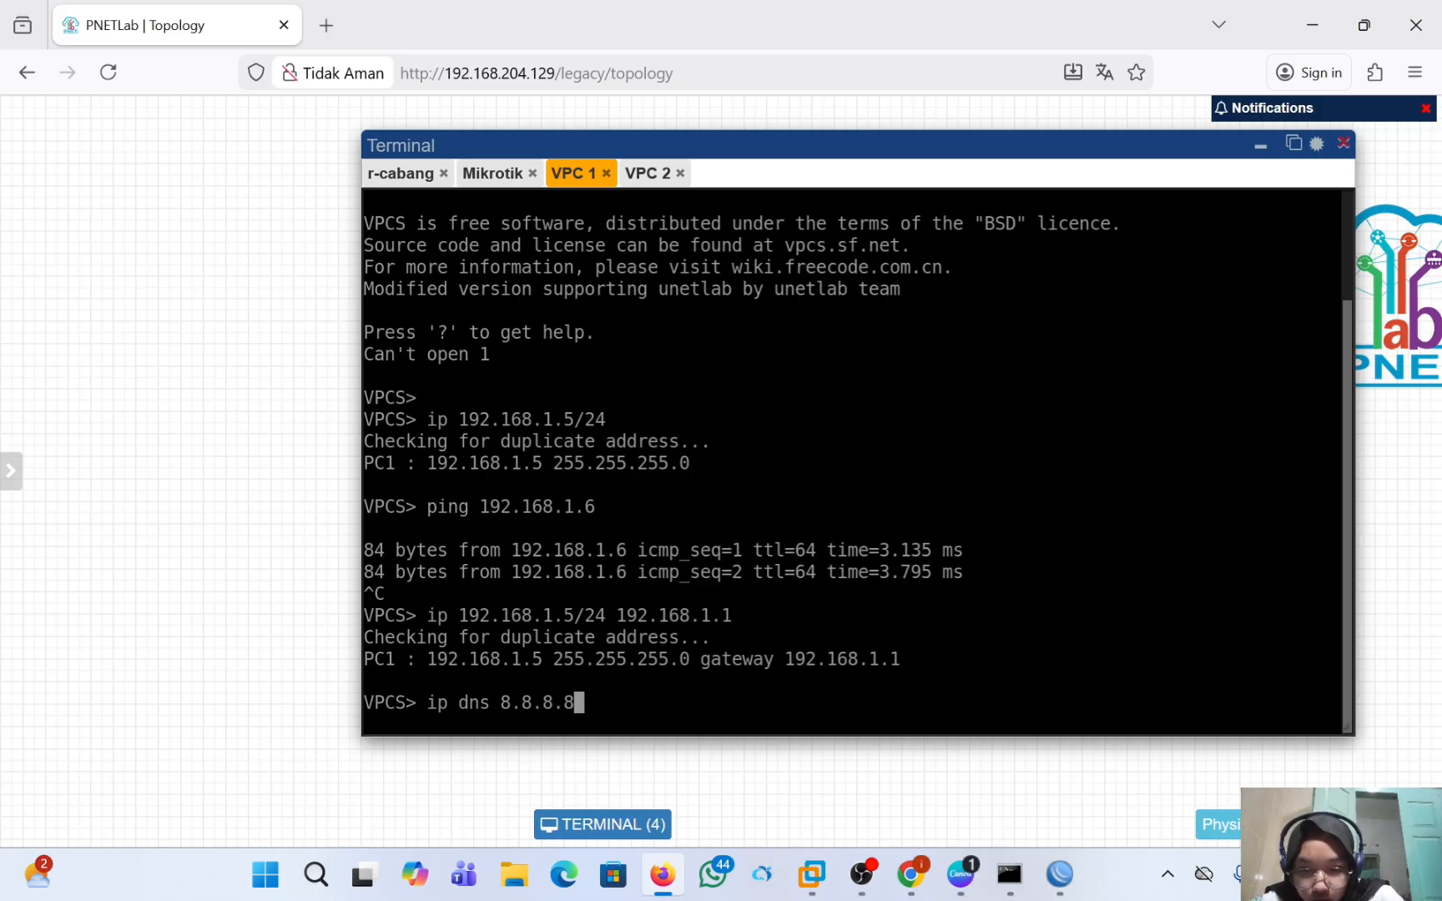
key(Return)
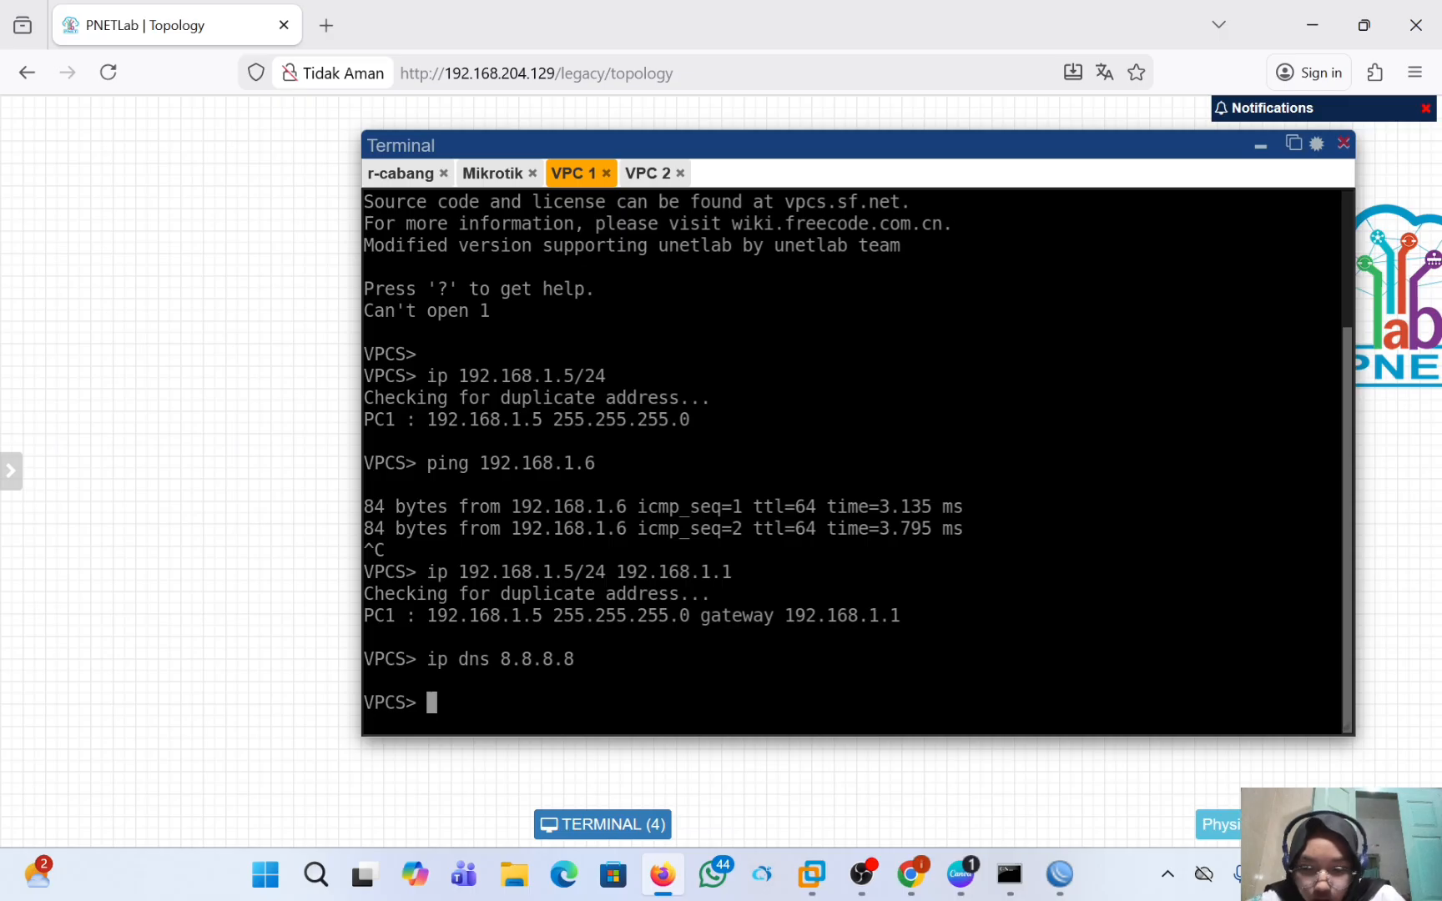
Ping 8.8.8.8 from VPC 1, stop the ping after a few replies and switch to the VPC 2 console.
text(ping)
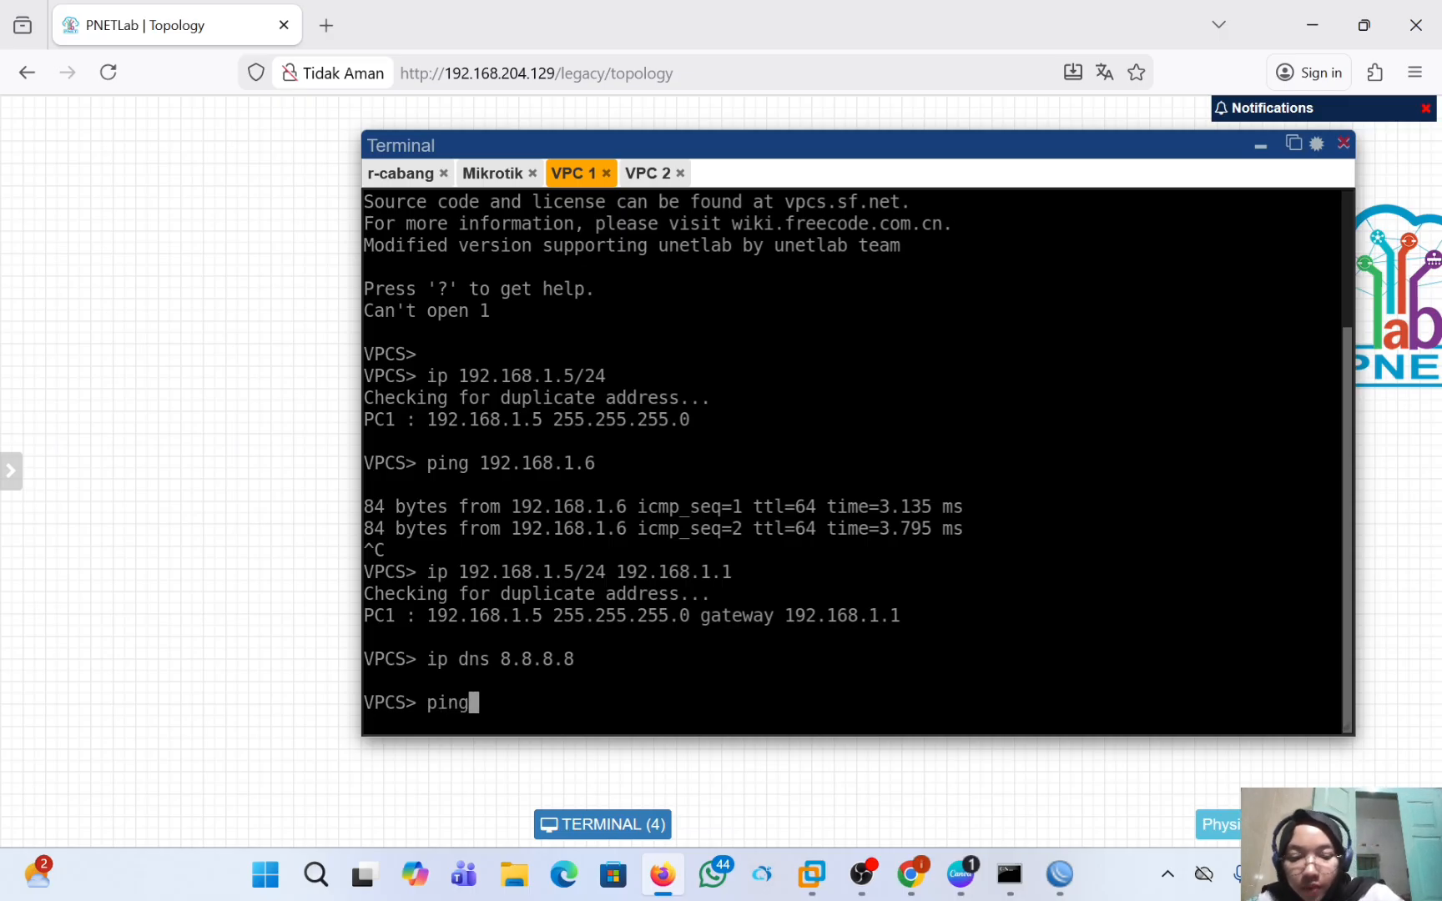
text( 8.8.8.)
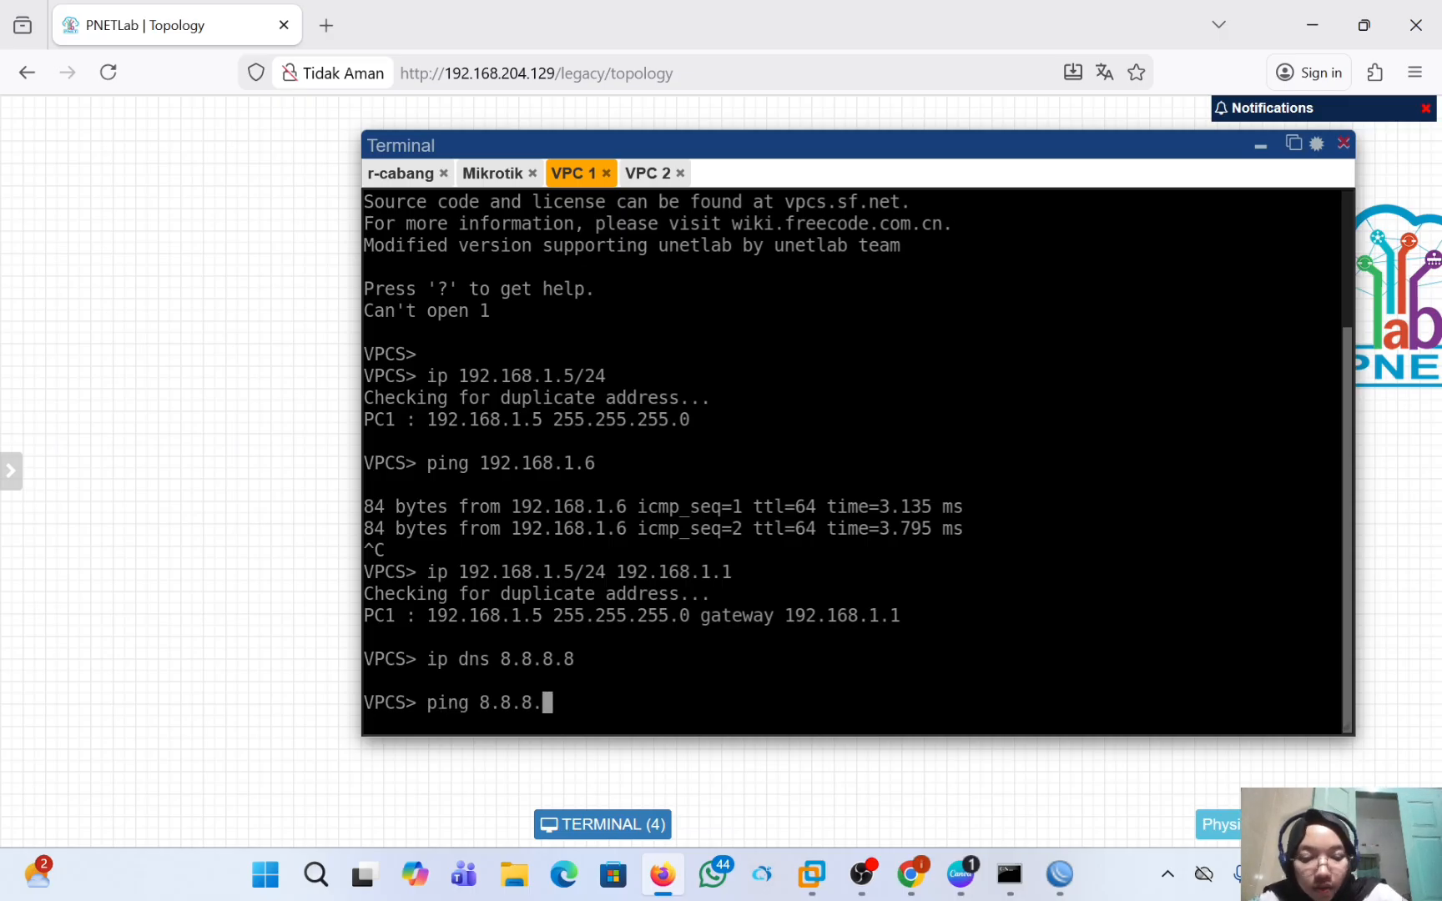
text(8)
key(Return)
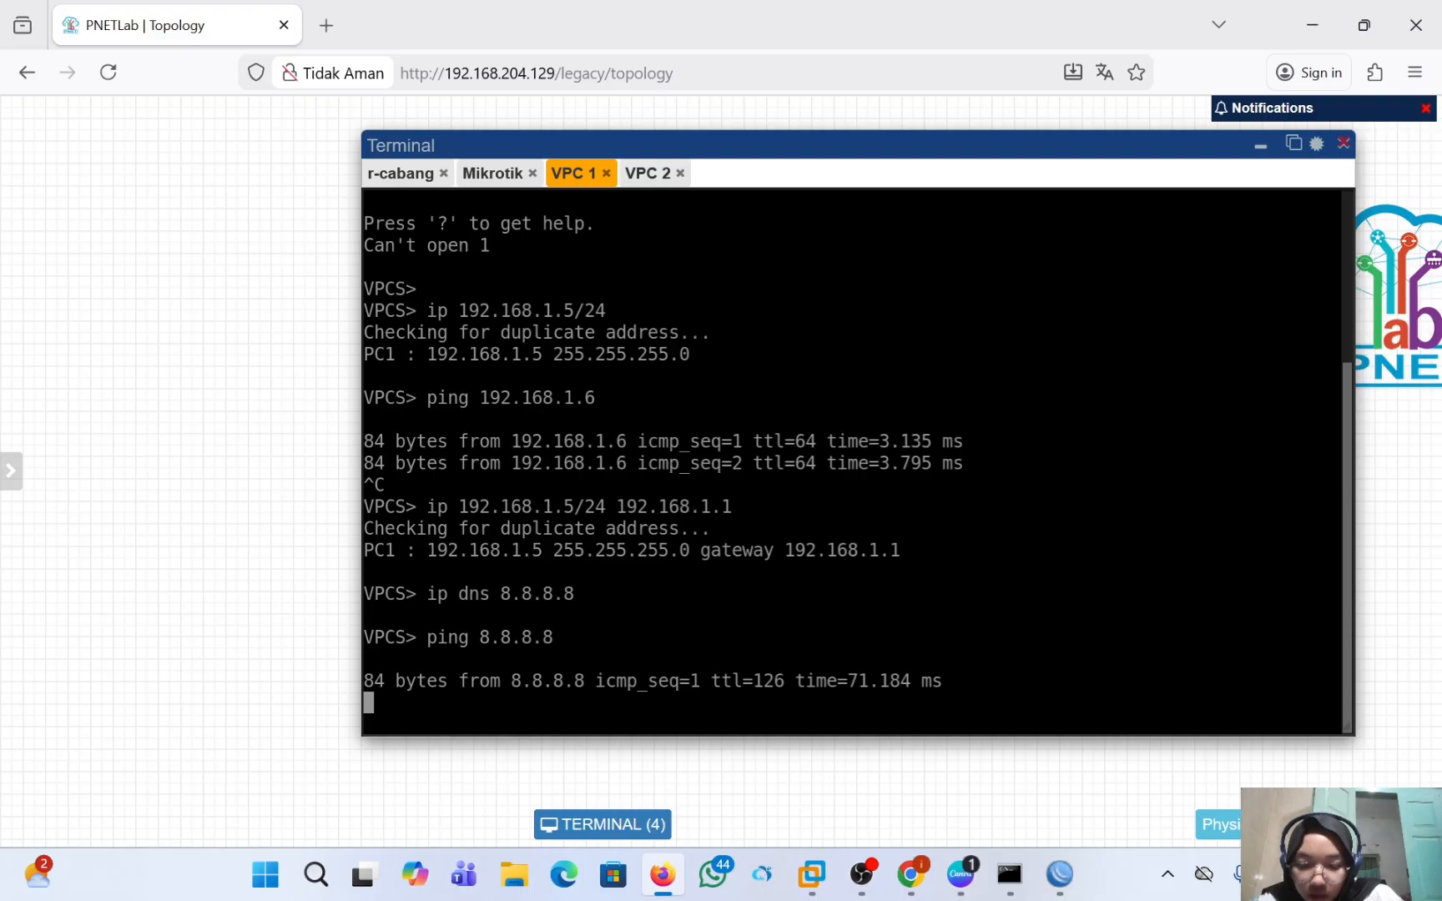
key(ctrl+c)
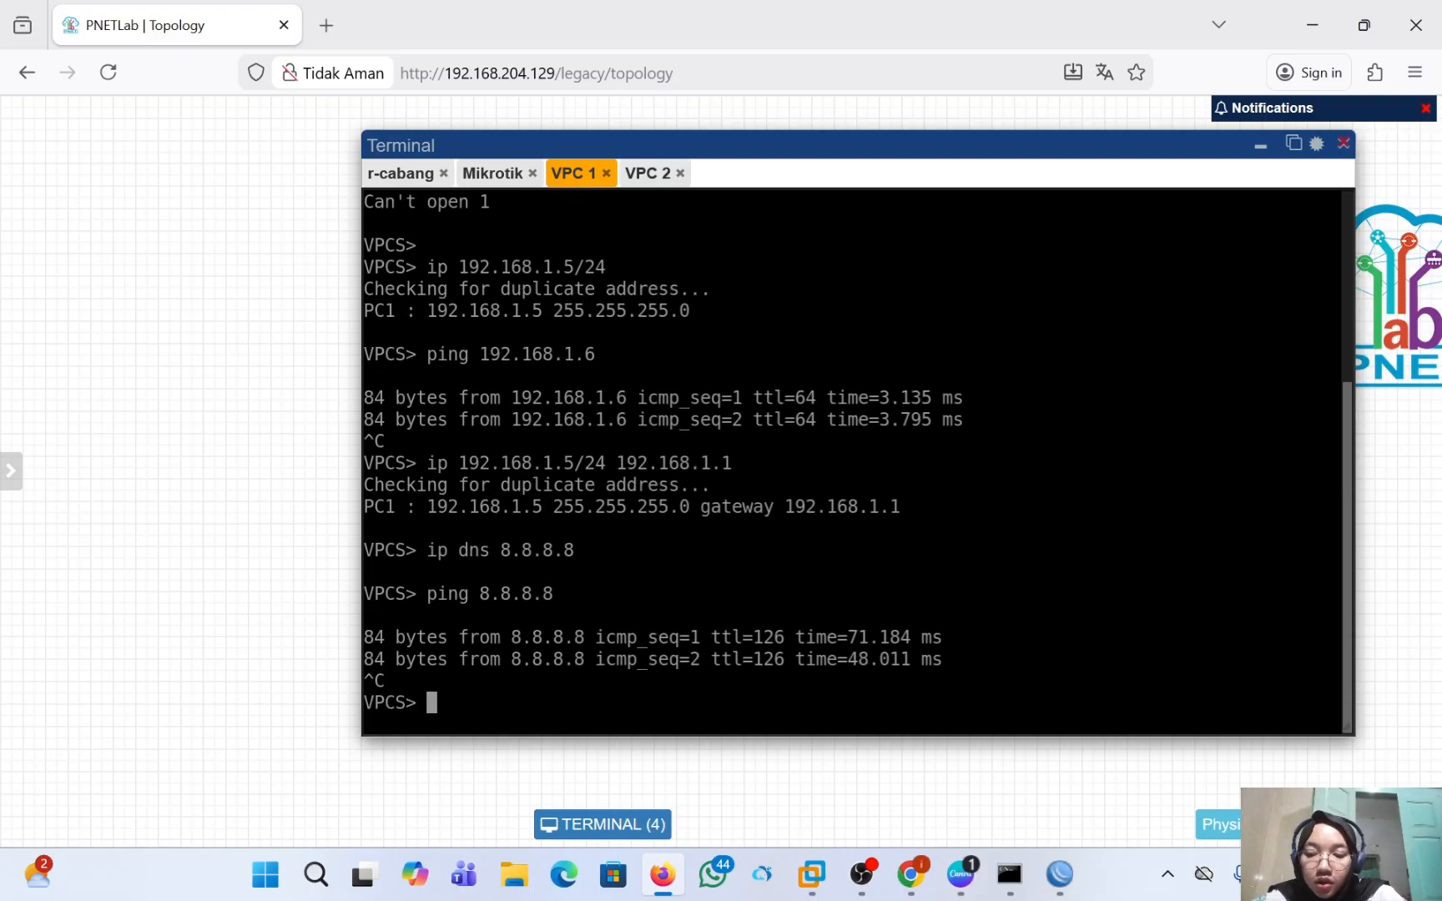
click(651, 171)
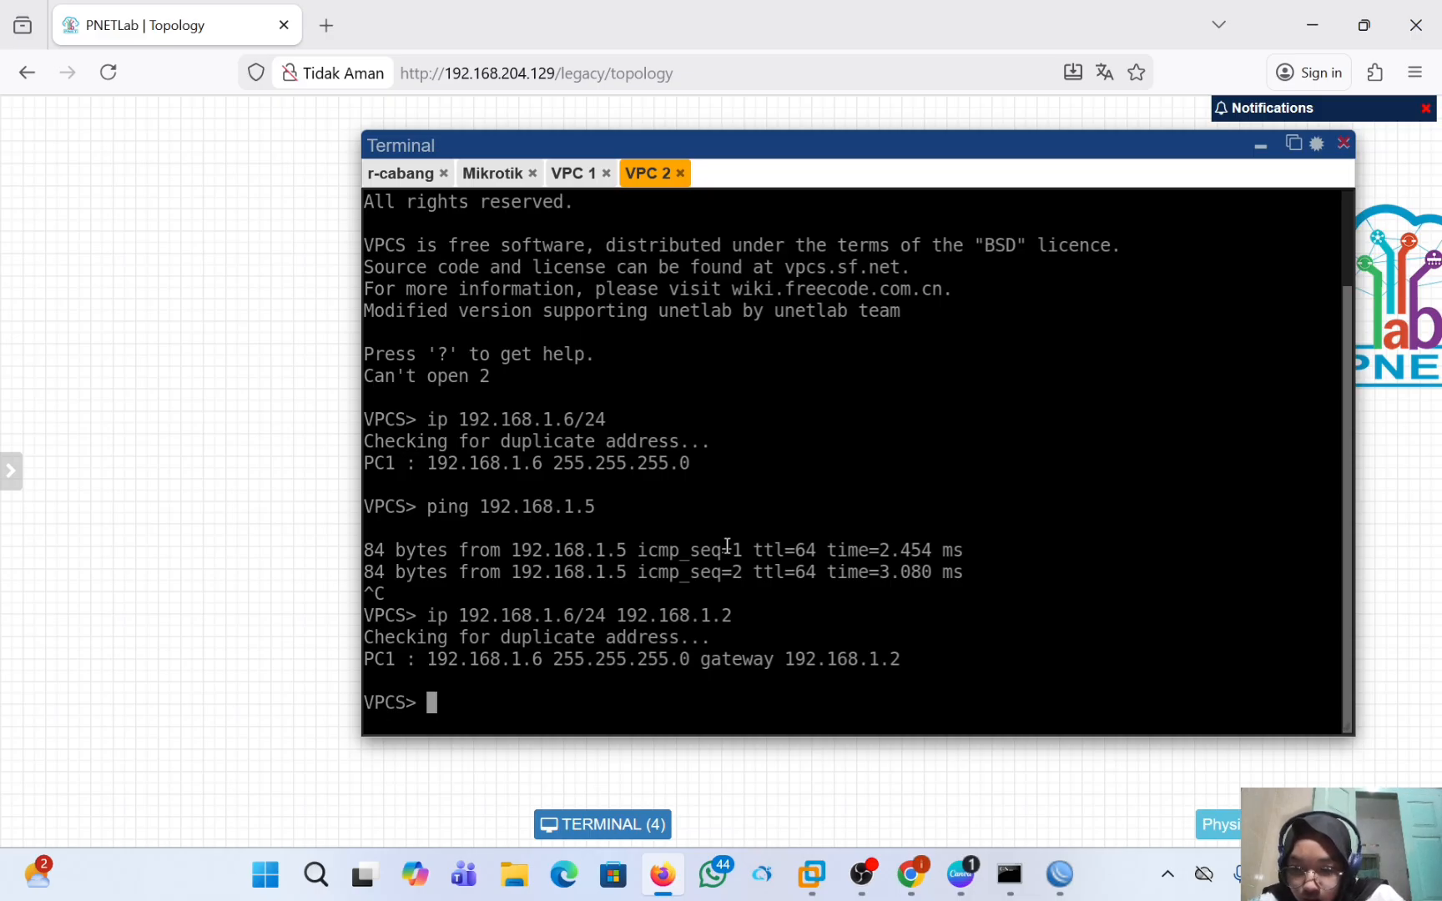
text(ip )
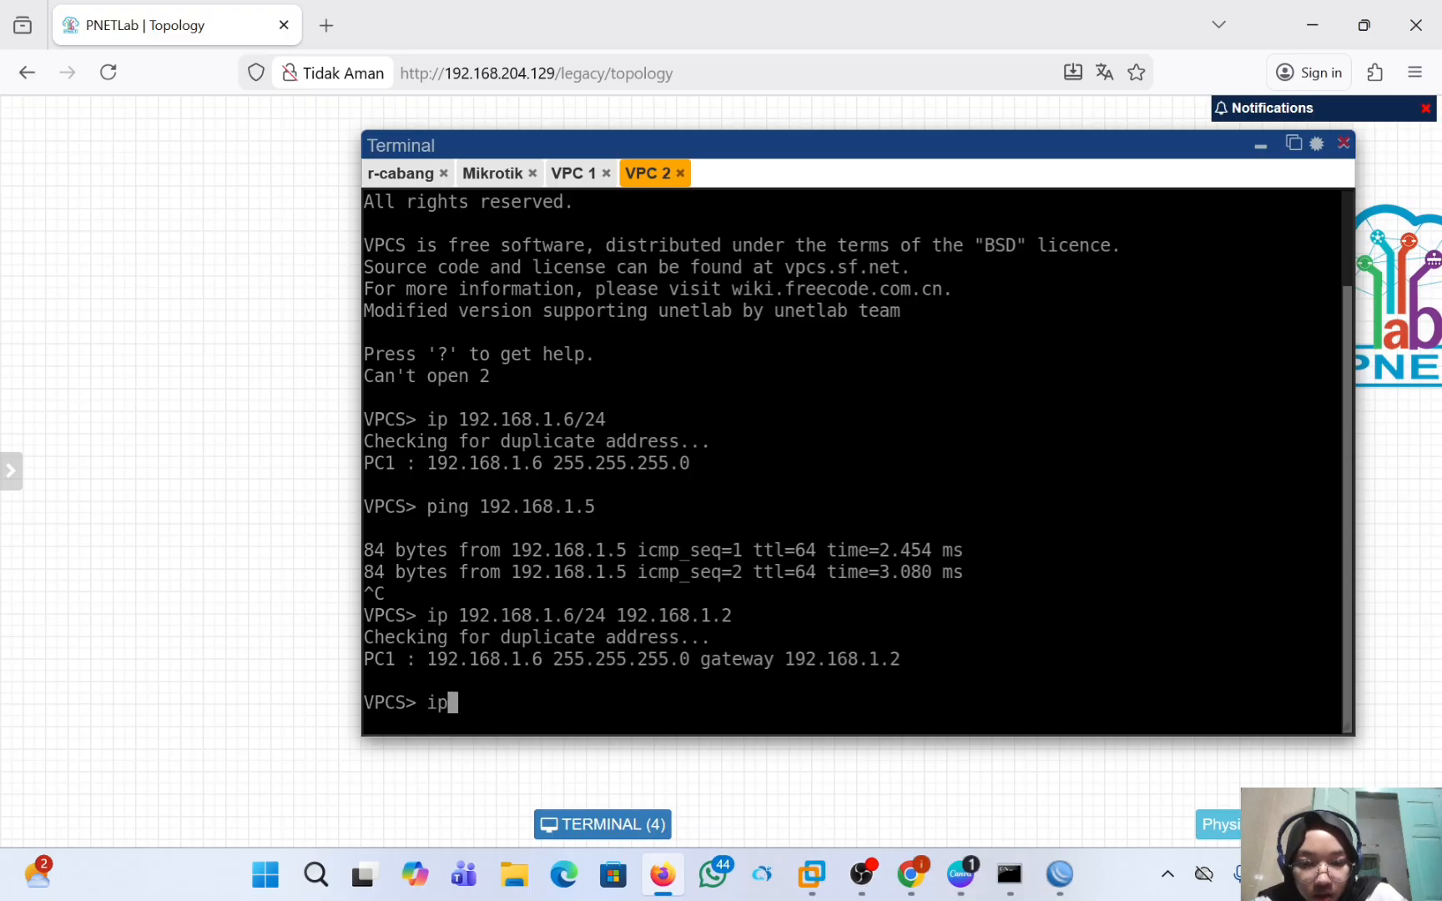
text(dns)
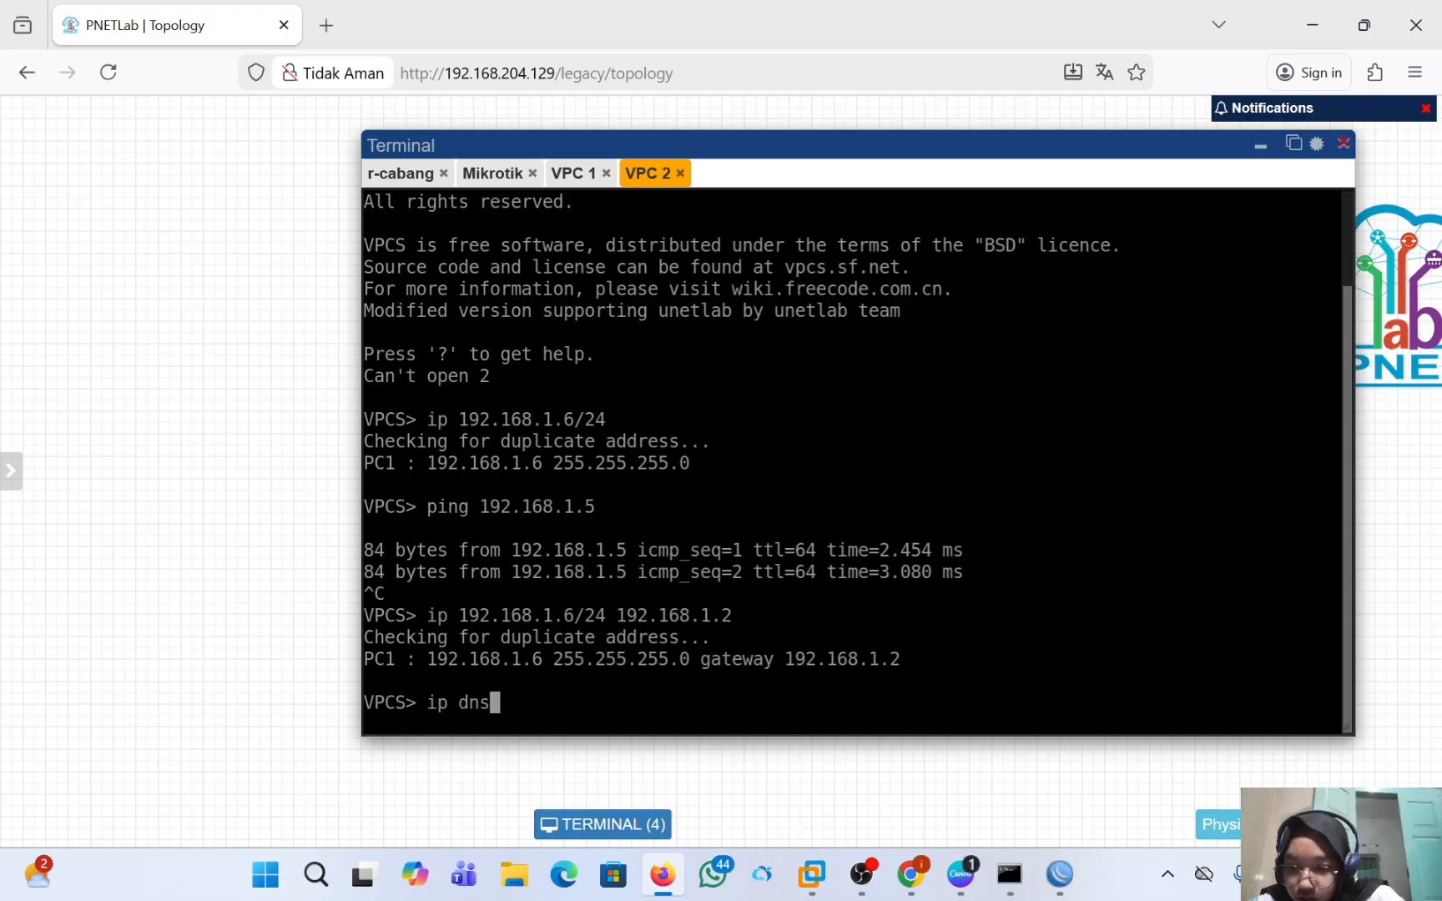
key(BackSpace)
key(BackSpace)
key(BackSpace)
key(BackSpace)
key(BackSpace)
key(BackSpace)
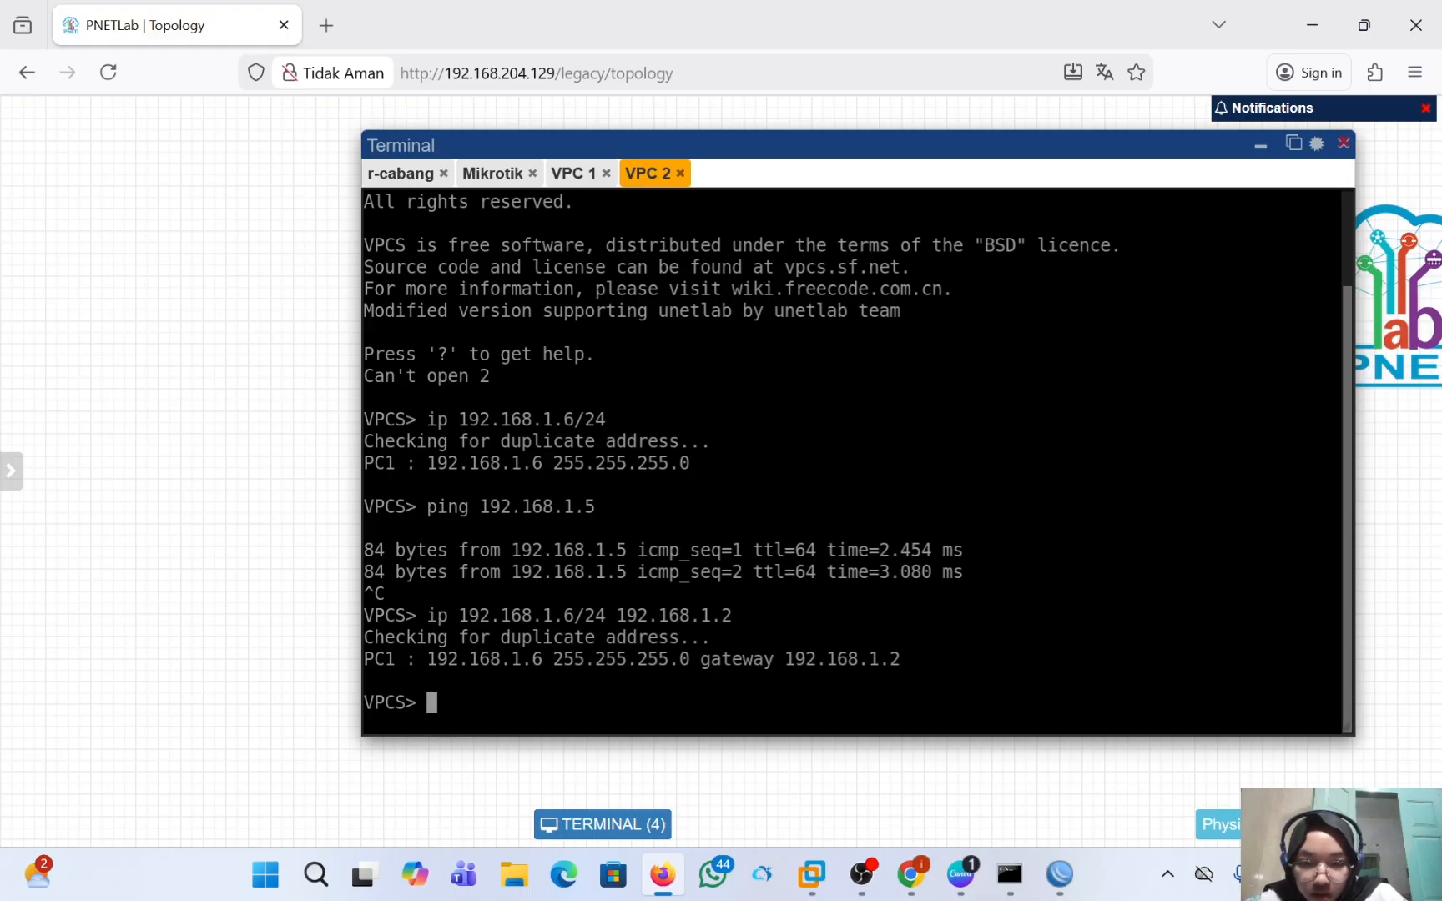
Ping 8.8.8.8 from VPC 2 and stop the ping after a few replies.
text(ping )
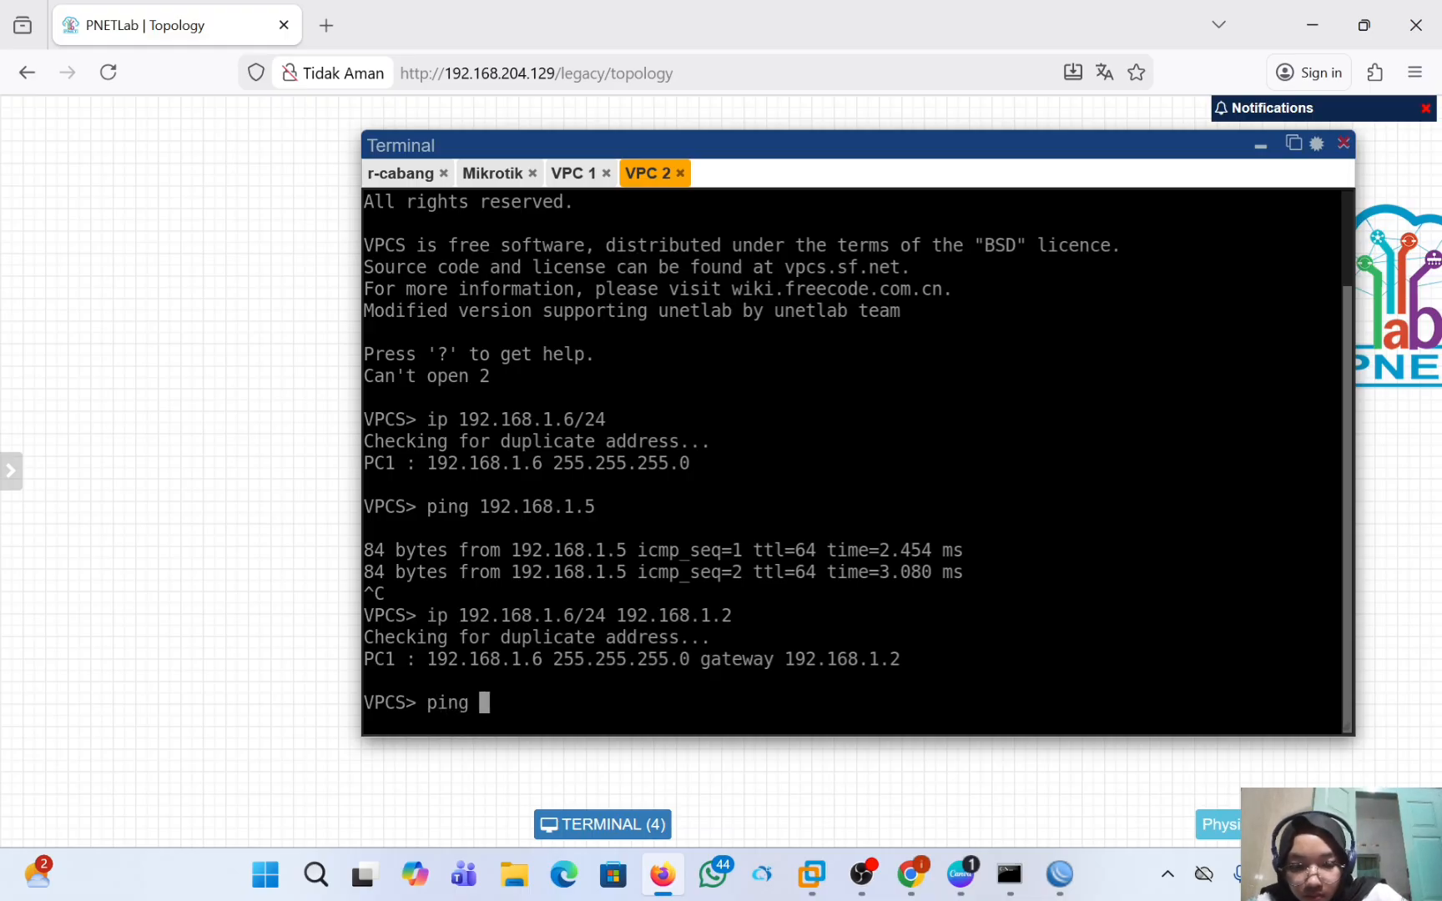
text(8.8.8.8)
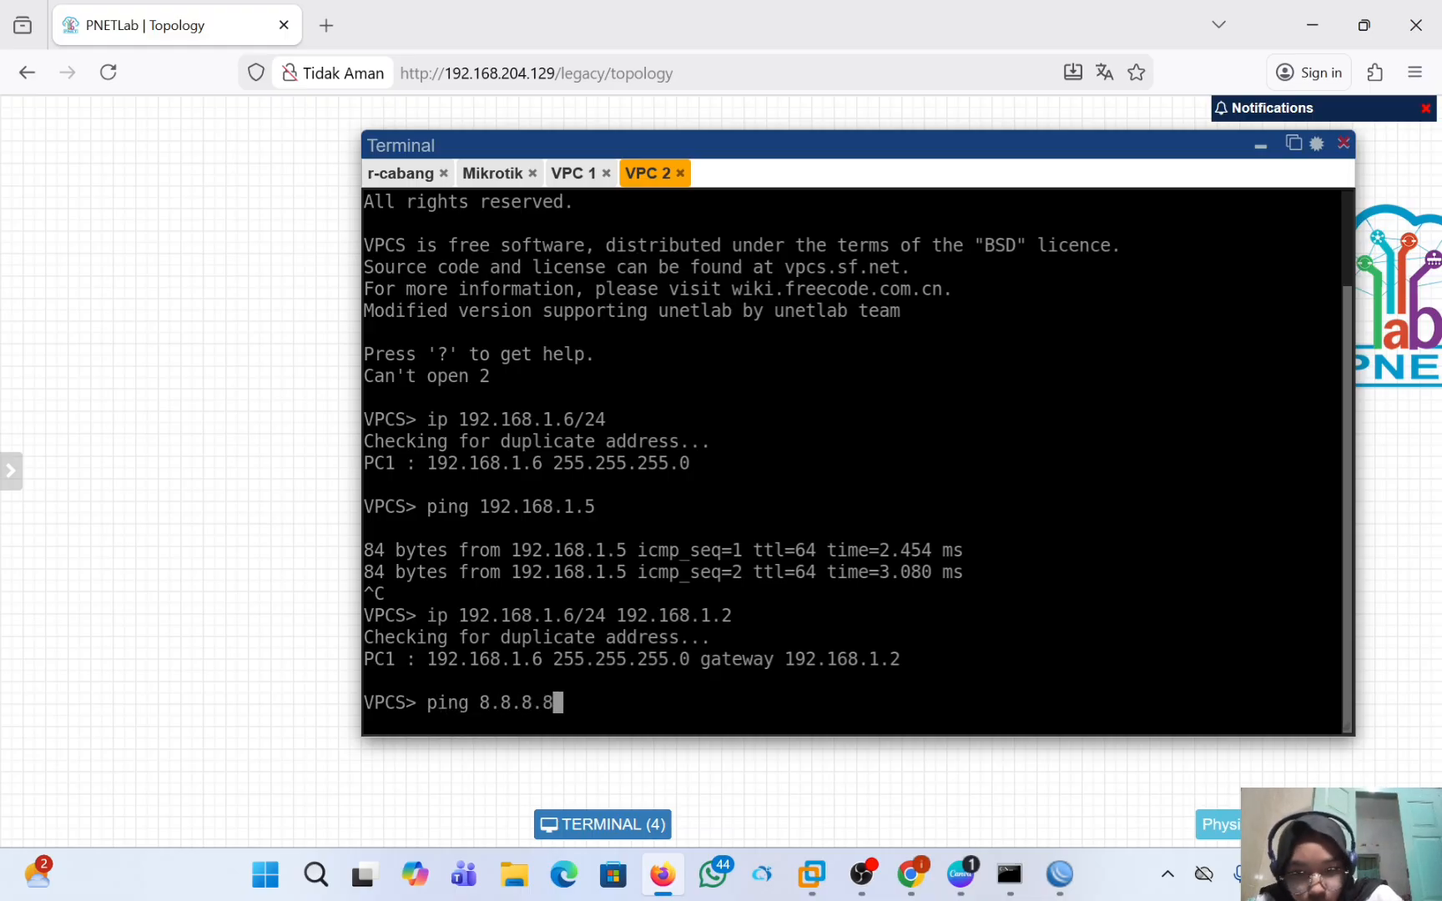
key(Return)
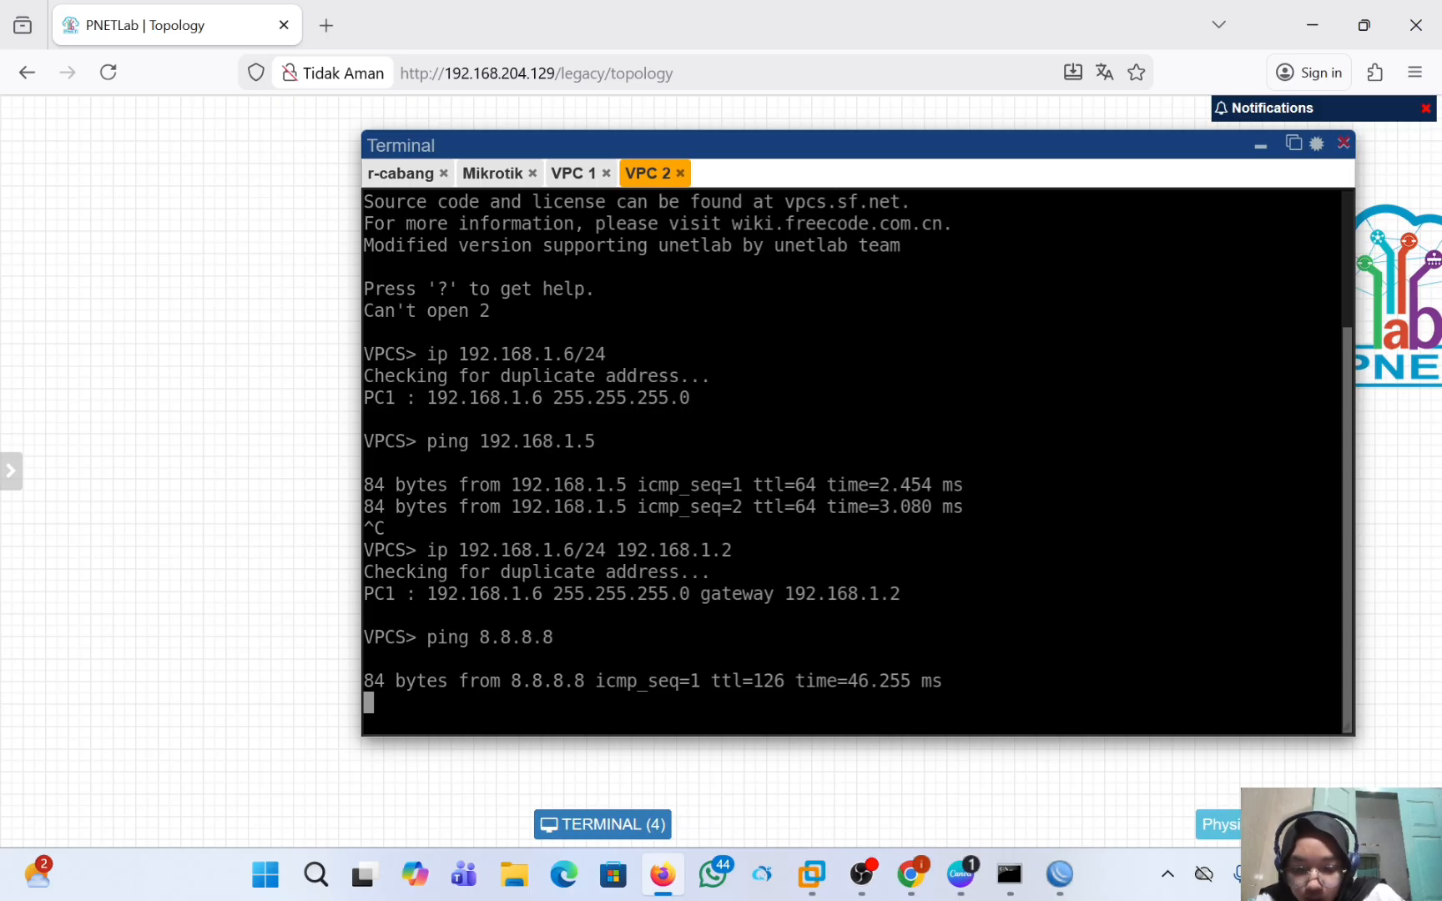
key(ctrl+c)
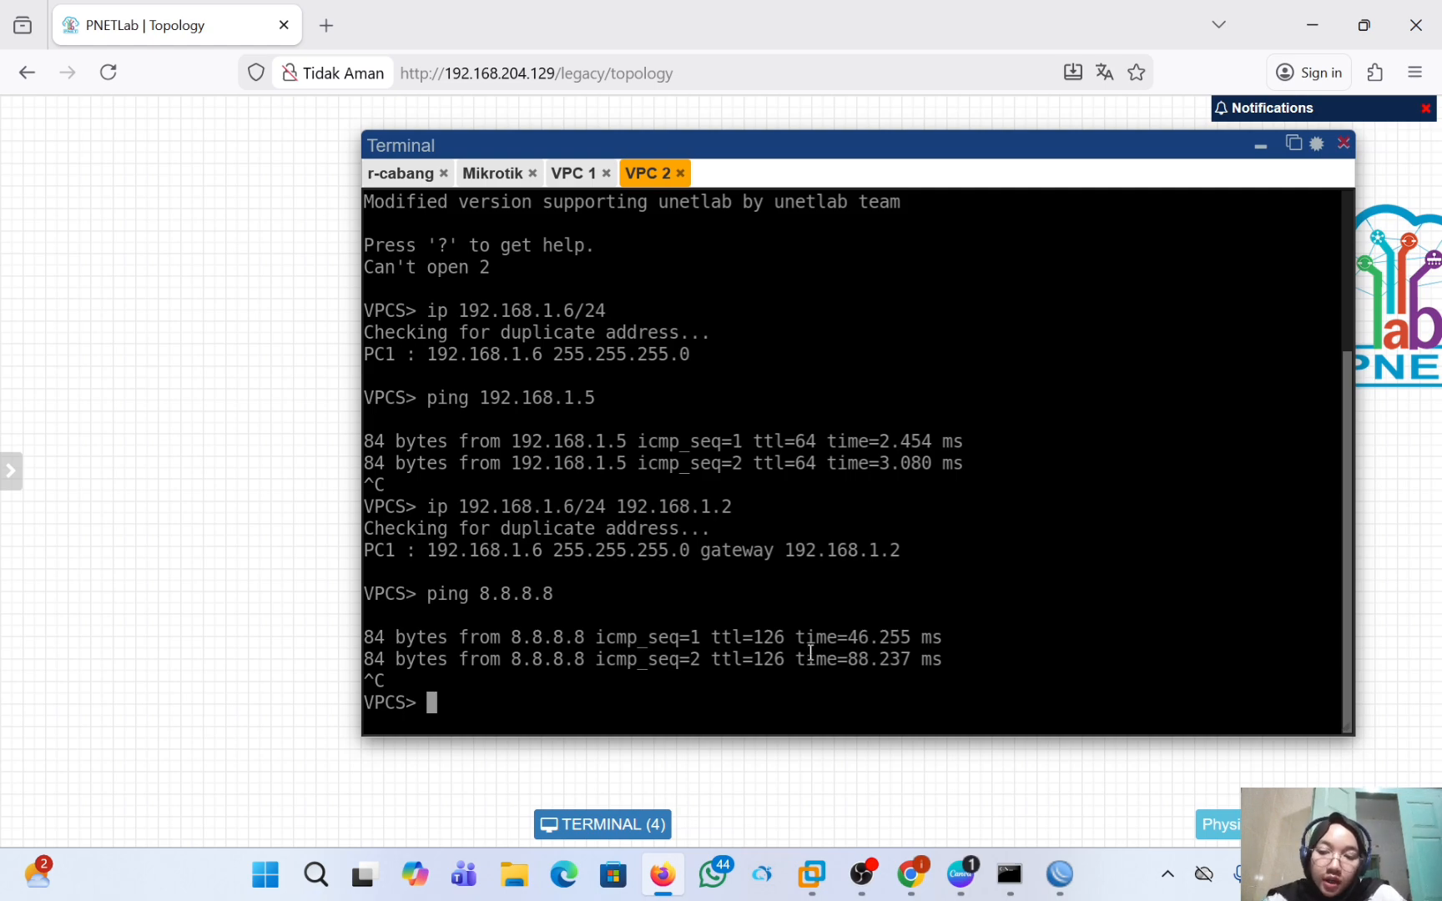
click(864, 877)
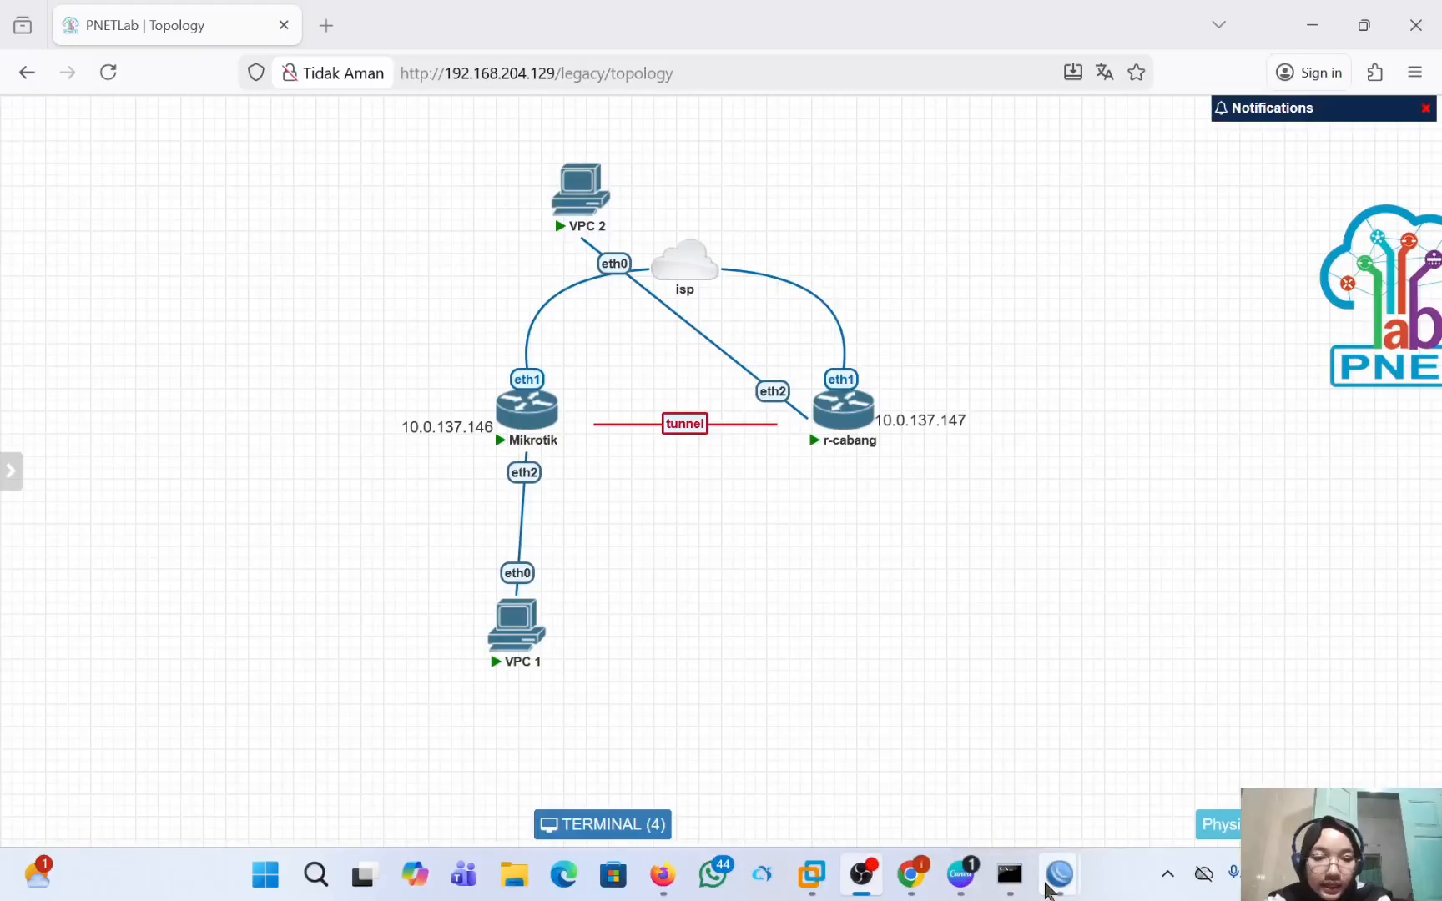
Switch to the r-pusat WinBox session and add the IP address 192.168.1.1/24 on interface ether2.
mouse_move(1058, 887)
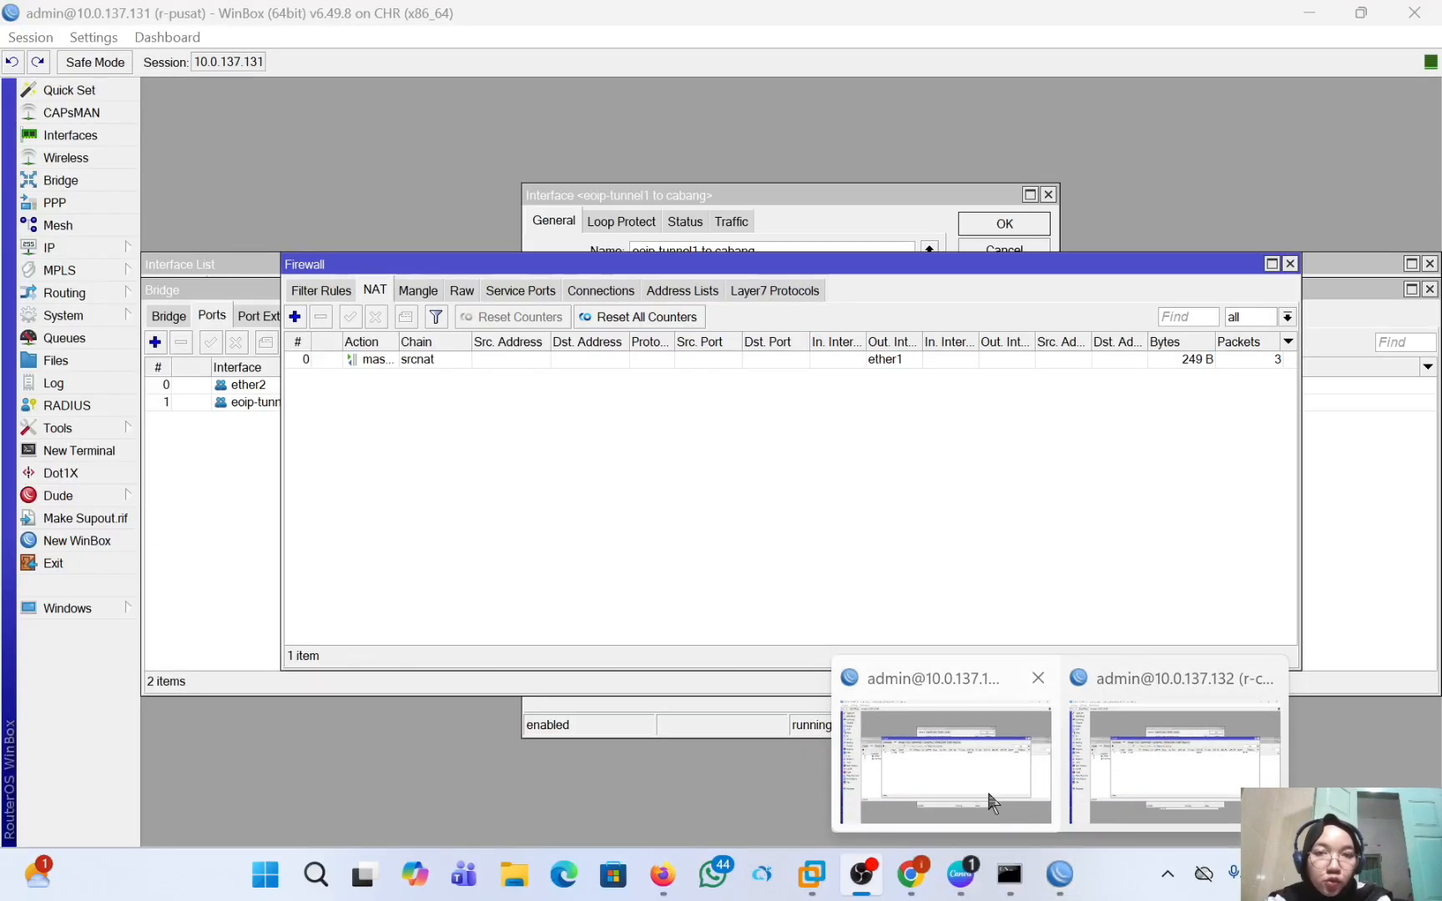
click(988, 792)
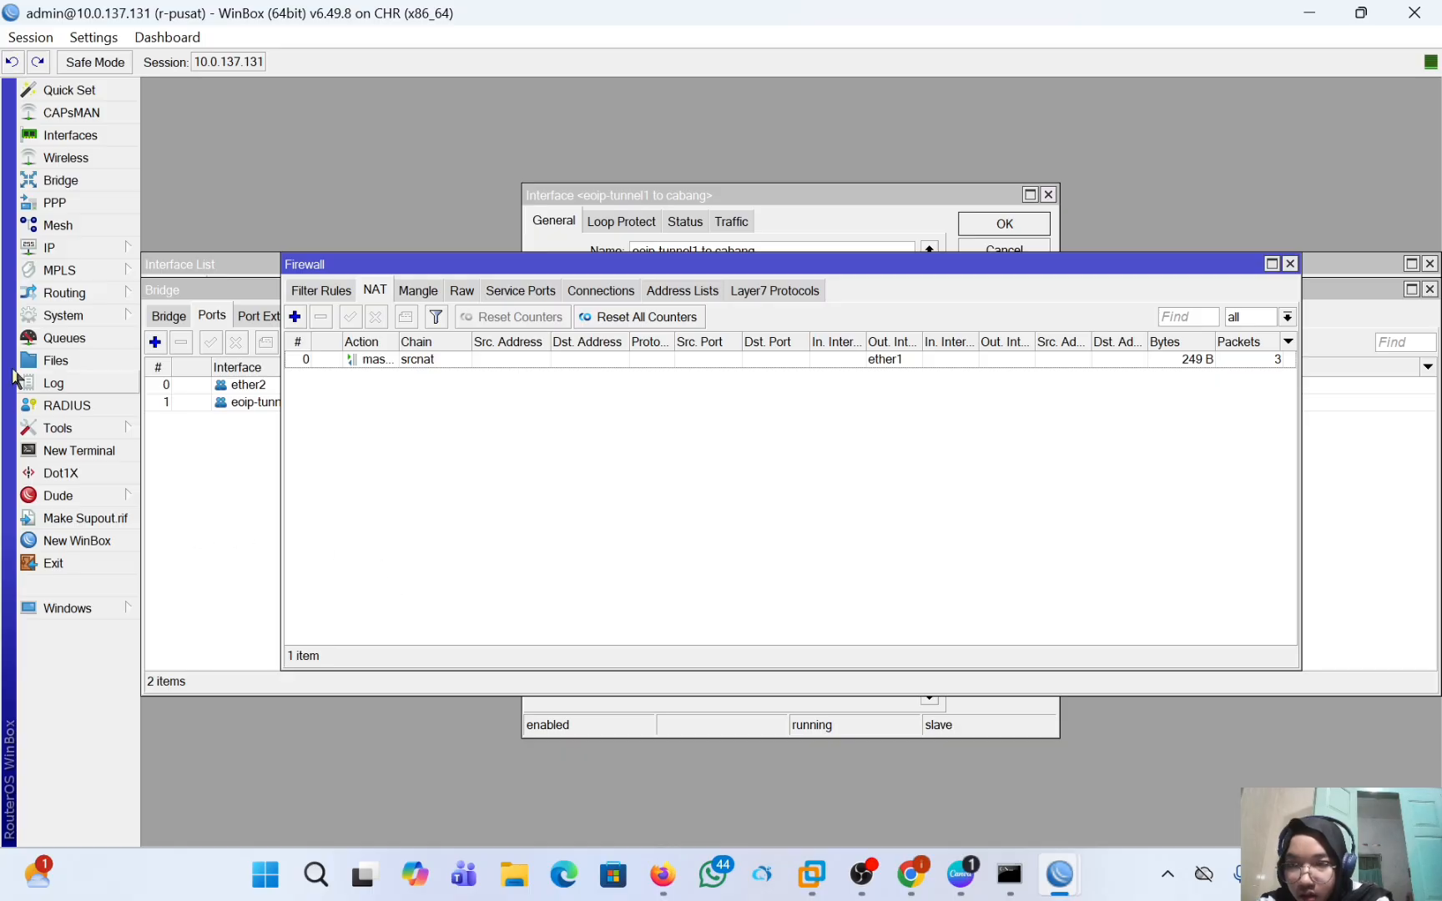
click(63, 248)
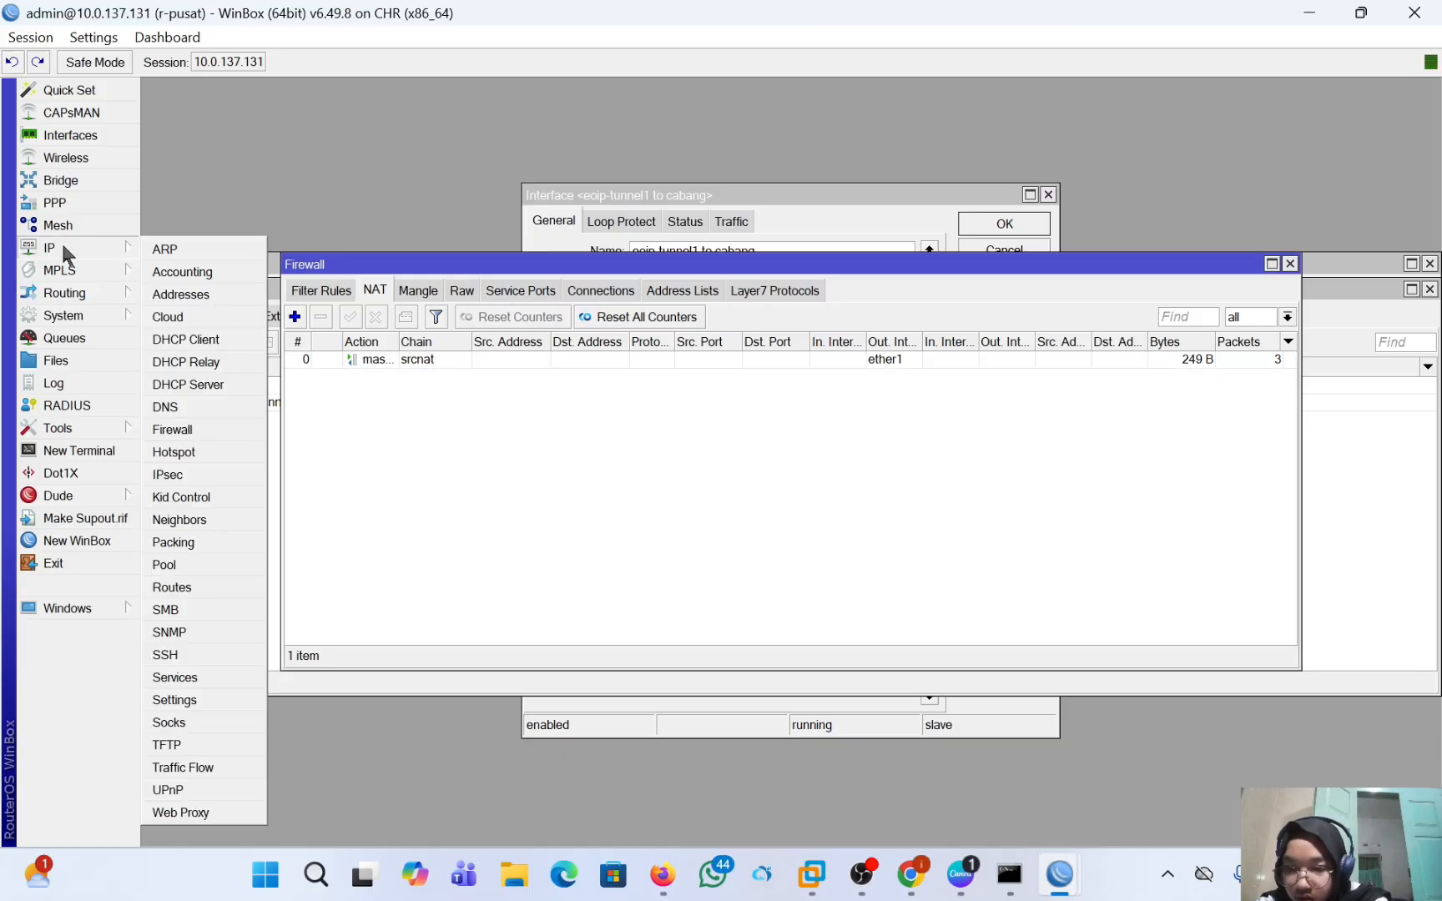
click(200, 294)
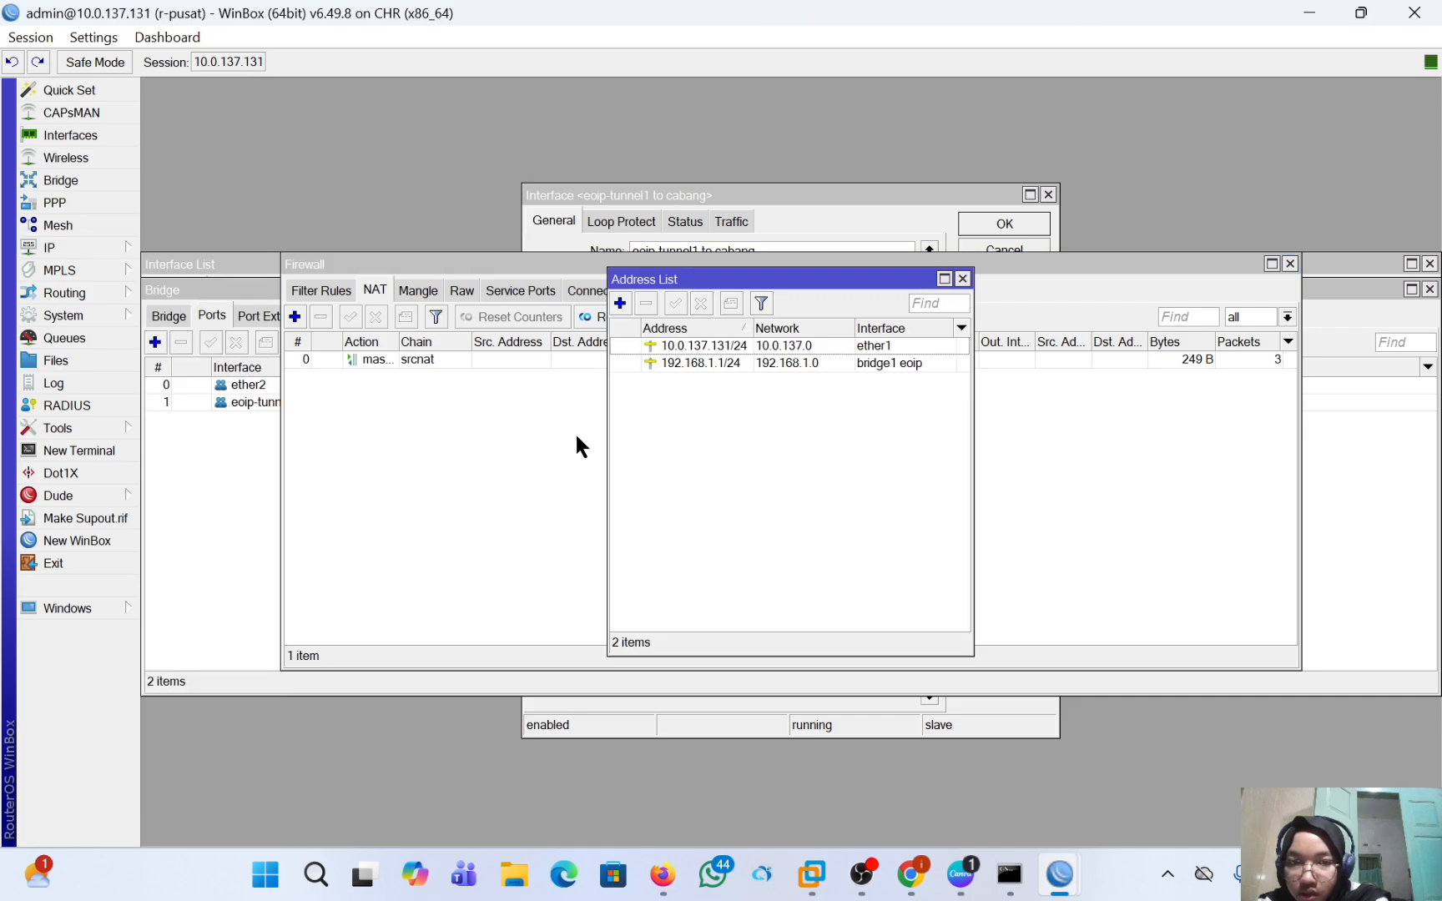
click(619, 303)
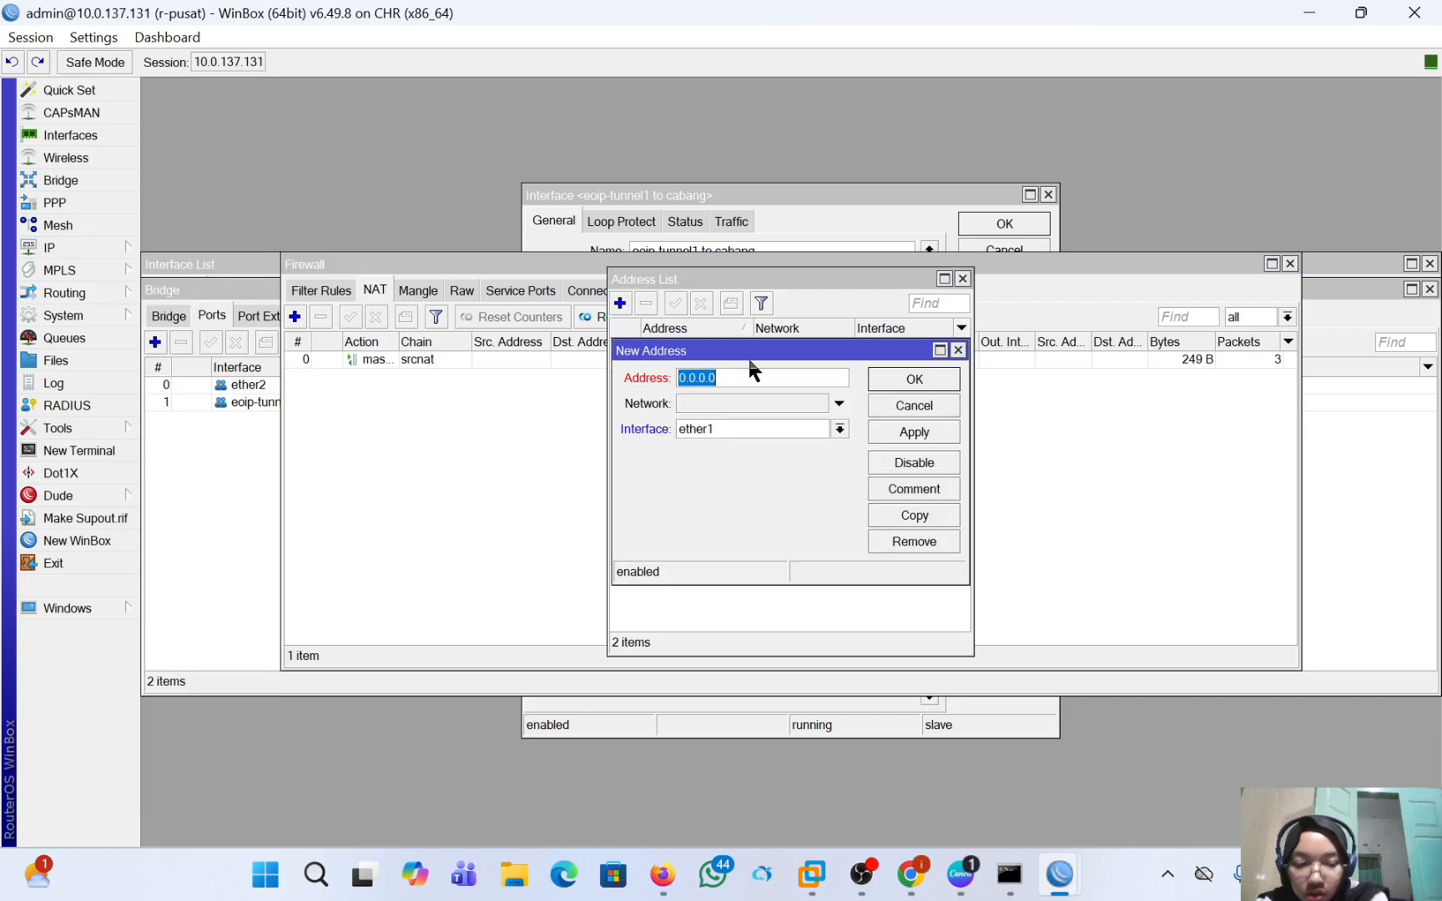
text(192.168)
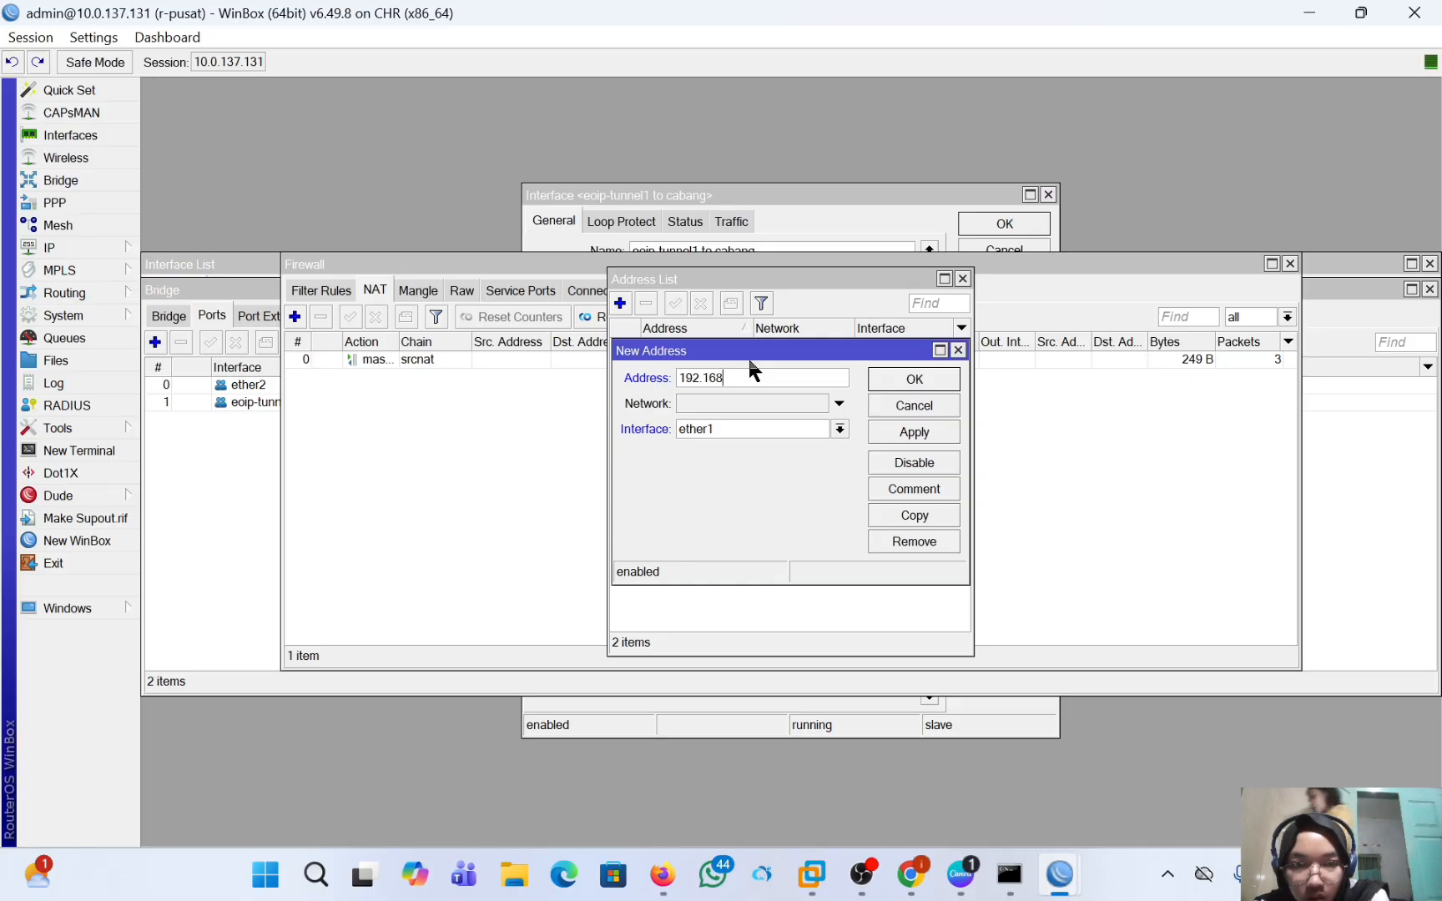
text(.11)
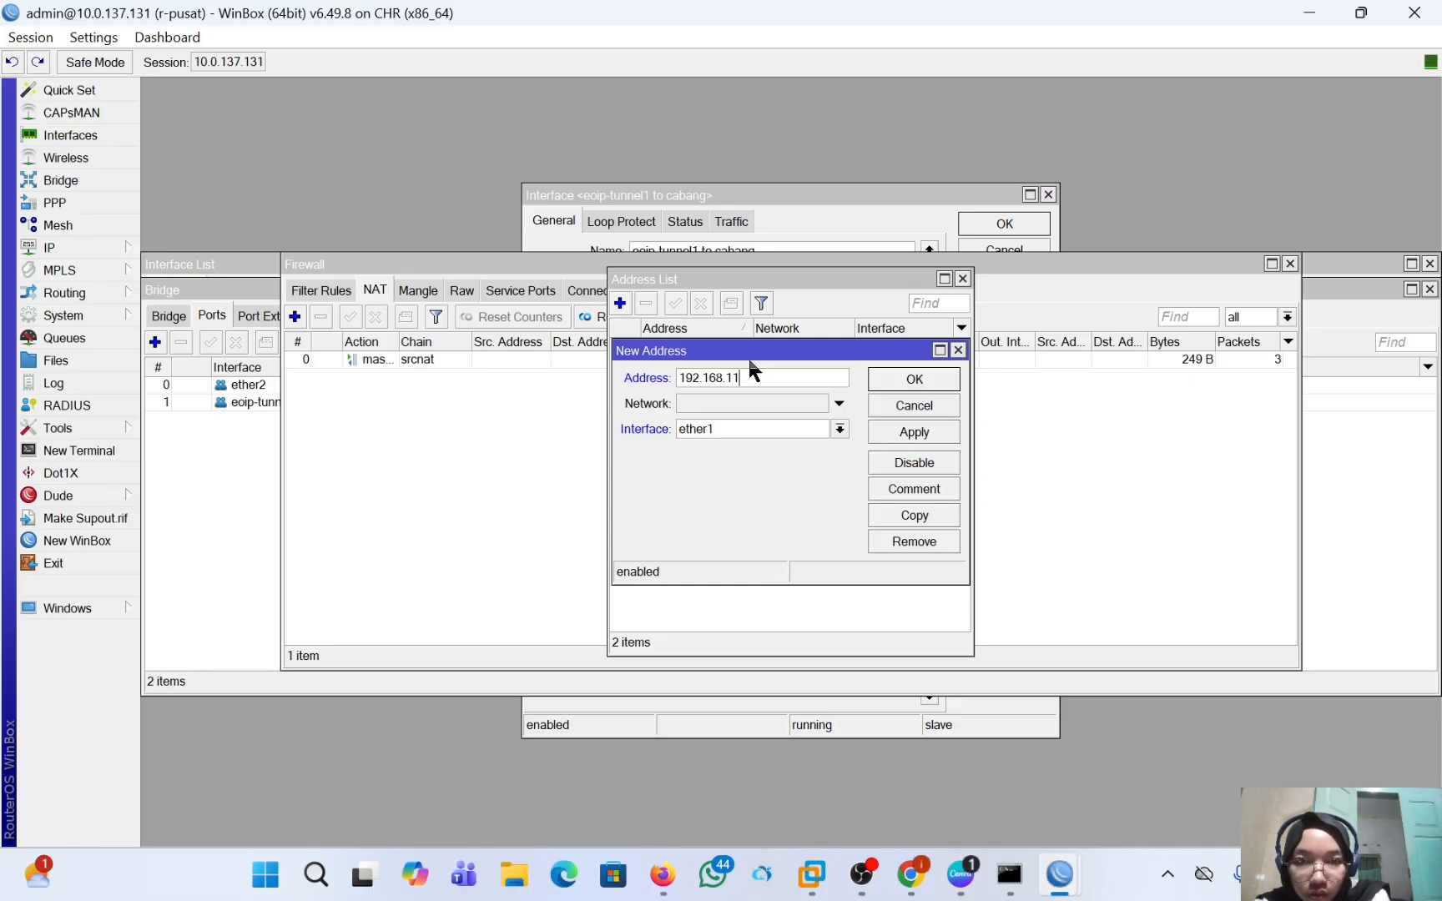
key(BackSpace)
text(.1)
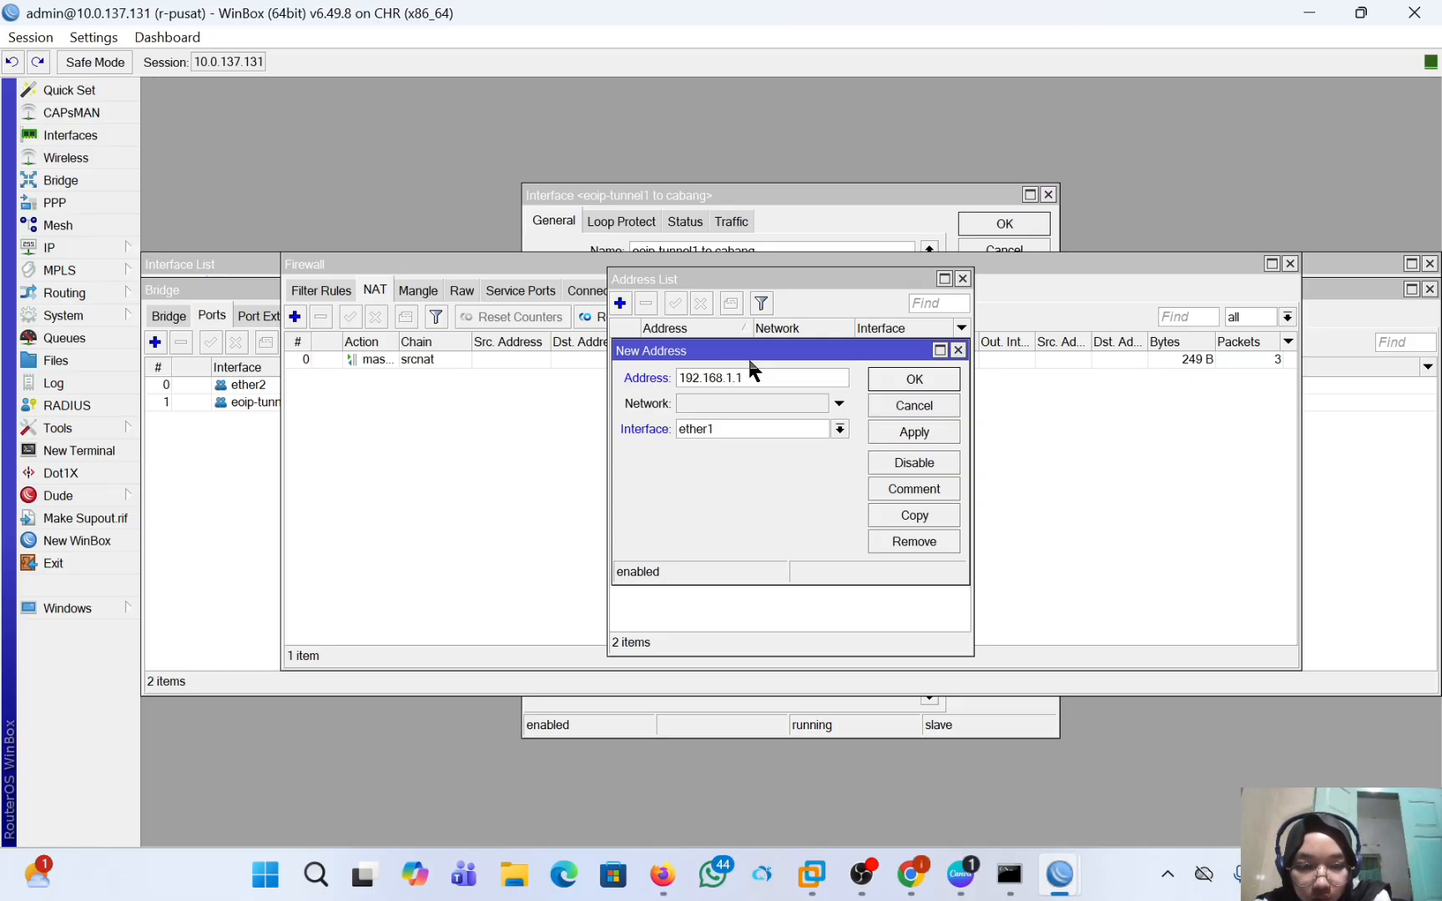
text(/24)
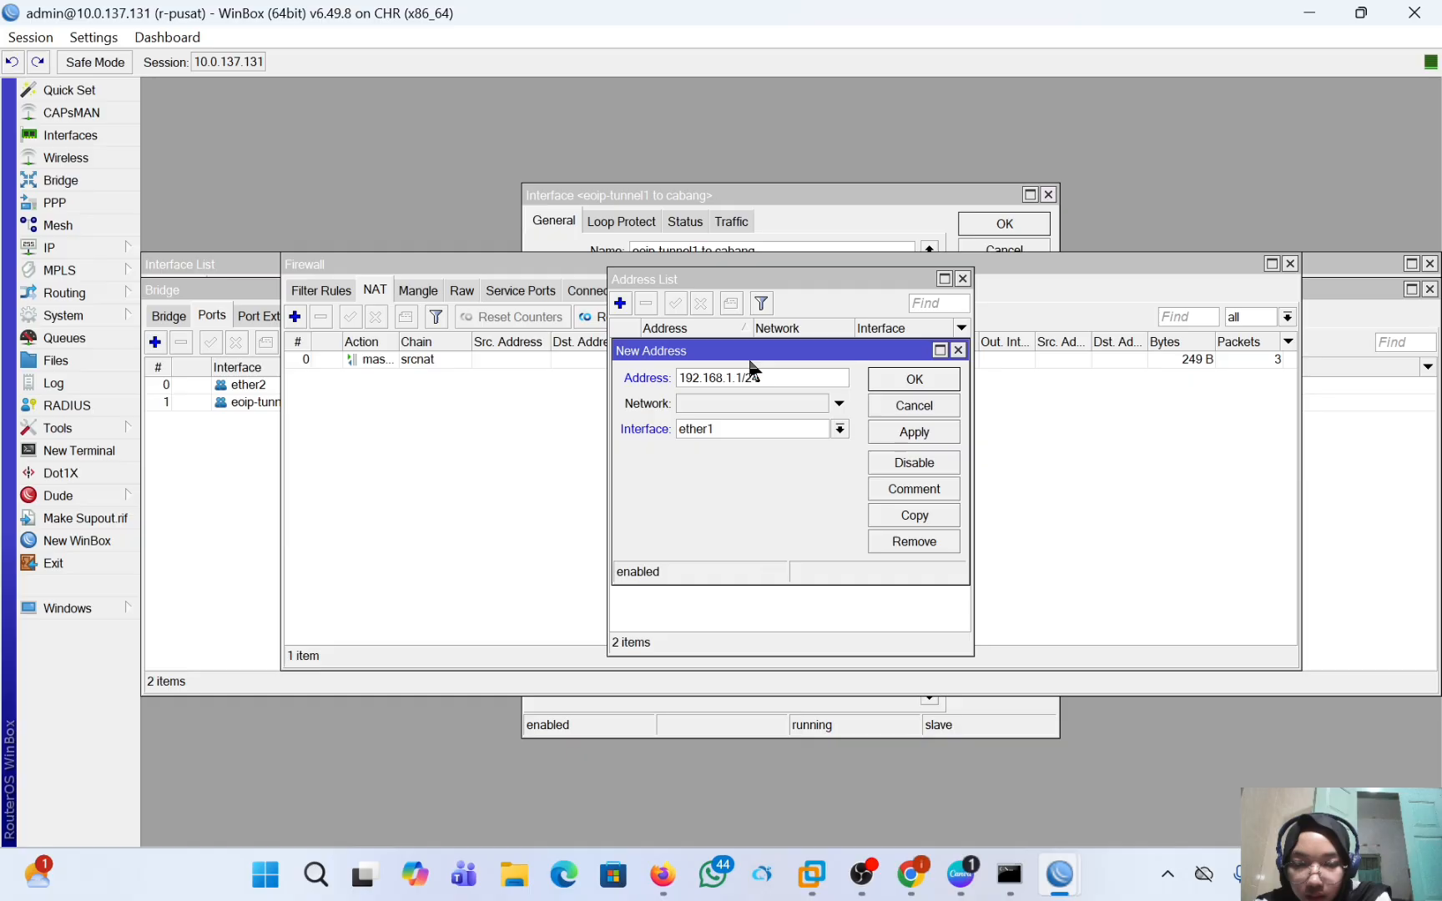
click(814, 430)
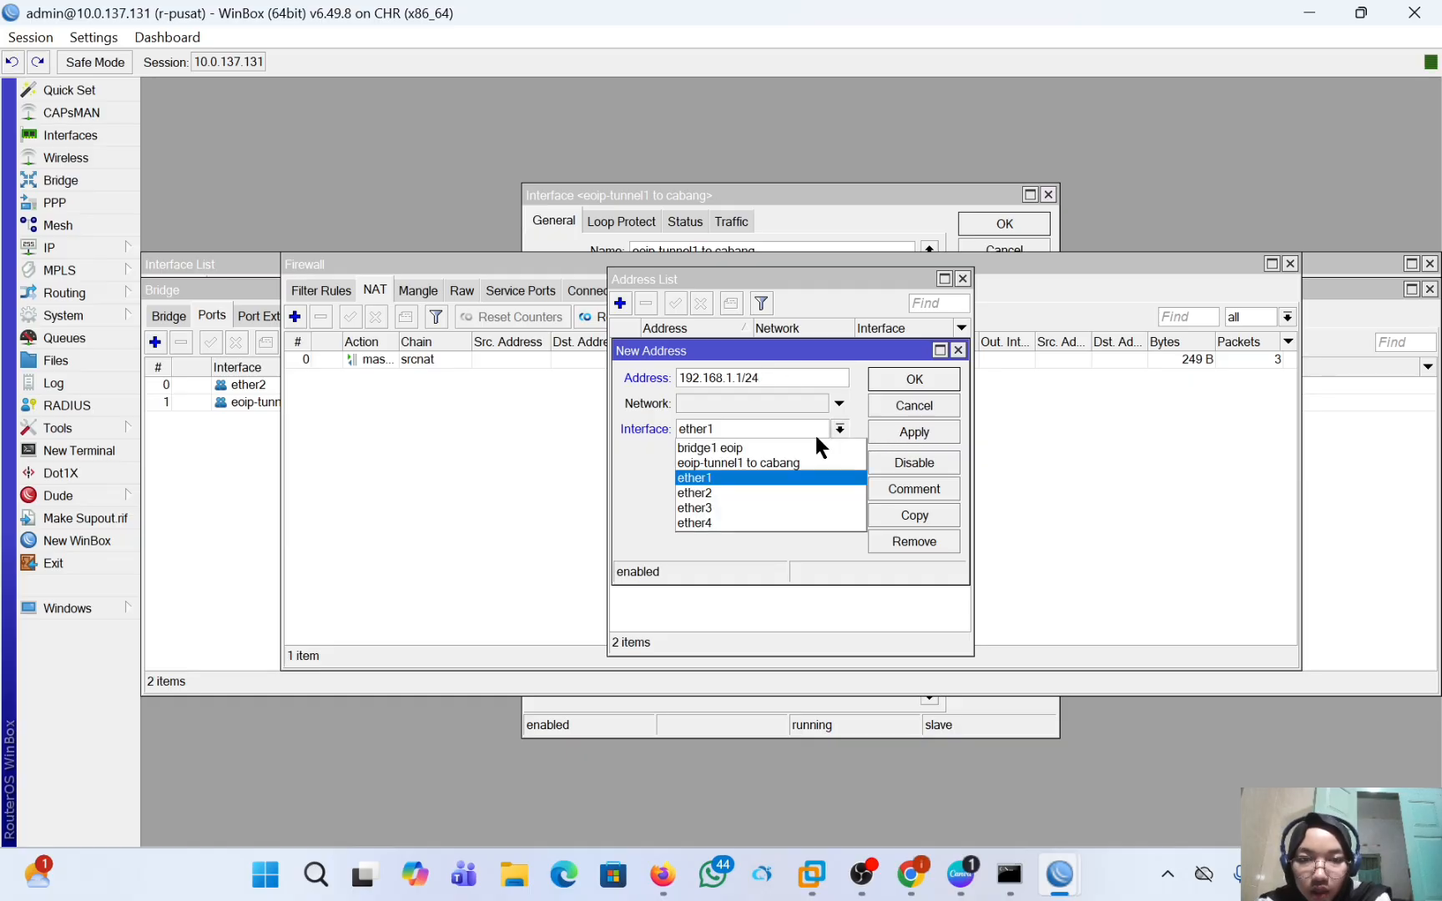
click(813, 493)
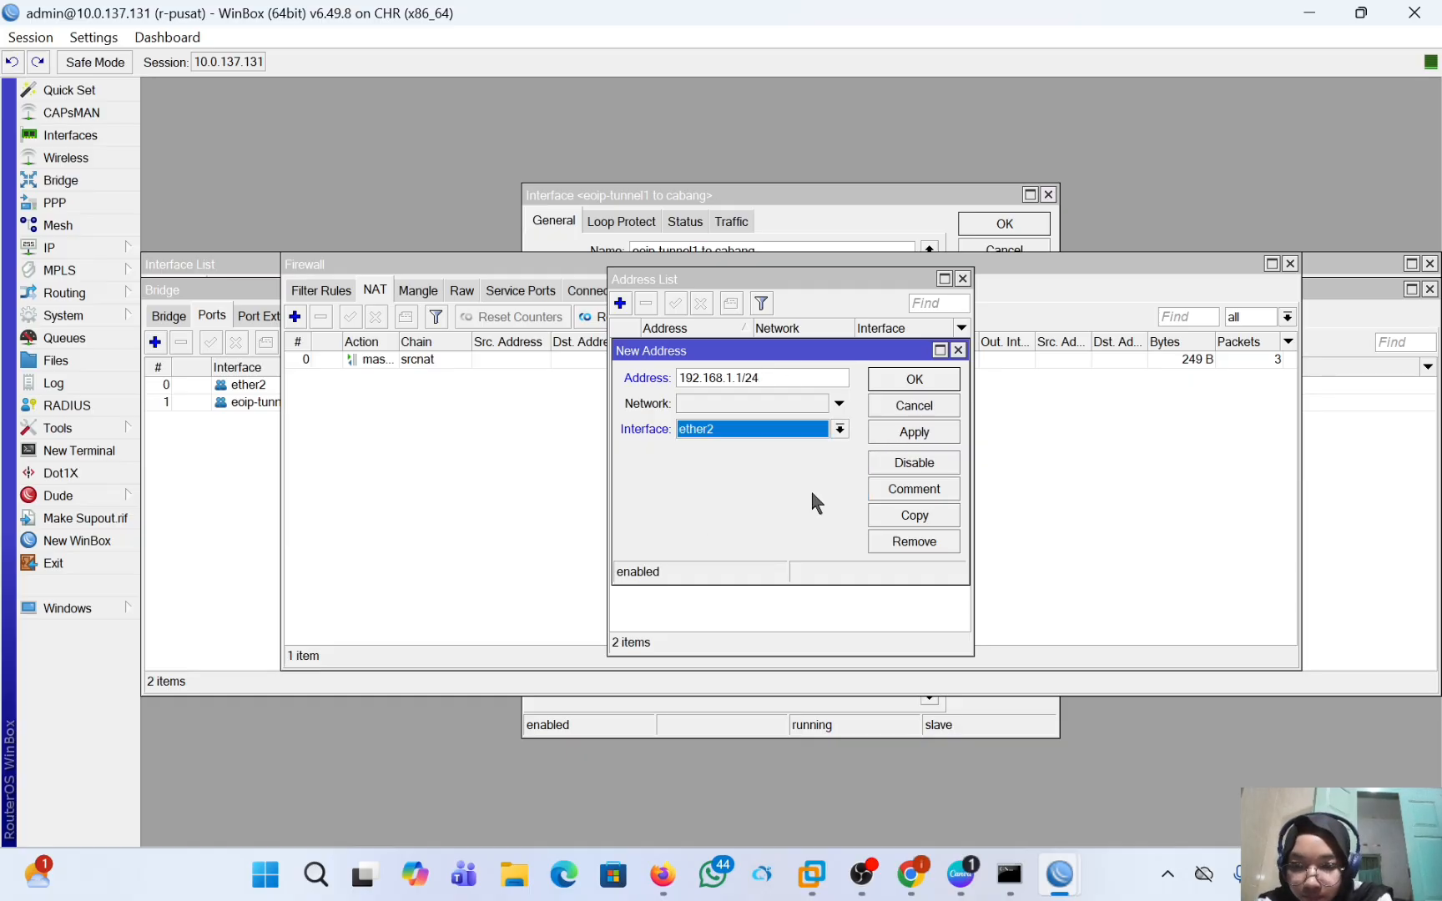
click(926, 434)
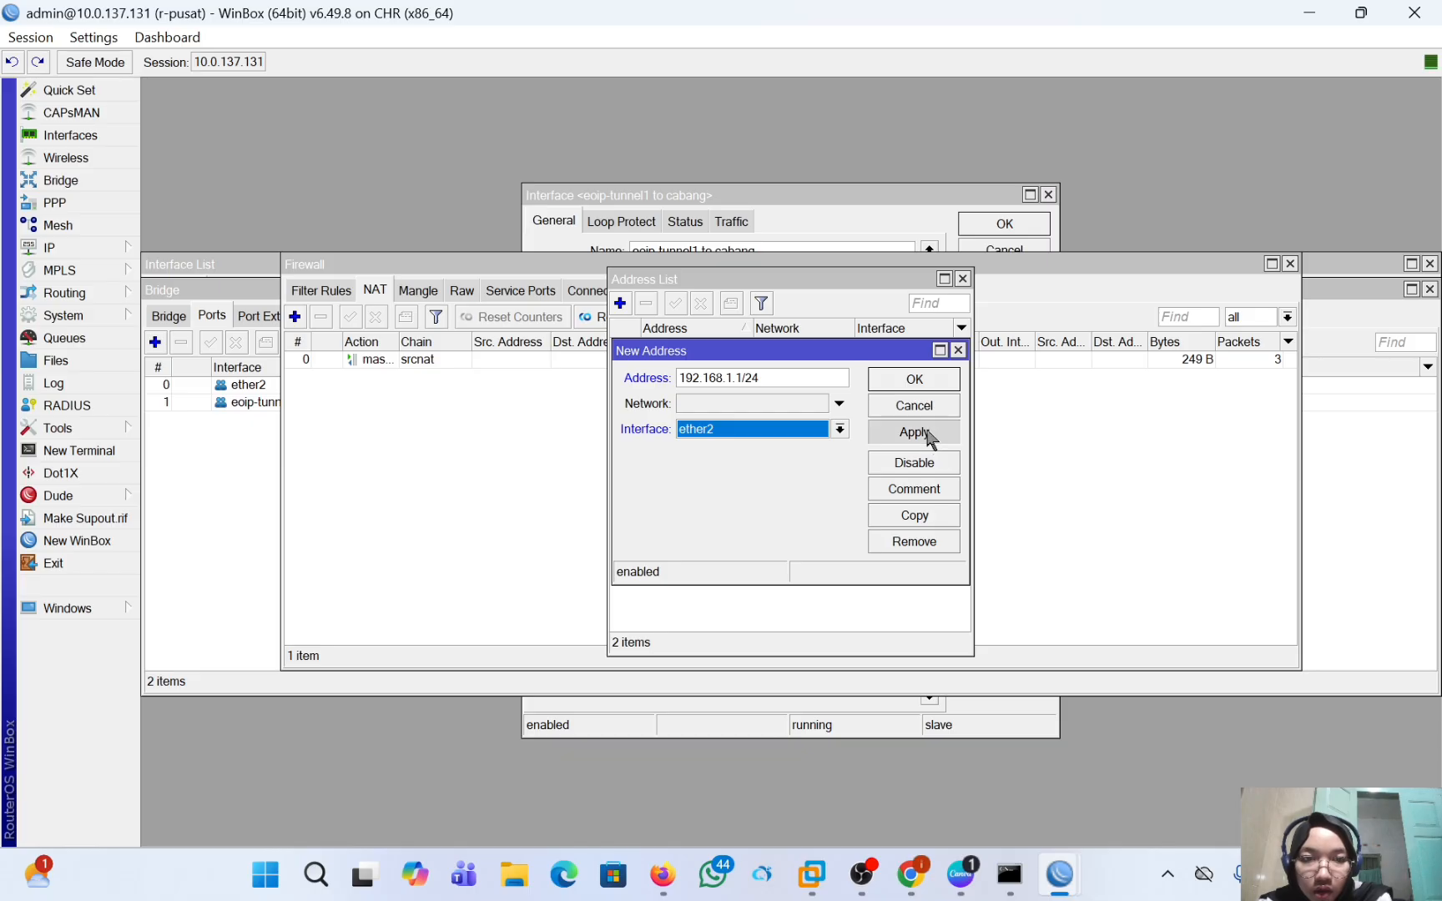
click(918, 380)
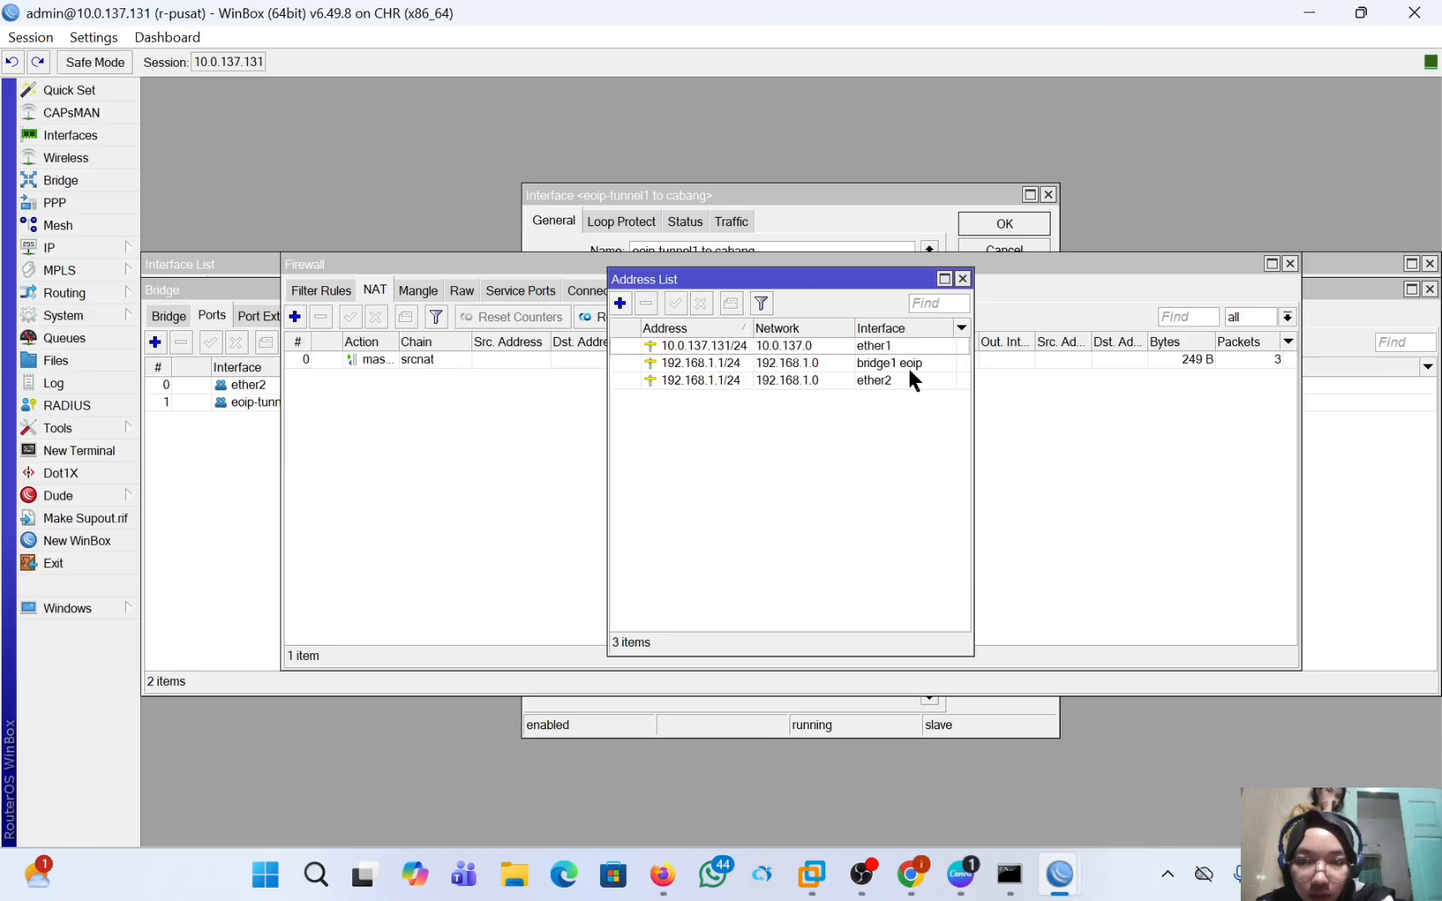
Remove the IP address assigned to bridge1 eoip from the r-pusat address list.
click(819, 361)
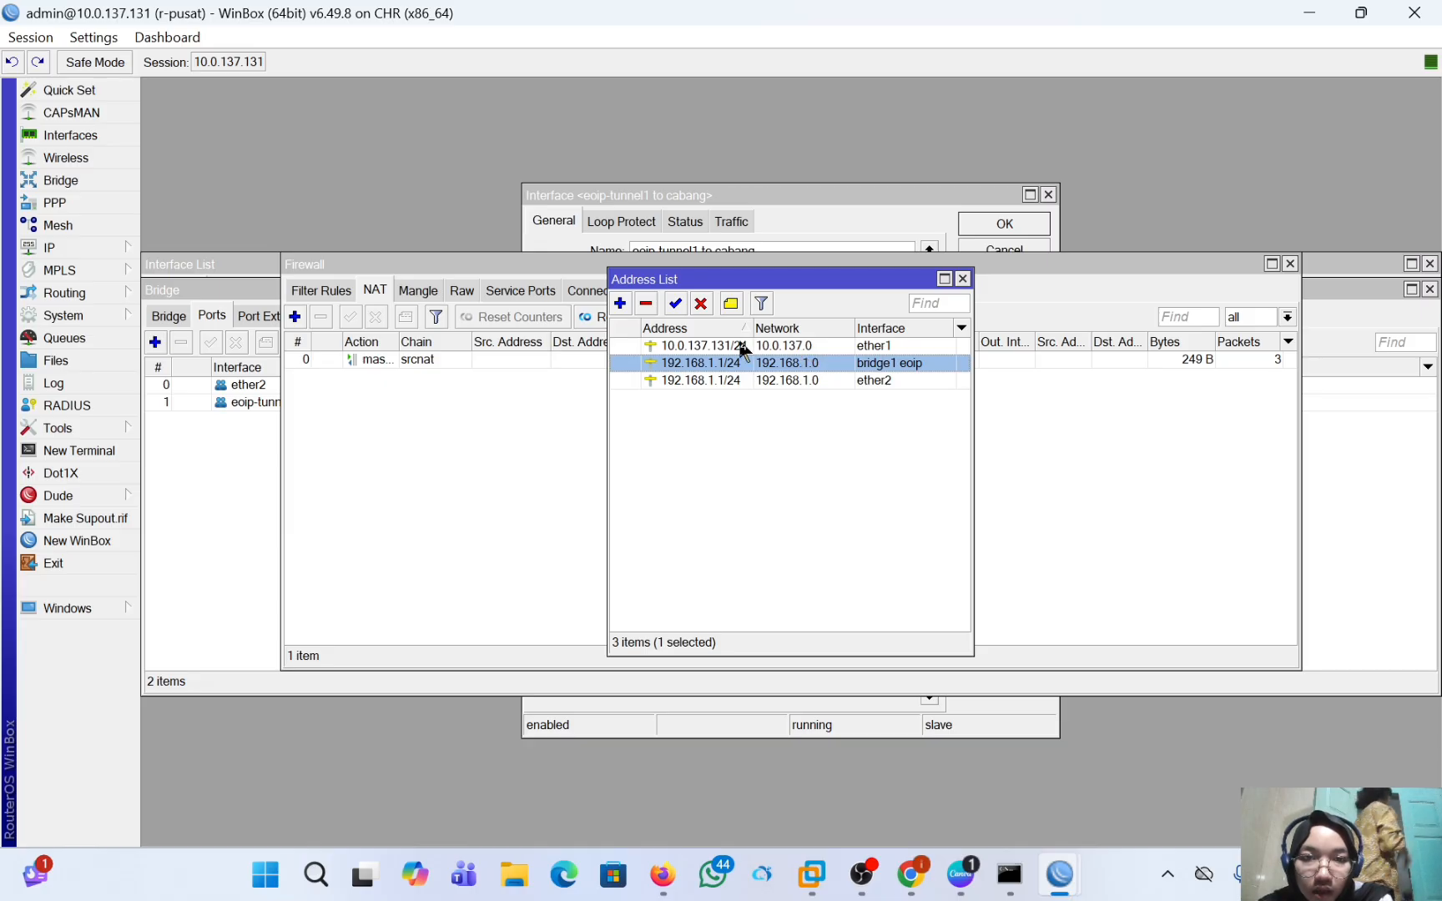
click(648, 305)
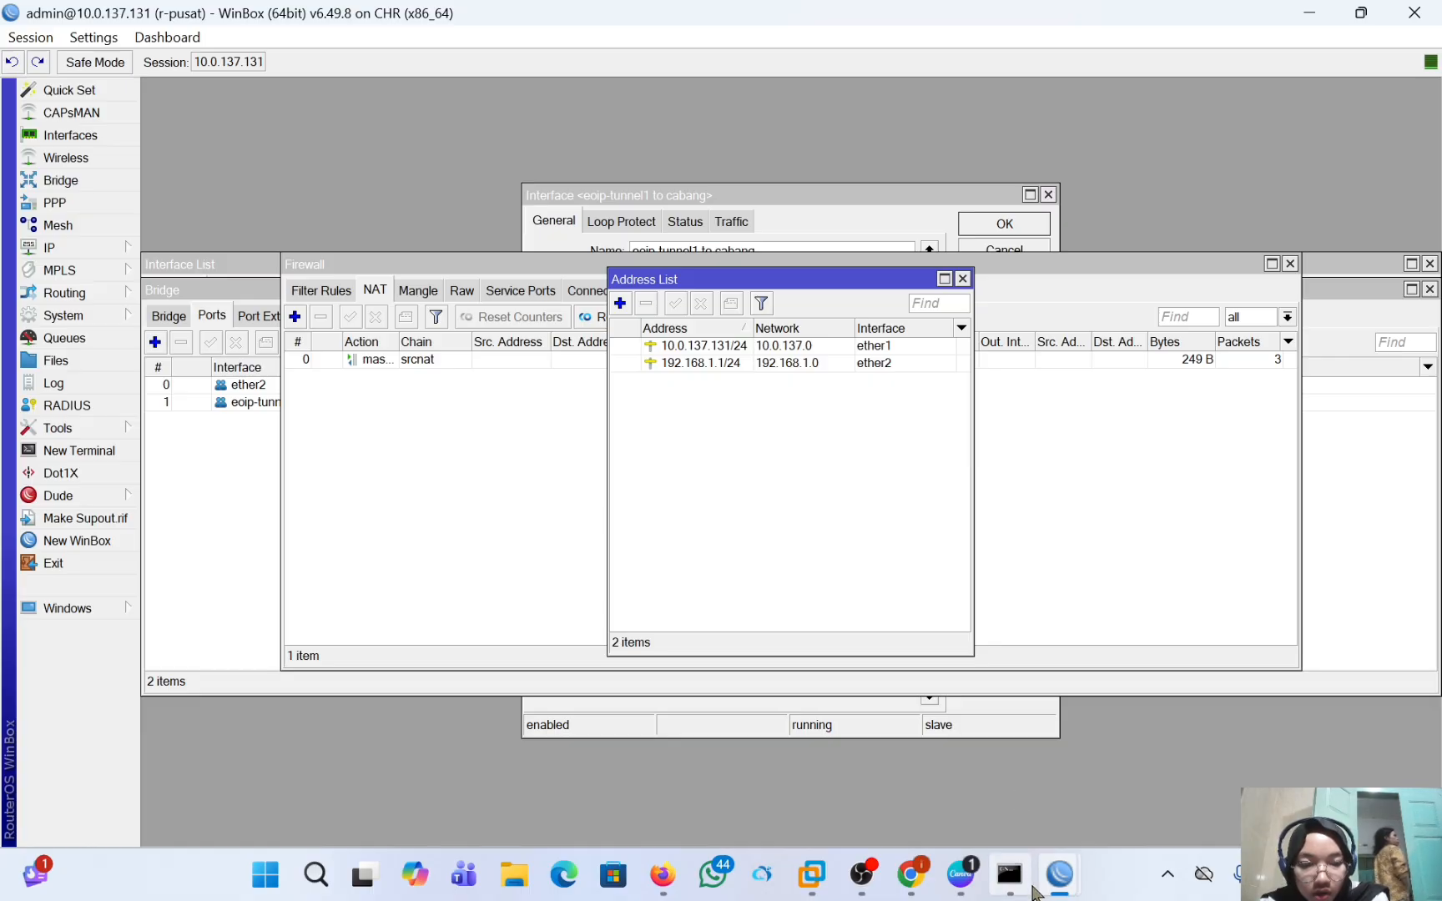
Switch to the r-cabang WinBox session and remove the IP address assigned to bridge1 eoip.
mouse_move(1061, 874)
click(1122, 816)
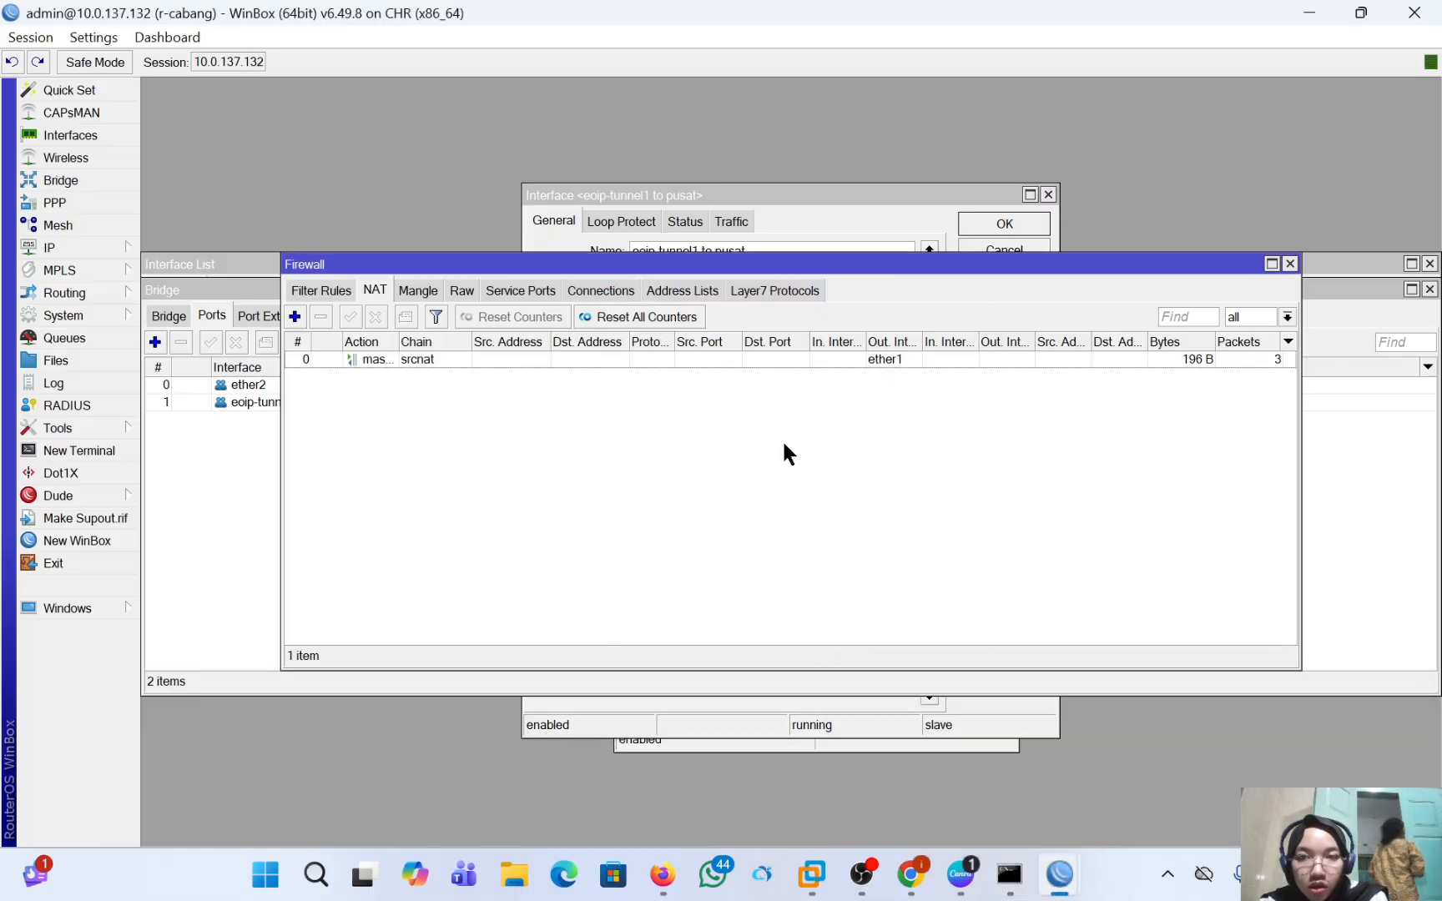
click(78, 250)
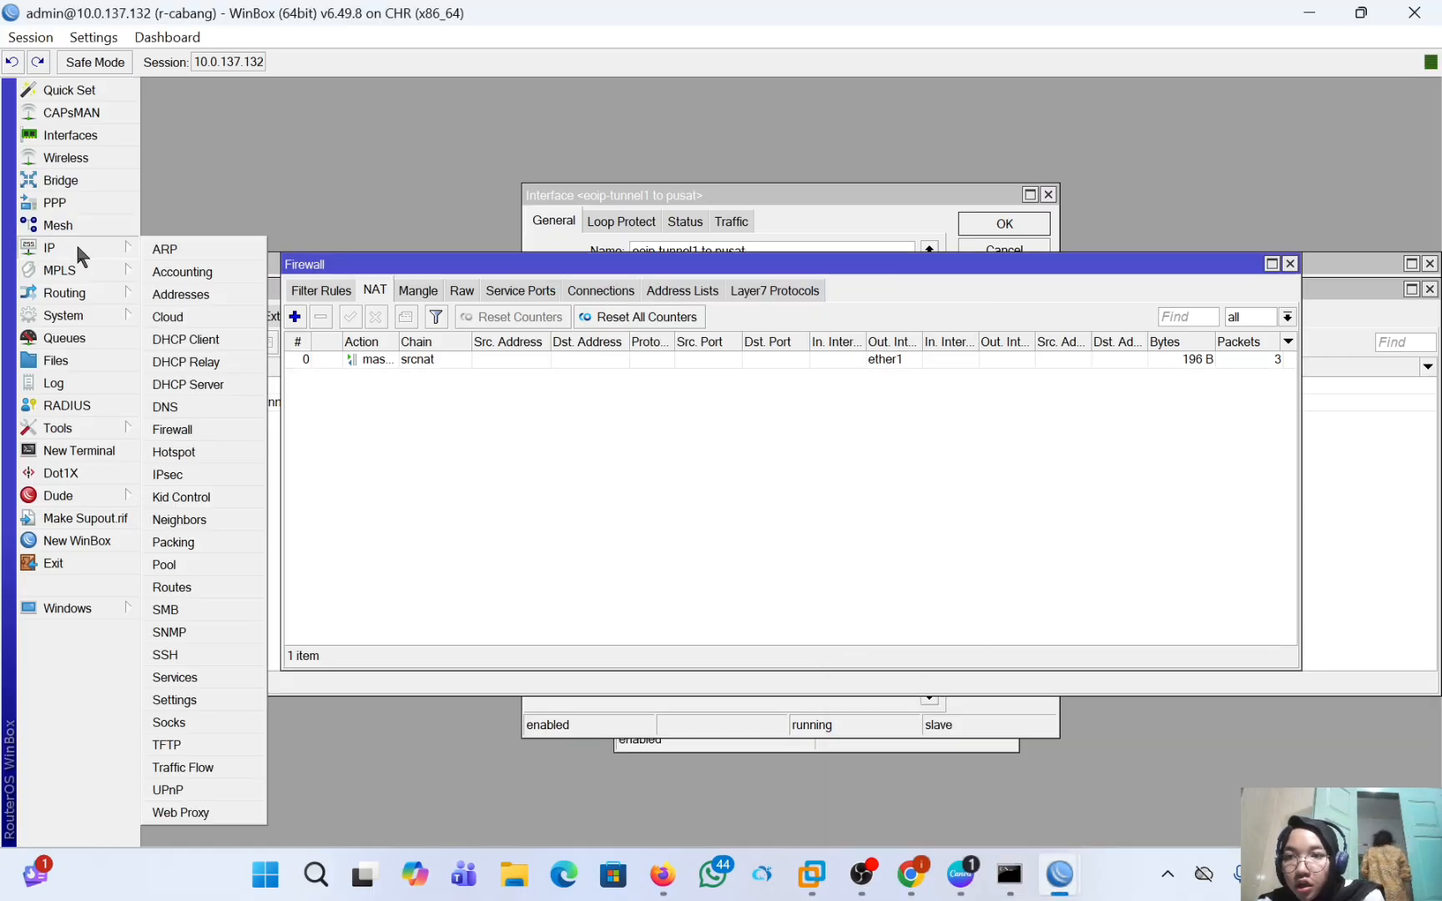
click(182, 294)
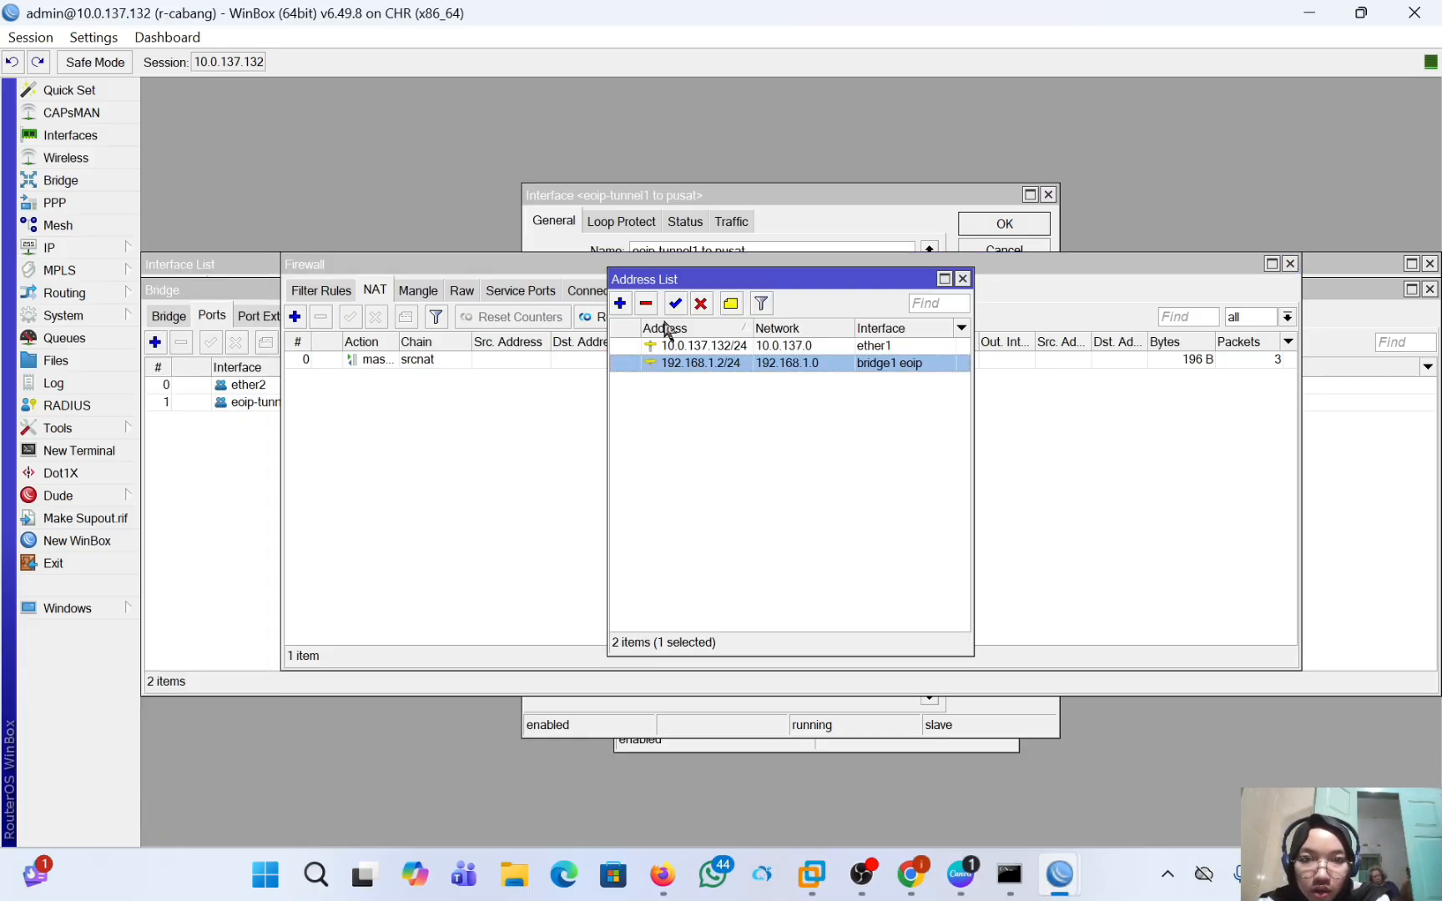
click(647, 303)
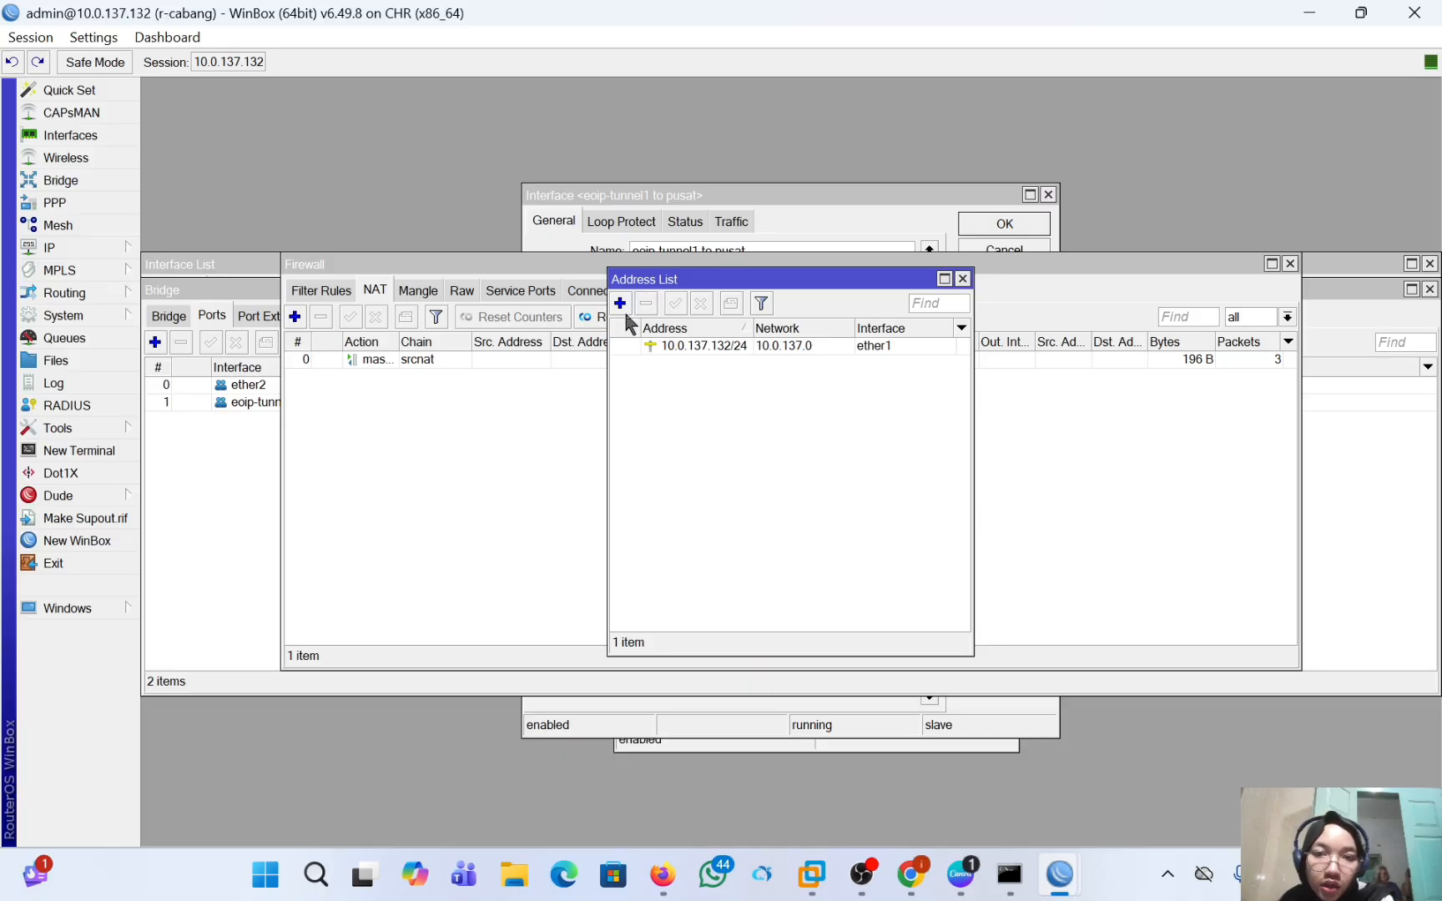
Add the IP address 192.168.1.2/24 on interface ether2 of r-cabang.
click(621, 304)
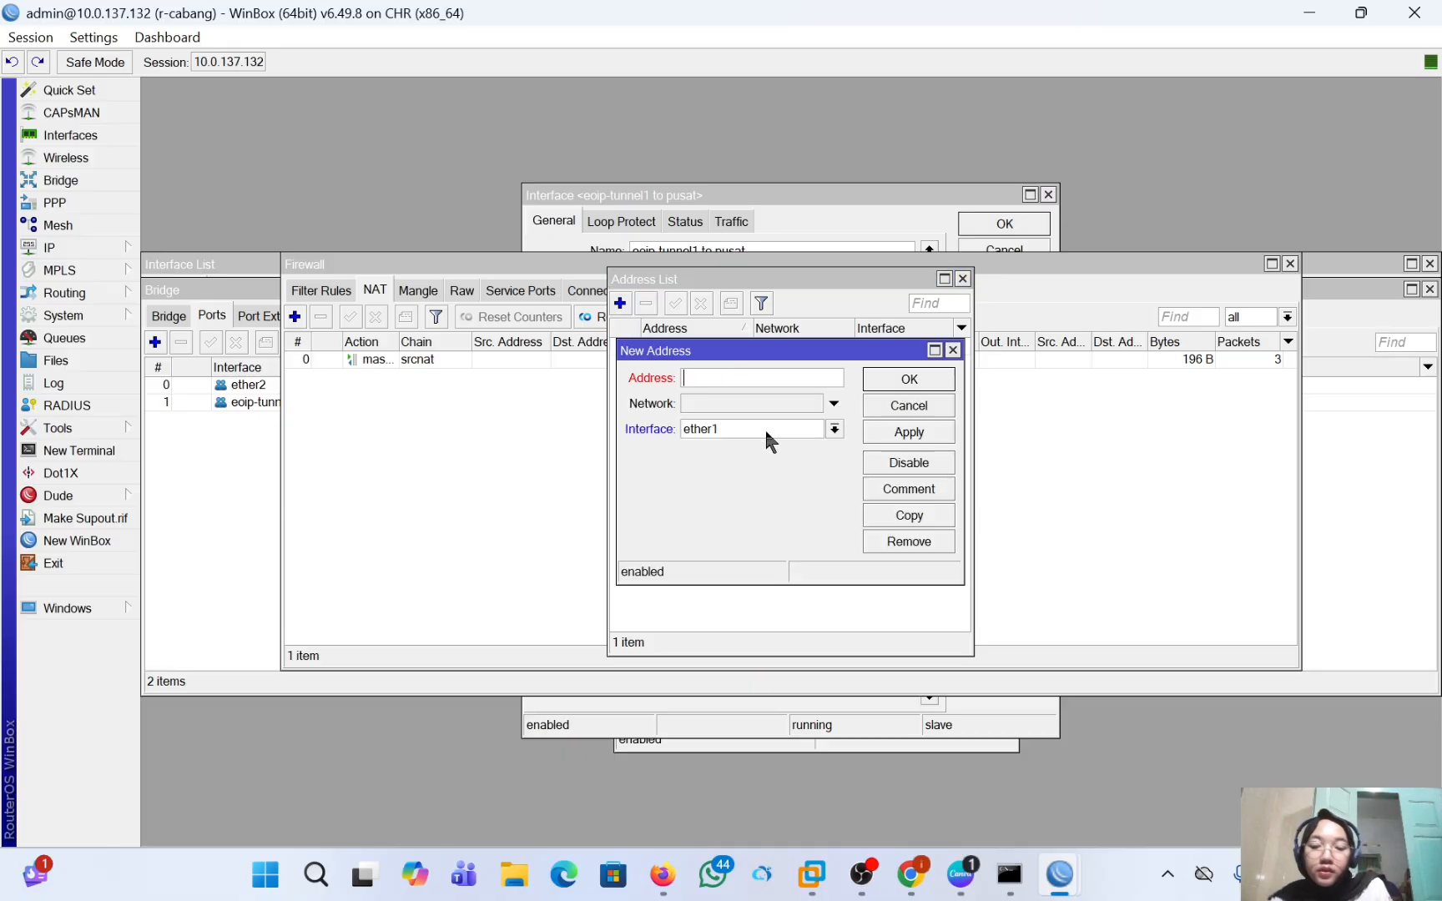
text(1)
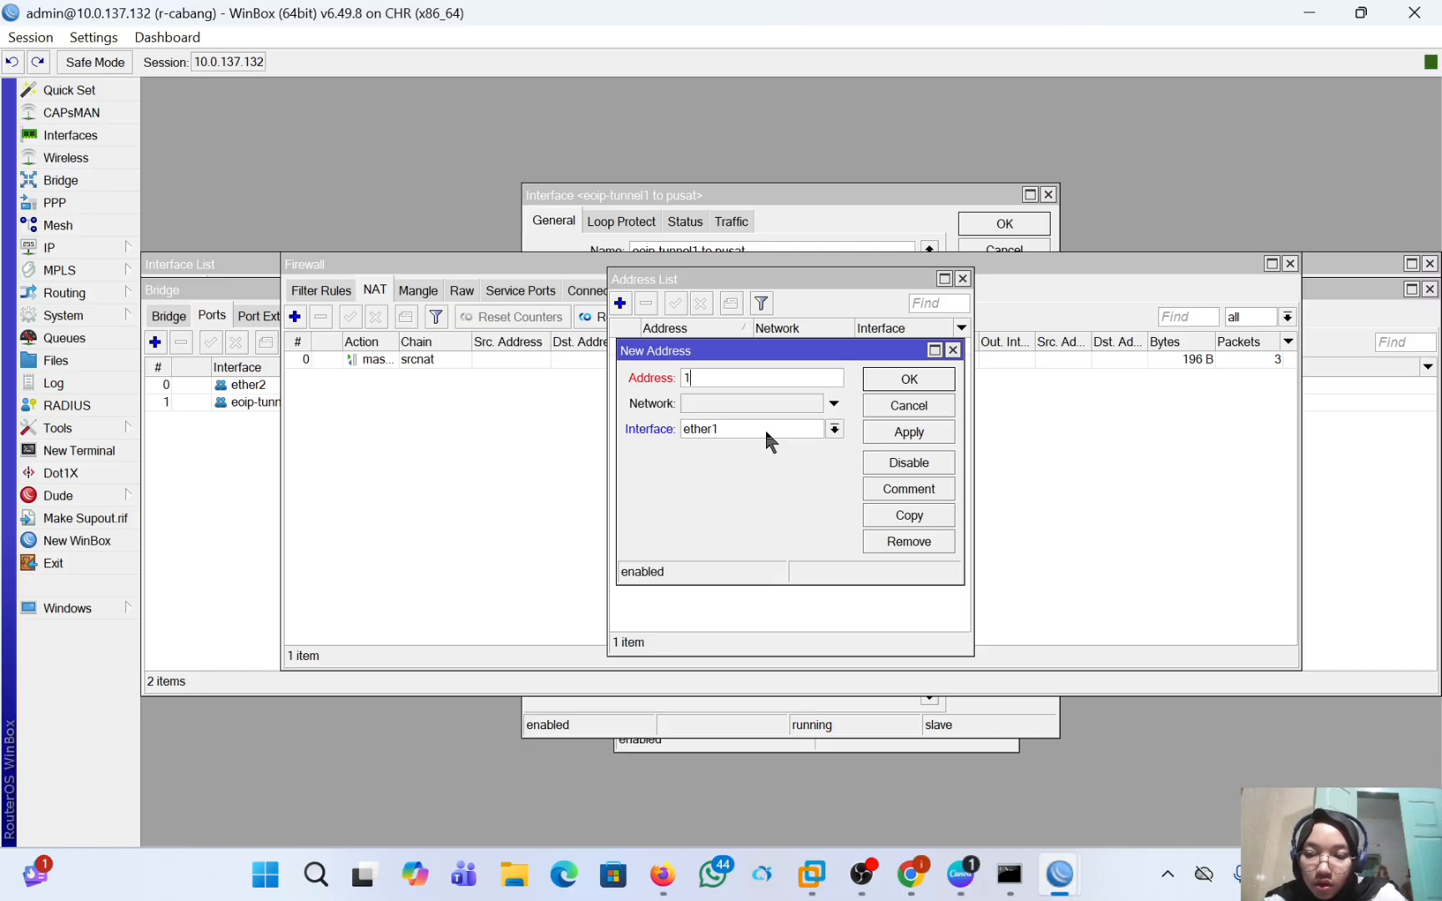
text(92)
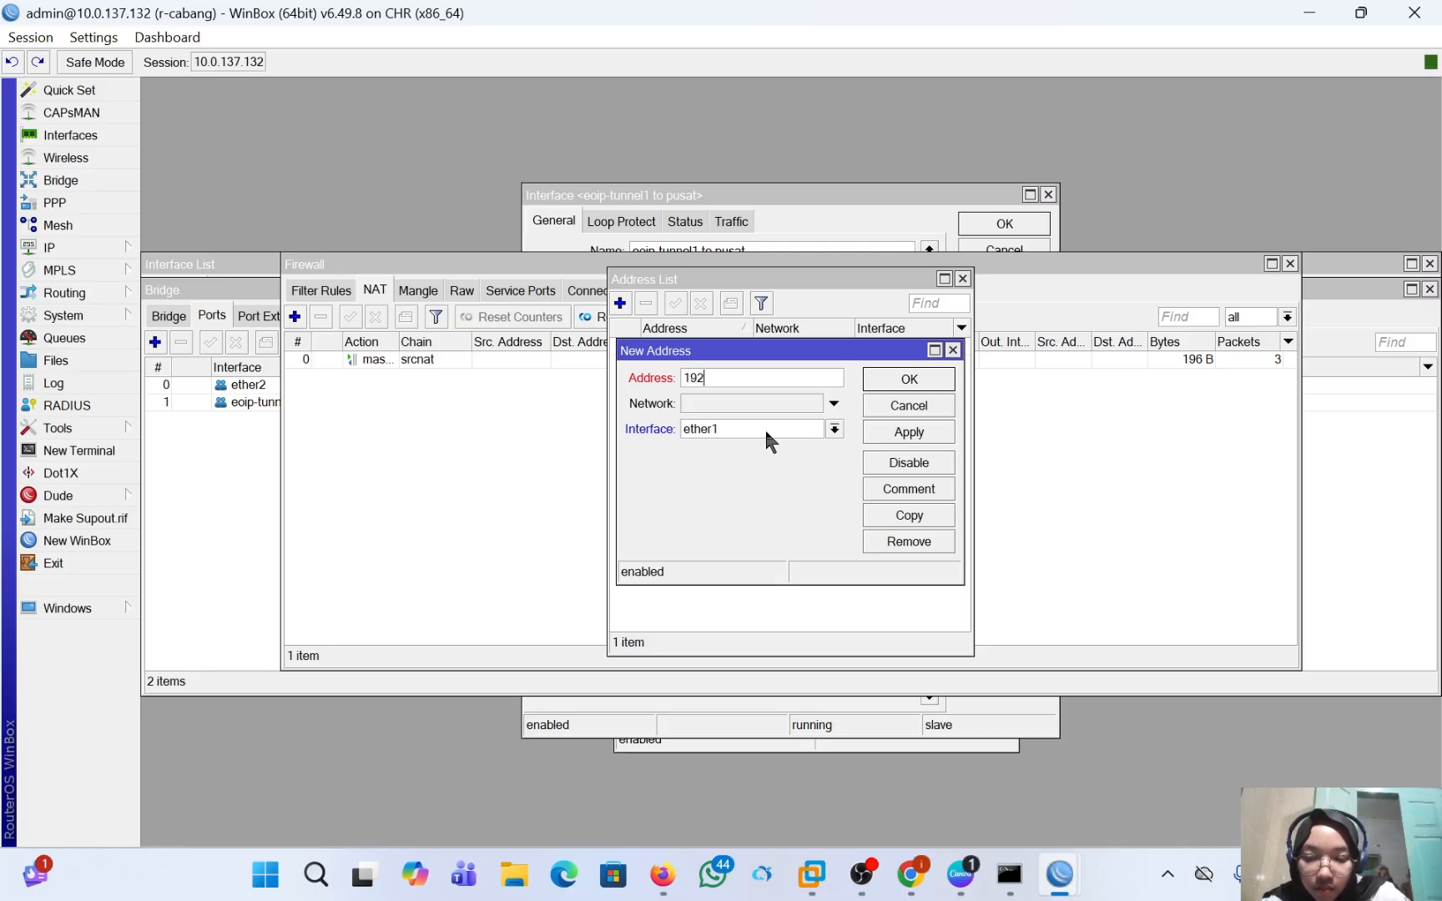
text(.168.)
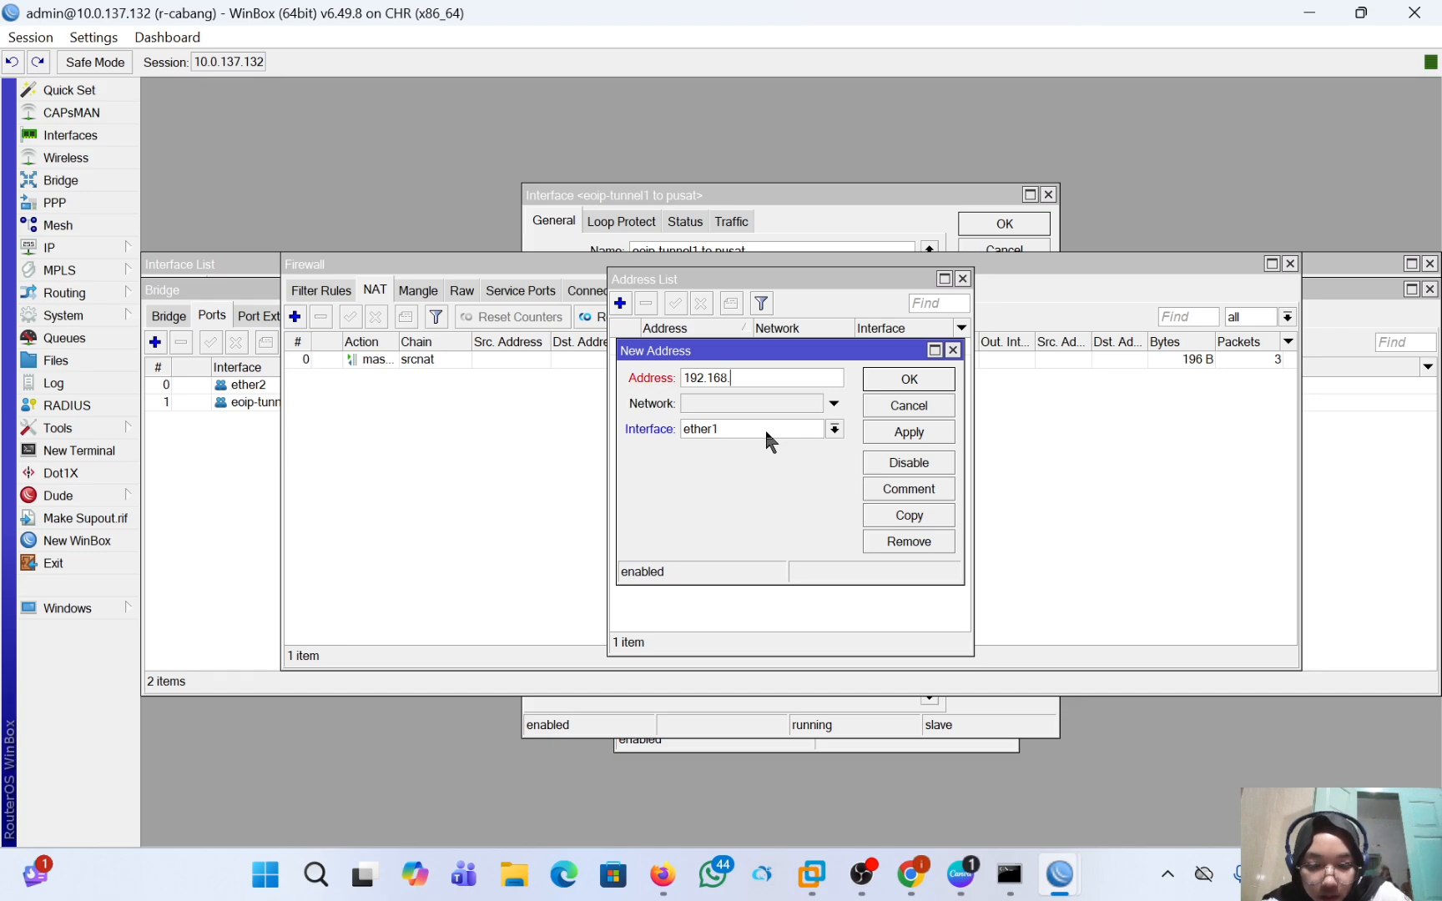
text(1.2)
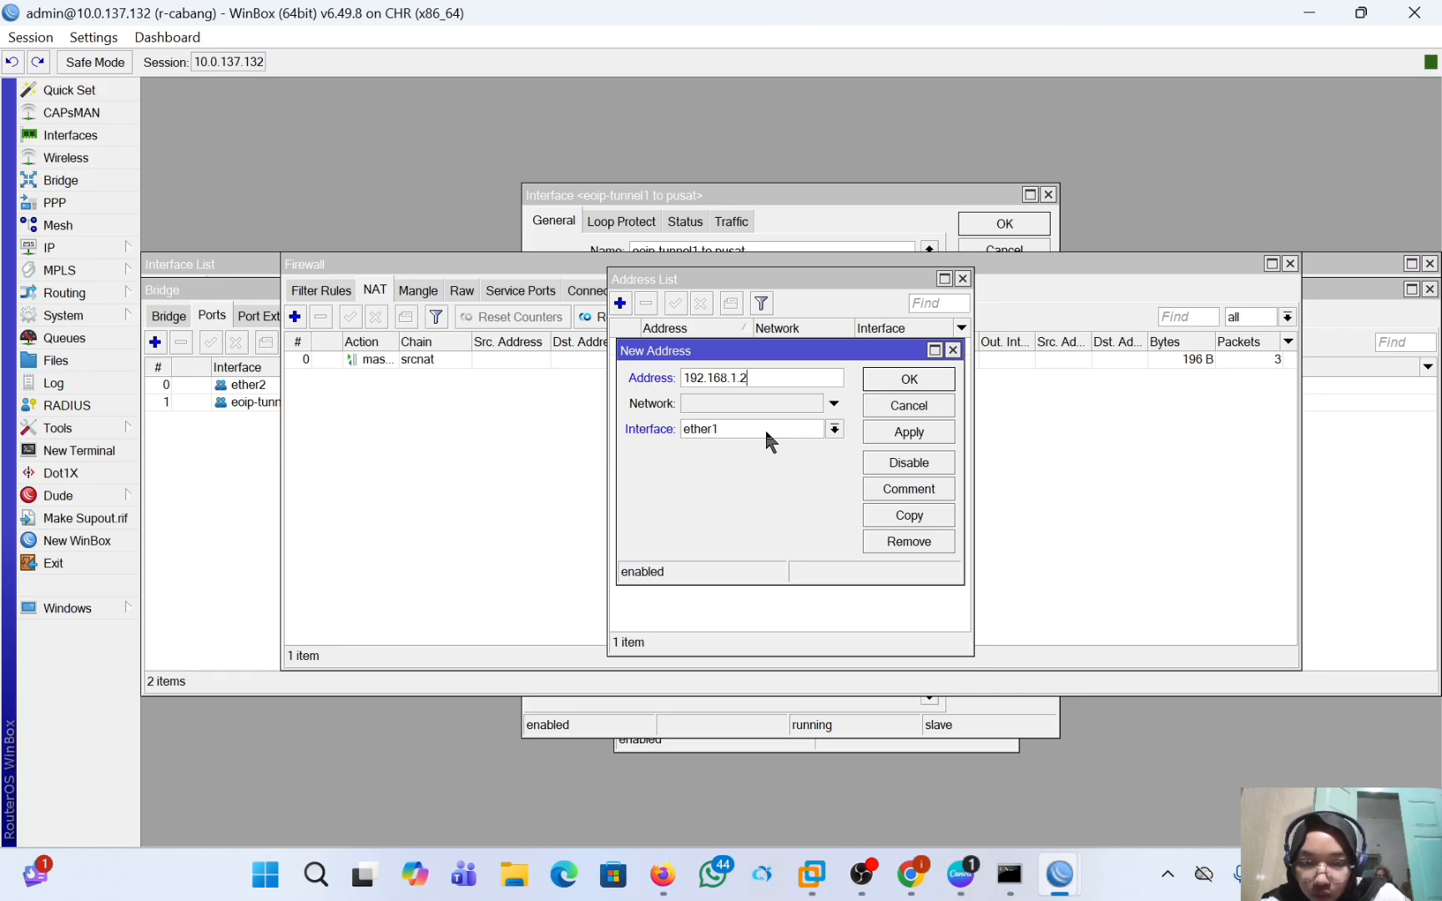
click(769, 428)
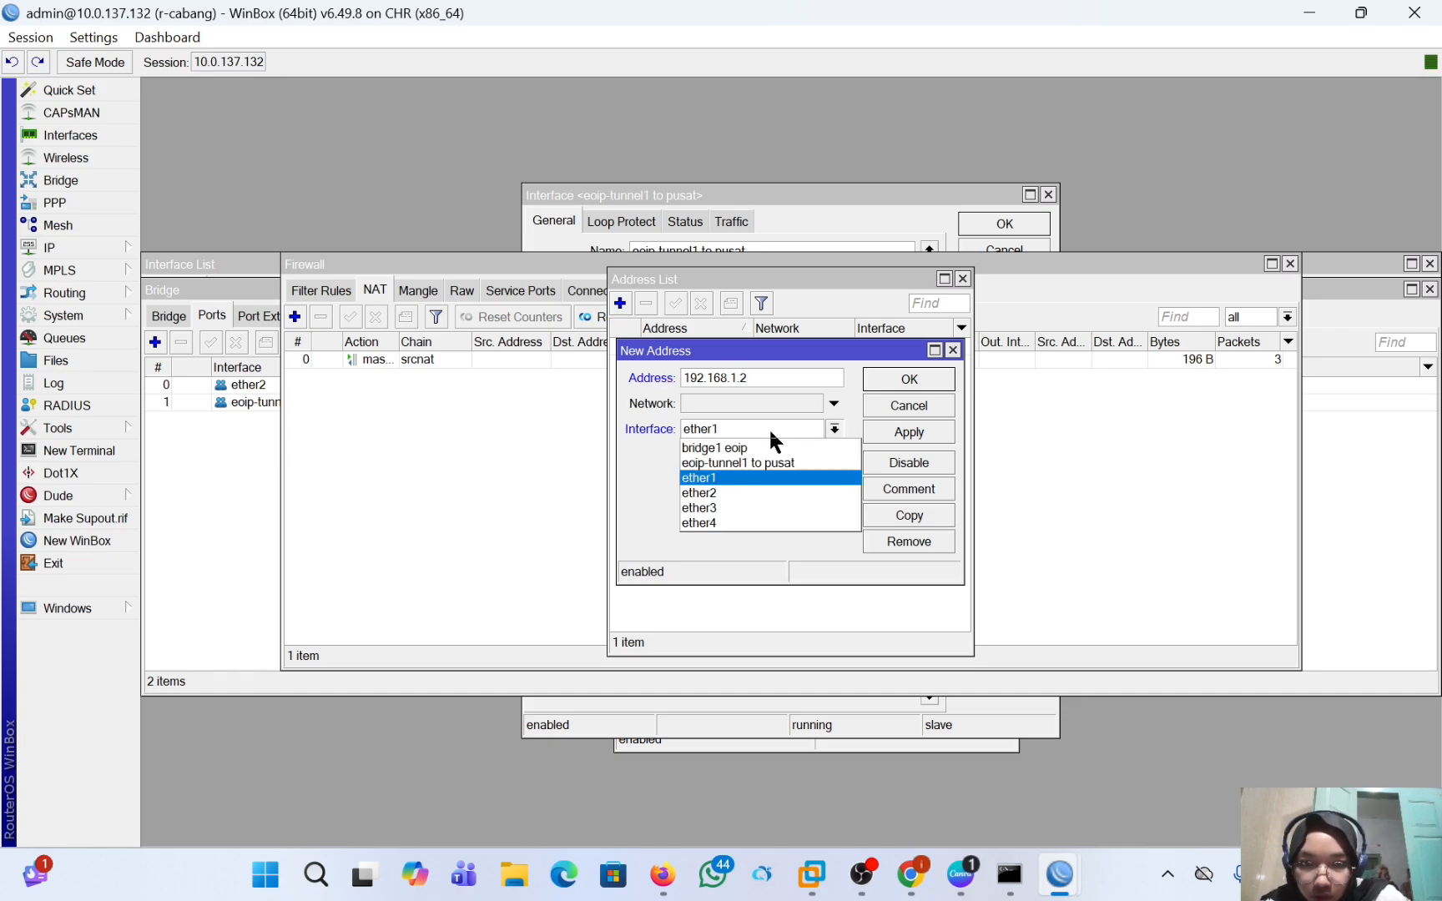
click(787, 483)
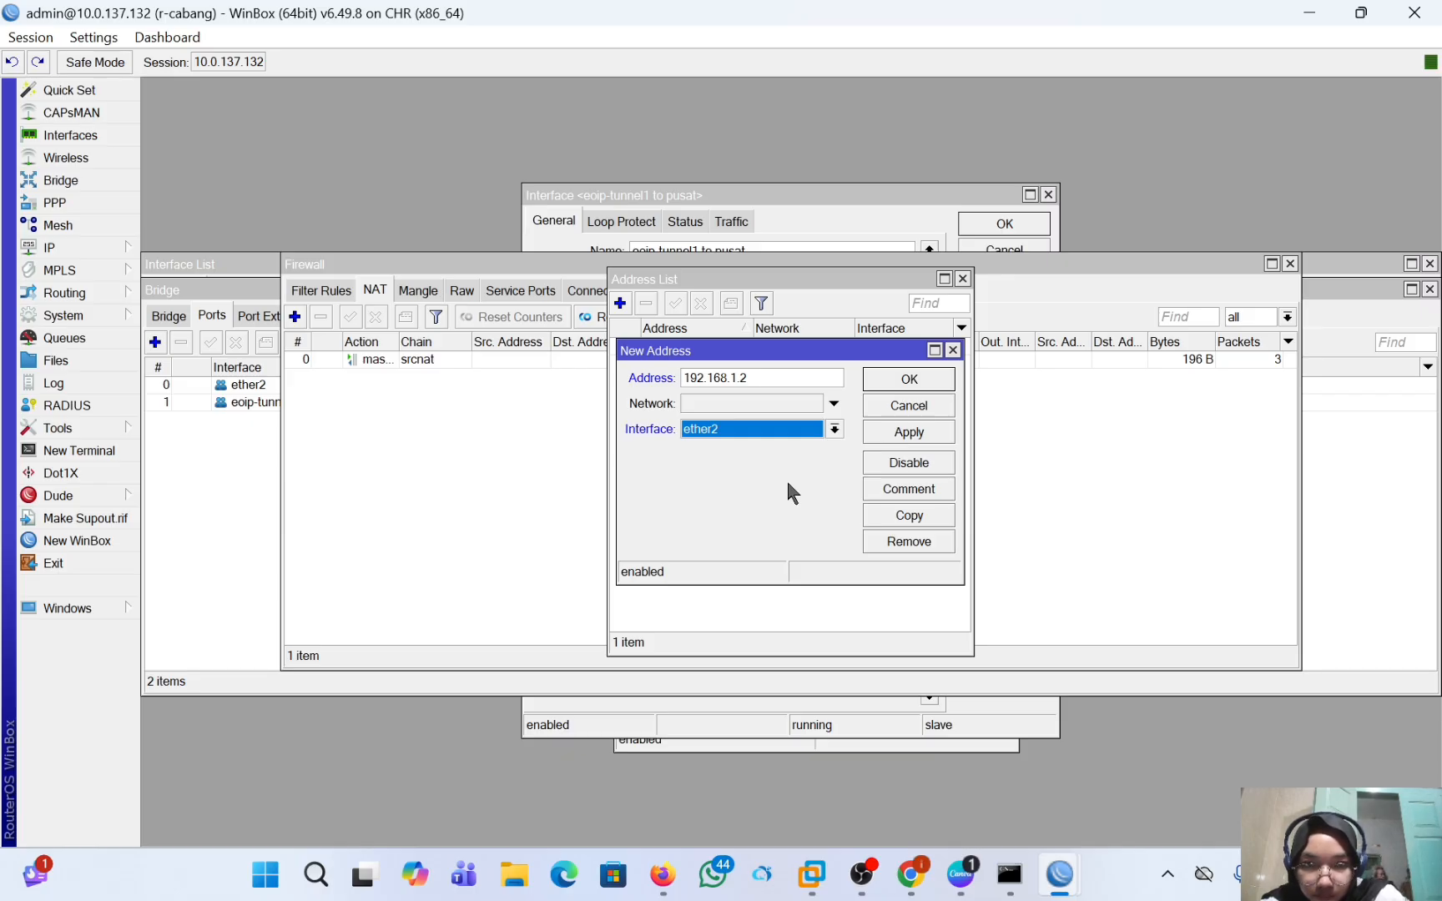
click(783, 376)
text(/)
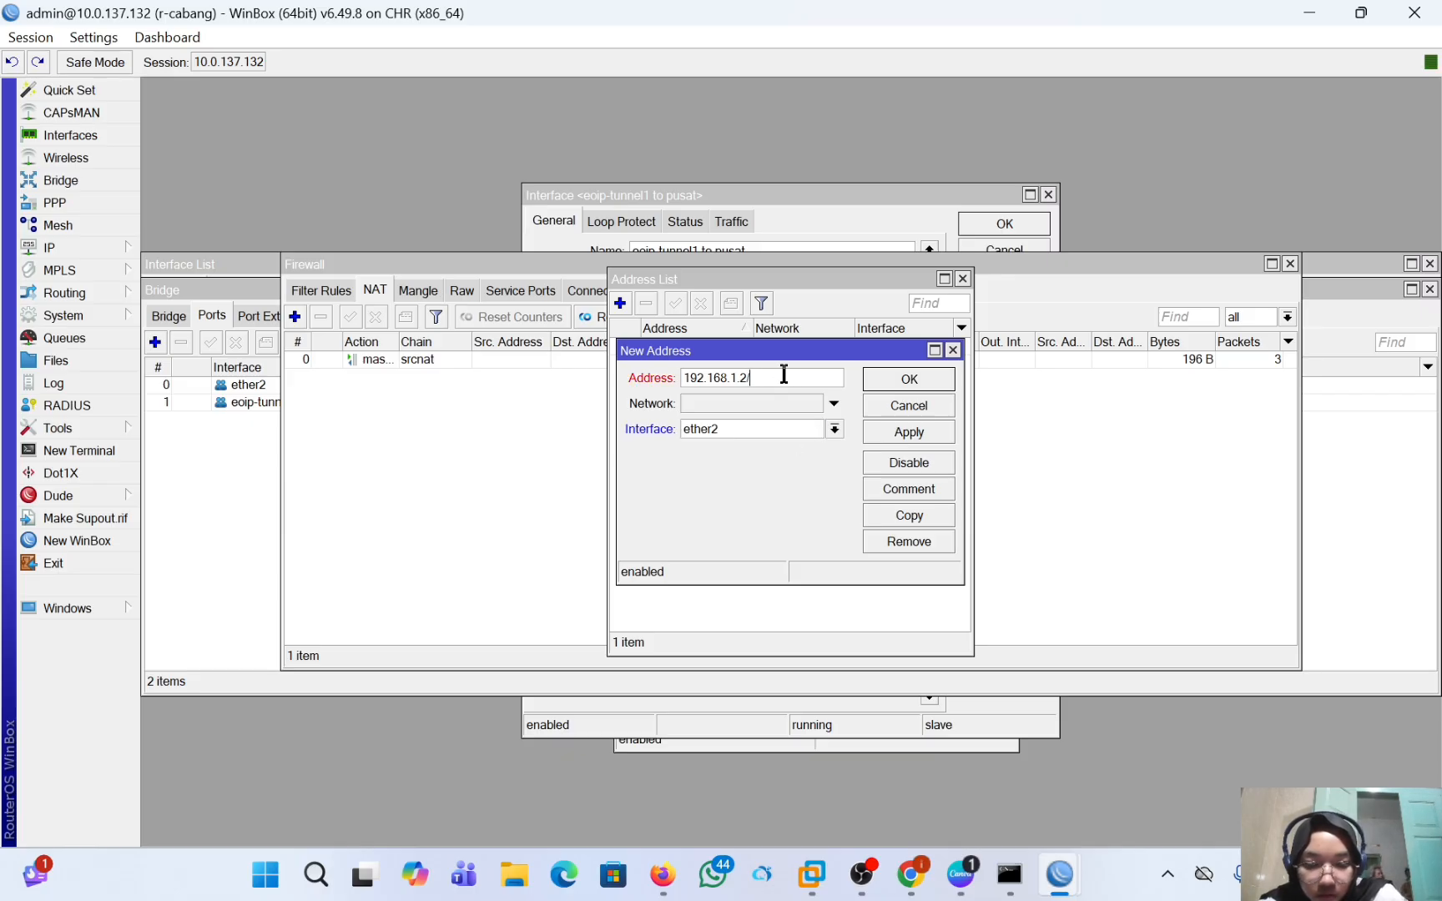
text(24)
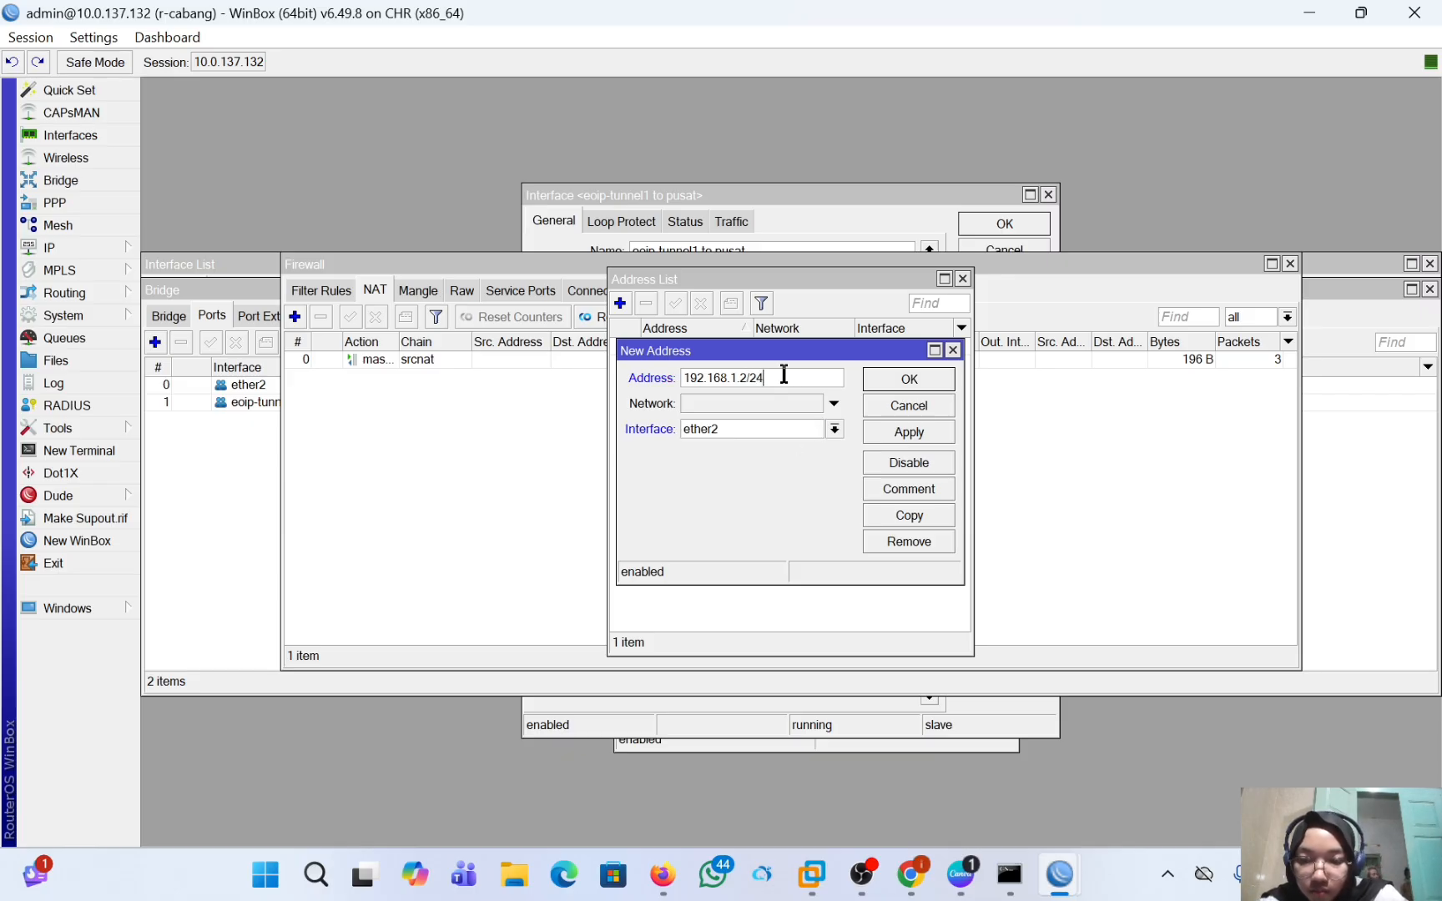
click(918, 433)
click(910, 381)
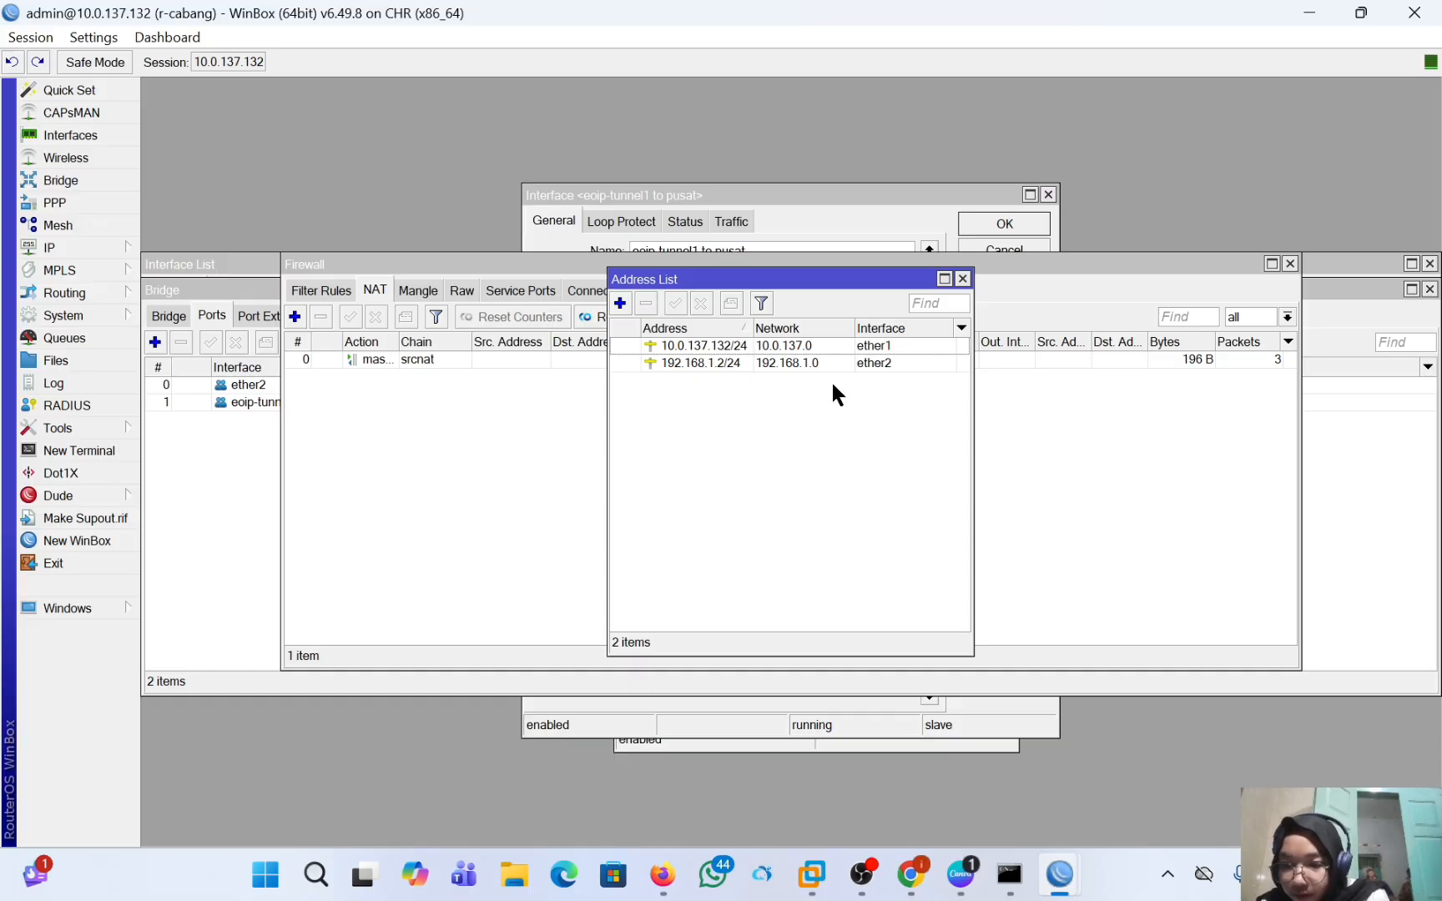
Set up a DHCP server on ether2 of r-cabang with gateway 192.168.1.2, the proposed address pool and DNS server 8.8.8.8.
click(88, 249)
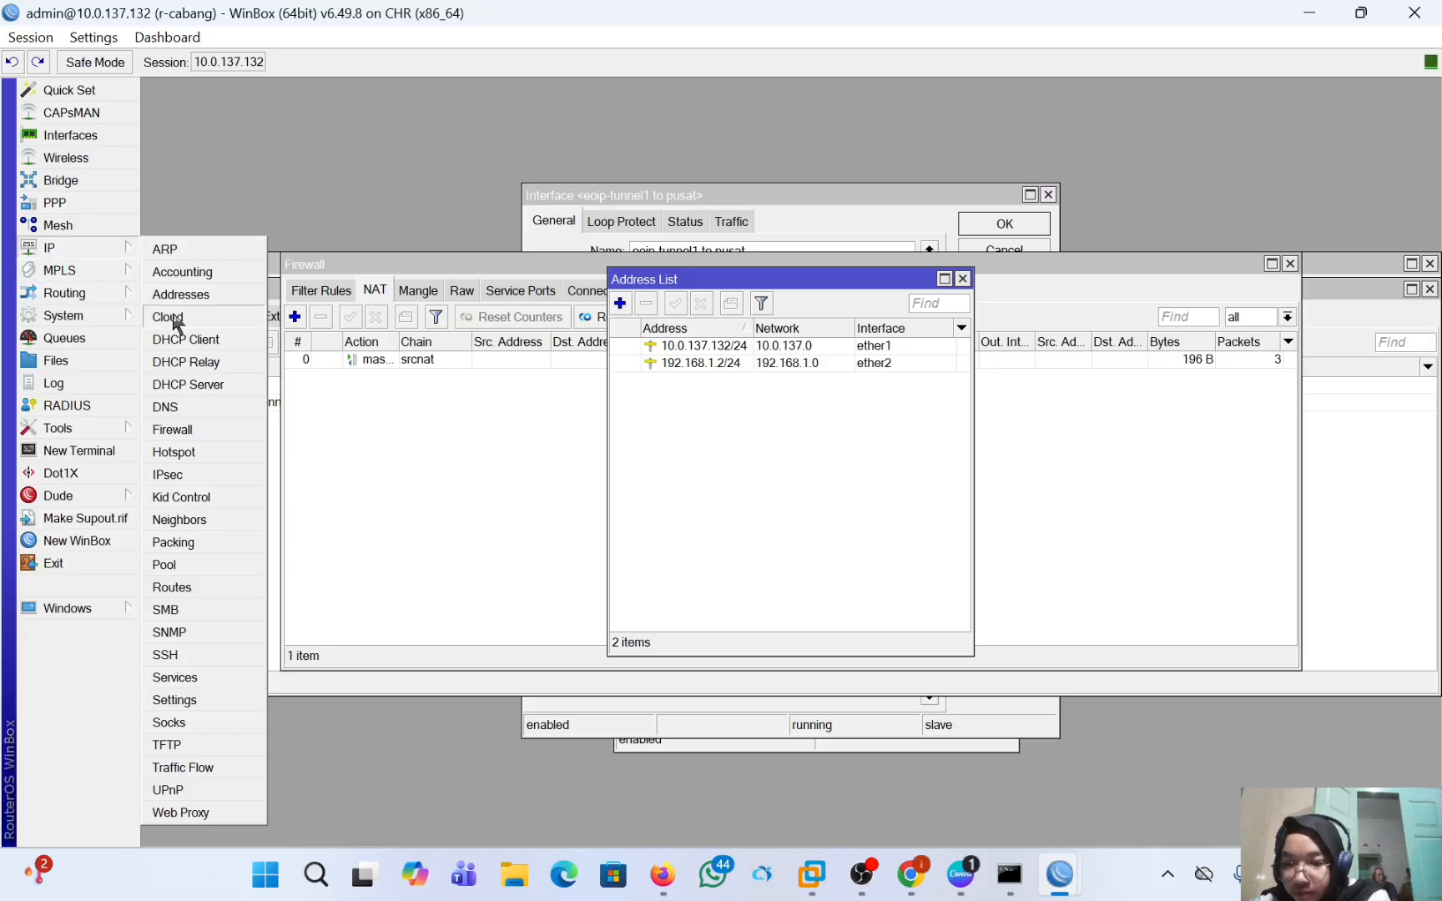
click(189, 385)
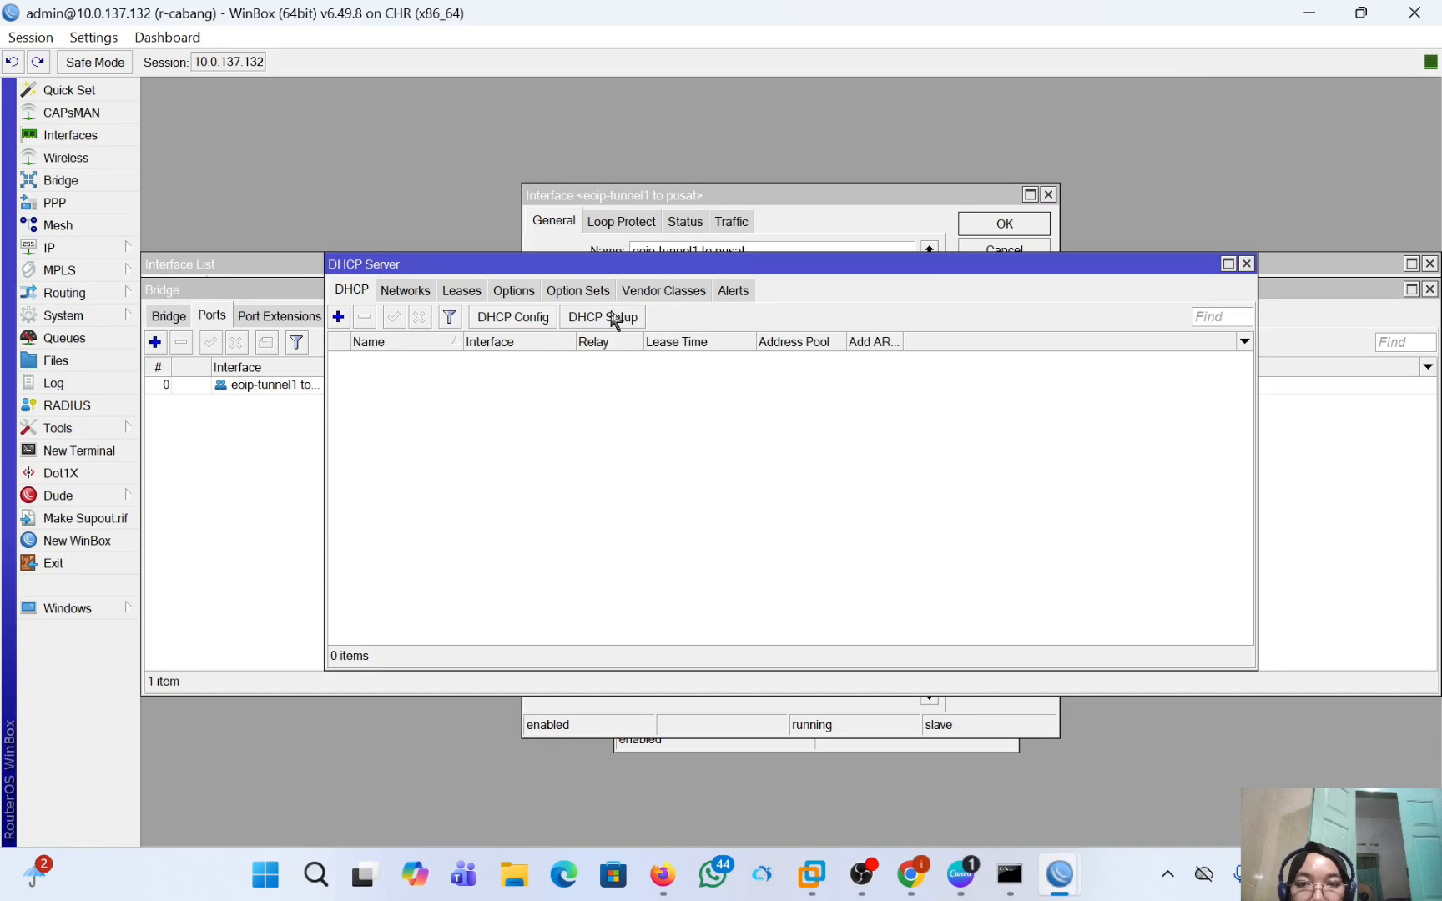
click(615, 322)
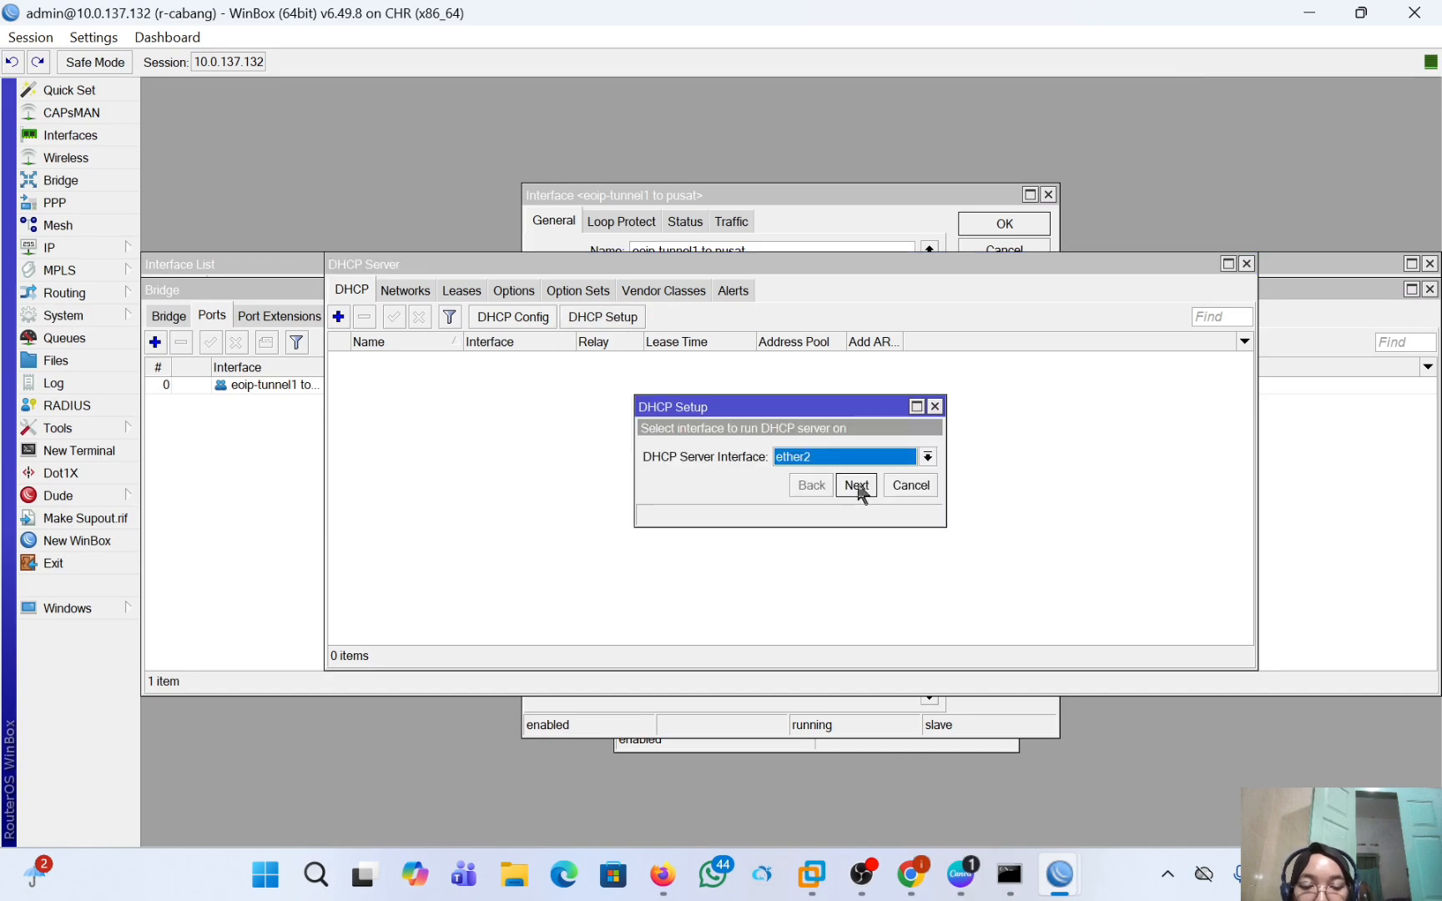
click(860, 487)
click(857, 485)
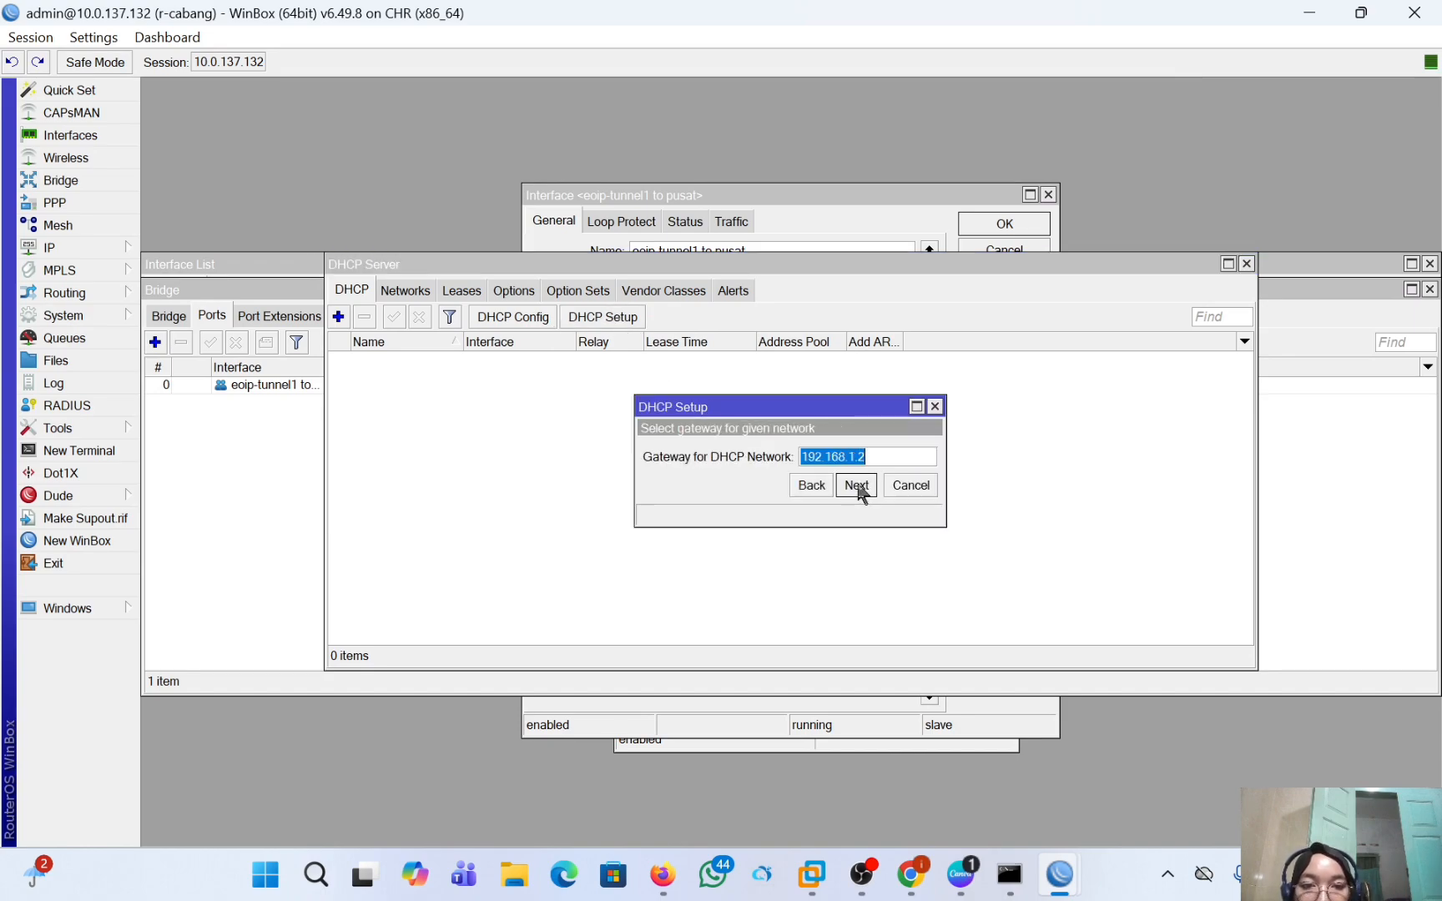
click(858, 488)
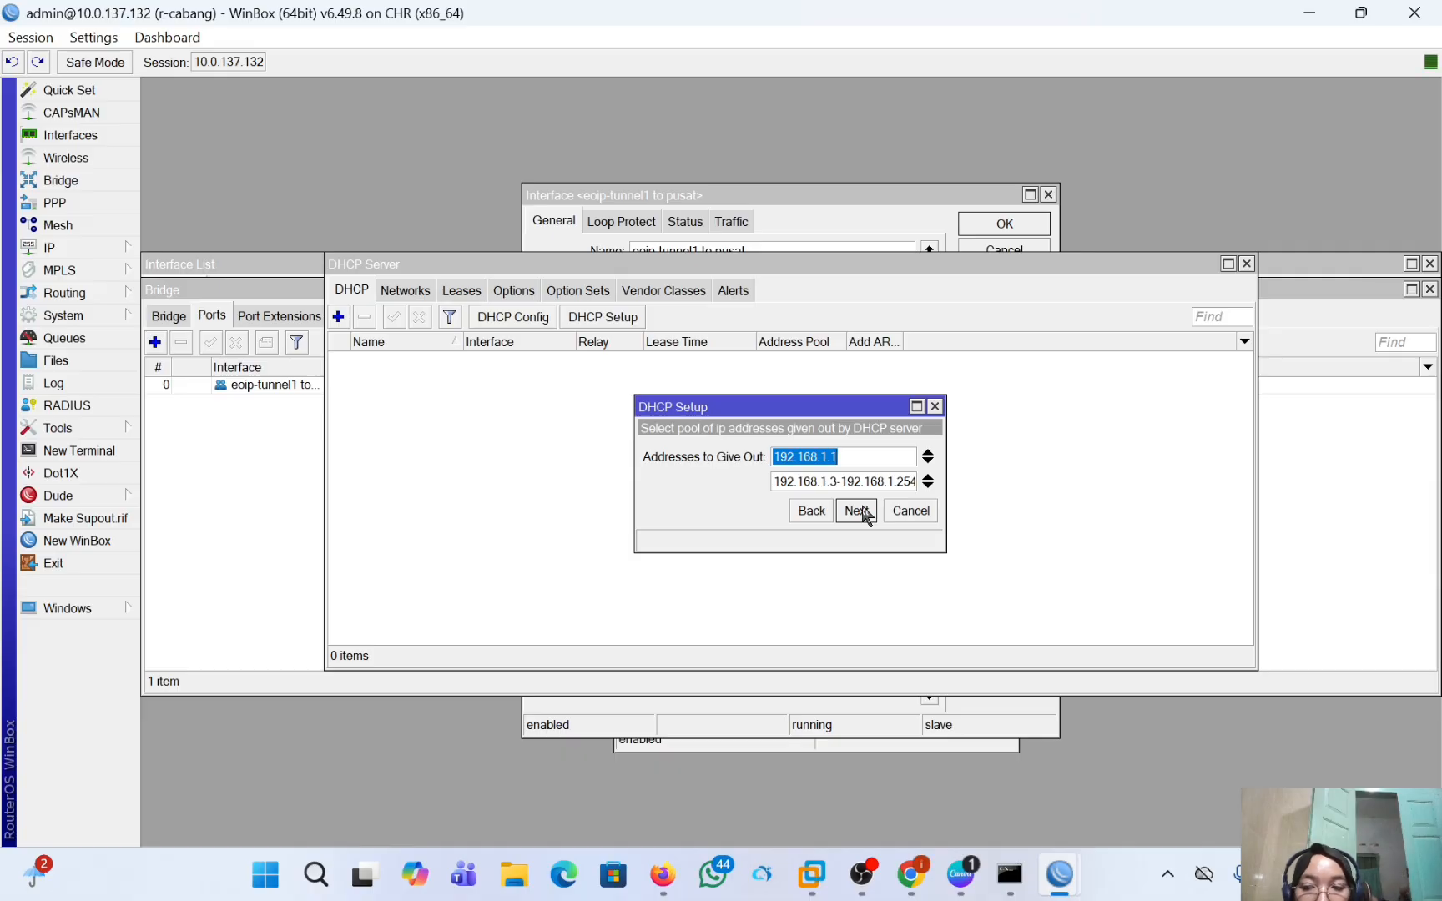
click(857, 511)
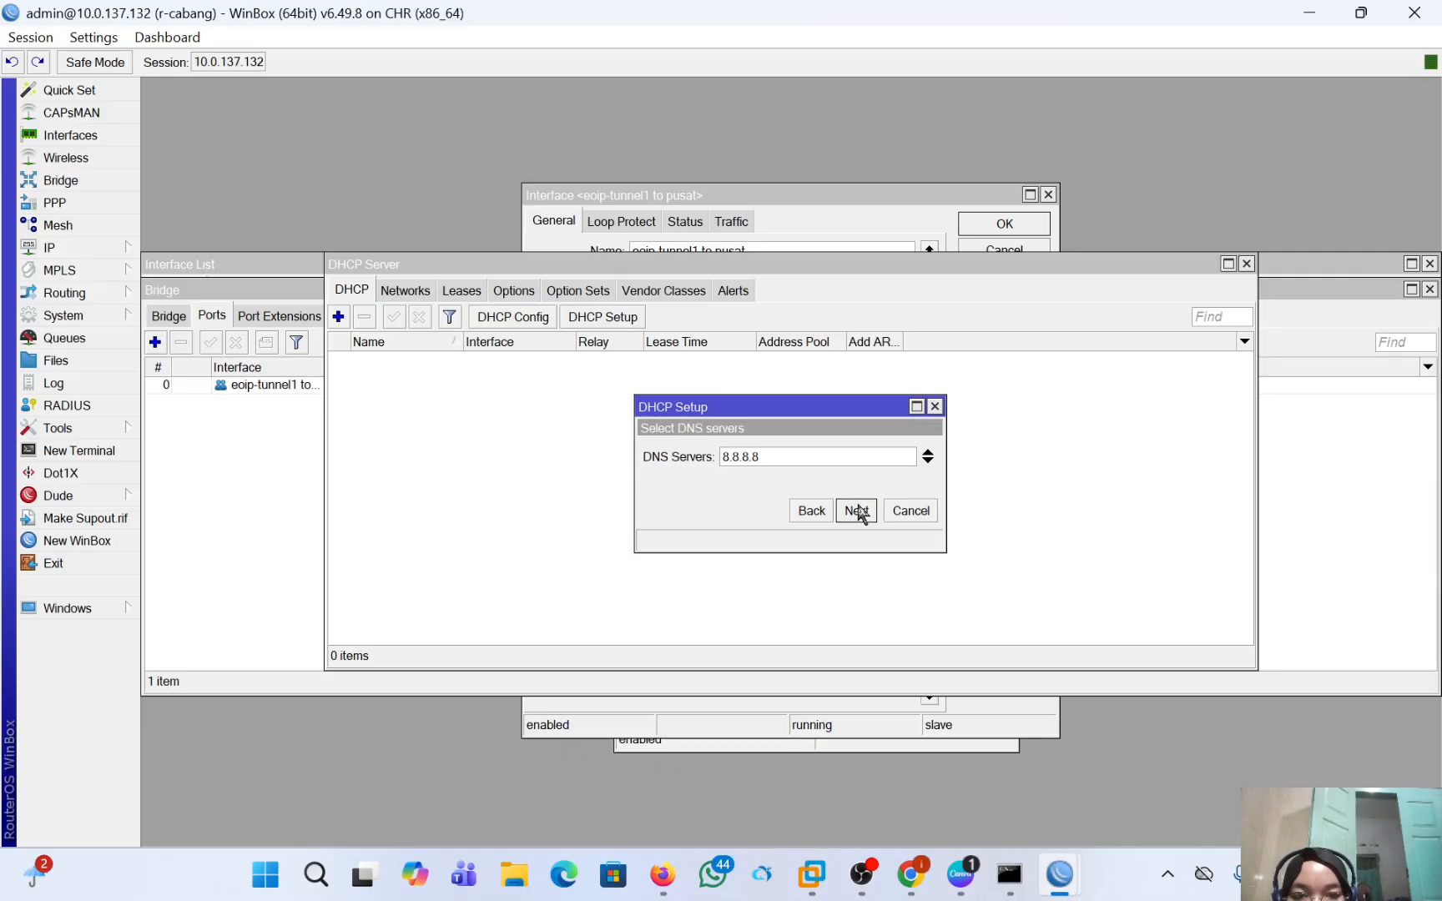
click(858, 511)
click(858, 512)
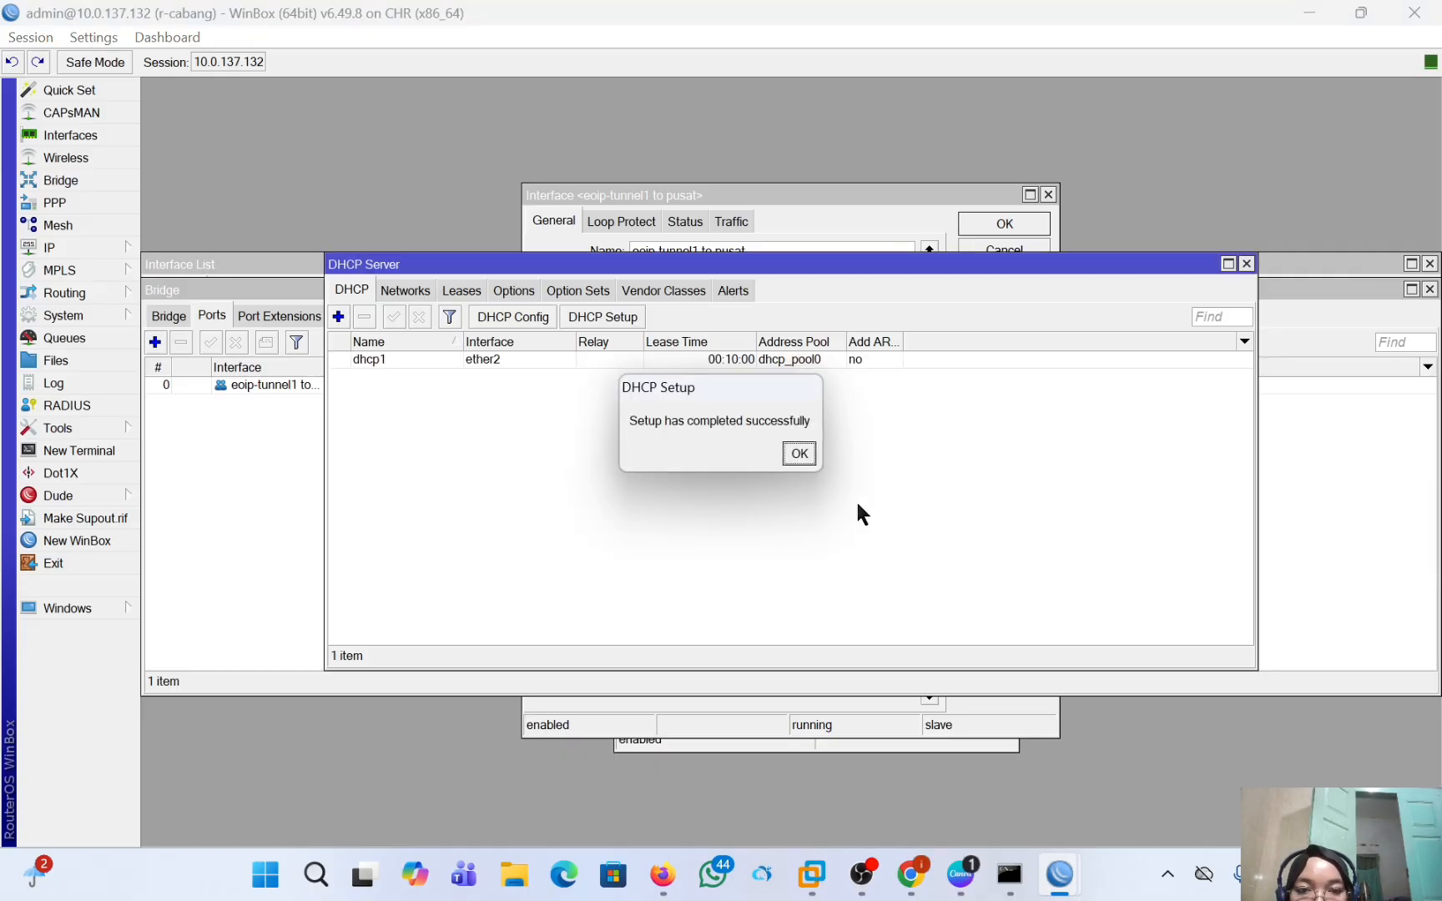
click(799, 452)
Switch to the r-pusat WinBox session and remove ether2 from the ports of bridge1 eoip.
mouse_move(1002, 886)
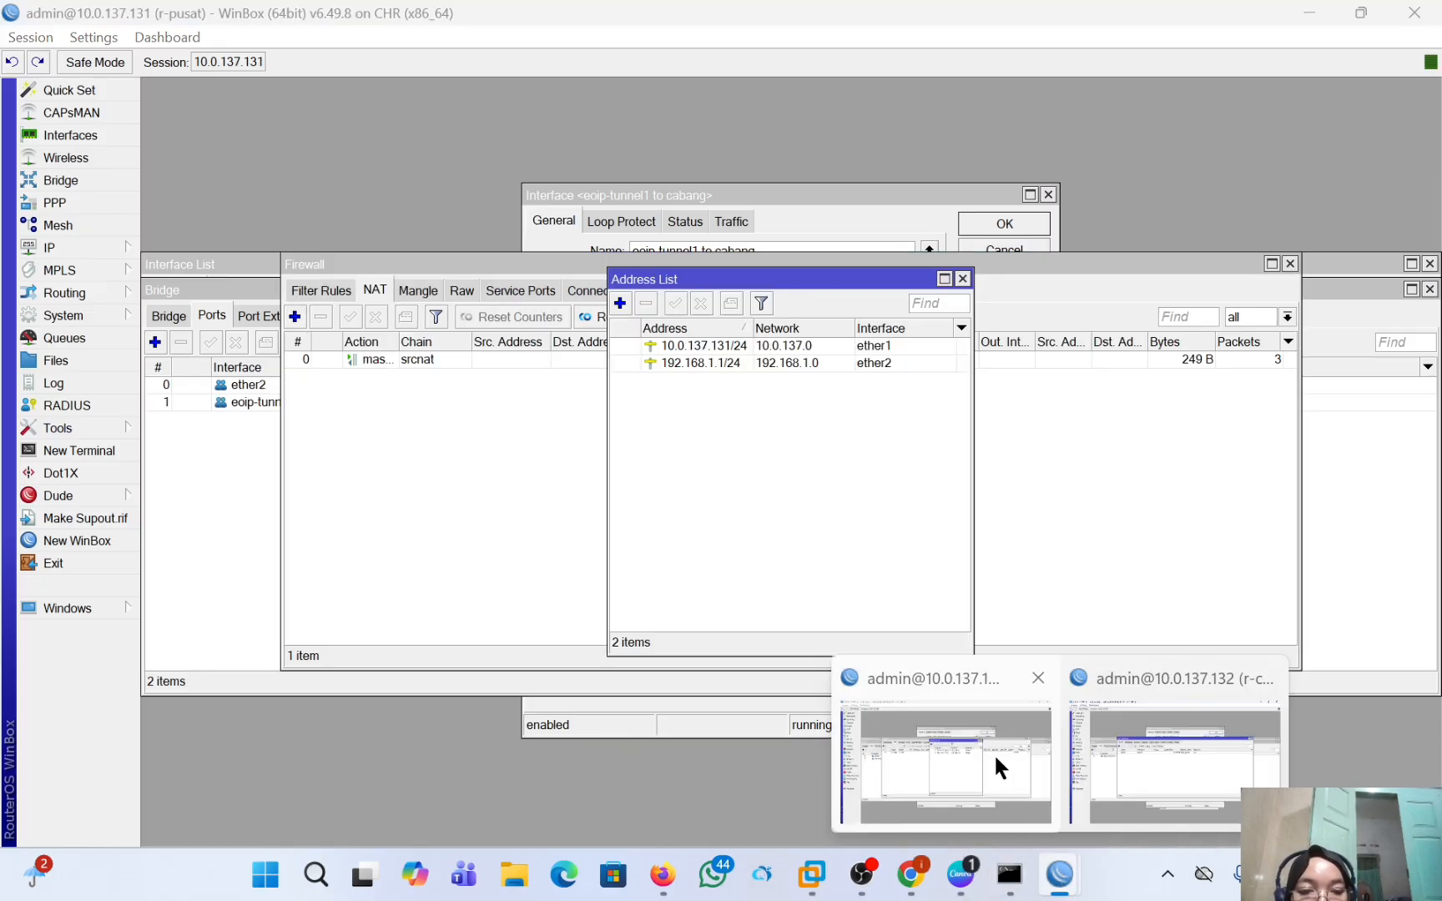
click(994, 753)
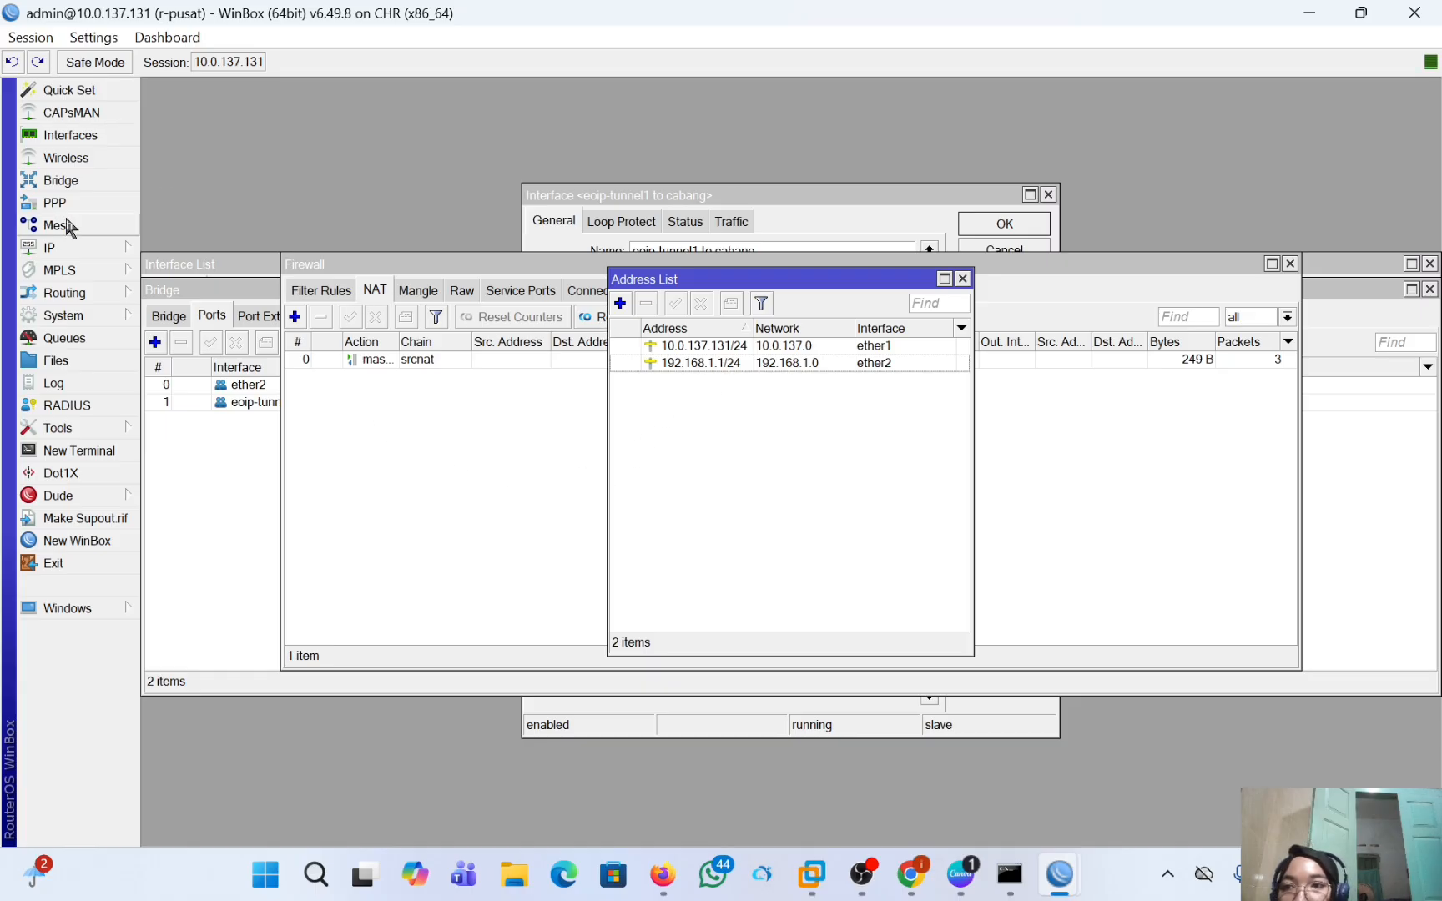
click(58, 189)
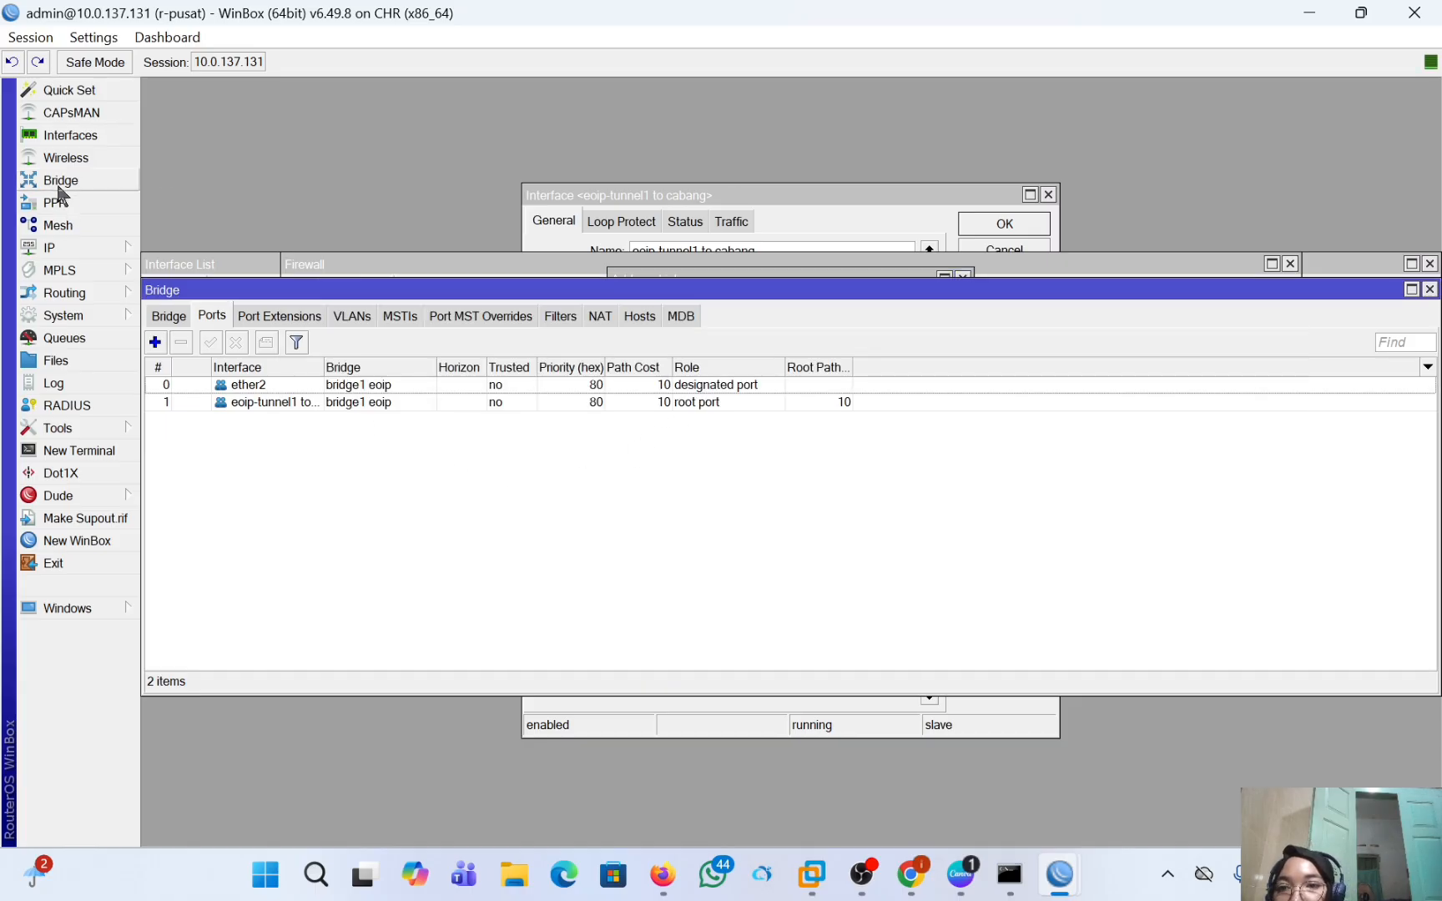
click(277, 385)
click(183, 342)
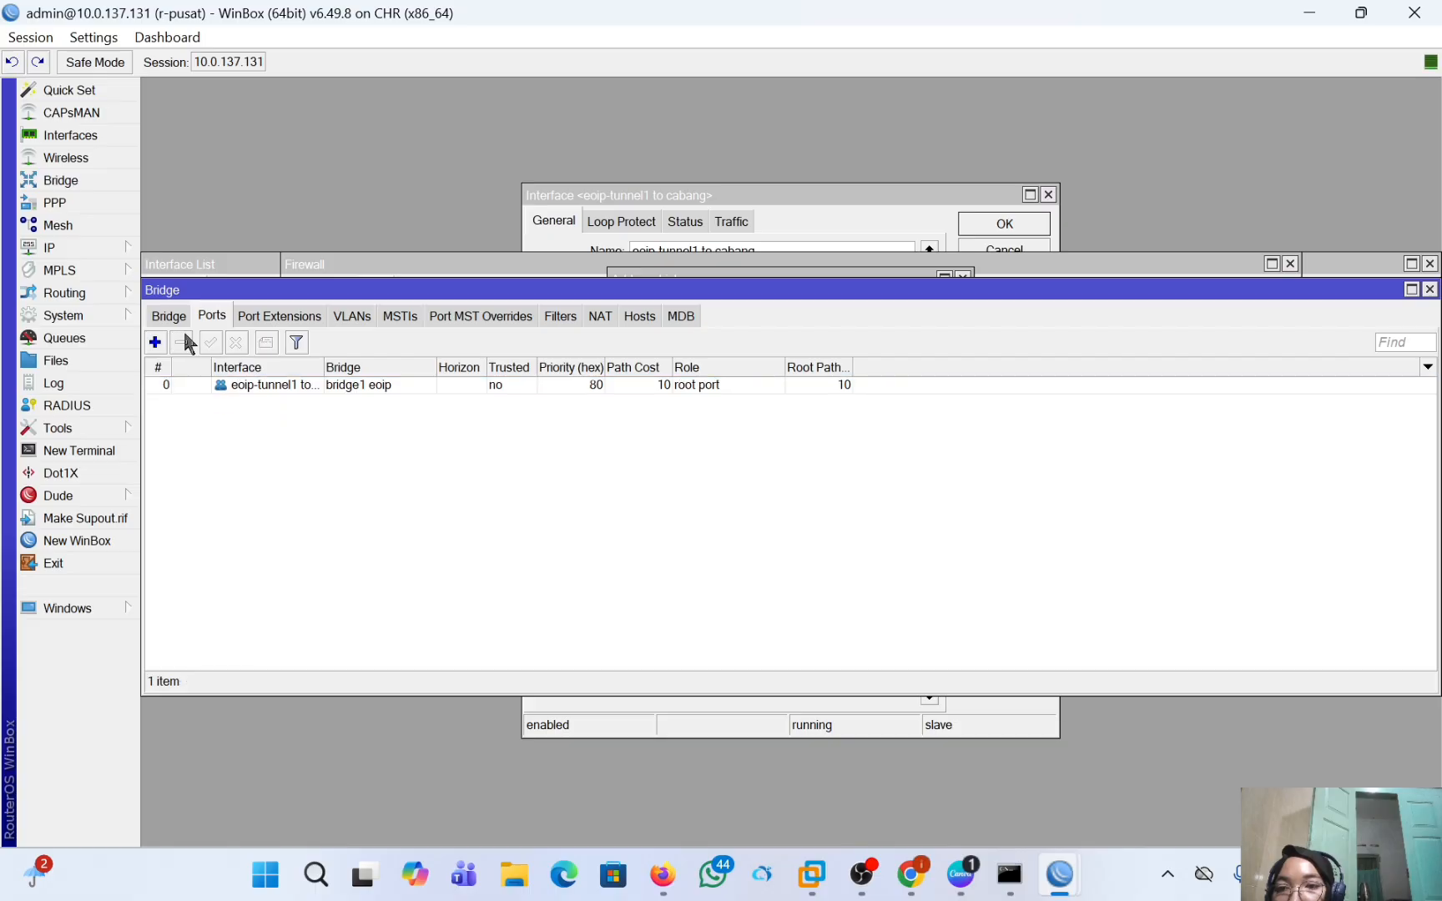
Set up a DHCP server on ether2 of r-pusat with gateway 192.168.1.1, accepting the remaining proposed settings.
click(64, 244)
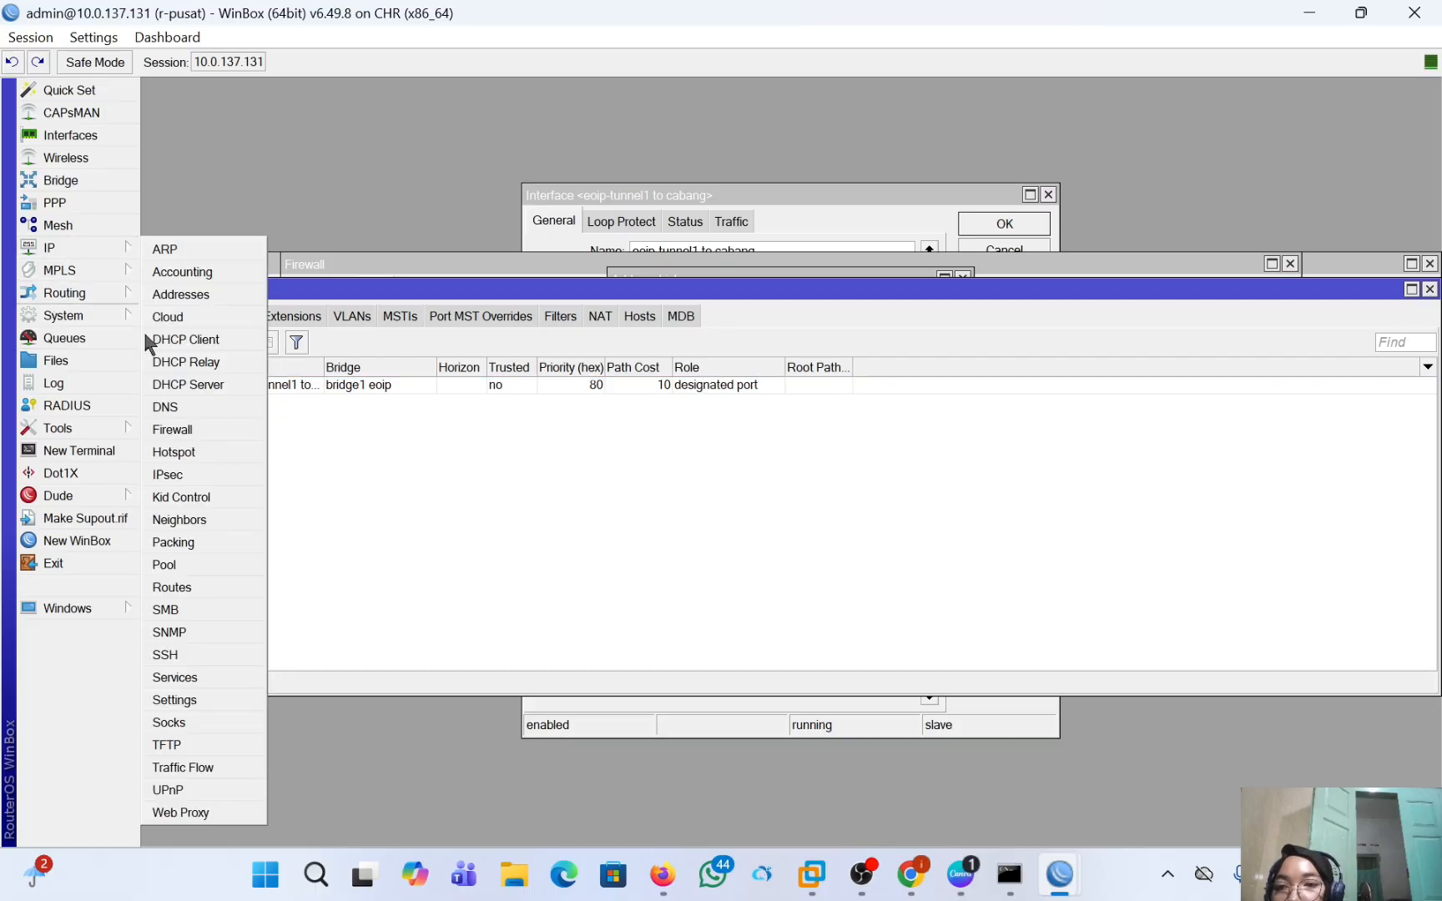
click(189, 385)
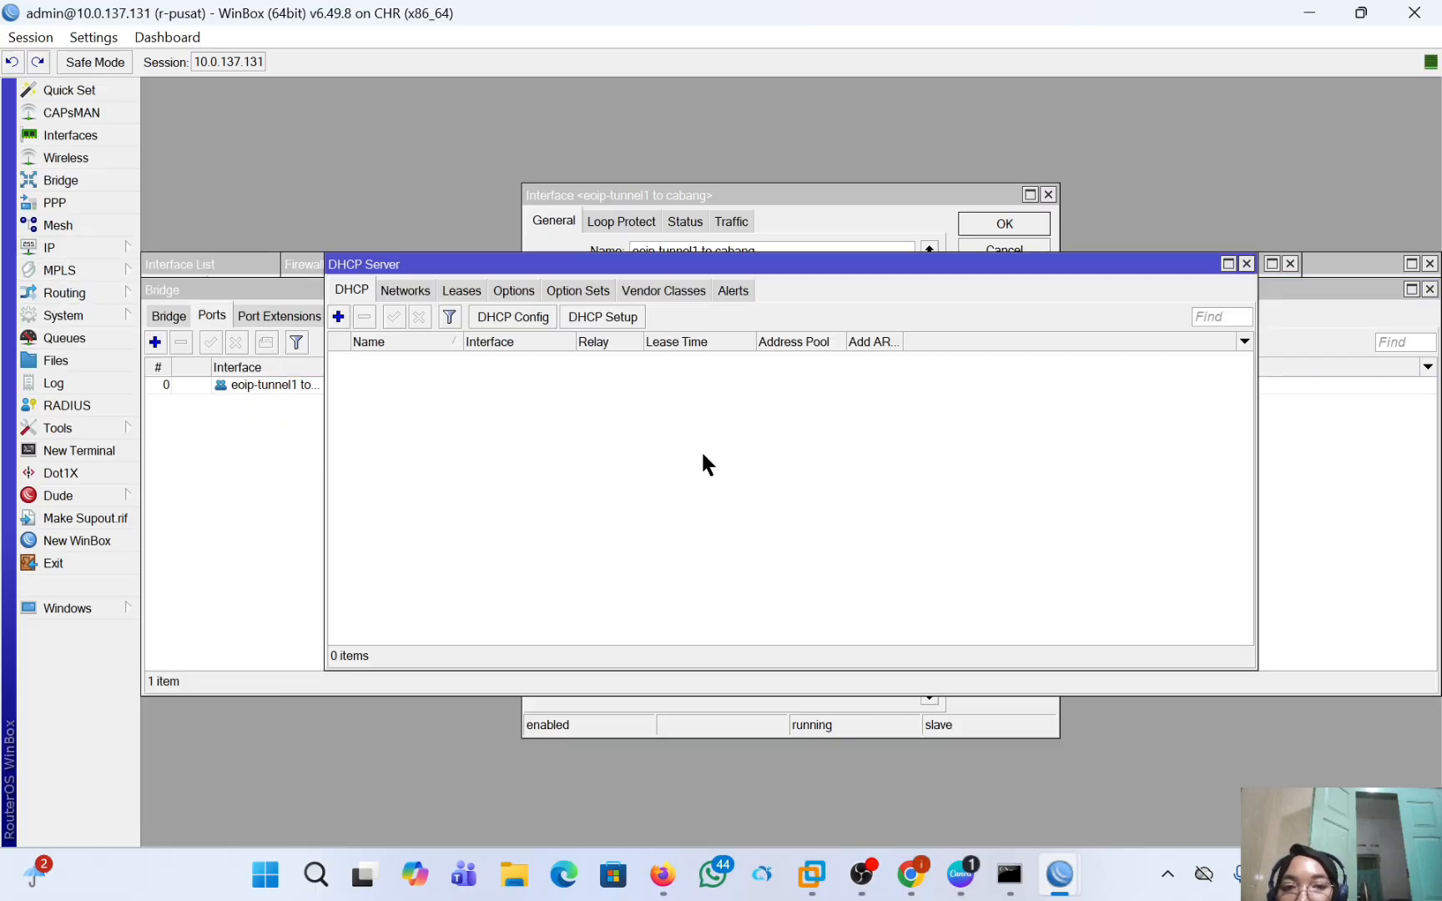
click(621, 330)
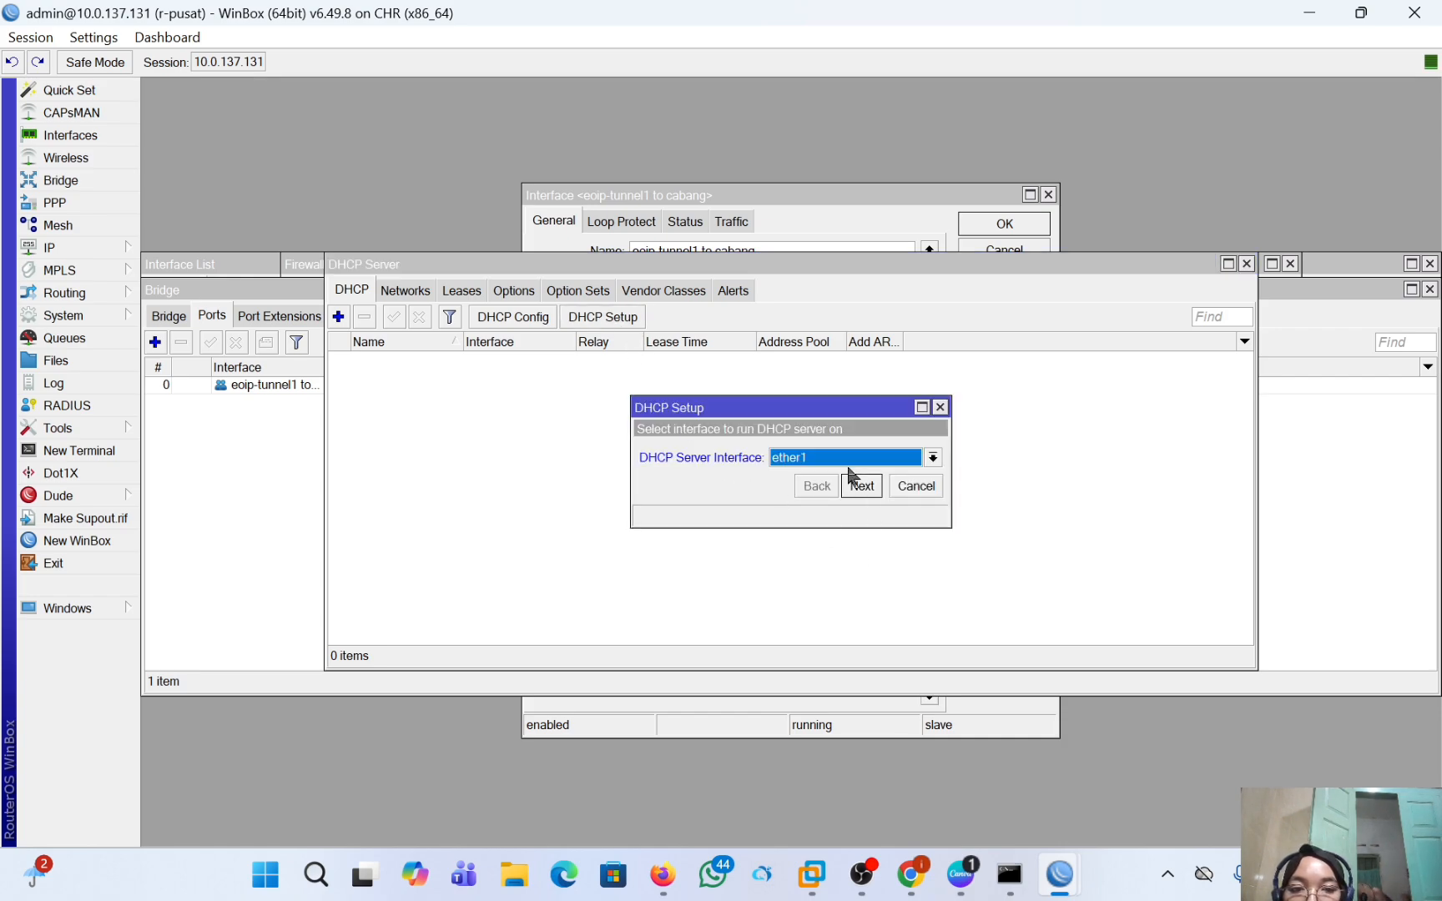
click(846, 462)
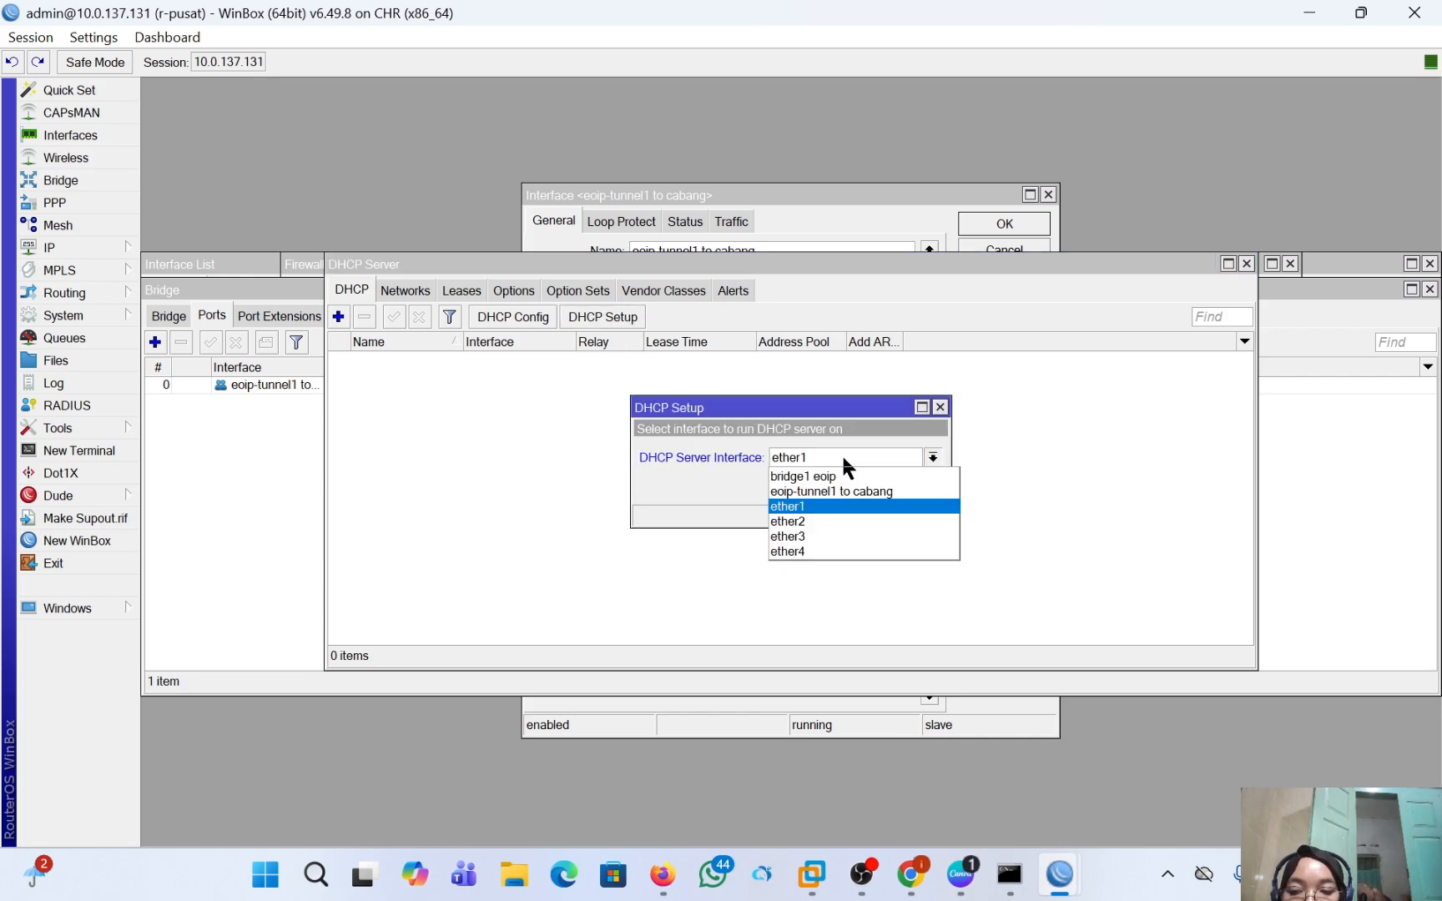
click(848, 522)
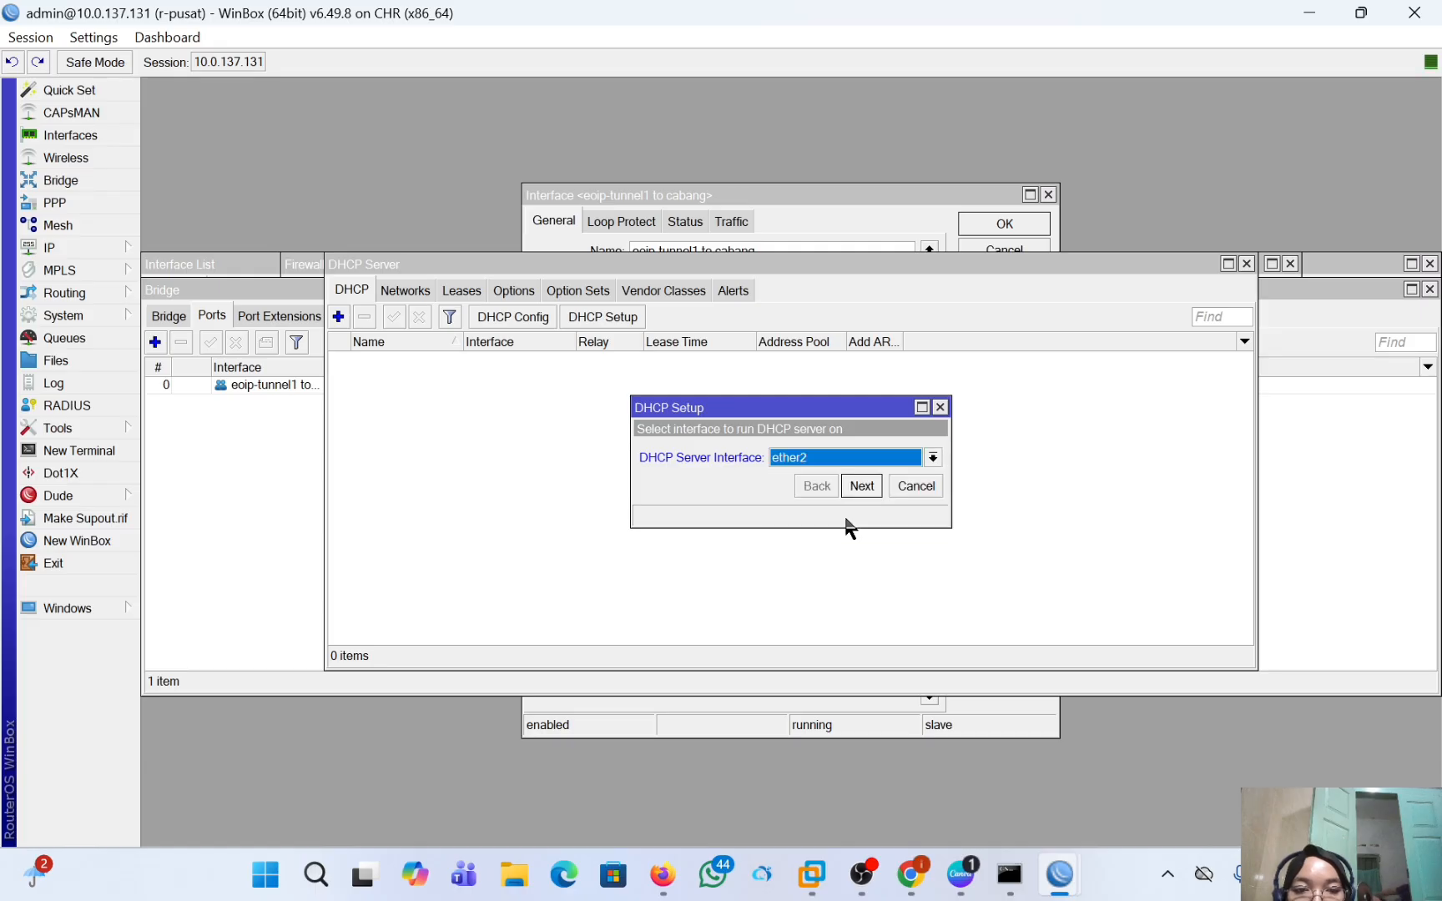
click(862, 487)
click(862, 488)
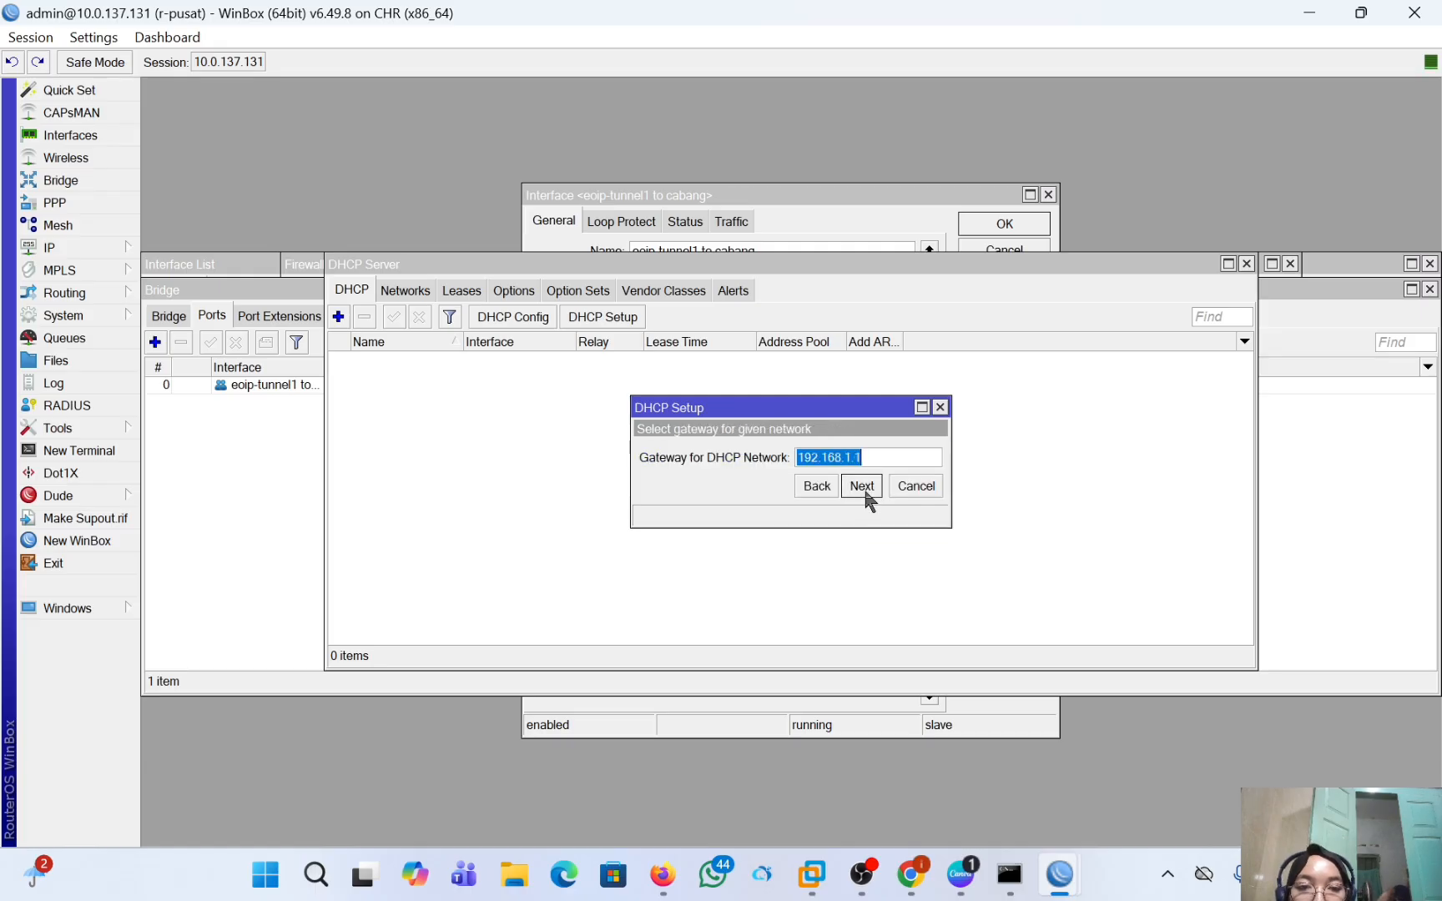
click(862, 487)
click(862, 488)
click(862, 488)
click(862, 487)
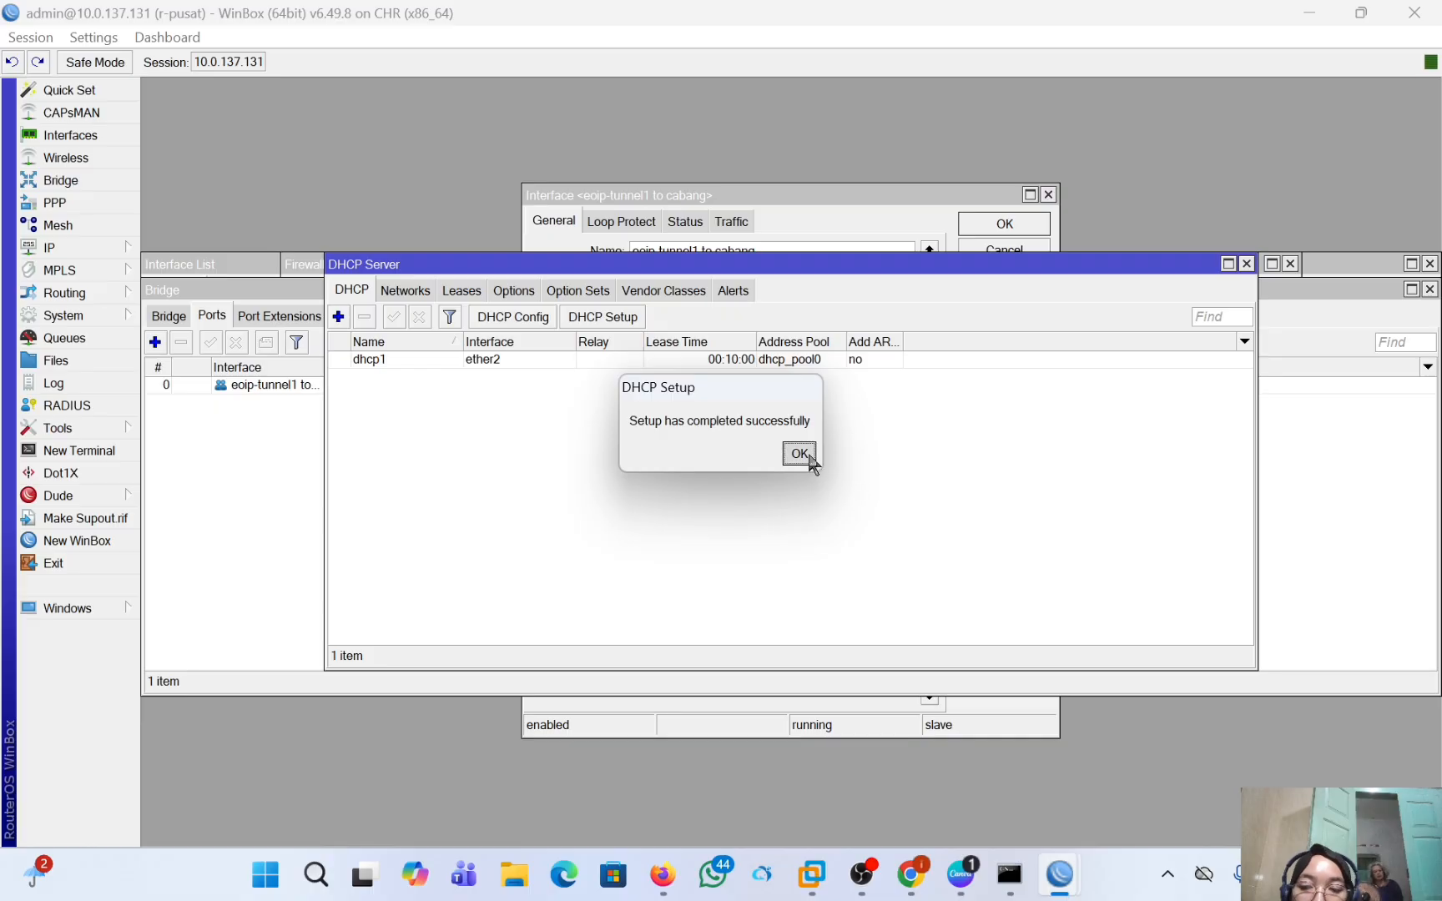
click(797, 450)
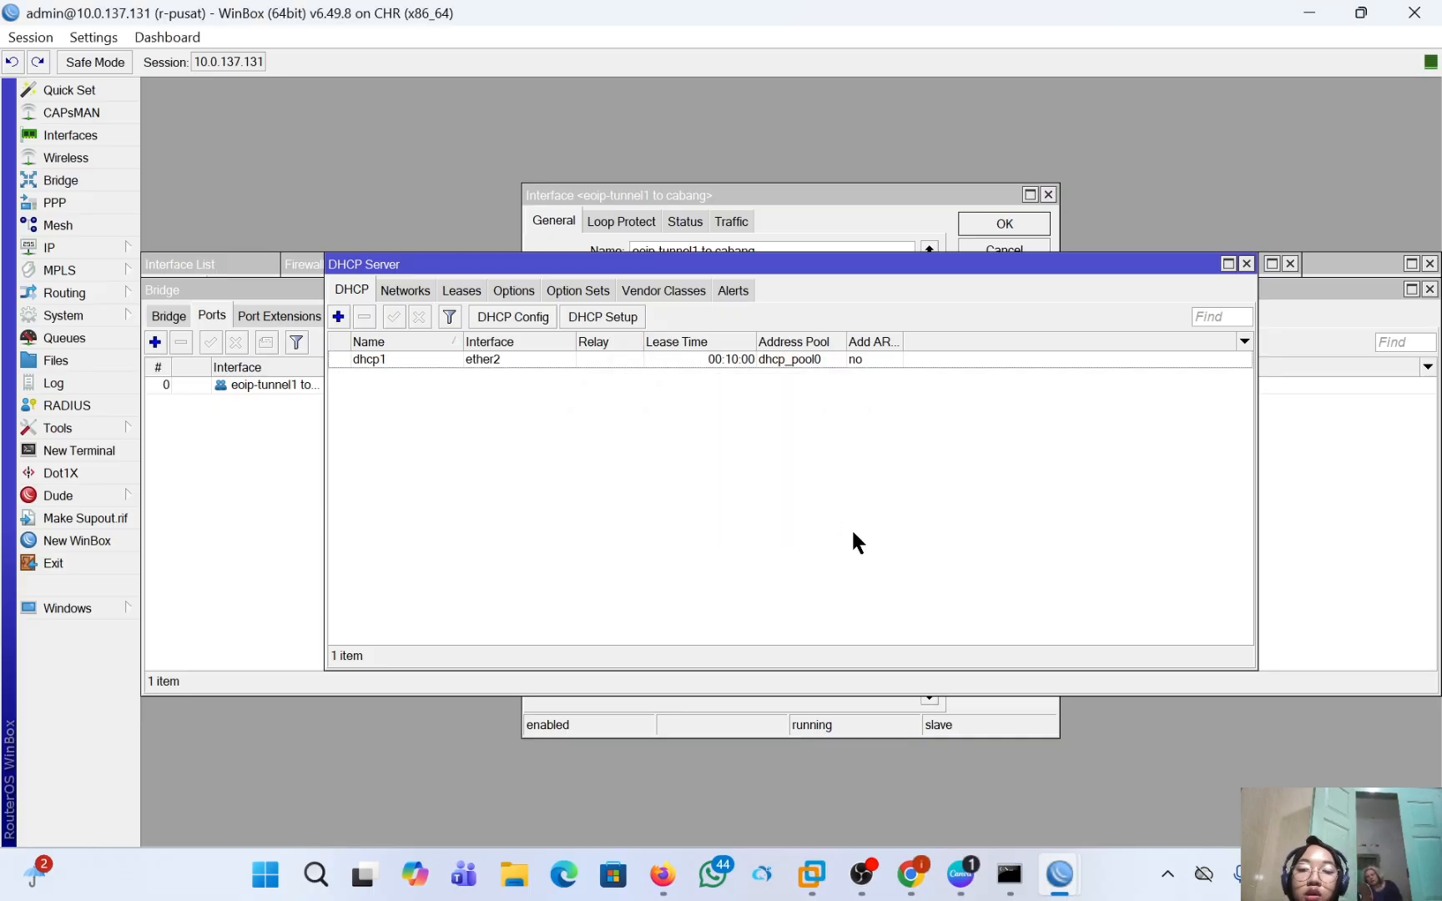
Switch to the PNETLab topology in Firefox and reposition VPC 2 below r-cabang, level with VPC 1.
click(667, 876)
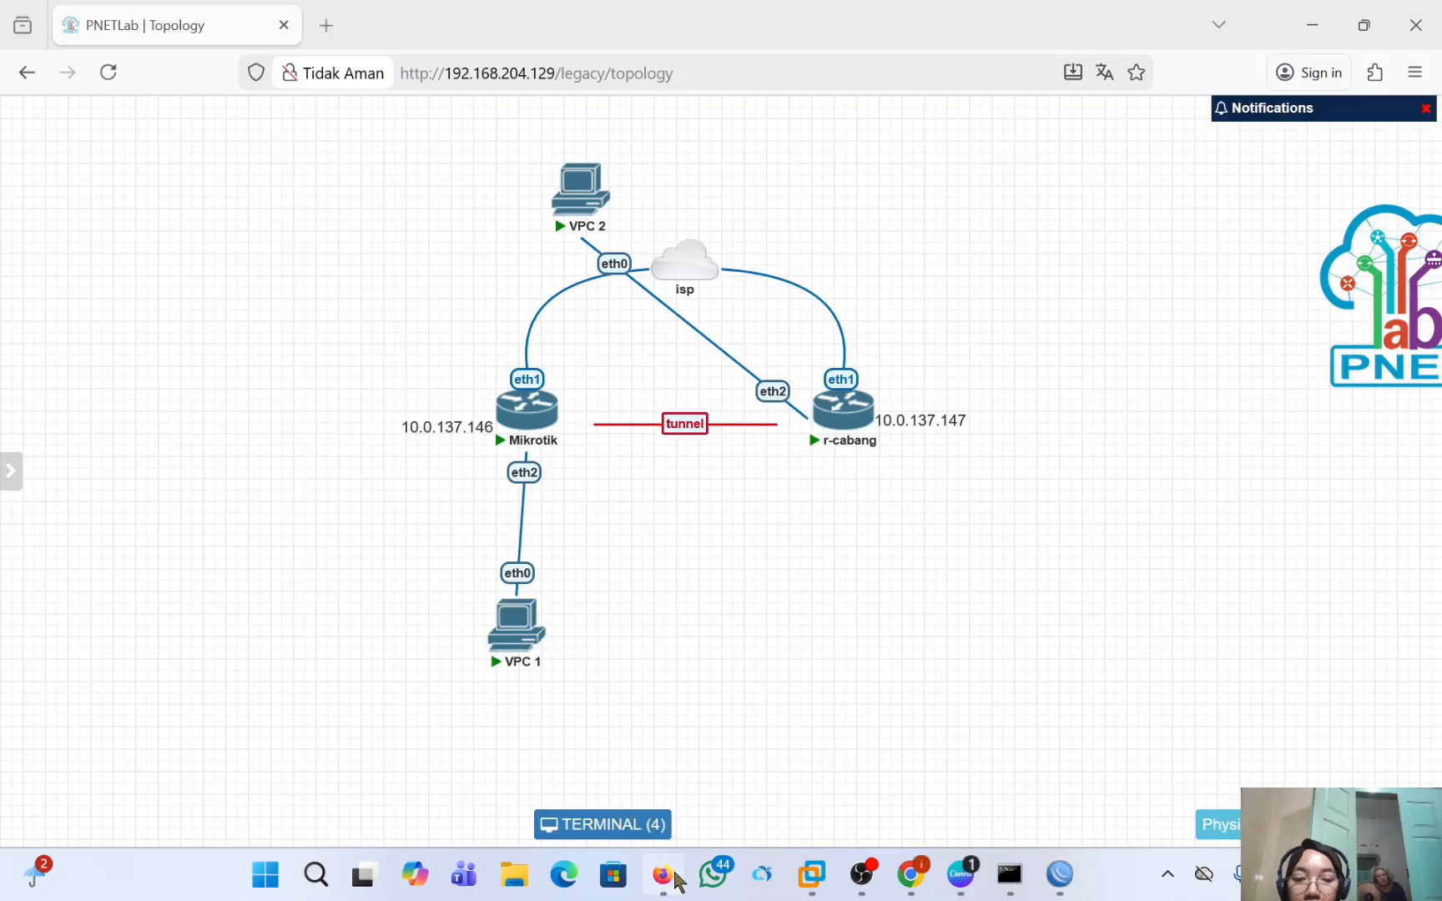
drag(602, 203, 843, 620)
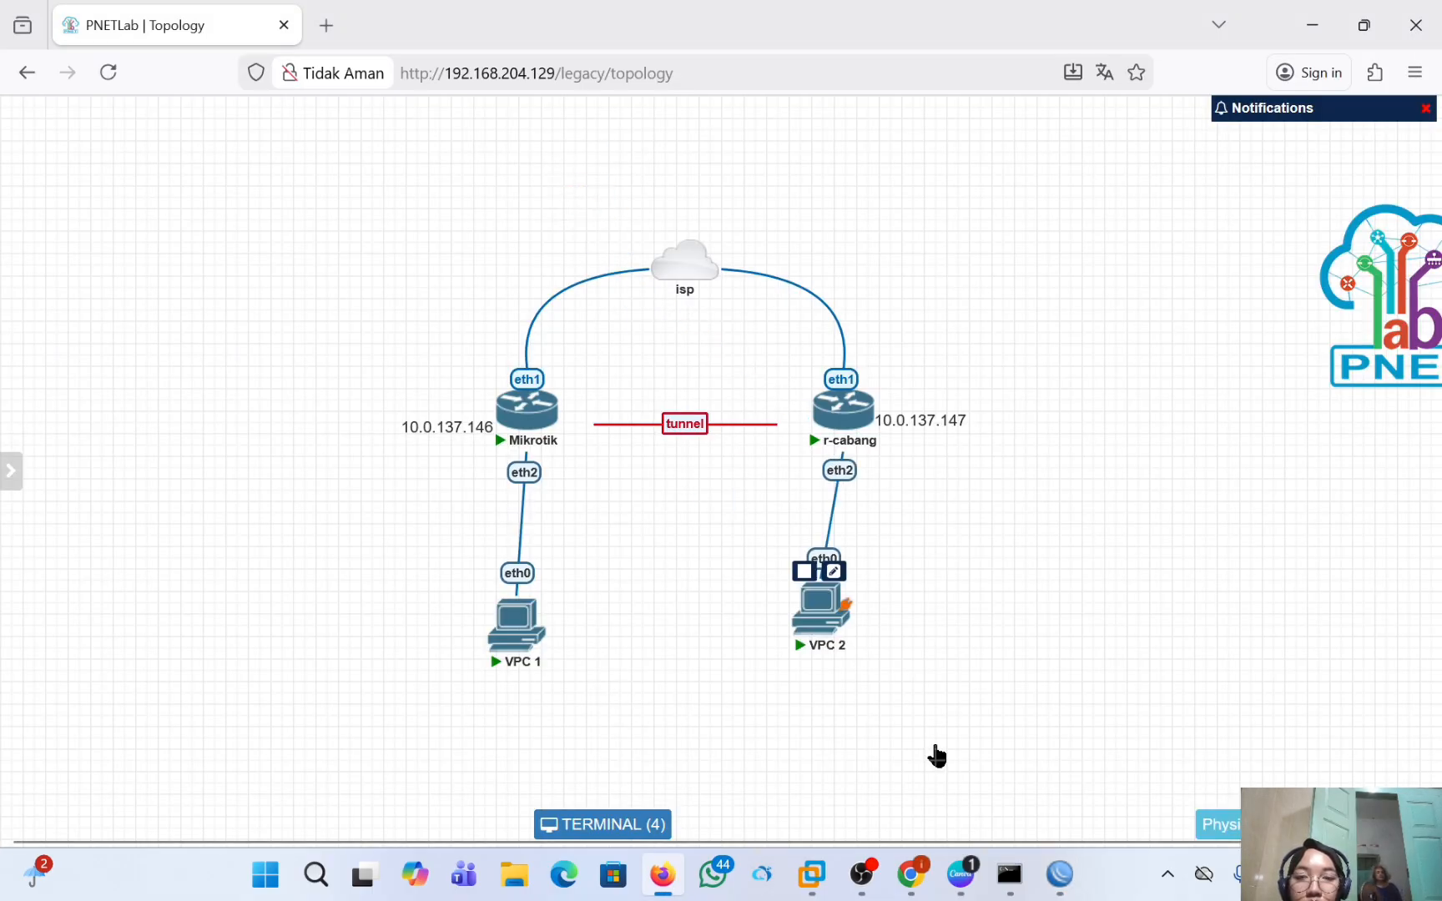
drag(935, 755, 848, 637)
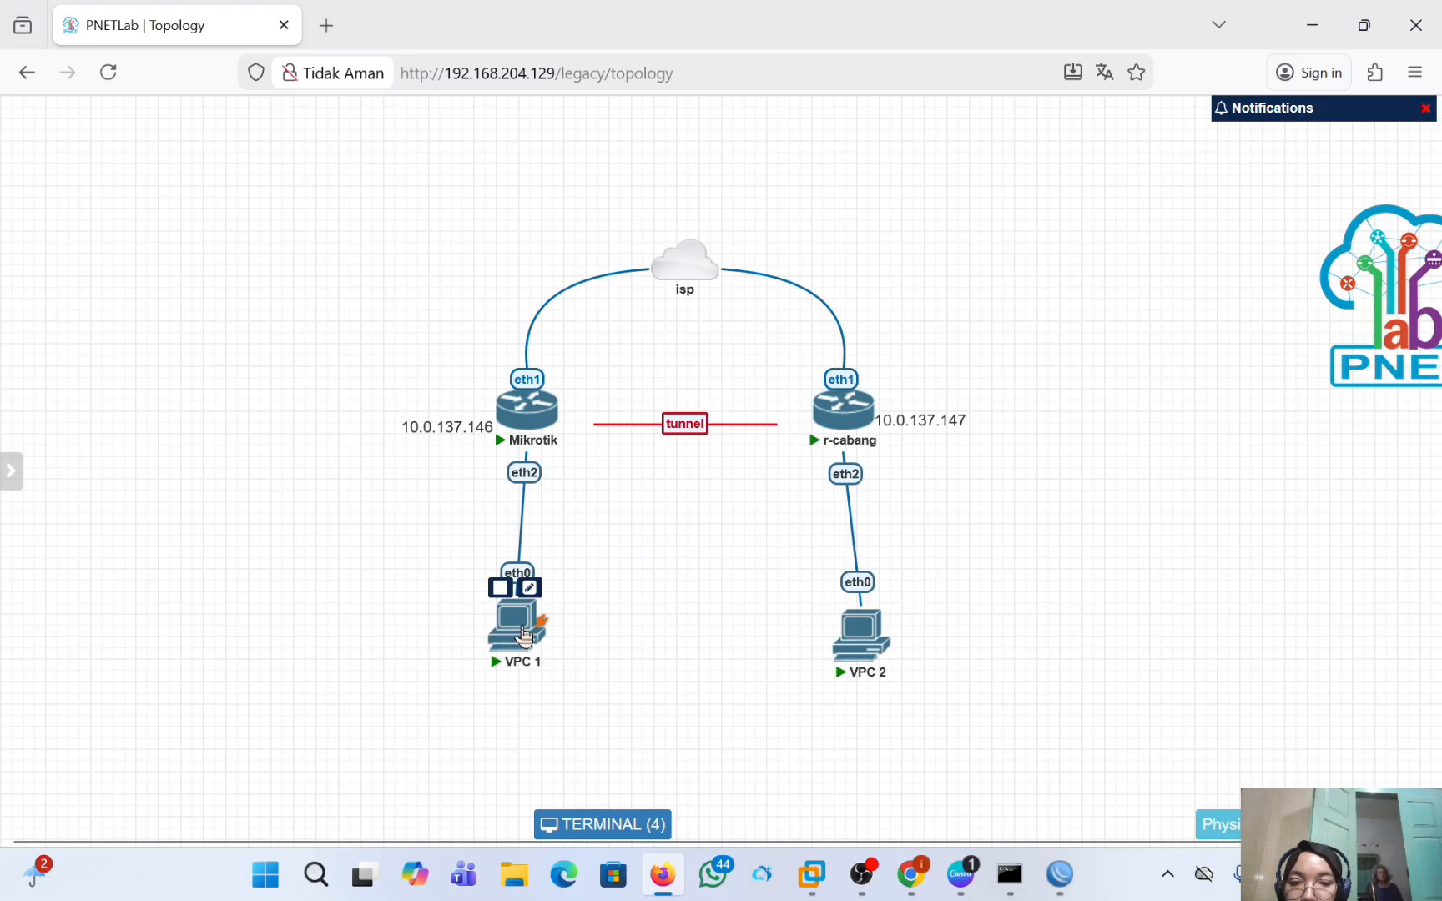
Open the VPC 1 console and request an address with the command ip dhcp.
click(512, 628)
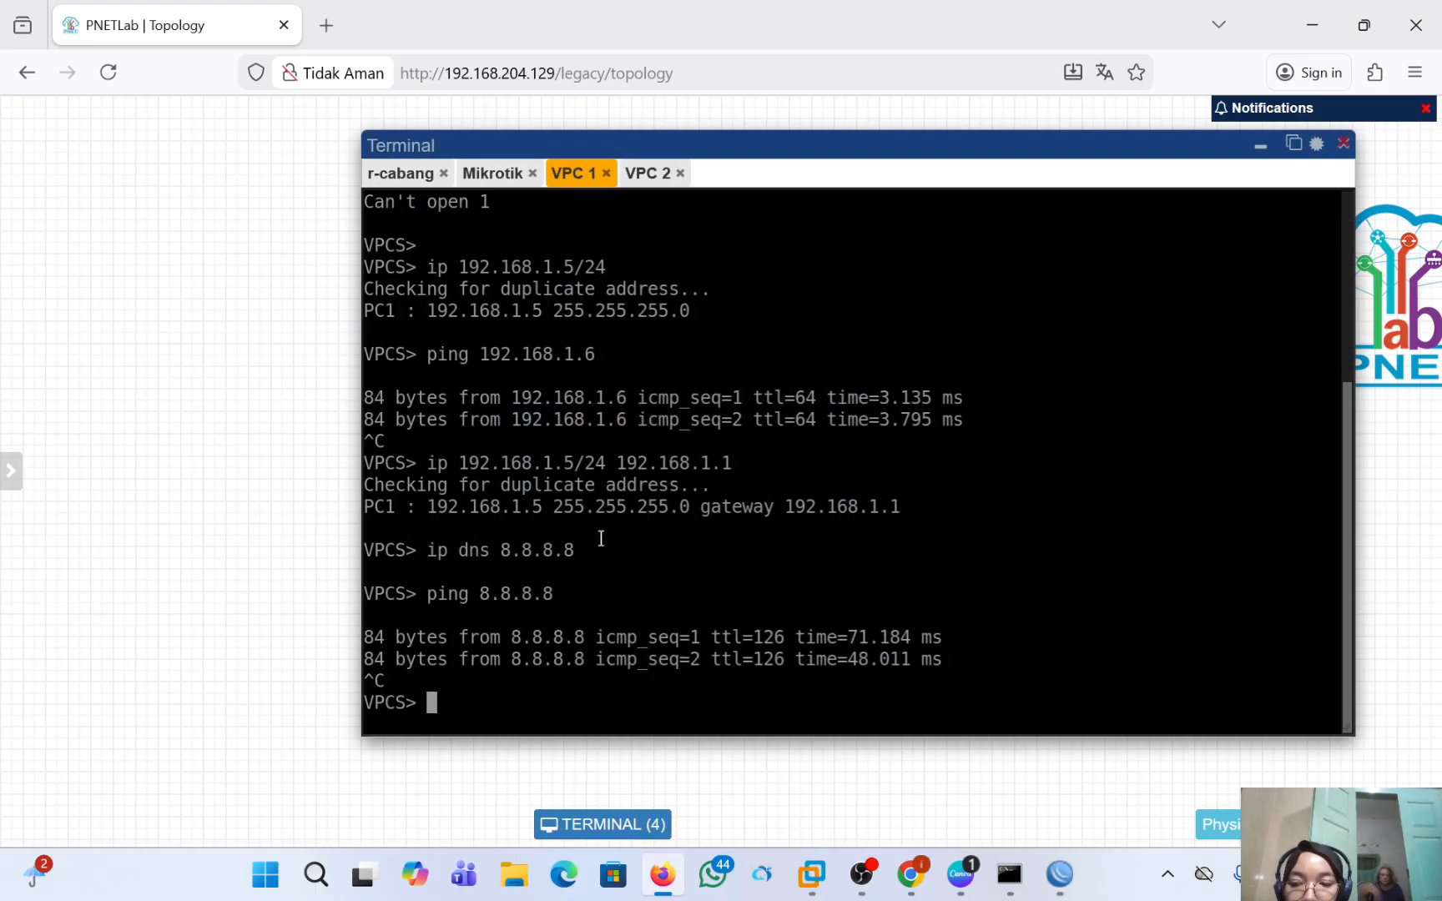
text(ip )
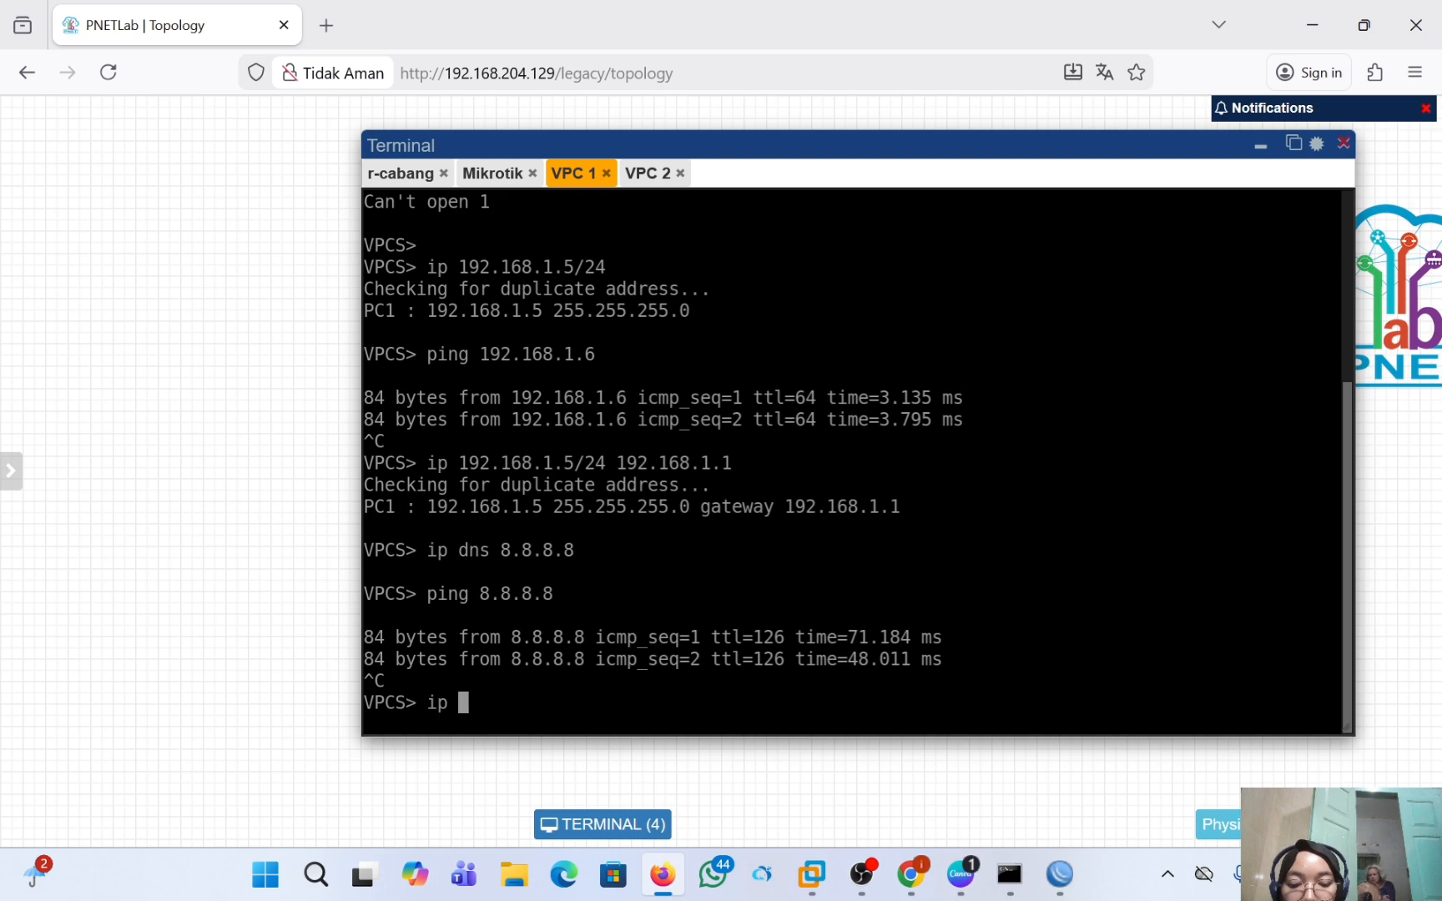
text(dh)
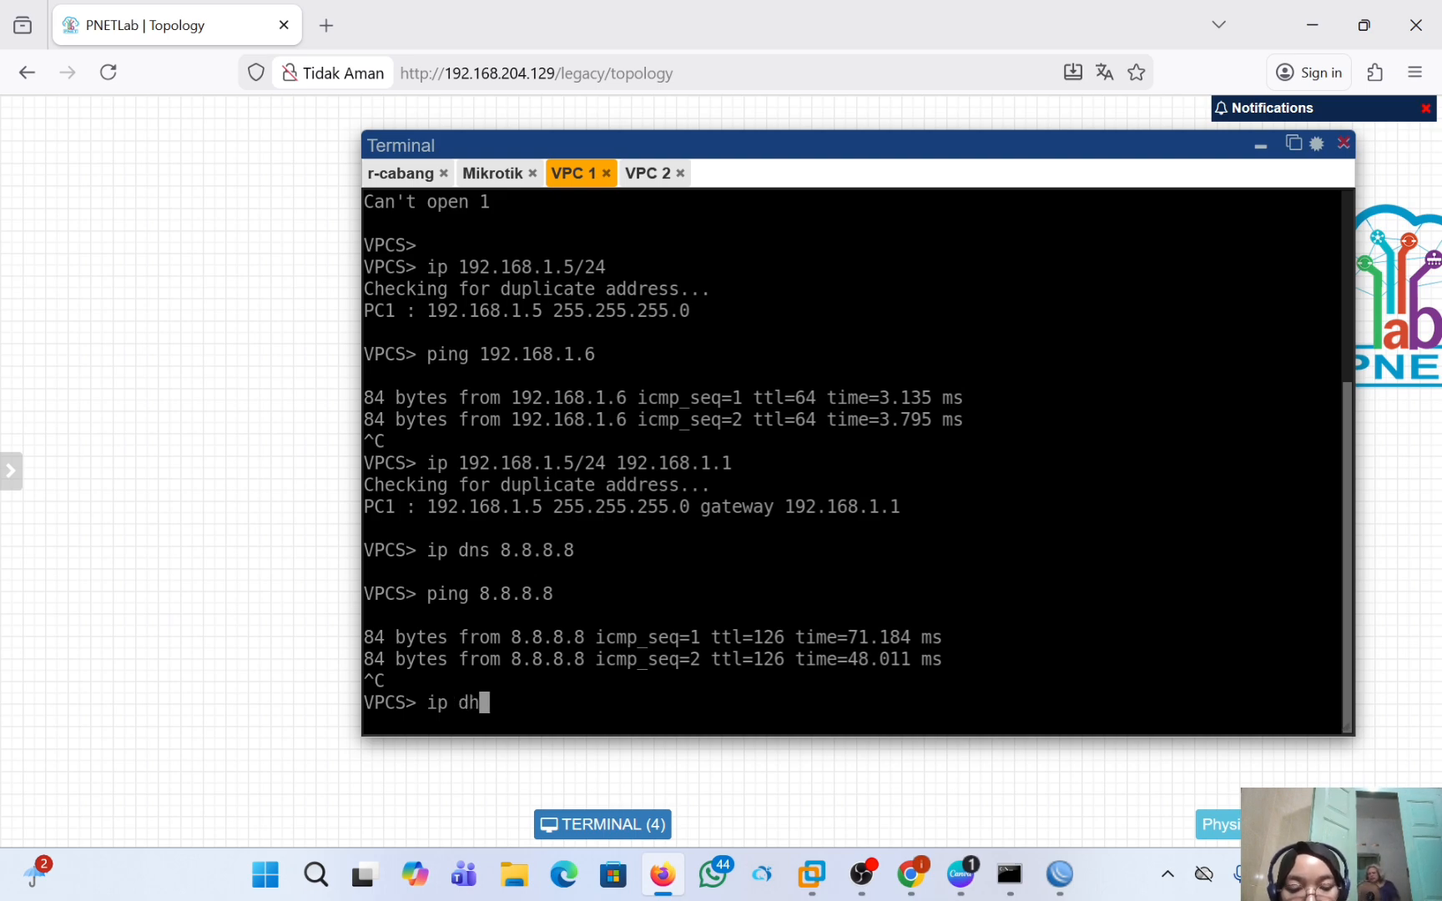
text(cp)
key(Return)
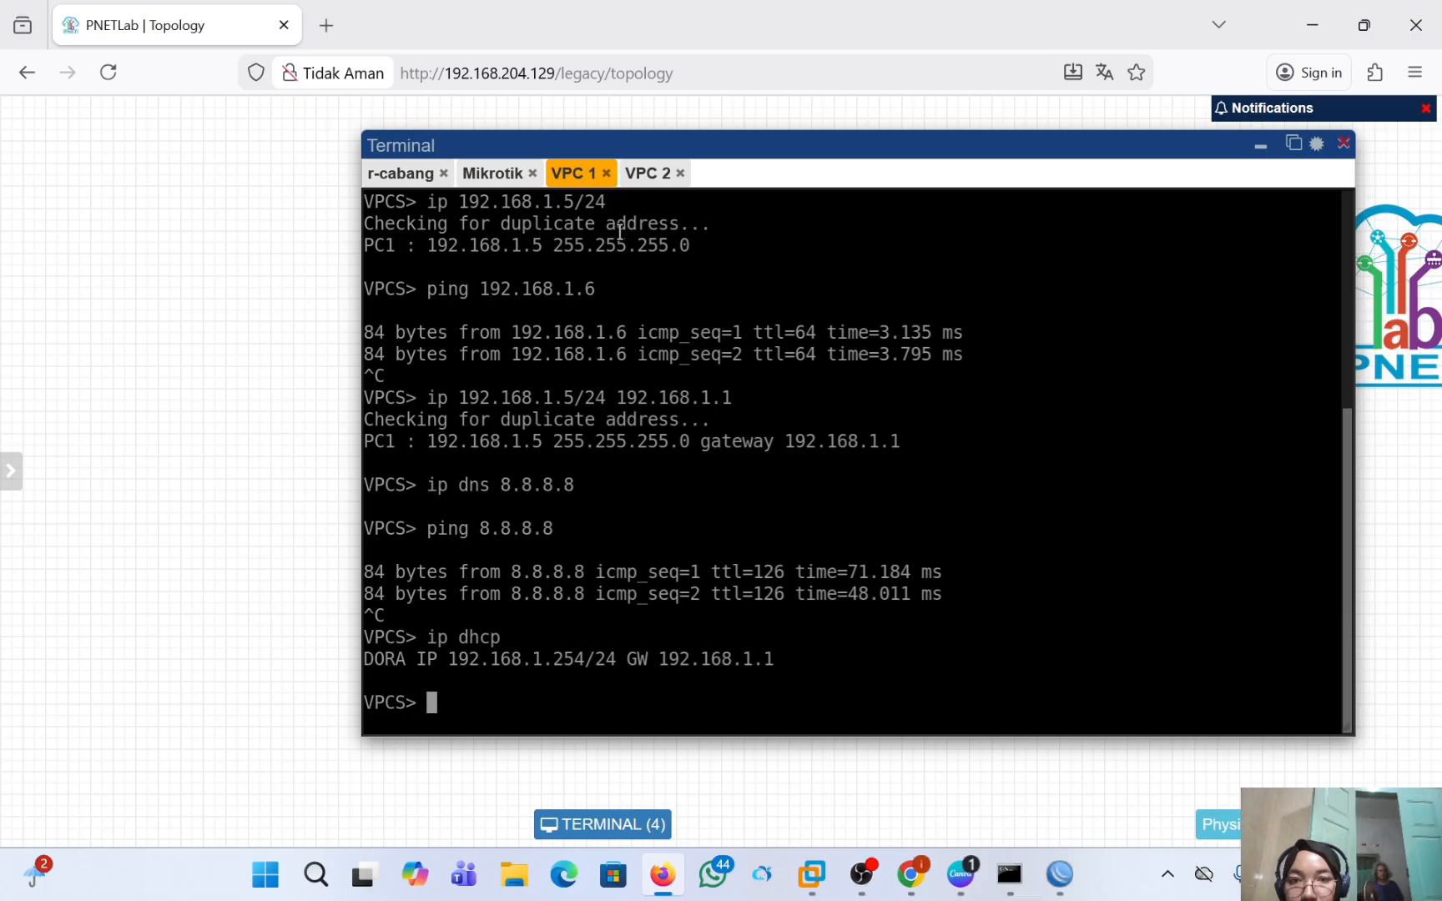
Request an address on VPC 2 with the command ip dhcp in its console.
click(646, 173)
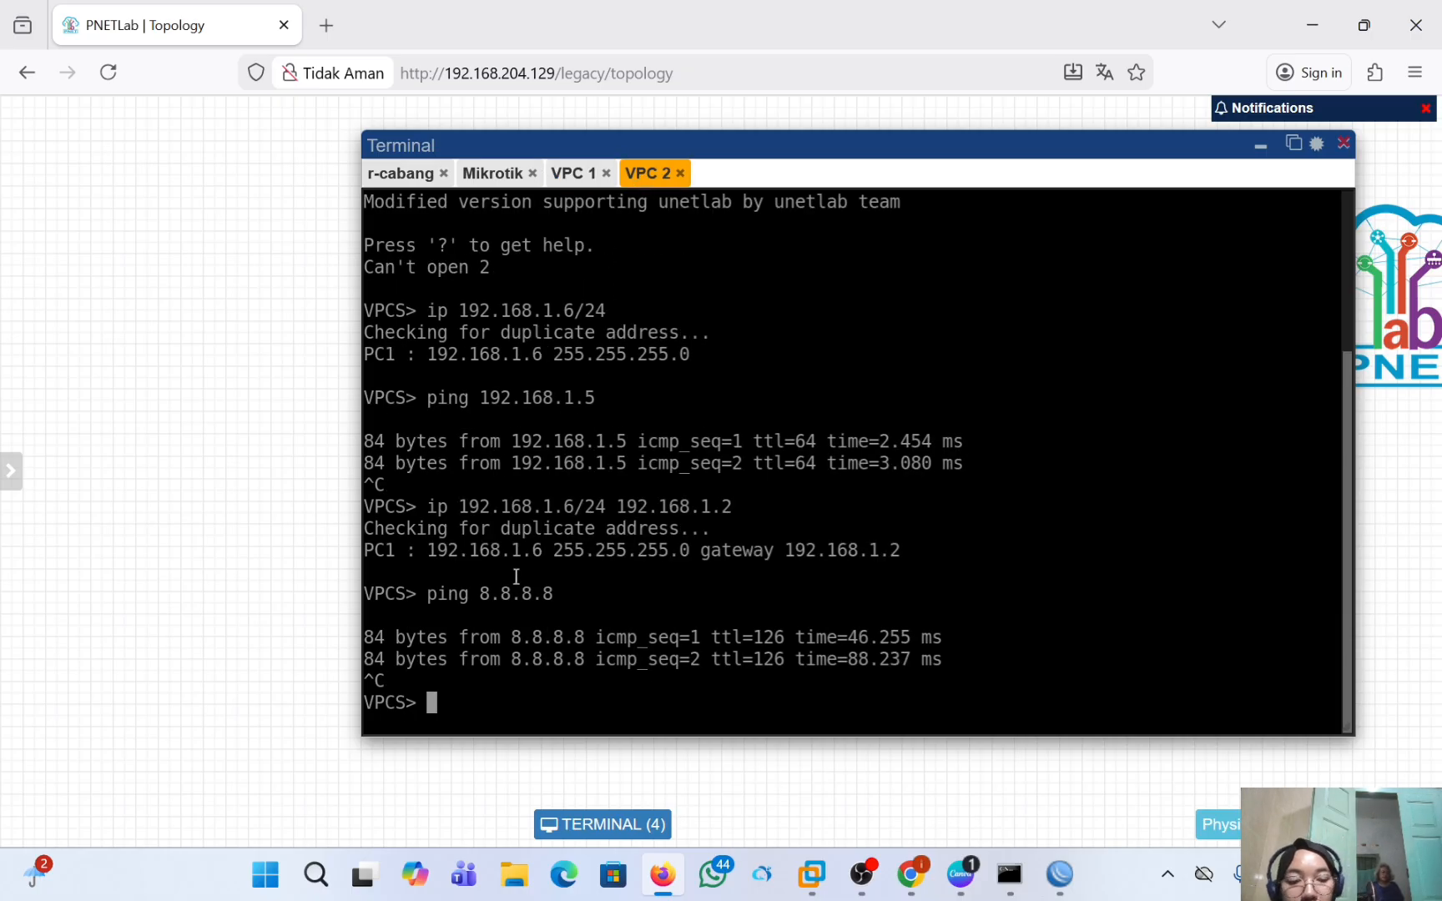
text(ip dhcp)
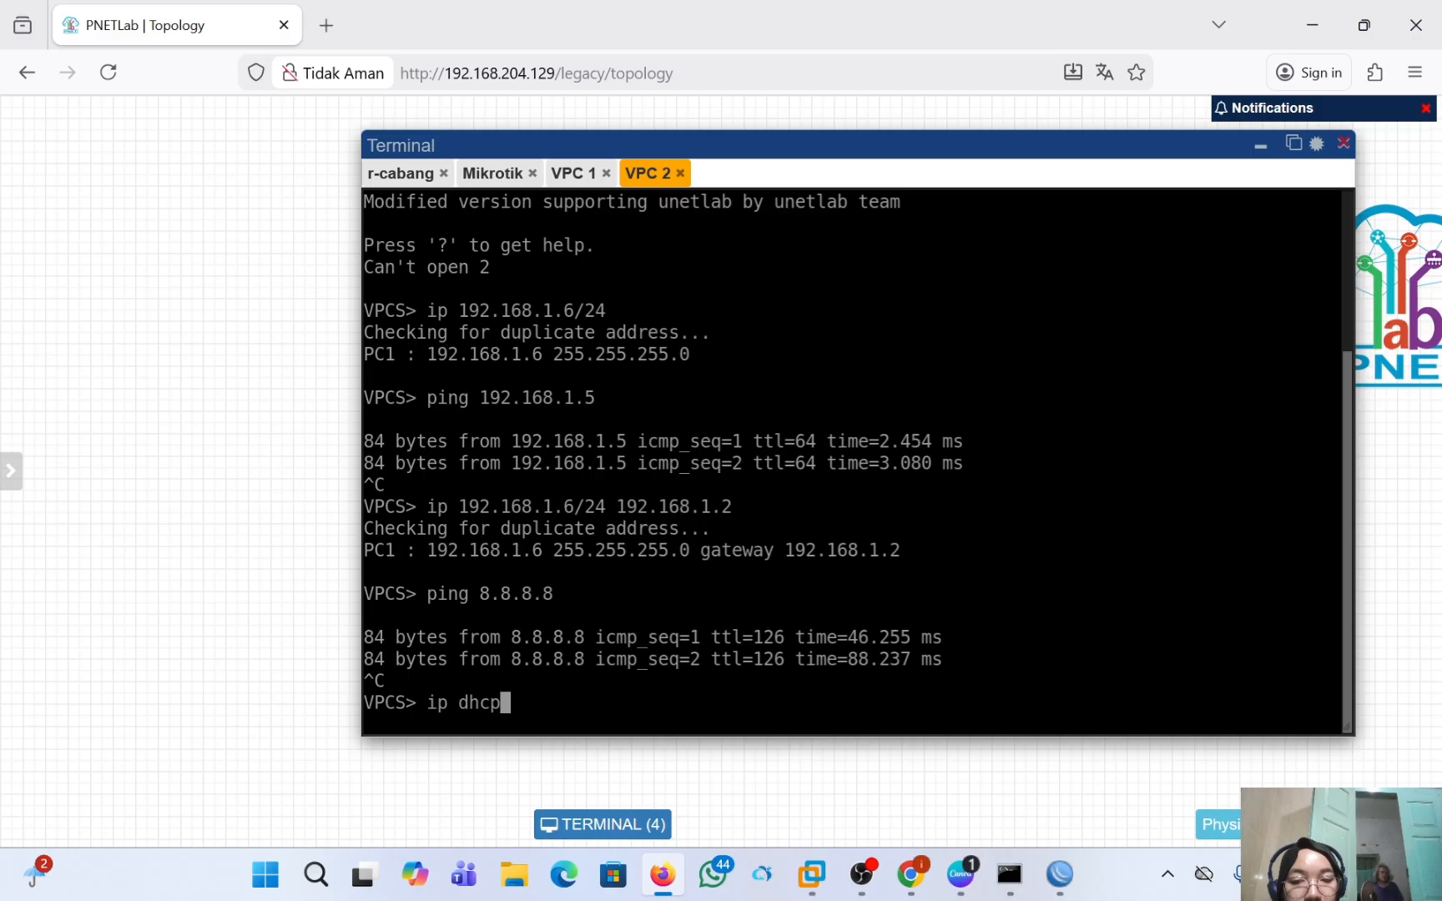
key(Return)
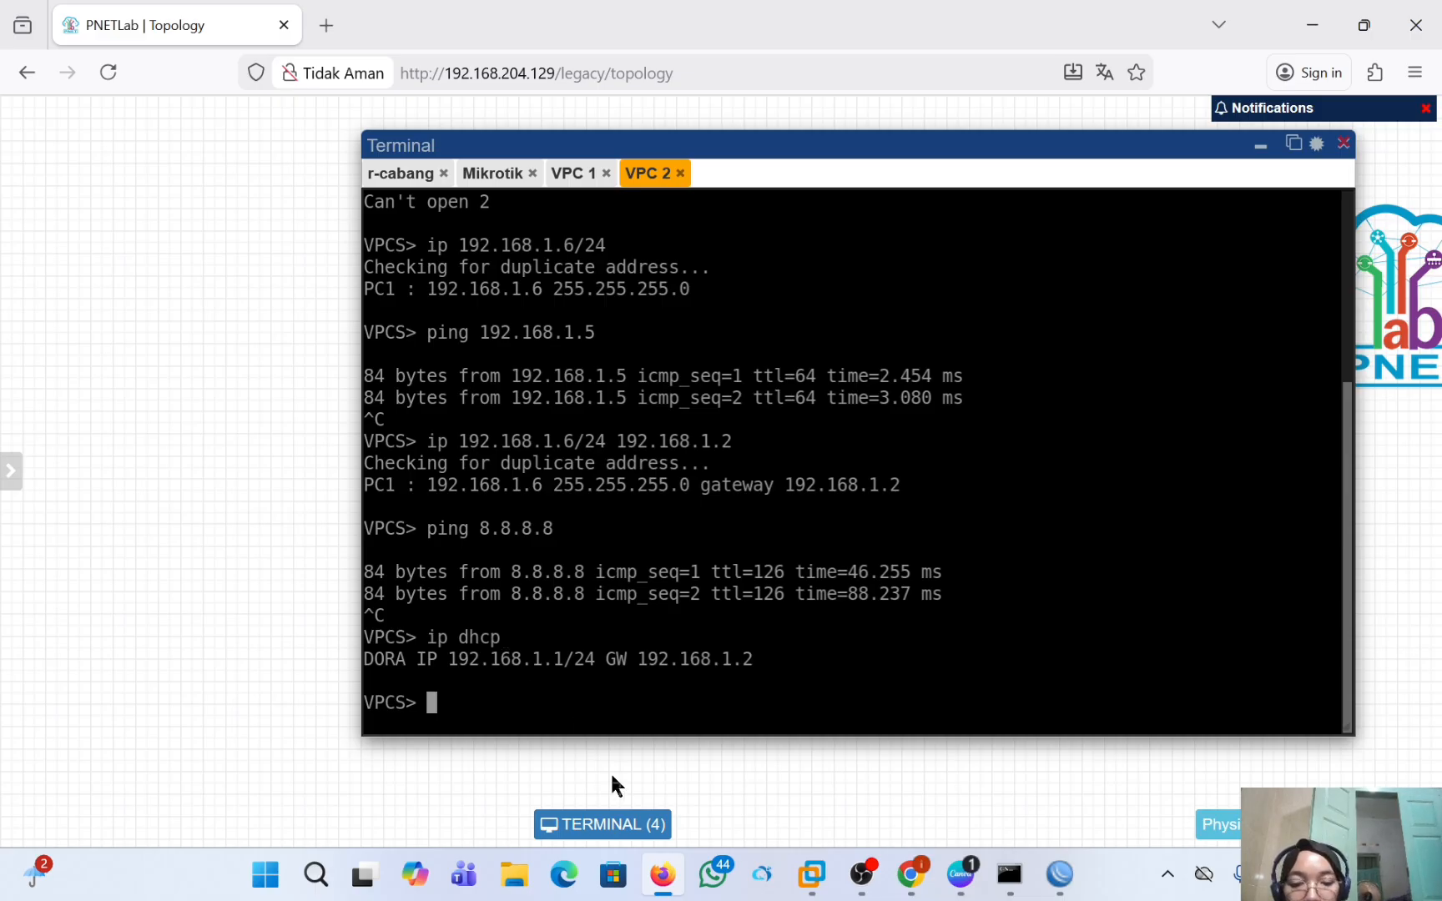
Switch to the r-pusat WinBox session and enable its PPTP server, keeping the default MTU, profile and authentication settings.
mouse_move(1045, 876)
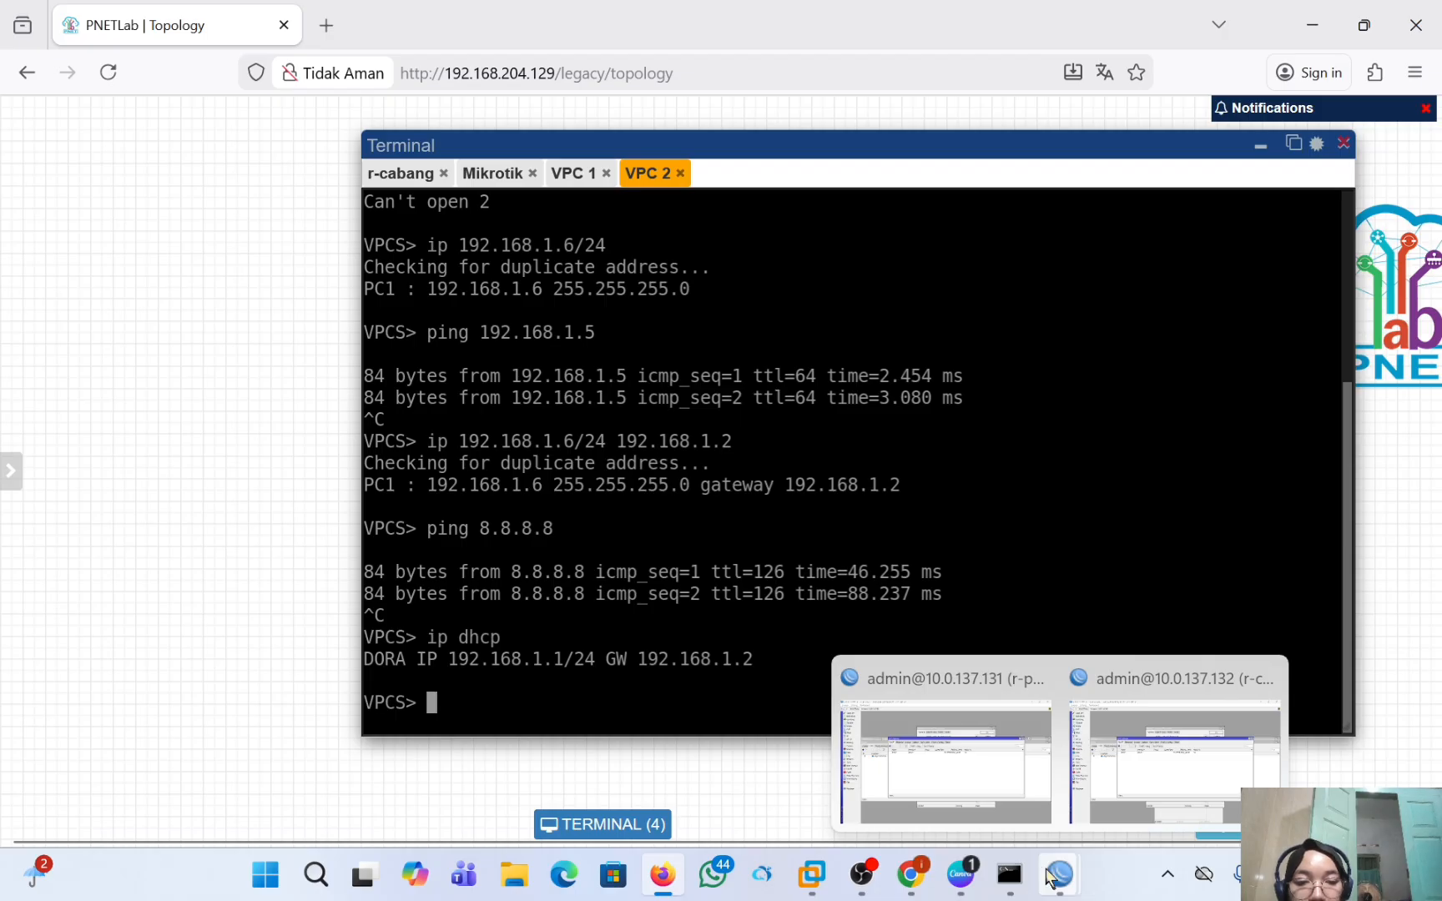
click(992, 801)
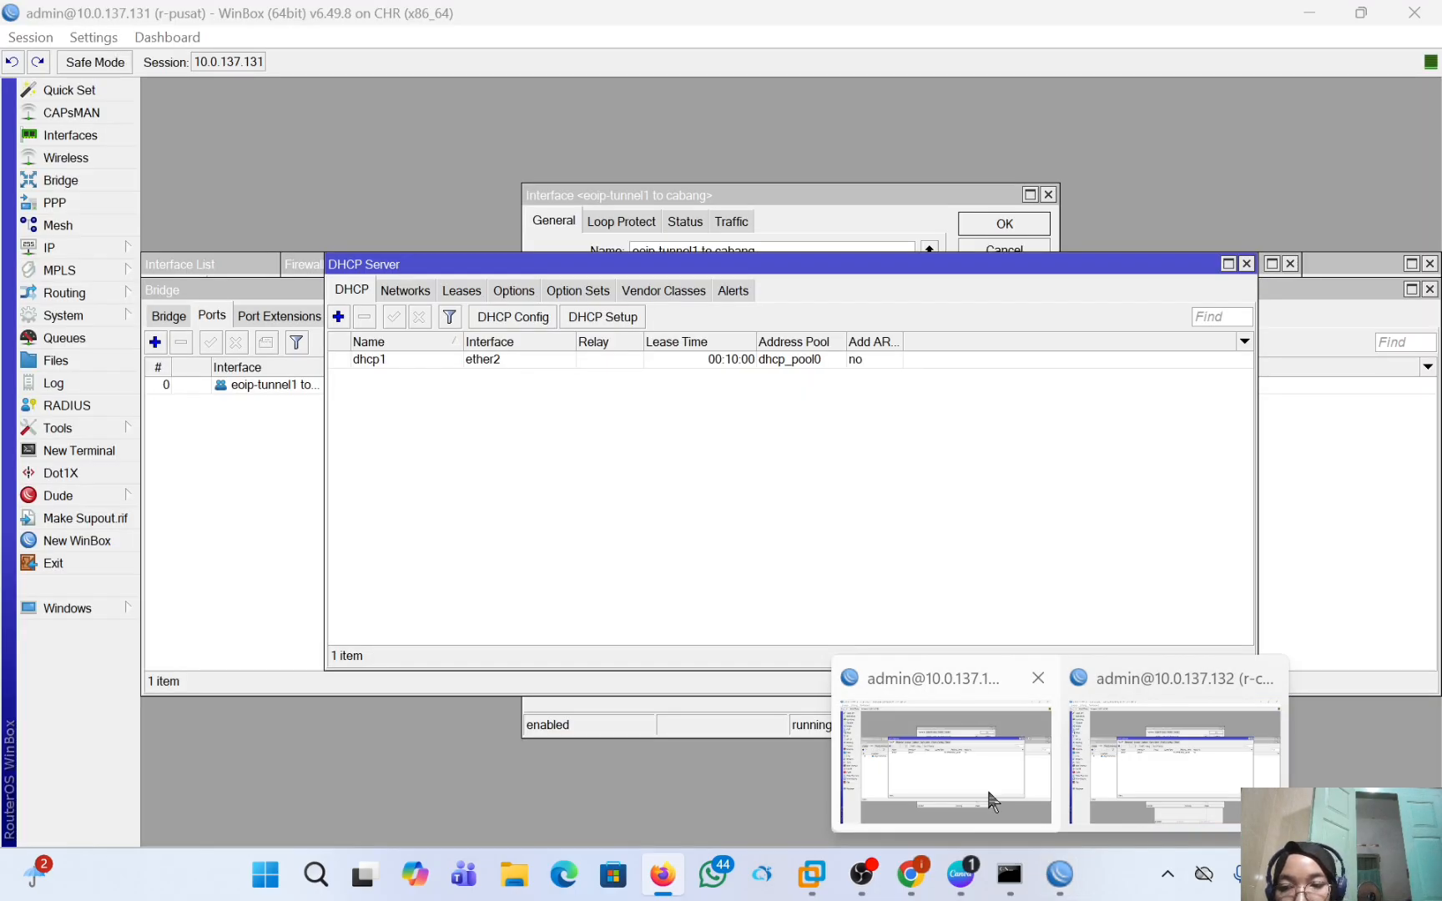
click(989, 801)
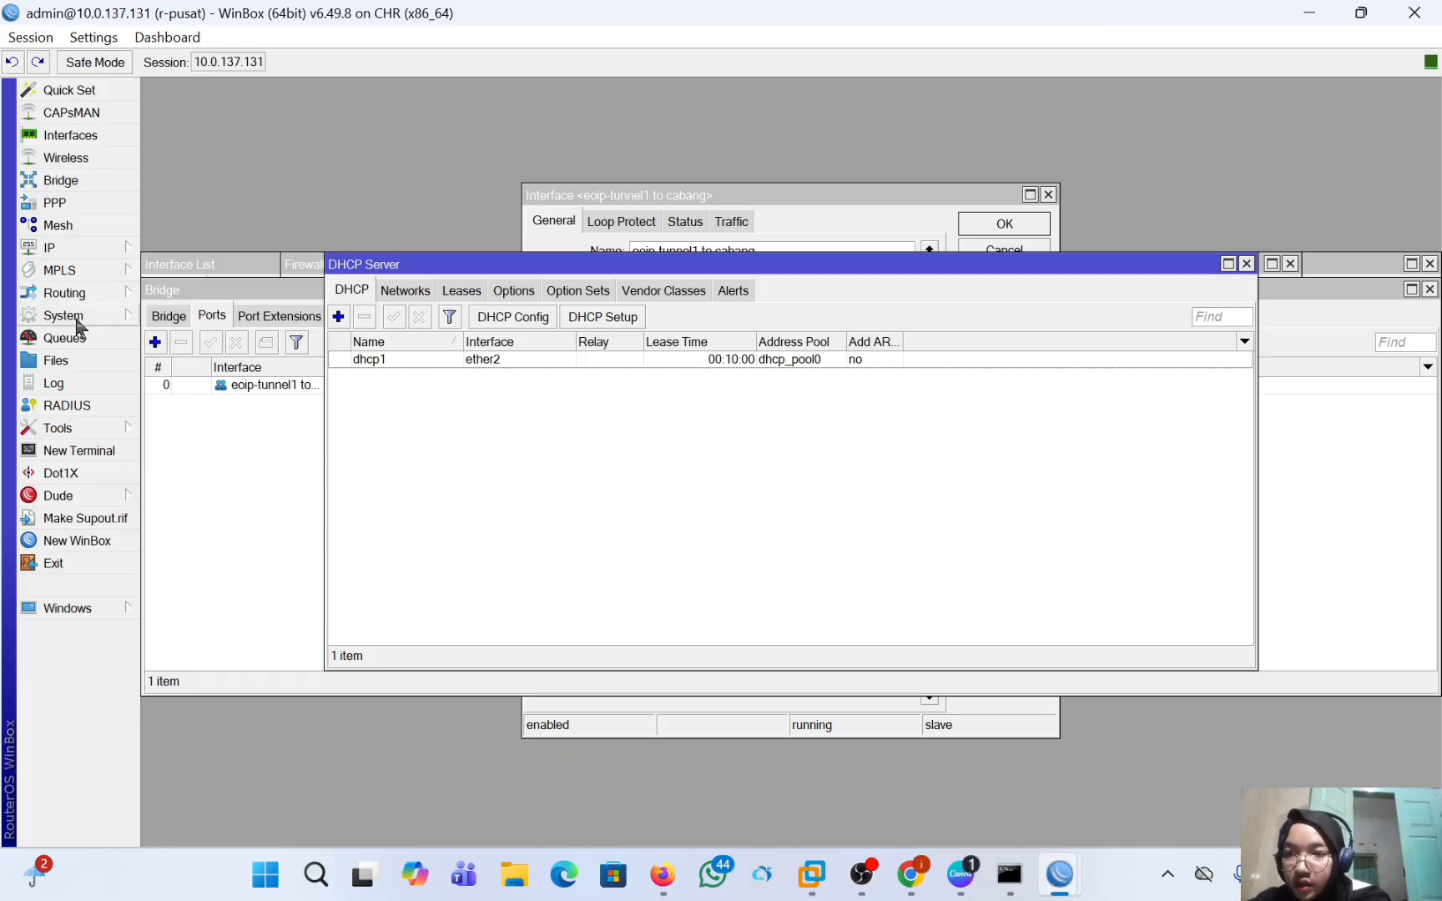
click(96, 207)
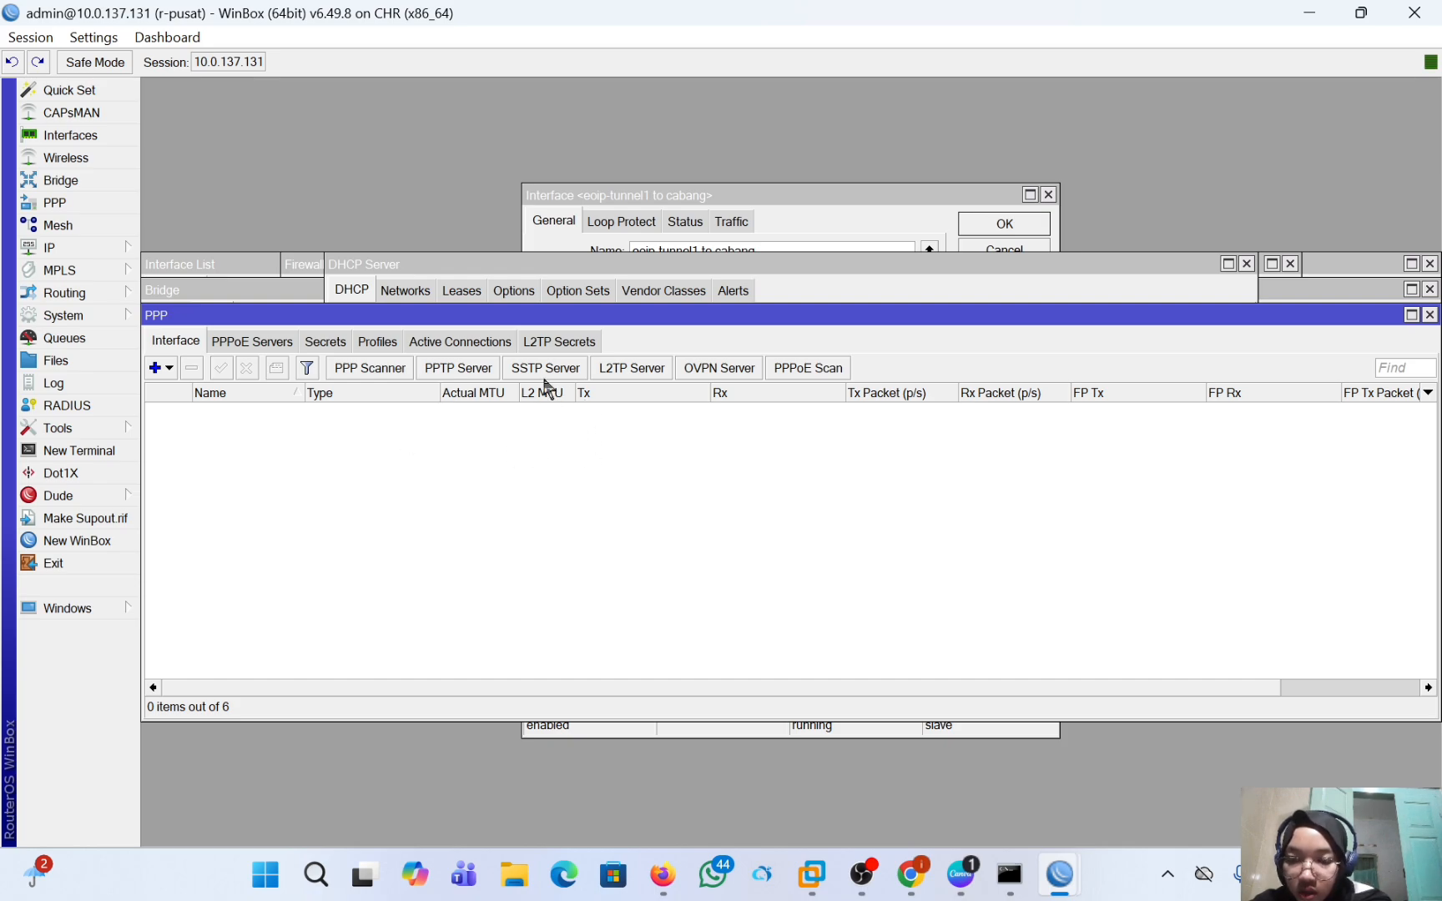
click(462, 369)
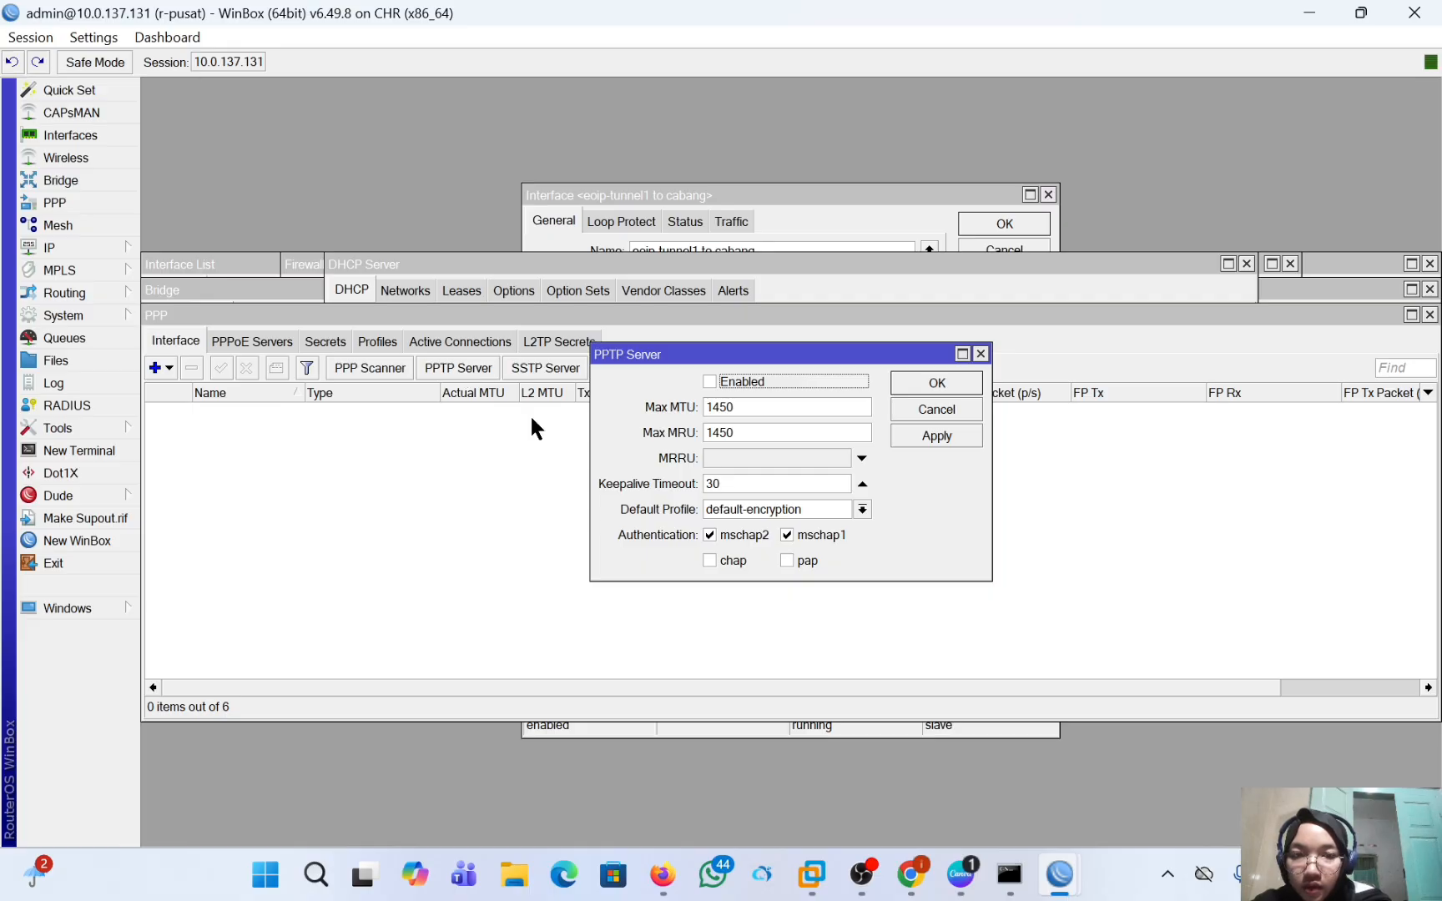
click(709, 383)
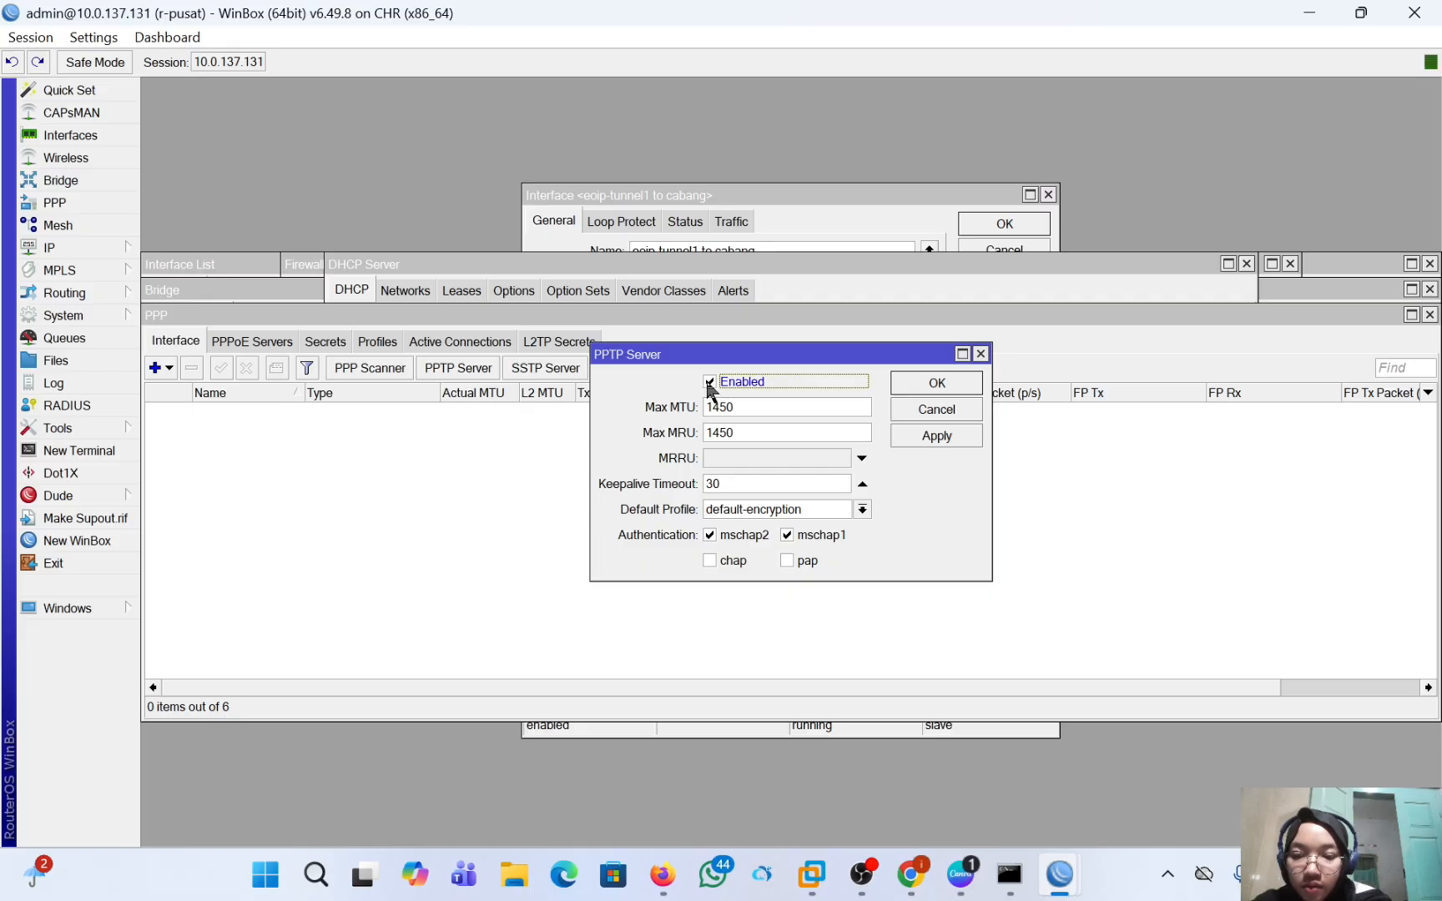
click(916, 434)
click(932, 386)
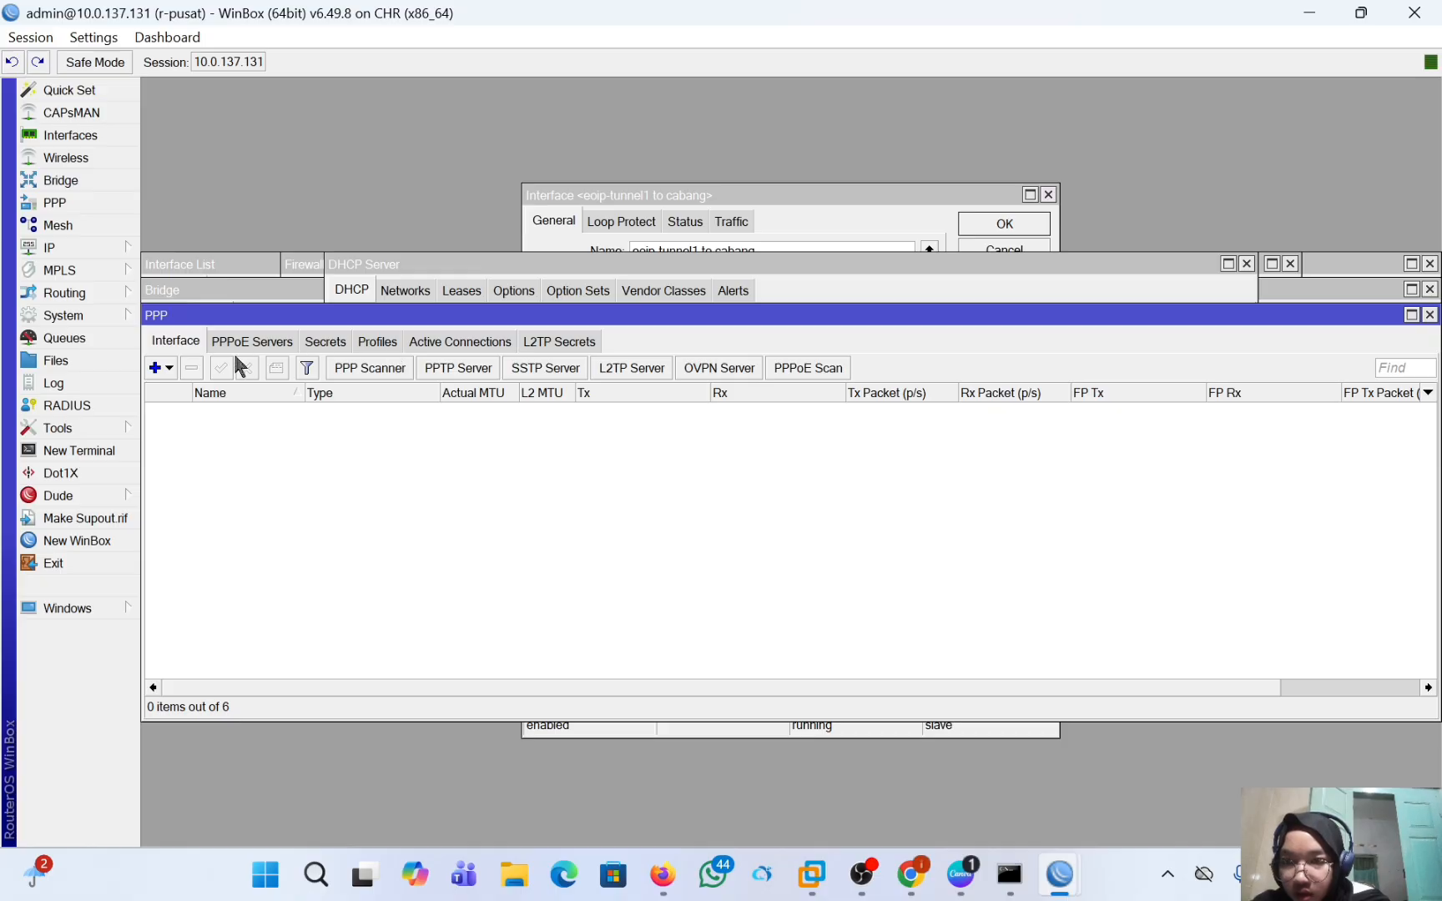
Start a new PPP secret on r-pusat and name it with the prefix "pptp-" followed by the account owner's first name.
click(156, 369)
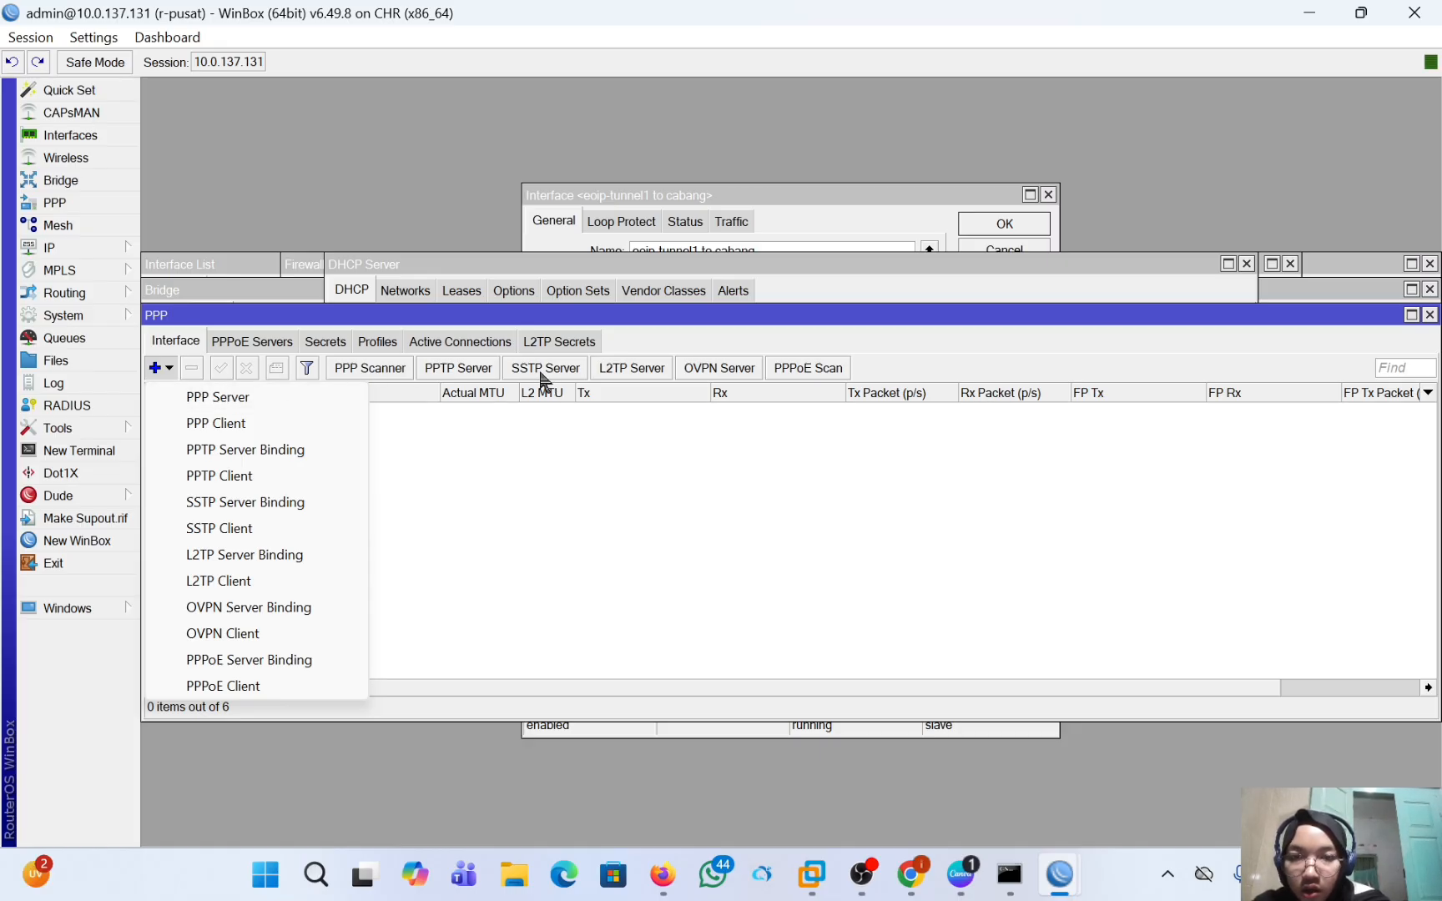
click(467, 420)
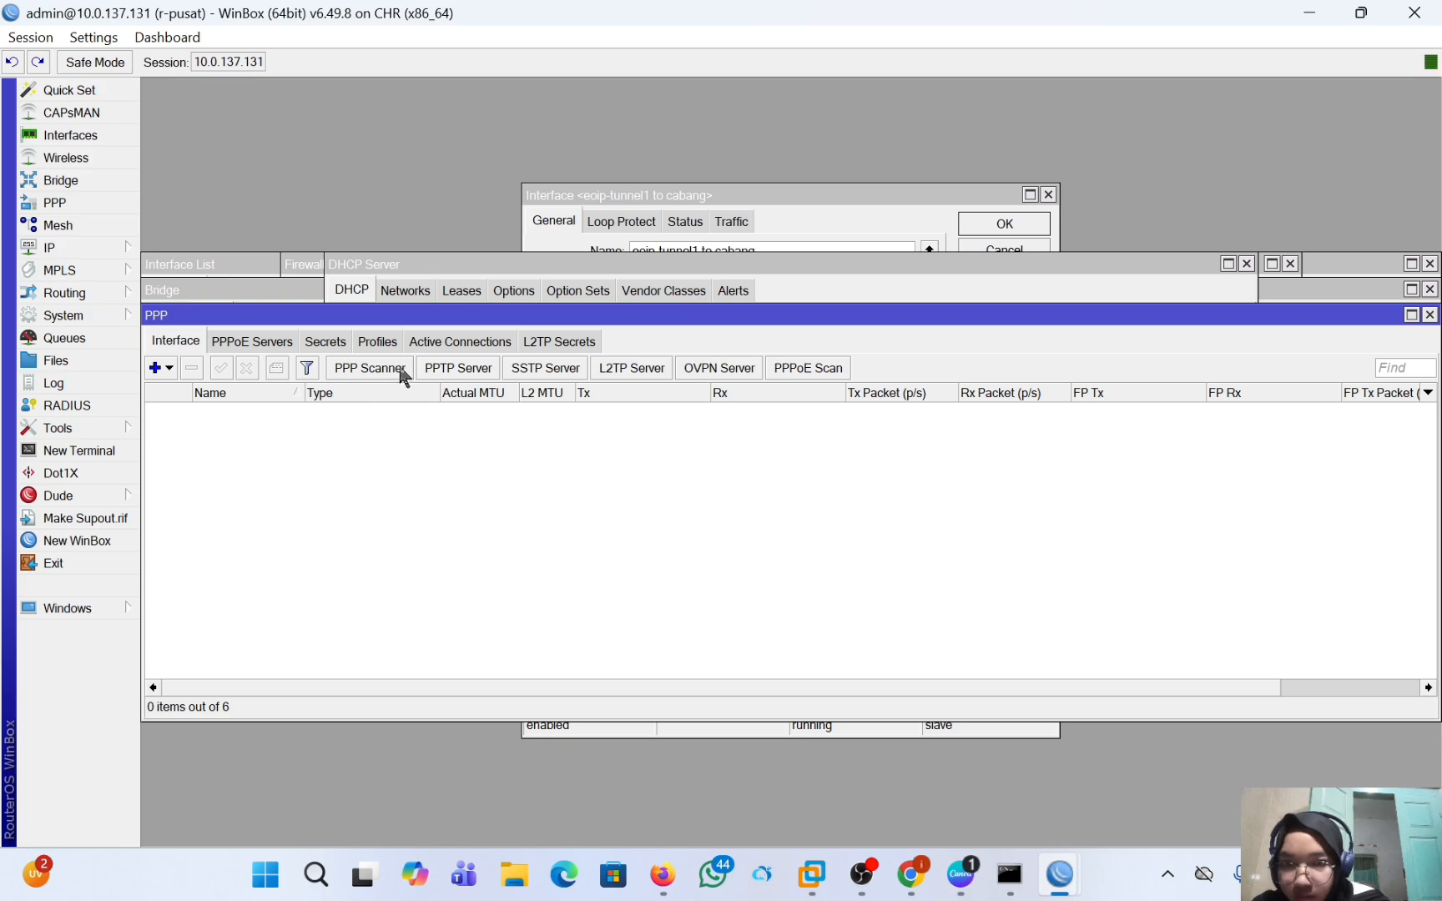
click(322, 342)
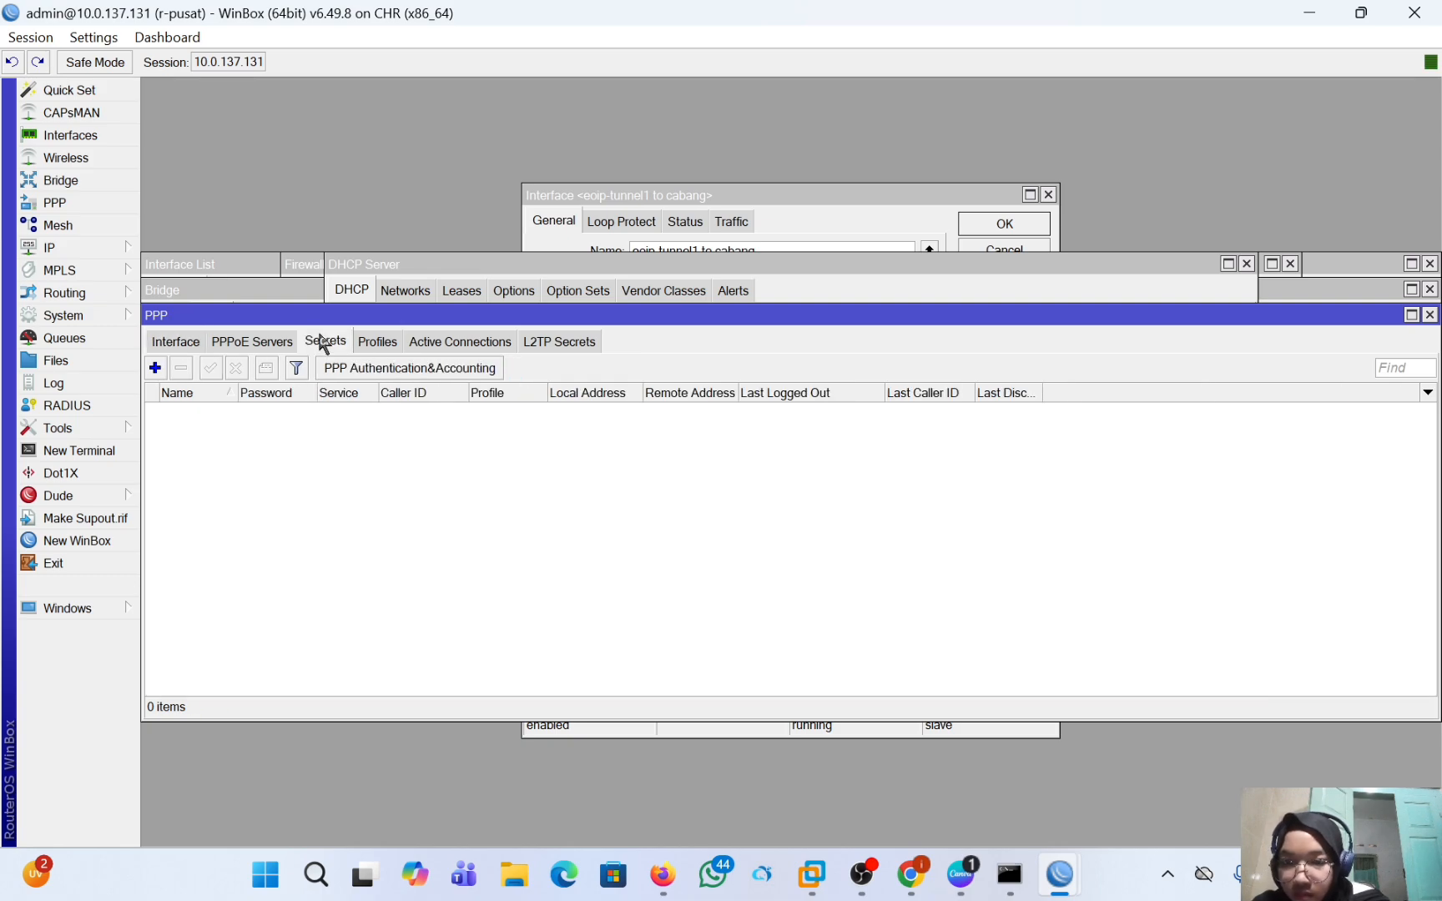
click(155, 368)
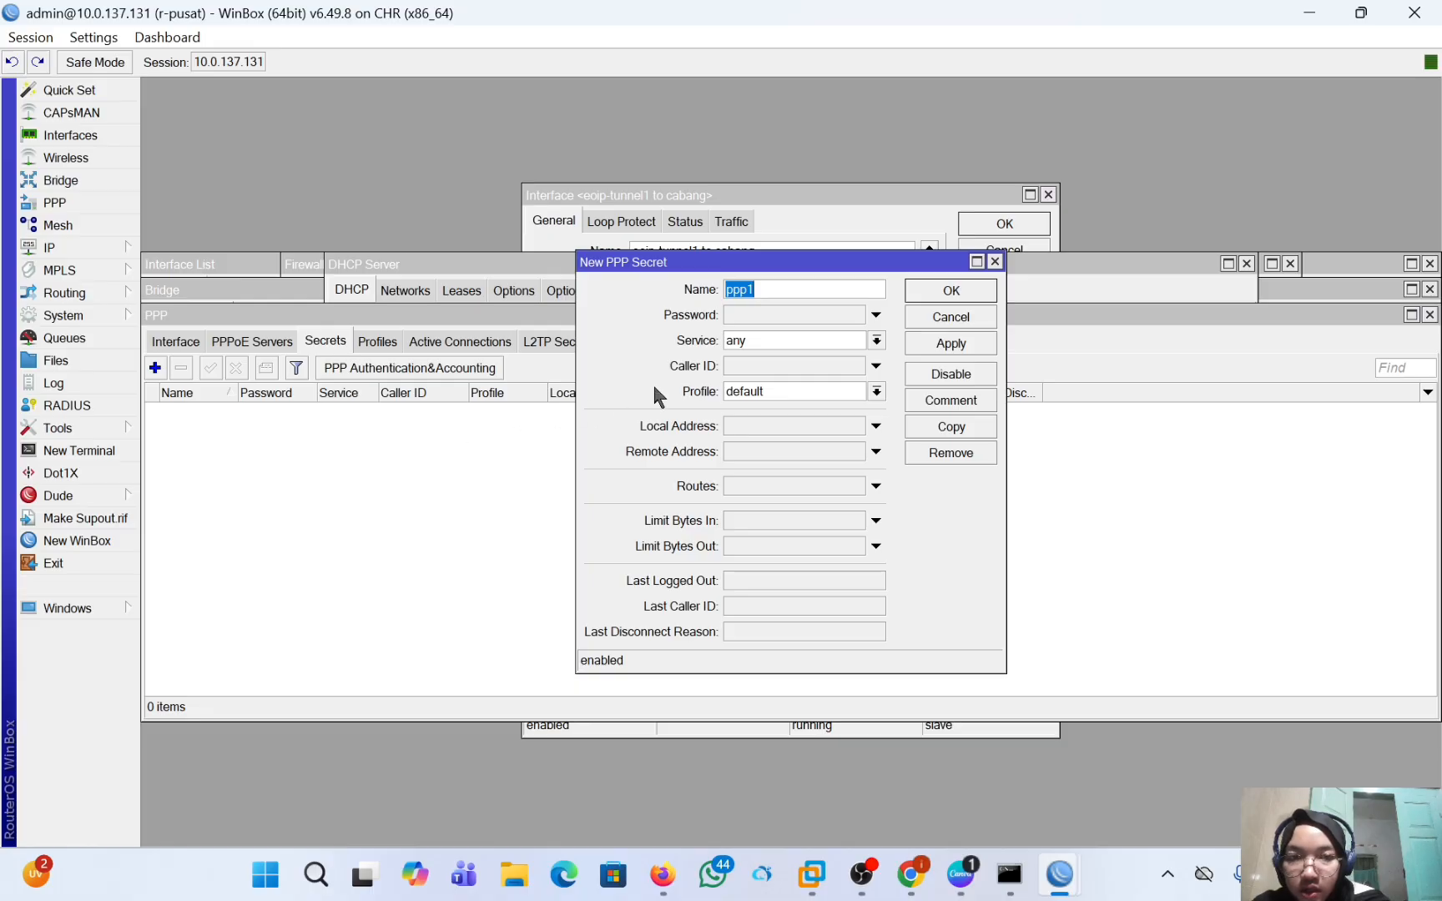
key(BackSpace)
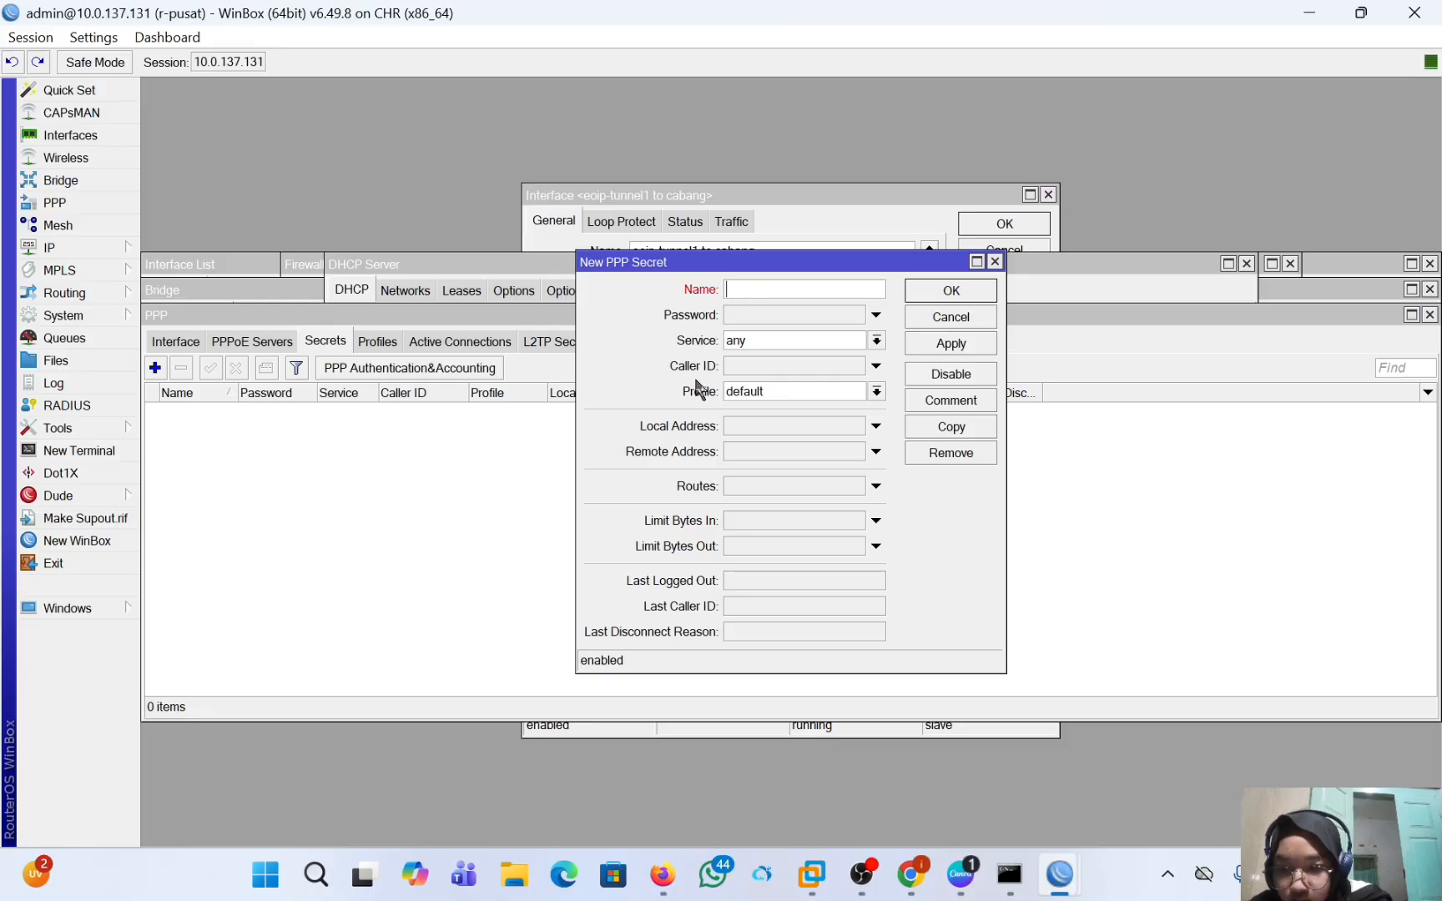
text(pp)
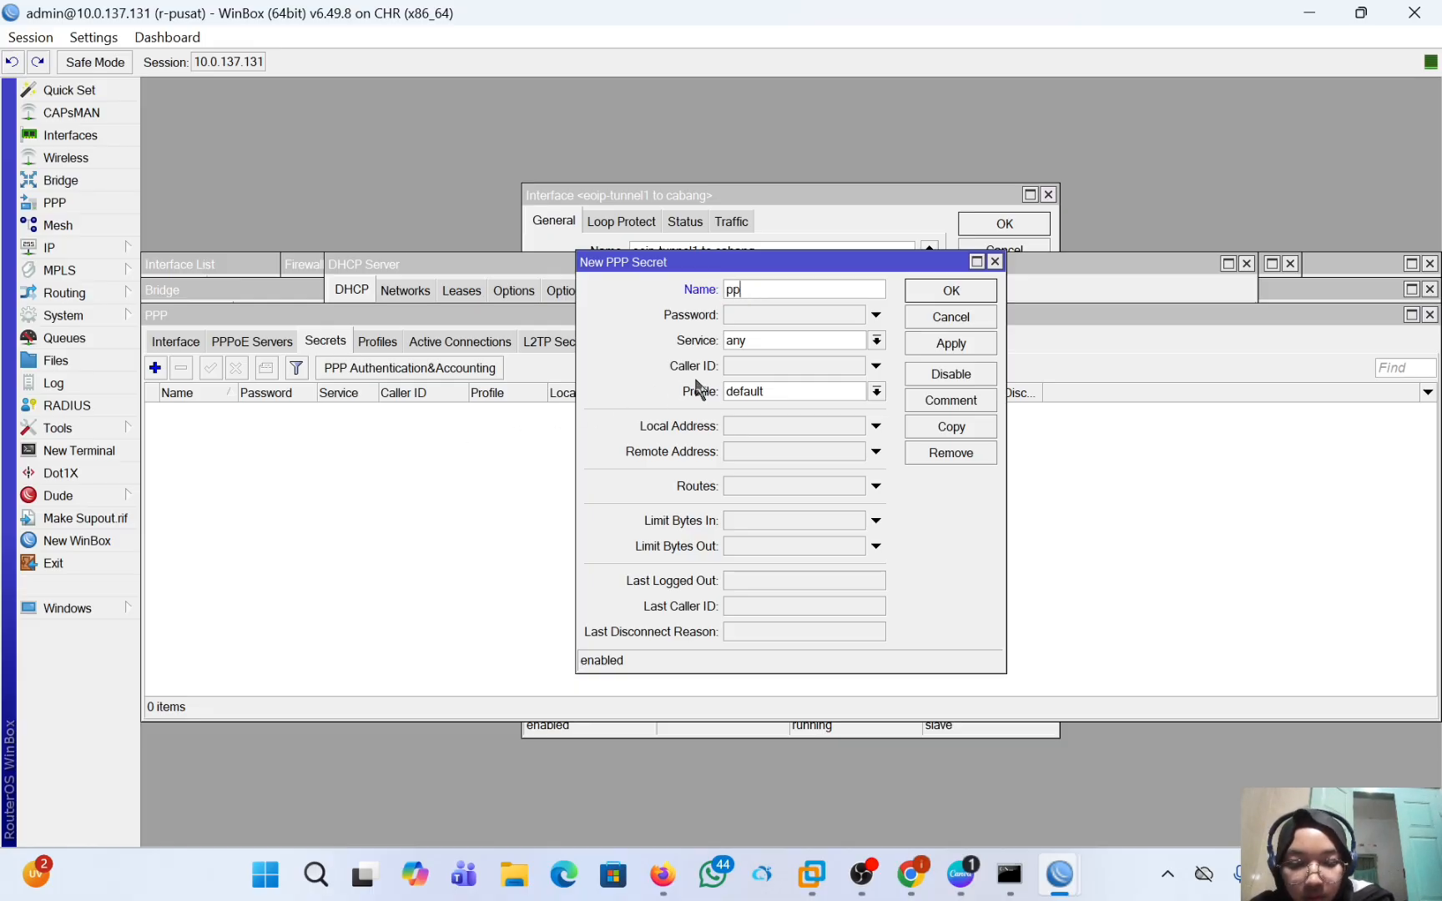
text(tp-intan)
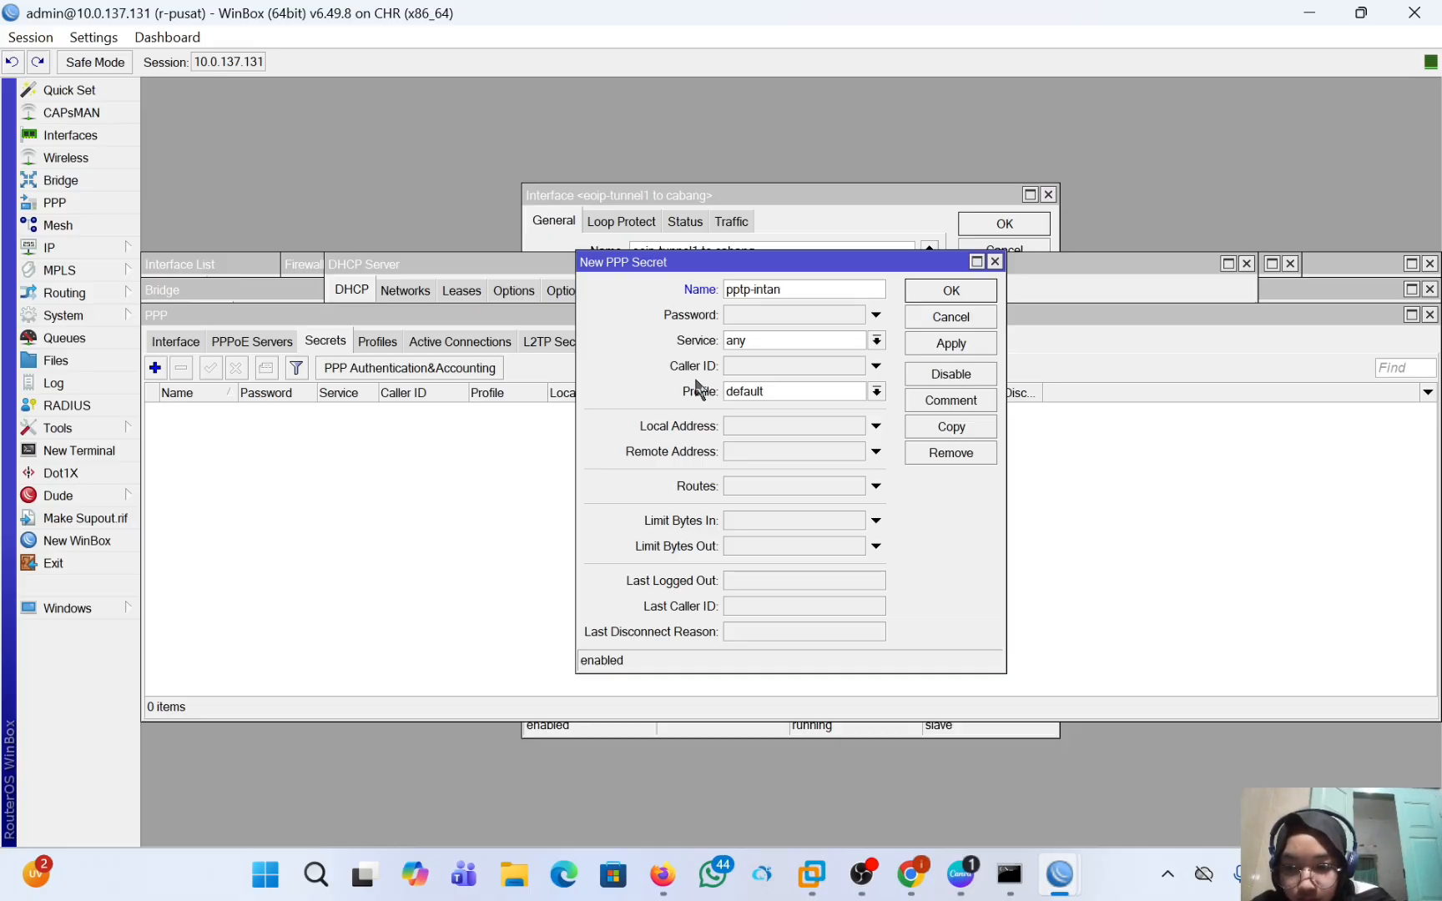
Enter the account password for the new PPP secret, clearing the first attempt and retyping it.
click(774, 315)
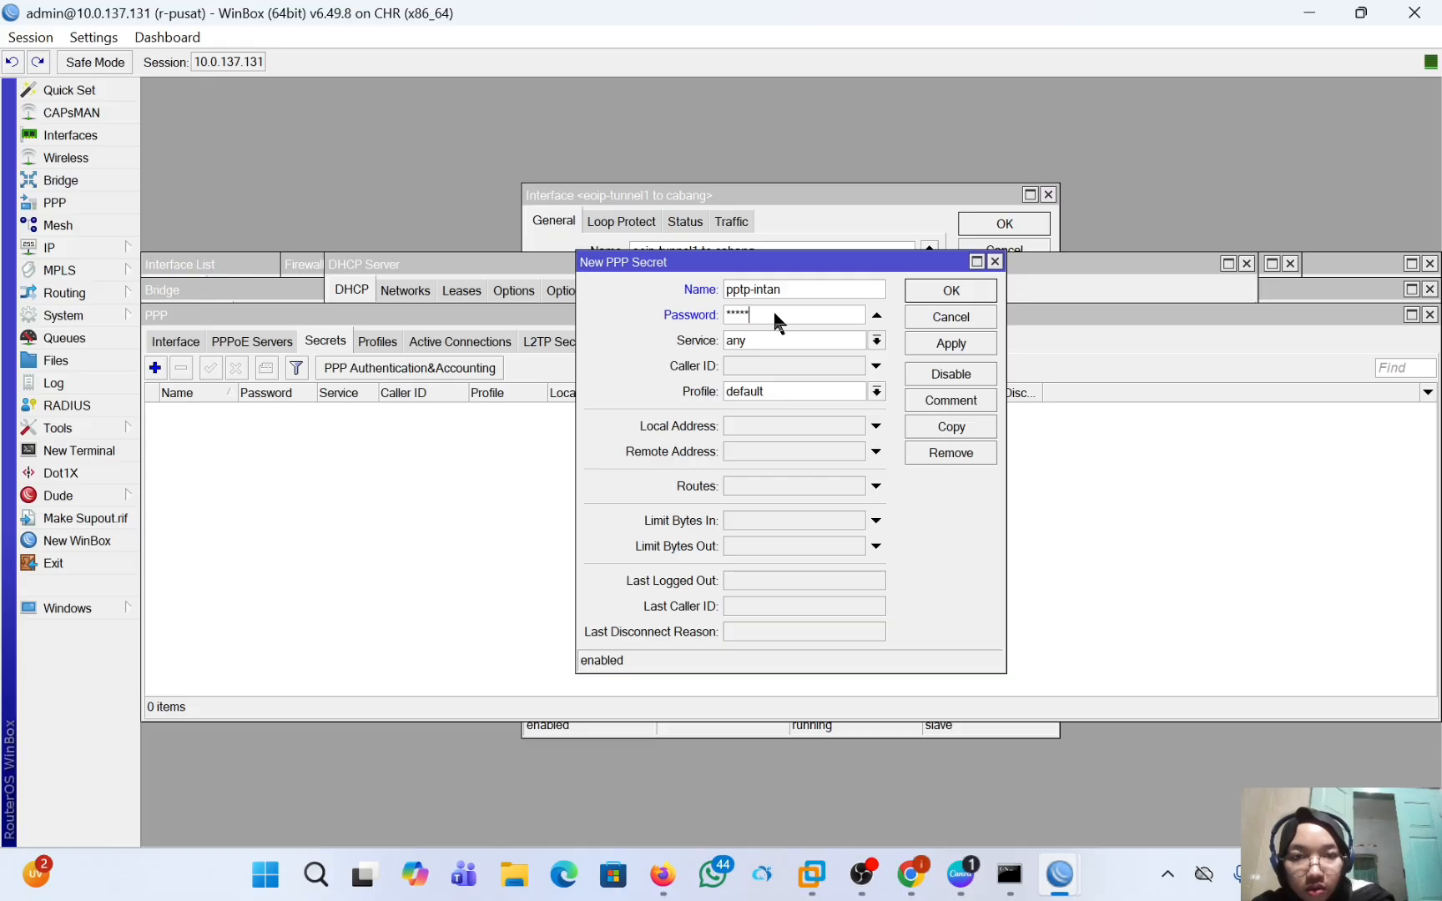
key(BackSpace)
key(BackSpace)
key(BackSpace)
key(BackSpace)
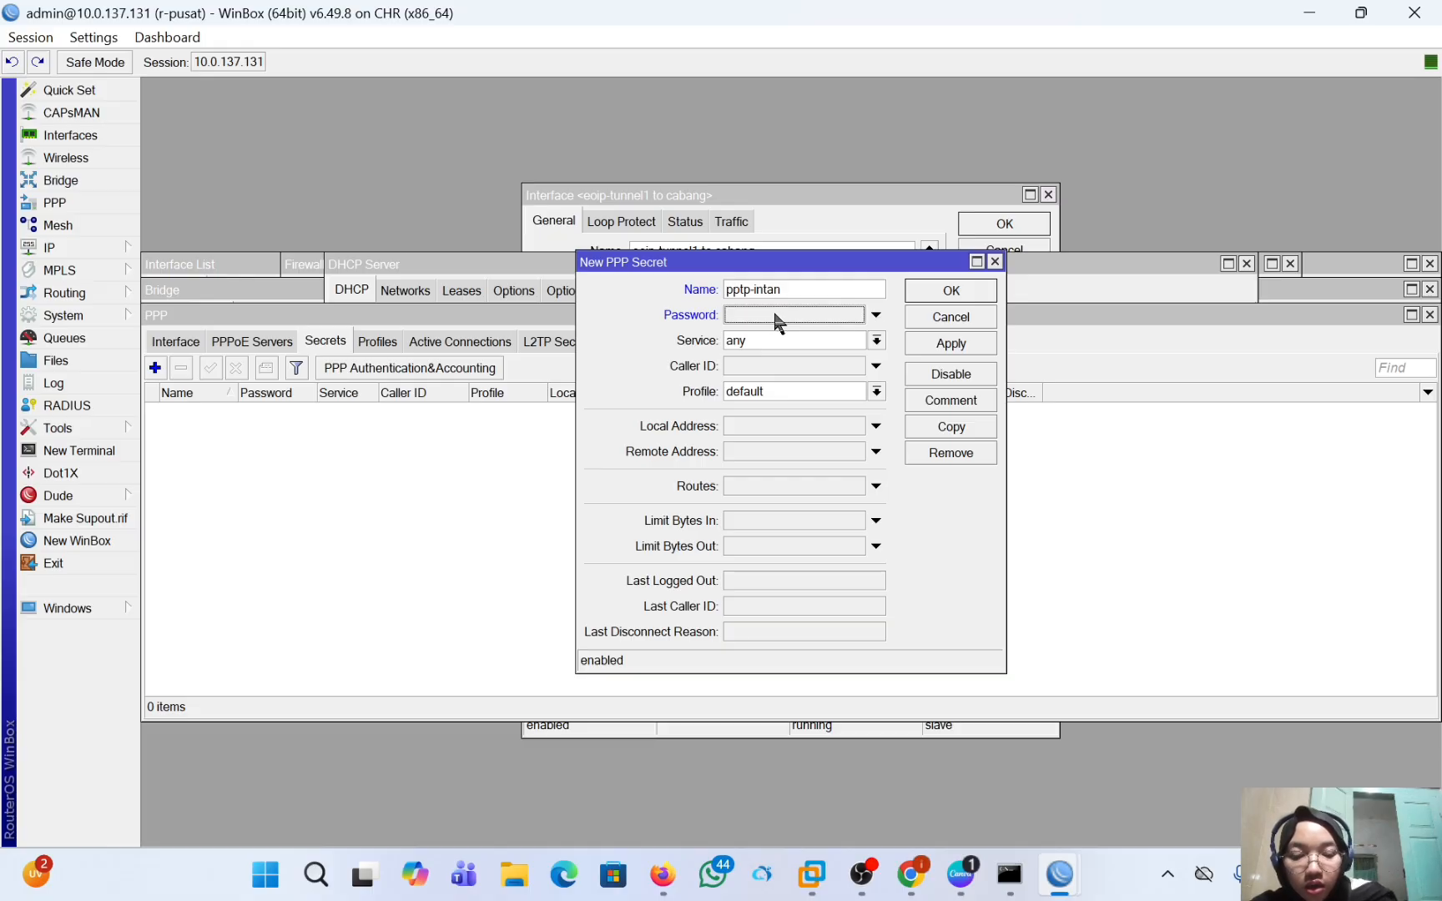
text(**)
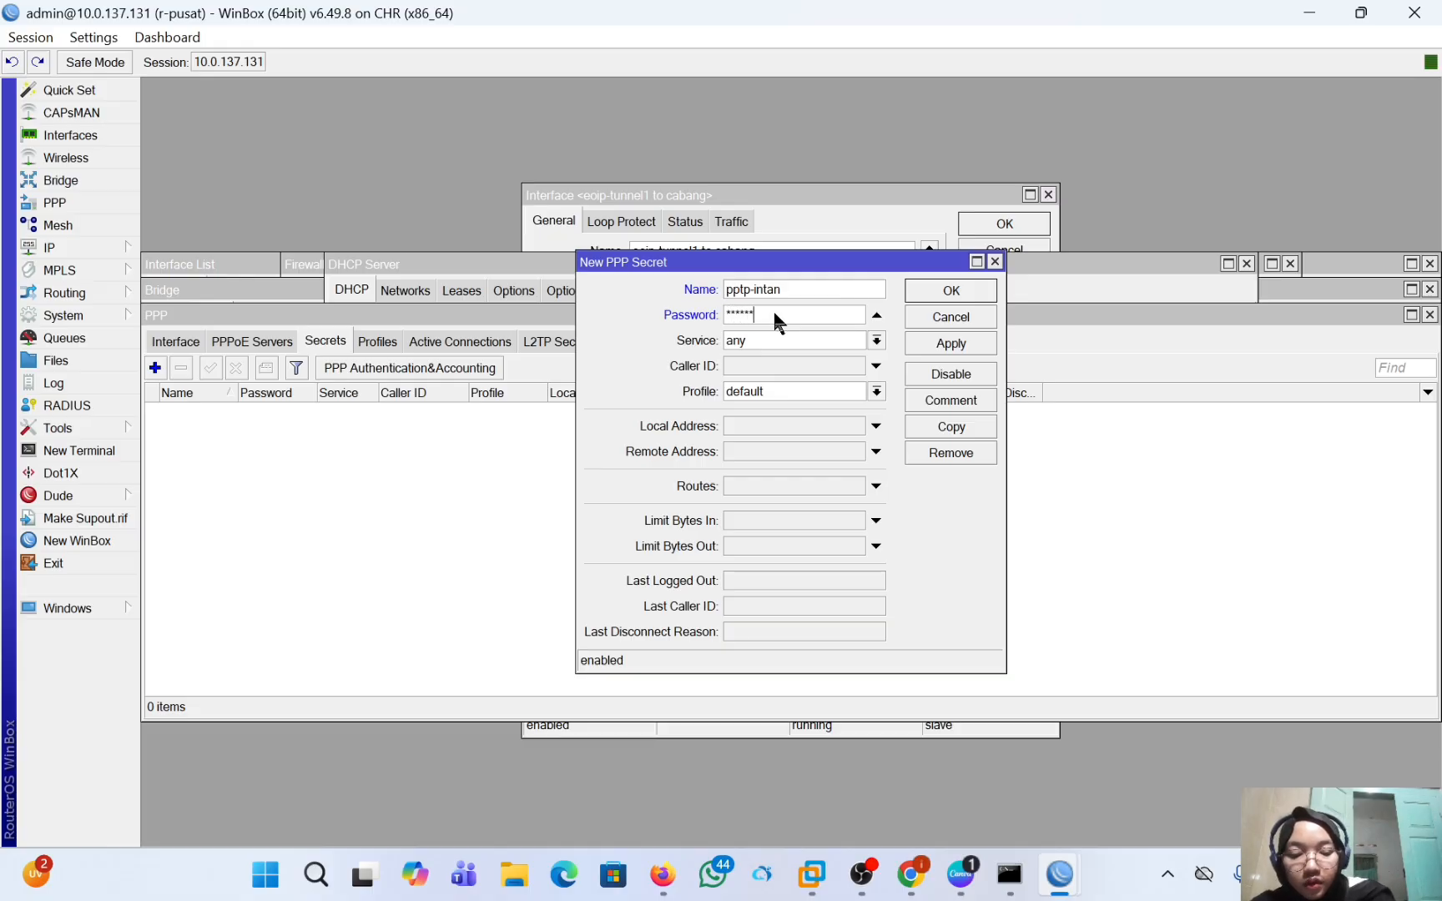
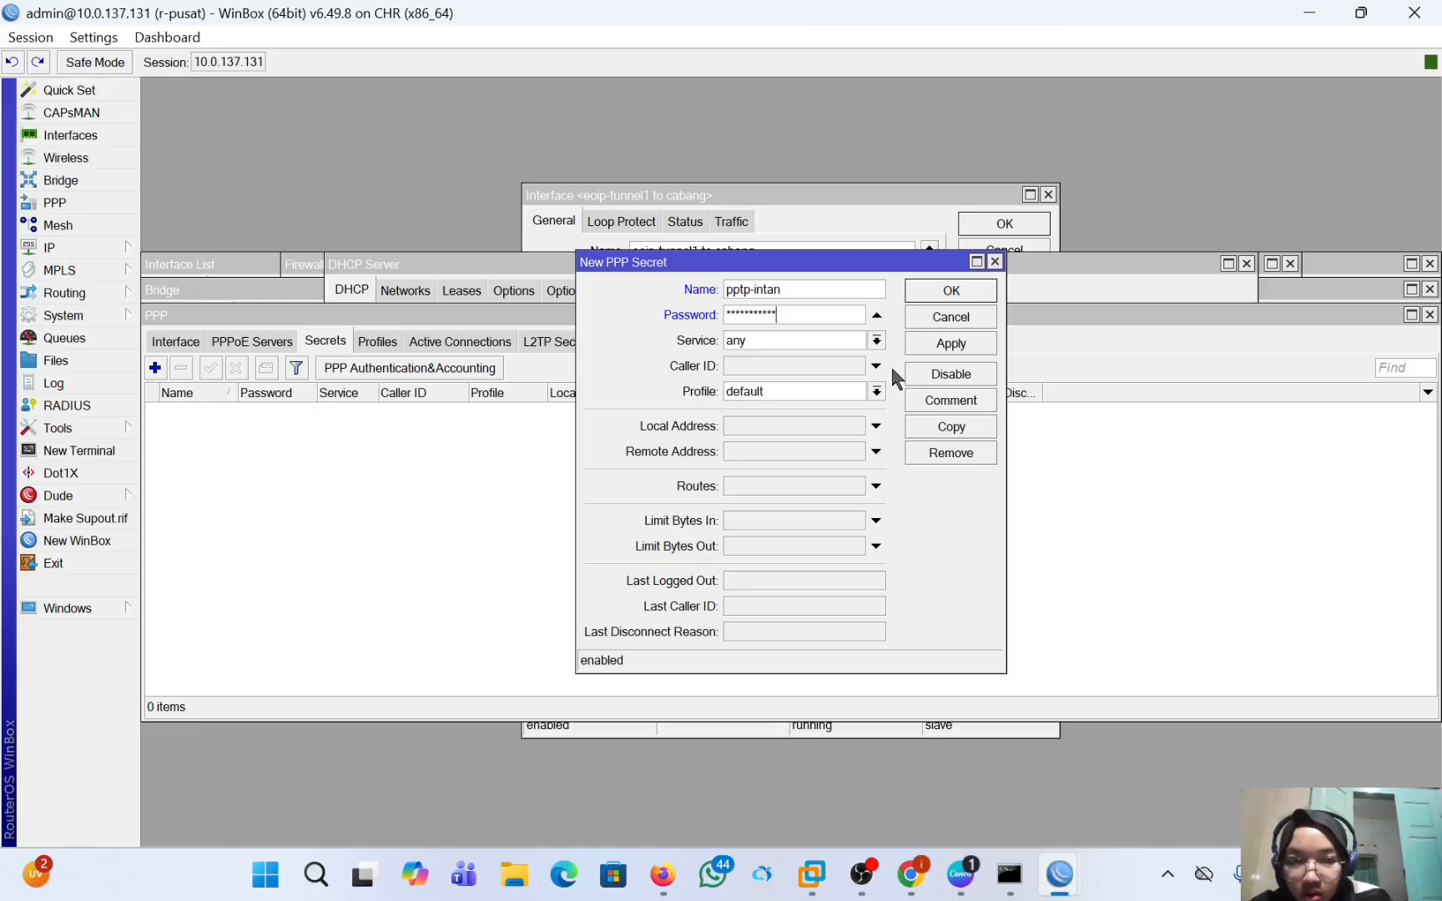
Set the PPP secret's service to pptp, local address 10.10.10.1 and remote address 10.10.10.2, and save it.
click(835, 341)
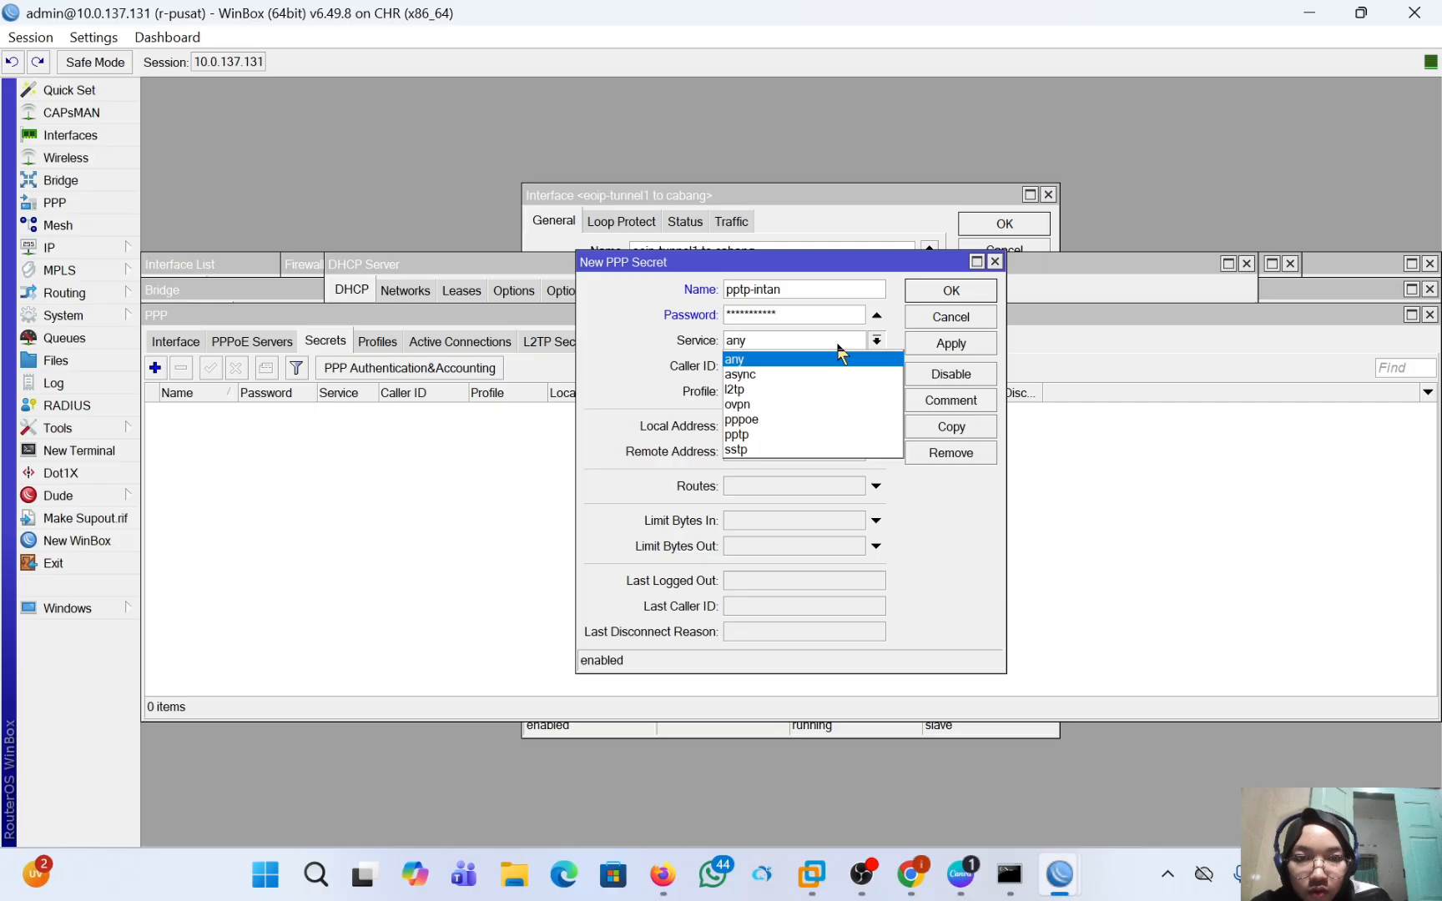
click(839, 434)
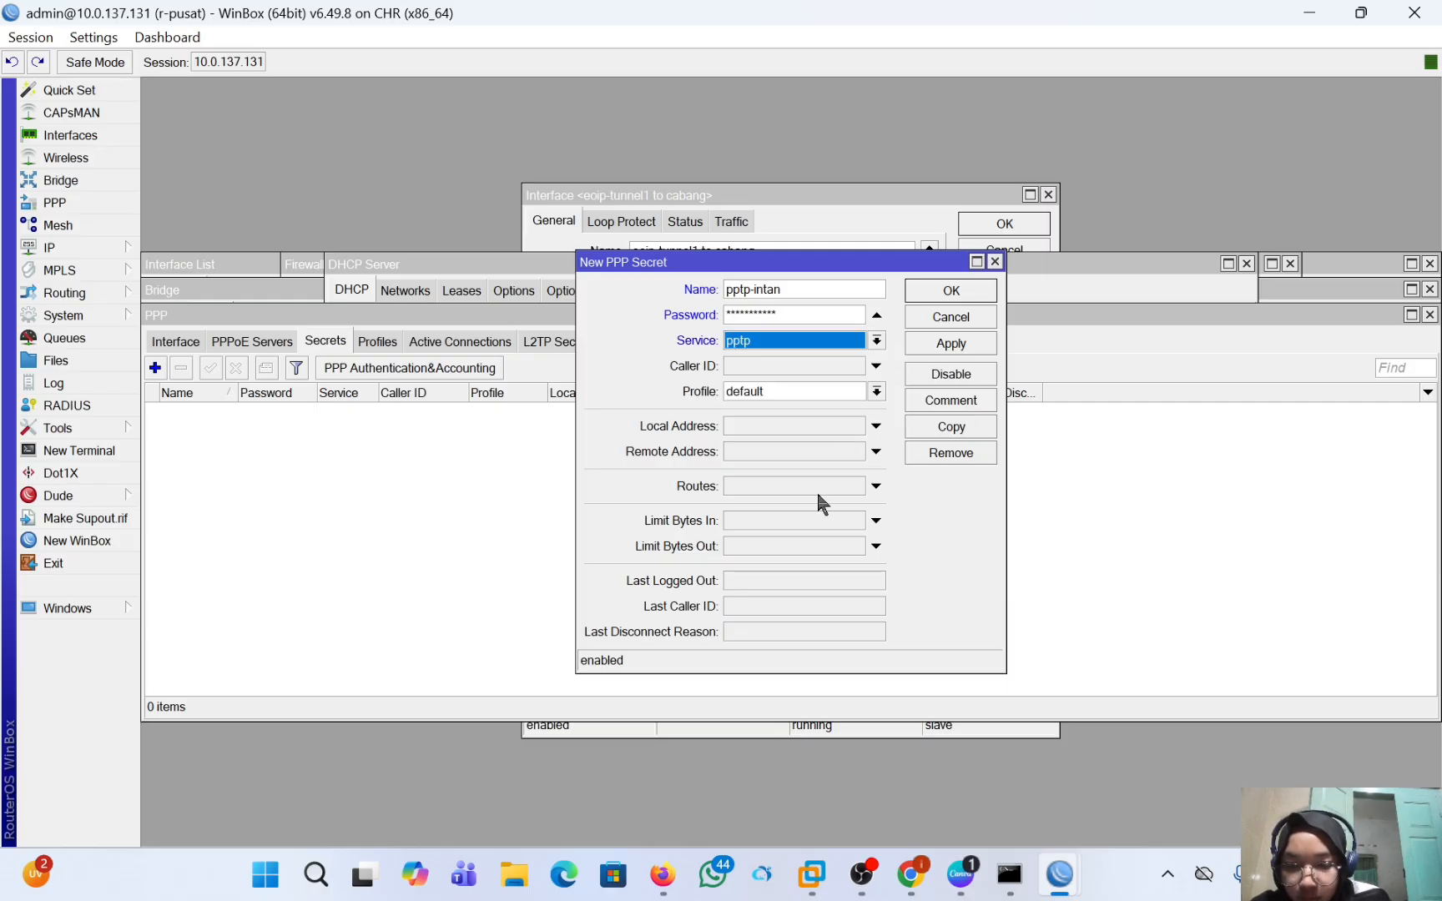
click(732, 427)
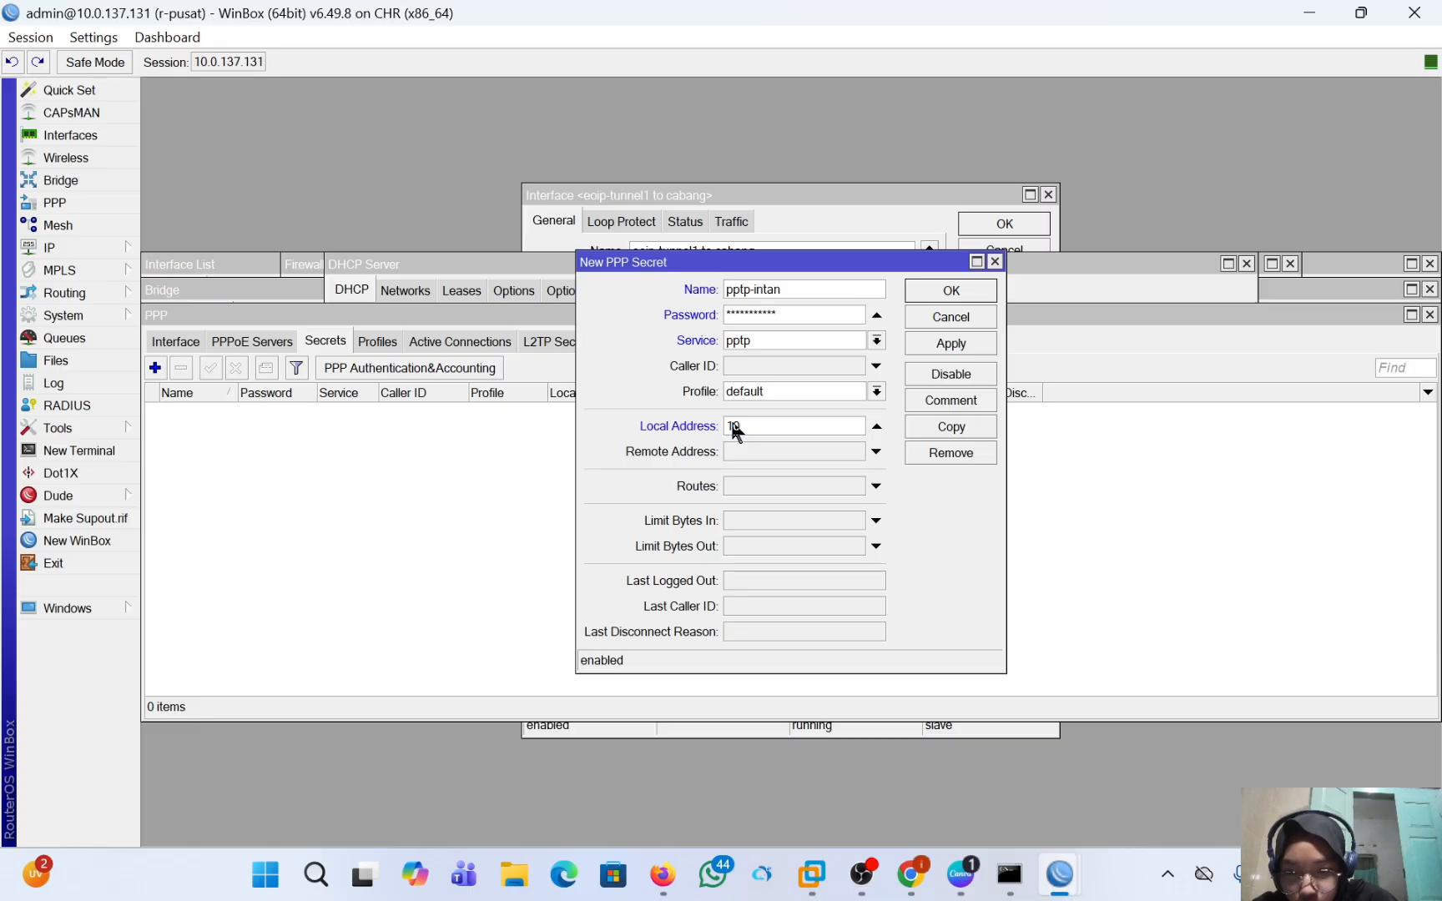
text(10.10.10.1)
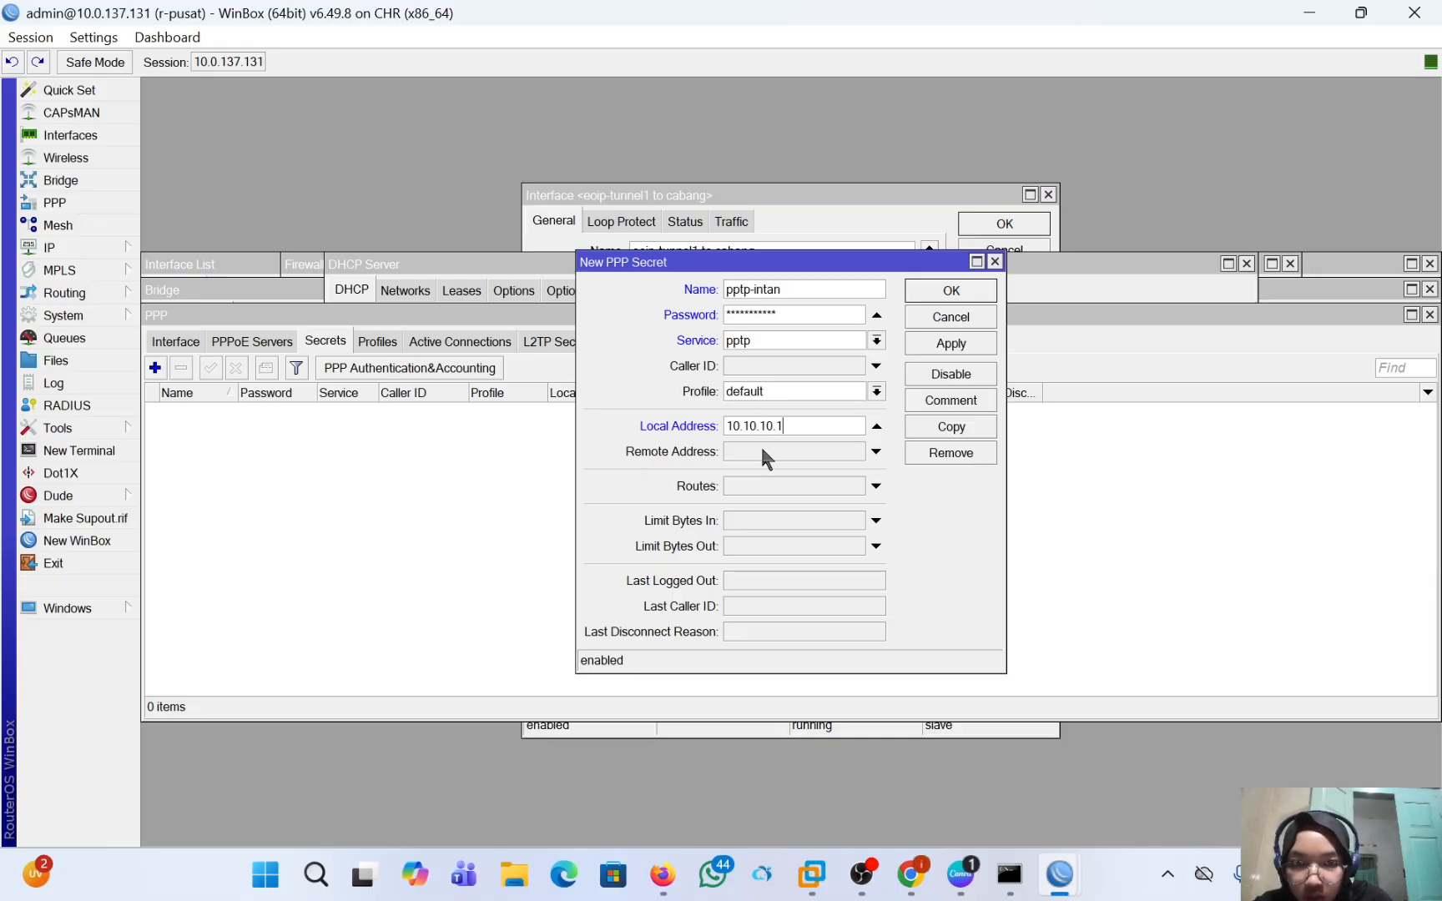
click(762, 451)
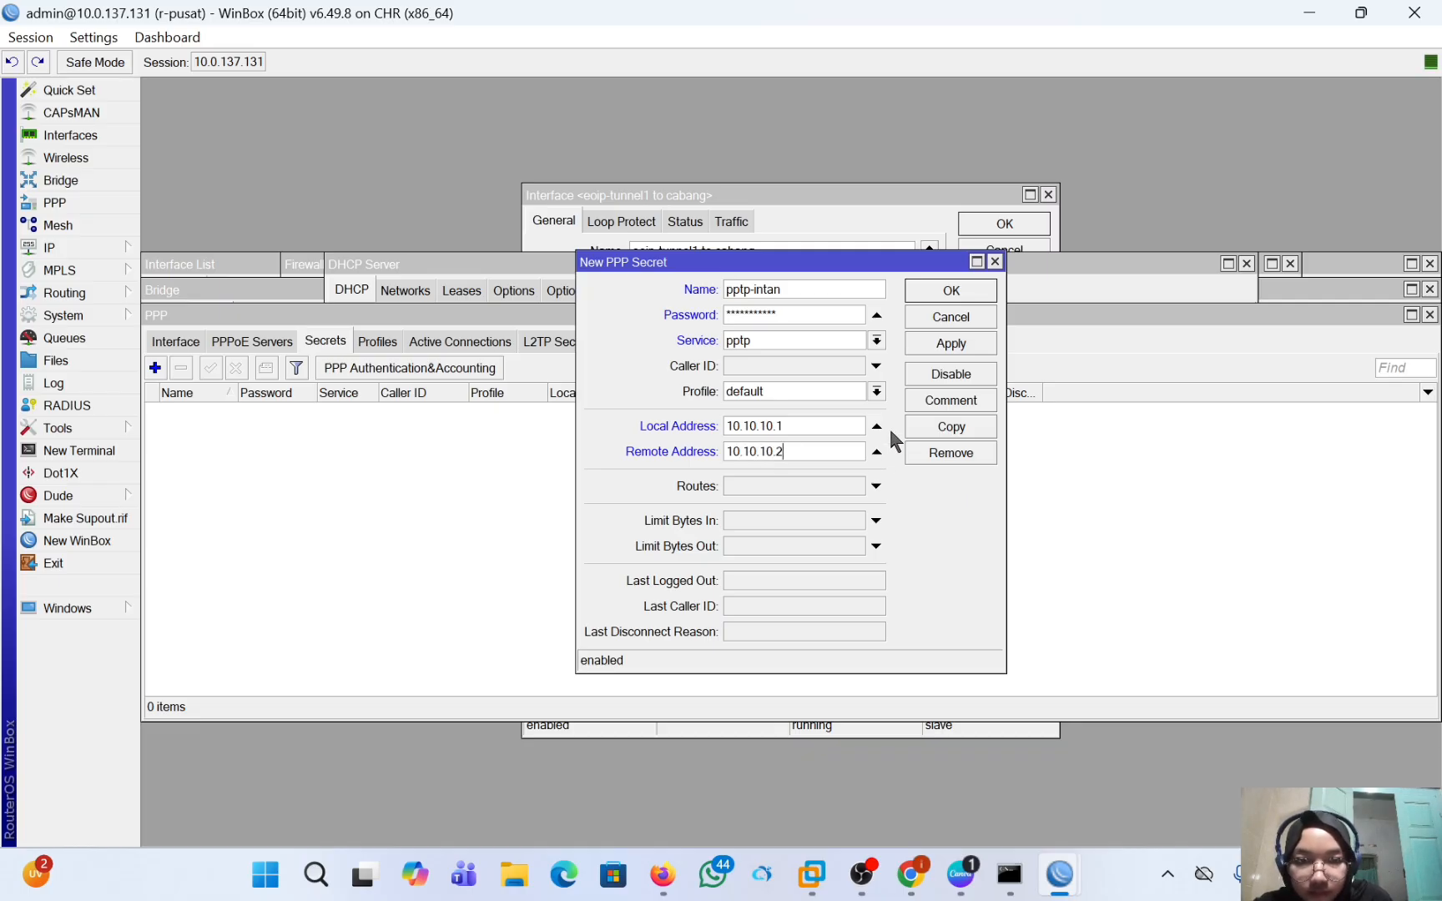
click(923, 335)
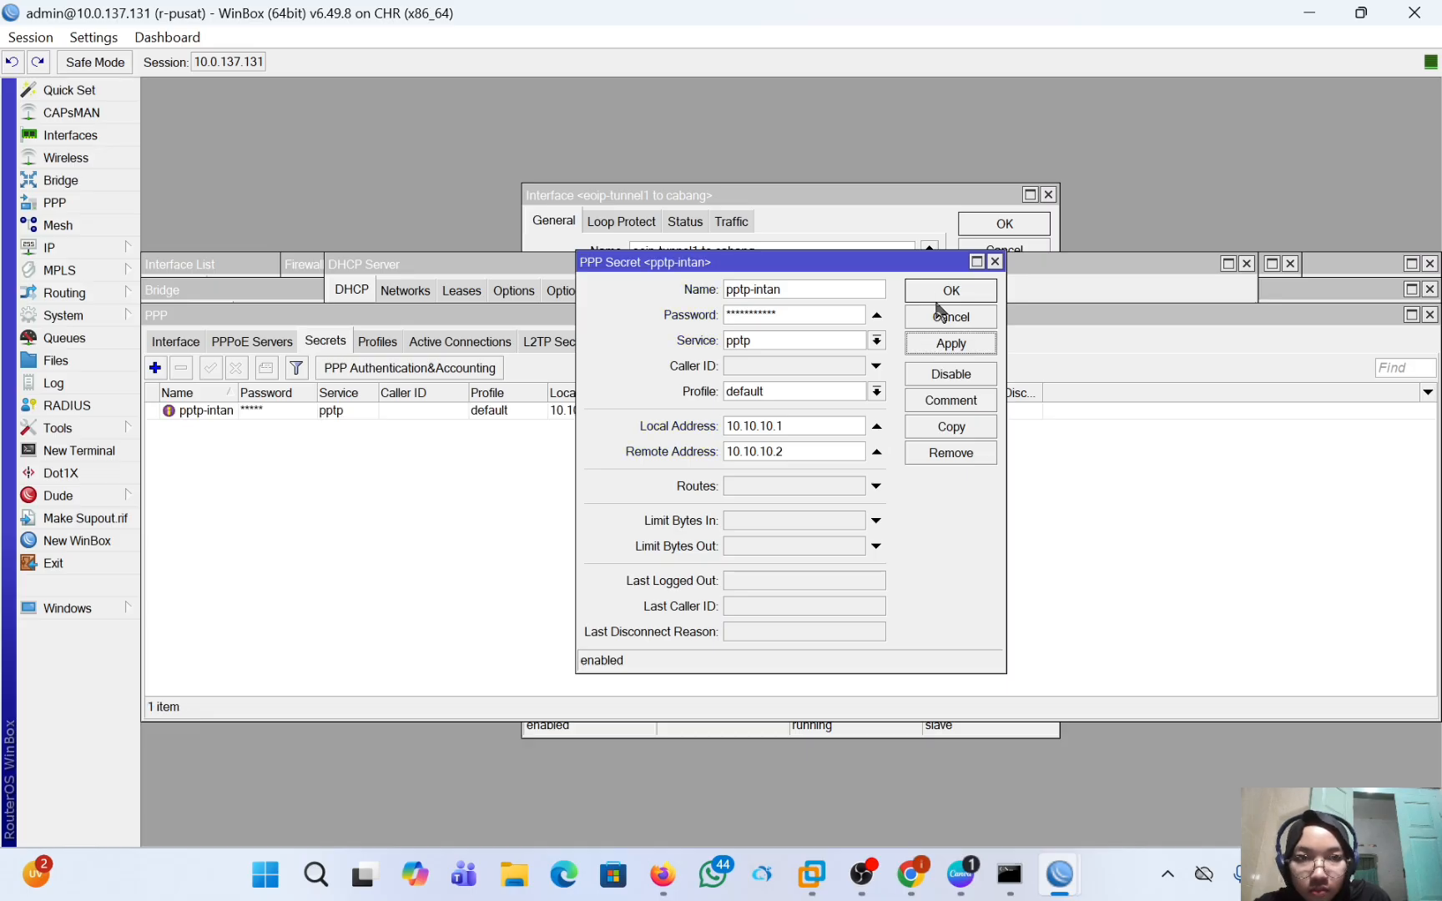
click(942, 294)
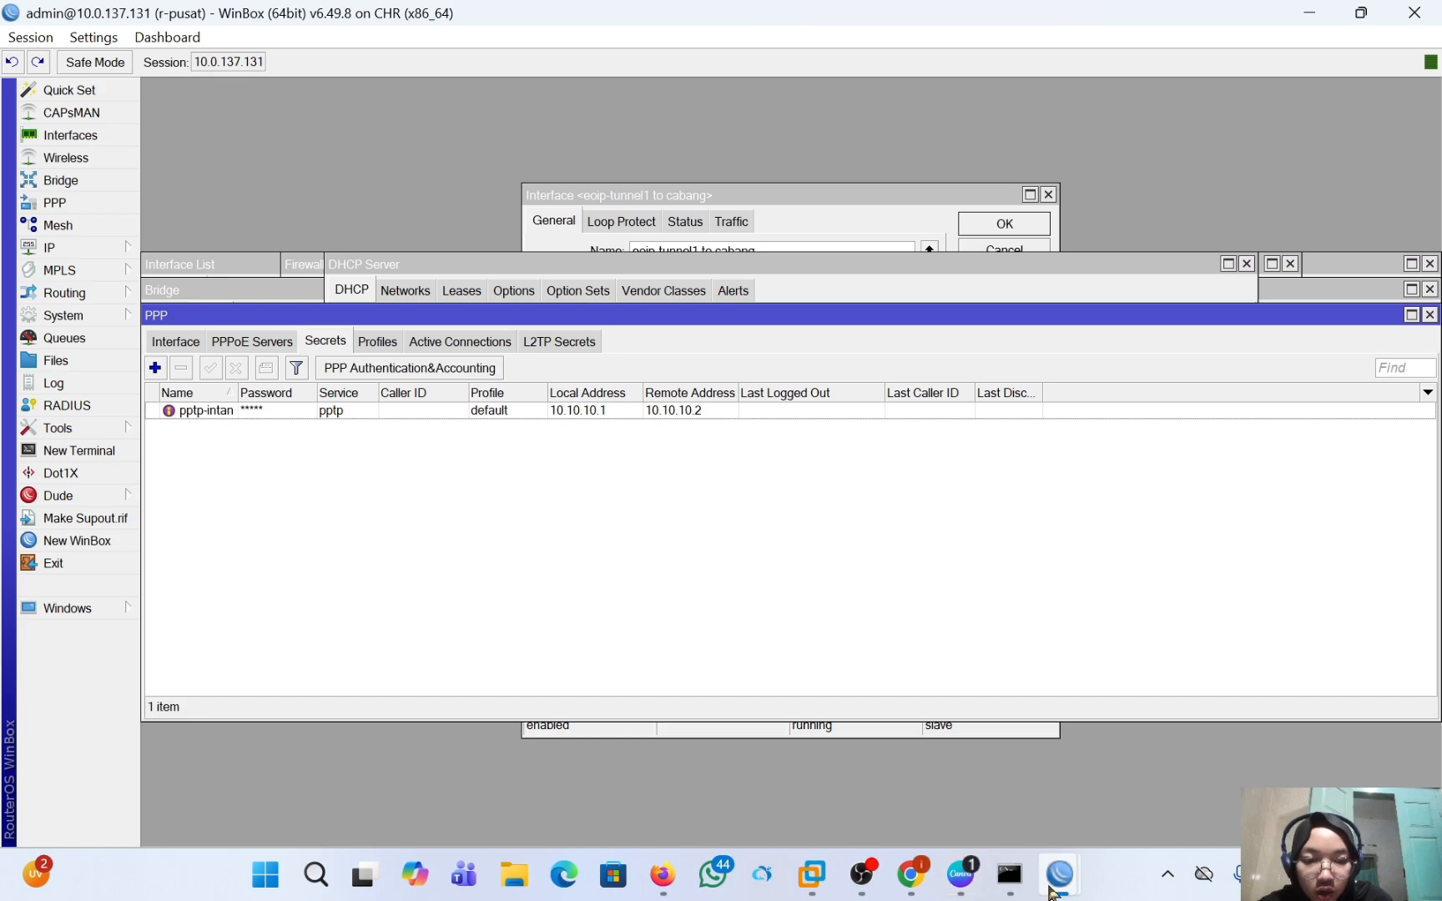
Switch to the r-cabang WinBox session and open its PPP settings.
mouse_move(1050, 887)
mouse_move(1135, 808)
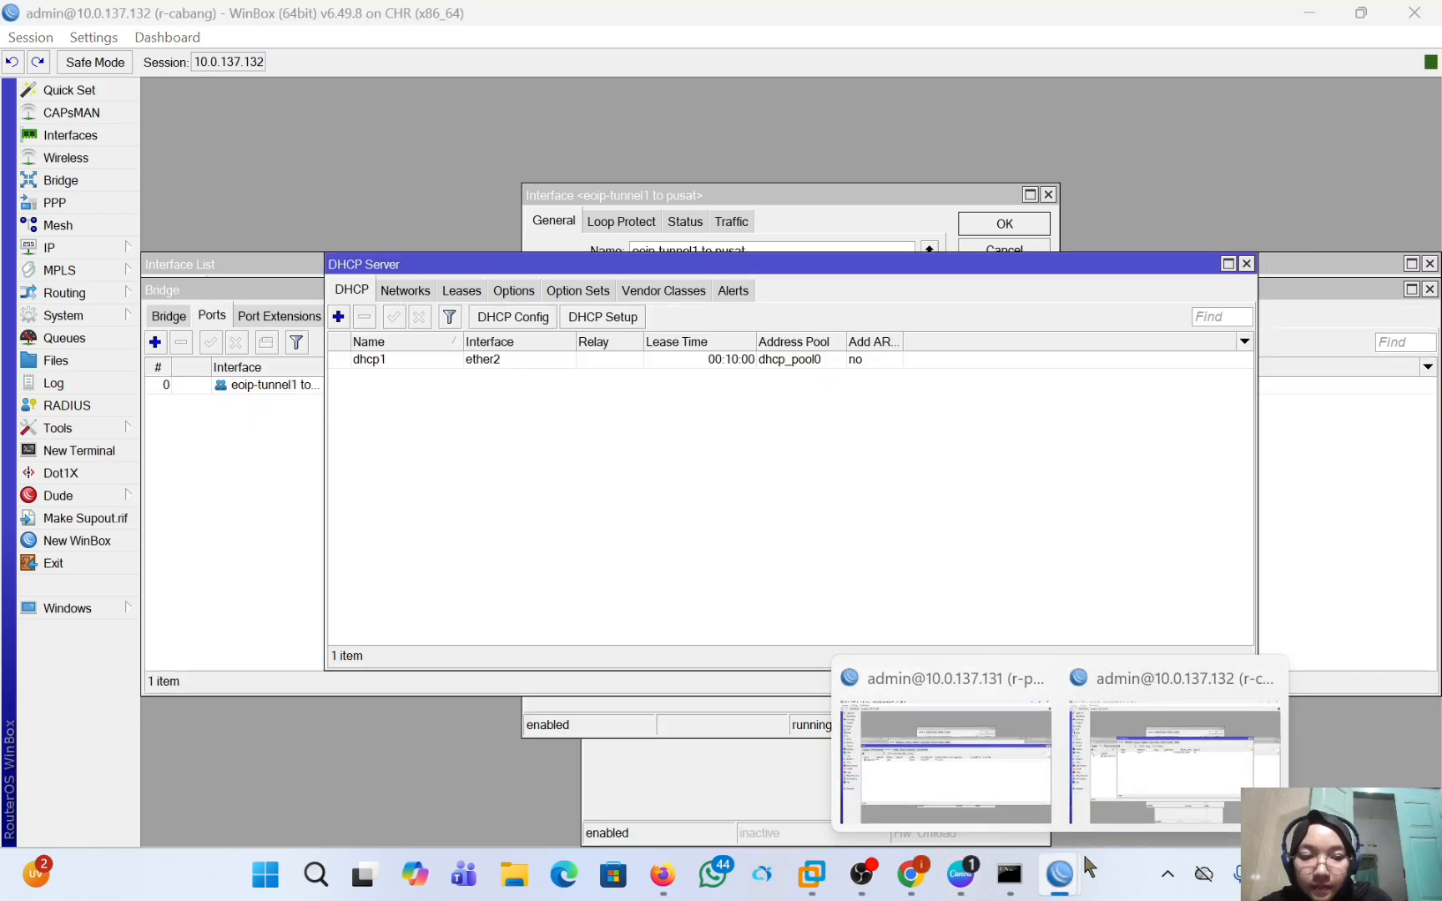
click(1101, 818)
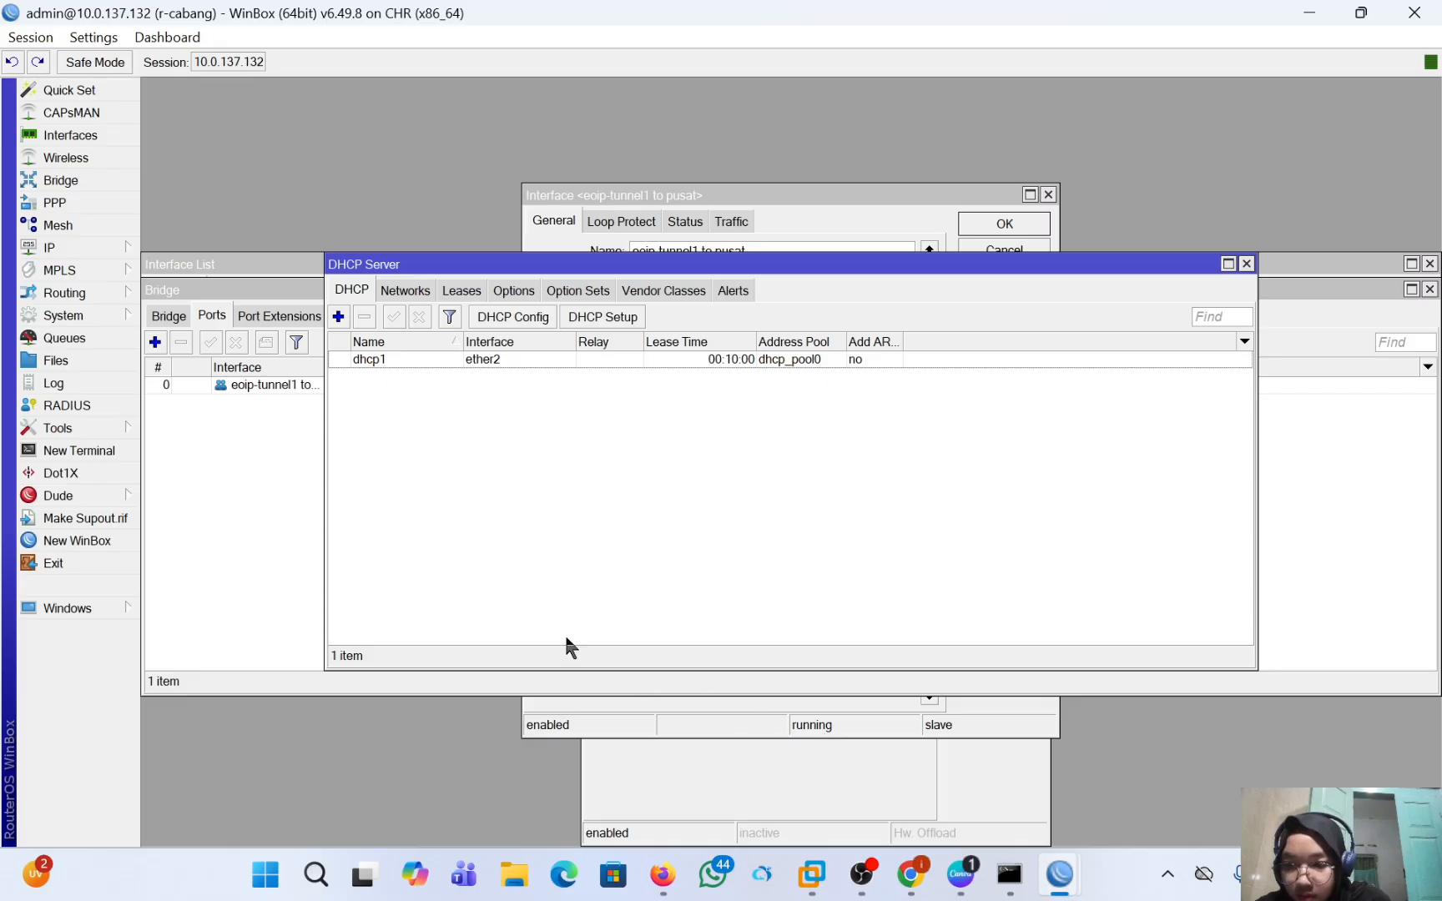
click(56, 203)
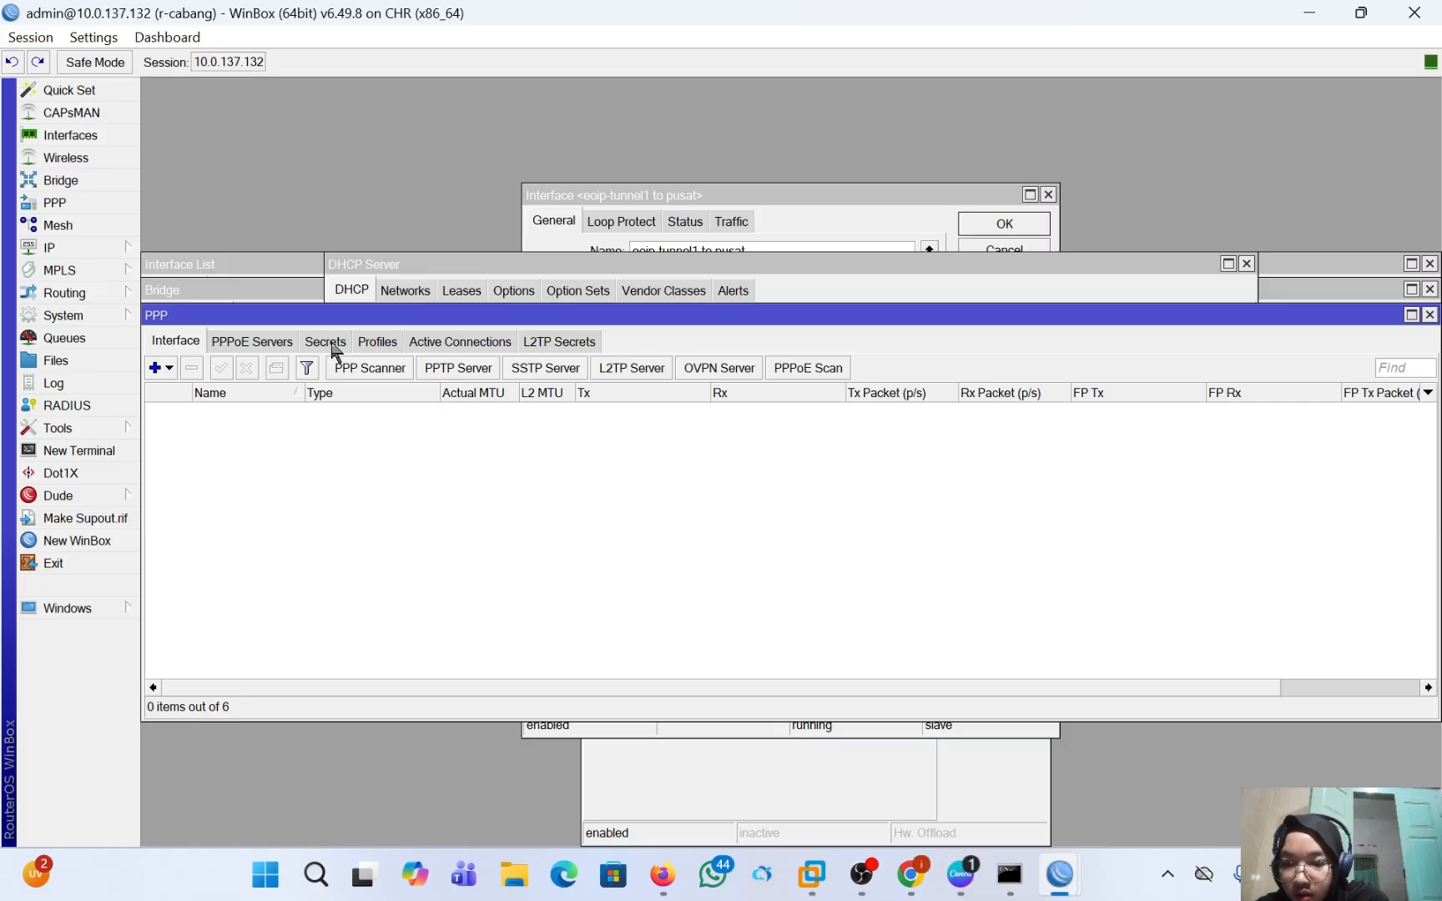
click(149, 372)
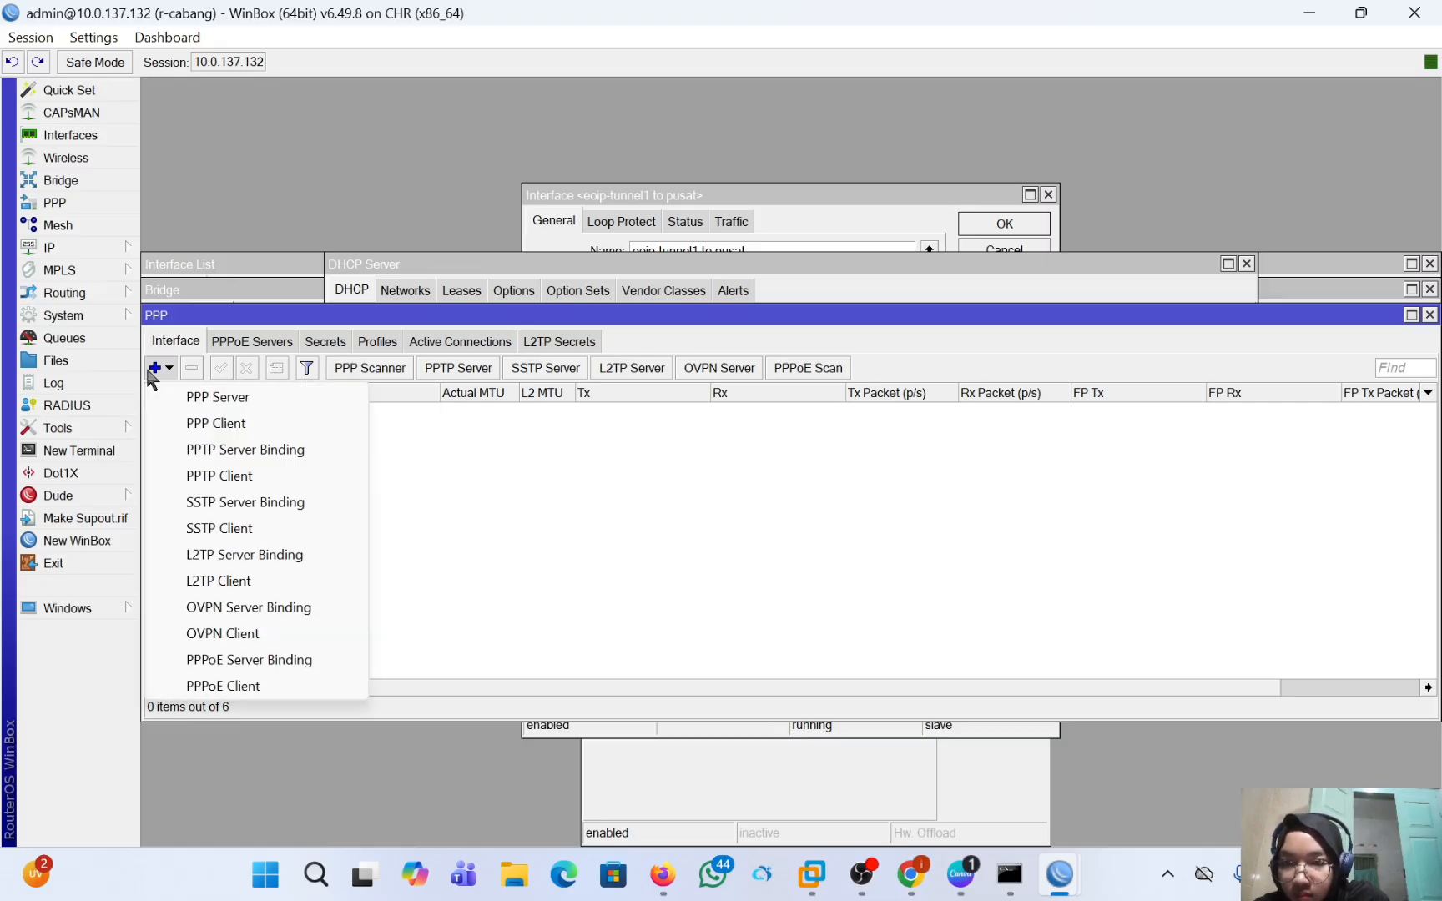
click(204, 424)
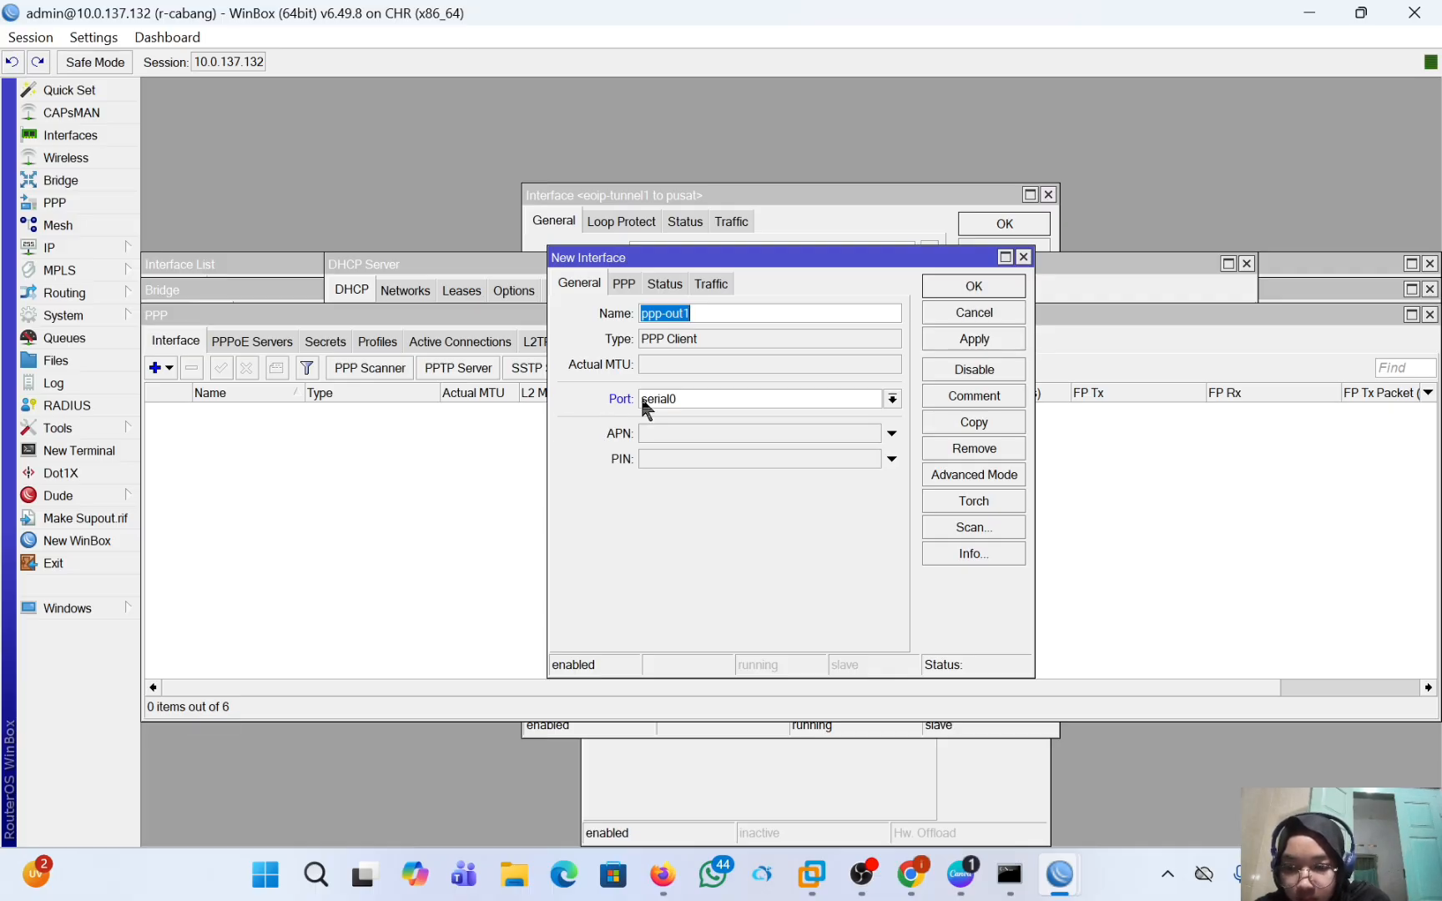
click(701, 313)
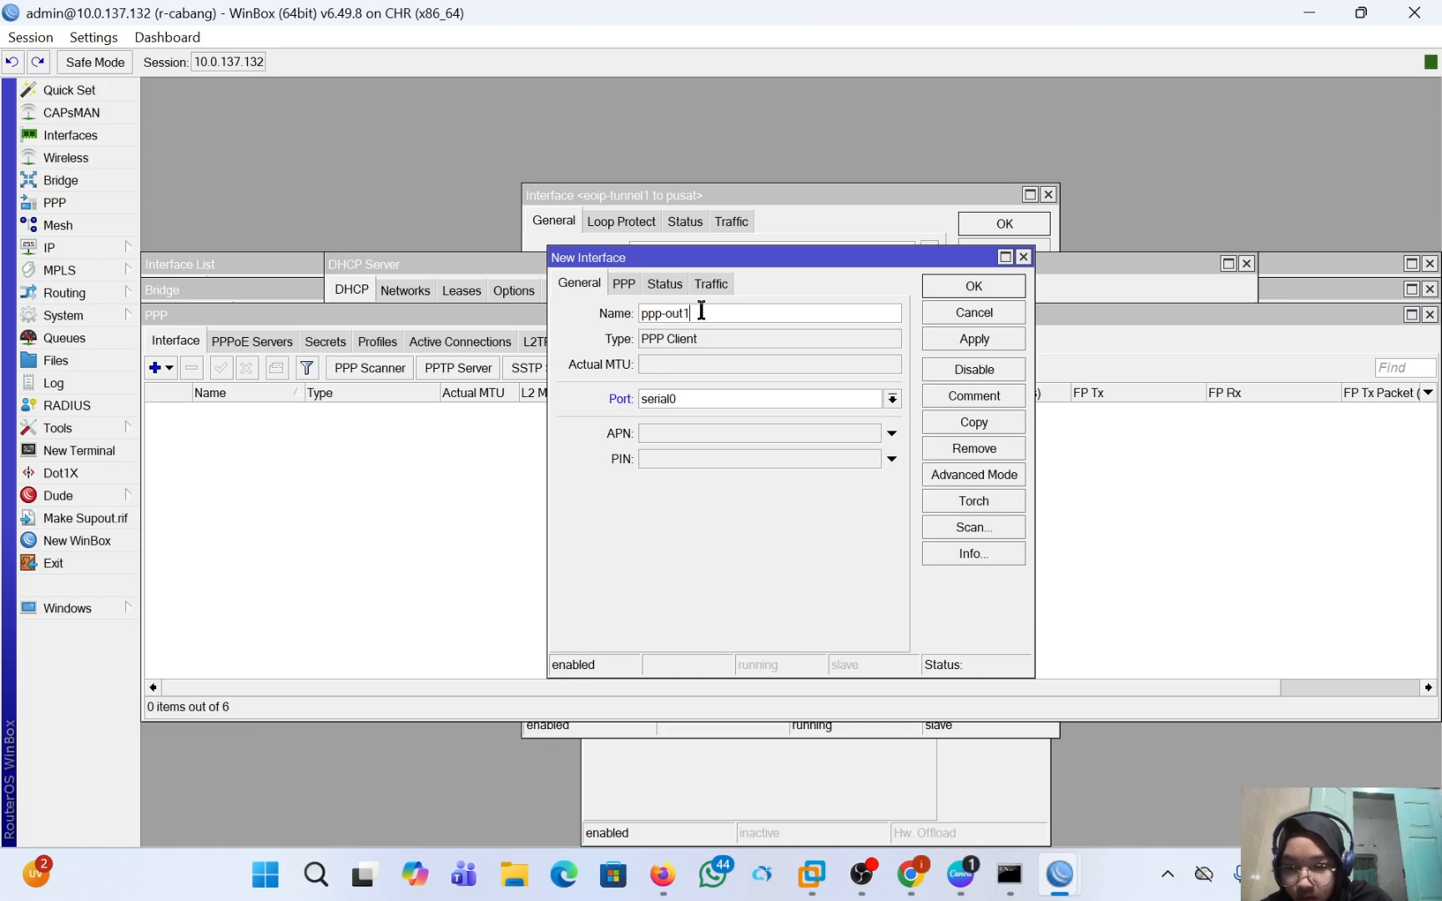
click(456, 474)
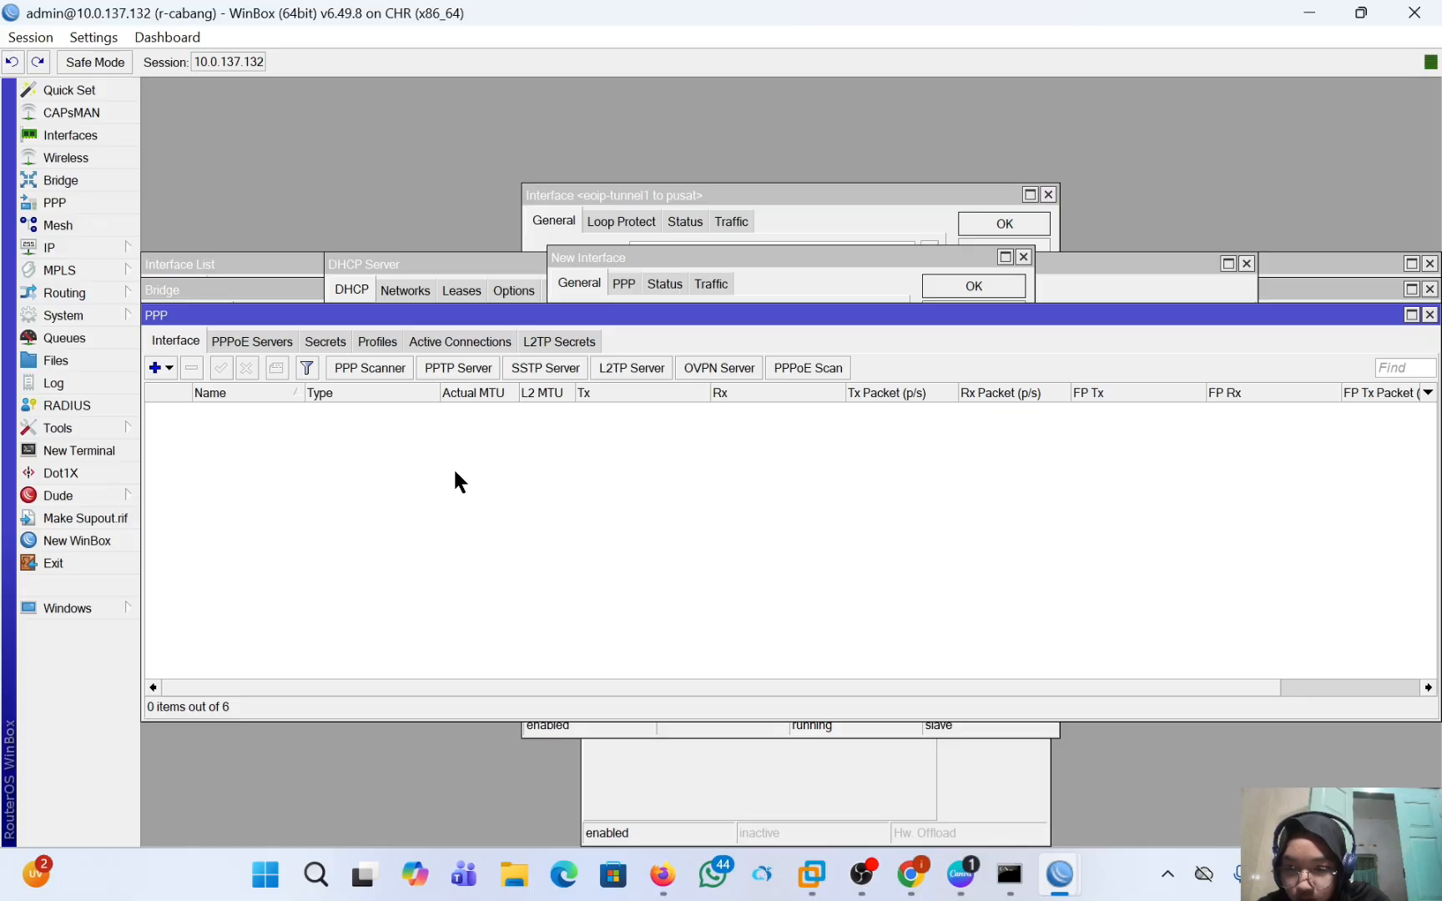
Create a PPTP Client interface on r-cabang and set its Connect To address to 10.0.137.131.
click(156, 372)
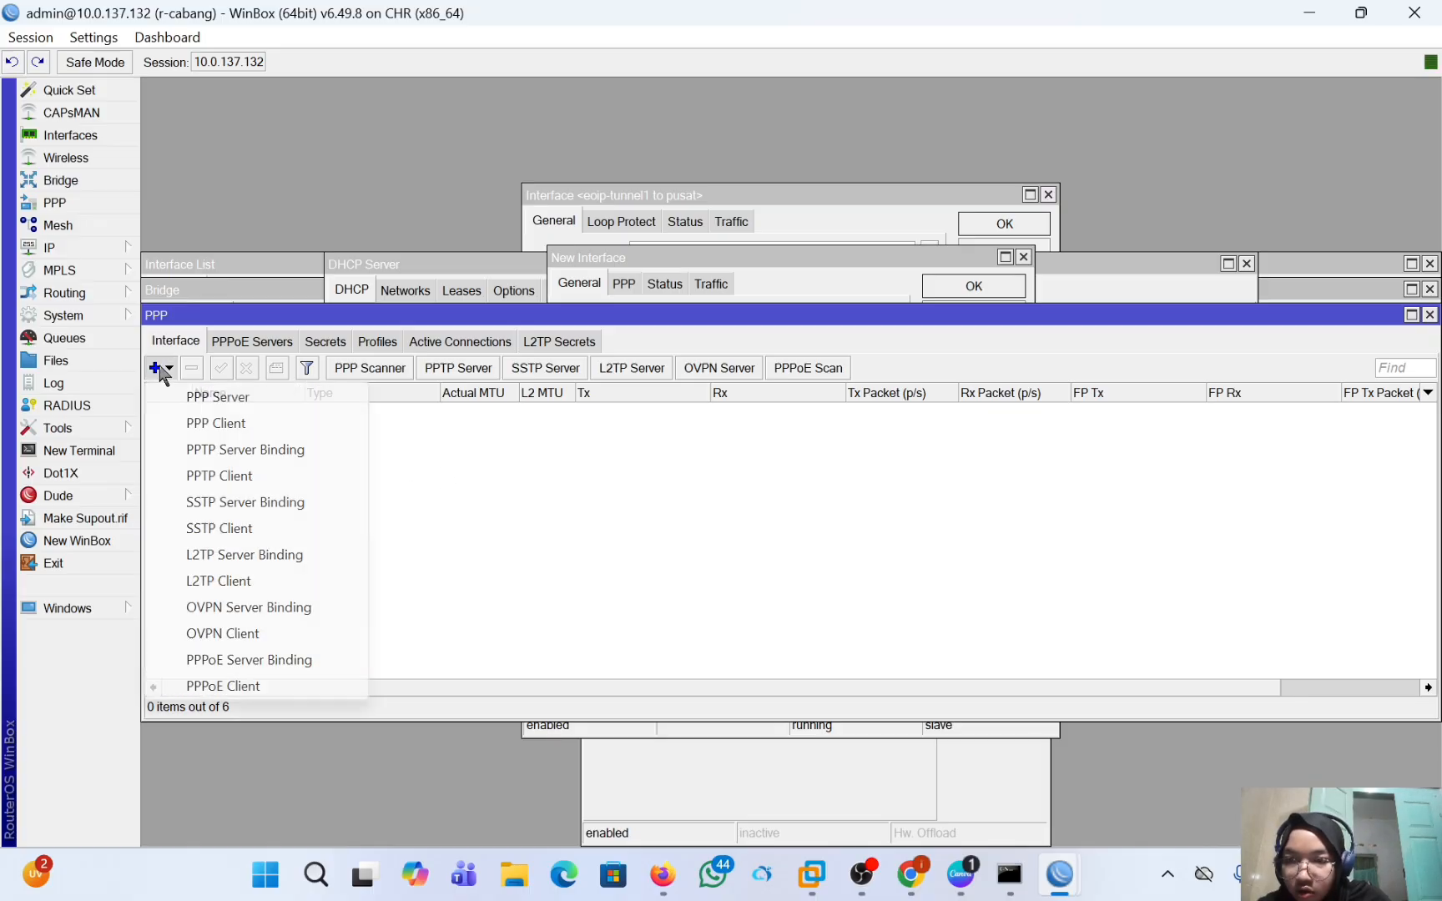
click(244, 475)
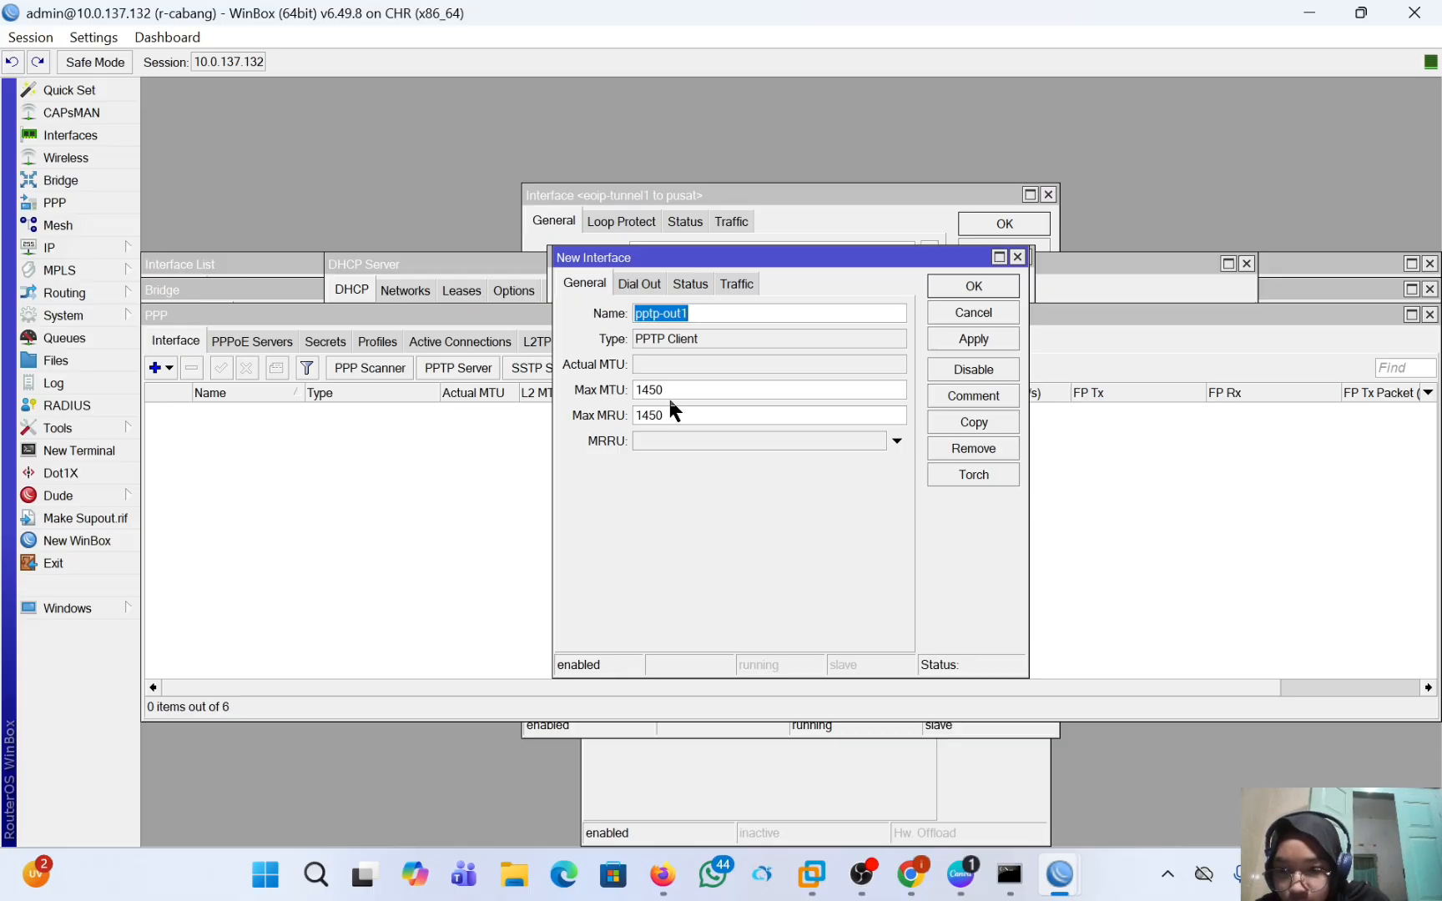
click(632, 284)
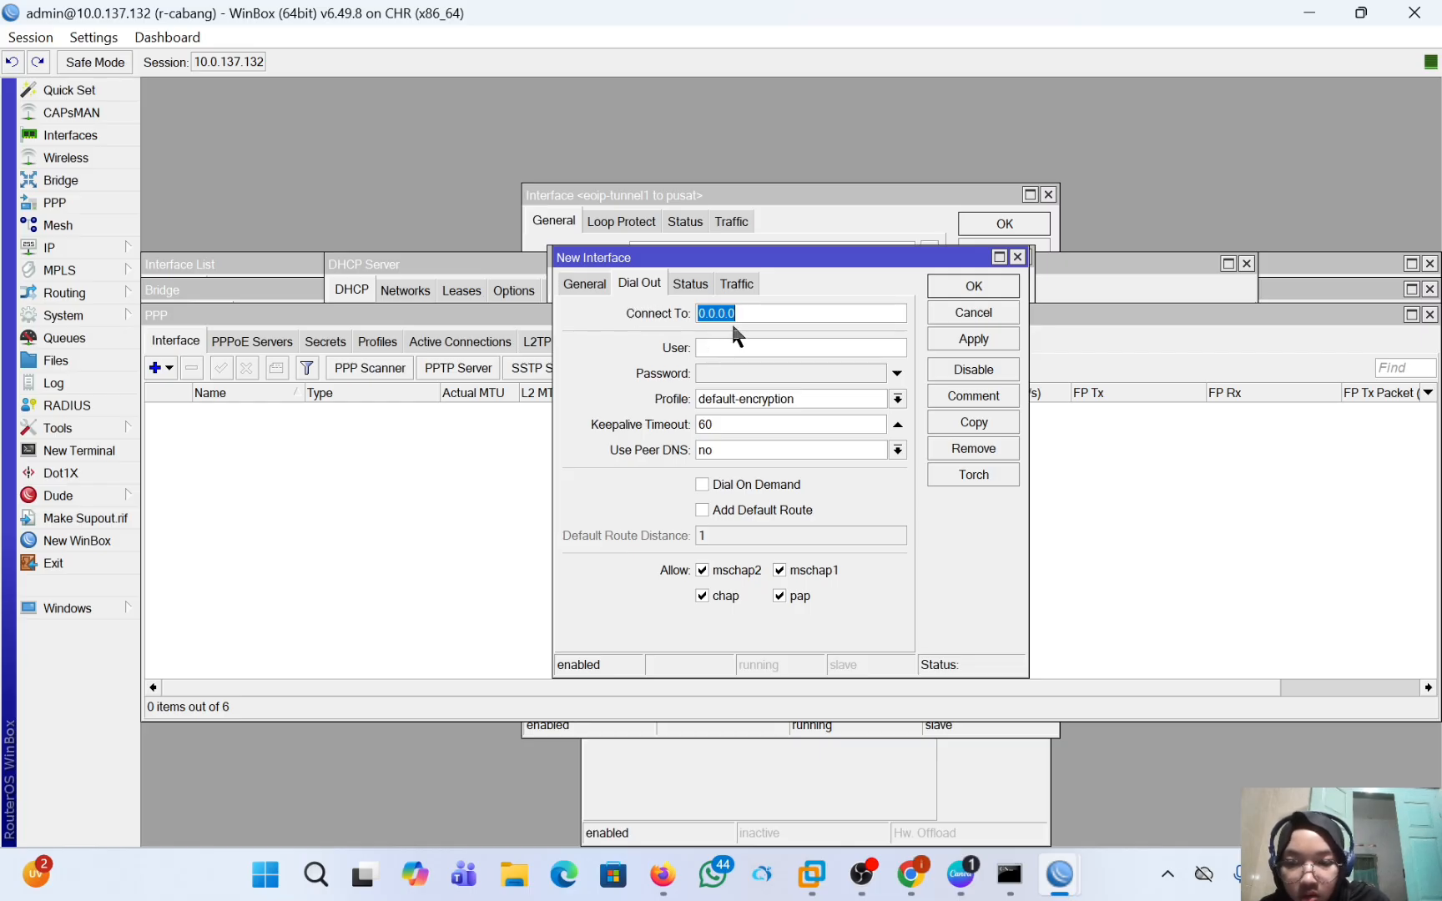
key(BackSpace)
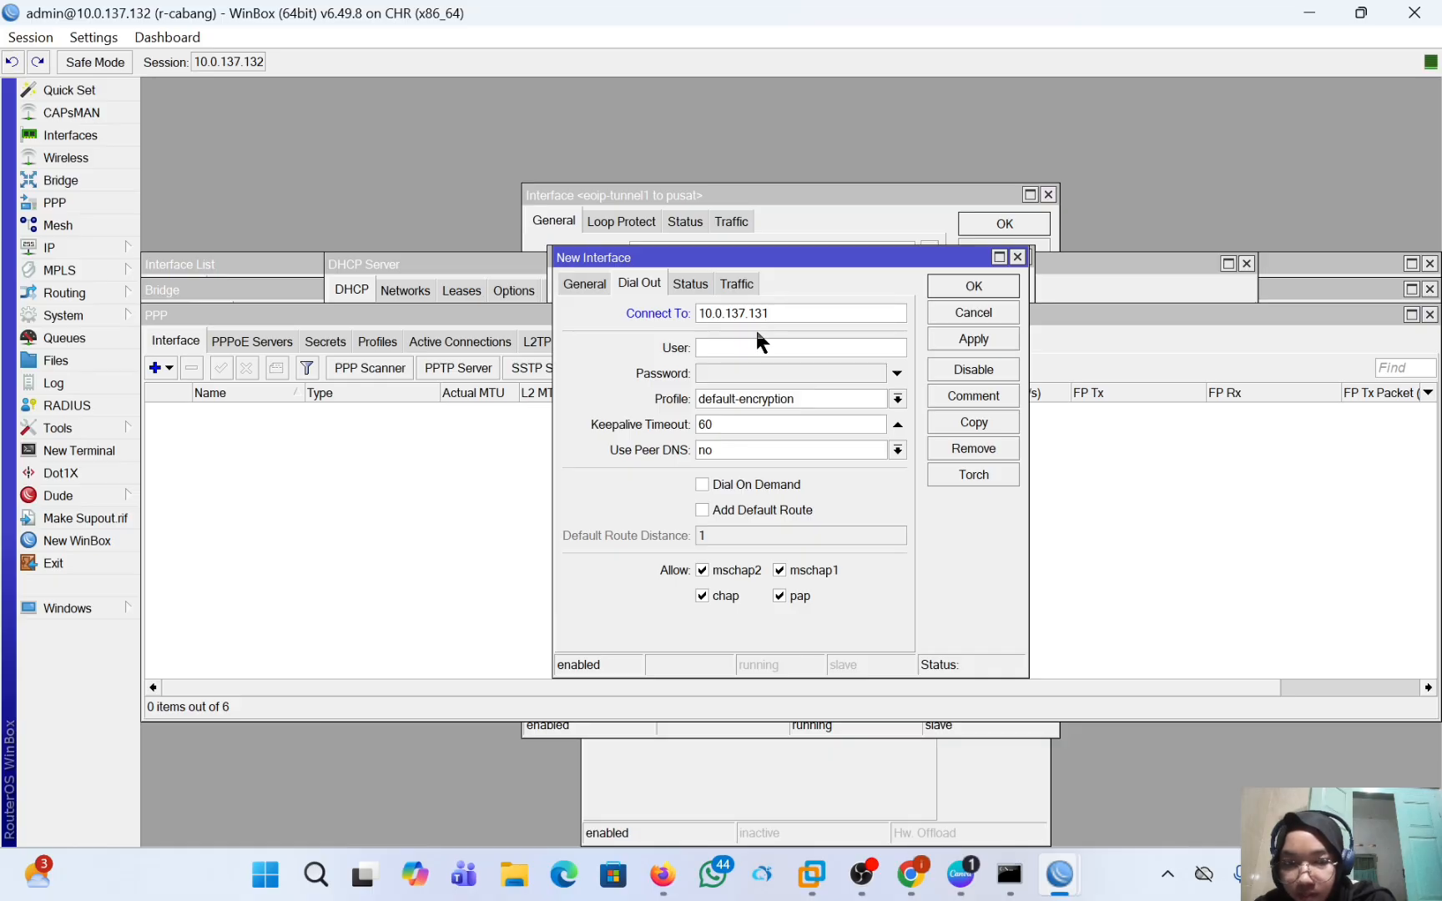
Enter the PPTP client's user name, "pptp-" plus the account owner's first name, and the account password, and save the interface.
click(790, 345)
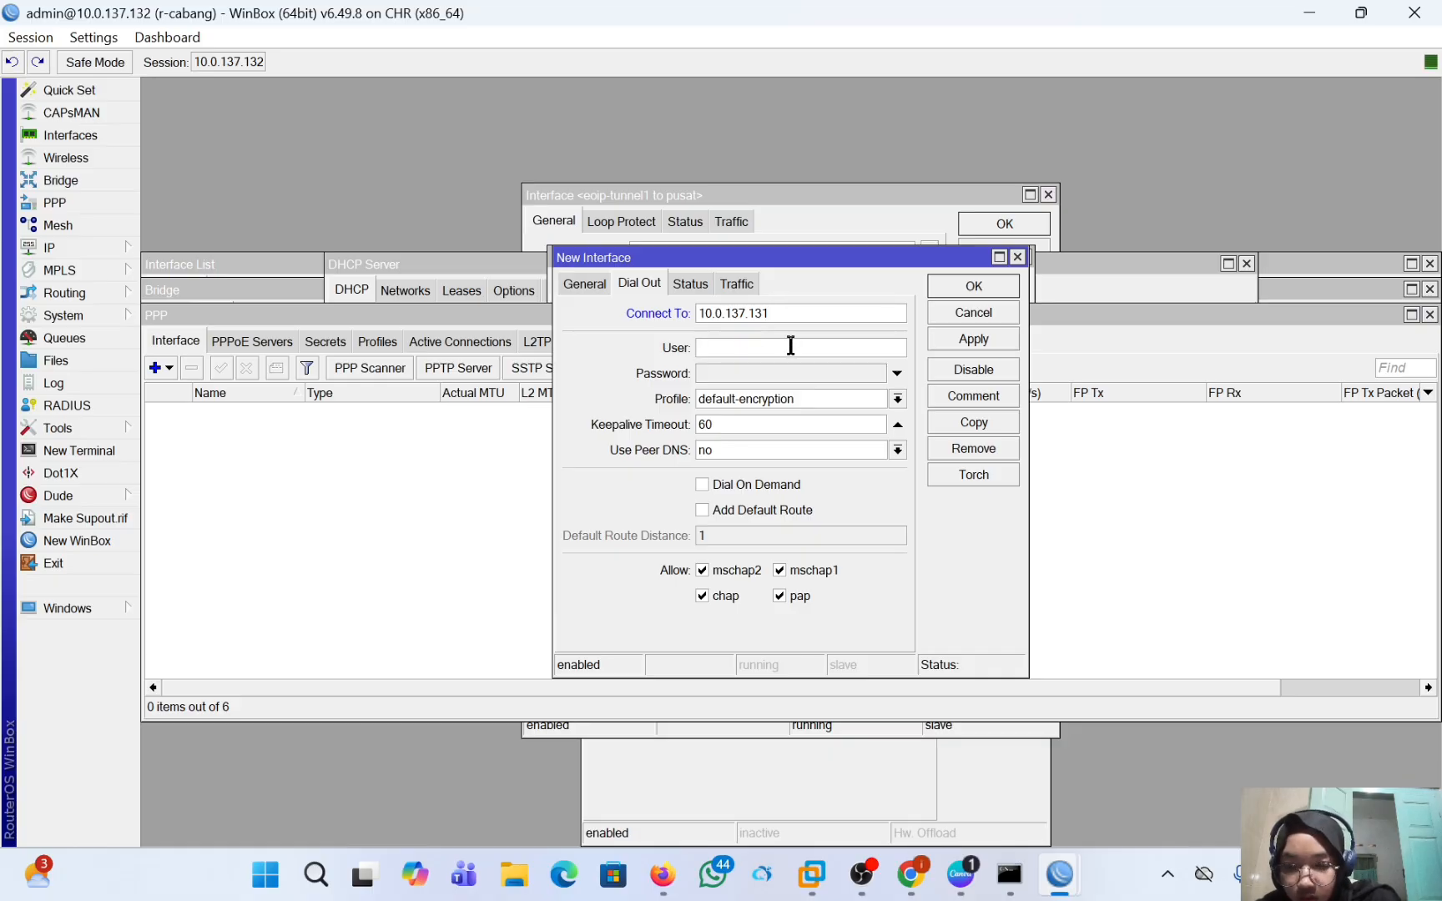
text(p)
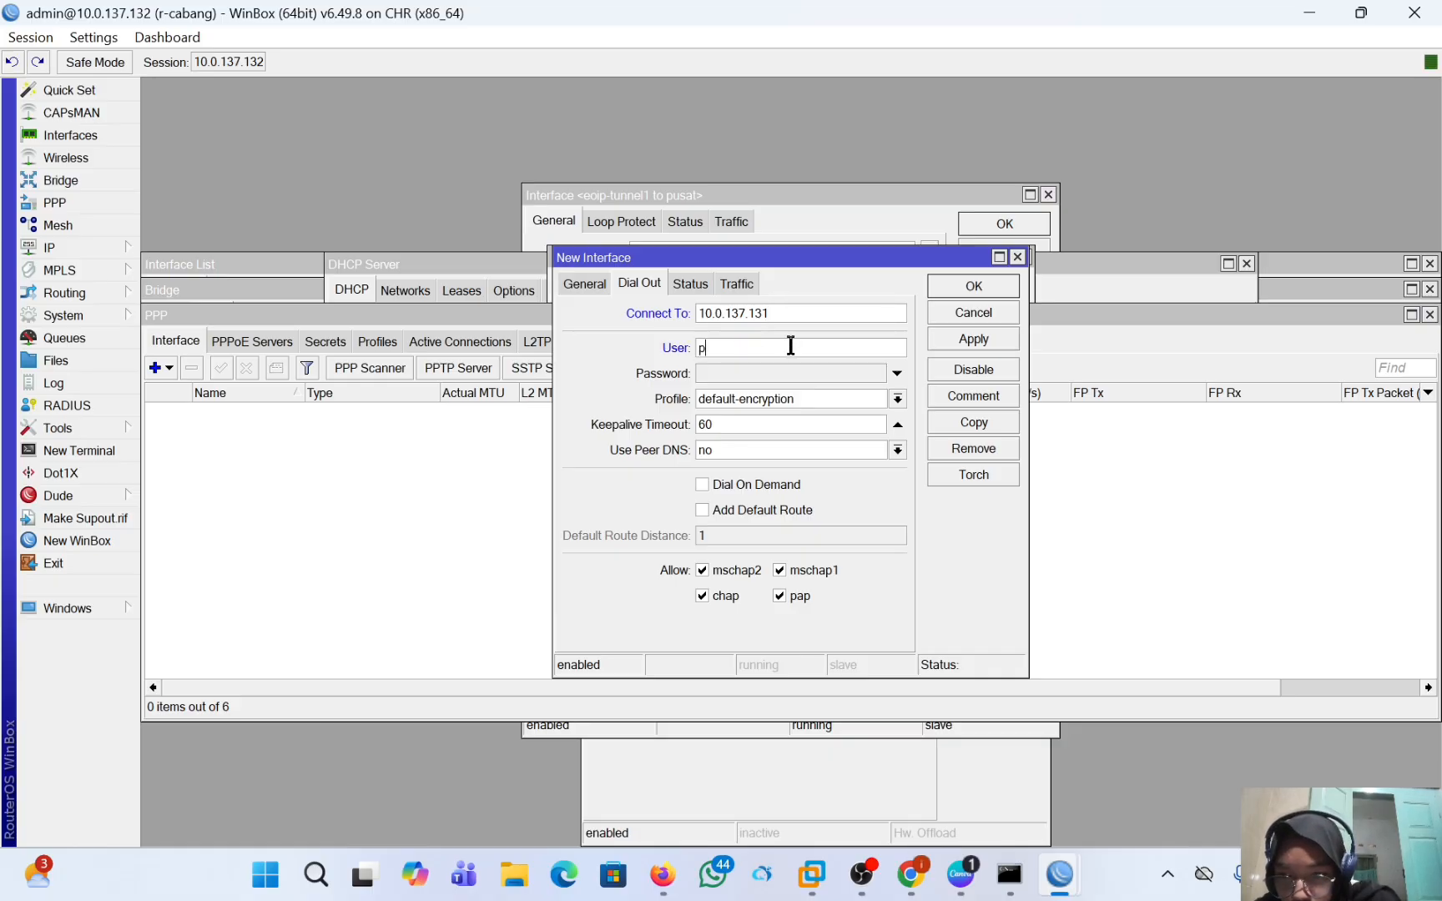
text(ptp)
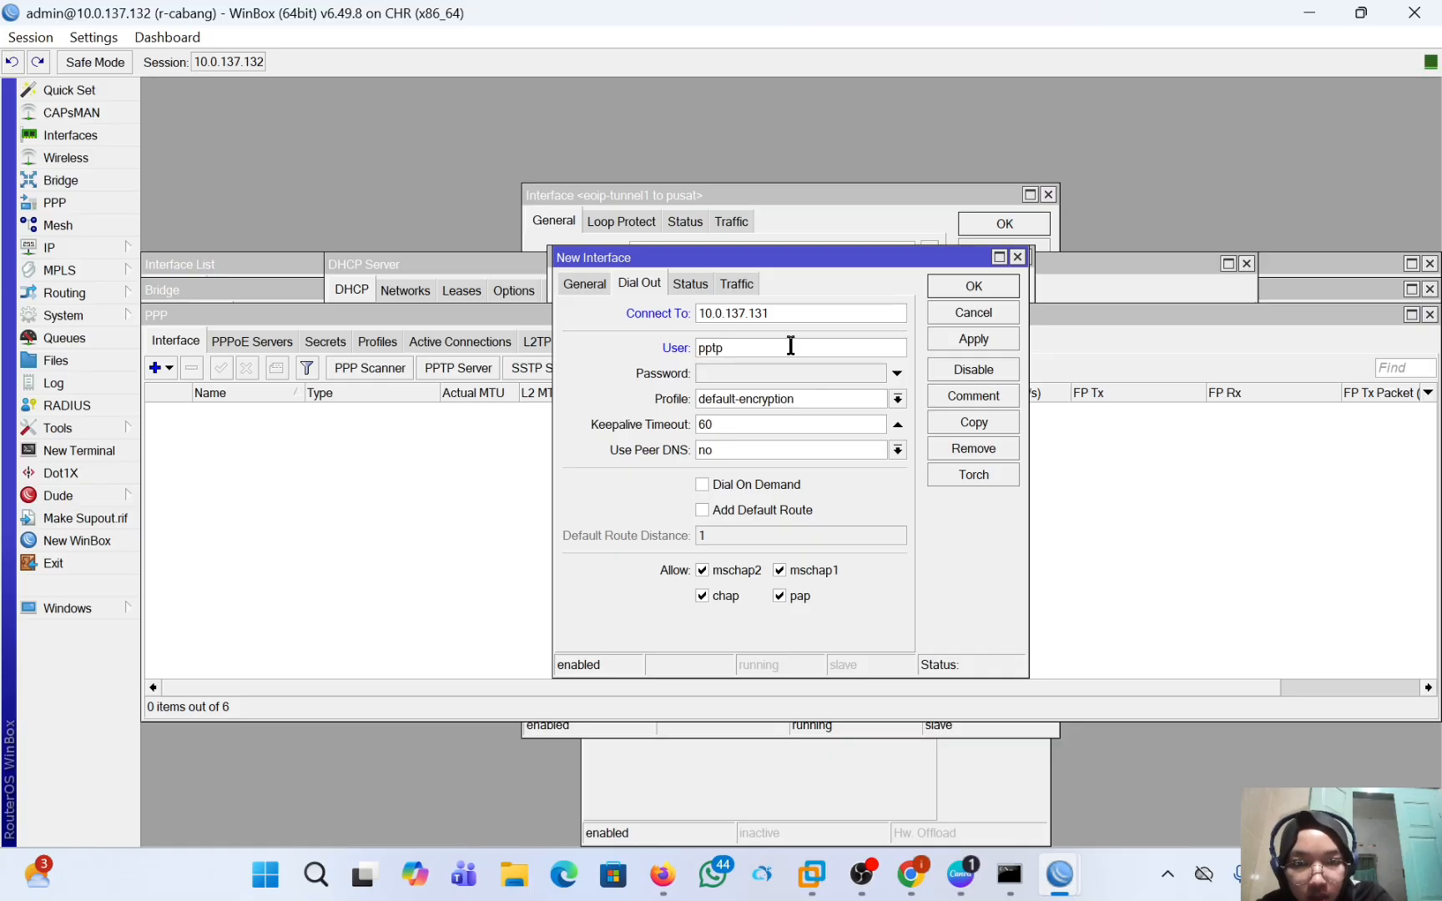
text(-intan)
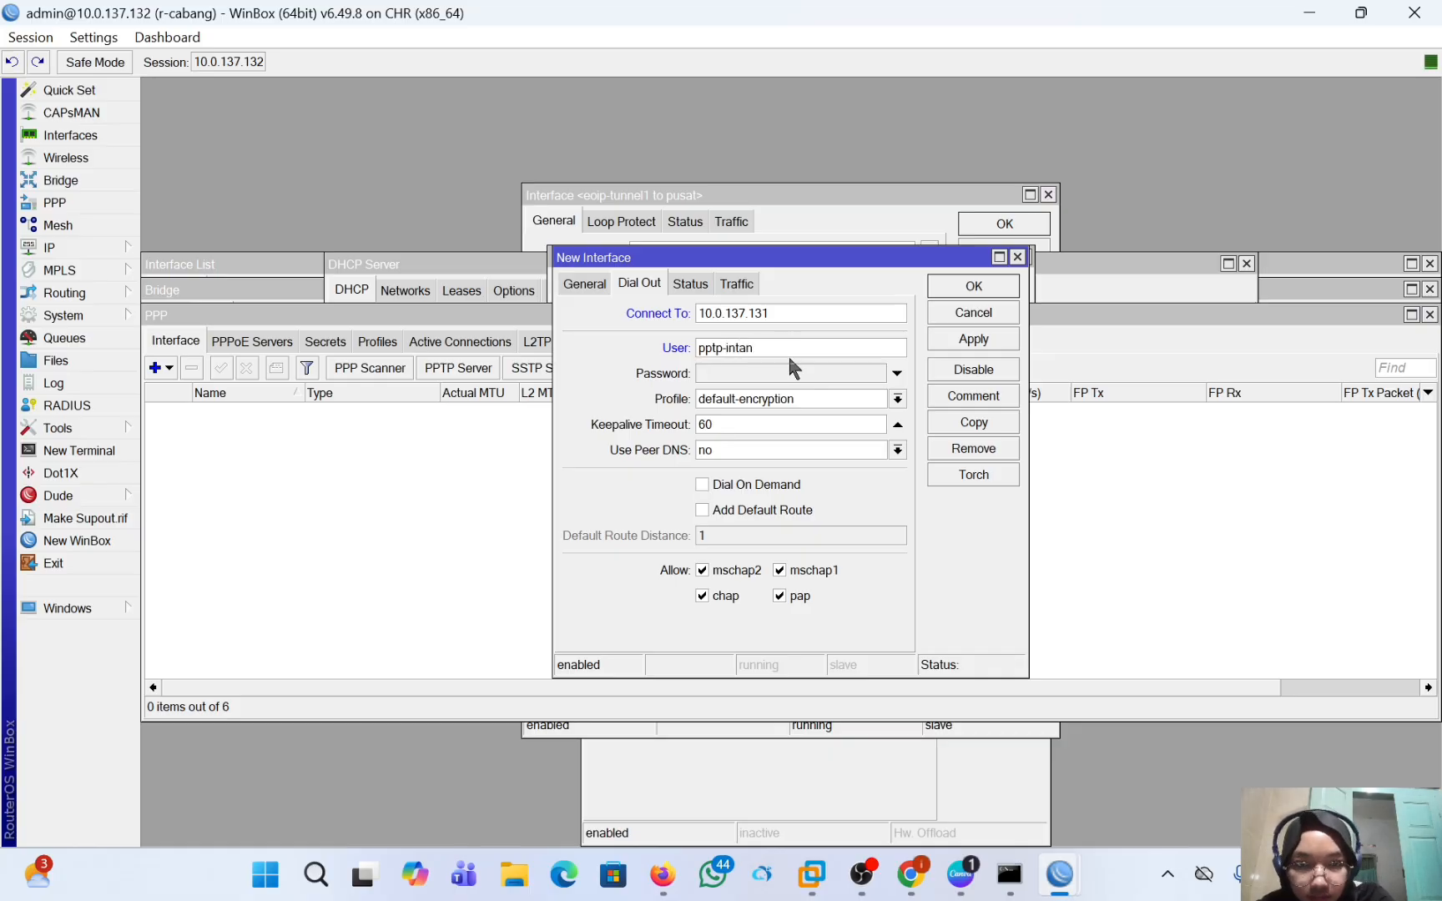
click(769, 377)
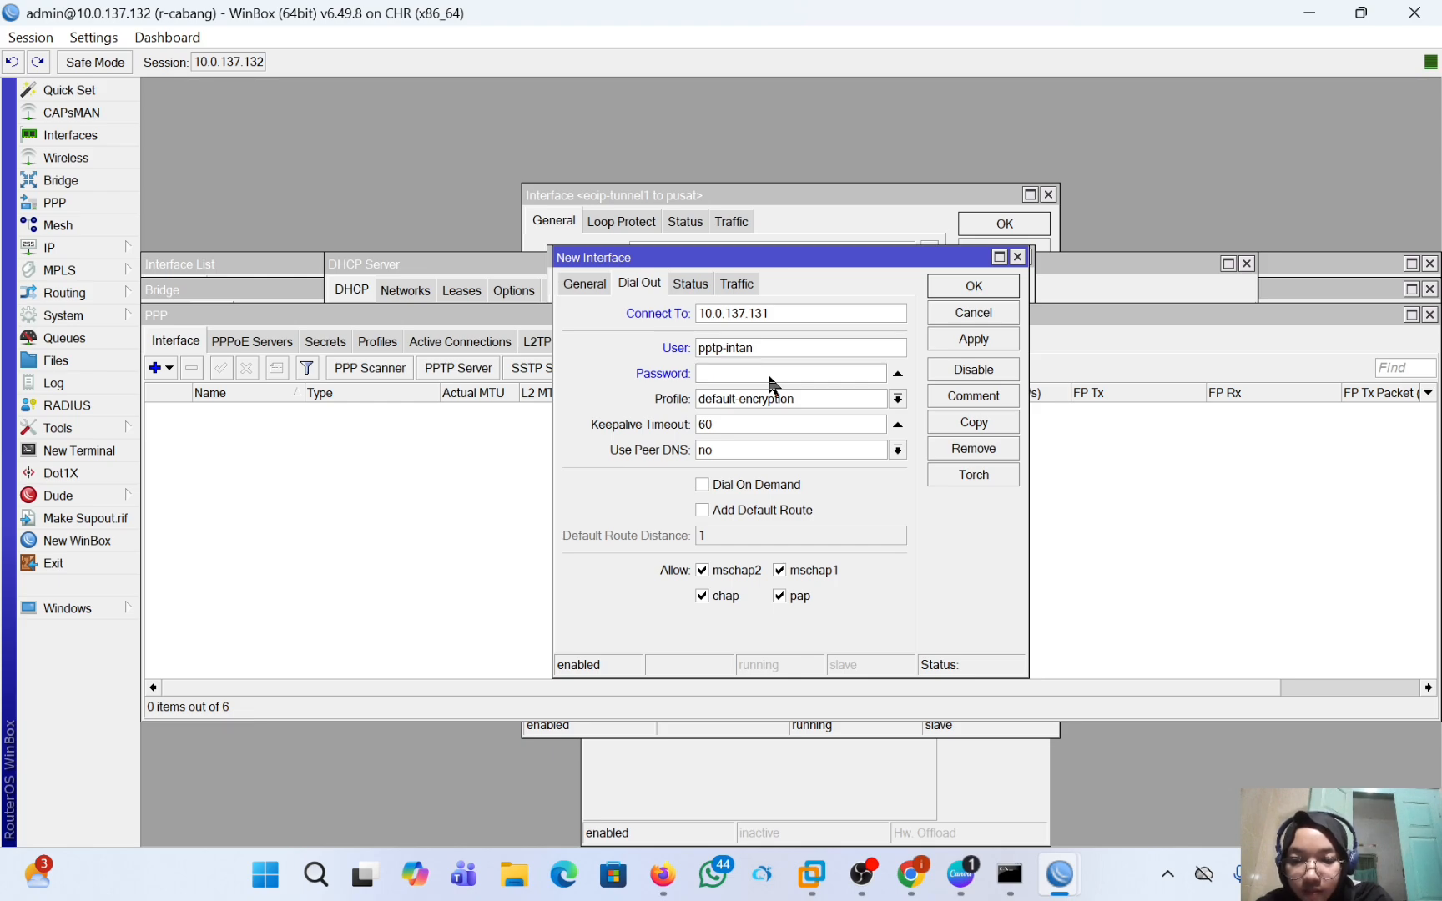
text(***********)
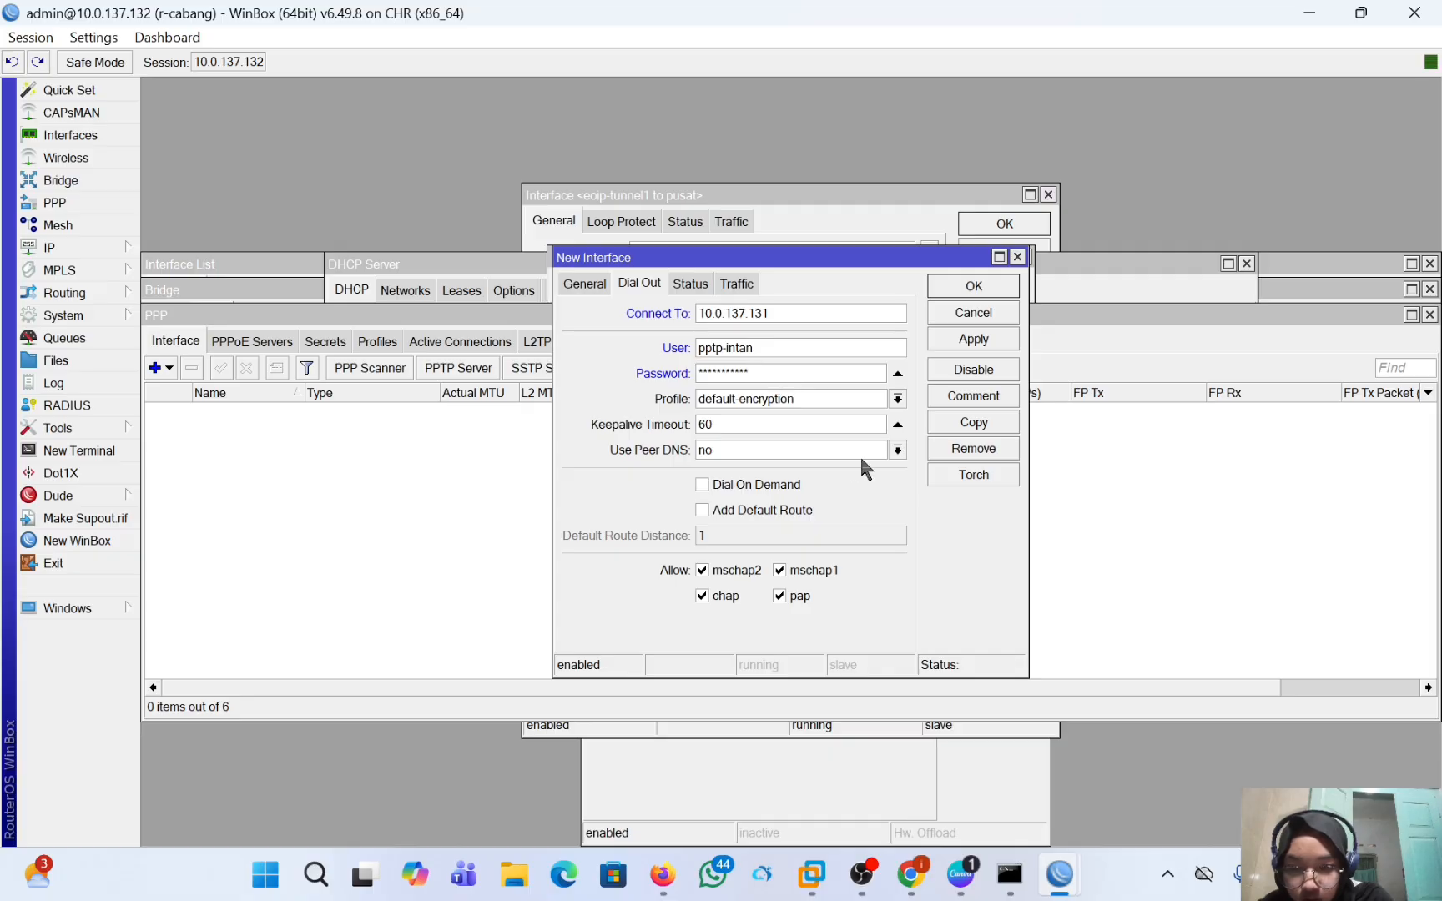
click(962, 338)
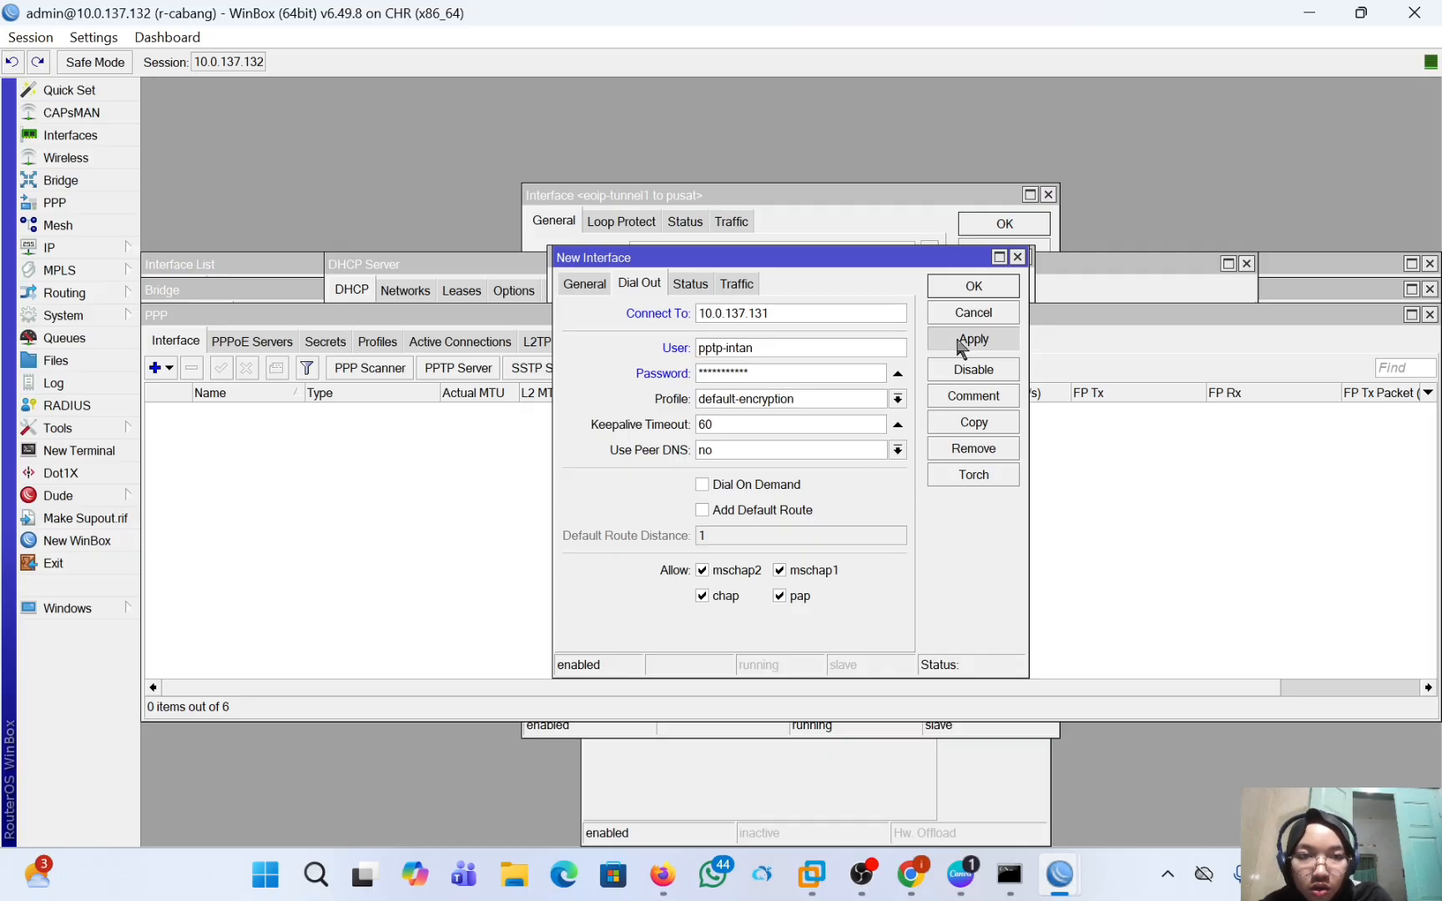
click(970, 285)
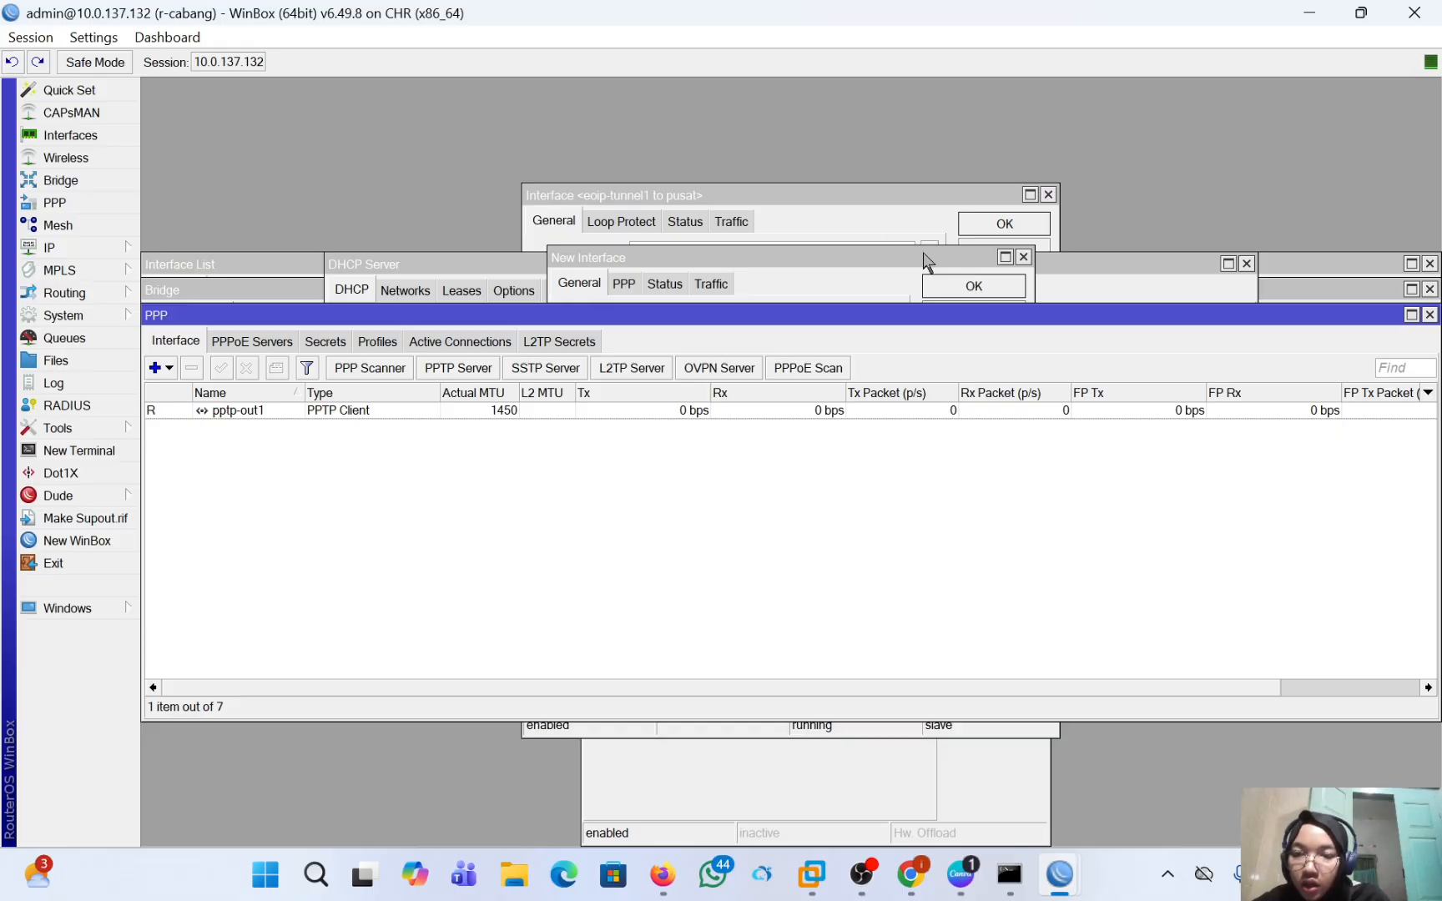
Start a new route on r-cabang with destination 192.168.2.0/2 and gateway 10.10.10.1.
click(103, 242)
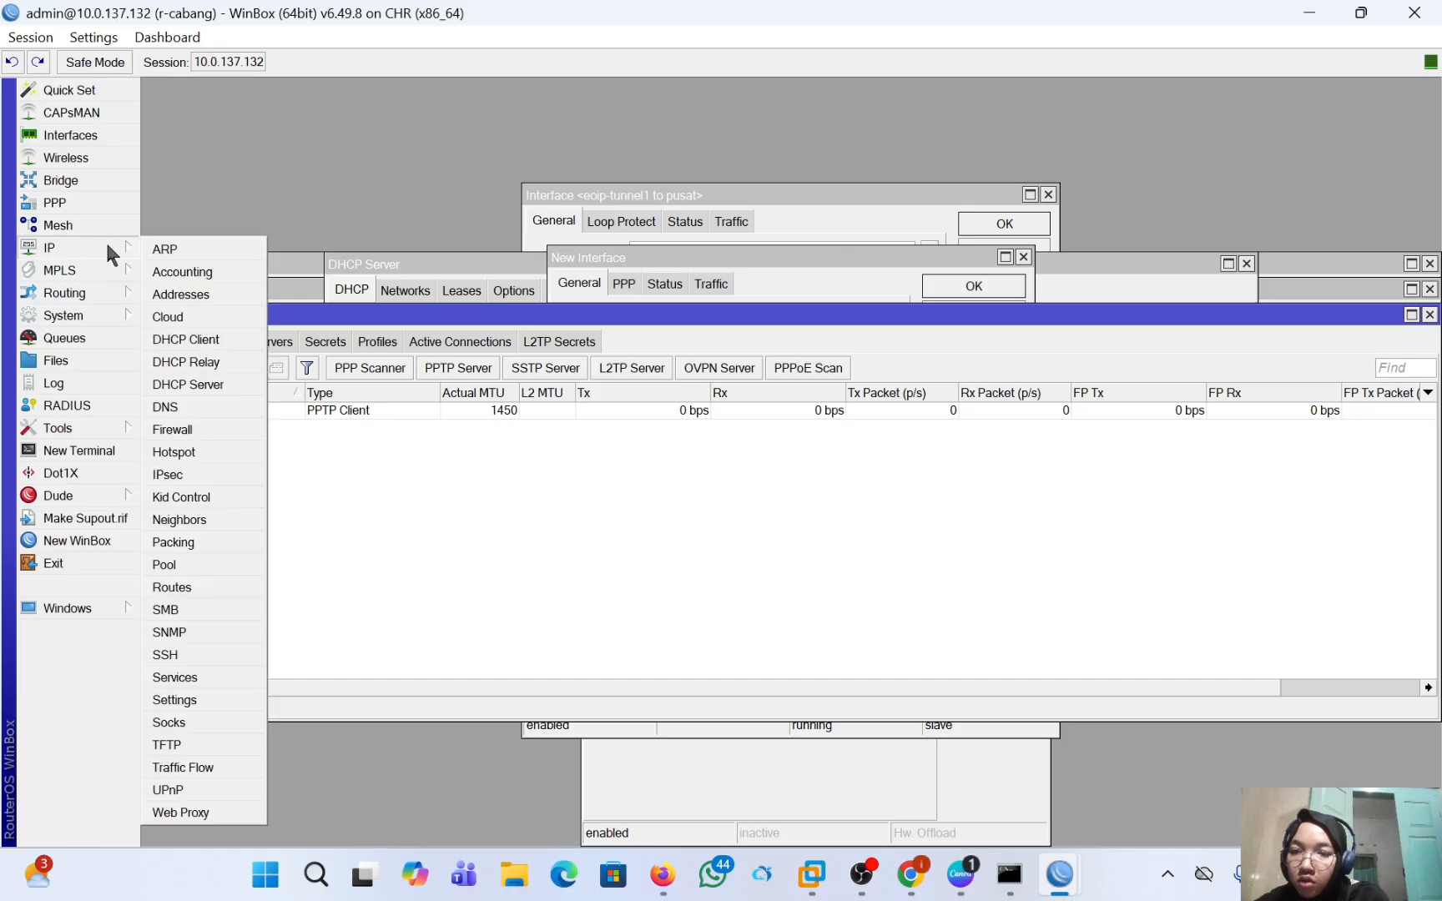
click(227, 594)
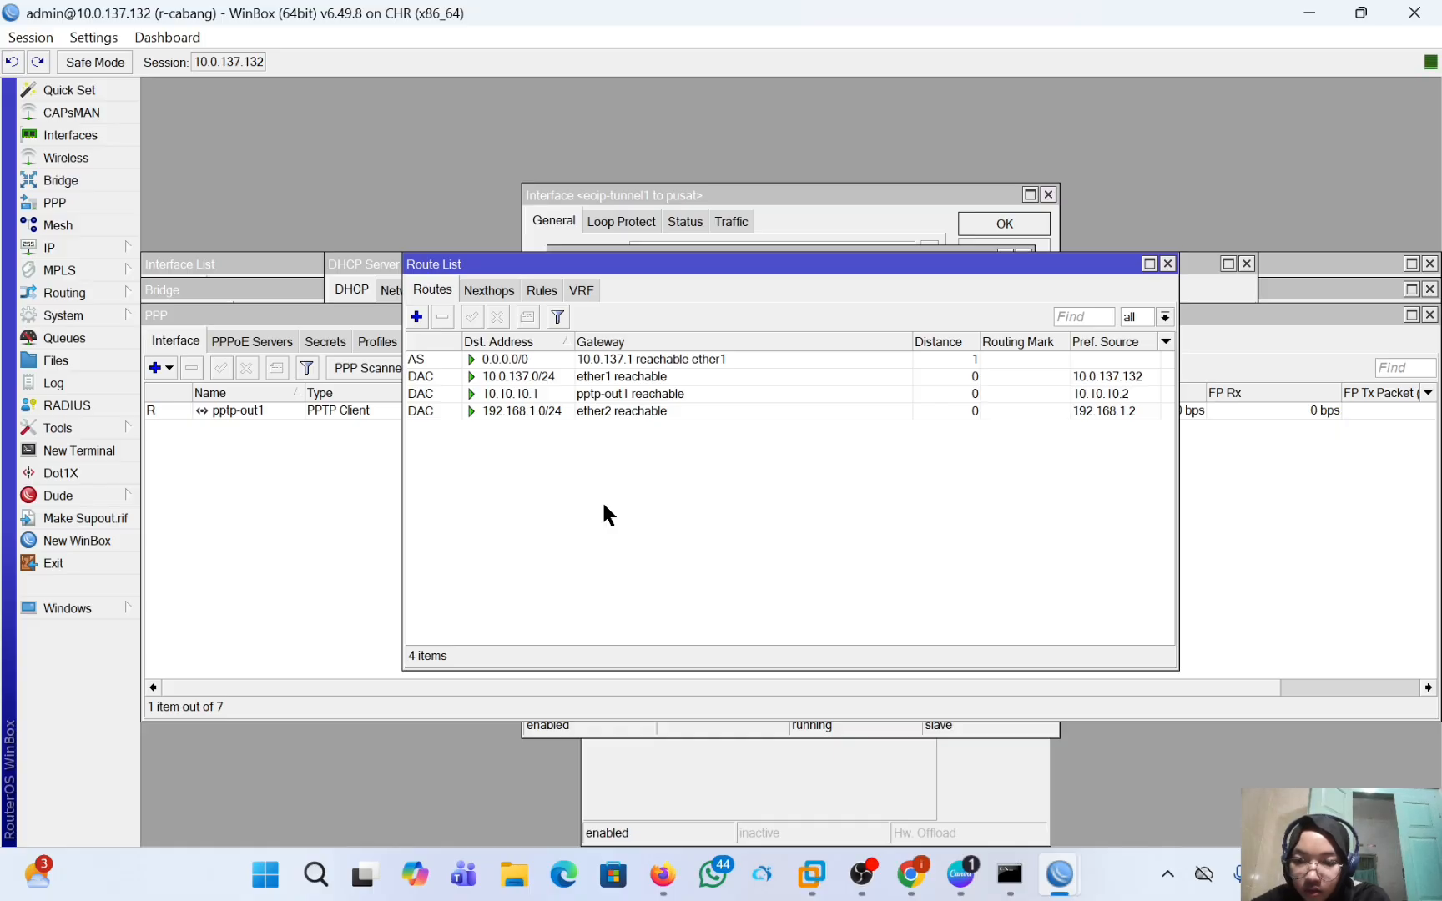
click(416, 318)
key(BackSpace)
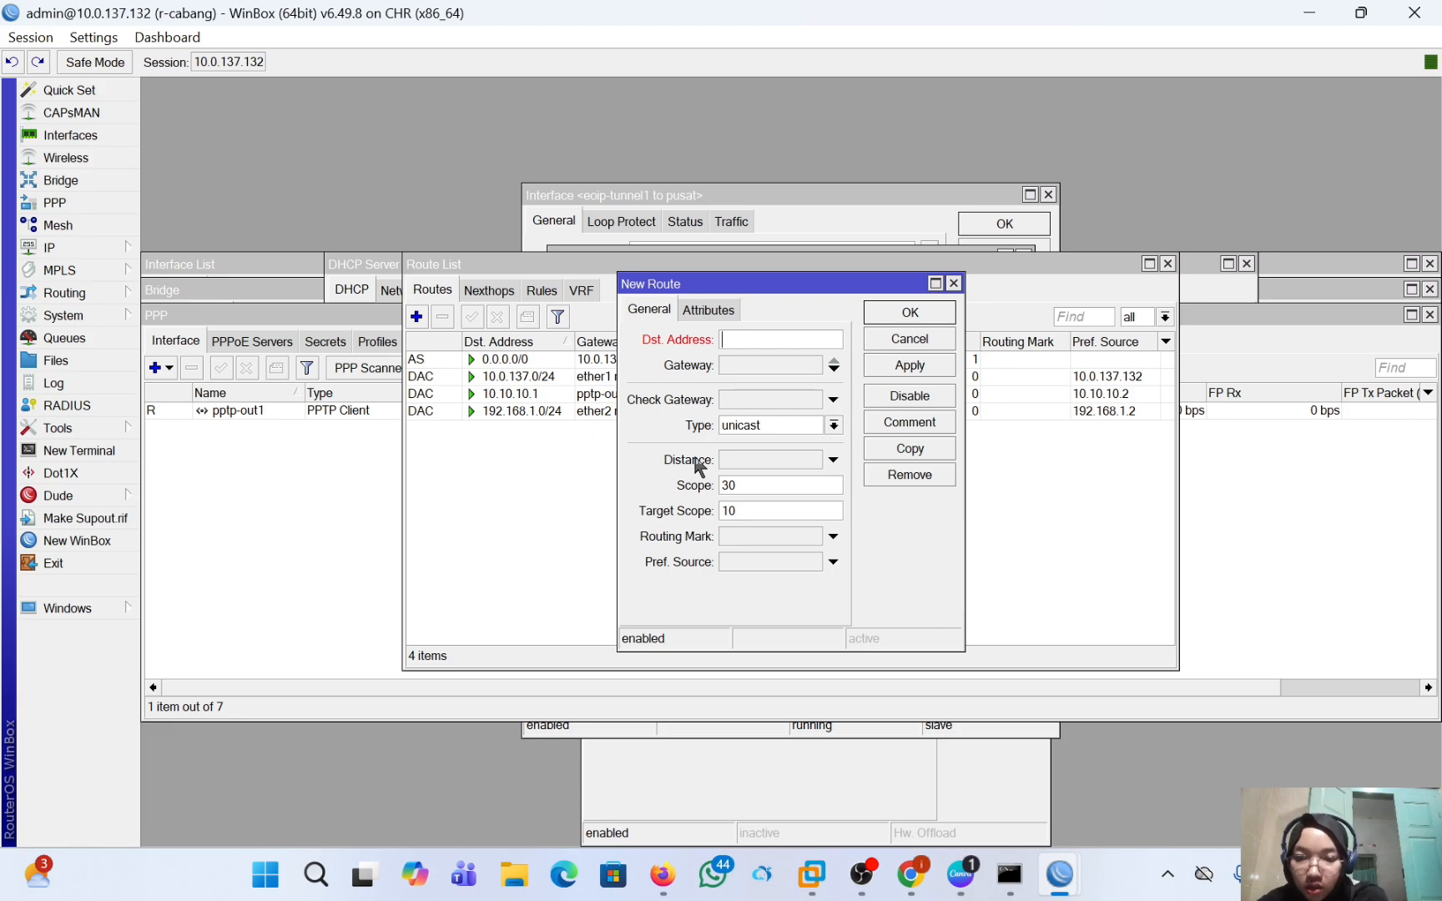
text(192.168)
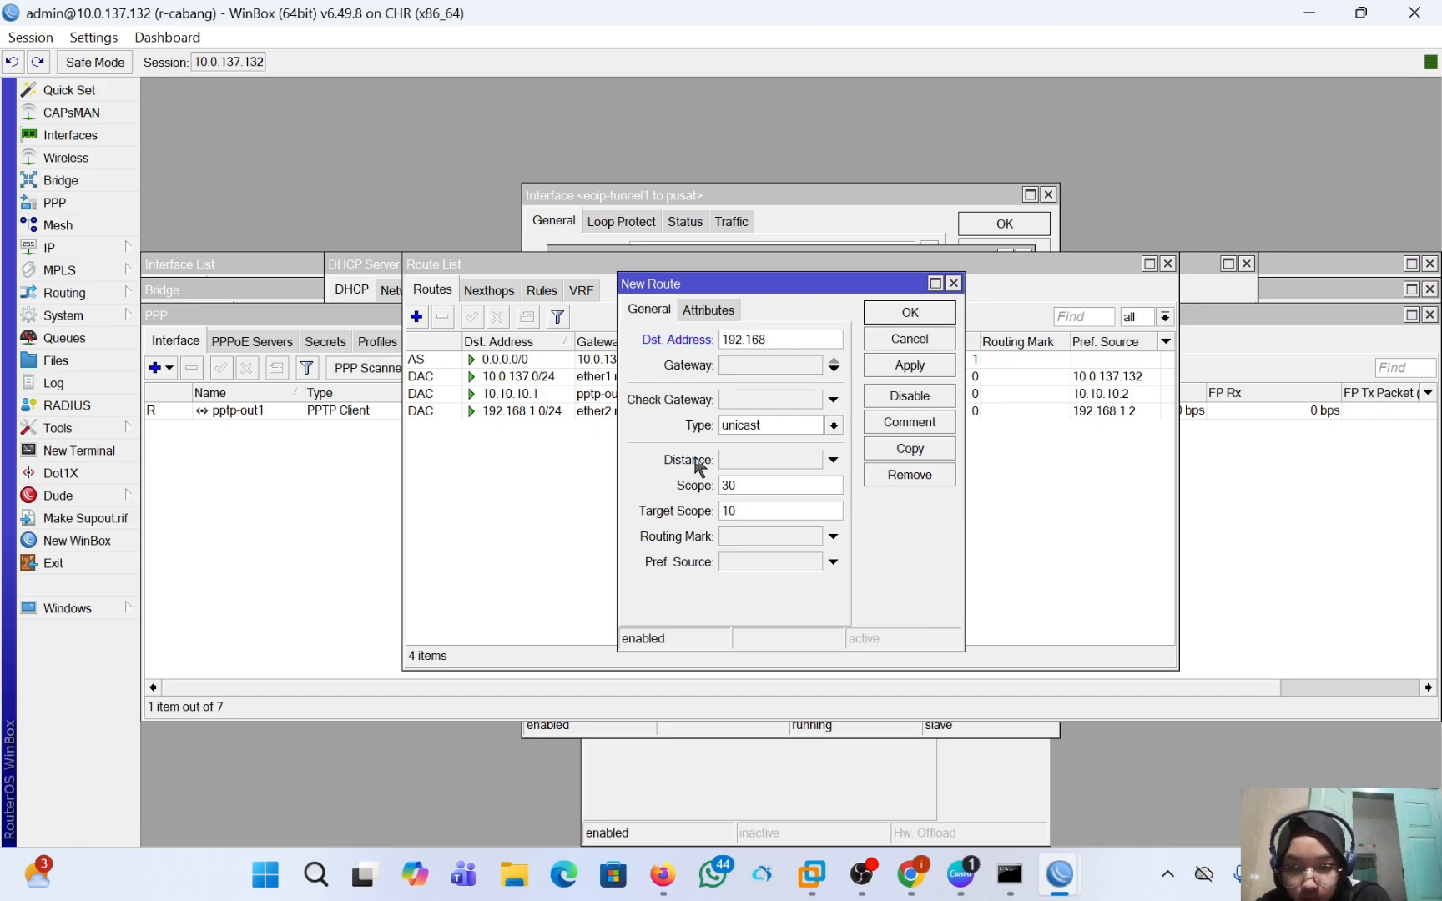
text(.2.0/2)
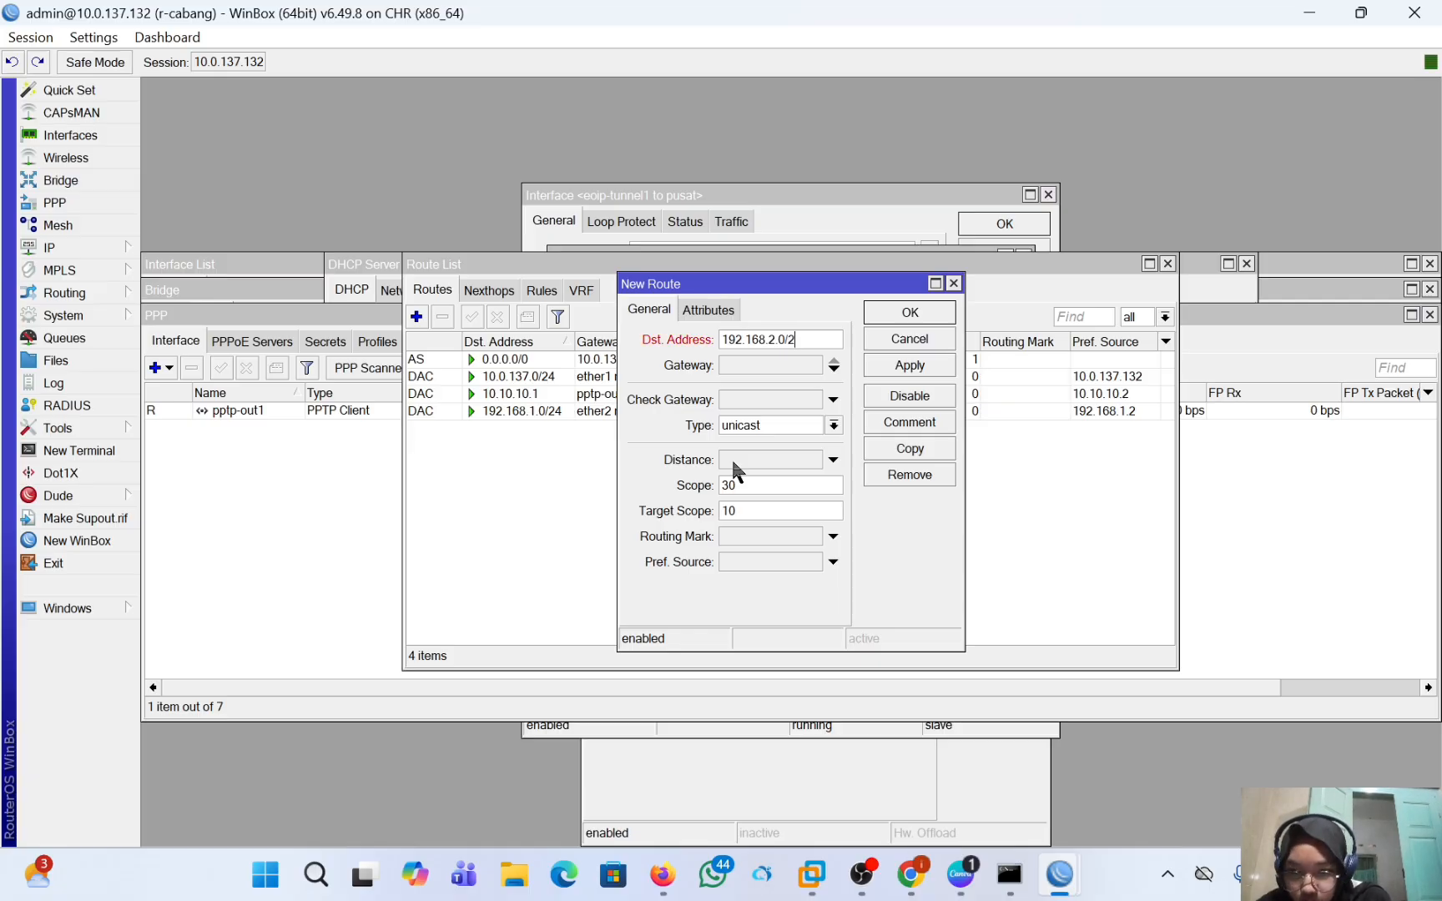
click(775, 366)
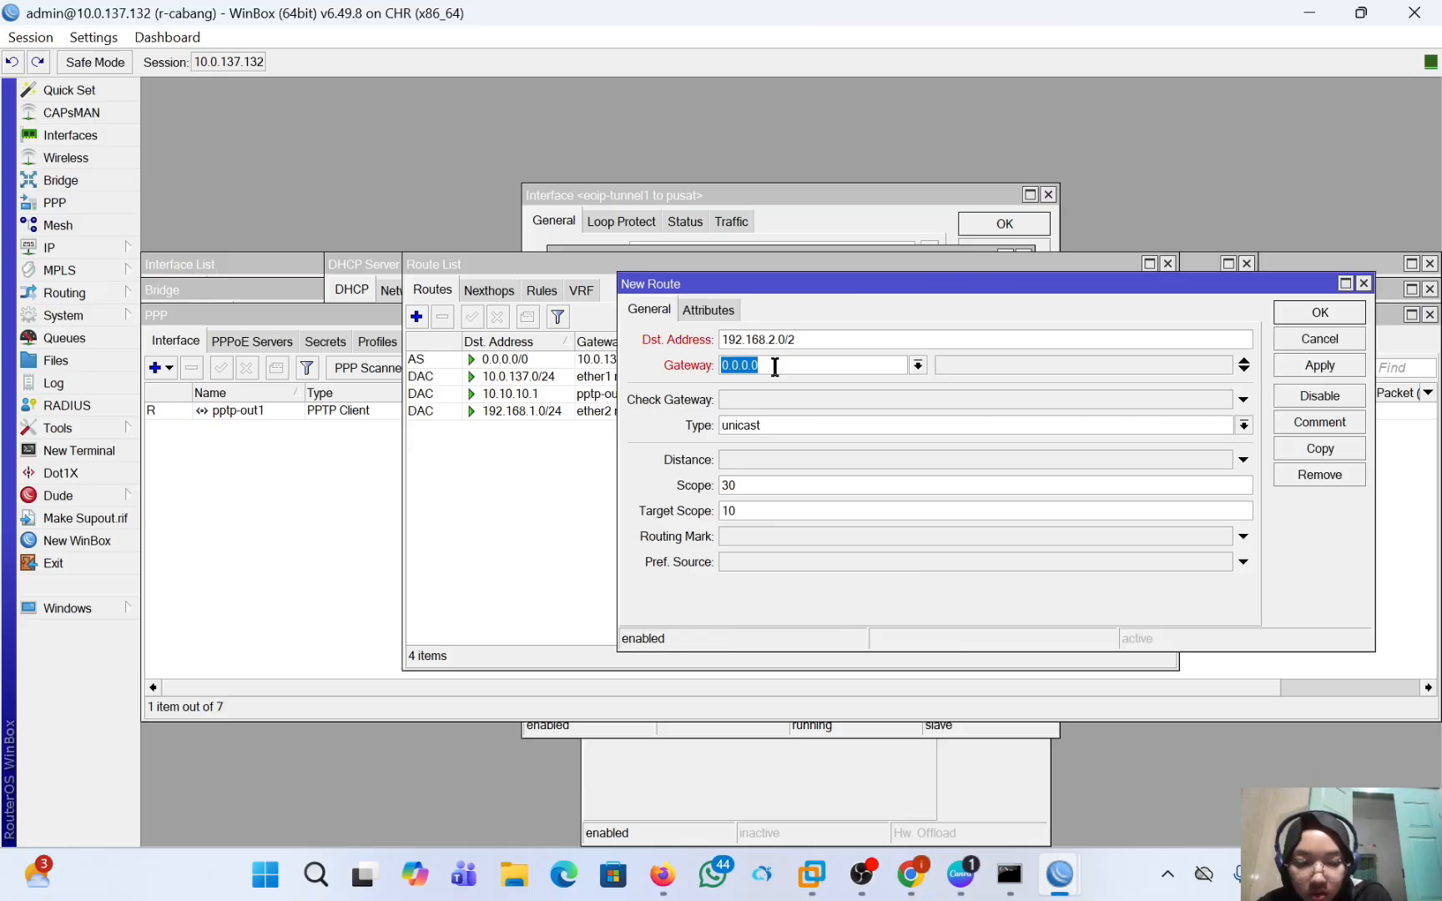
text(10.10.10.1)
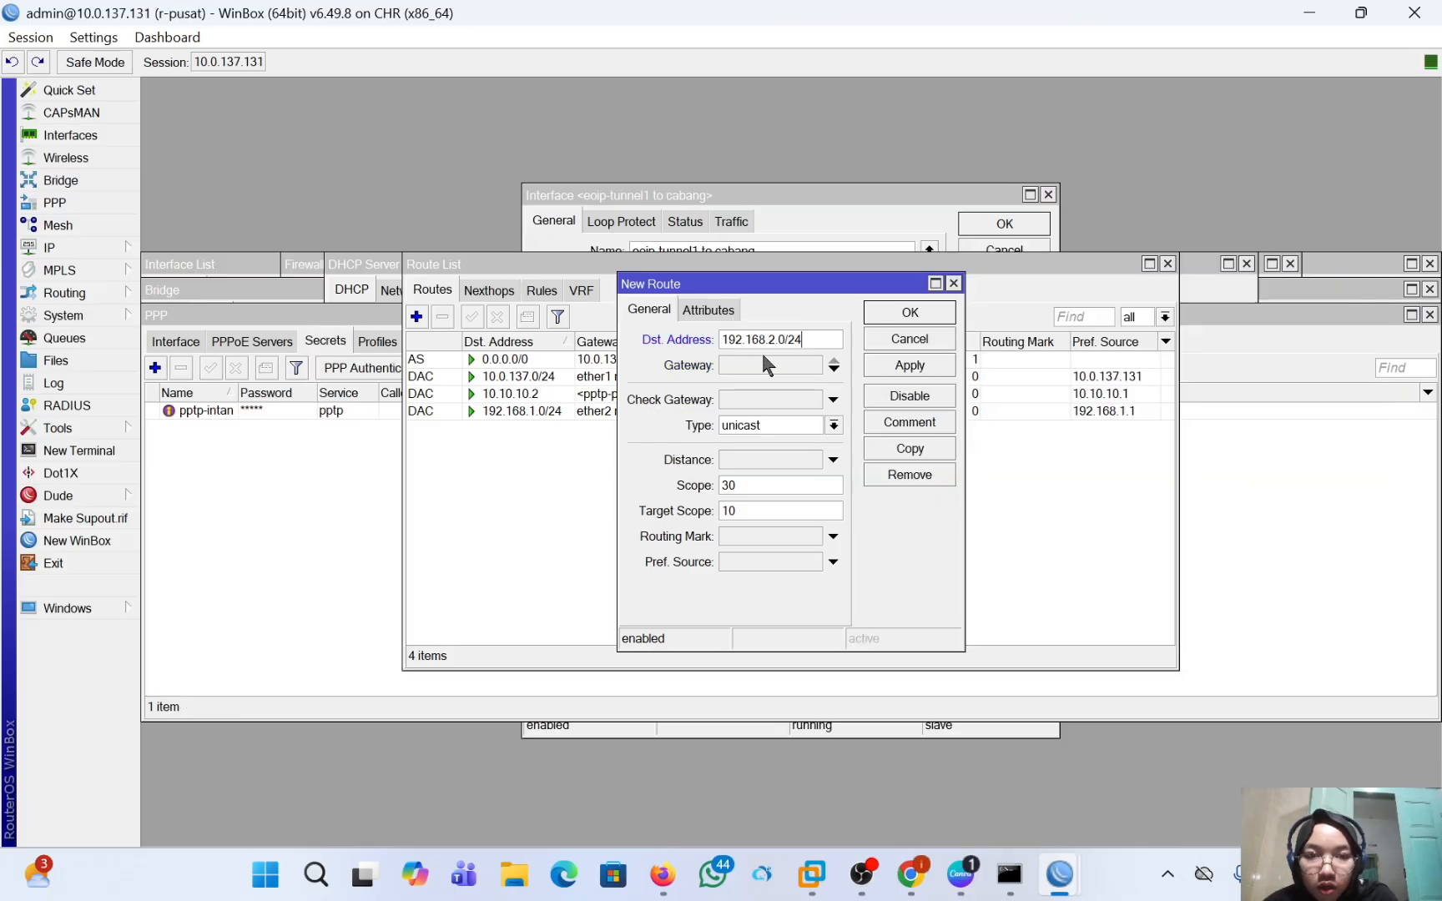
Set the gateway of r-pusat's new 192.168.2.0/24 route to 10.10.10.2 and save the route.
click(763, 360)
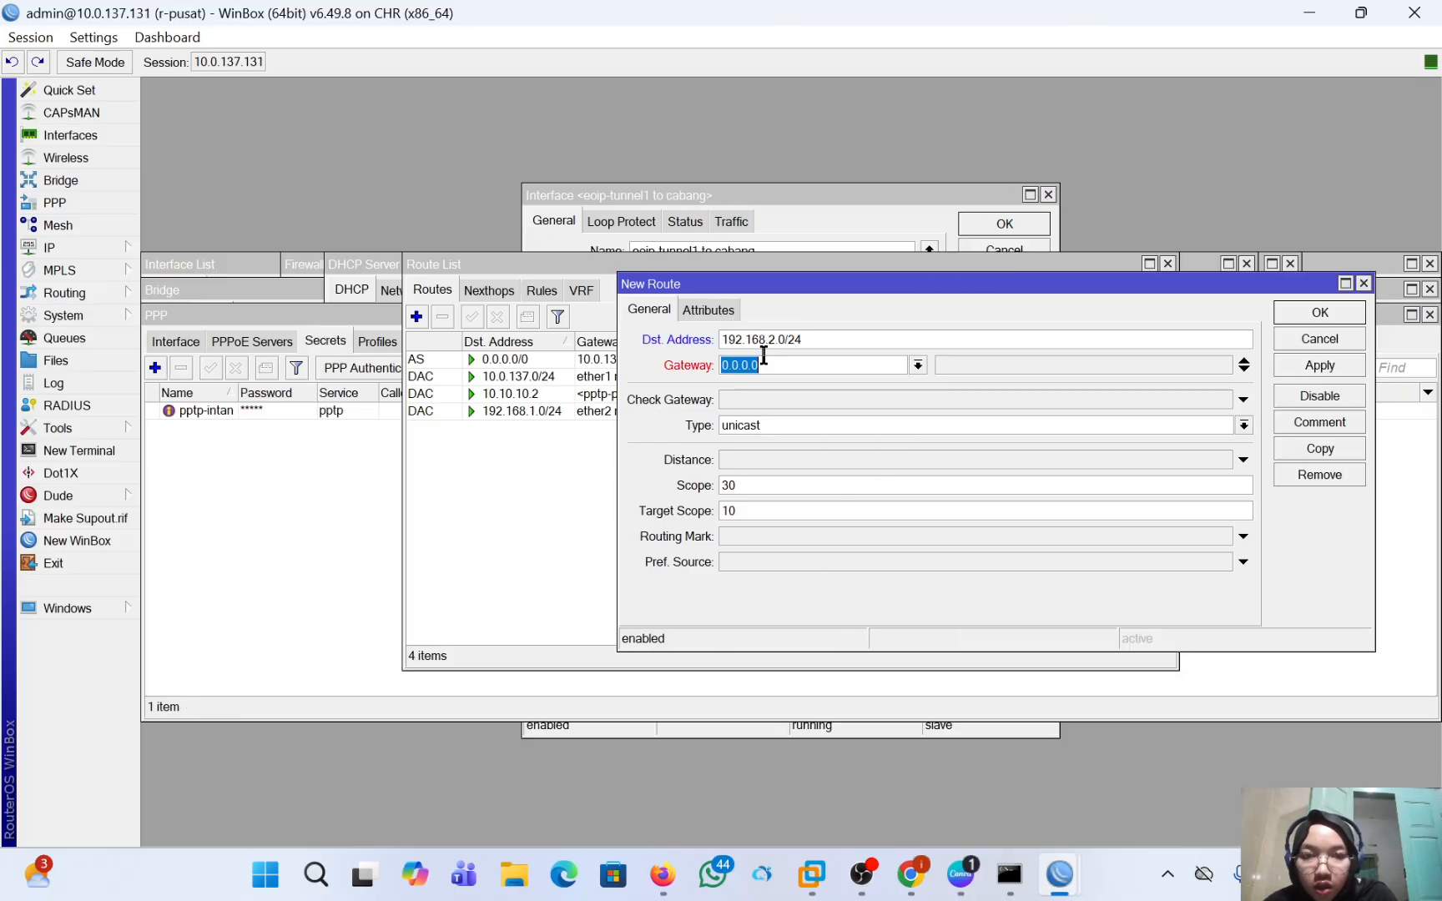
text(10.)
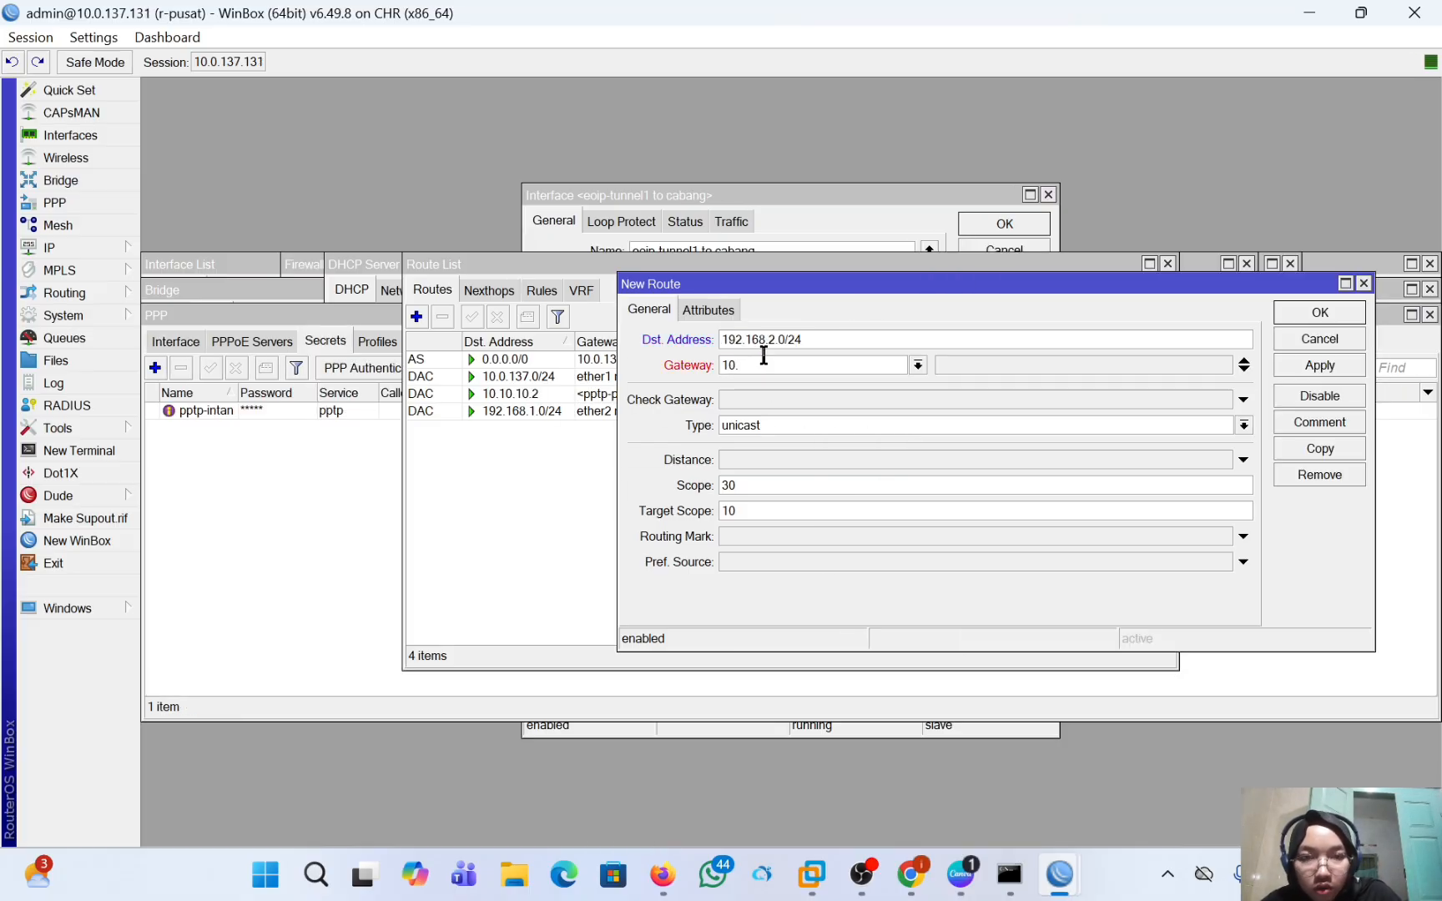
text(10)
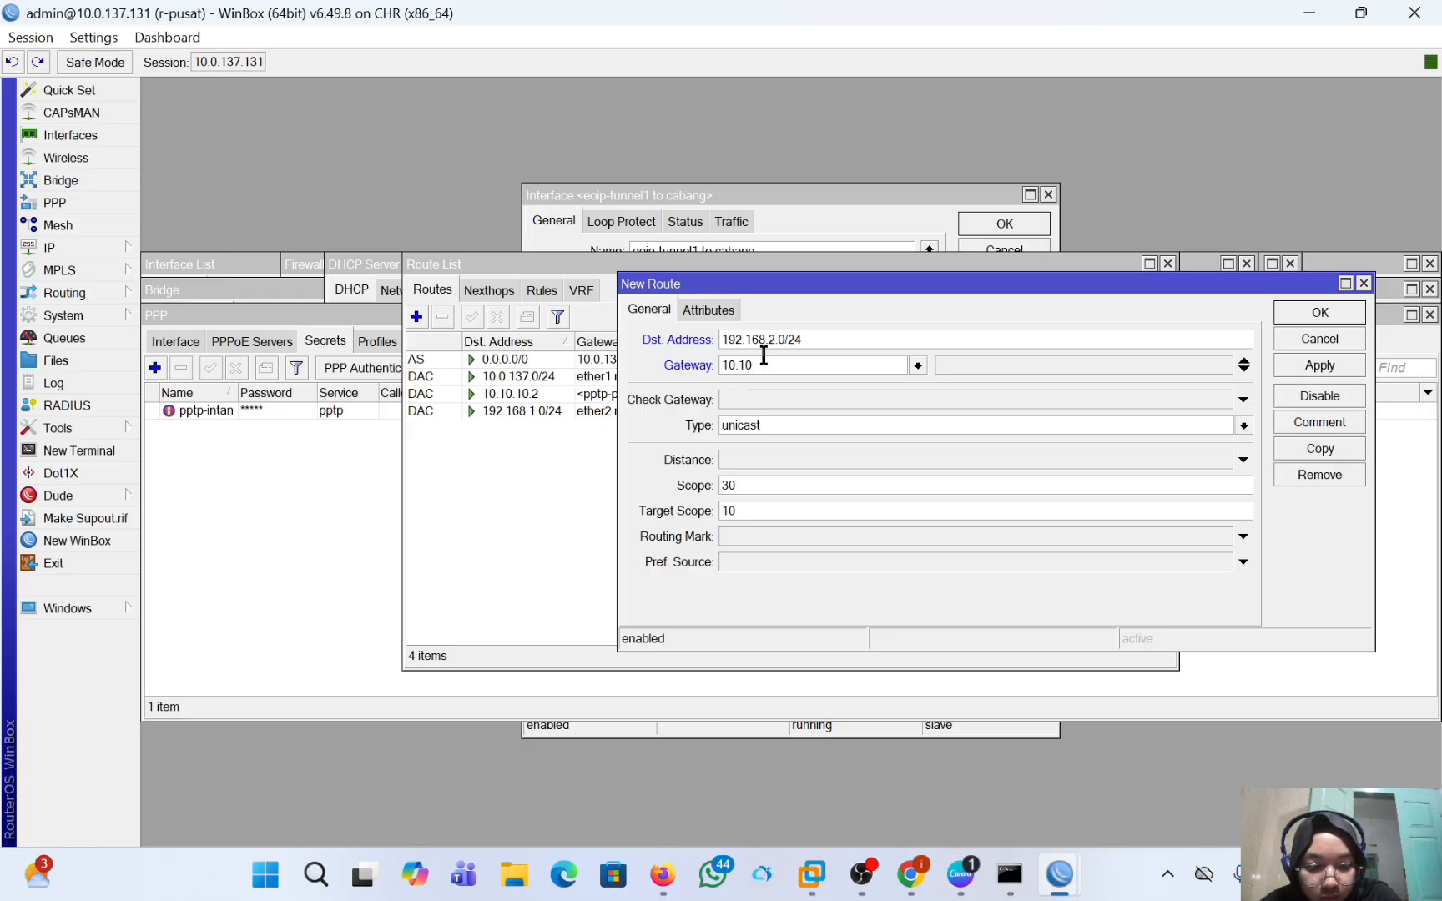
text(.10.2)
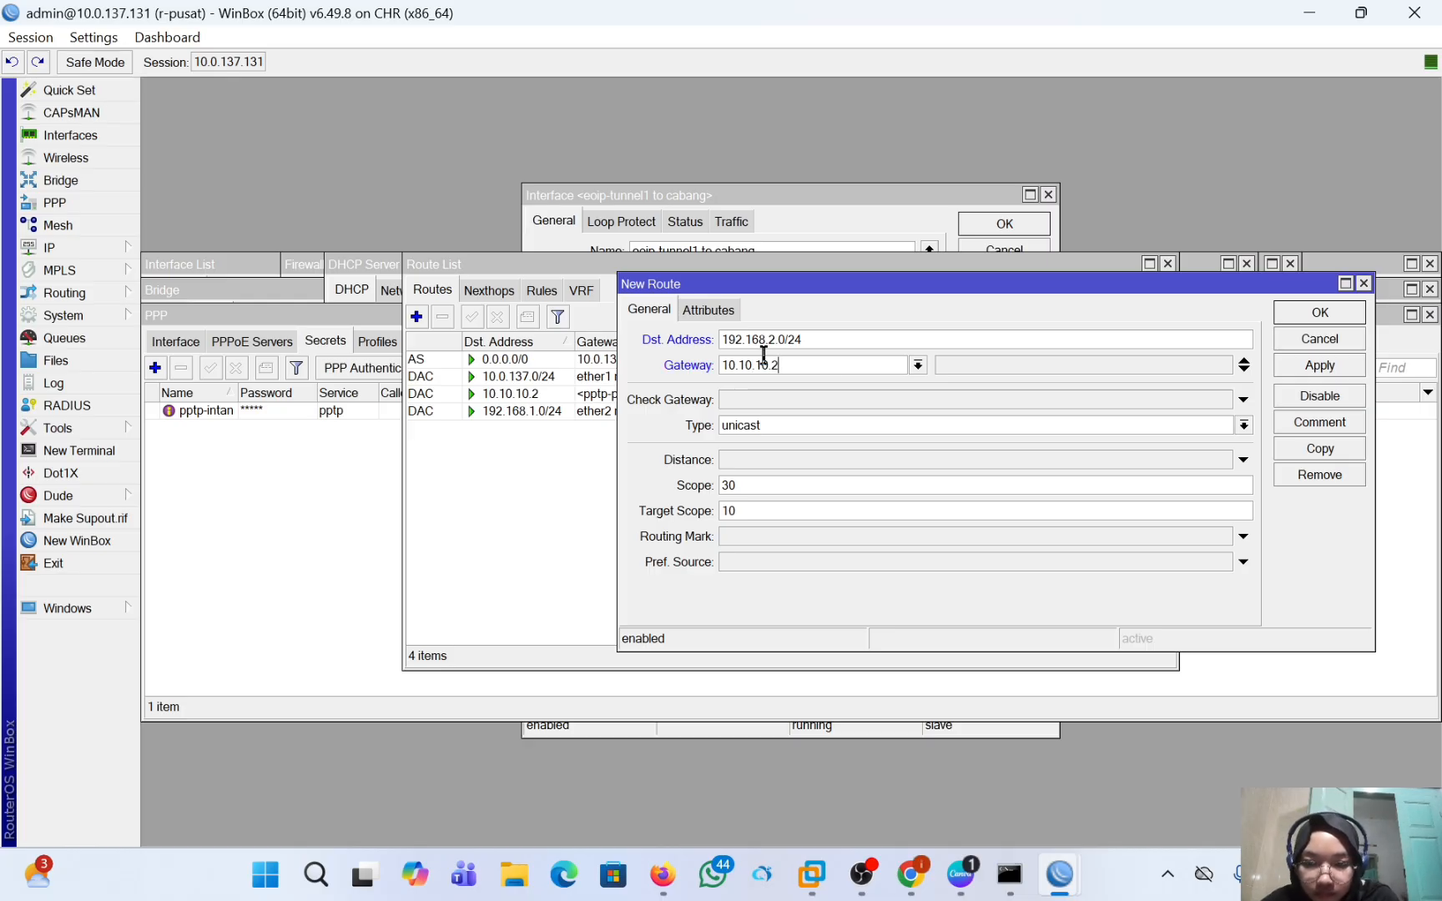
click(1302, 362)
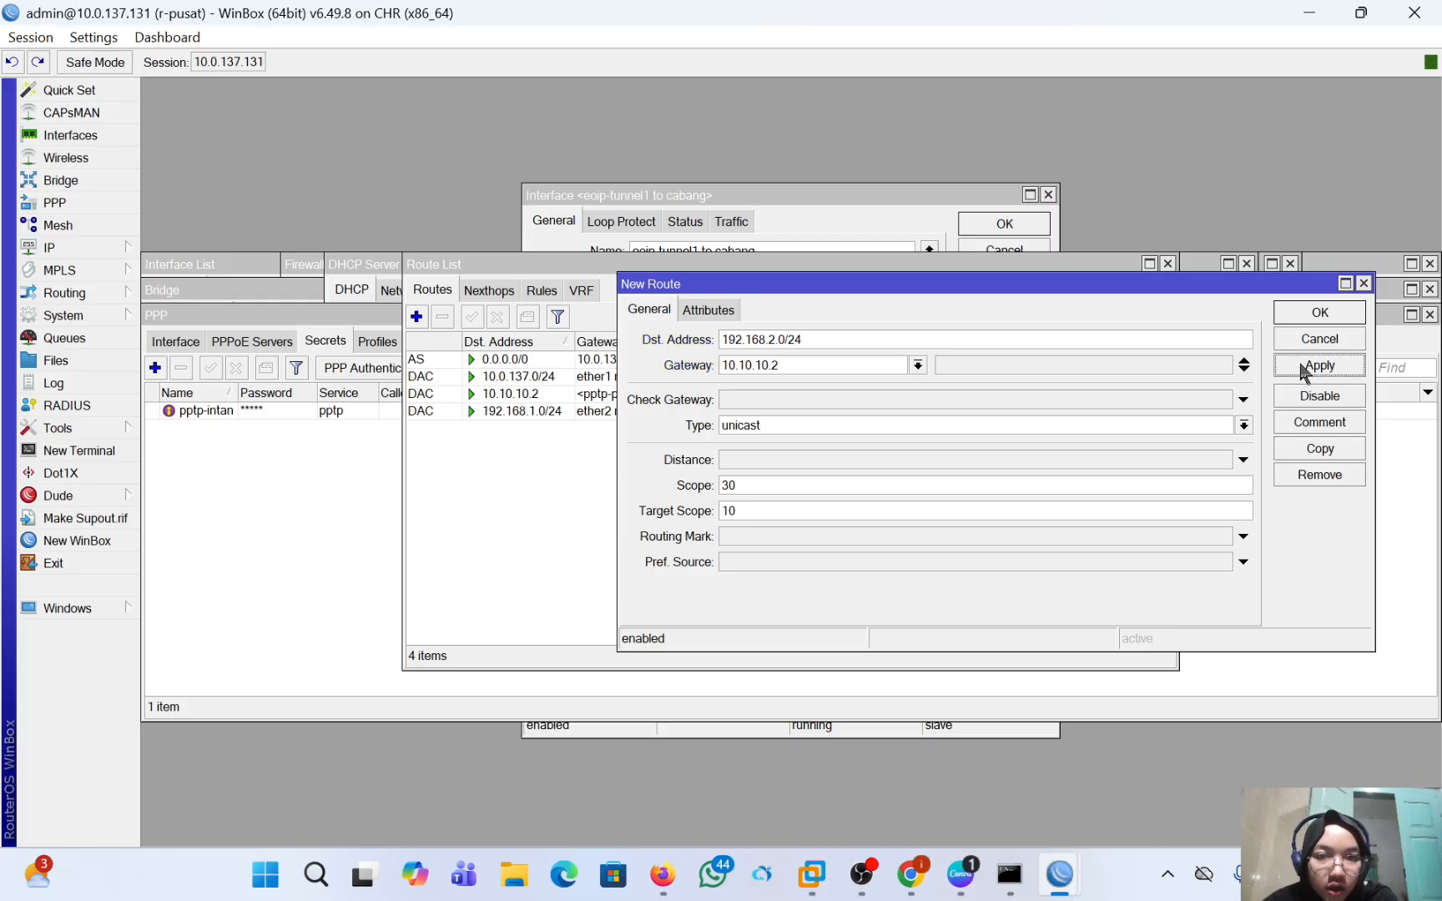
click(1308, 318)
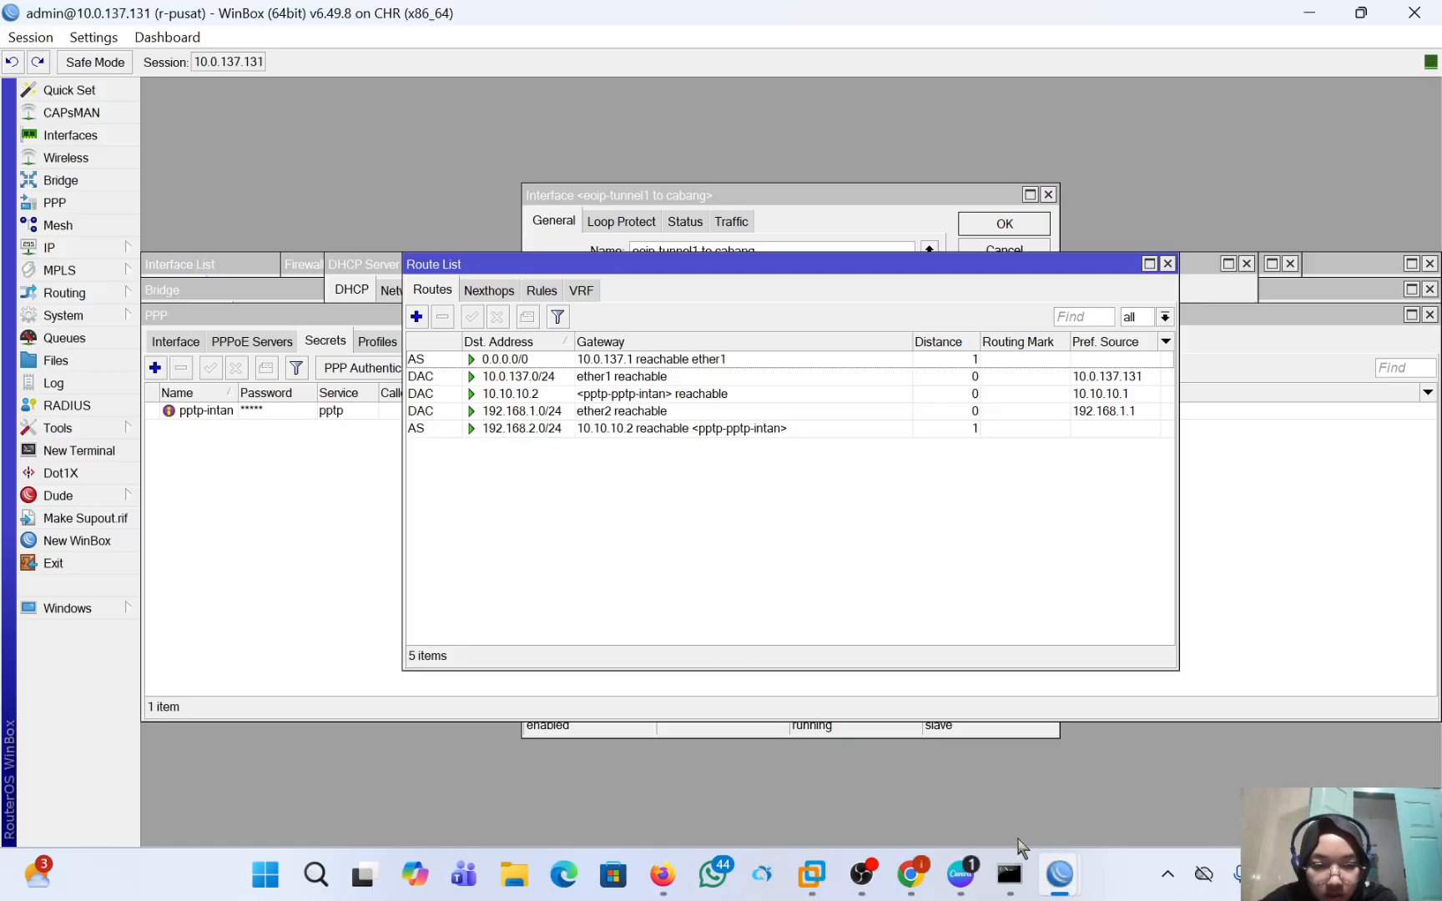
Switch to the r-cabang WinBox session and start a new route with destination address 192.168.1.0/24.
mouse_move(1060, 874)
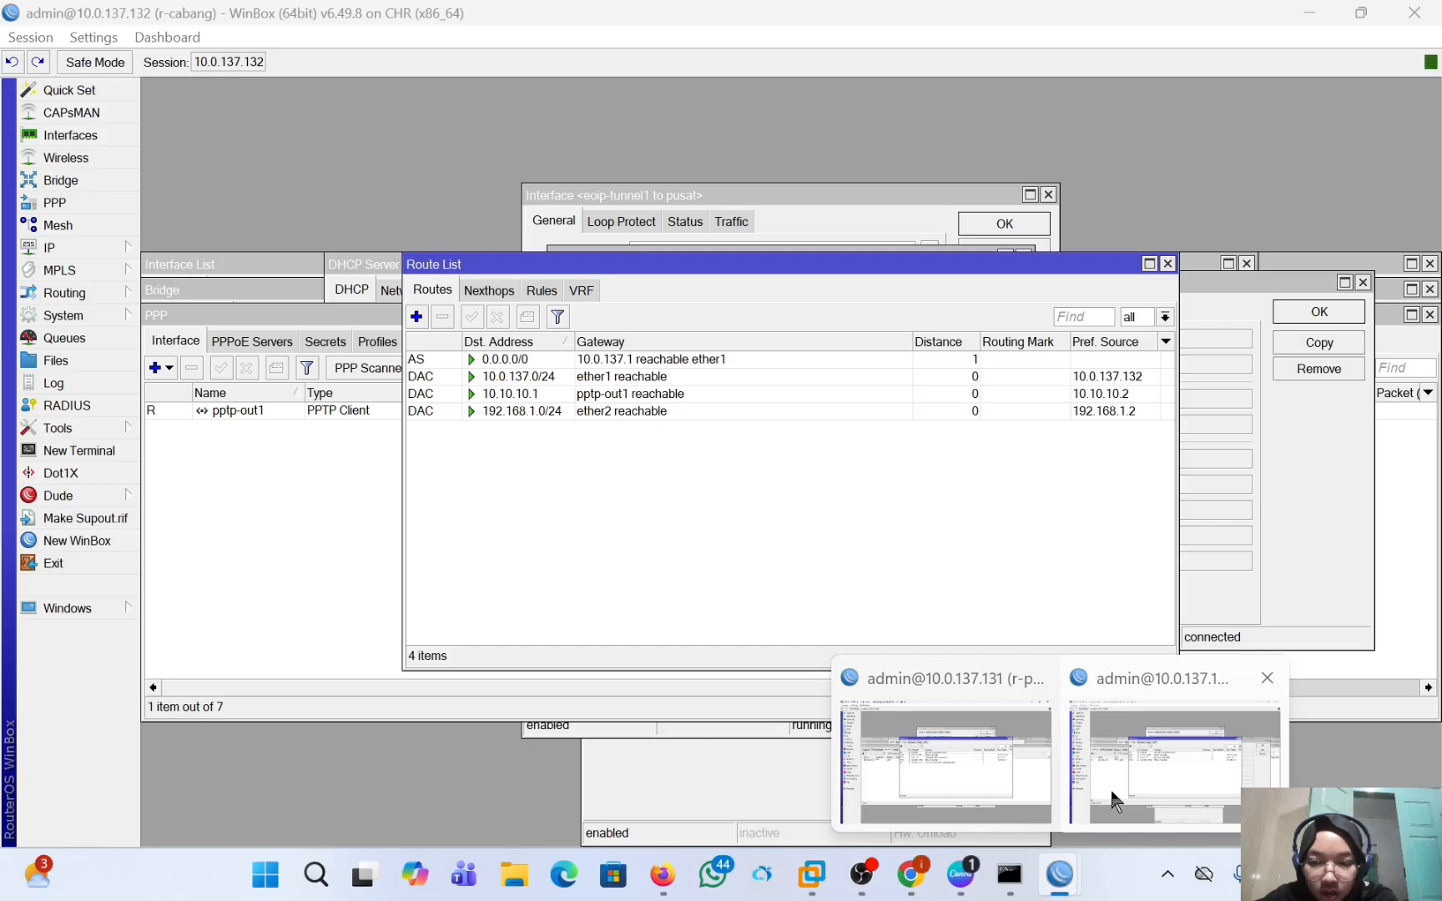
click(1111, 765)
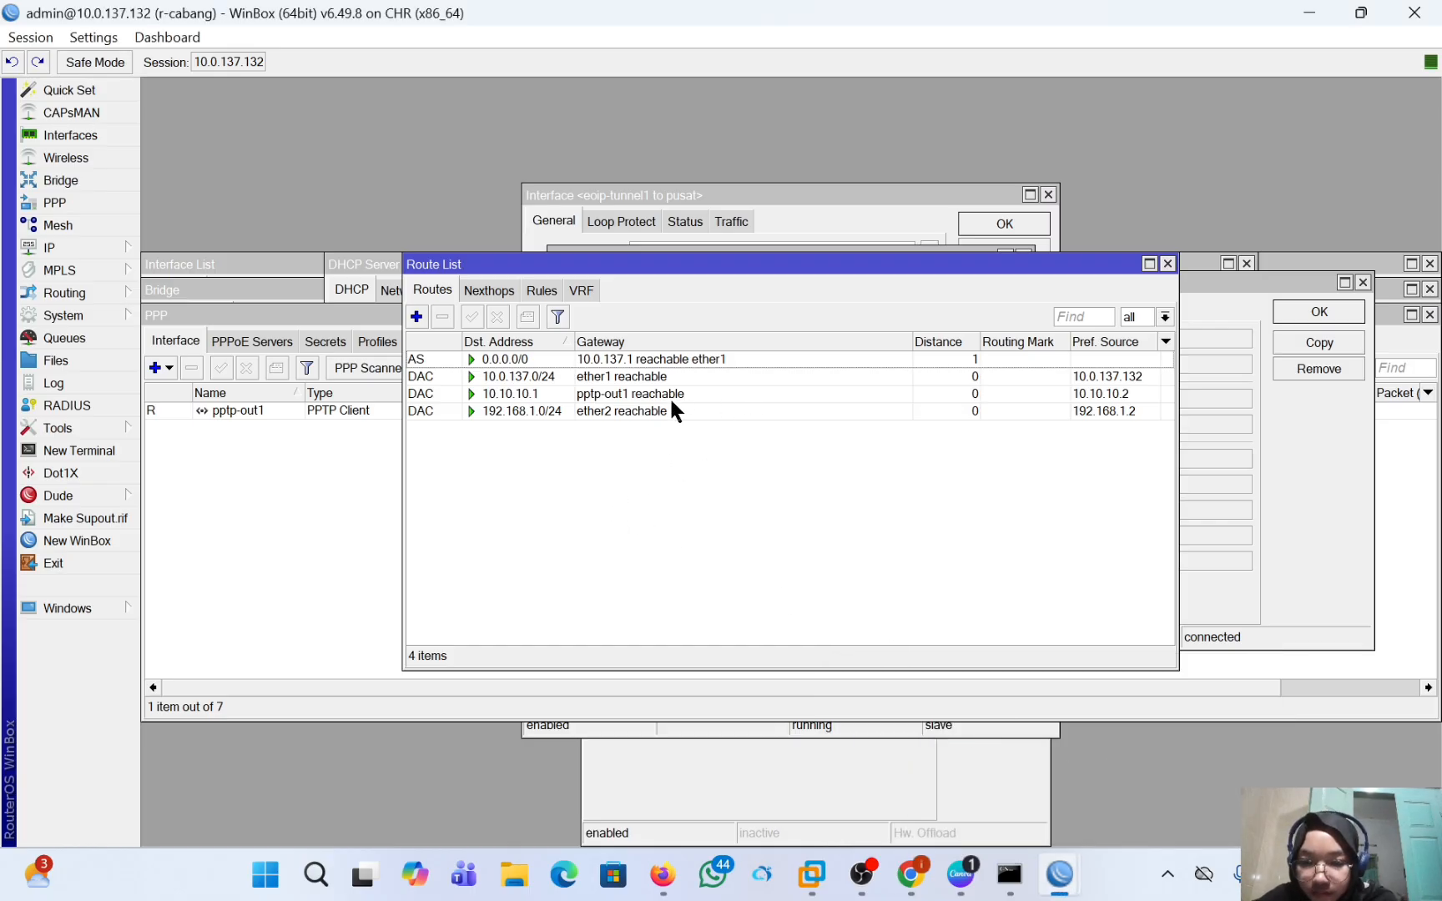
click(416, 317)
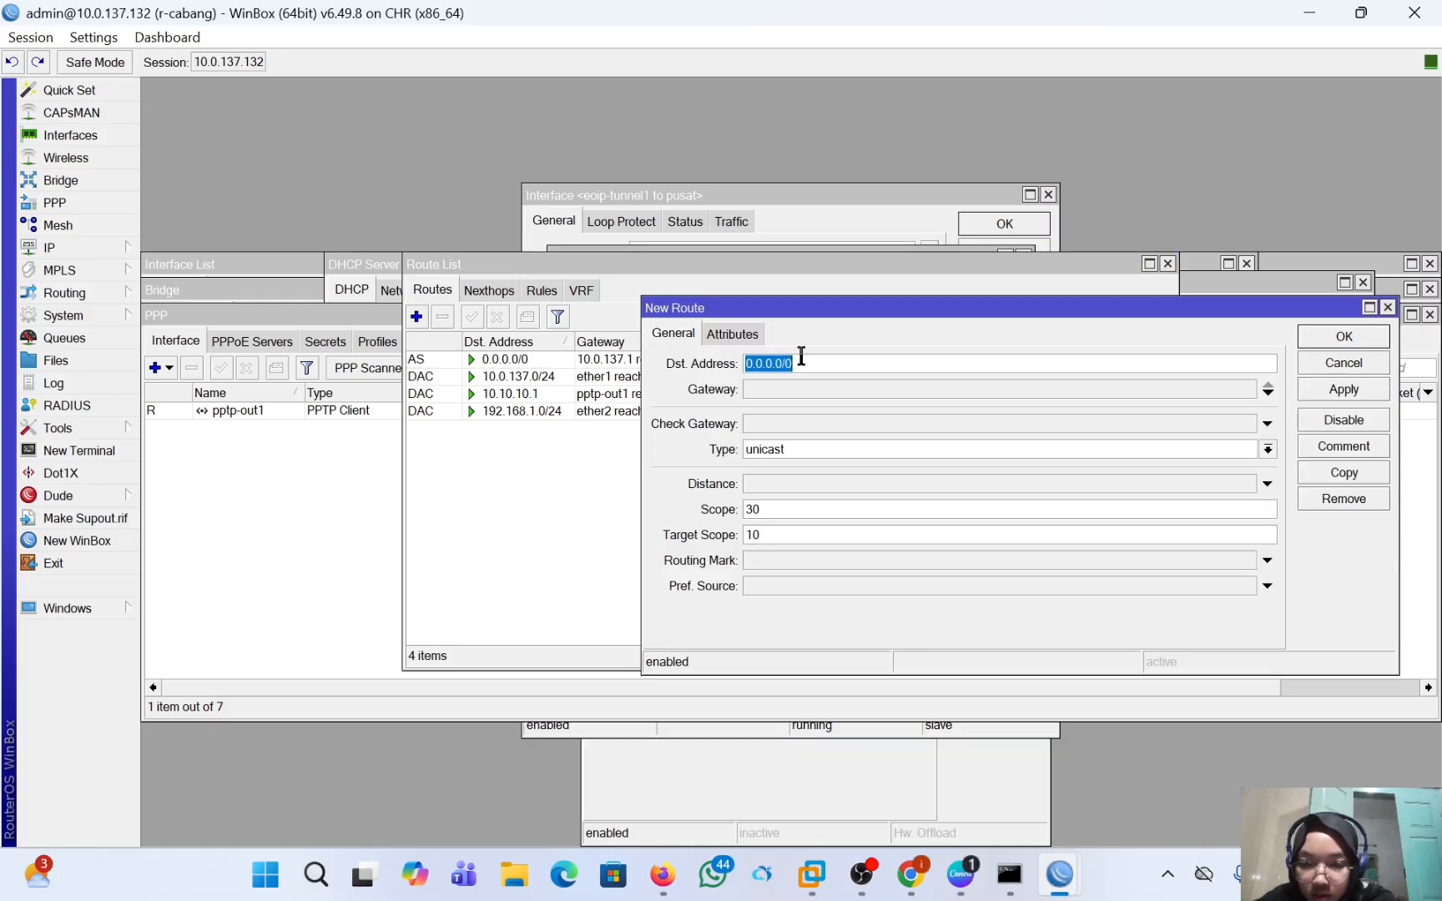
key(BackSpace)
text(19)
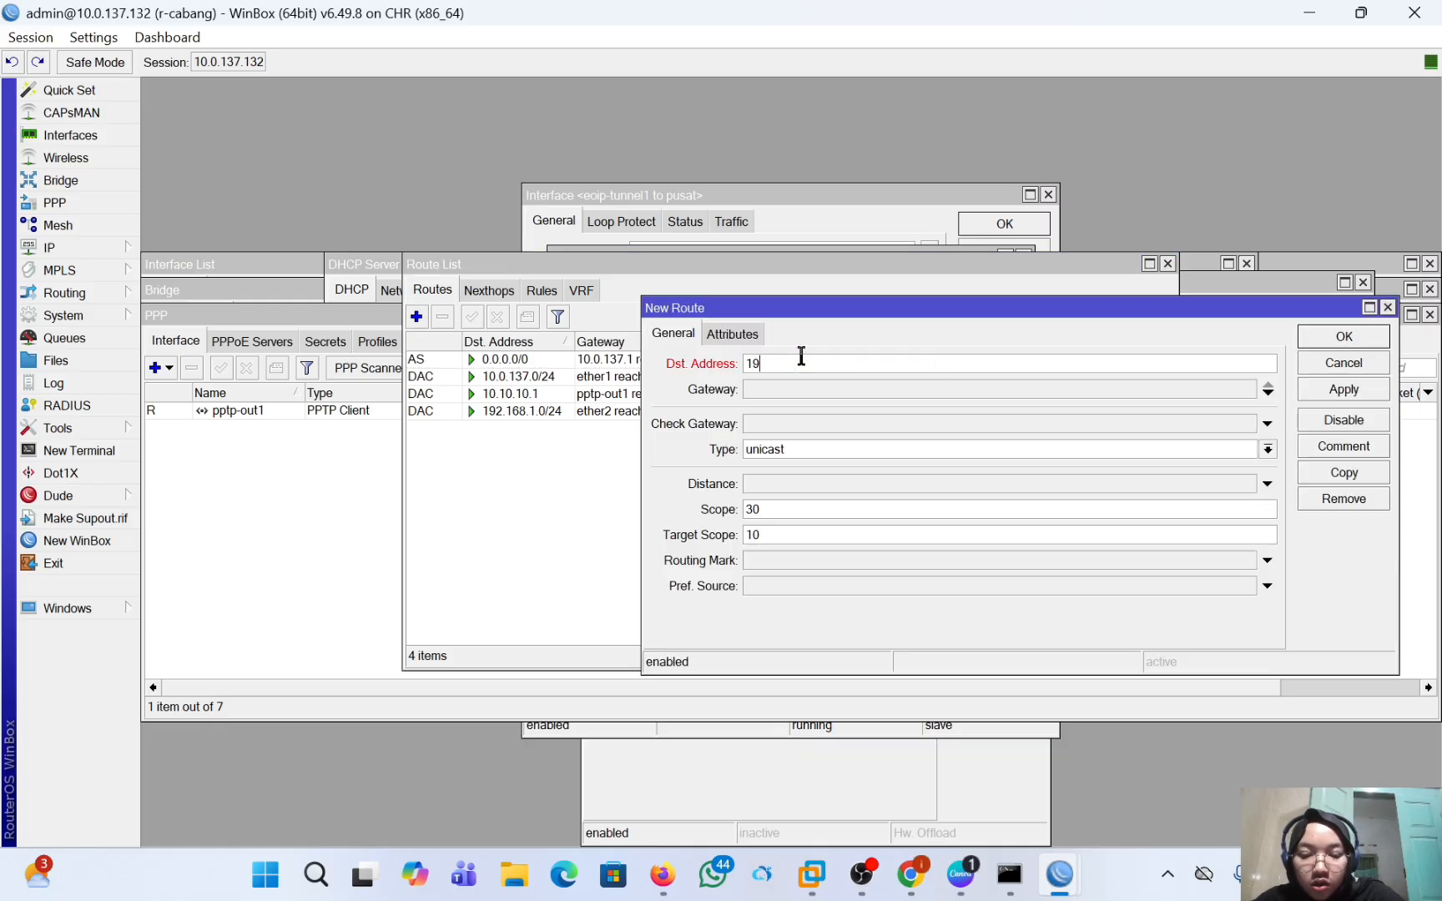
text(2.168.)
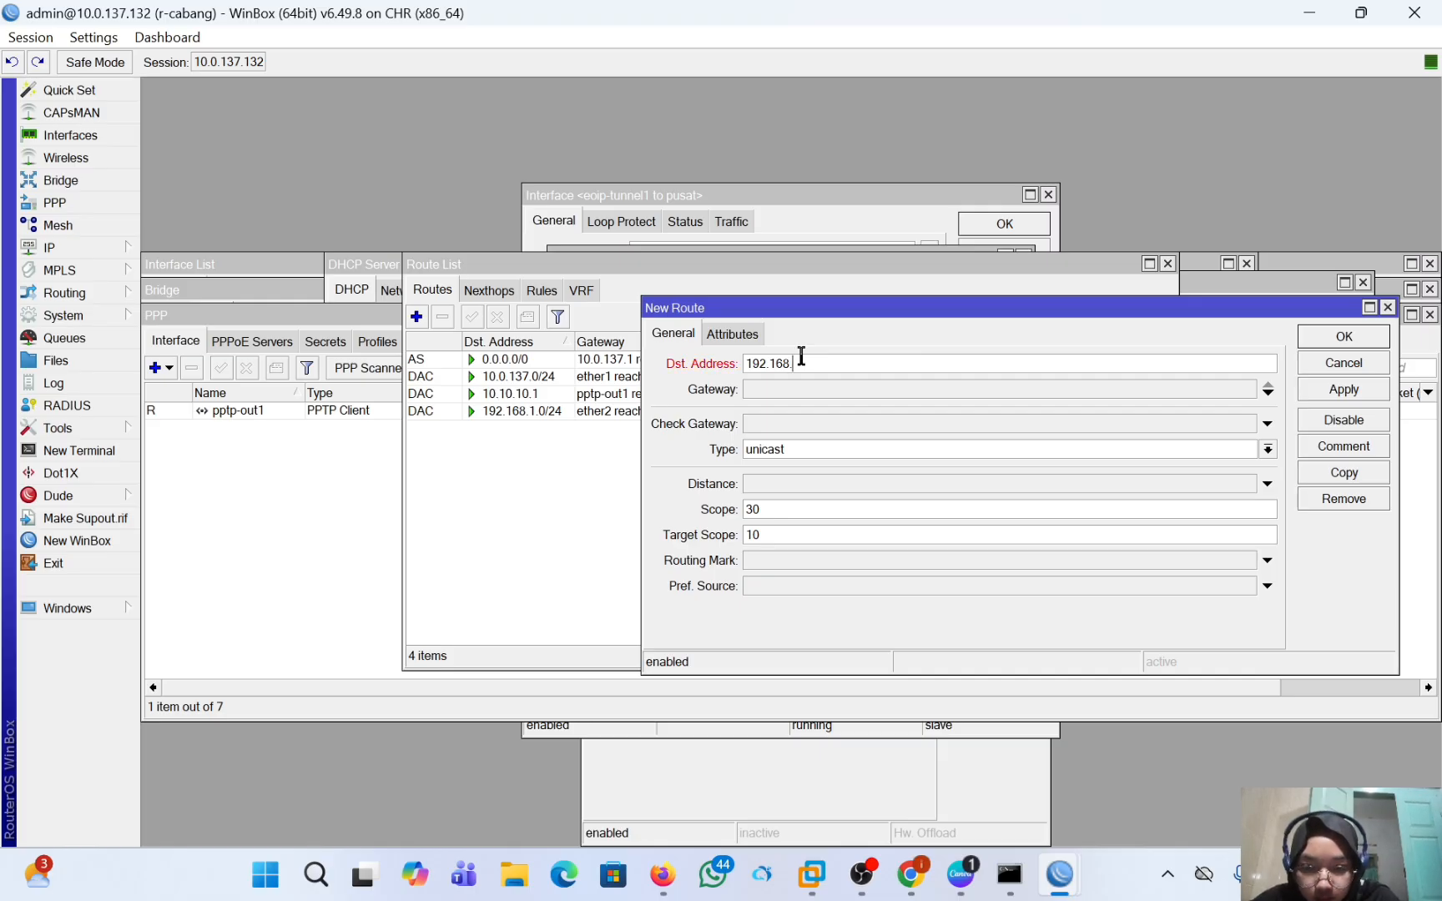
text(1)
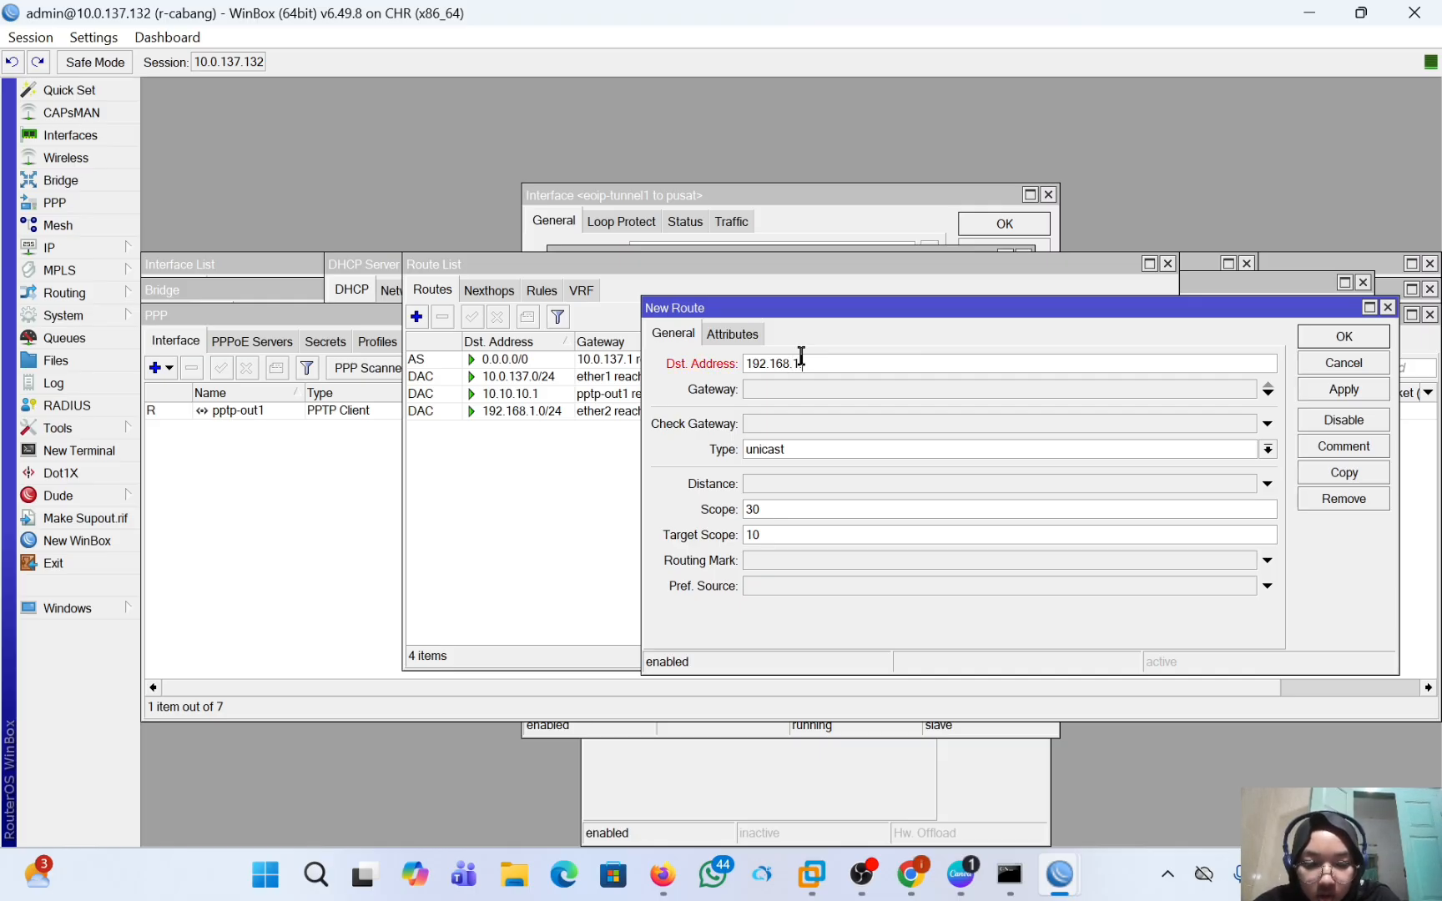
text(0)
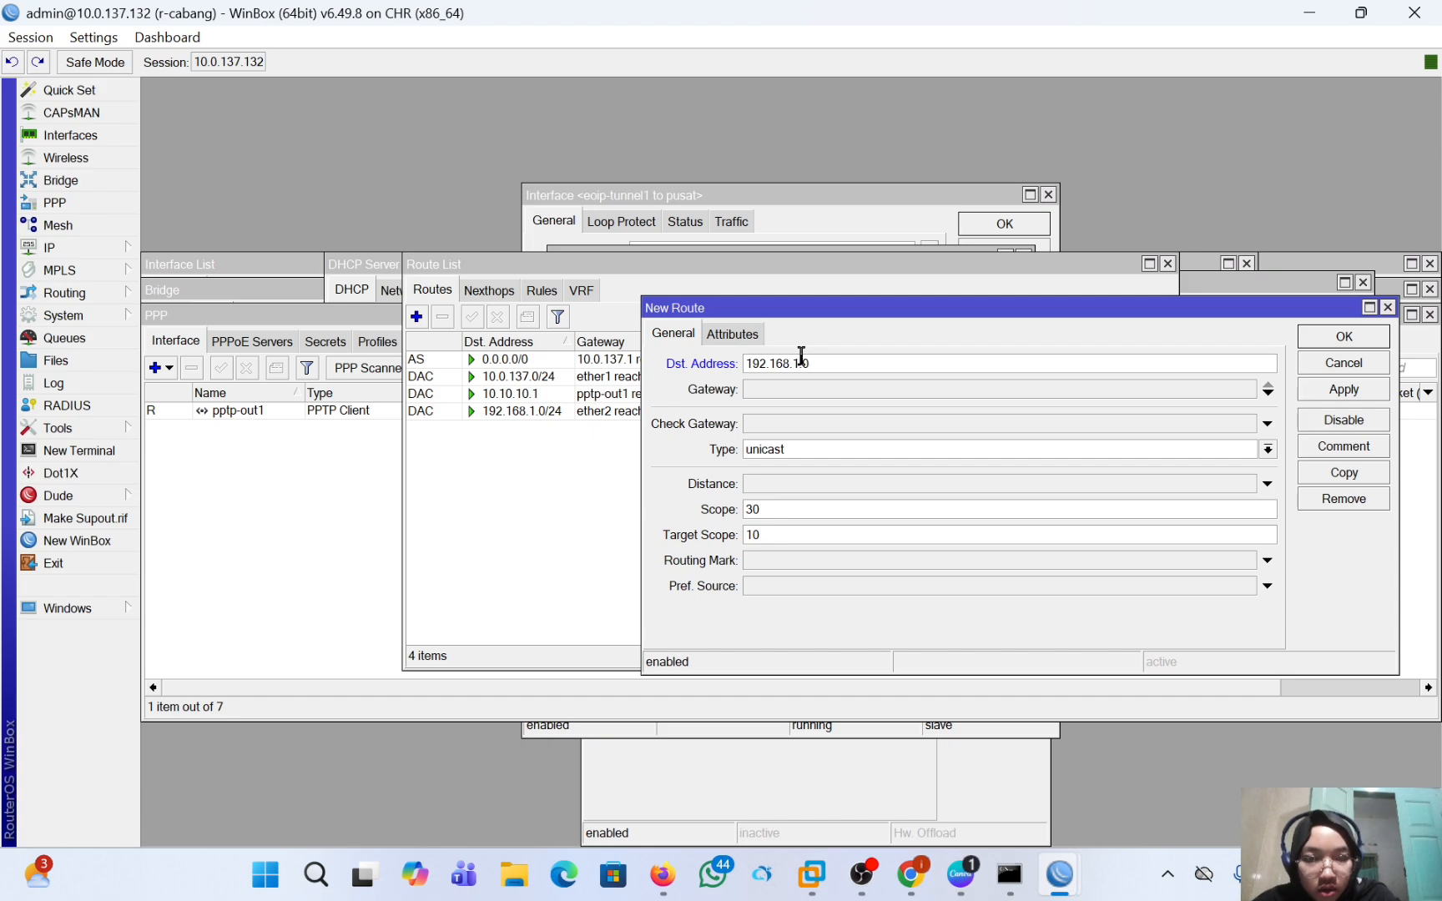
text(.0/24)
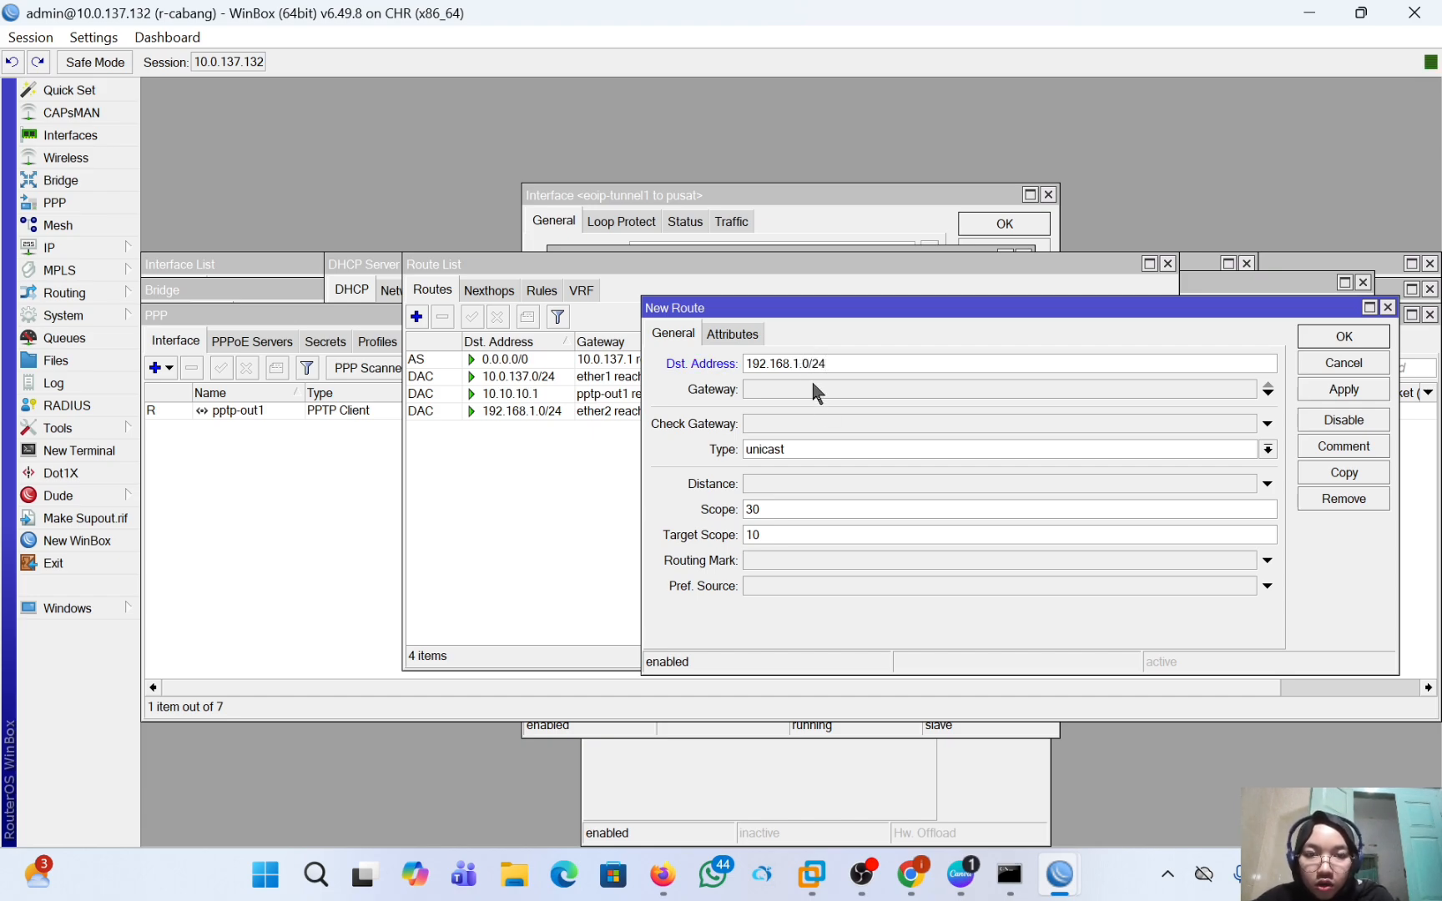
Set the gateway of r-cabang's new 192.168.1.0/24 route to 10.10.10.1 and save the route.
click(810, 382)
text(1)
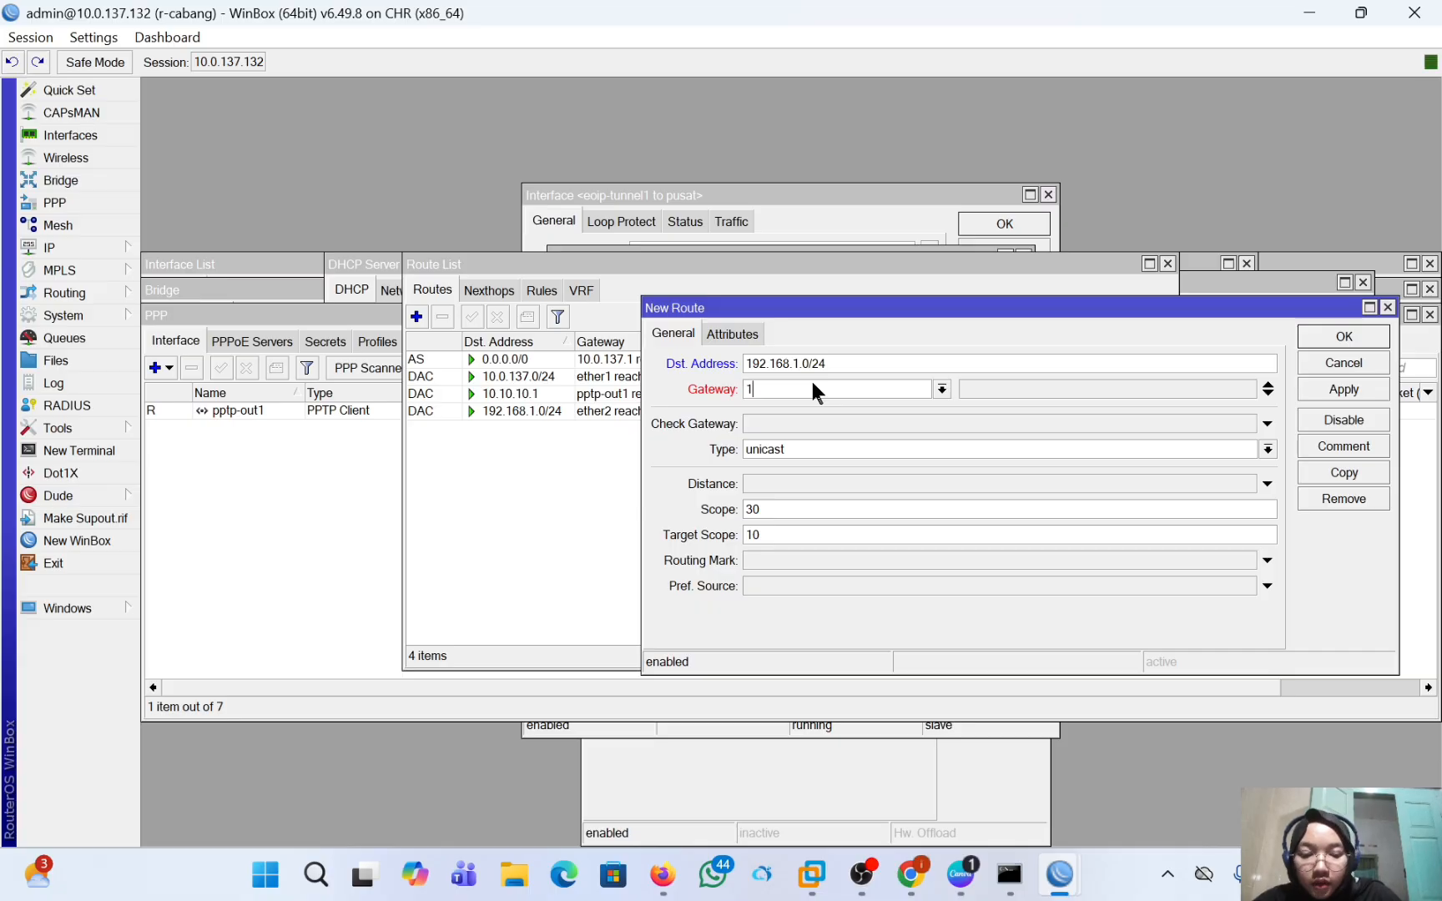
text(0.10.10)
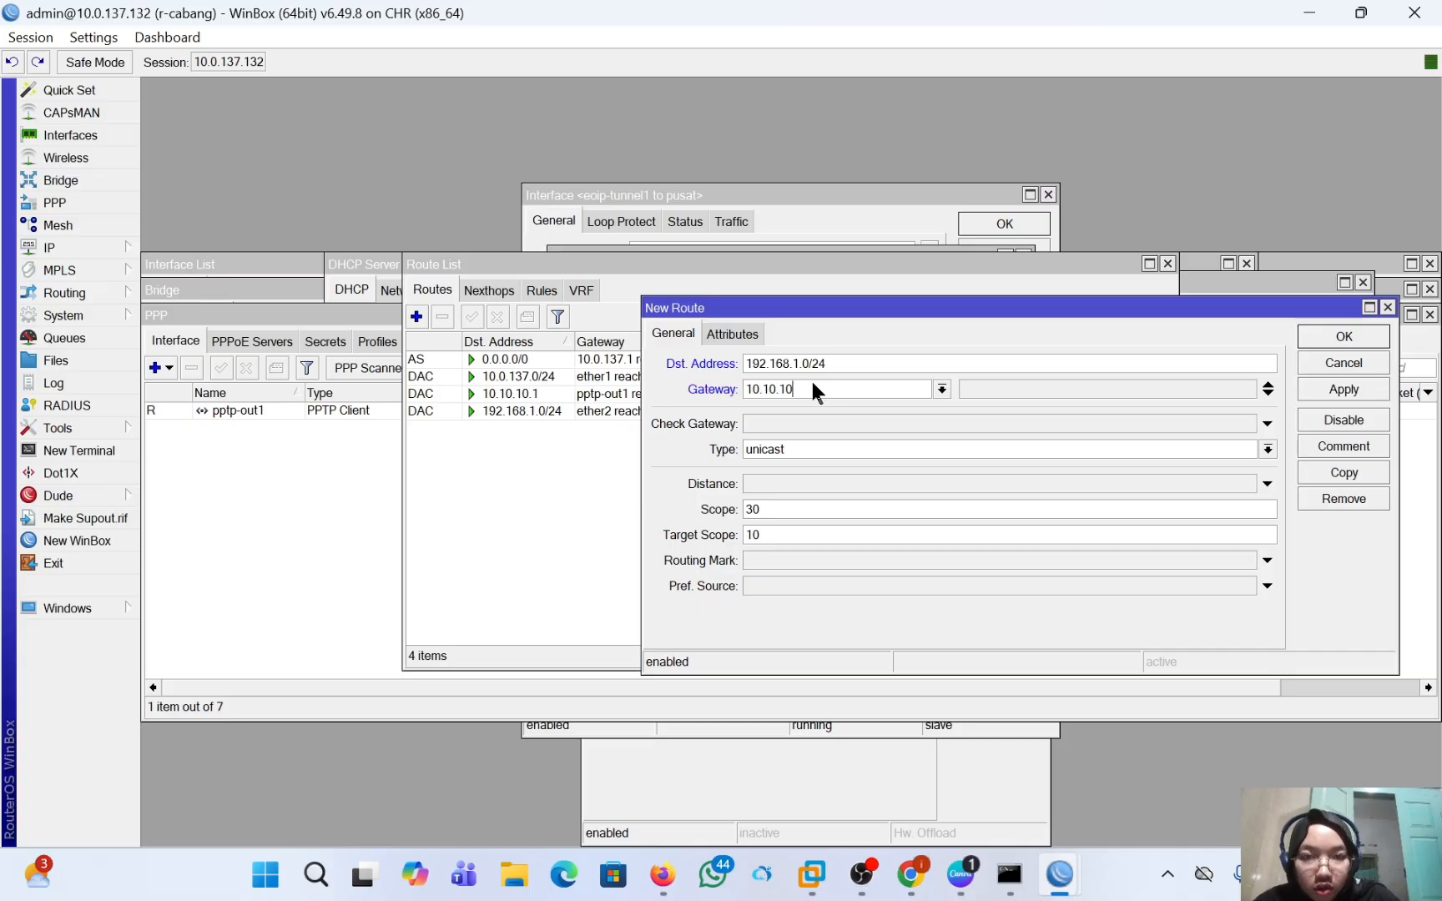
text(.2)
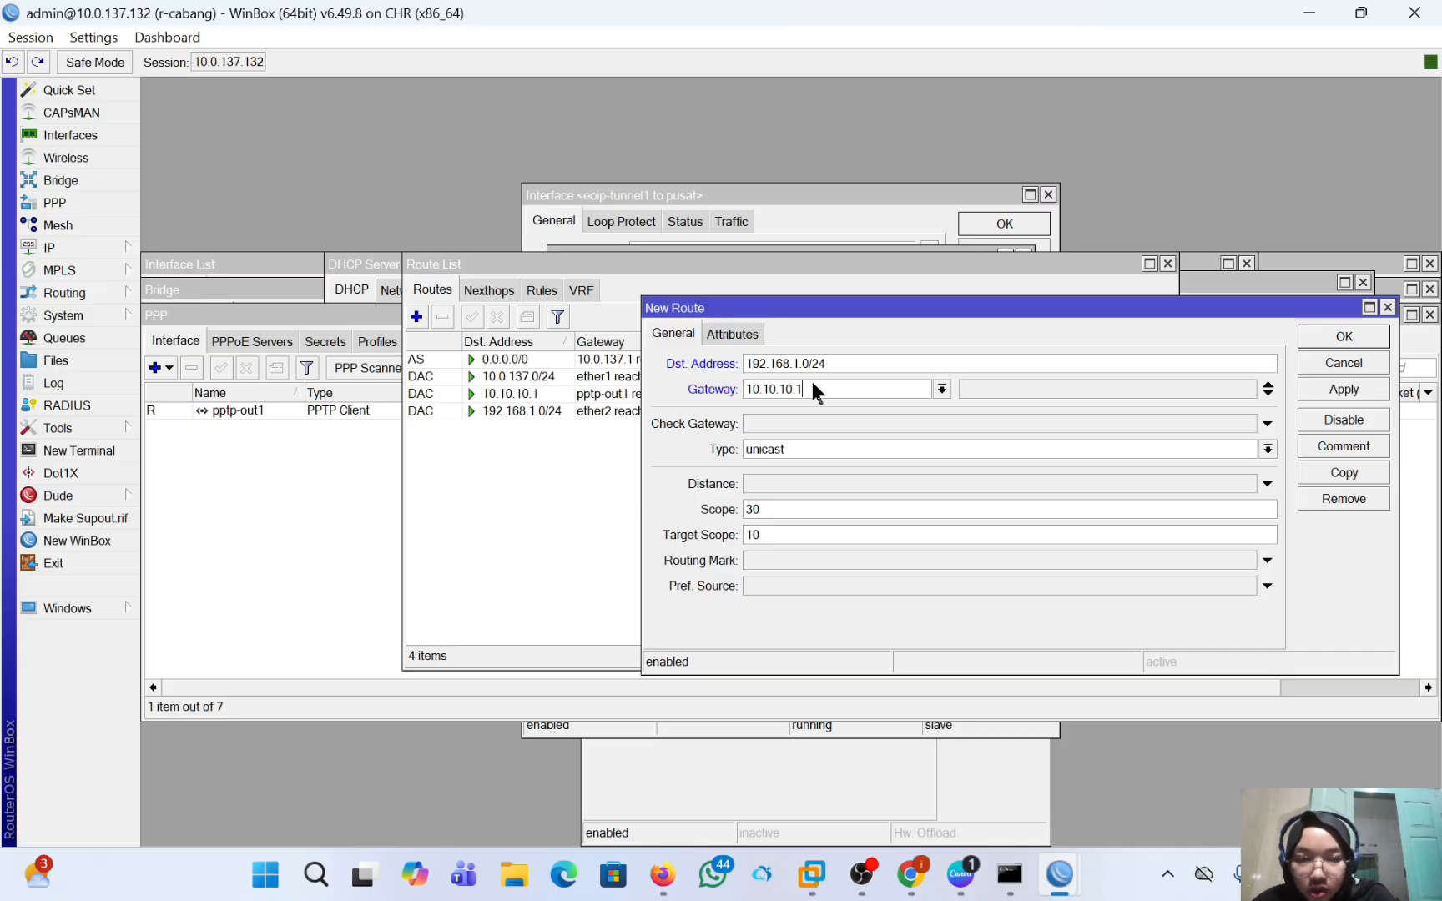
click(1237, 378)
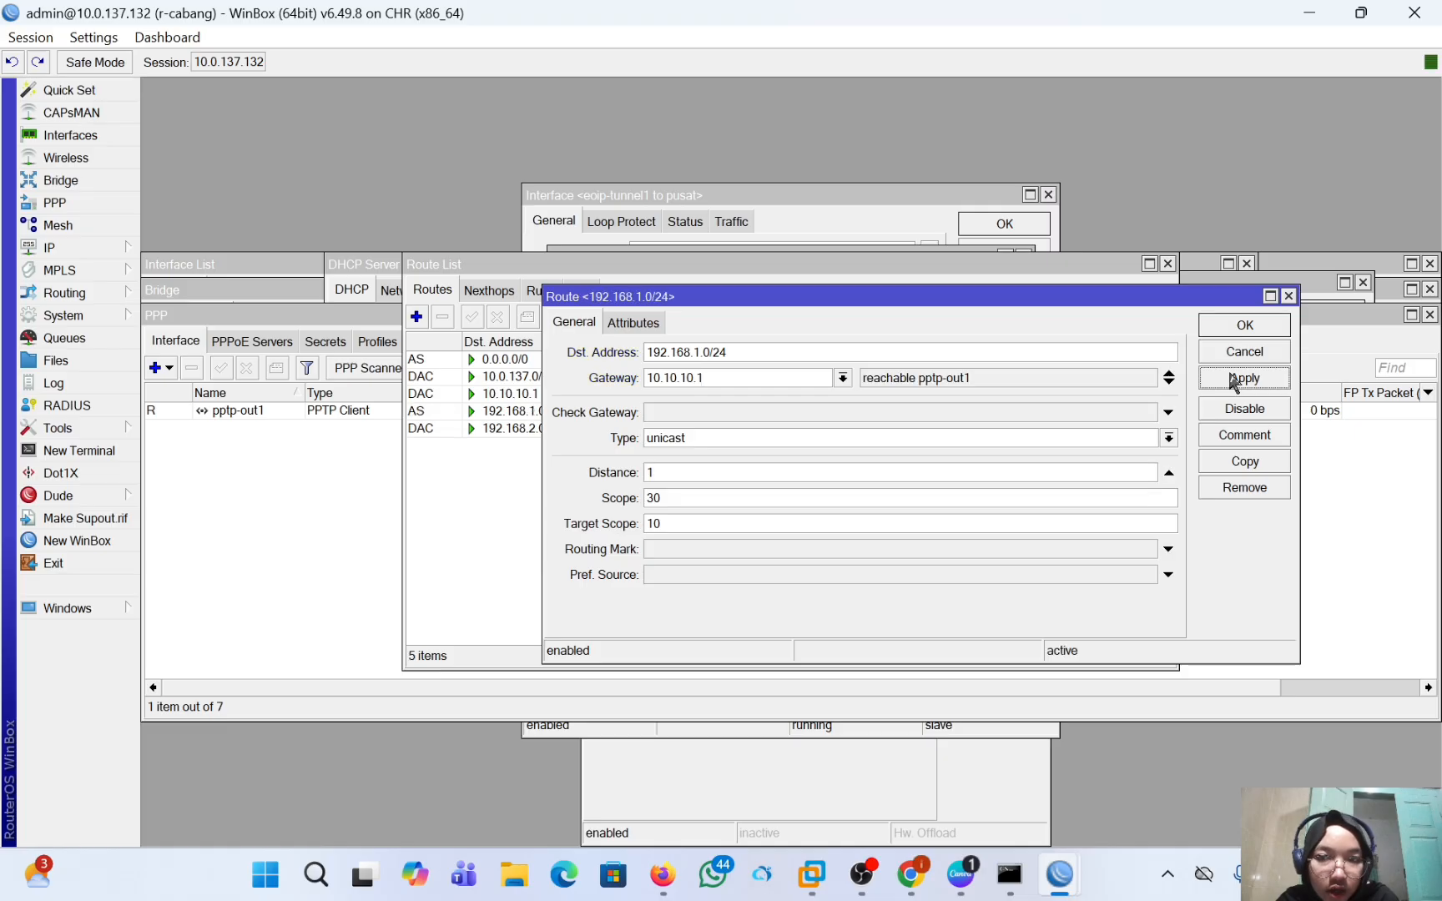
click(1240, 325)
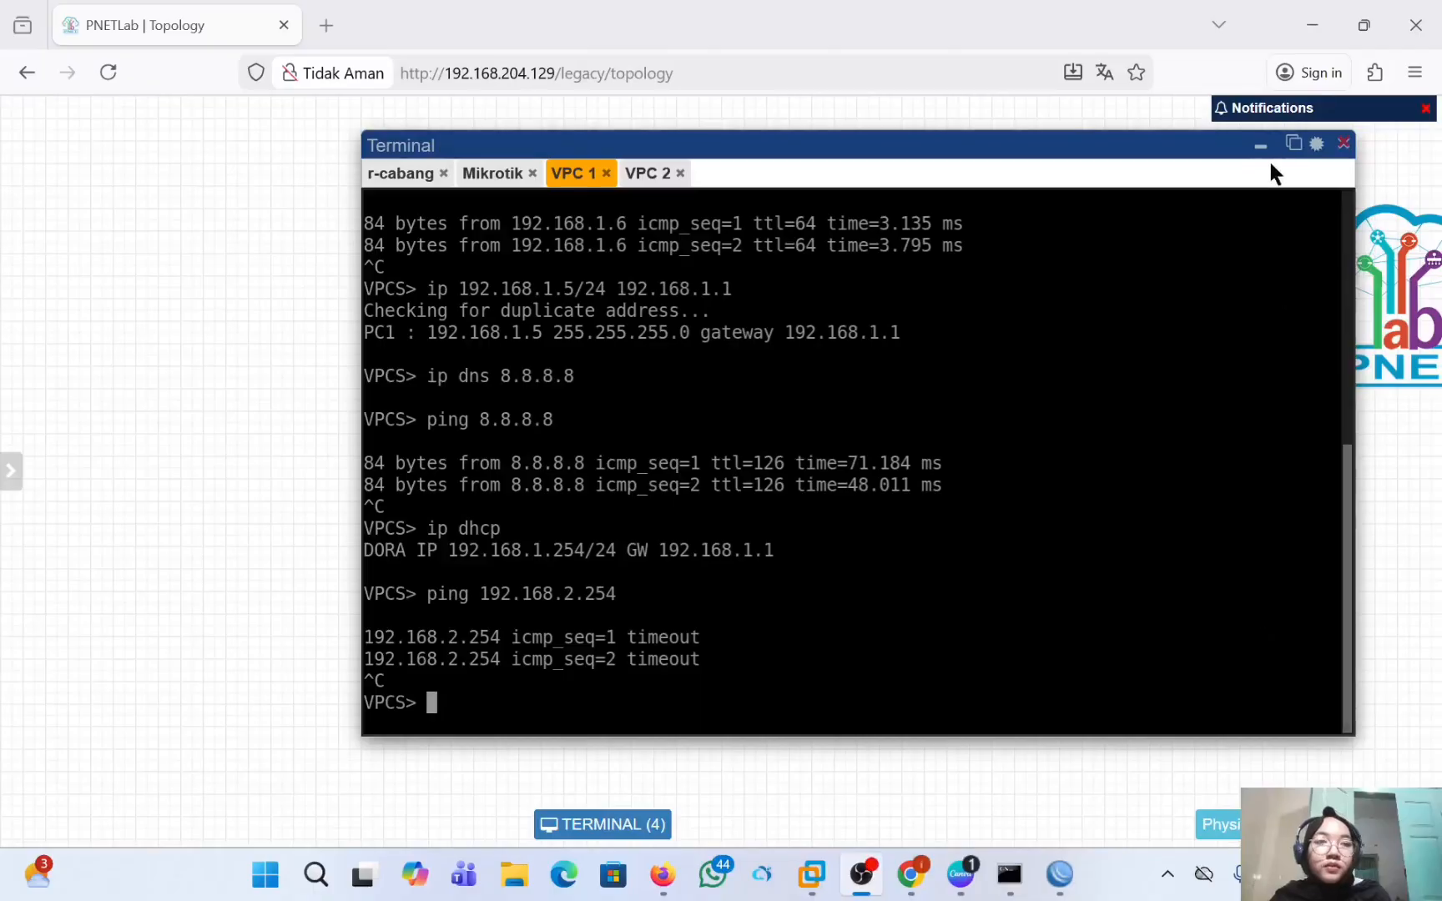
Switch to the PNETLab terminal, check VPC 2's address, and ping 192.168.1.1 from VPC 1, stopping after a couple of replies.
click(1314, 22)
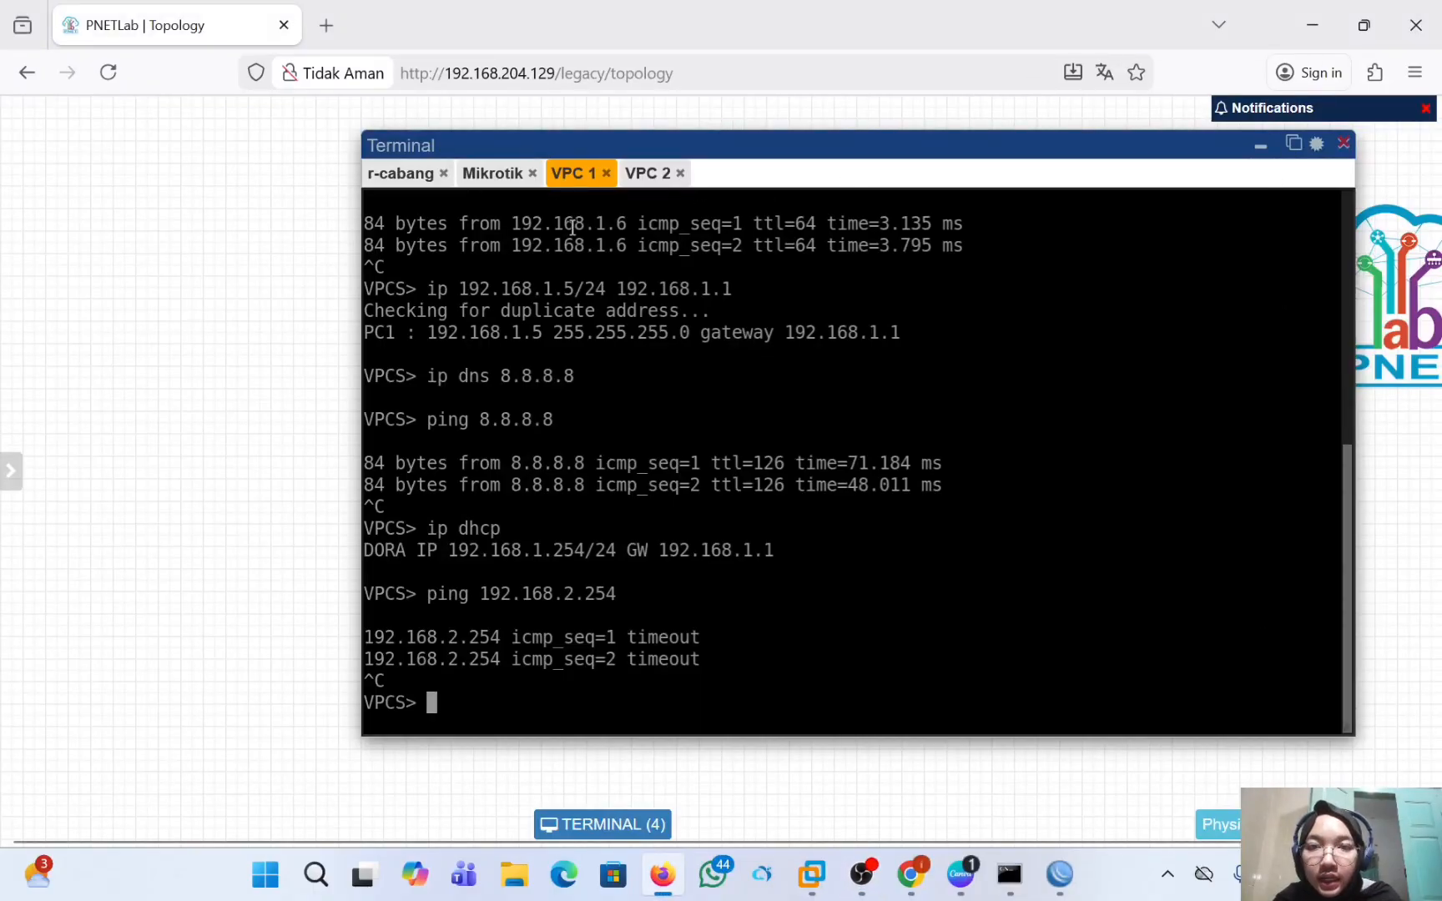
click(658, 185)
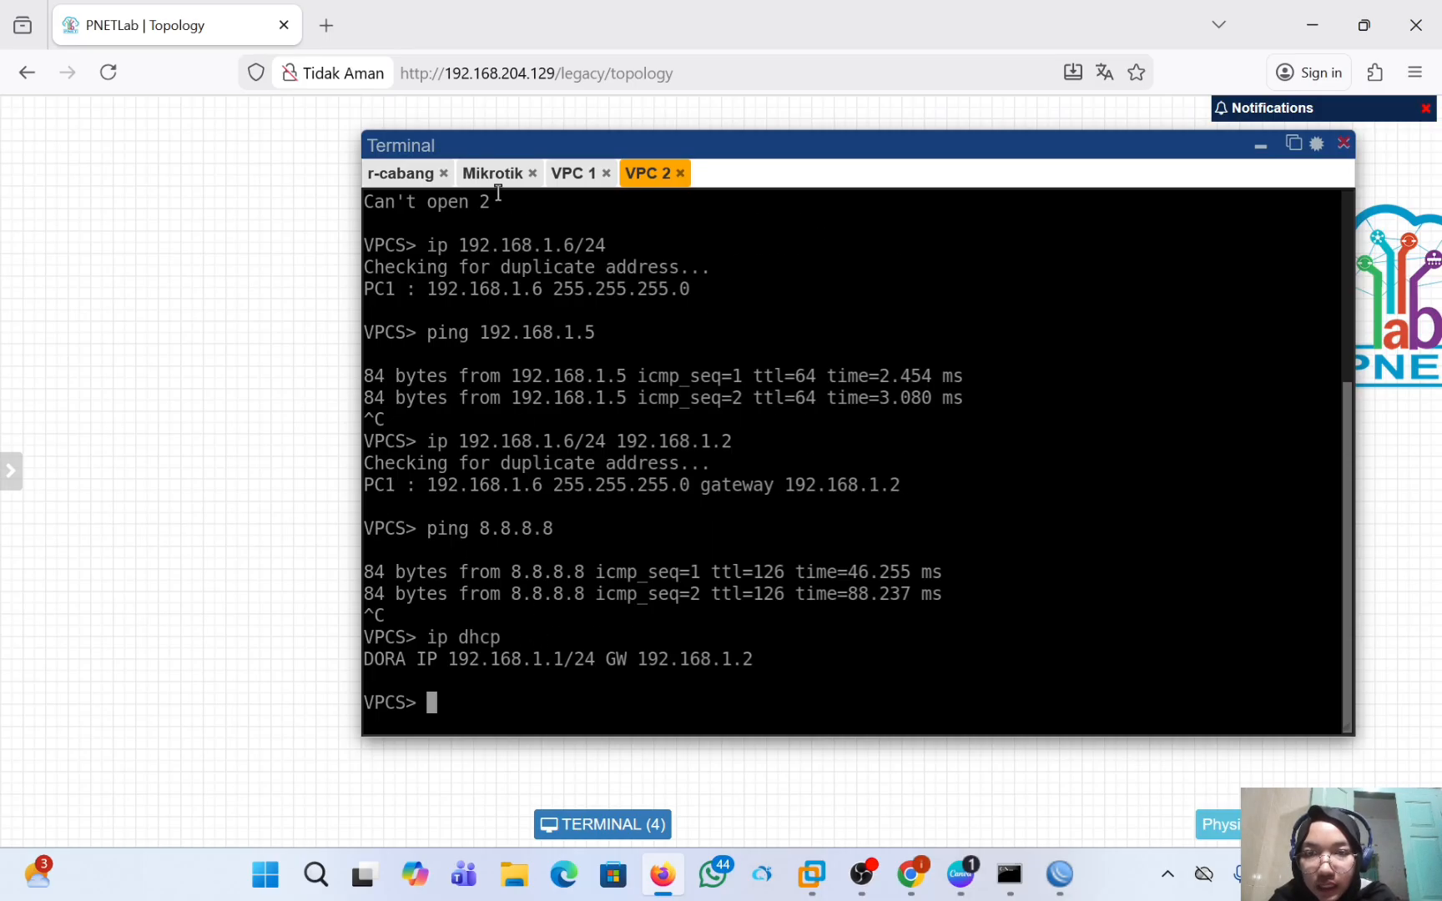
click(570, 177)
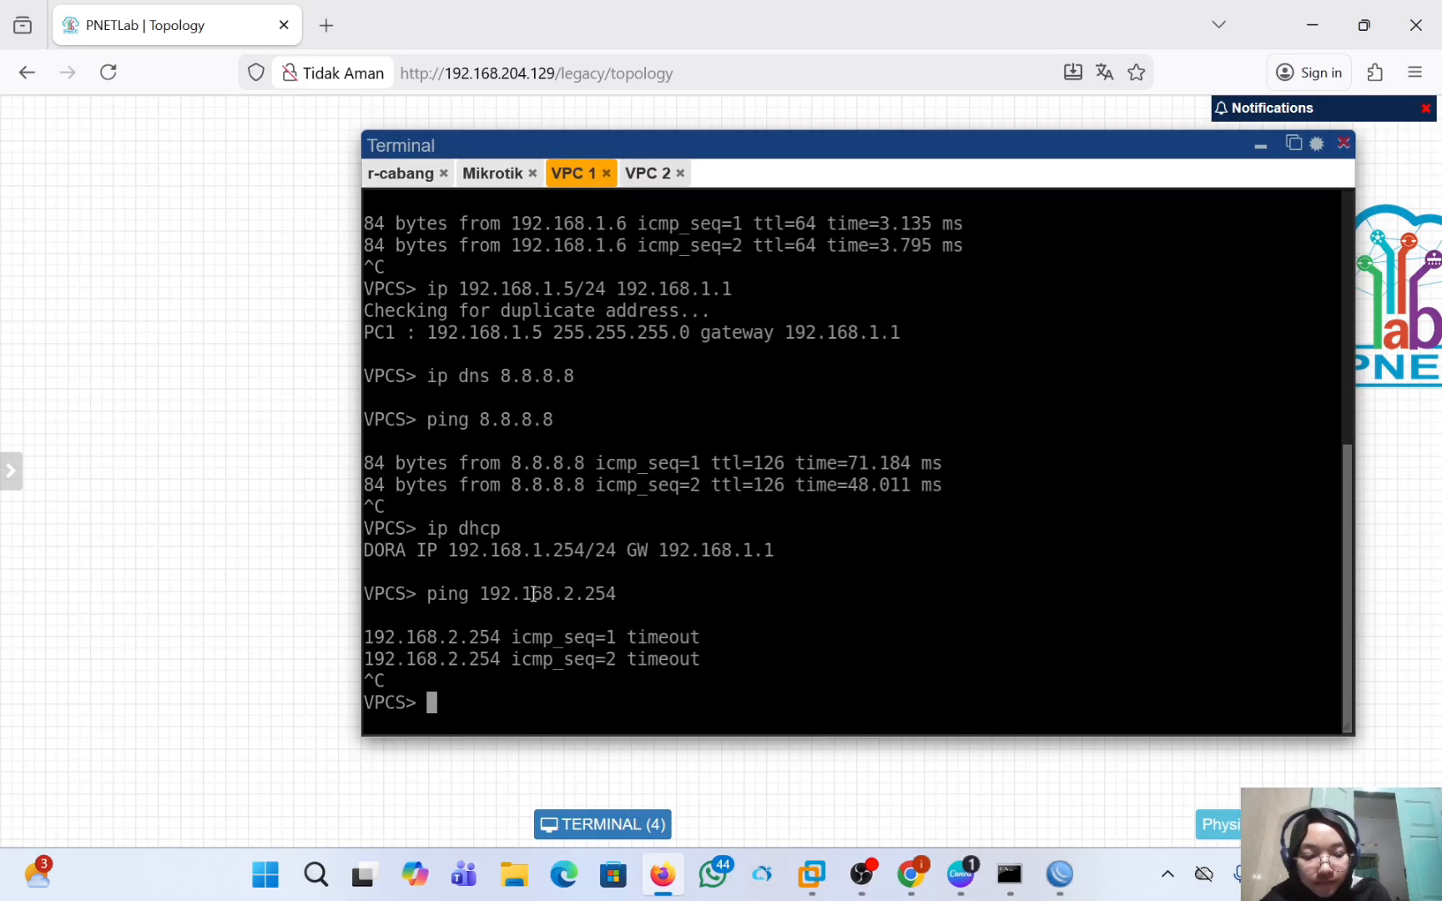
key(Up)
key(BackSpace)
key(BackSpace)
key(BackSpace)
key(BackSpace)
key(BackSpace)
key(BackSpace)
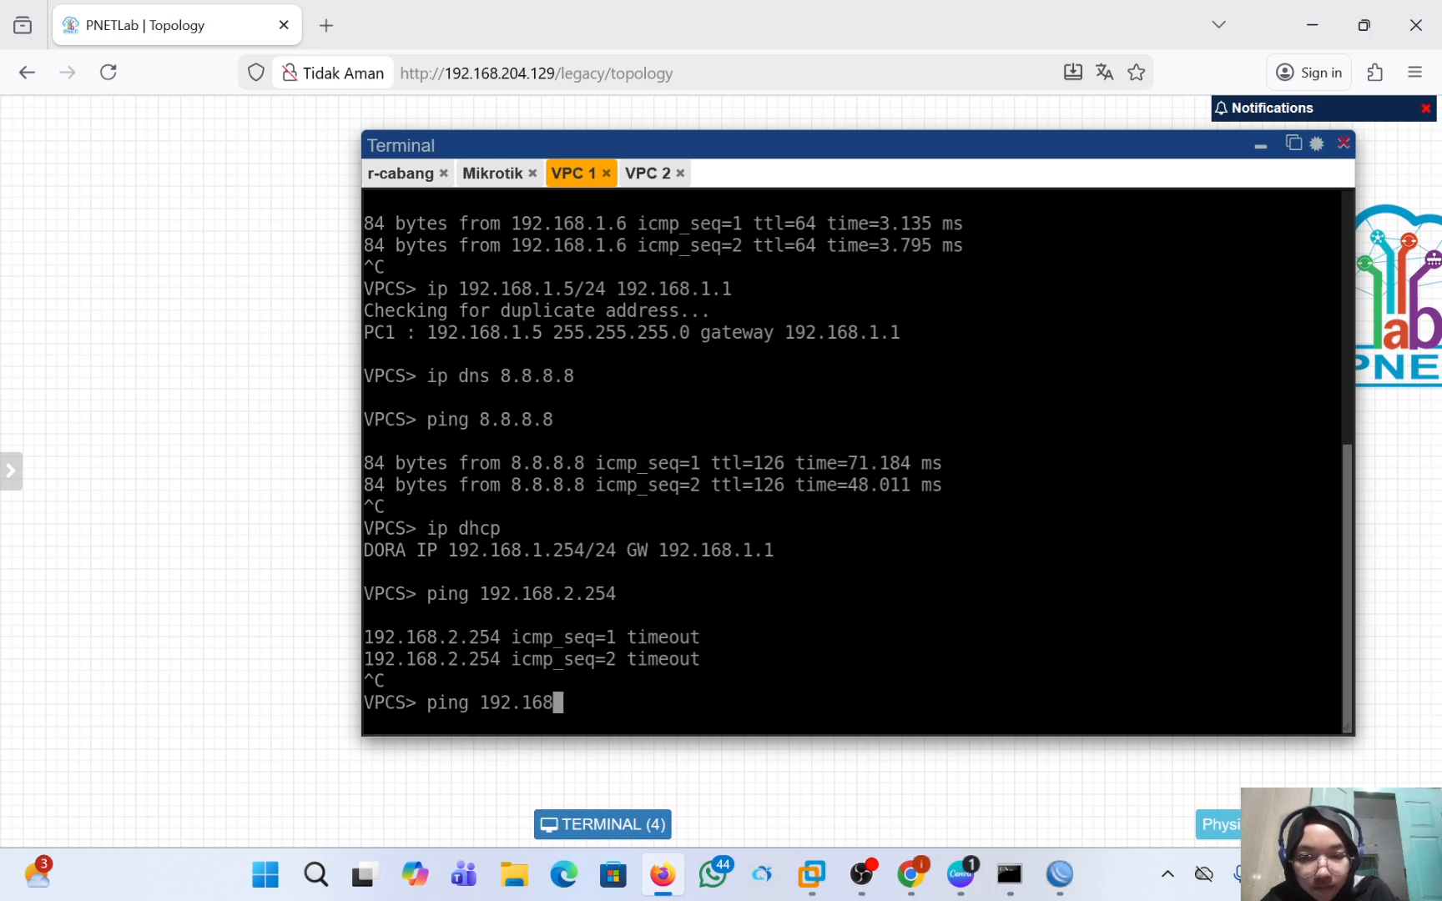
text(.1.1)
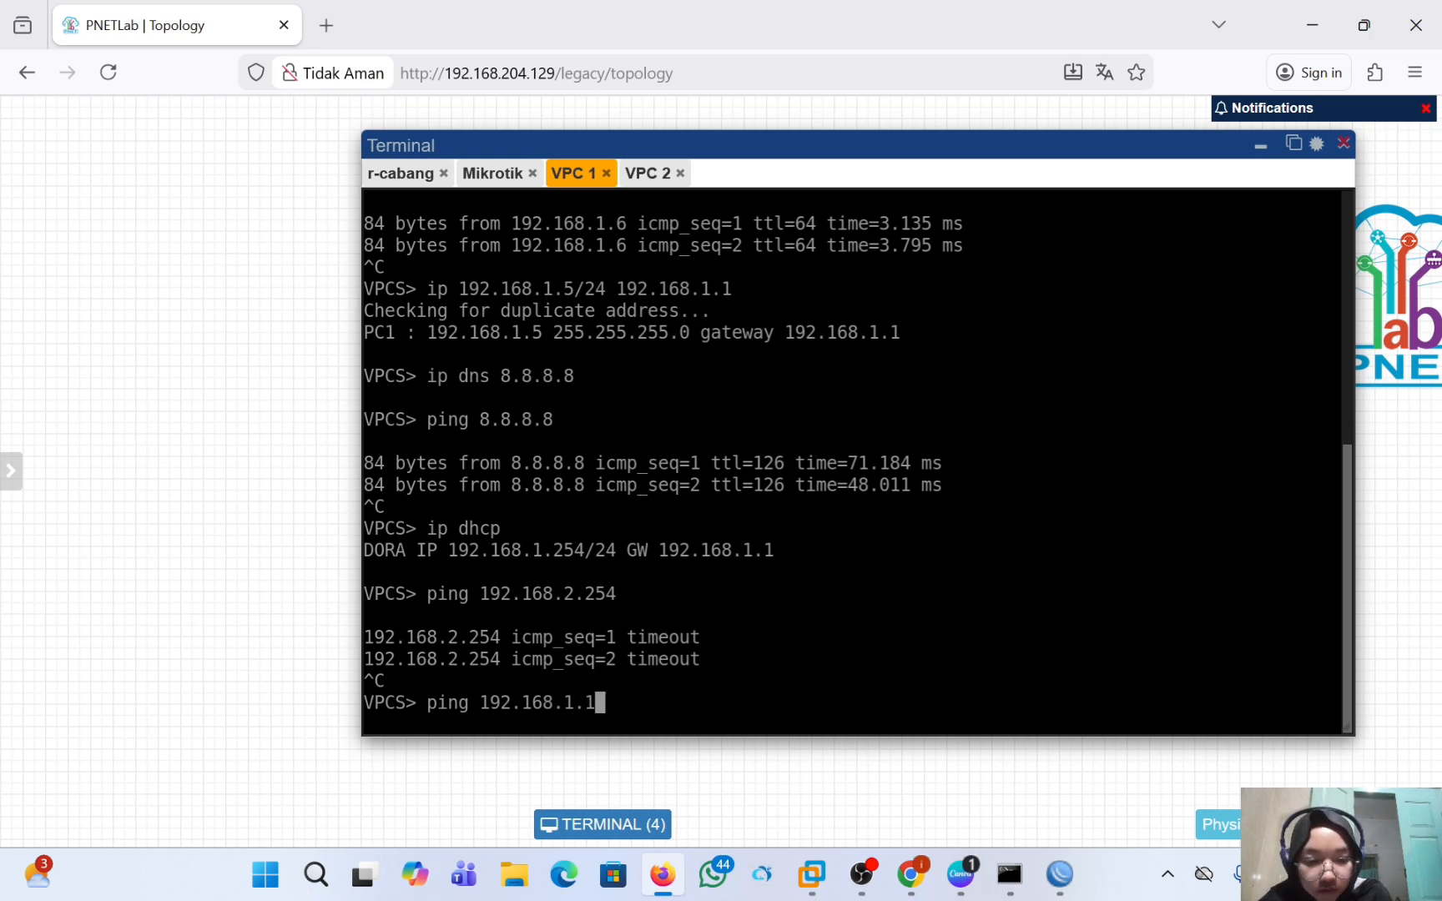
key(Return)
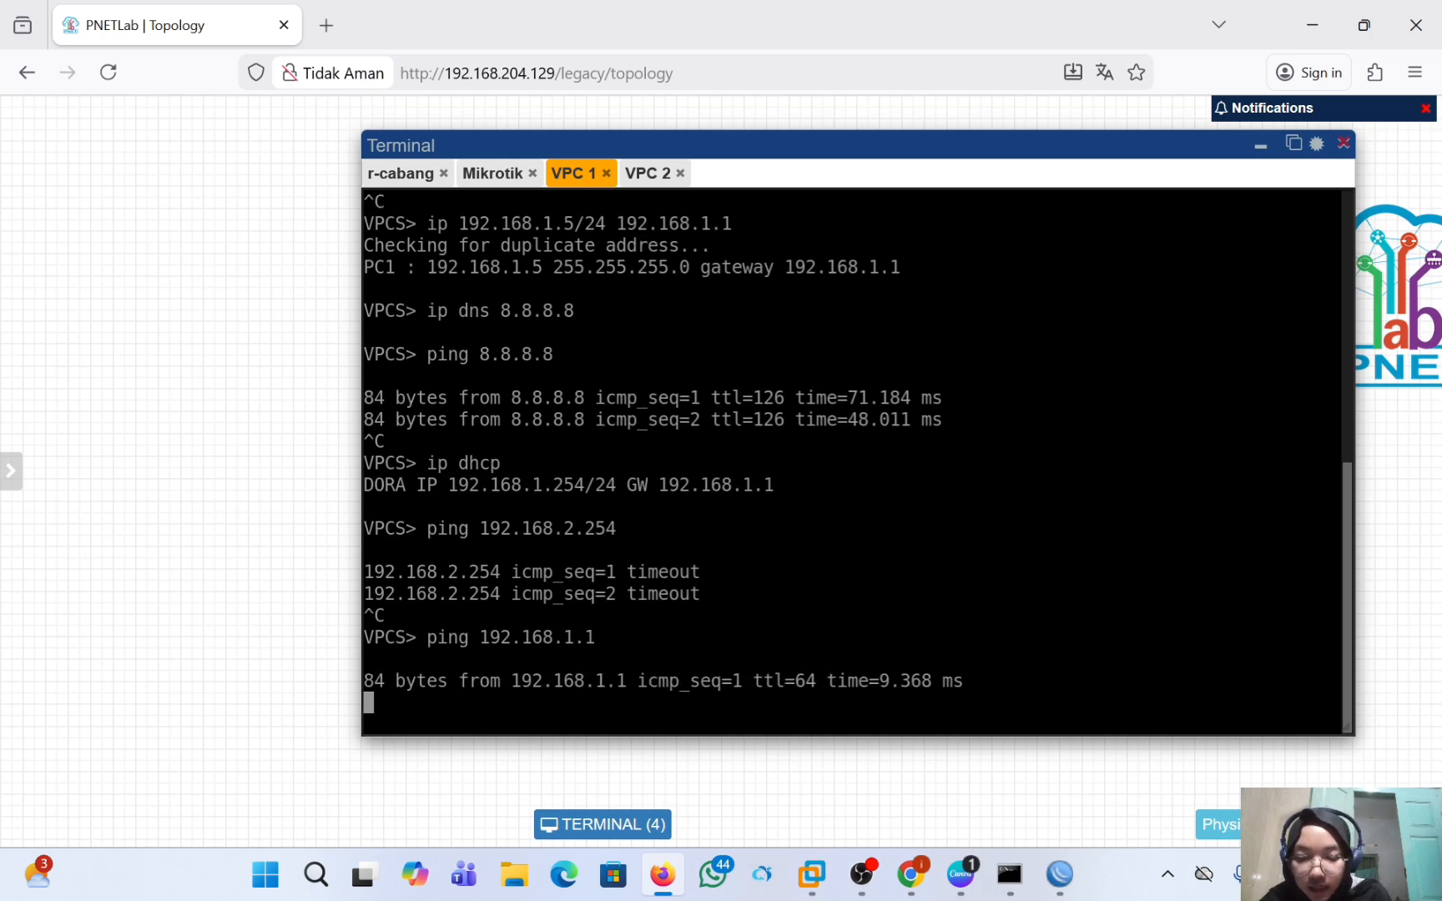
key(ctrl+c)
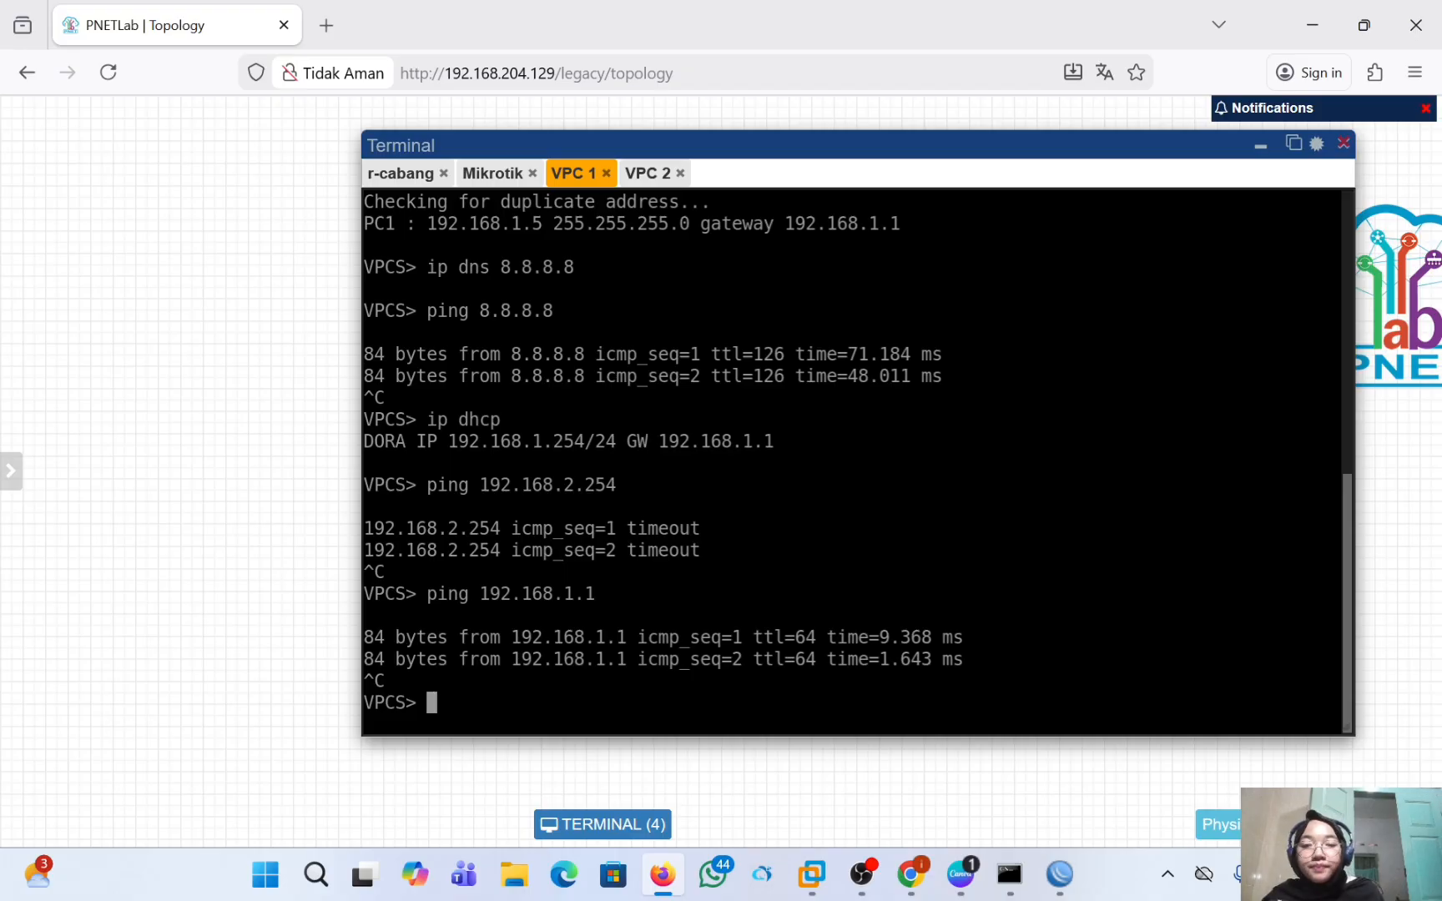
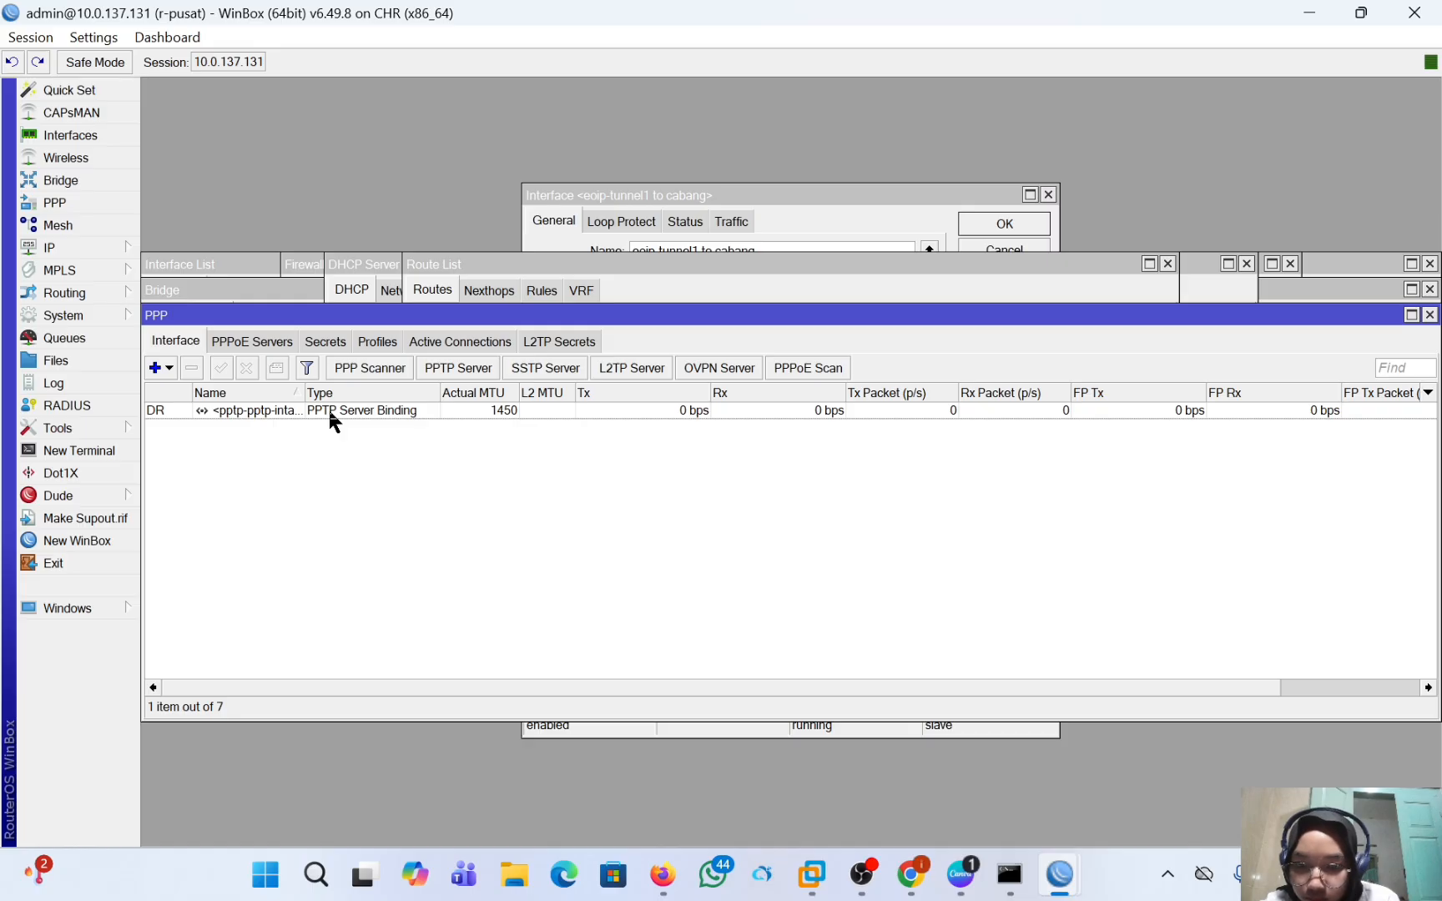
Try to remove the PPTP server binding from r-pusat's PPP interfaces.
click(364, 412)
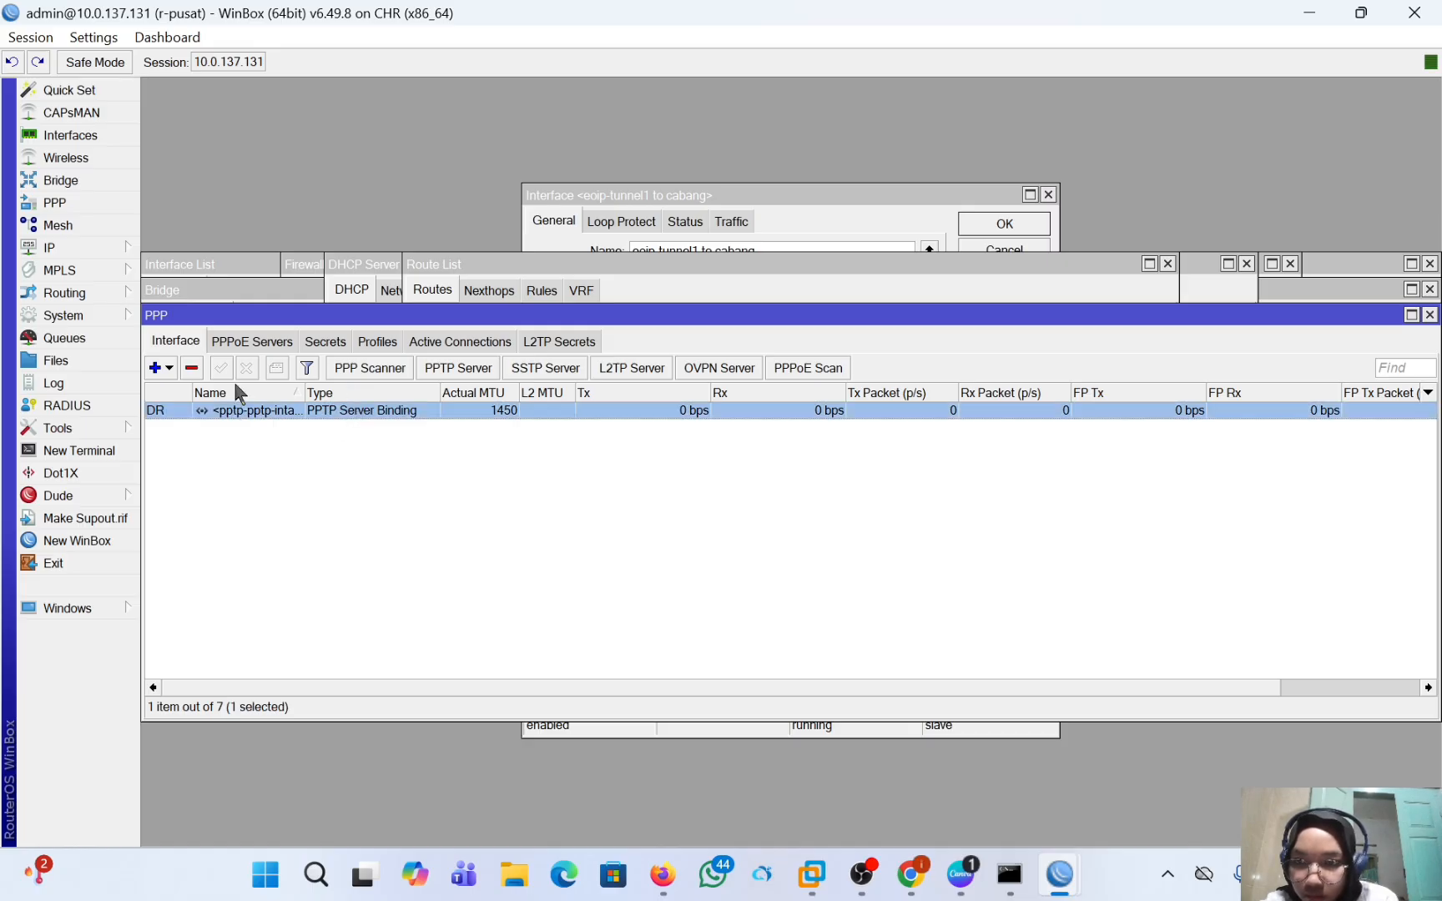
click(191, 368)
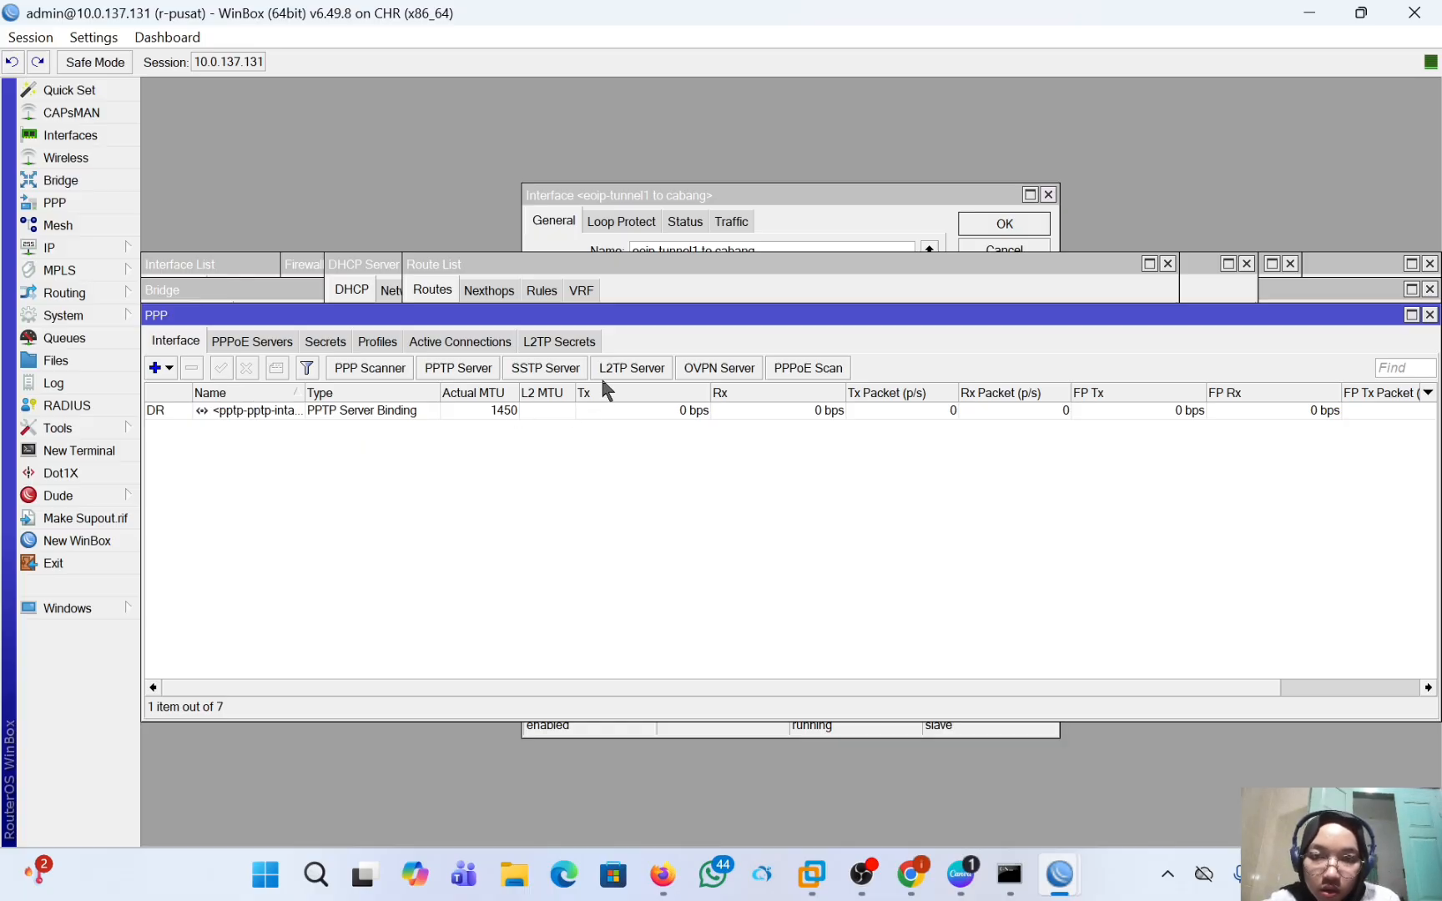
Enable the L2TP server on r-pusat and set its Use IPsec option to yes.
click(621, 369)
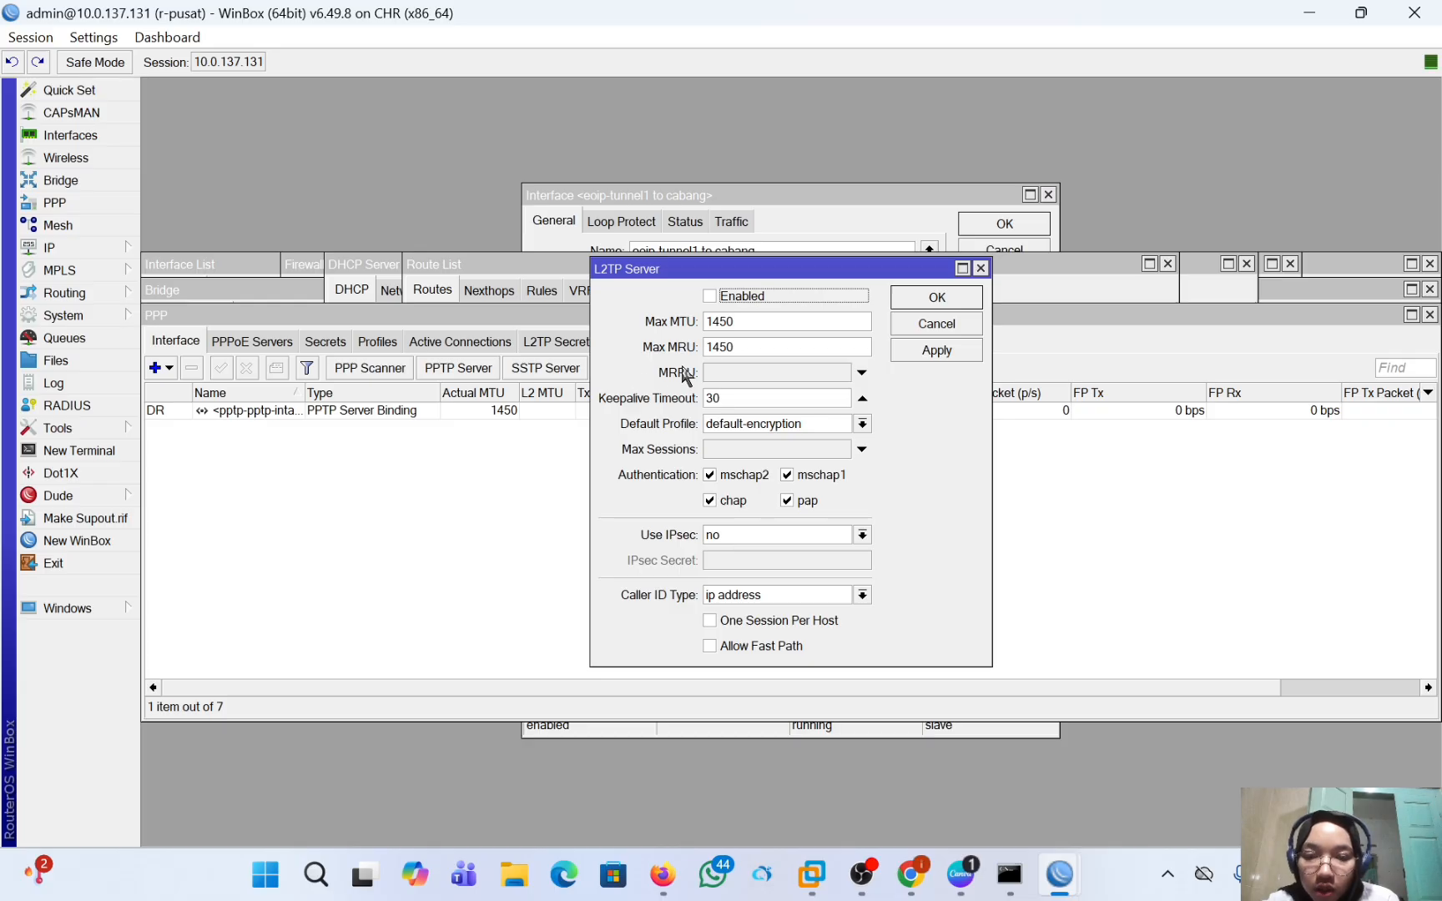
click(710, 296)
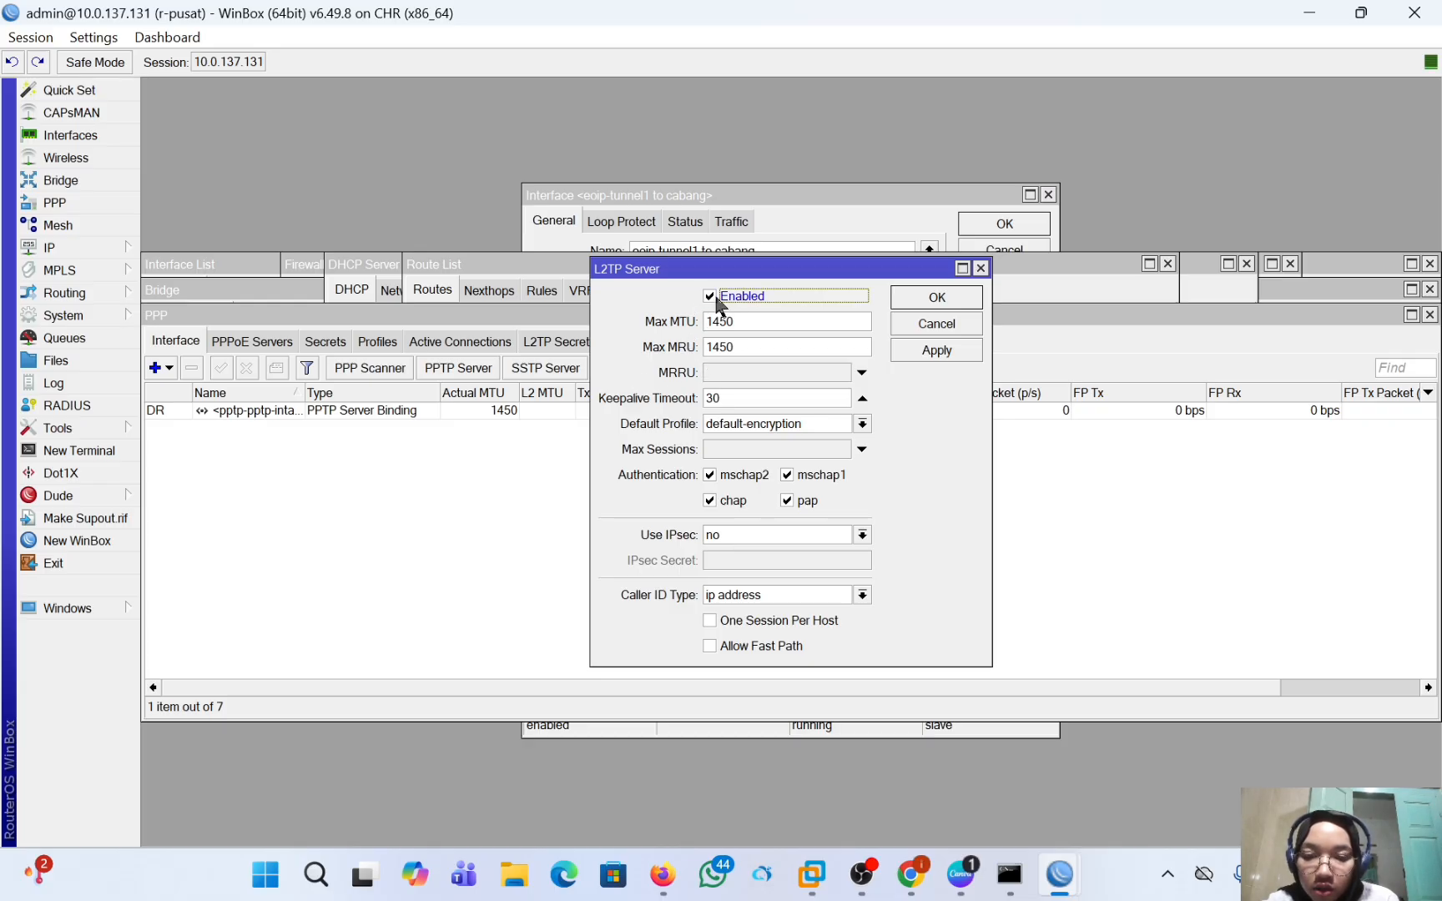
click(862, 535)
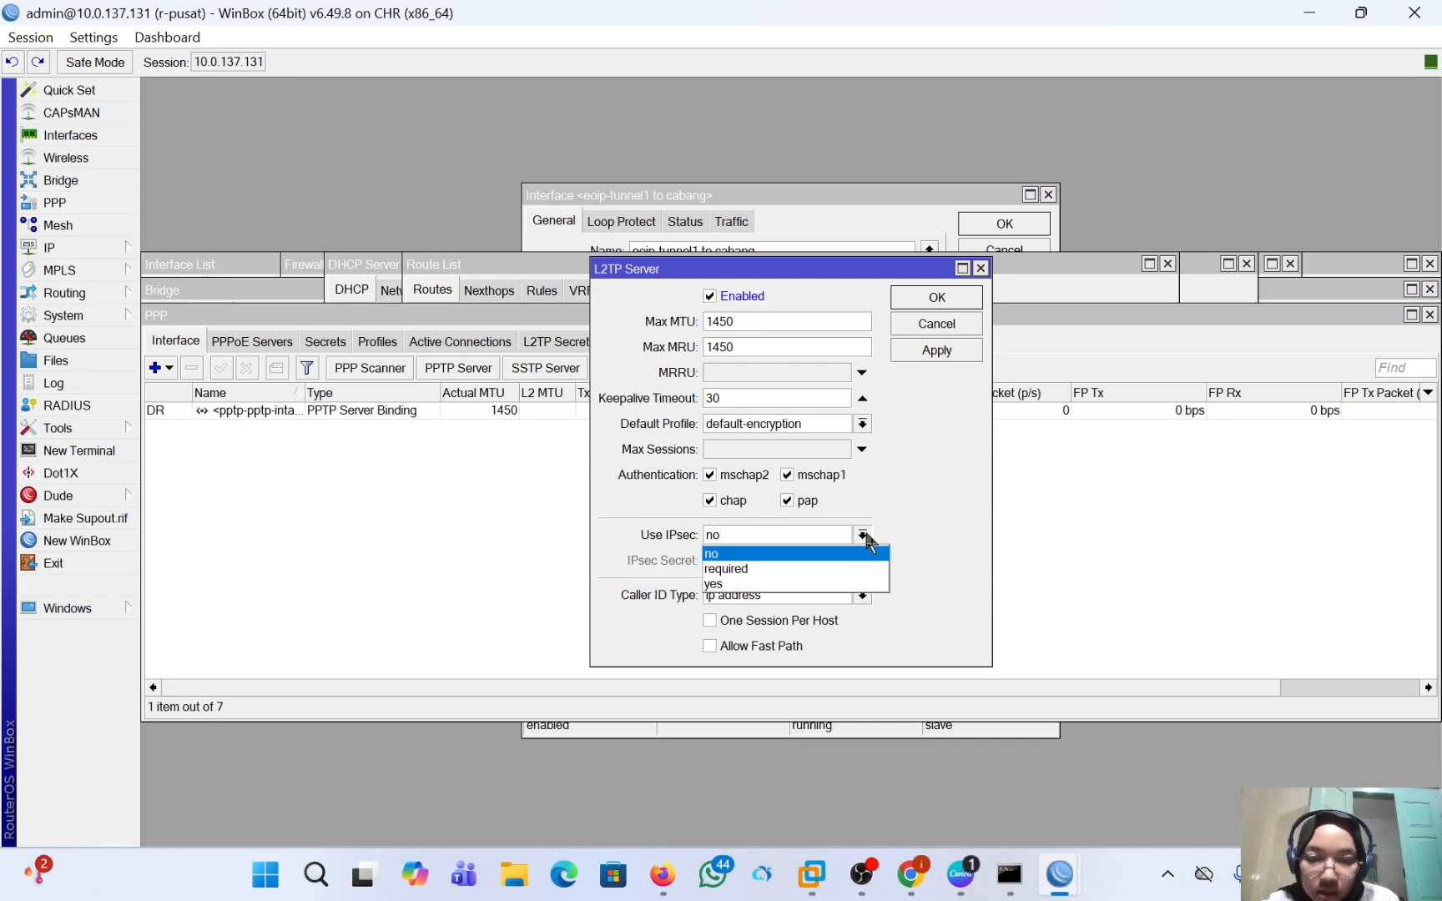
click(860, 603)
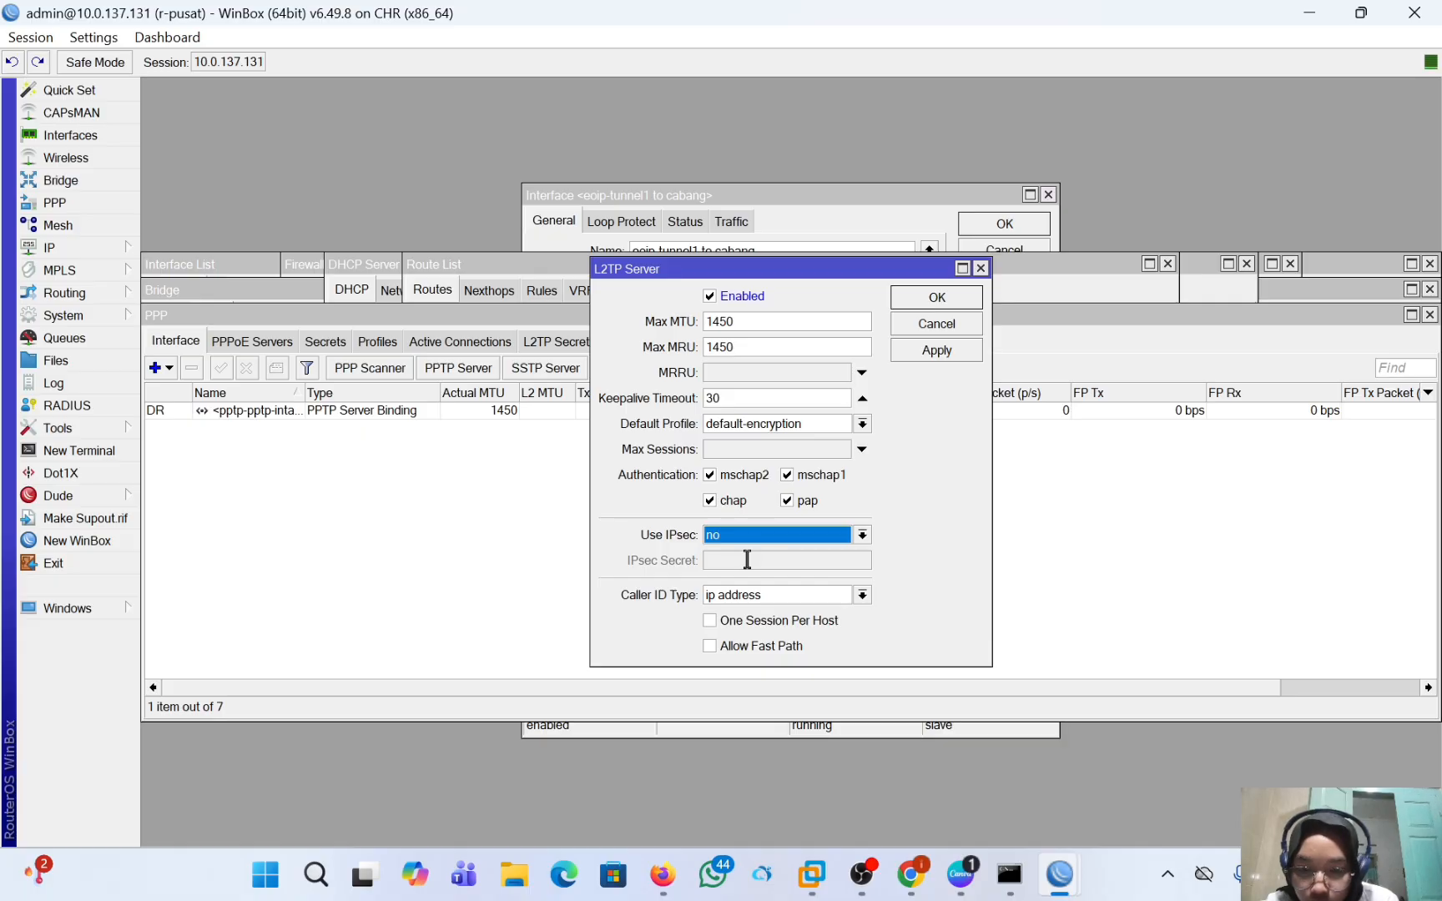
click(862, 536)
click(863, 584)
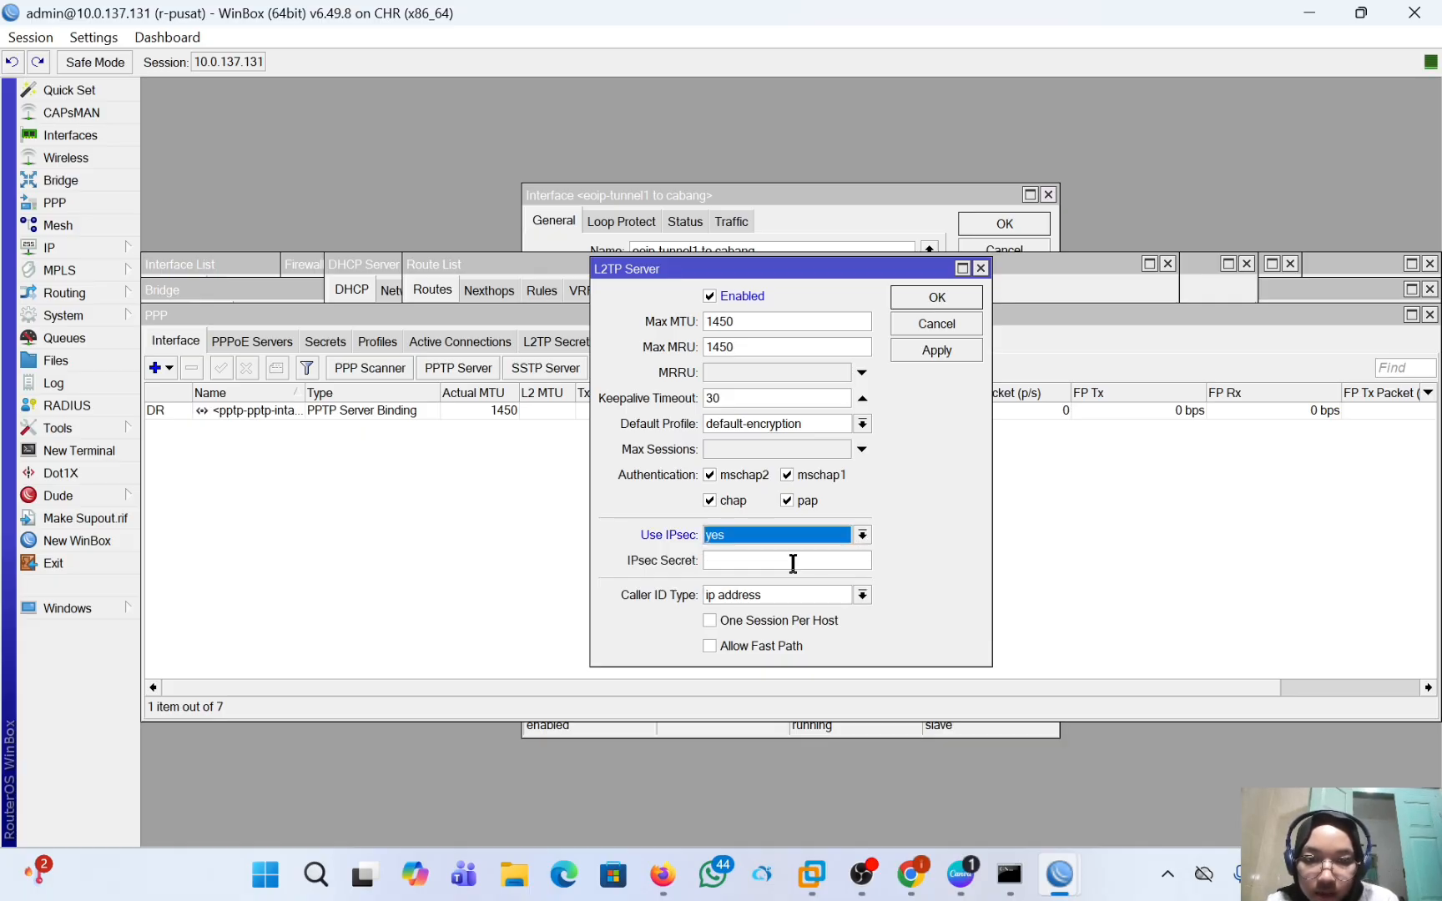
Enter the IPsec secret for the L2TP server, save the settings, and reopen them for a check.
click(784, 561)
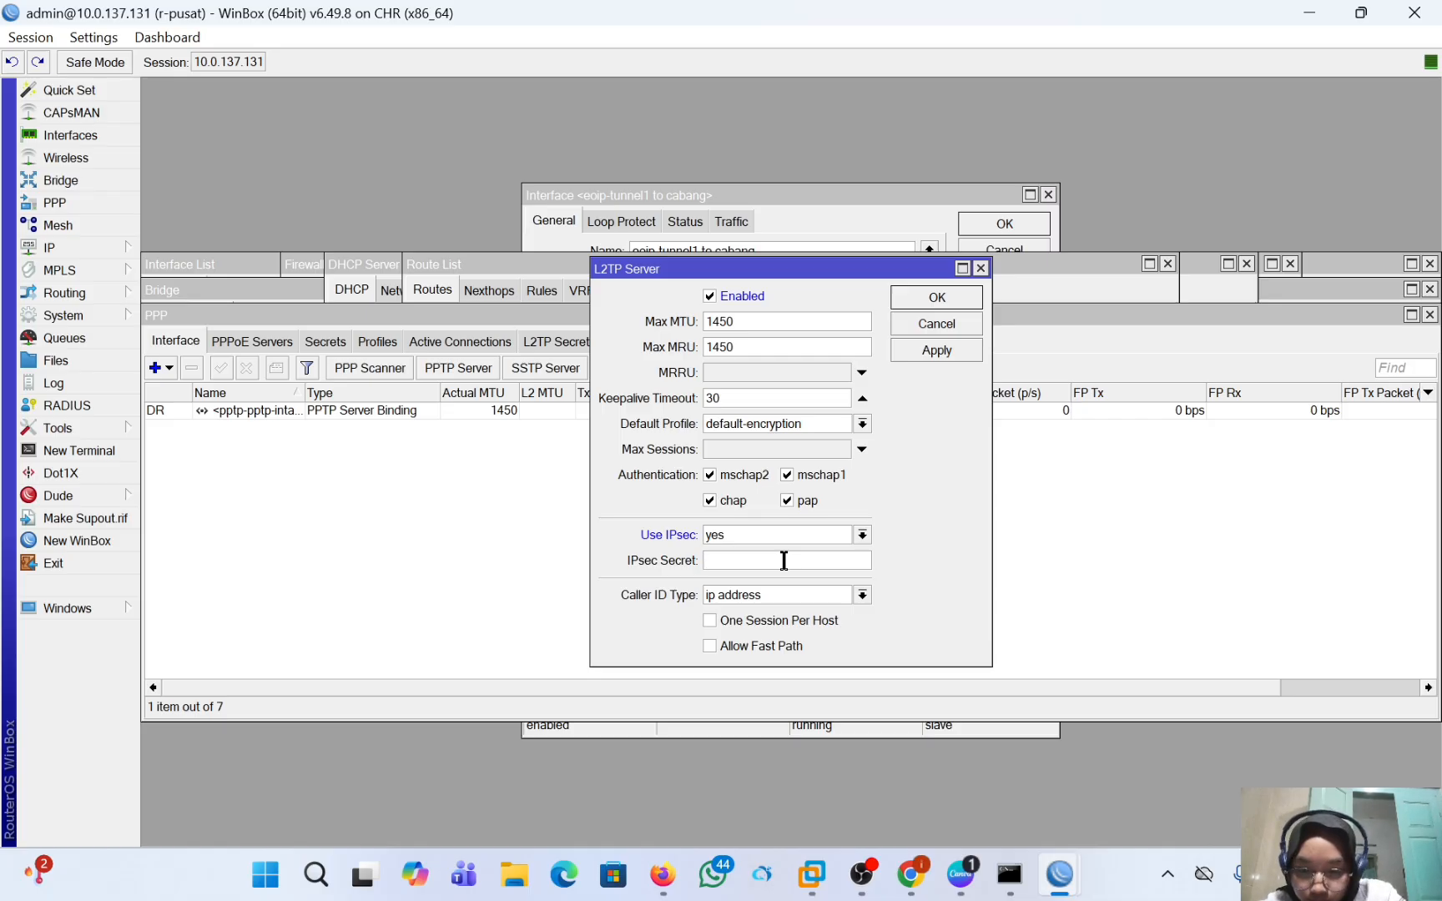
text(**)
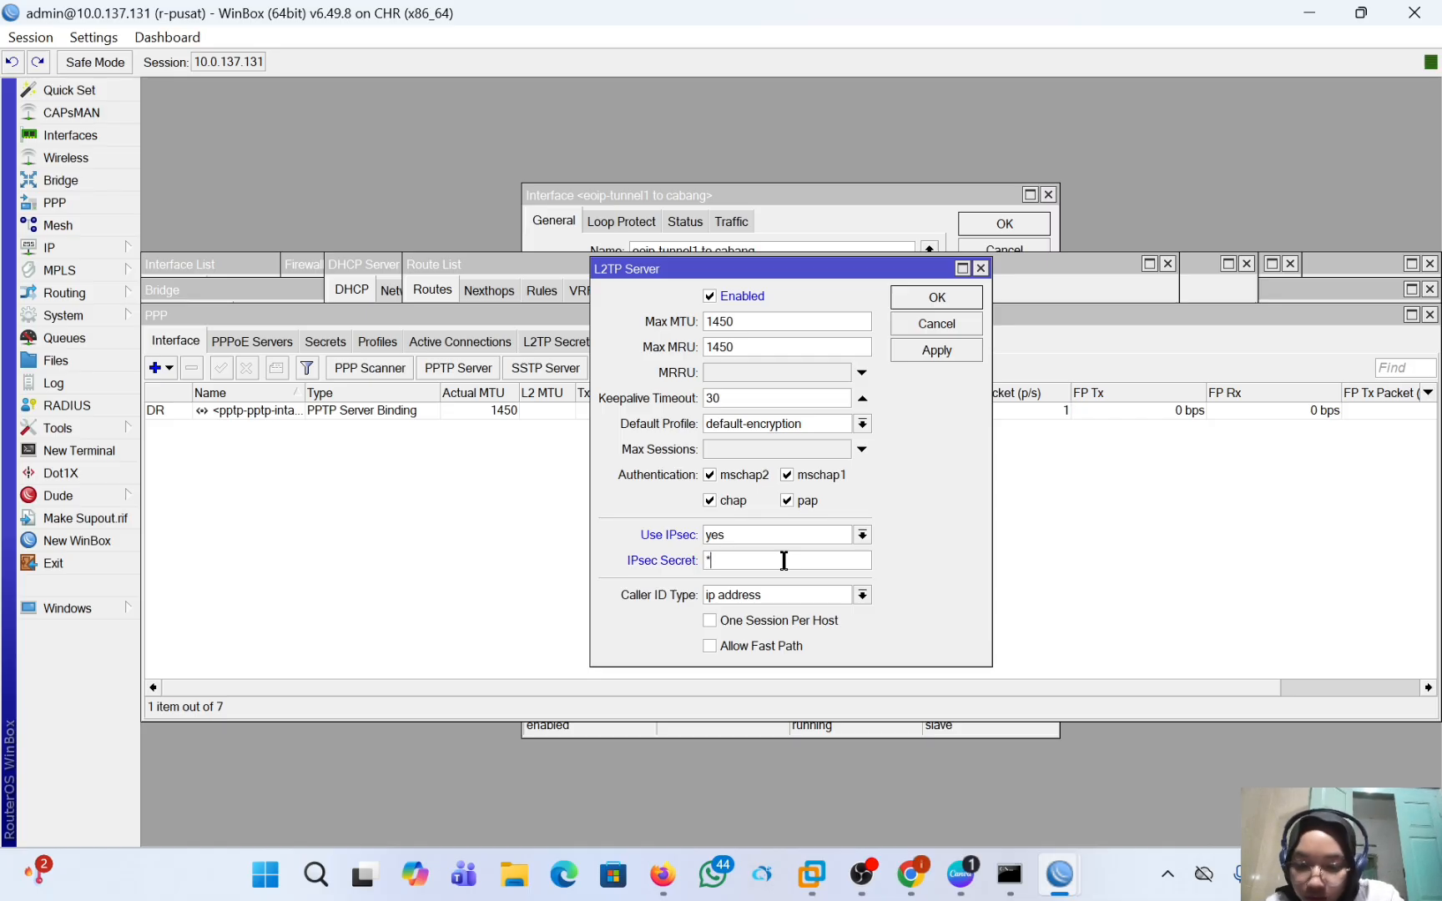
key(BackSpace)
key(BackSpace)
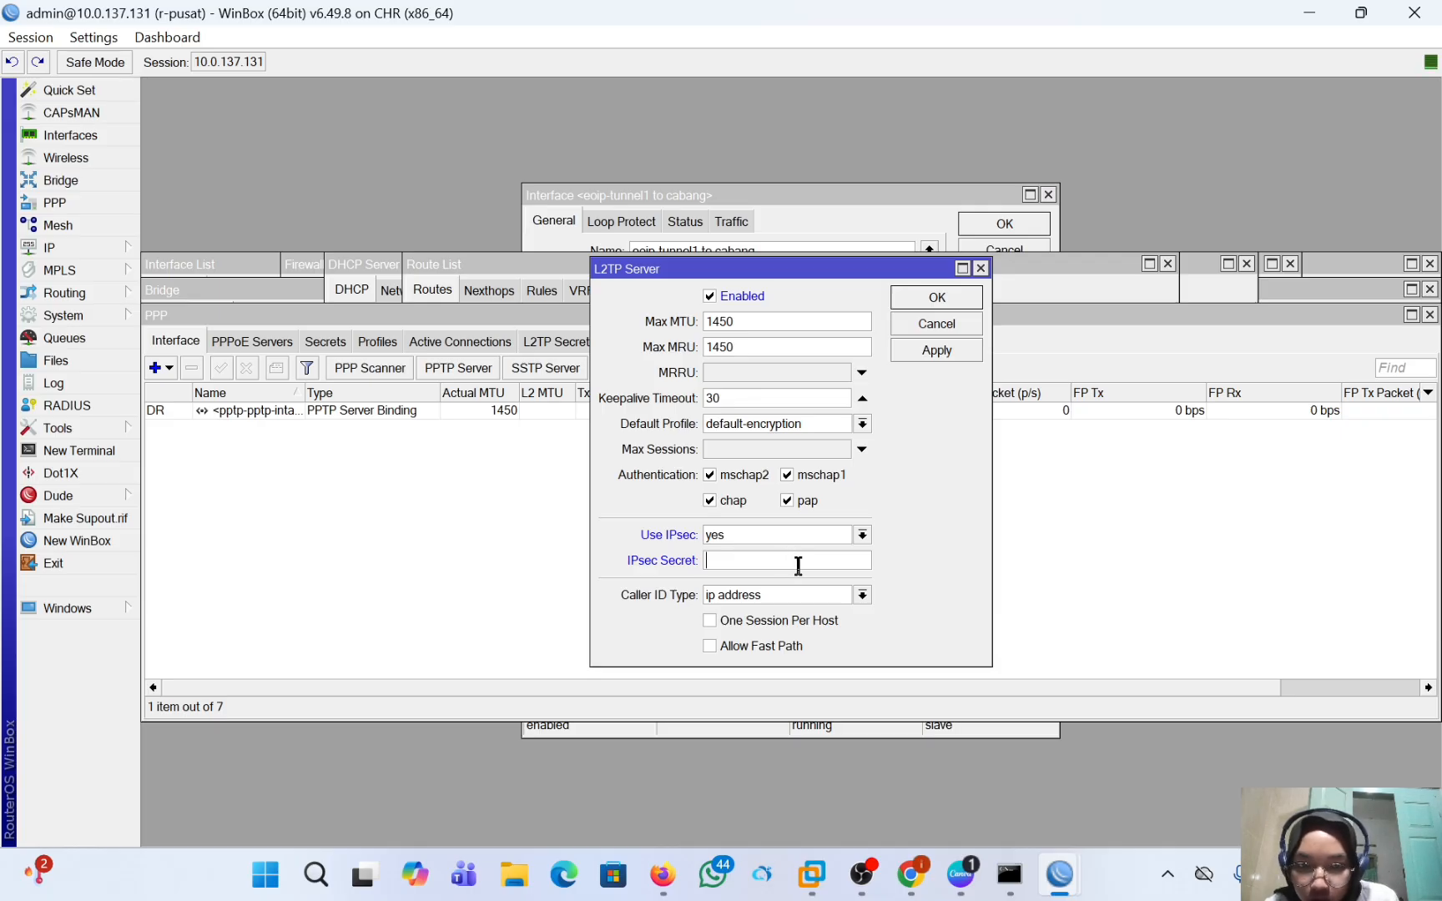
text(******)
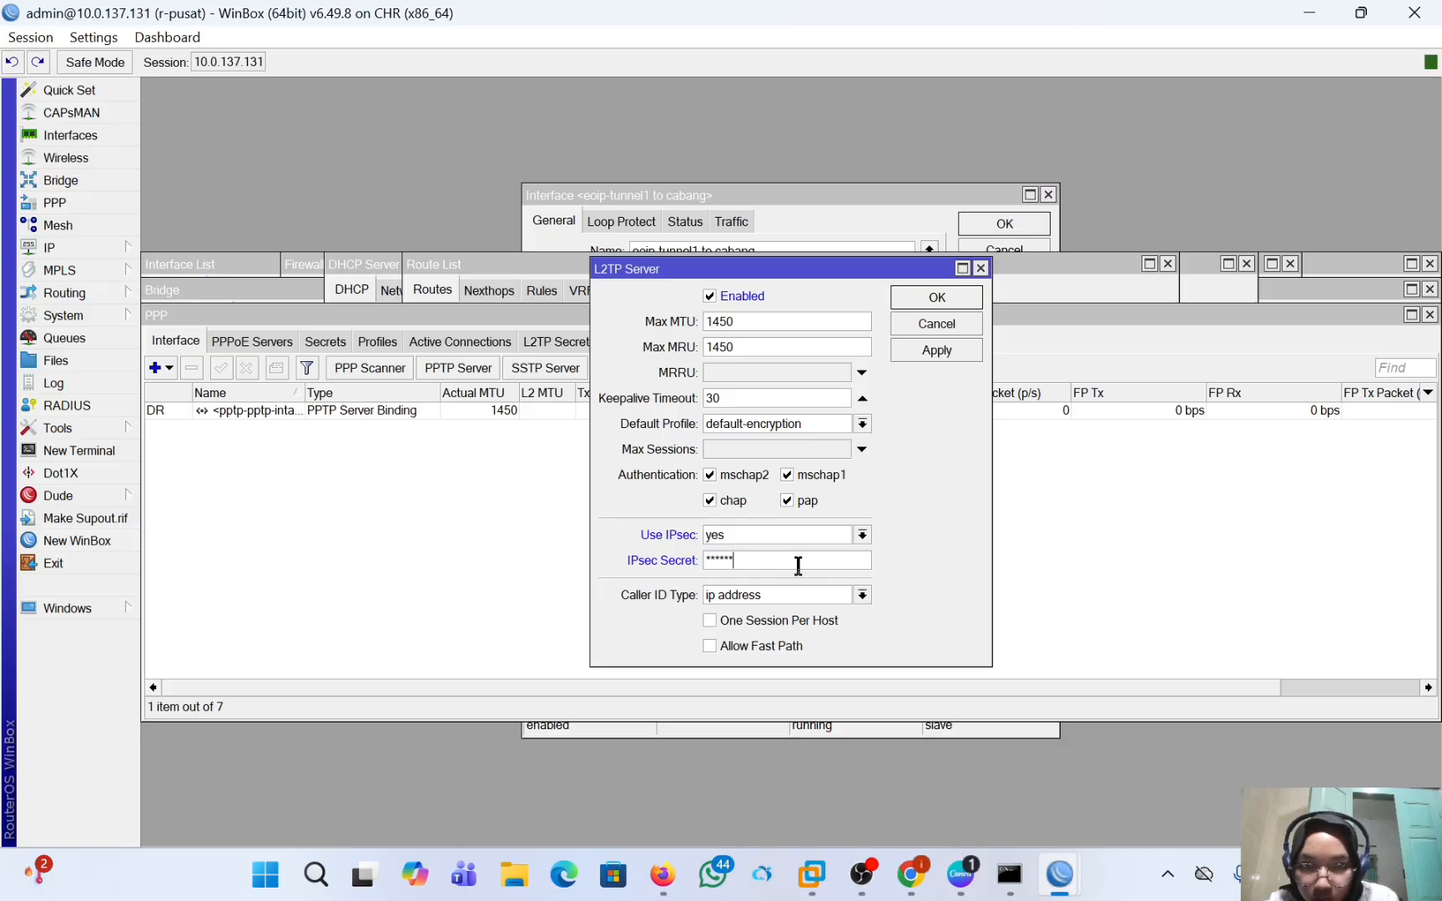
click(964, 350)
click(940, 300)
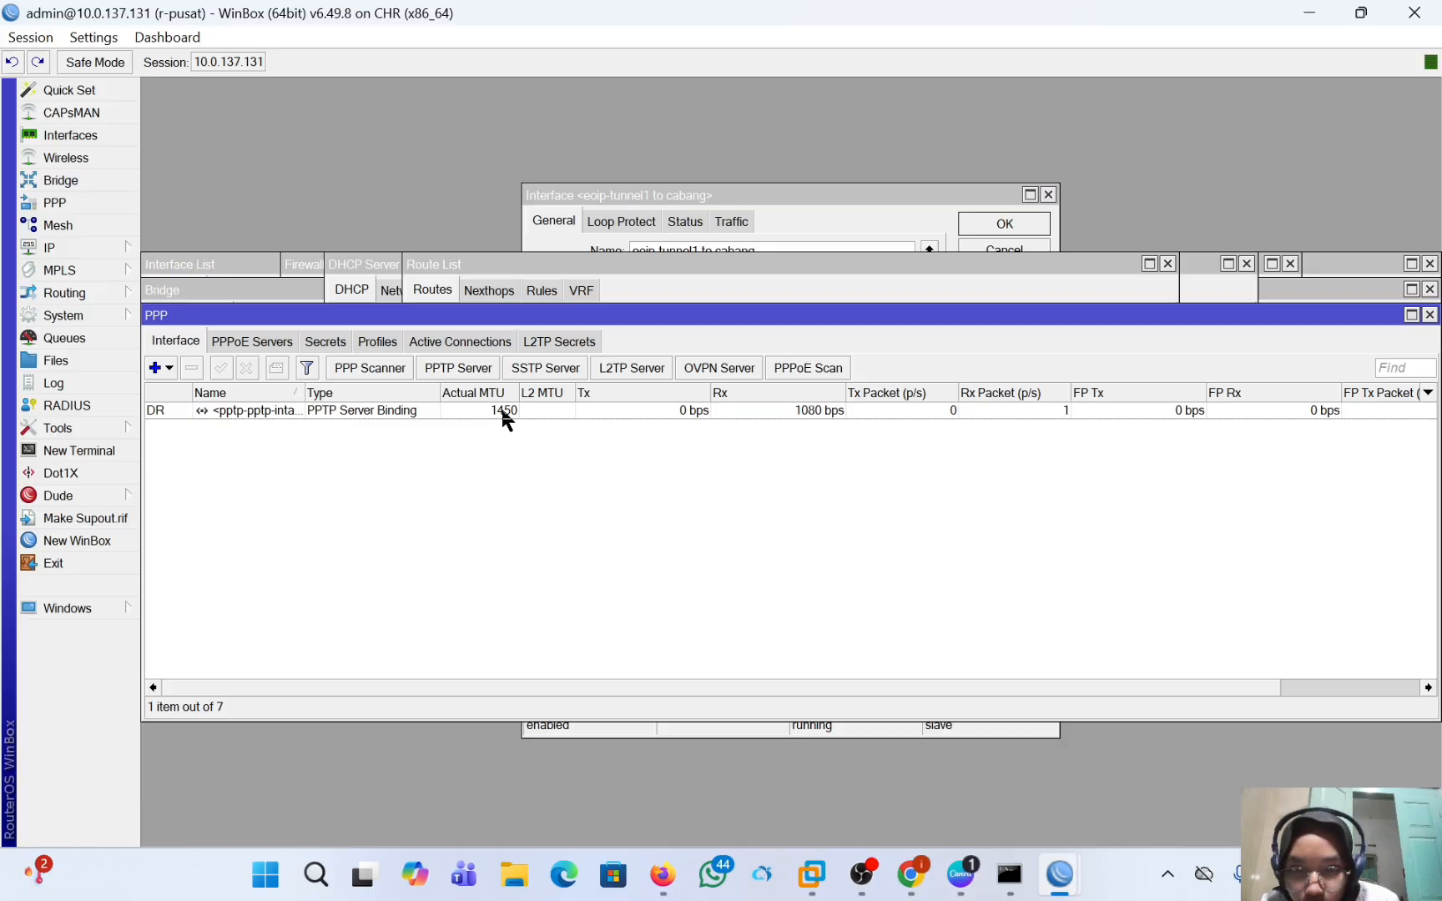
click(614, 368)
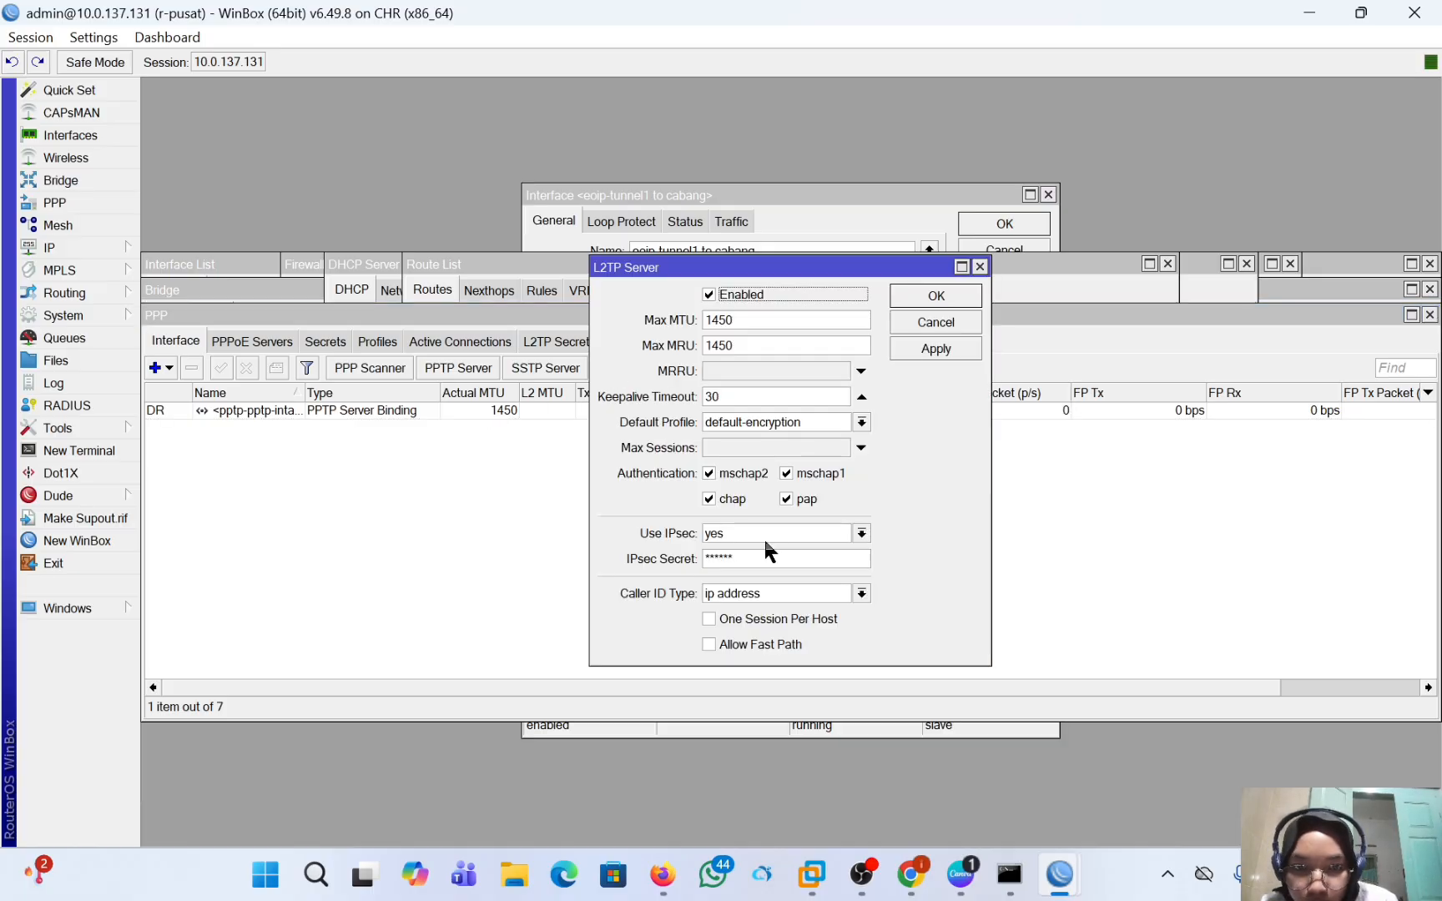
click(472, 494)
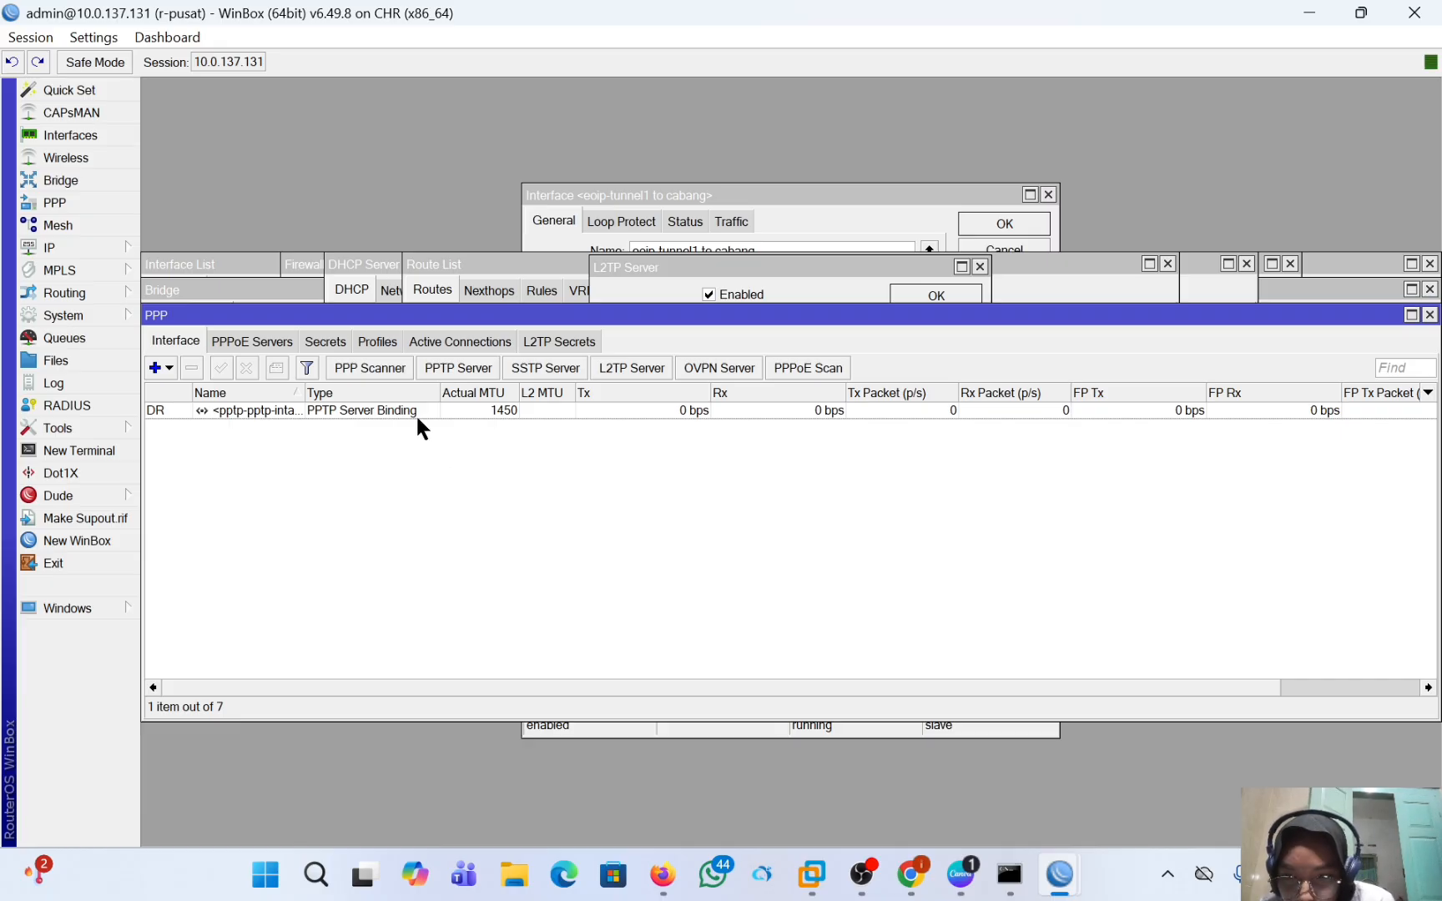
Disable the existing PPTP account in r-pusat's PPP secrets.
click(342, 344)
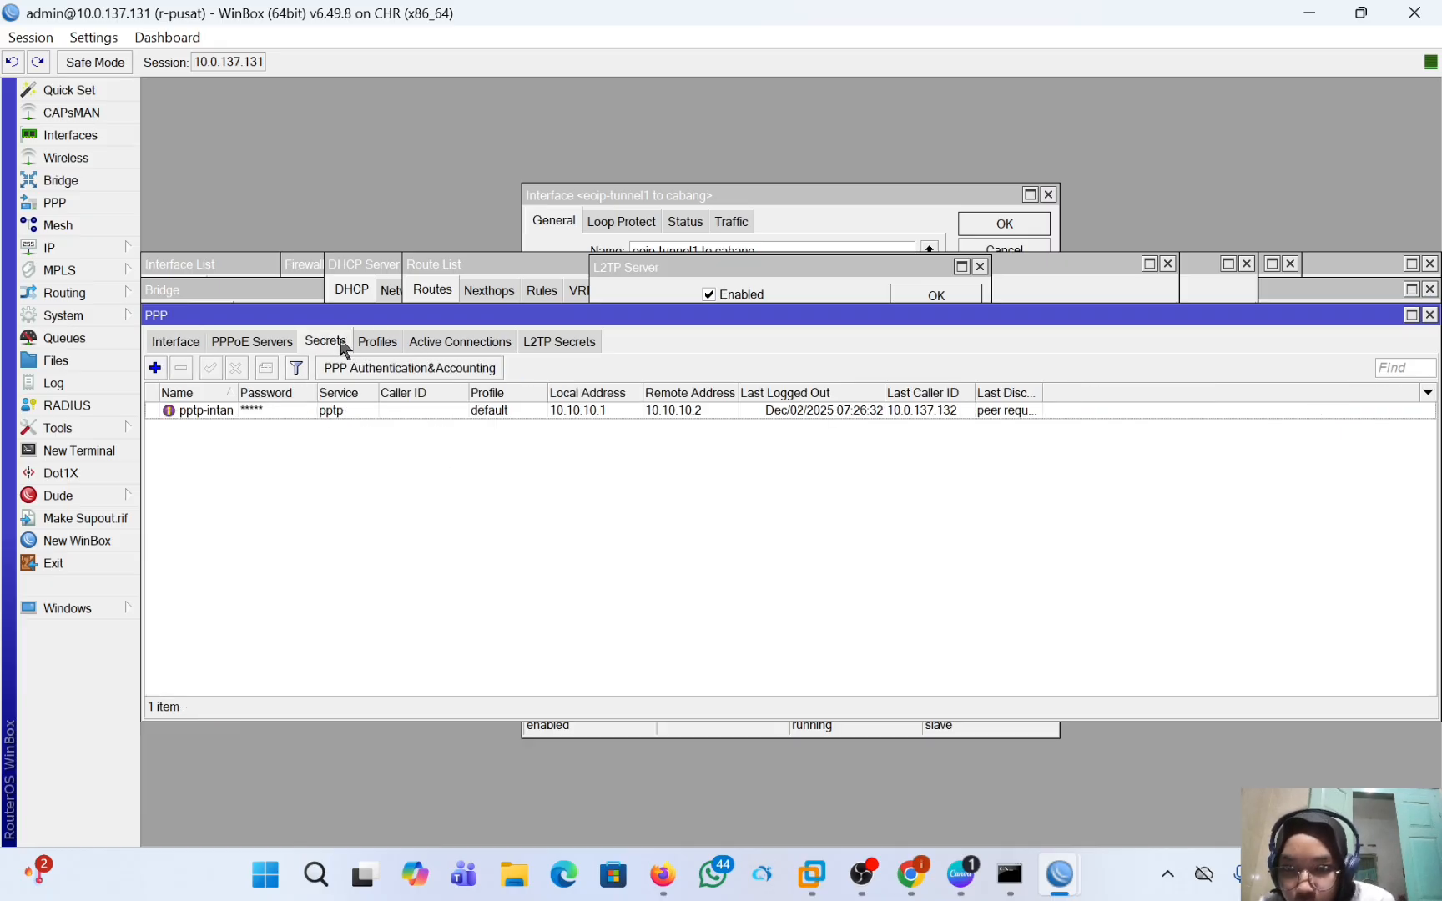
click(334, 413)
click(237, 369)
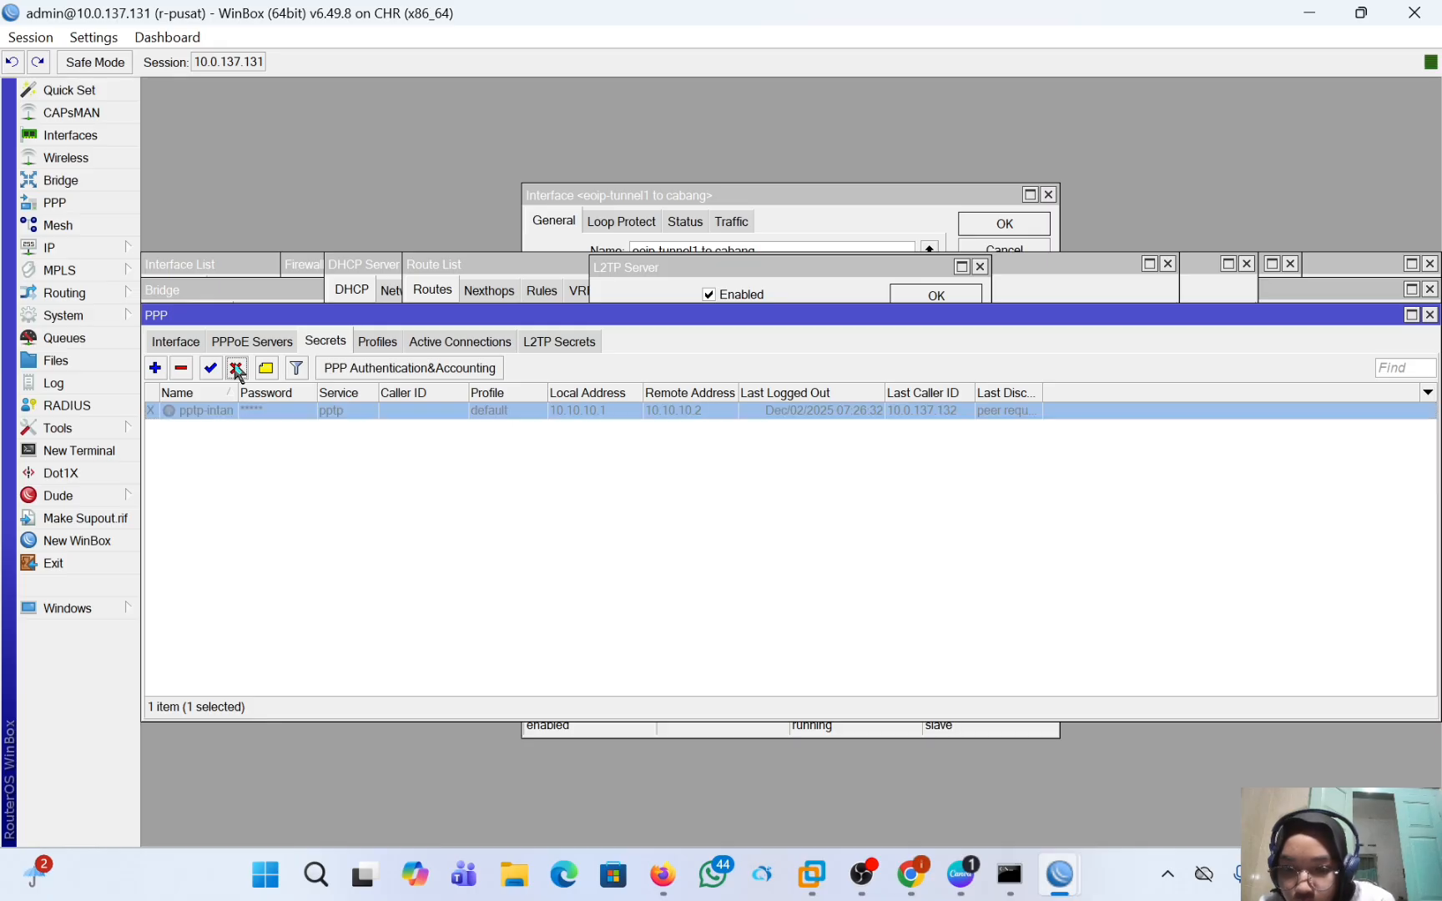
Start a new PPP secret and name it with the prefix l2tp- followed by the account owner's first name.
click(156, 368)
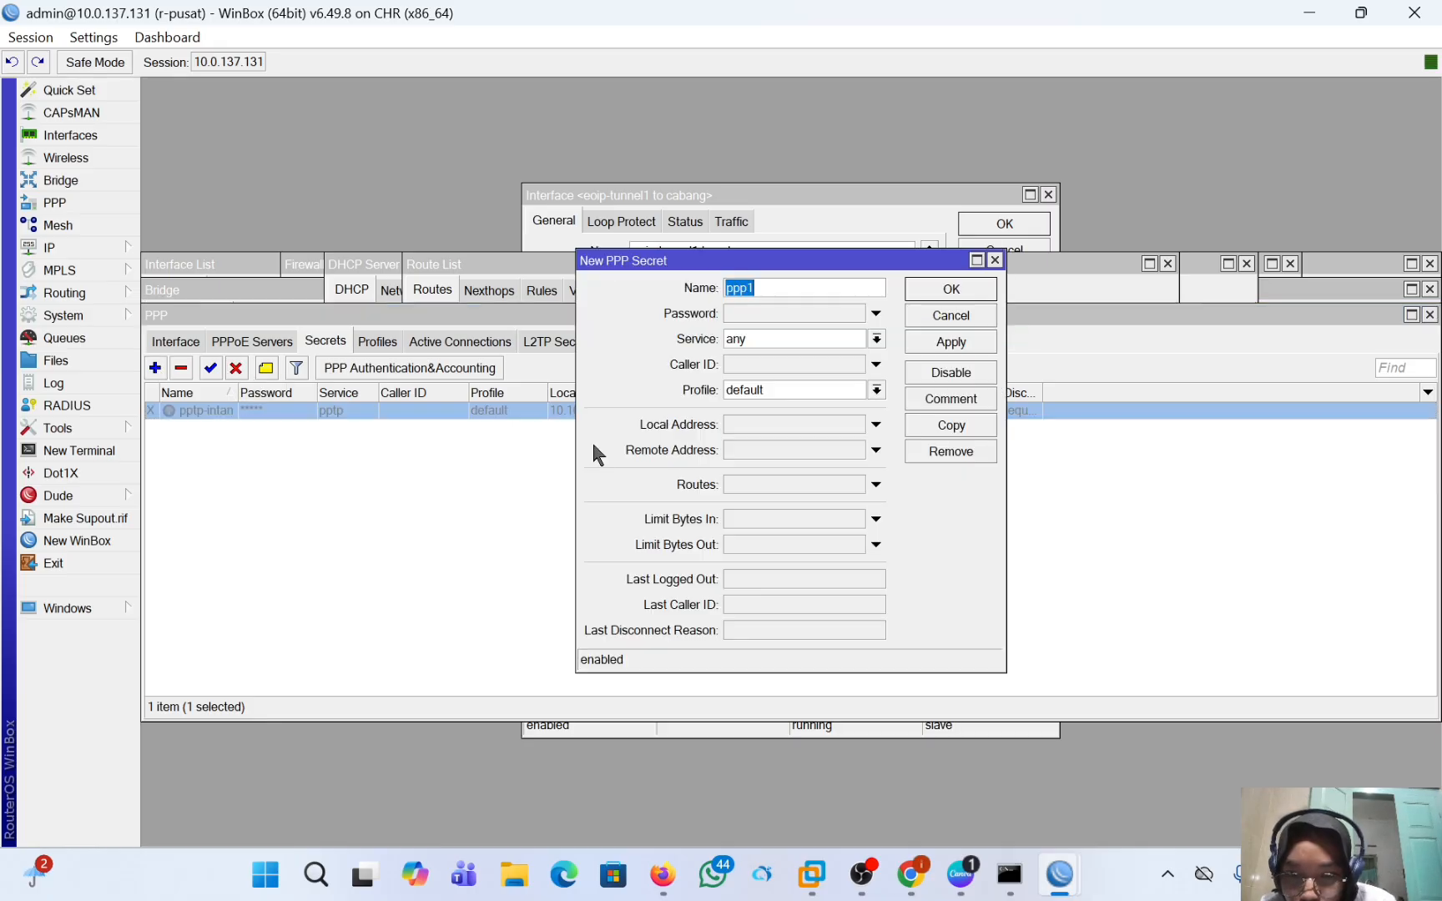
key(BackSpace)
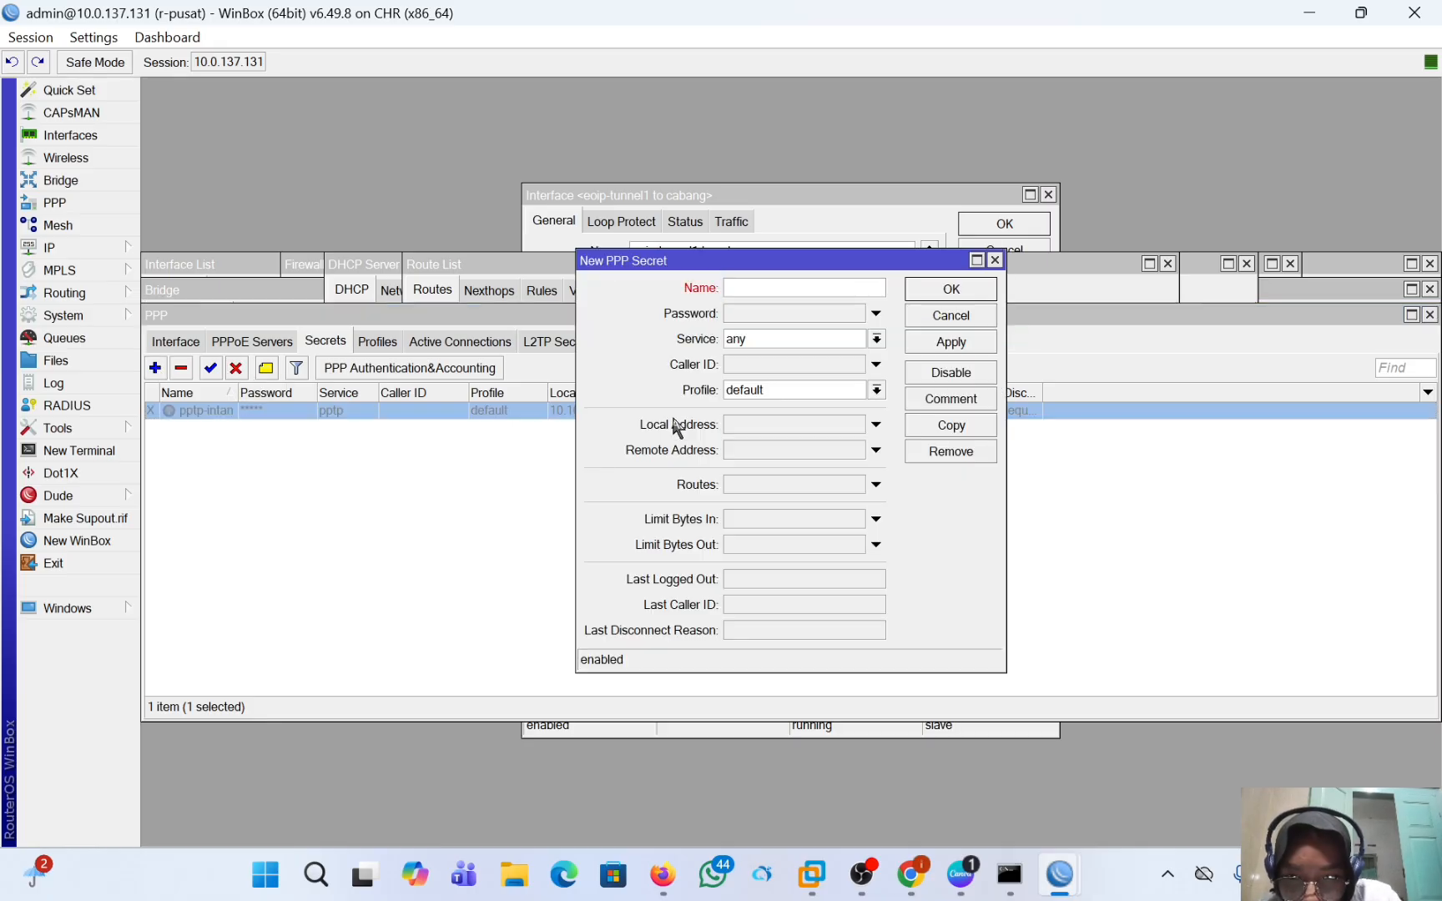
text(l2)
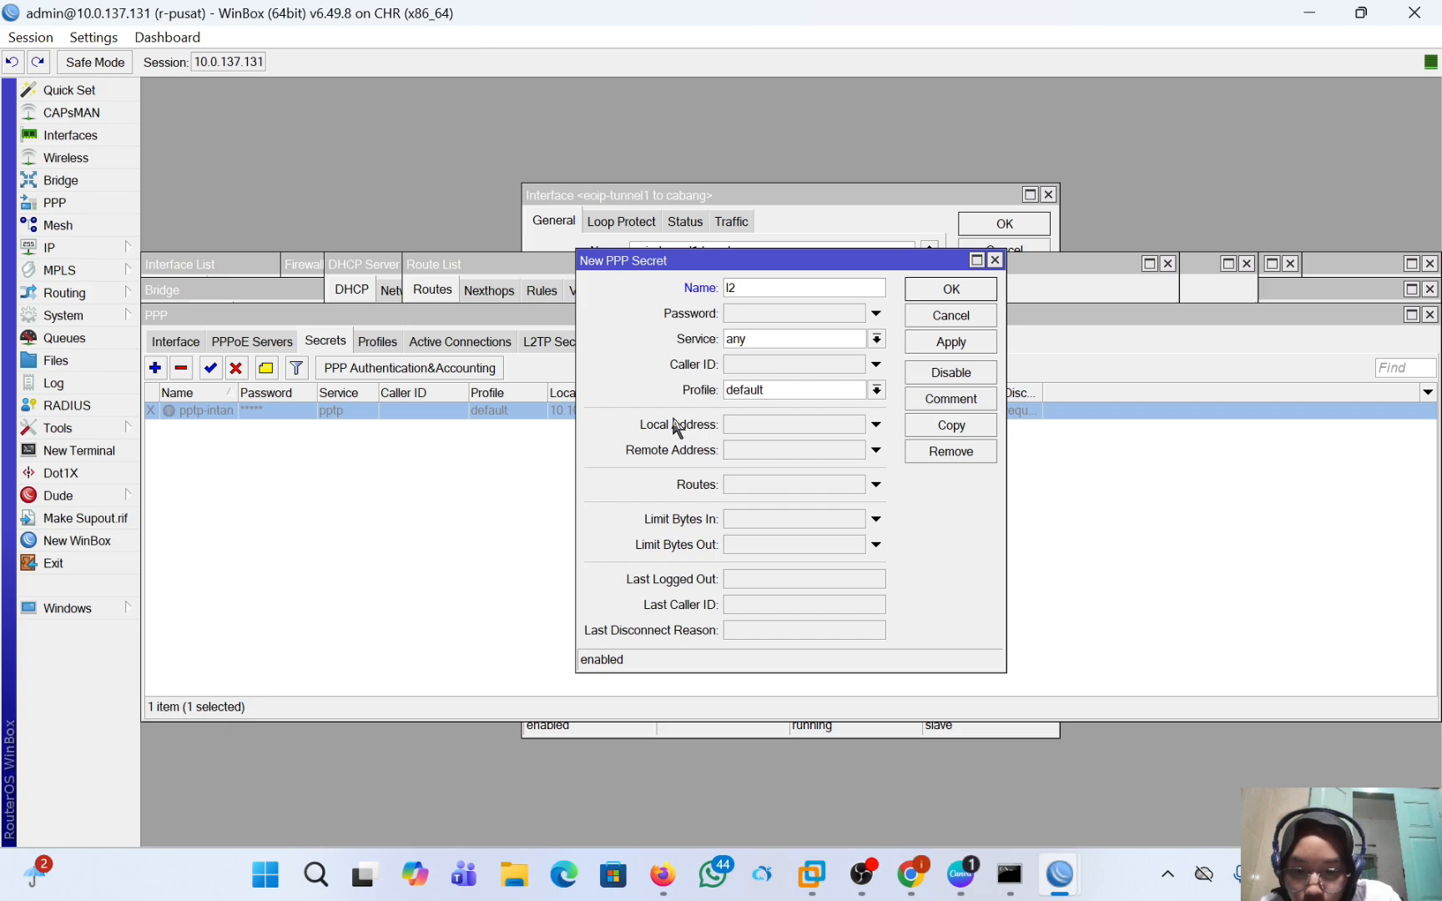
text(tp-)
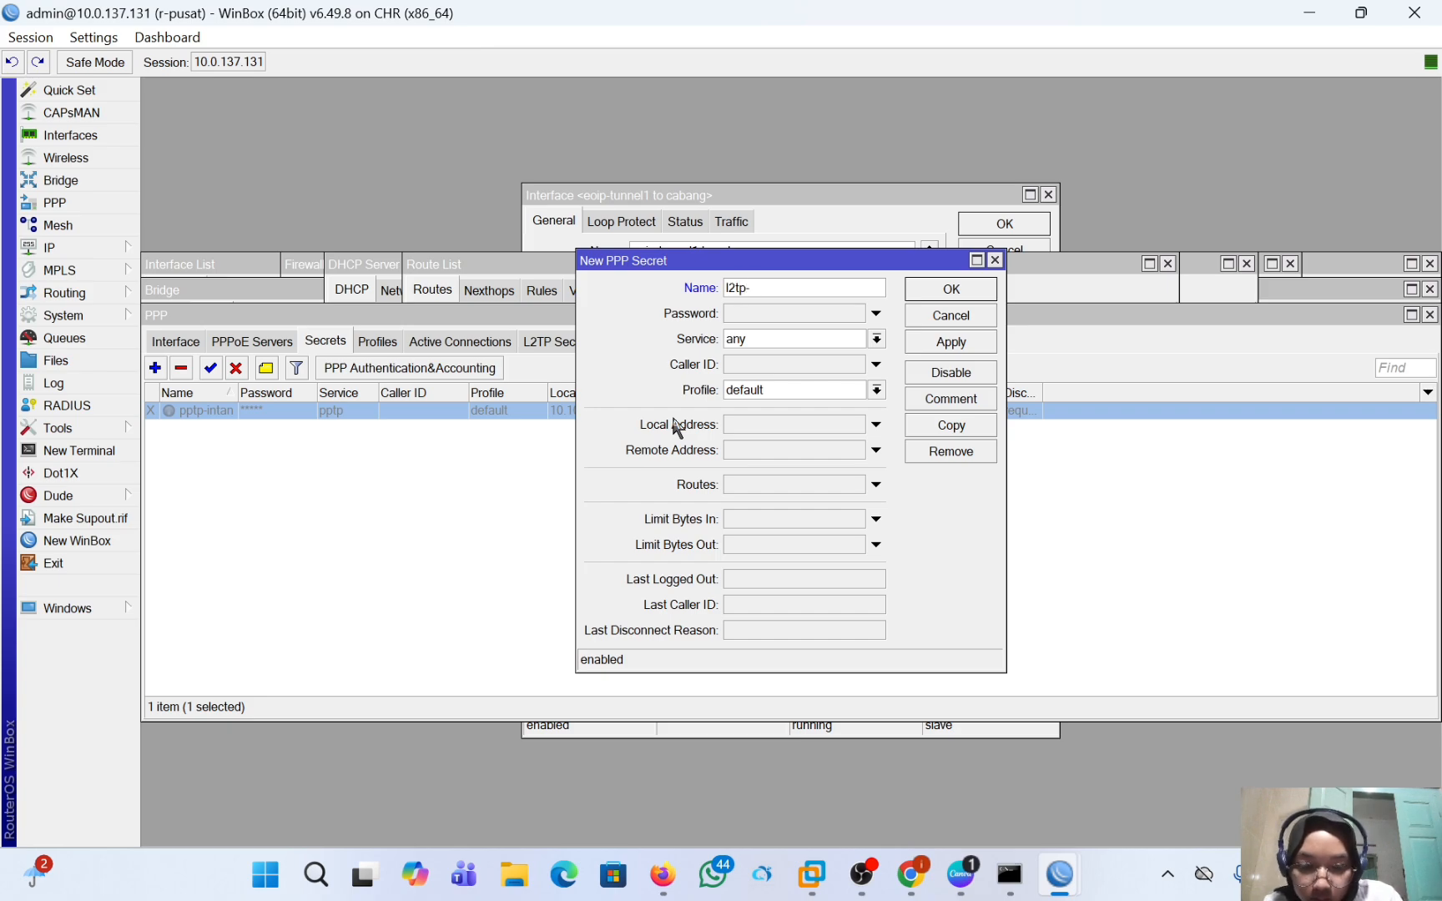
text(intan)
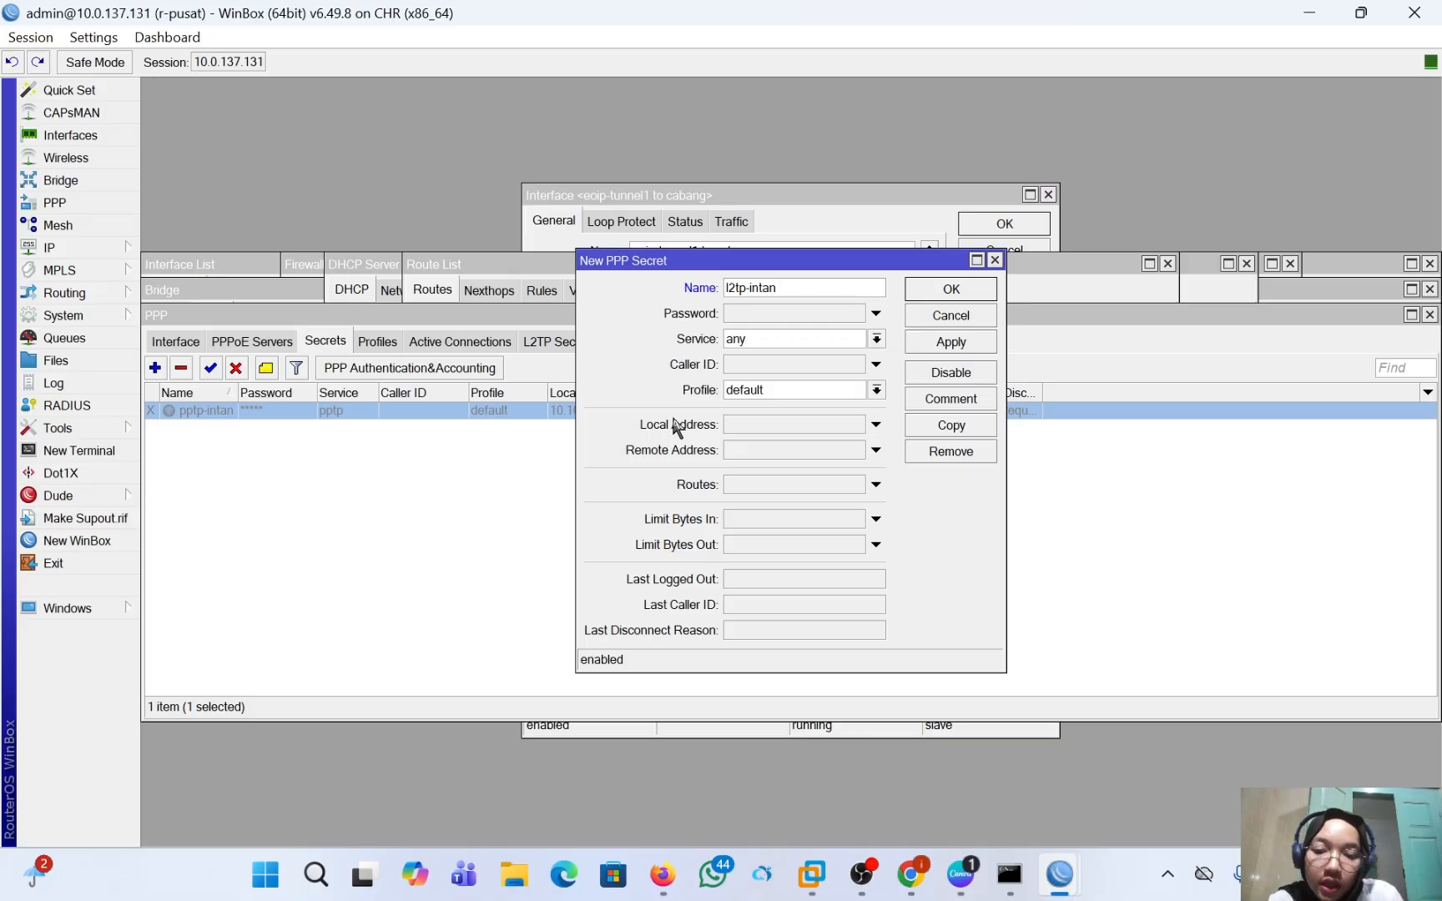
Enter the account password for the new PPP secret and set its service to l2tp.
click(732, 311)
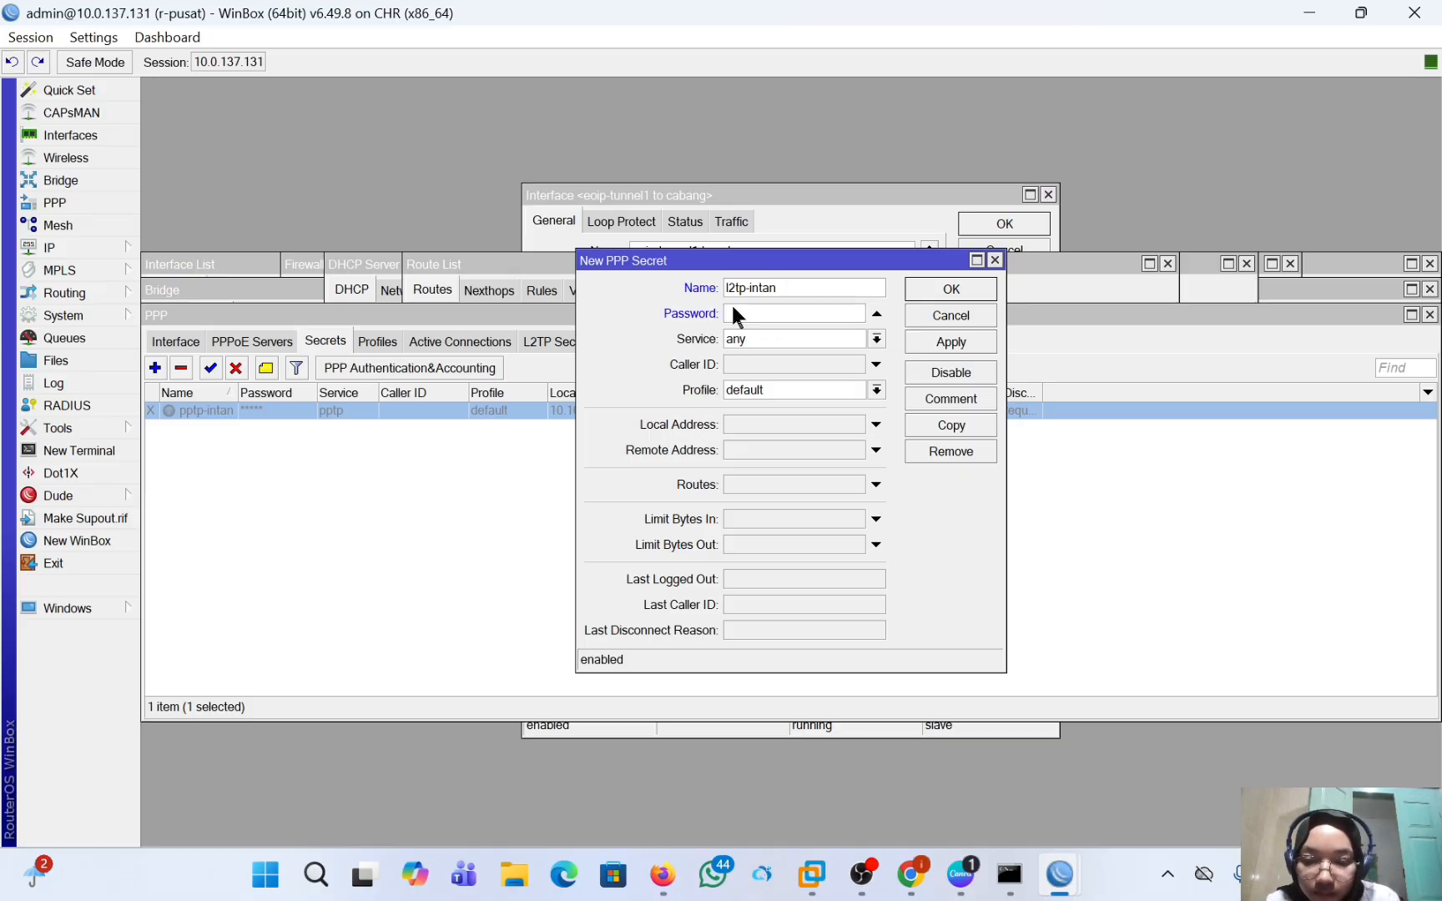
text(*)
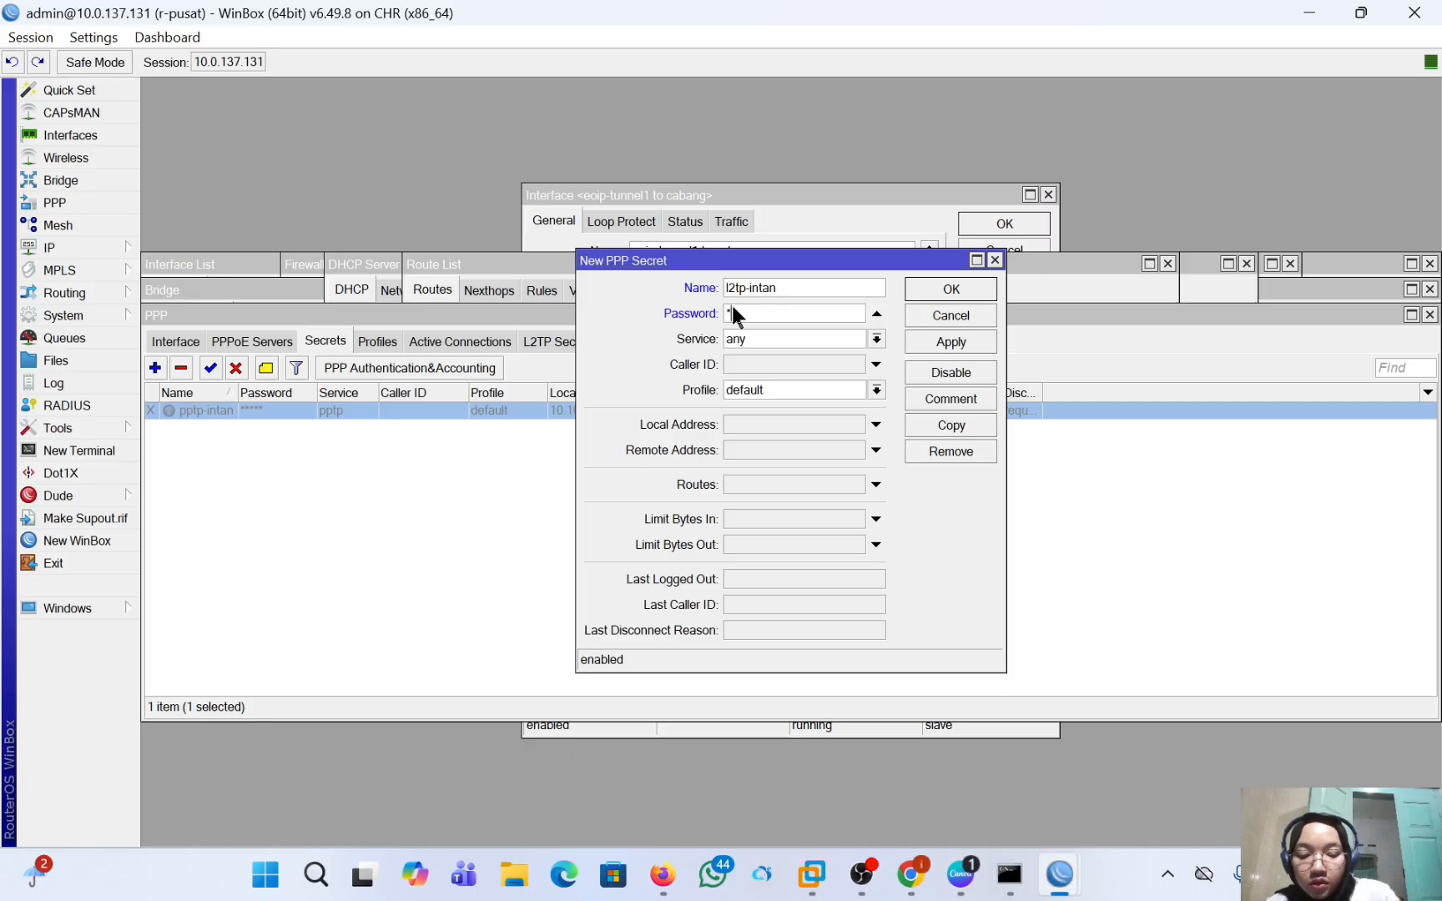
text(****)
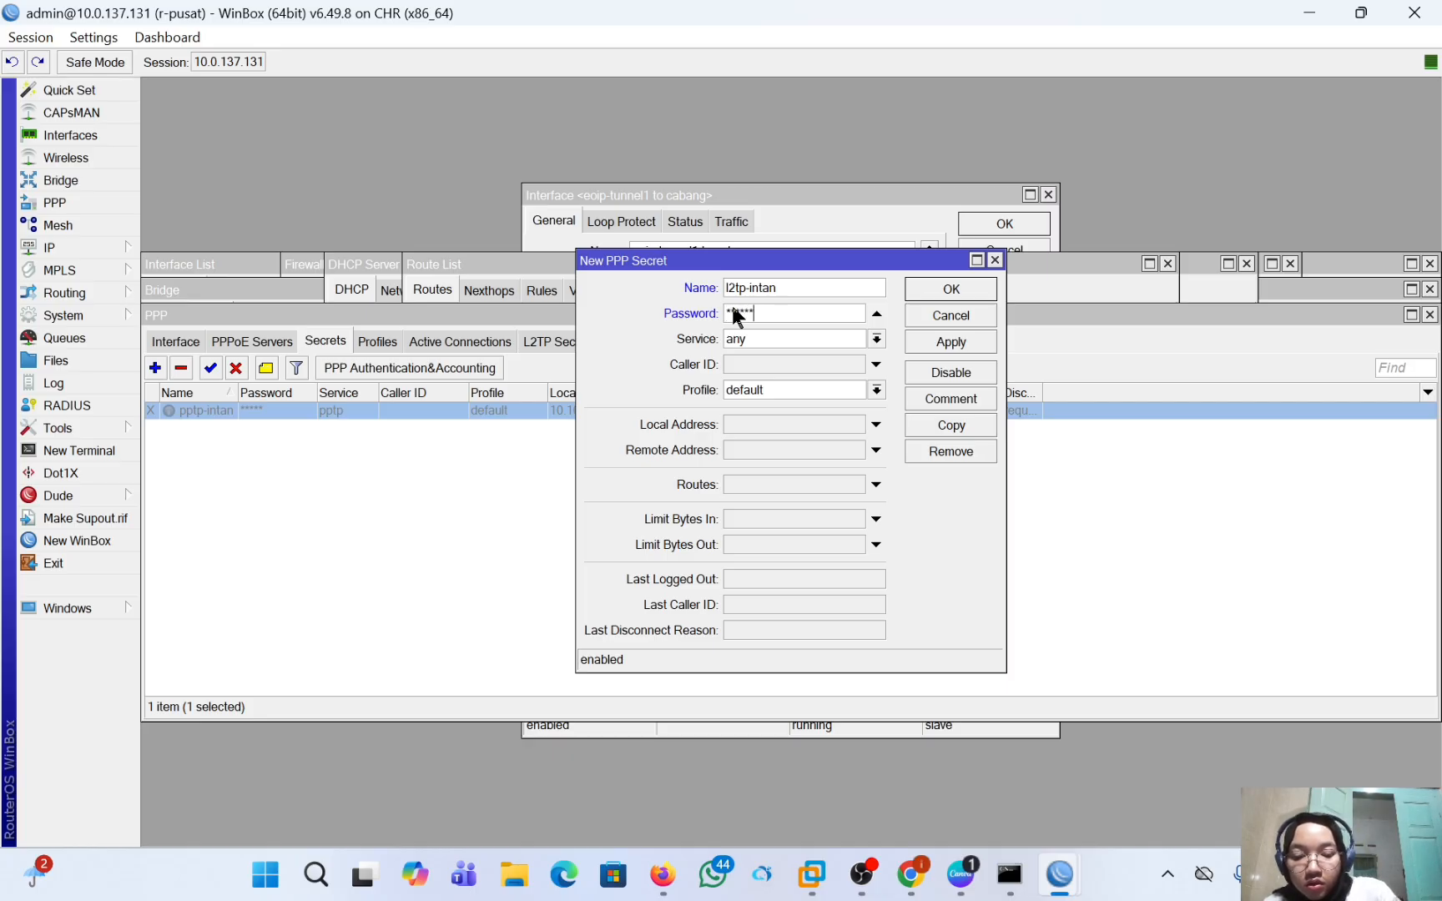
text(******)
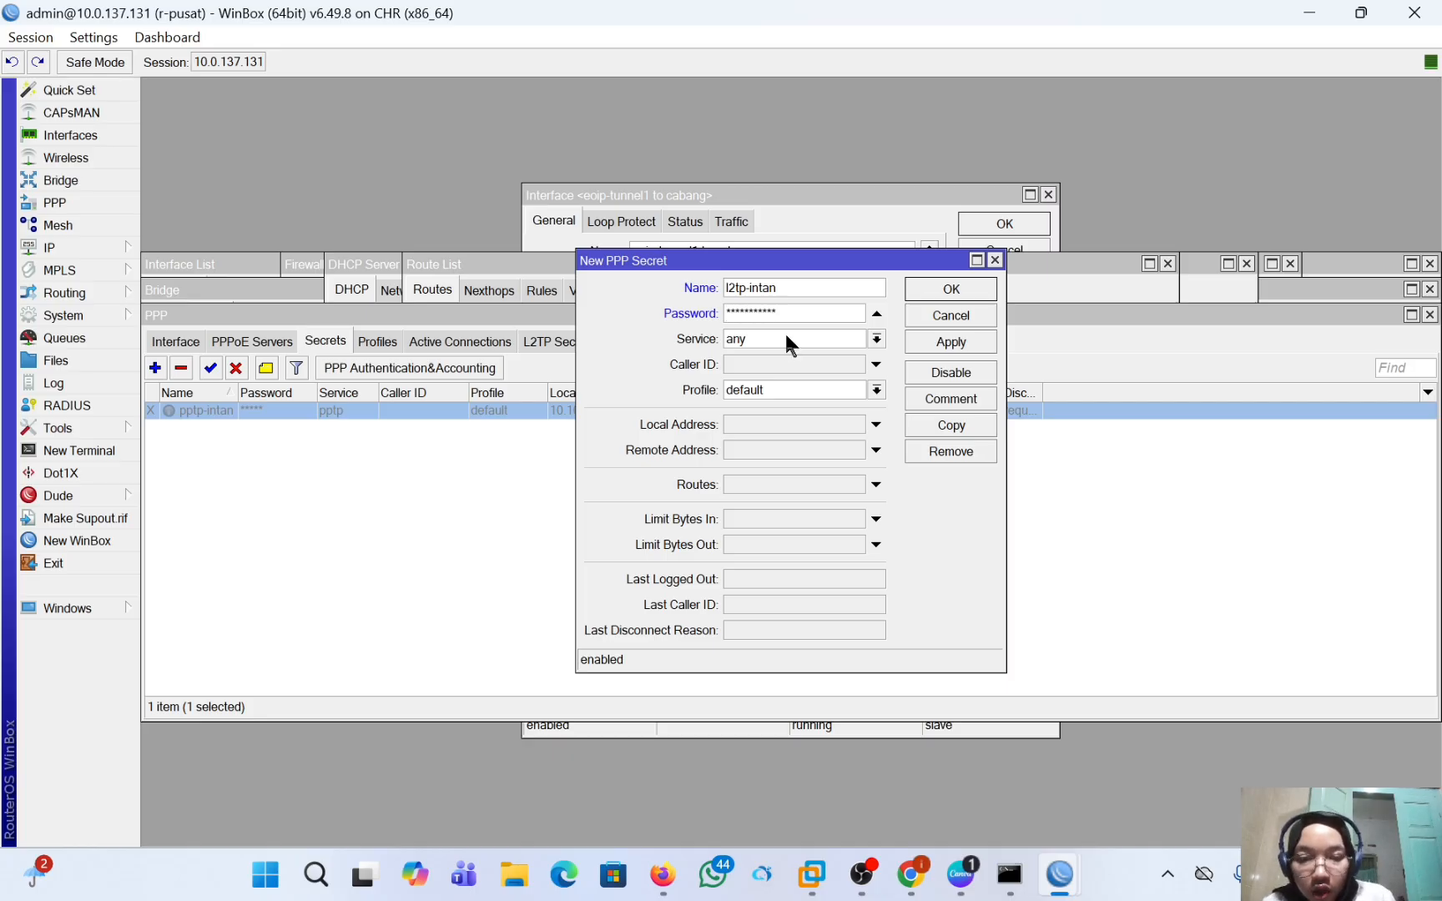
click(799, 347)
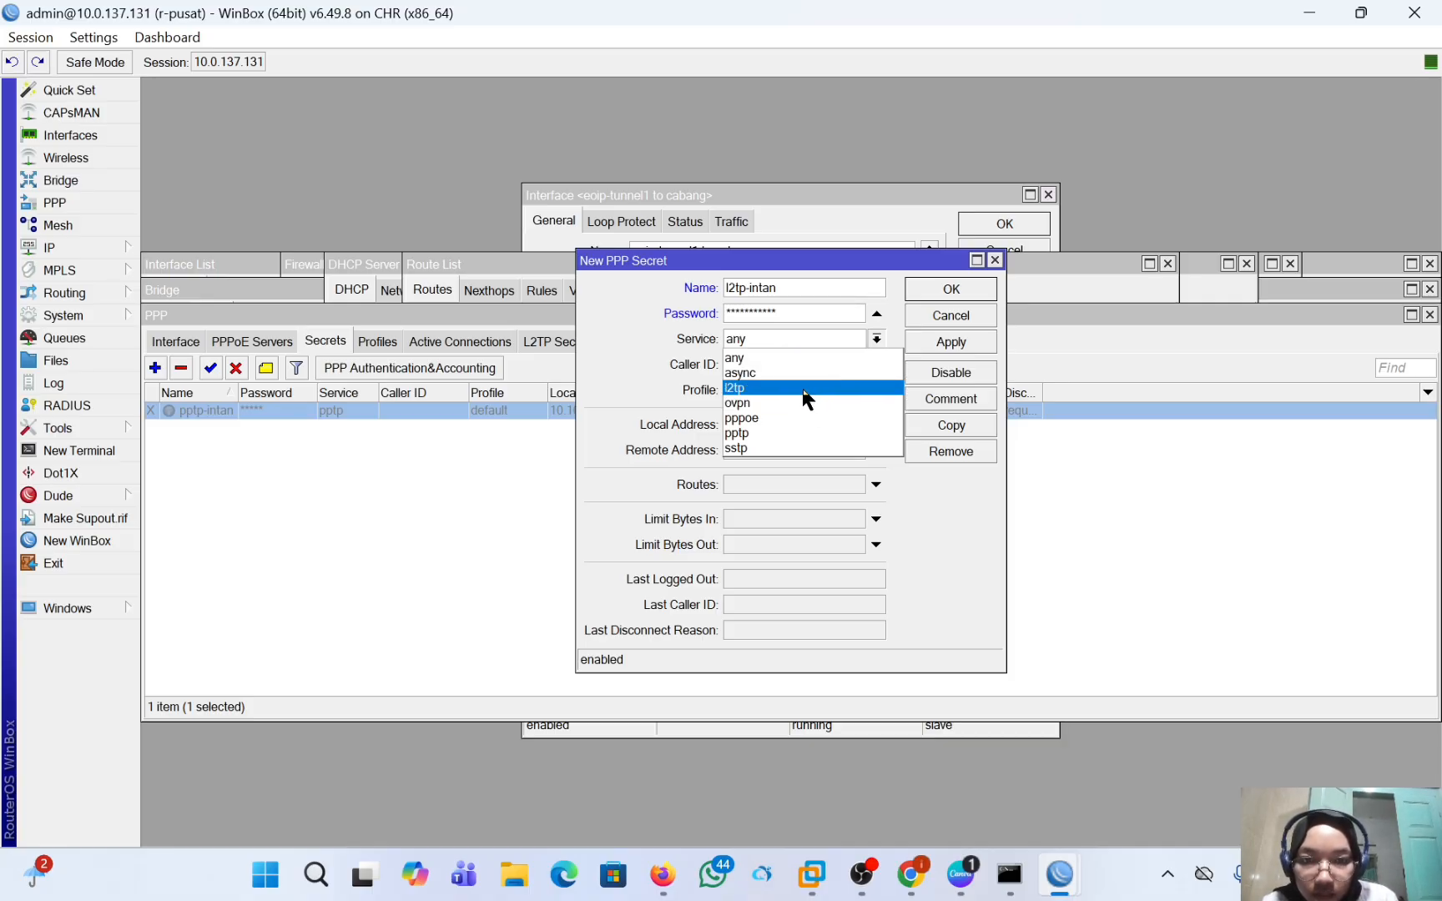
click(804, 389)
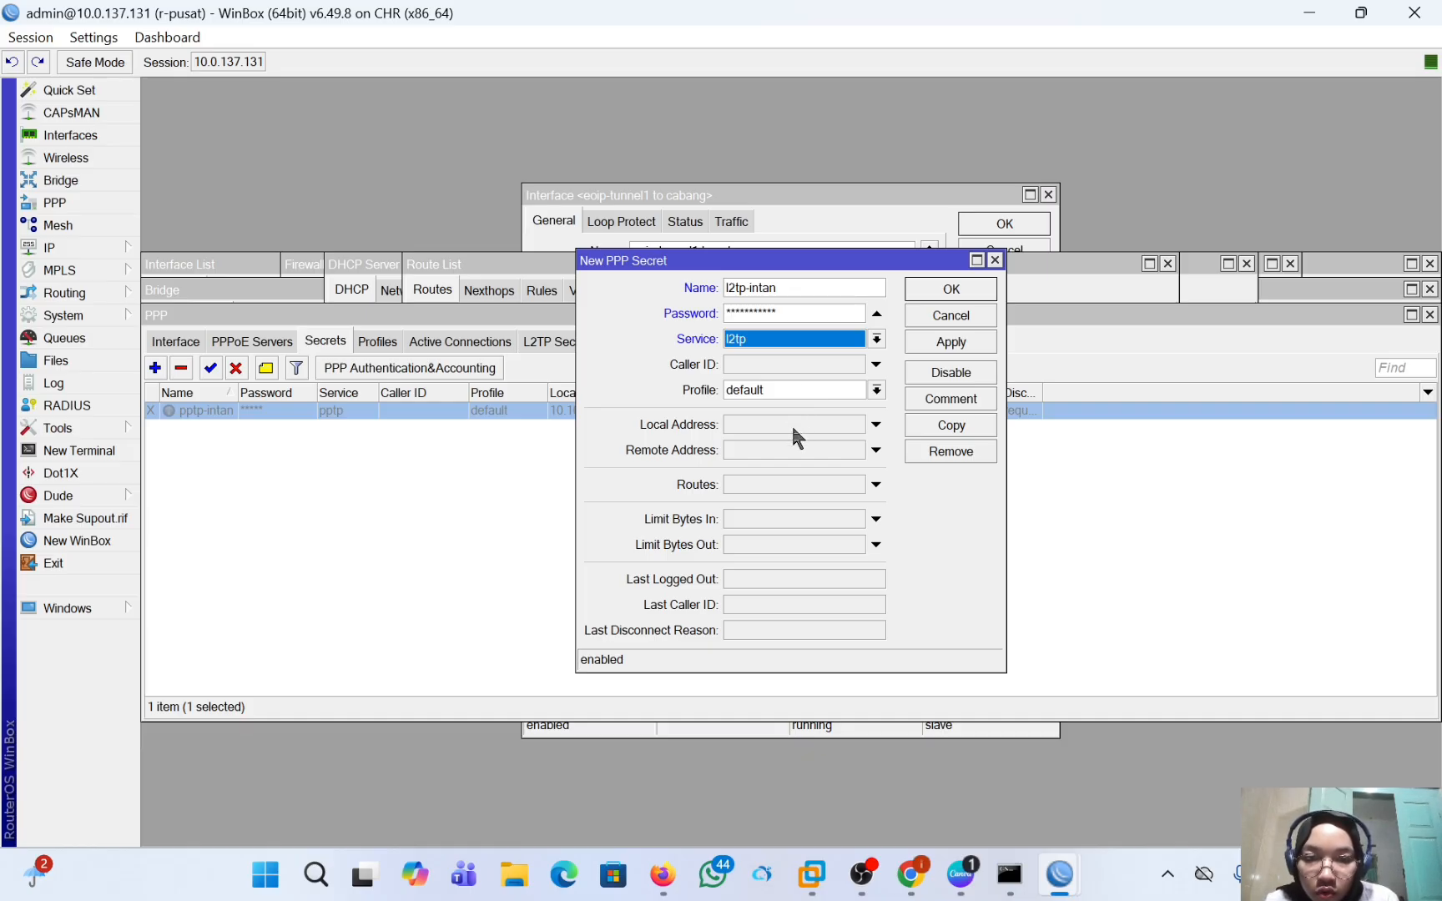
Give the new L2TP secret local address 172.16.1.1, remote address 172.16.1.2 and the default-encryption profile.
click(791, 424)
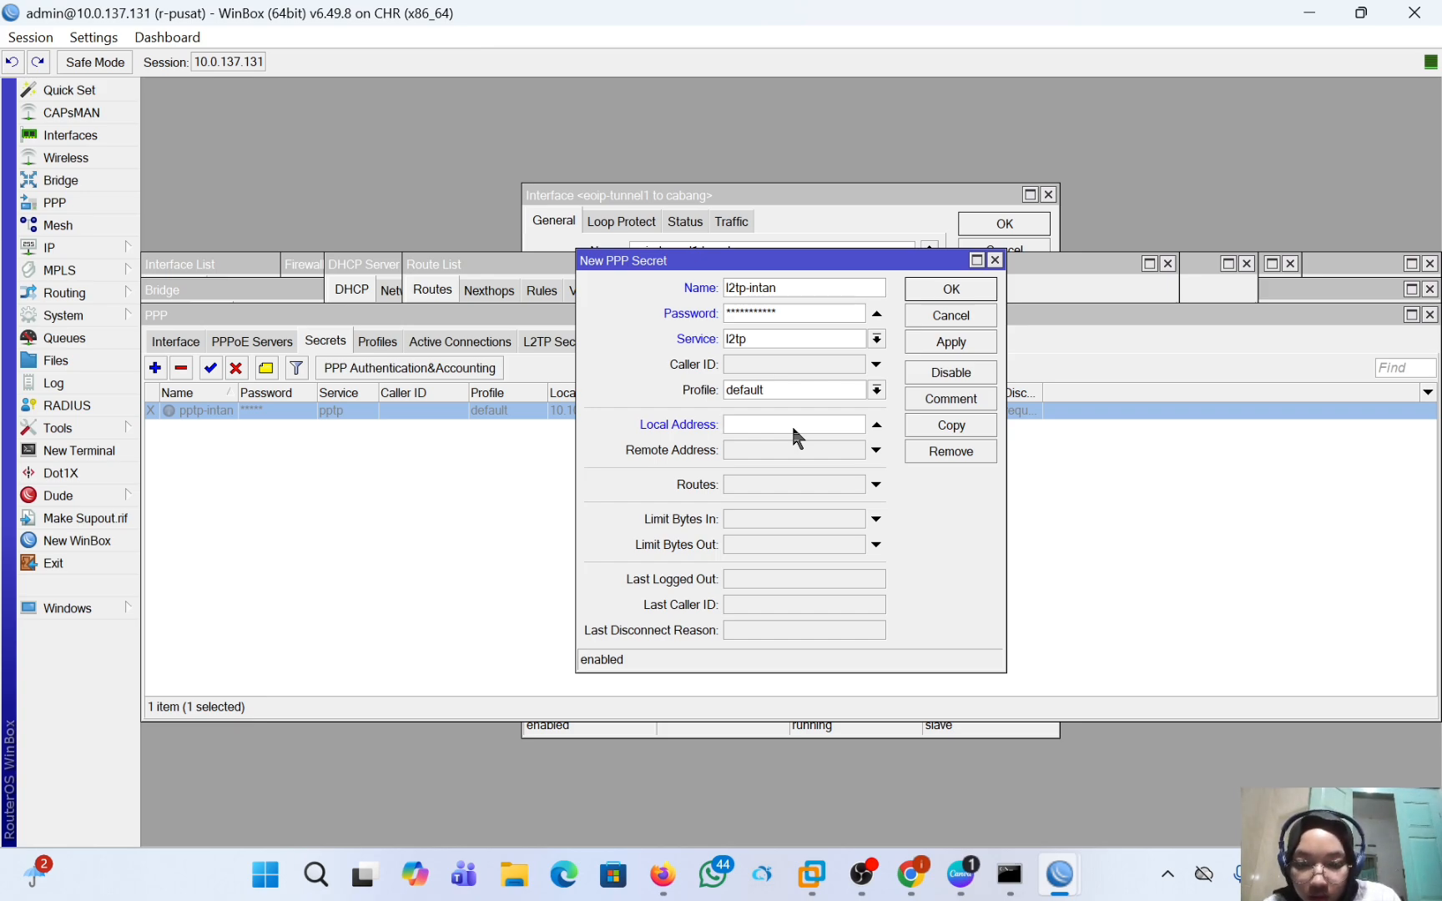
text(1)
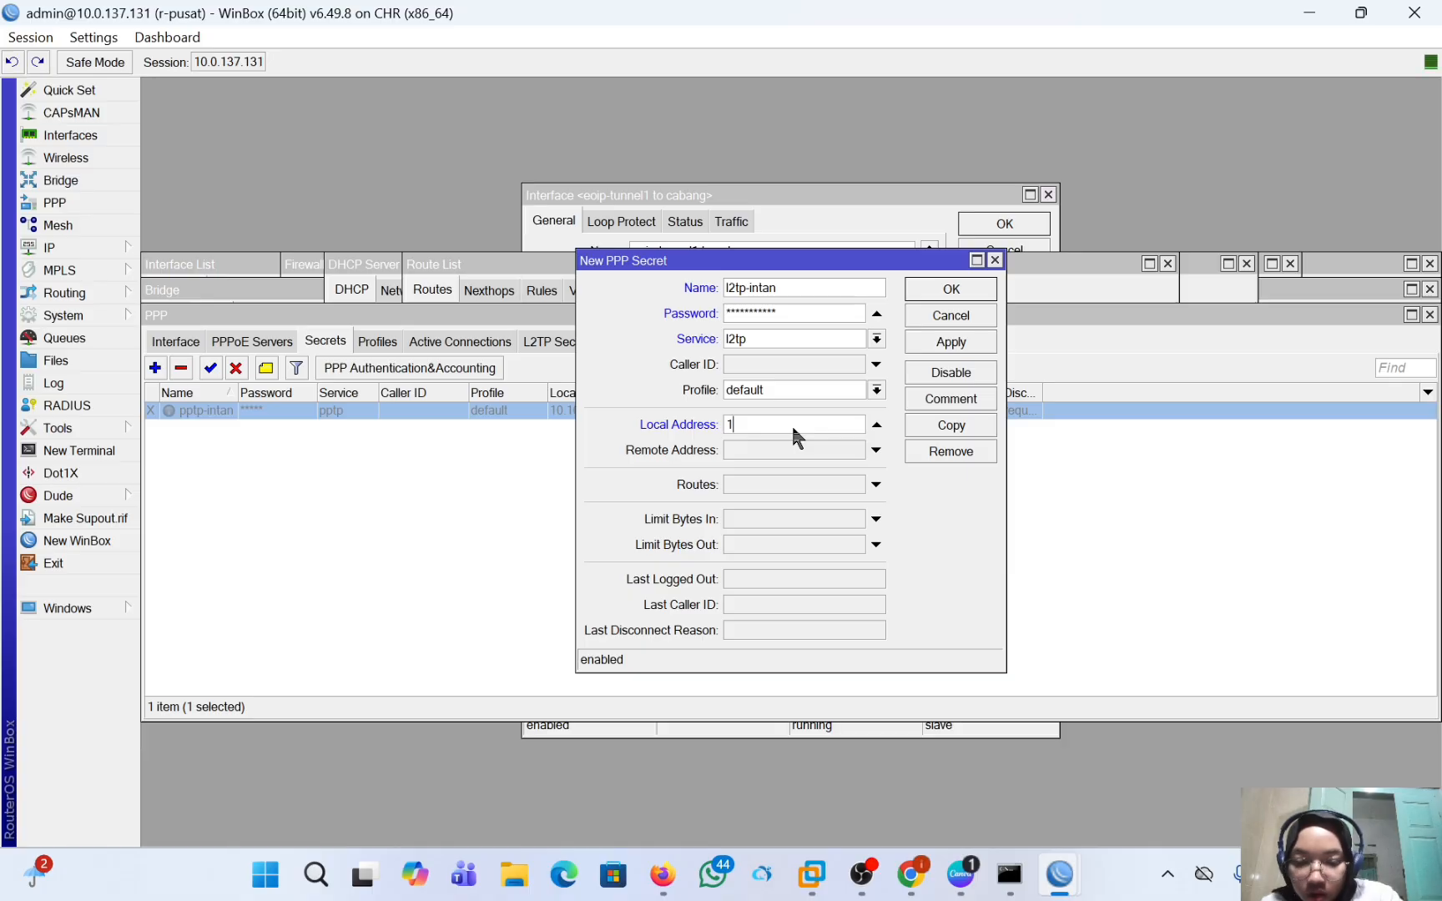
text(72.16.1.1)
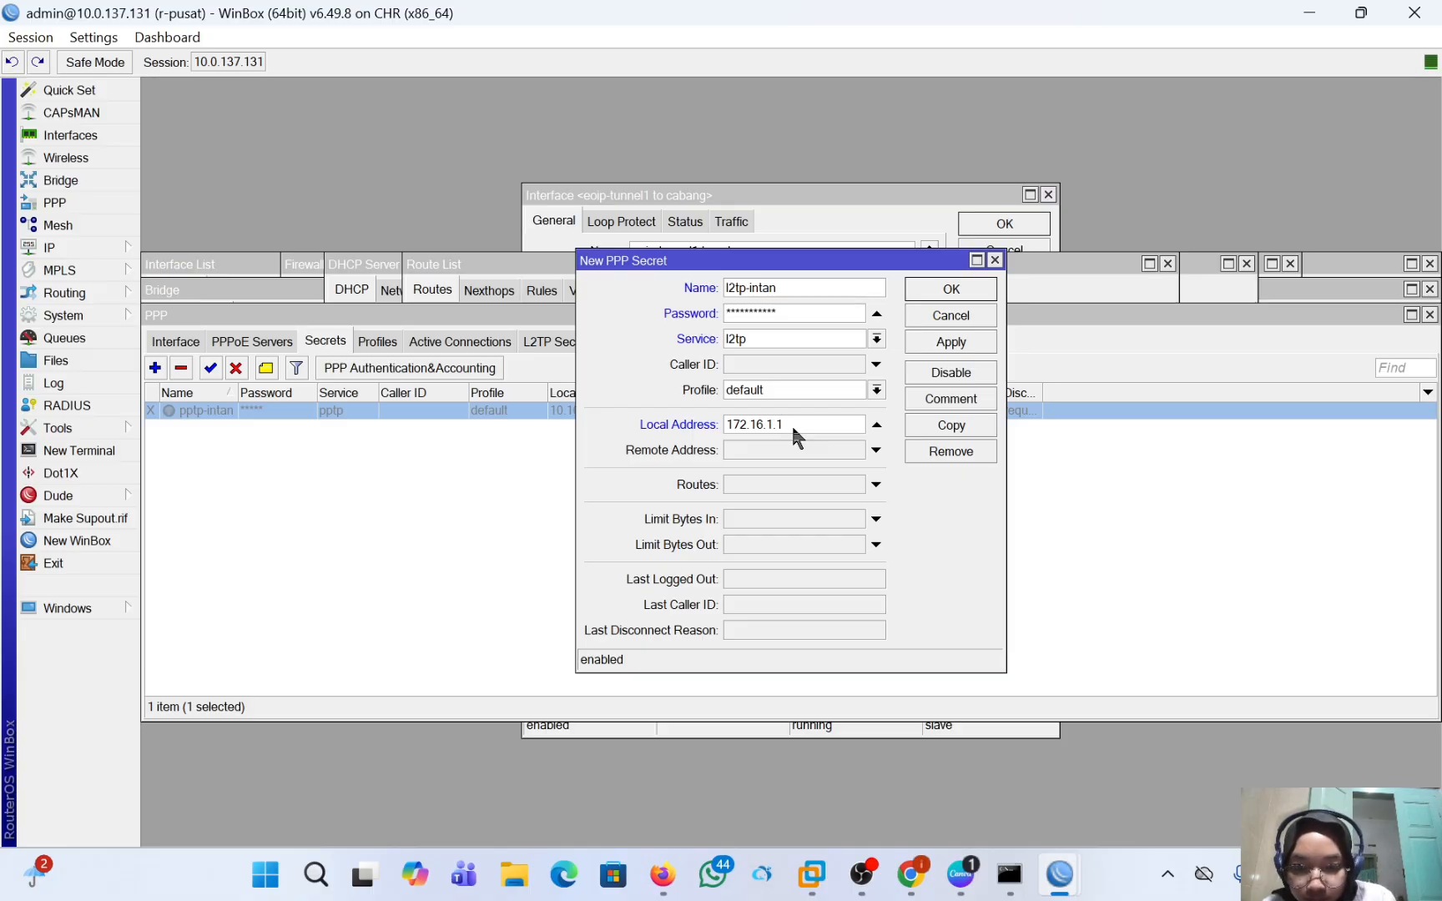
click(815, 447)
key(BackSpace)
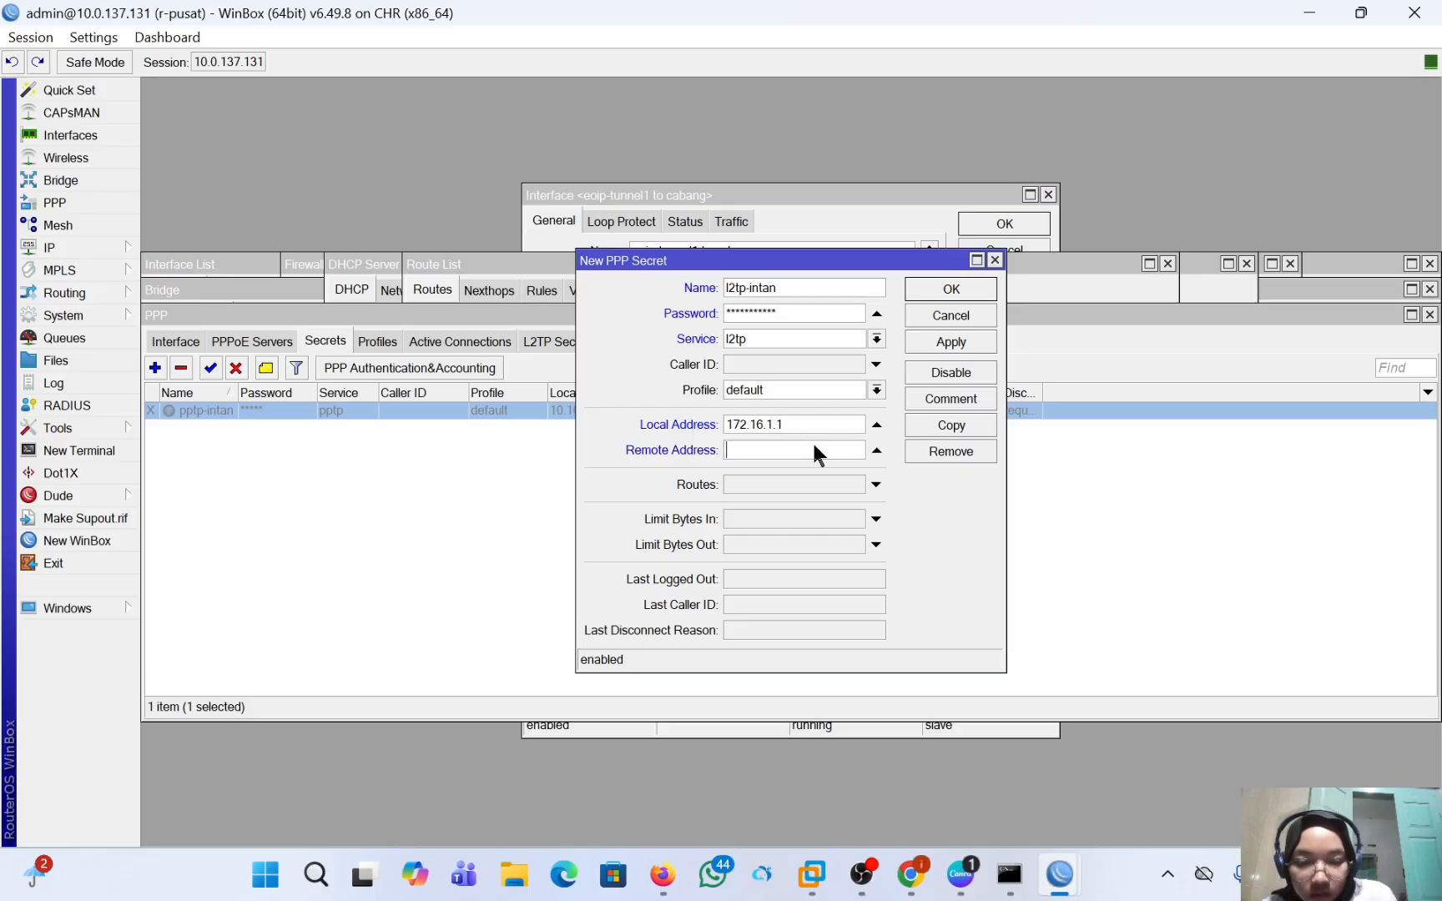
text(172)
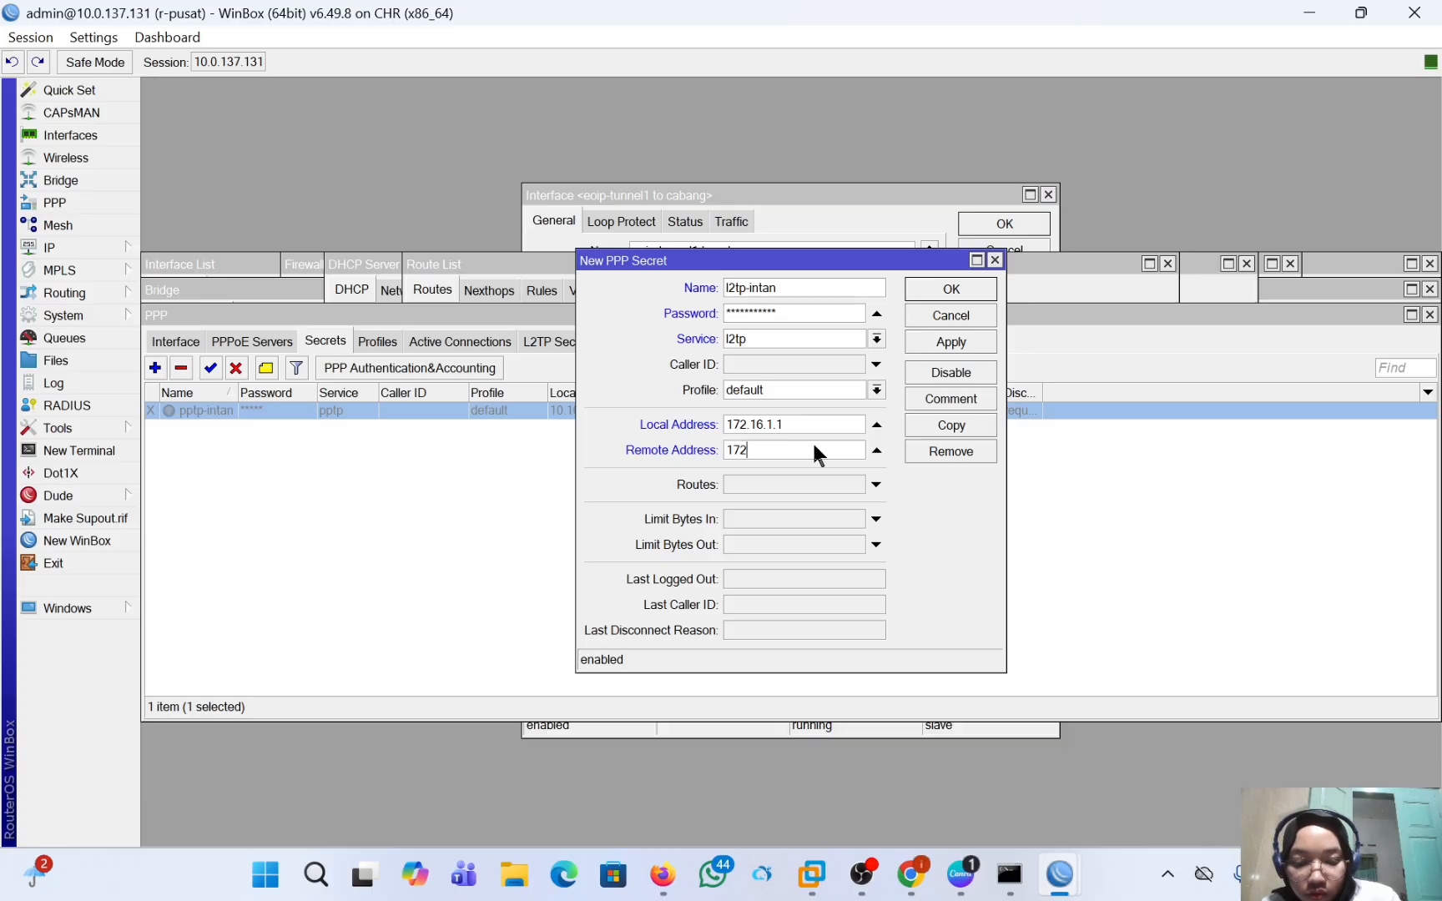
text(.16.1.2)
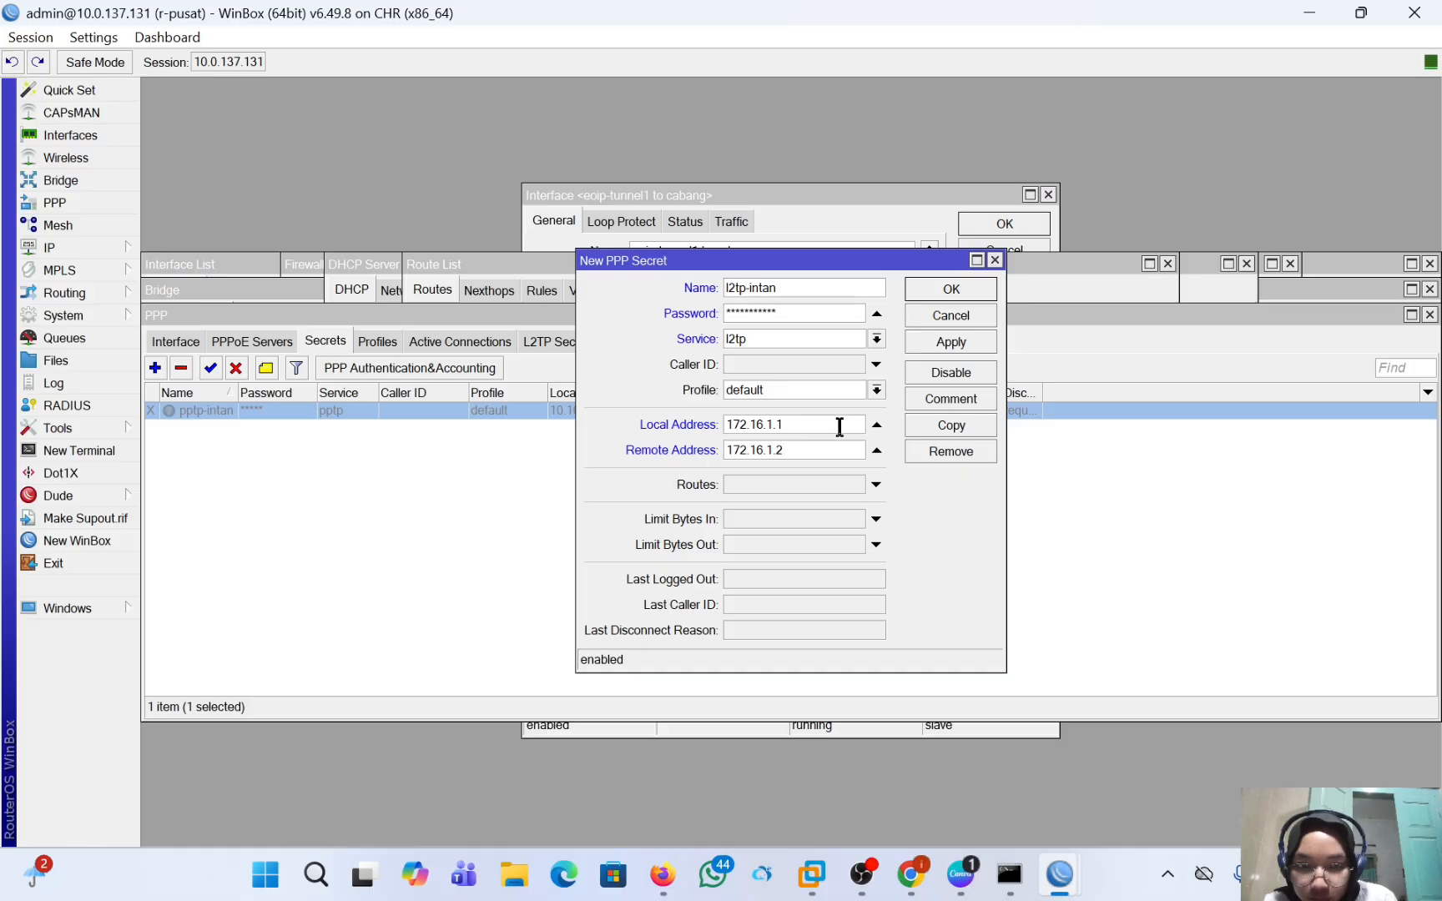
click(814, 392)
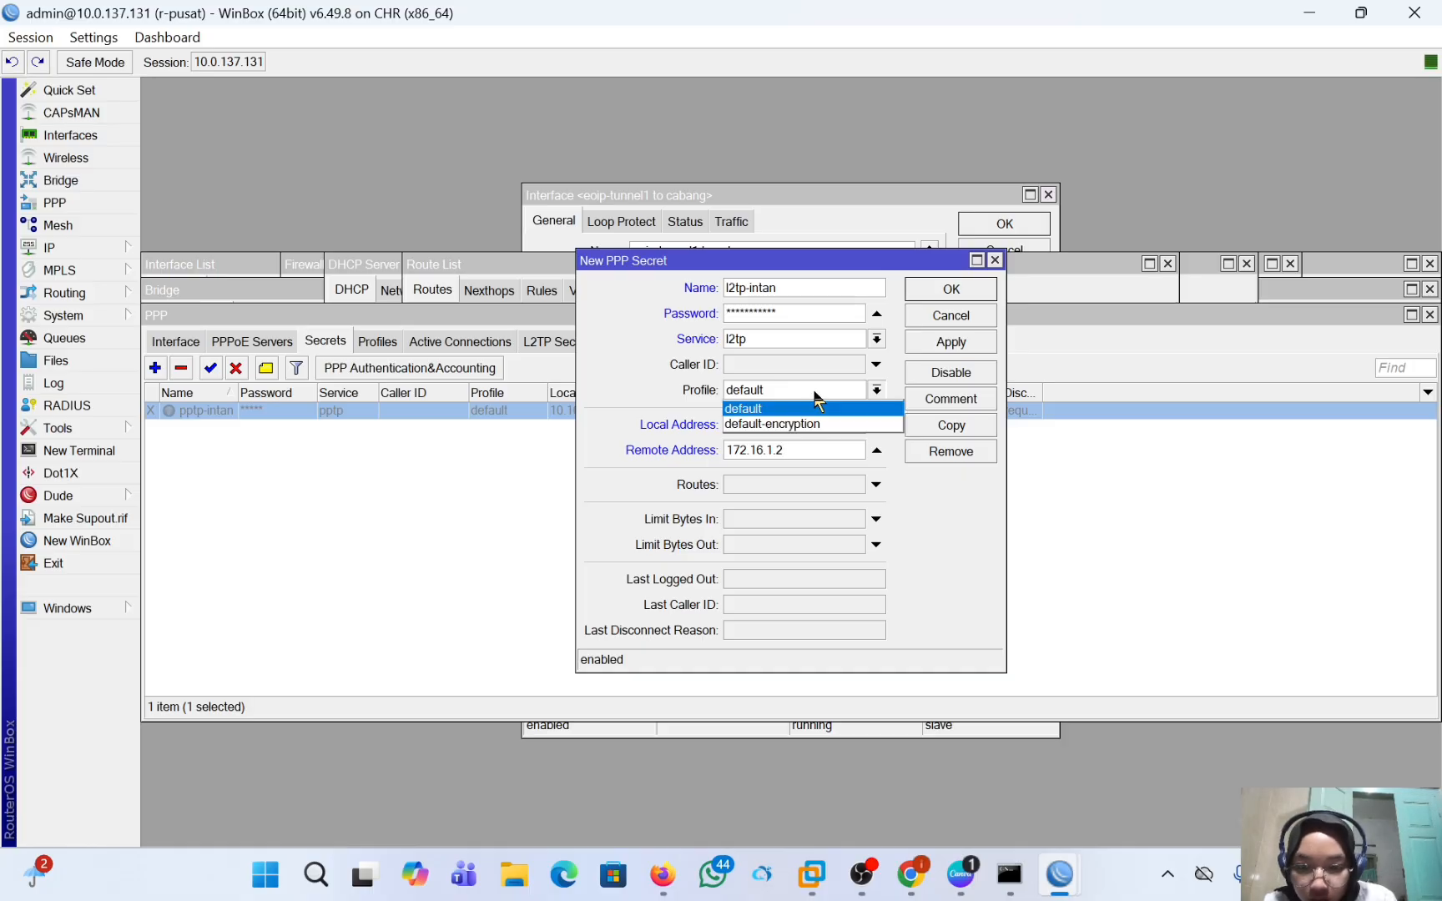
click(824, 424)
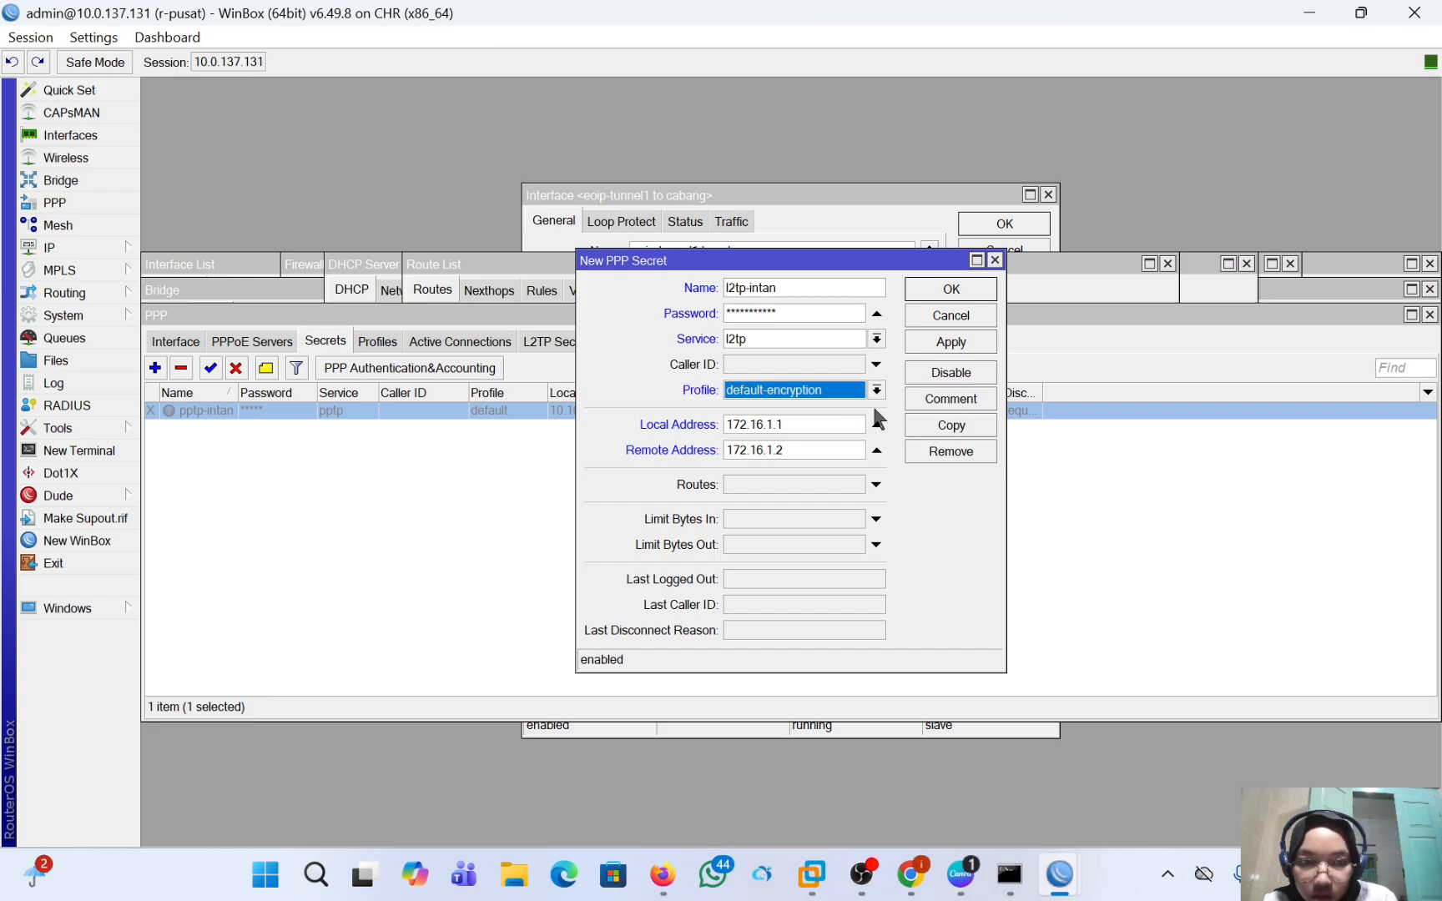
Save the new L2TP secret on r-pusat and close its dialog.
click(945, 343)
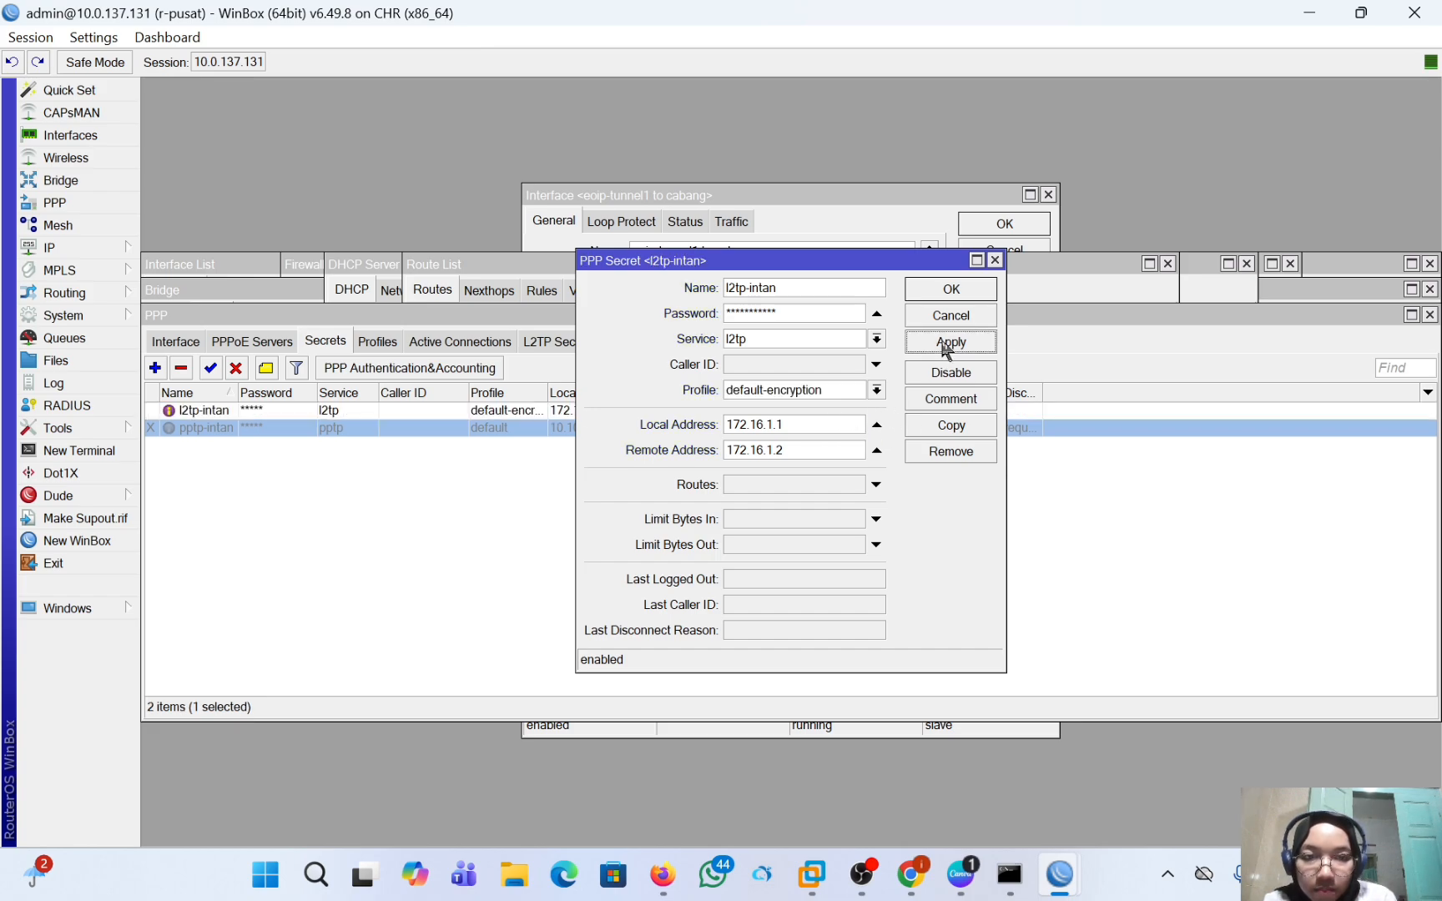
click(952, 289)
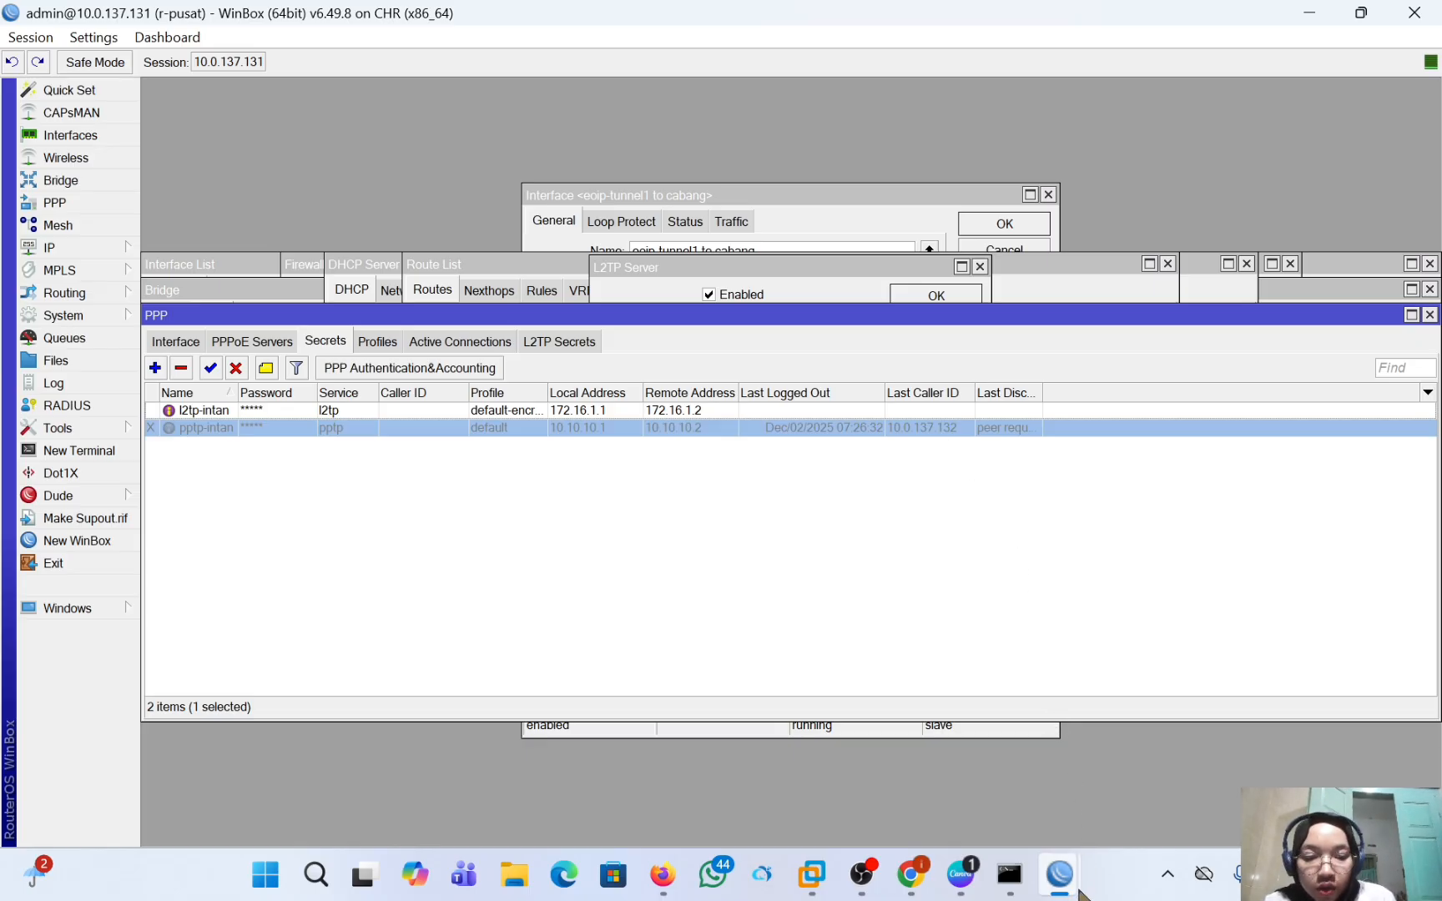
Switch to the r-cabang session and remove the pptp-out1 client from its PPP interfaces.
mouse_move(1060, 872)
click(1150, 763)
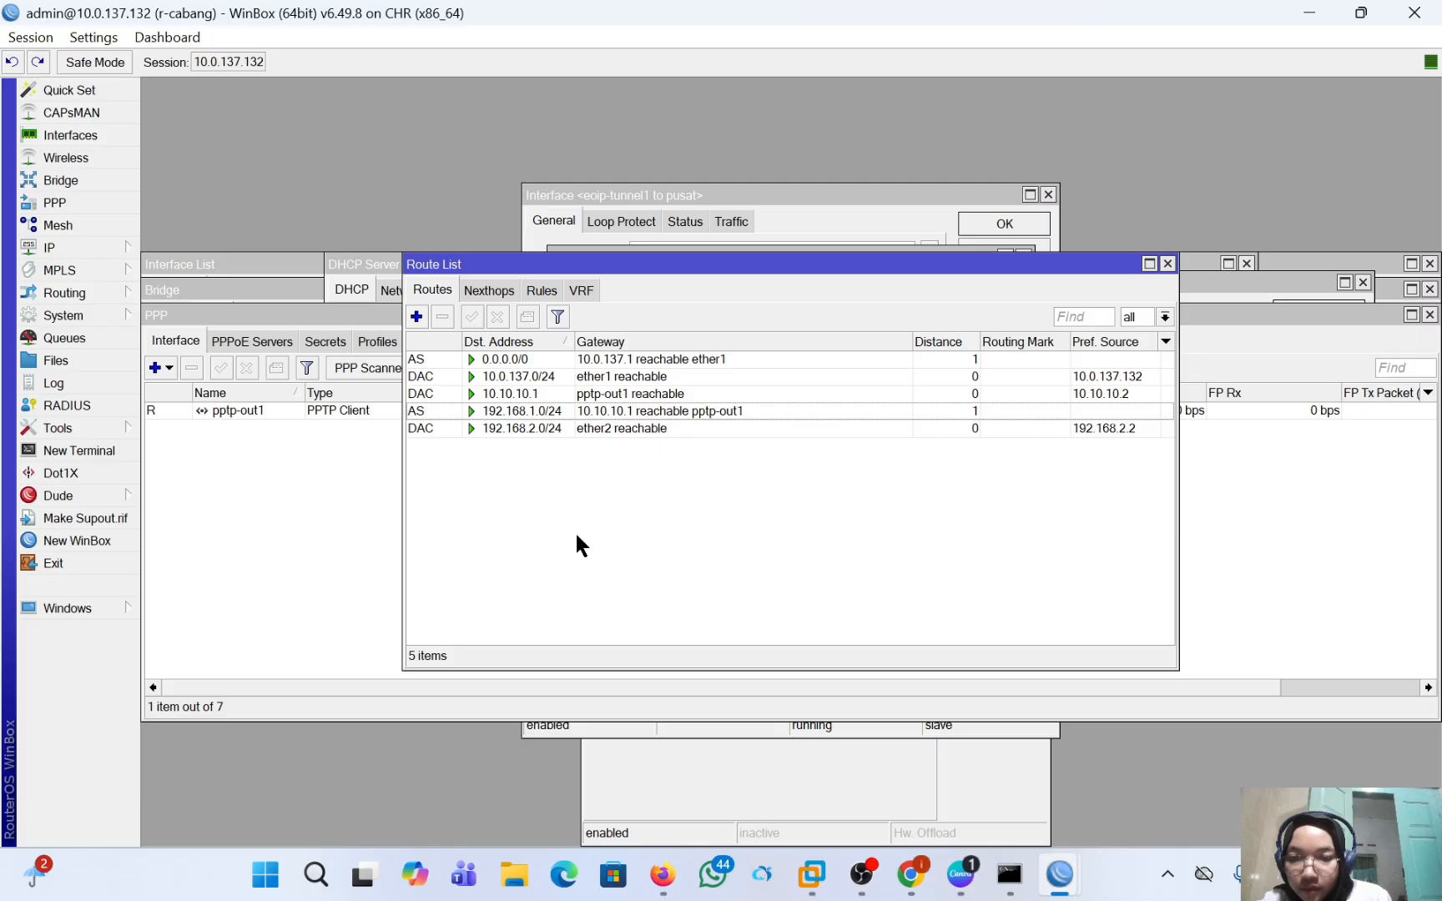
click(70, 202)
click(423, 415)
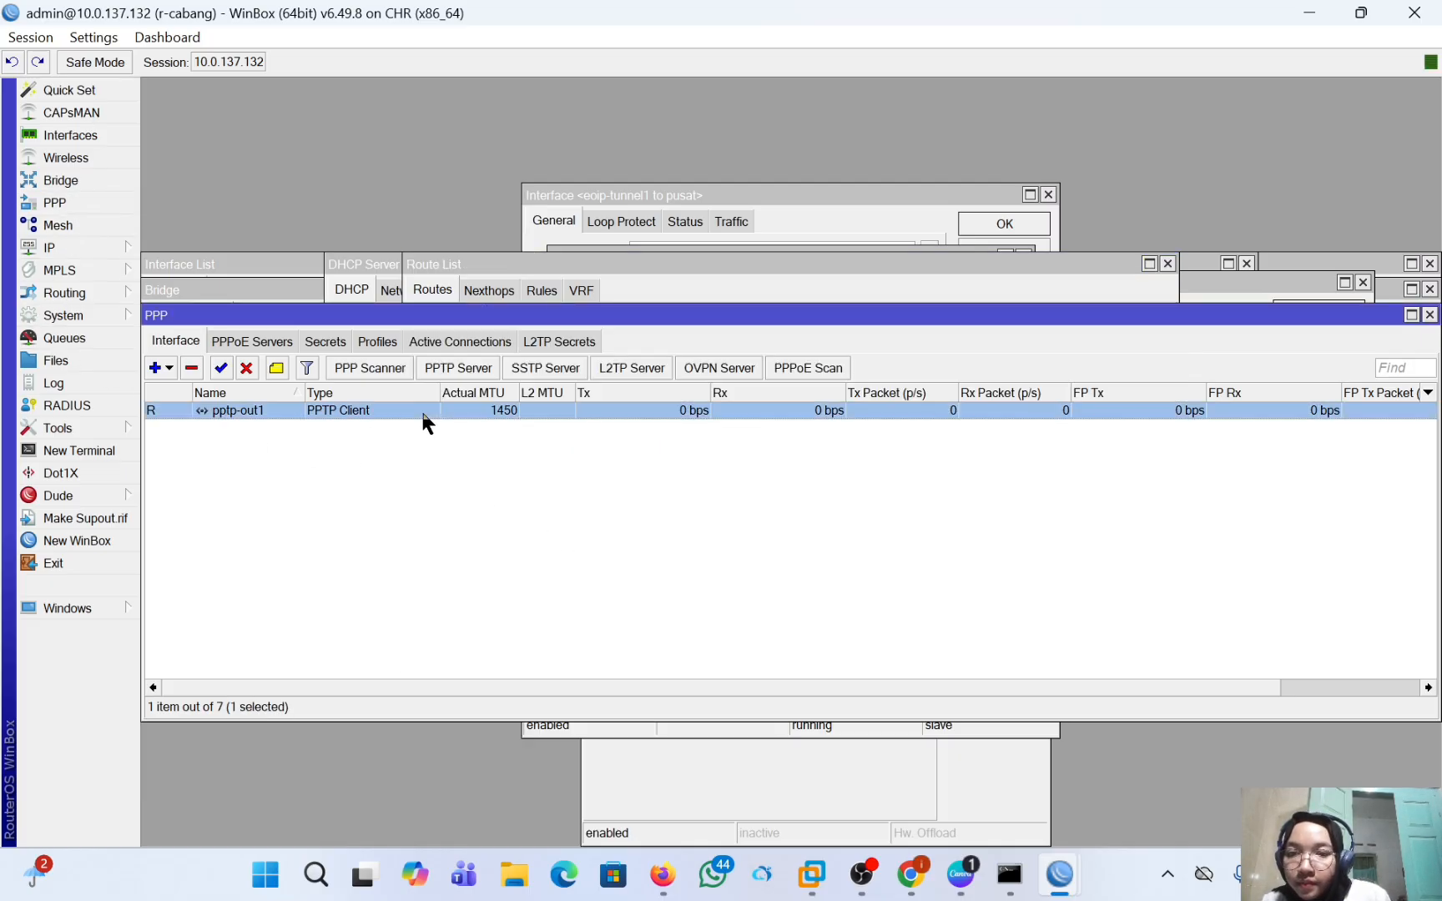
click(192, 368)
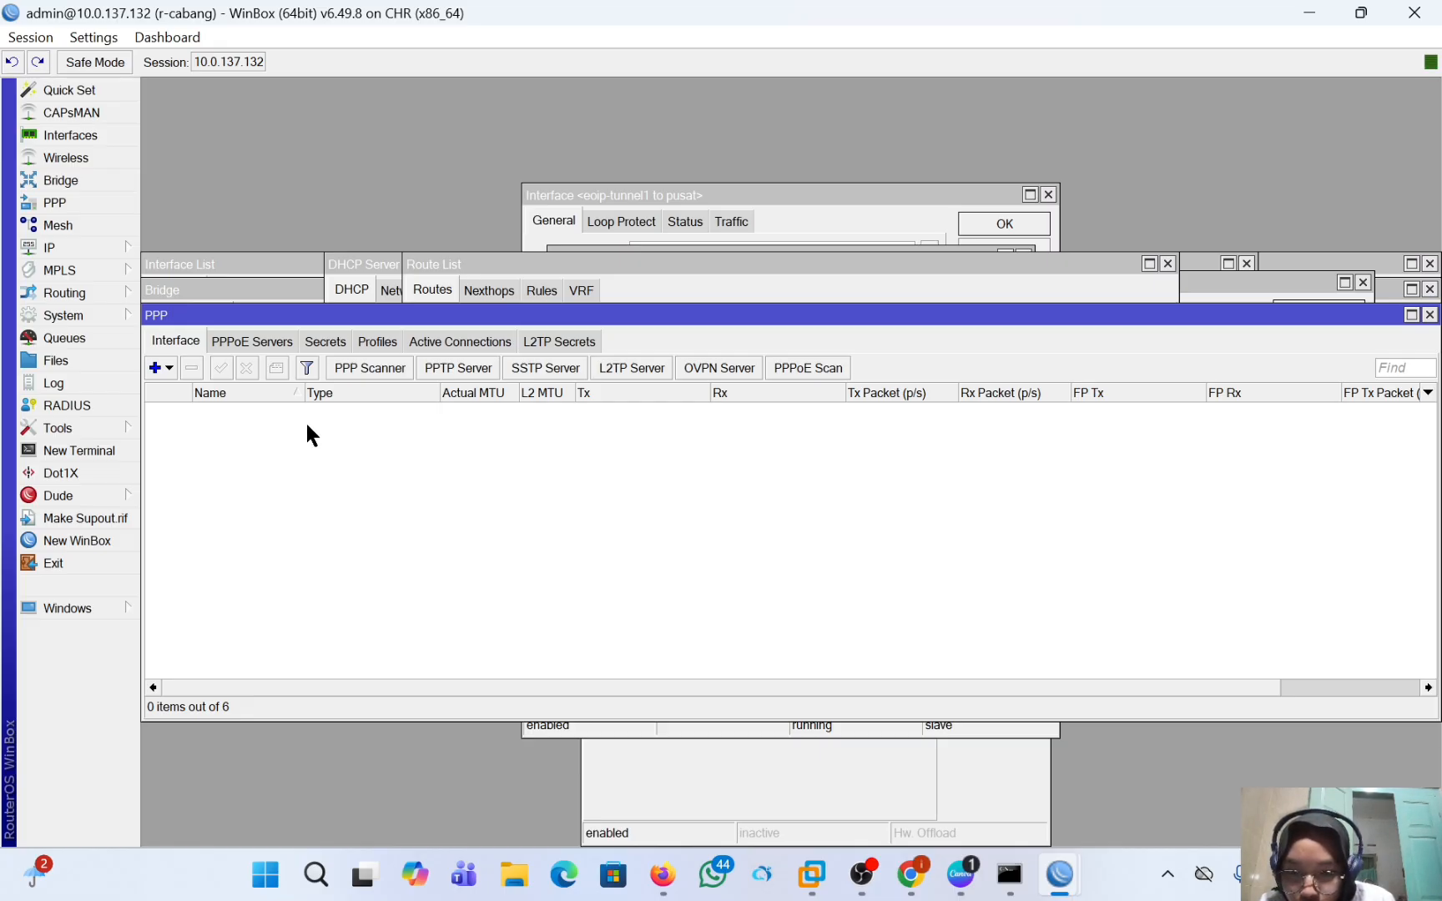
Create an L2TP client interface on r-cabang and set its dial-out connection address to 10.0.137.131.
click(155, 368)
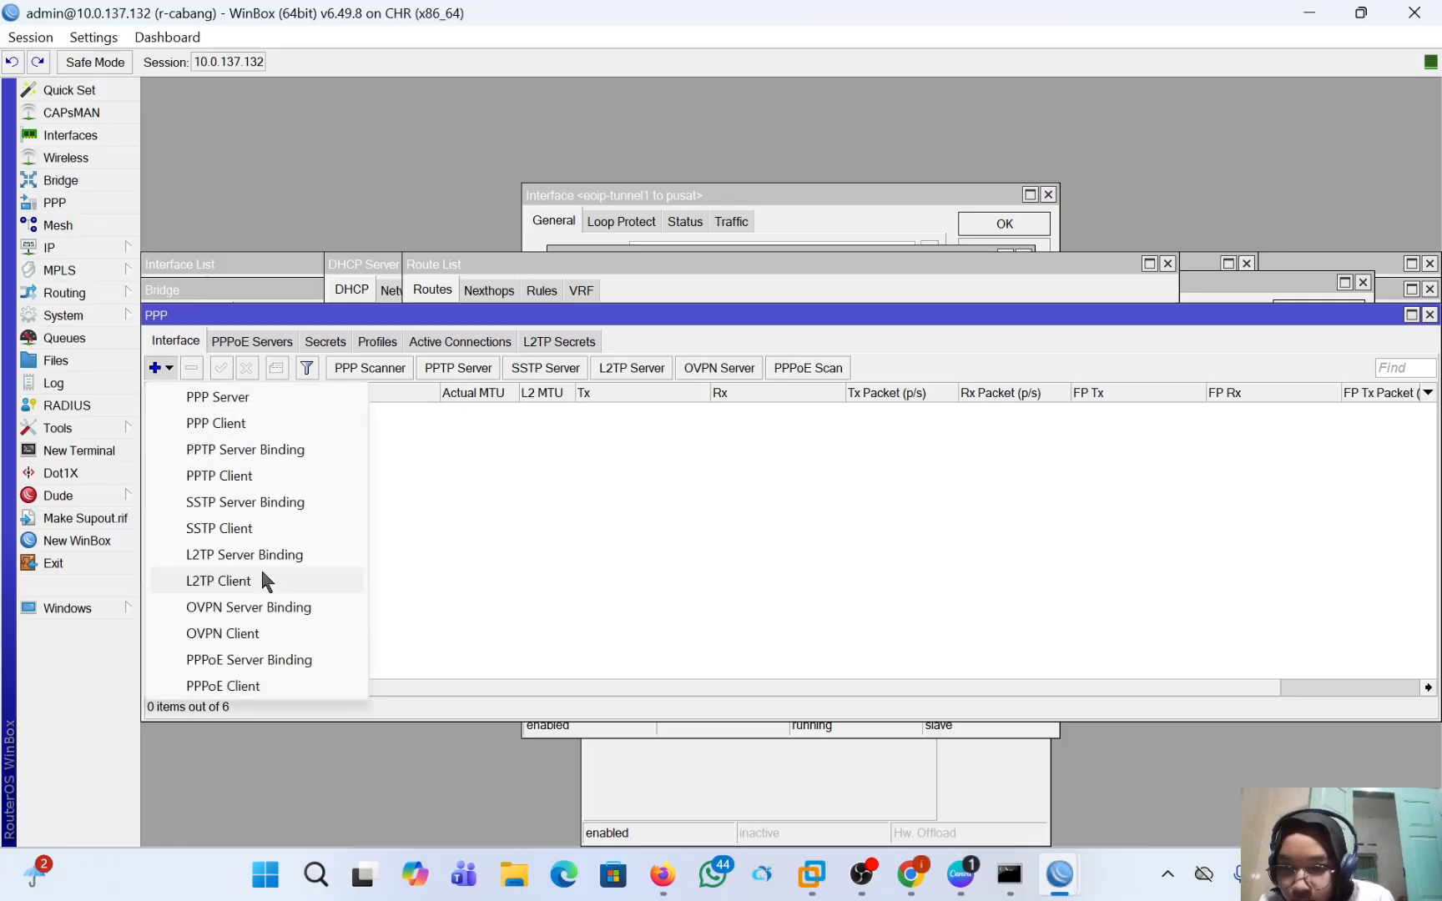
click(218, 581)
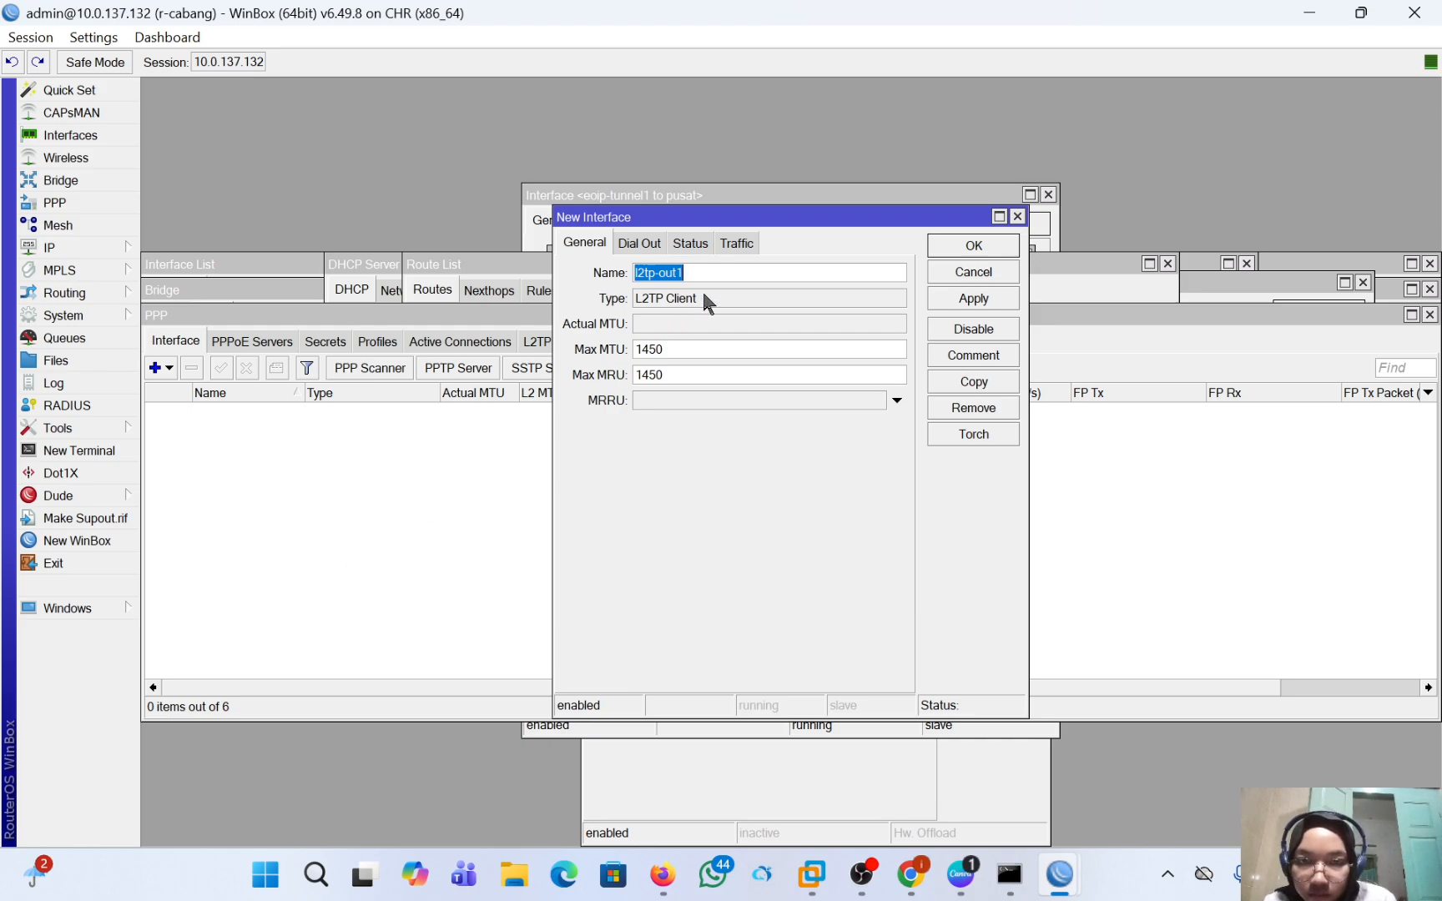
click(708, 269)
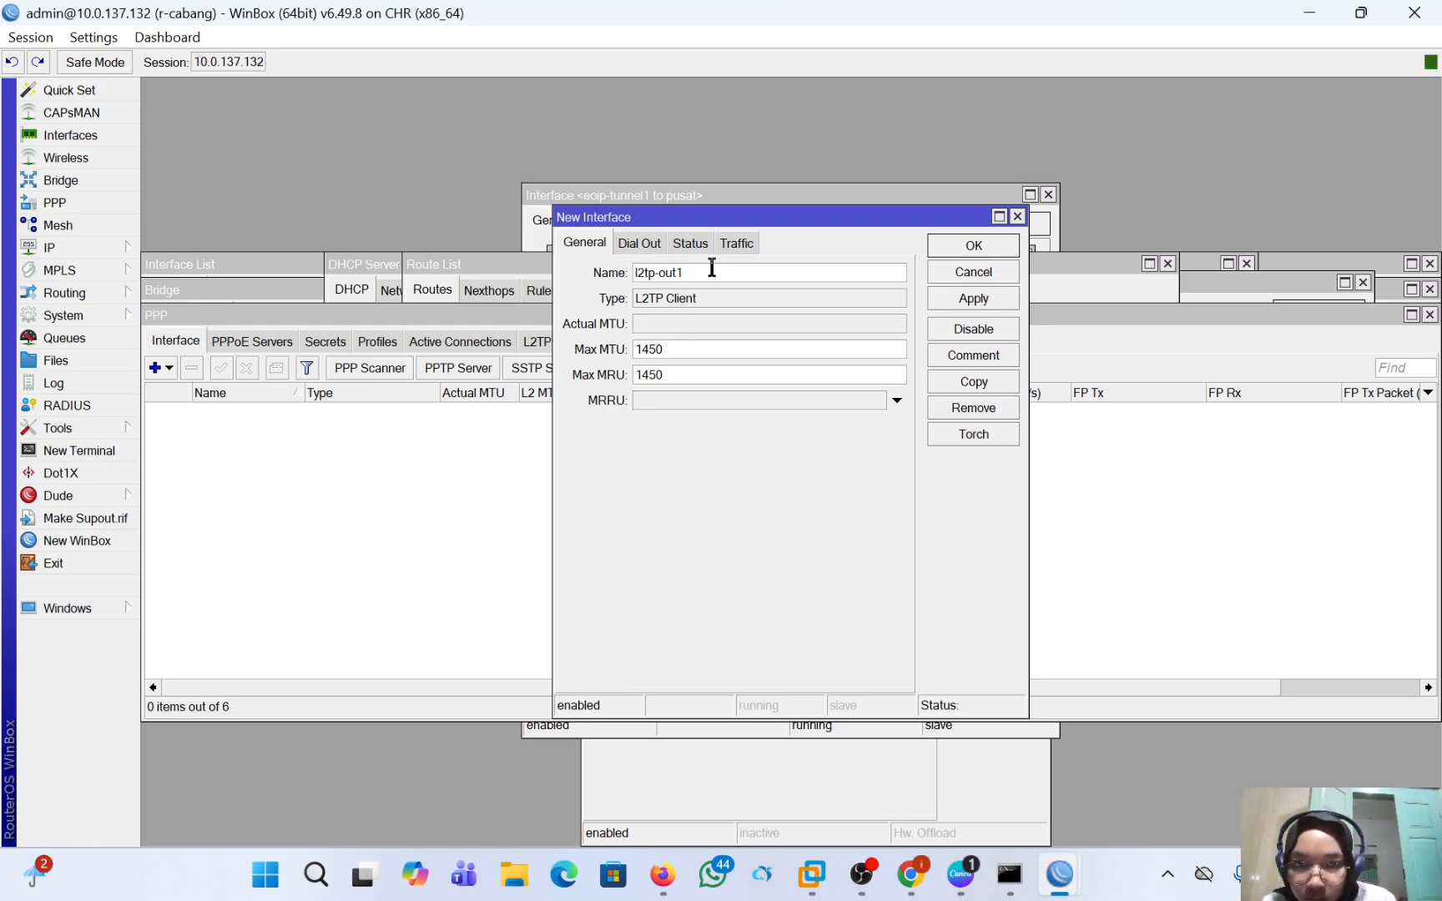
click(640, 244)
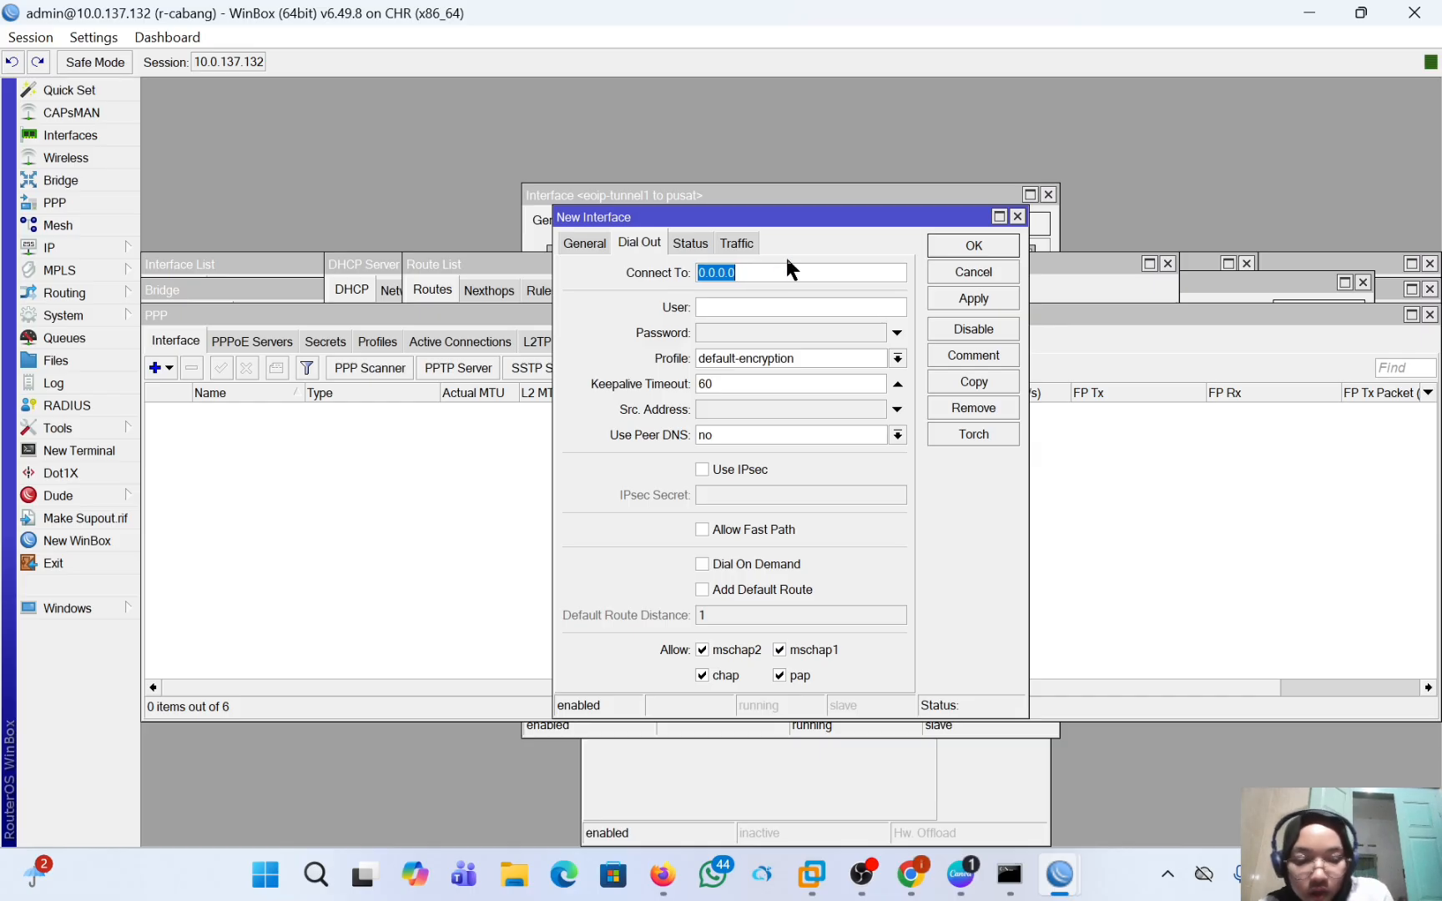
key(BackSpace)
text(1)
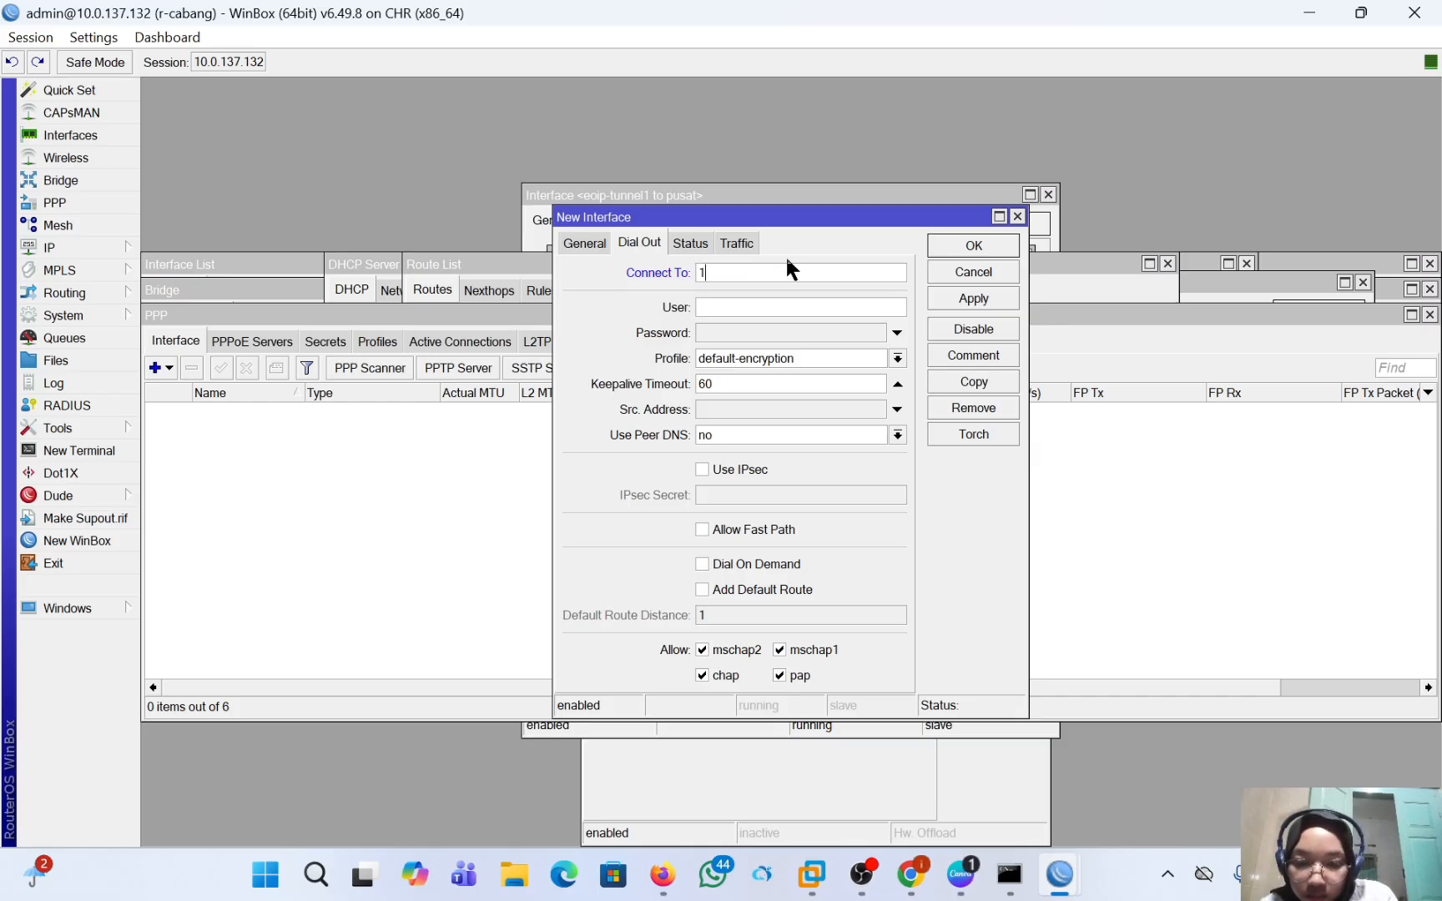
text(0.0.137.131)
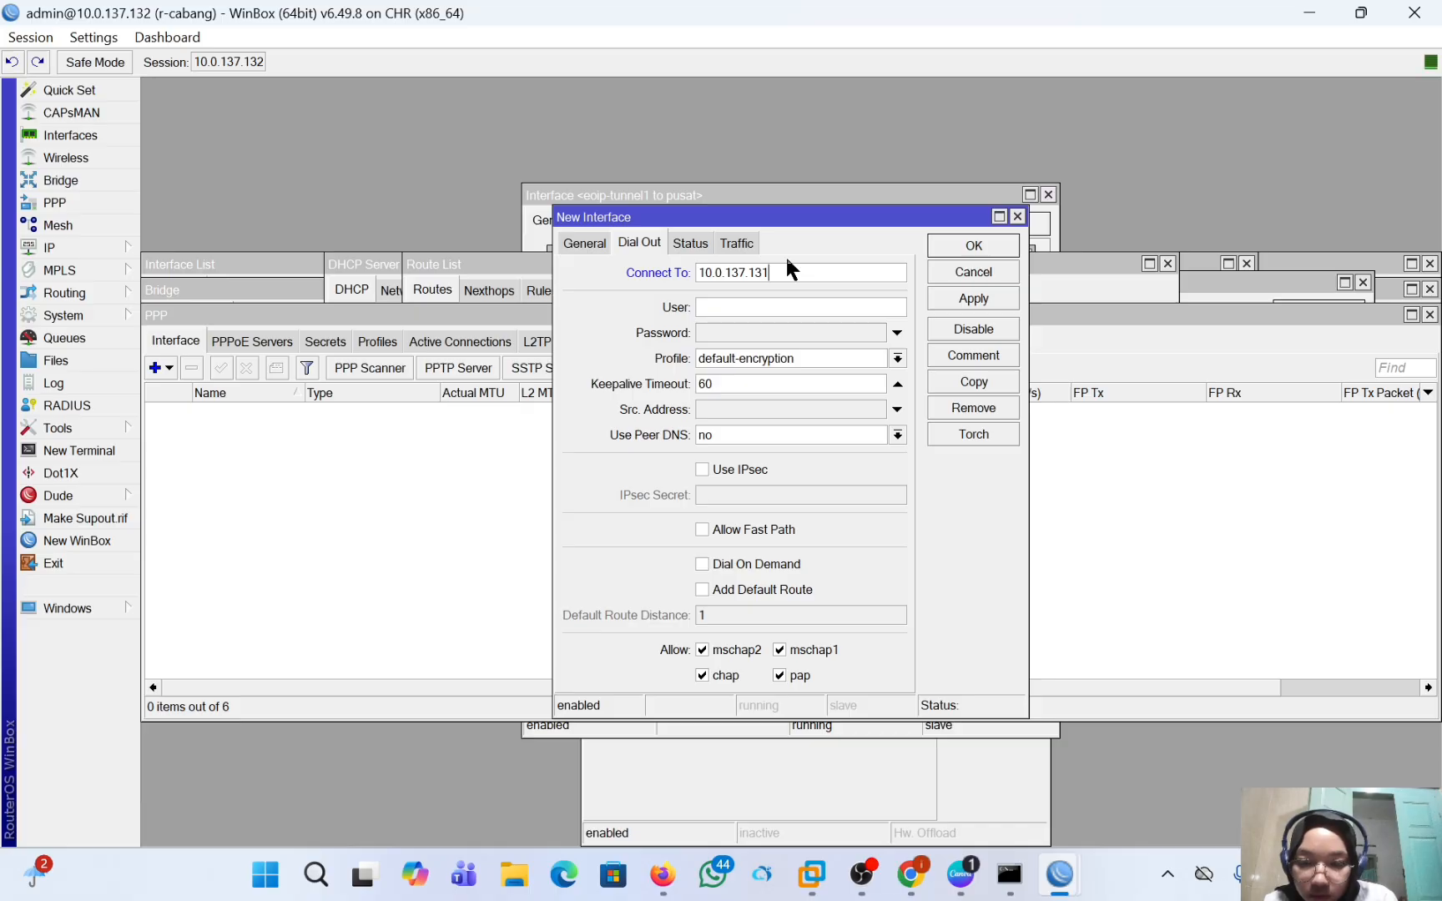
Enter the L2TP account's user name and password in the client's dial-out settings.
click(783, 308)
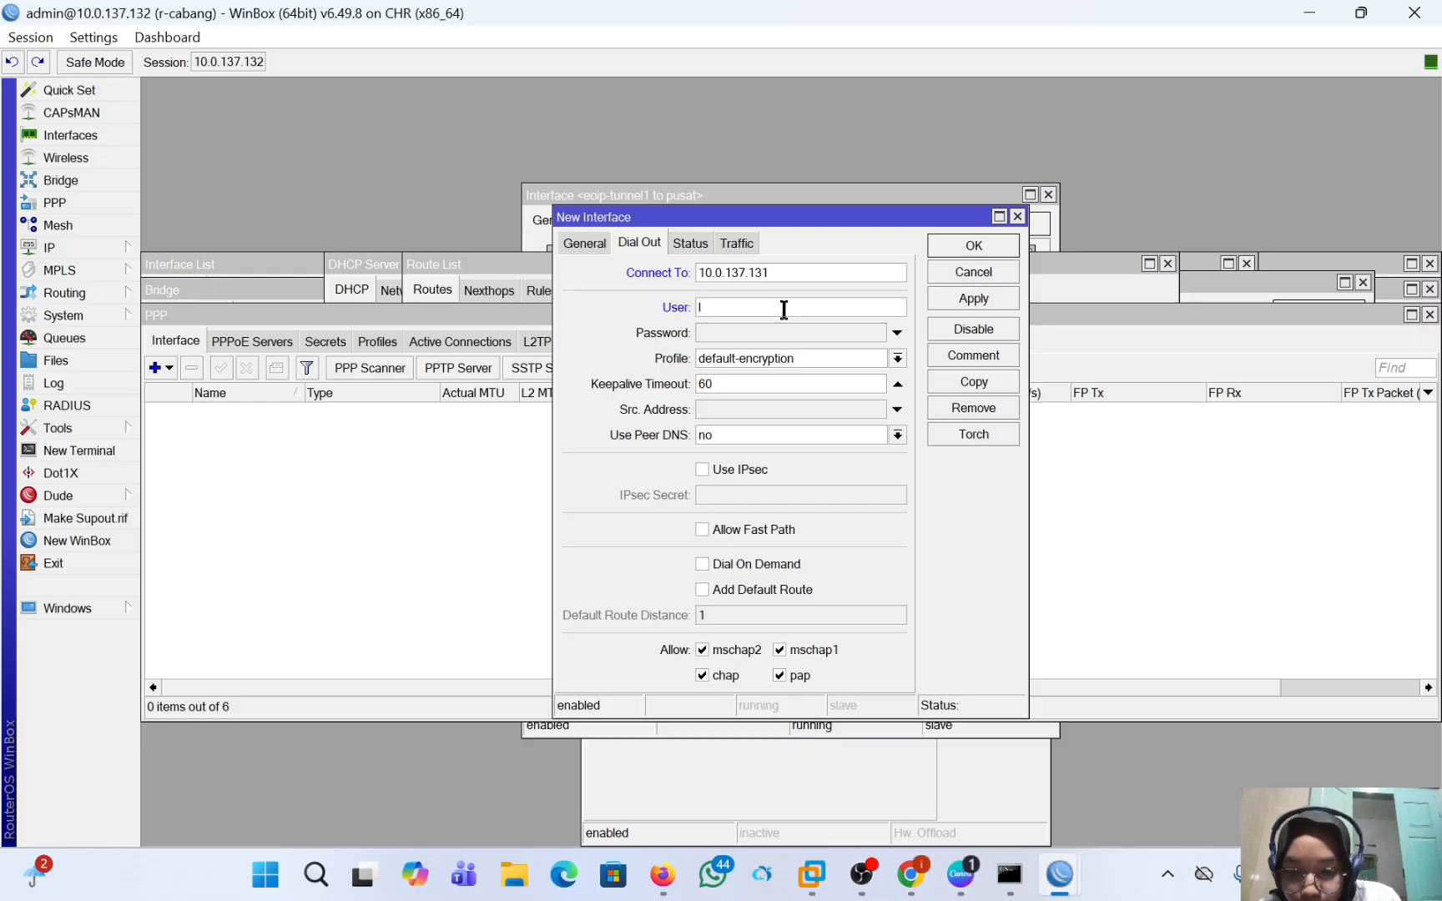
text(l2tp)
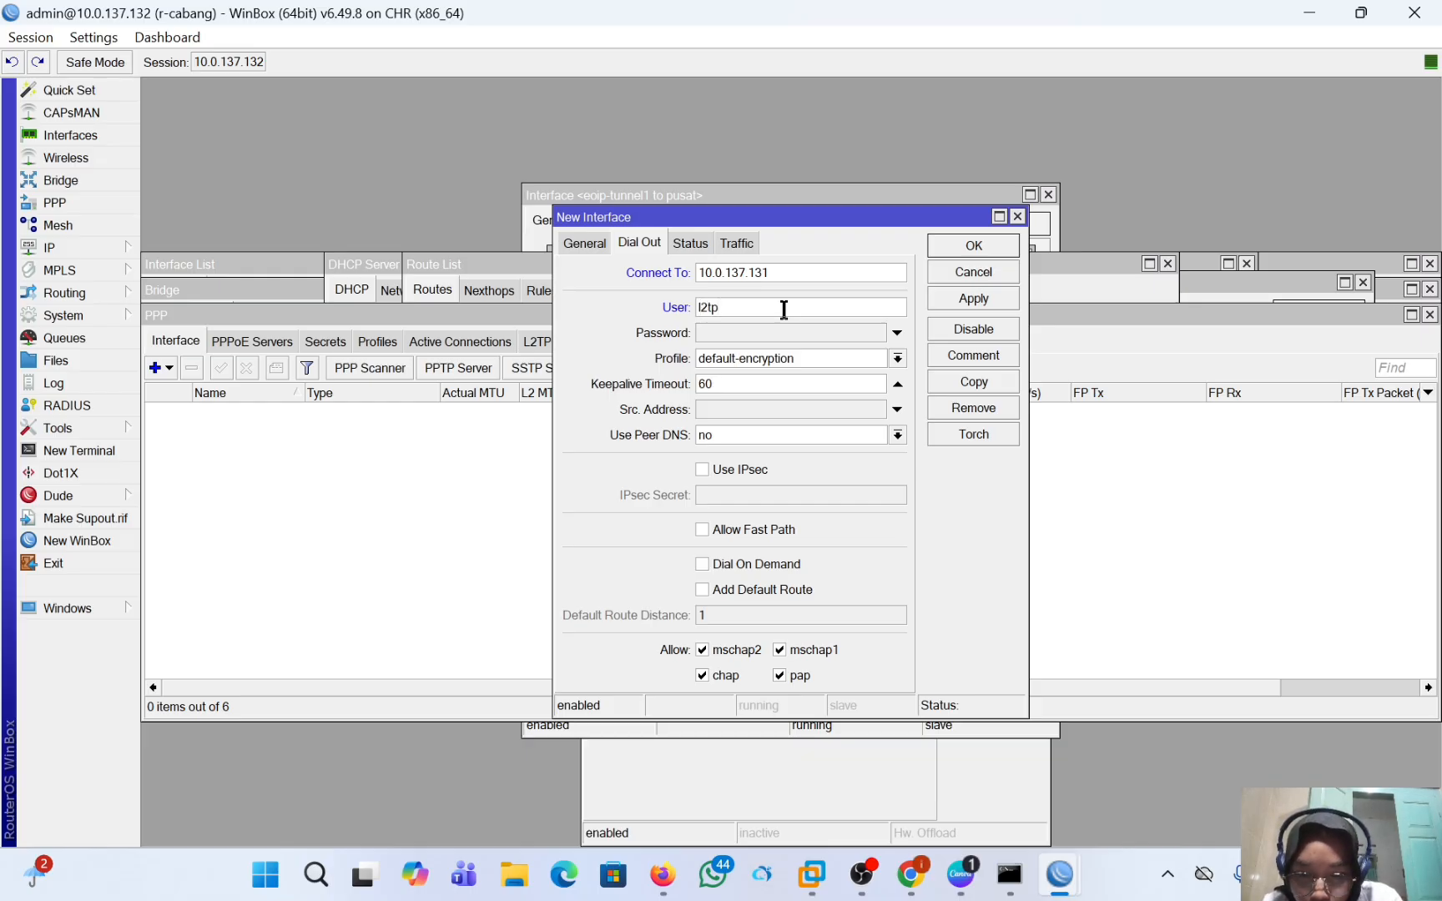
text(-intan)
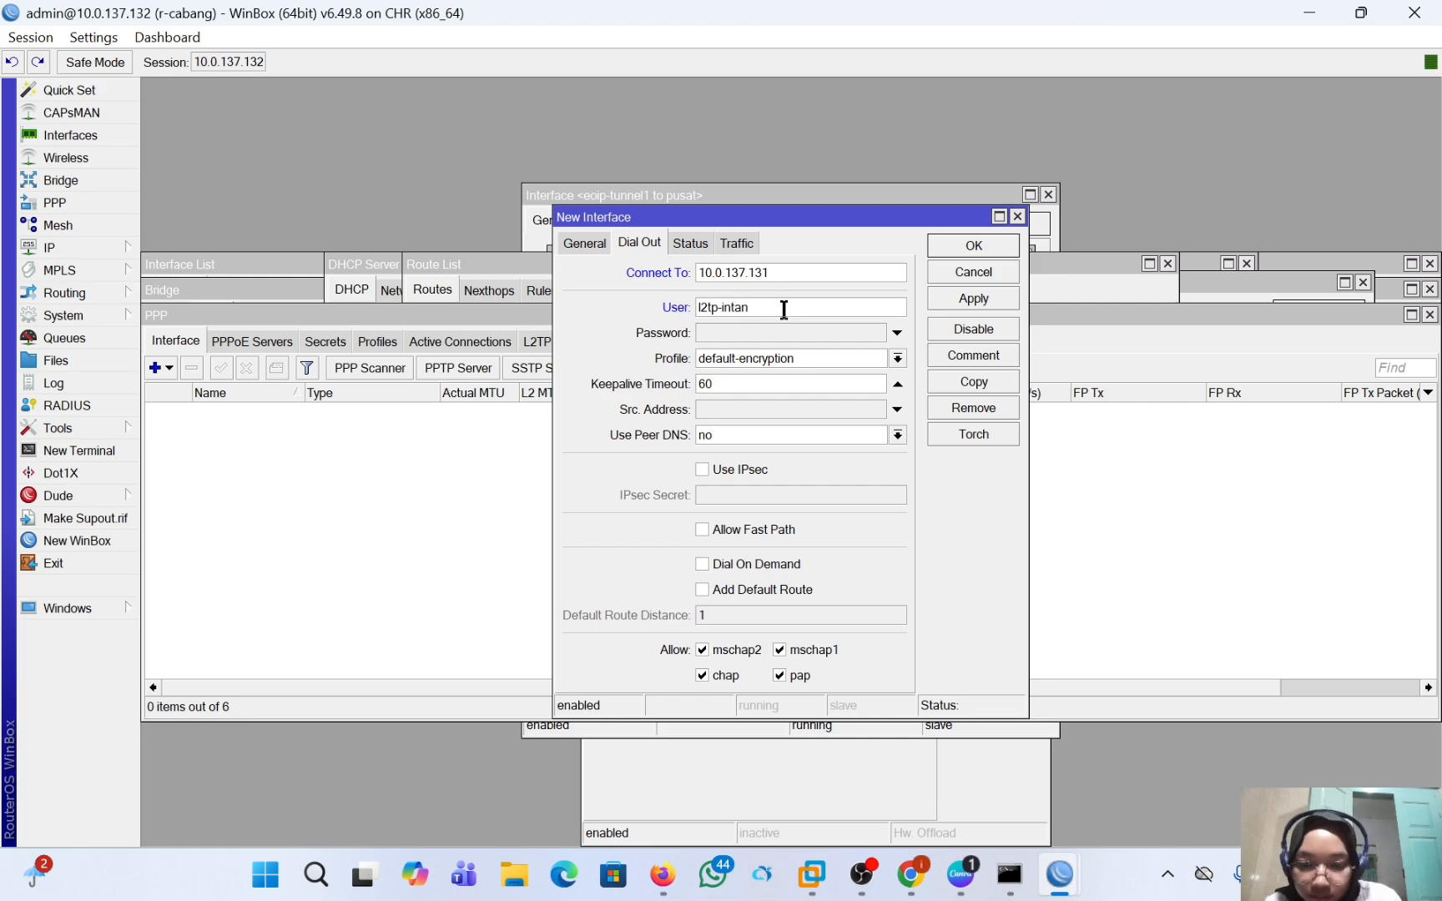
click(769, 329)
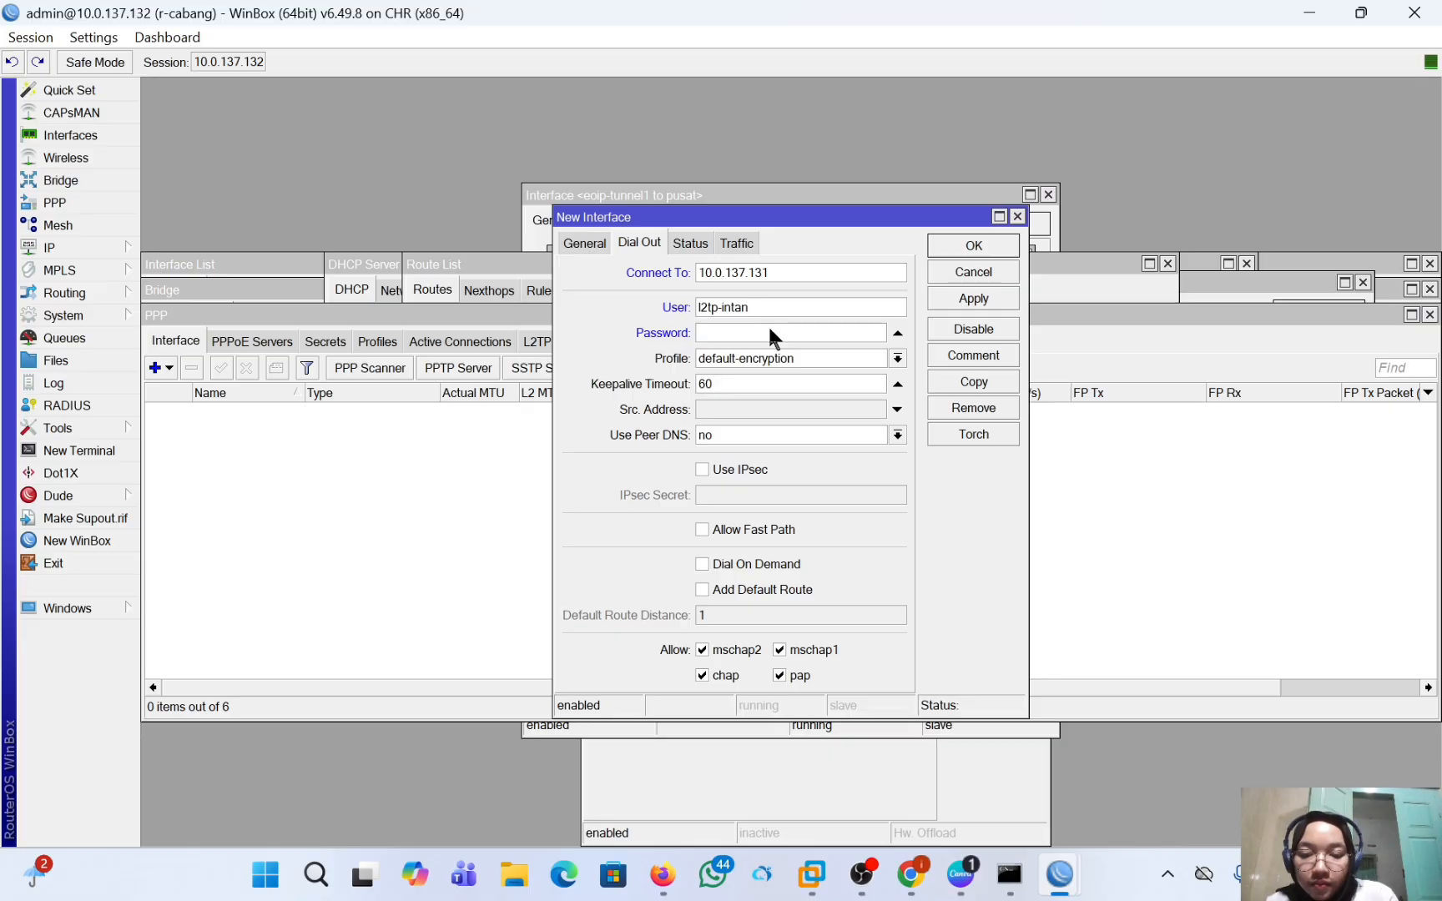
text(****)
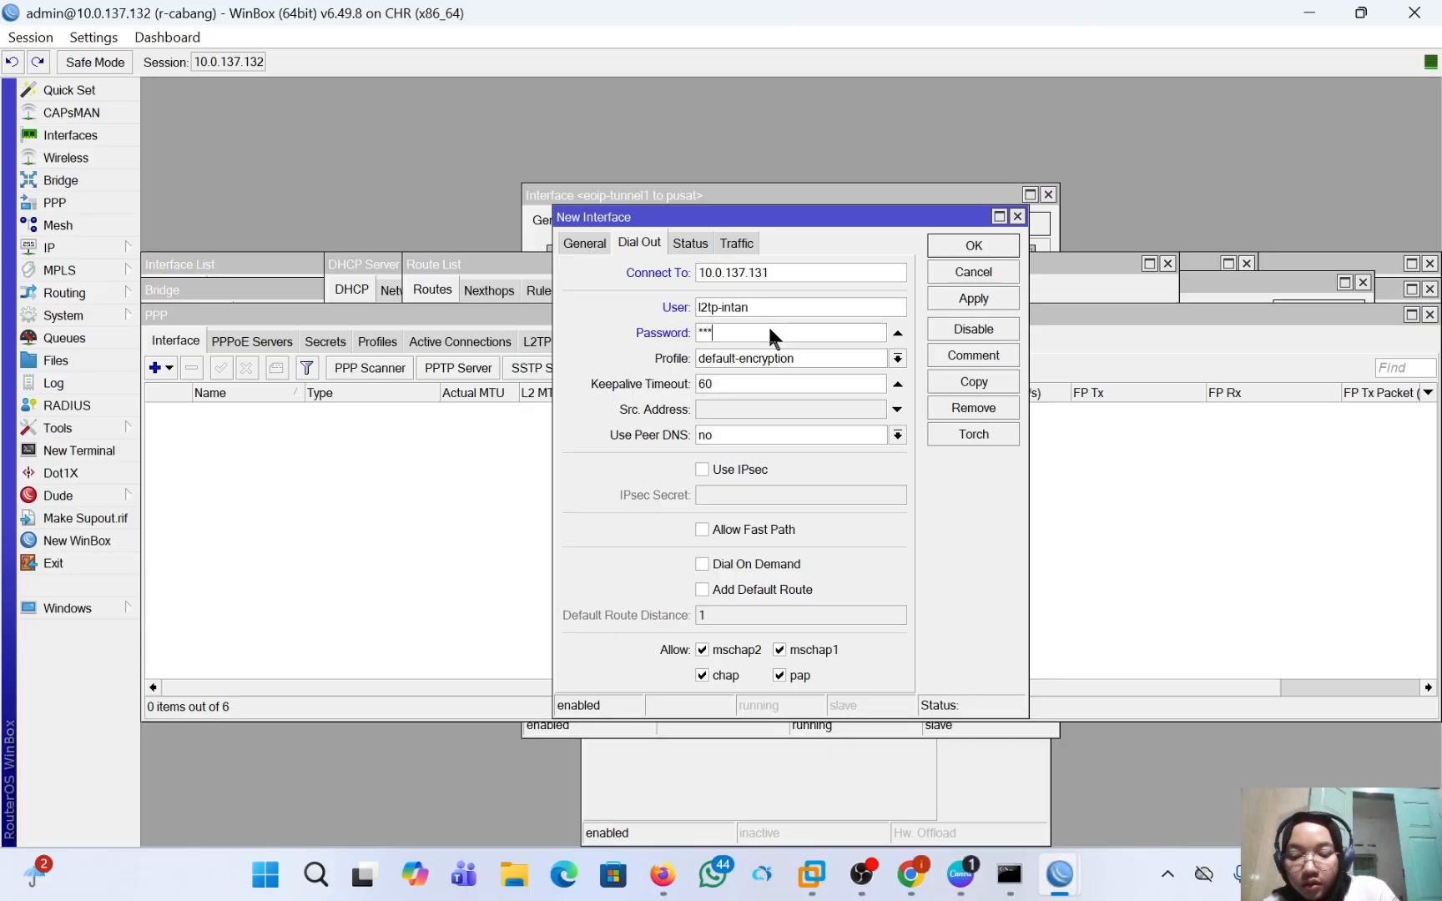
text(**)
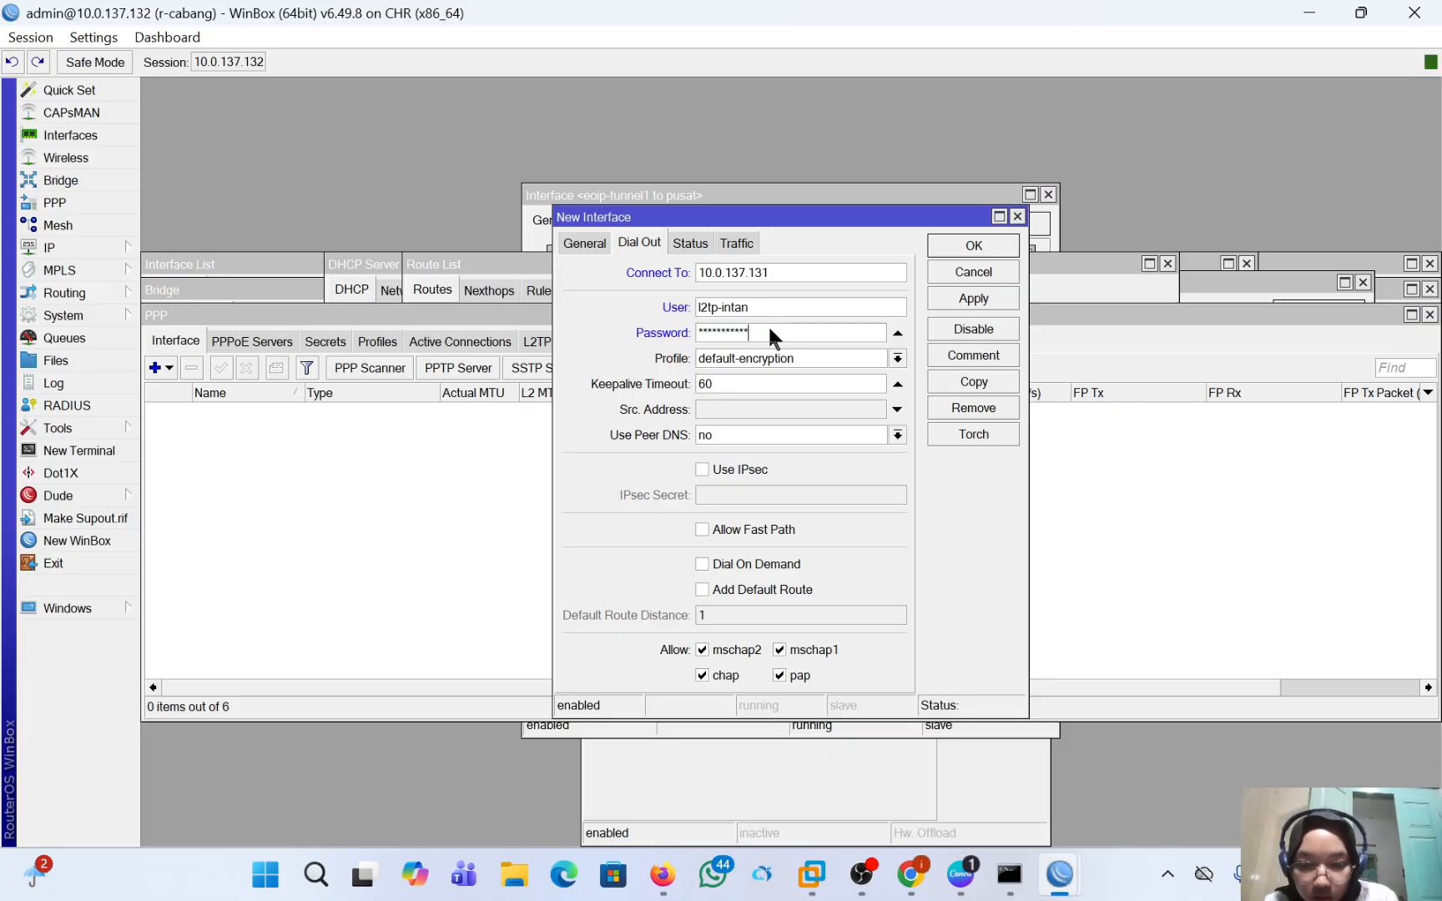
Enable IPsec for the L2TP client and enter the IPsec secret.
click(702, 469)
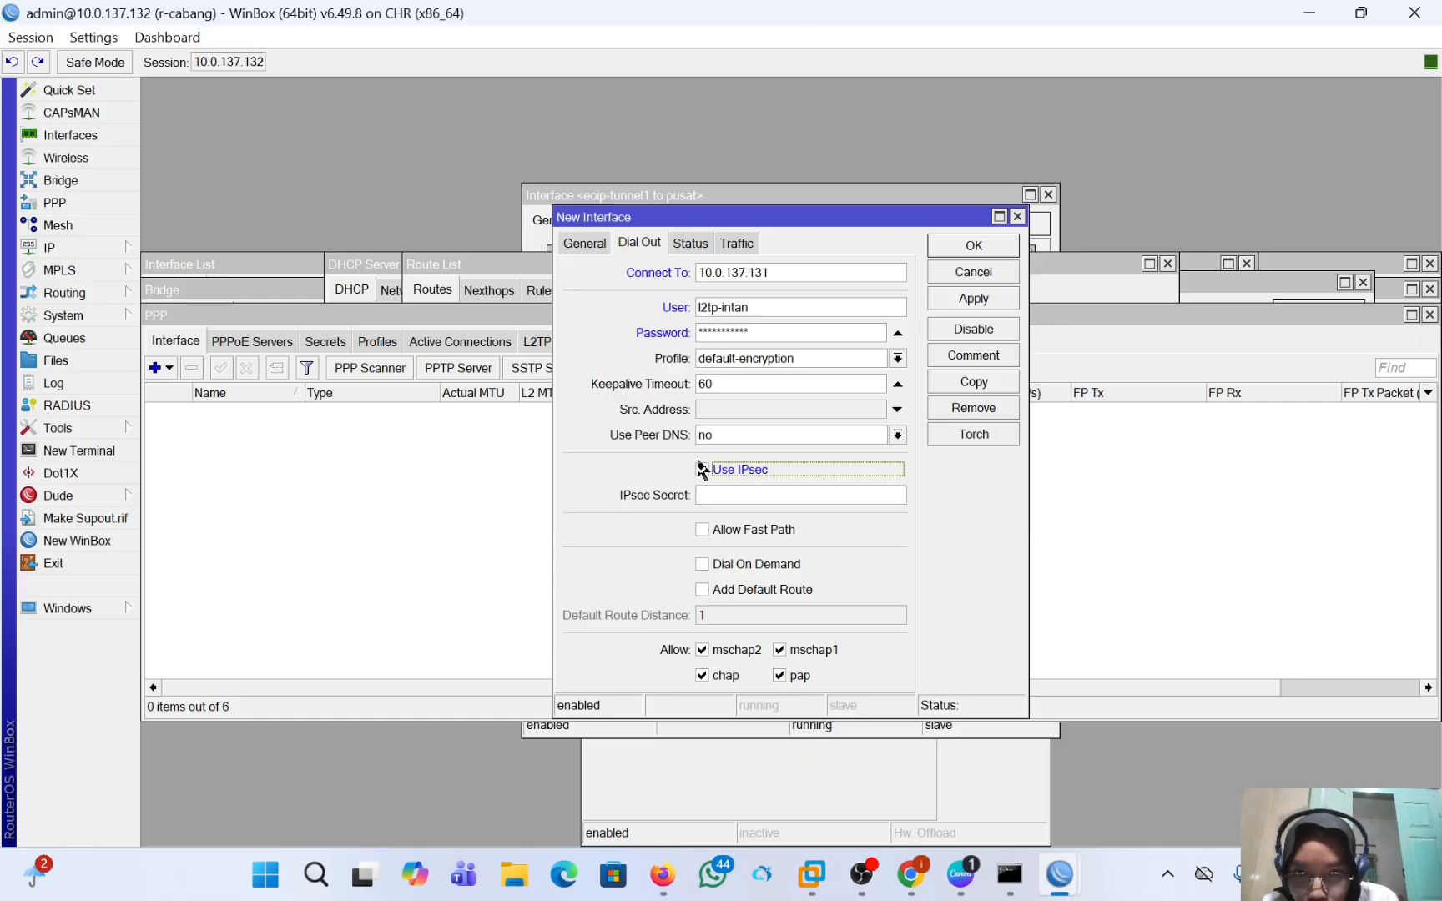
click(726, 492)
text(***)
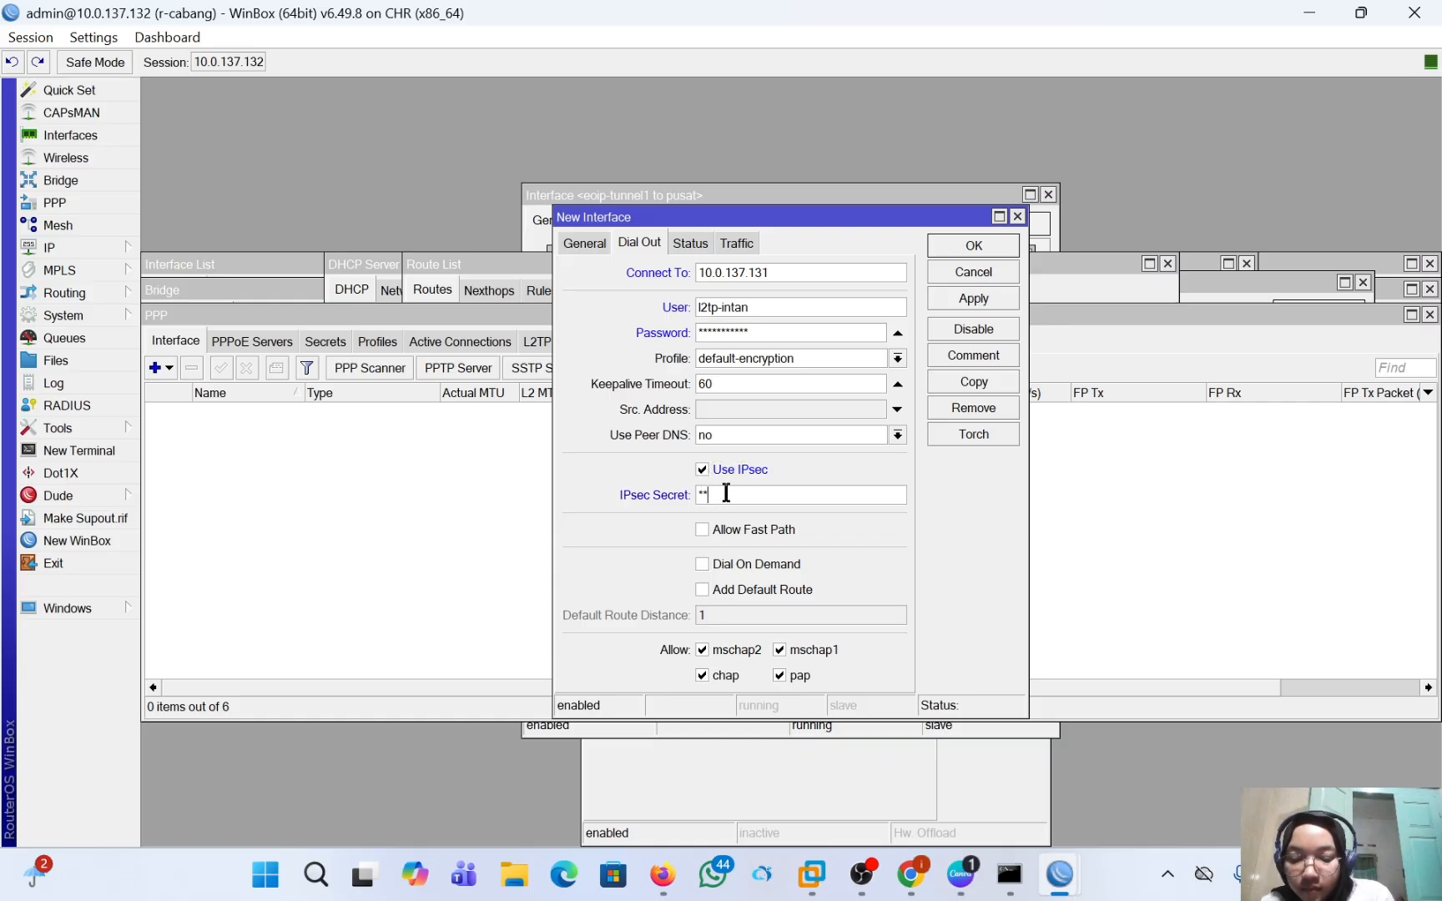
text(**)
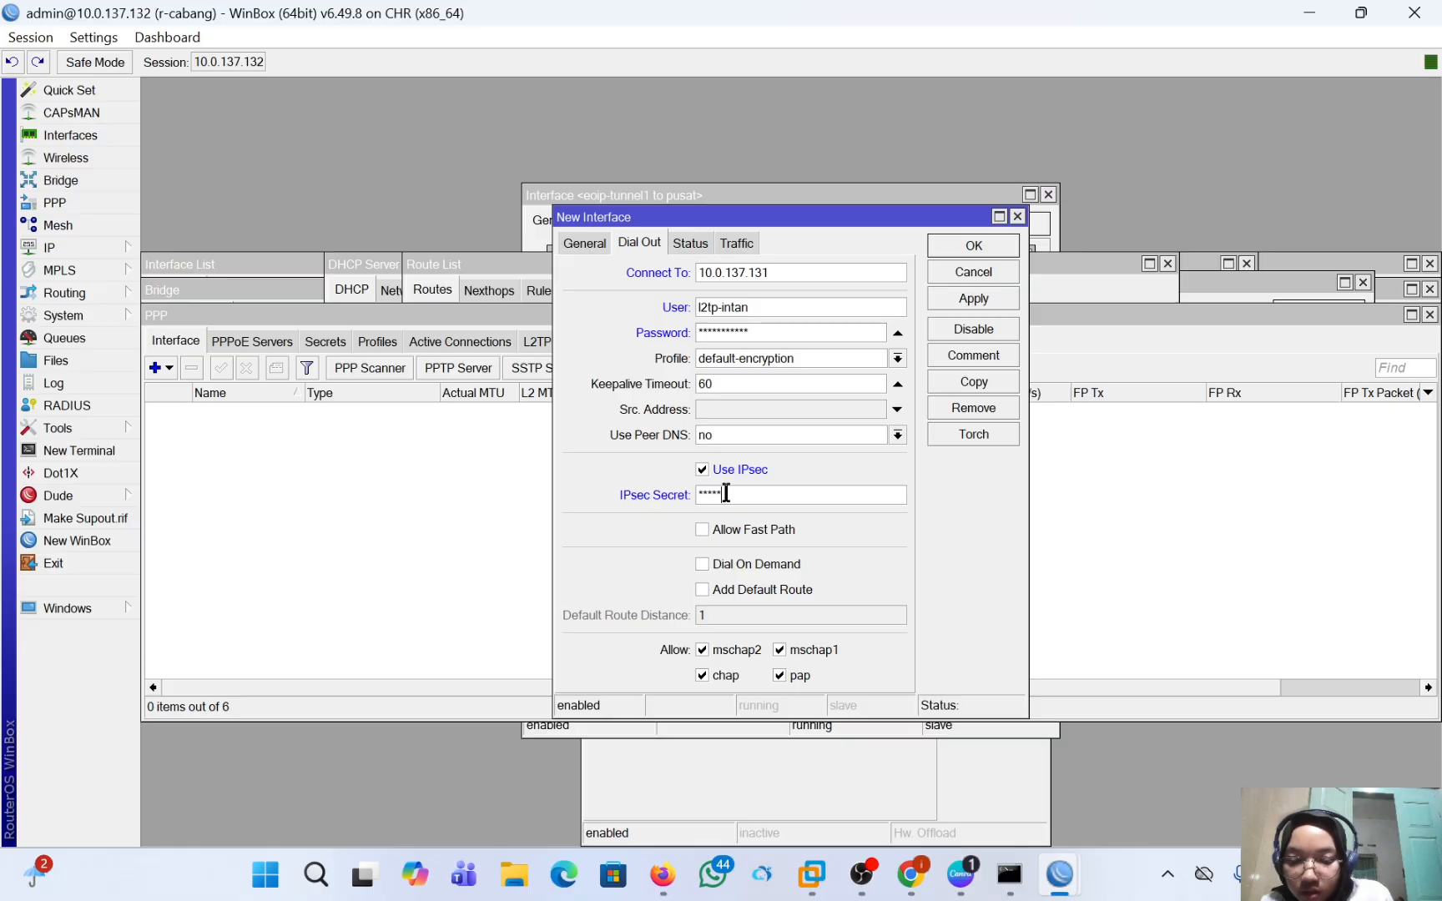
text(*)
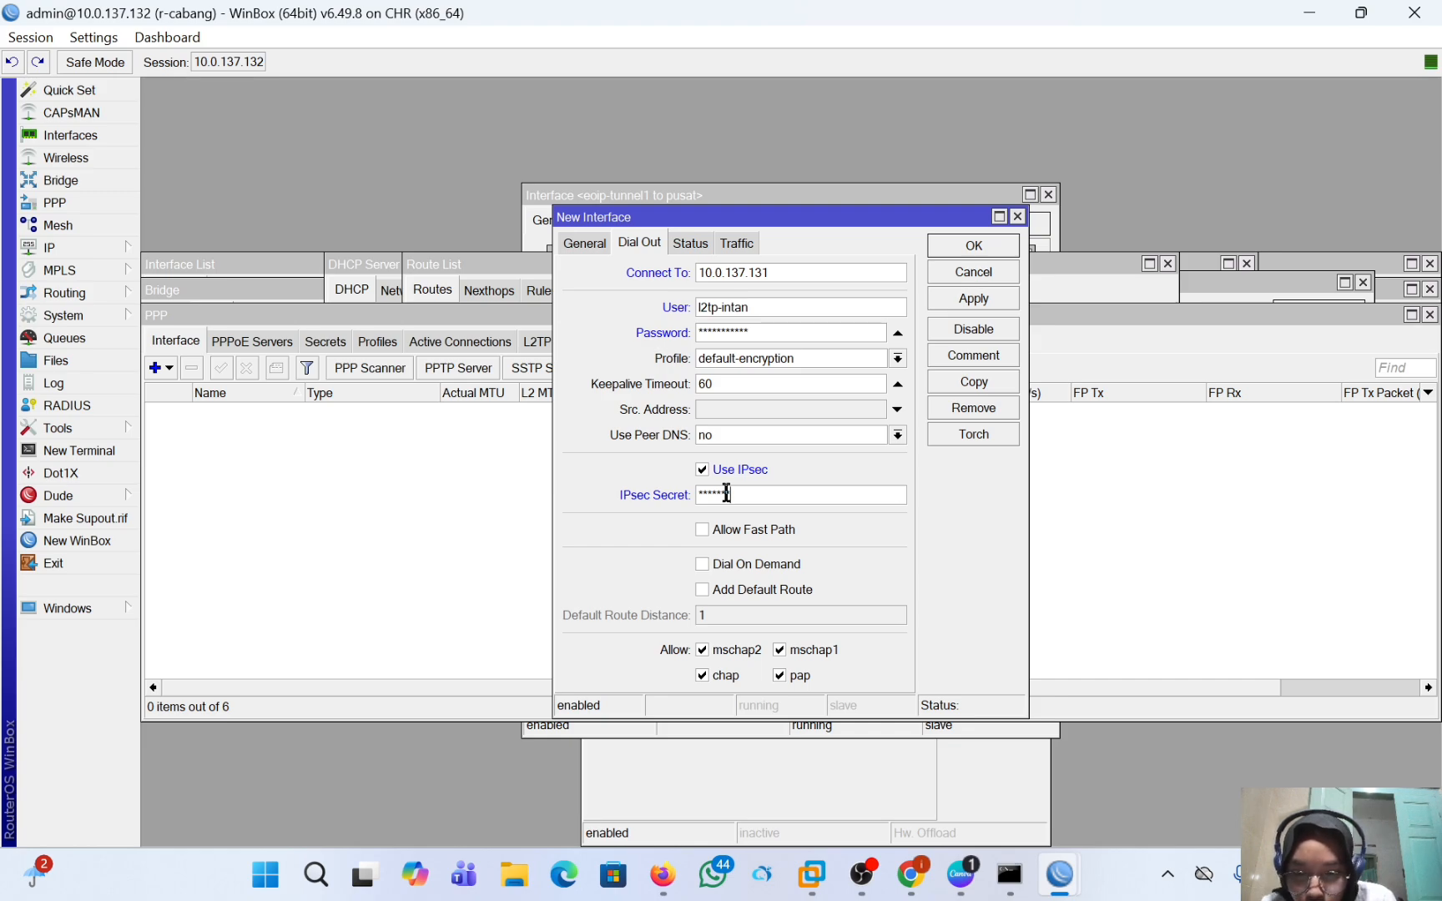
Turn off password hiding in WinBox and revert the inline comments setting to off.
click(108, 38)
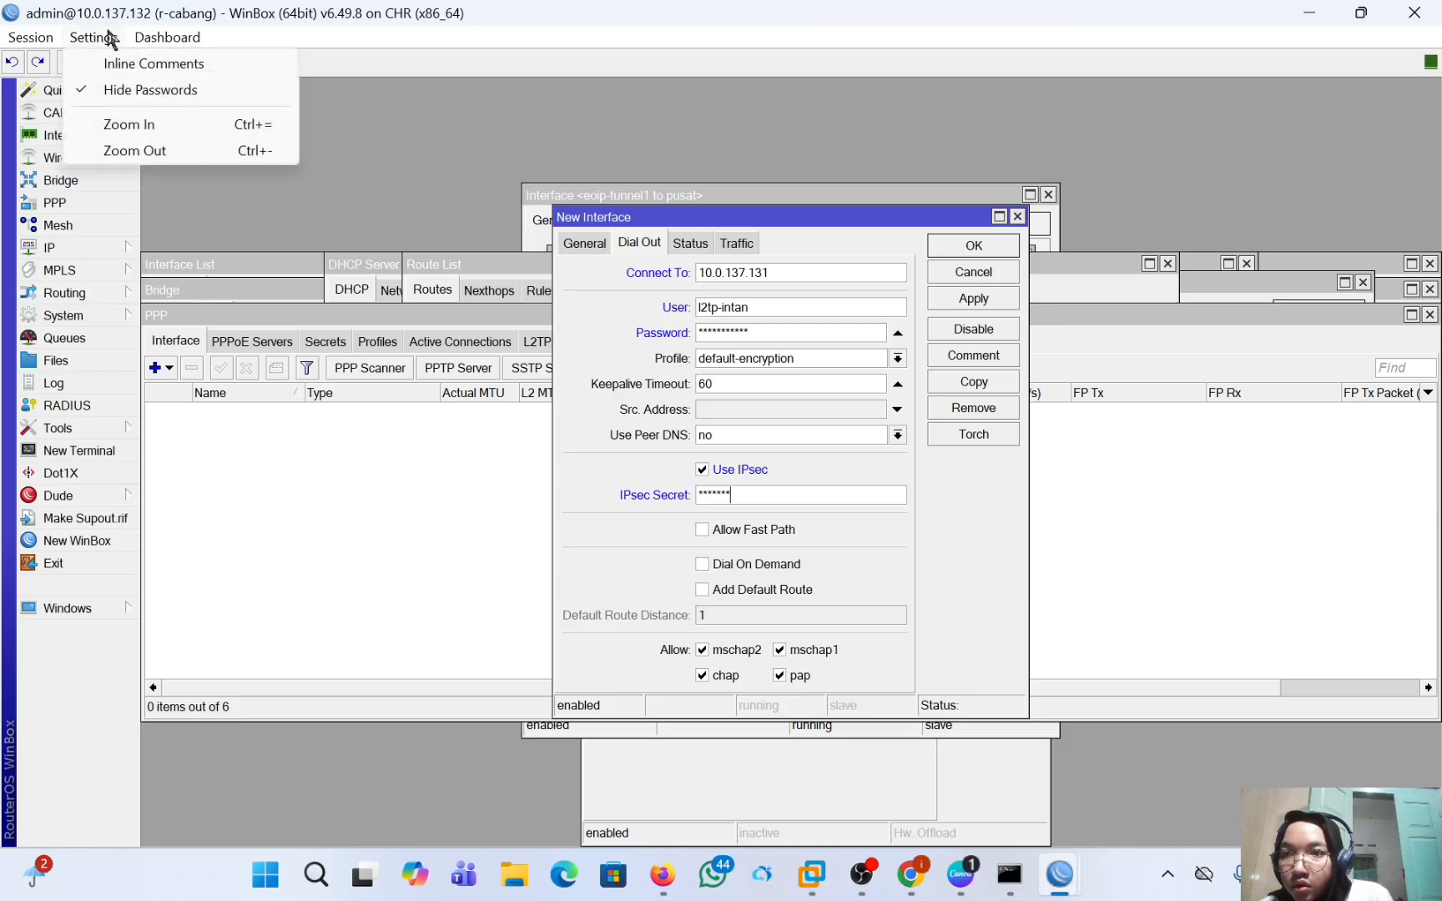
click(143, 70)
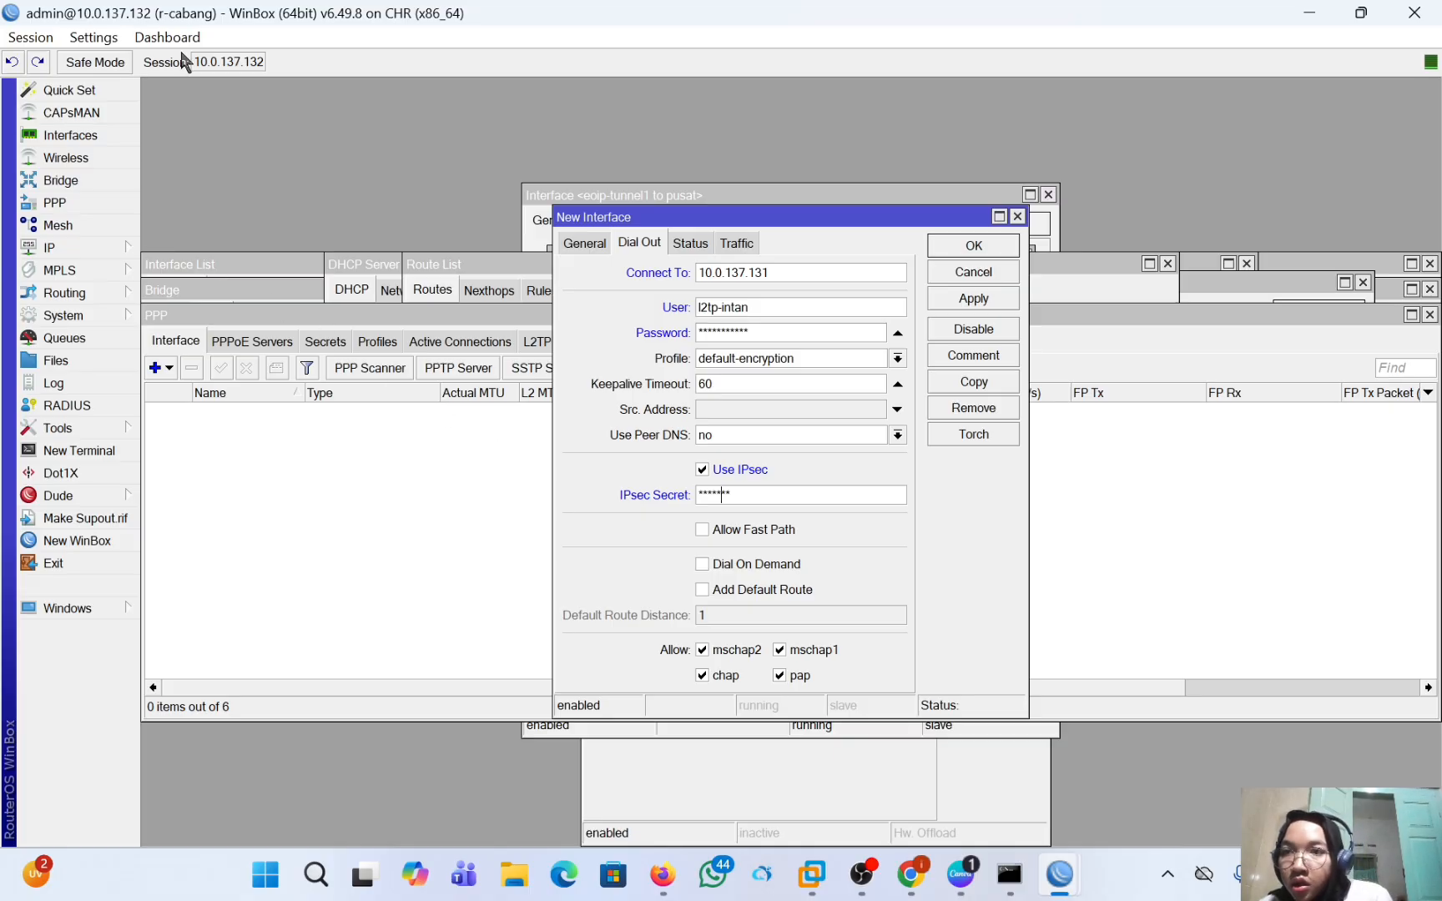
click(109, 38)
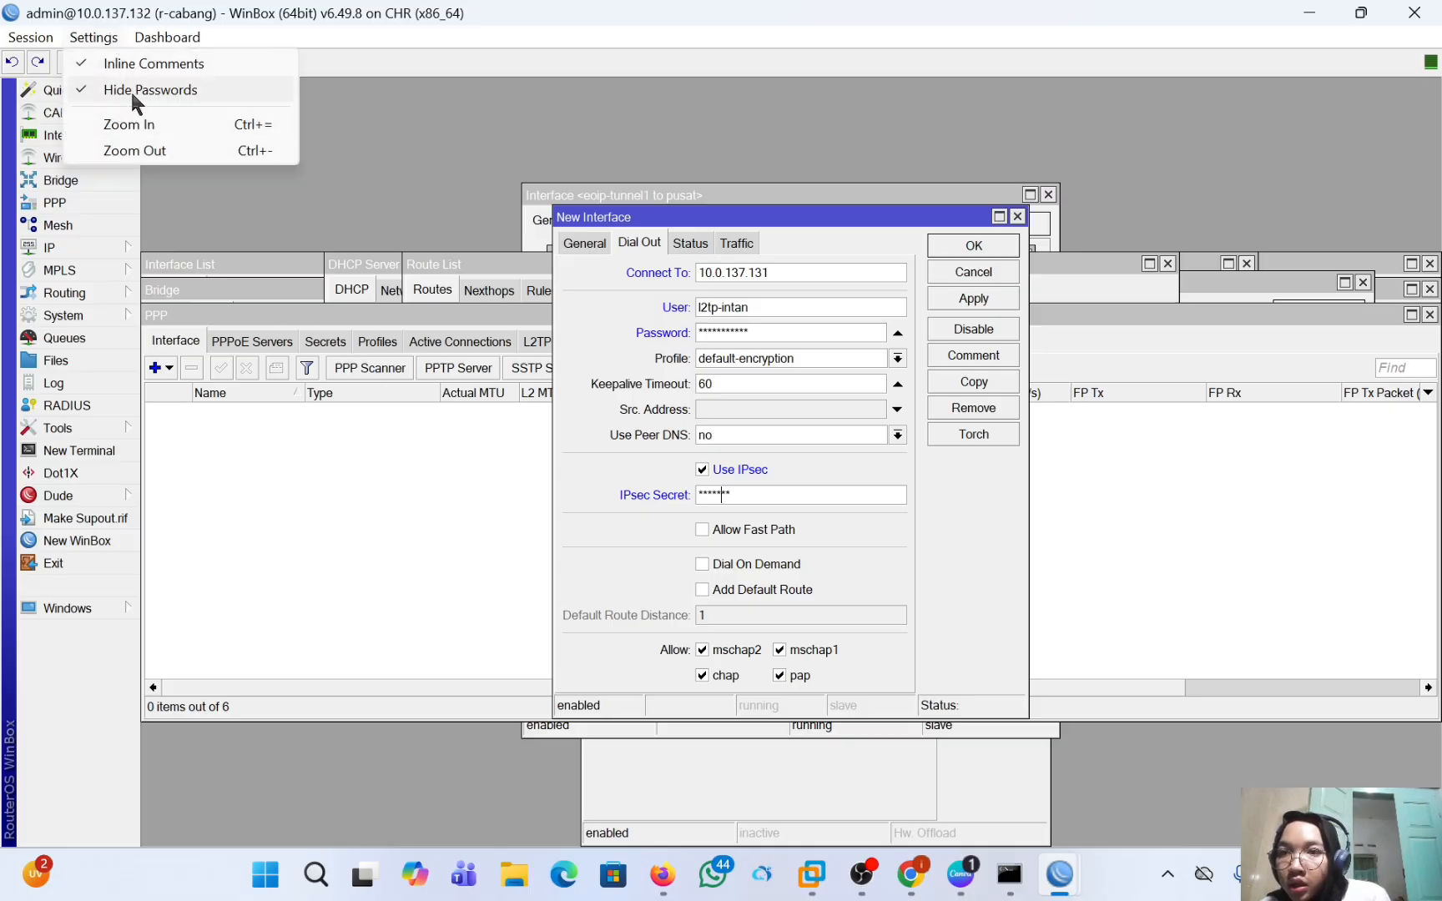
click(92, 89)
click(100, 38)
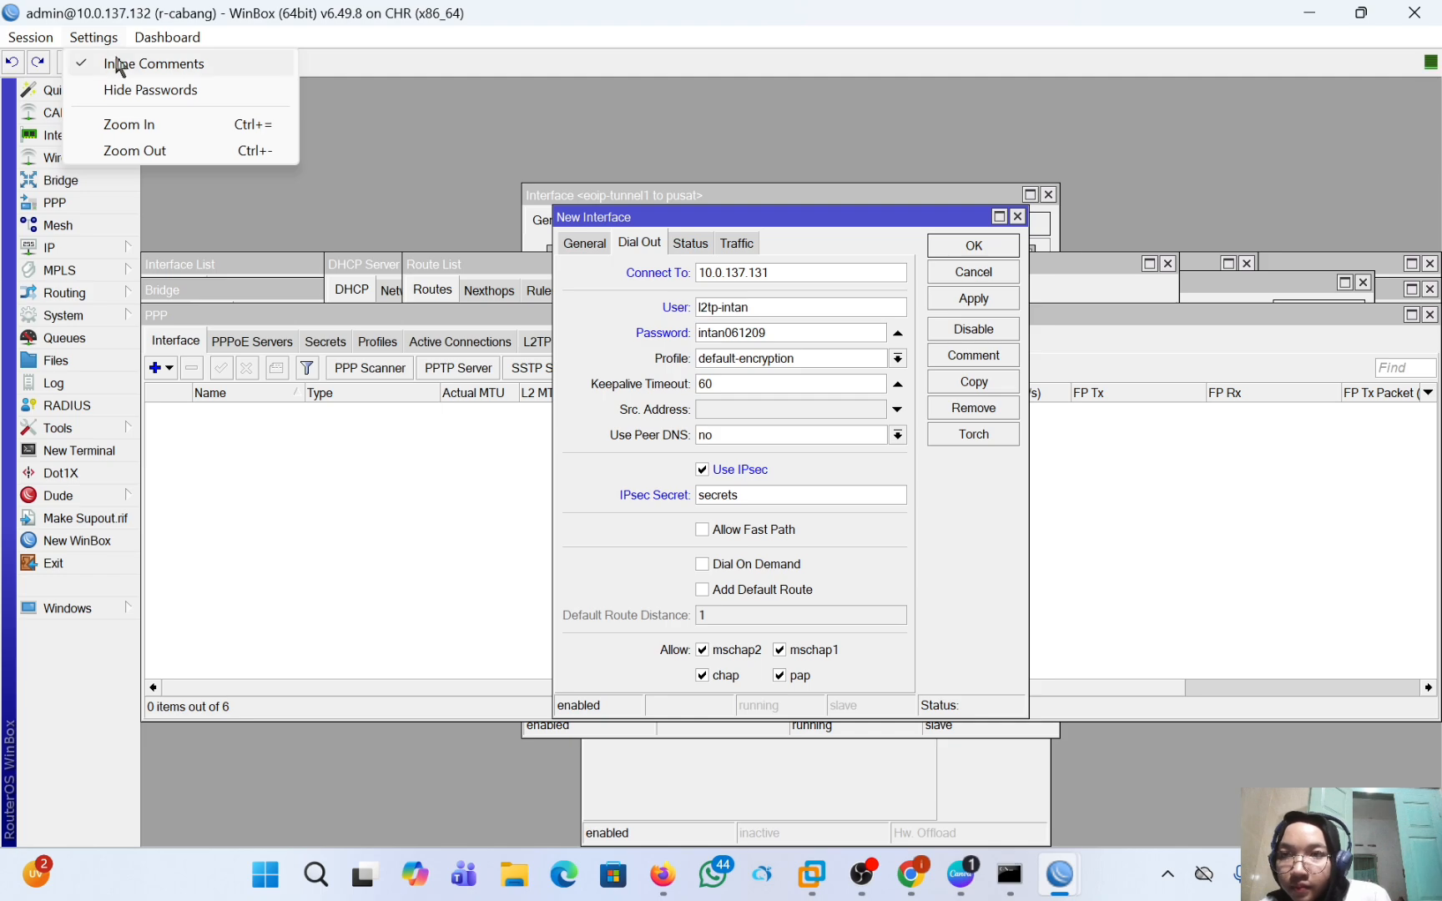
click(117, 60)
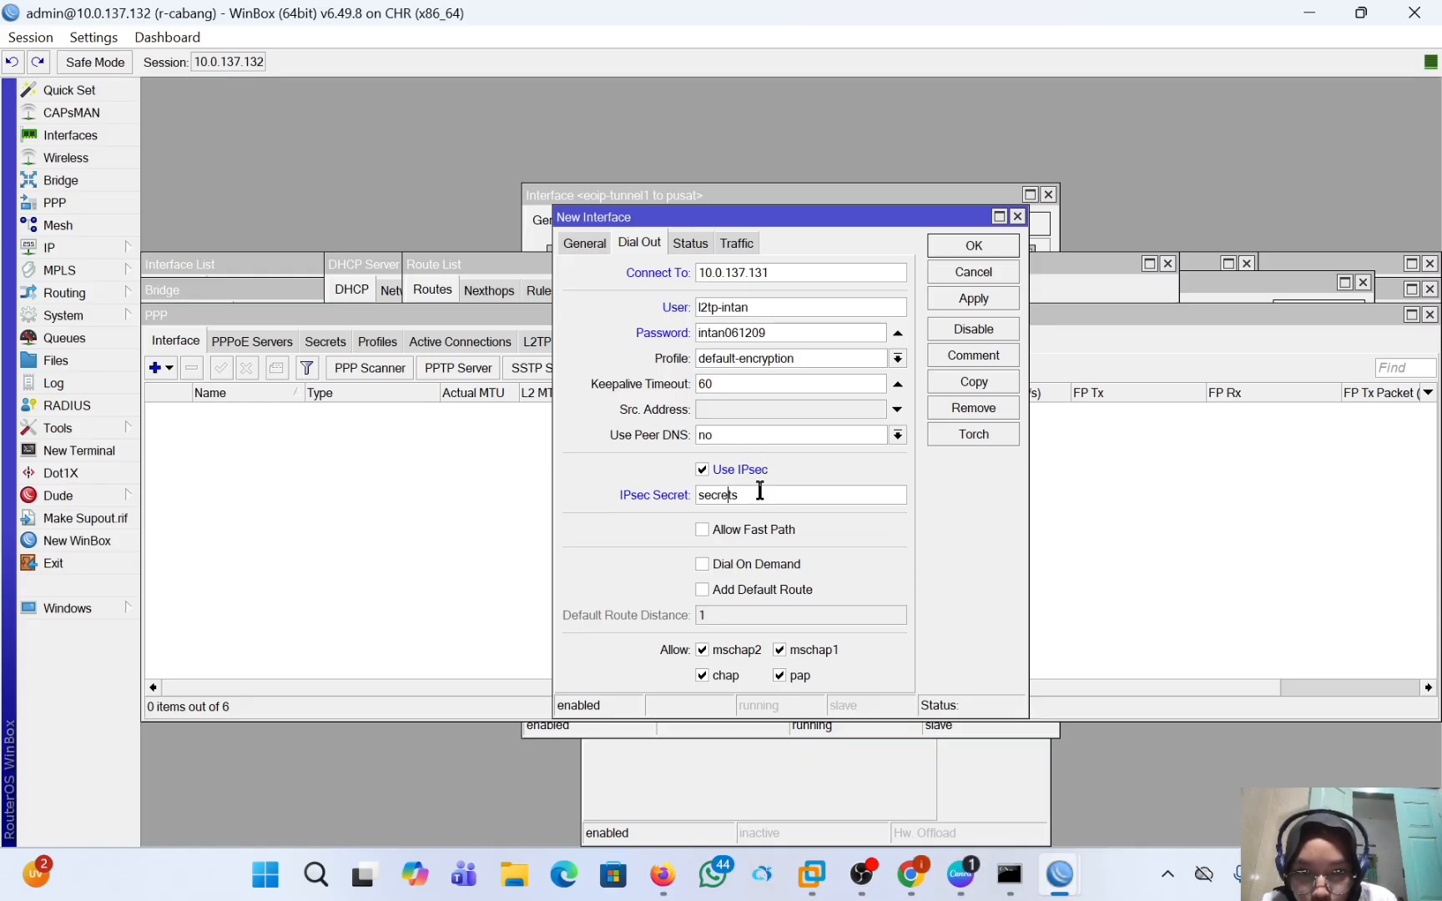
Correct the IPsec secret of the L2TP client and save the new interface.
key(BackSpace)
key(BackSpace)
key(BackSpace)
key(BackSpace)
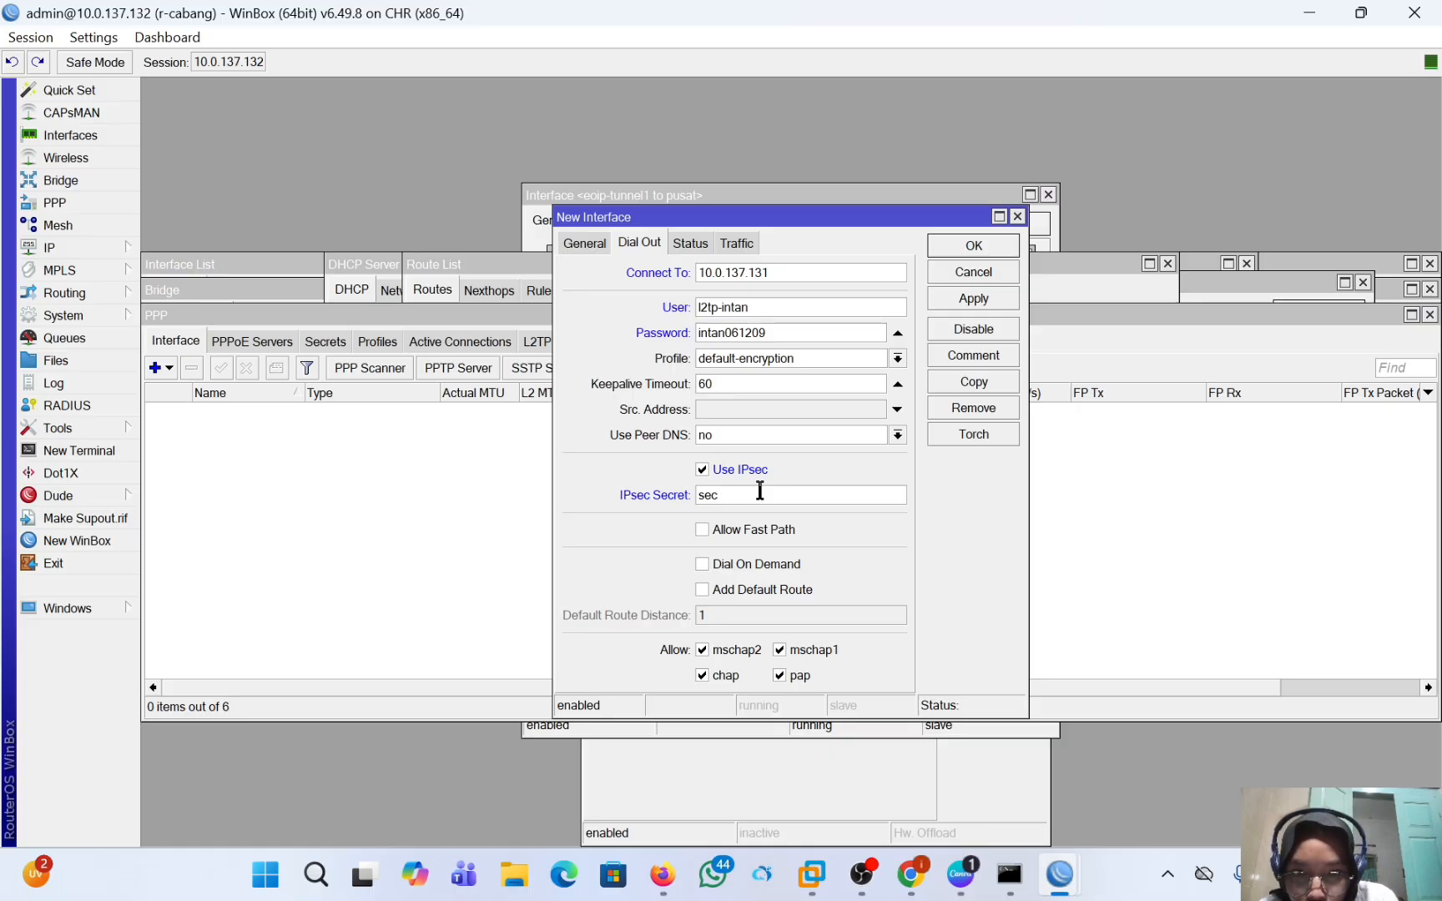
text(ret)
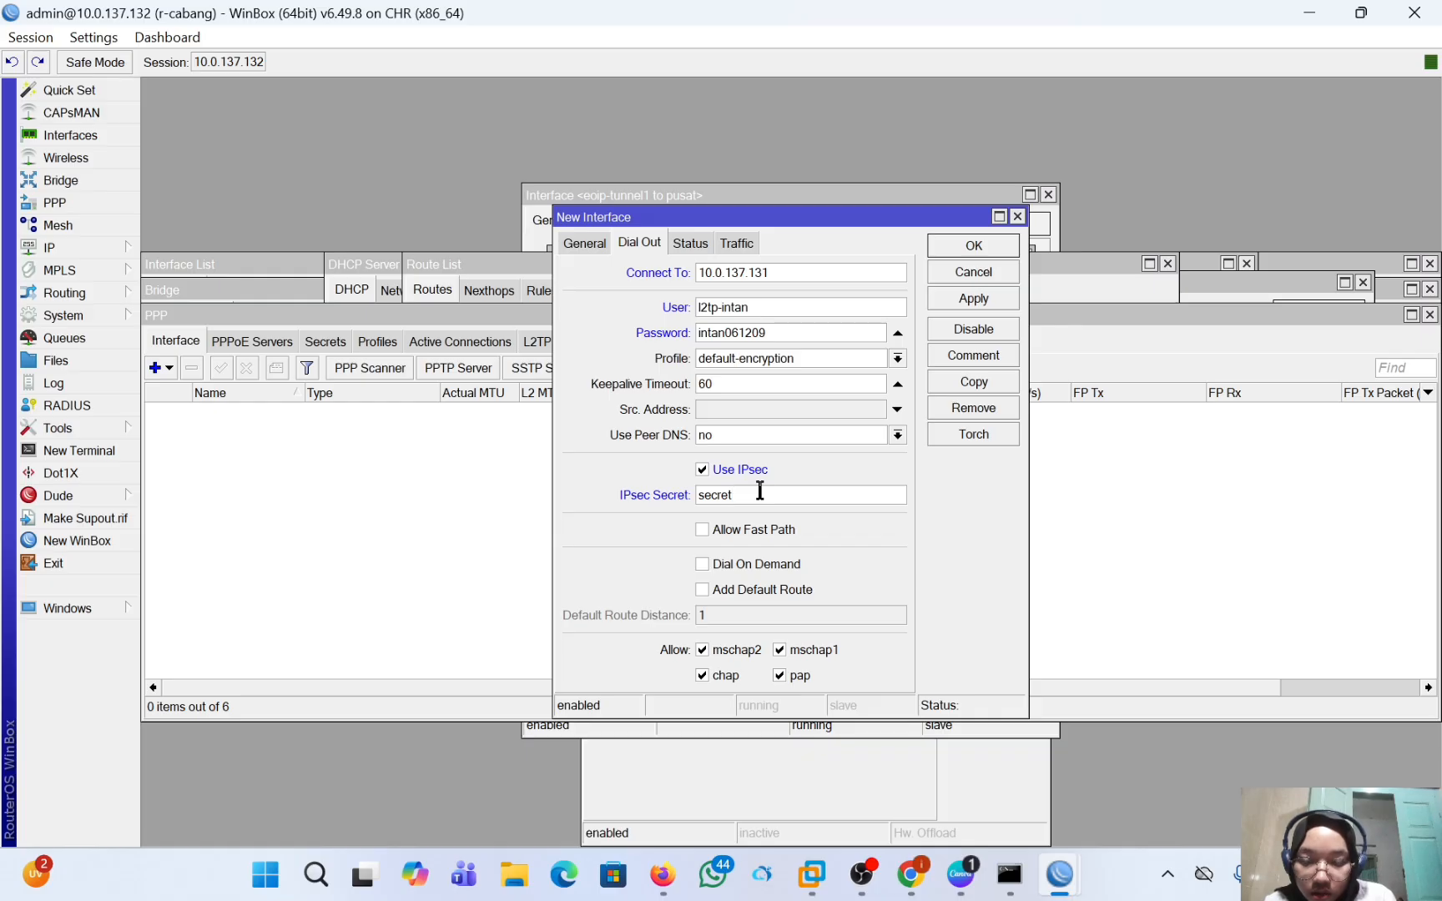
click(995, 296)
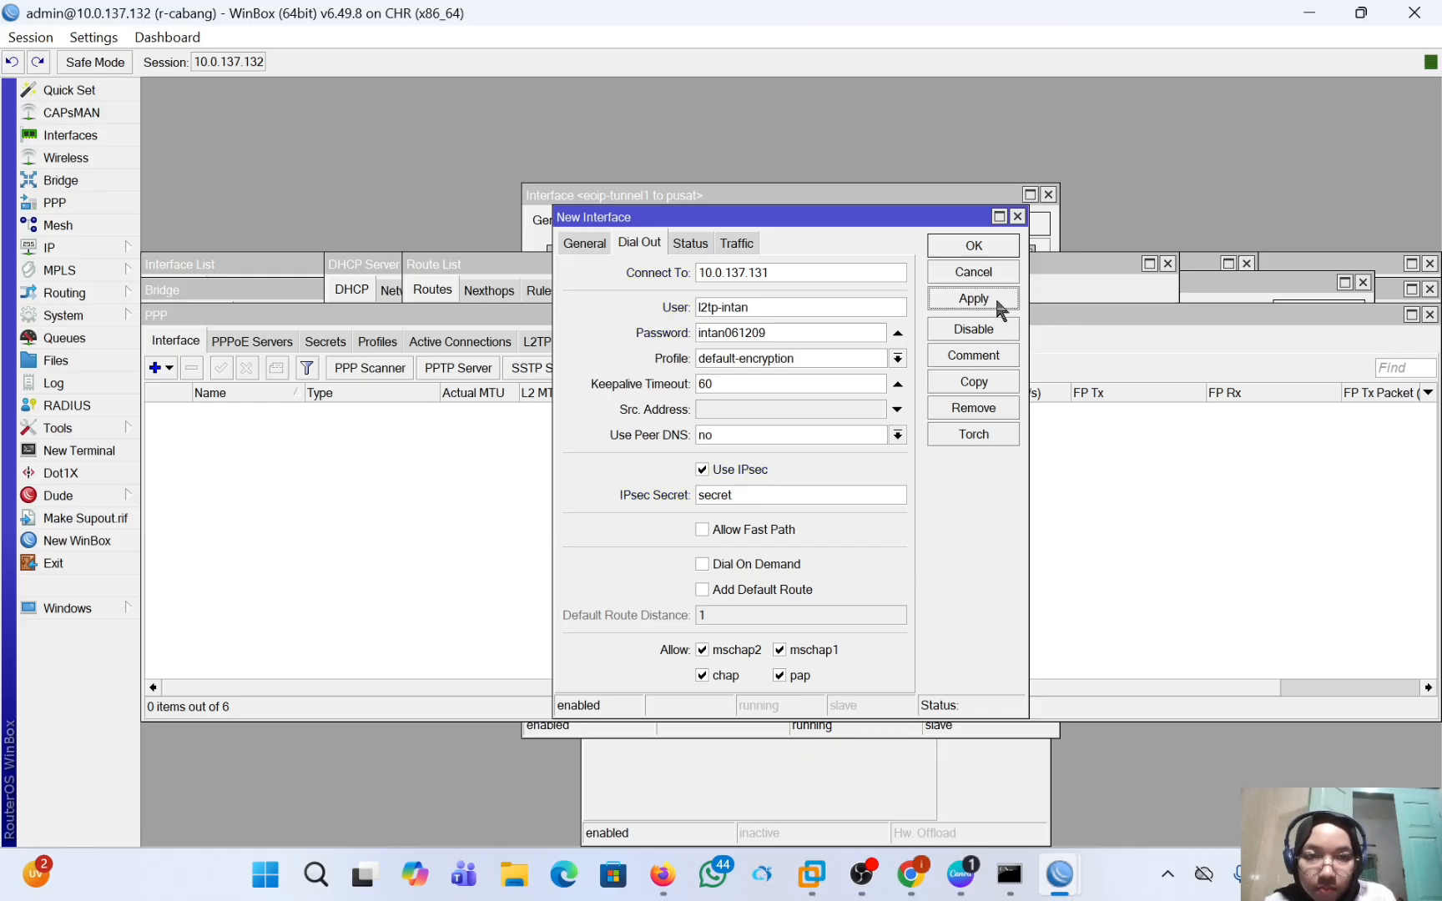
click(985, 246)
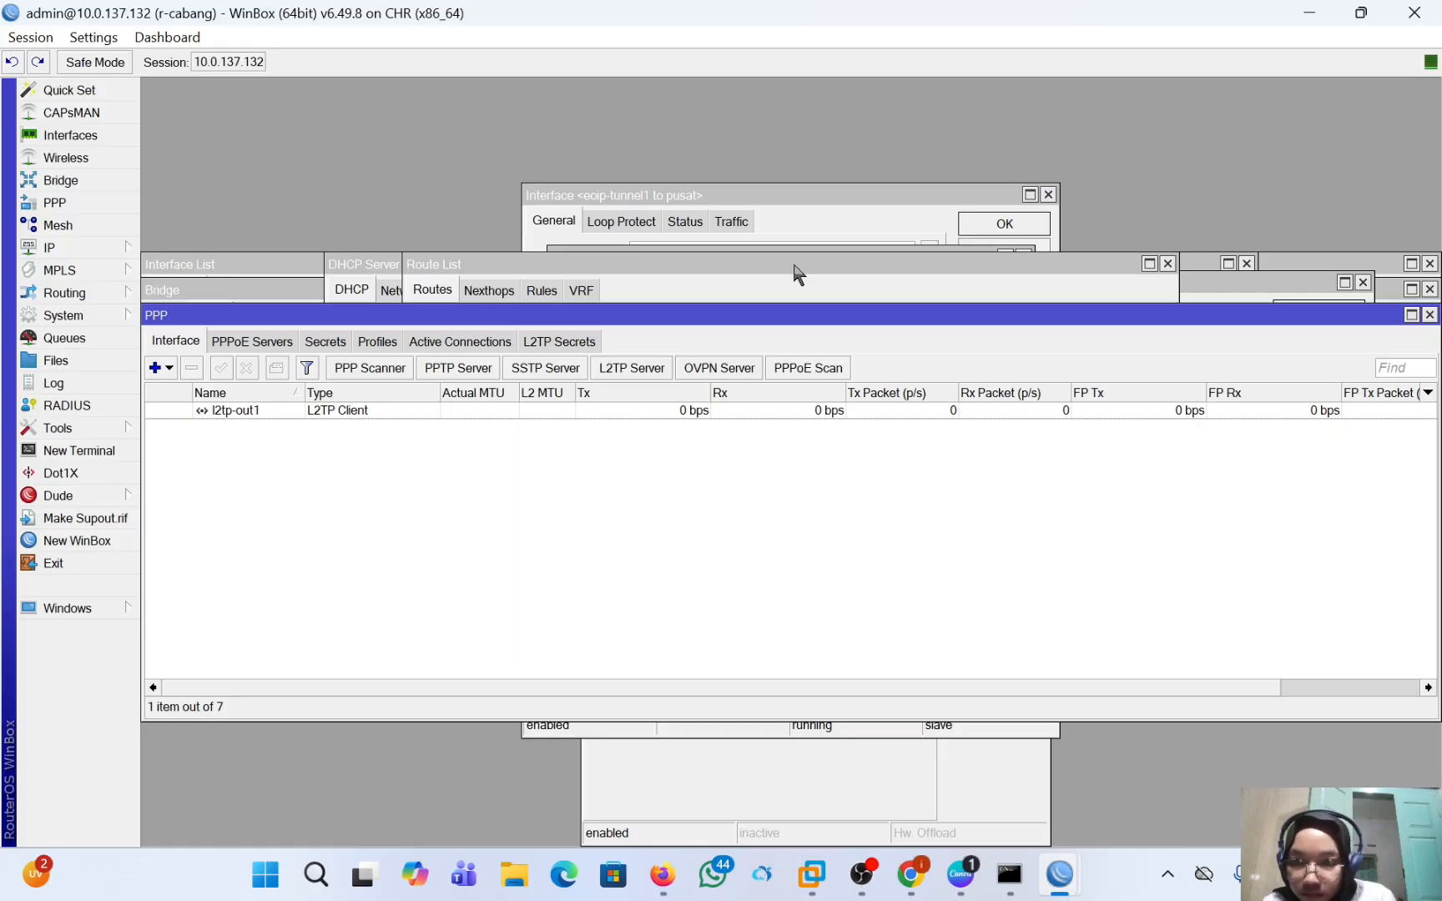
Check r-cabang's PPP secrets, then switch to r-pusat and open the details of its dynamic L2TP server binding.
click(340, 343)
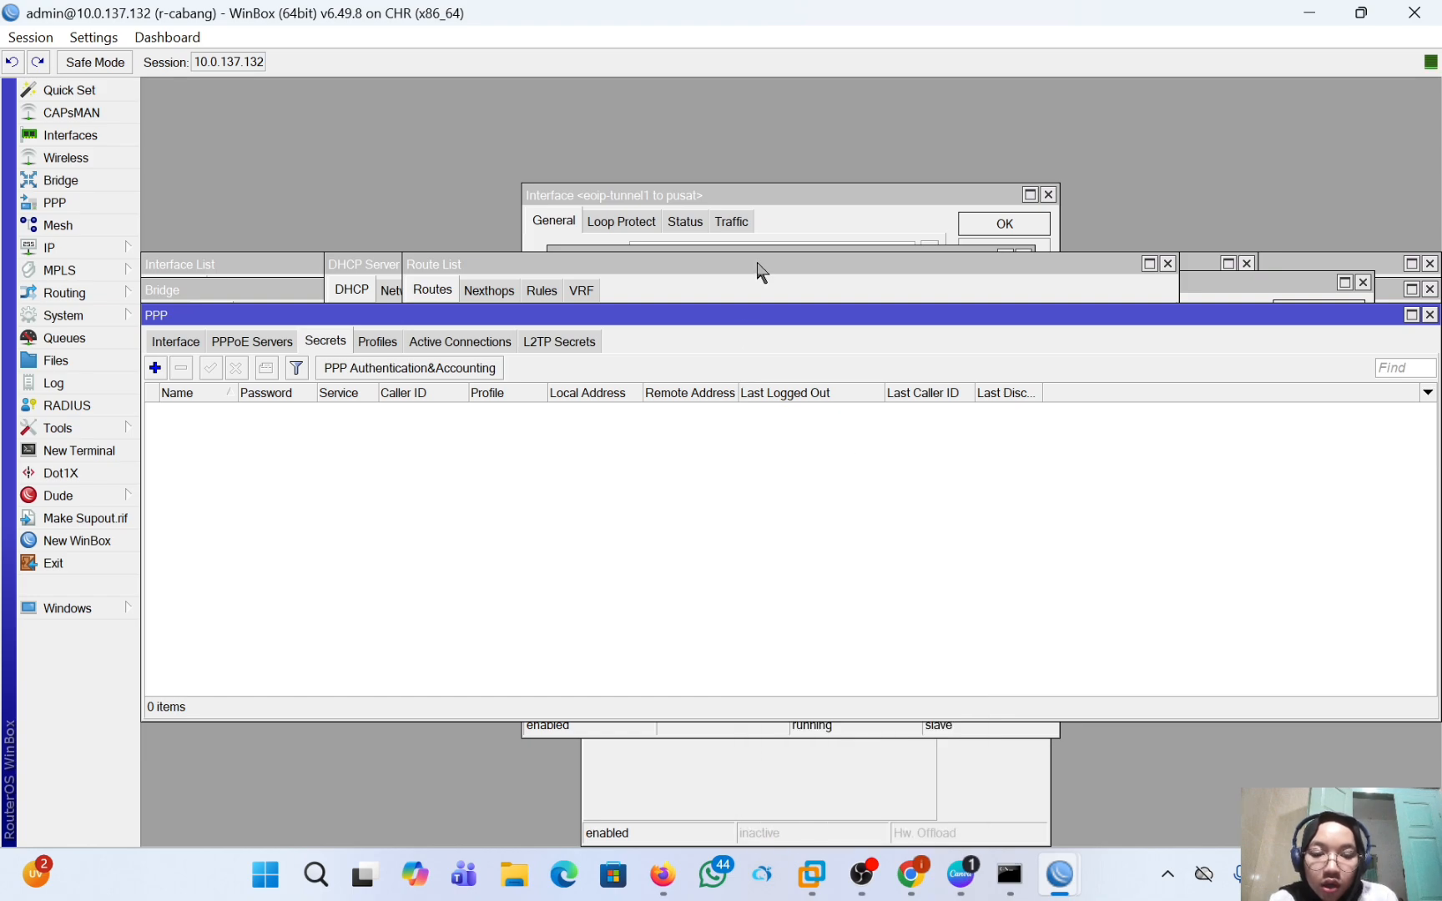
mouse_move(1060, 875)
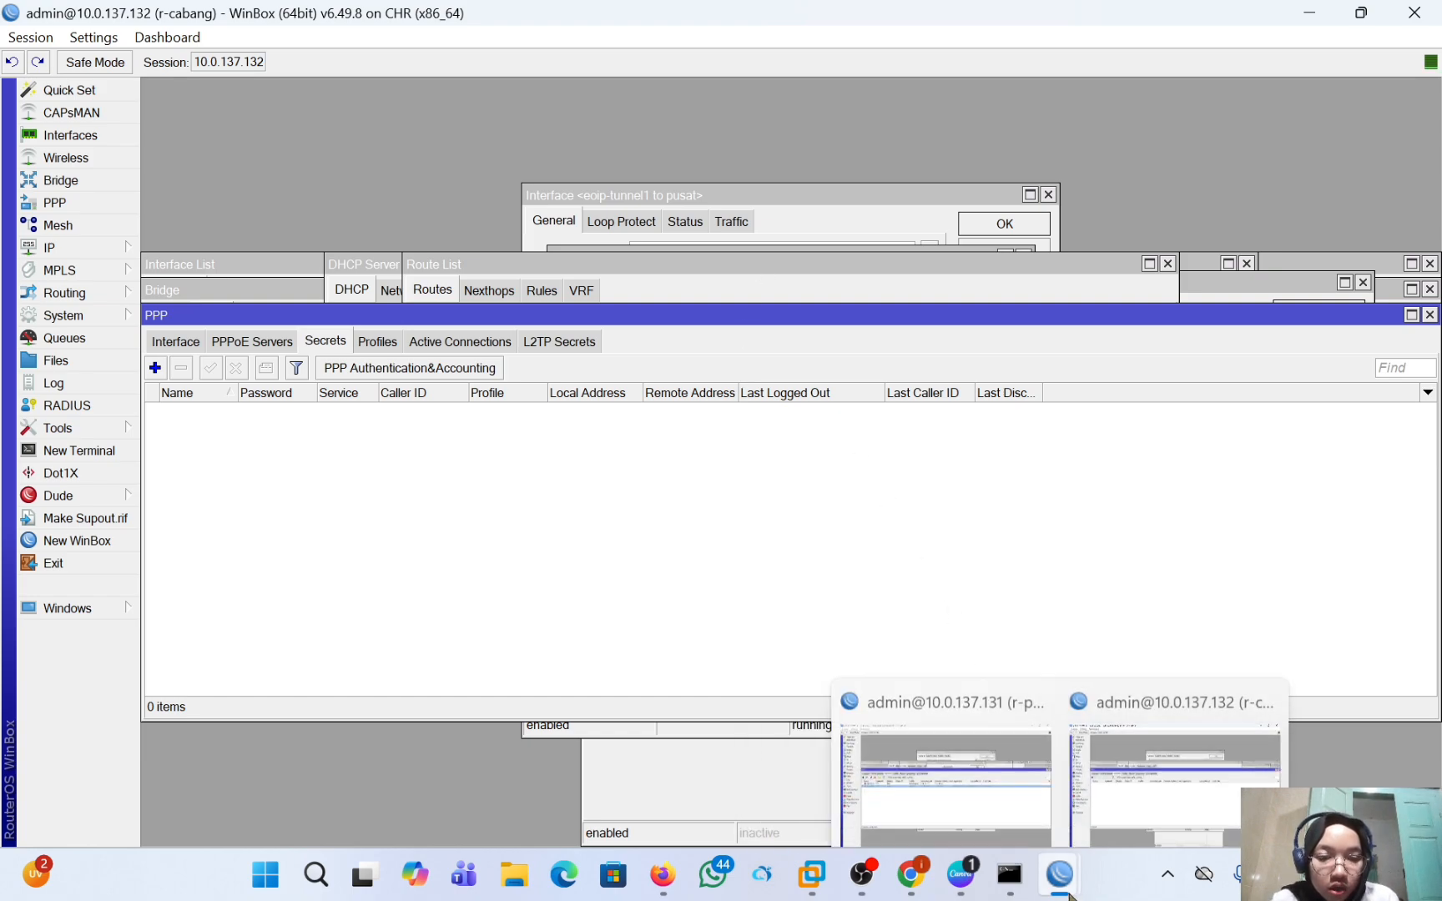
click(960, 745)
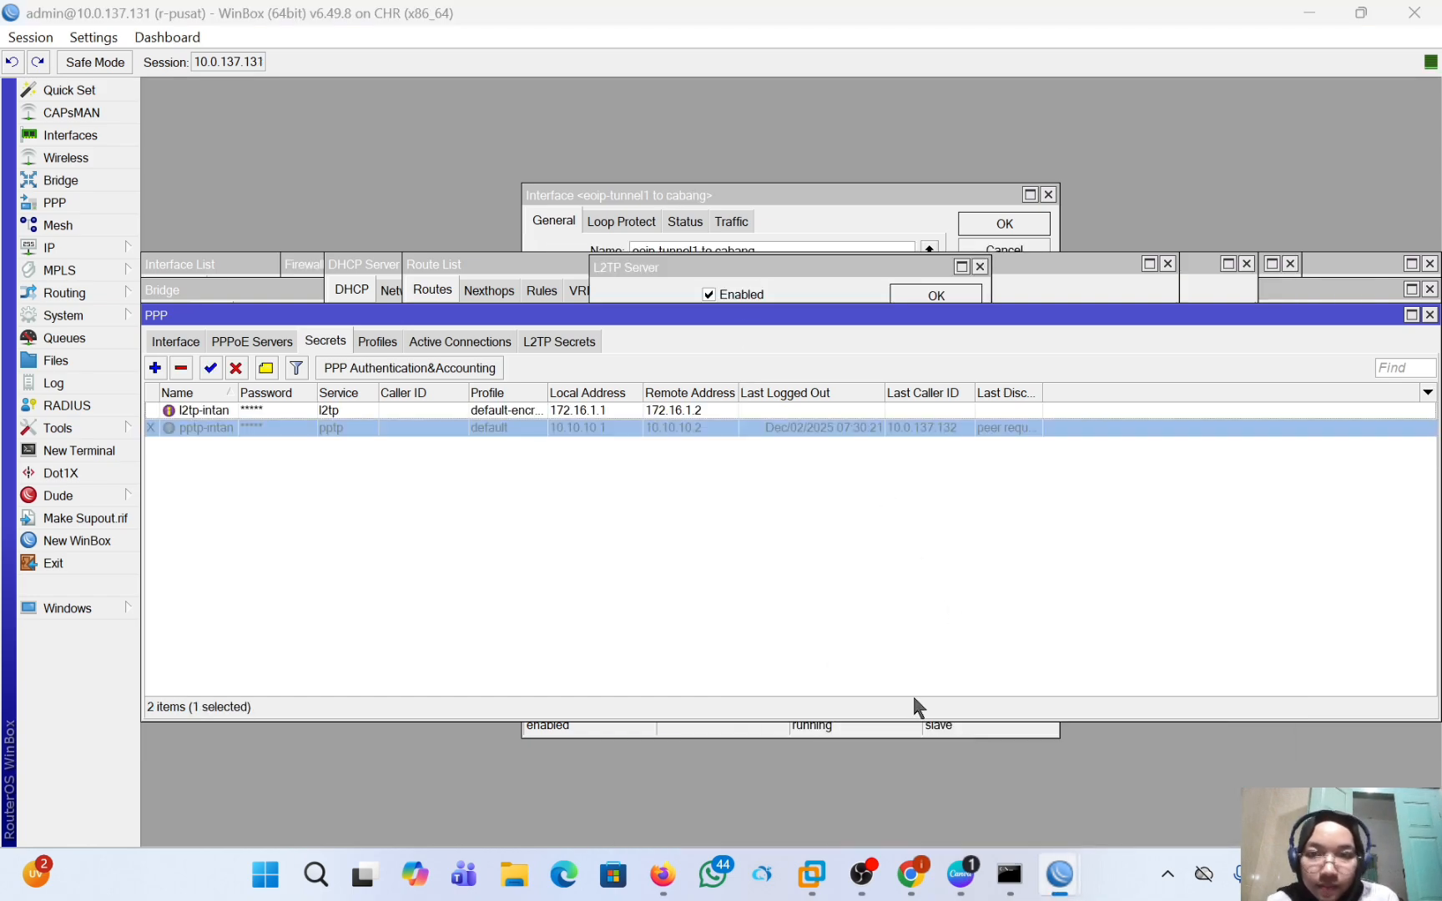
click(185, 346)
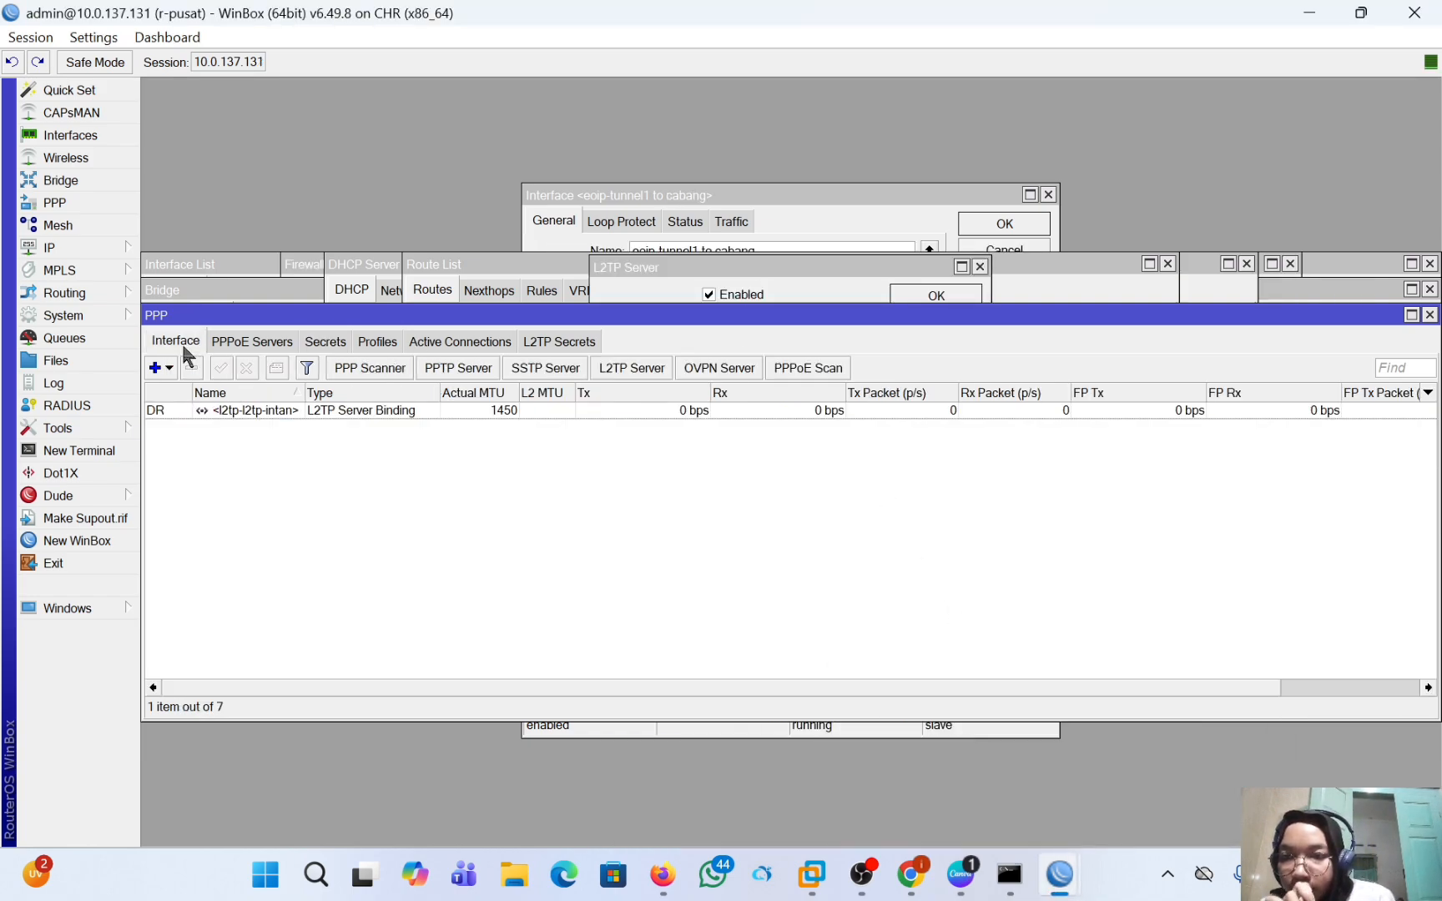
double_click(236, 412)
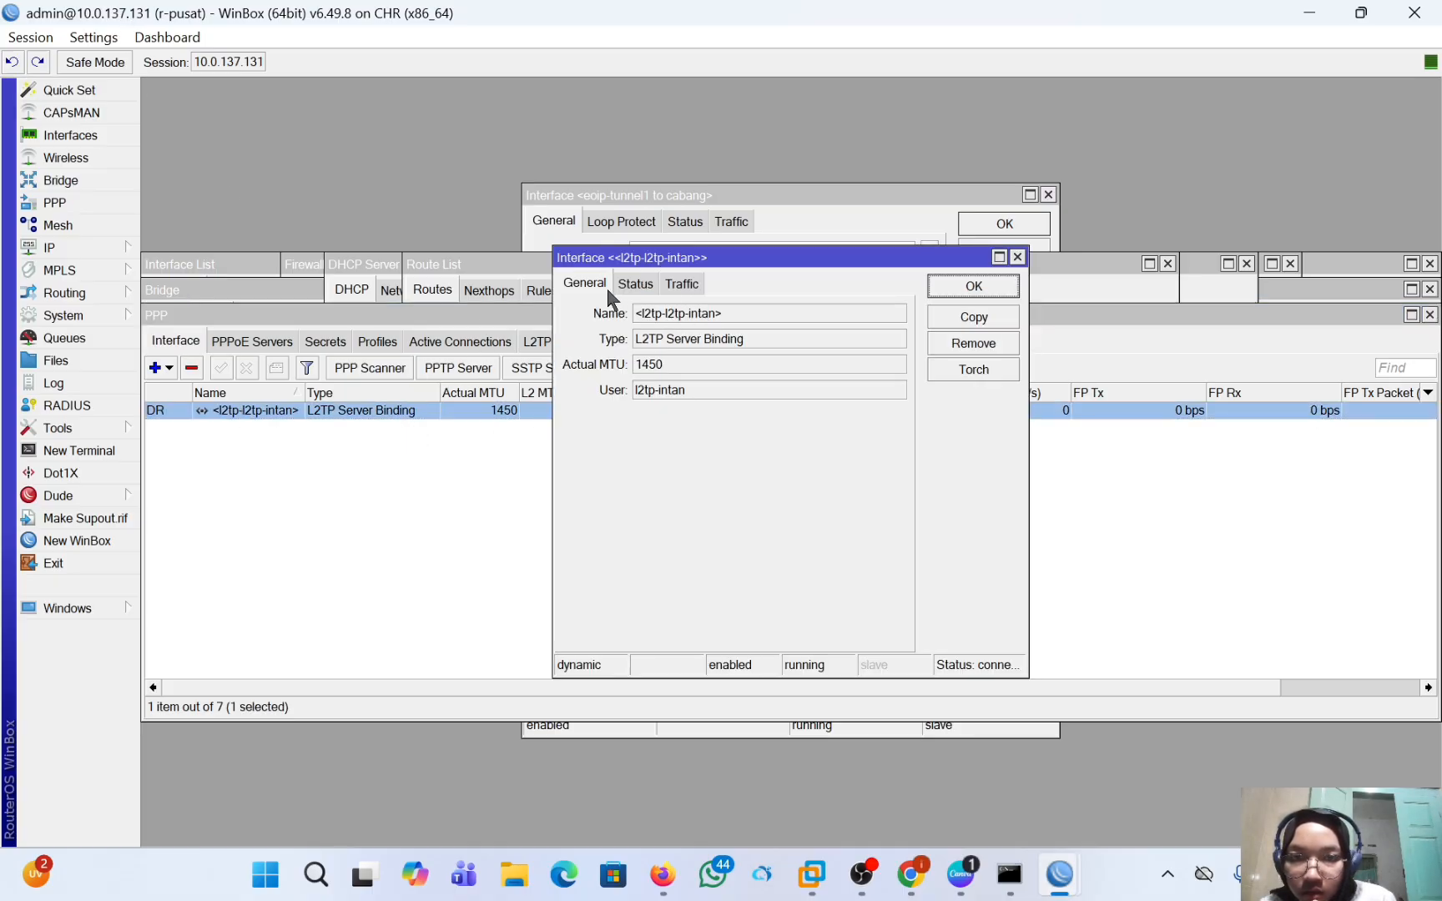
Remove the dynamic L2TP server binding from r-pusat's PPP interface list.
click(426, 420)
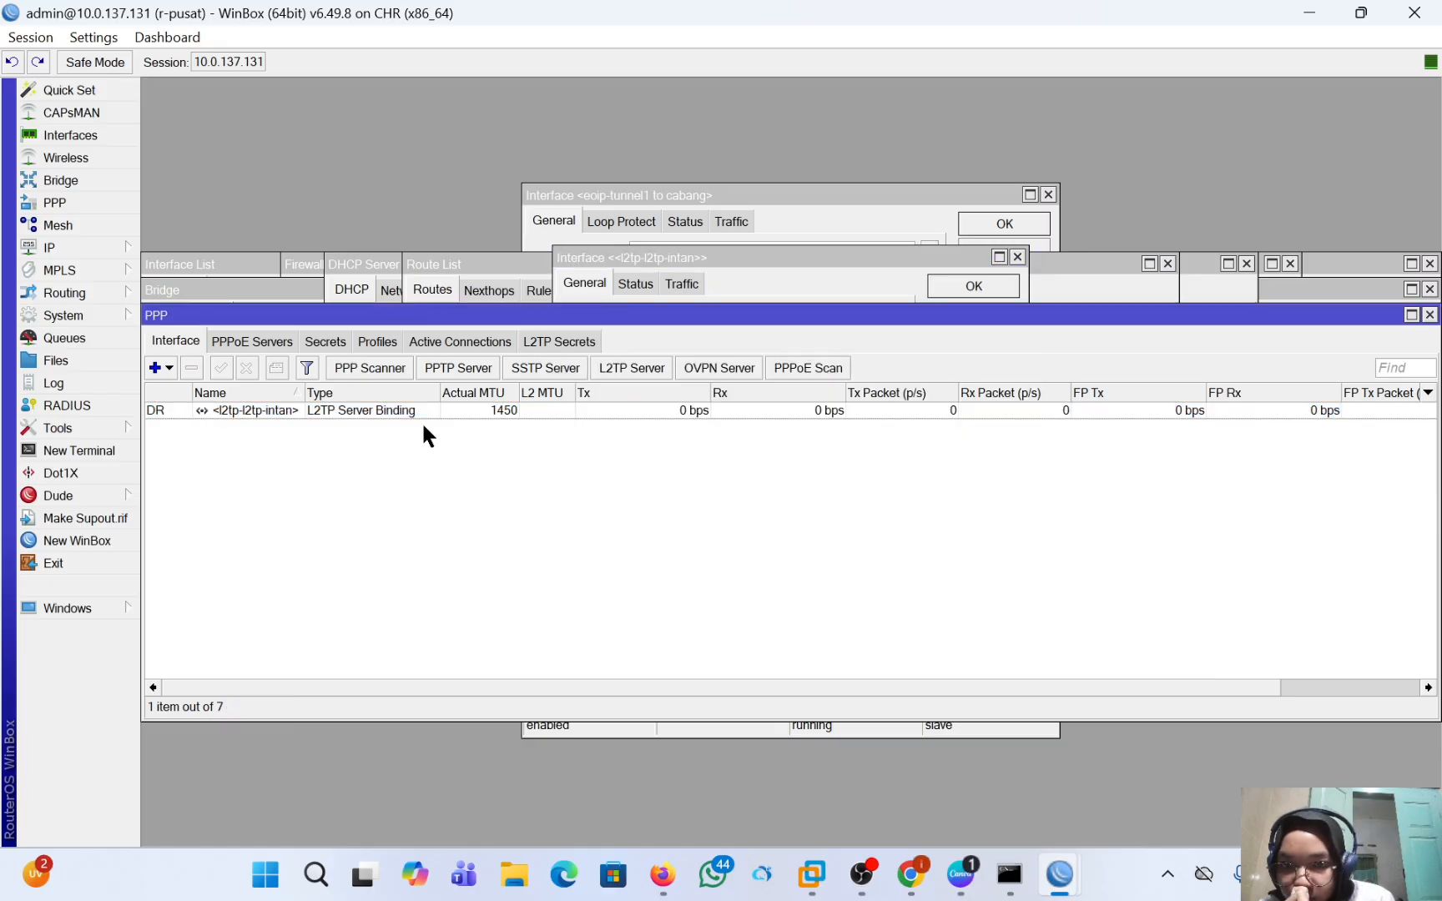
click(264, 416)
click(194, 369)
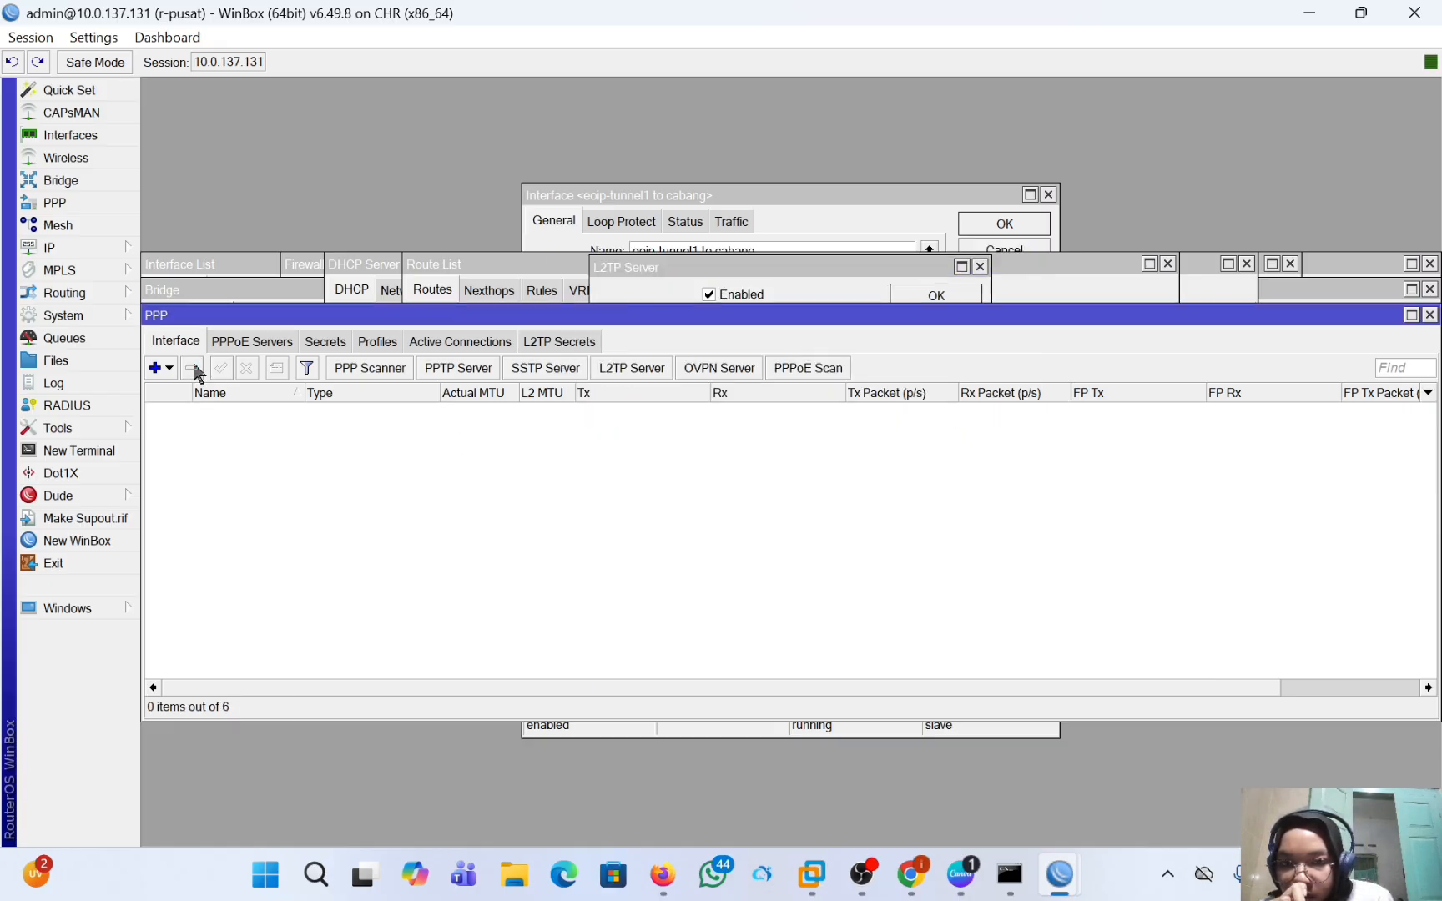
Turn off password hiding on r-pusat, check the IPsec secret in the L2TP server settings and save them.
click(604, 368)
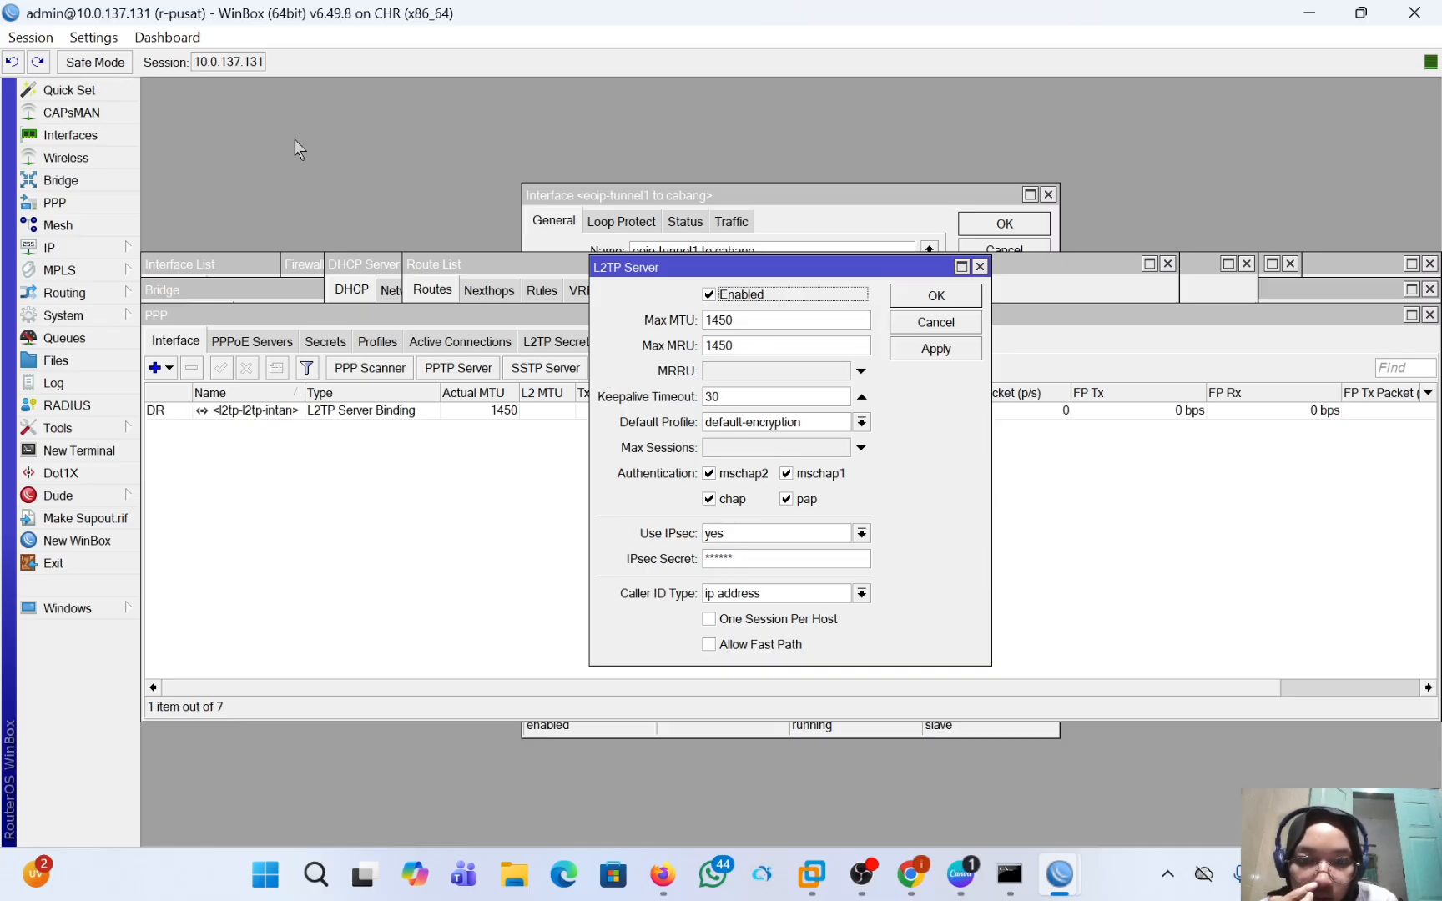
click(97, 37)
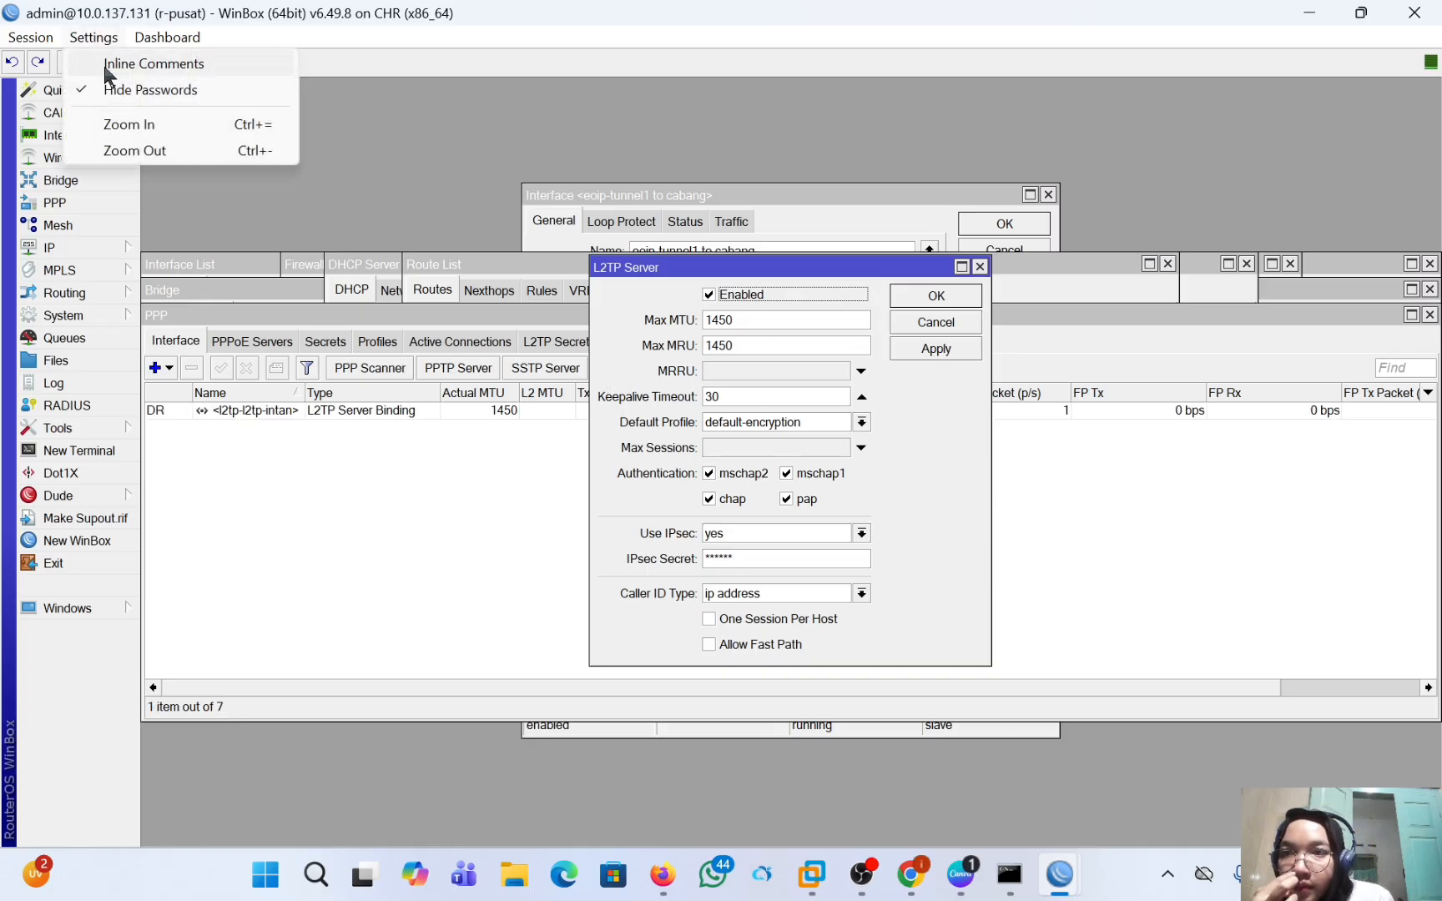
click(114, 87)
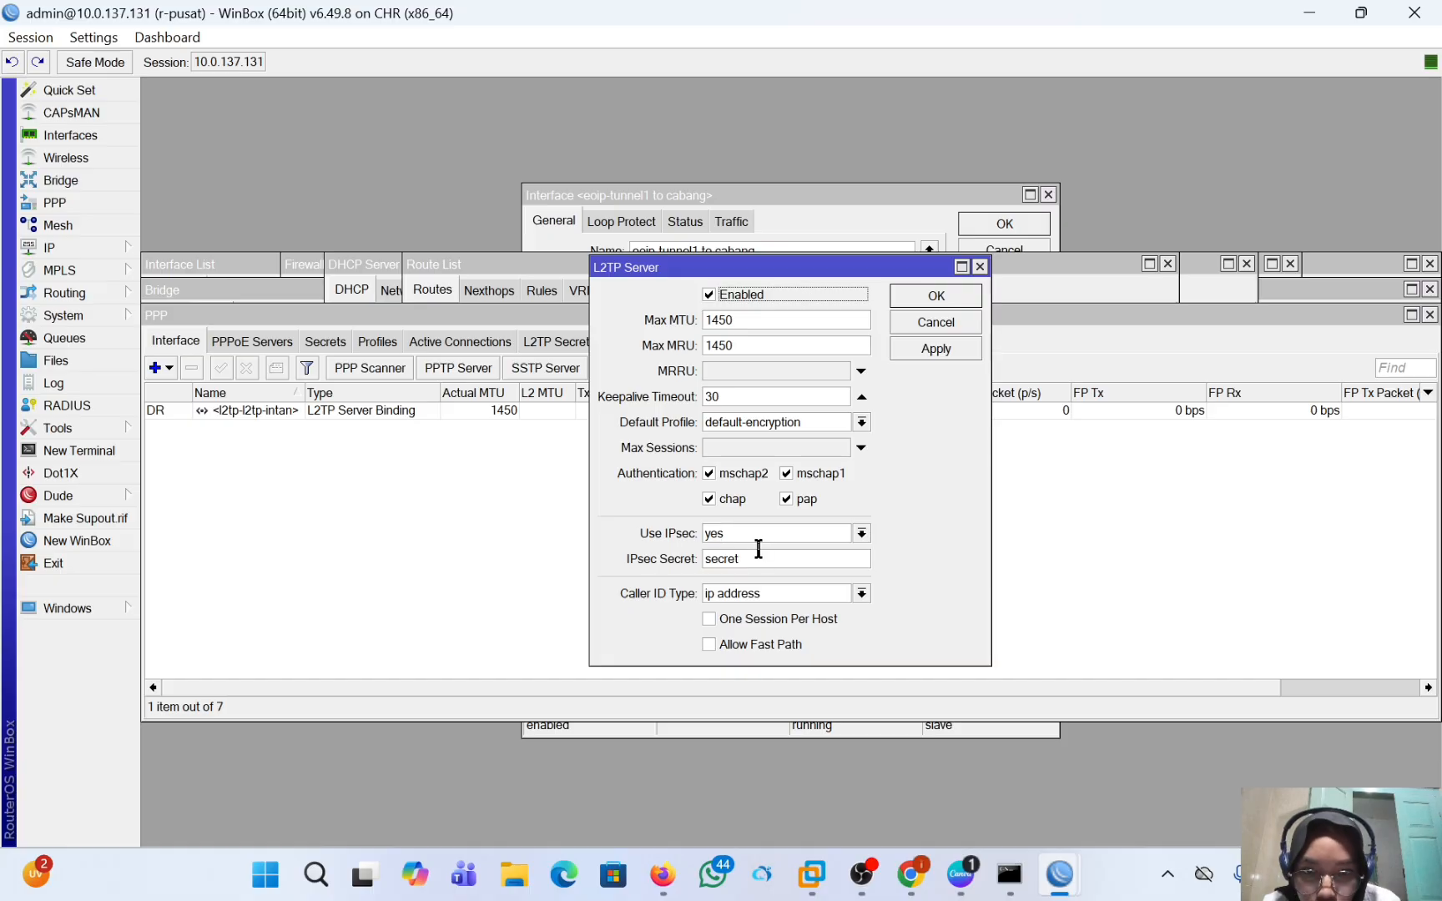
click(936, 349)
click(937, 297)
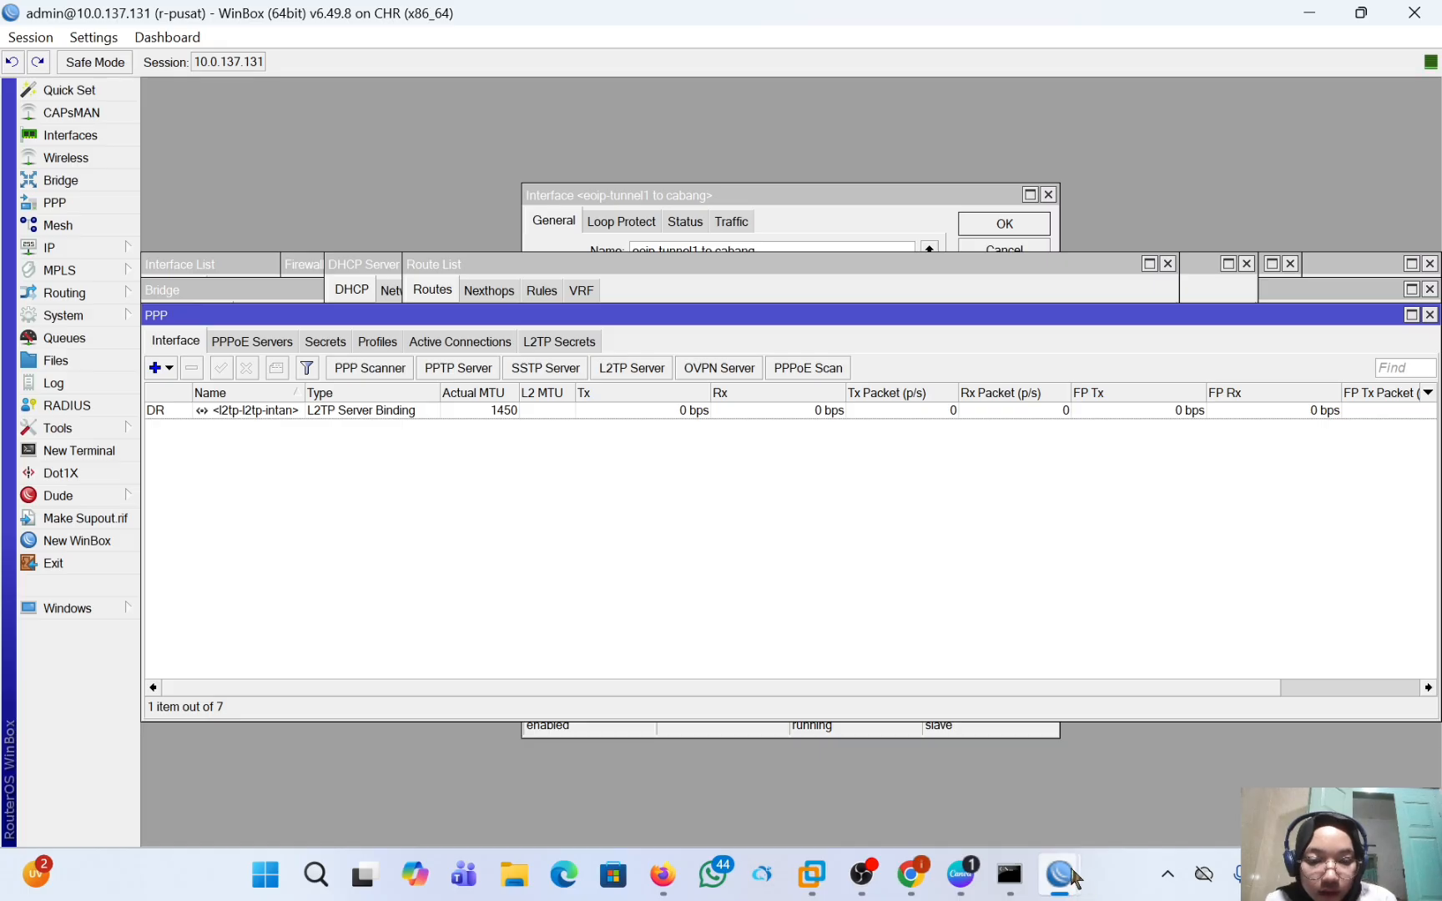
Switch to r-cabang and check the L2TP client in its PPP interface list.
mouse_move(1074, 876)
click(1143, 758)
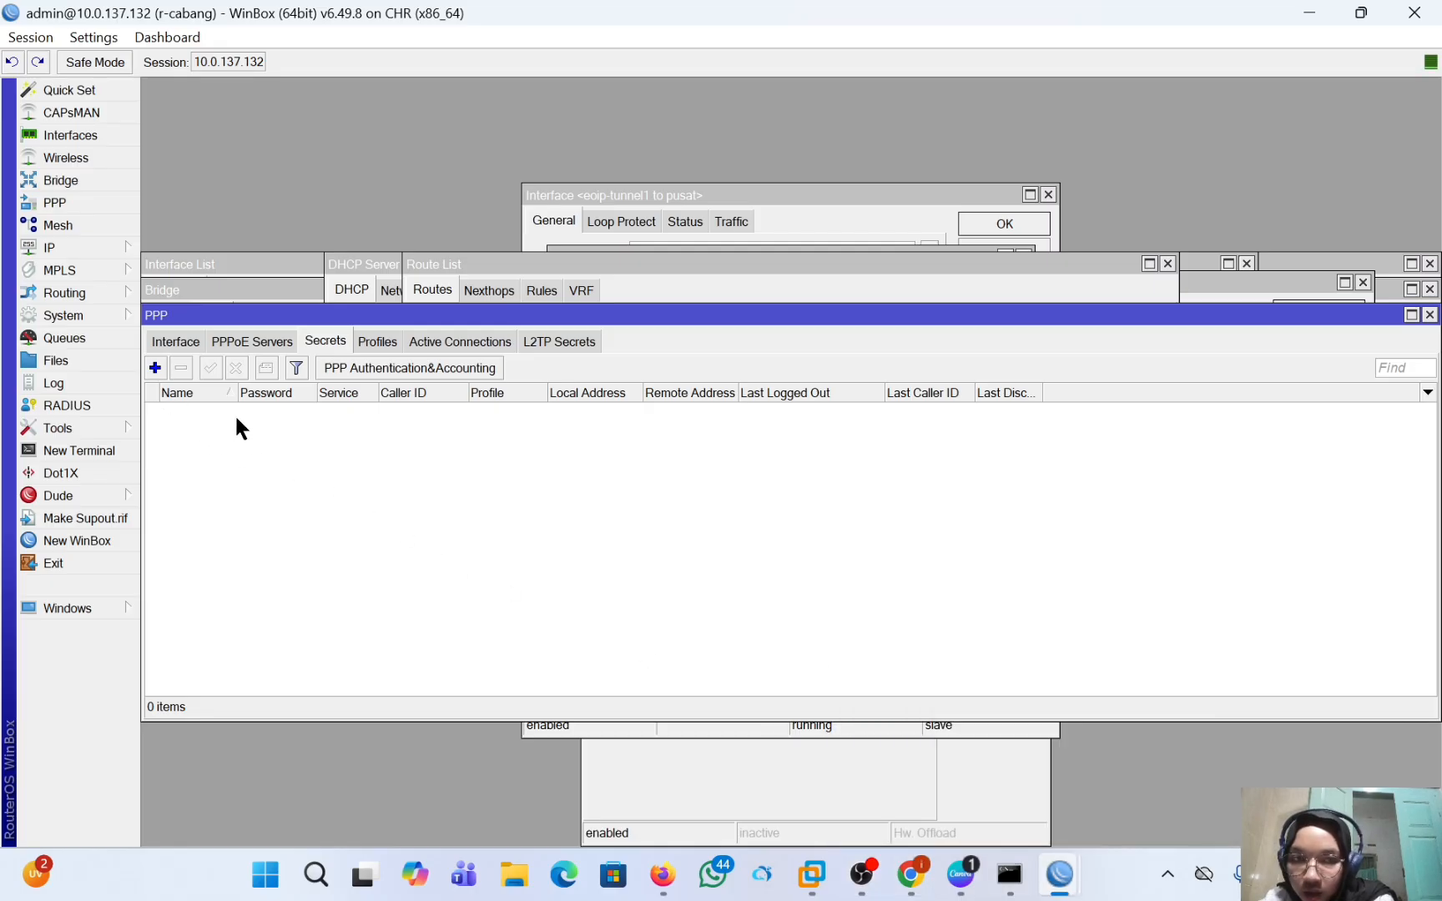
click(185, 342)
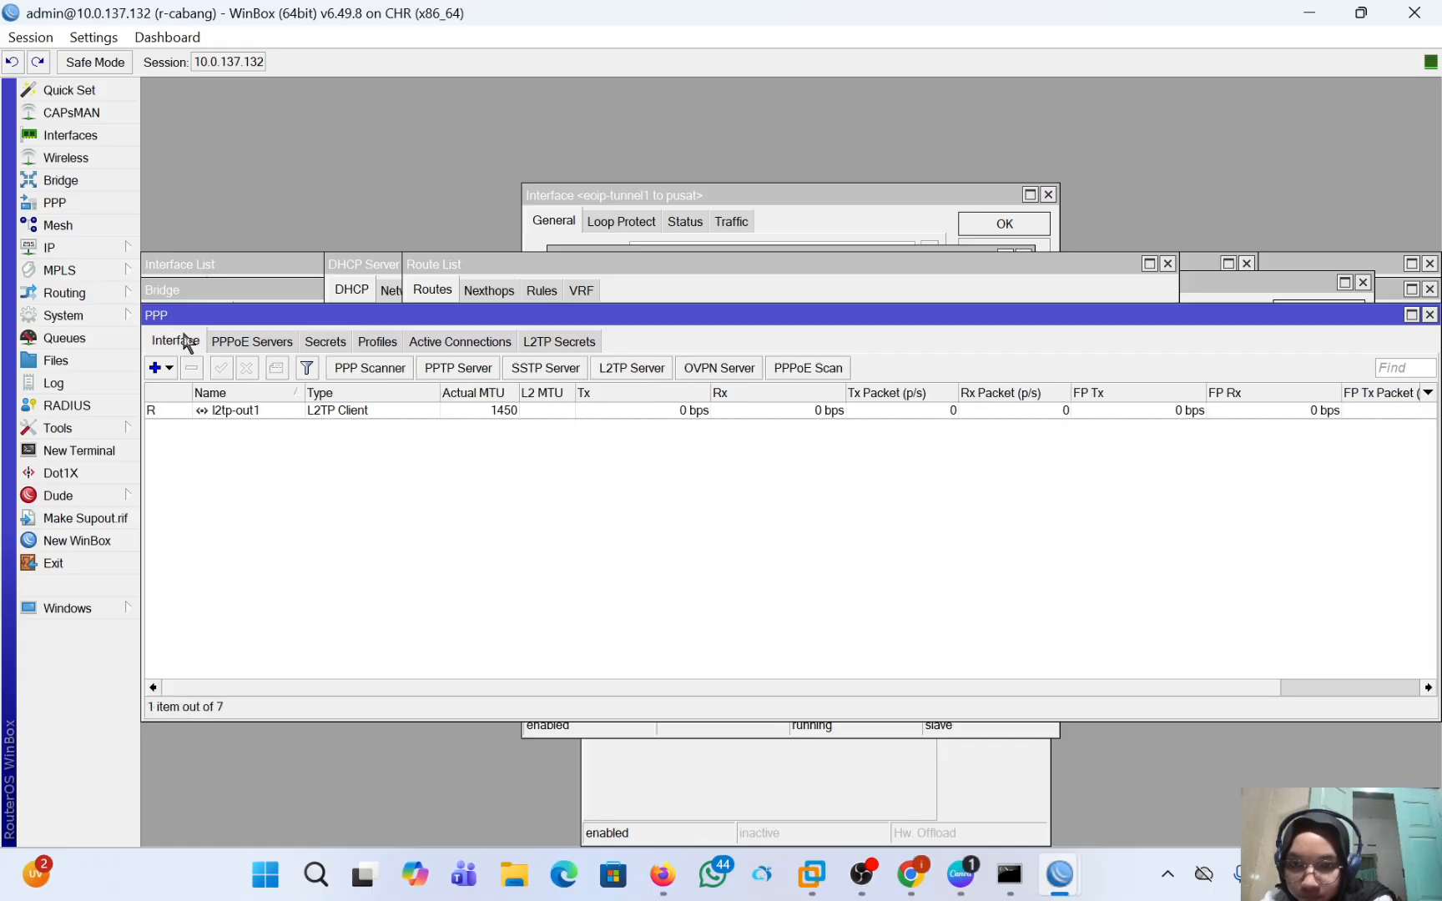
Switch back to r-pusat and start a new static route with destination address 192.168.2.0/24.
mouse_move(1058, 874)
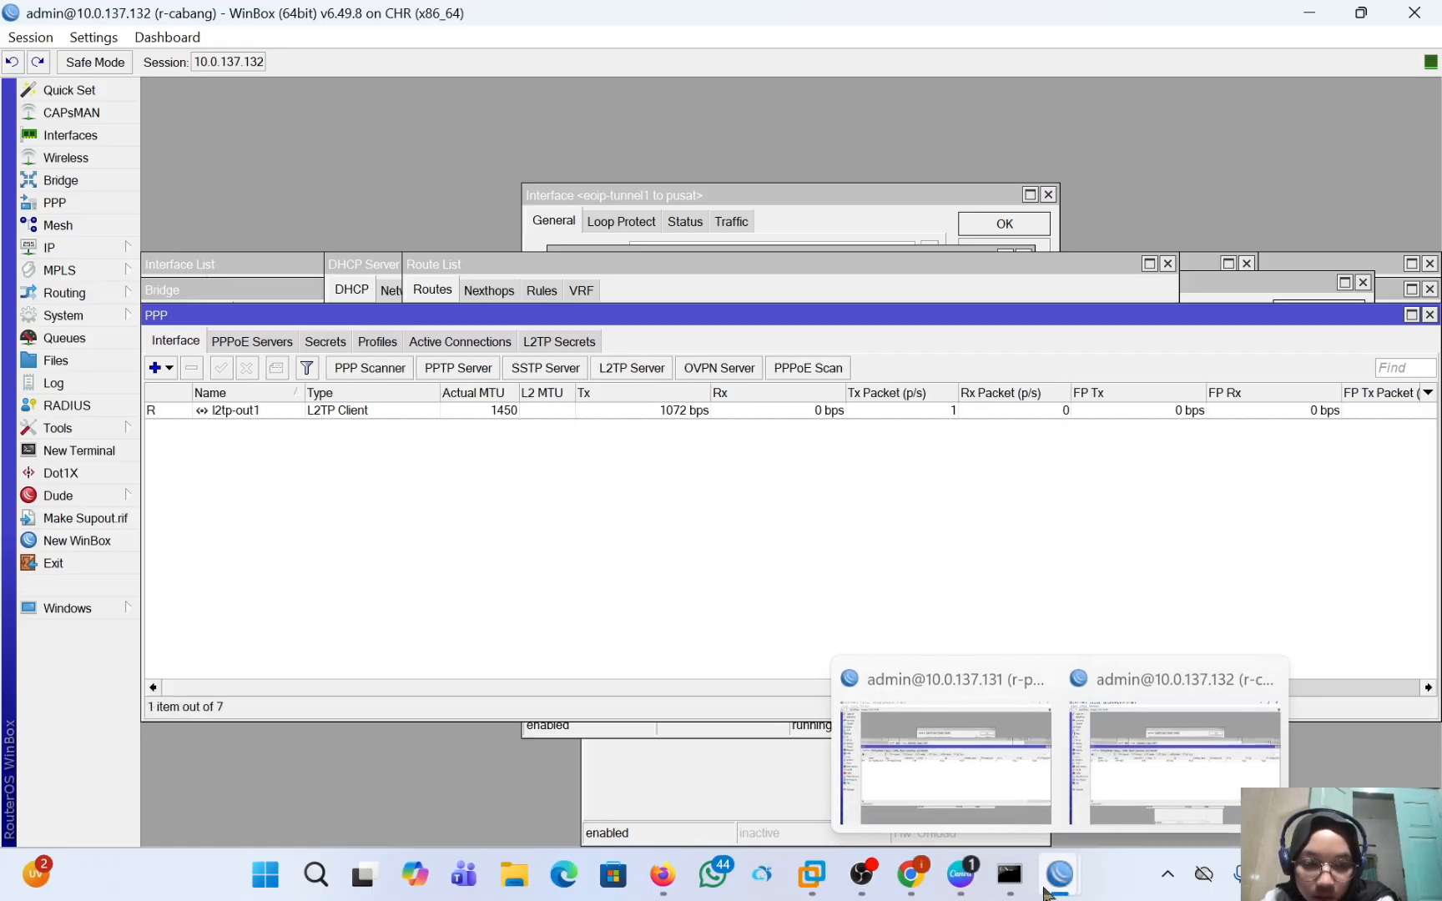
click(943, 793)
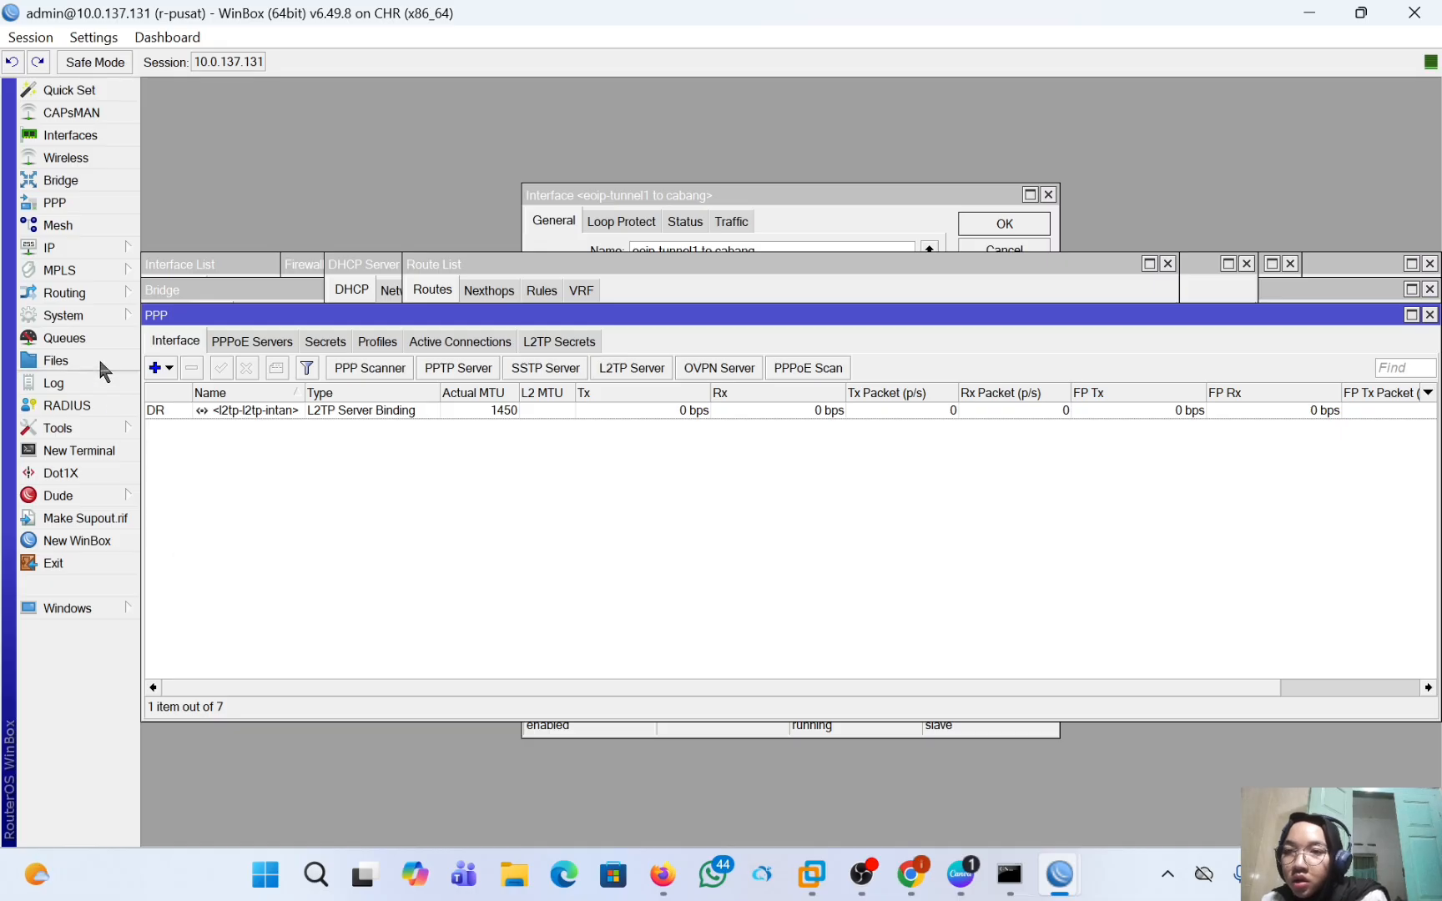
click(80, 250)
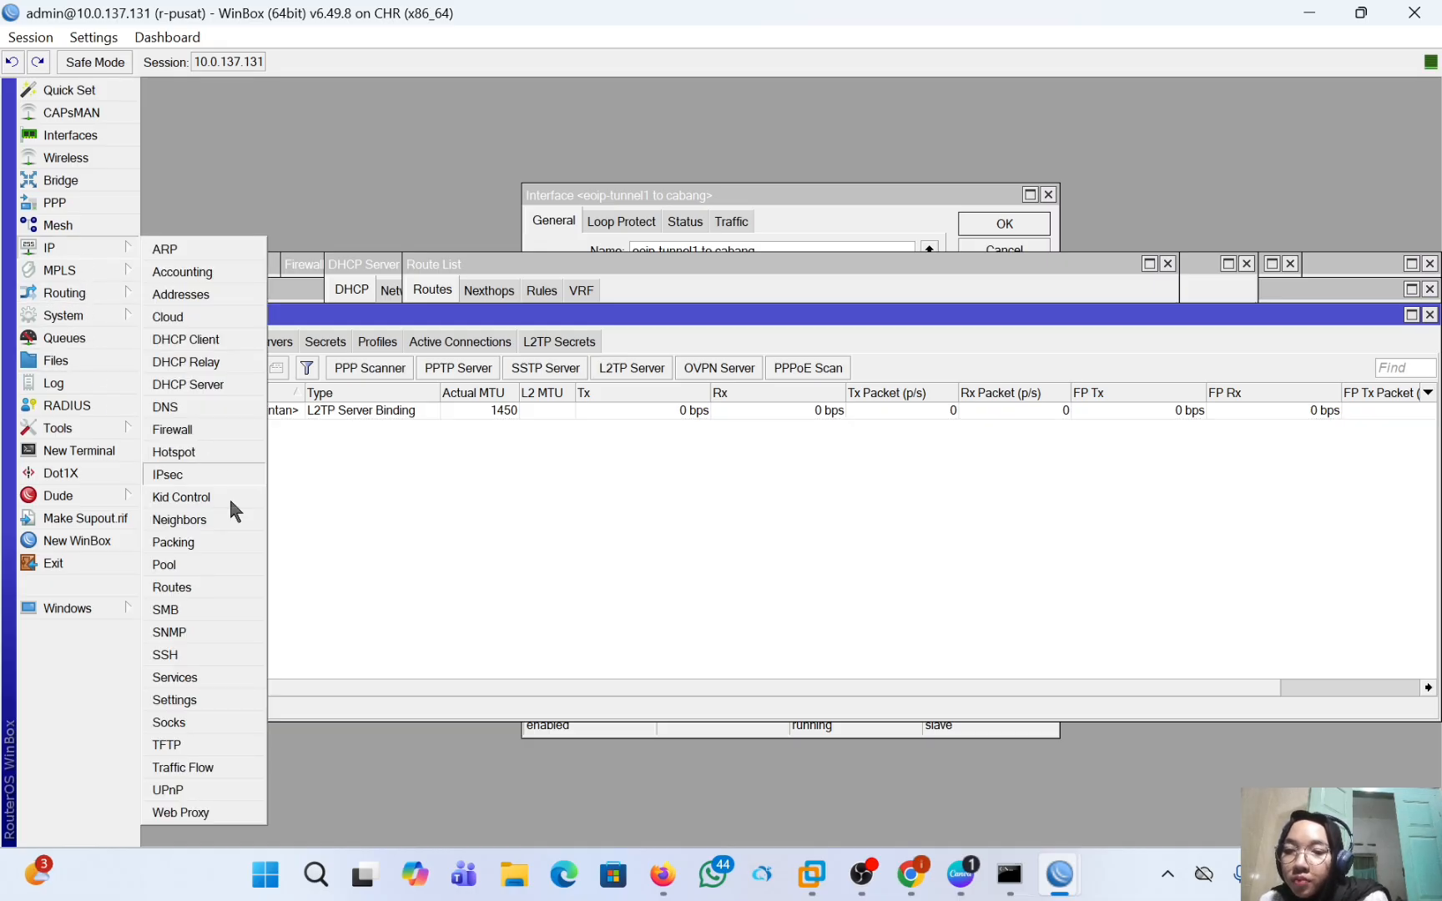
click(208, 586)
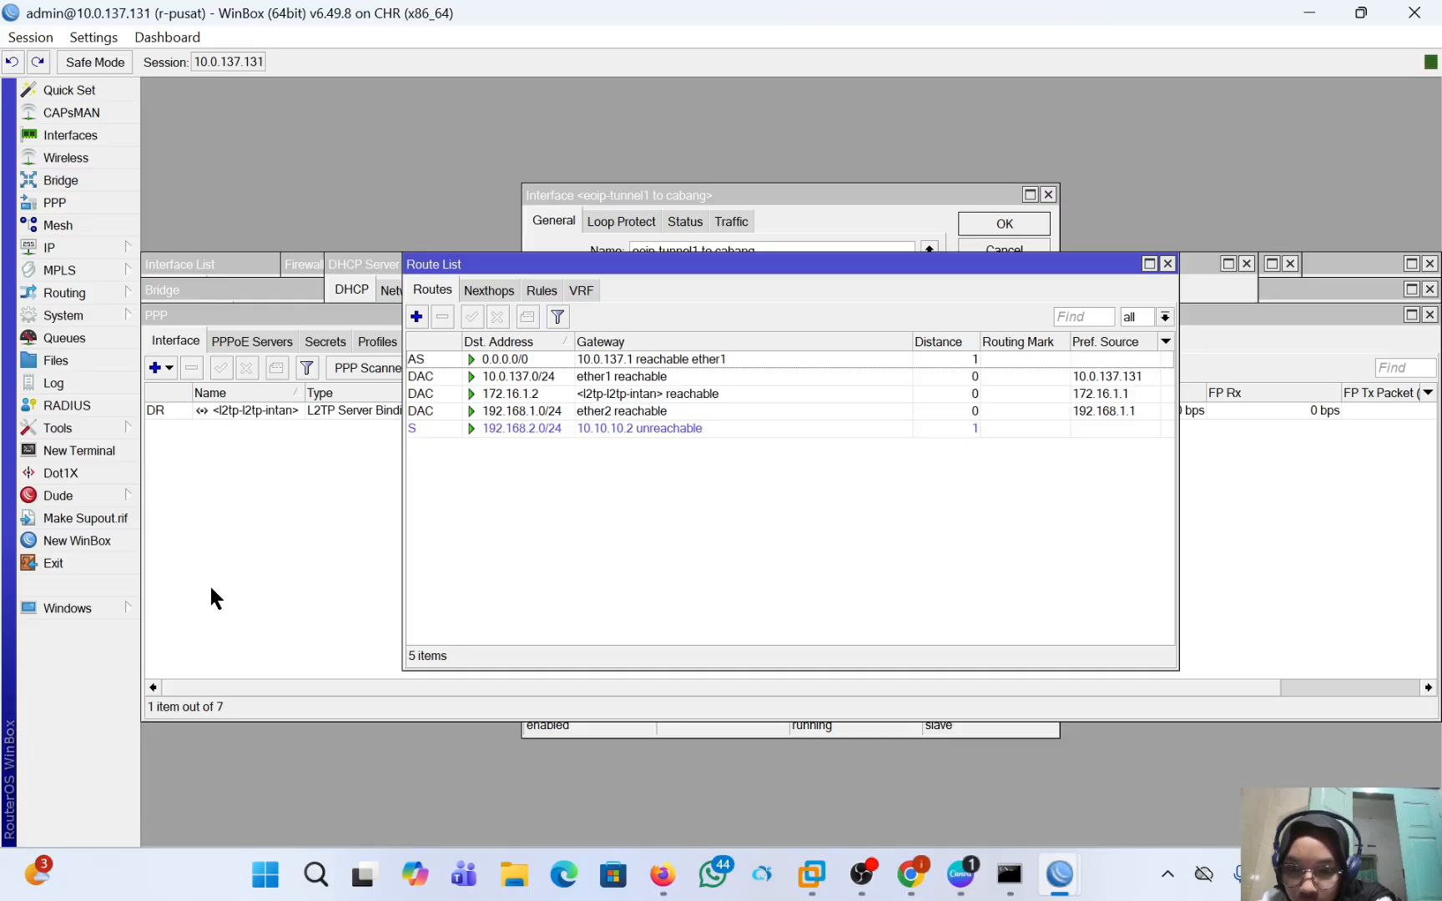
click(417, 317)
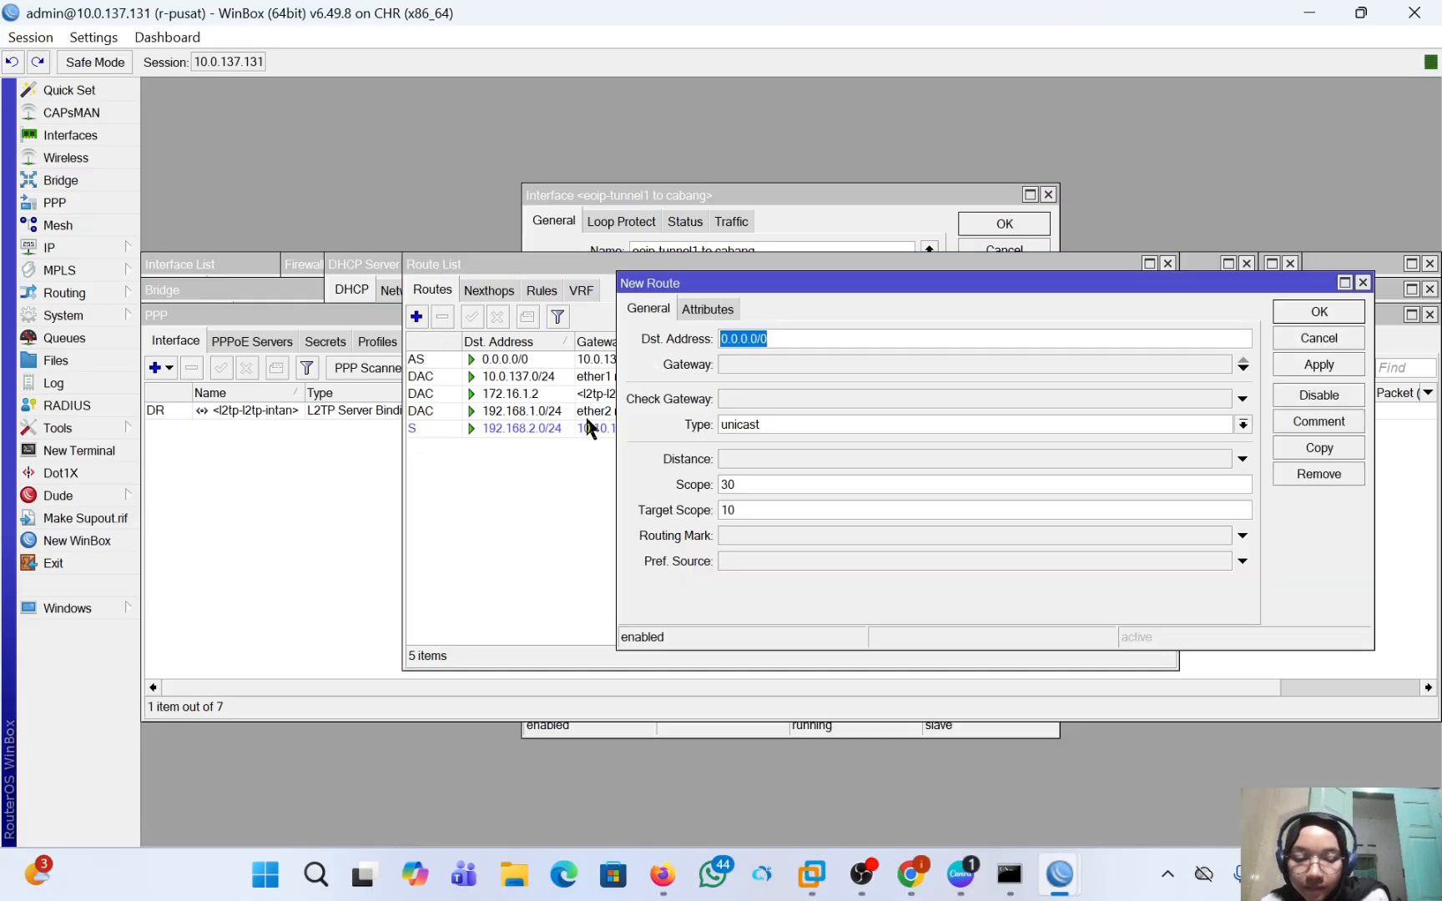
key(BackSpace)
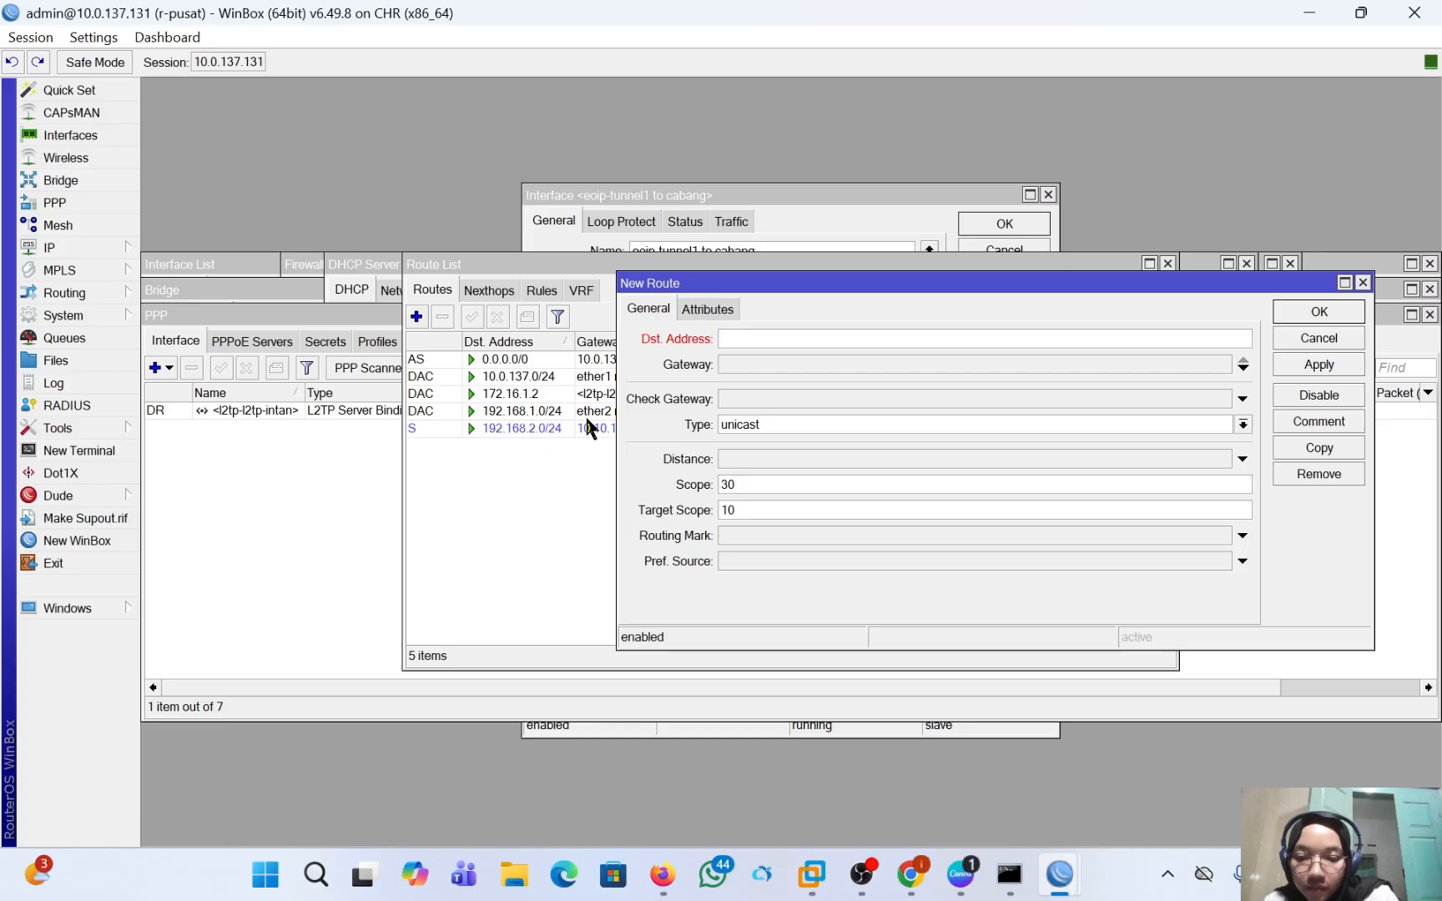
text(192)
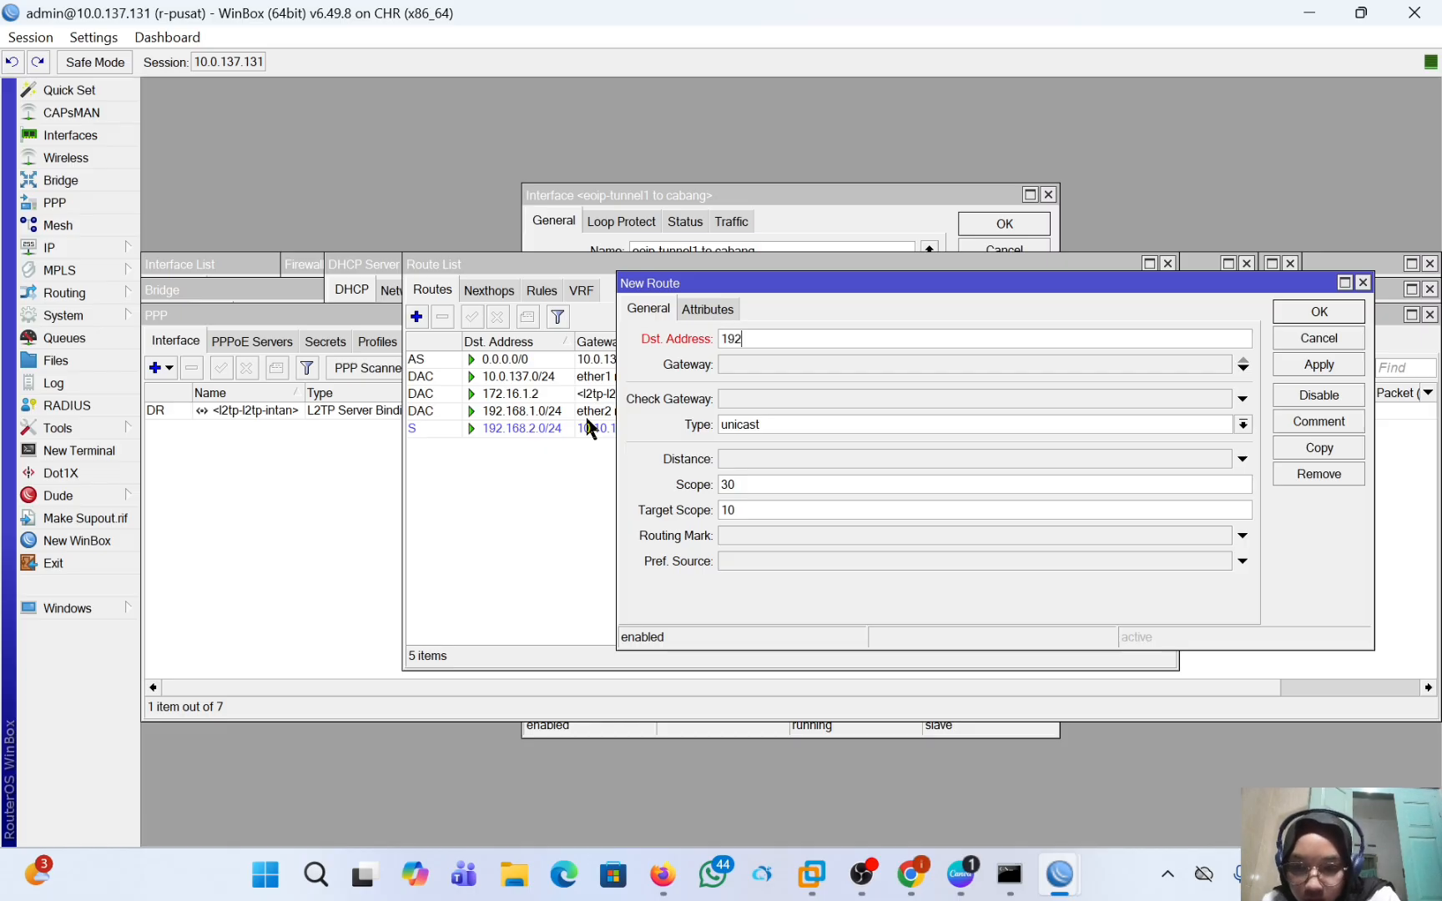
text(.1)
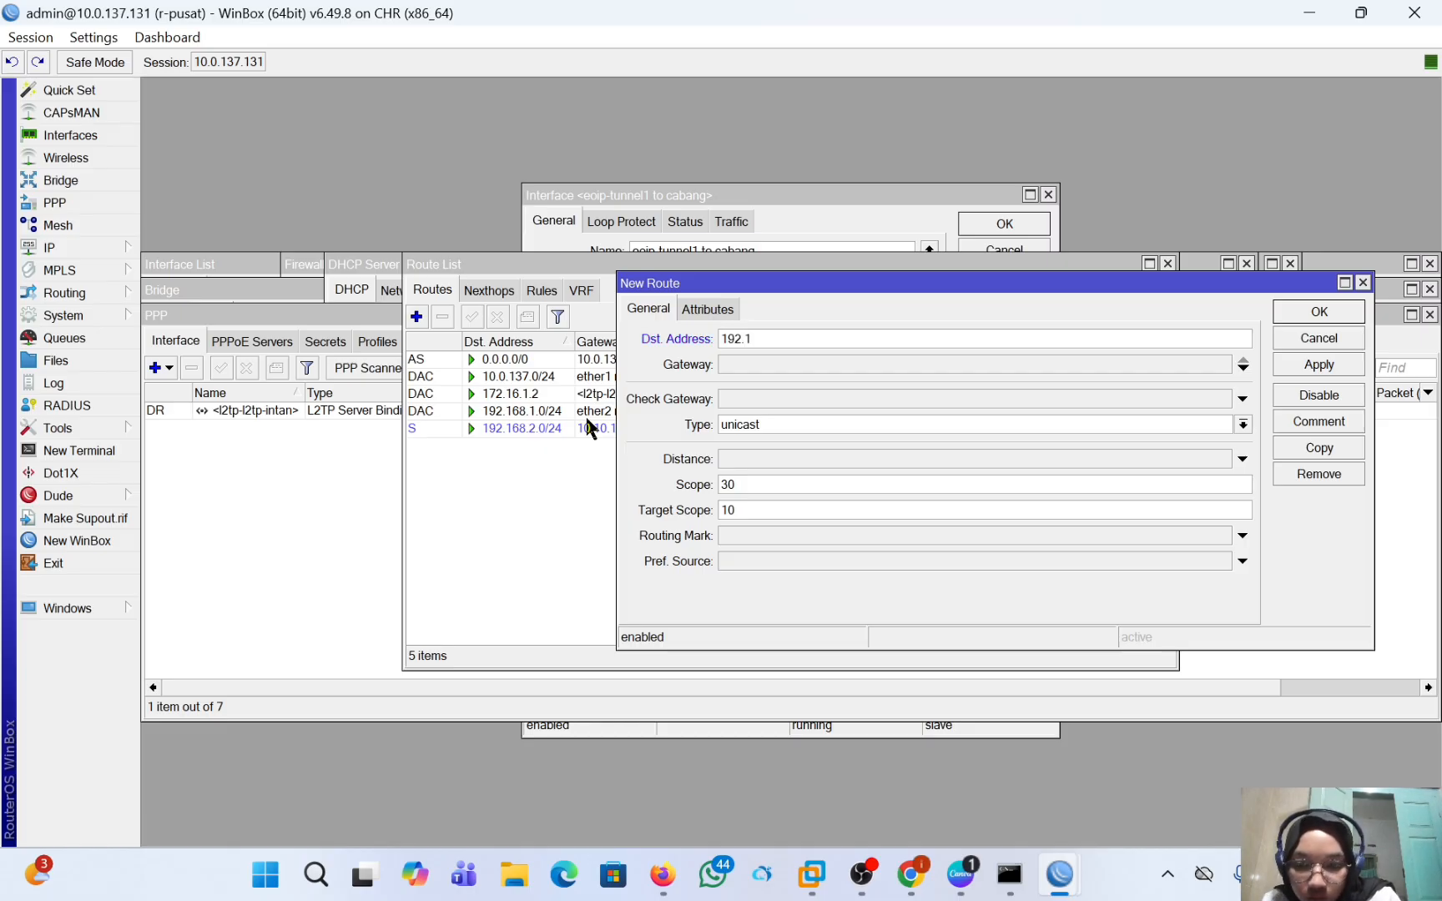
text(16)
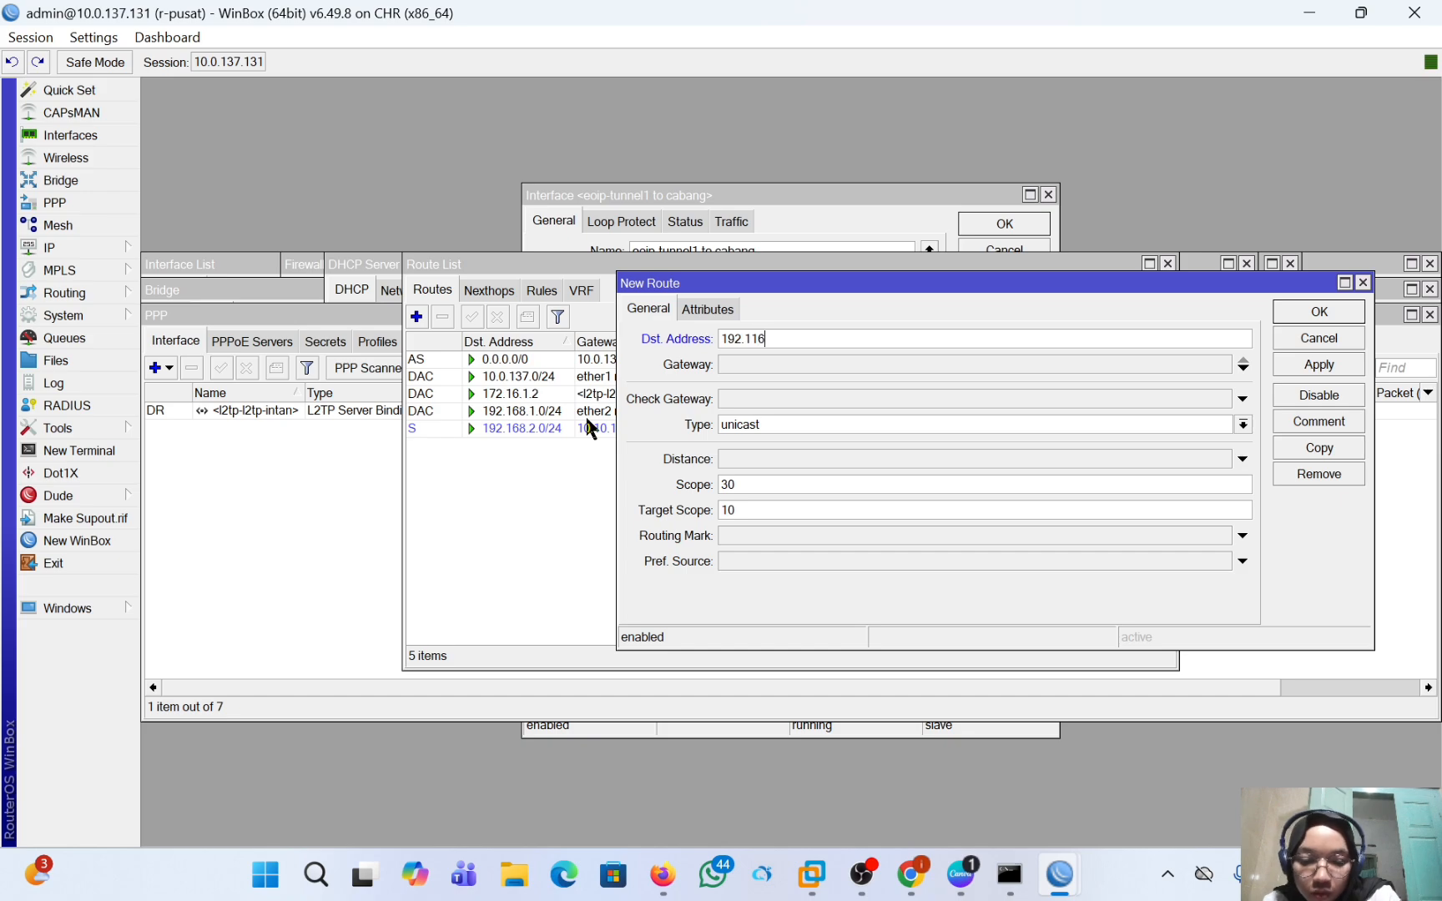
text(88)
key(BackSpace)
key(BackSpace)
key(BackSpace)
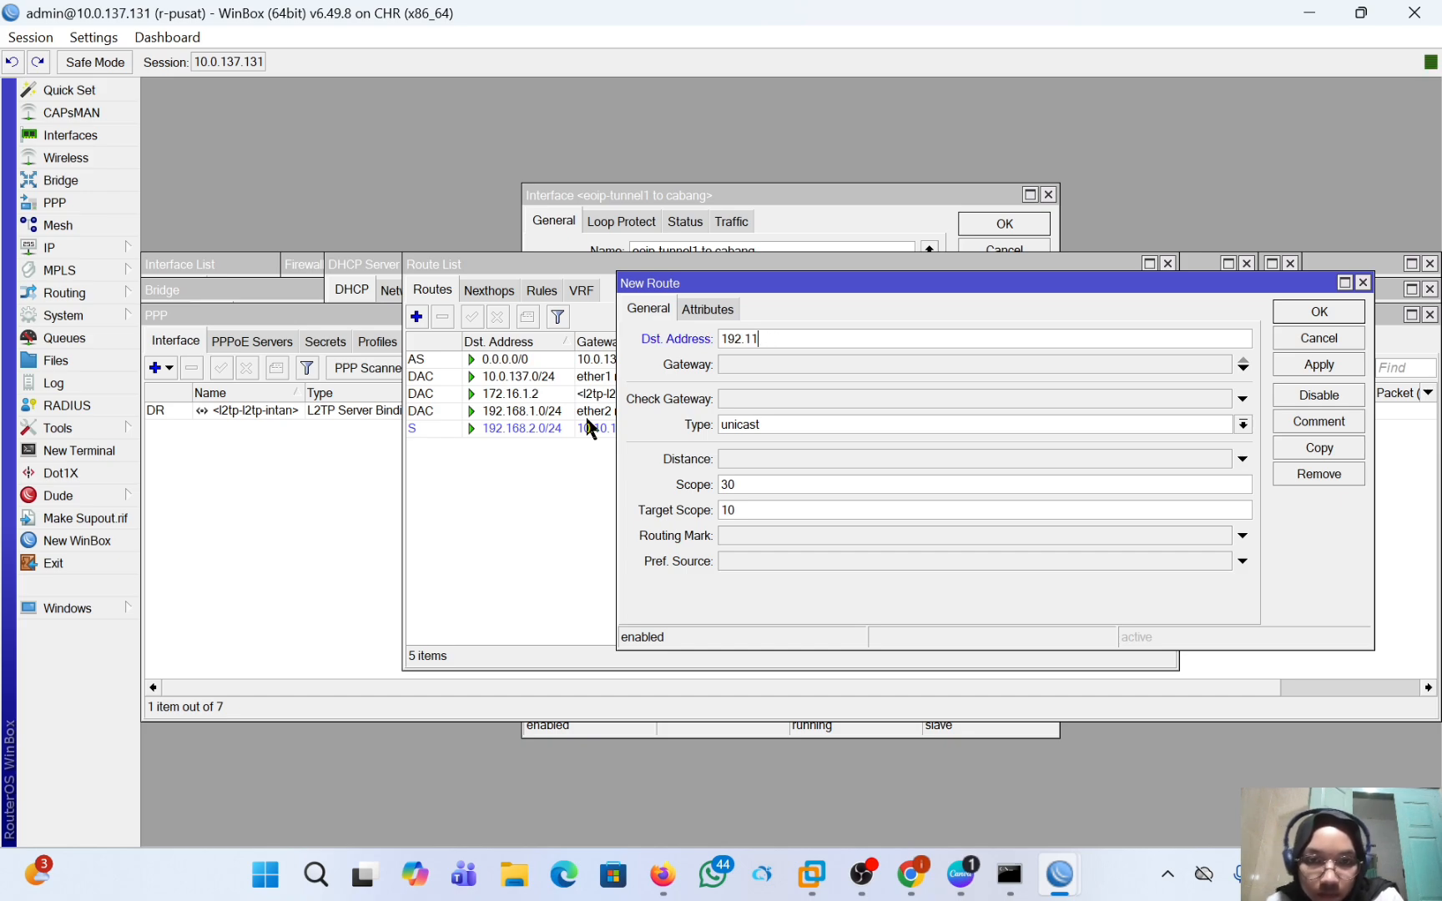
key(BackSpace)
text(68)
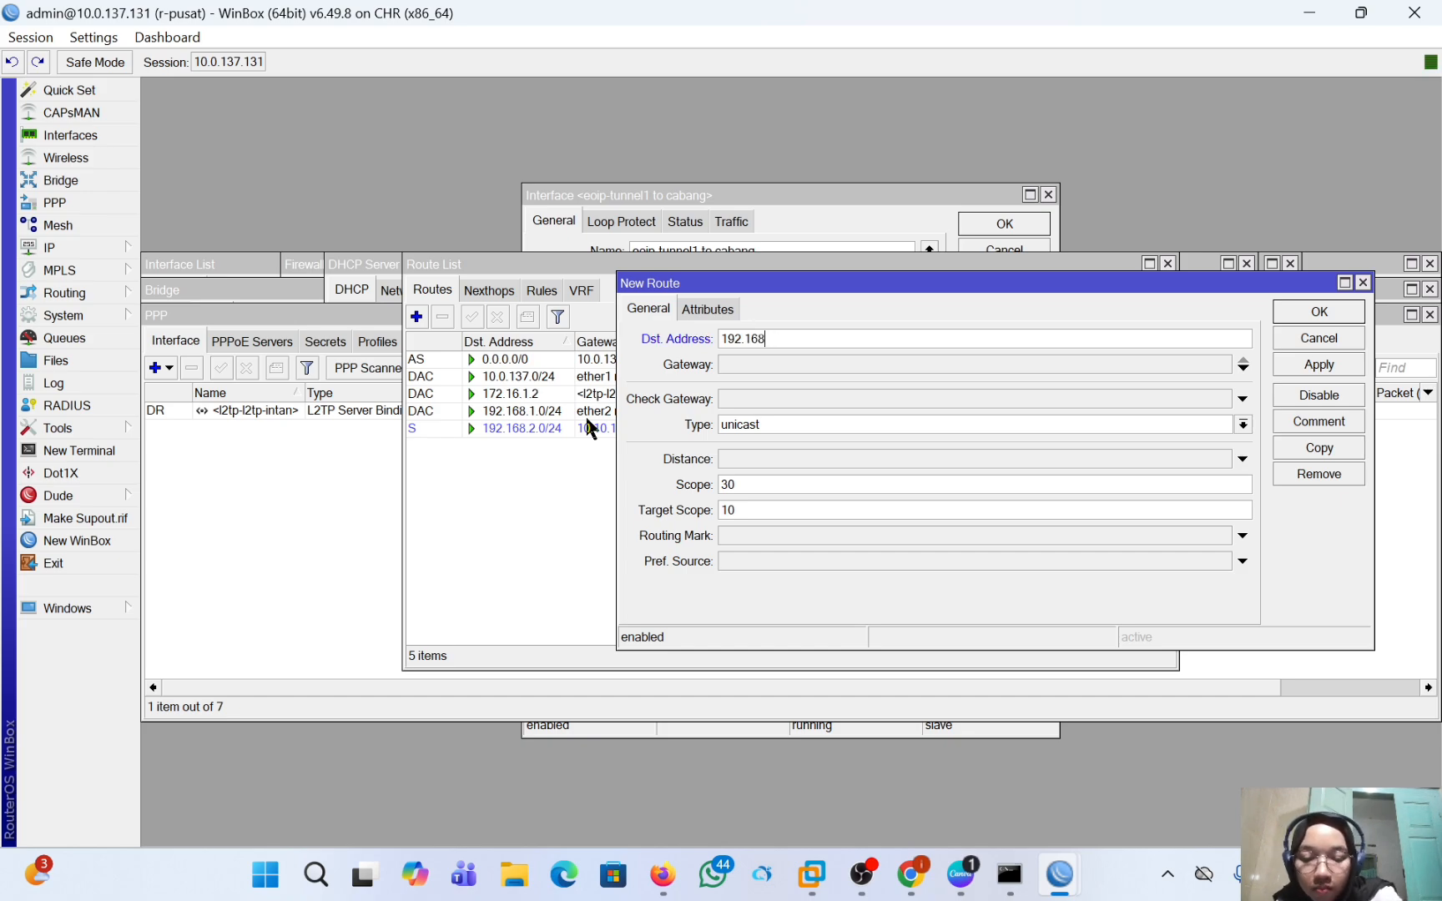
text(.2.0)
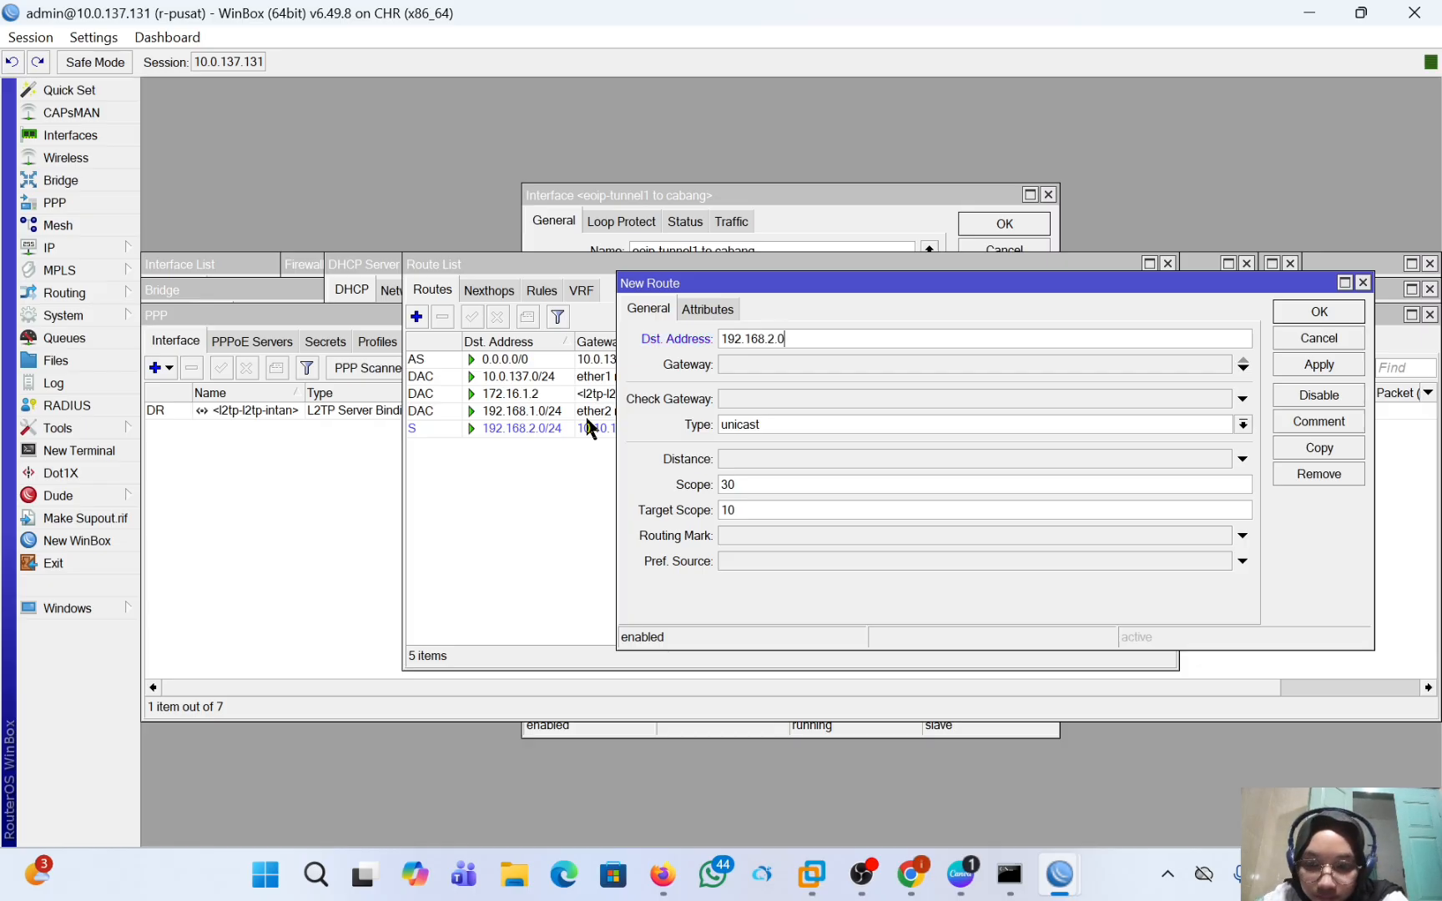
text(/24)
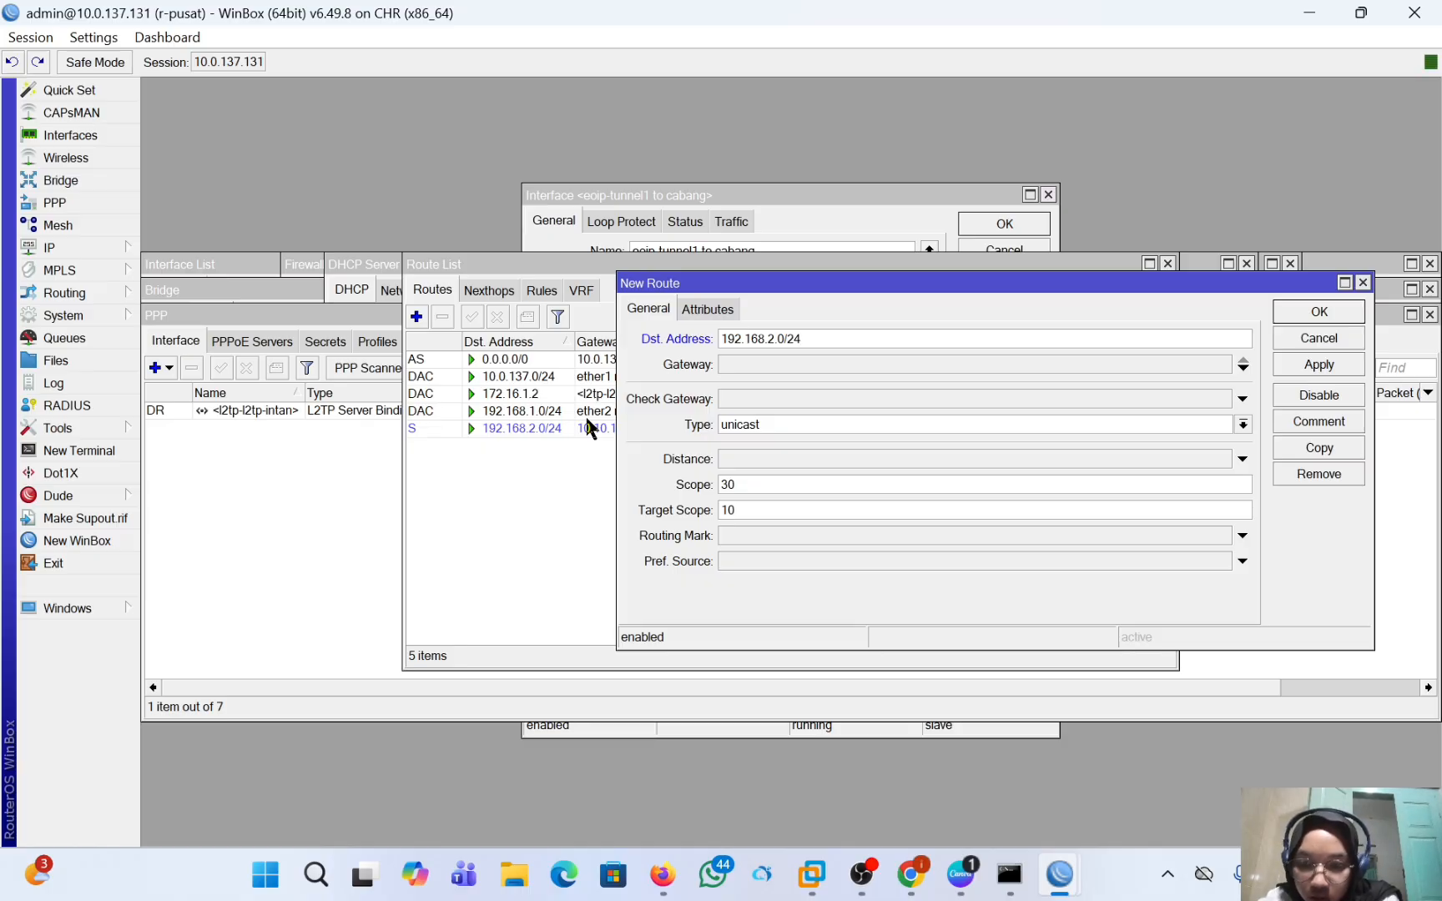
Set the new route's gateway to 172.16.1.2 and save the route.
click(758, 363)
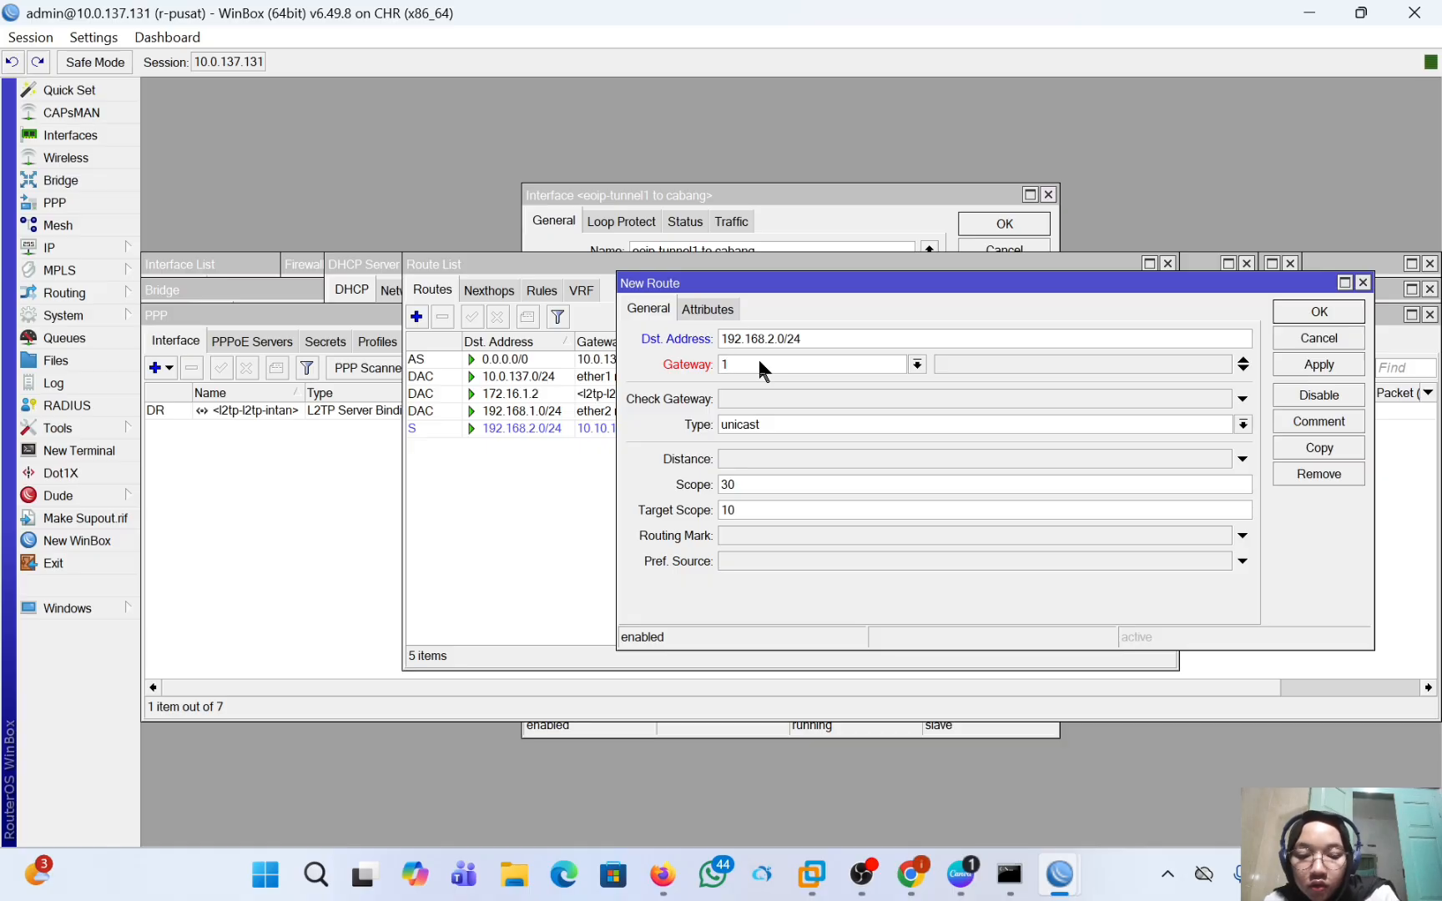
text(172.1)
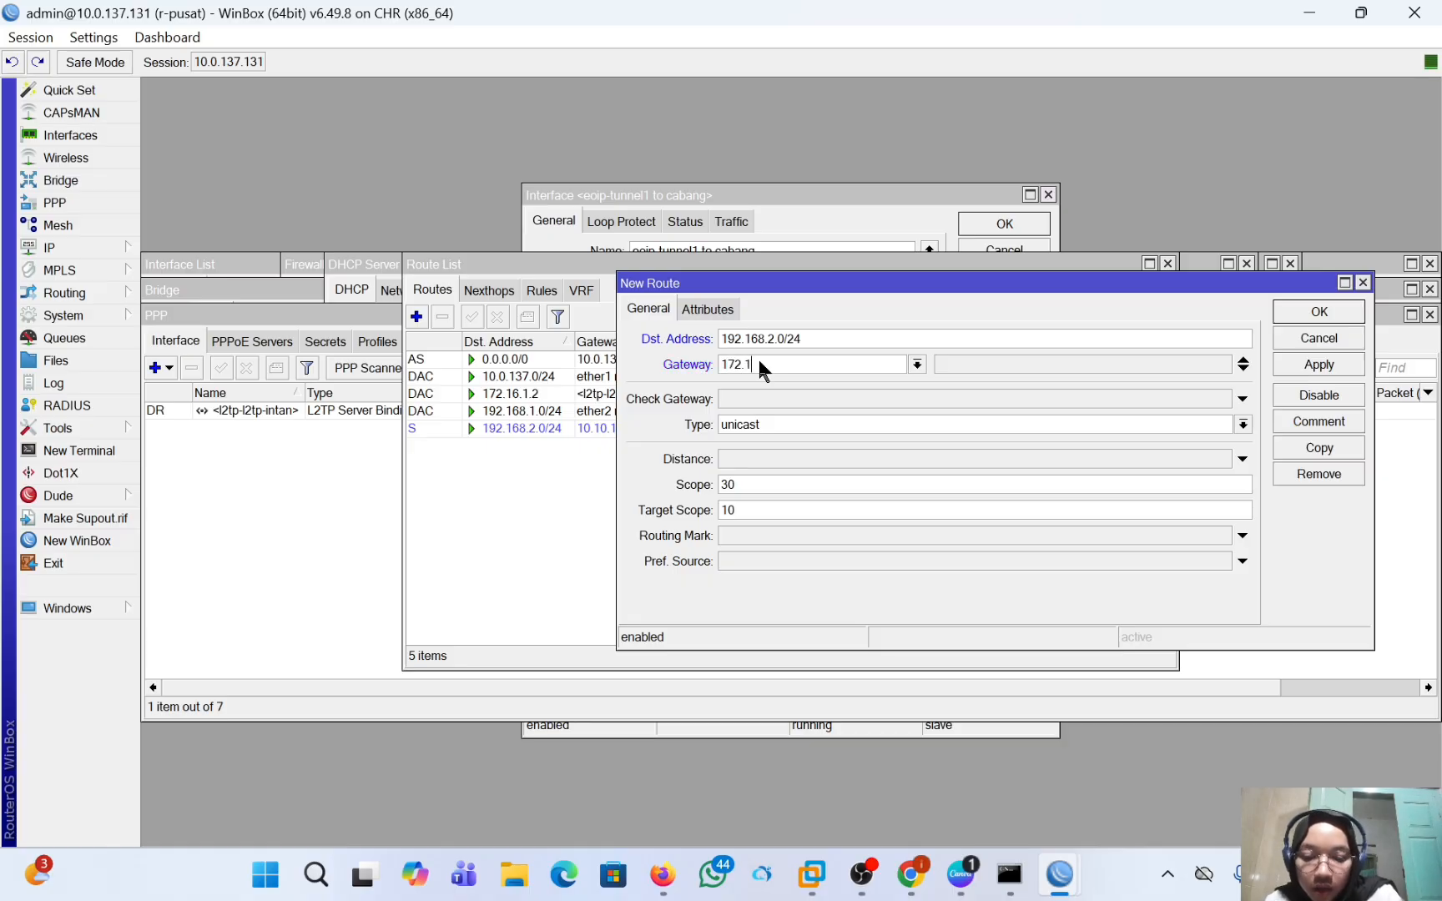
text(6.)
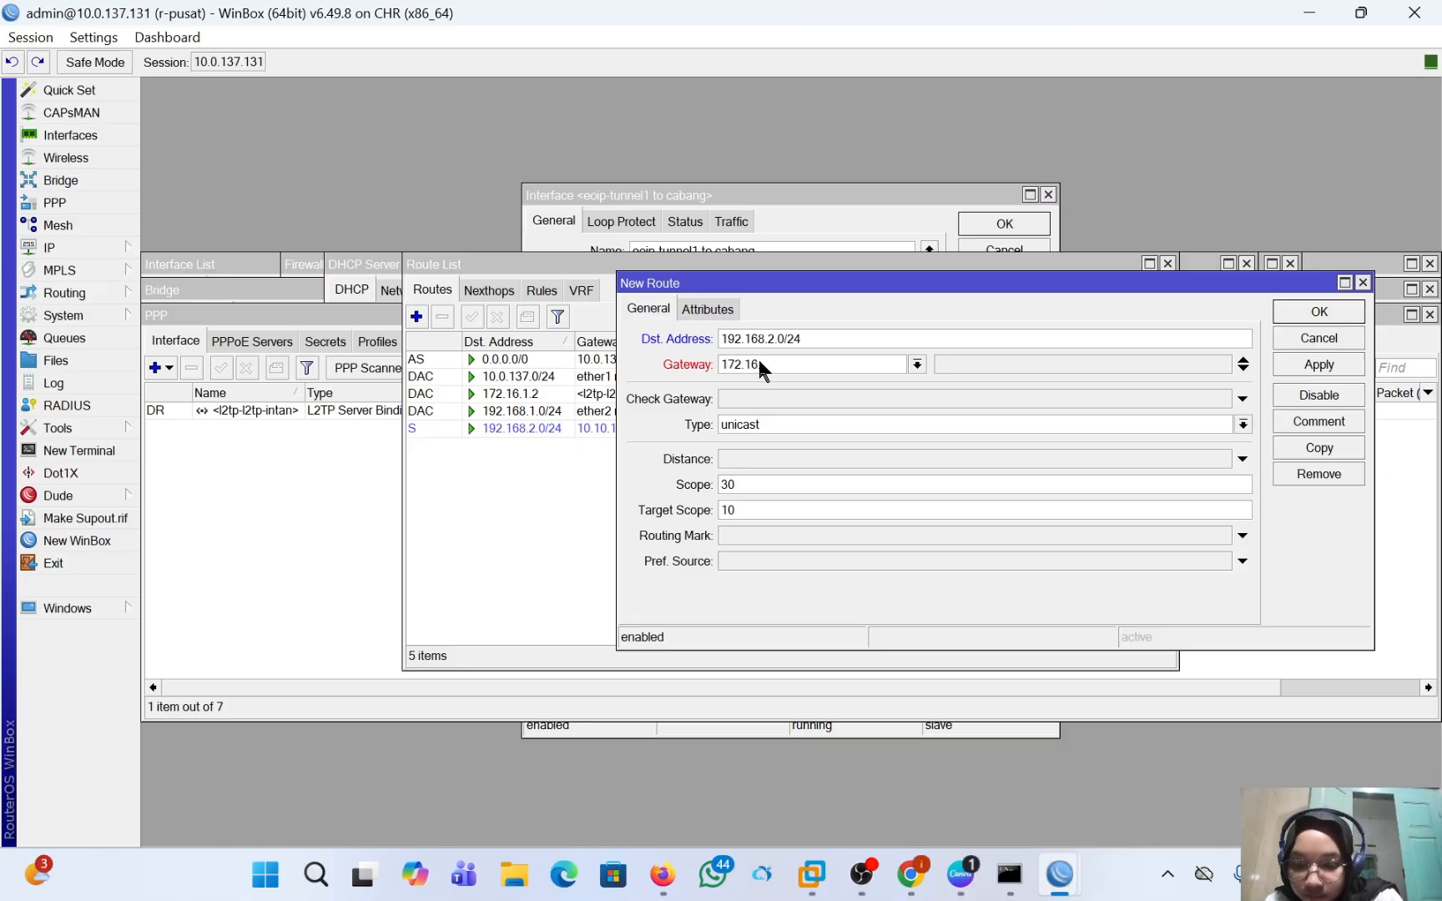
text(1.2)
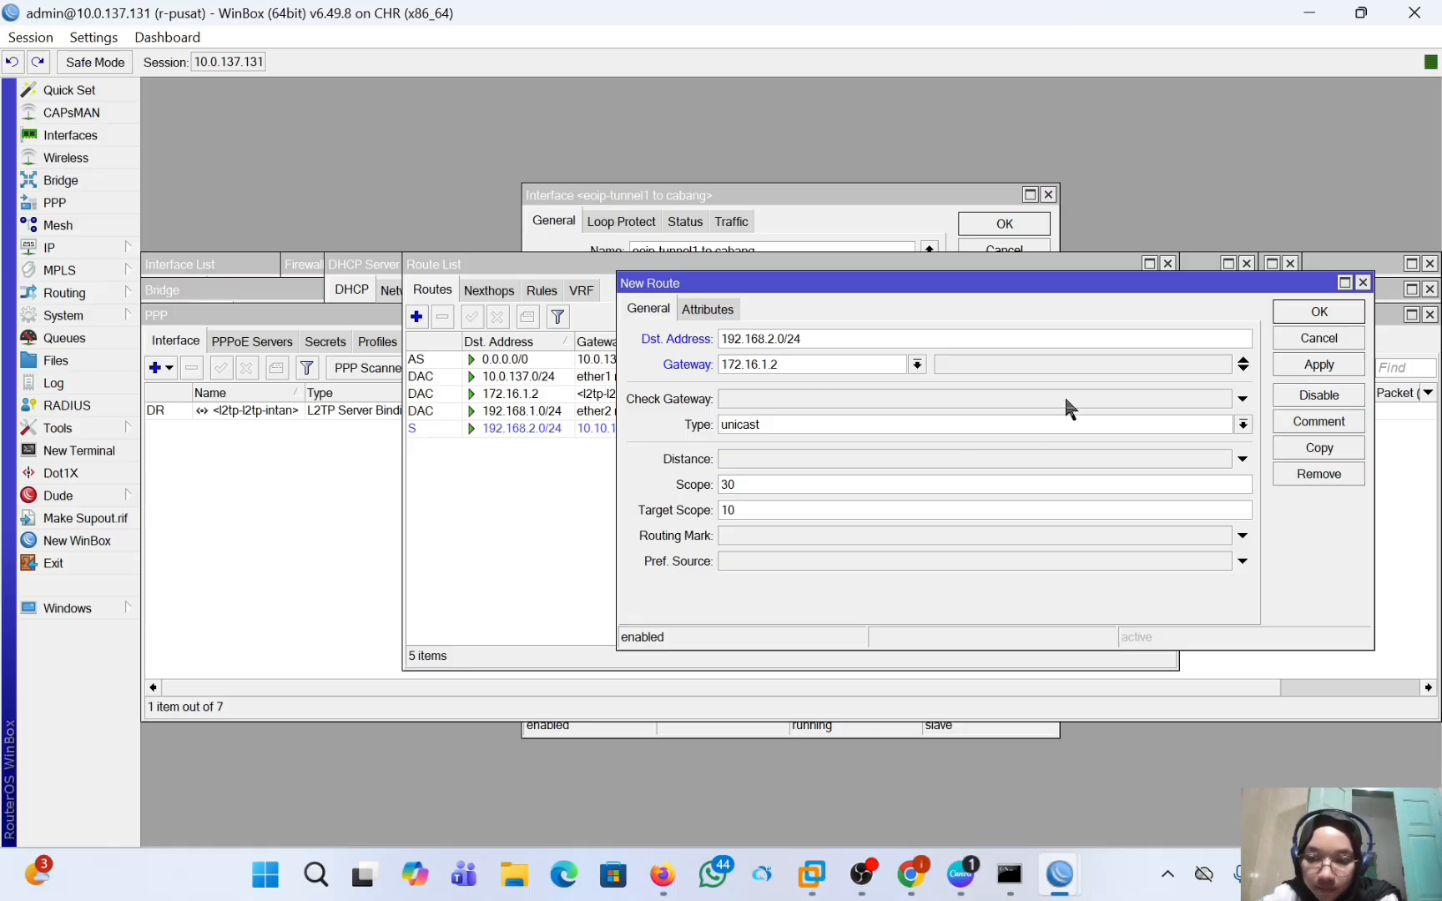
click(1301, 366)
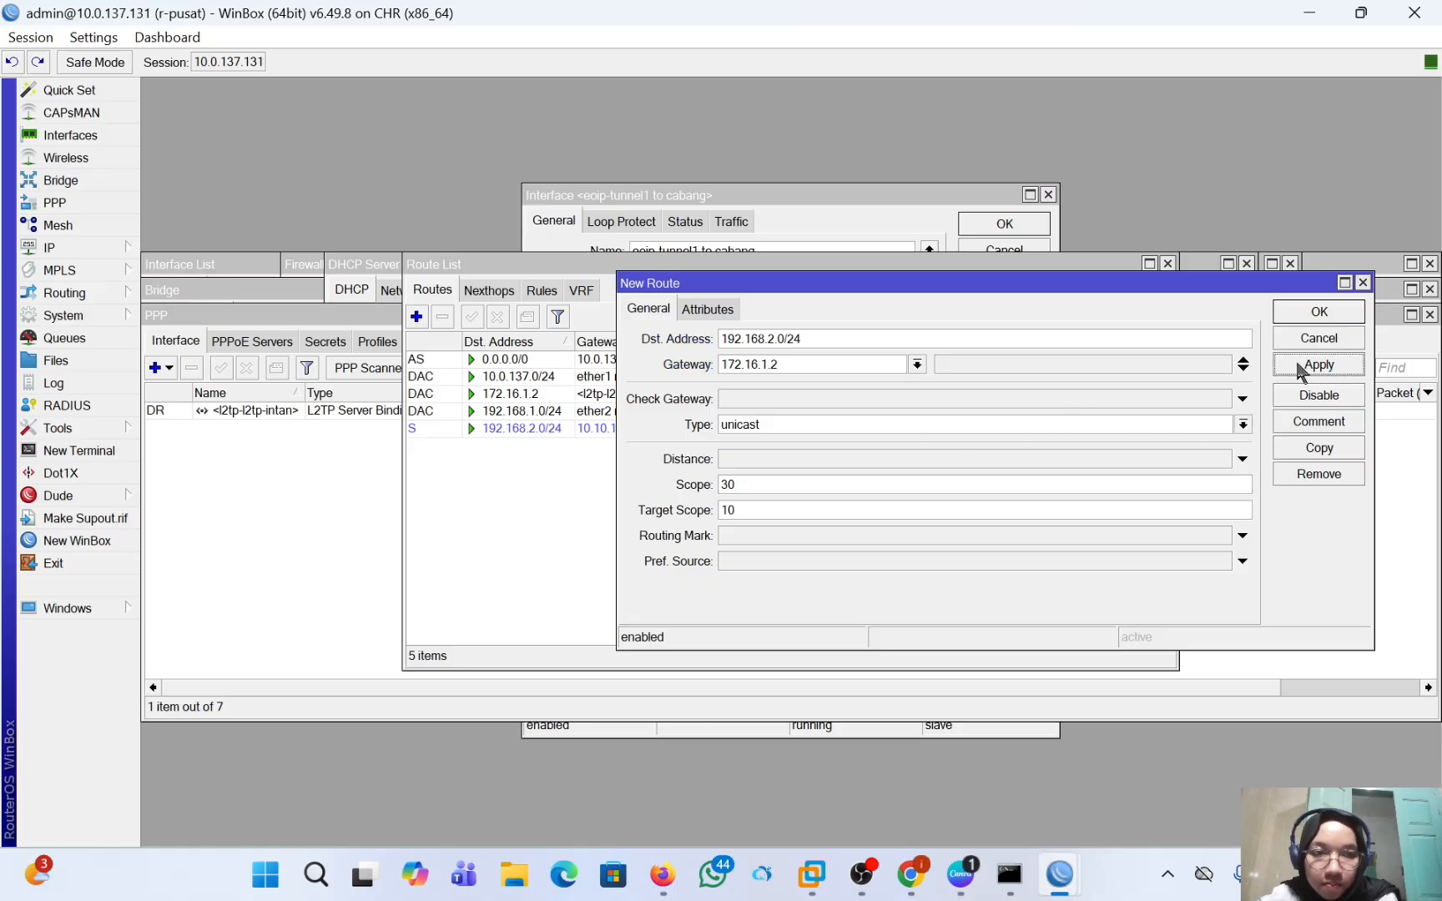
click(1302, 315)
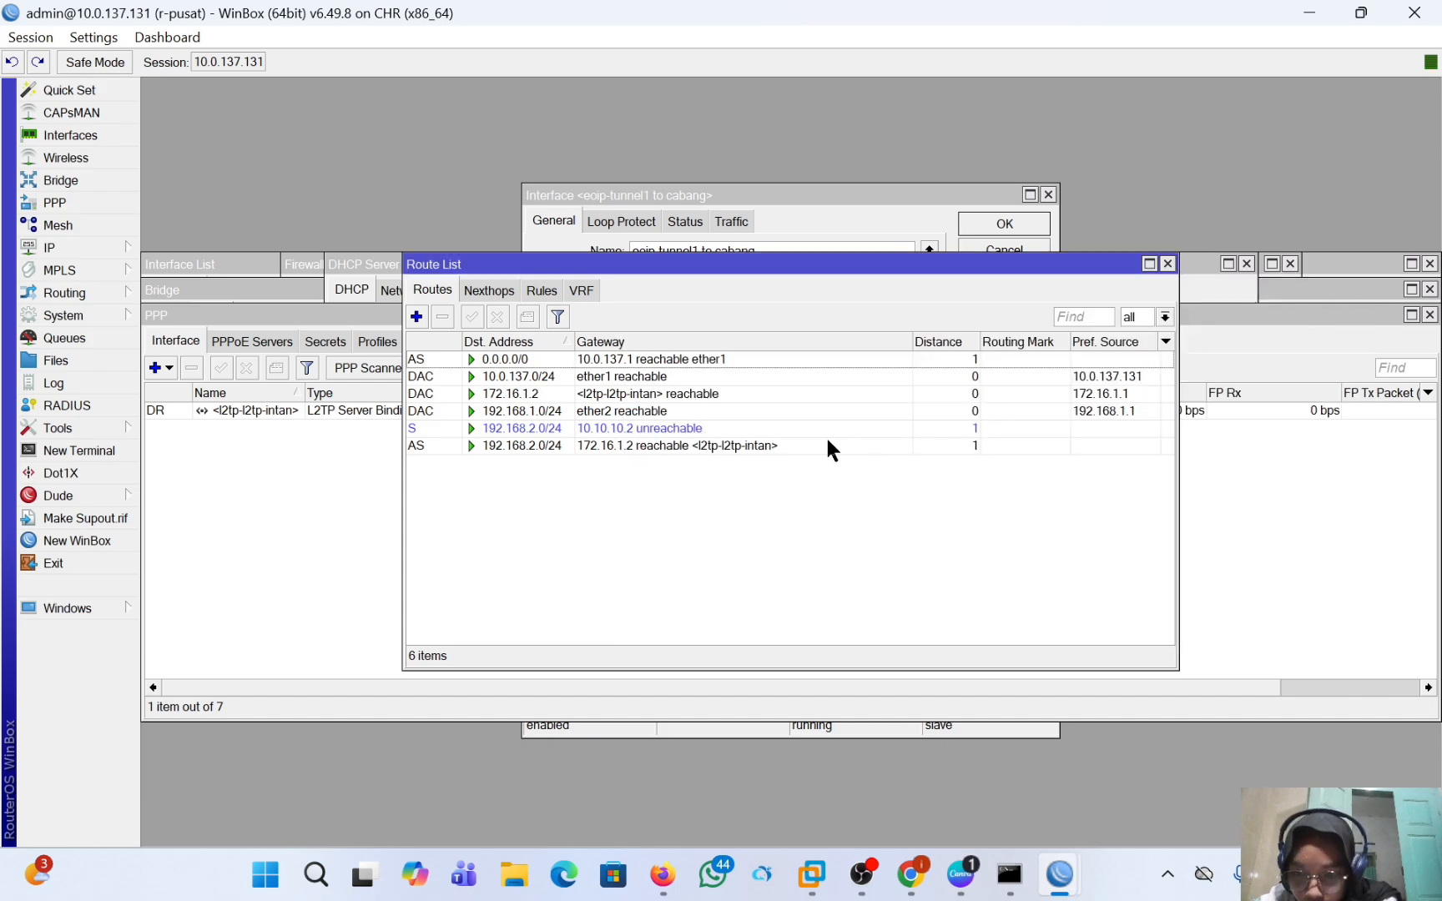
Disable the old static routes: 192.168.2.0/24 via 10.10.10.2 on r-pusat and 192.168.1.0/24 via 10.10.10.1 on r-cabang.
click(704, 433)
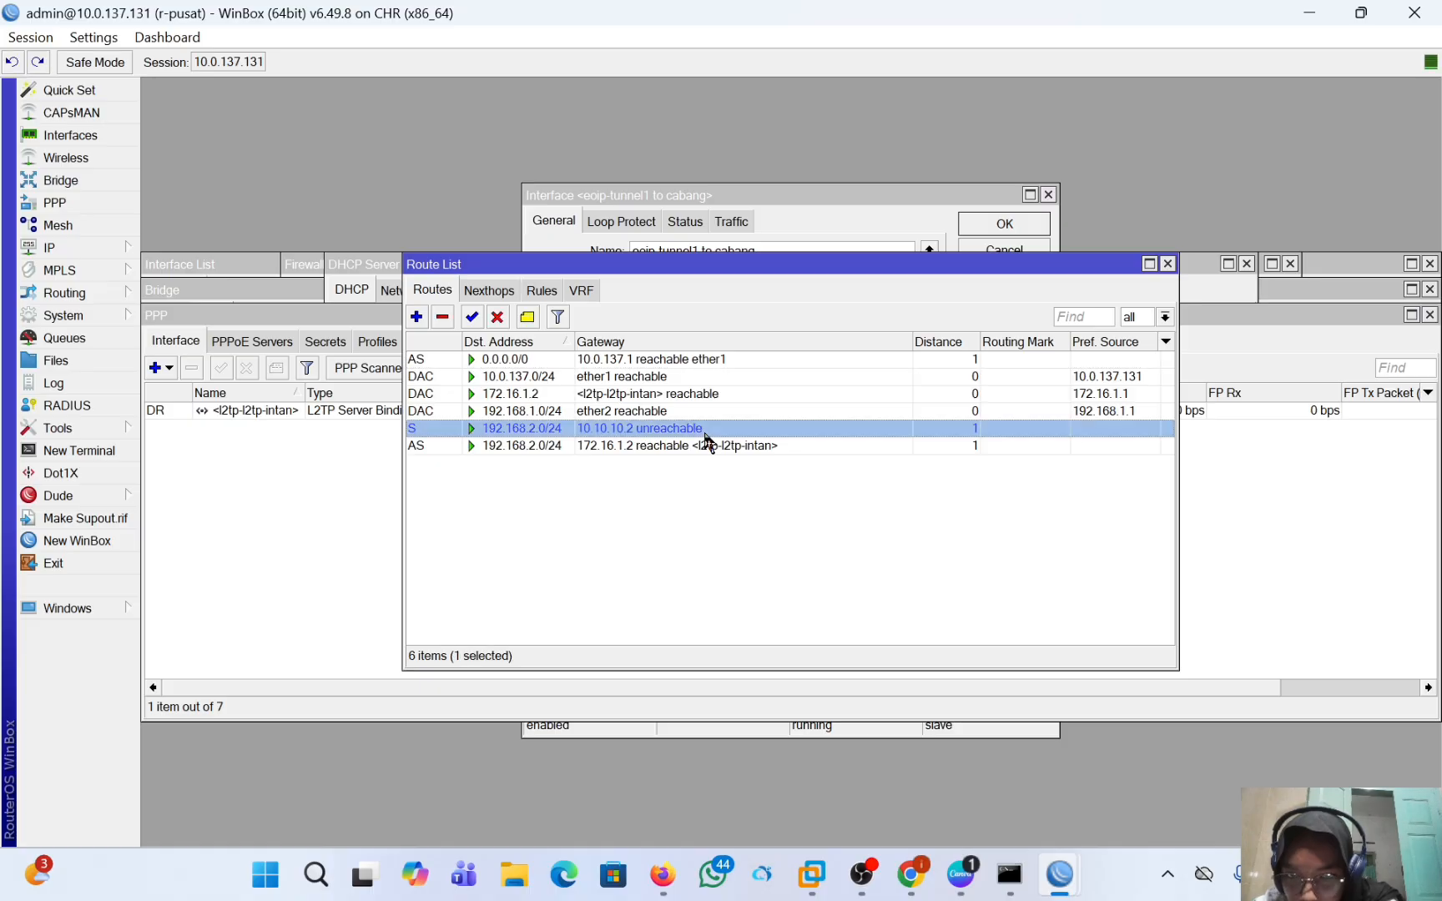
click(497, 317)
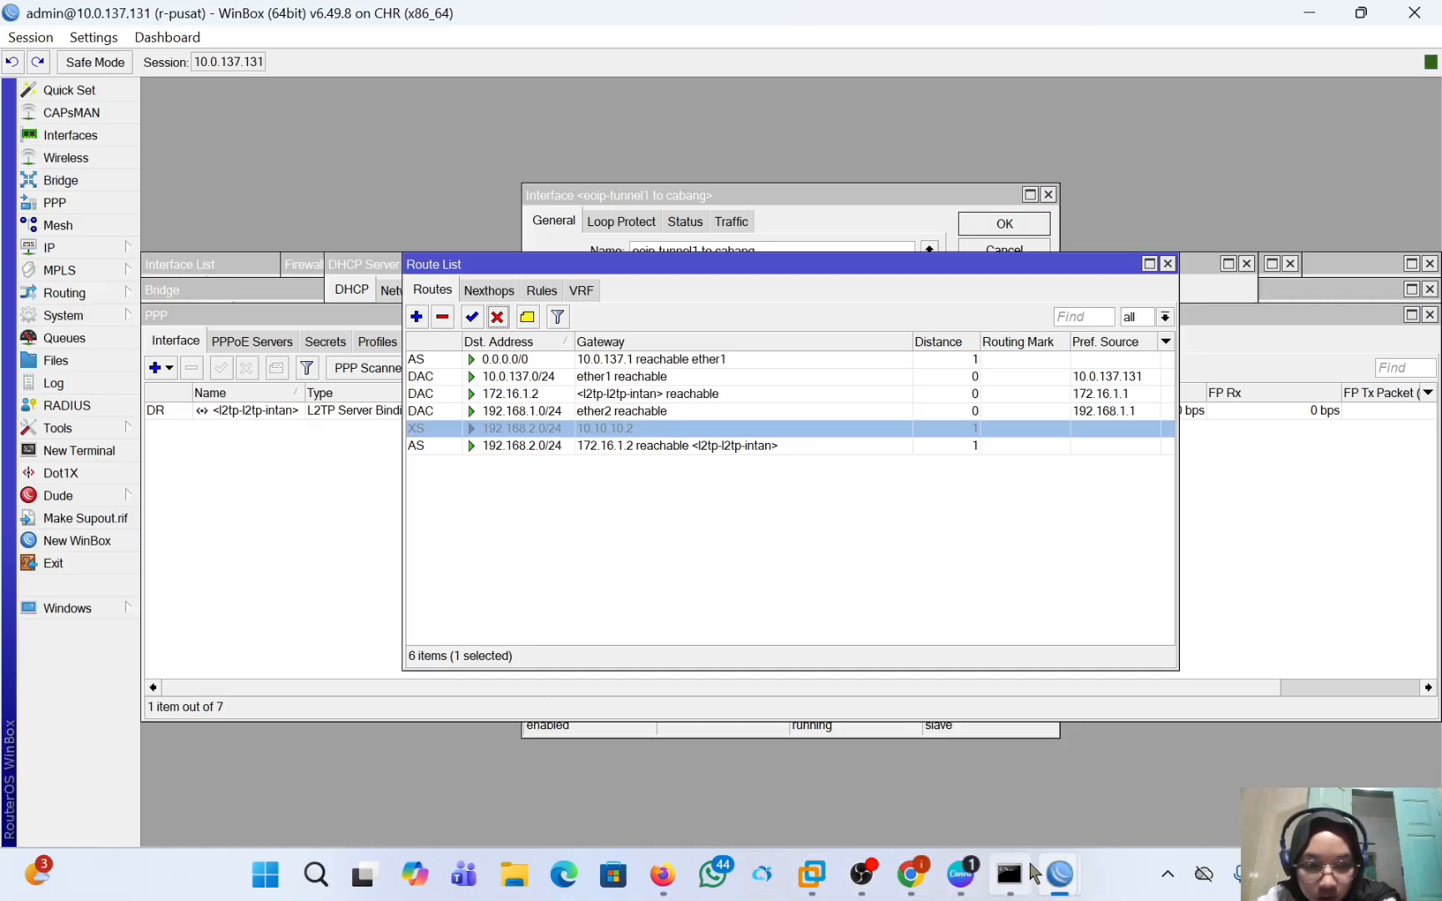
mouse_move(1060, 874)
click(1134, 766)
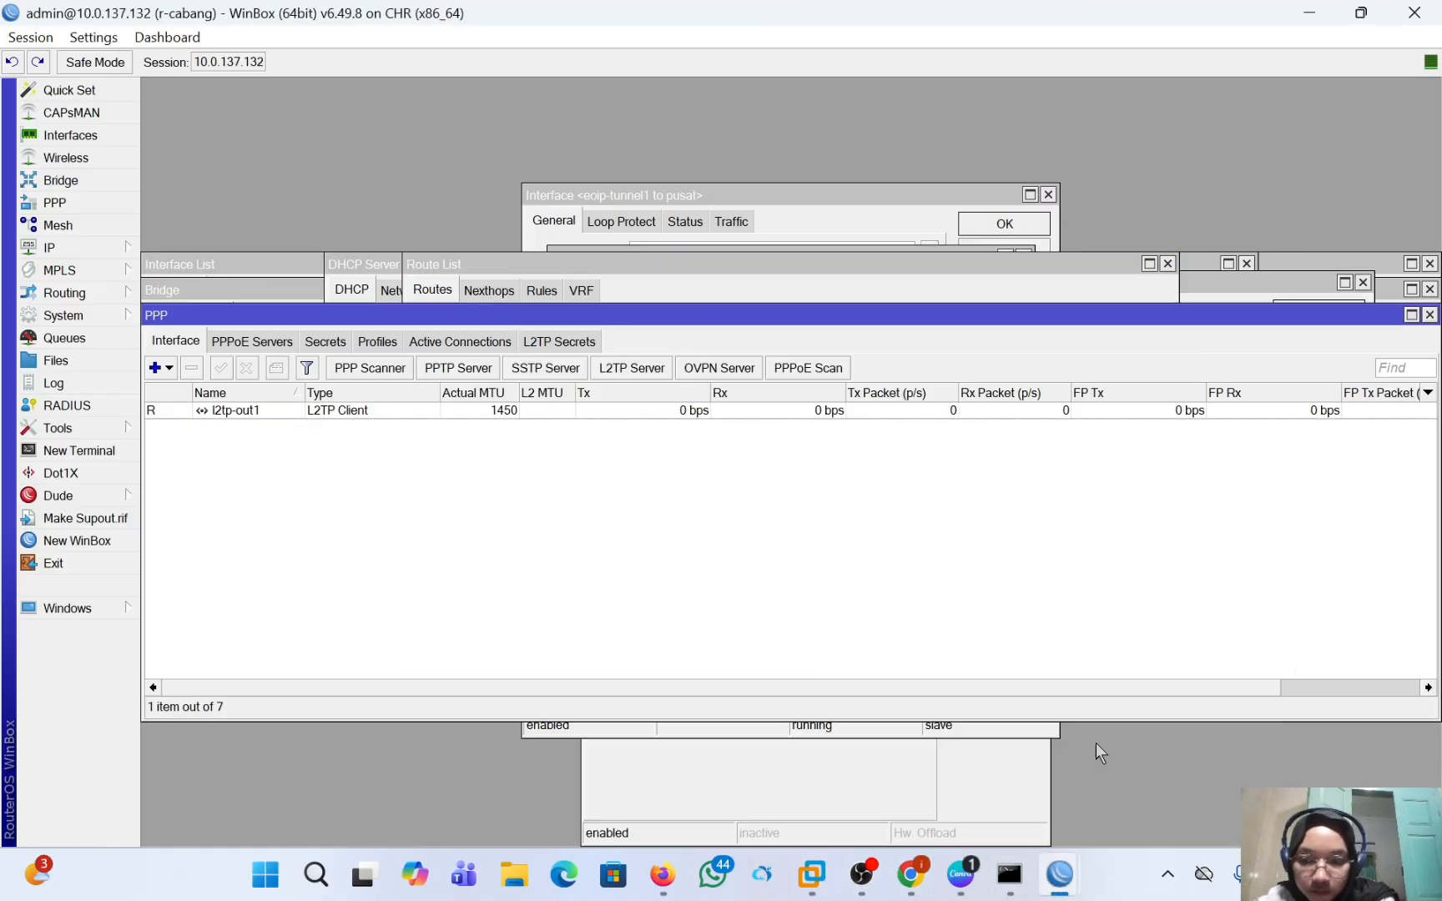
click(79, 243)
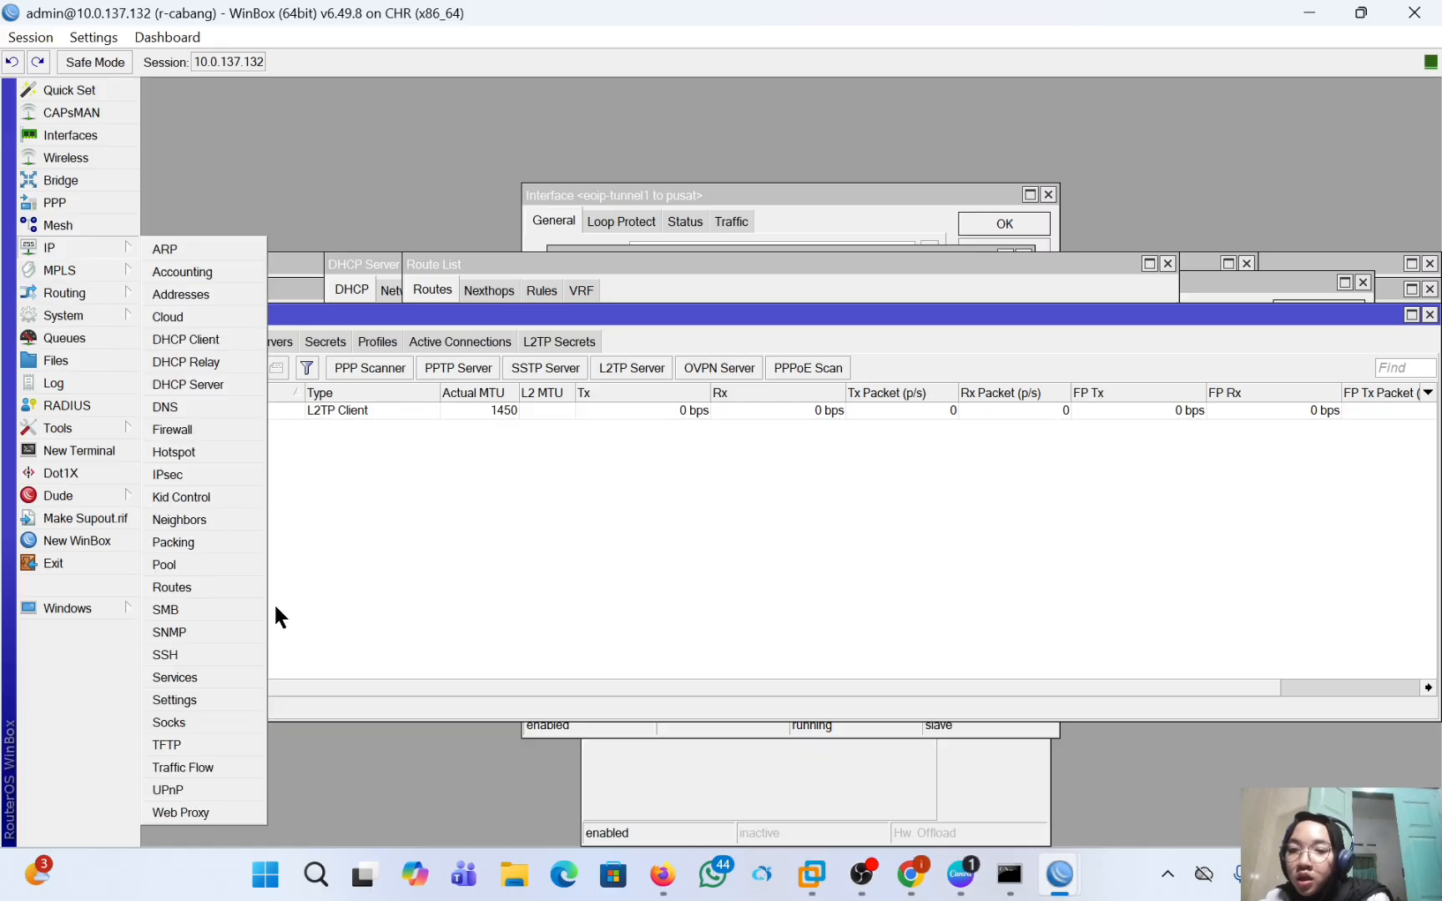
click(223, 582)
click(551, 415)
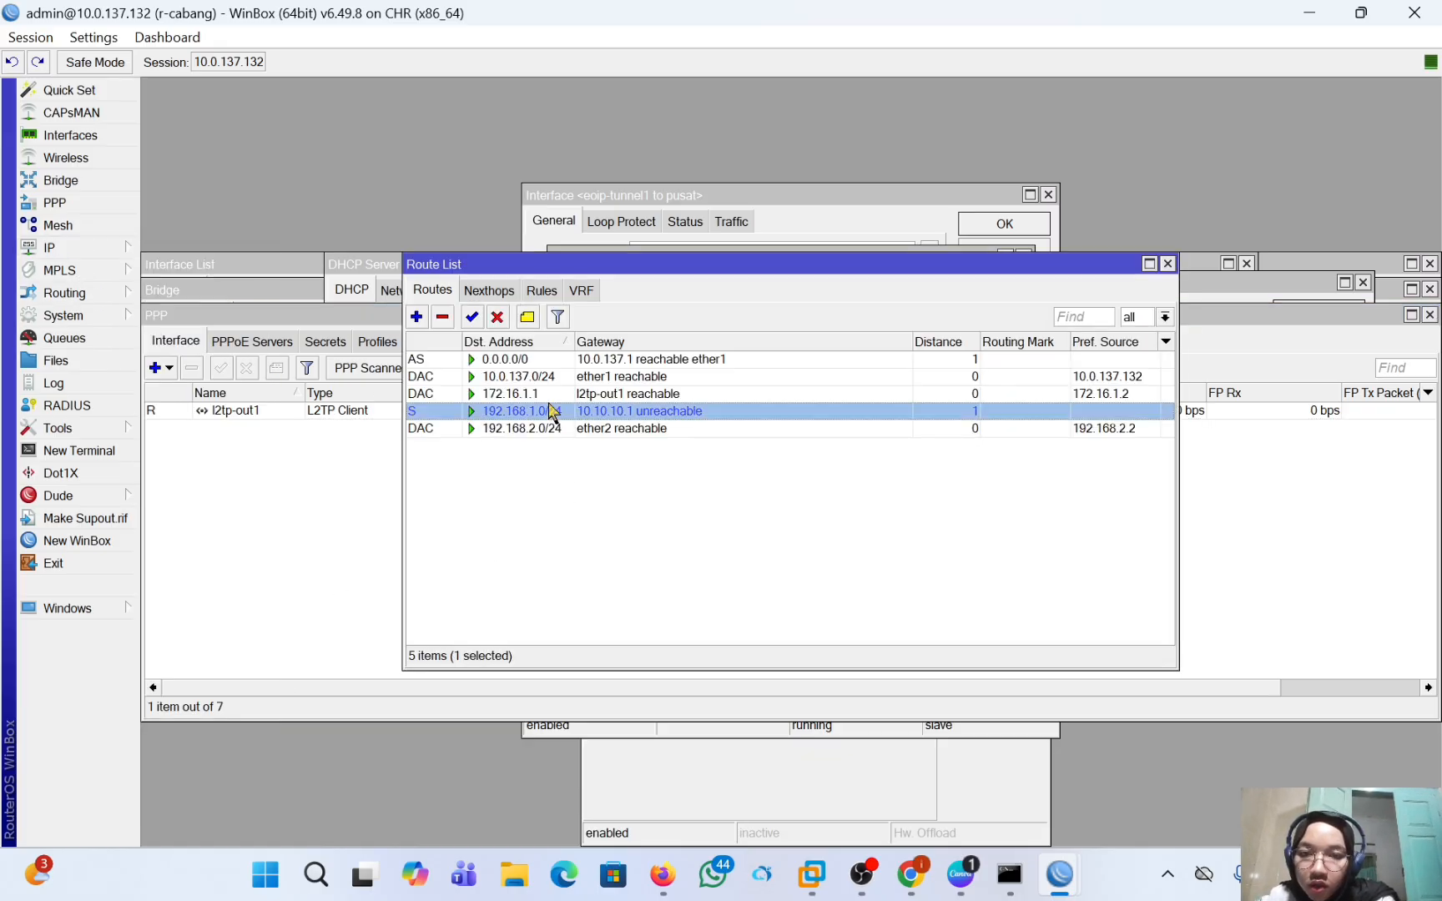
click(498, 317)
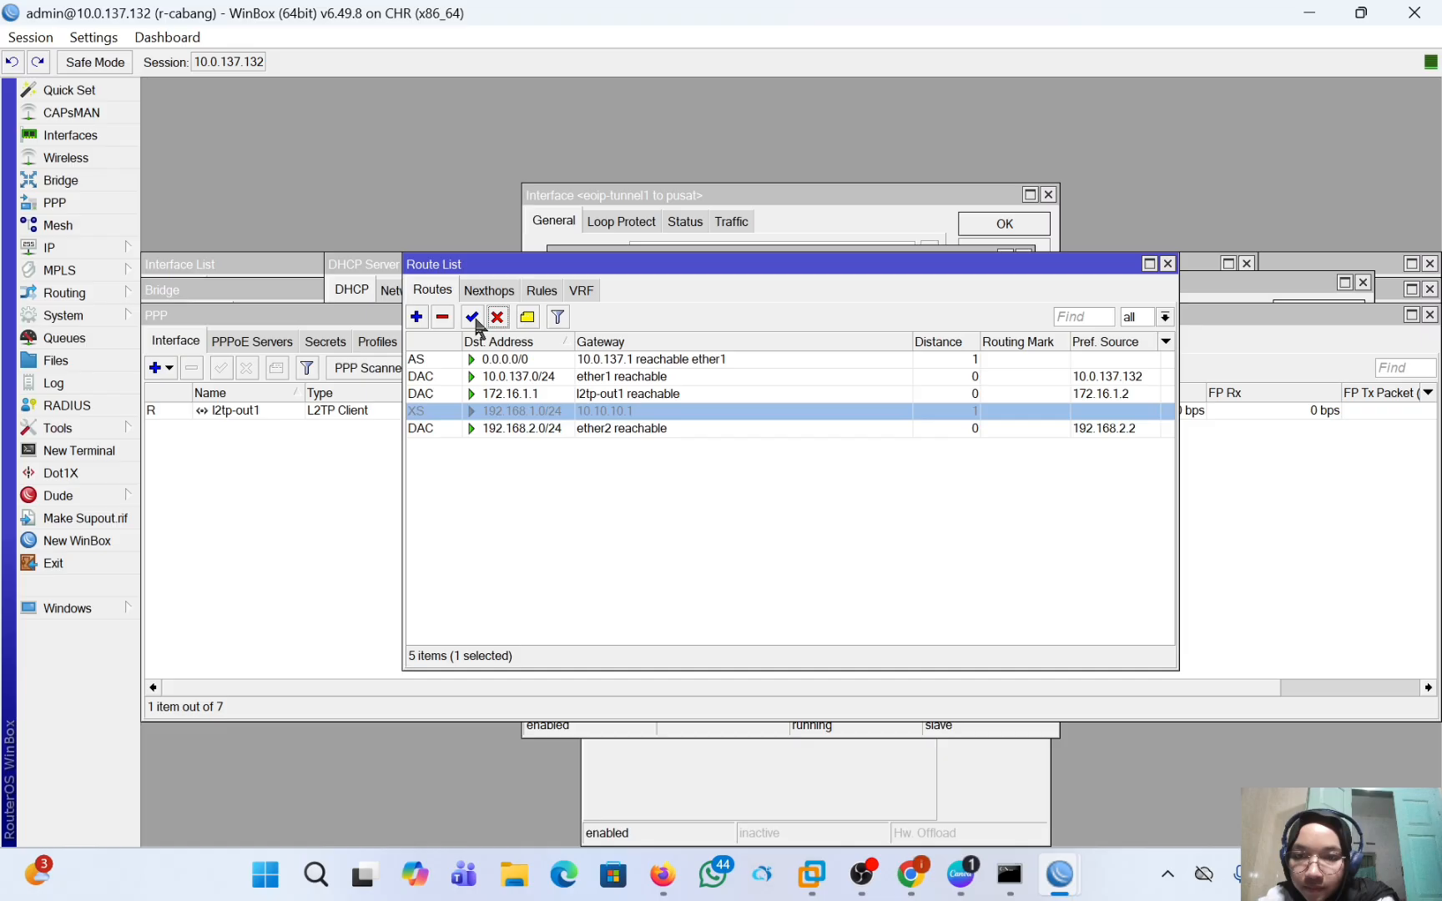
Start a new static route on r-cabang with destination address 192.168.1.0/24.
click(416, 318)
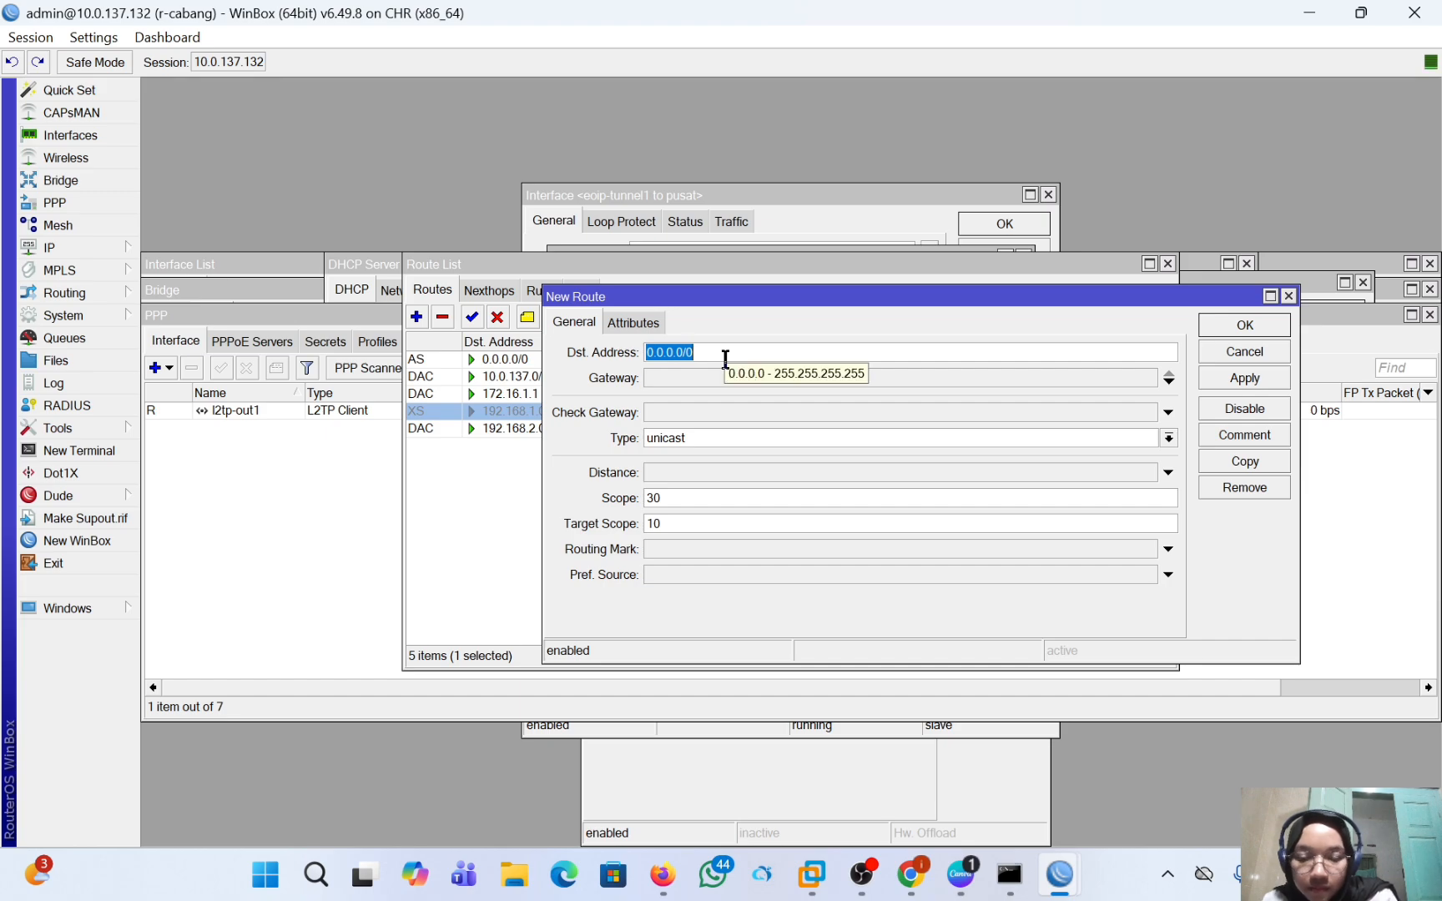
key(BackSpace)
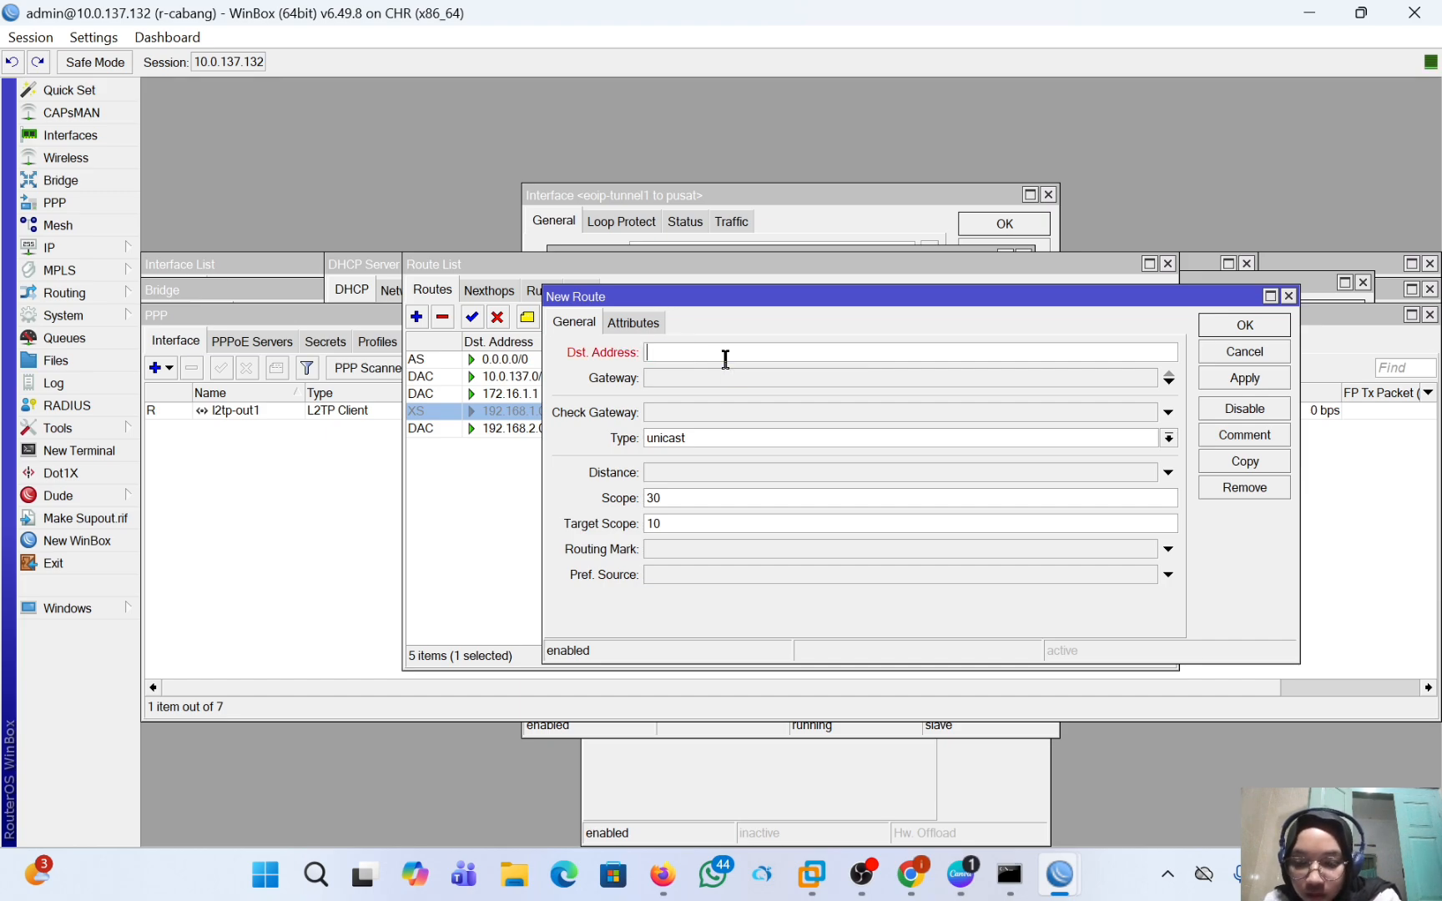
text(1)
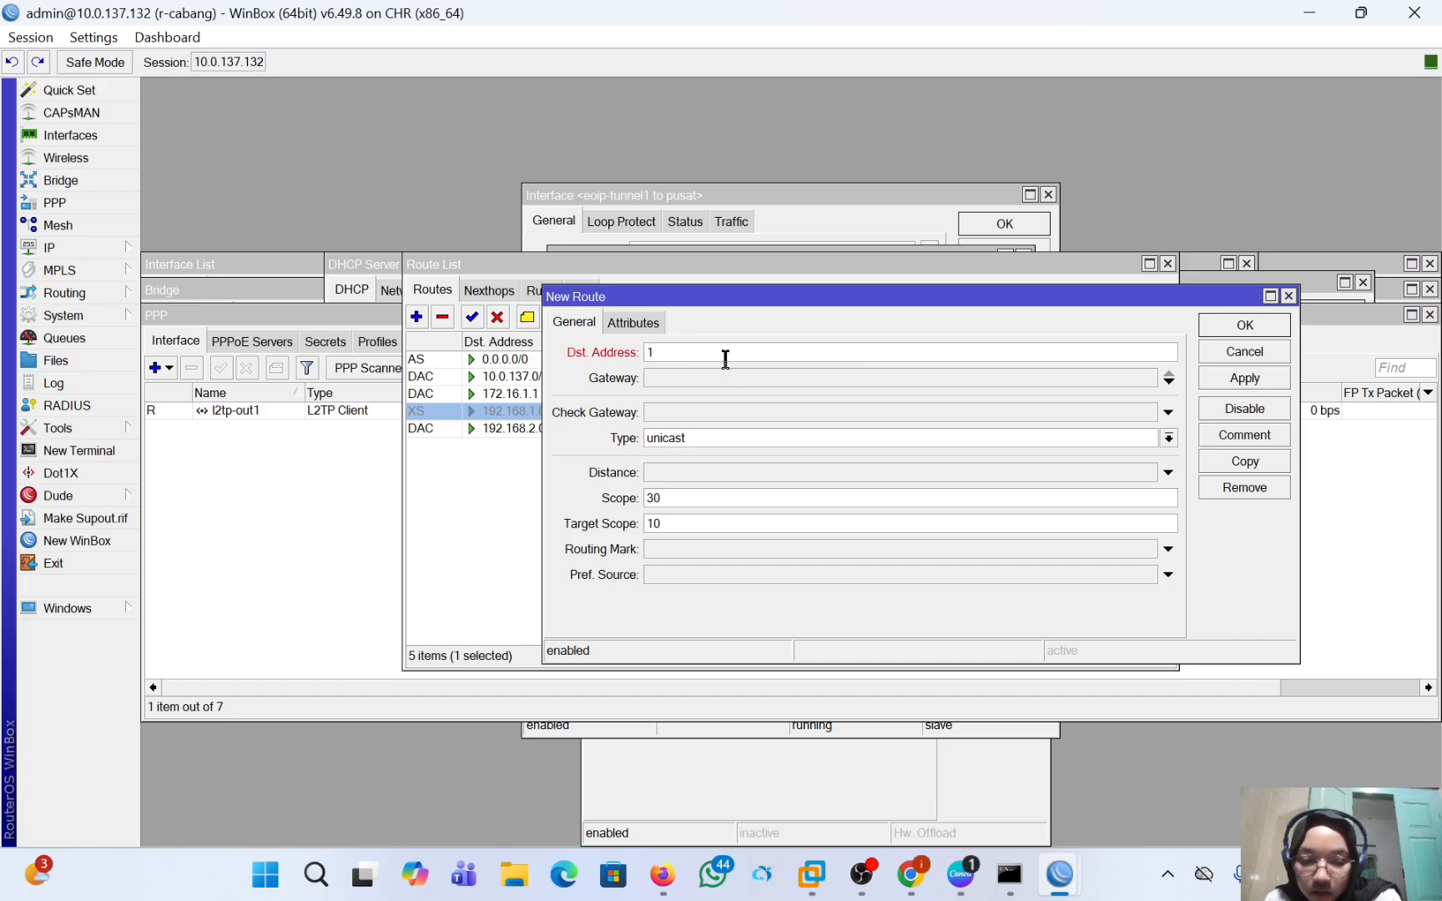
text(92.1688.)
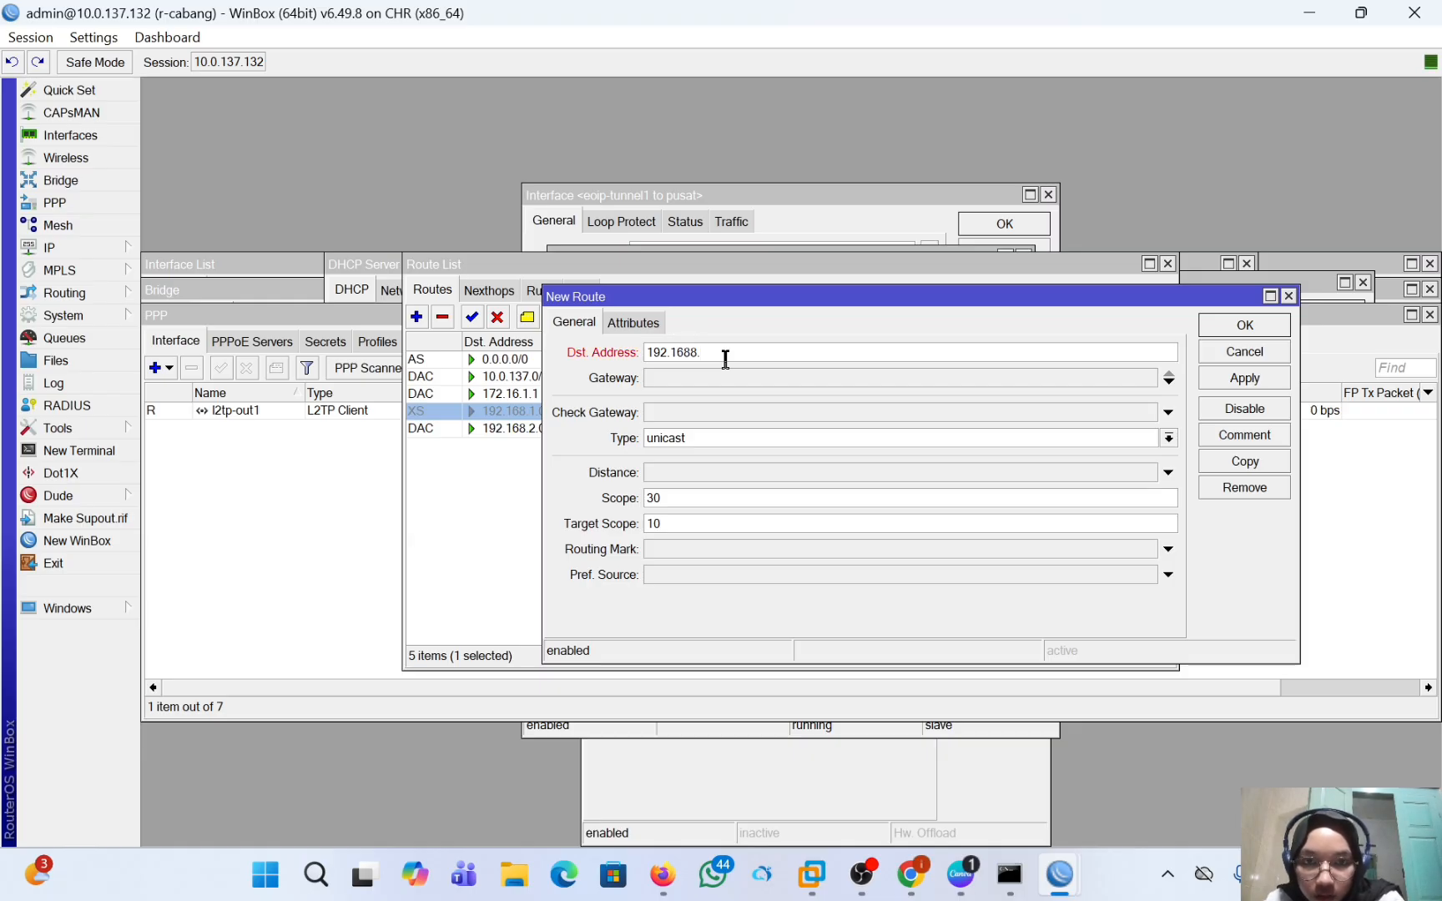
key(BackSpace)
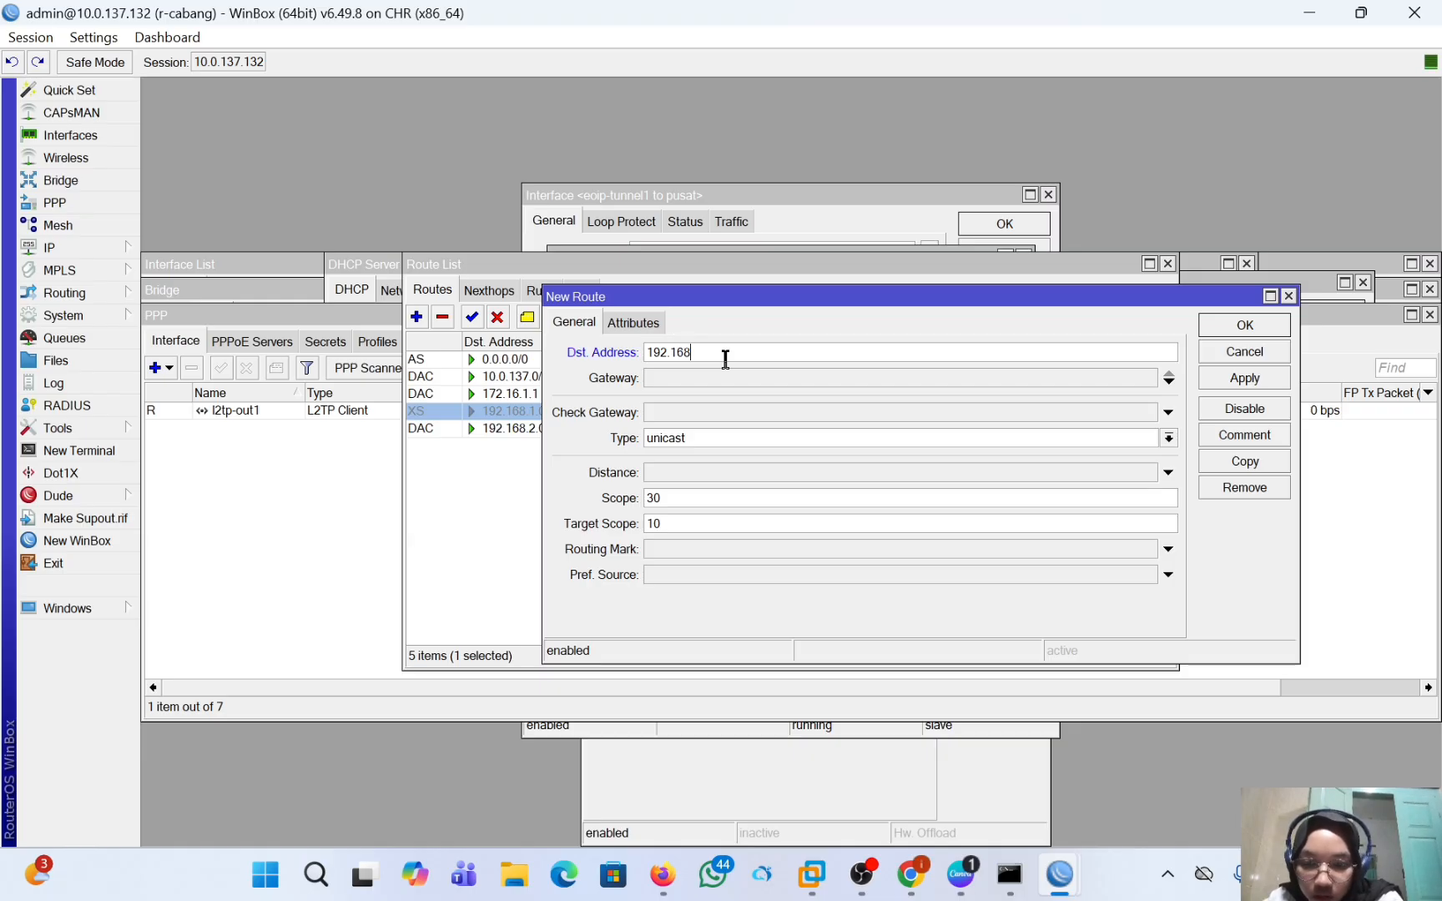
text(.1)
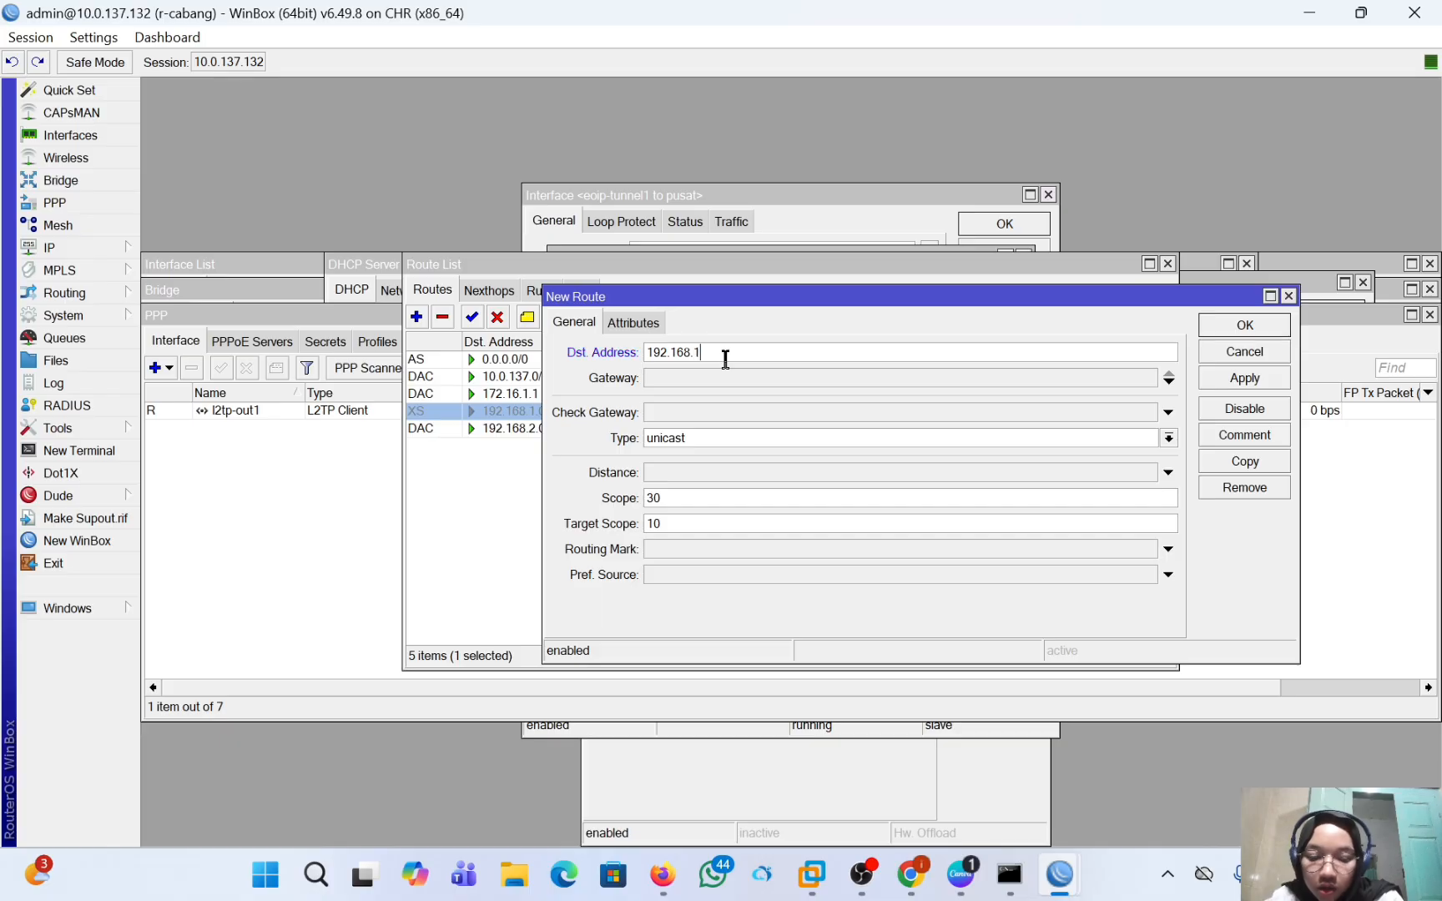
text(.0/25)
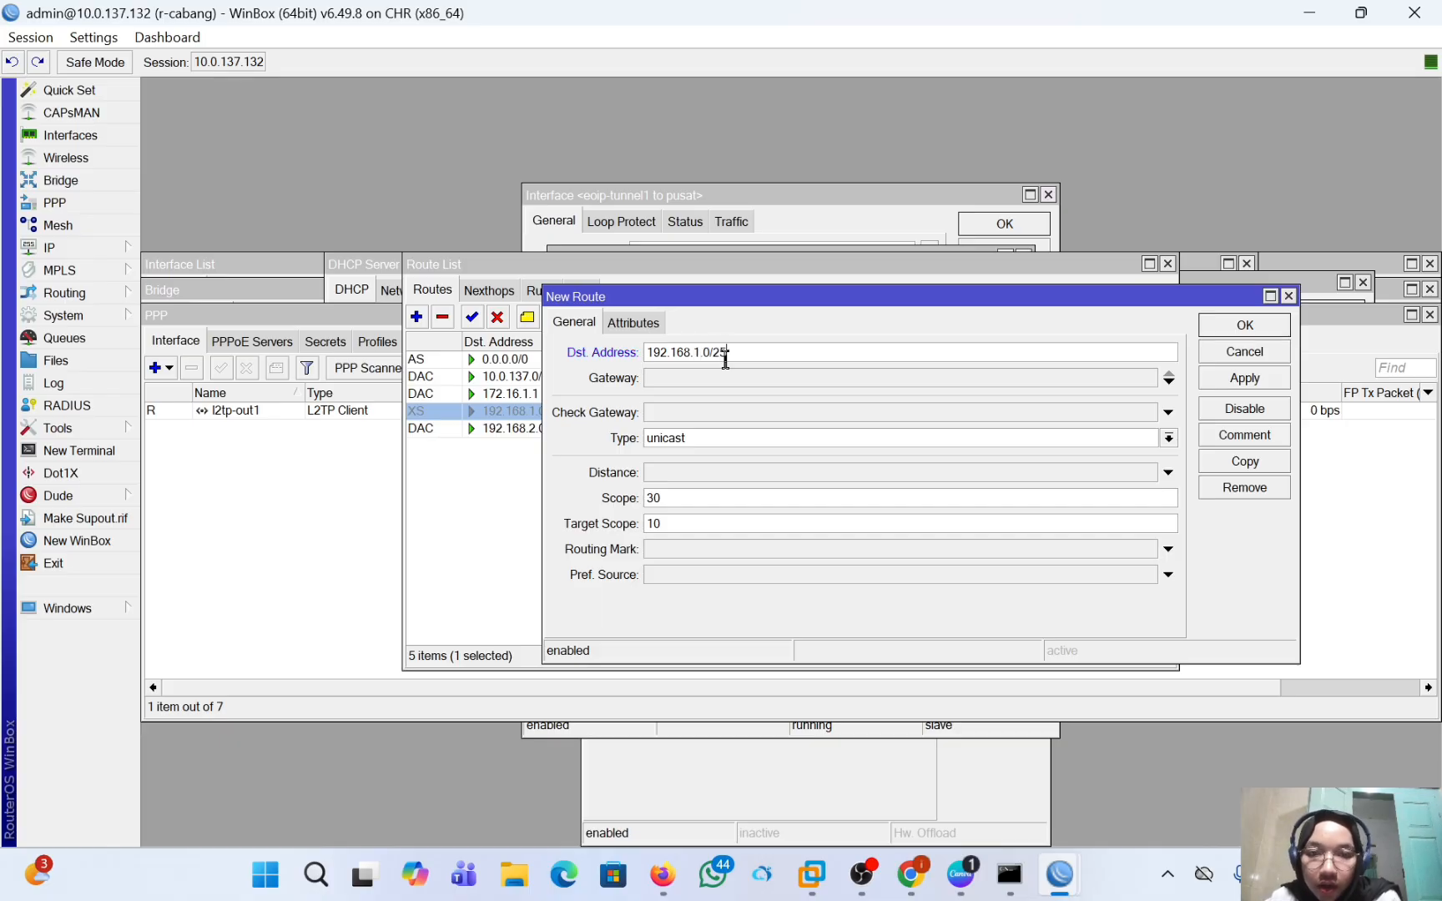
key(BackSpace)
text(4)
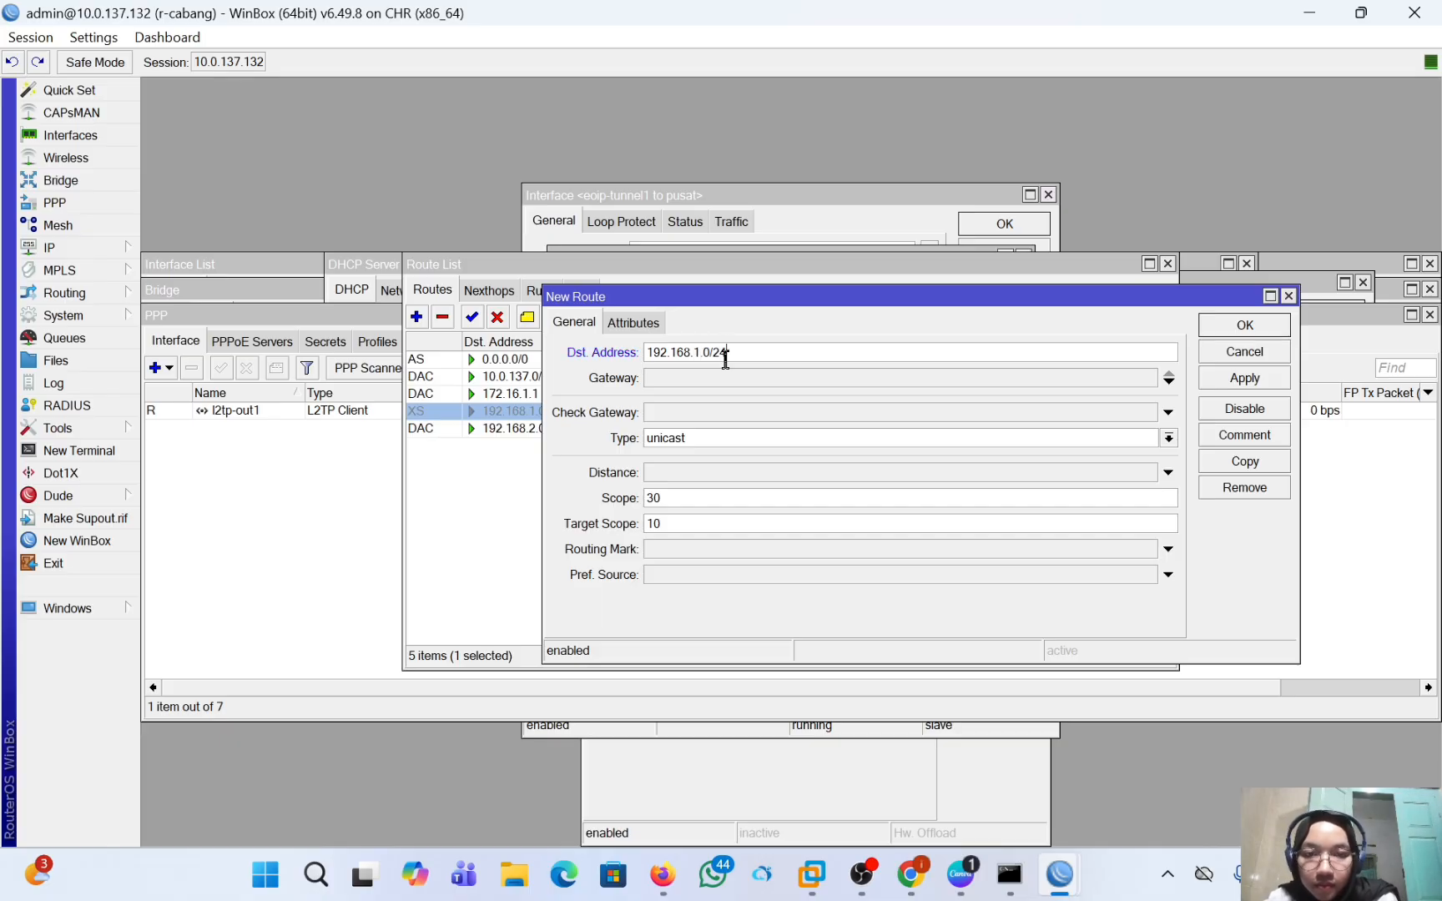
Set the new route's gateway to 172.16.1.1 and save the r-cabang route.
click(728, 377)
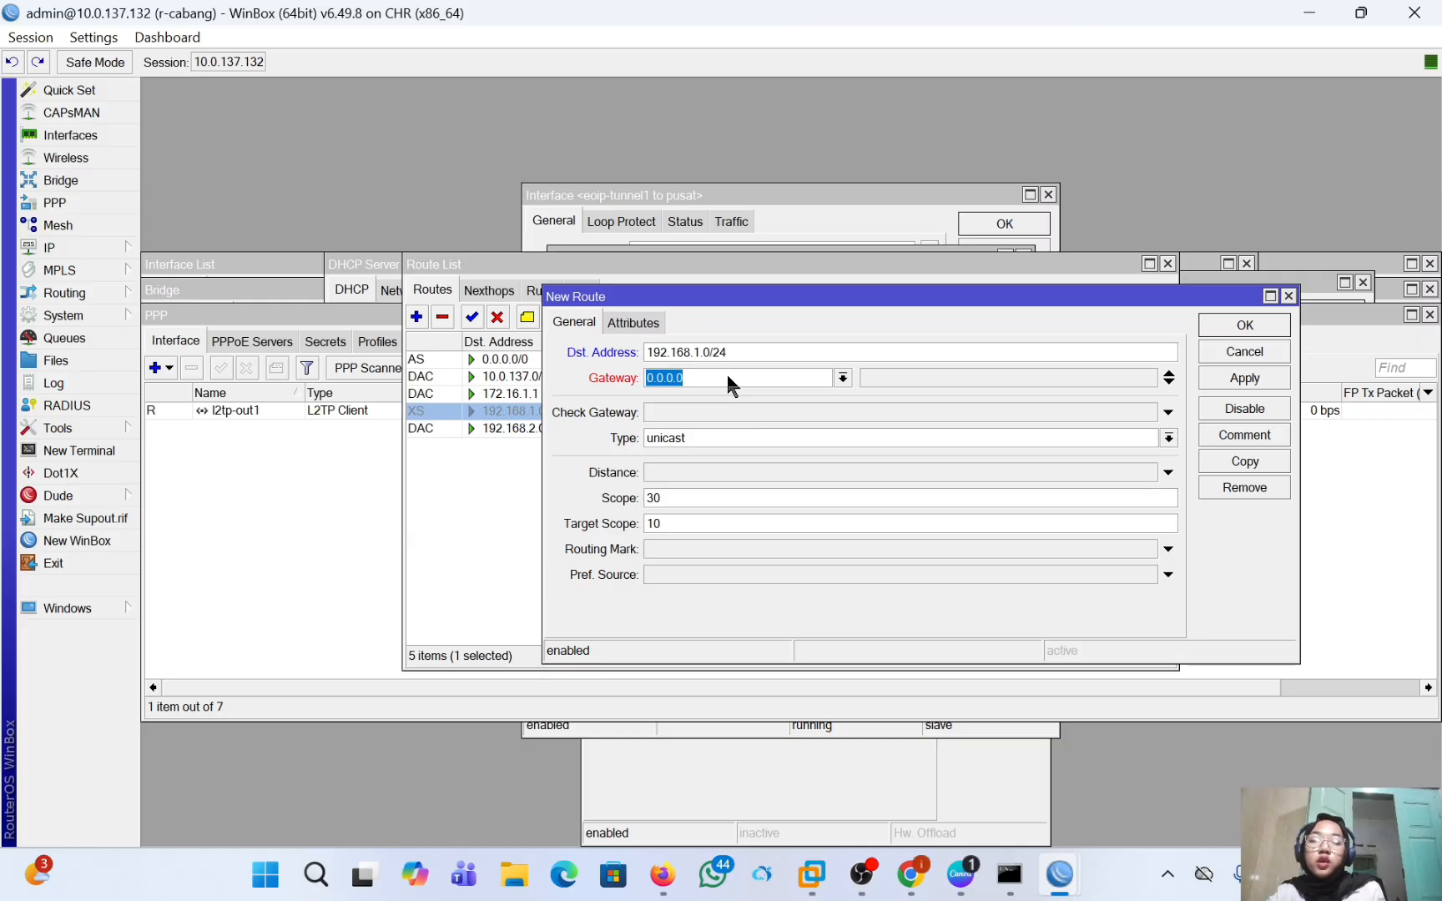
key(BackSpace)
text(1)
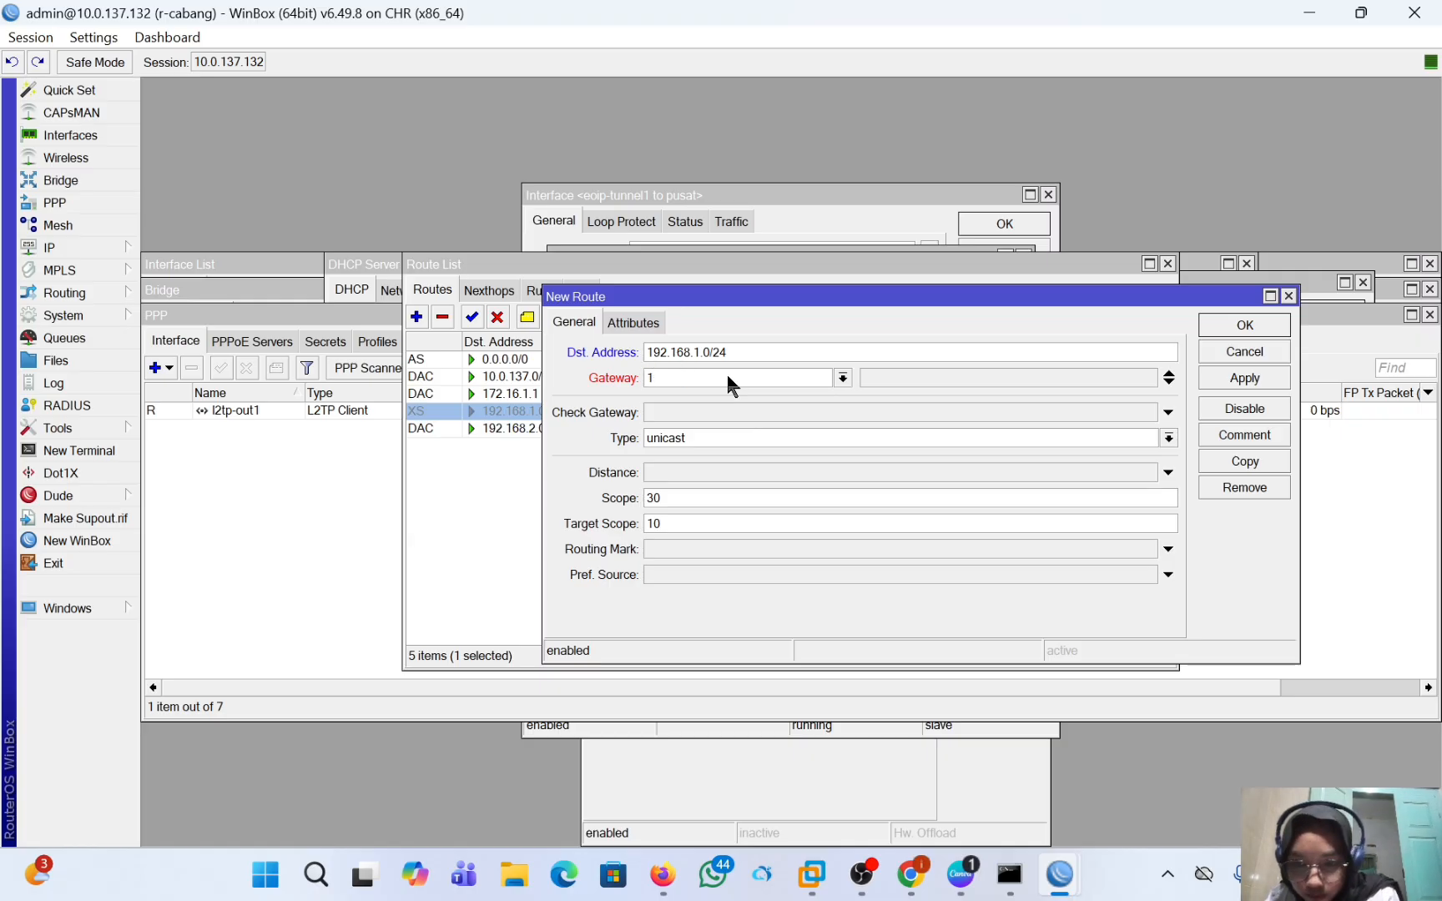
text(72.16)
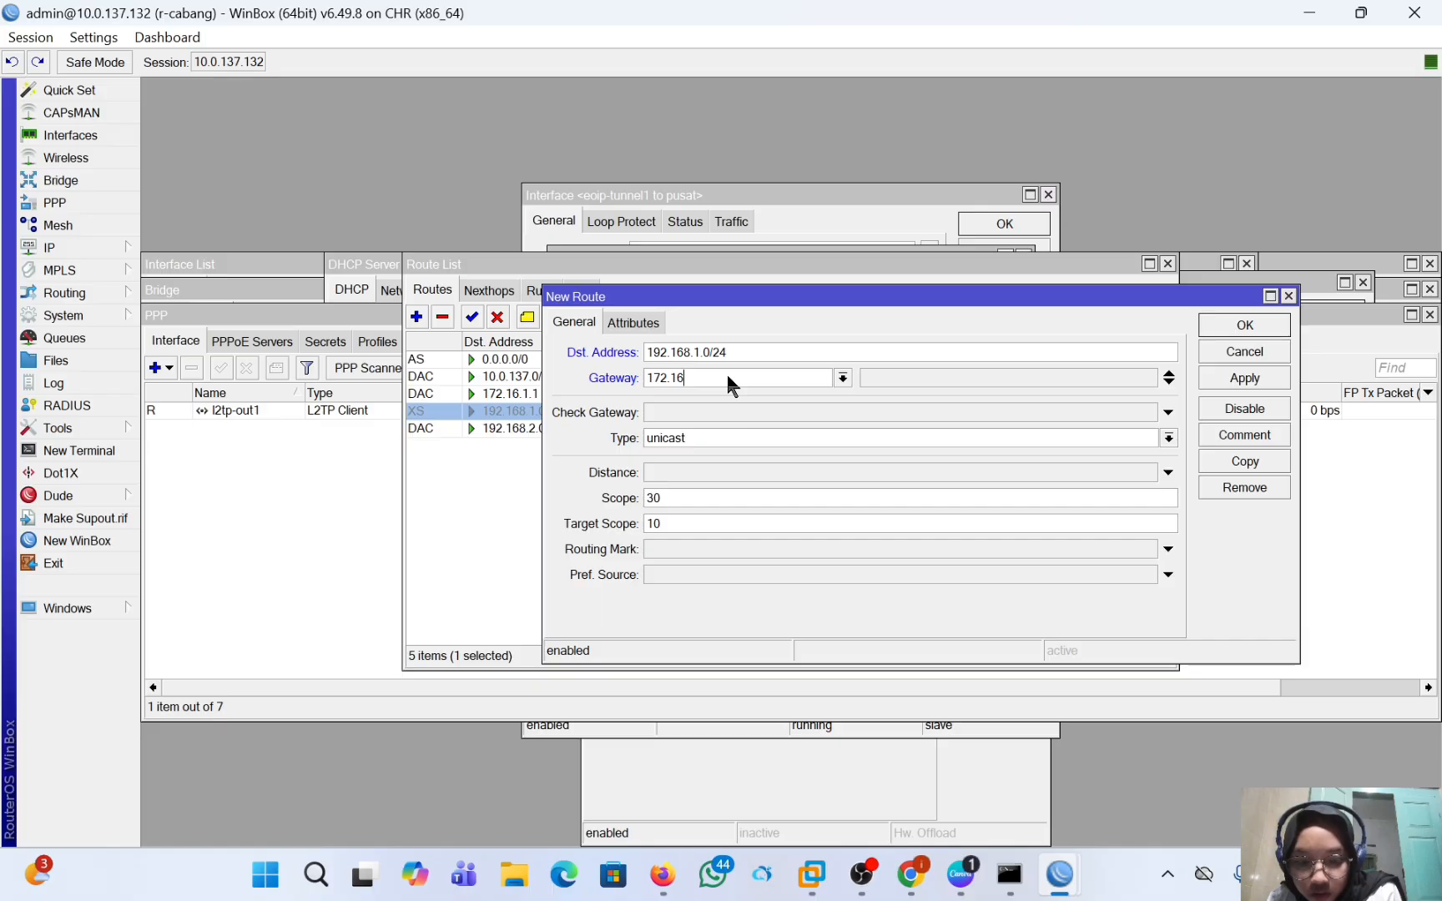
text(.1.1)
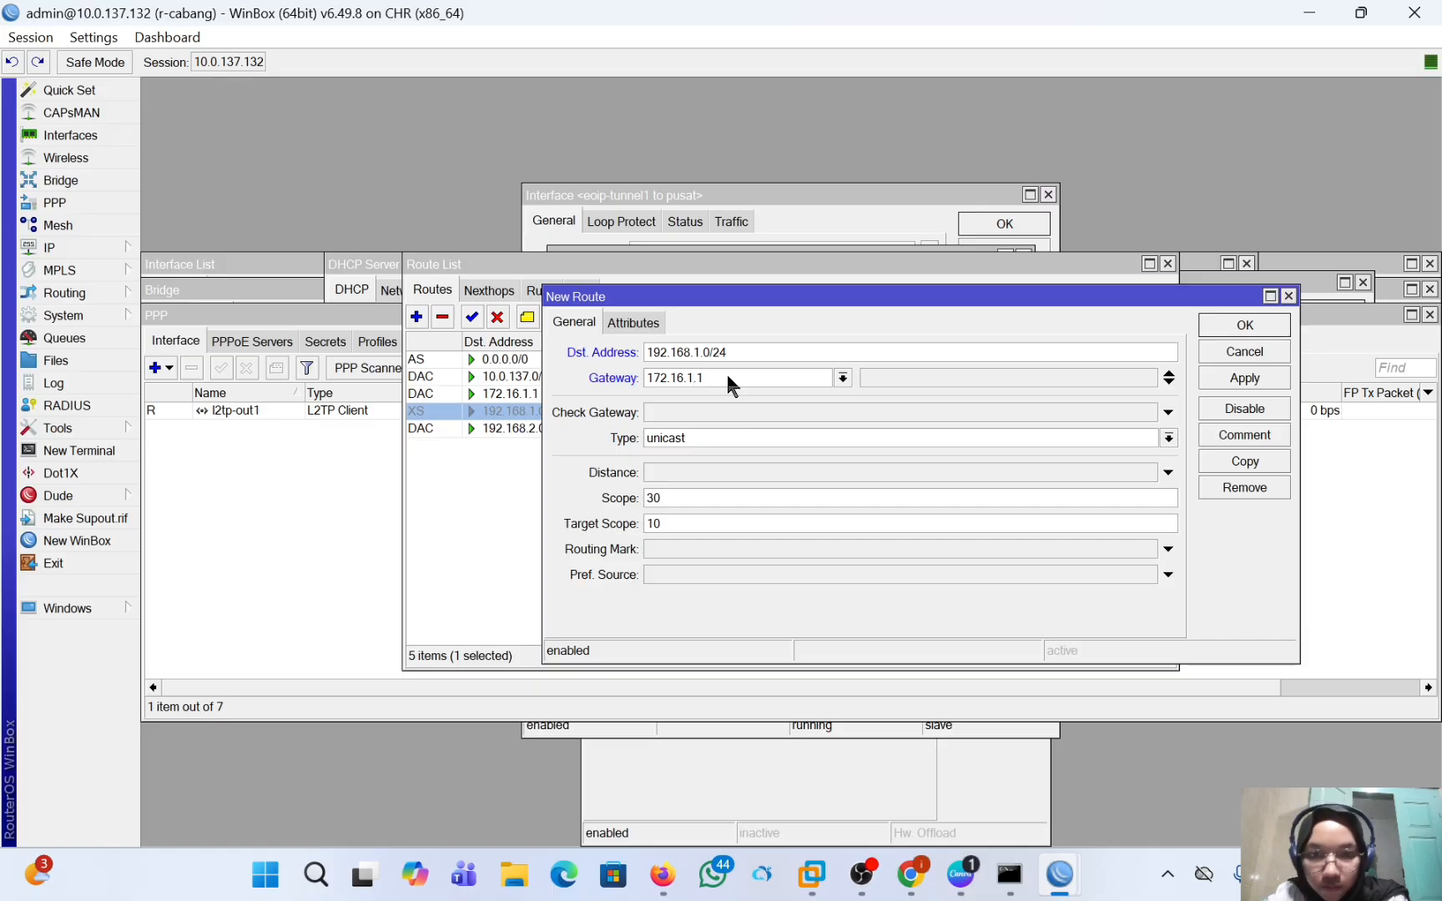
click(1268, 376)
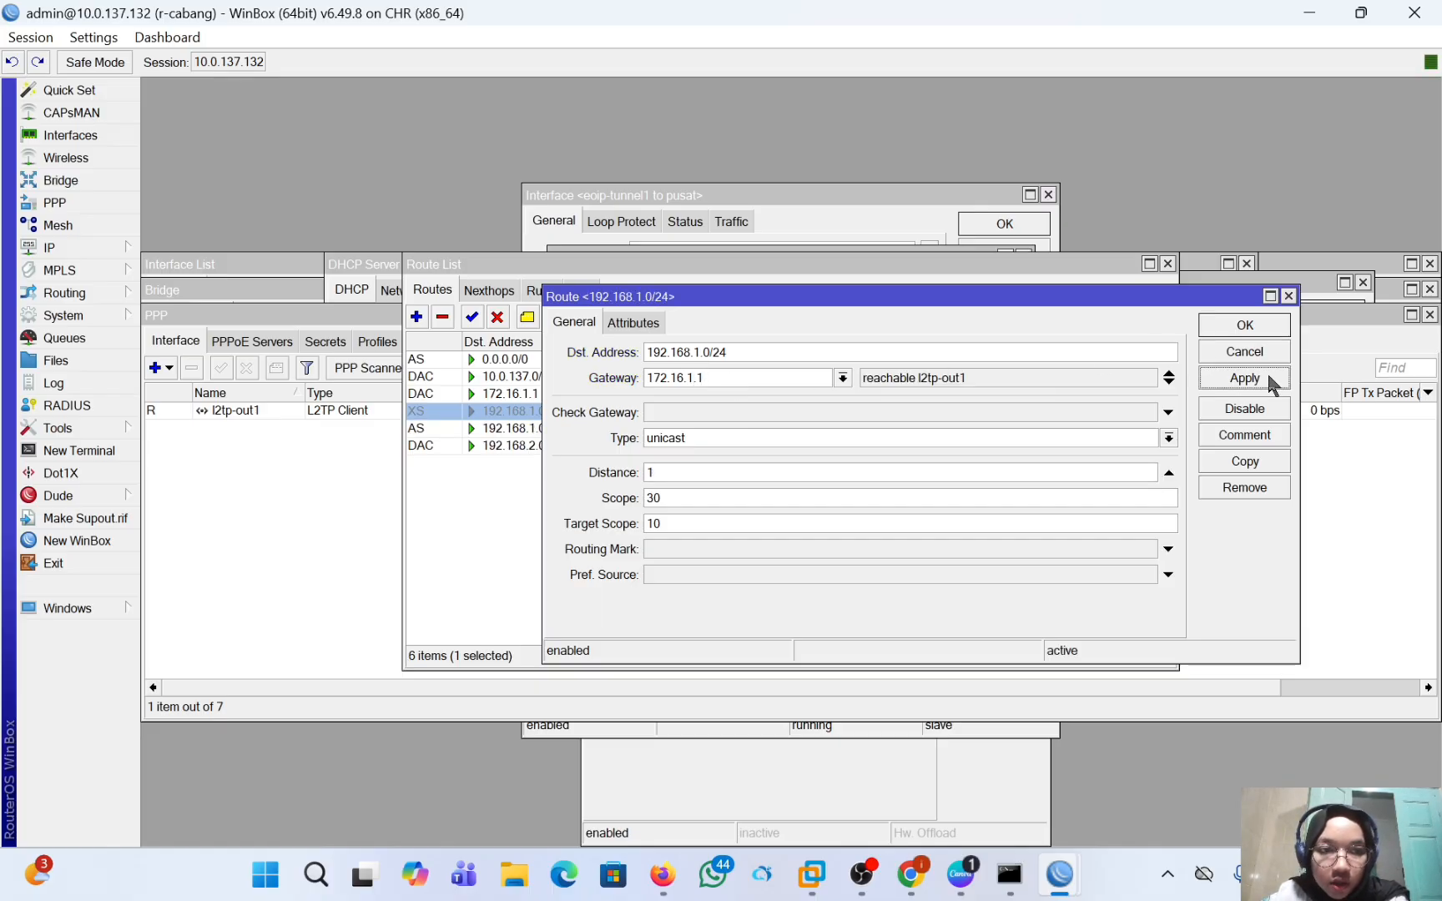
click(1244, 325)
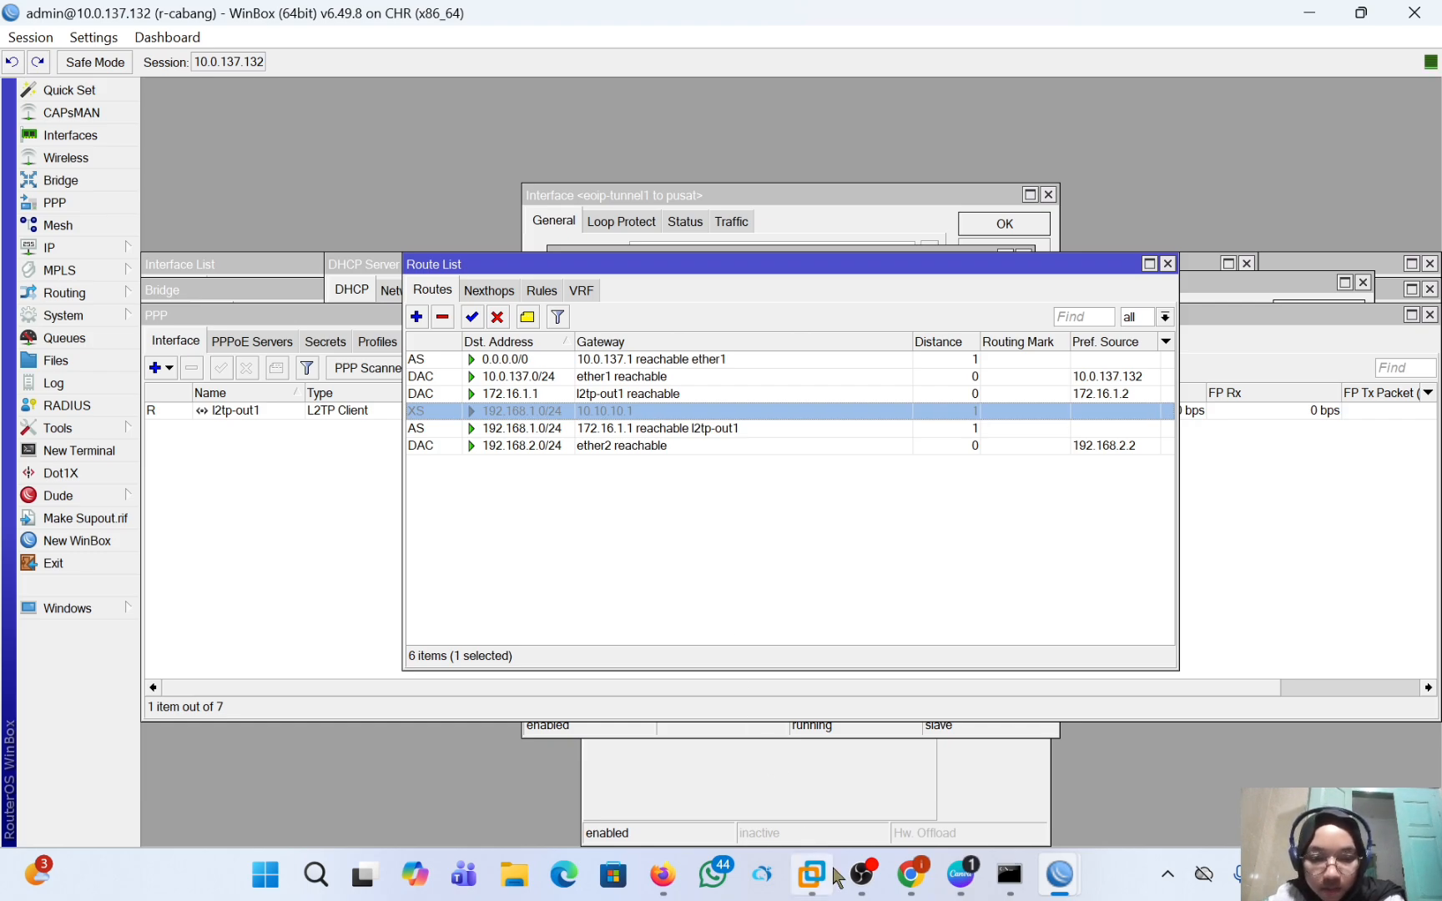
Switch to PNETLab in Firefox, recall ping 192.168.2.254 in the VPC 1 terminal without running it, and check the VPC 2 terminal.
click(668, 878)
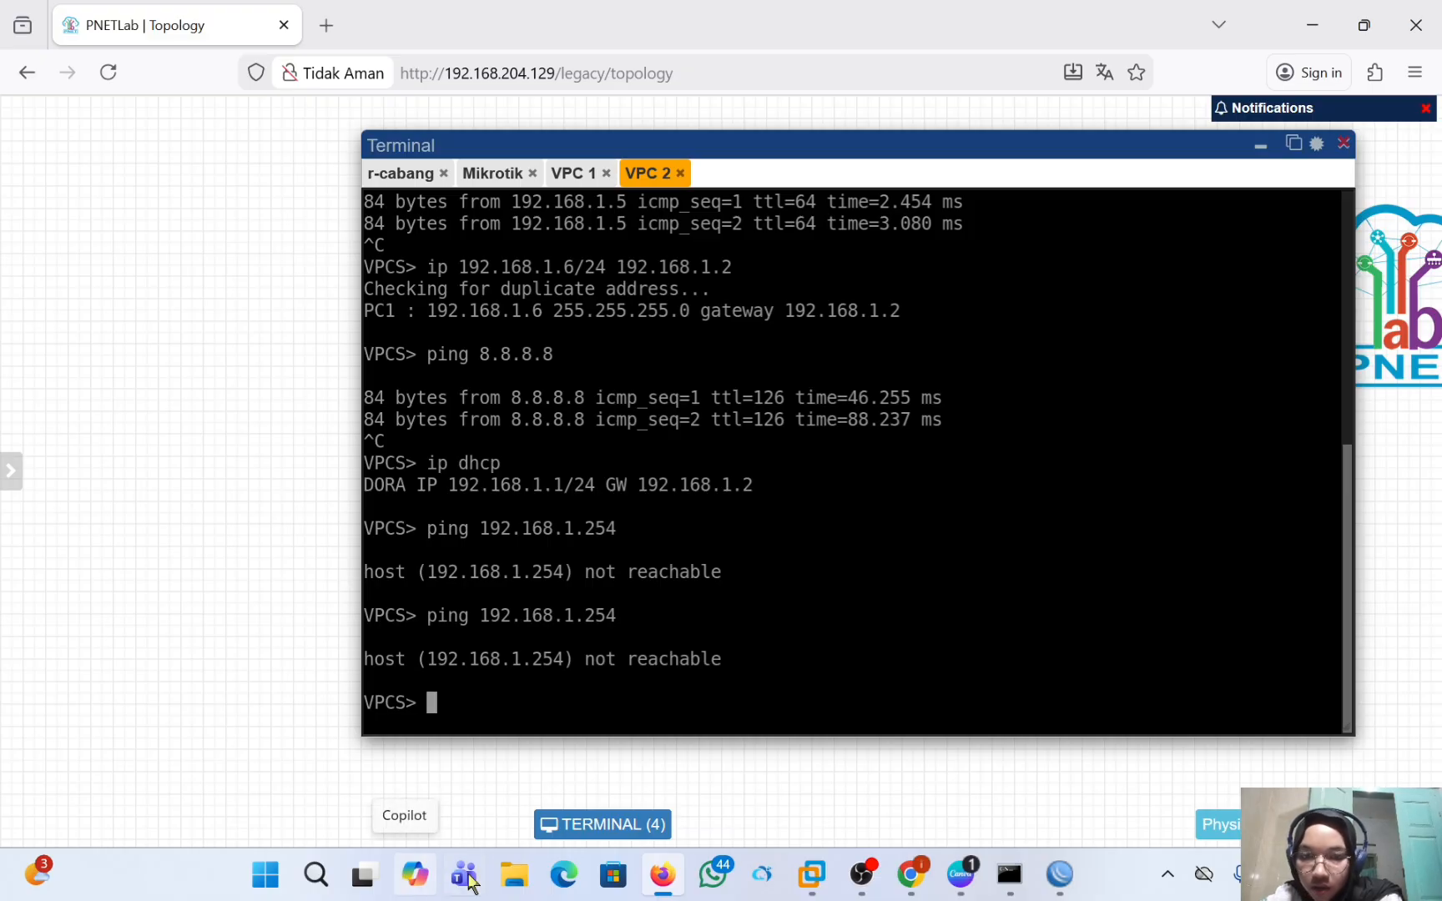
click(573, 174)
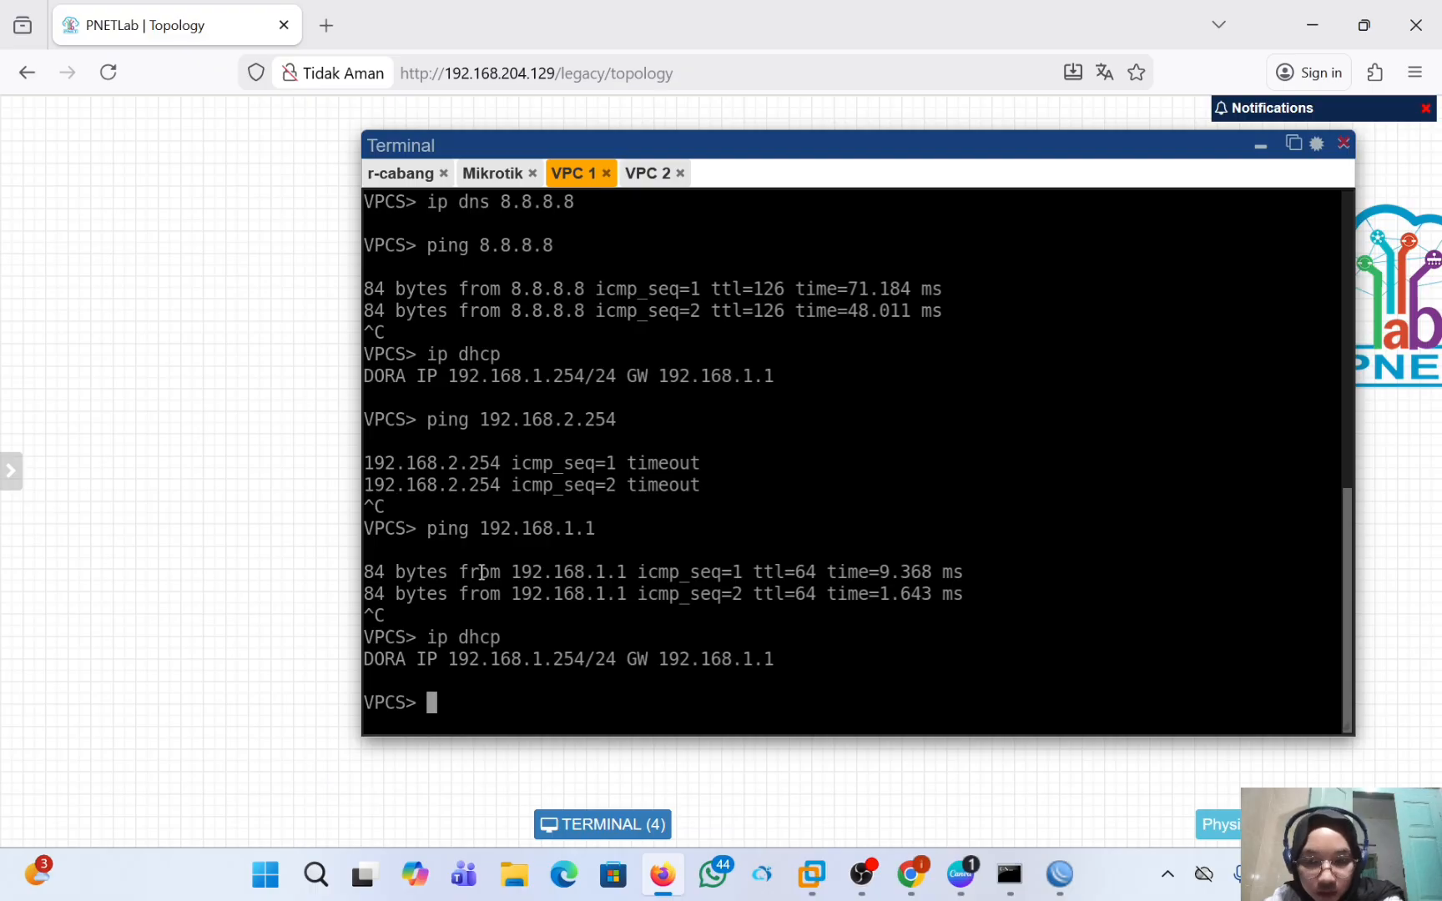
key(Up)
key(Up)
key(Up)
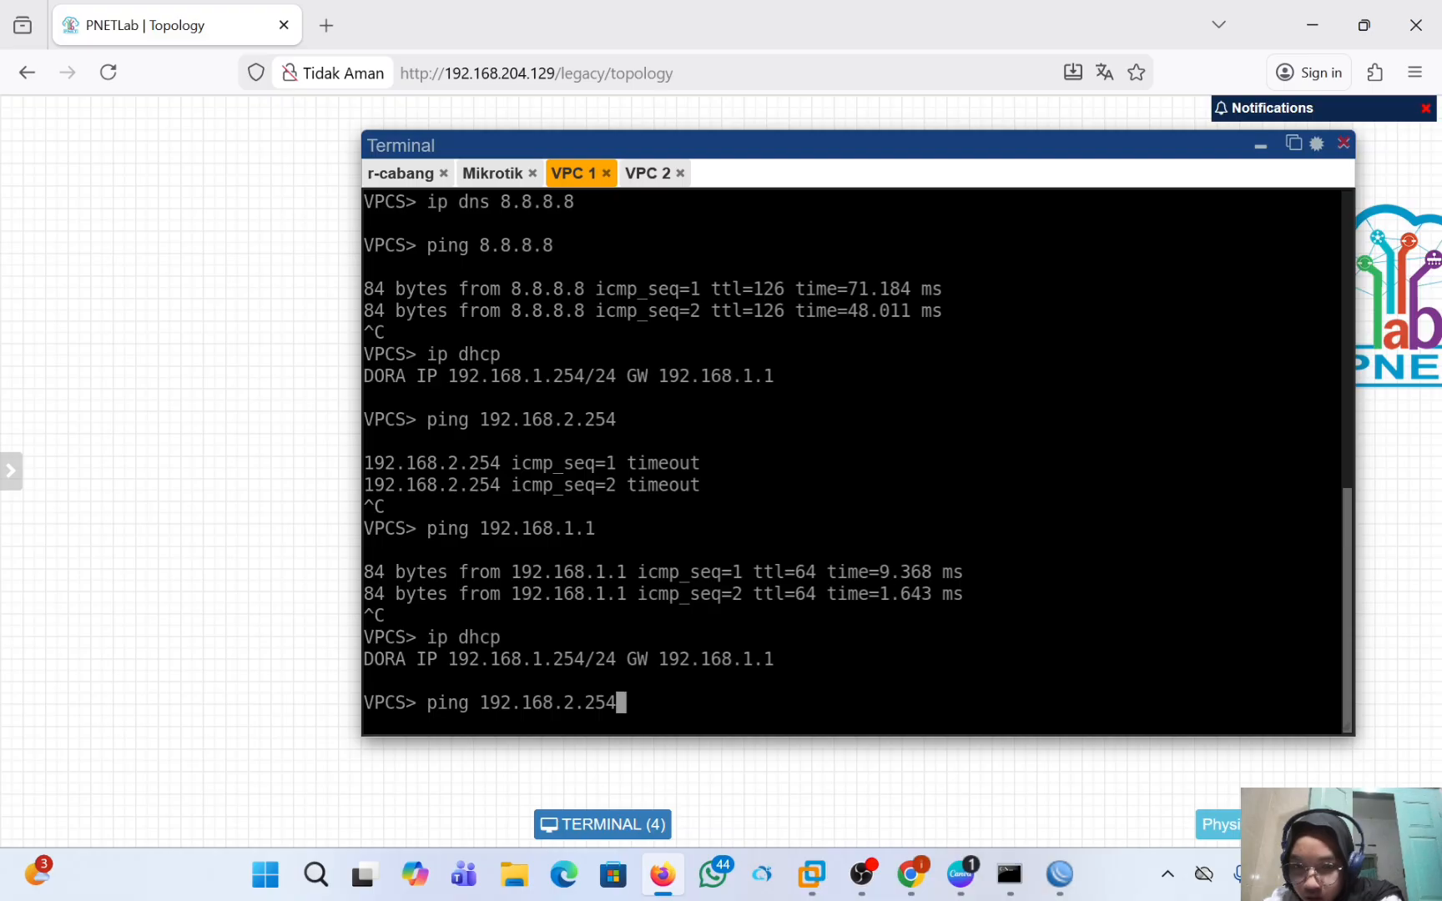
click(655, 175)
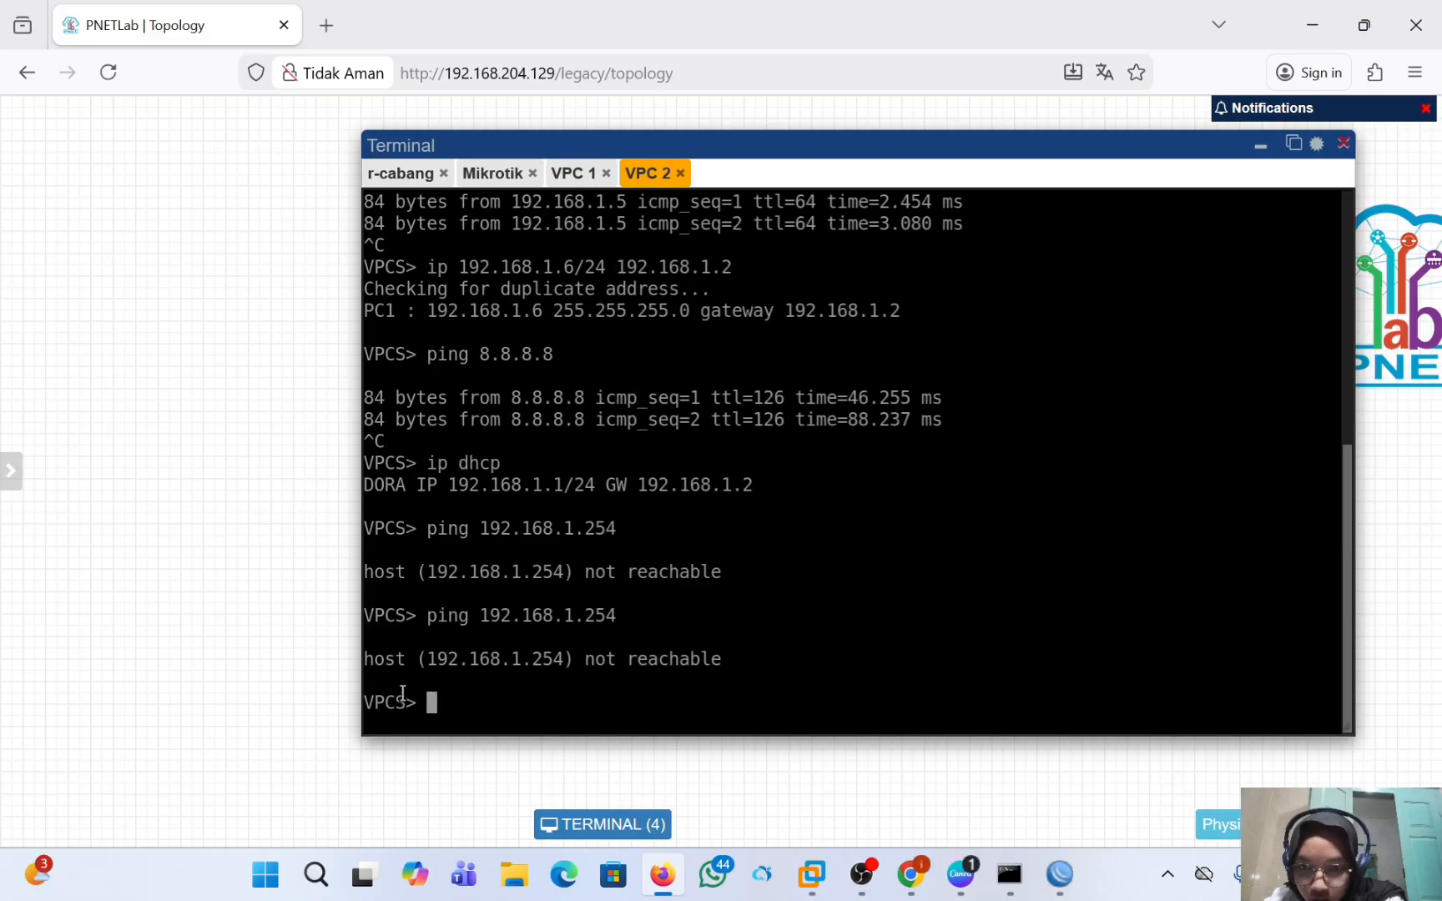
click(570, 172)
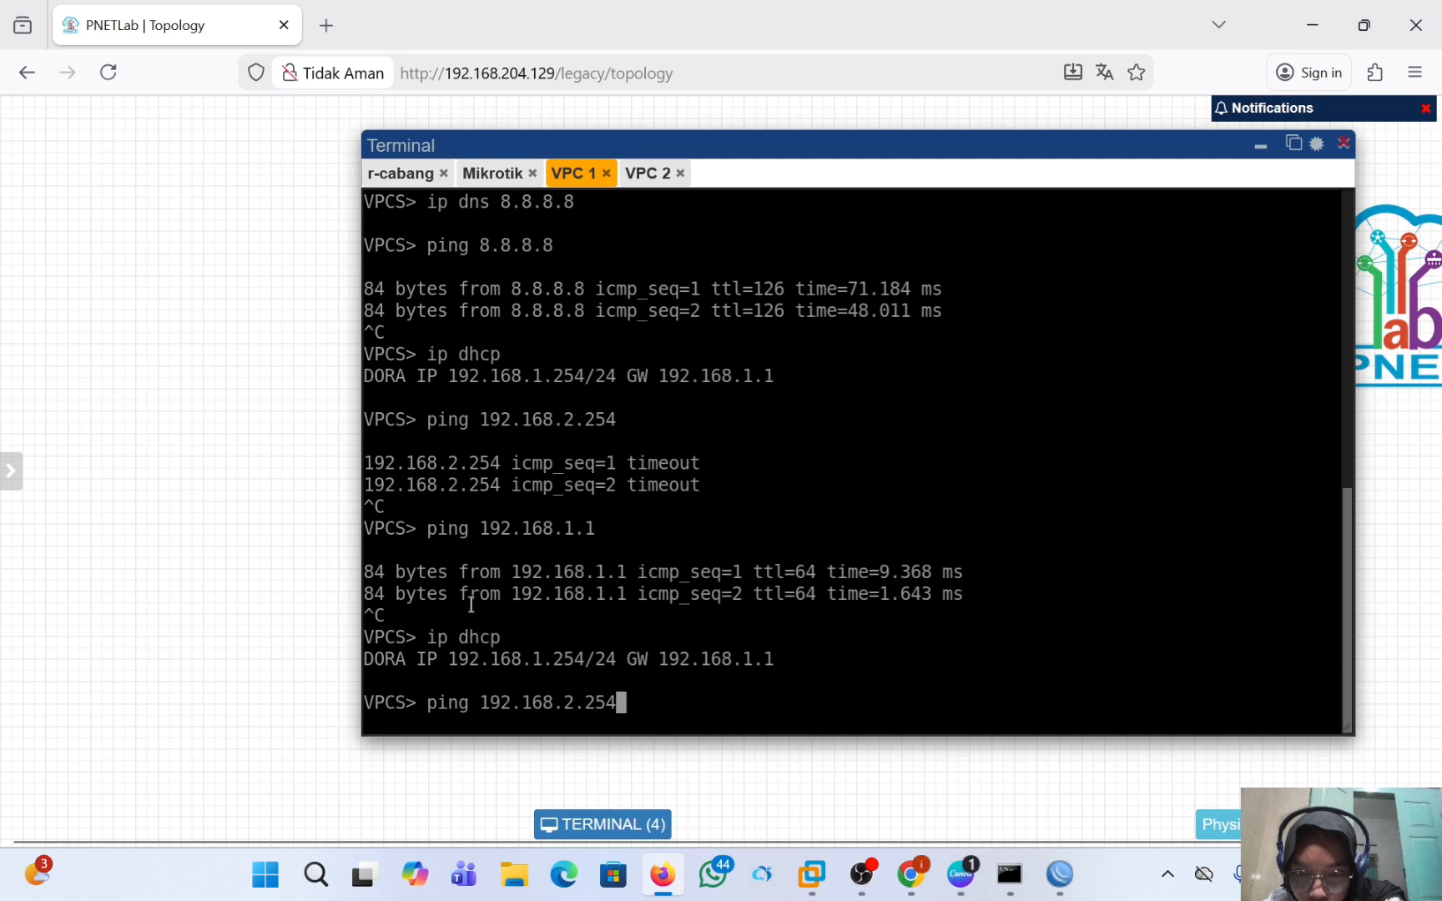
Ping 192.168.1.1 from VPC 1 by reusing the earlier command from its history, and stop the ping after a few replies.
key(Up)
key(Up)
key(Up)
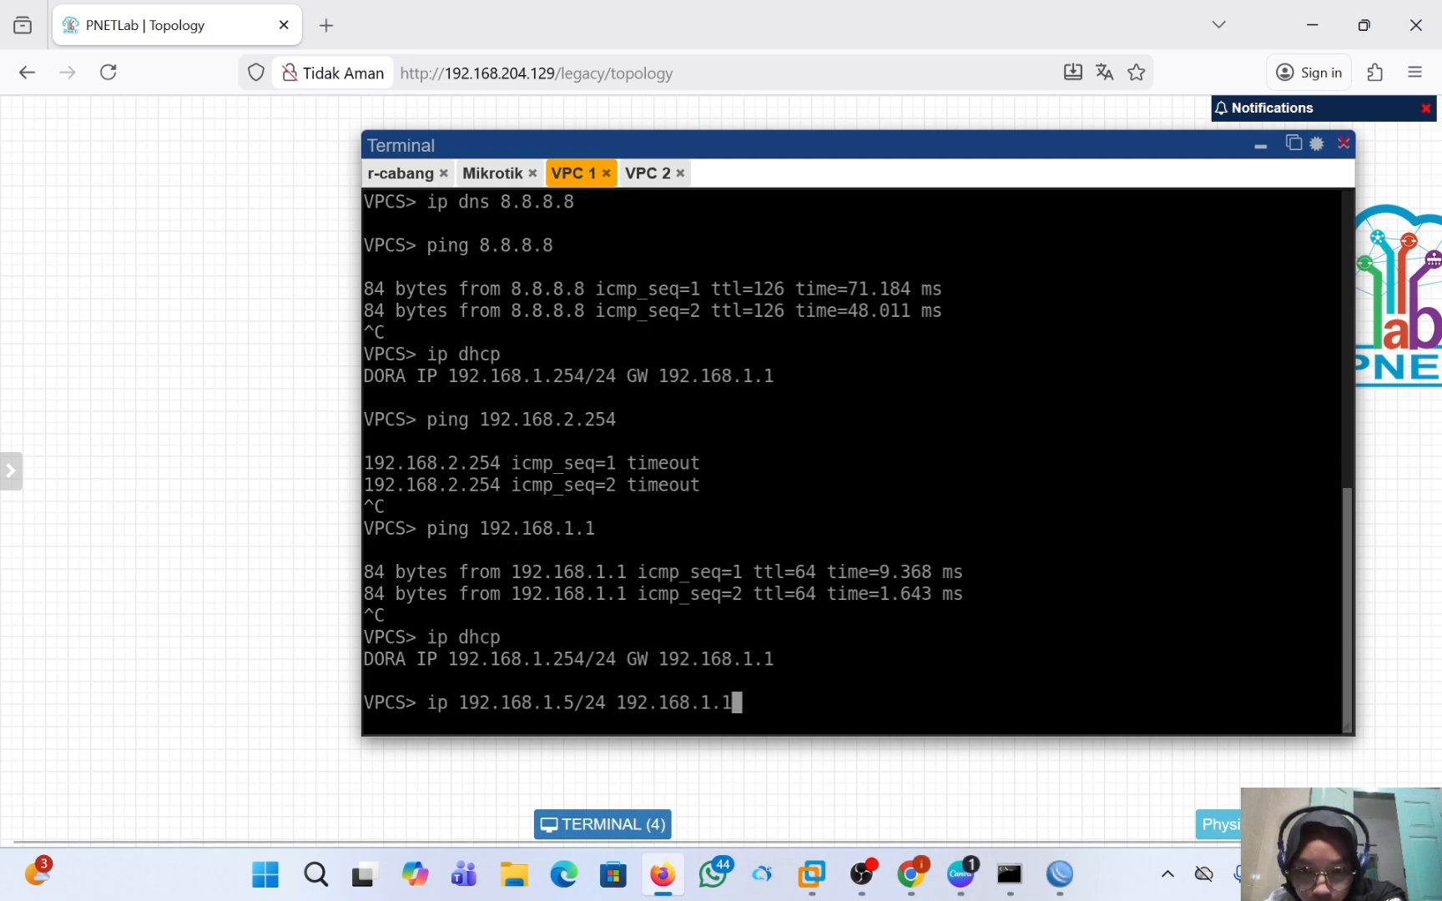
key(Up)
key(Up)
key(Up)
key(Up)
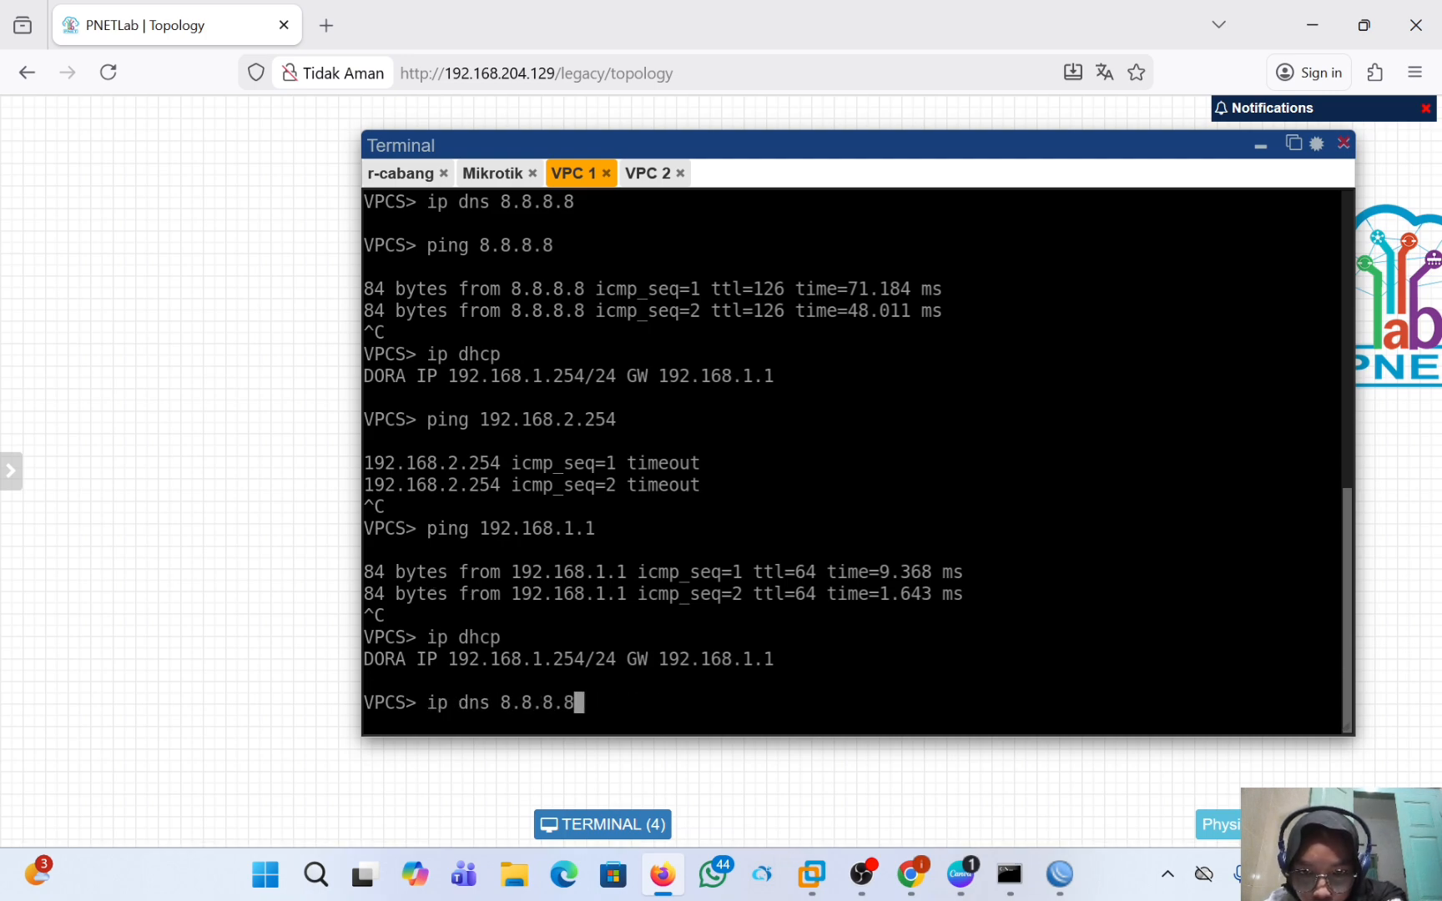
key(Up)
key(Down)
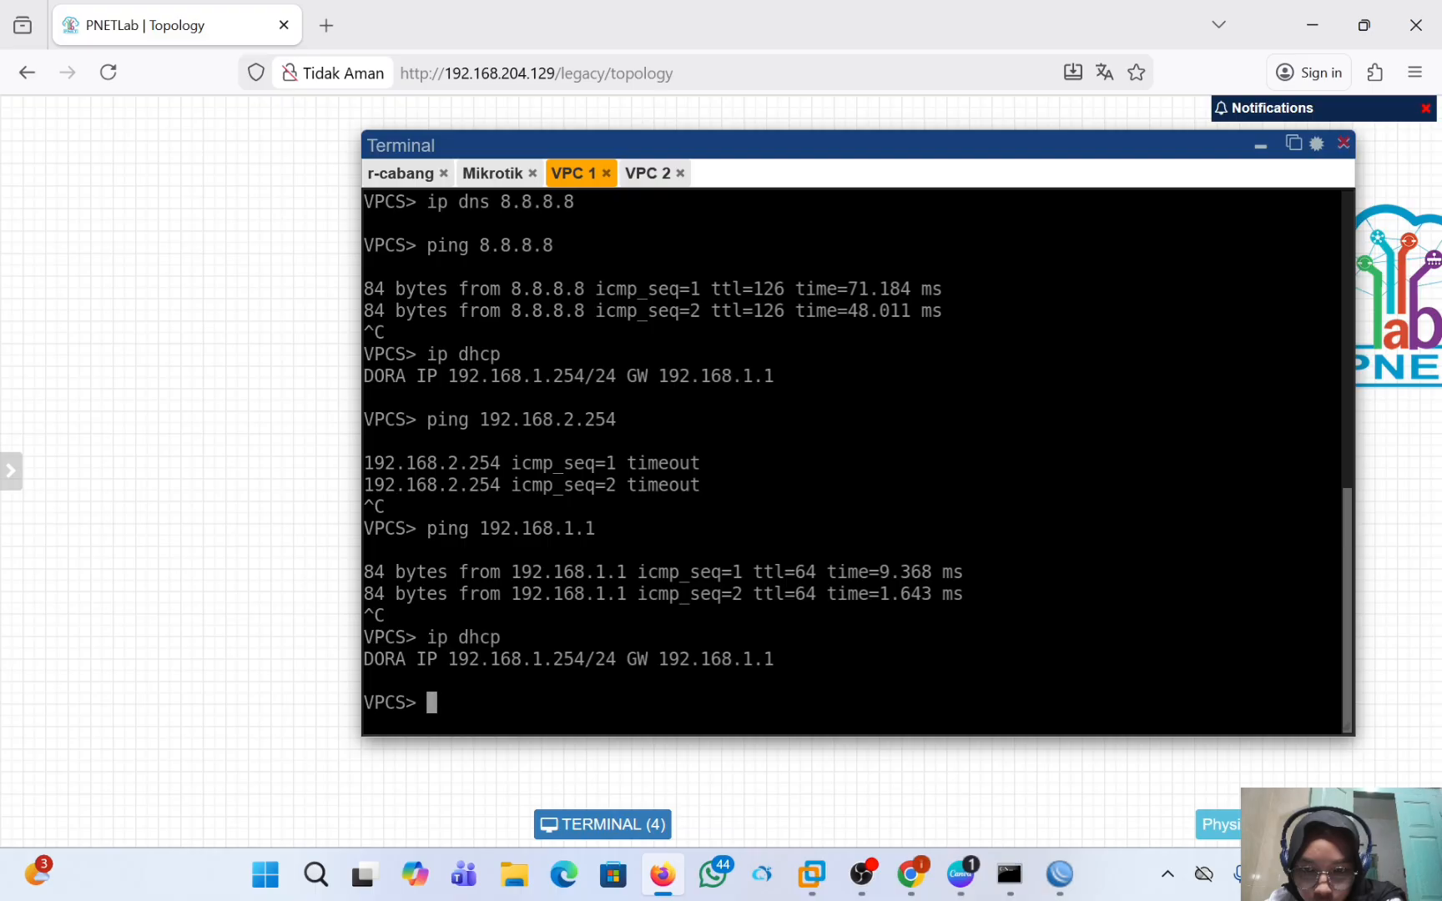
key(Up)
key(Up)
key(Return)
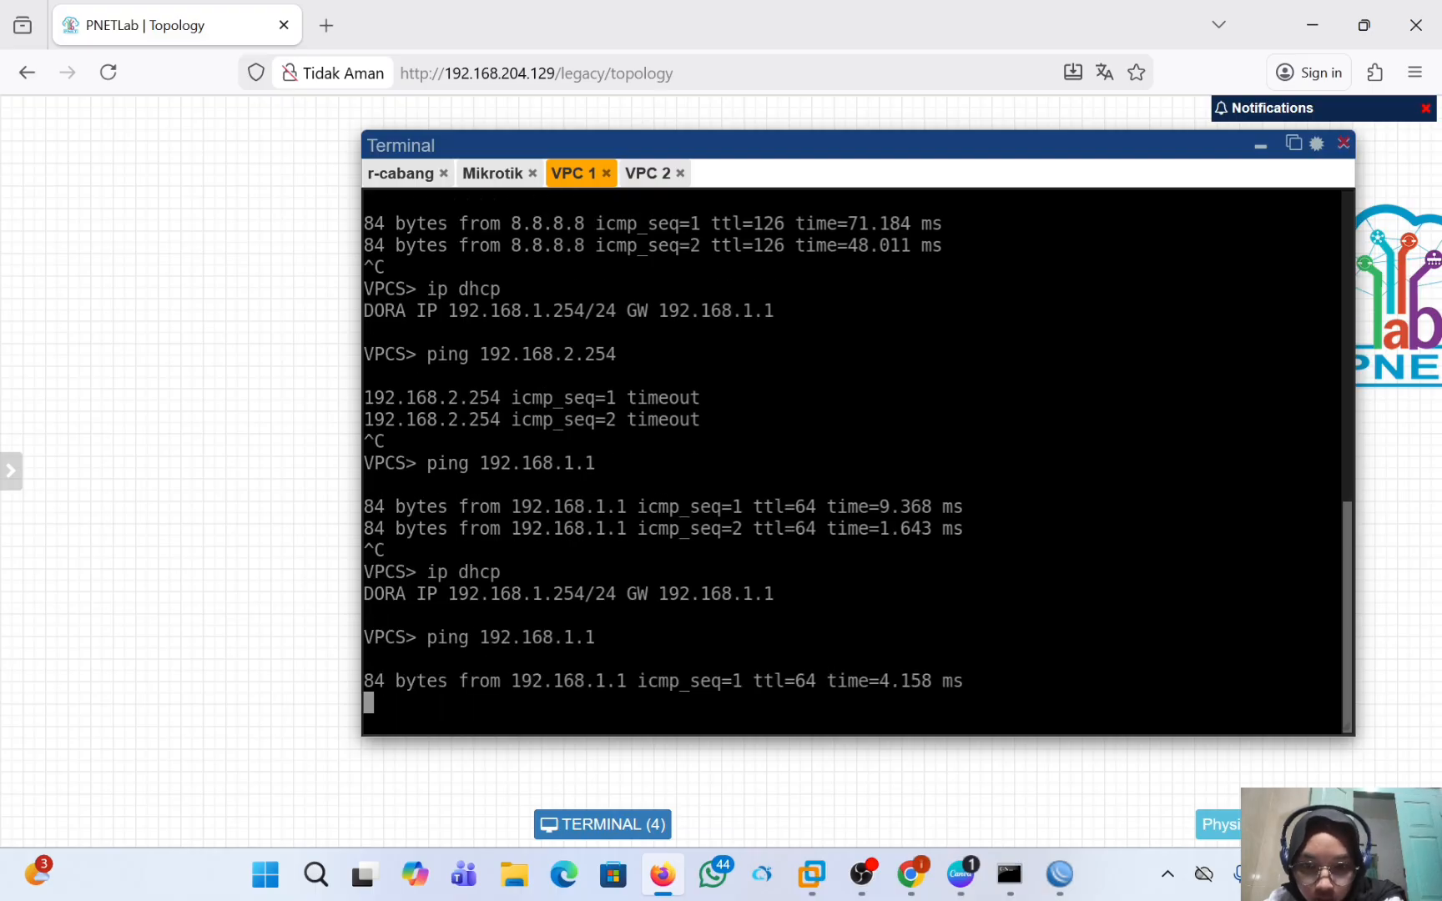
key(ctrl+c)
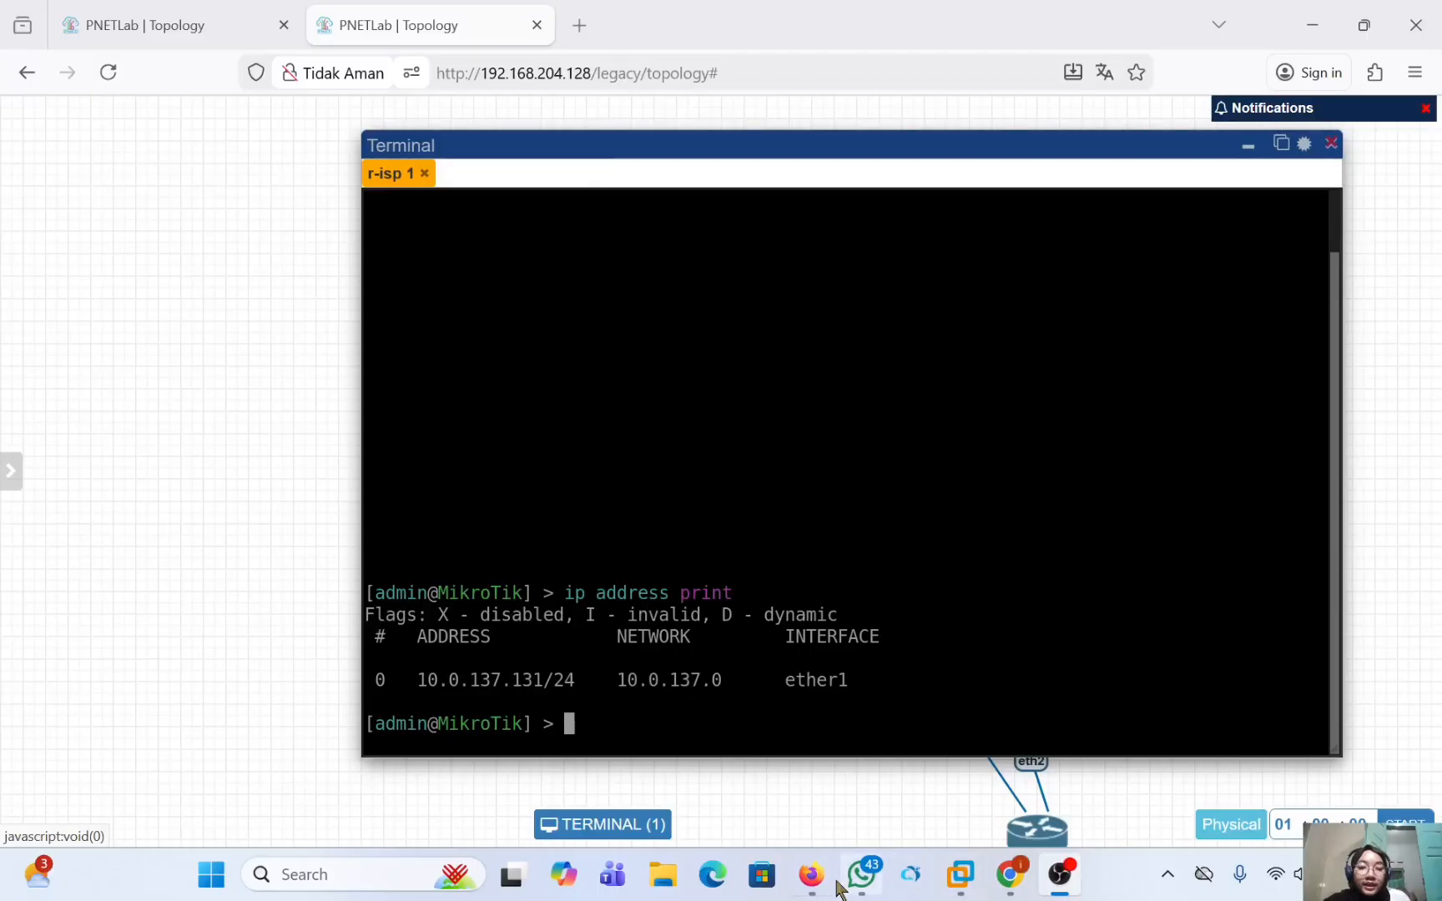
Enable RoMON on r-isp 1 by running tool romon set enabled=yes in its terminal.
click(811, 875)
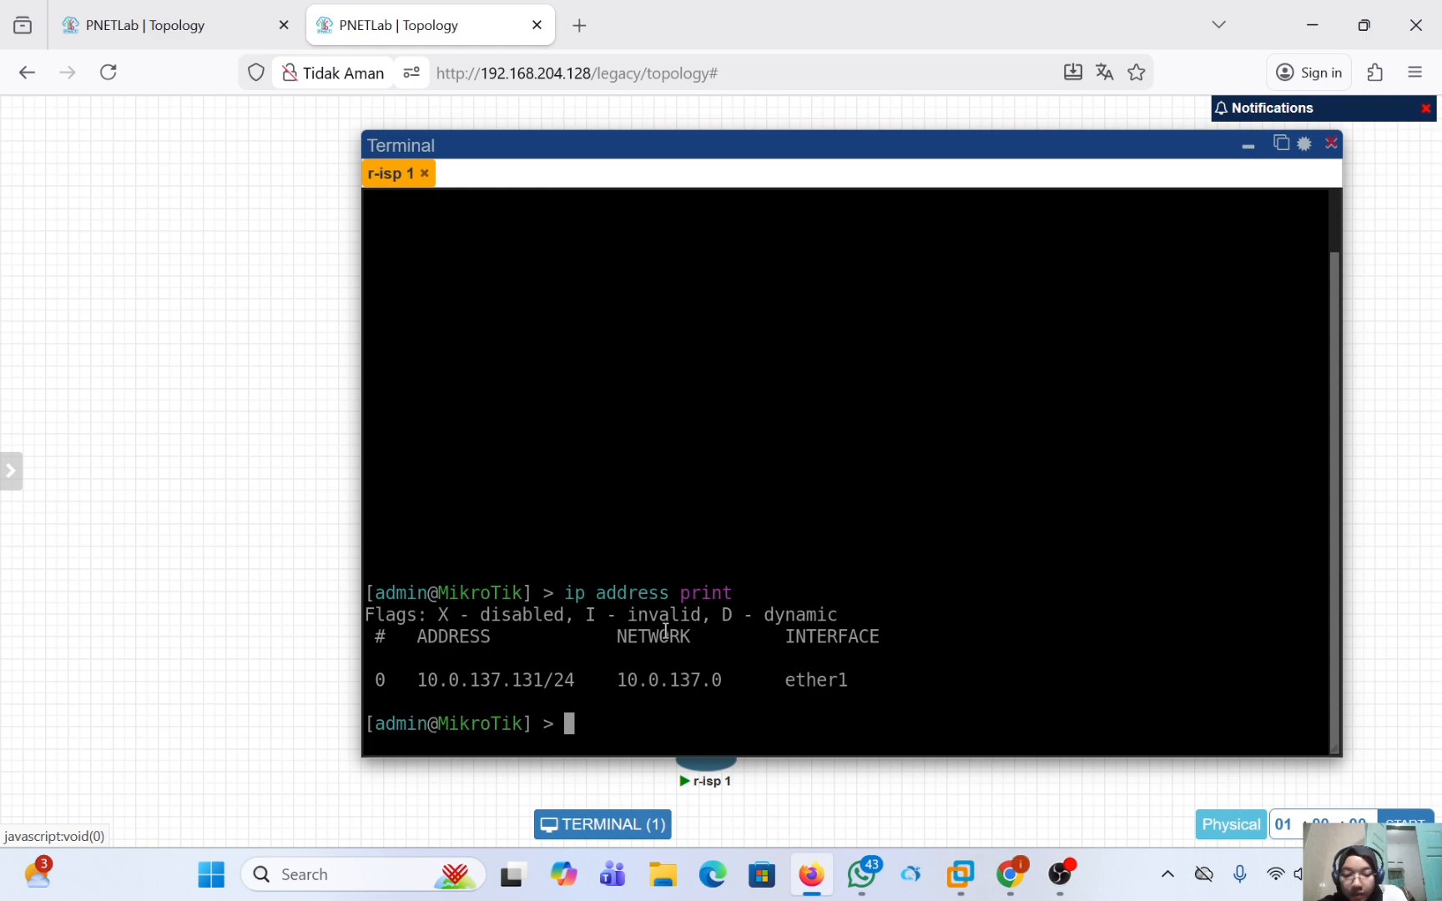
text(t)
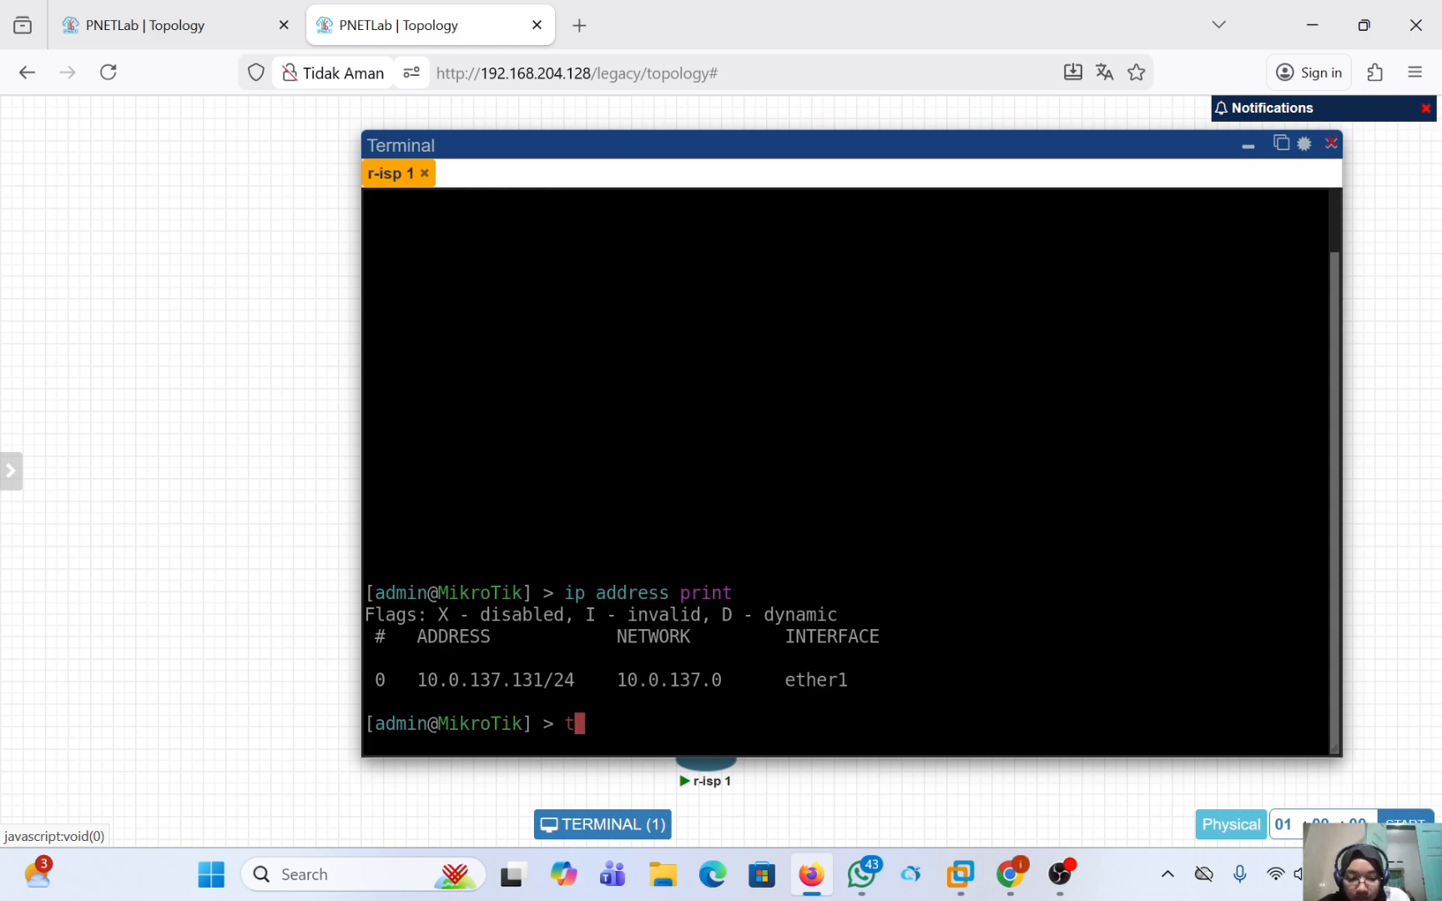
text(oo)
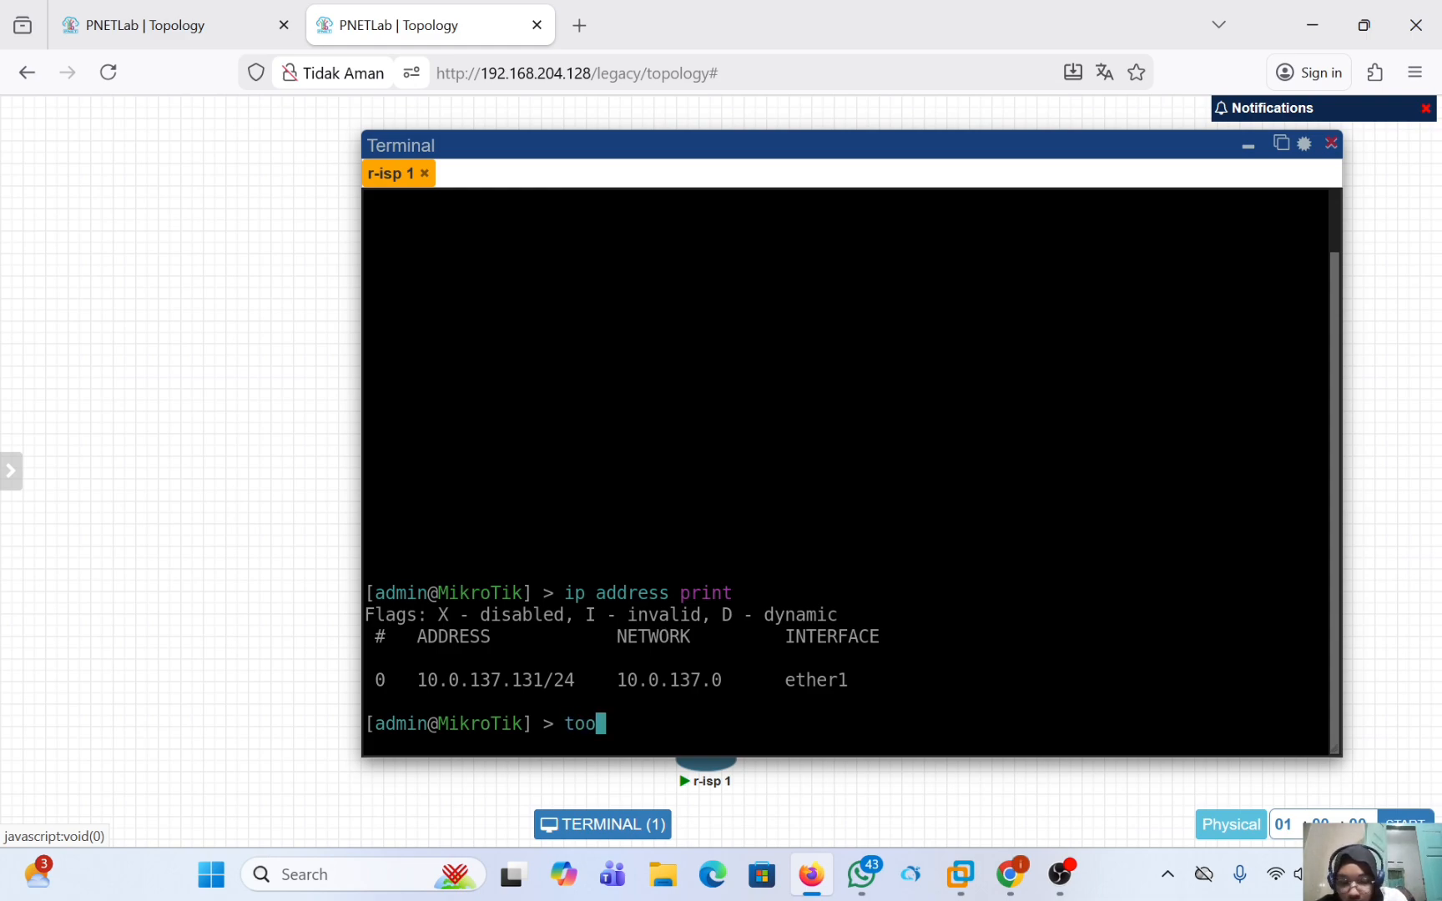
text(l)
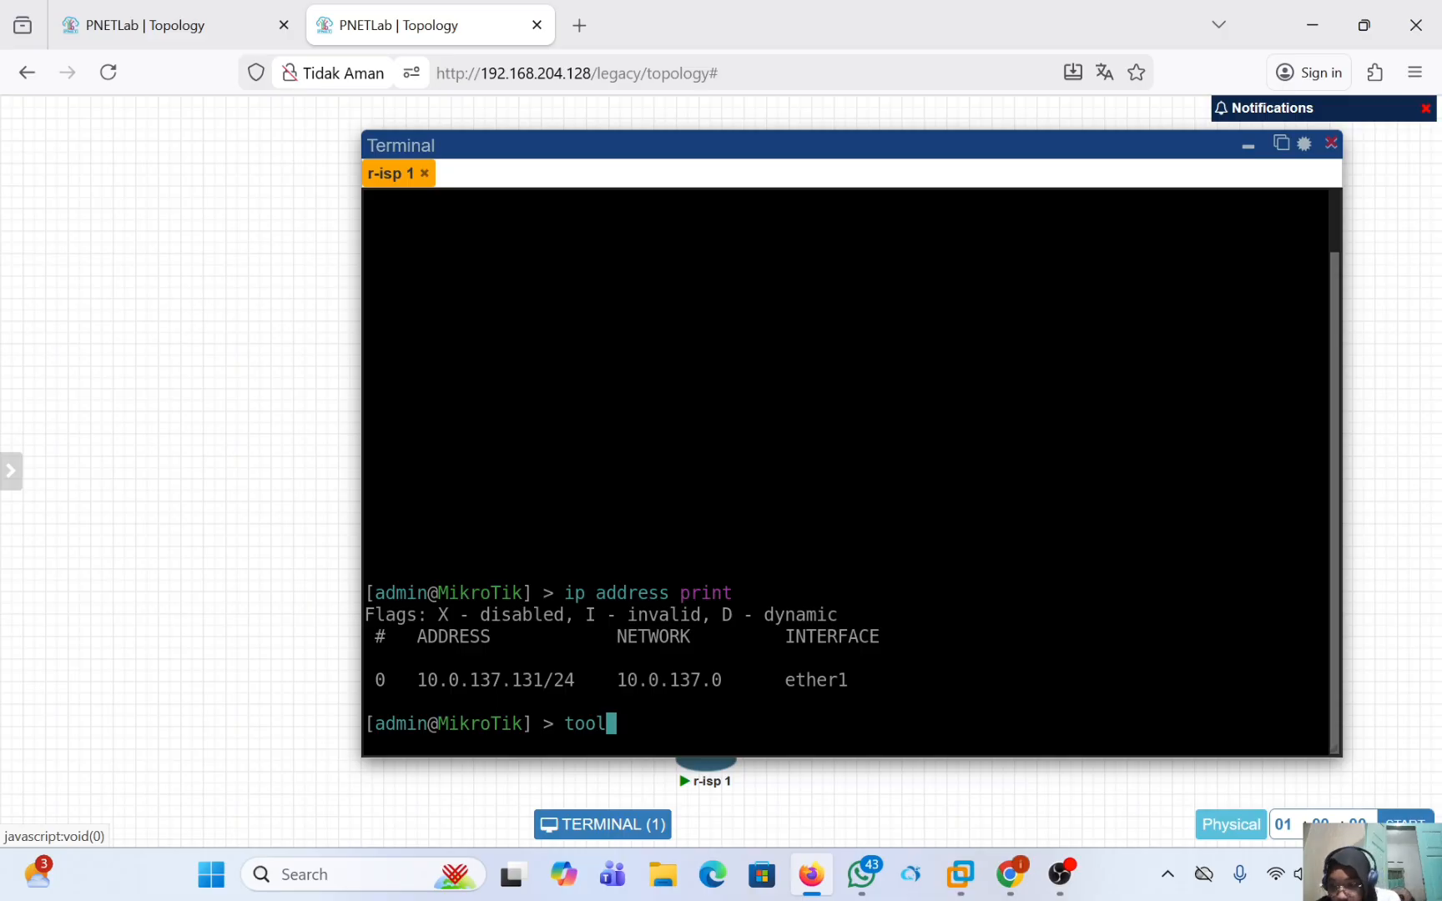
text( romon )
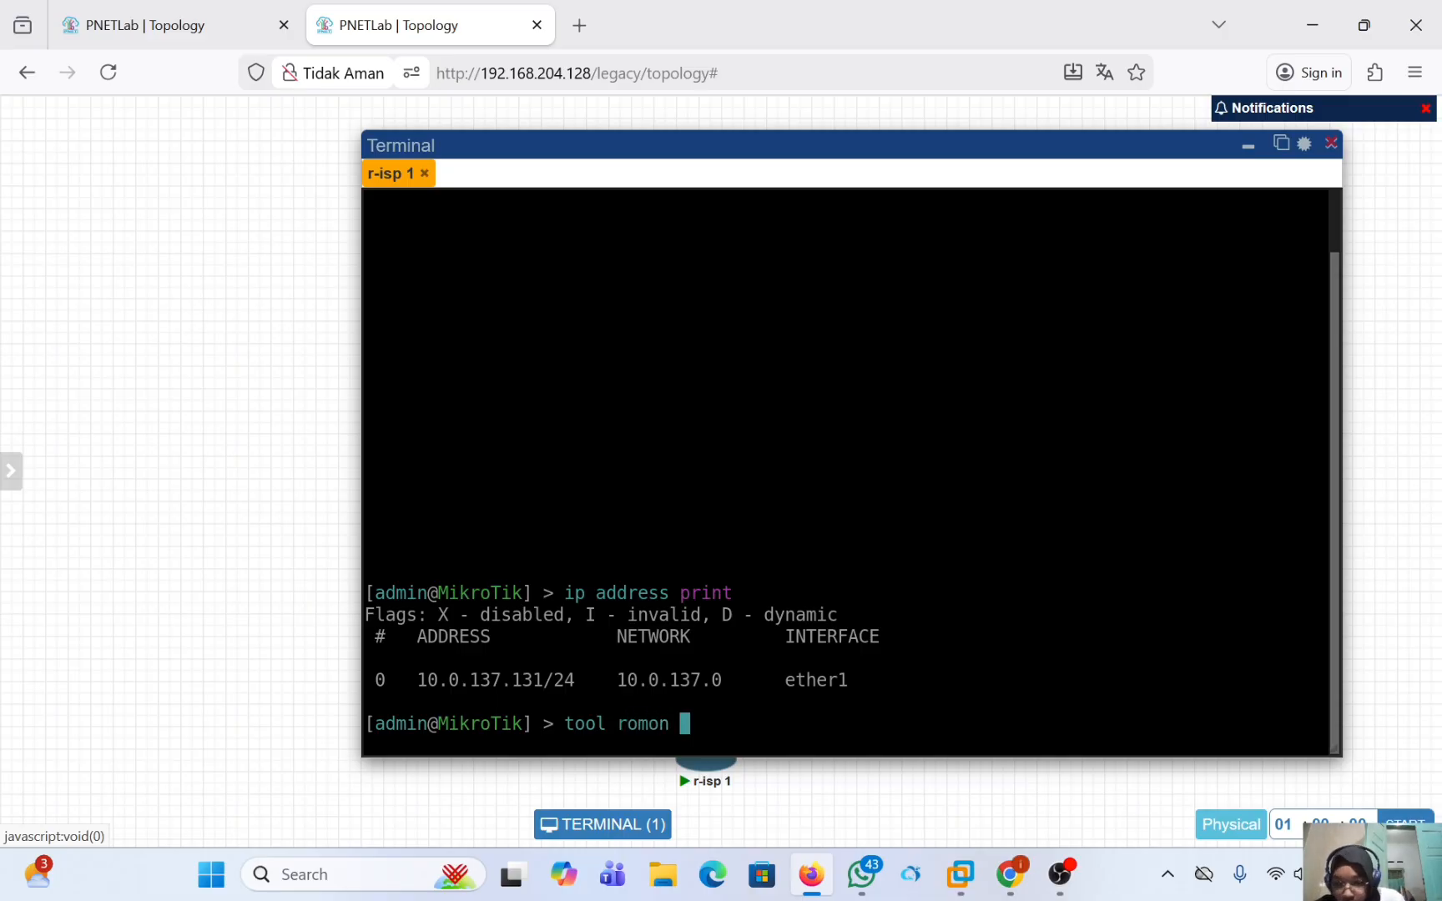
text(set)
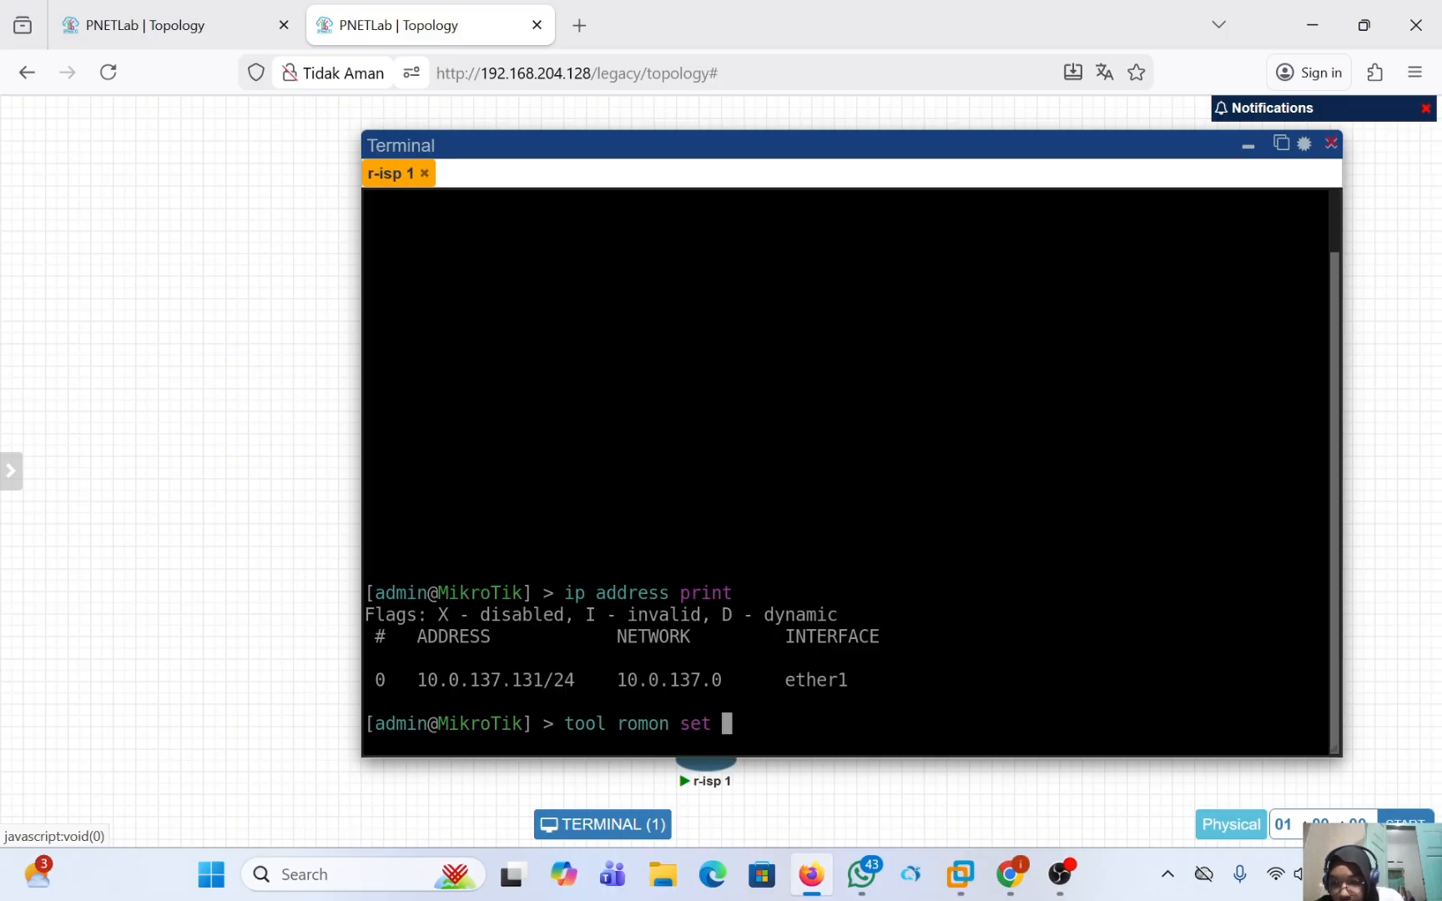
text( a)
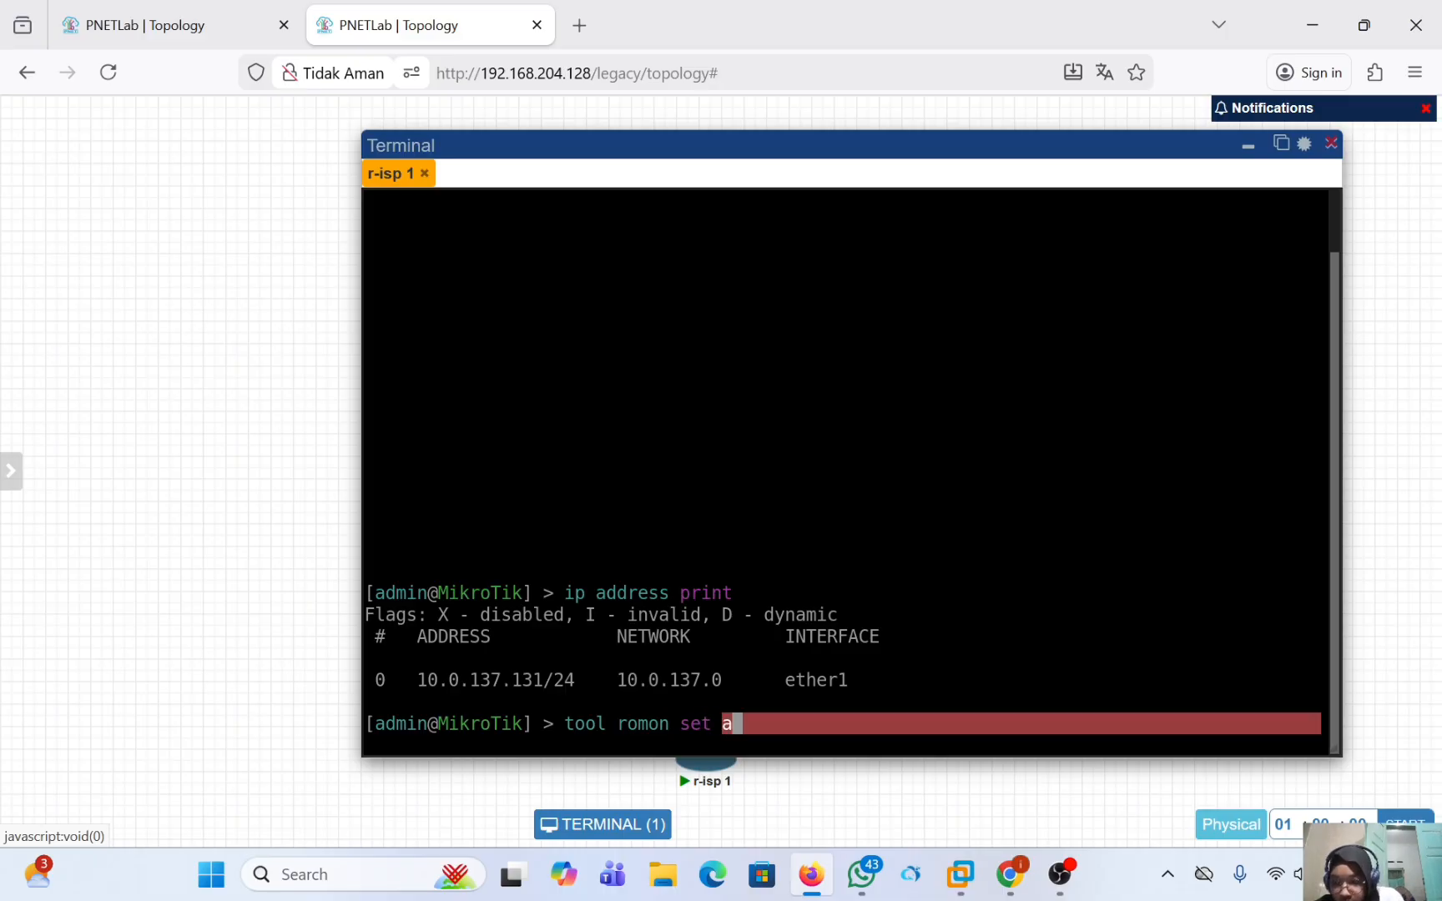
text(na)
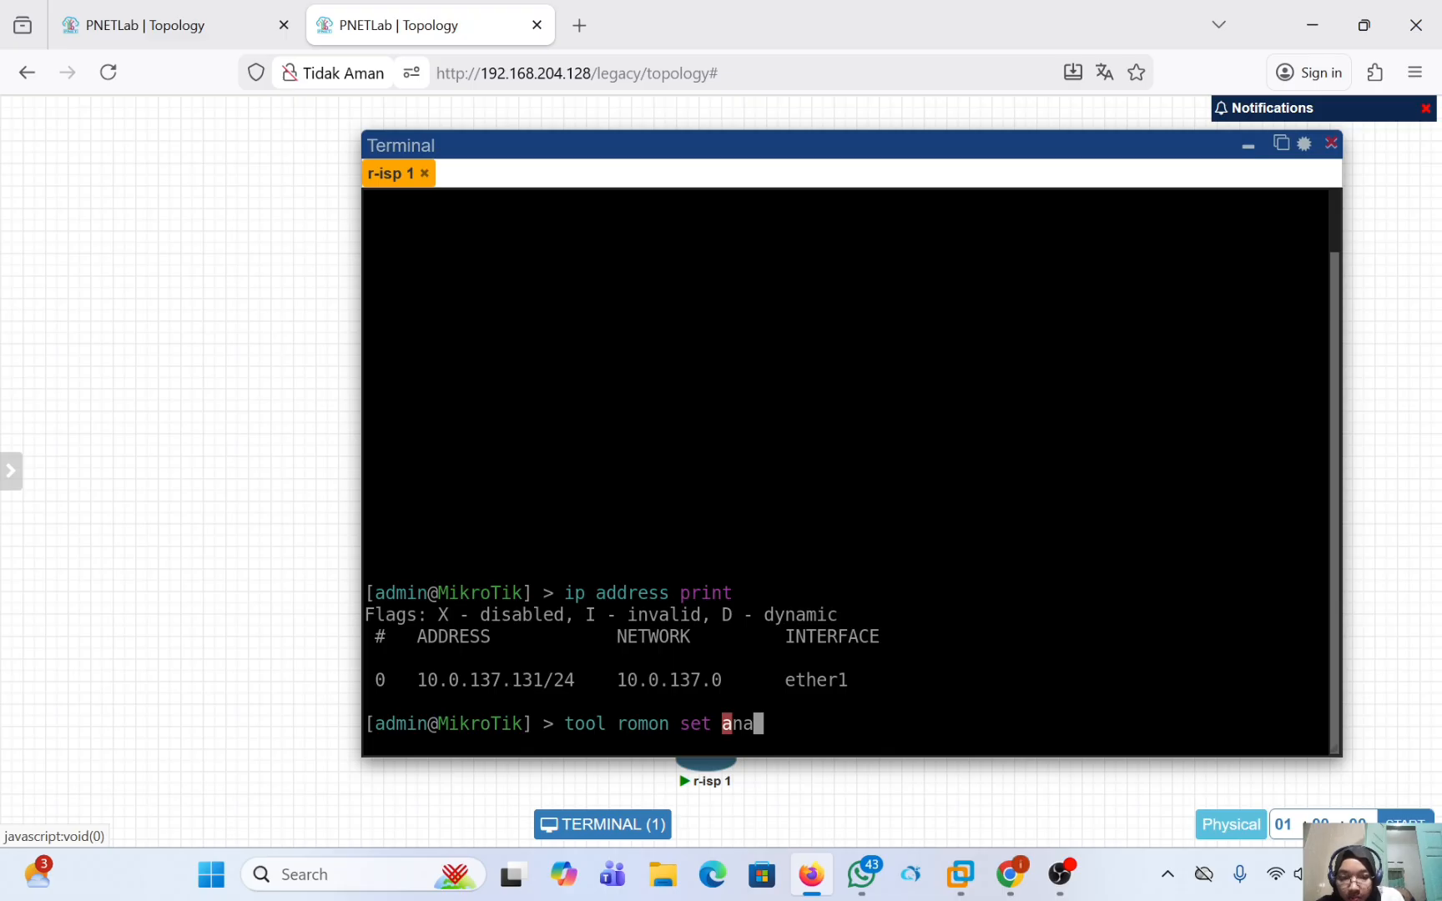
key(BackSpace)
key(BackSpace)
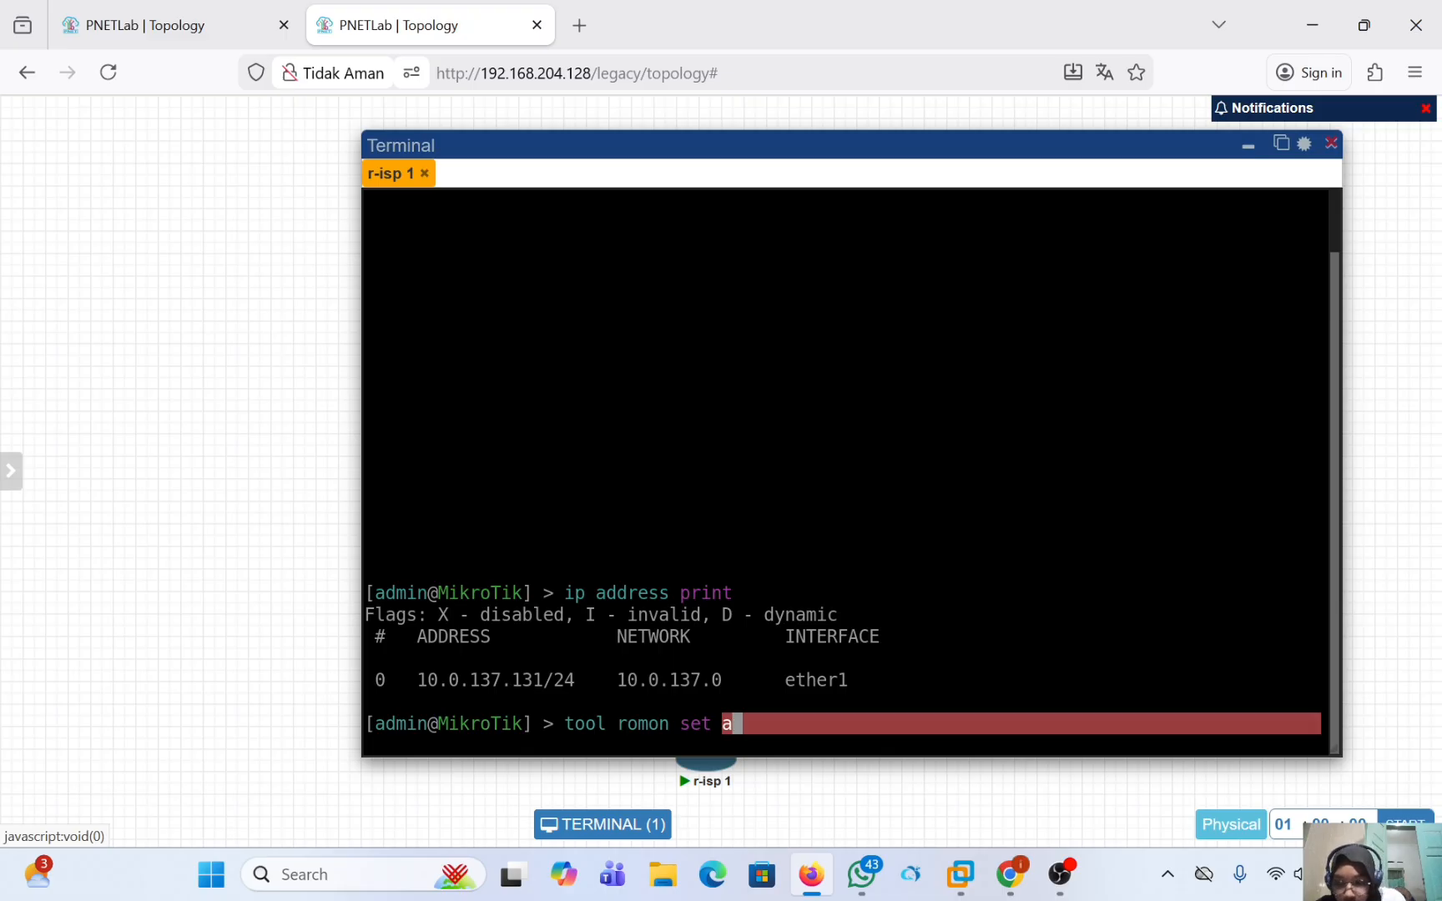
key(BackSpace)
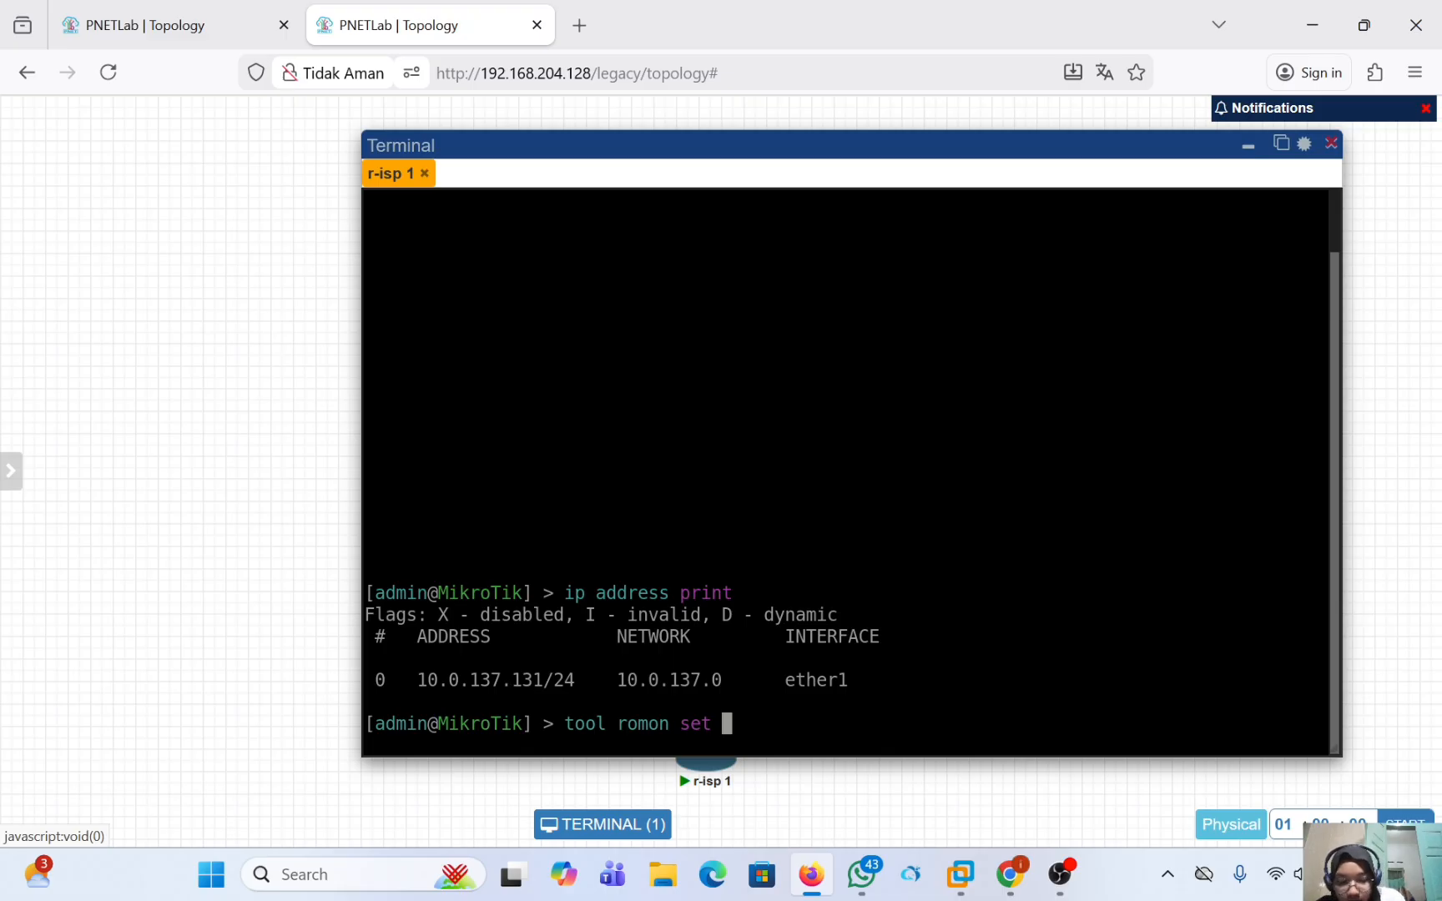
text(enabled=)
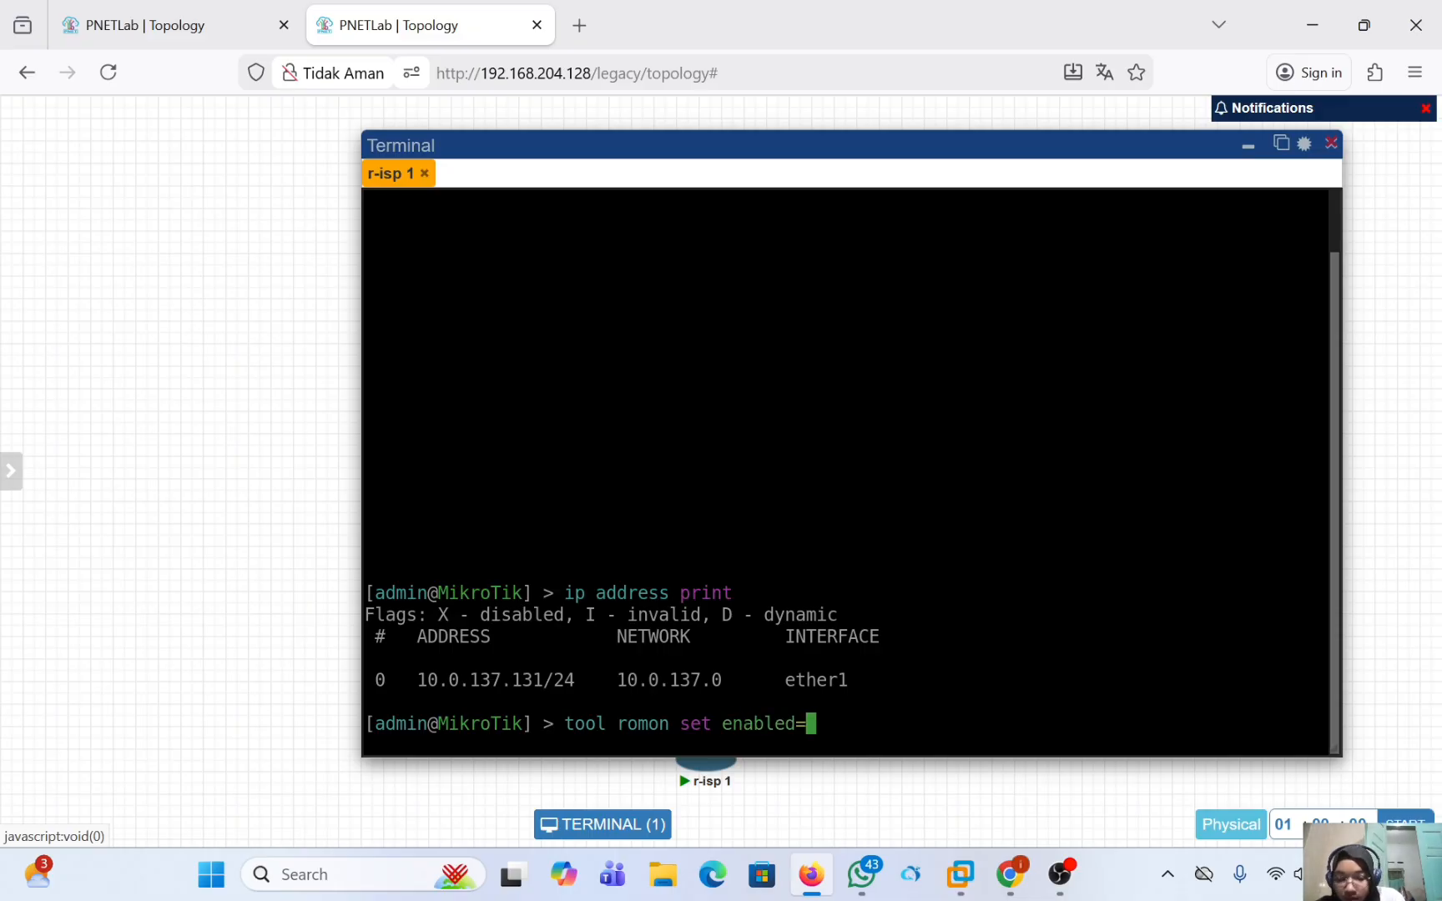
text(yes)
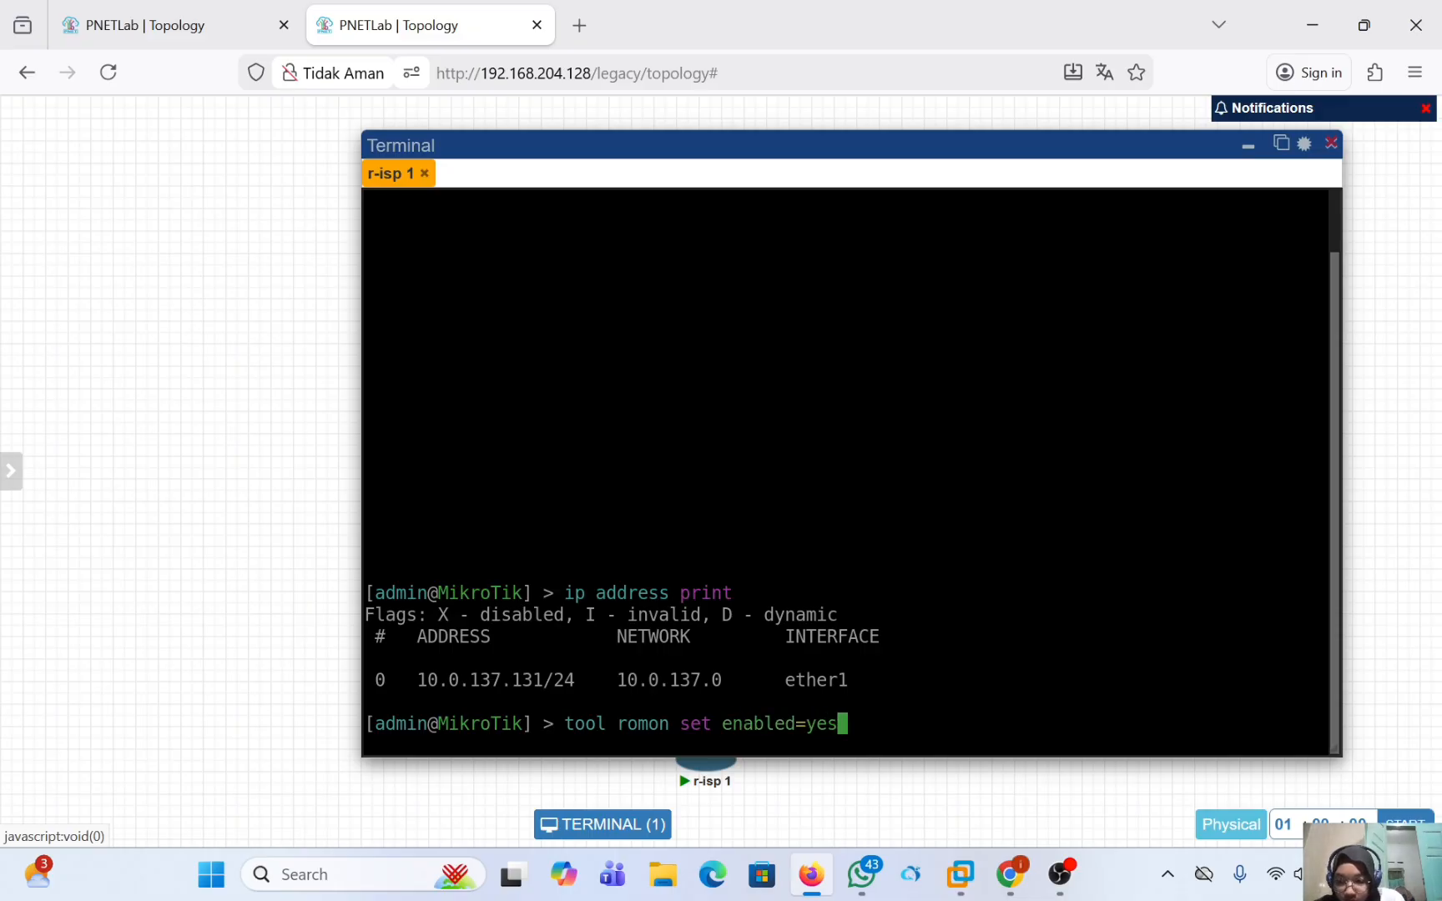
key(Return)
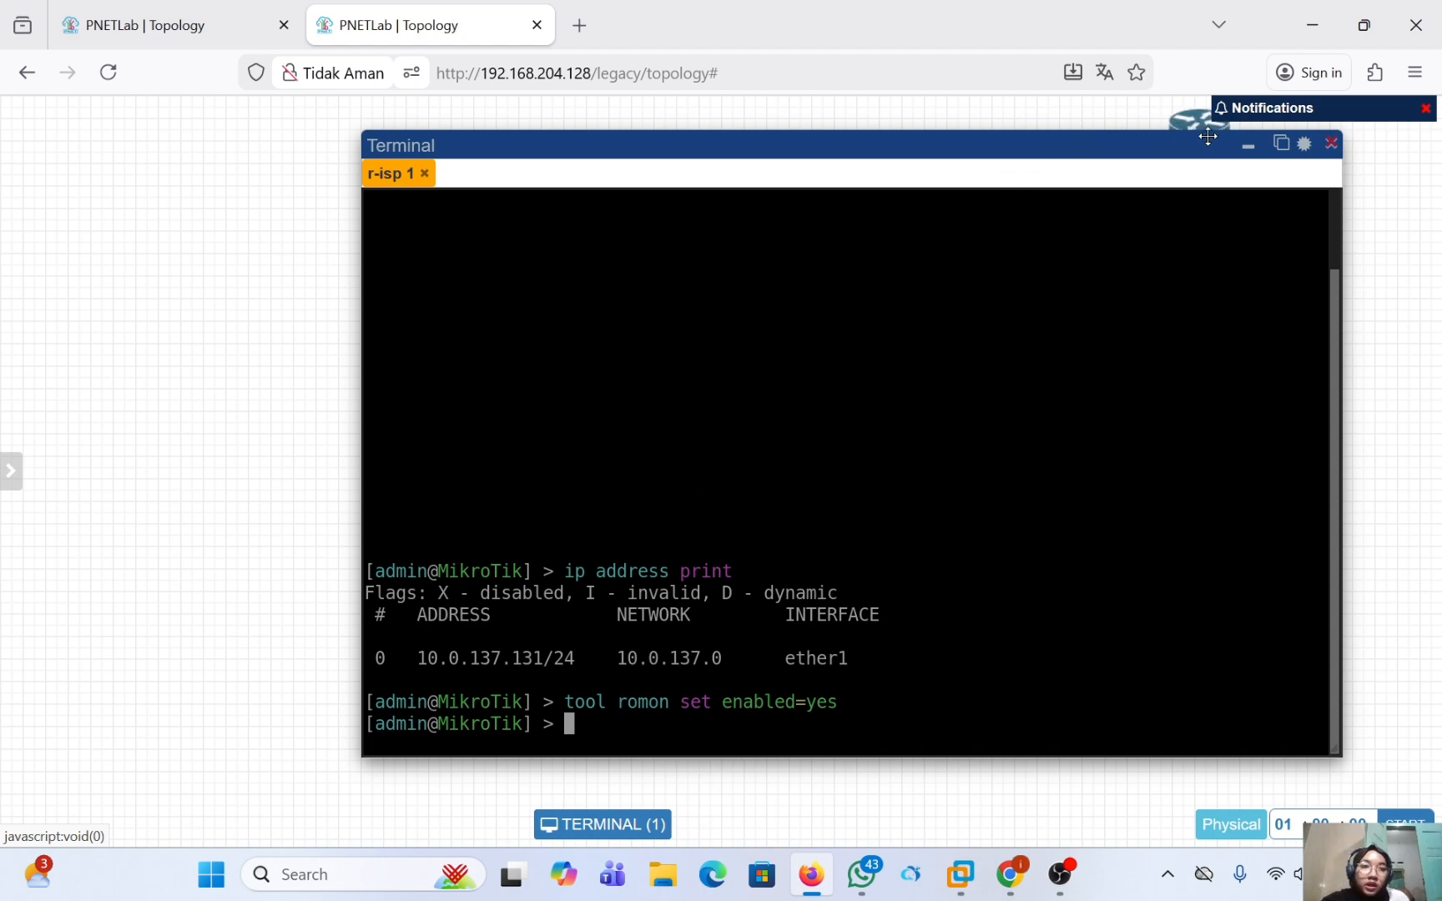
Open the r-intan console, log in as admin with a blank password, decline the software license and skip the password change.
click(1248, 155)
drag(1252, 166, 693, 448)
click(926, 437)
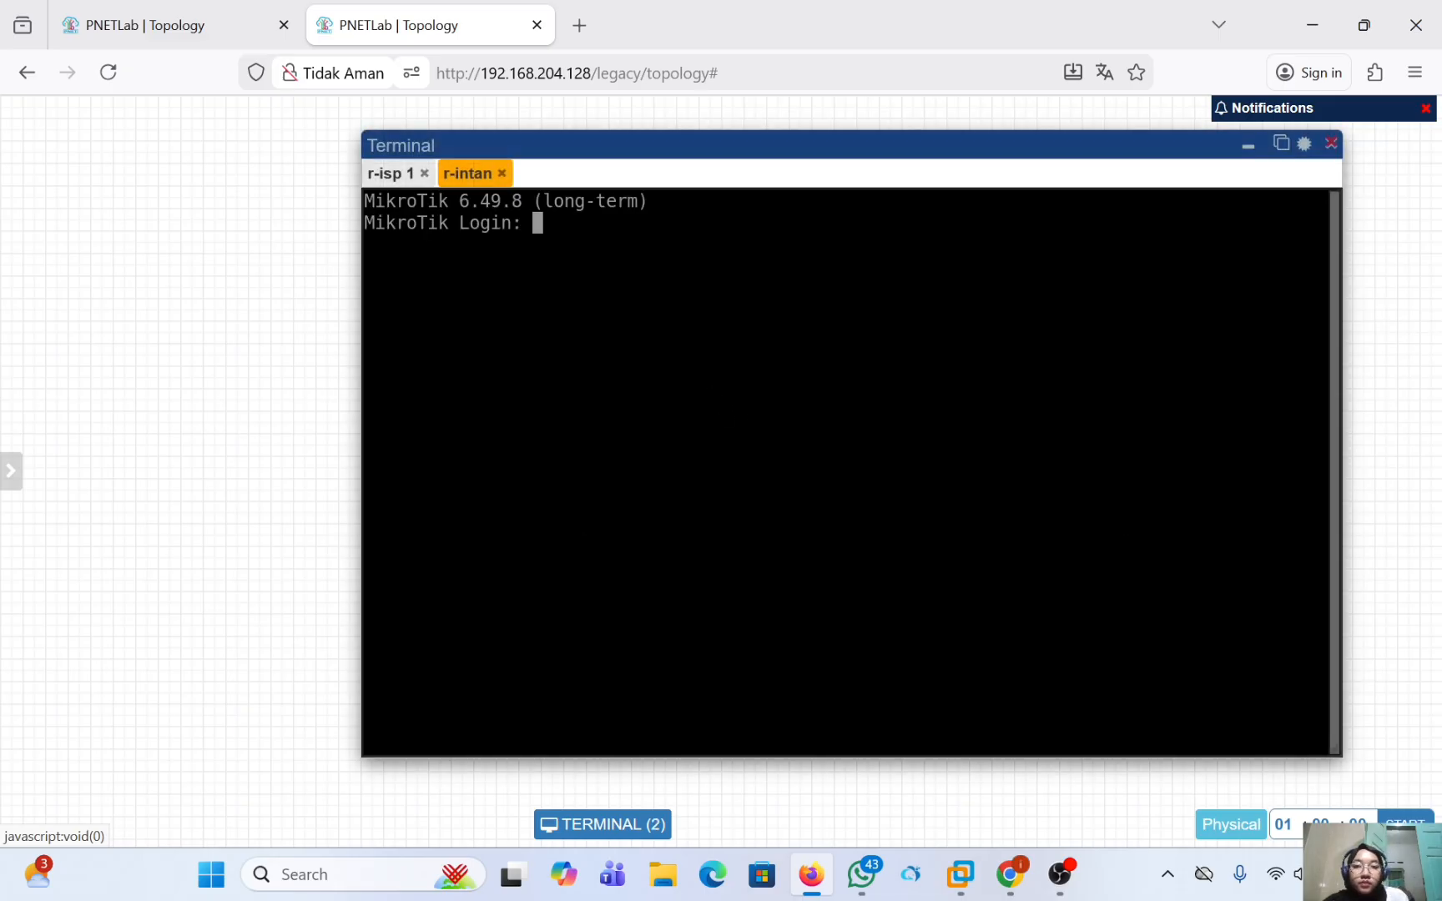
text(admin)
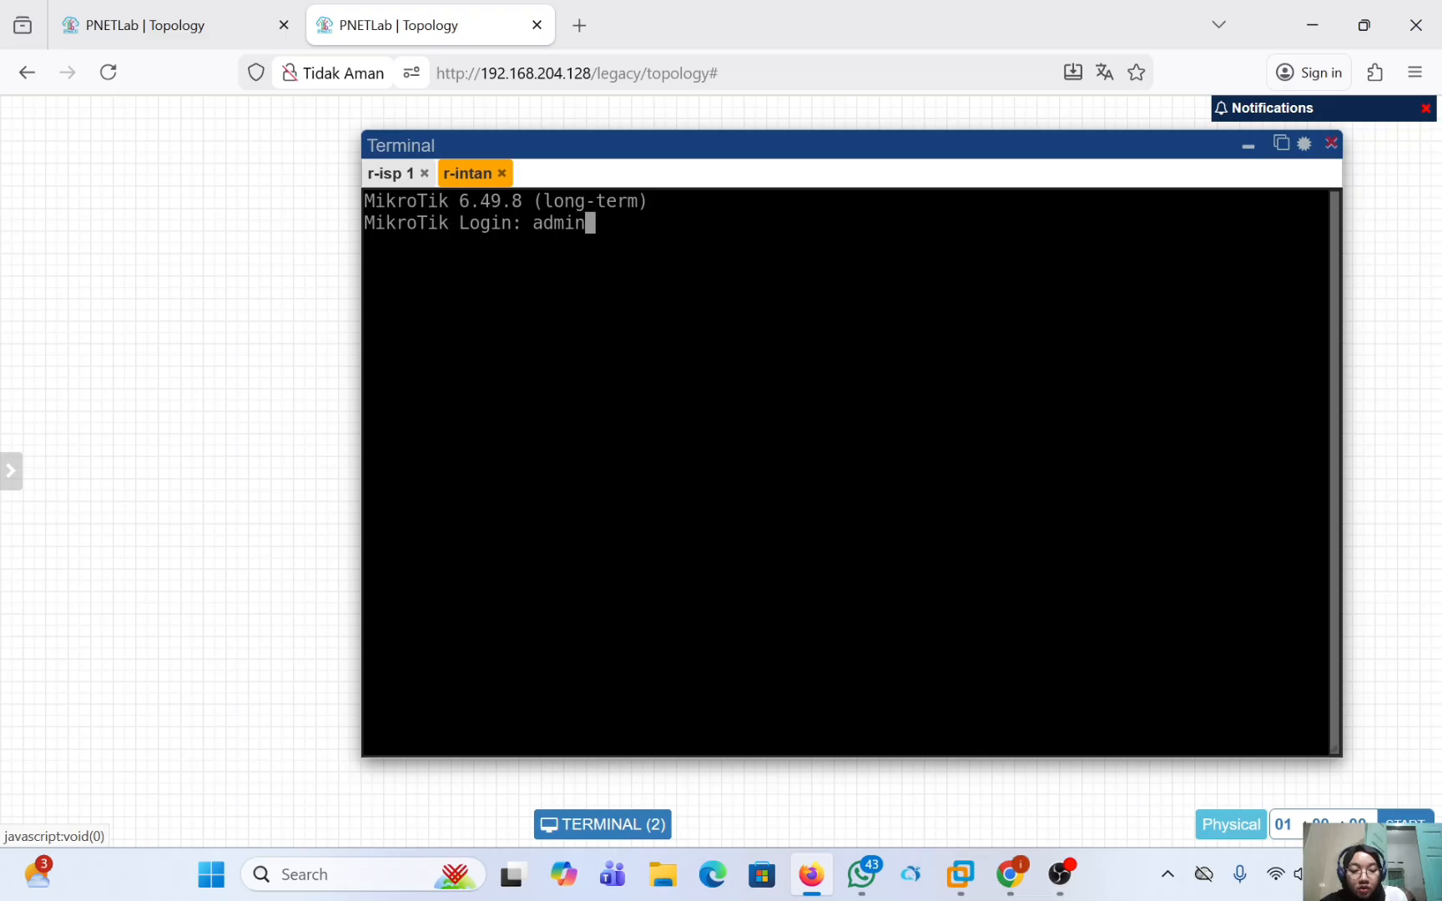
key(Return)
key(Return)
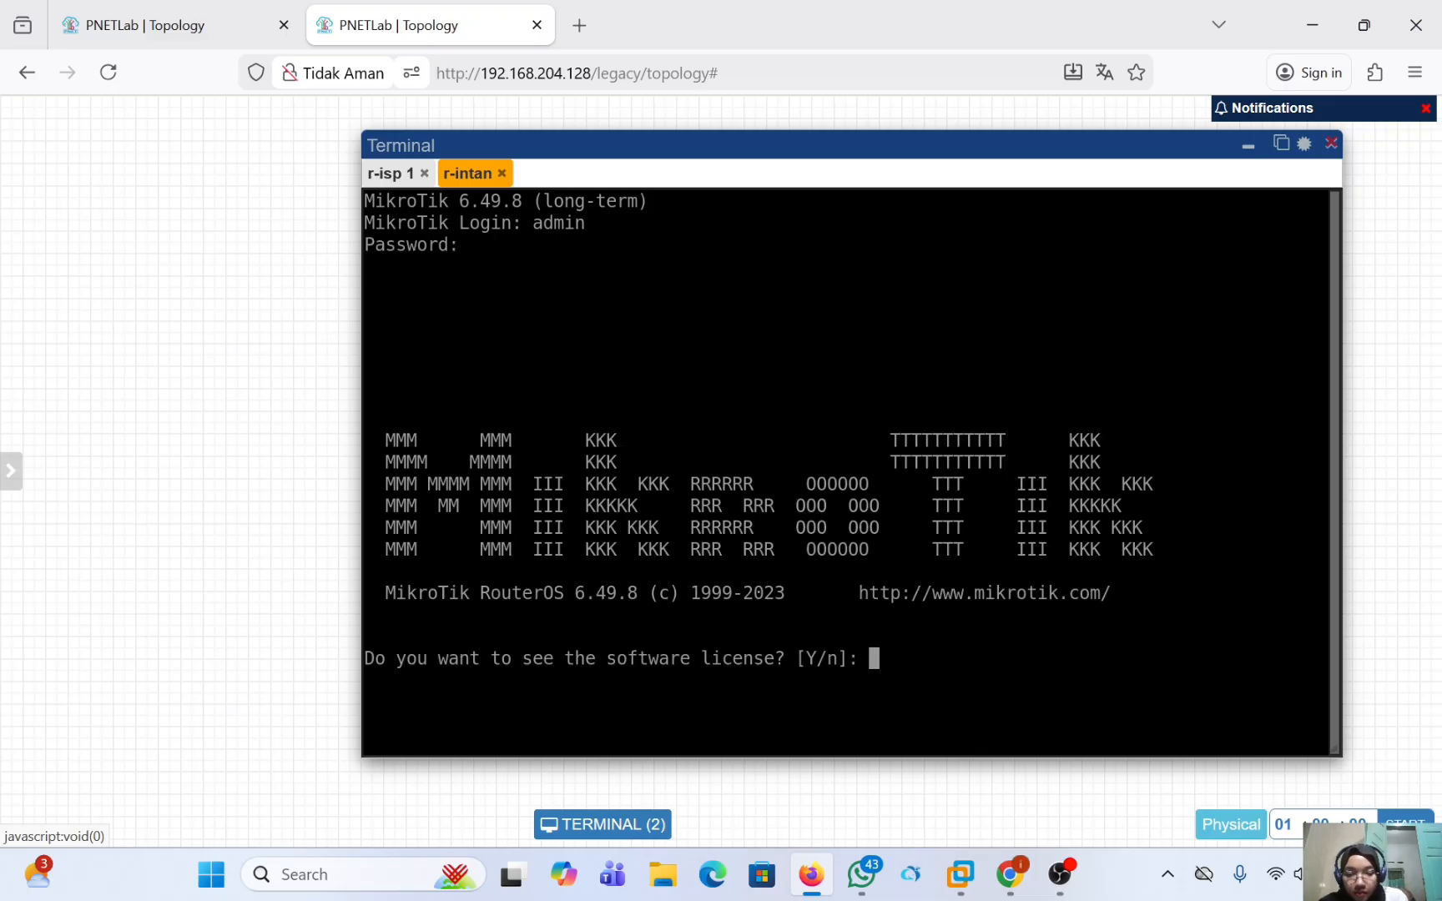
text(n)
key(ctrl+c)
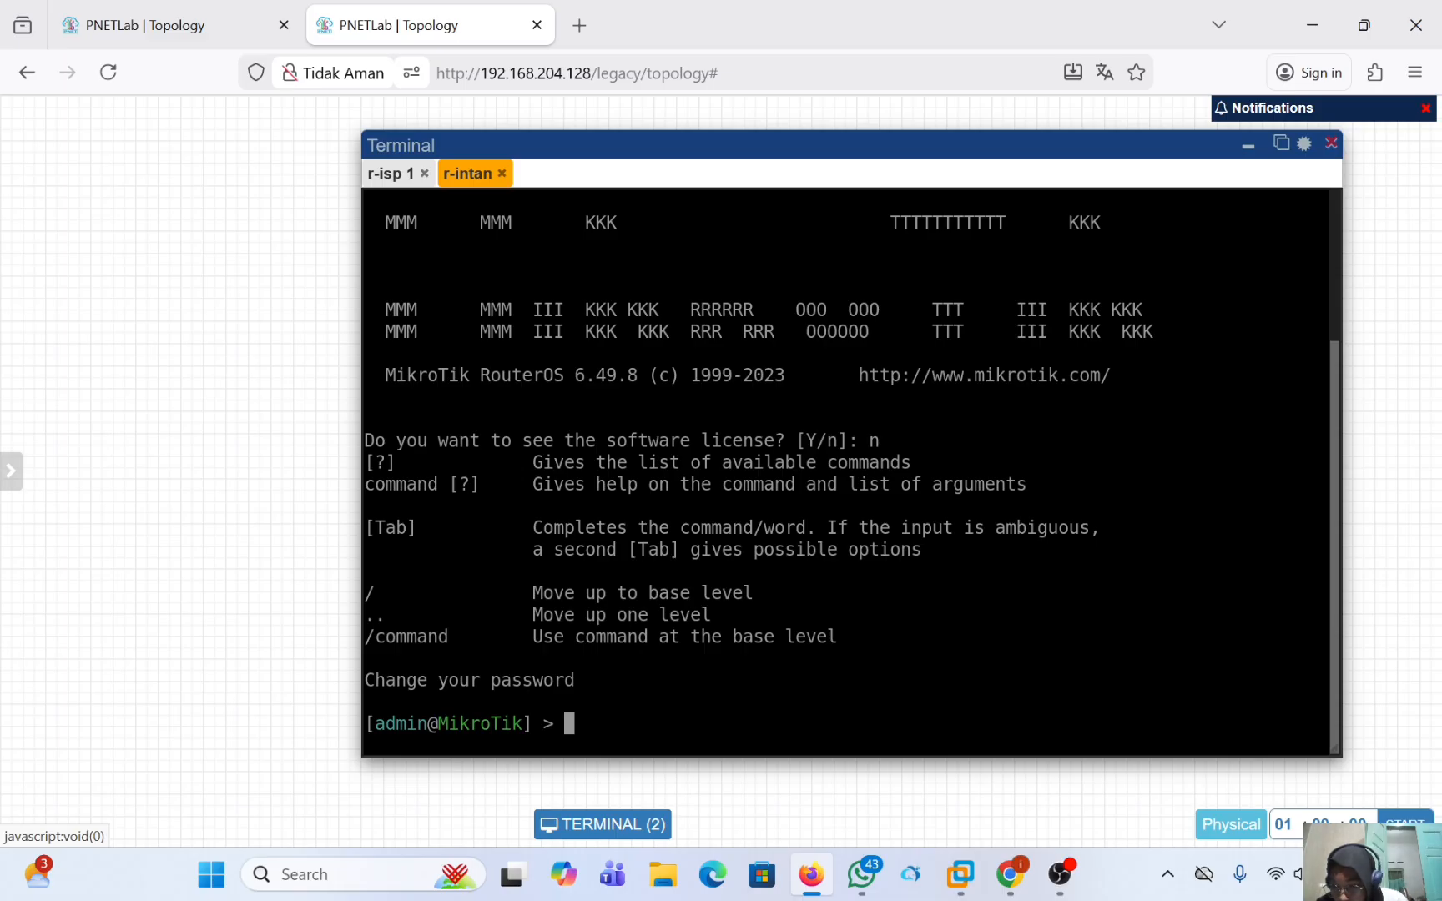
Set the router's system identity name to r-intan from its terminal.
text(sy)
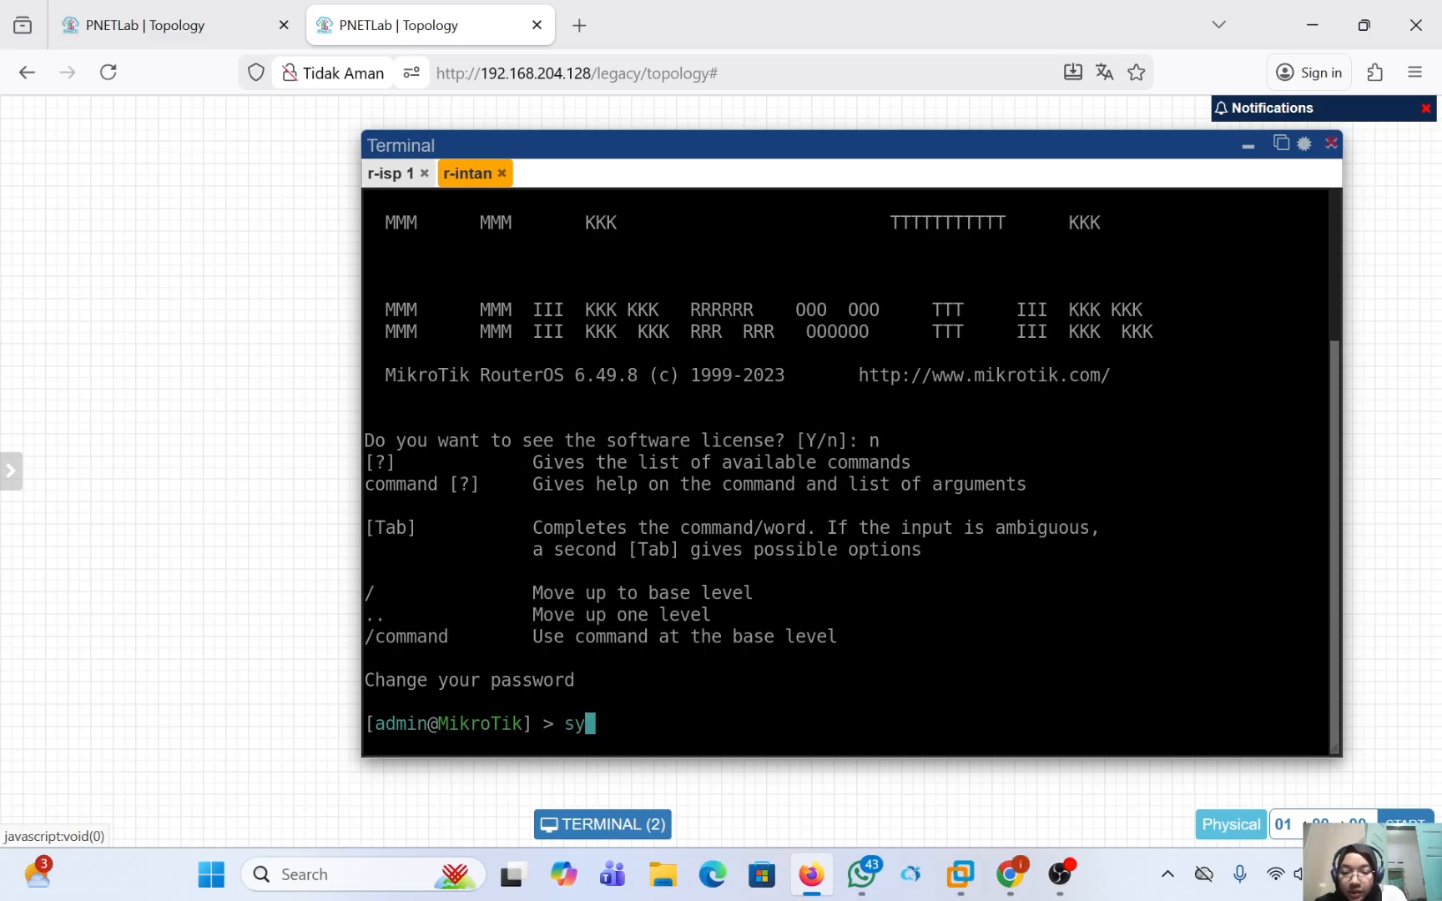
text(stem iden)
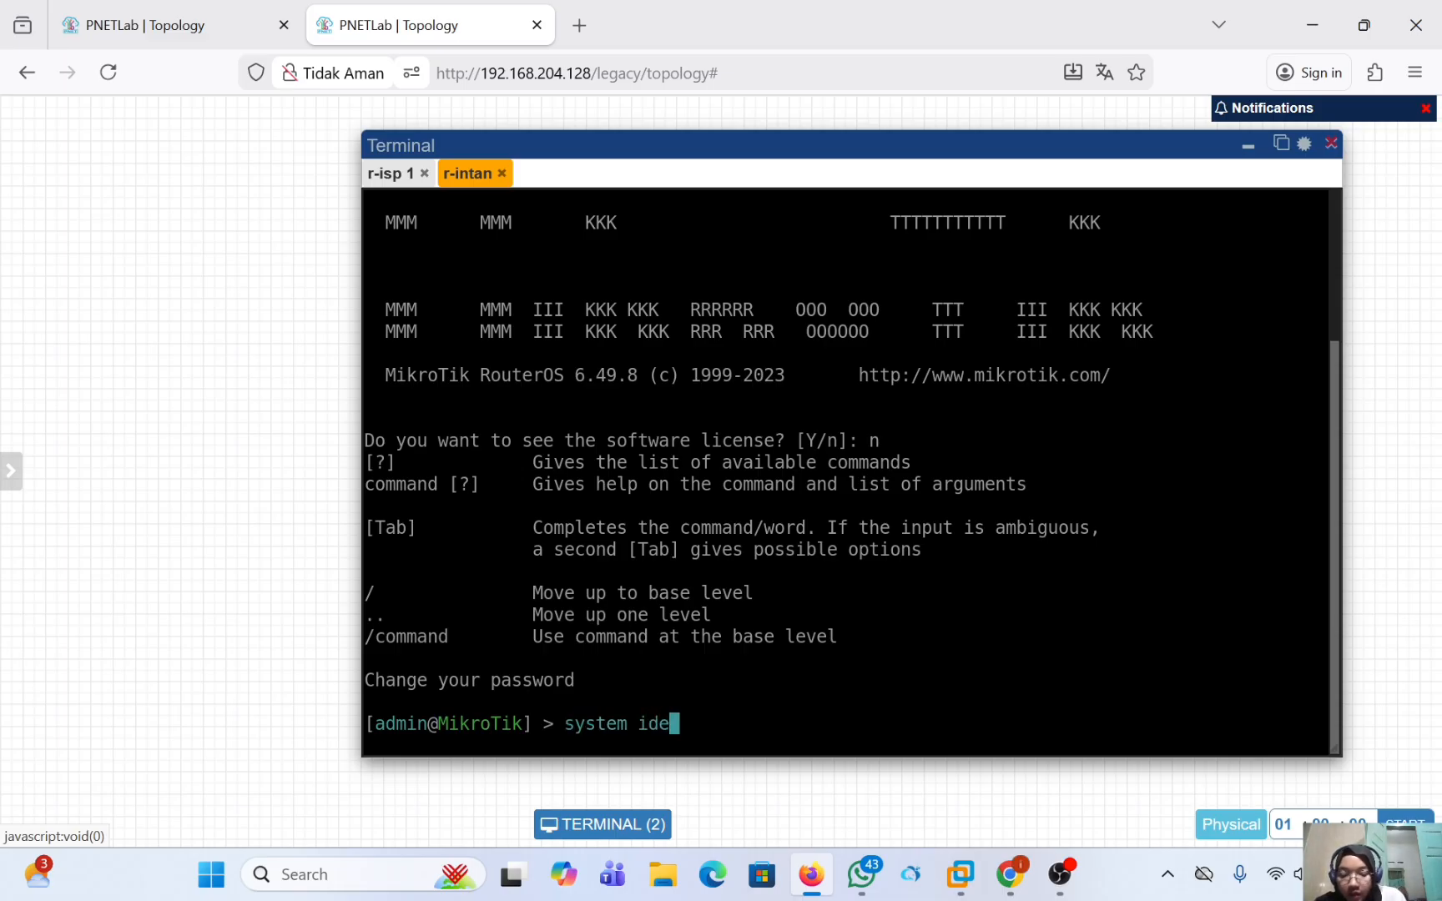
key(Tab)
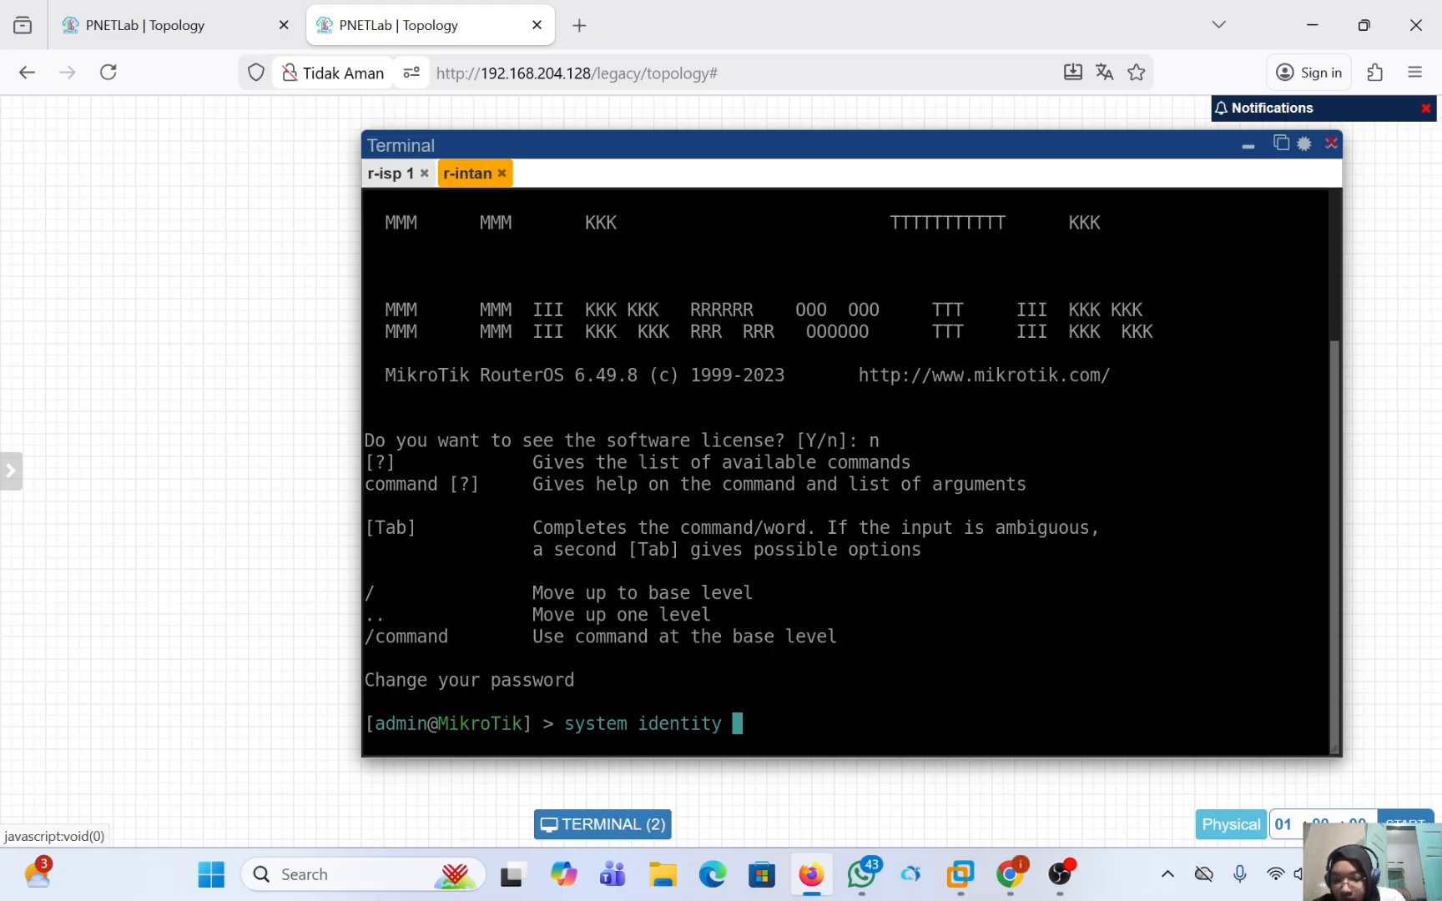
text(set name=)
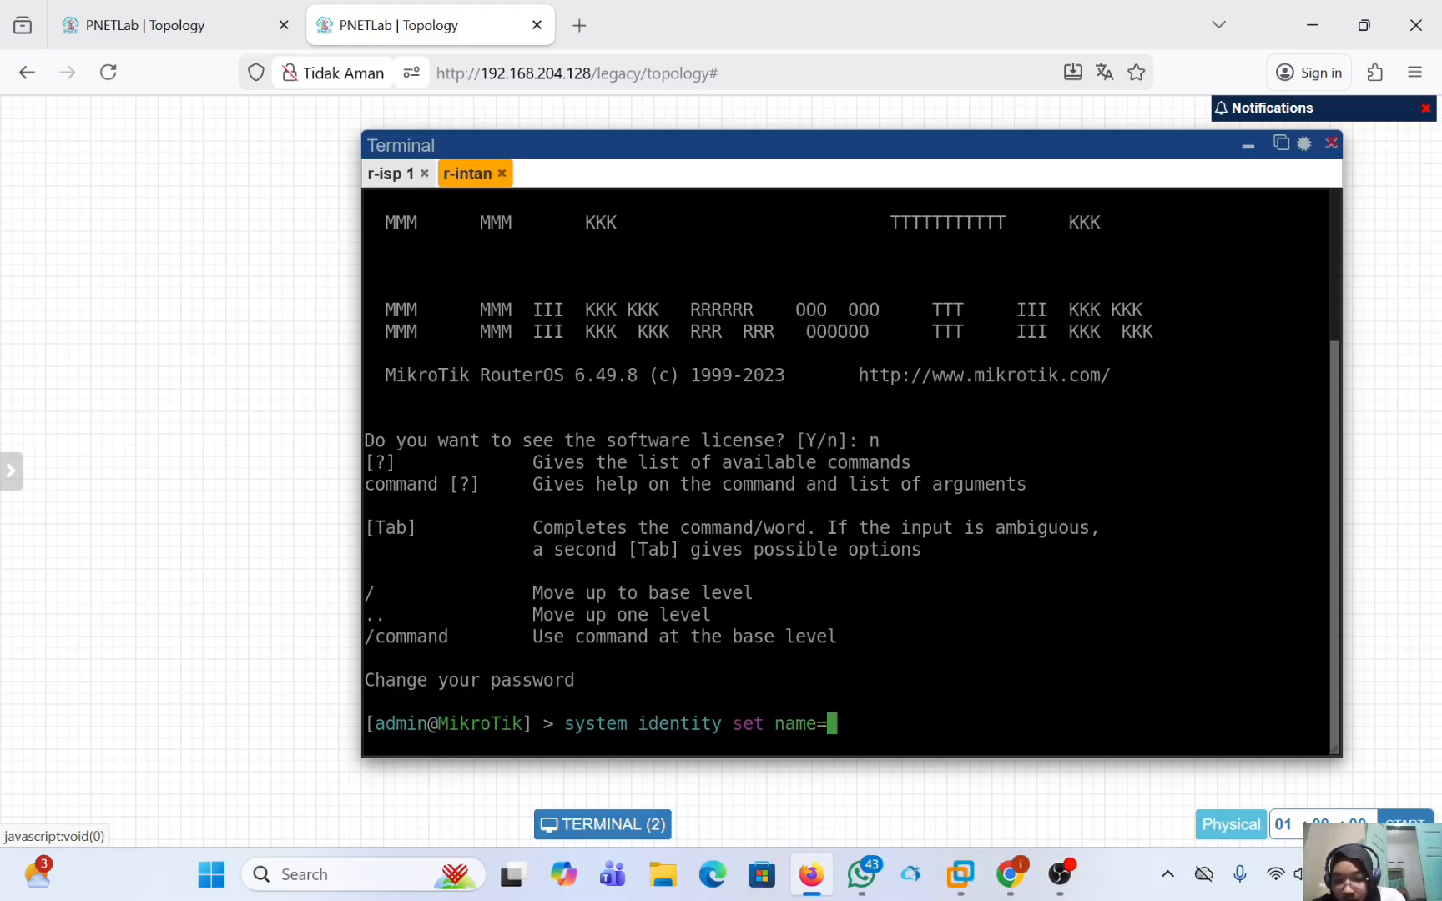
text(r)
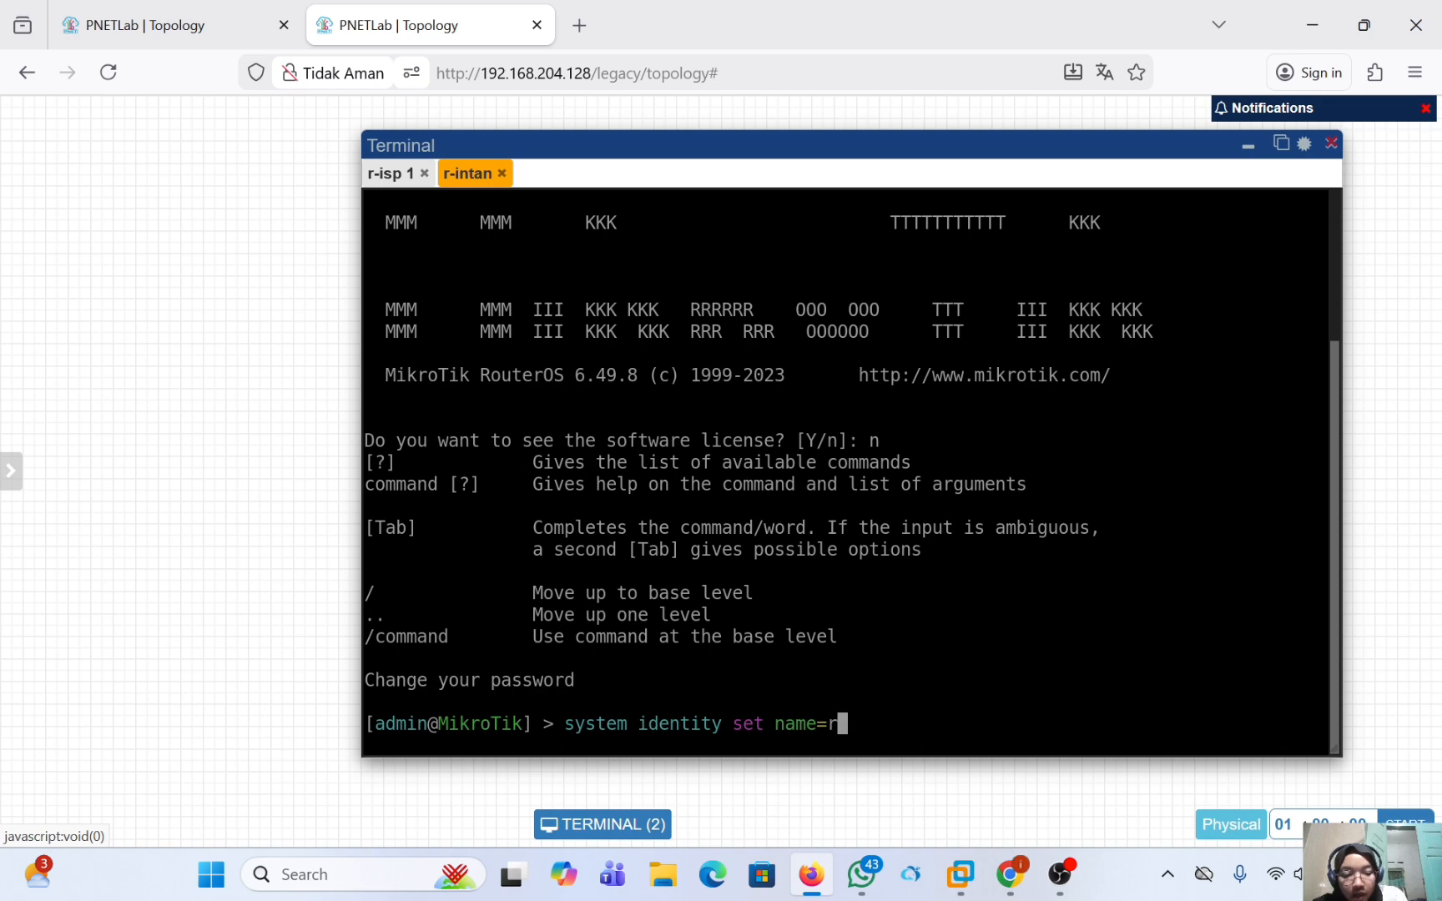
text(-intan)
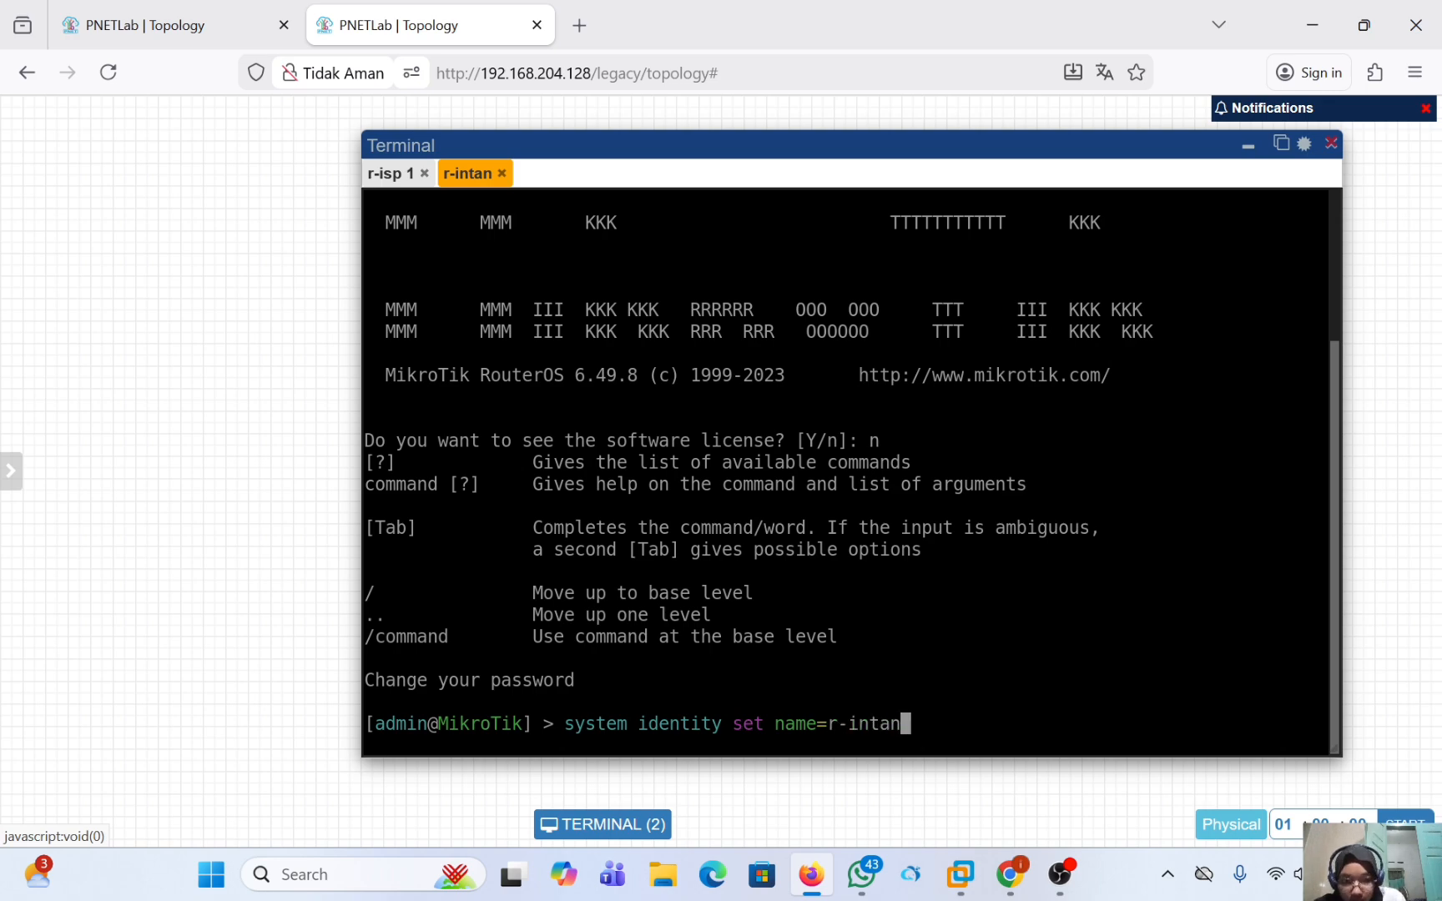
key(Return)
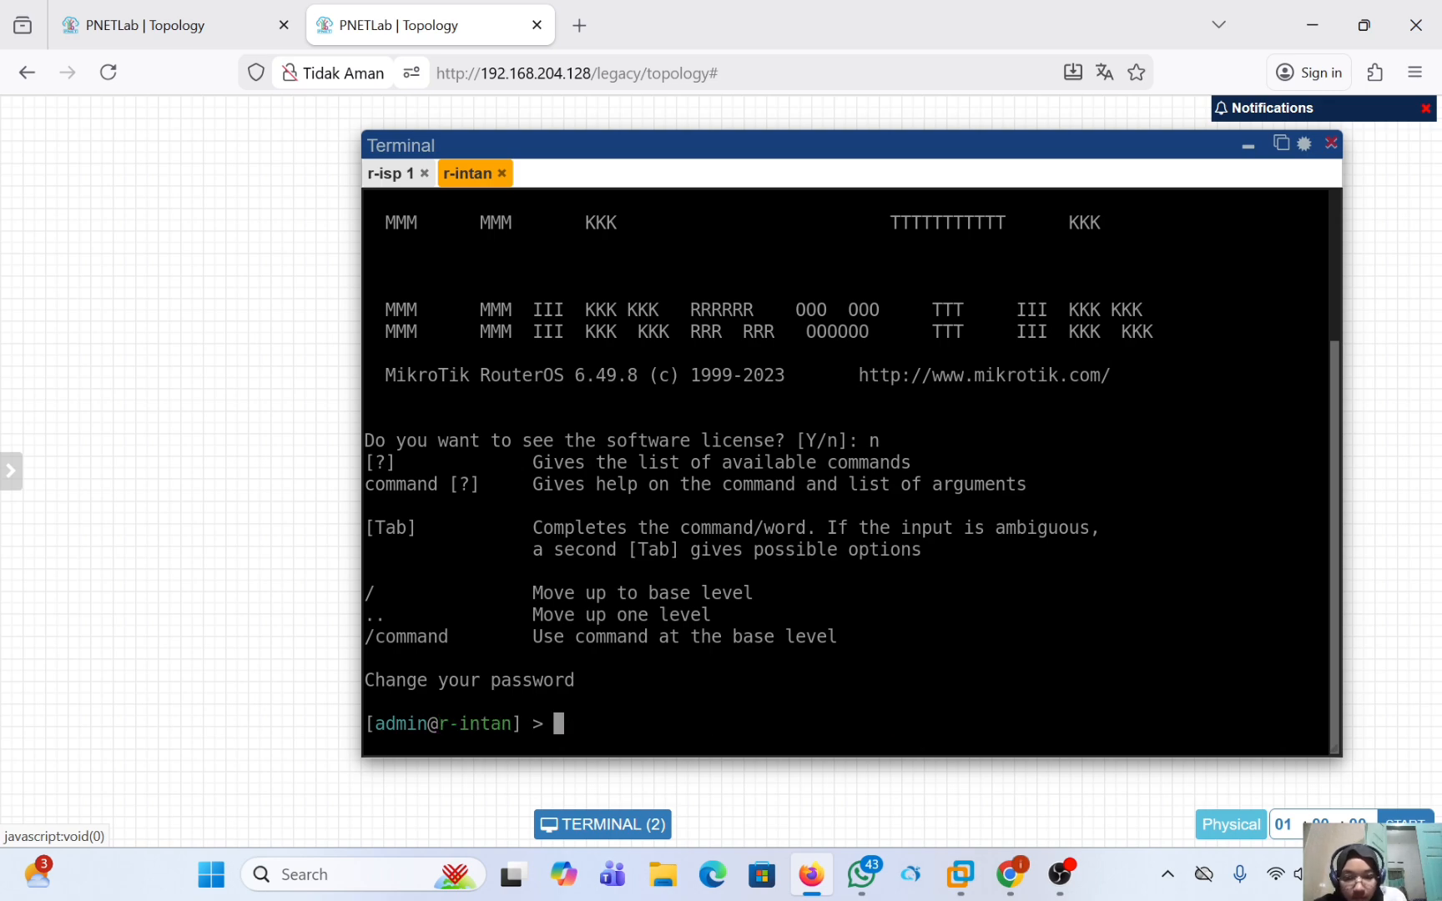
Print the IP addresses configured on r-intan after slightly resizing the terminal window.
drag(1334, 778, 1307, 751)
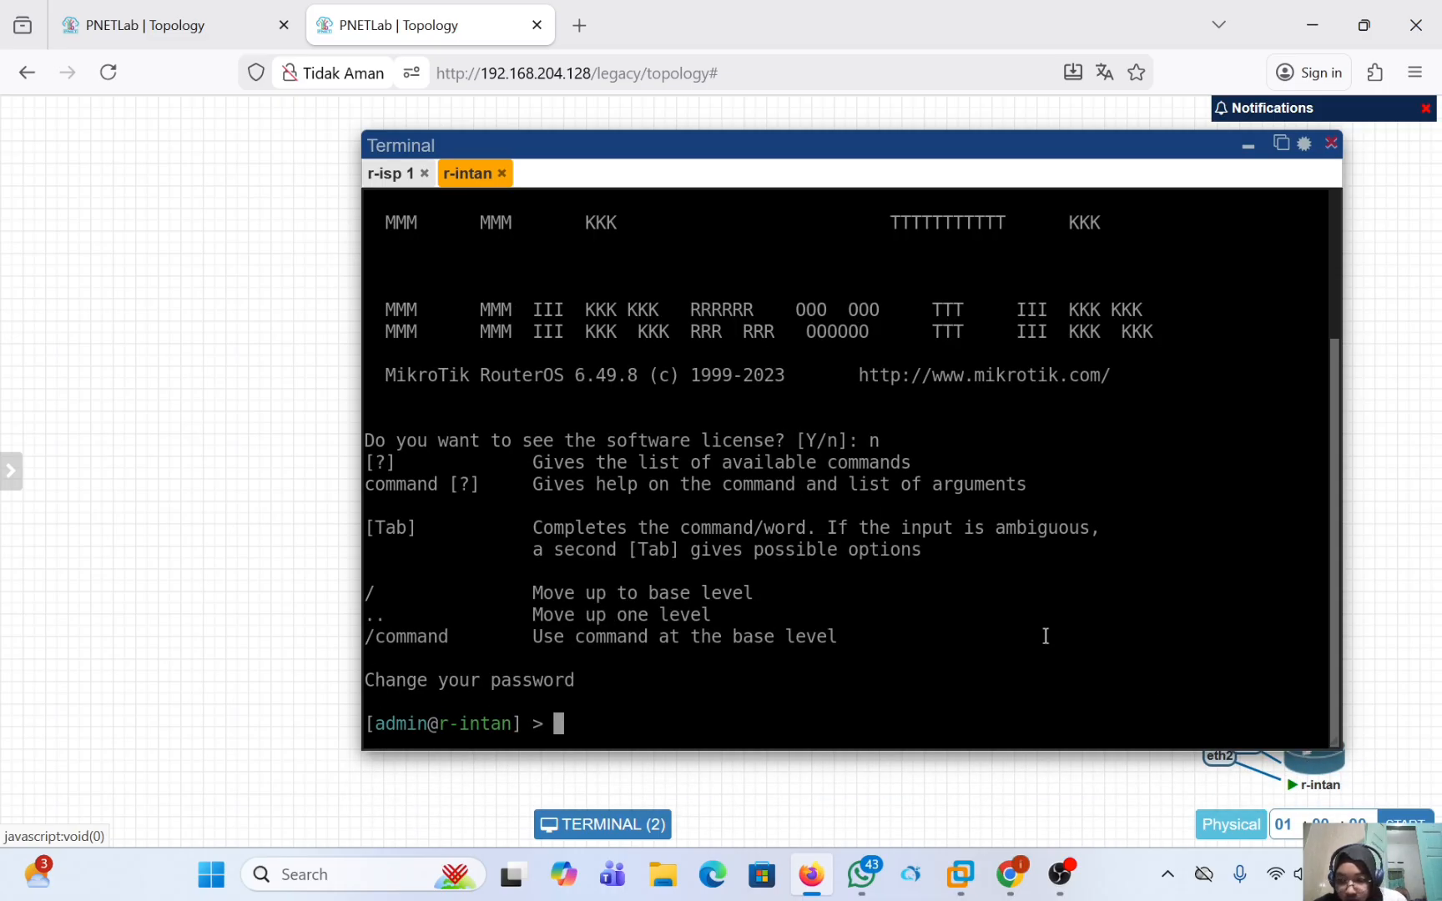
text(ip address )
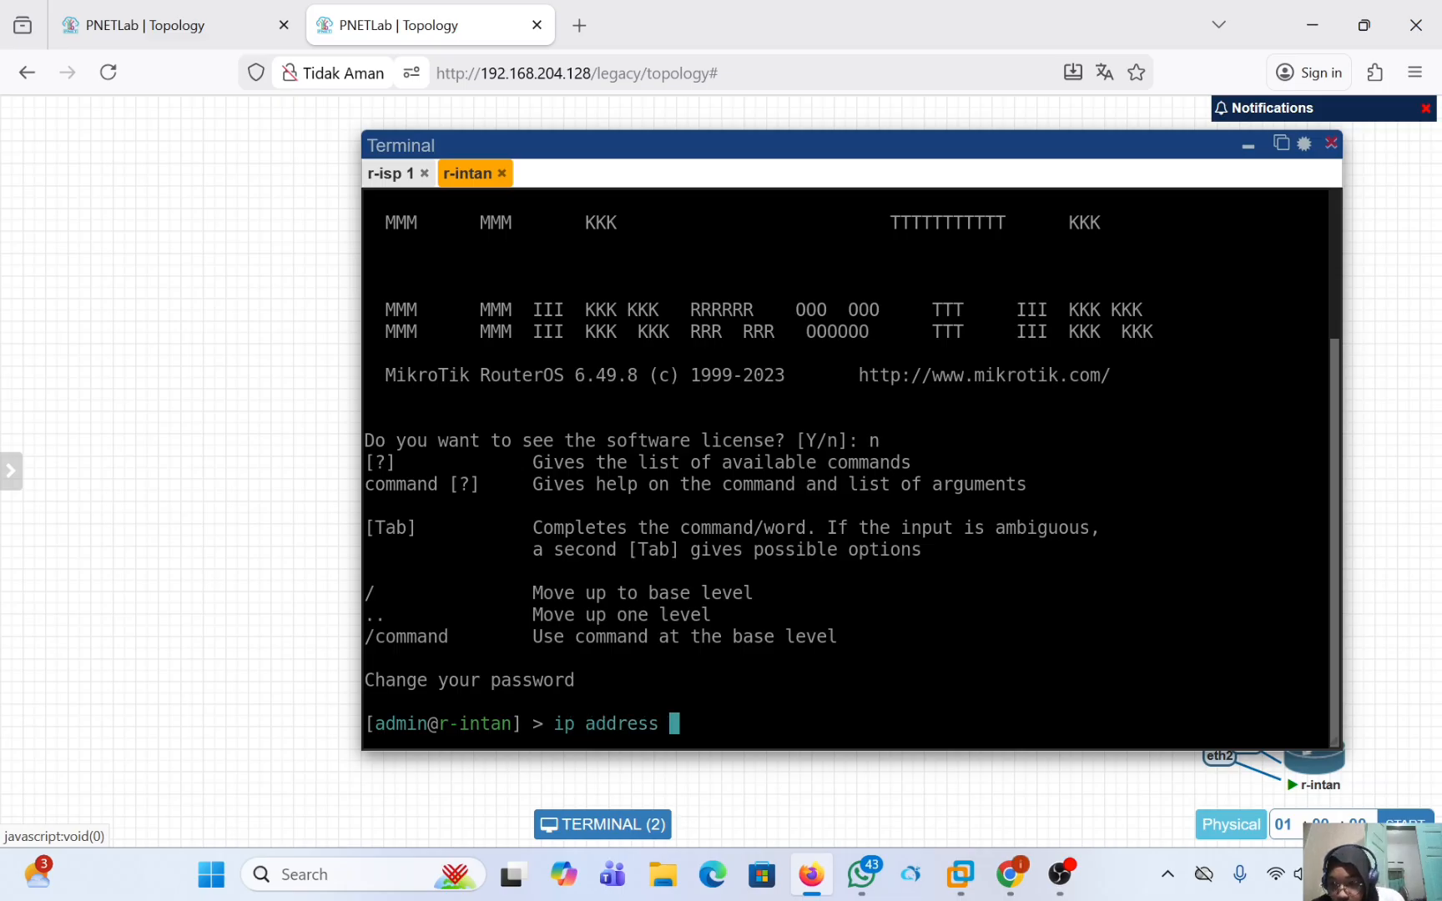
text(print)
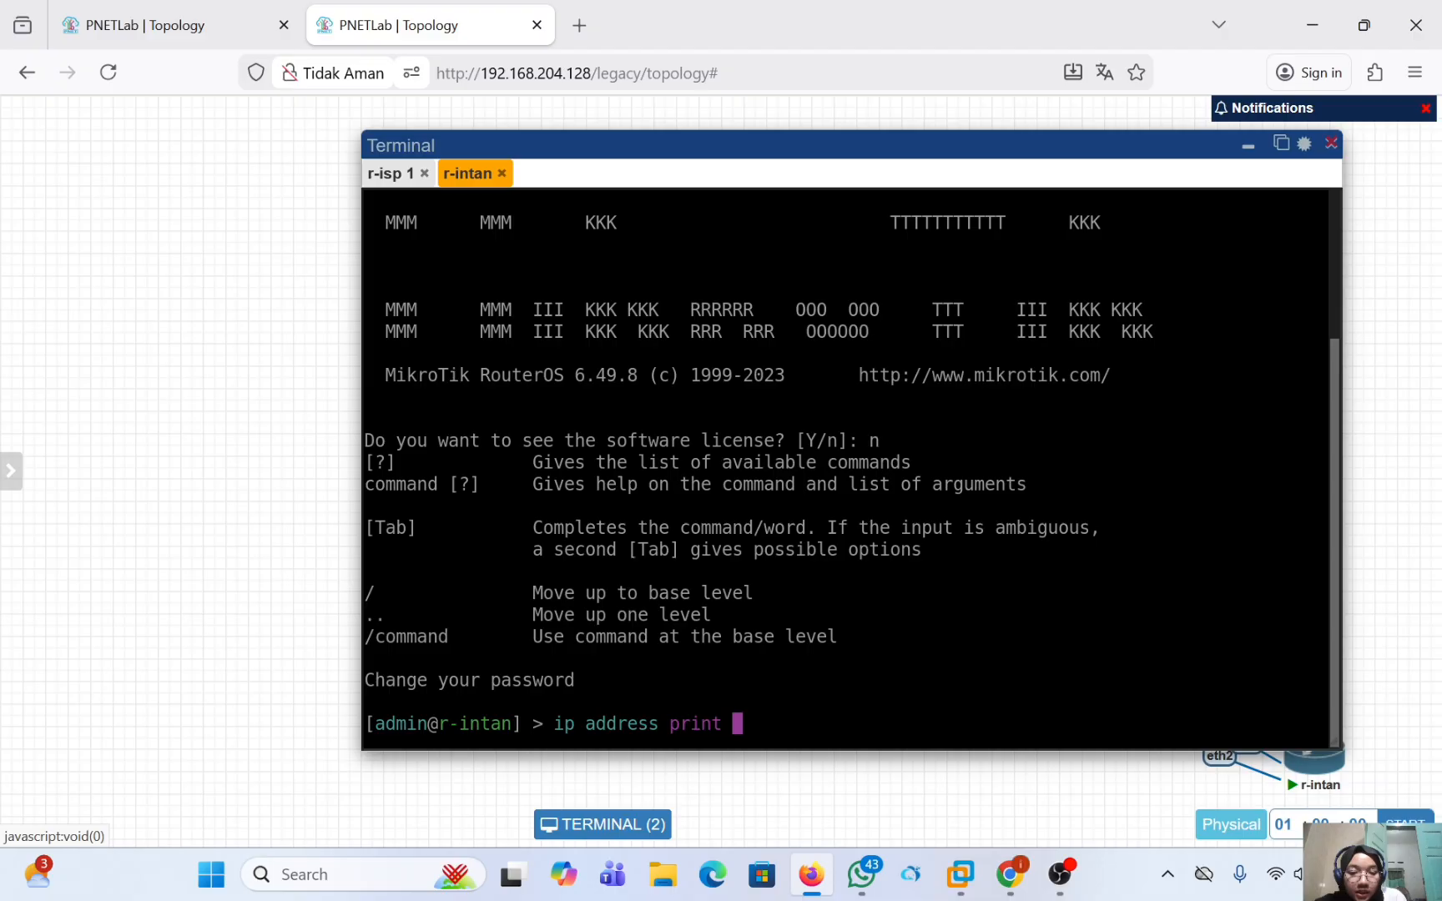
key(Return)
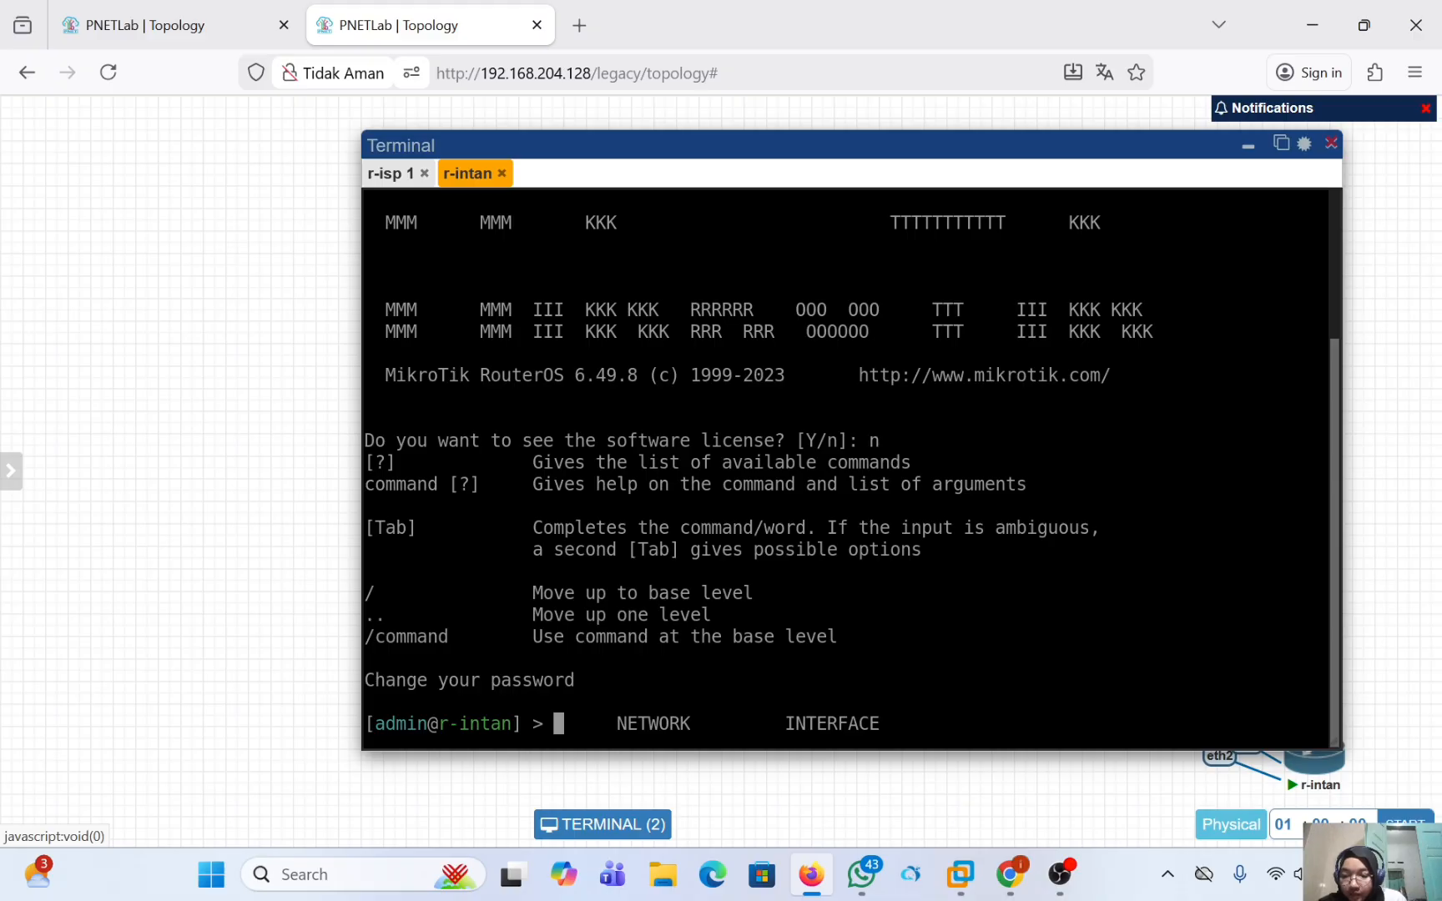
Enable RoMON on r-intan by running tool romon set enabled=yes in its terminal.
text(tool)
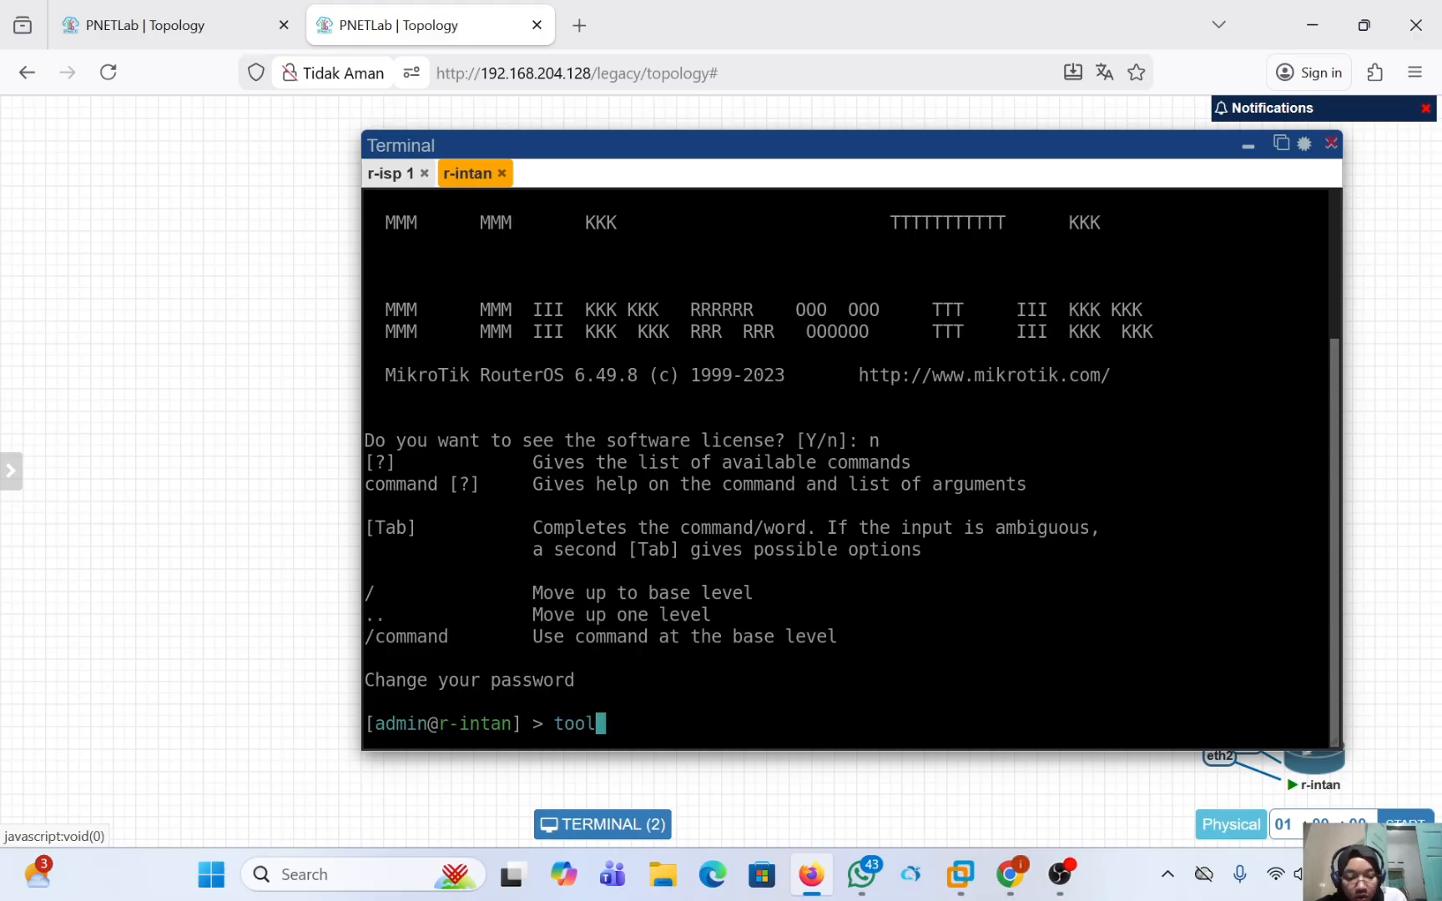
text( riom)
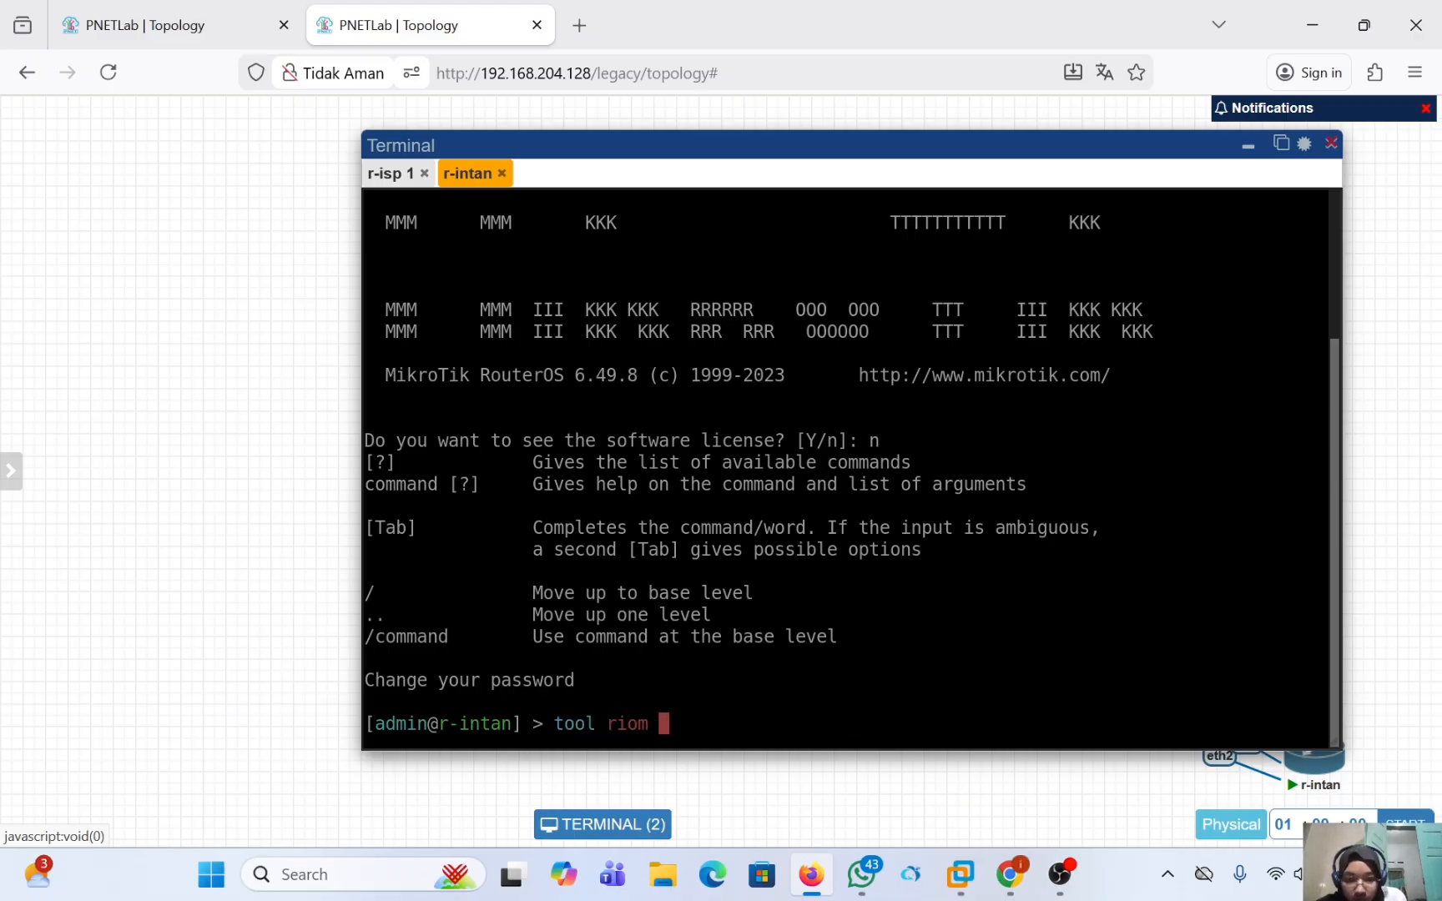
key(BackSpace)
key(BackSpace)
key(BackSpace)
key(BackSpace)
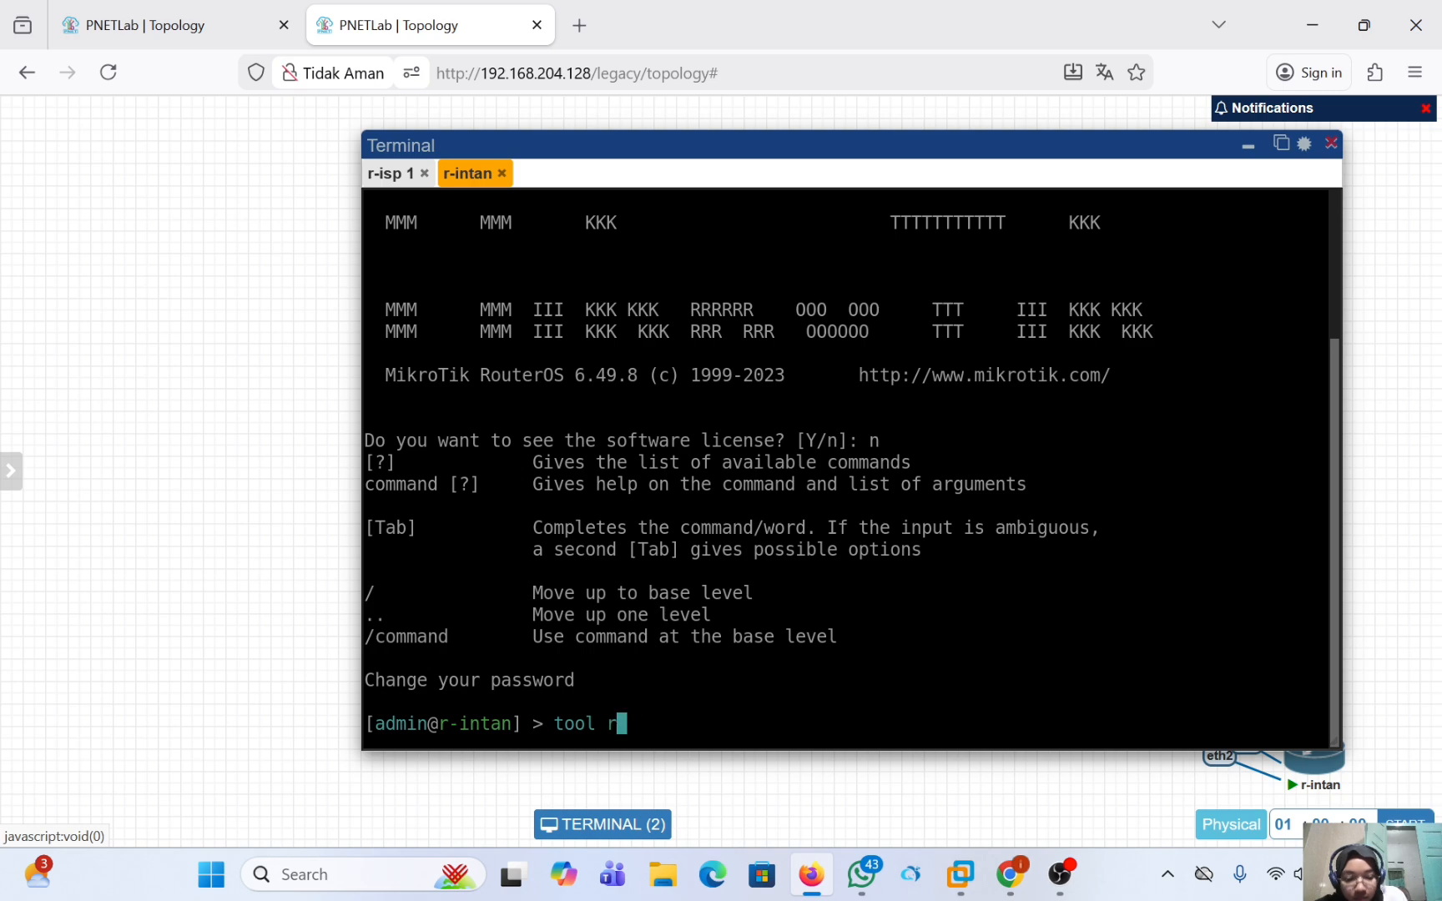
text(omon )
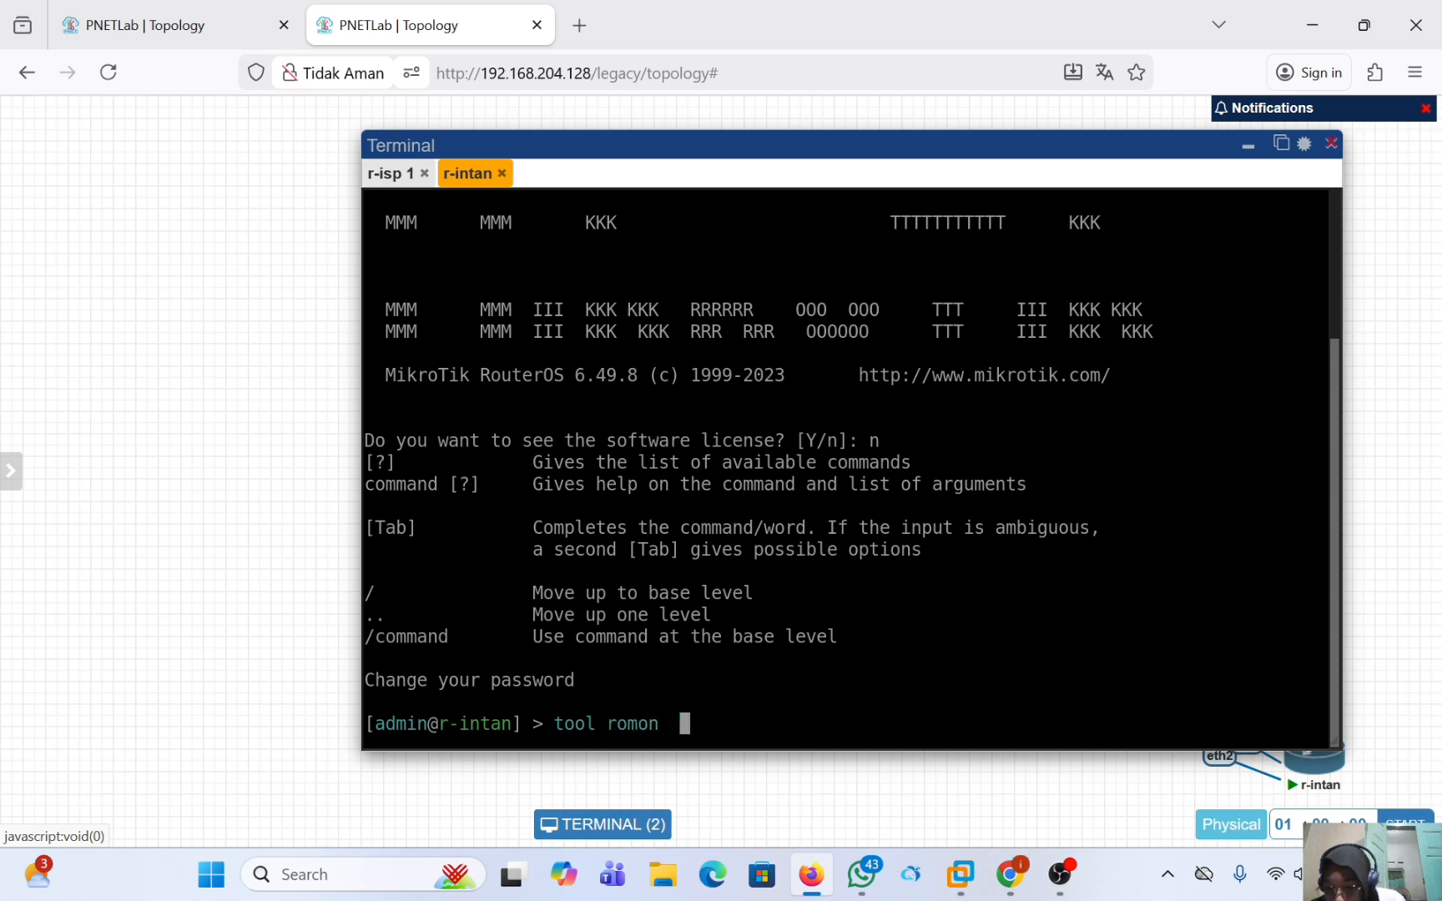
text( set)
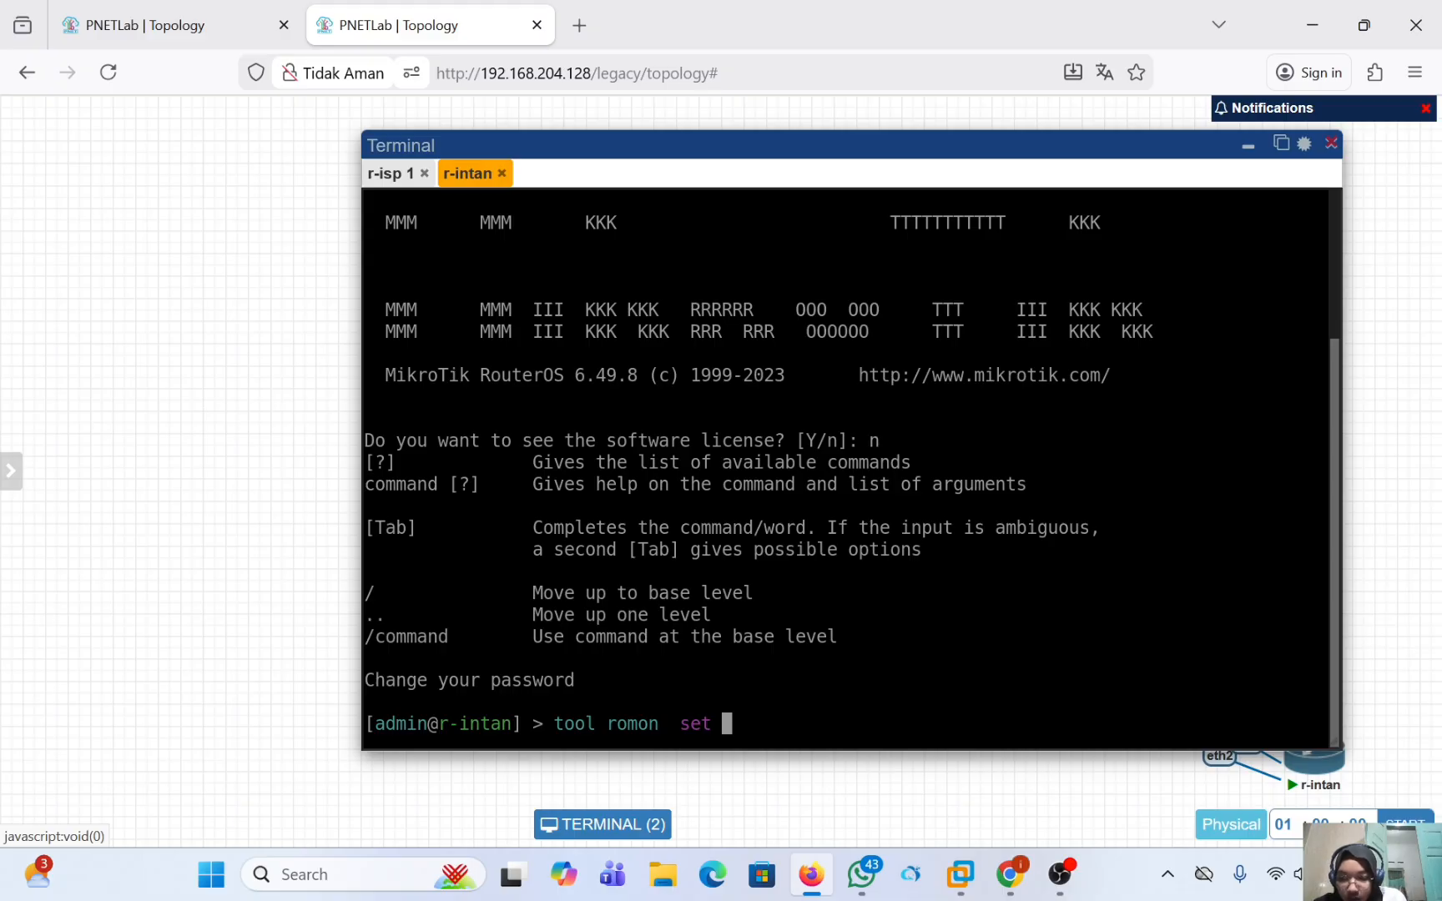
key(BackSpace)
key(BackSpace)
key(BackSpace)
key(BackSpace)
key(BackSpace)
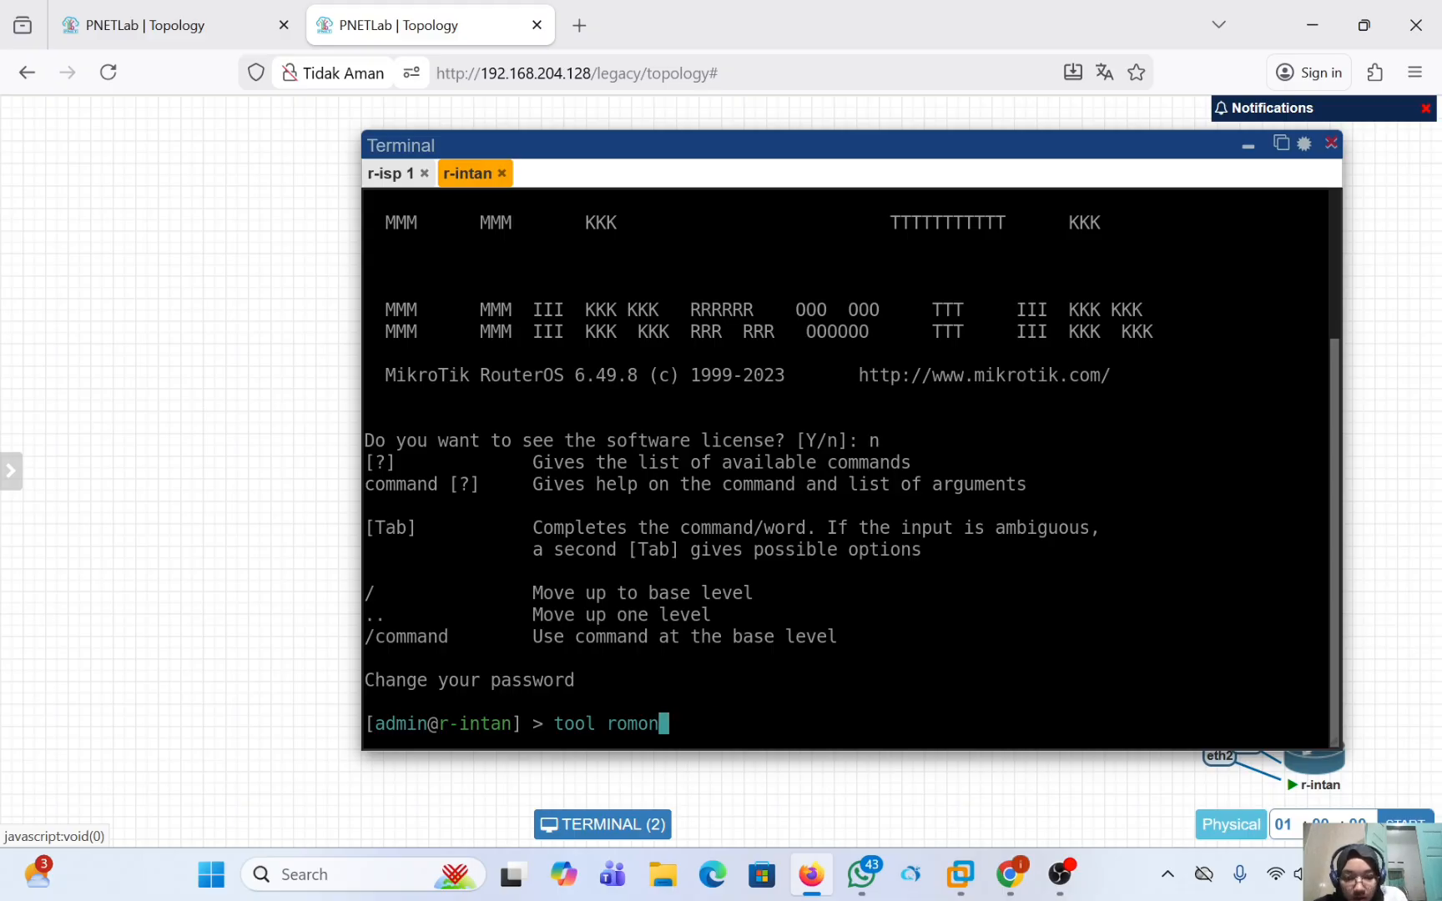
text(set )
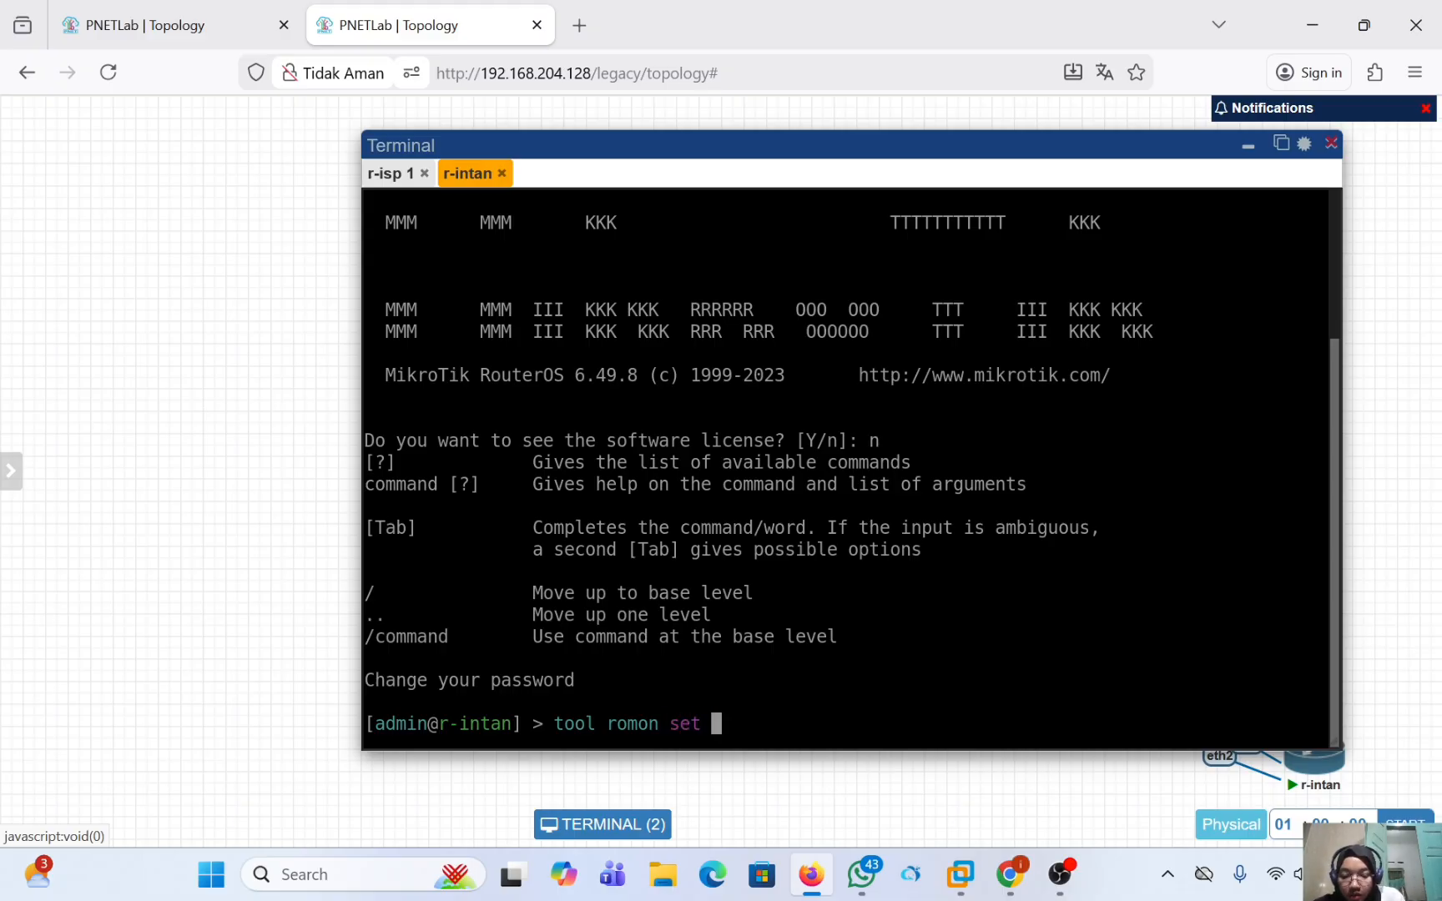
text(en)
key(Tab)
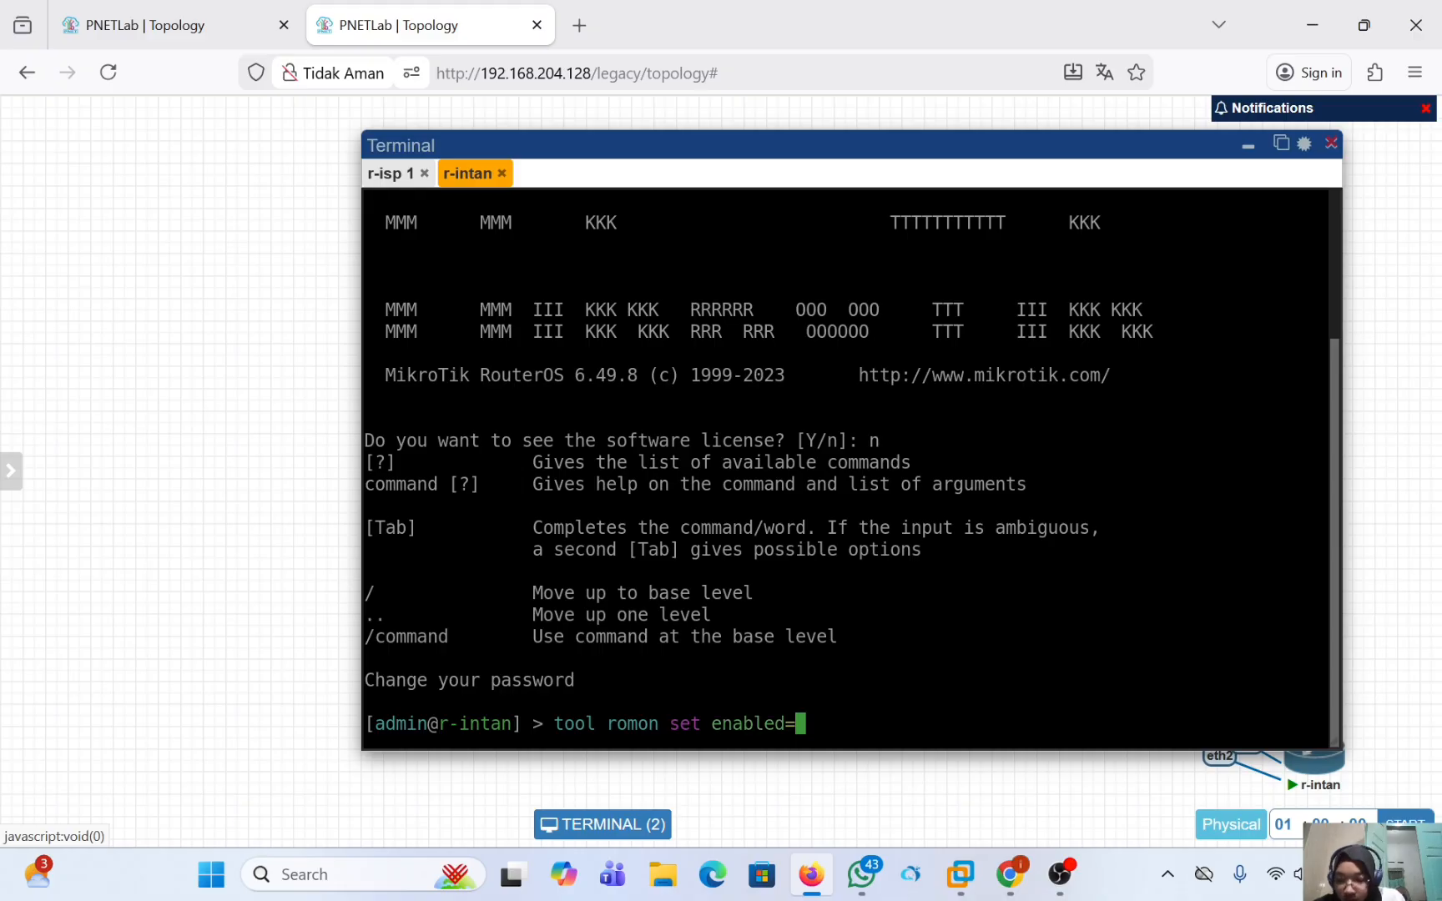
text(yes)
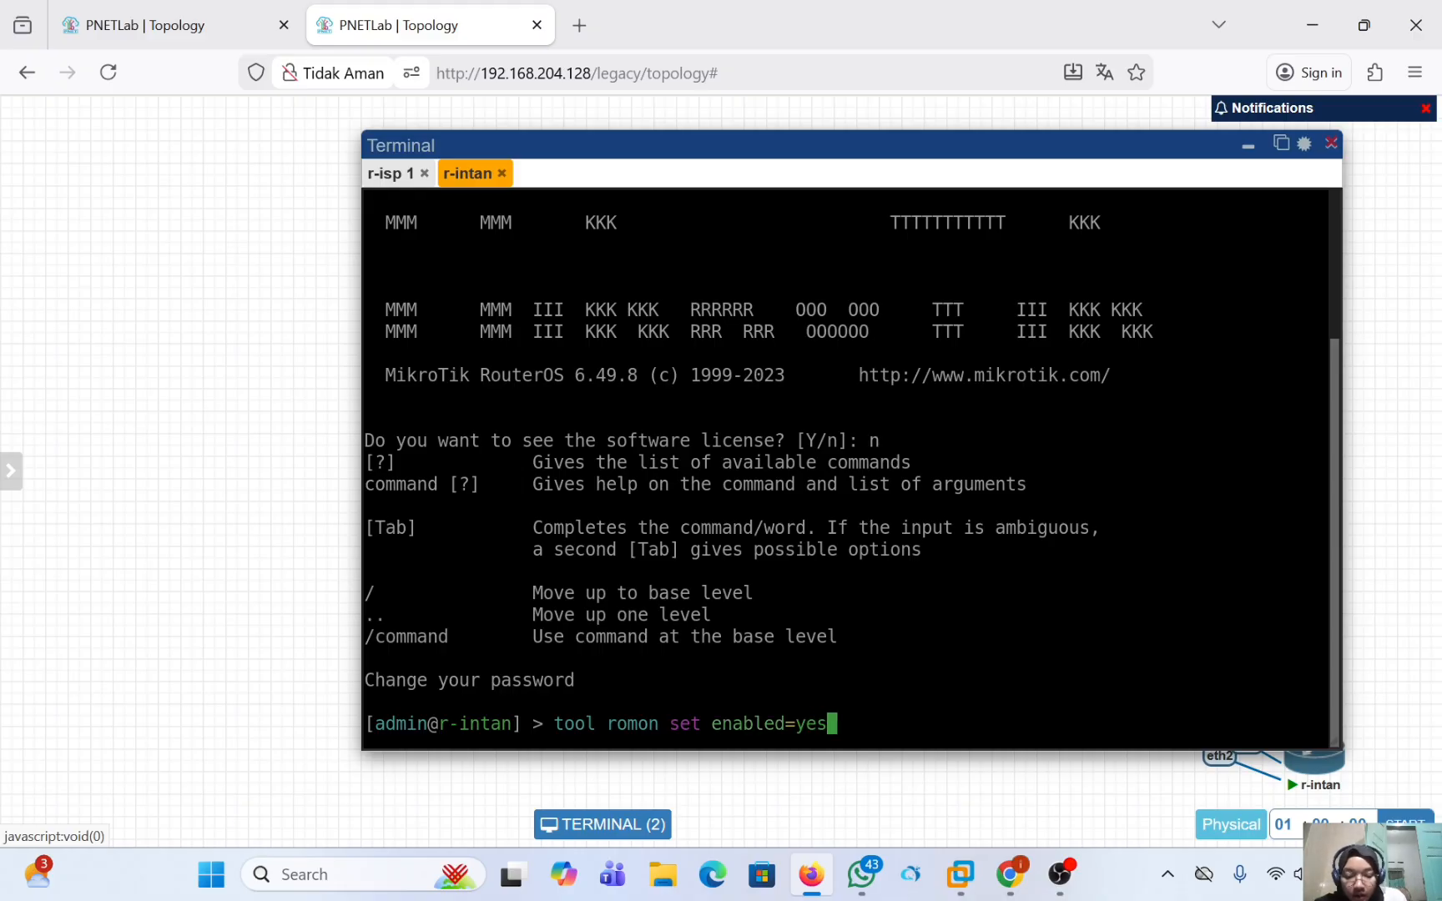
key(Home)
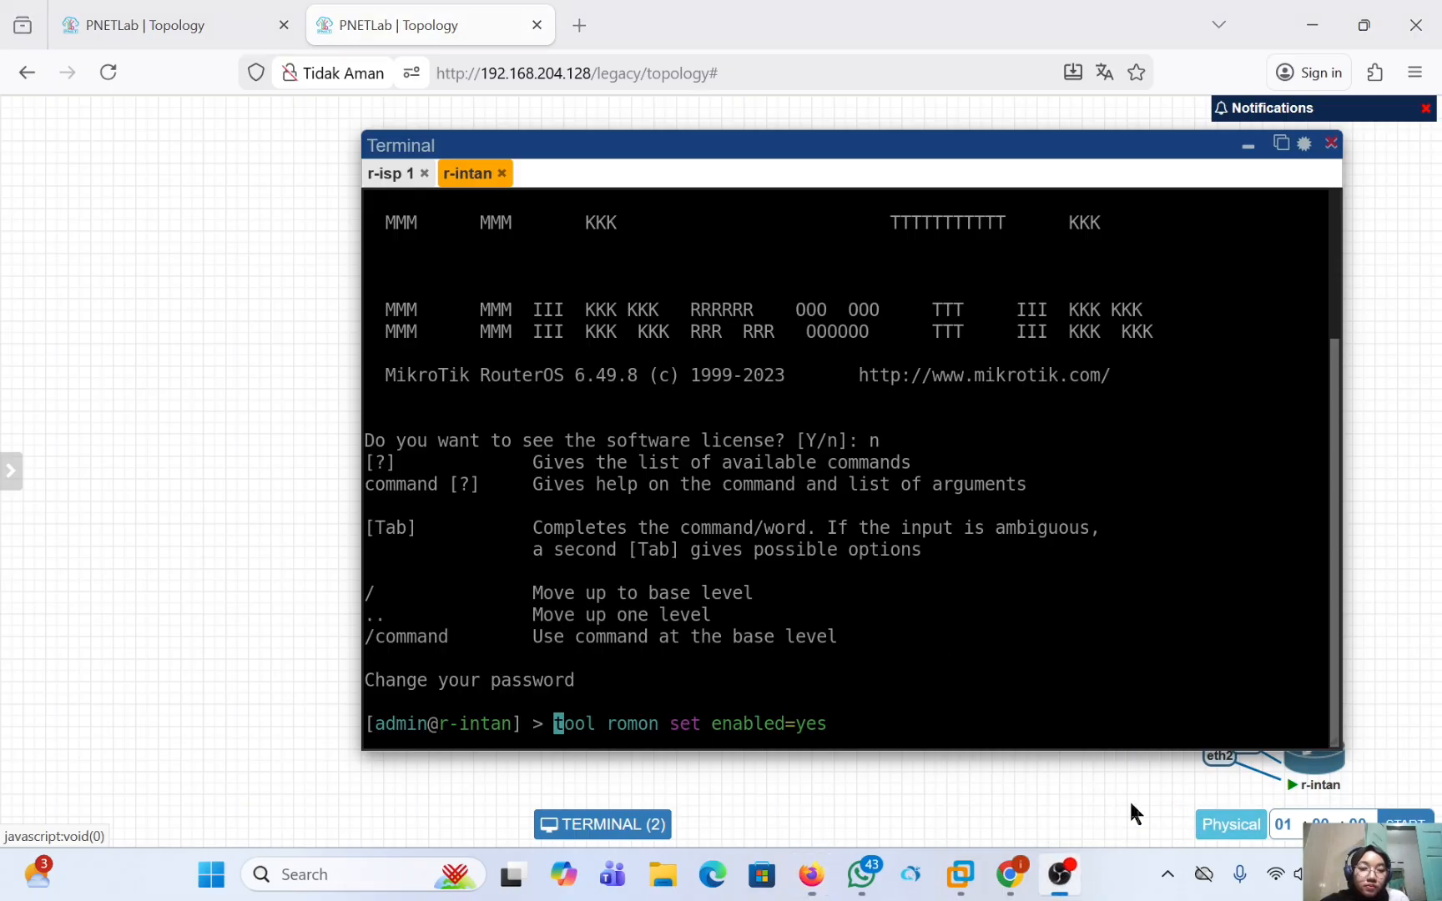
Switch to the WinBox session of 10.0.137.131, maximize its window and dismiss the password change request.
click(1058, 875)
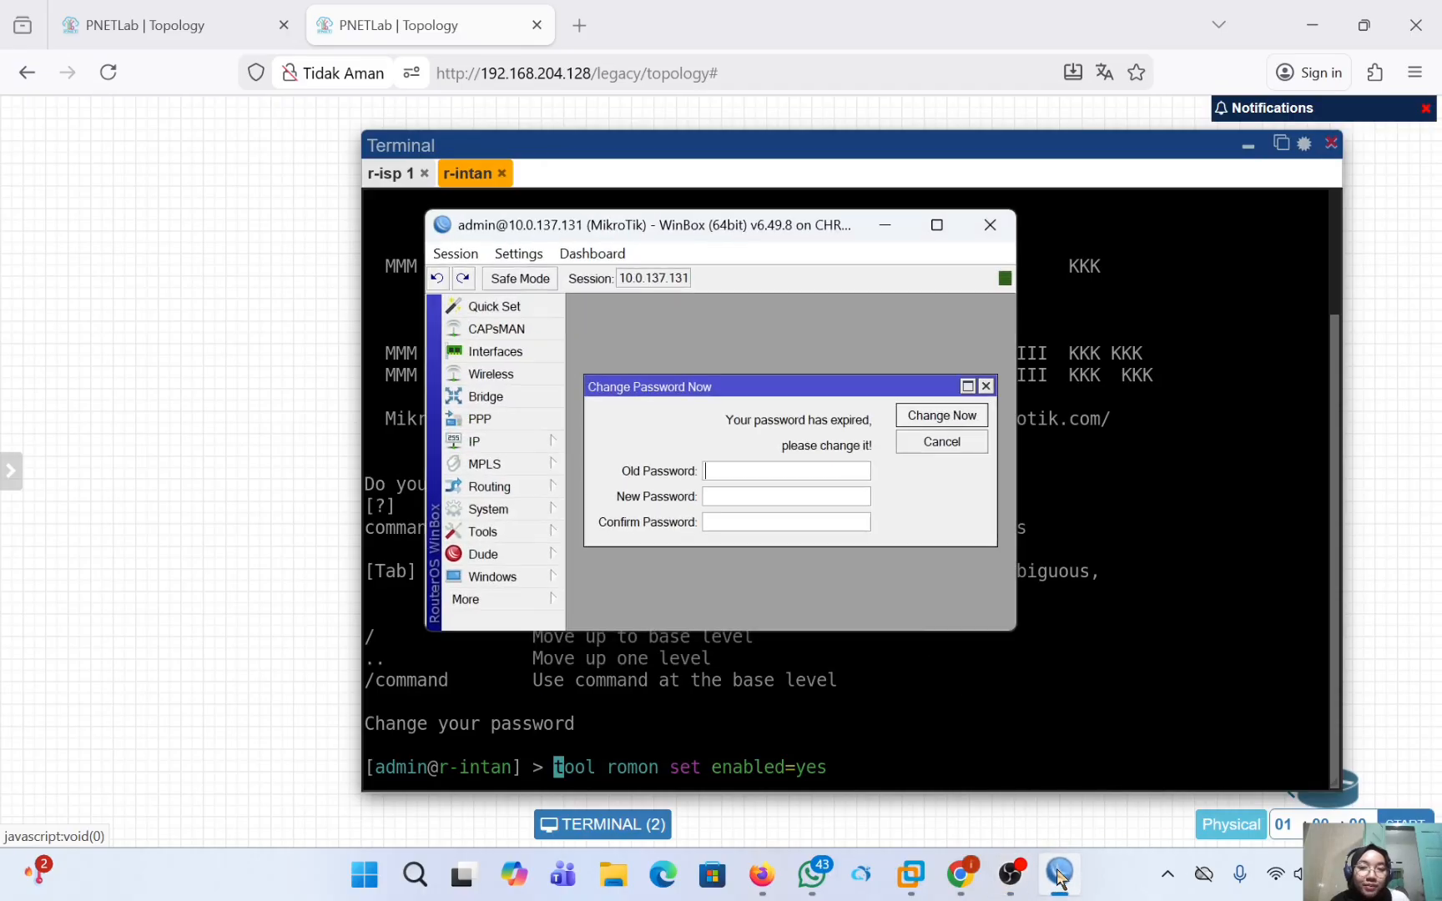
click(937, 227)
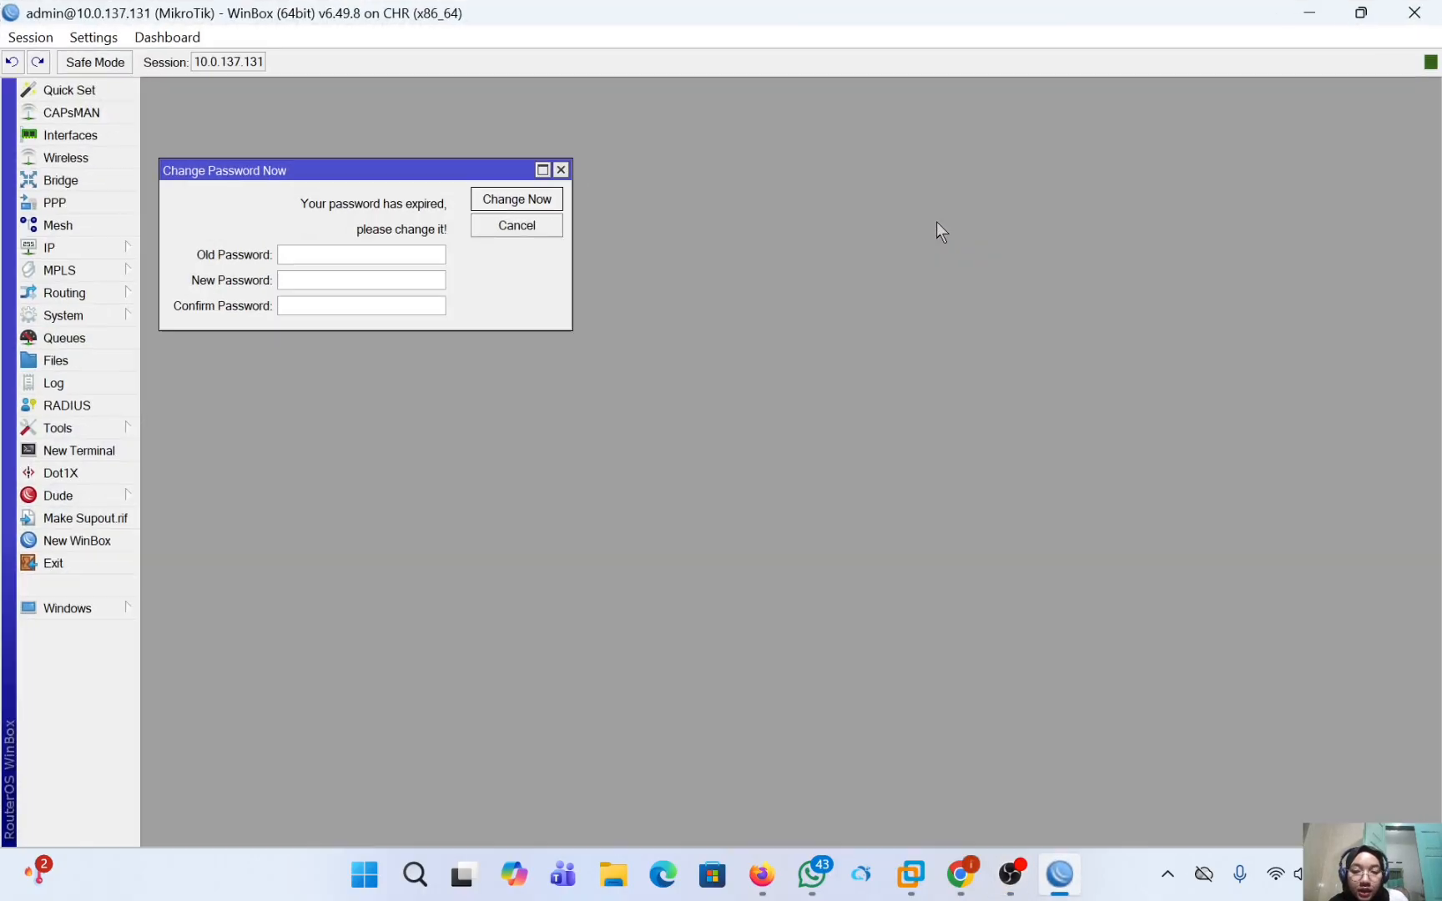
click(561, 170)
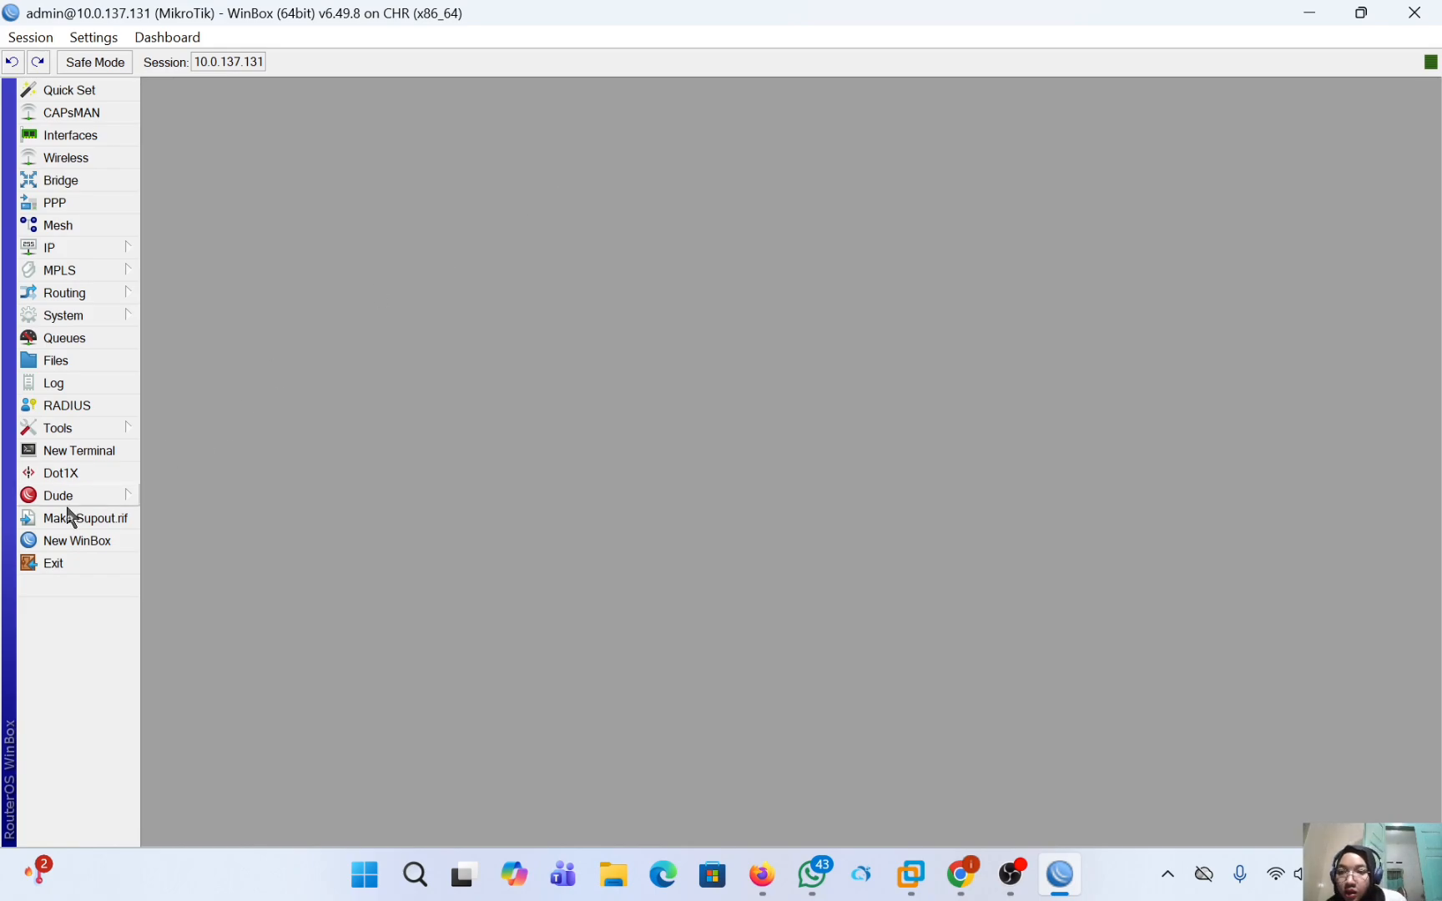
Open a new WinBox and connect to the RoMON neighbor r-intan, dismissing the password change request and maximizing the session window.
click(78, 541)
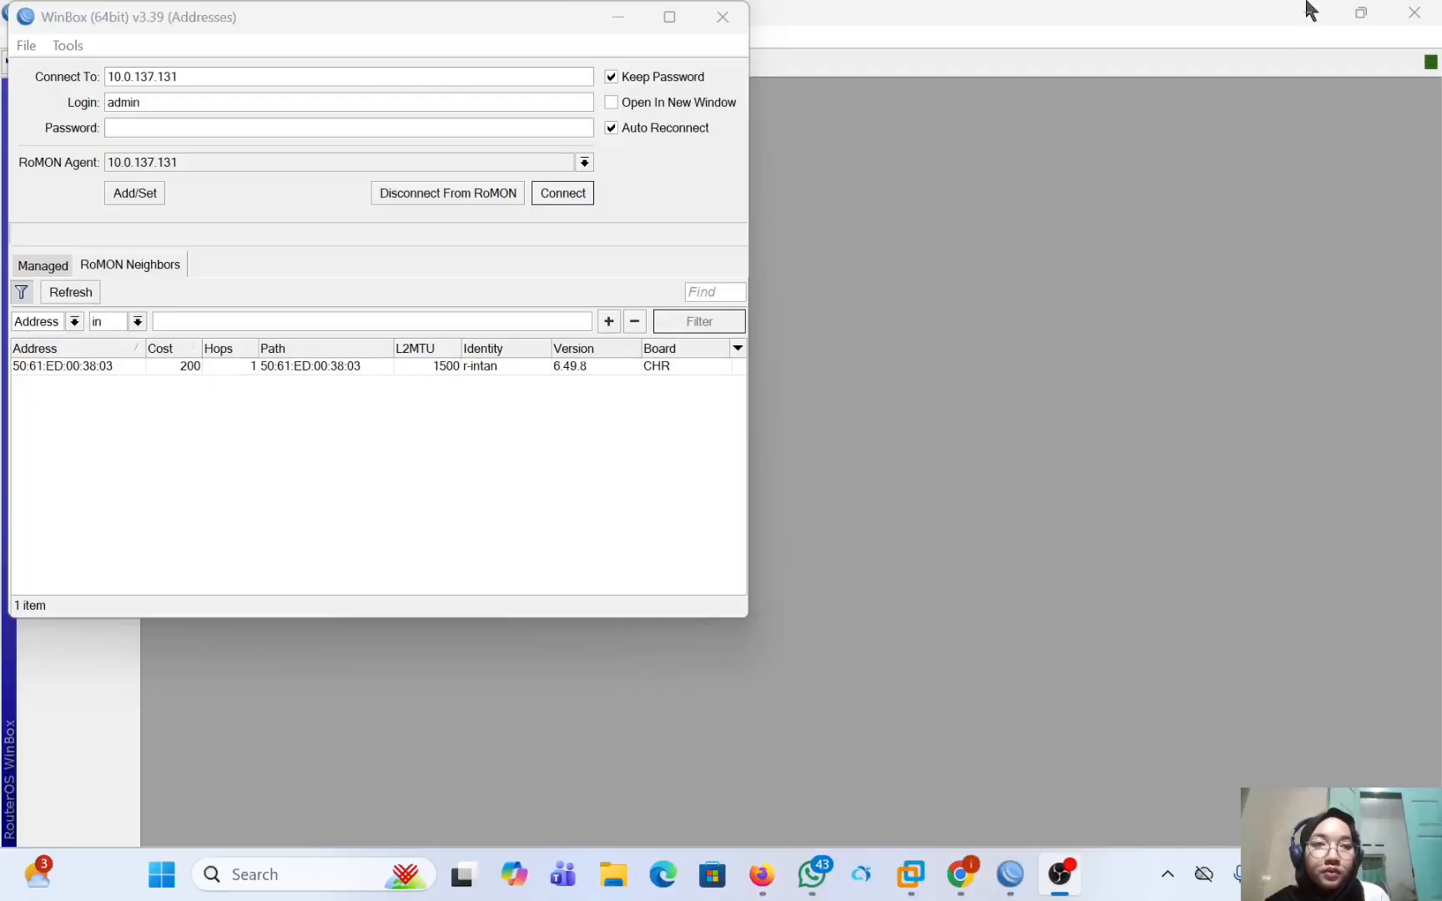
click(77, 367)
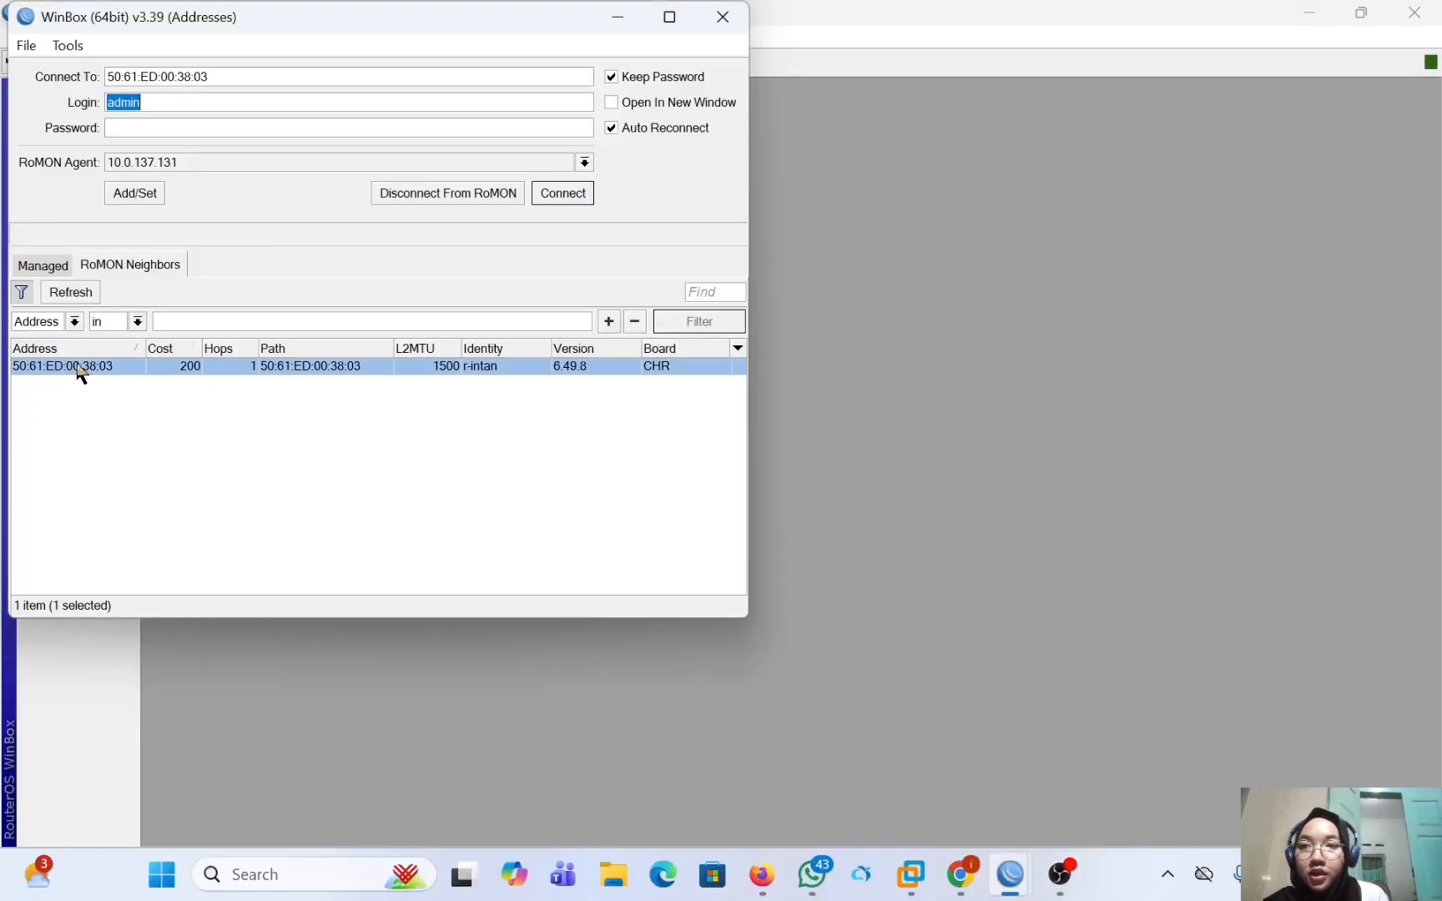
click(574, 185)
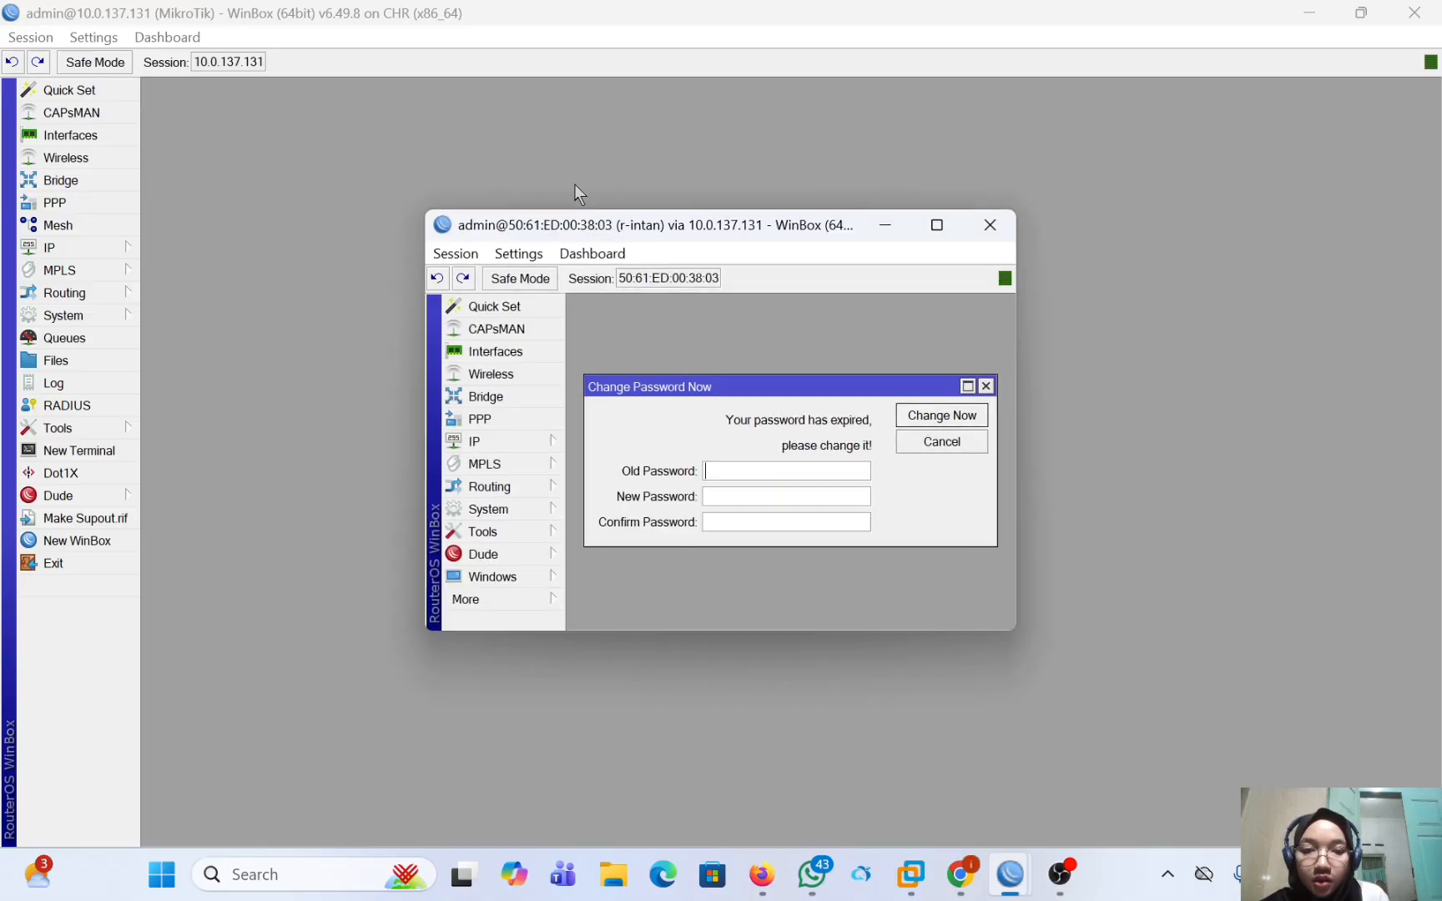
click(985, 386)
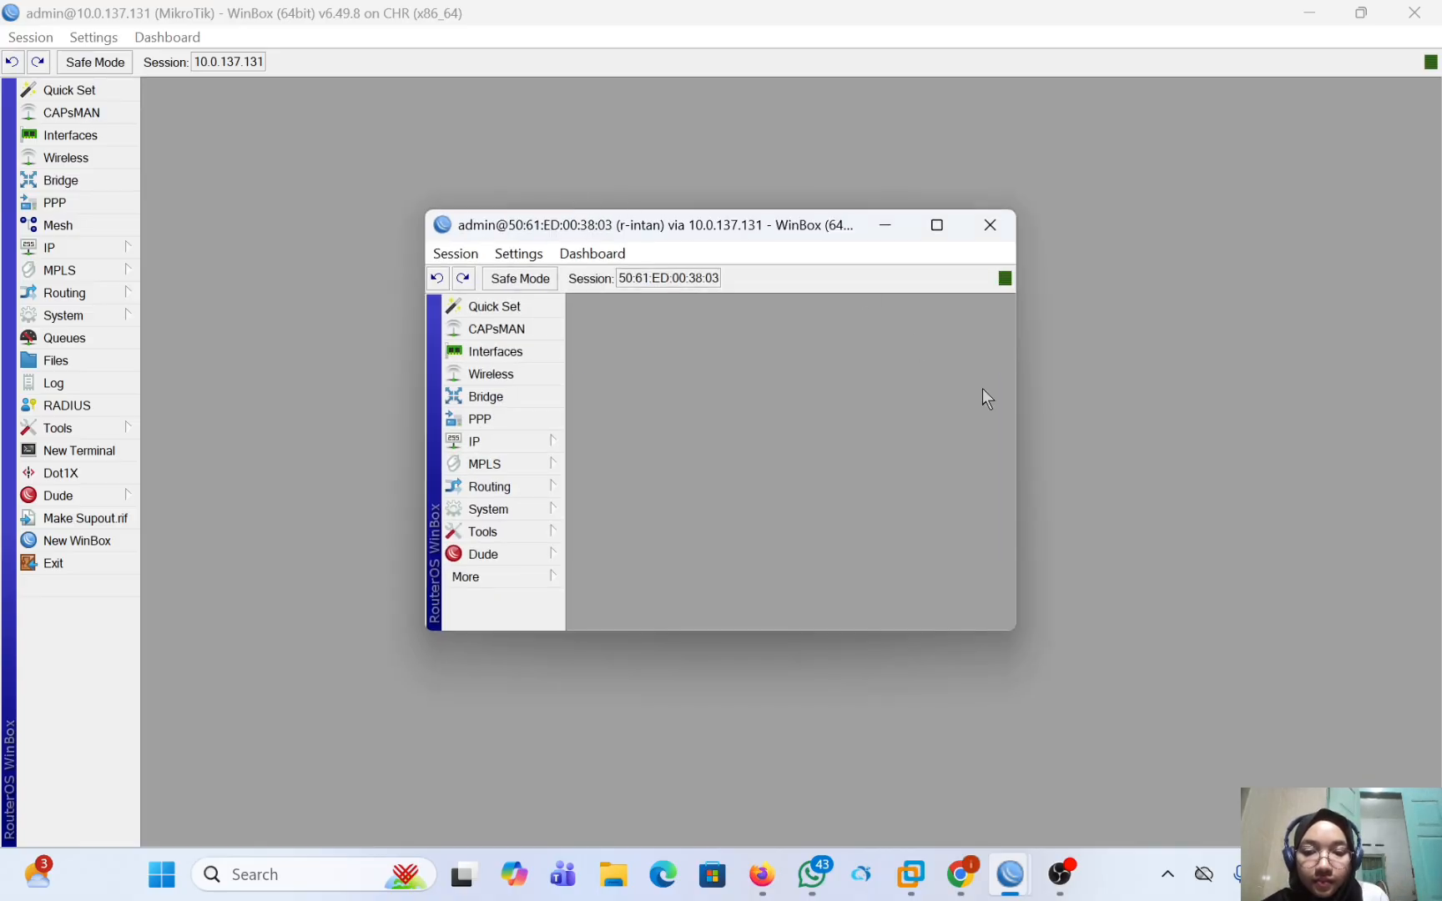
click(936, 227)
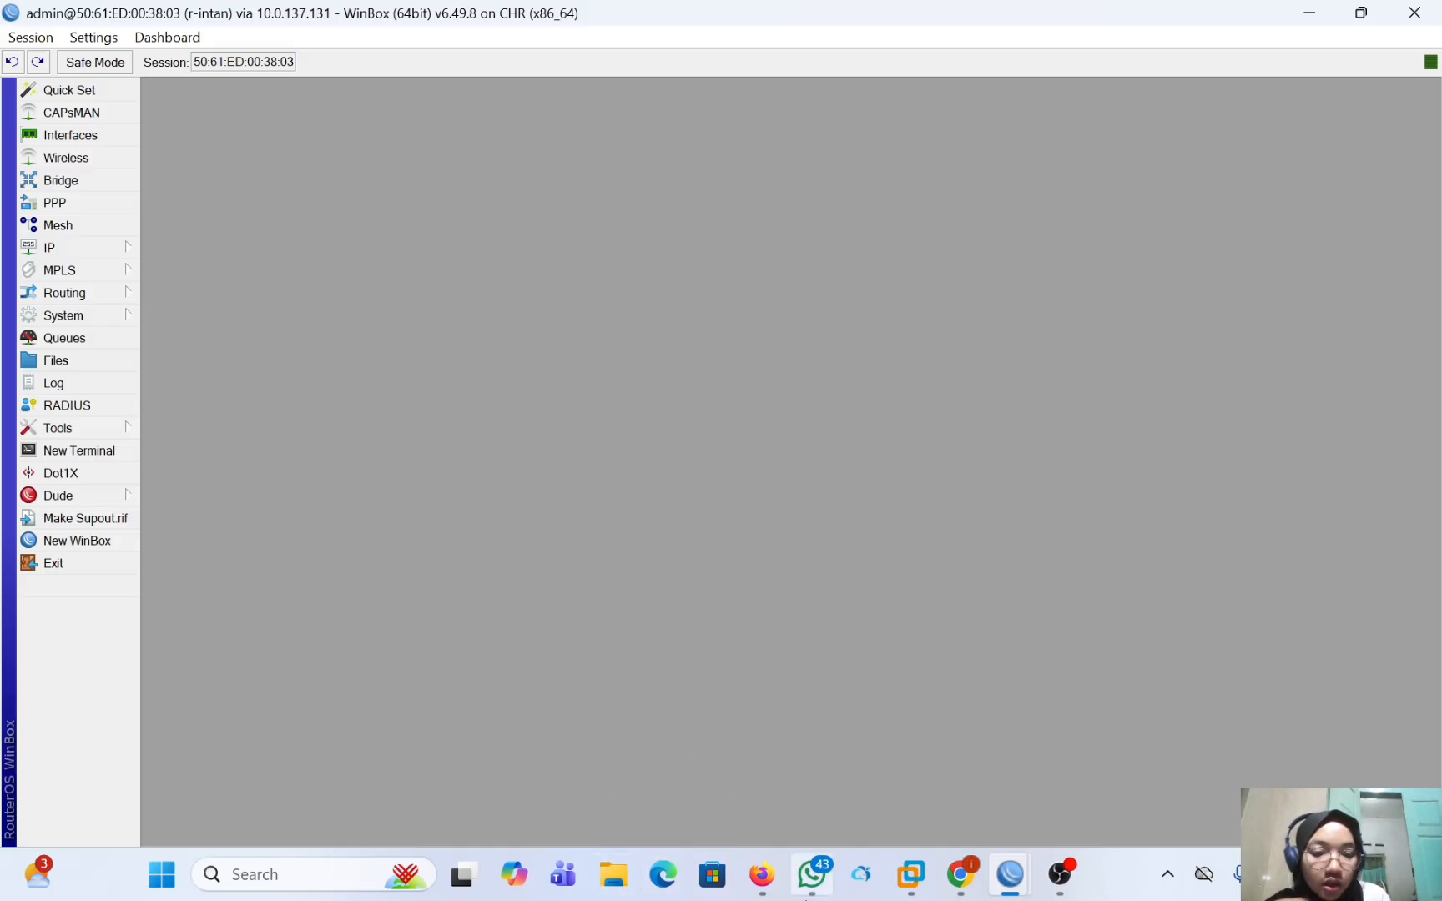
Return to the 10.0.137.131 WinBox session and start a new PPPoE server service named service-pppoe.
mouse_move(1021, 891)
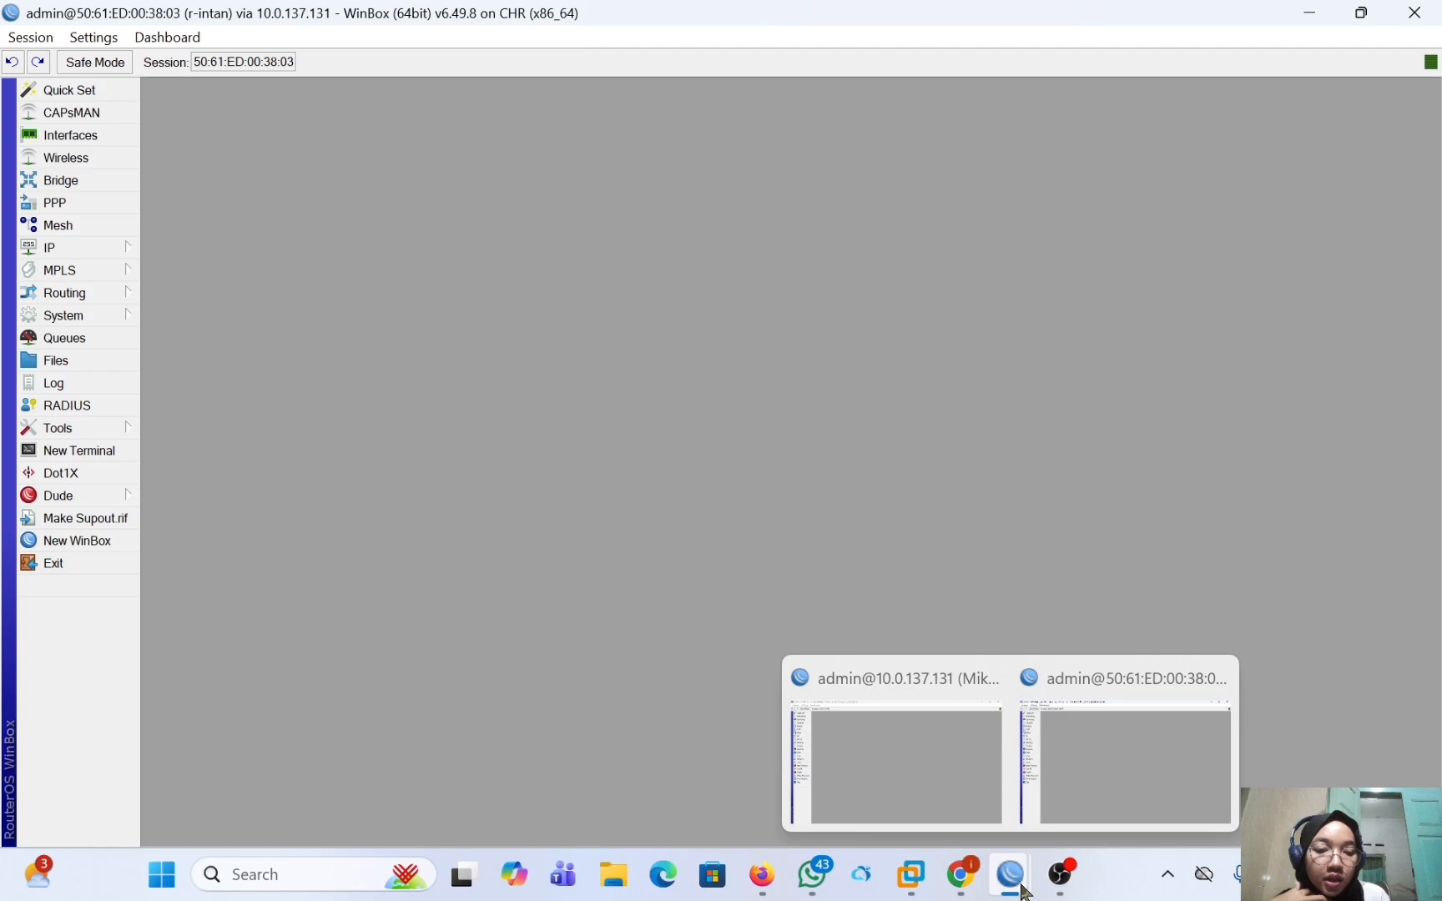
click(954, 772)
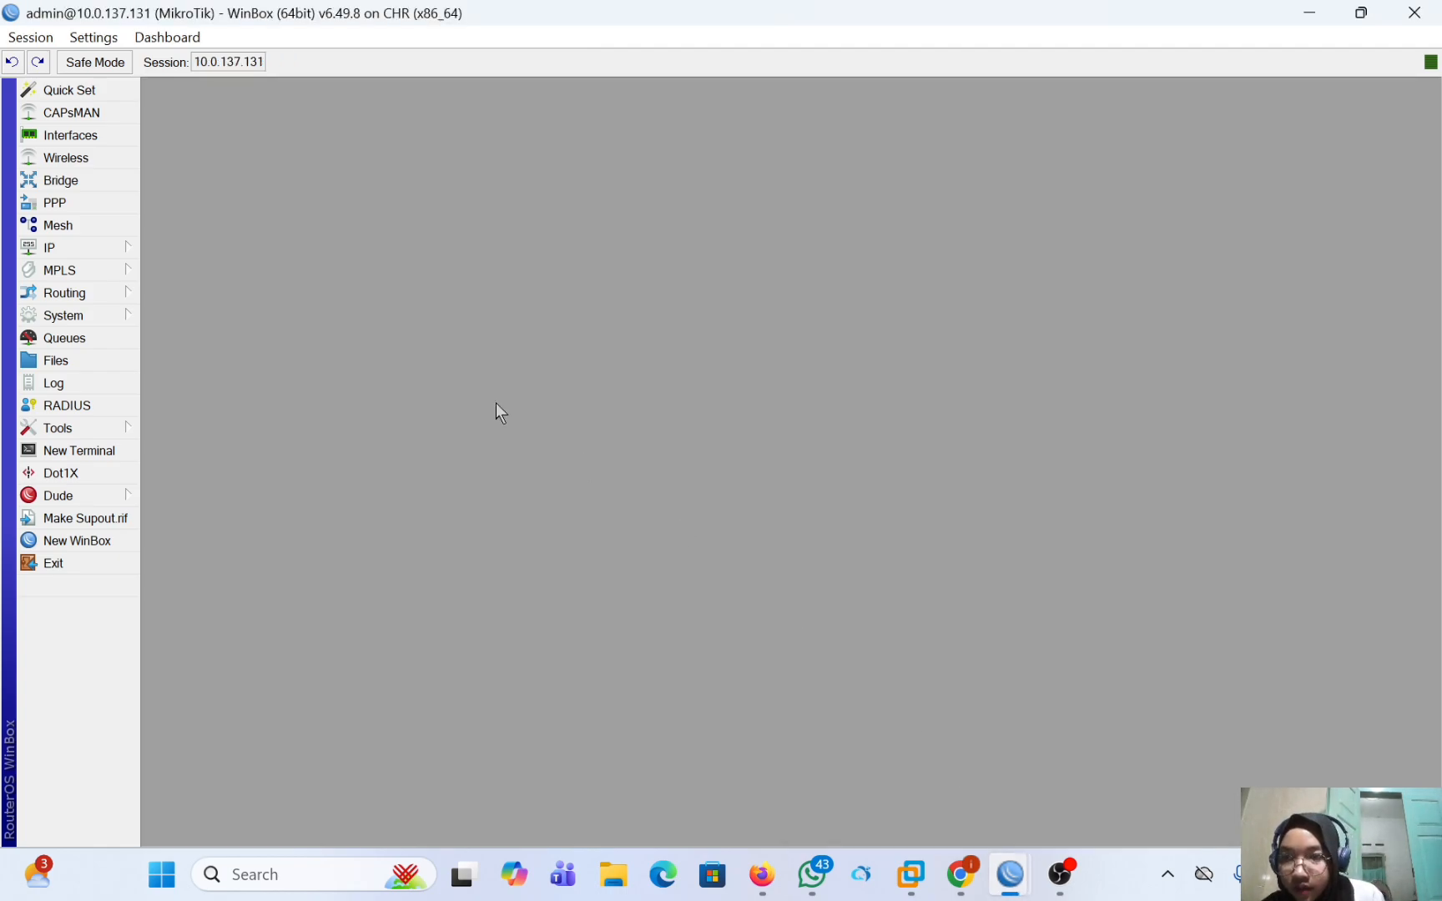
click(94, 196)
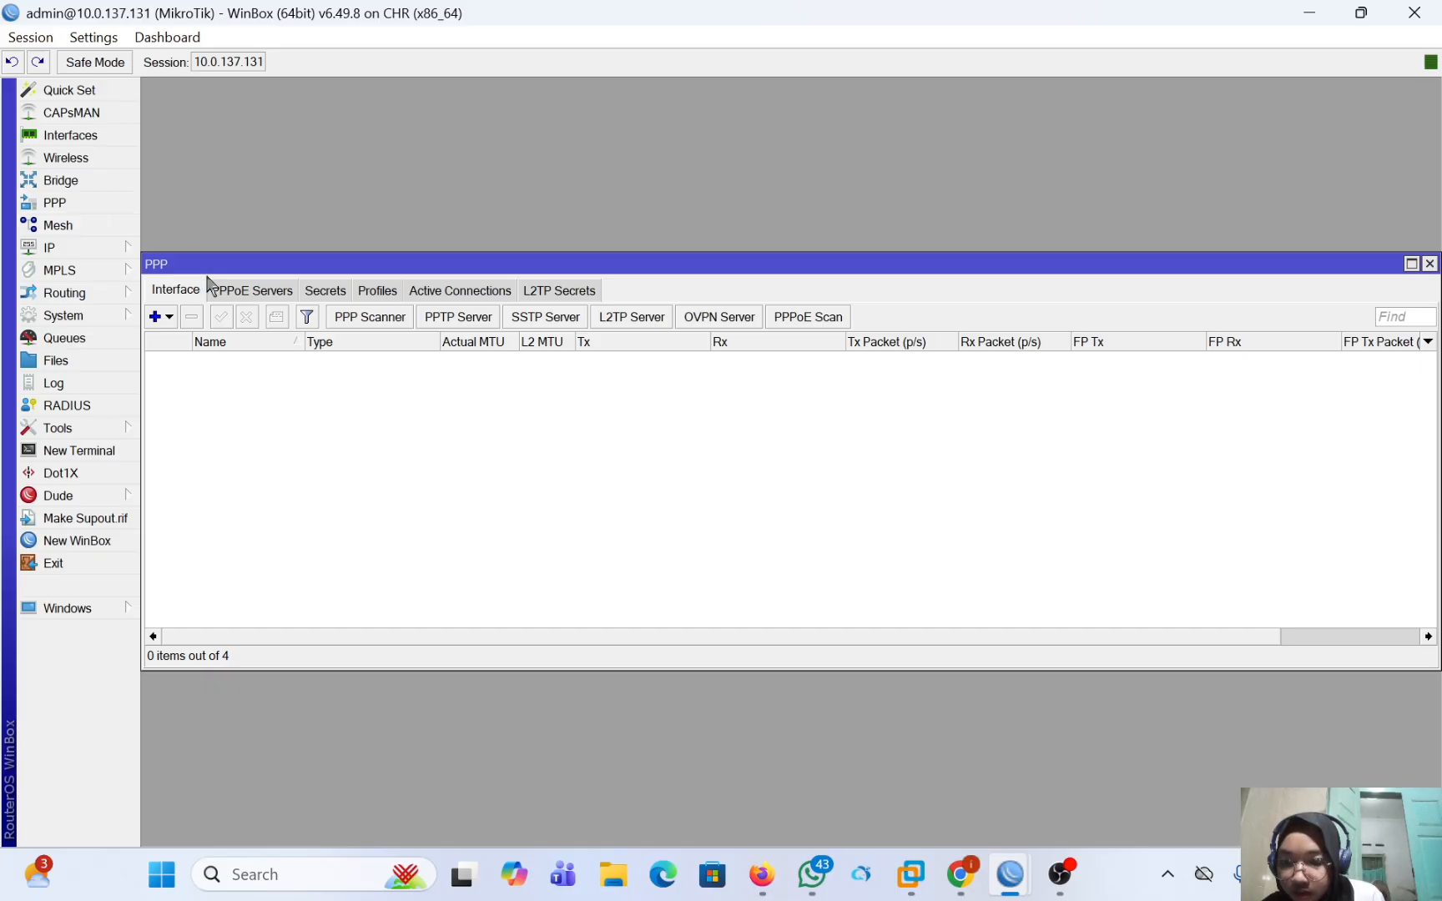
click(265, 291)
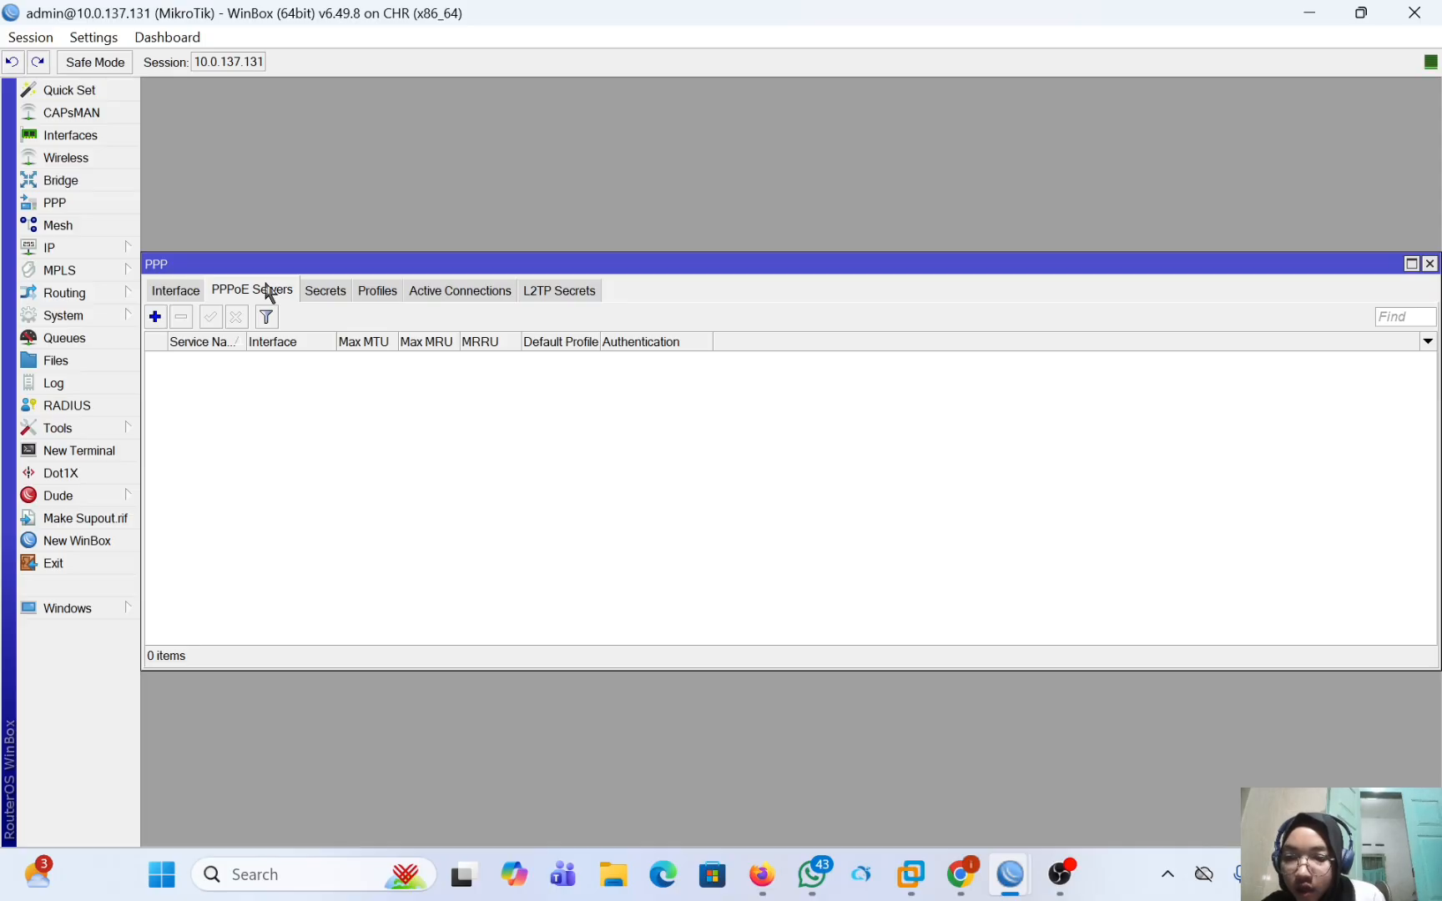
click(155, 317)
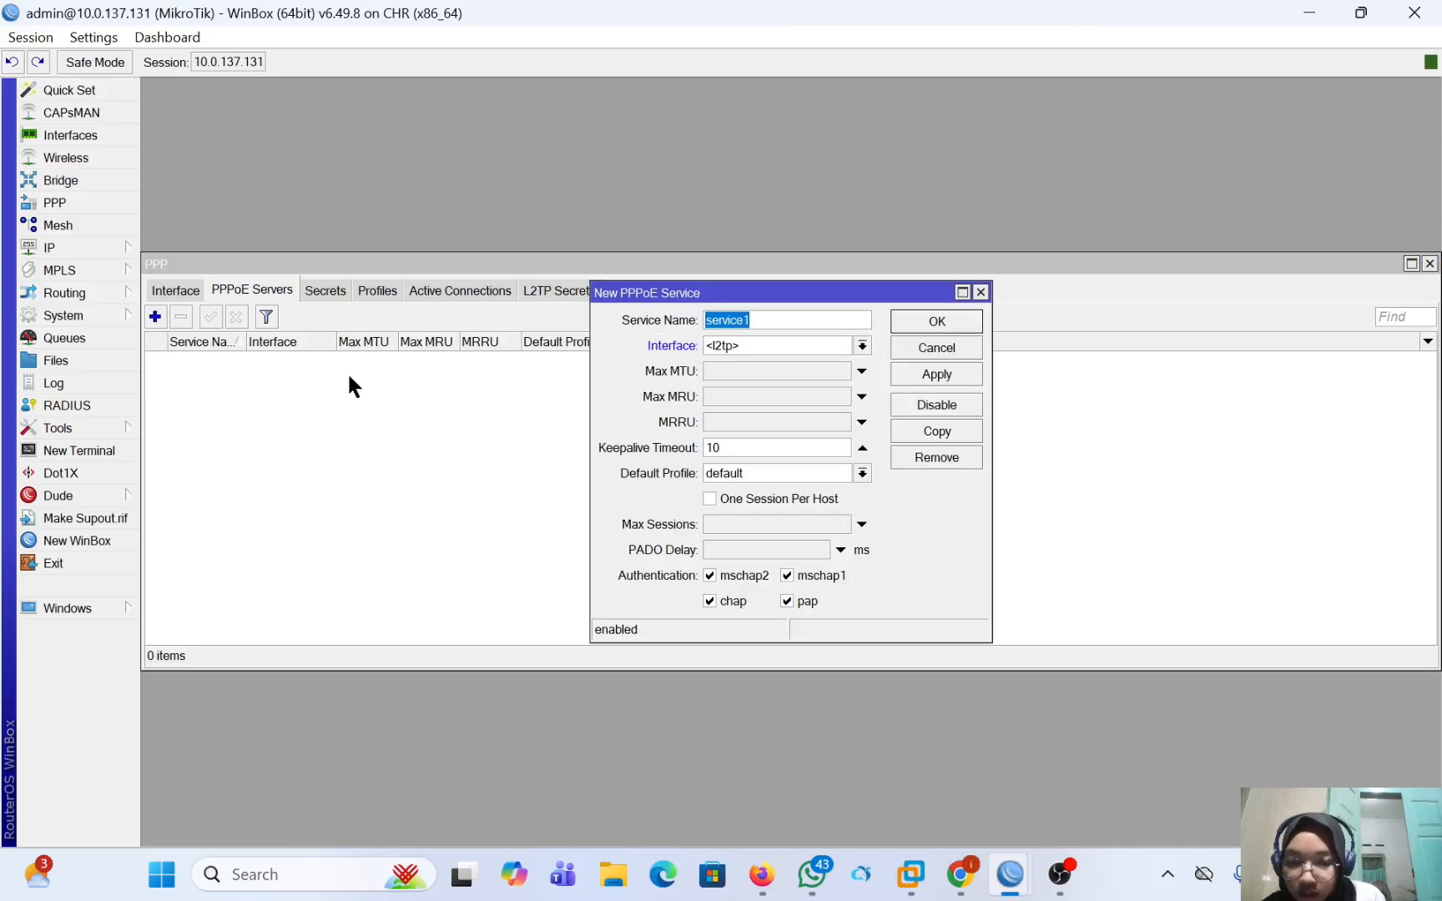
click(766, 313)
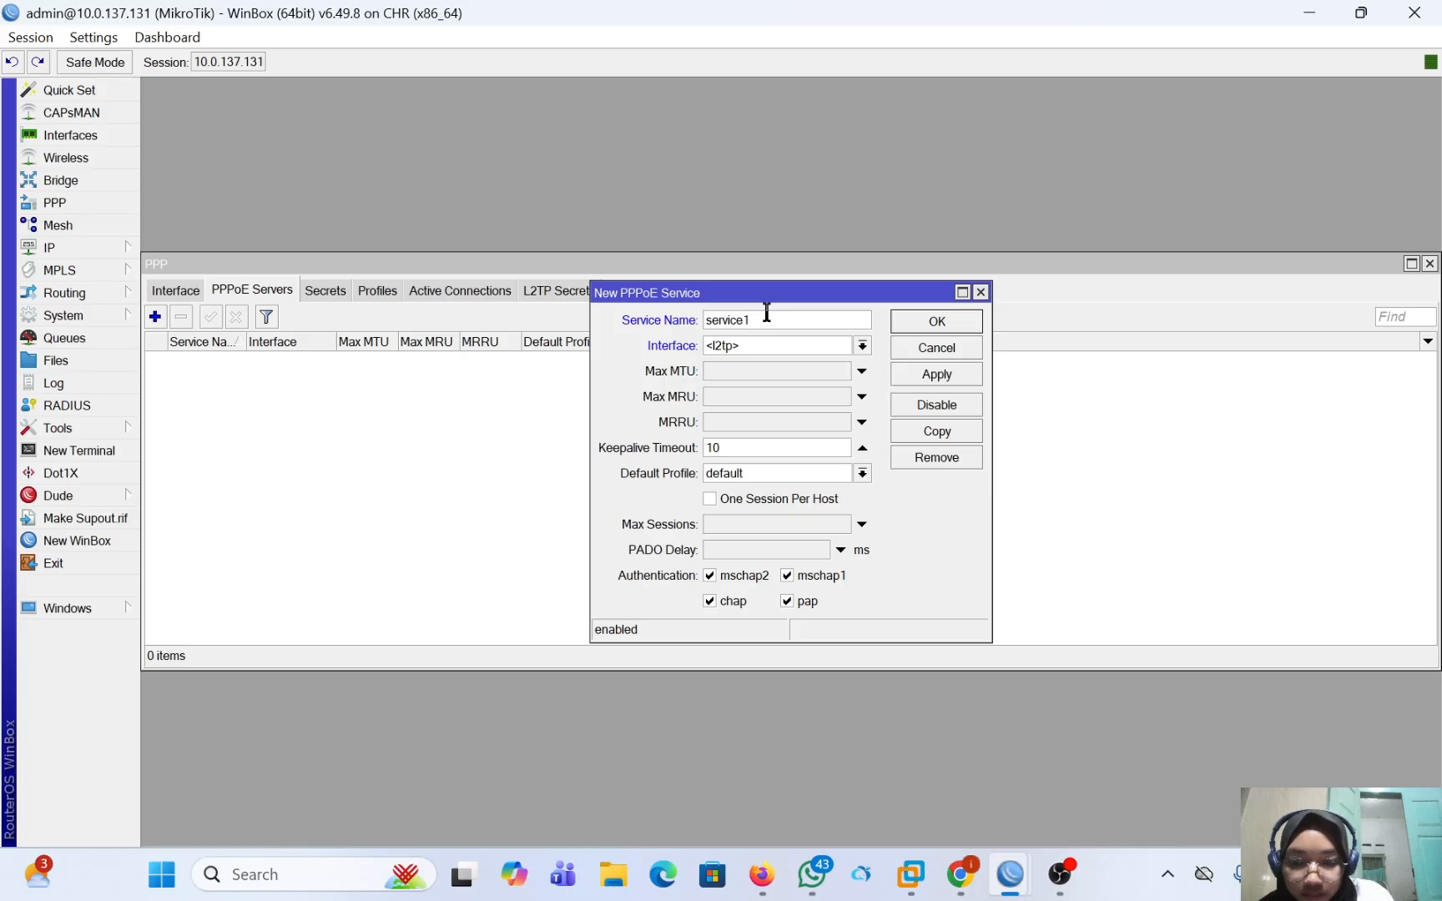
key(BackSpace)
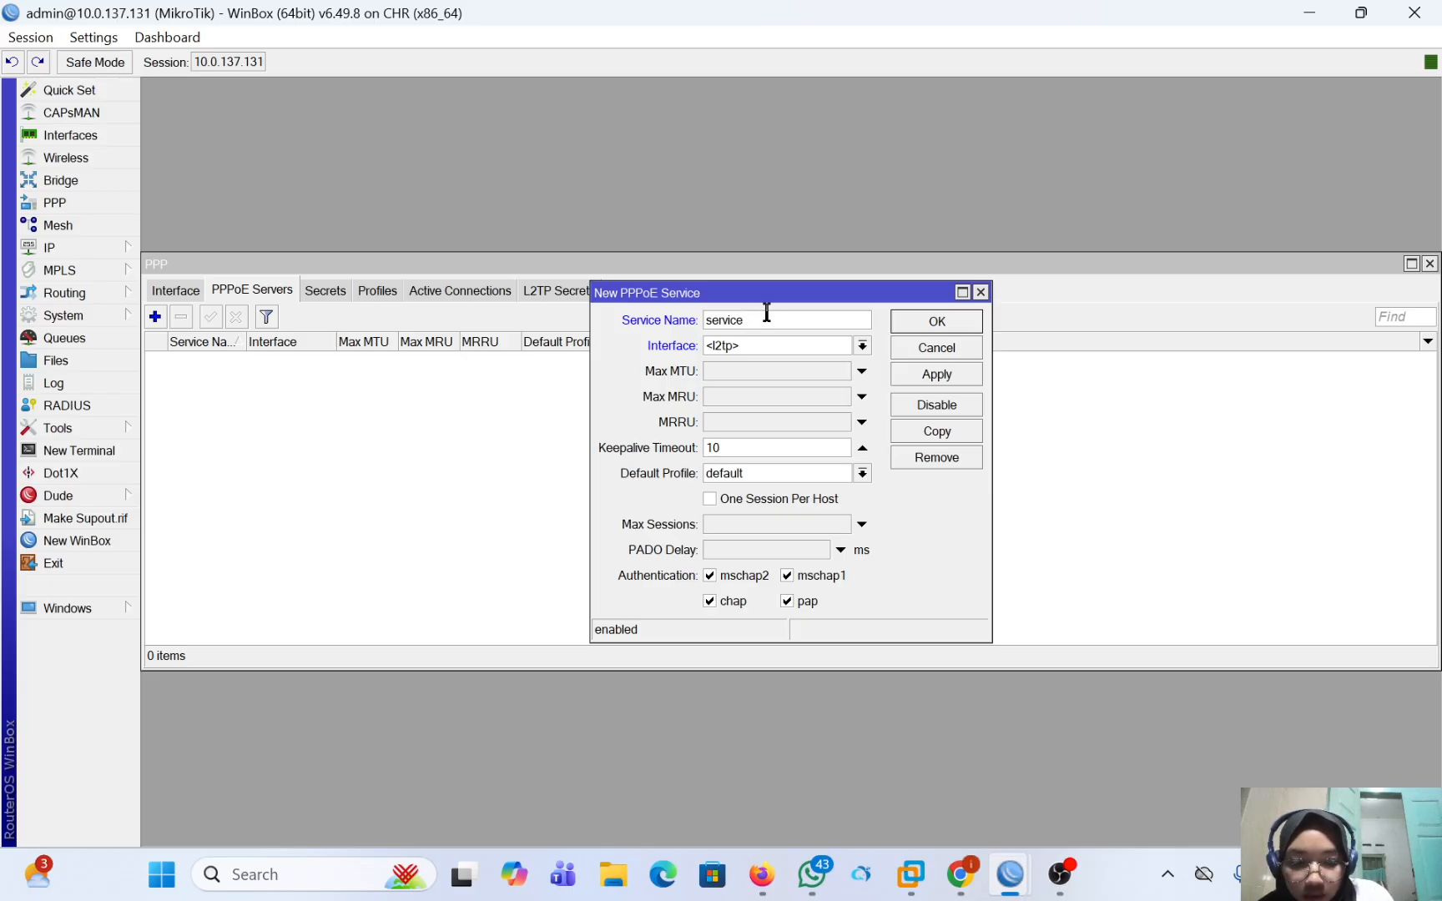
text(-pp)
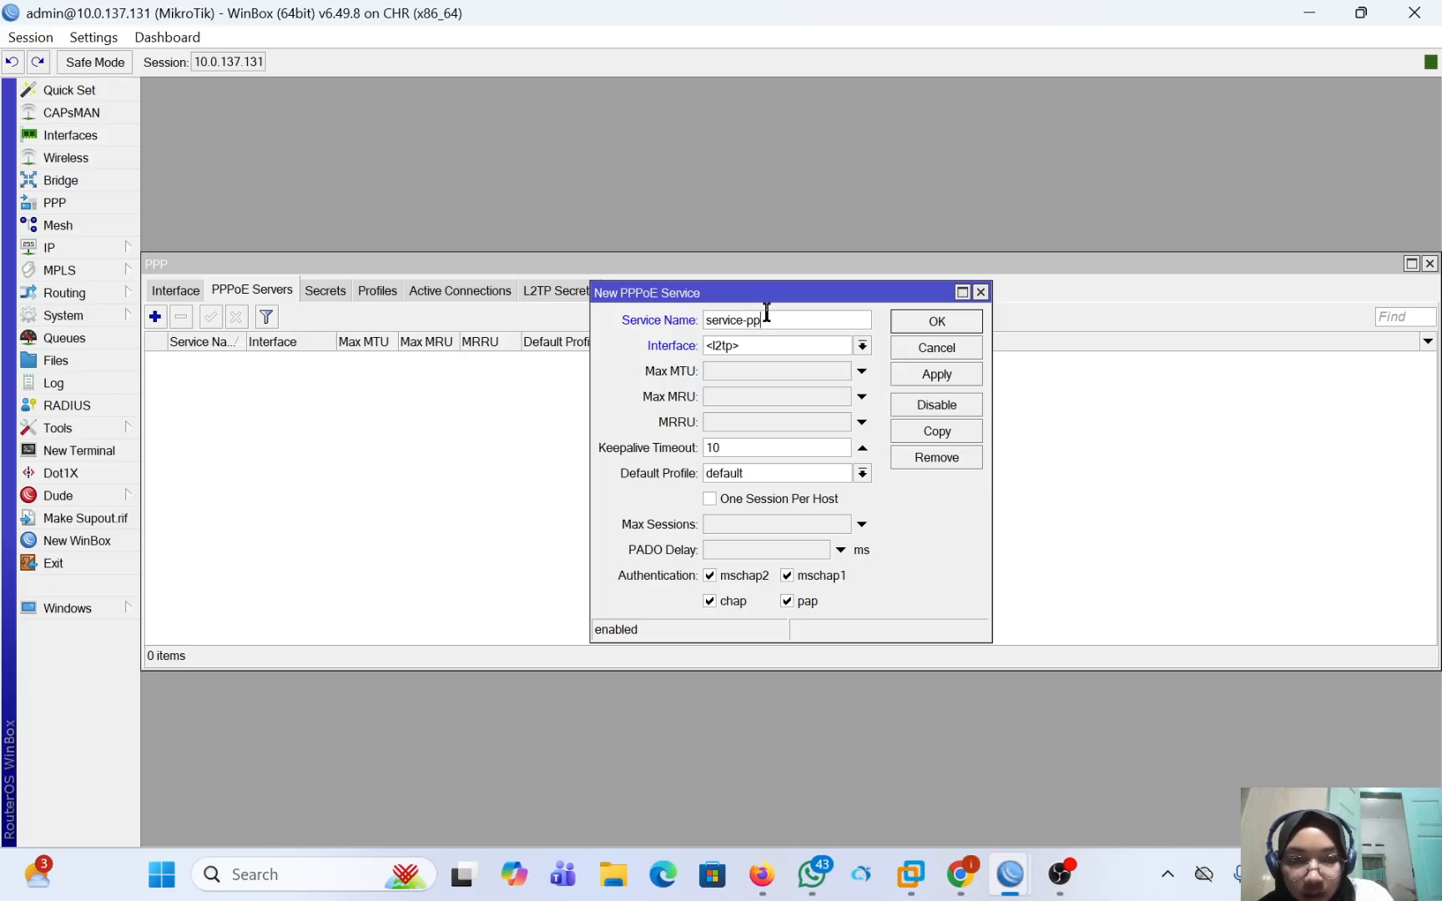
text(p)
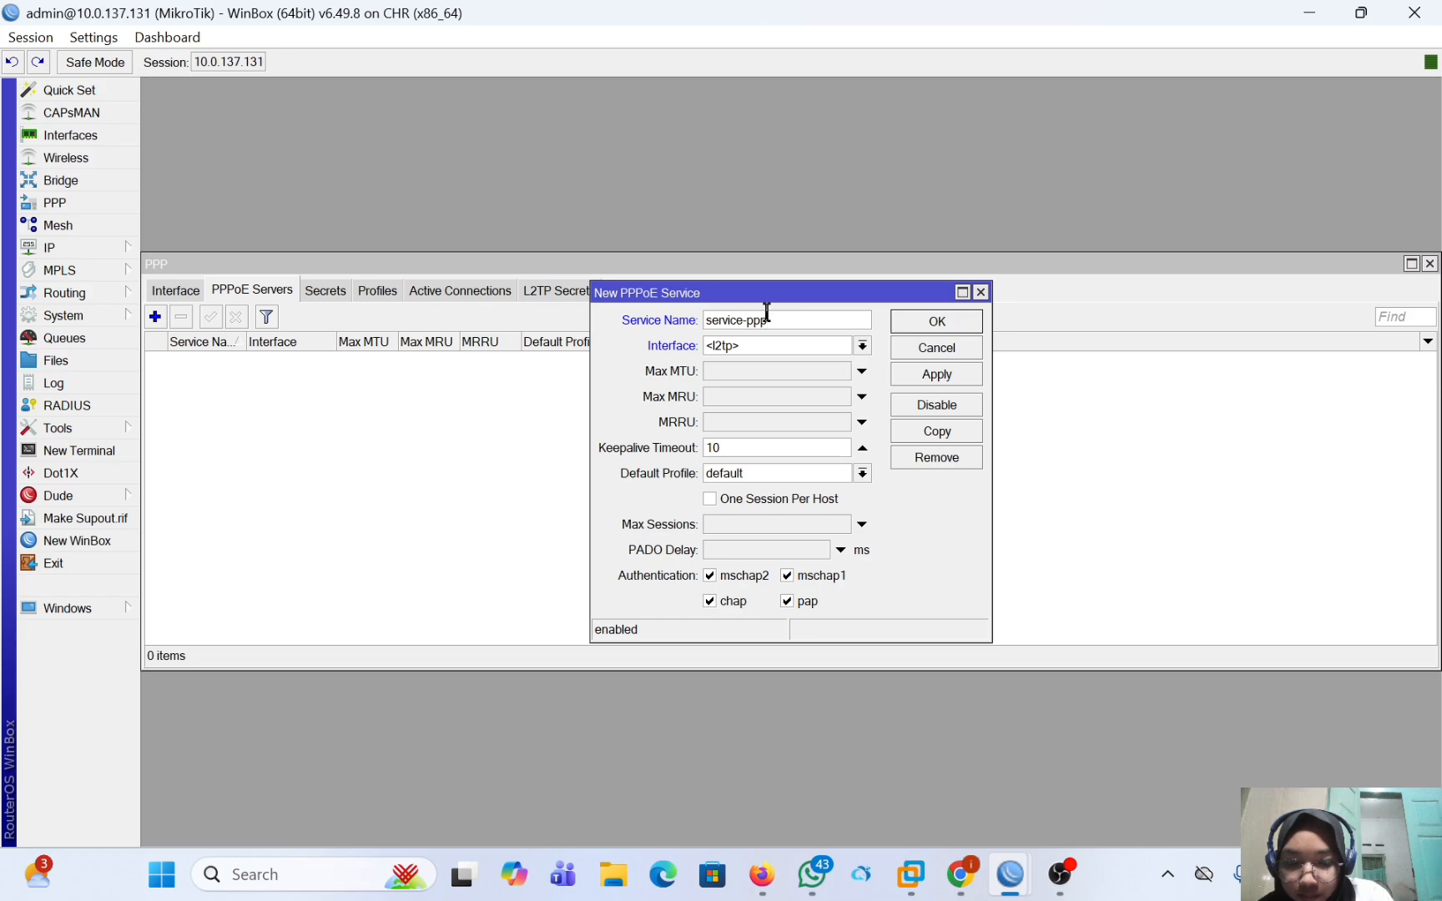
text(oe)
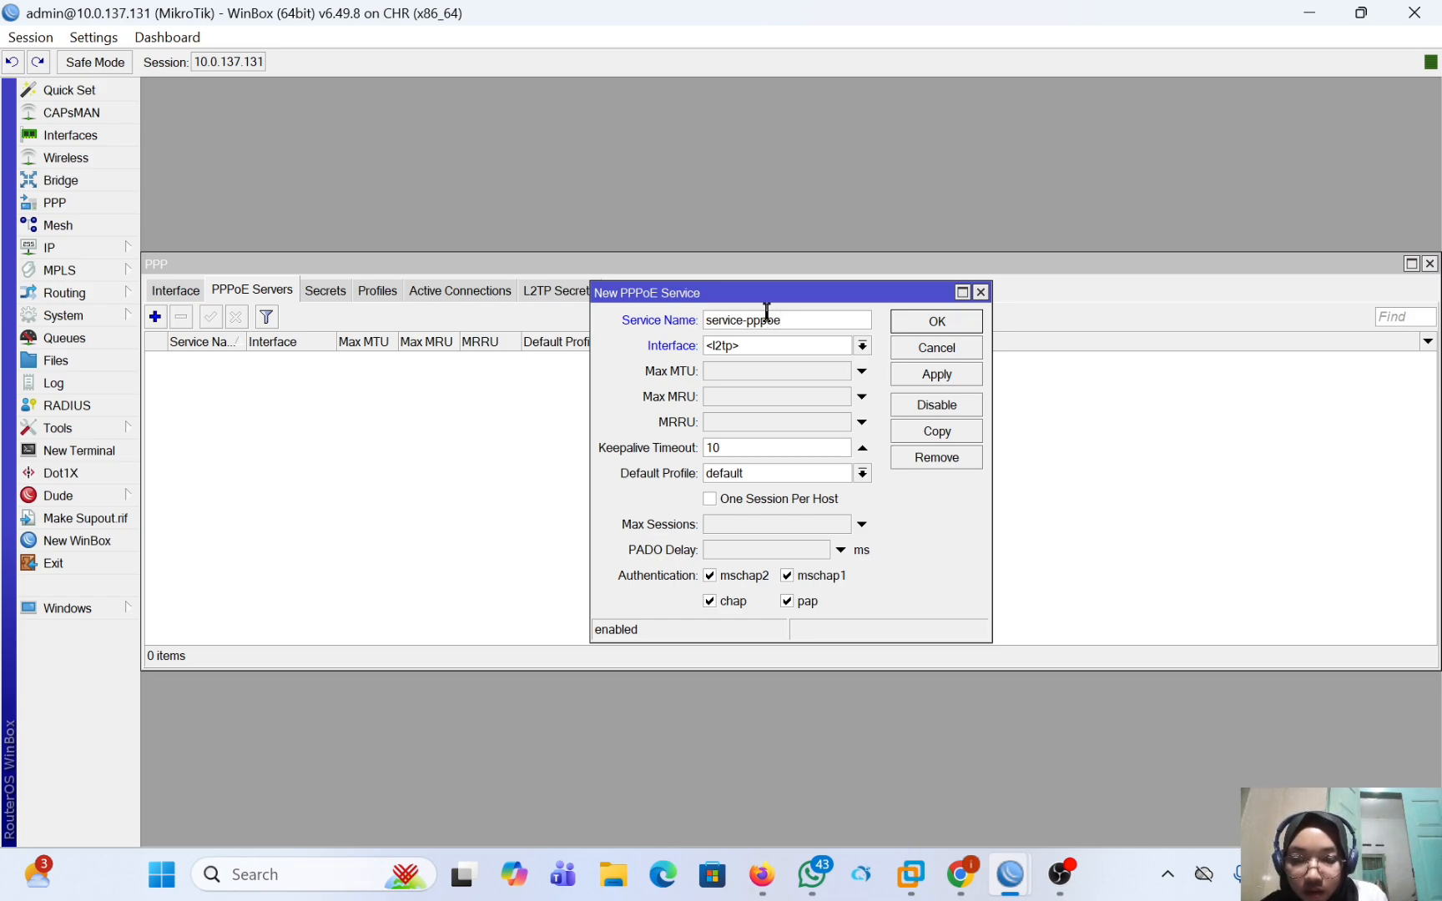
Assign the new PPPoE service to interface ether2 and save it.
click(862, 345)
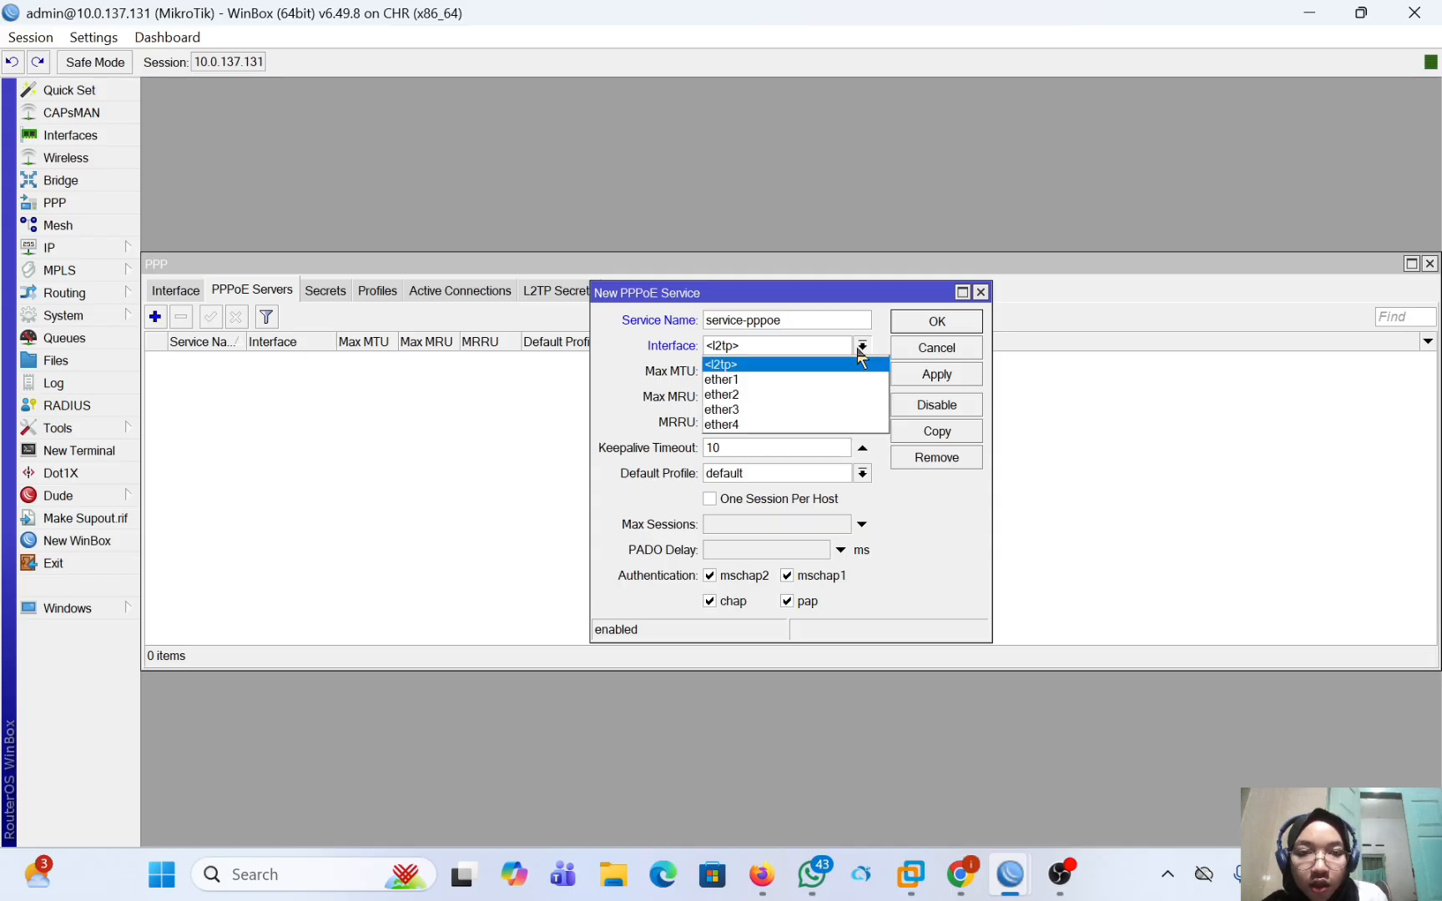
click(850, 395)
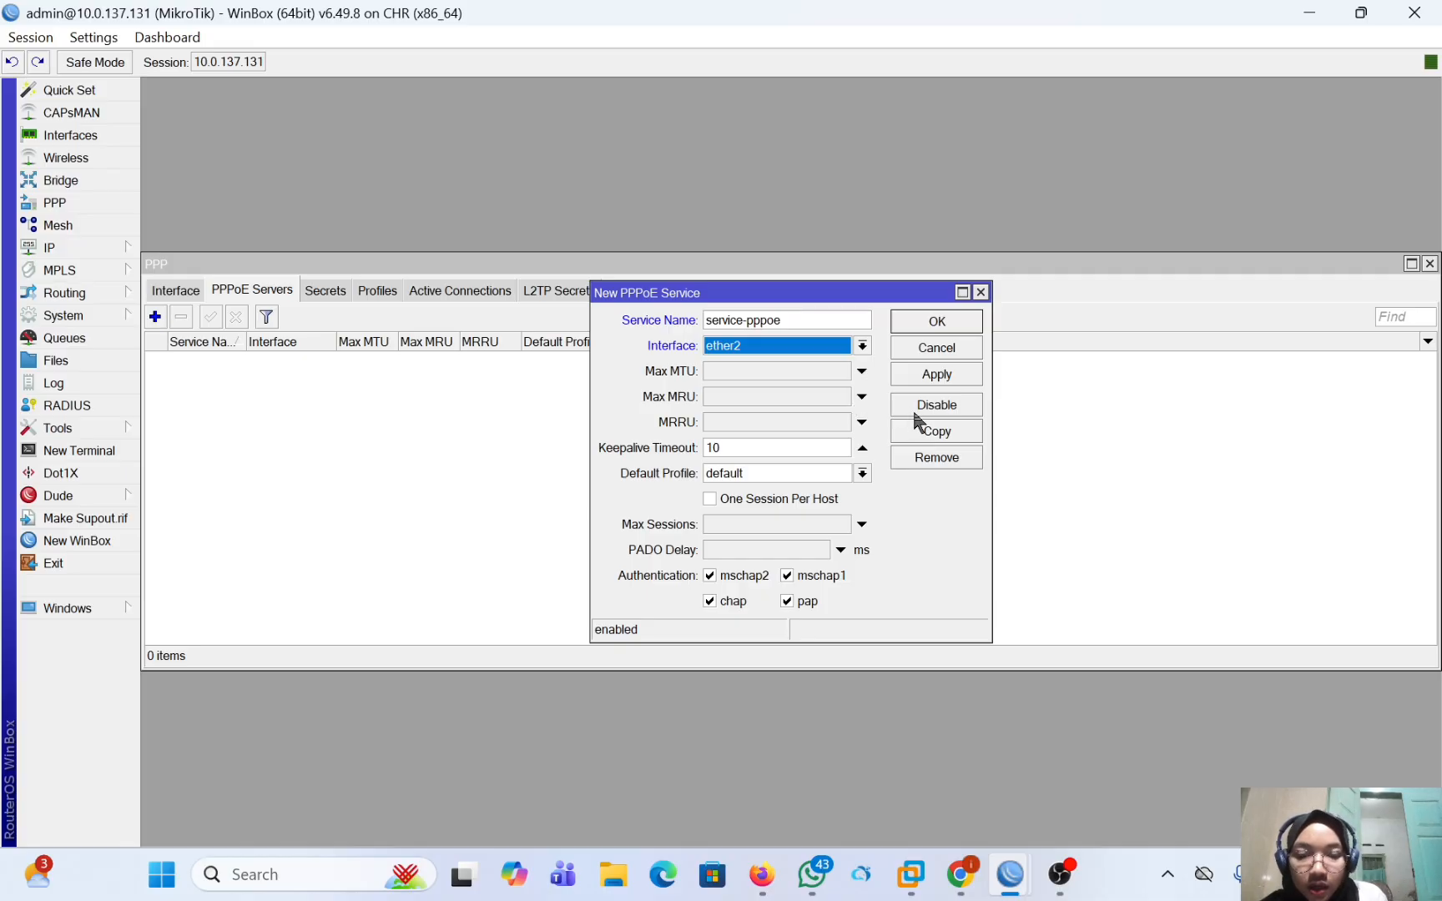
click(933, 375)
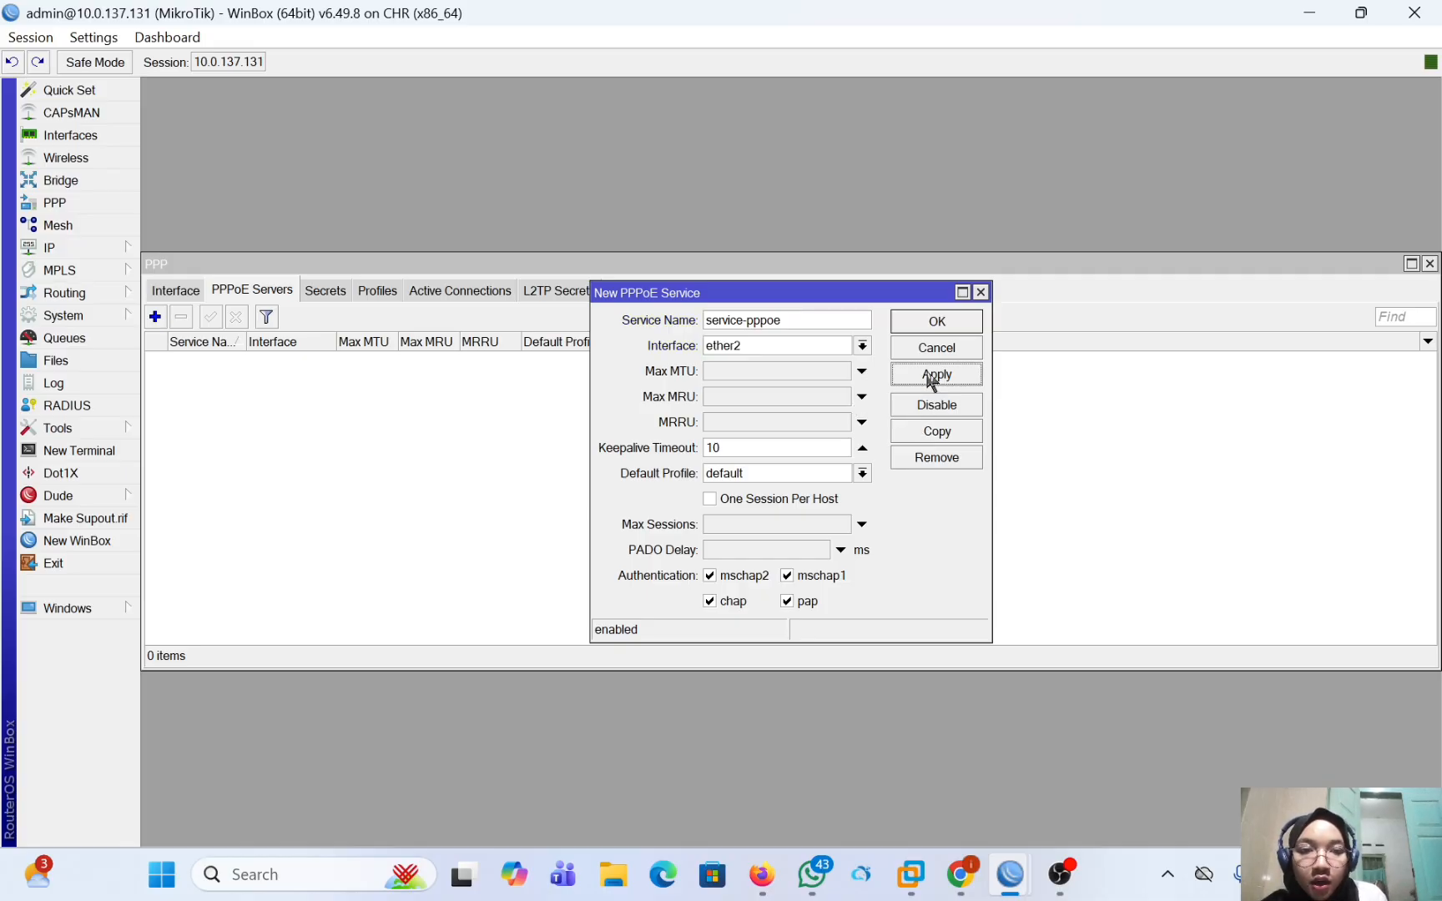
click(925, 326)
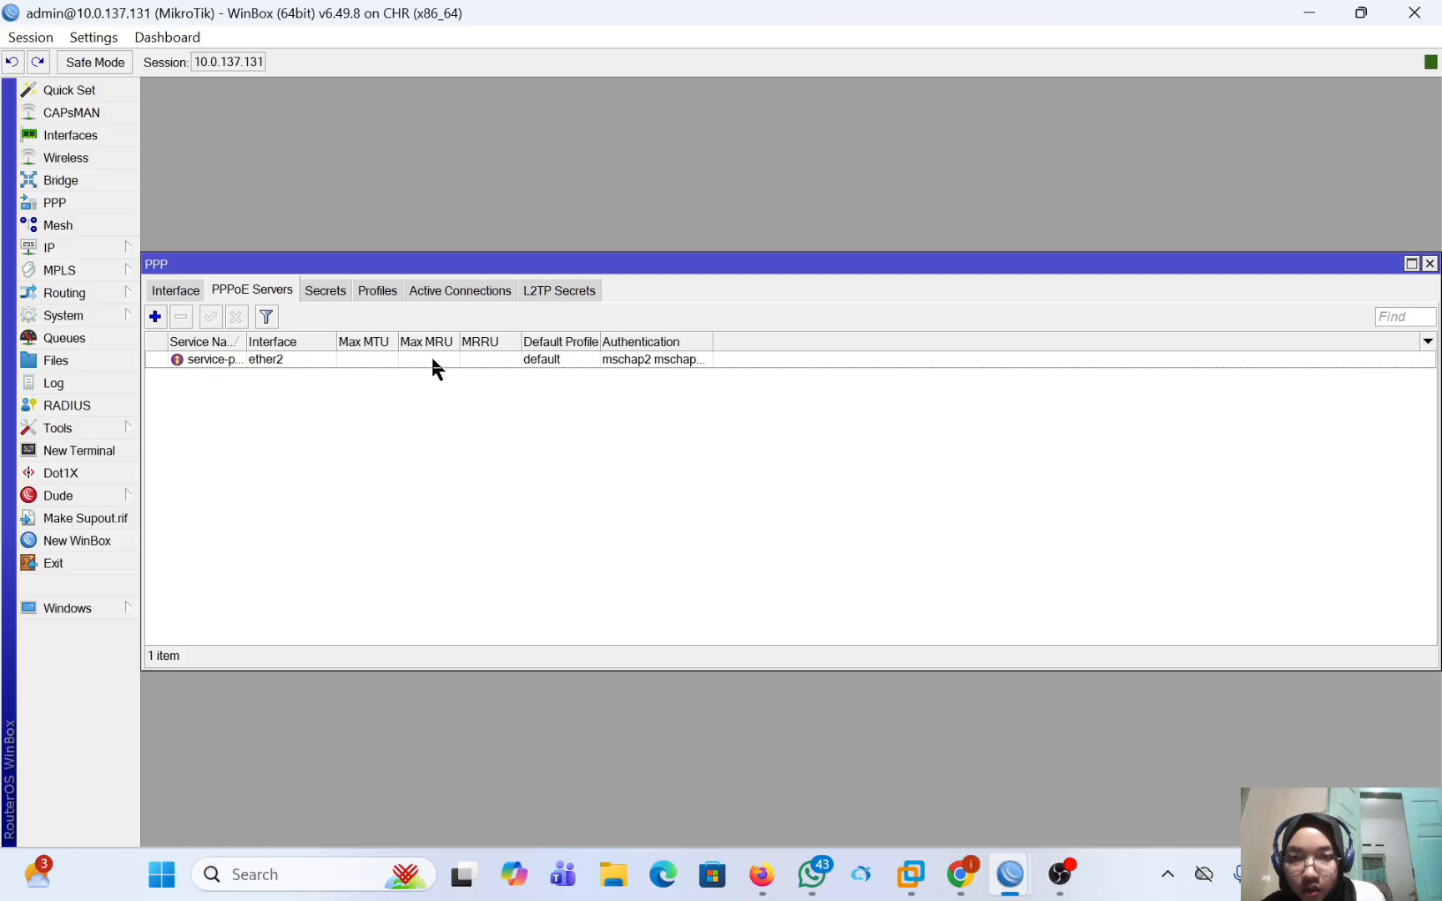
Start a new PPP secret on the 10.0.137.131 router and name it pppoe-intan.
click(328, 299)
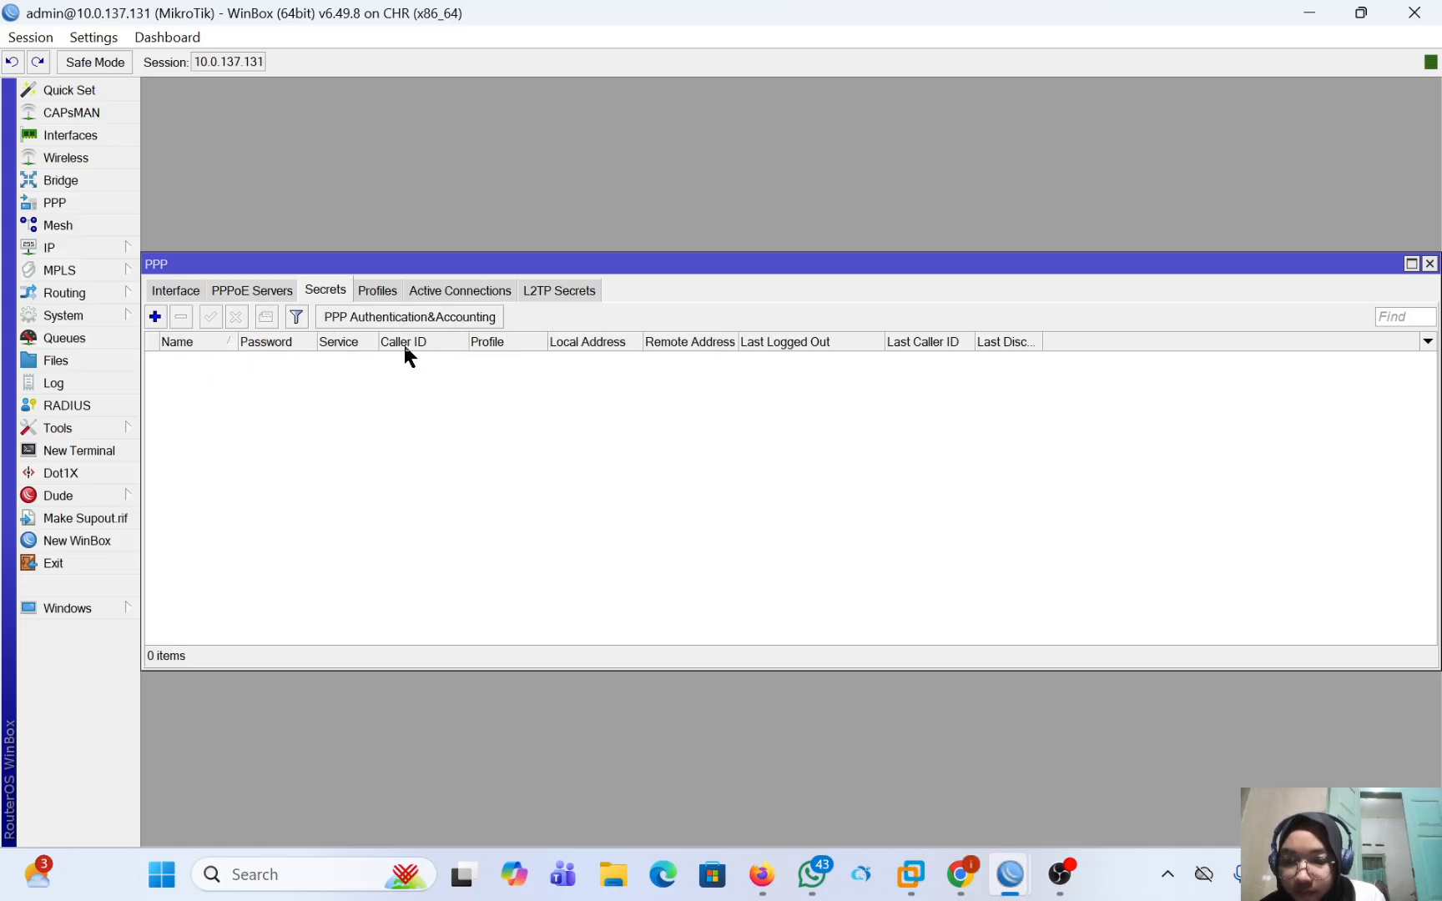
click(156, 317)
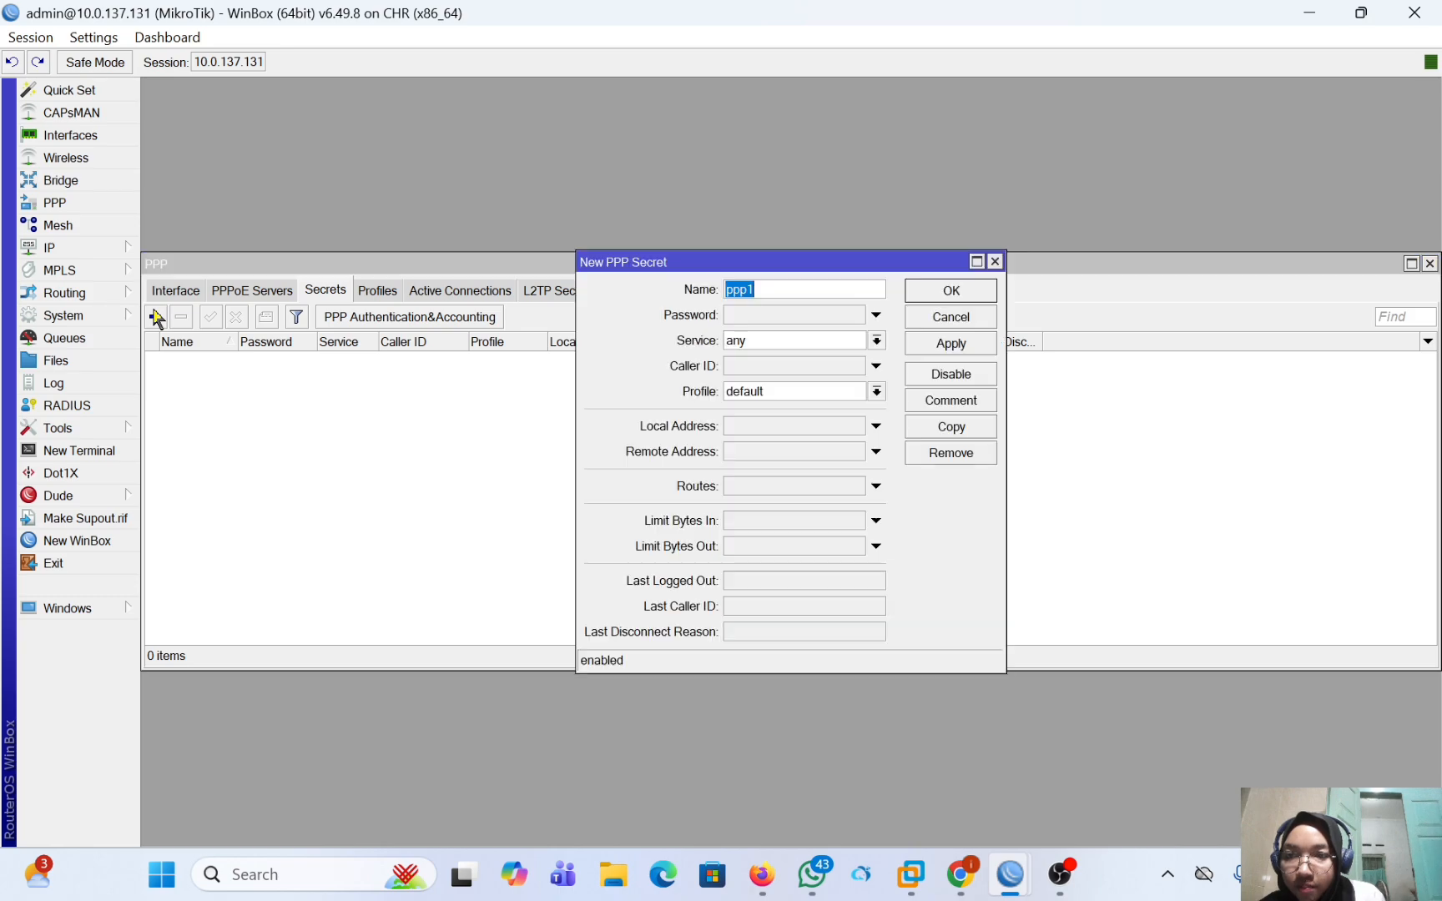
click(759, 292)
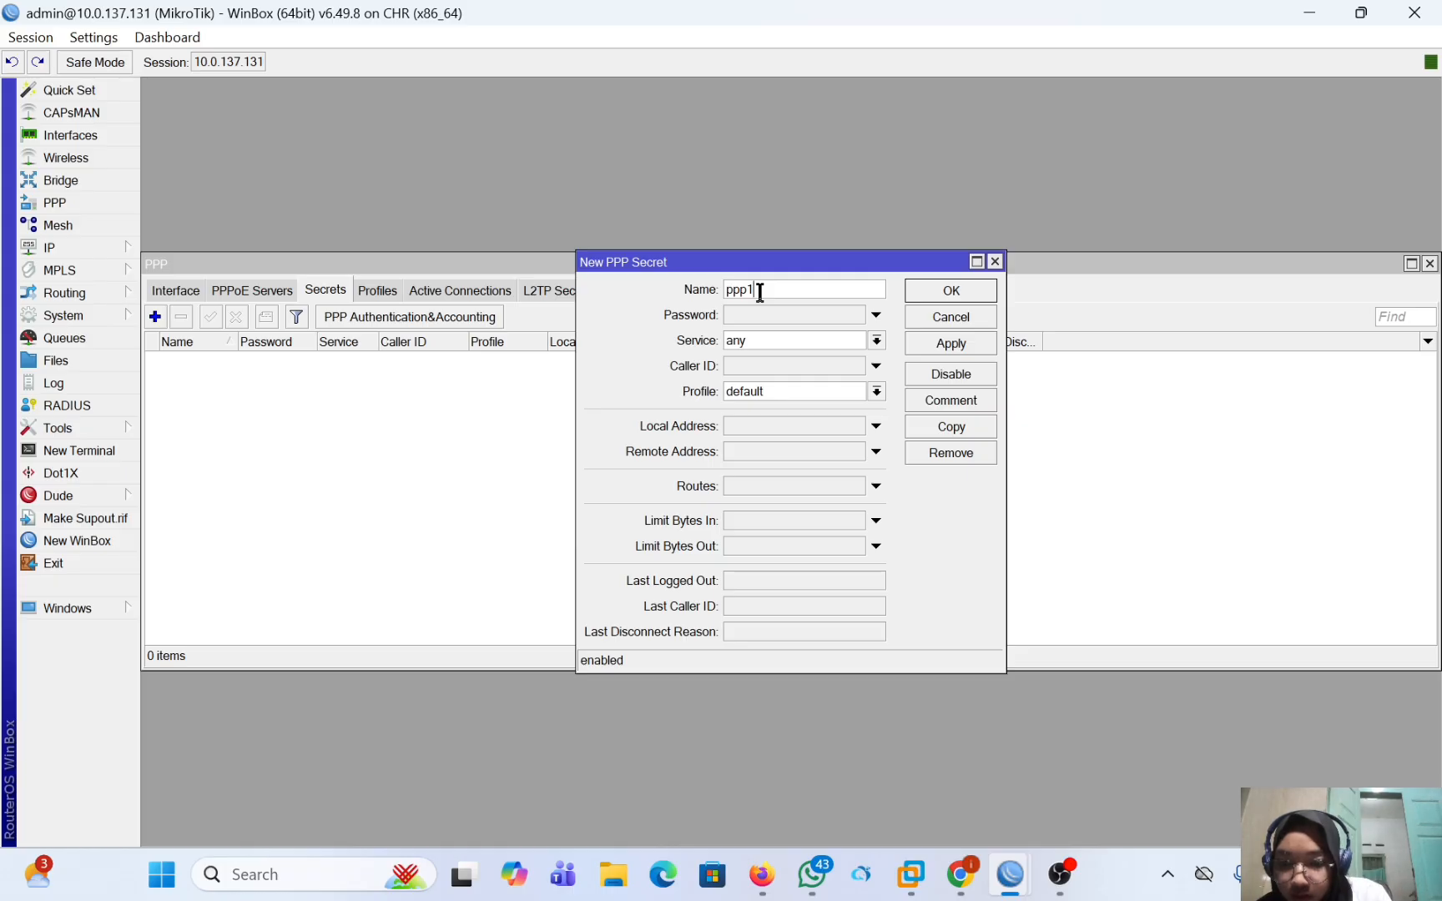
key(BackSpace)
text(p)
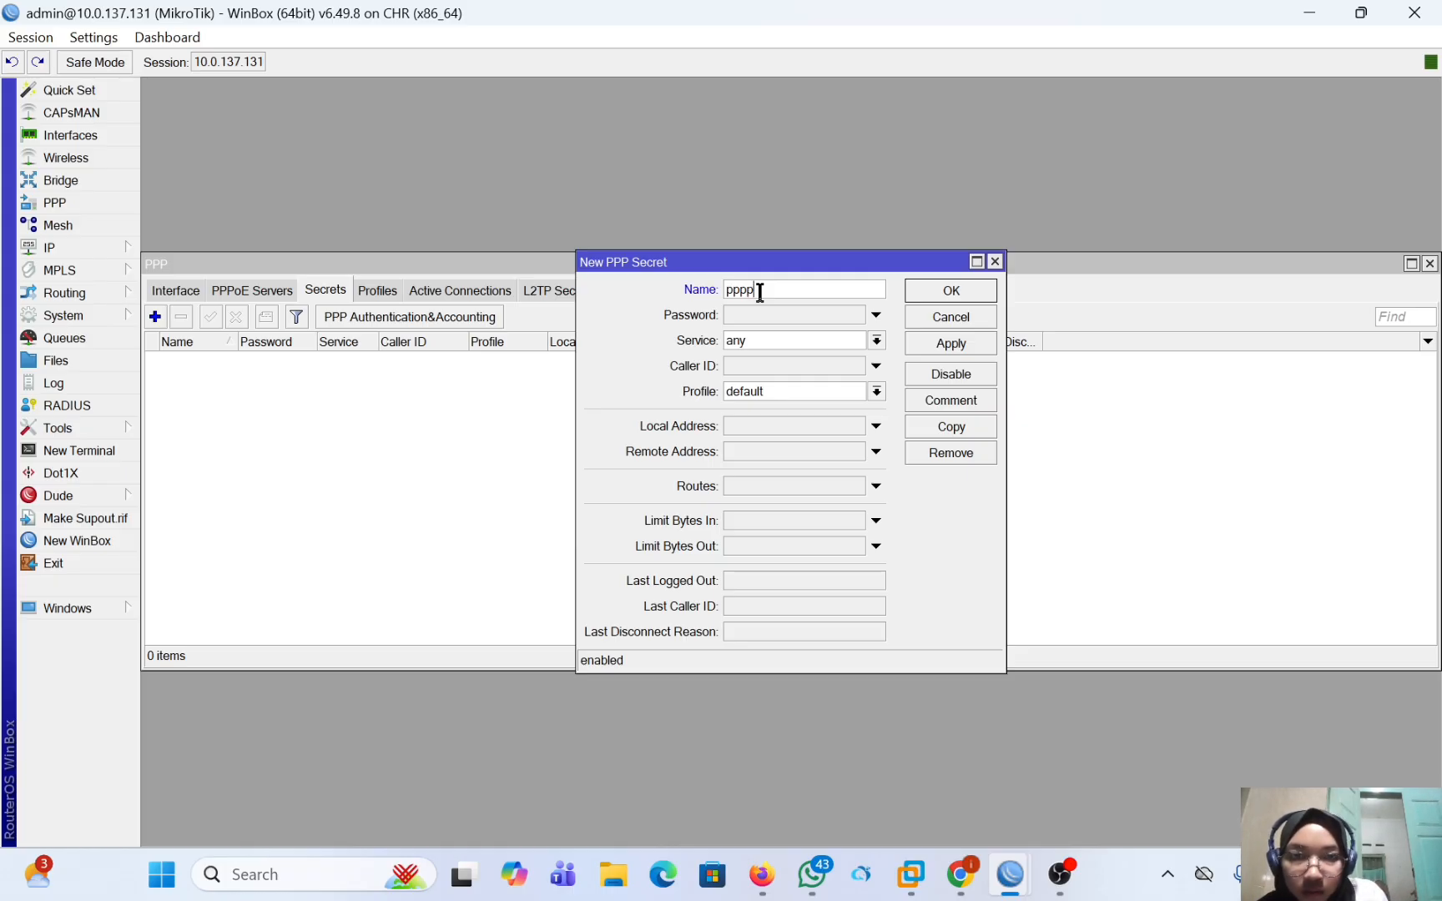
key(BackSpace)
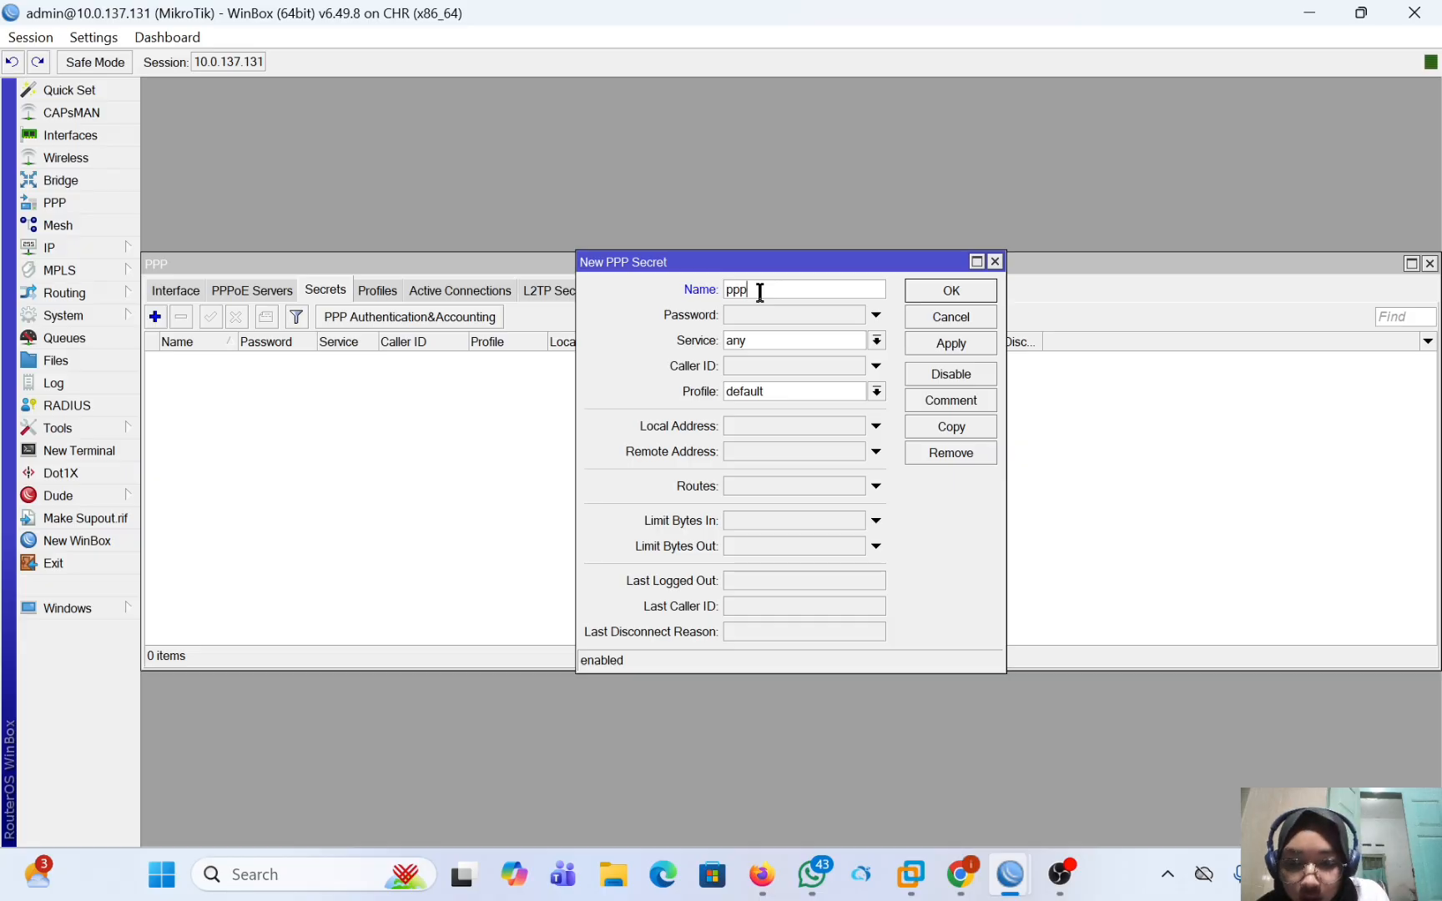
text(oe-)
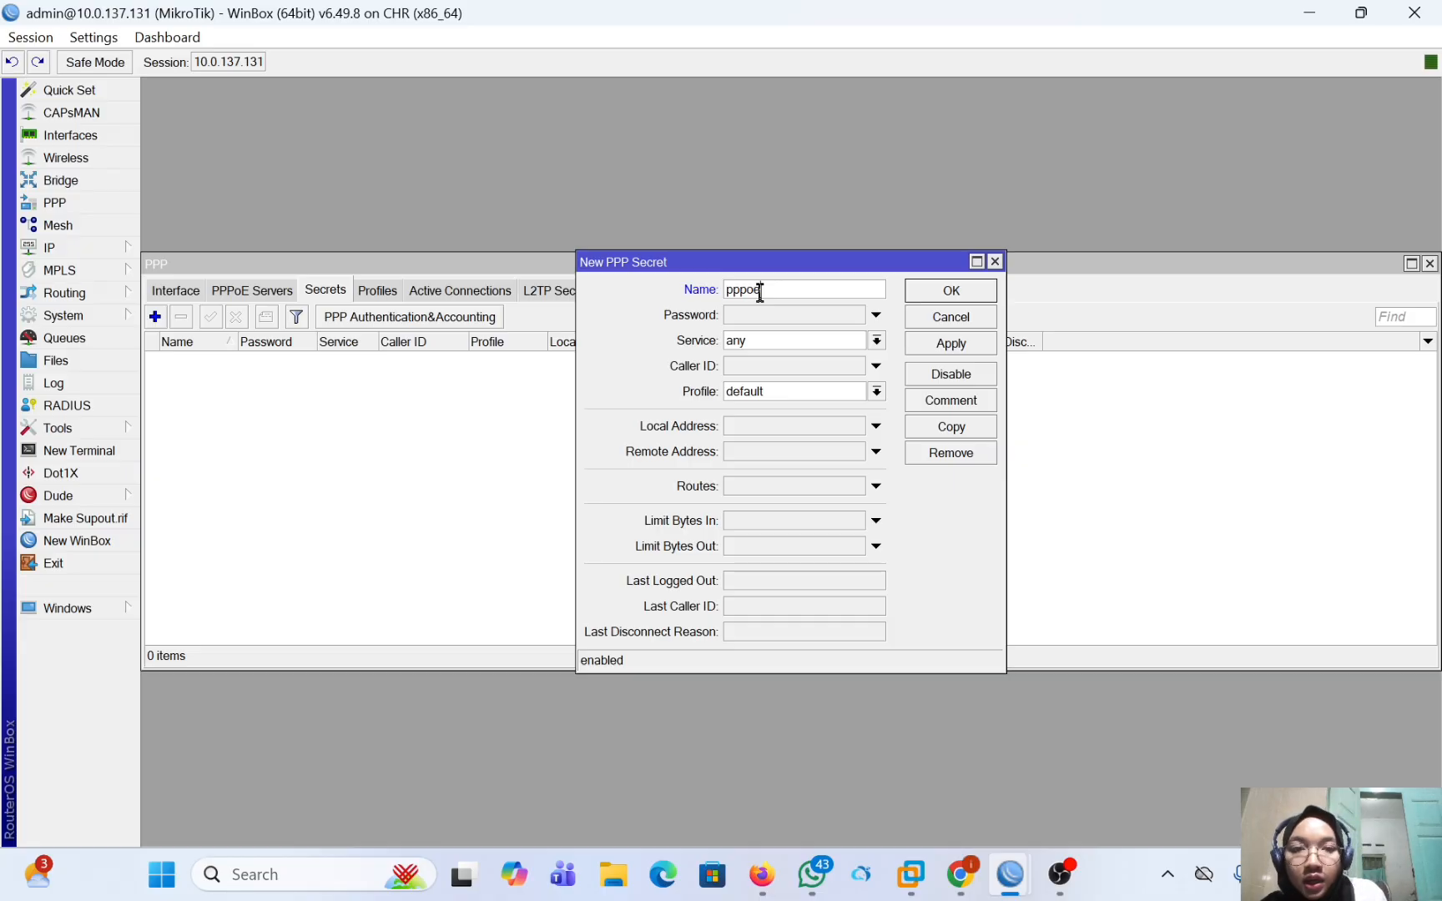
text(intan)
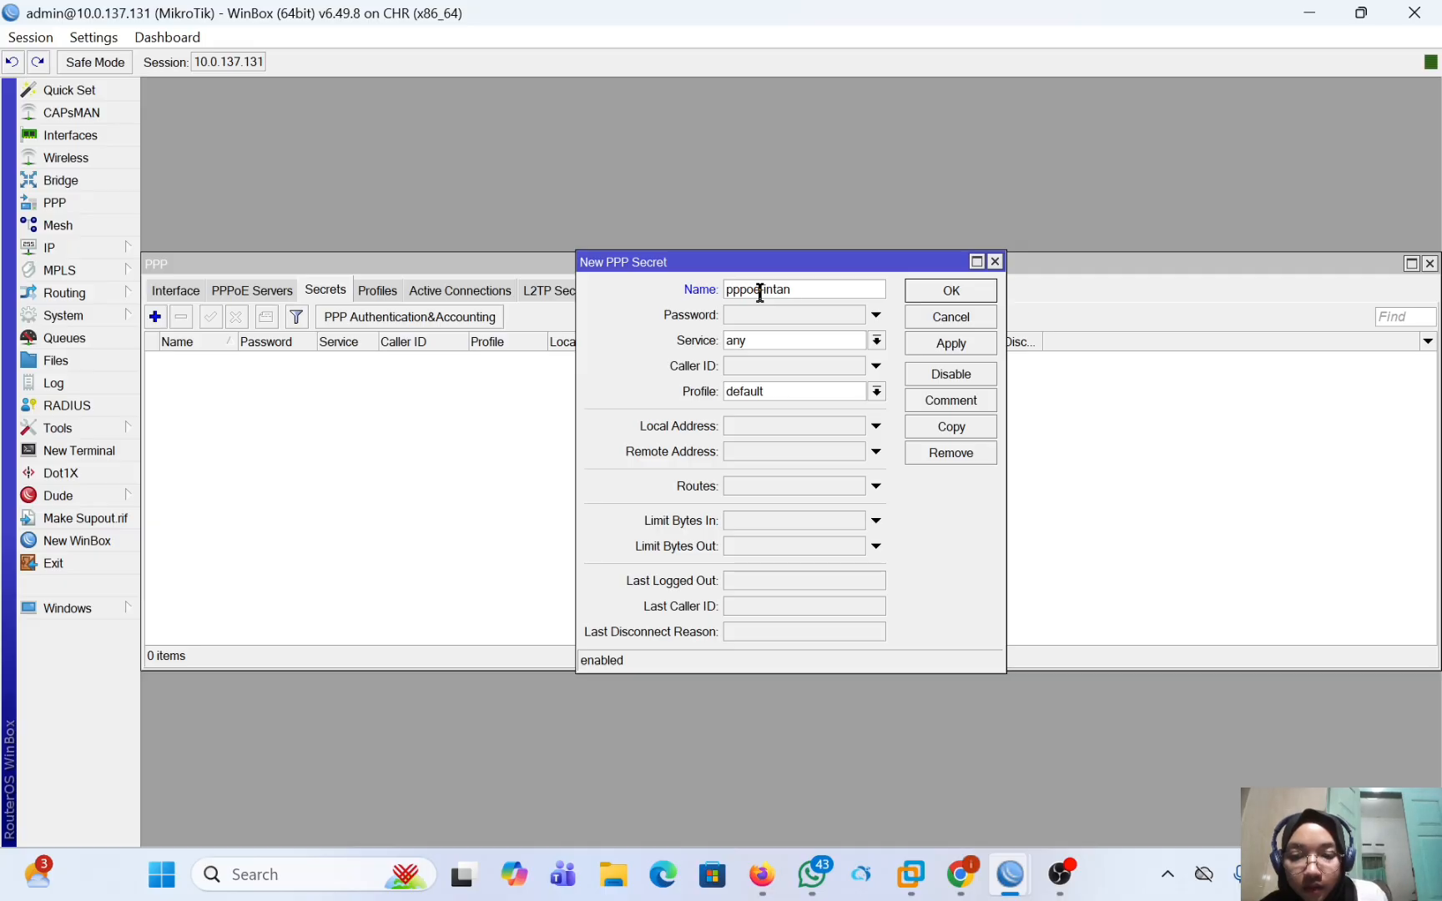
Enter the secret's password and set its service to pppoe, keeping the default profile.
click(814, 316)
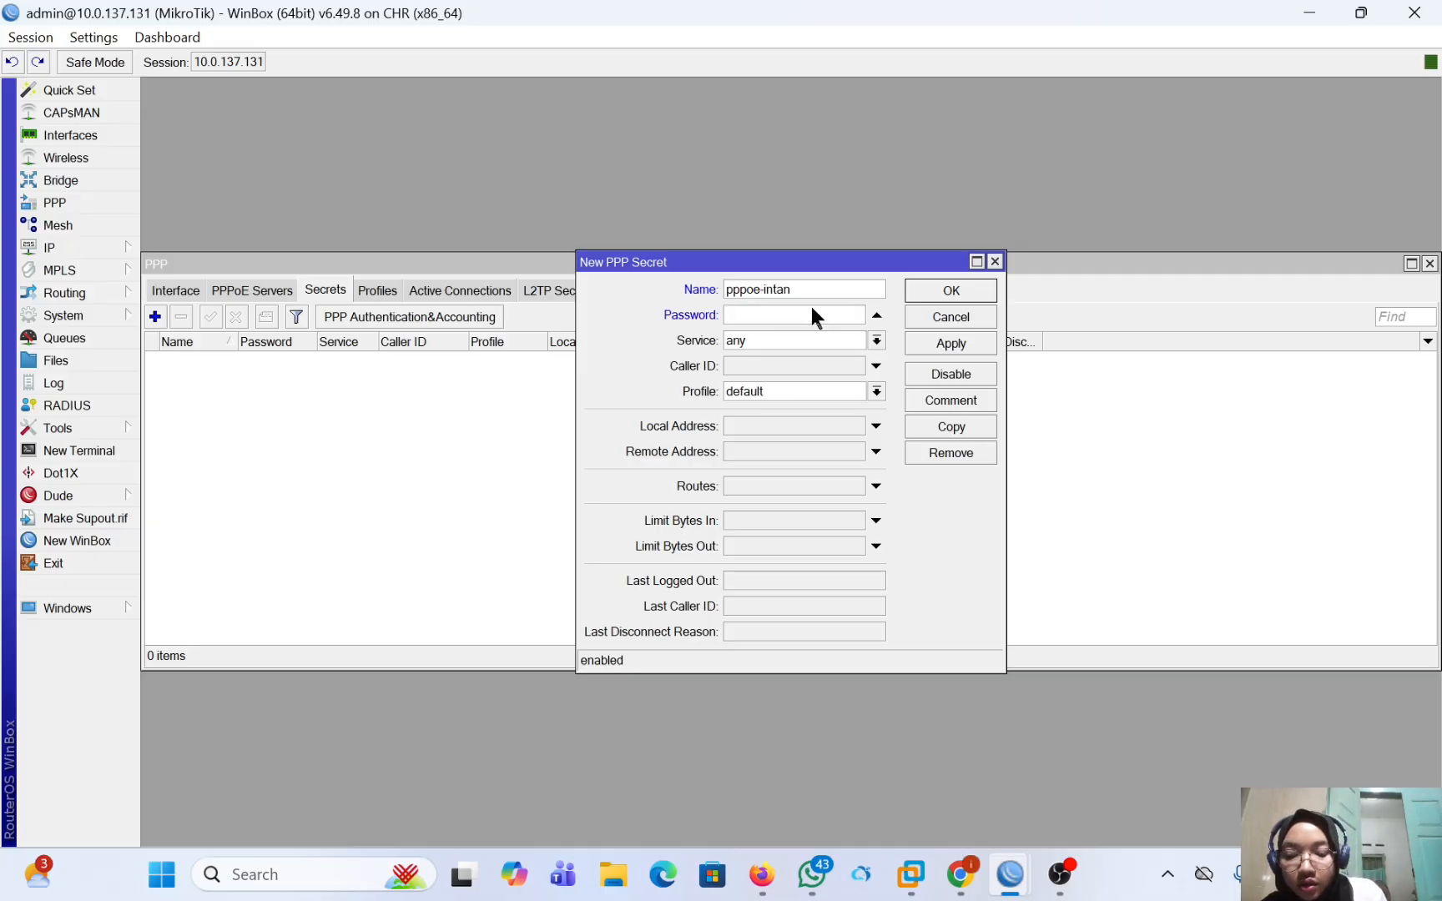
text(*****)
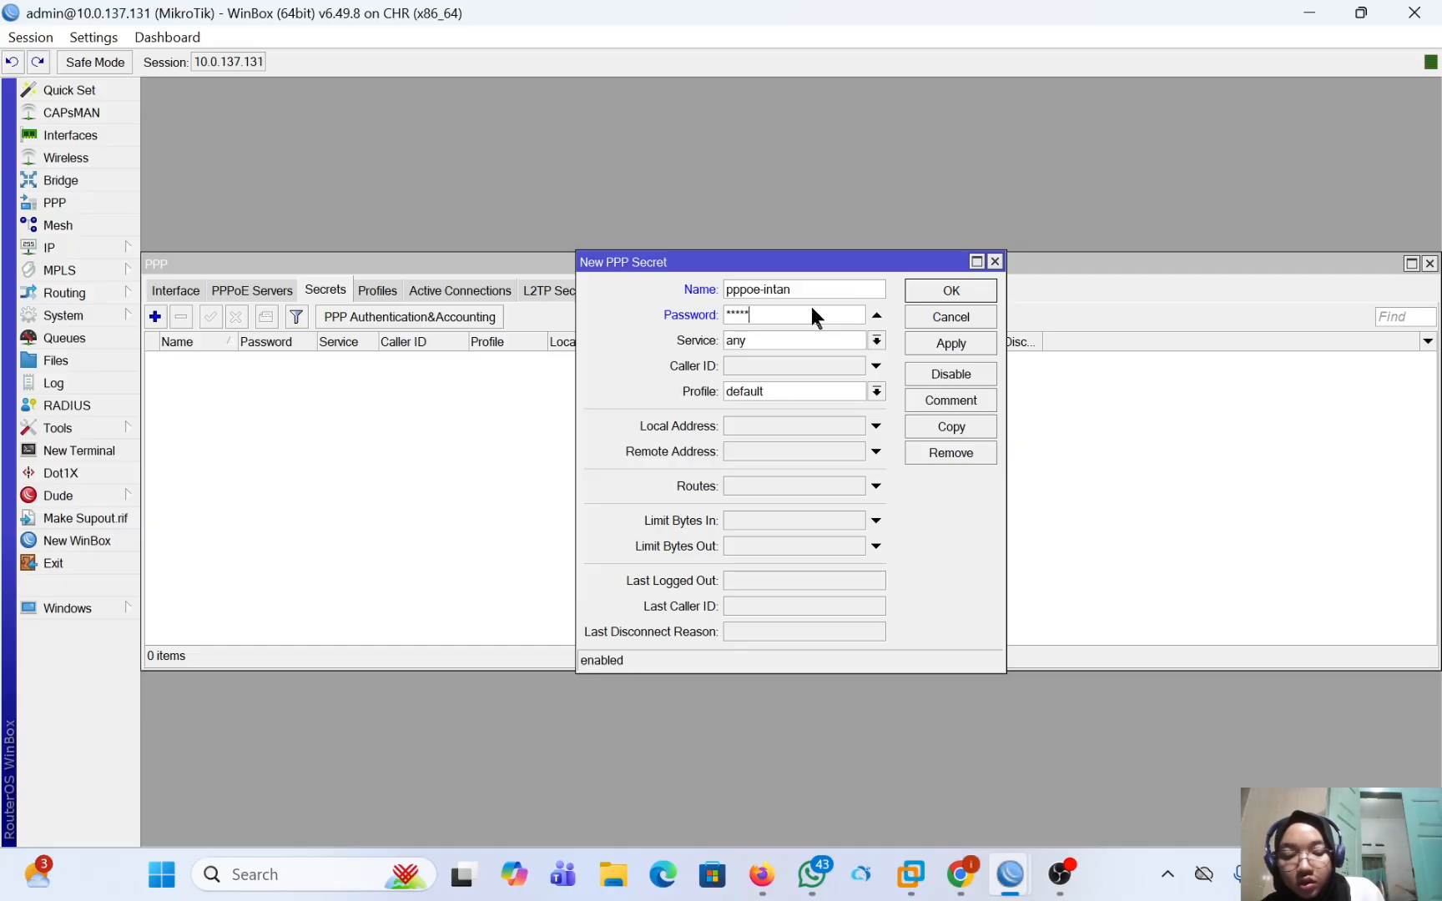
text(****)
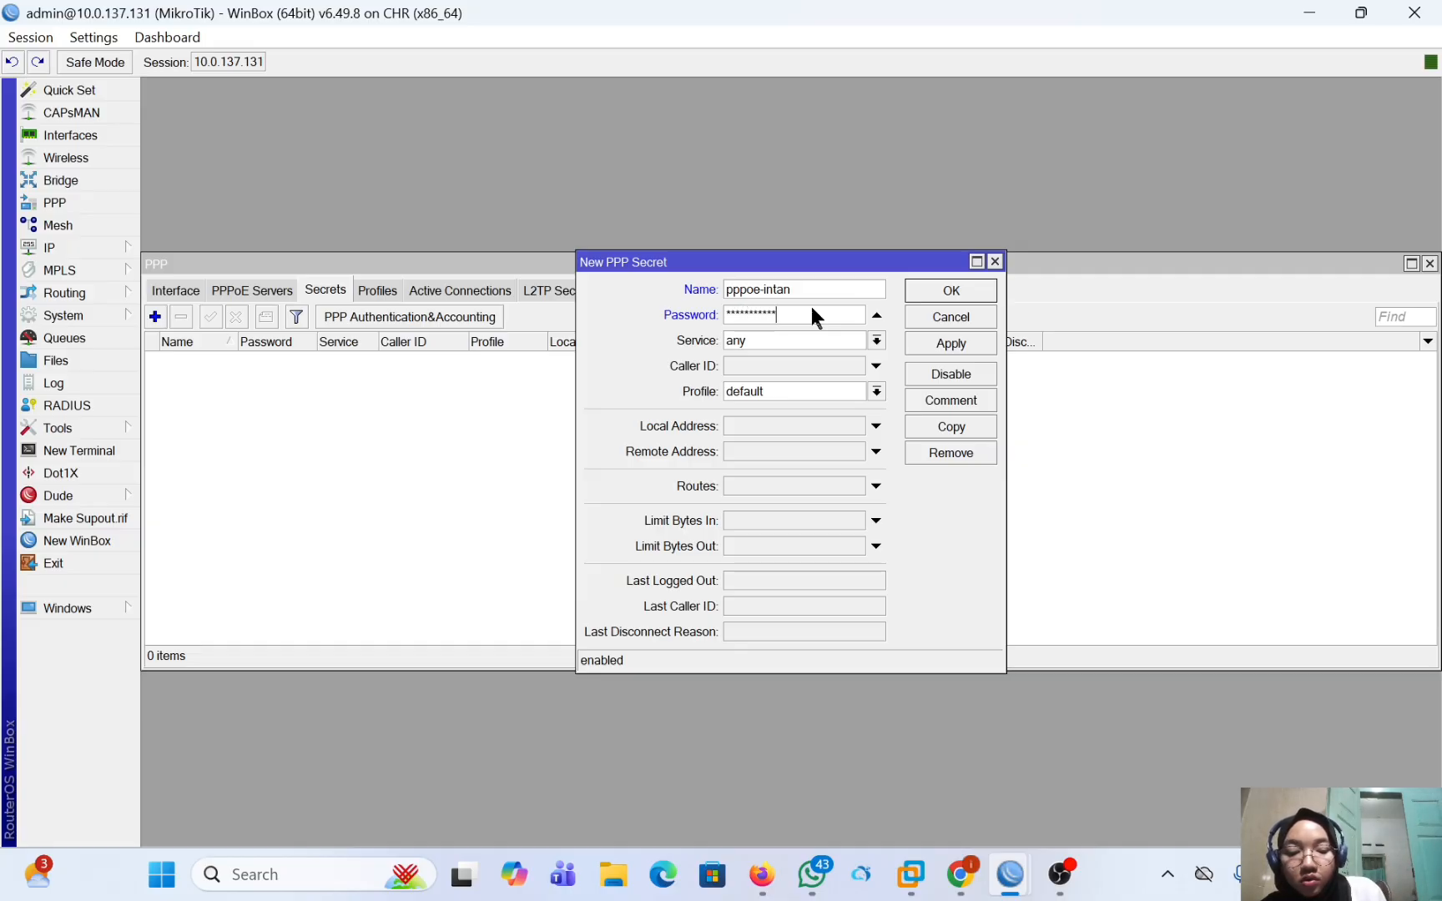
click(876, 341)
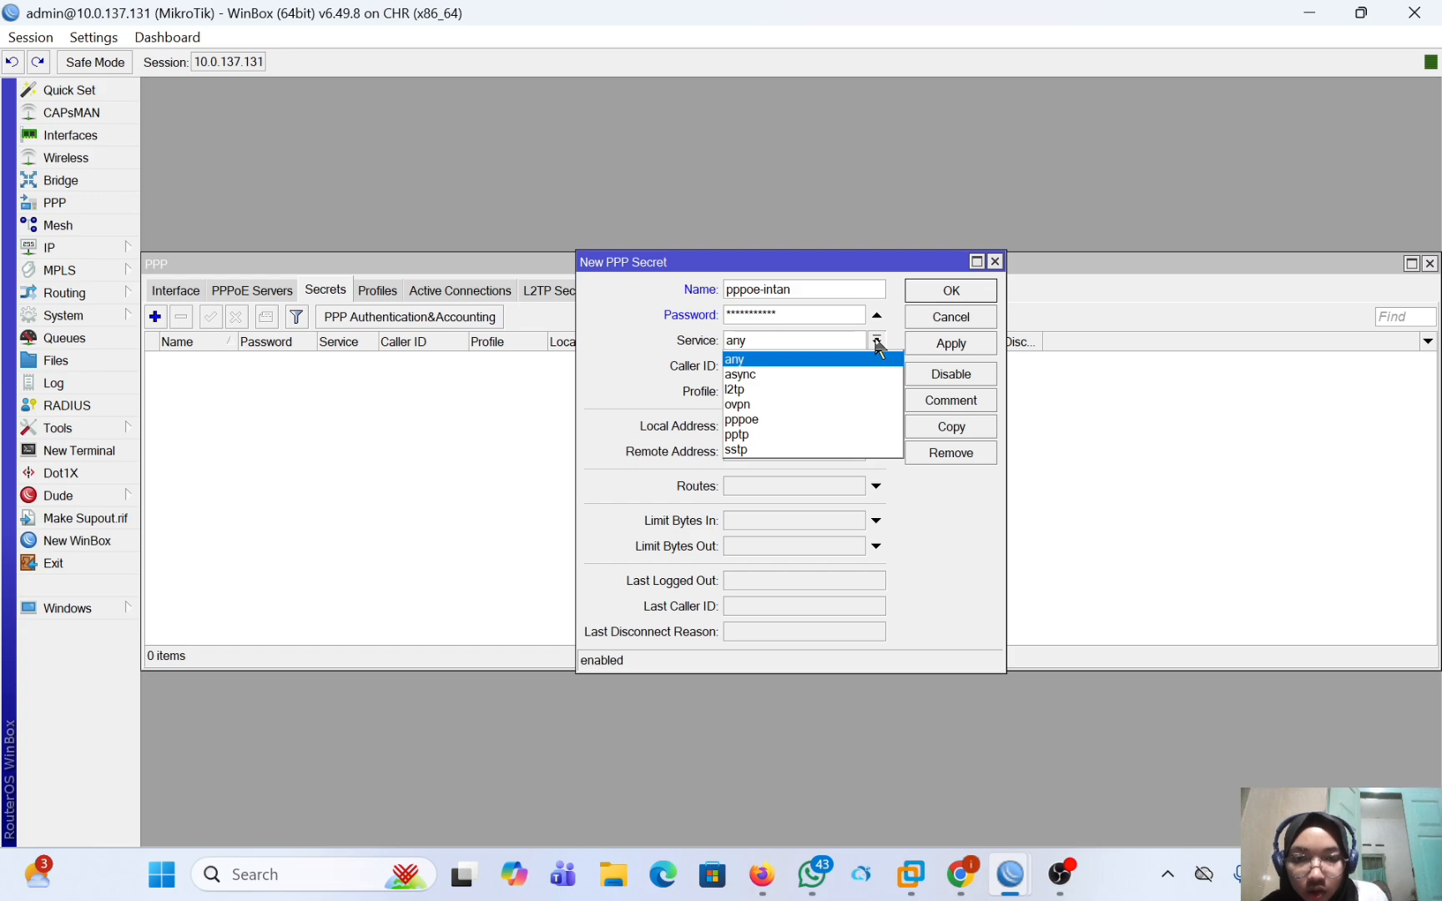
click(860, 420)
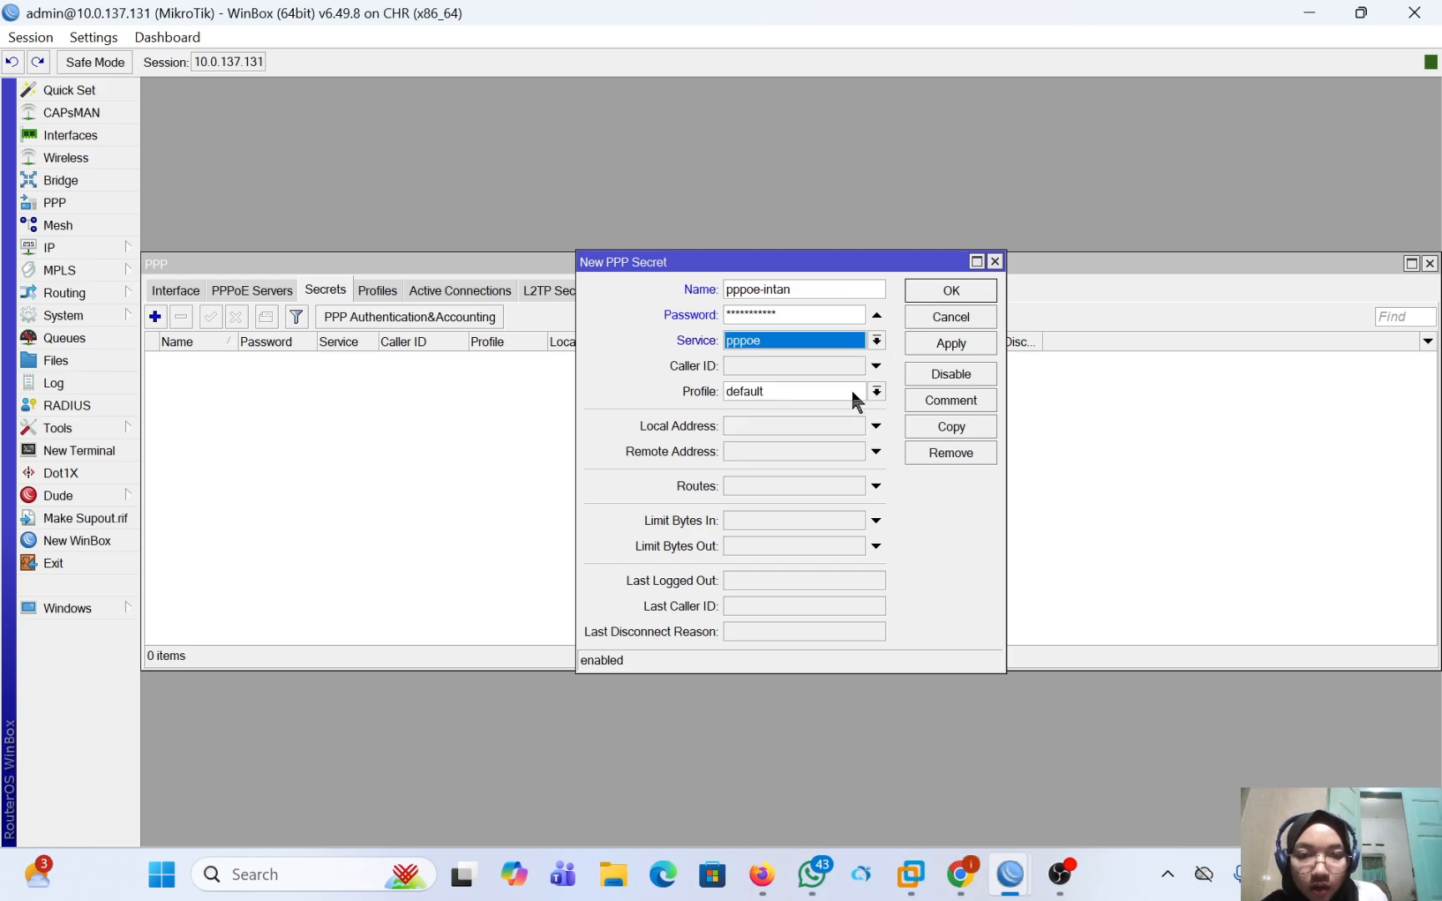
click(853, 391)
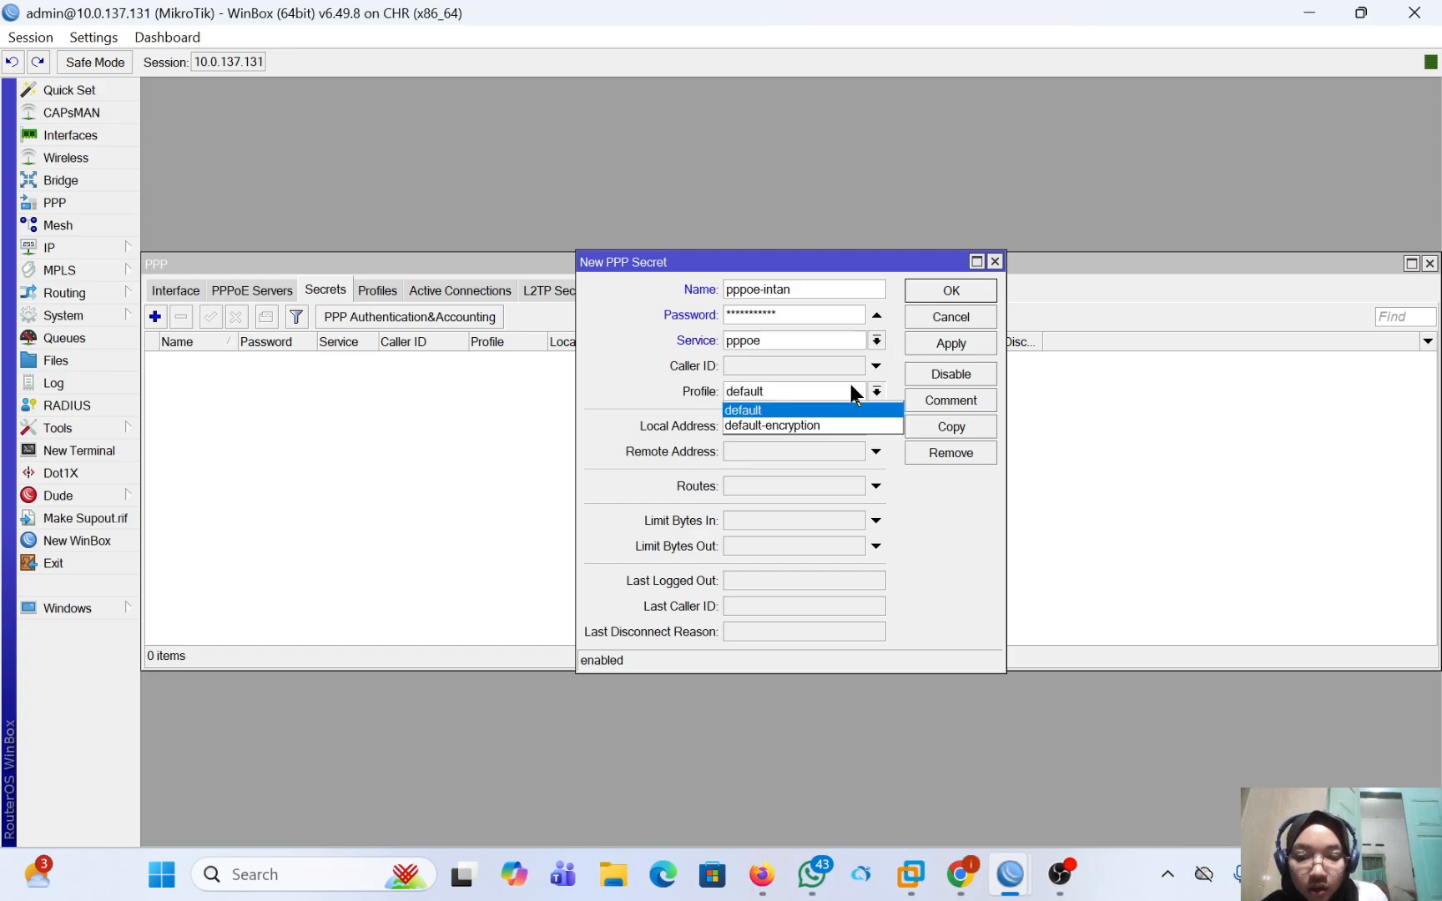
click(831, 472)
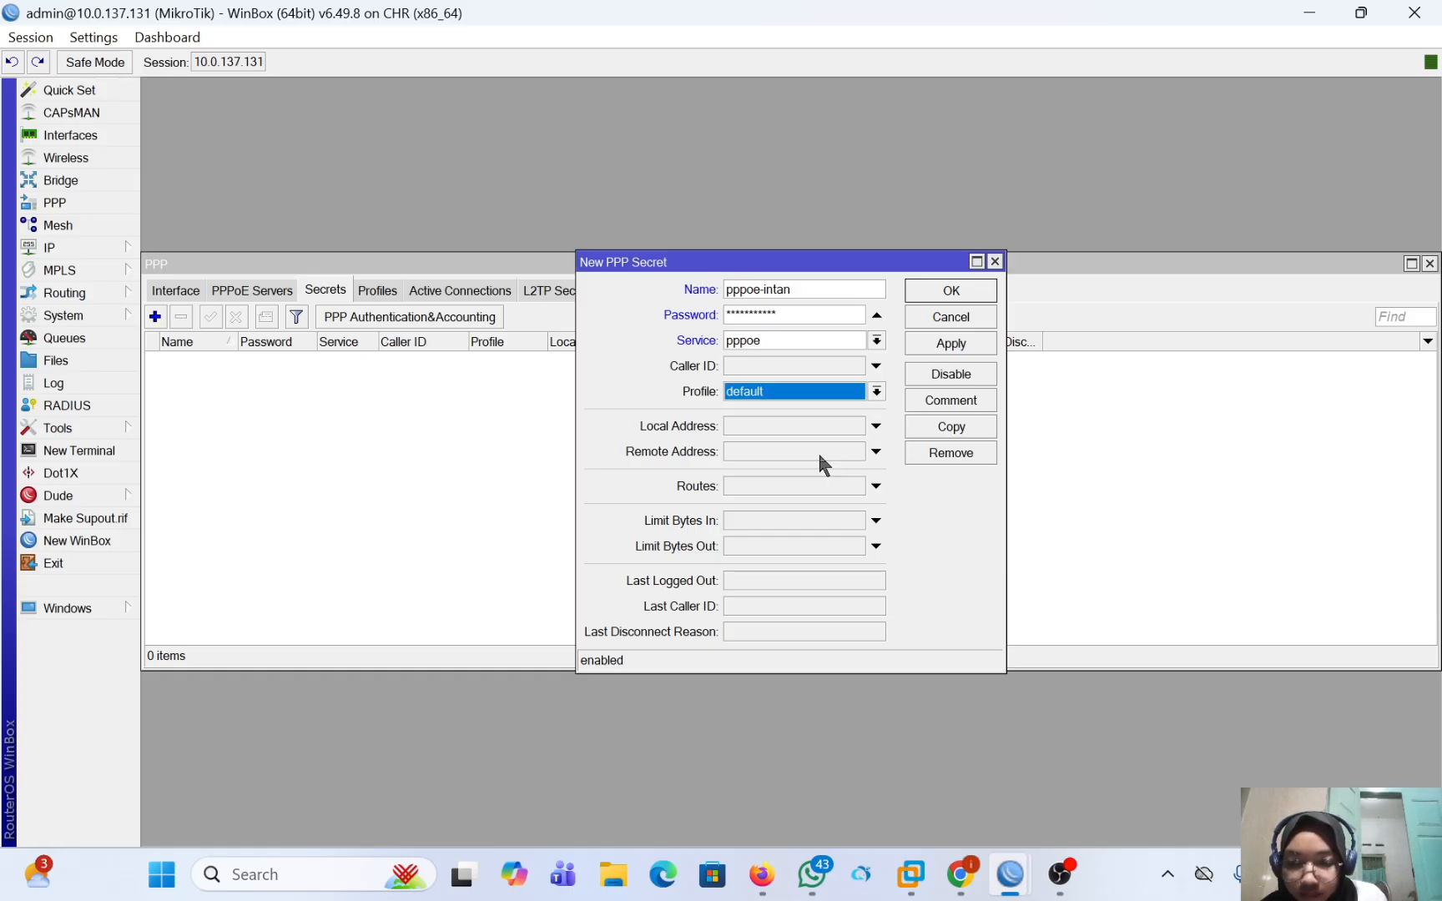
Set the PPP secret's local address to 192.168.1.1.
click(801, 430)
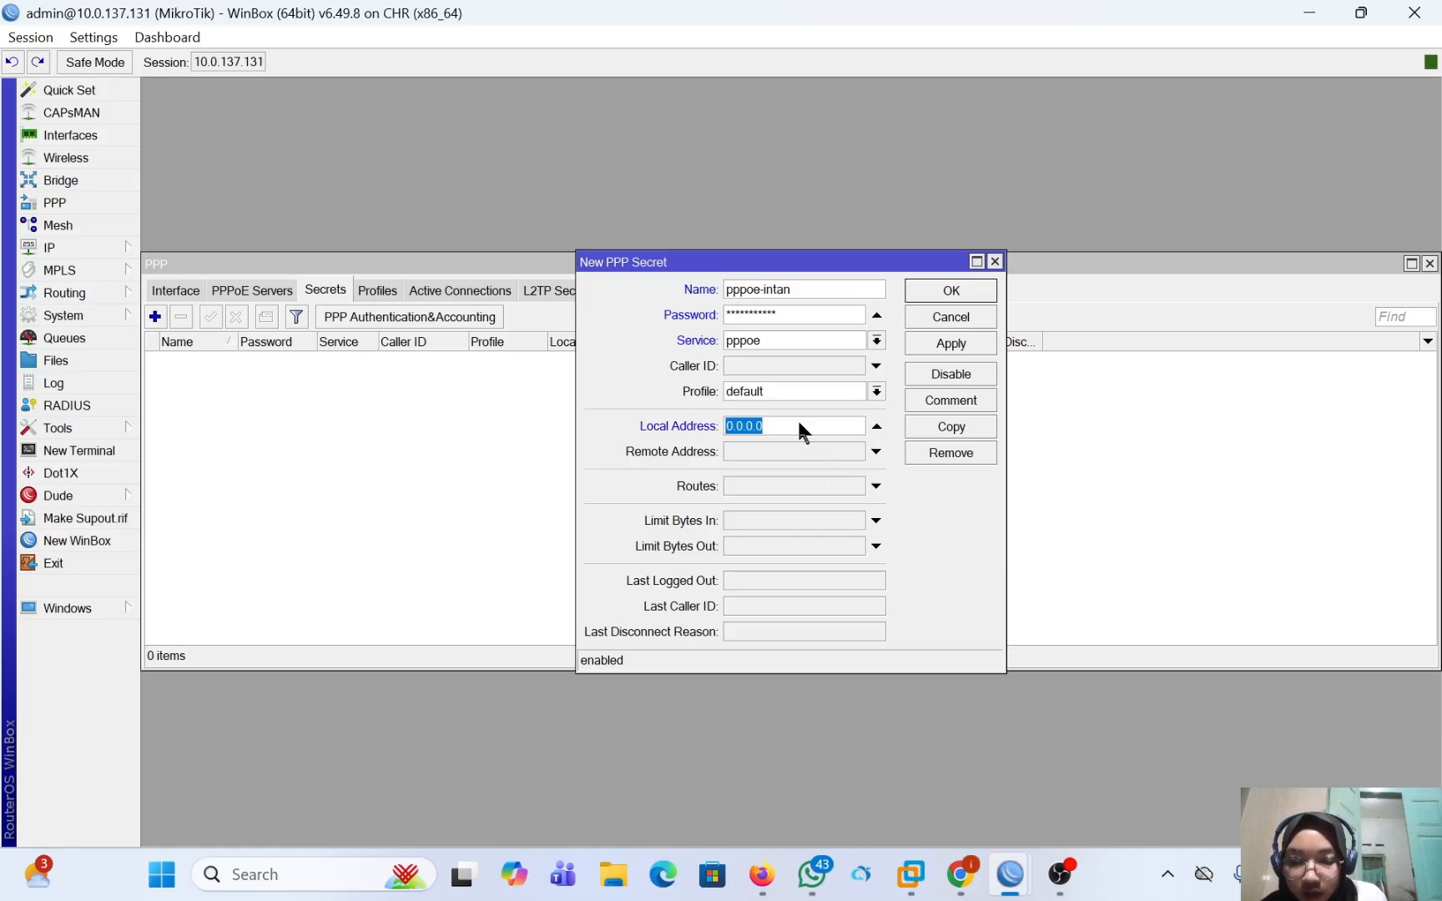
click(798, 424)
key(BackSpace)
text(192)
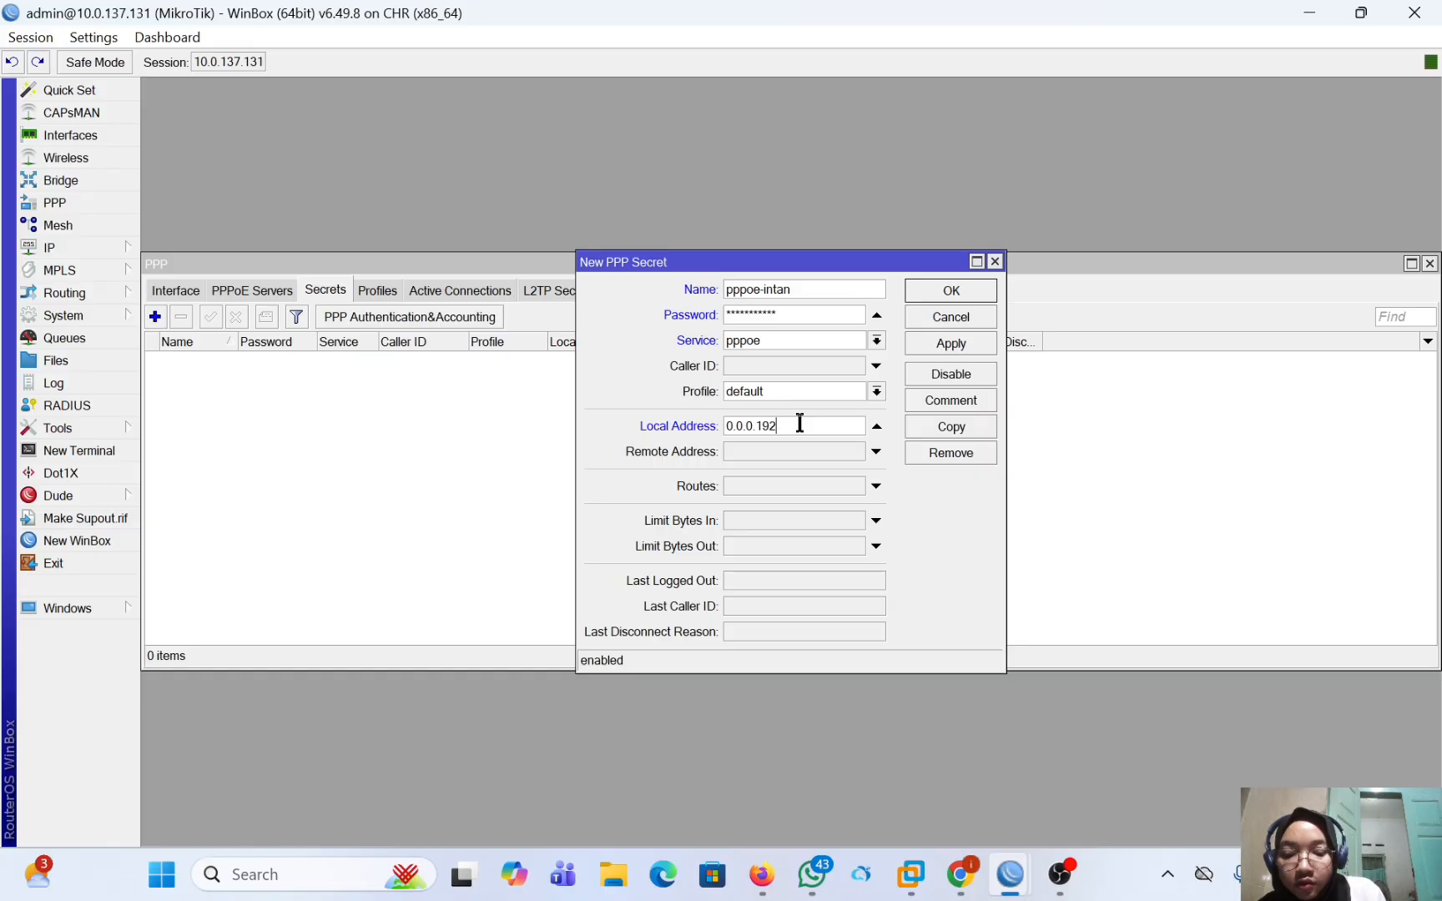
text(.168)
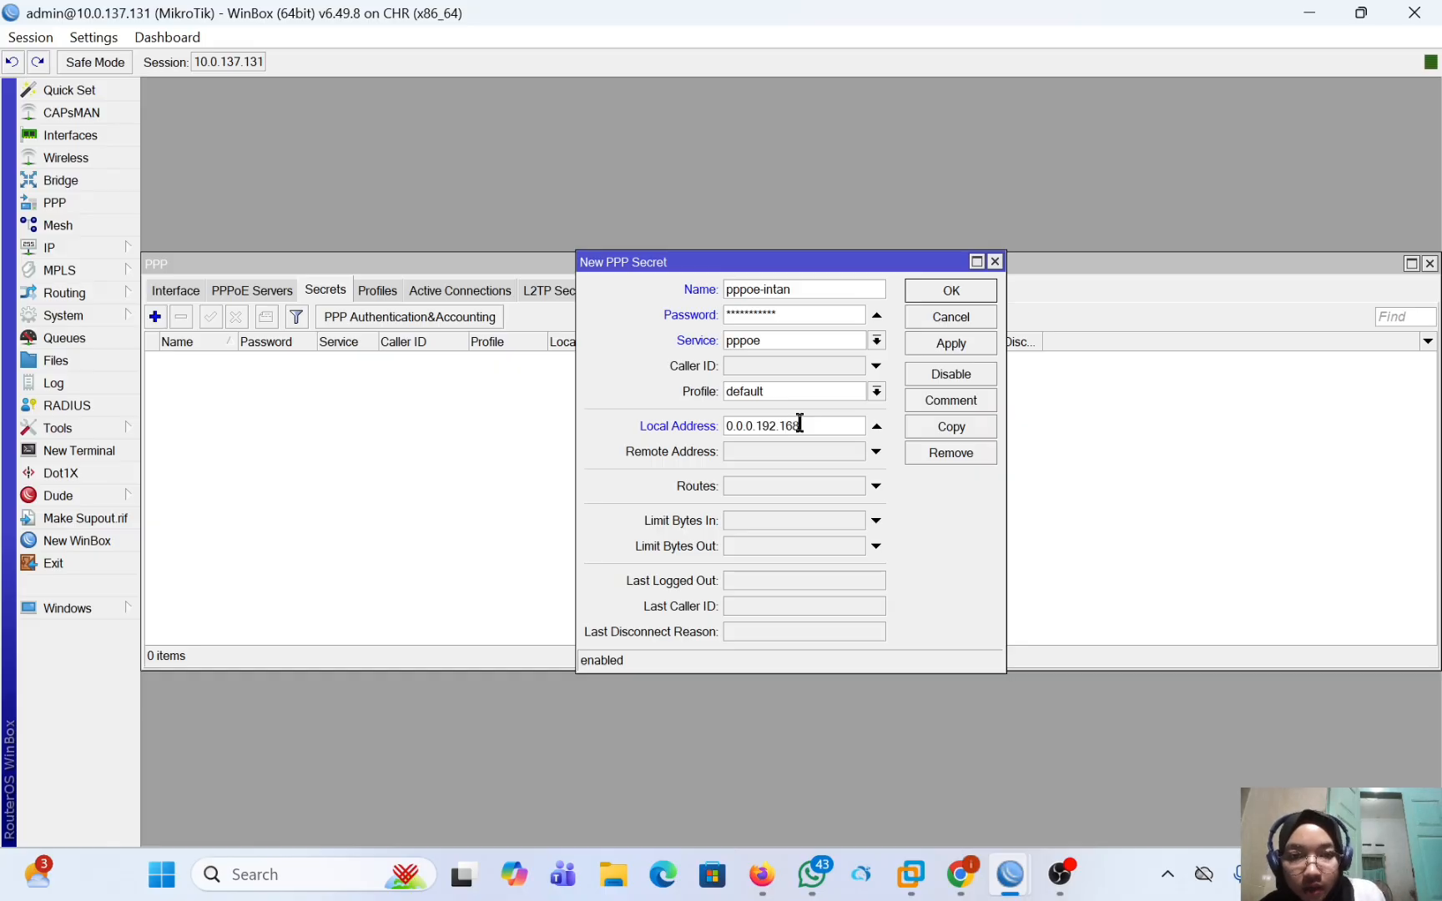
key(BackSpace)
key(BackSpace)
key(BackSpace)
key(BackSpace)
key(BackSpace)
key(BackSpace)
key(BackSpace)
key(BackSpace)
key(BackSpace)
key(BackSpace)
key(BackSpace)
key(BackSpace)
key(BackSpace)
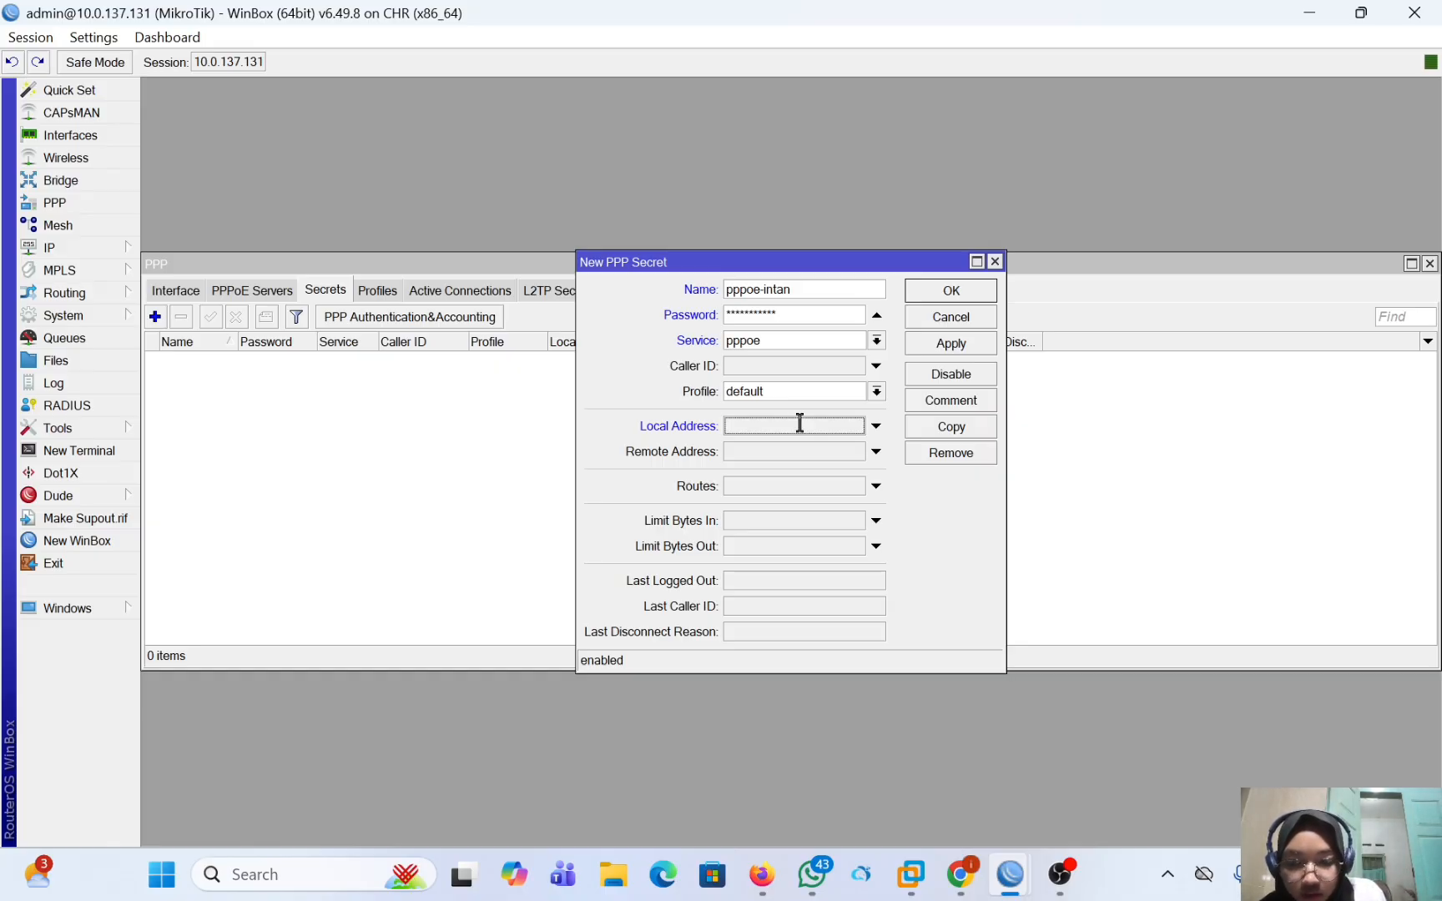
text(1)
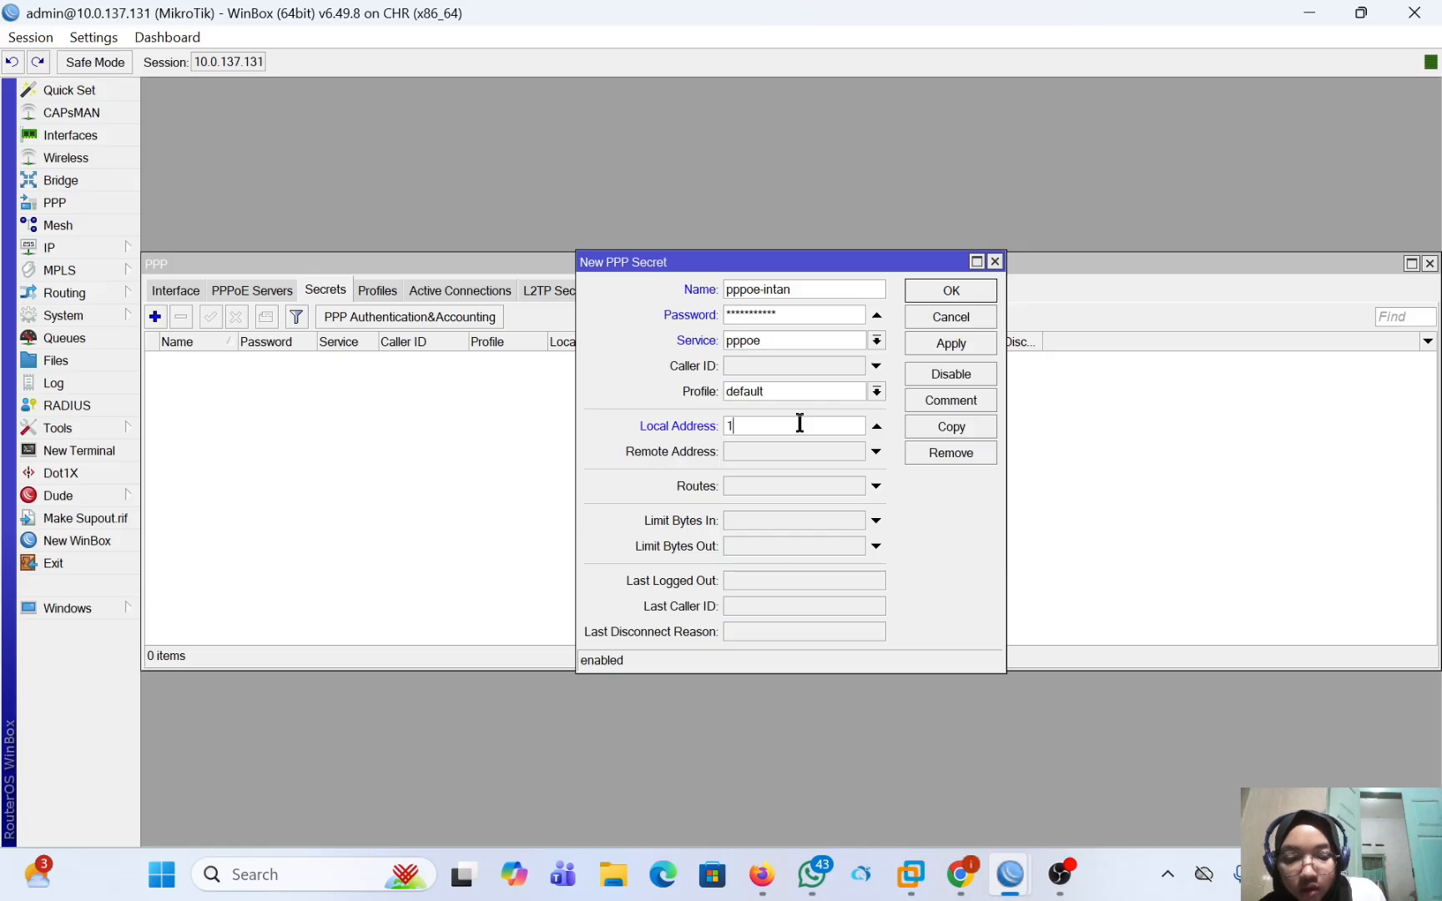
text(92.168)
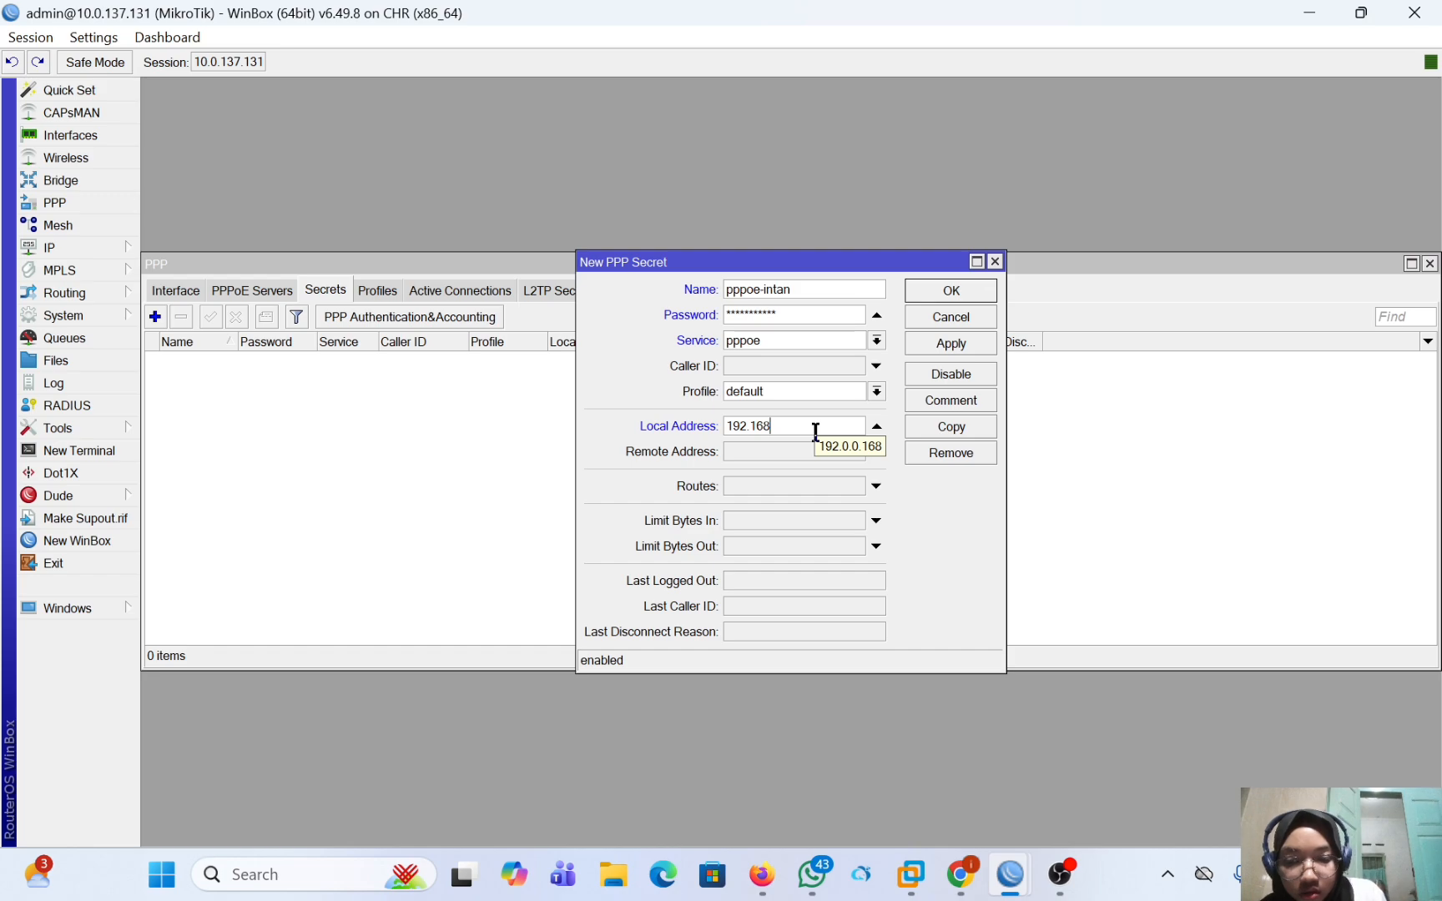
text(.1.1)
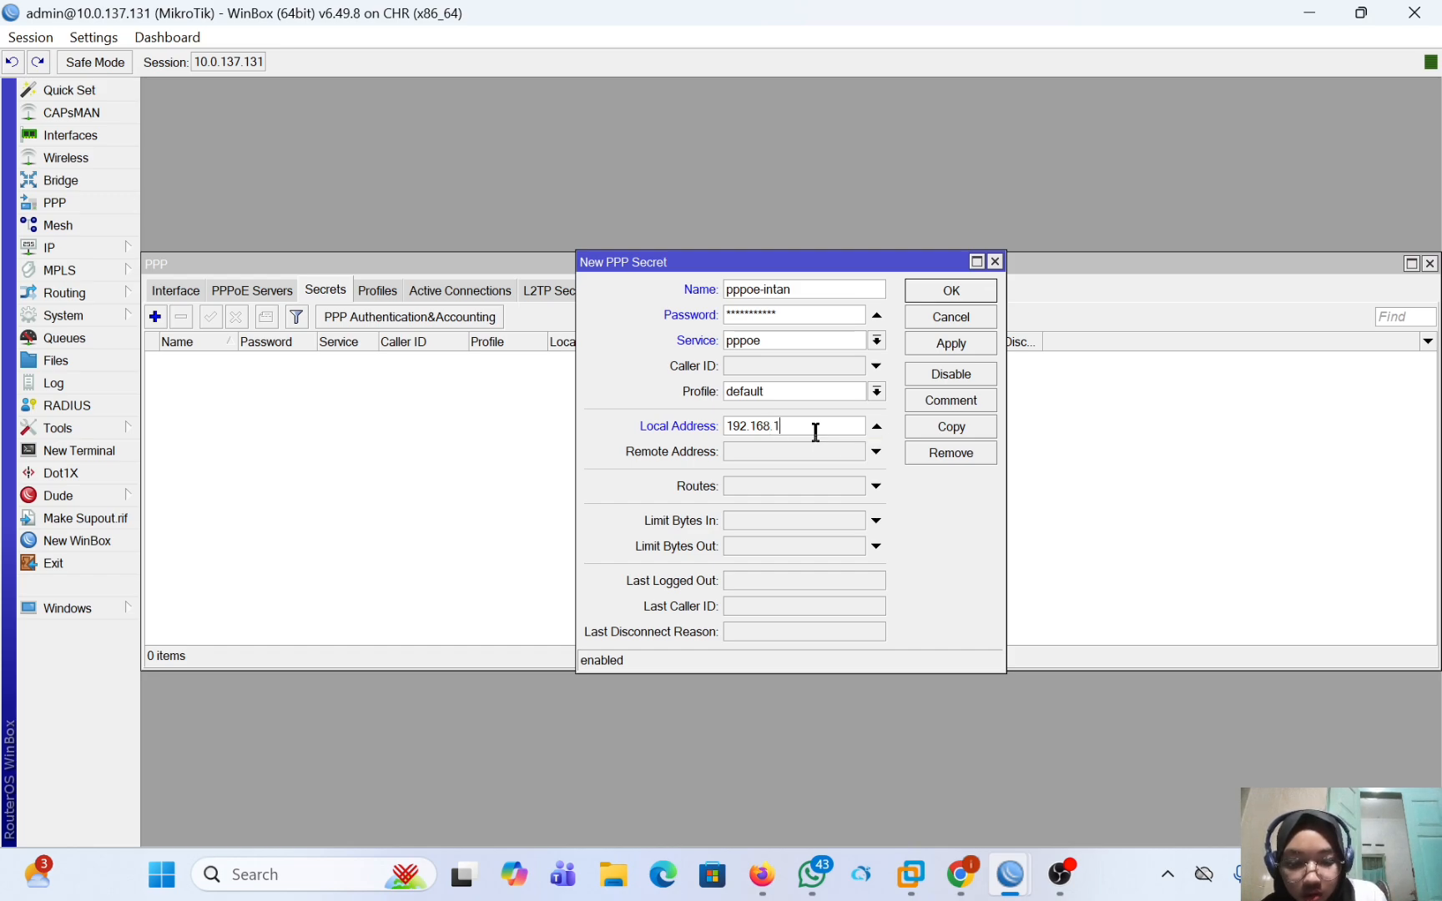
Set the PPP secret's remote address to 192.168.1.2 and save the secret.
click(812, 445)
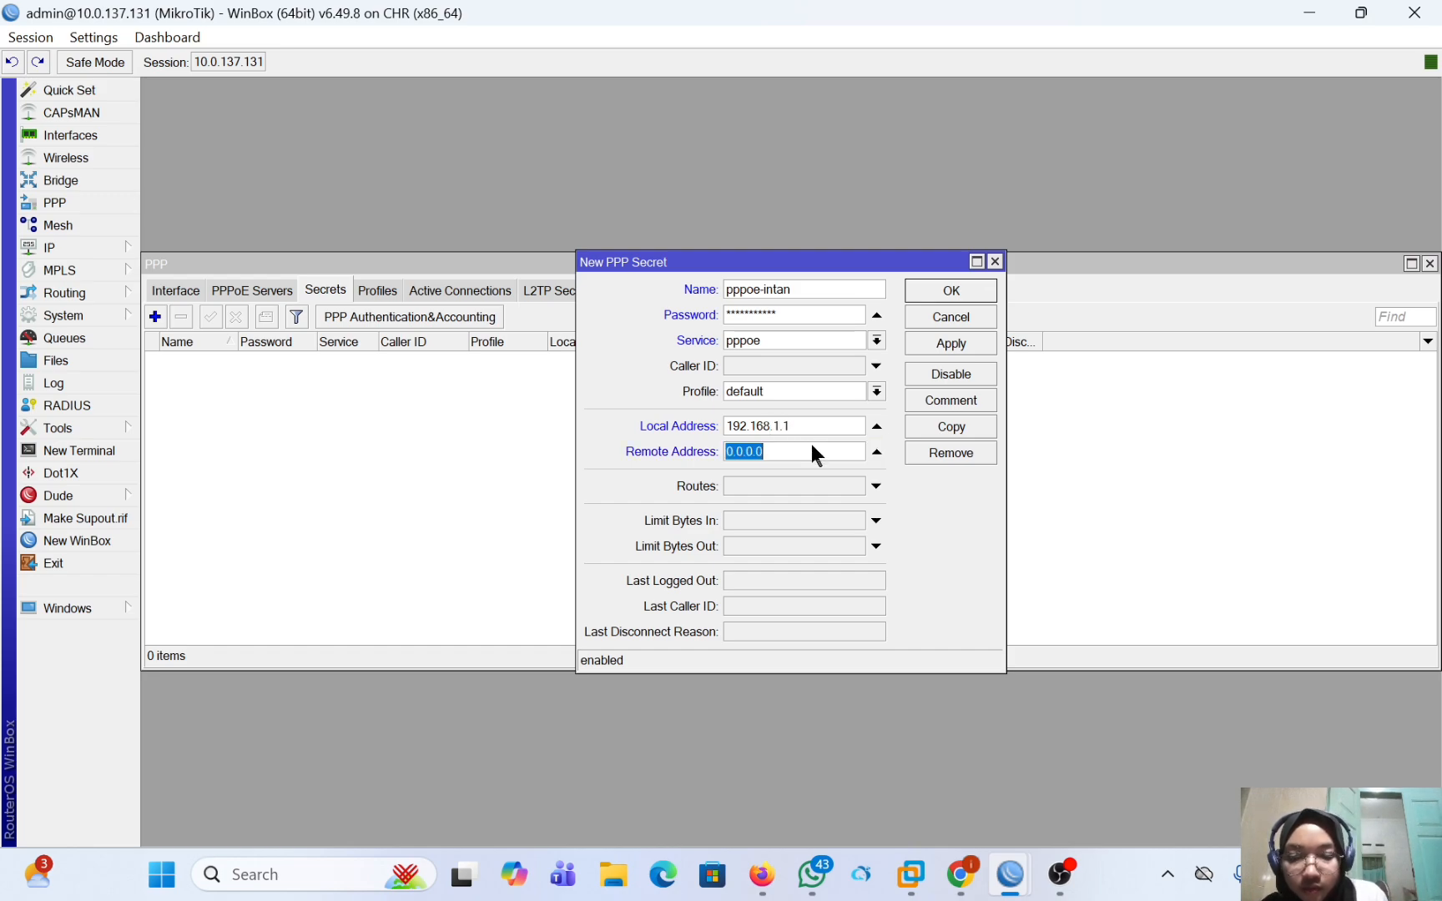
key(BackSpace)
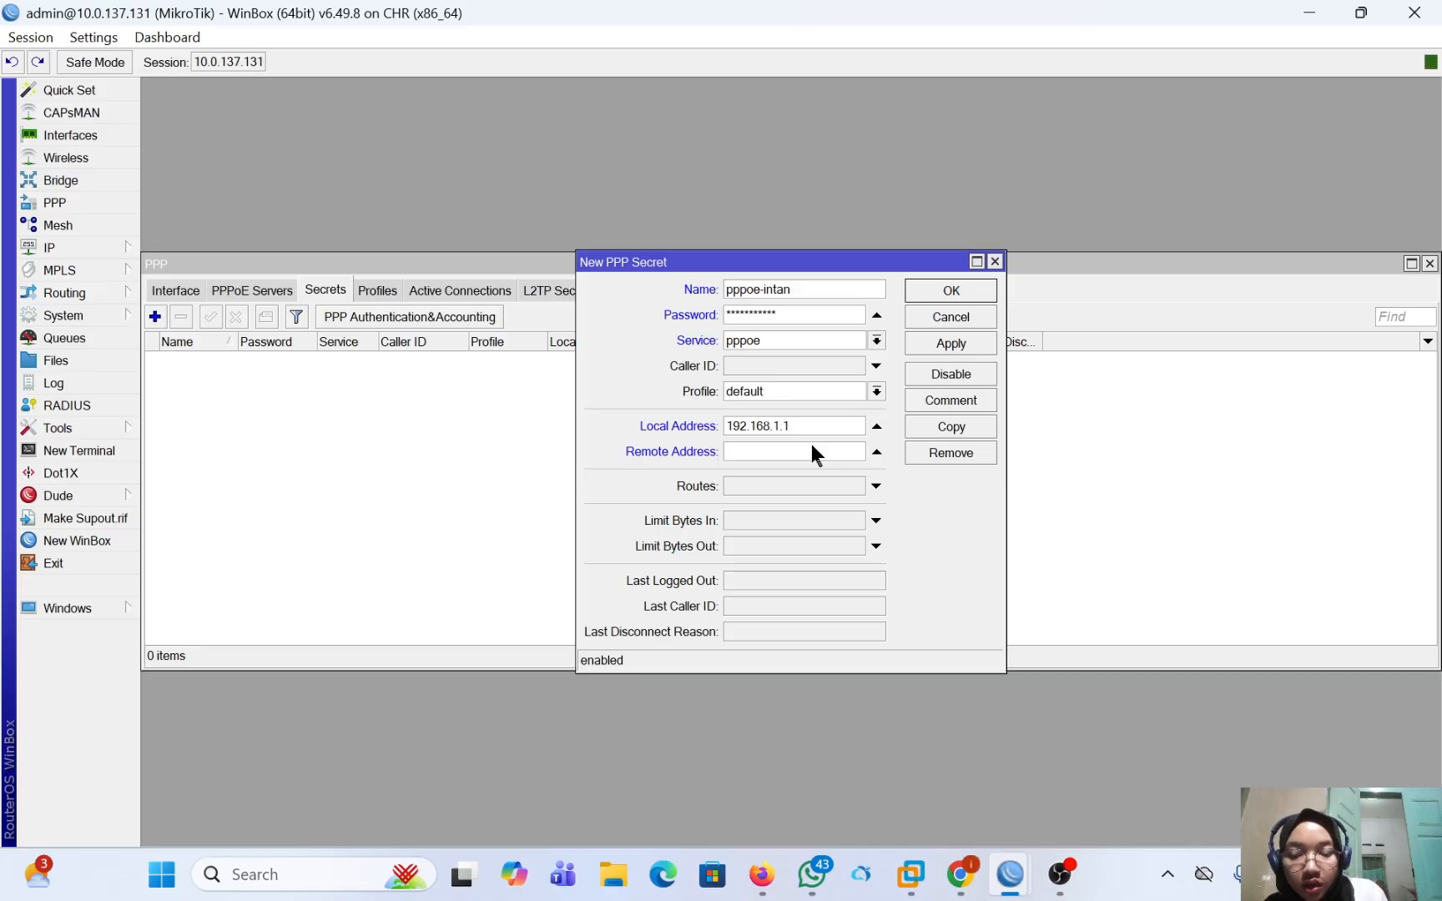
text(192.168.1.2)
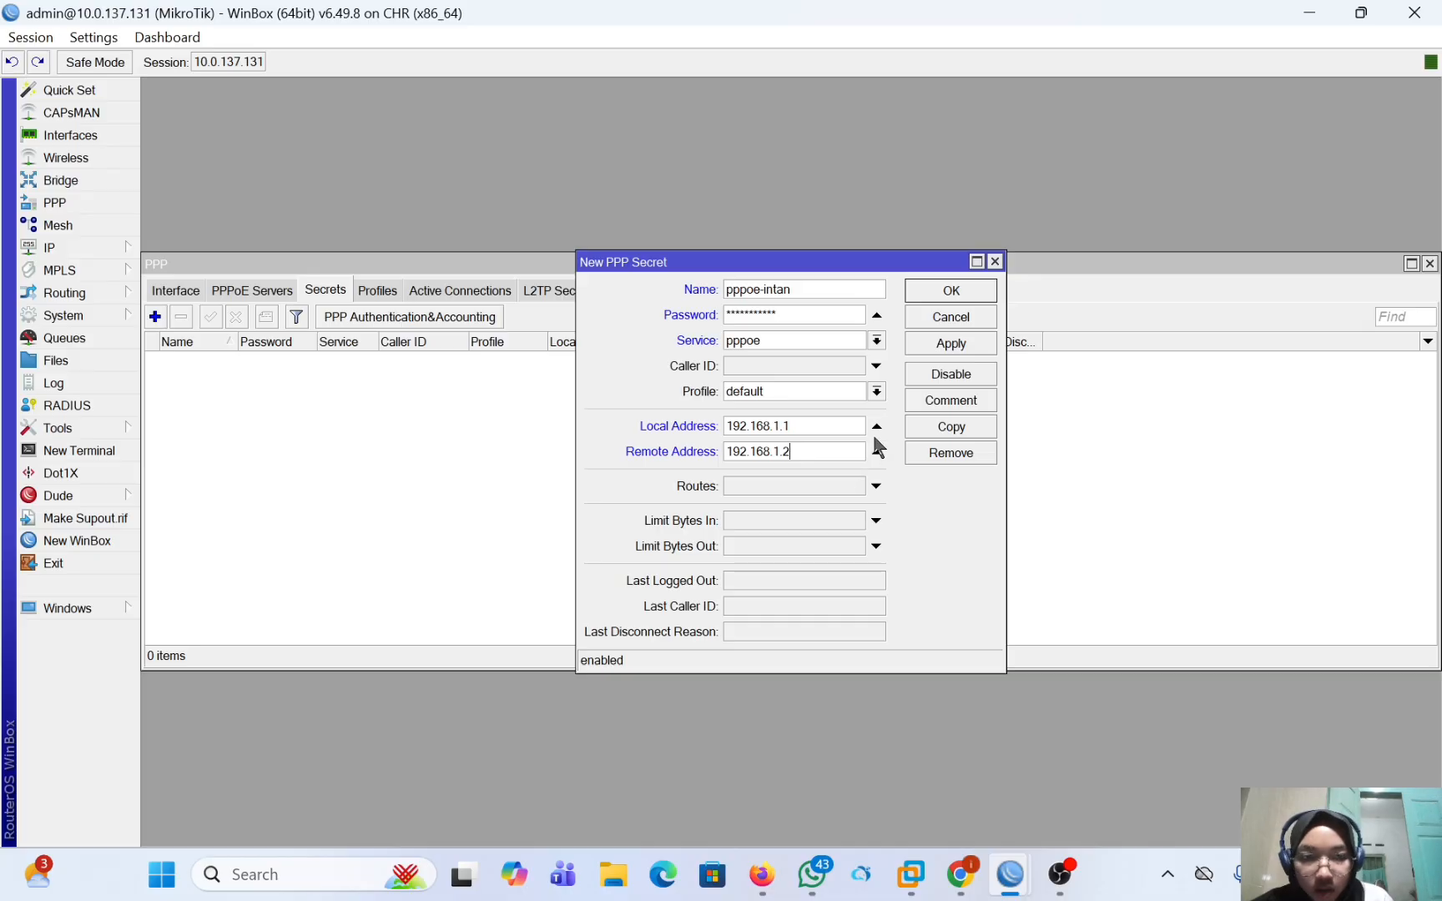
click(949, 348)
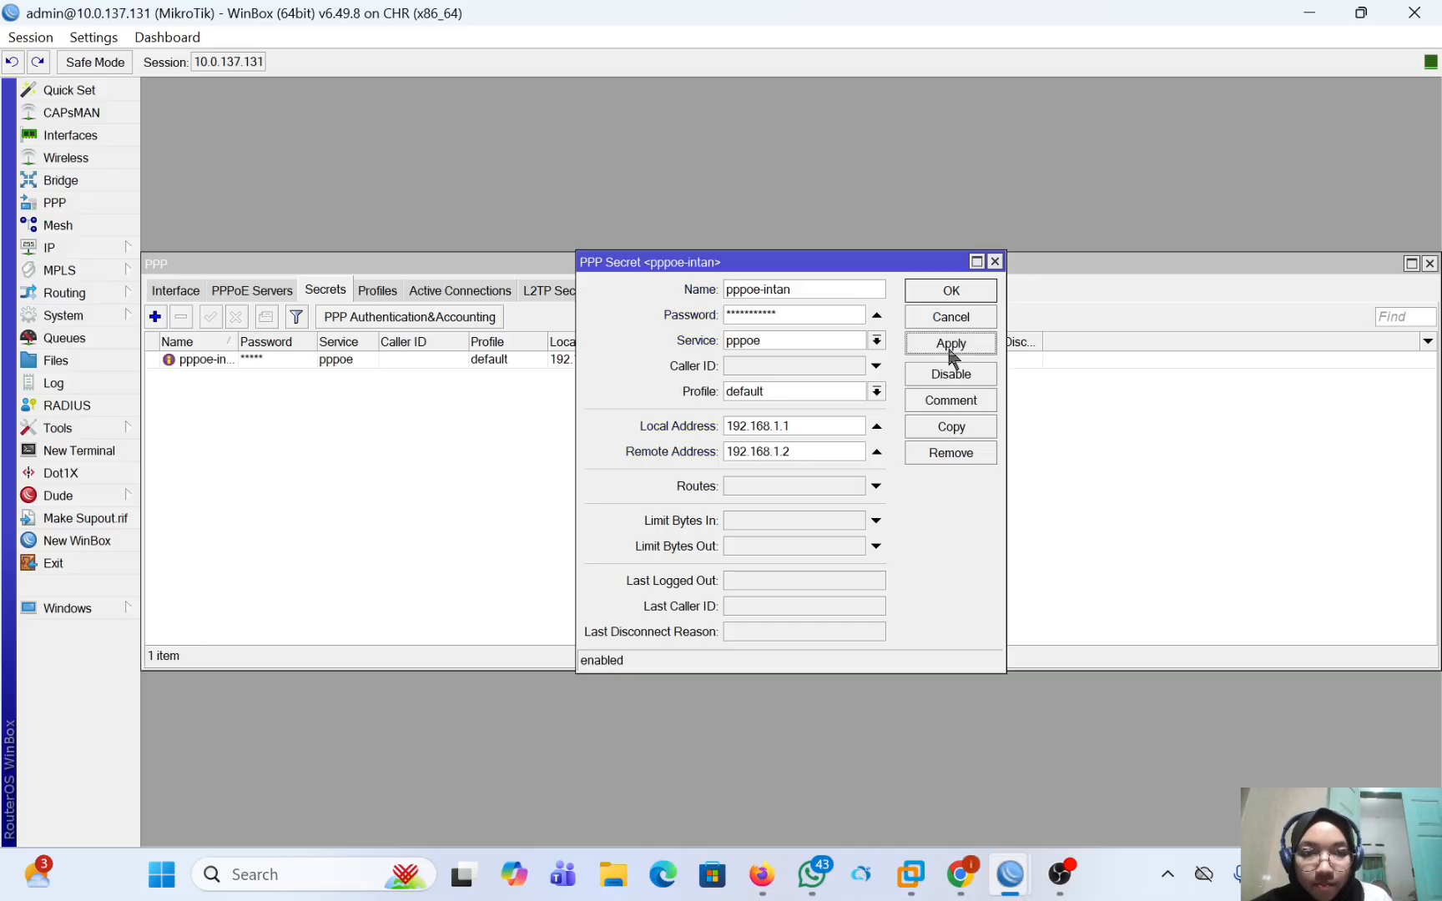
click(950, 291)
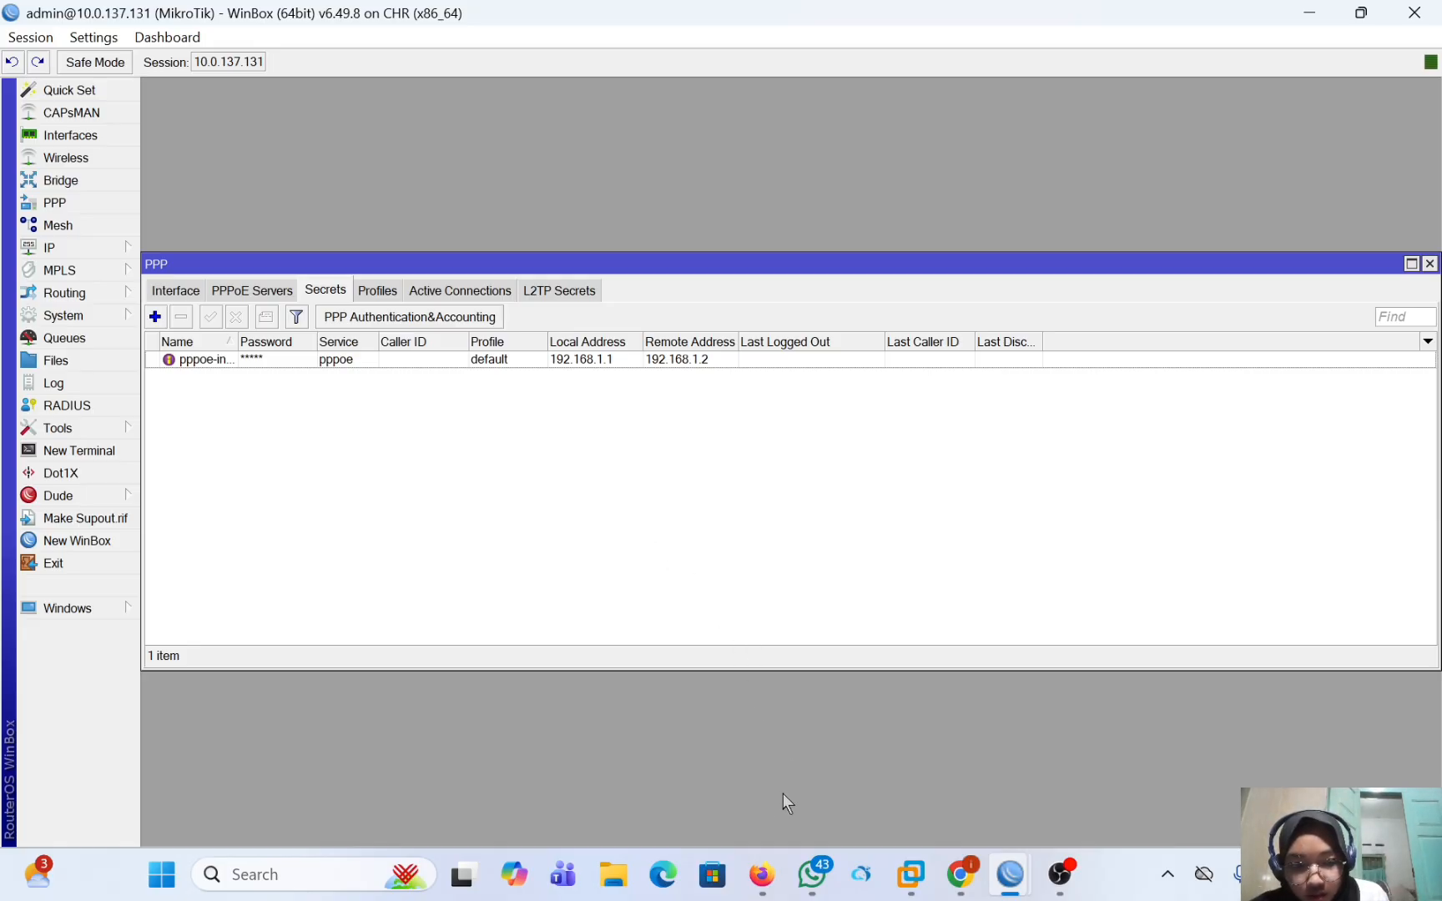
Switch to the r-intan WinBox session and start a new PPPoE Client interface under PPP.
mouse_move(1009, 872)
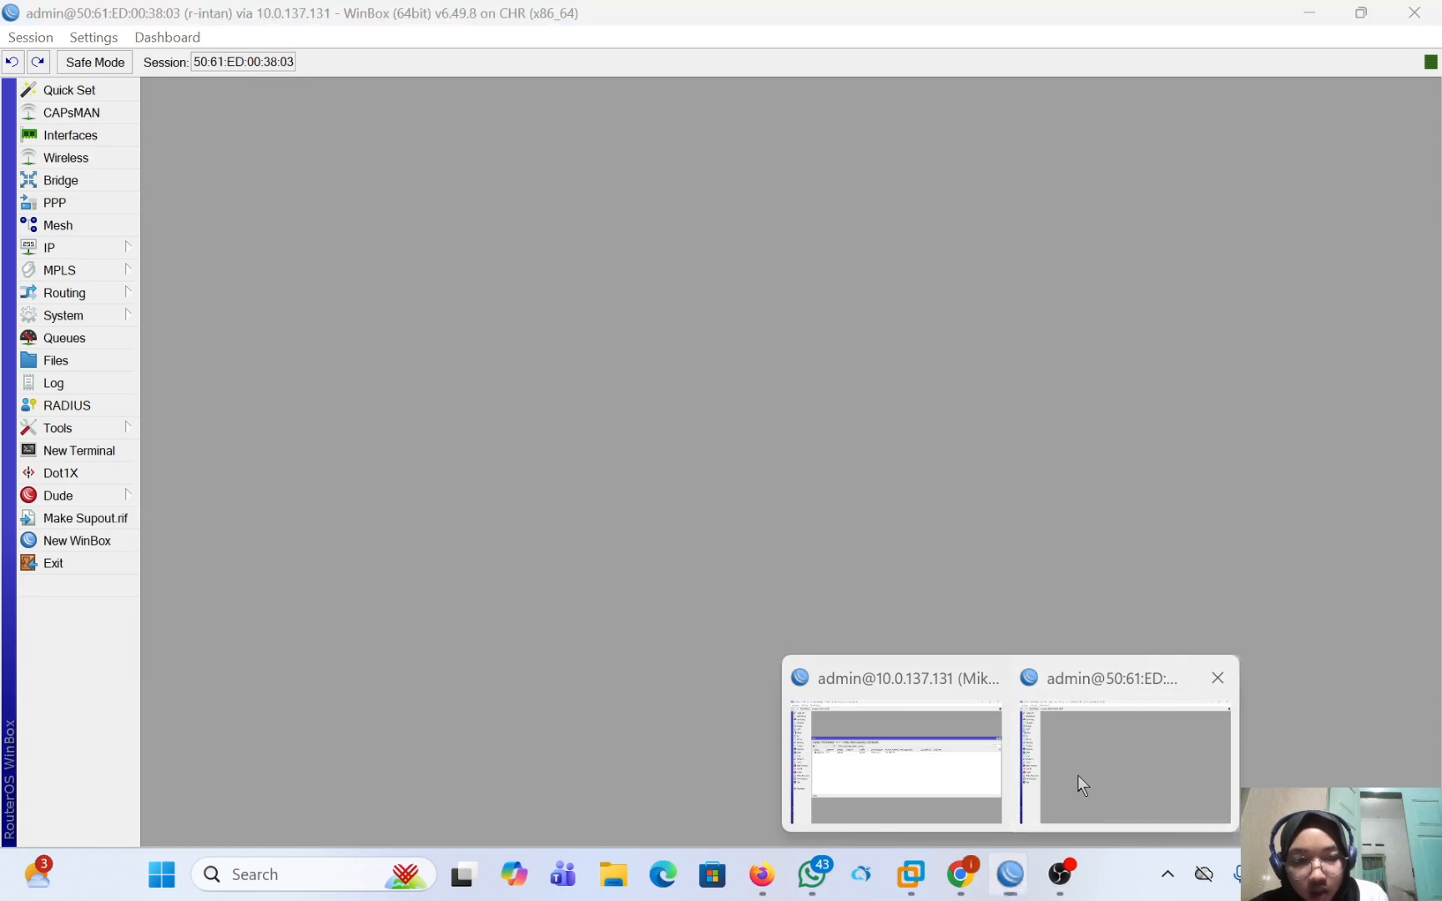
click(1078, 775)
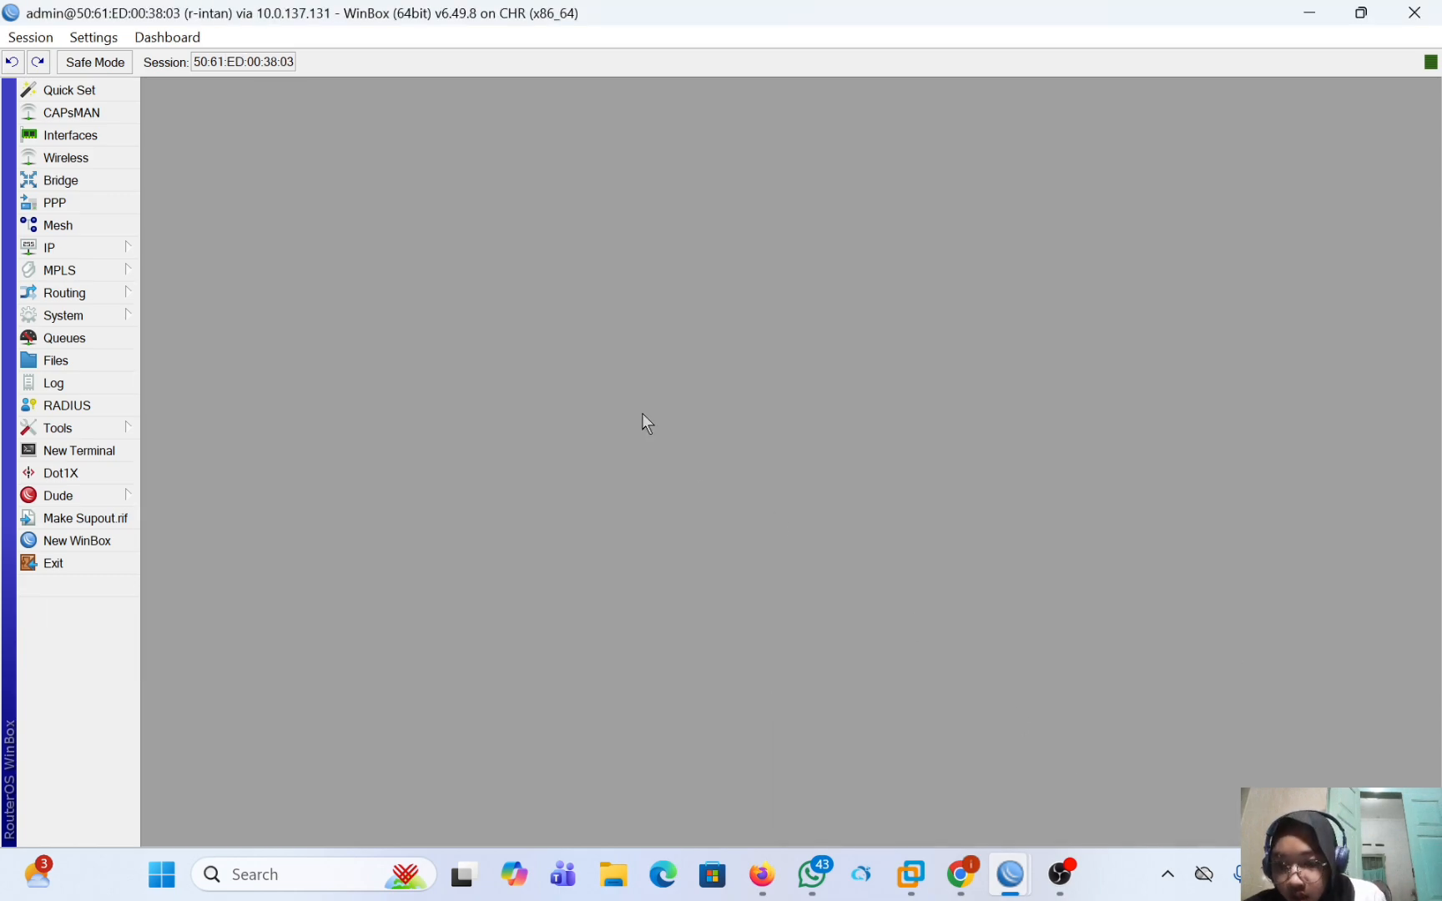
click(55, 205)
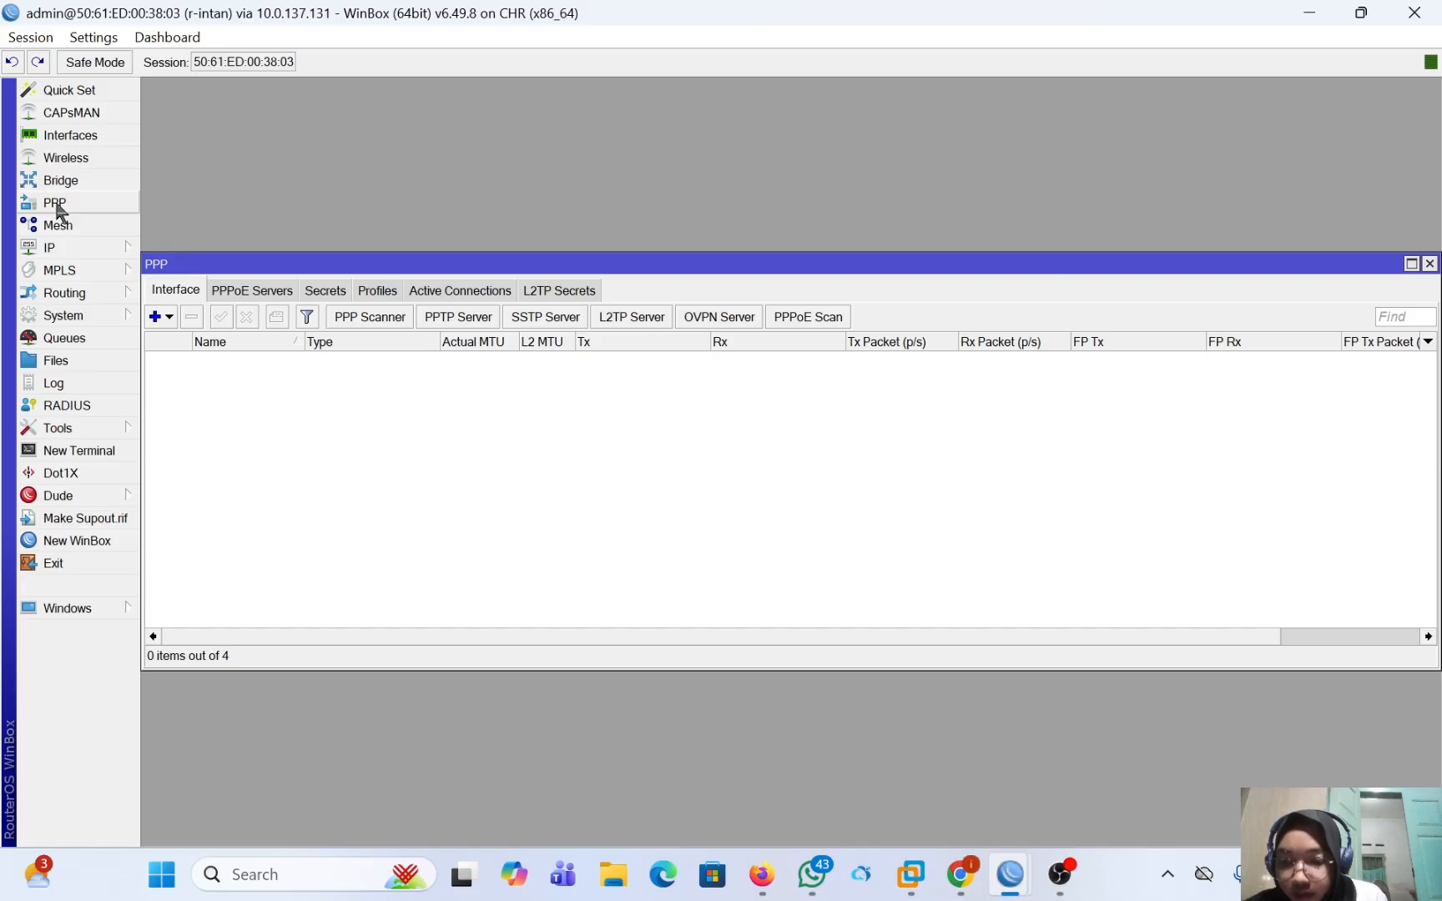
click(157, 317)
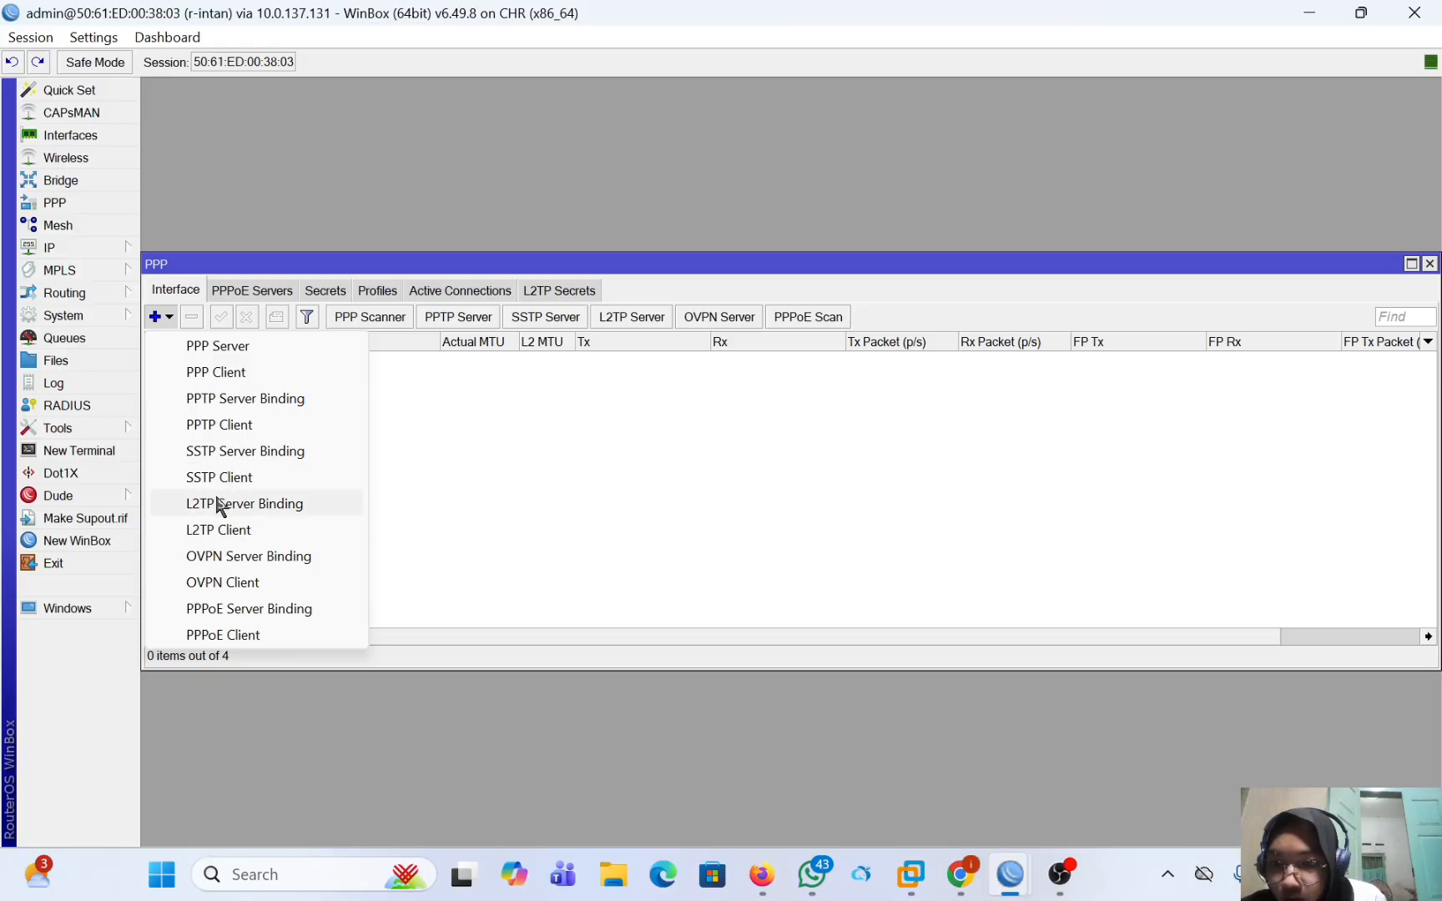
click(245, 635)
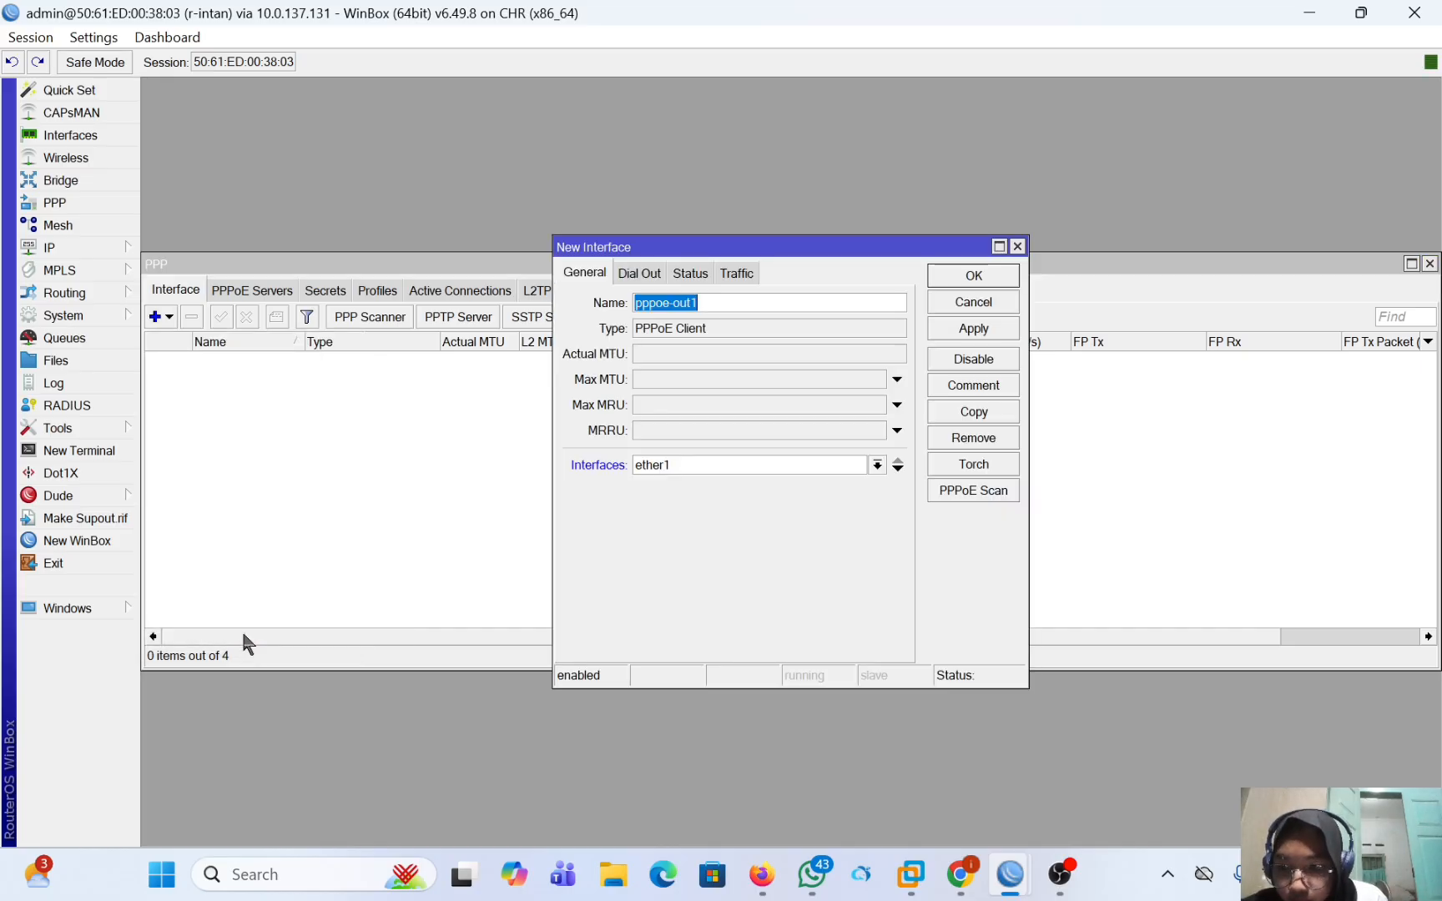
Select ether1 as the PPPoE client's interface, keeping the name pppoe-out1, and open its dial-out settings.
click(698, 300)
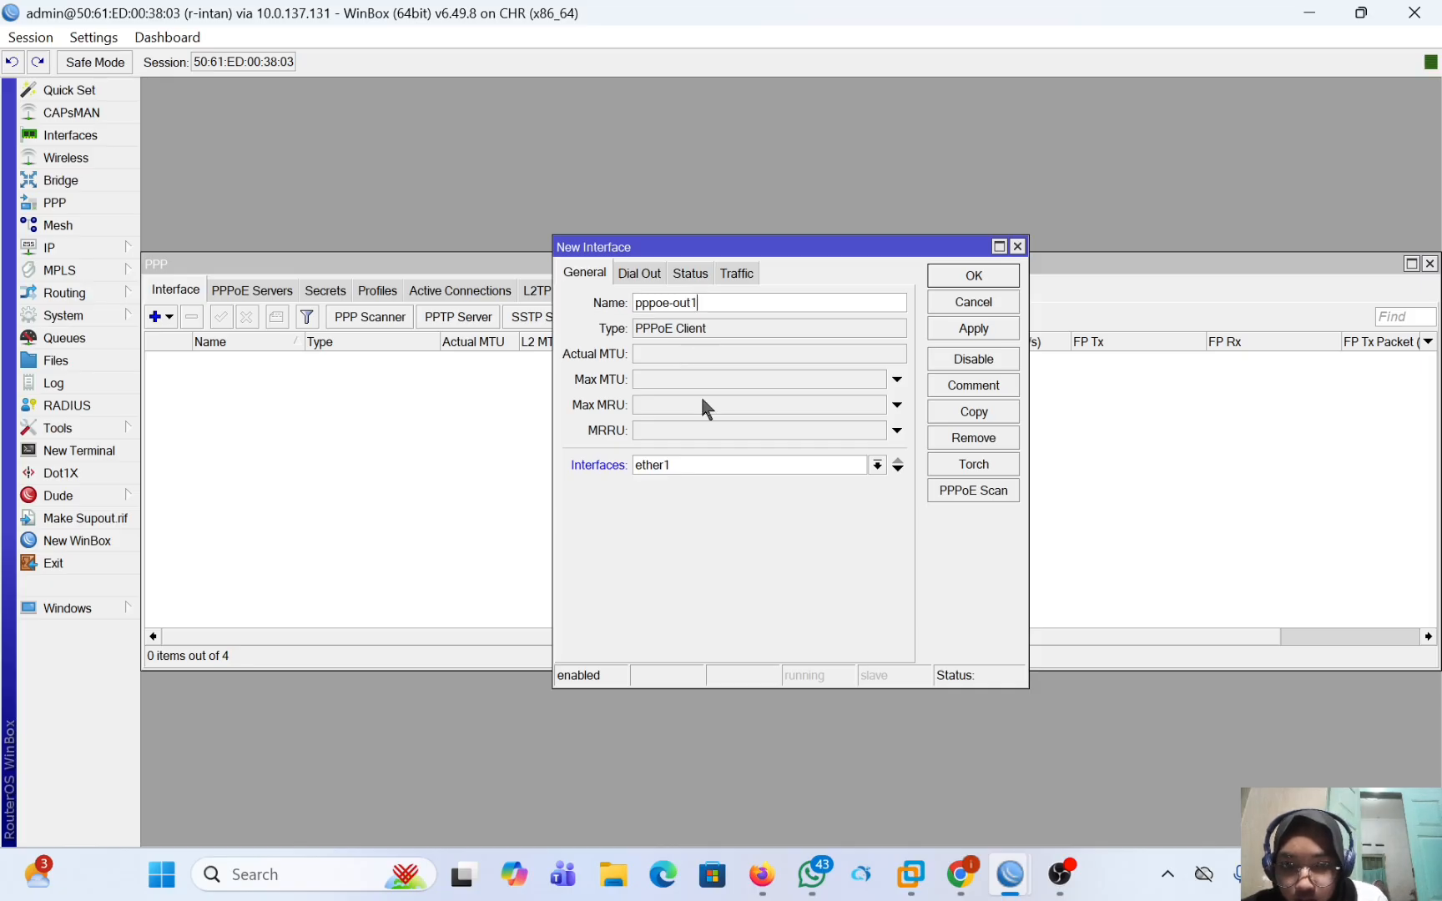
click(724, 469)
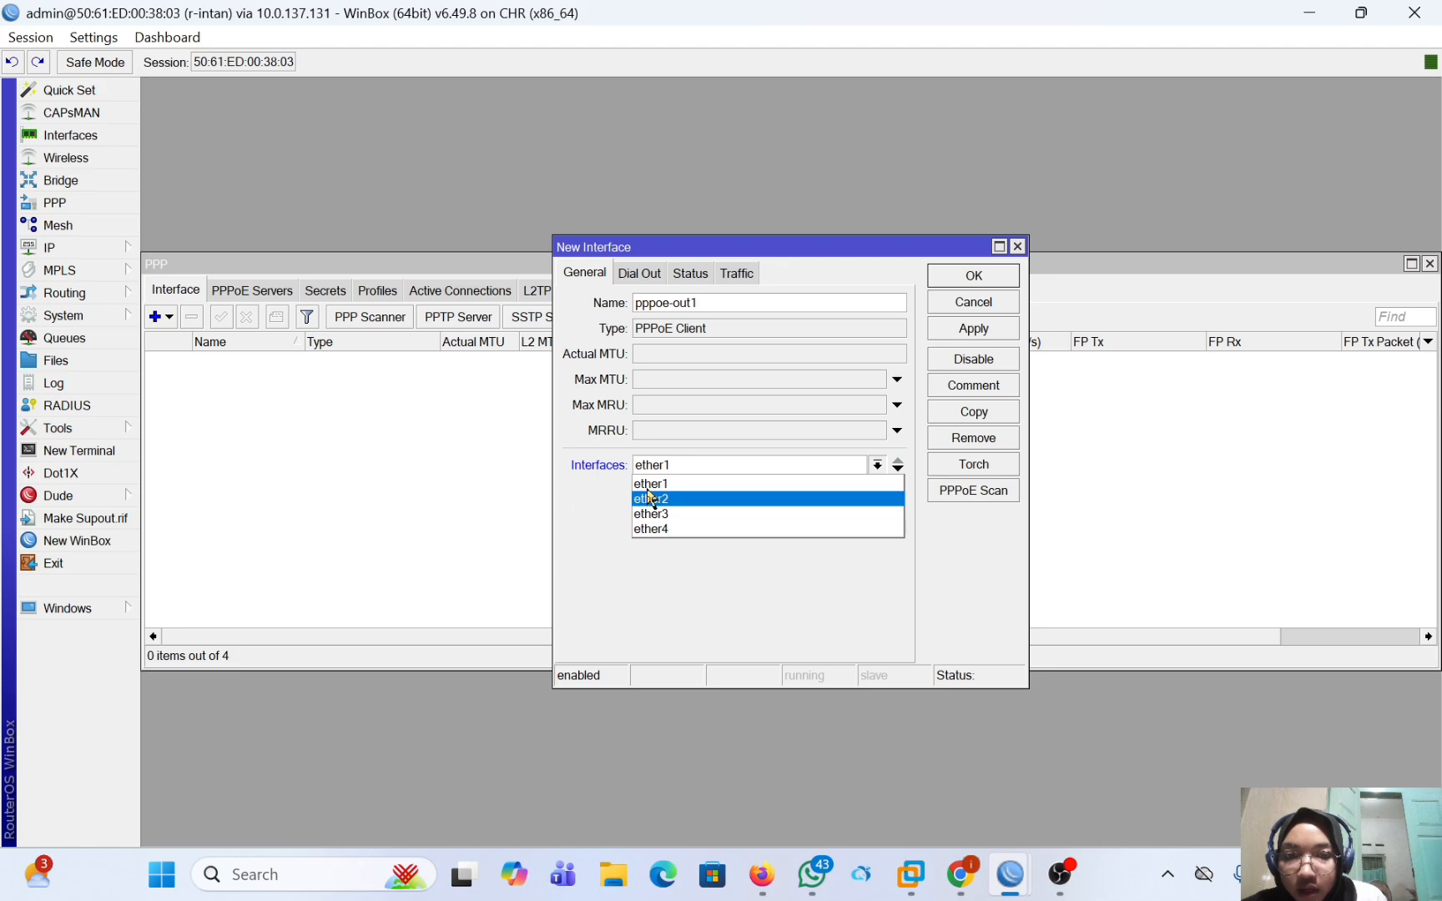
click(653, 485)
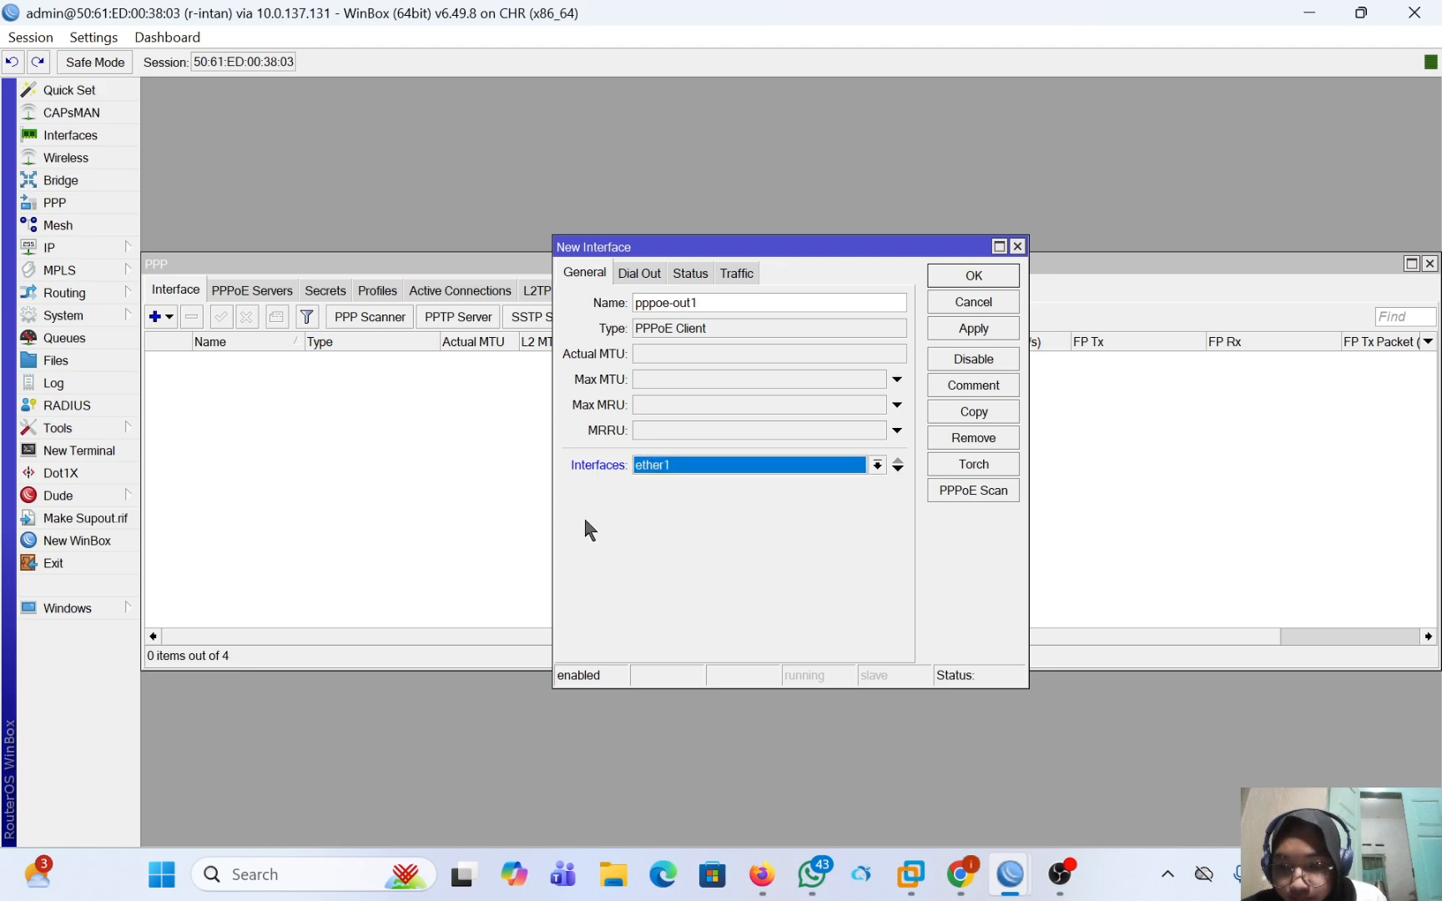
click(633, 278)
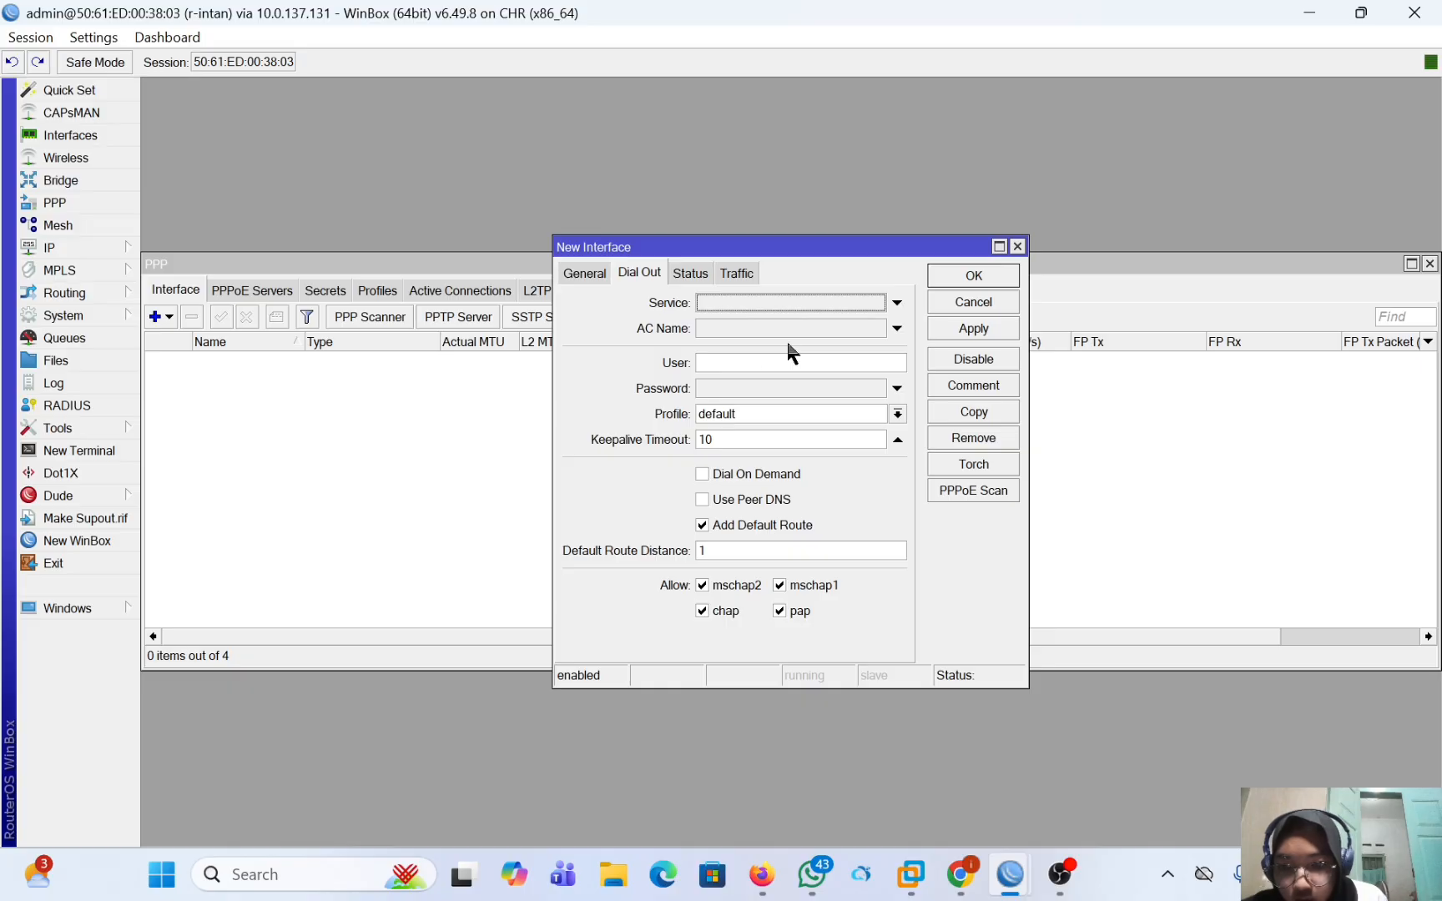
Set the PPPoE client's user to pppoe-intan and enter the account password.
click(785, 363)
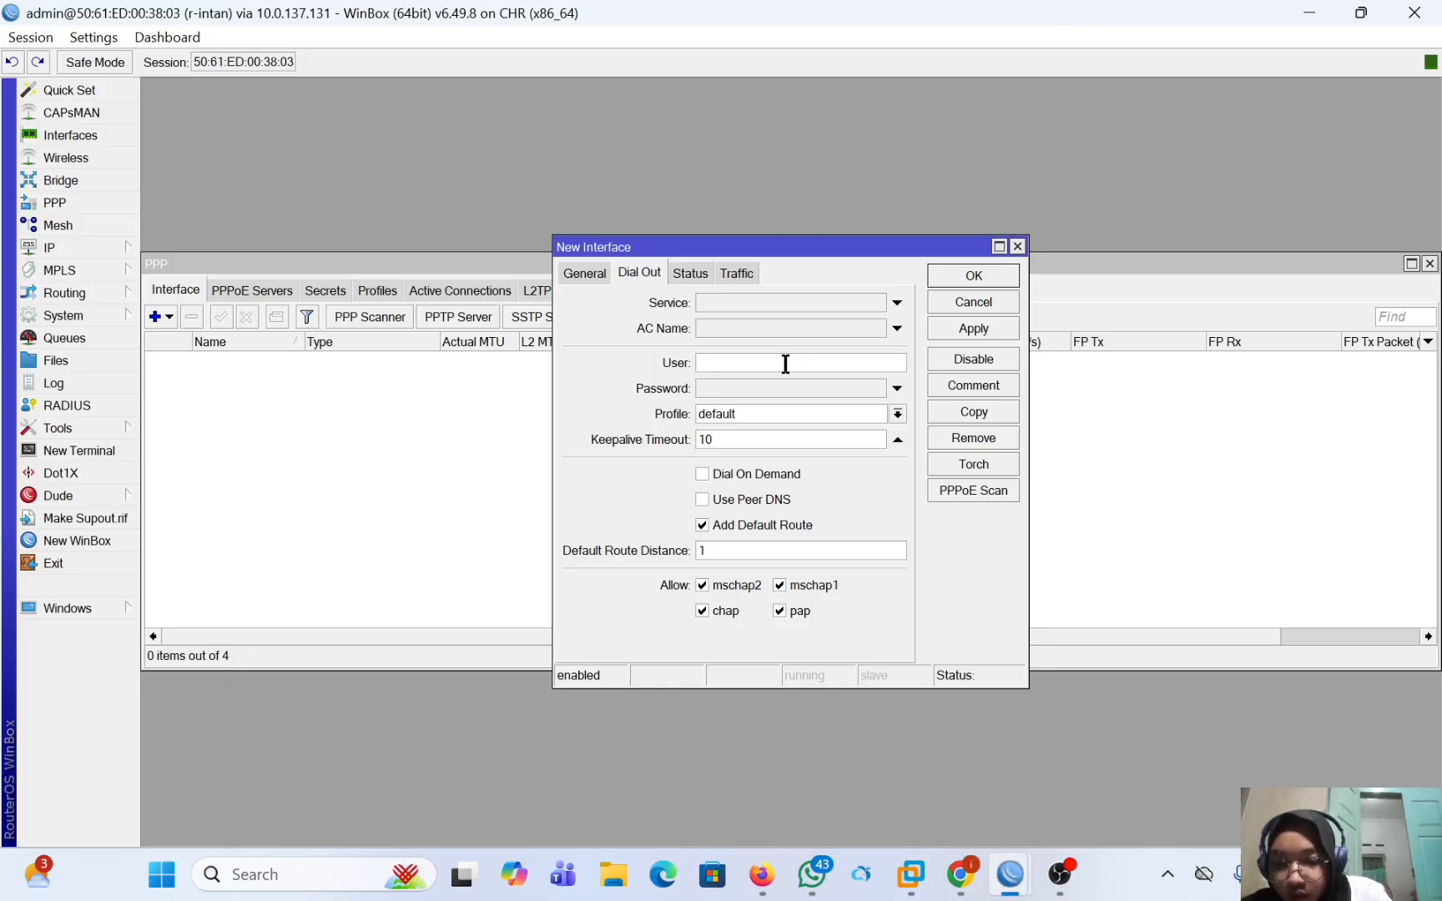
text(ppp)
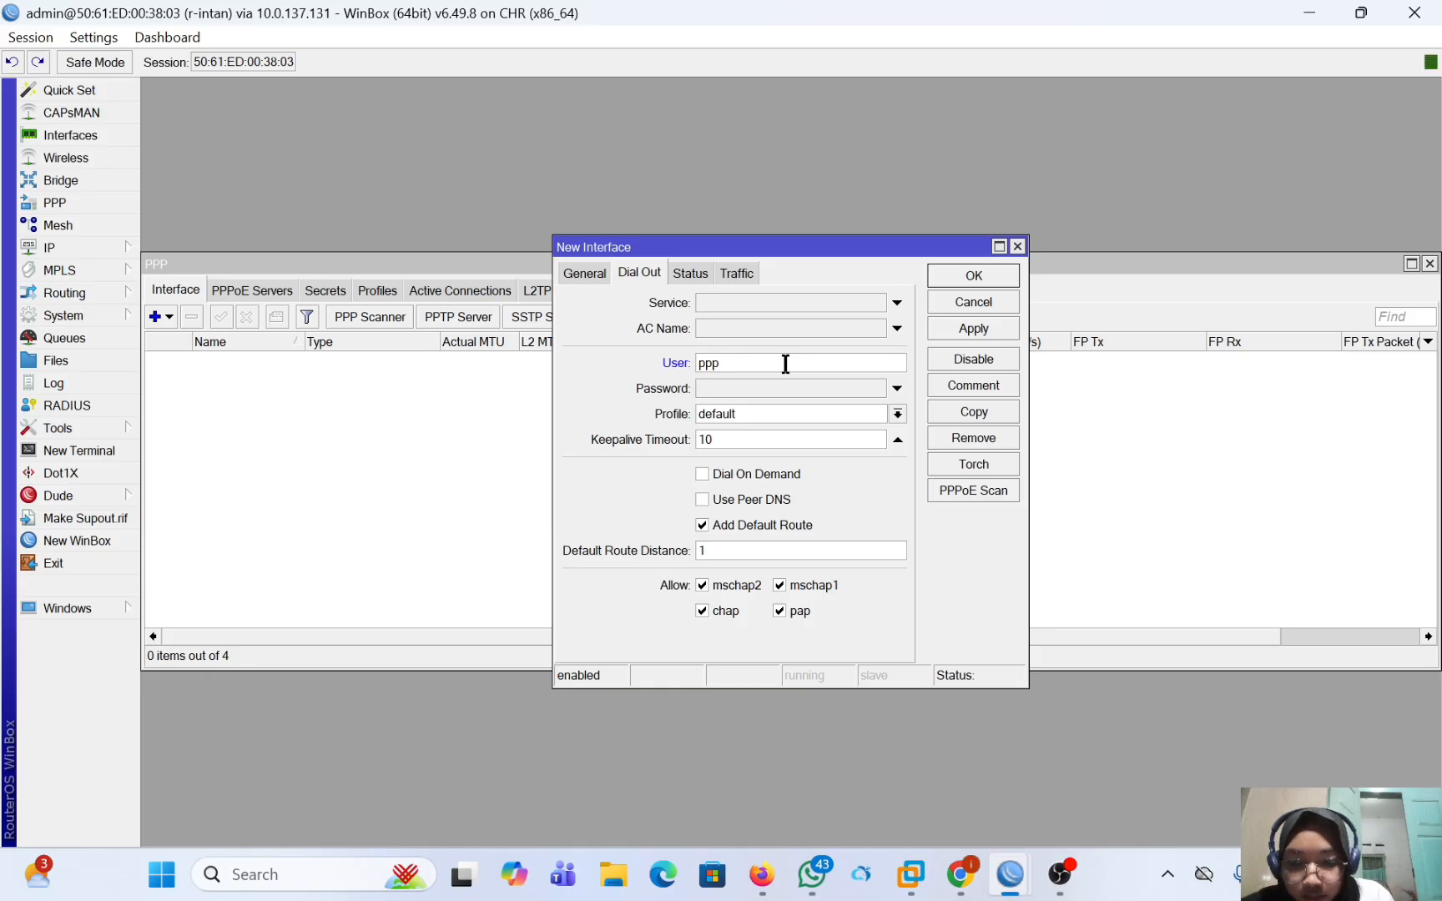
text(oe)
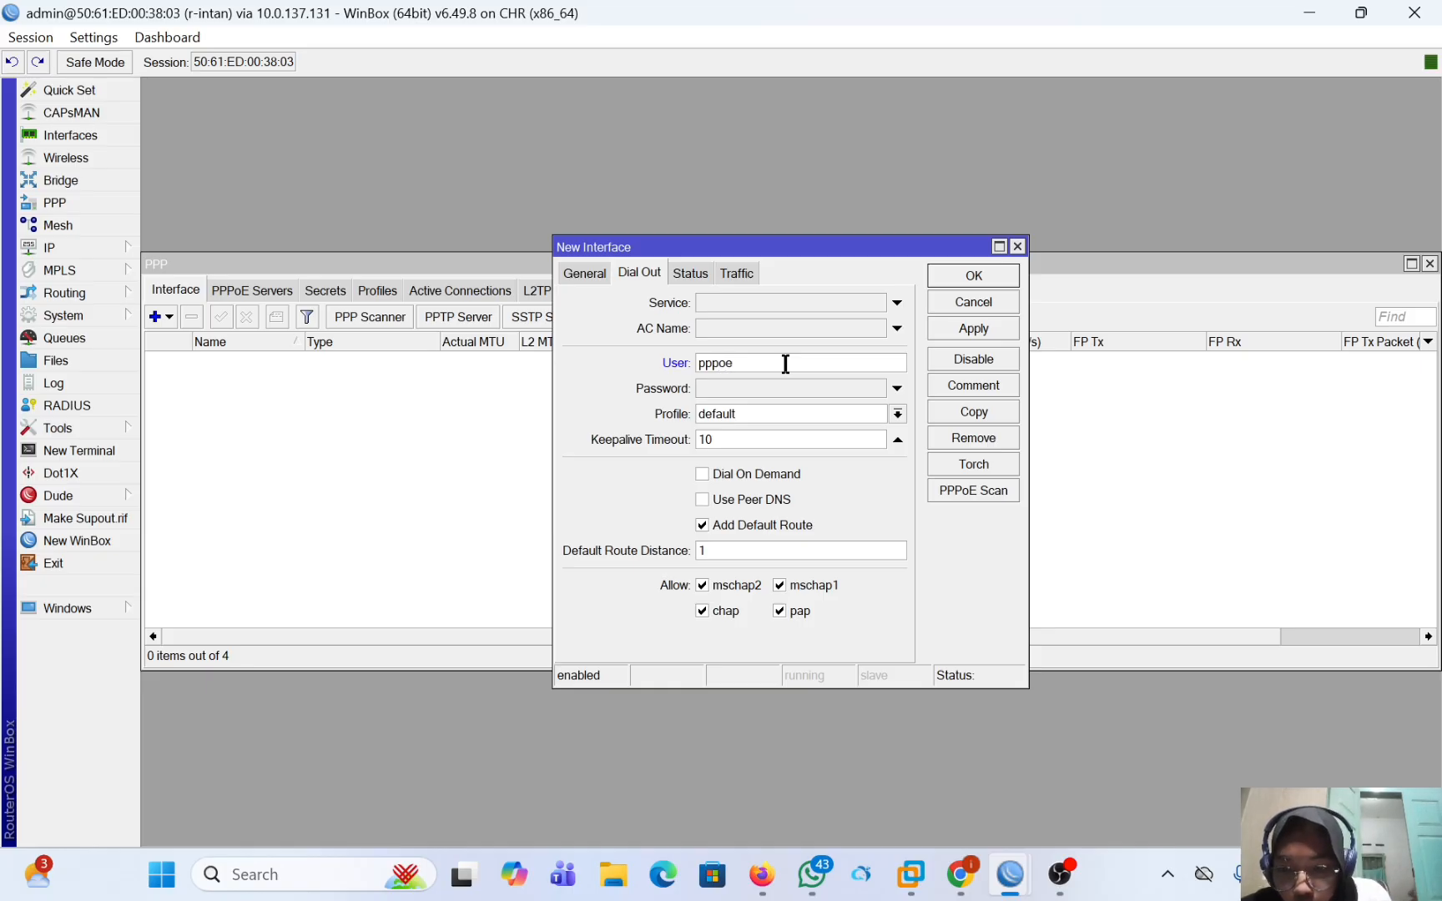
text(-intan)
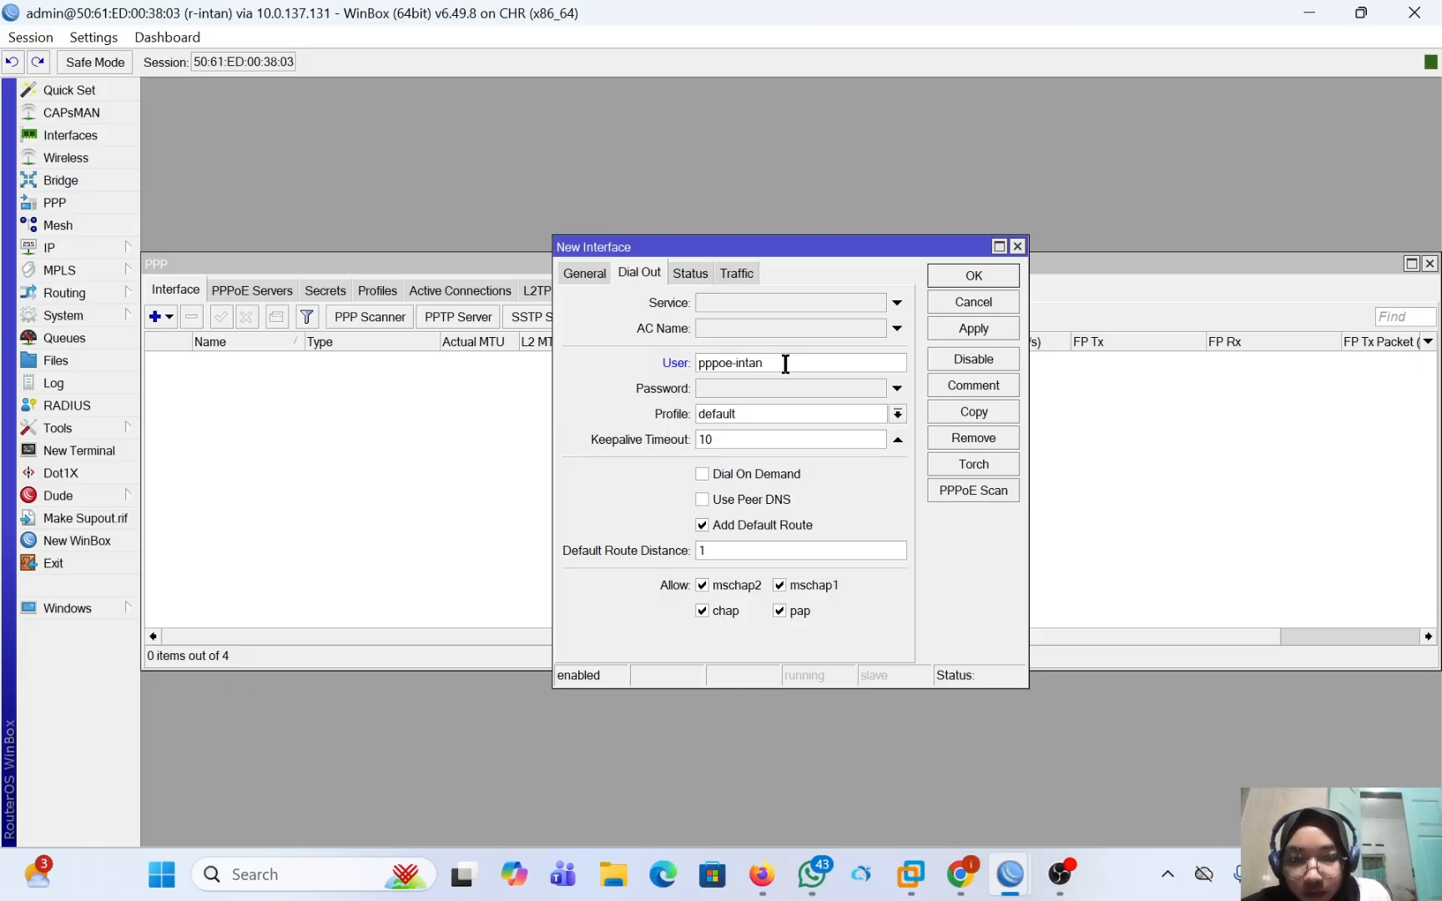
click(788, 387)
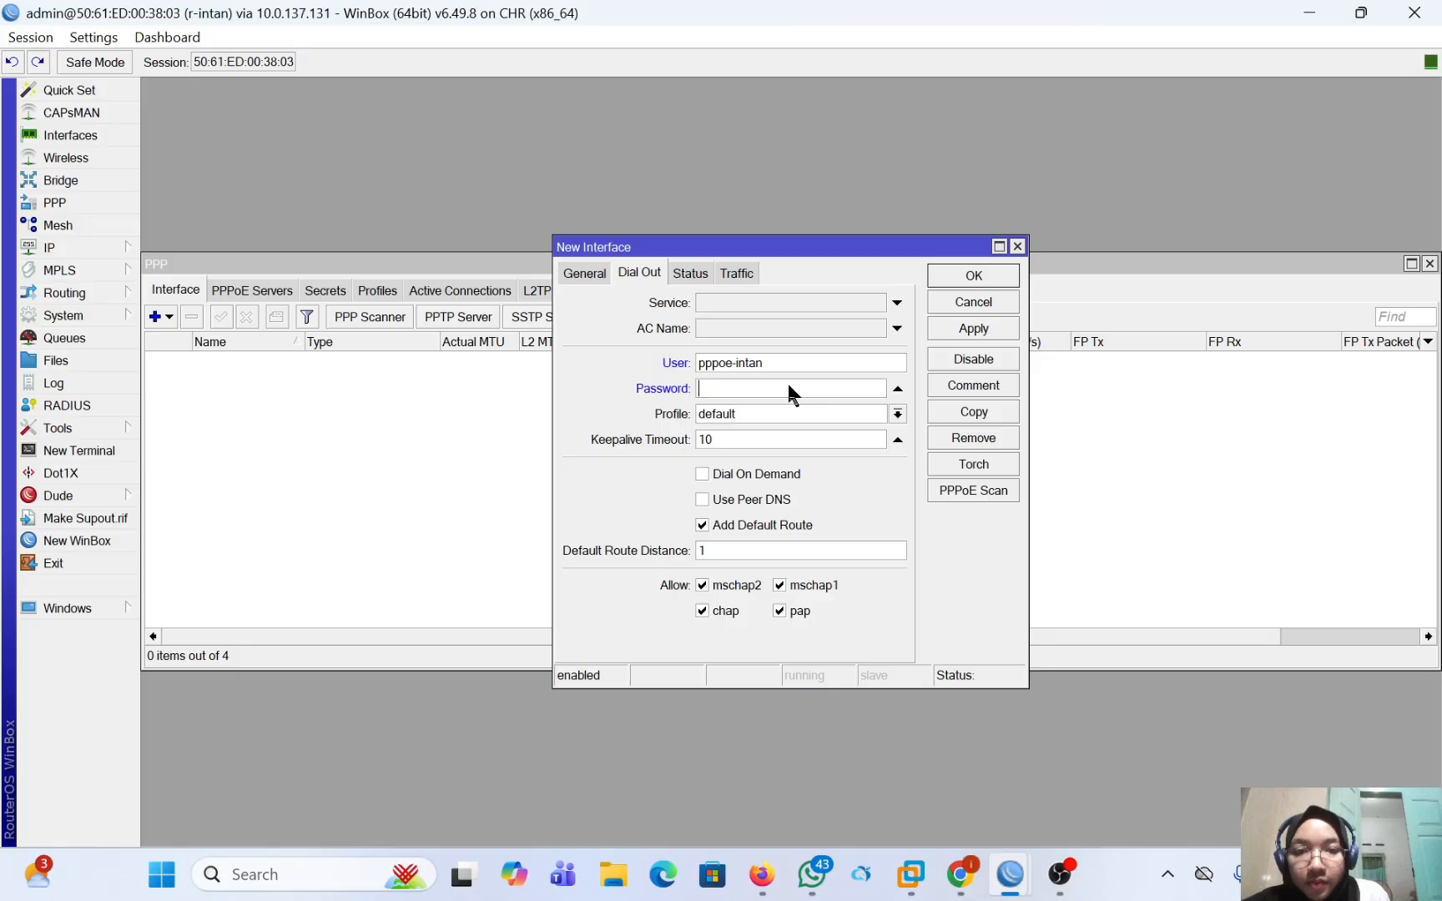
text(*****)
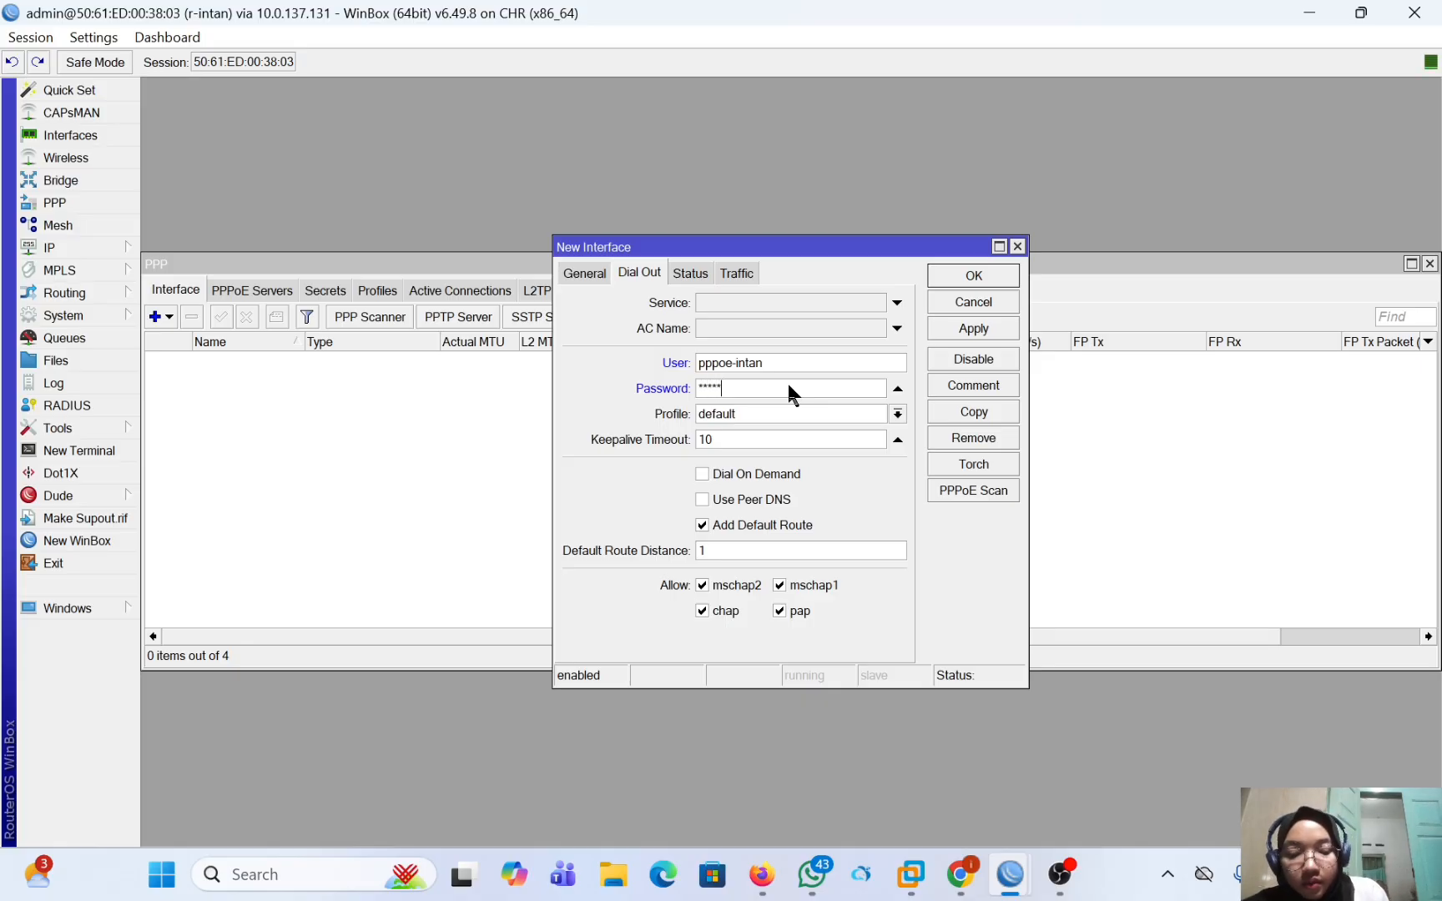
text(*****)
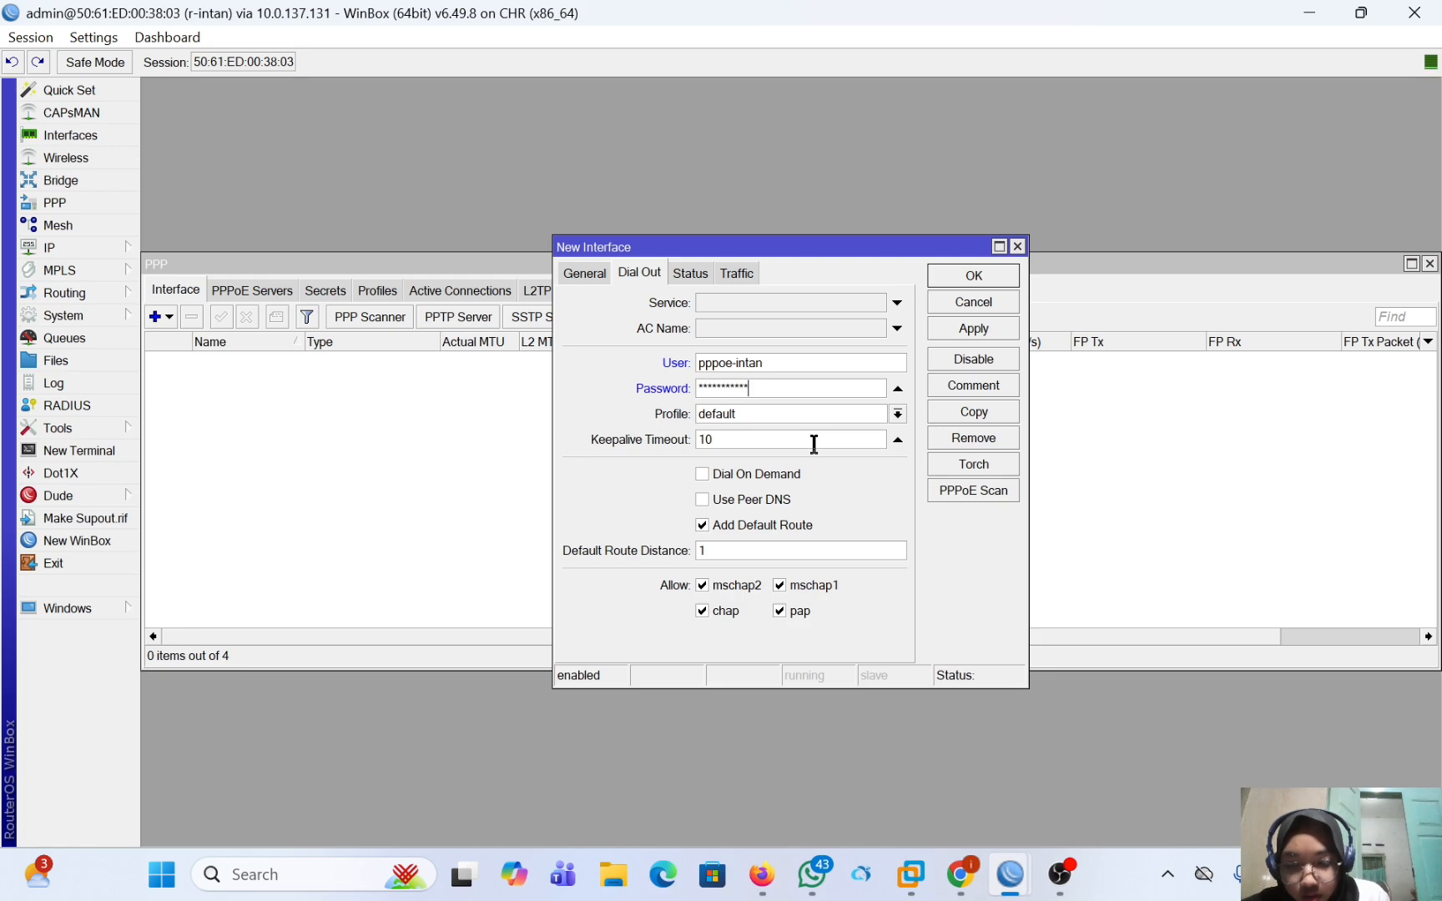
Enable Use Peer DNS for the PPPoE client, apply the settings and save the new interface.
click(704, 502)
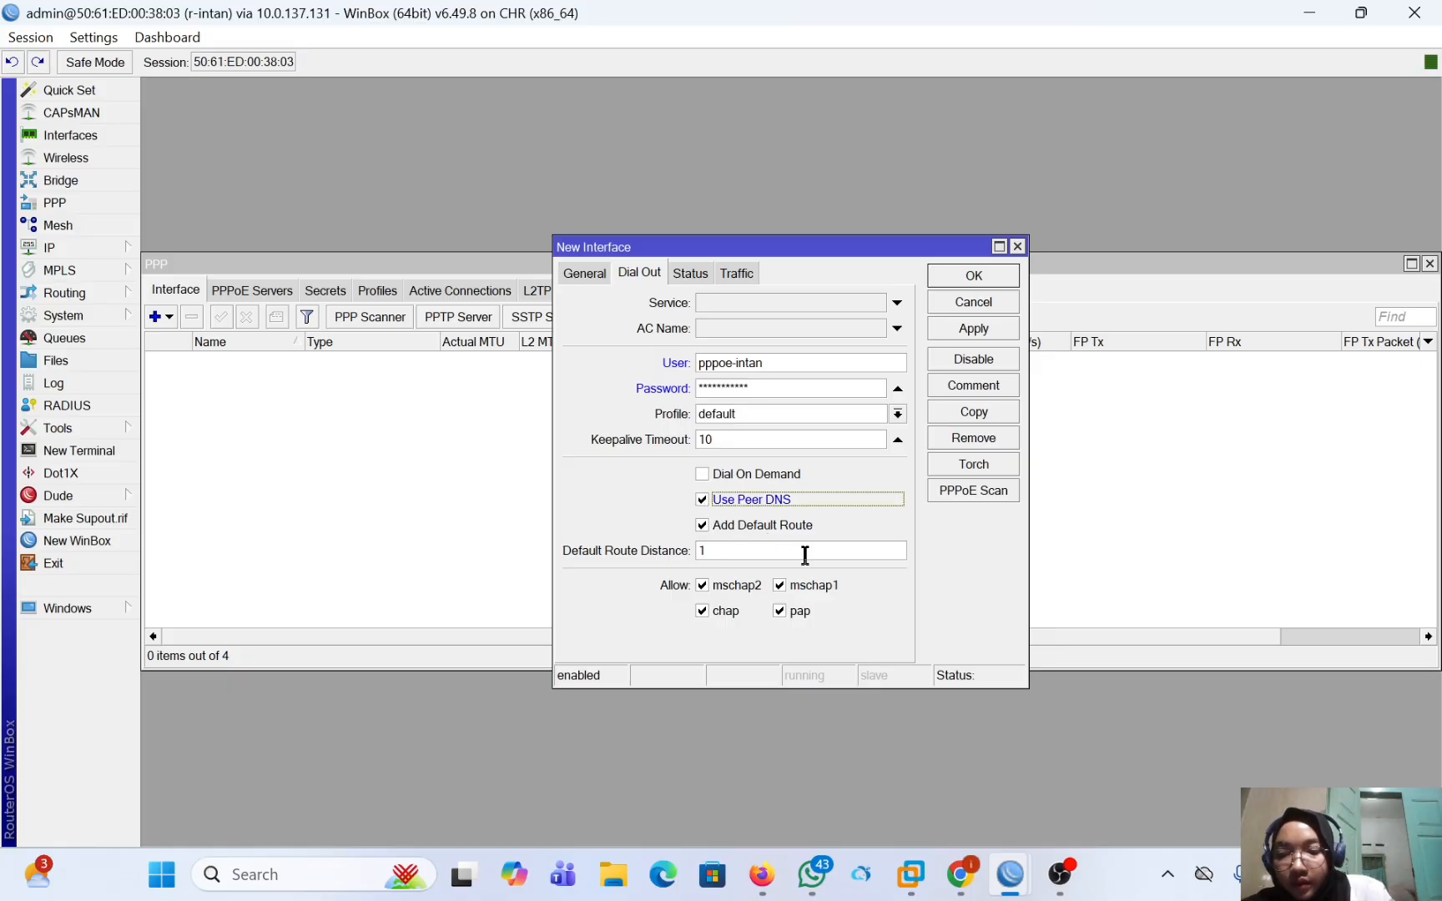
click(968, 330)
click(973, 276)
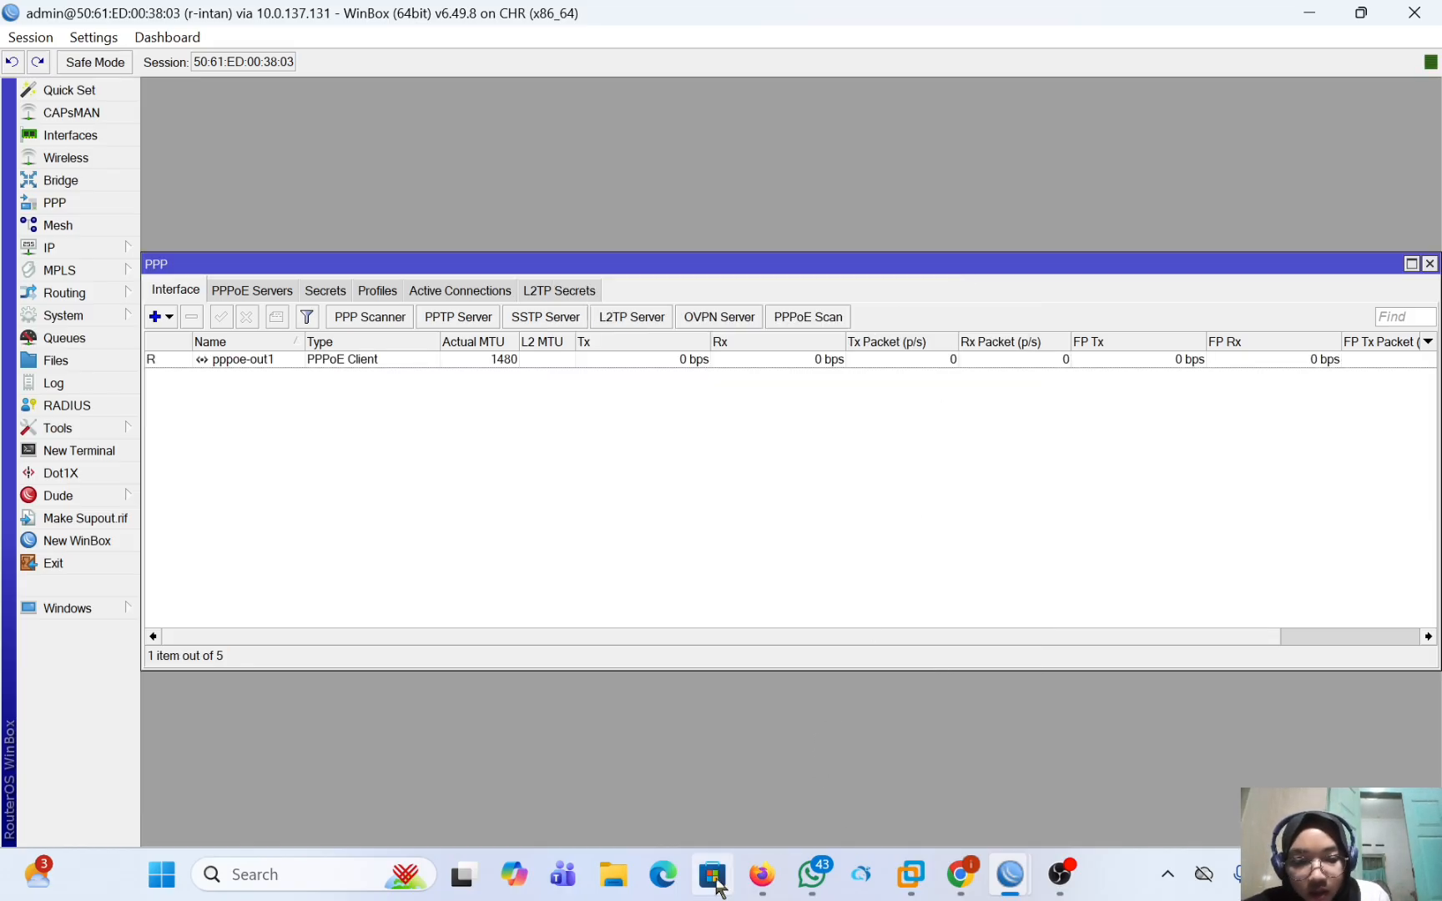
Switch to the PNETLab topology in Firefox, open r-intan's terminal and test the PPPoE link by pinging 192.168.1.1.
click(761, 874)
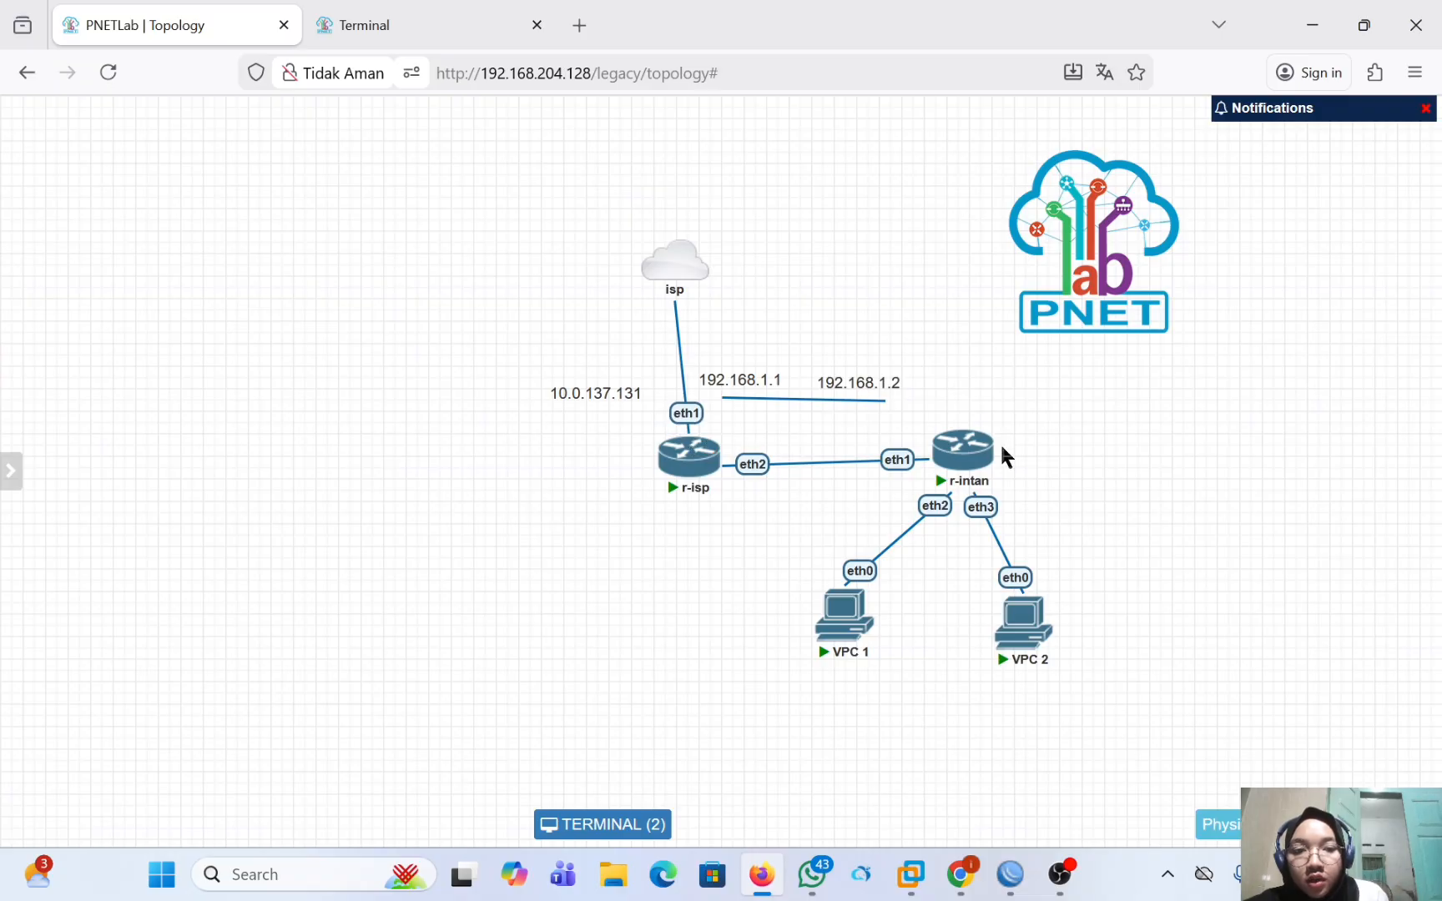
click(979, 449)
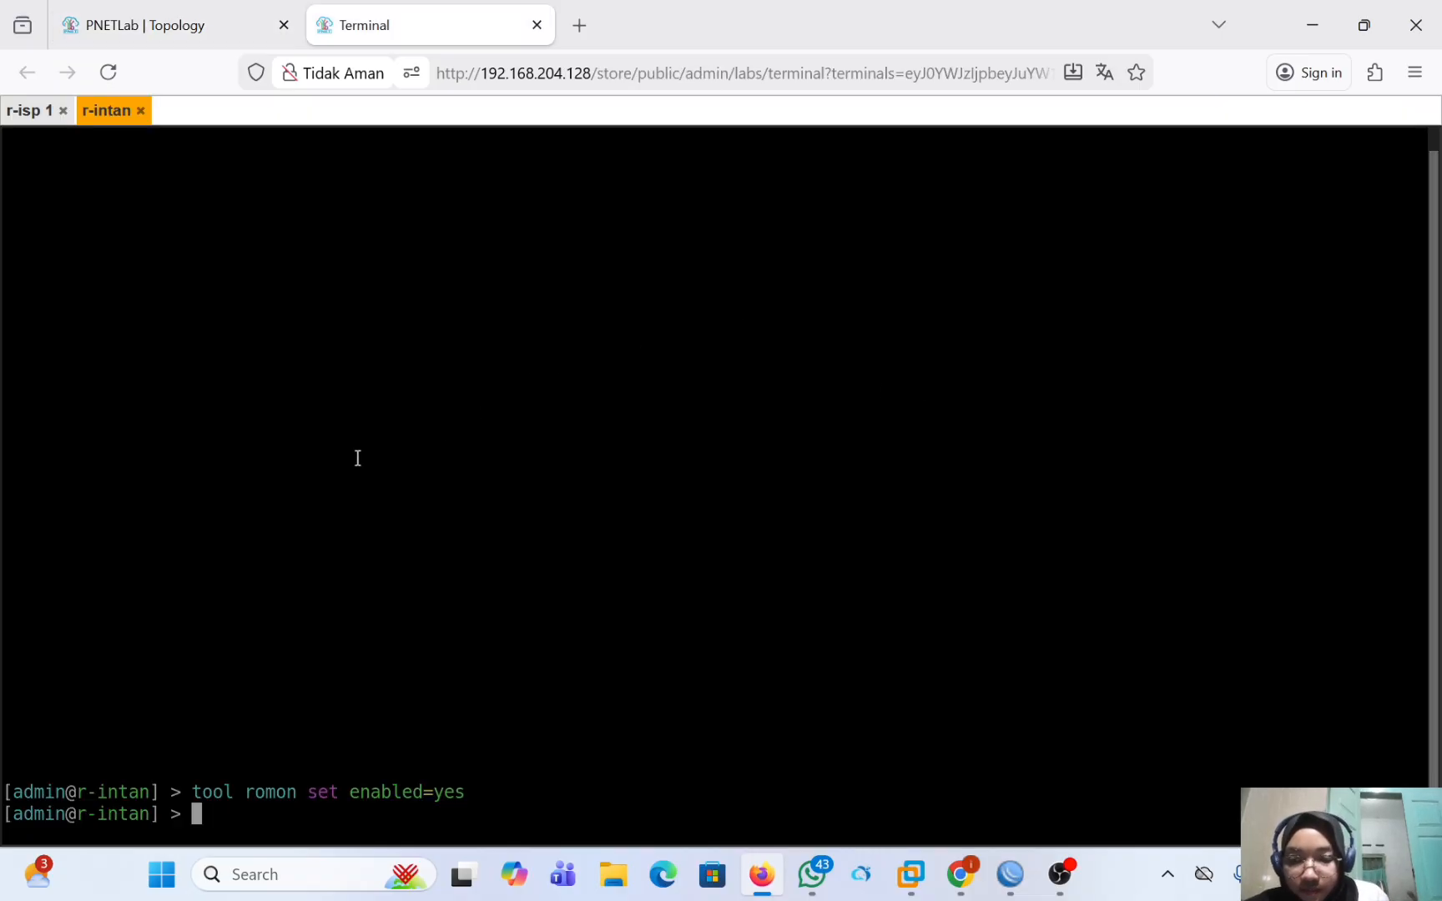
text(ping)
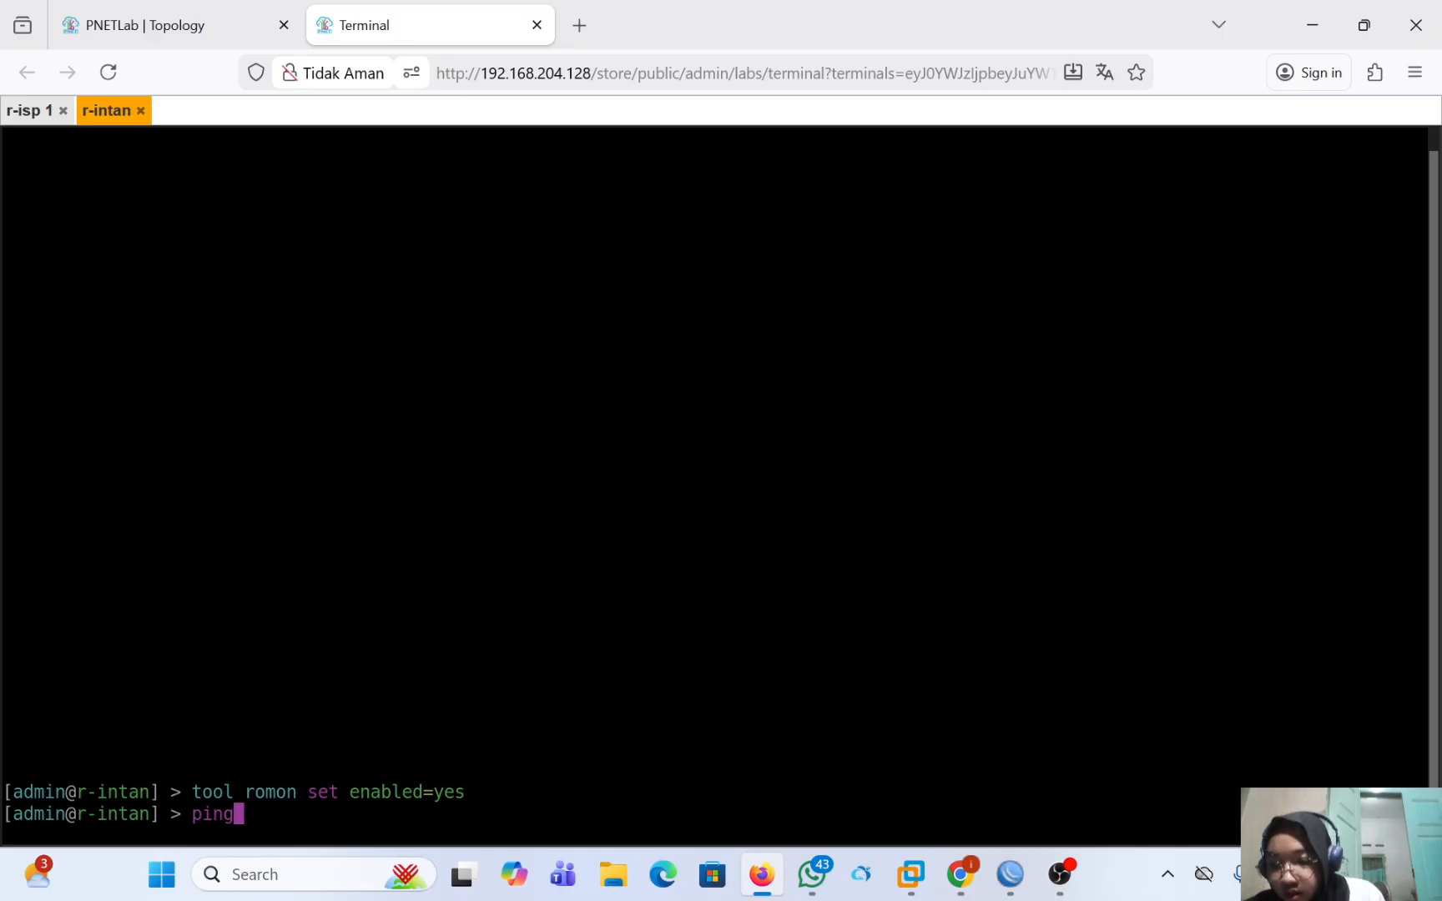
text( 19)
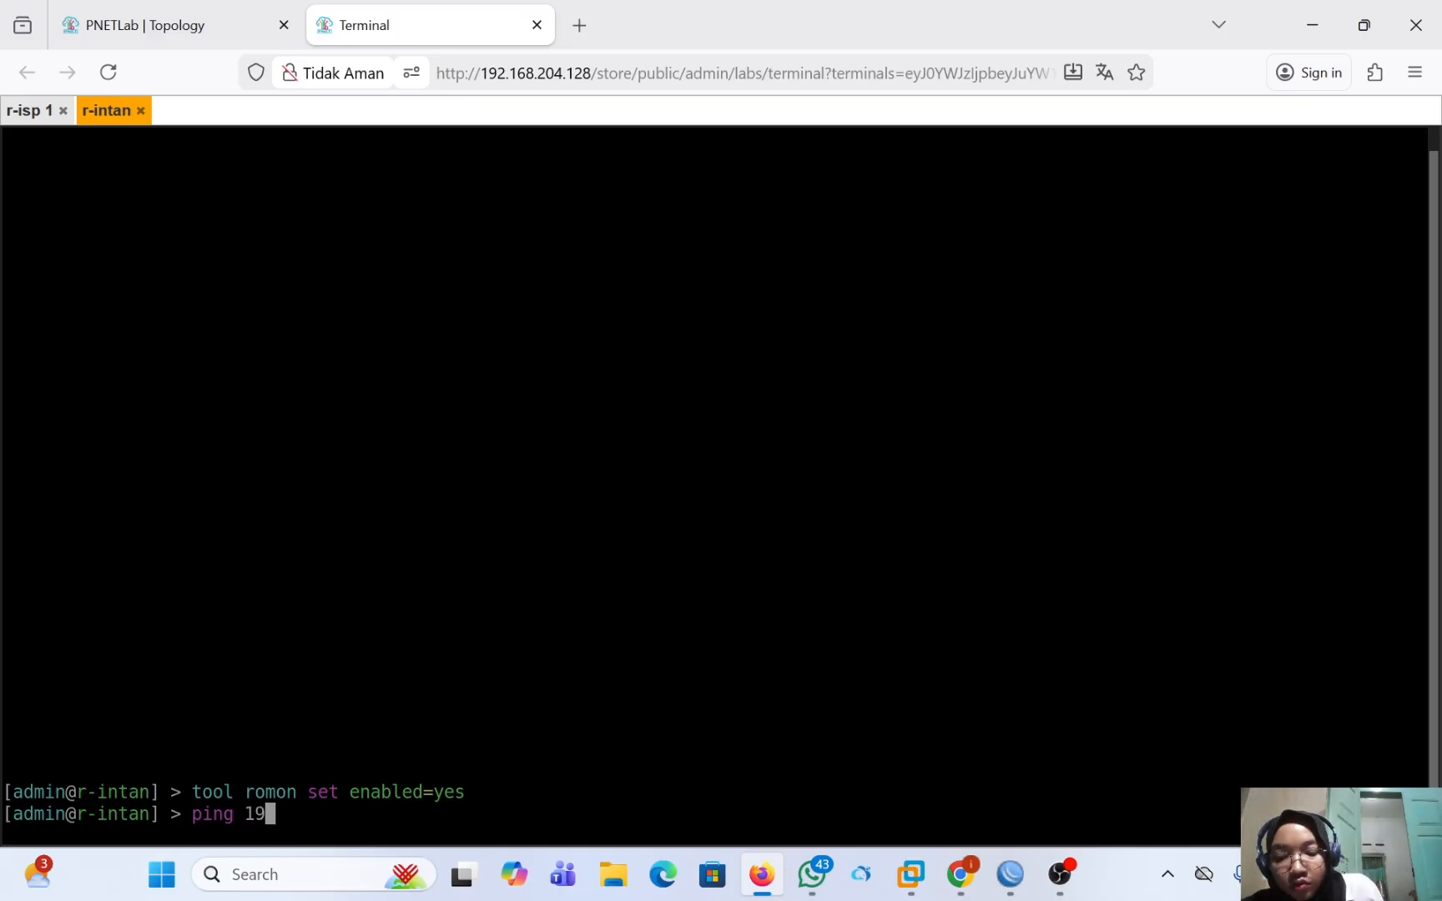
text(2.16)
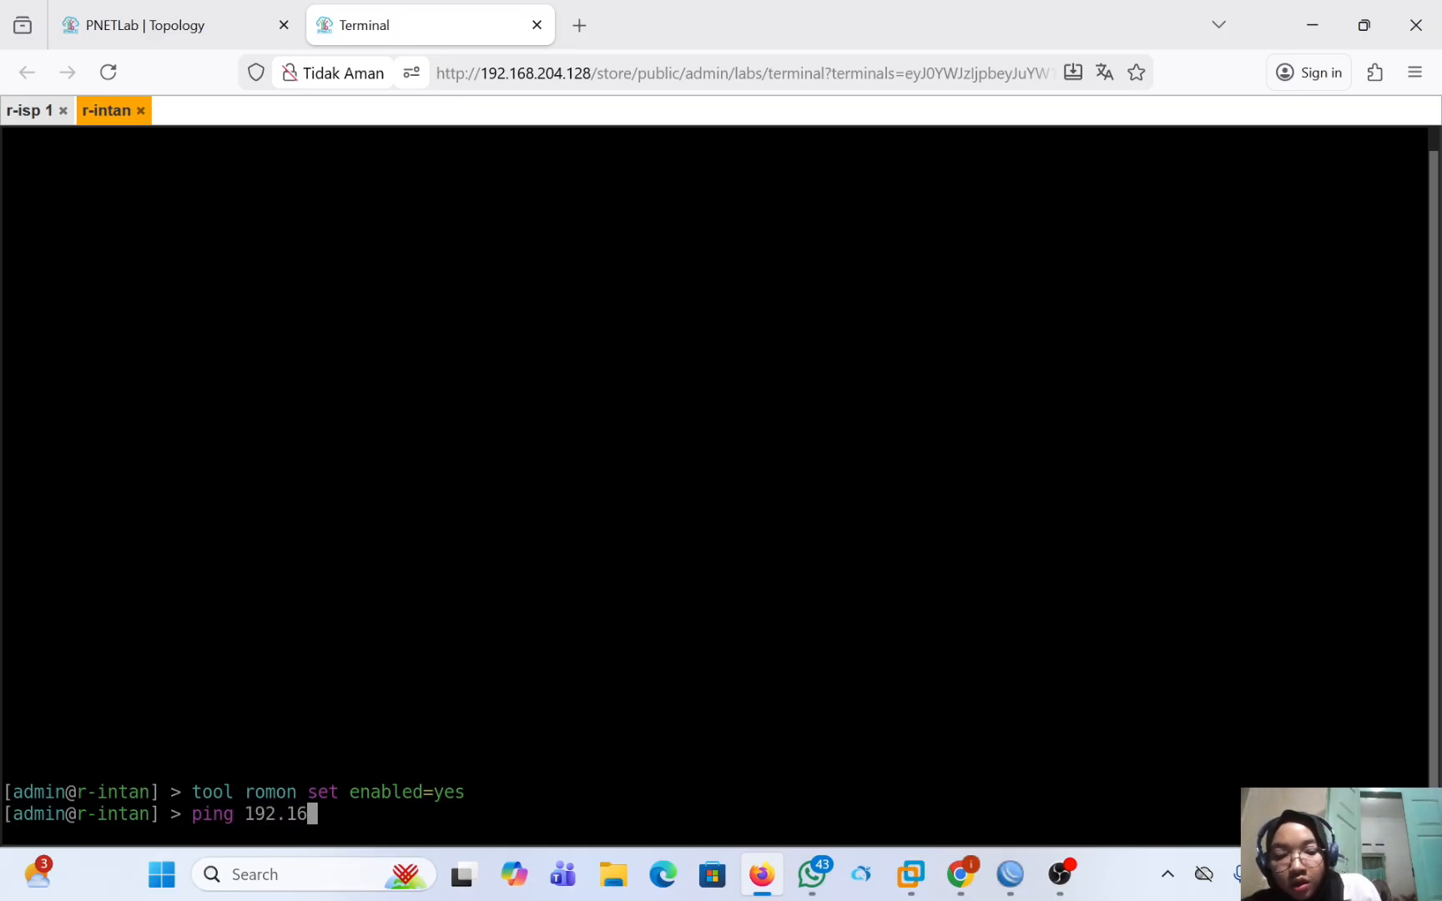
text(8.)
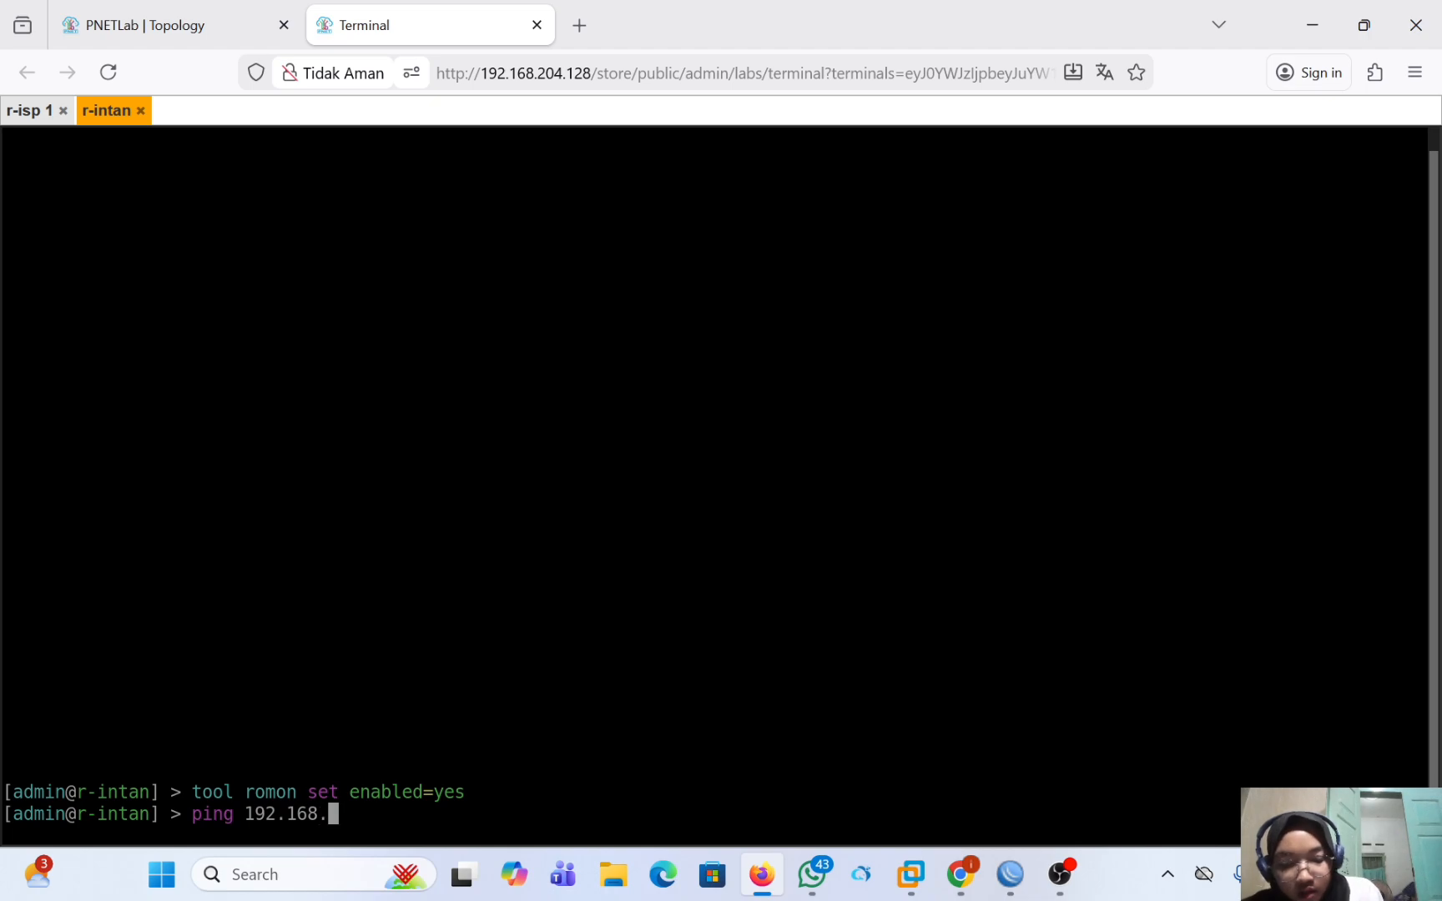
text(1.)
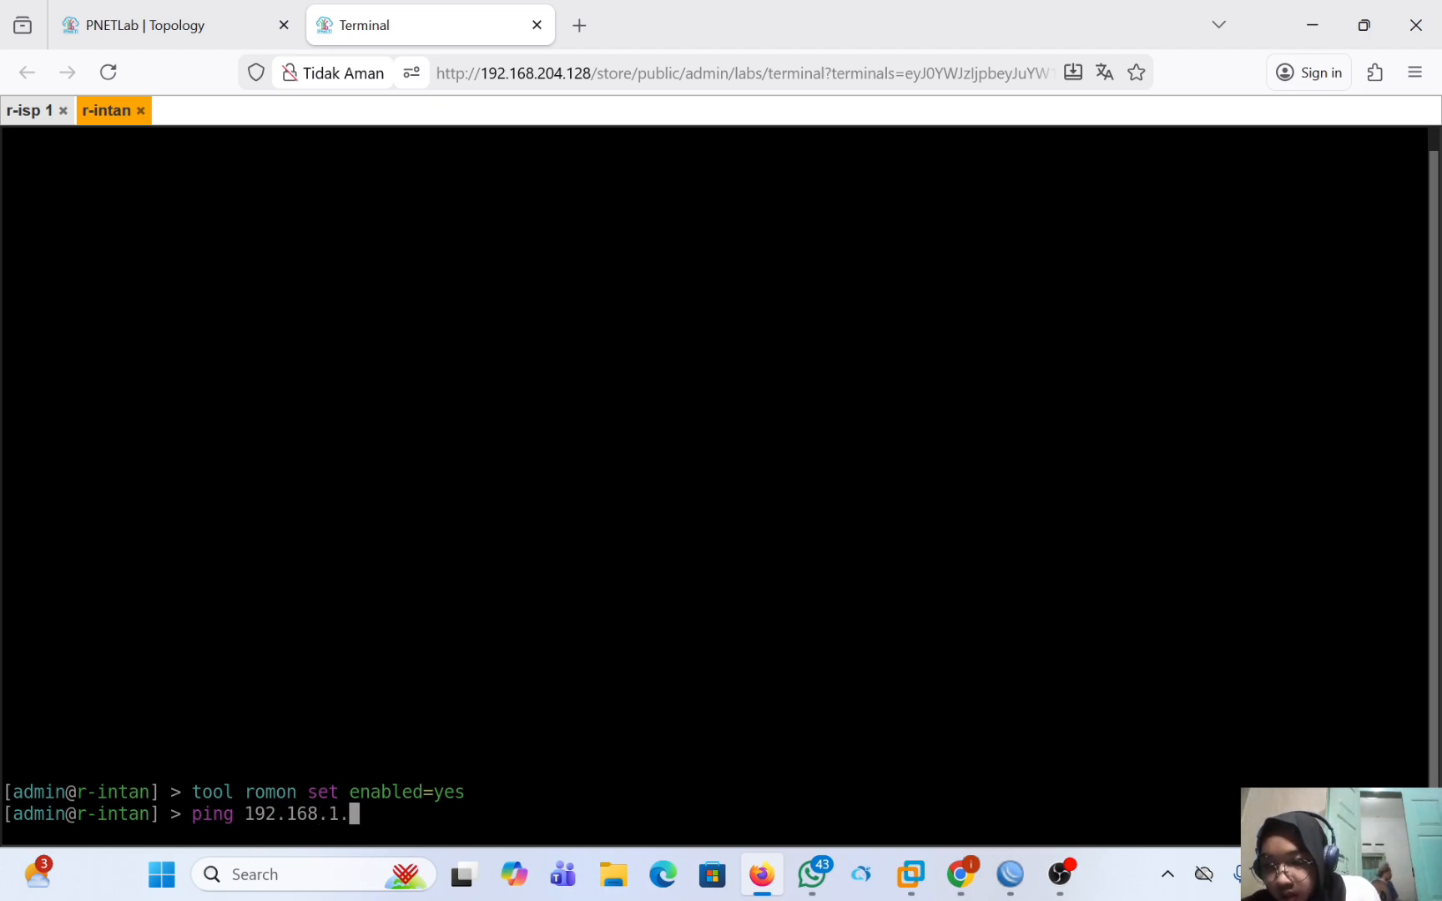
text(1)
key(Return)
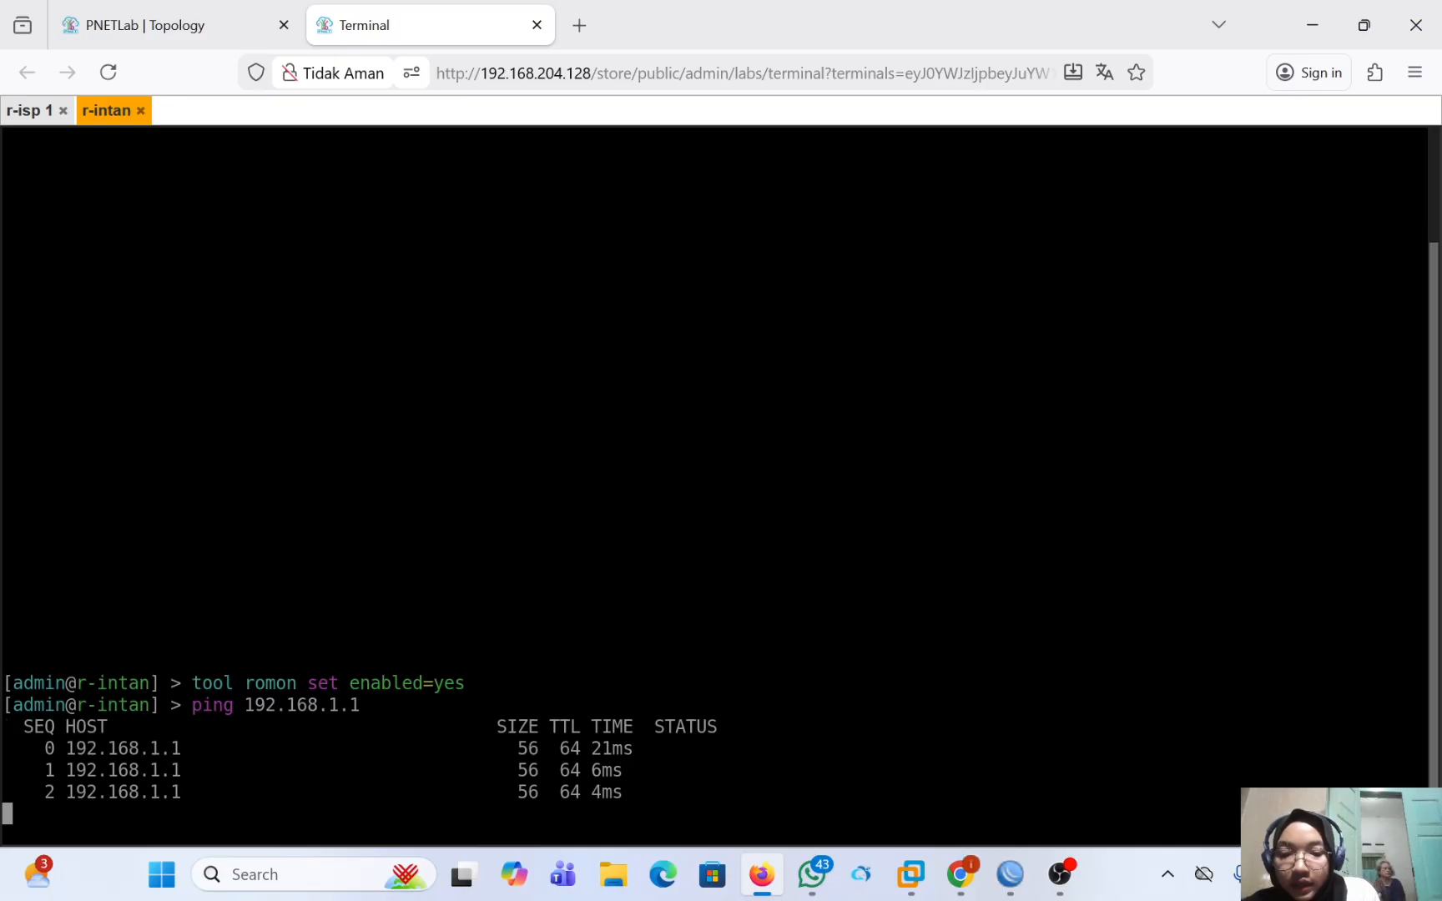
key(ctrl+c)
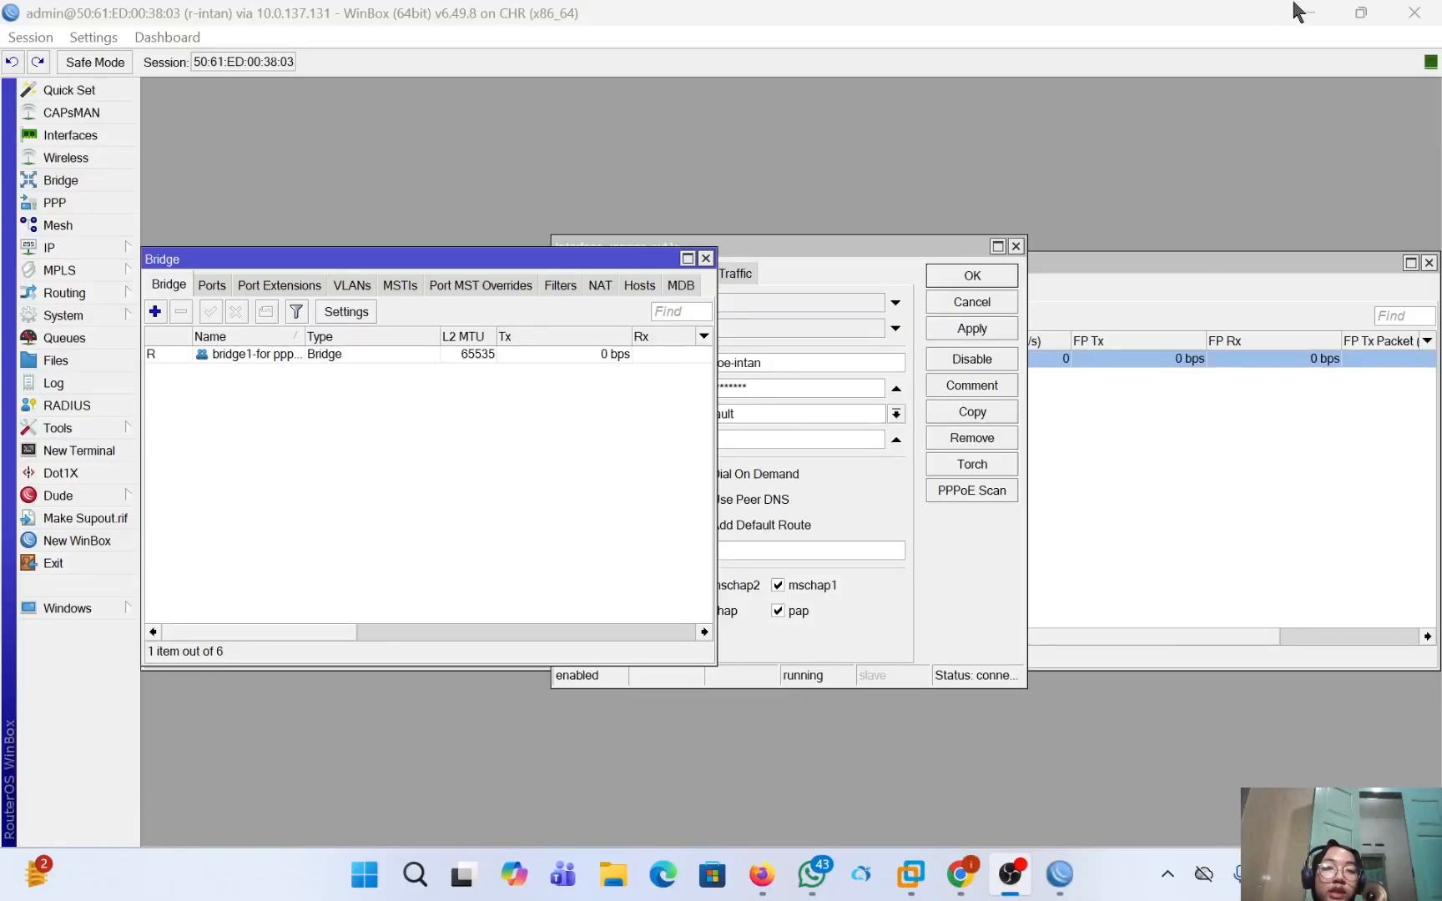
Return to the r-intan WinBox session and examine the settings of bridge1-for pppoe and its ether2 bridge port.
click(1296, 3)
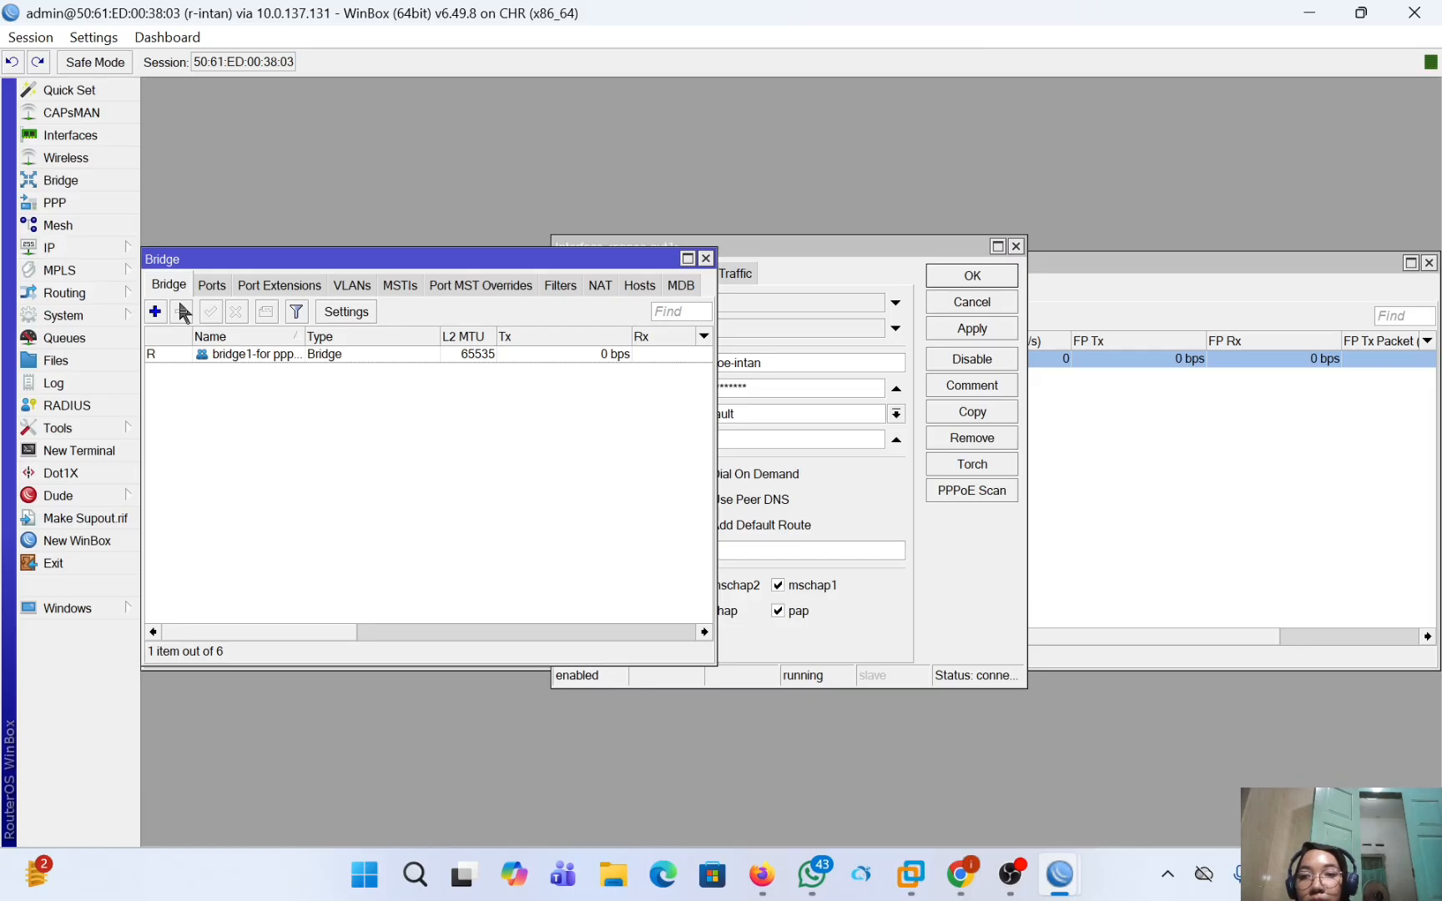
double_click(224, 360)
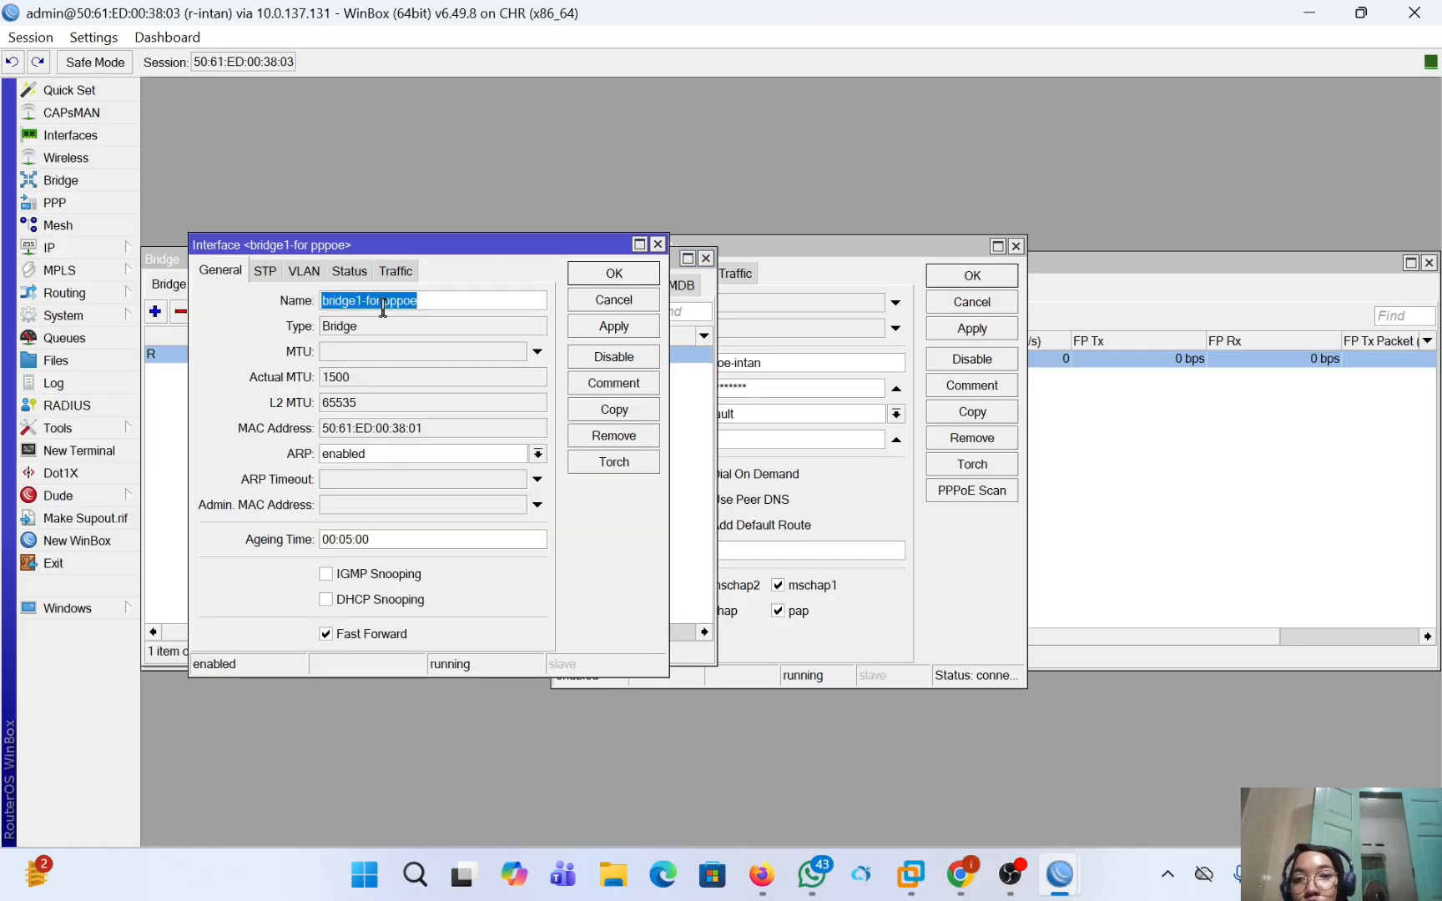
click(658, 244)
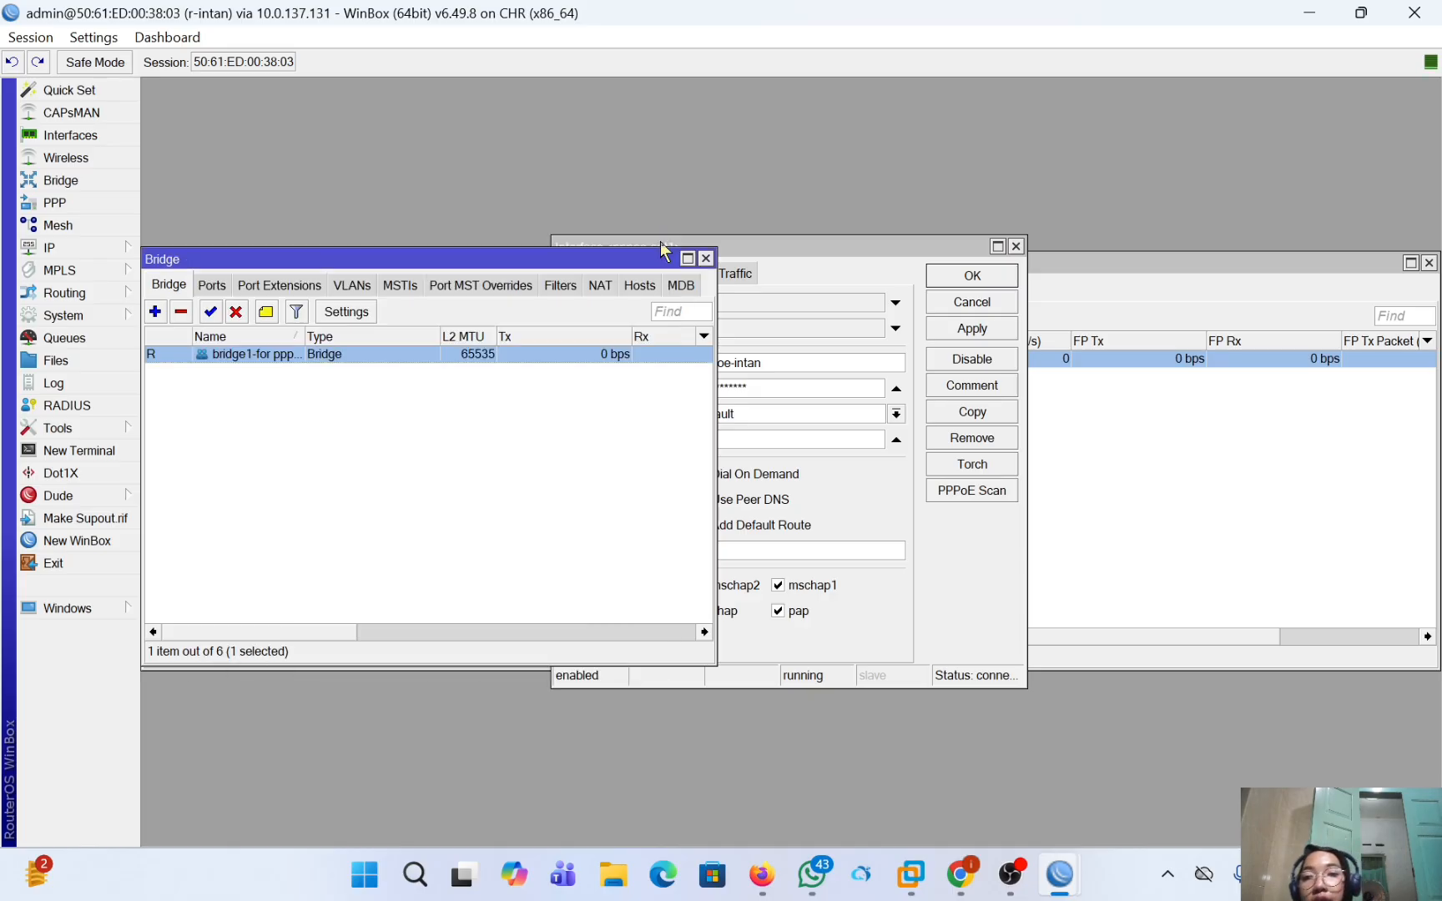
click(211, 288)
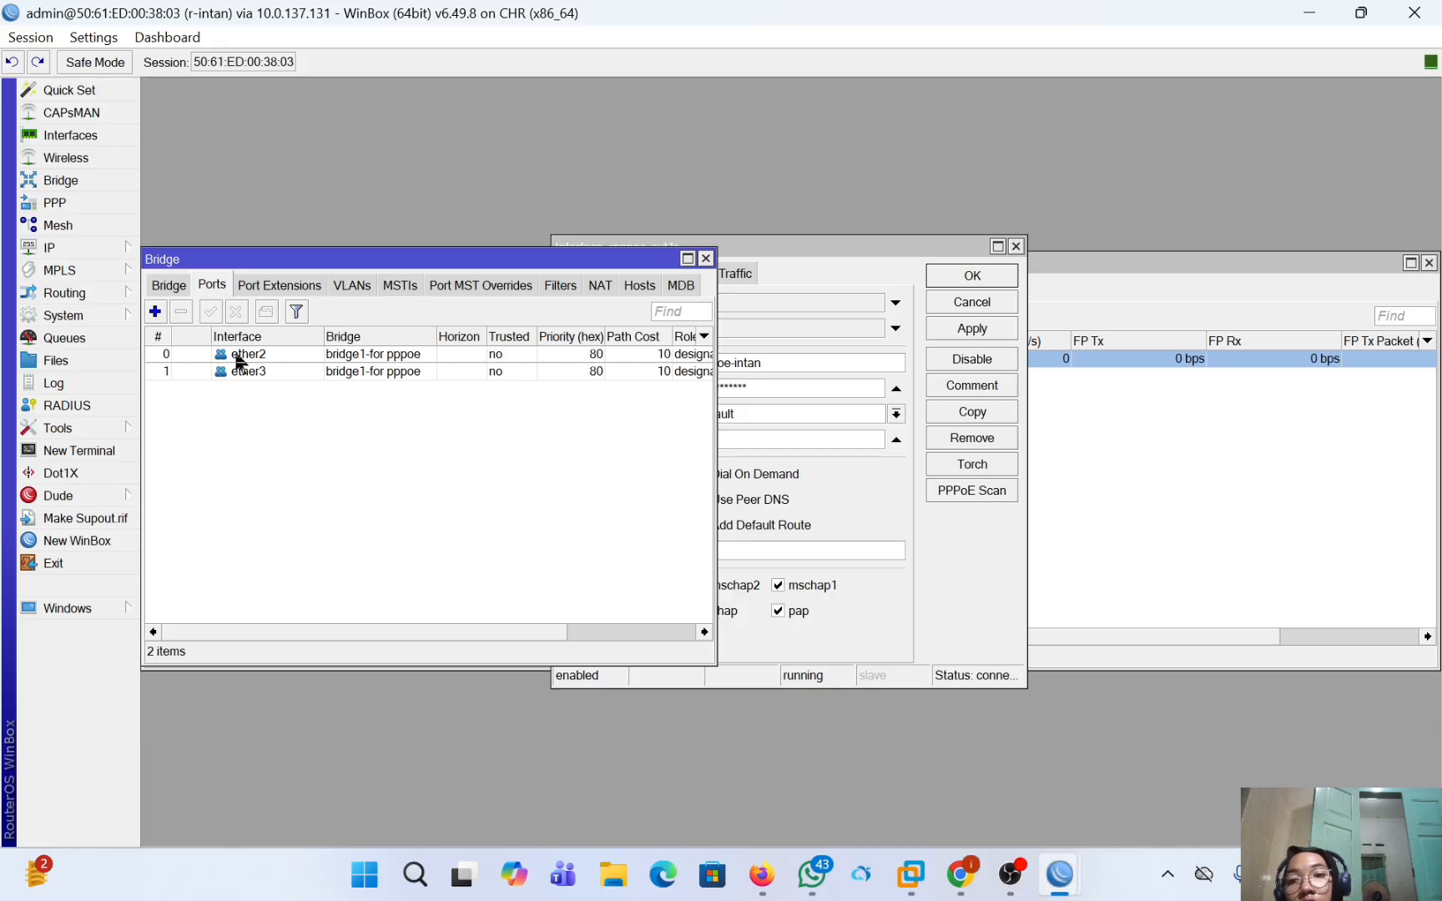
double_click(289, 355)
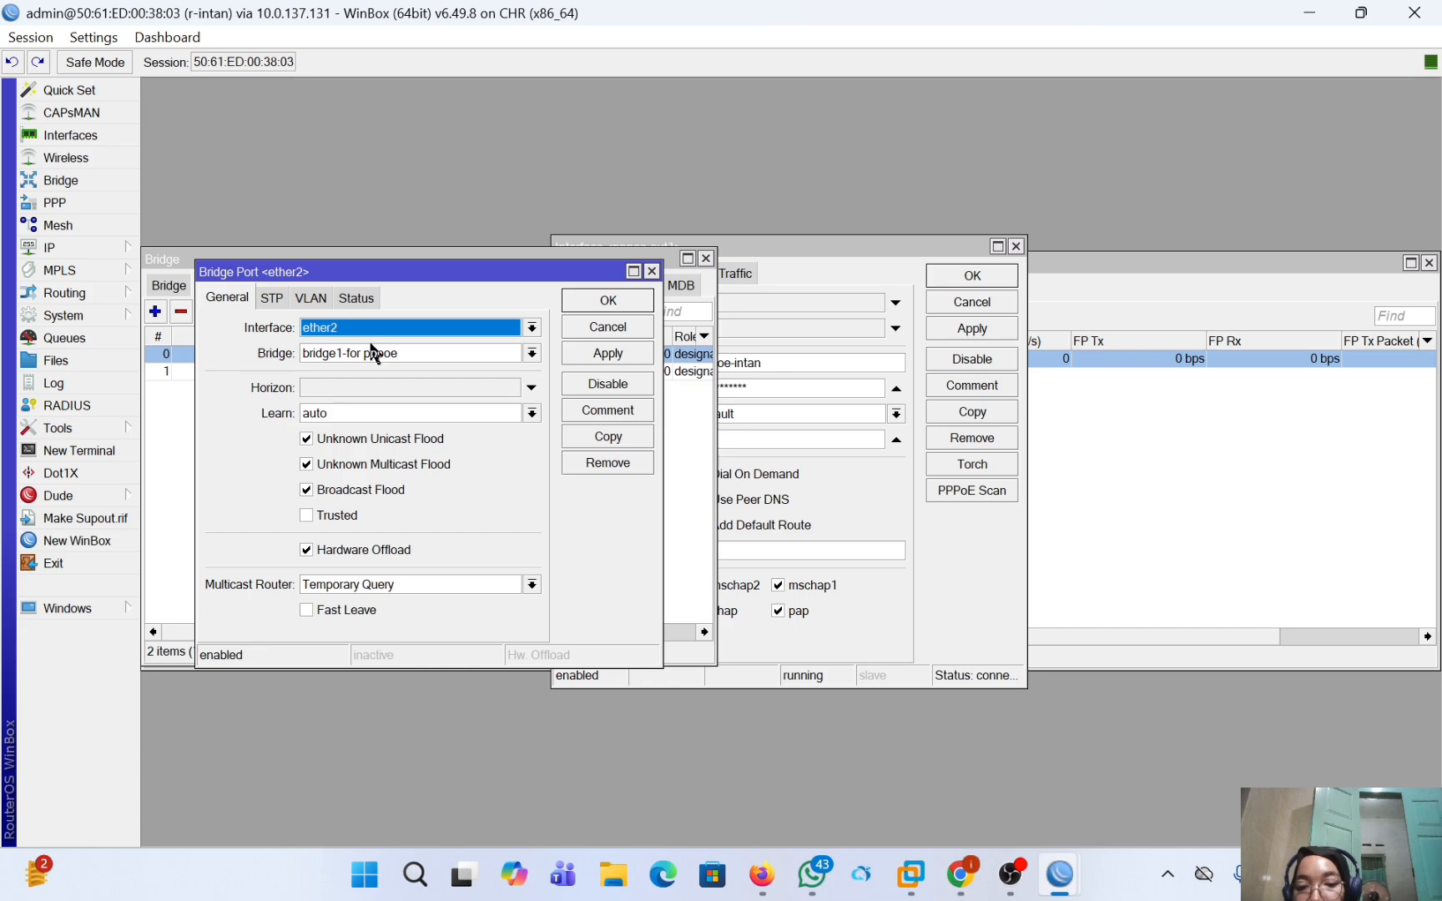
click(652, 271)
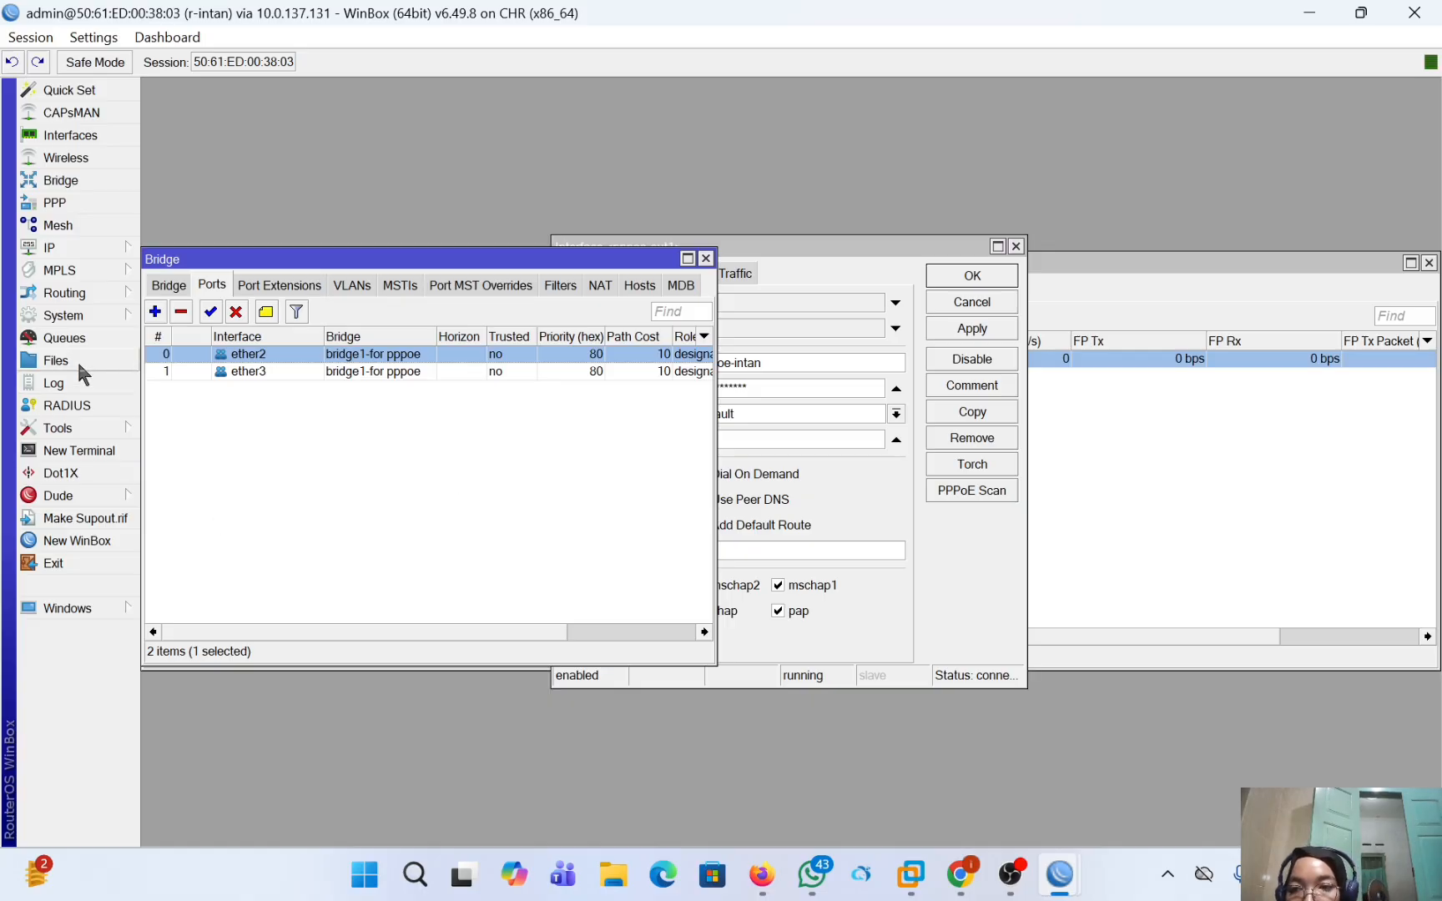
Examine the IP address list and the interface assigned to the 10.10.10.1/24 address, leaving the entry unedited.
click(66, 248)
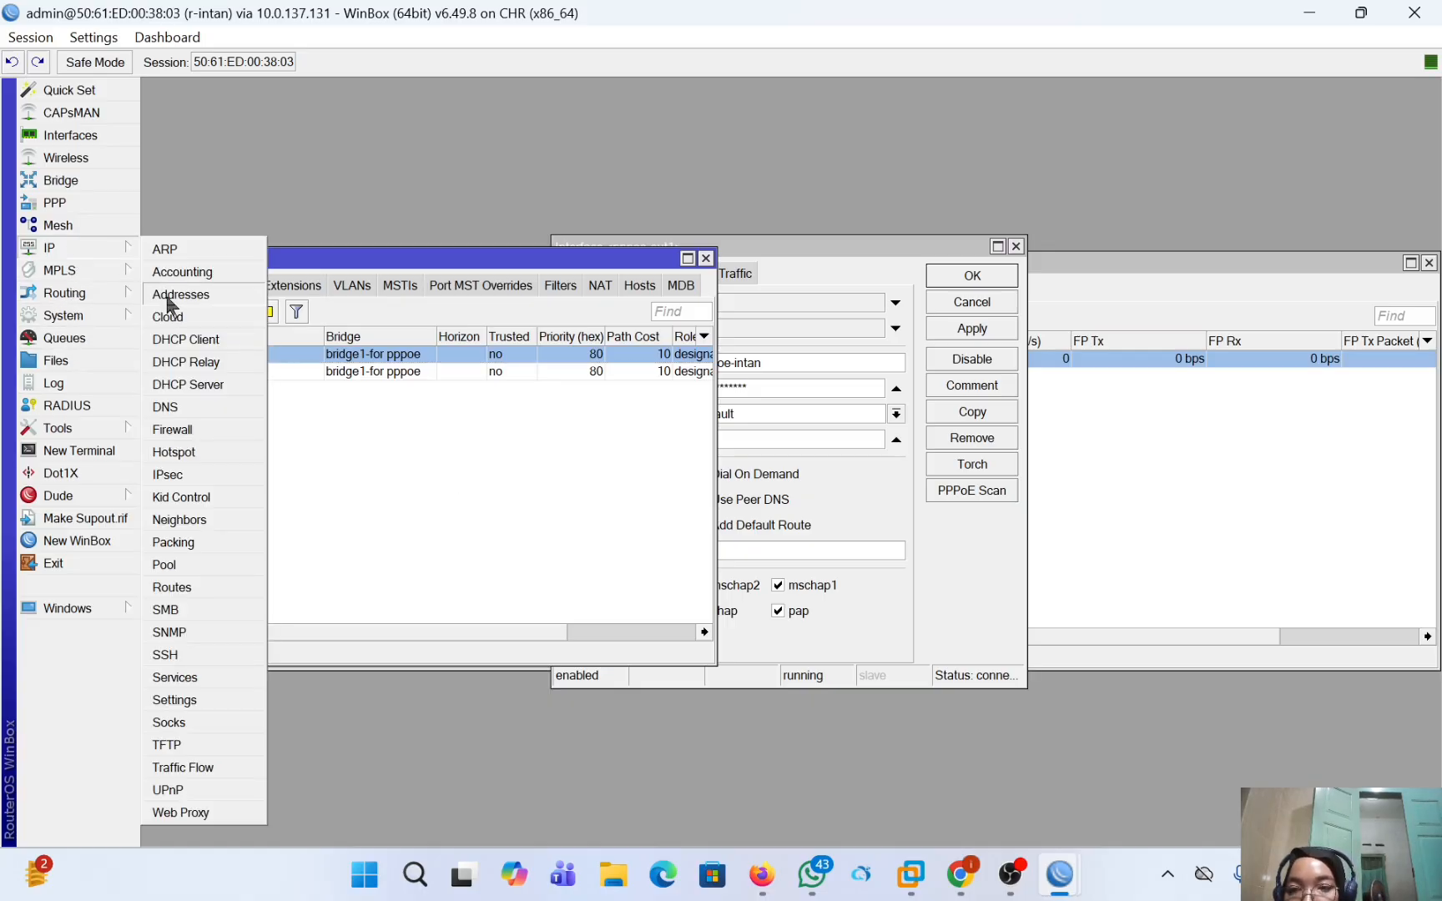
click(206, 295)
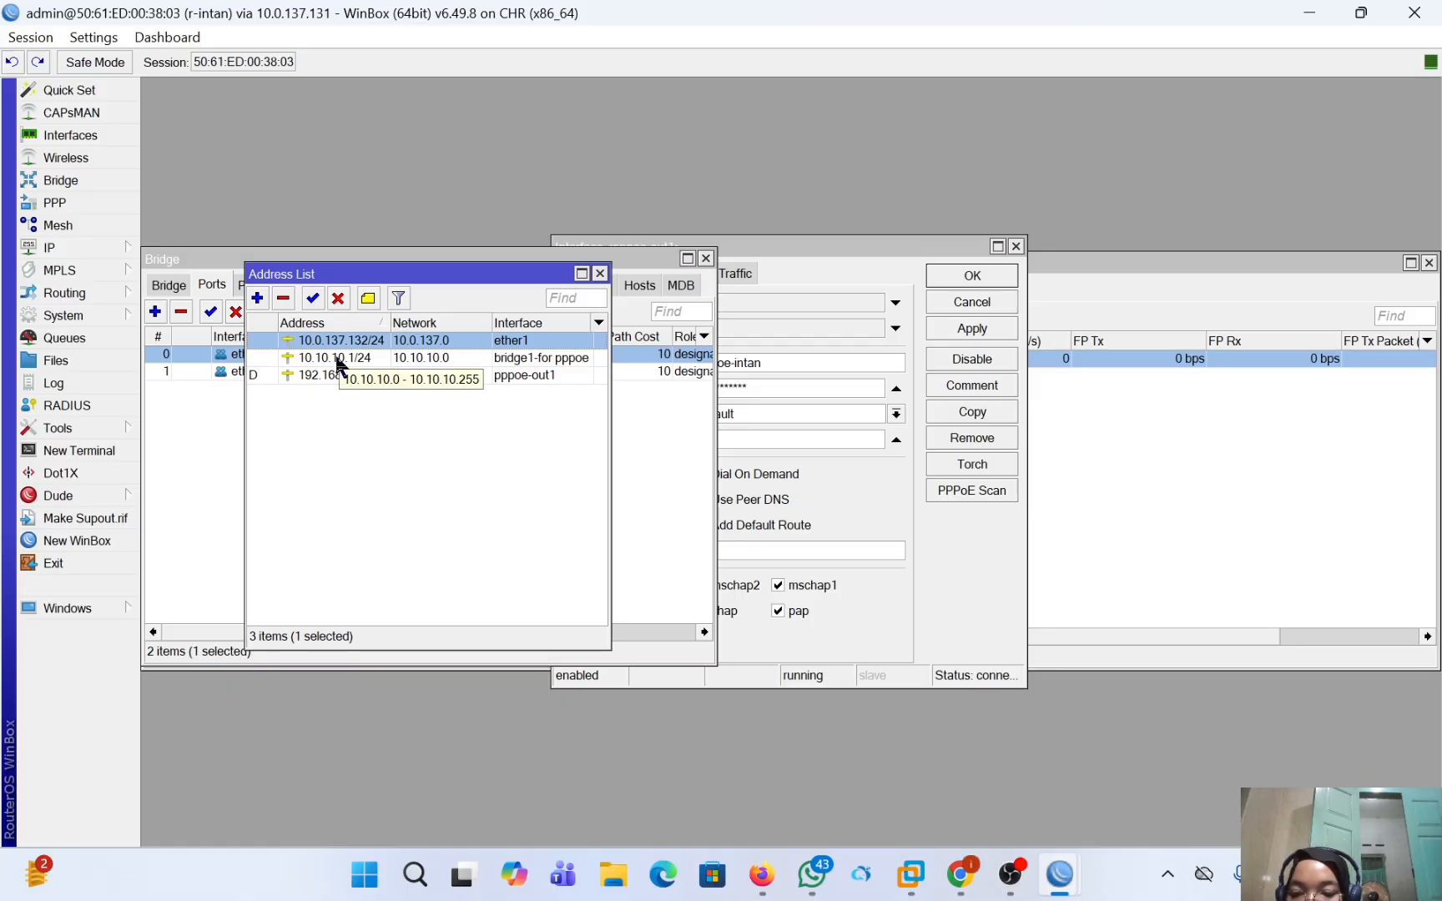
double_click(518, 357)
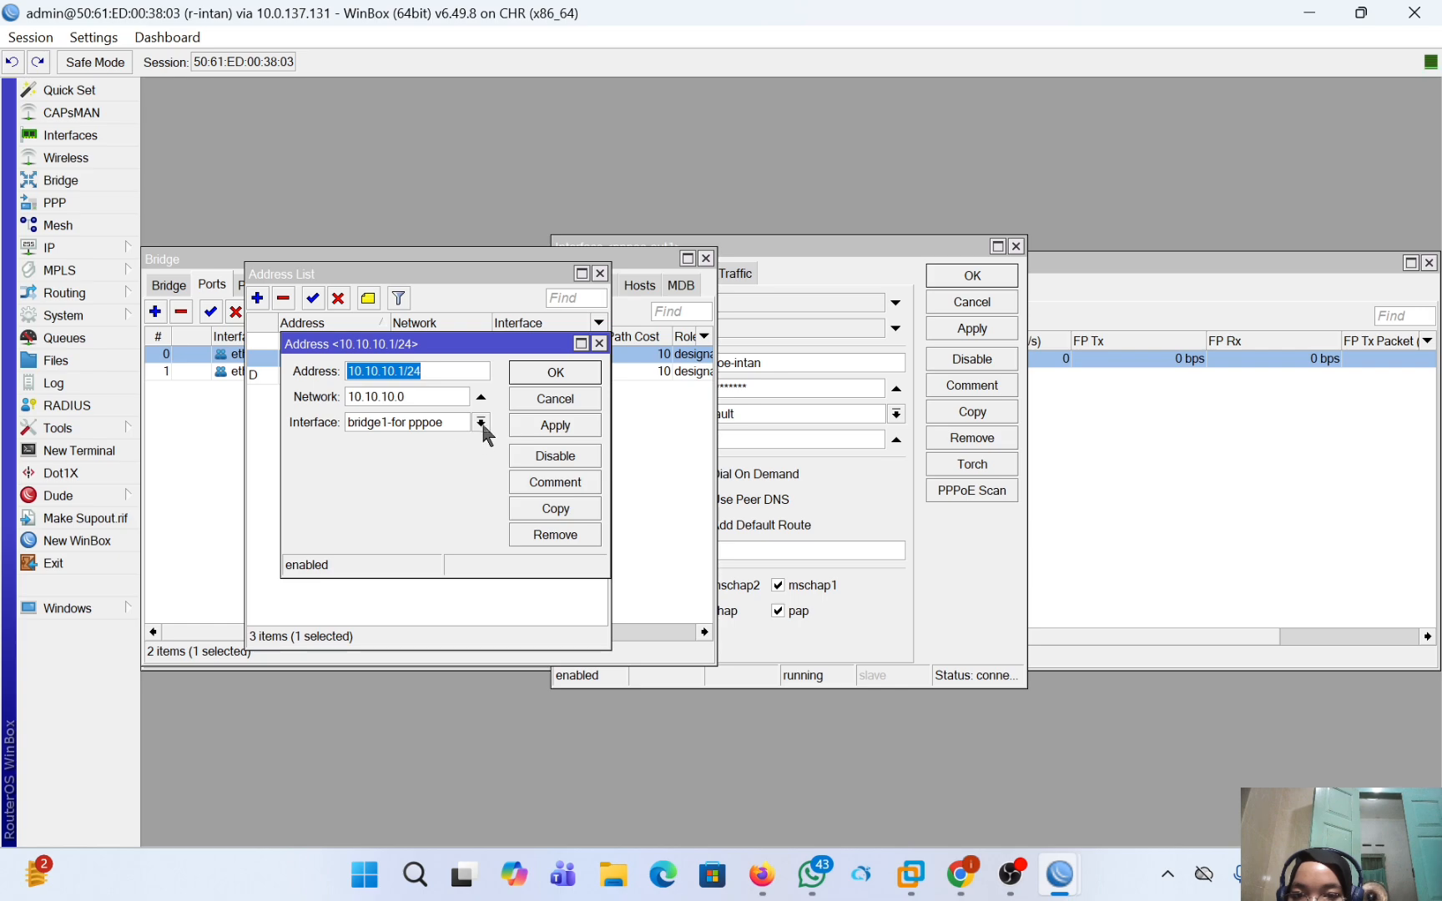
click(481, 422)
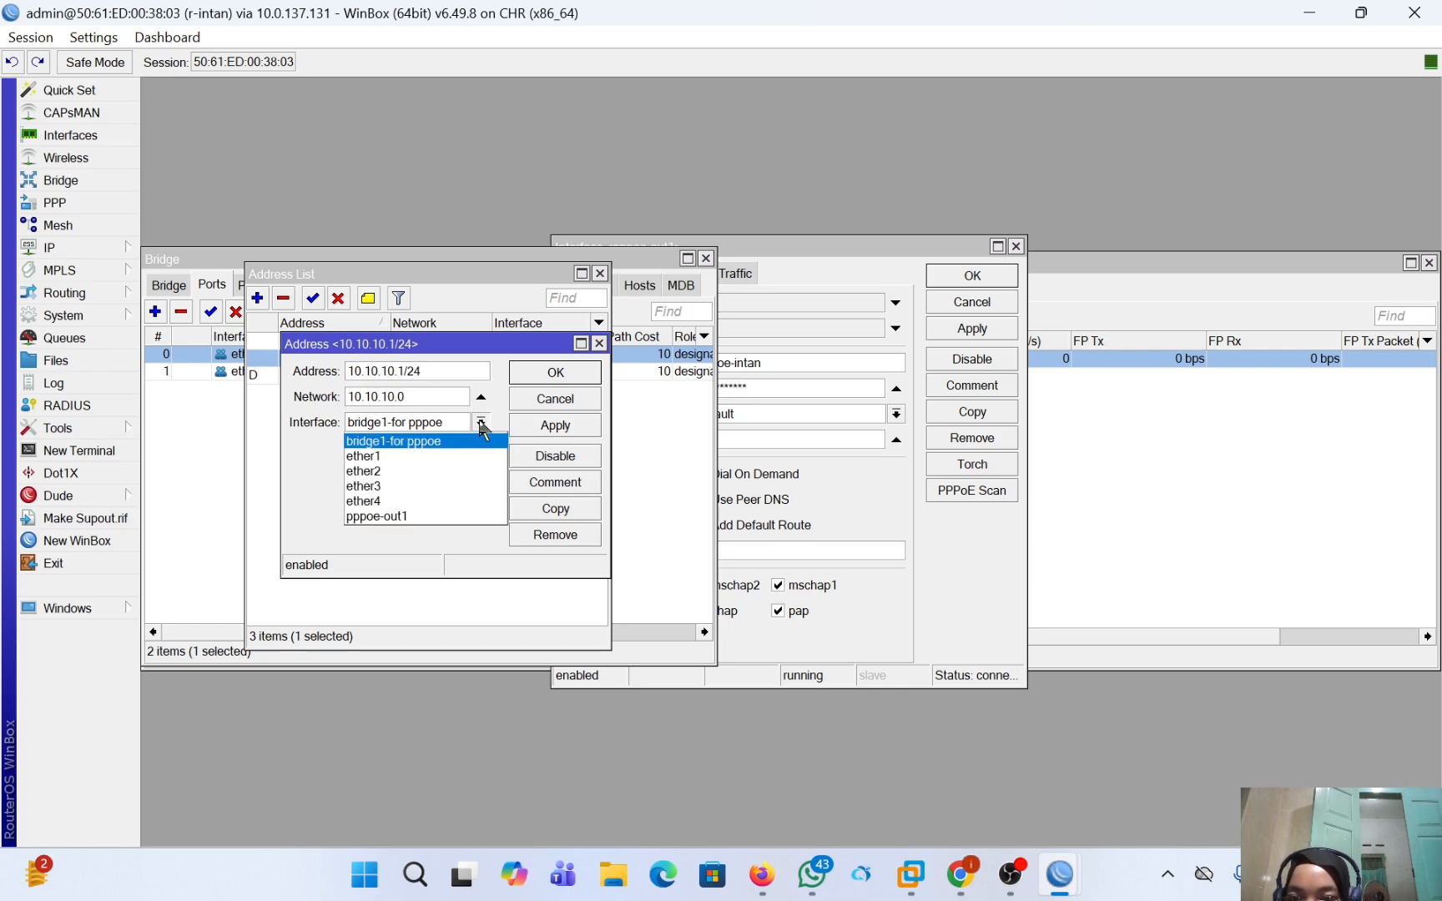
click(289, 445)
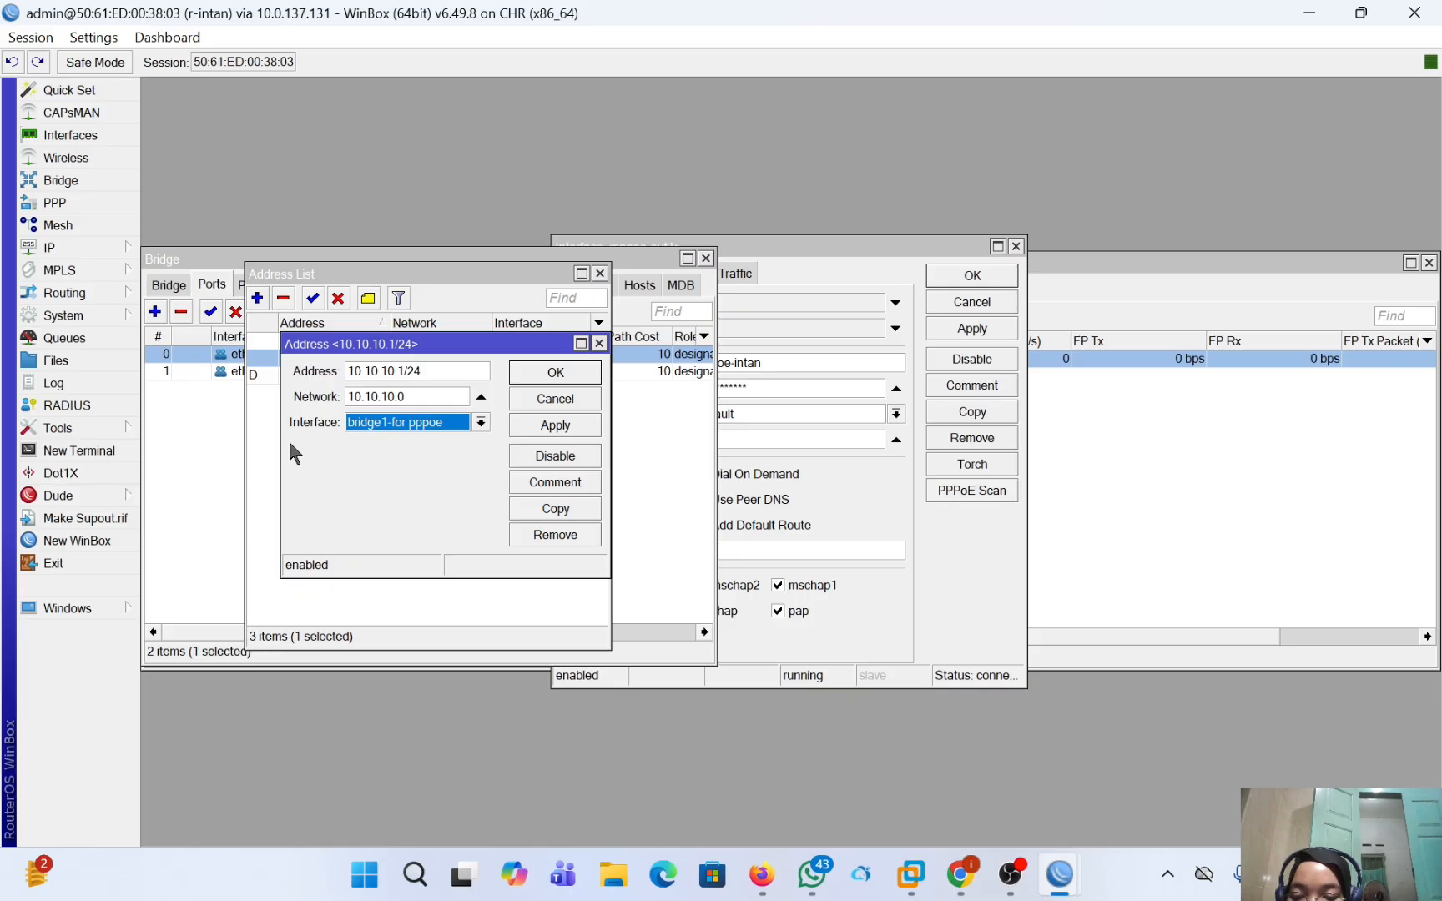
click(599, 343)
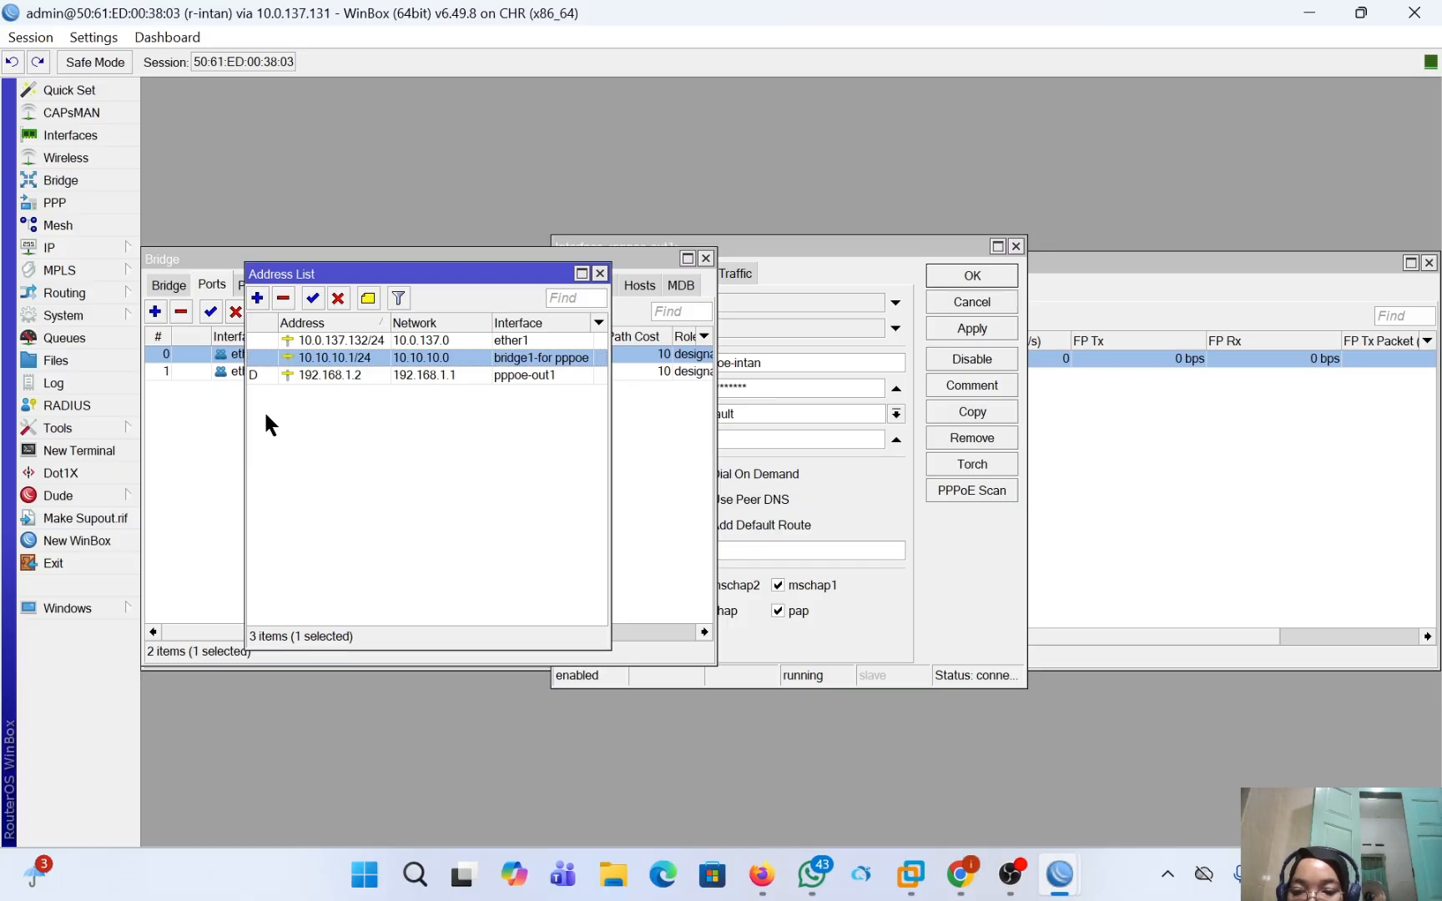
Start the DHCP Setup wizard for r-intan and choose bridge1-for pppoe as the DHCP server interface.
click(75, 241)
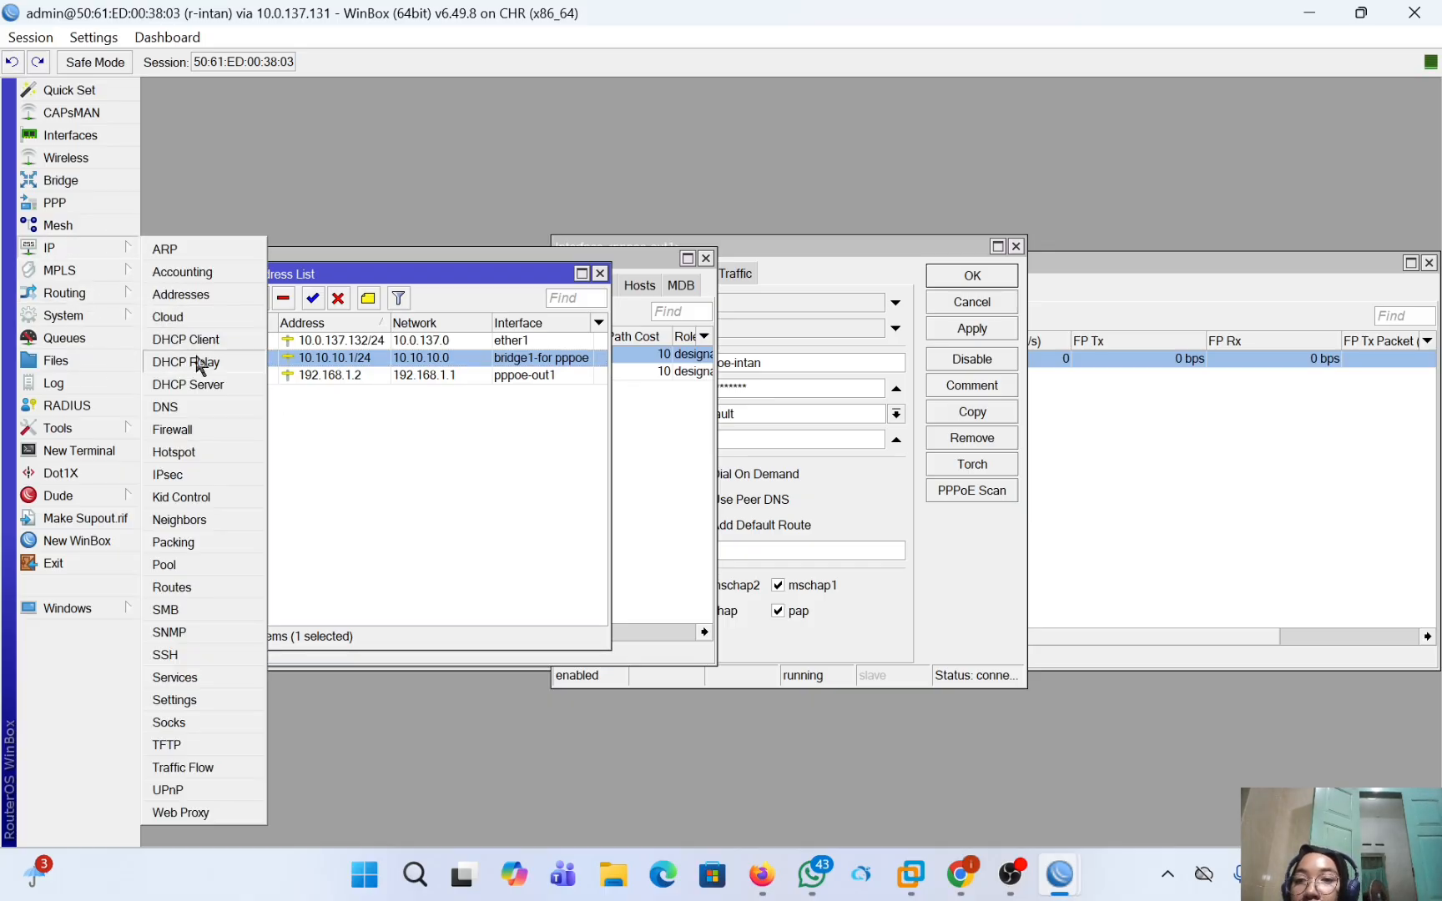
click(218, 389)
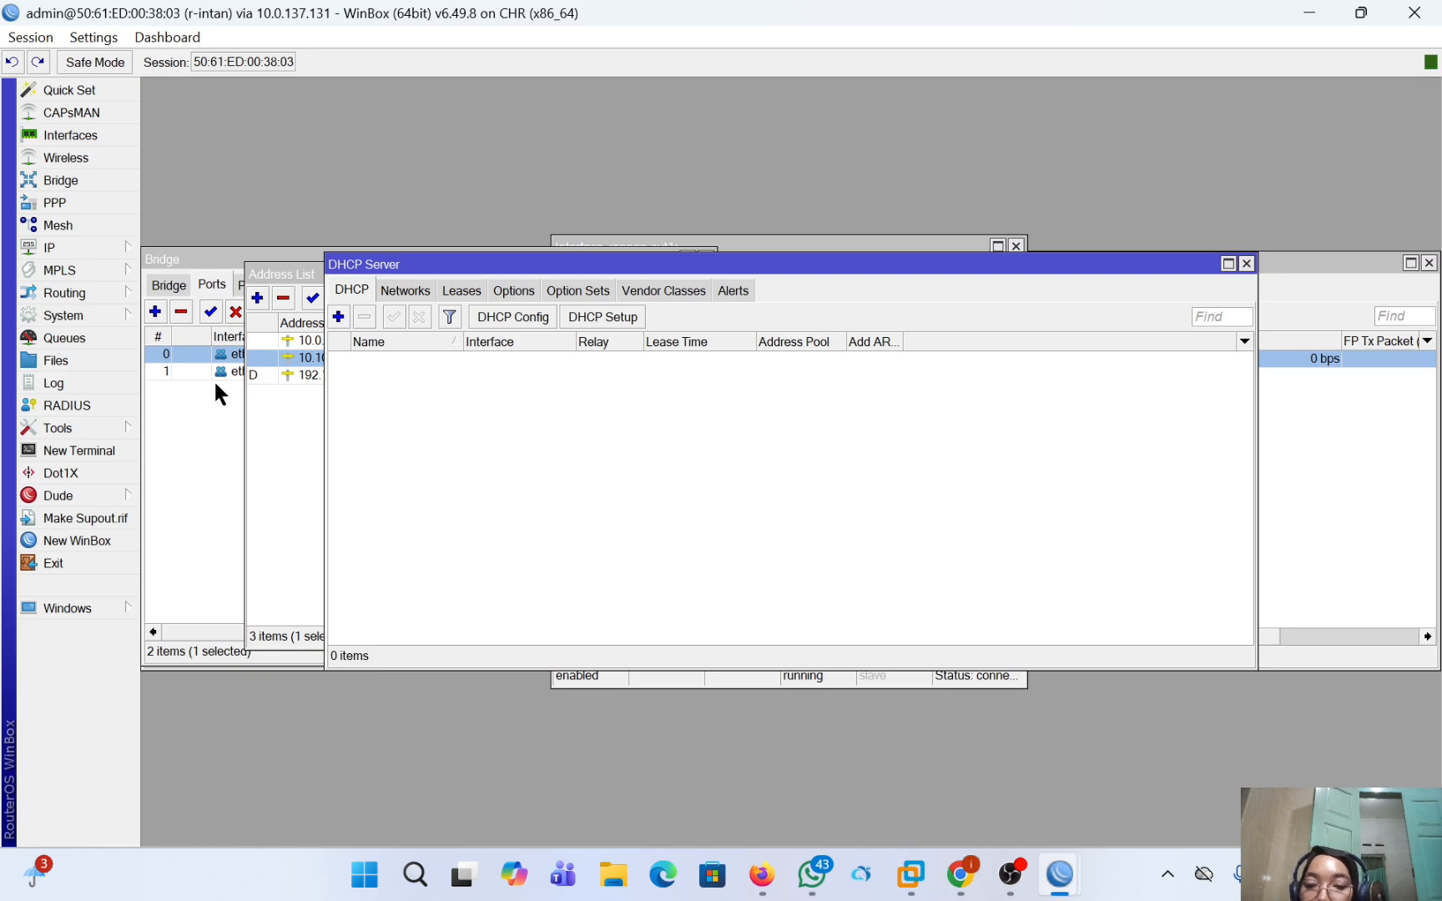
click(603, 317)
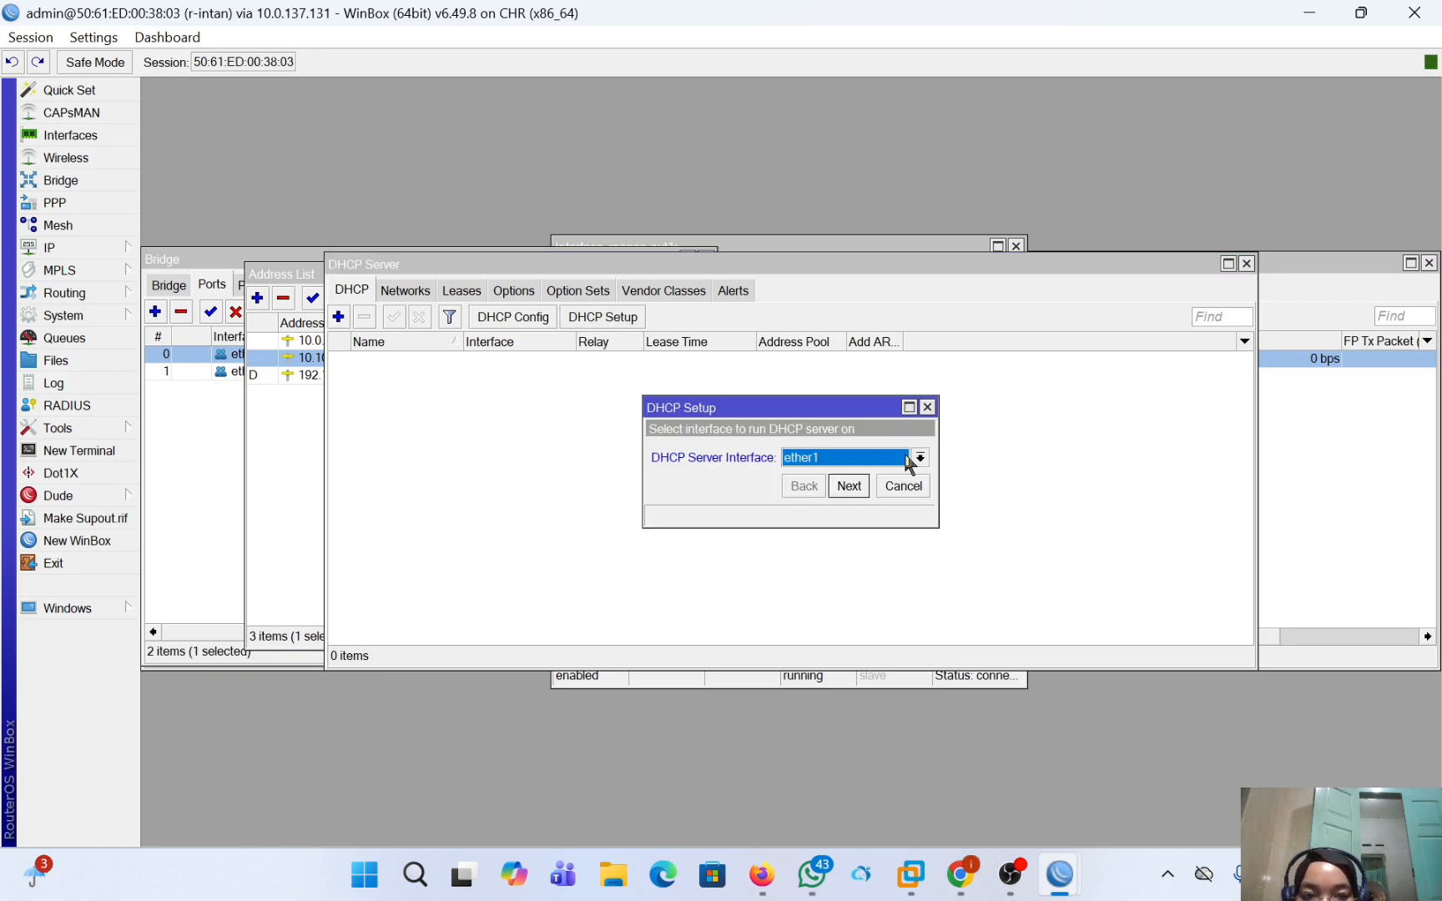
click(919, 458)
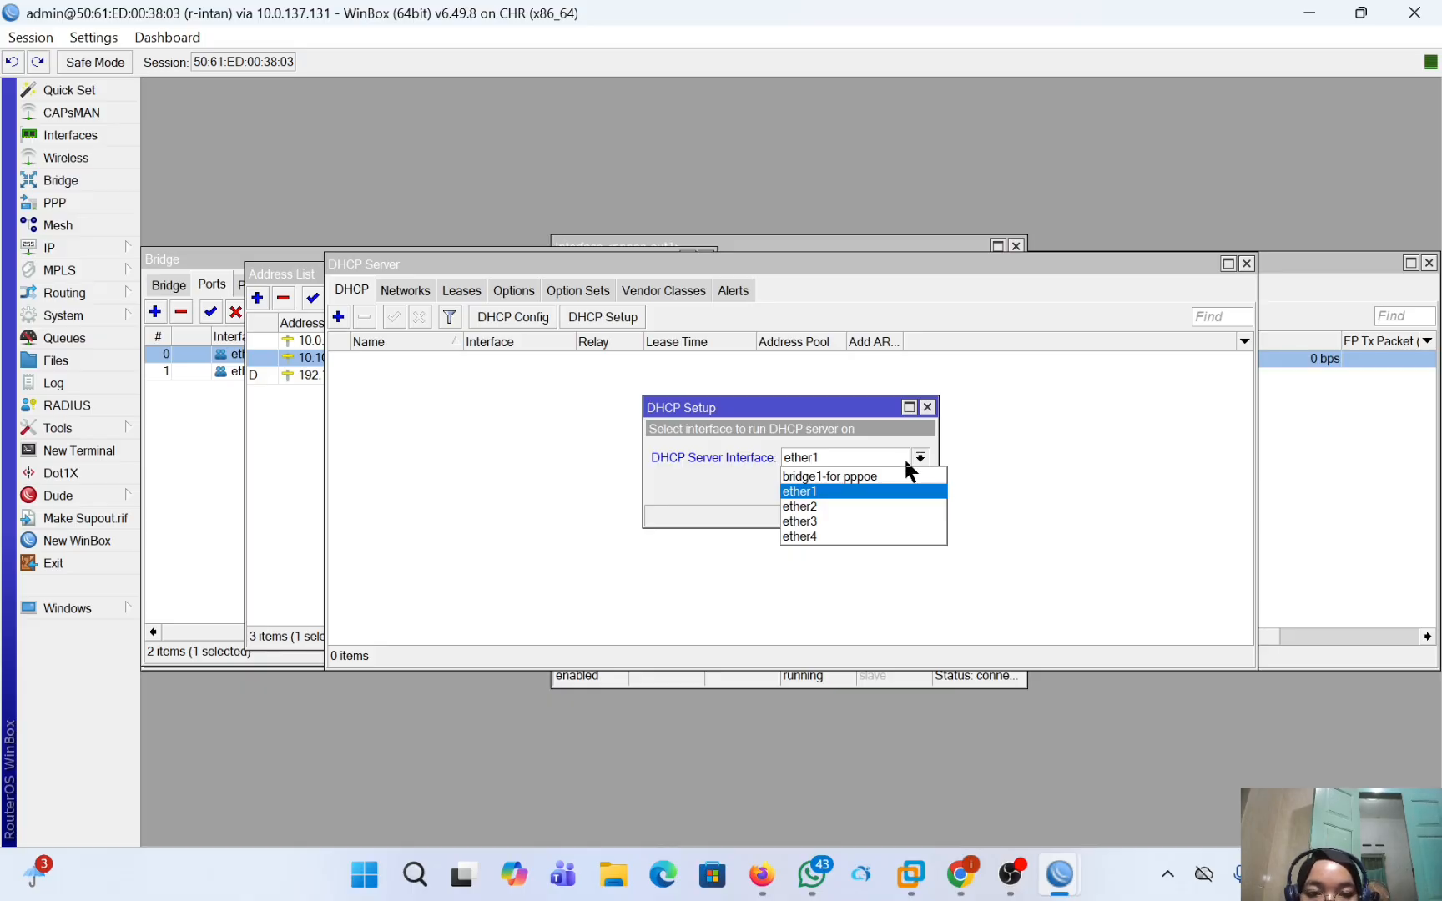
click(909, 477)
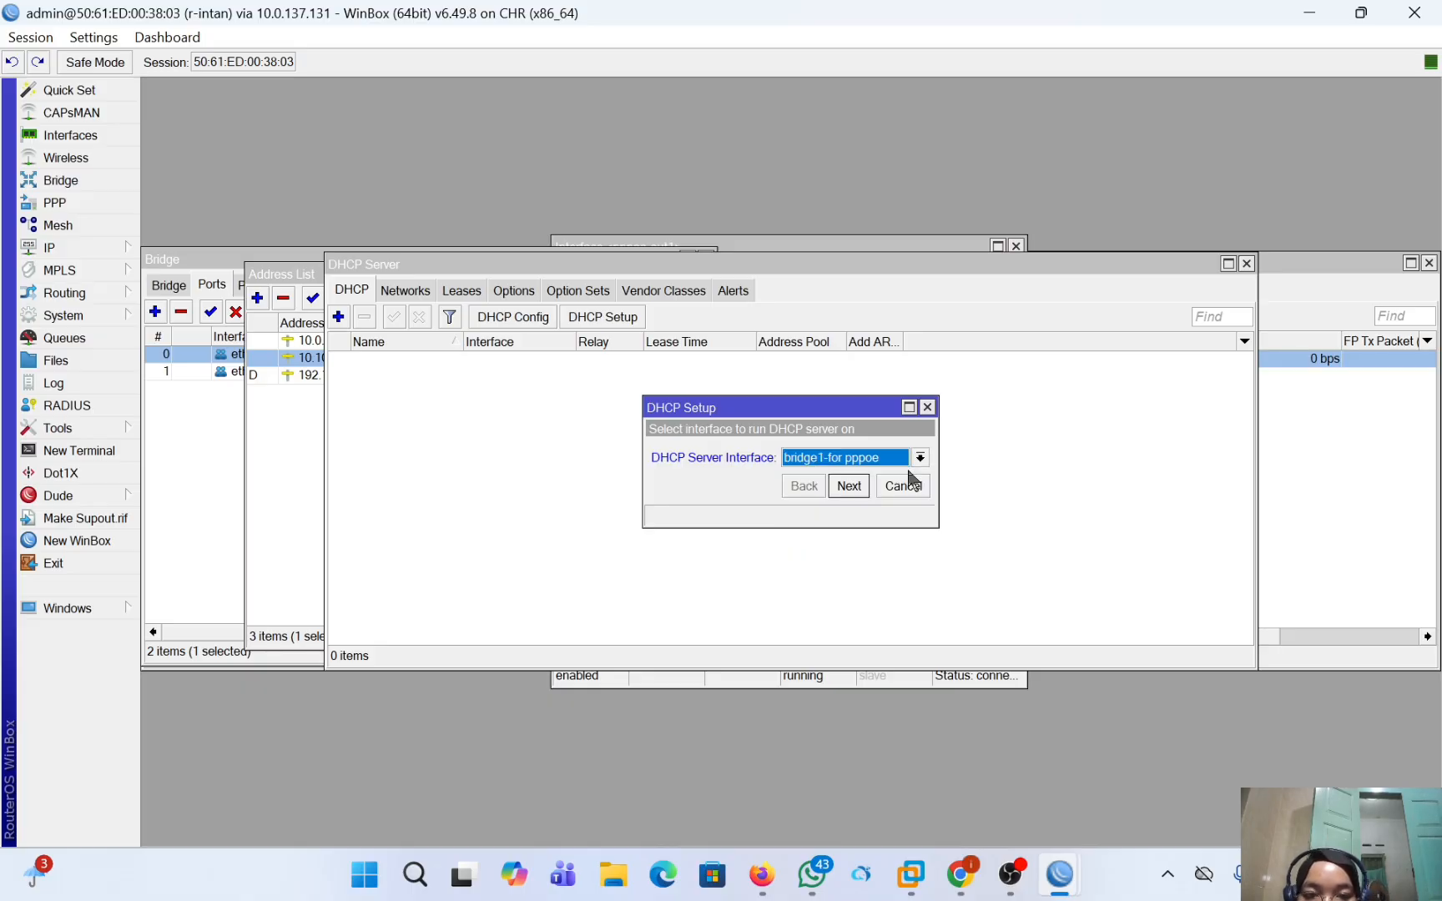
Complete the DHCP setup with gateway 10.10.10.1 and DNS servers 10.0.137.1 and 8.8.8.8, accepting the remaining suggested values.
click(848, 487)
click(848, 486)
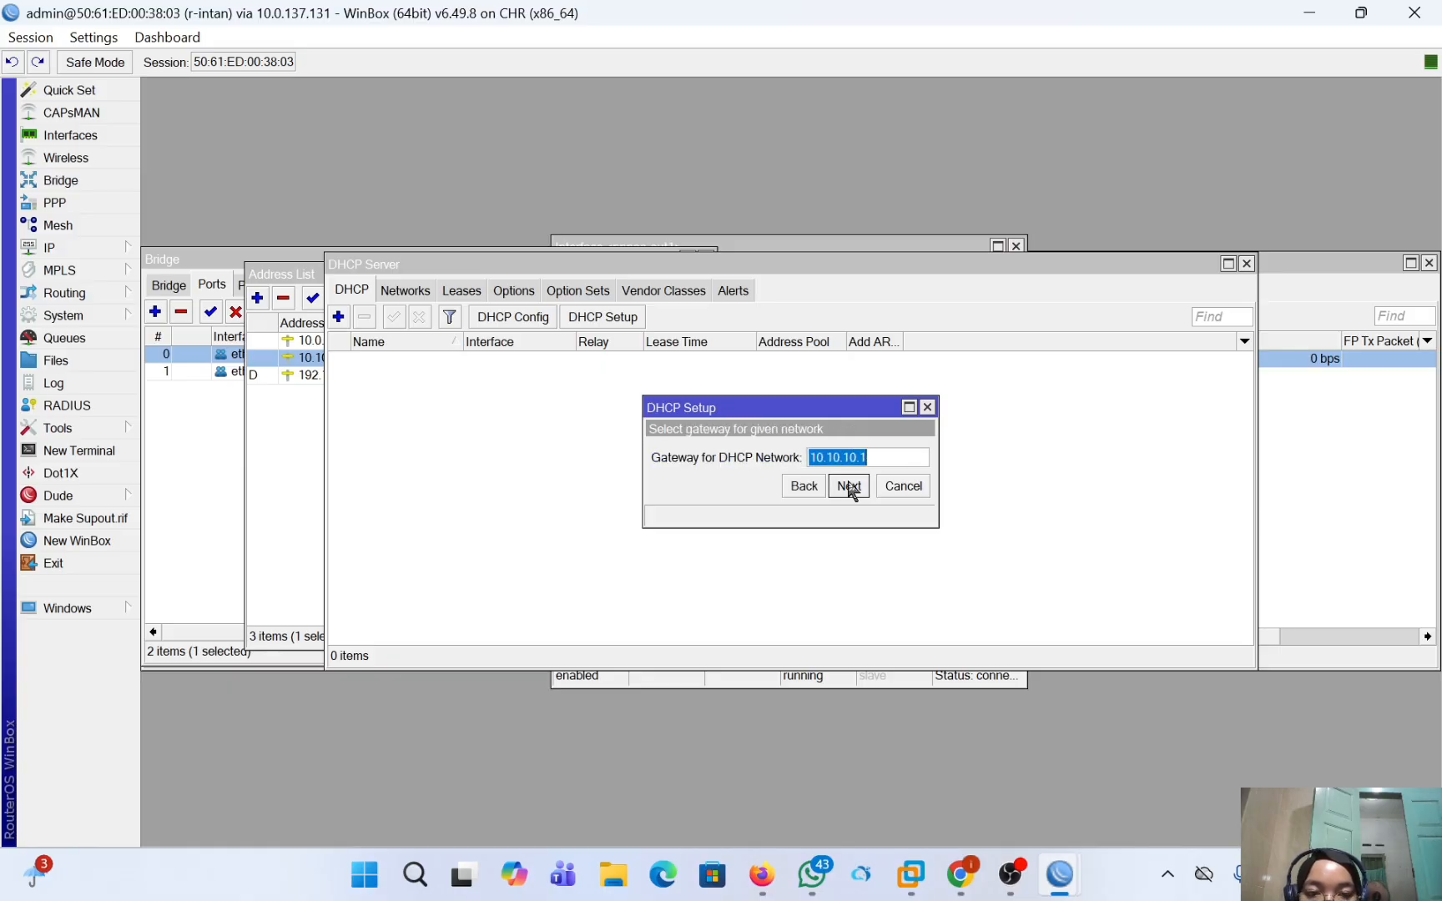
click(847, 487)
click(848, 487)
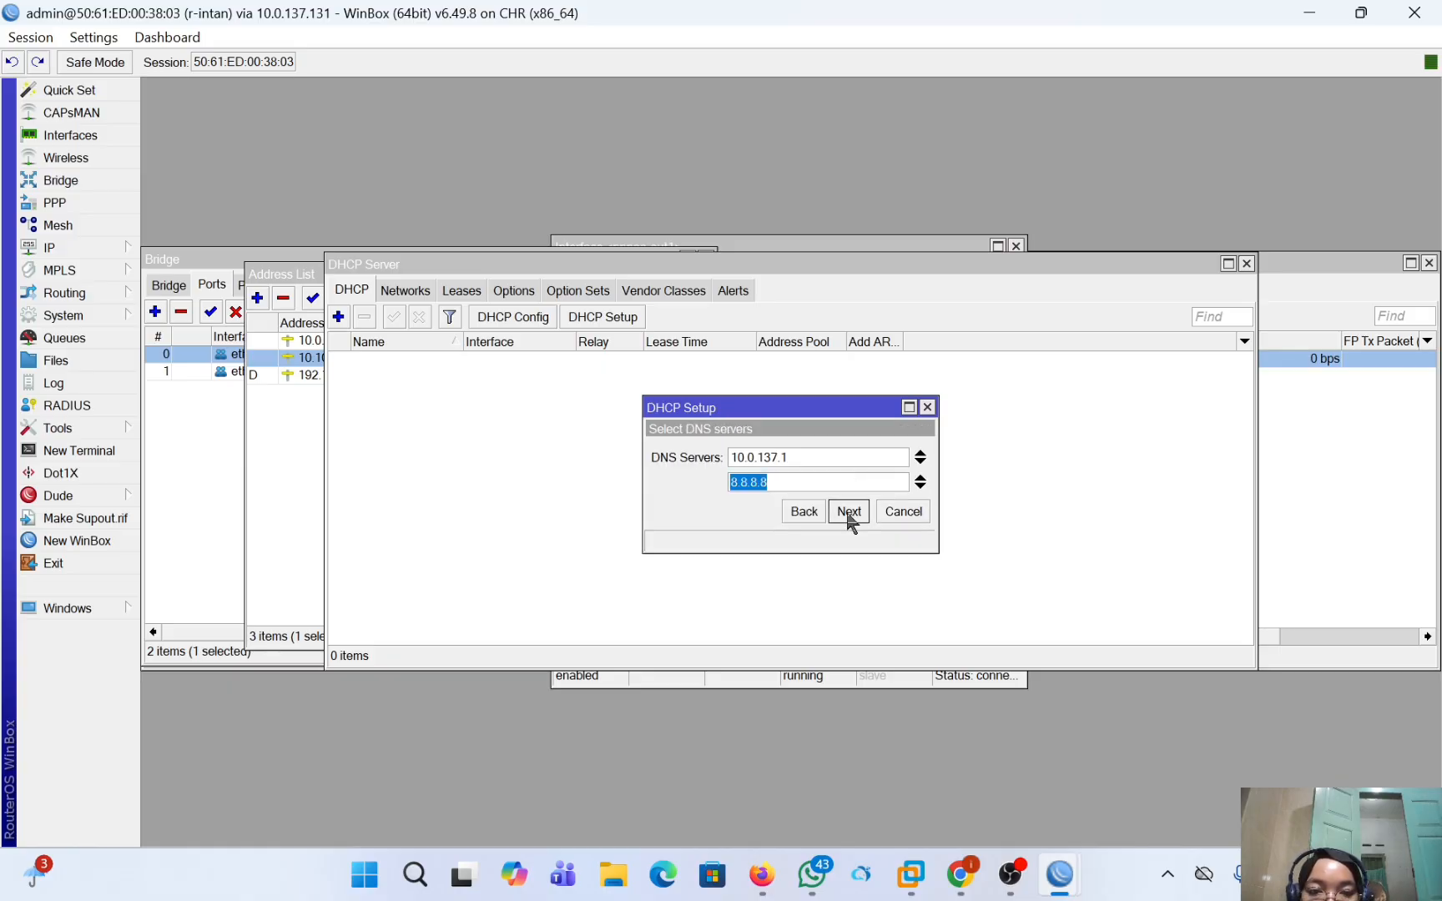
click(849, 512)
click(848, 512)
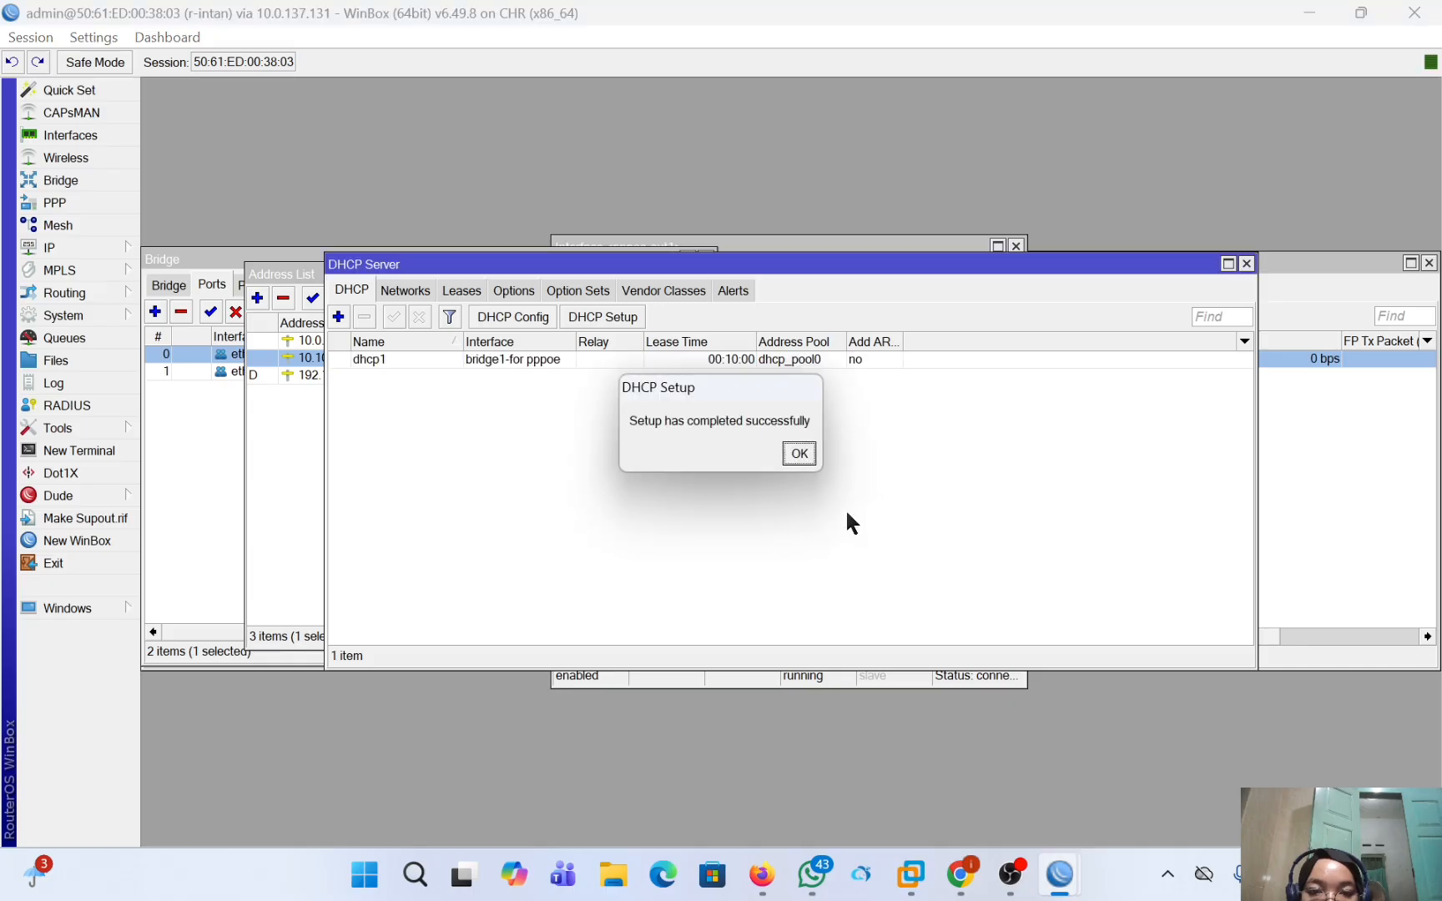
click(807, 450)
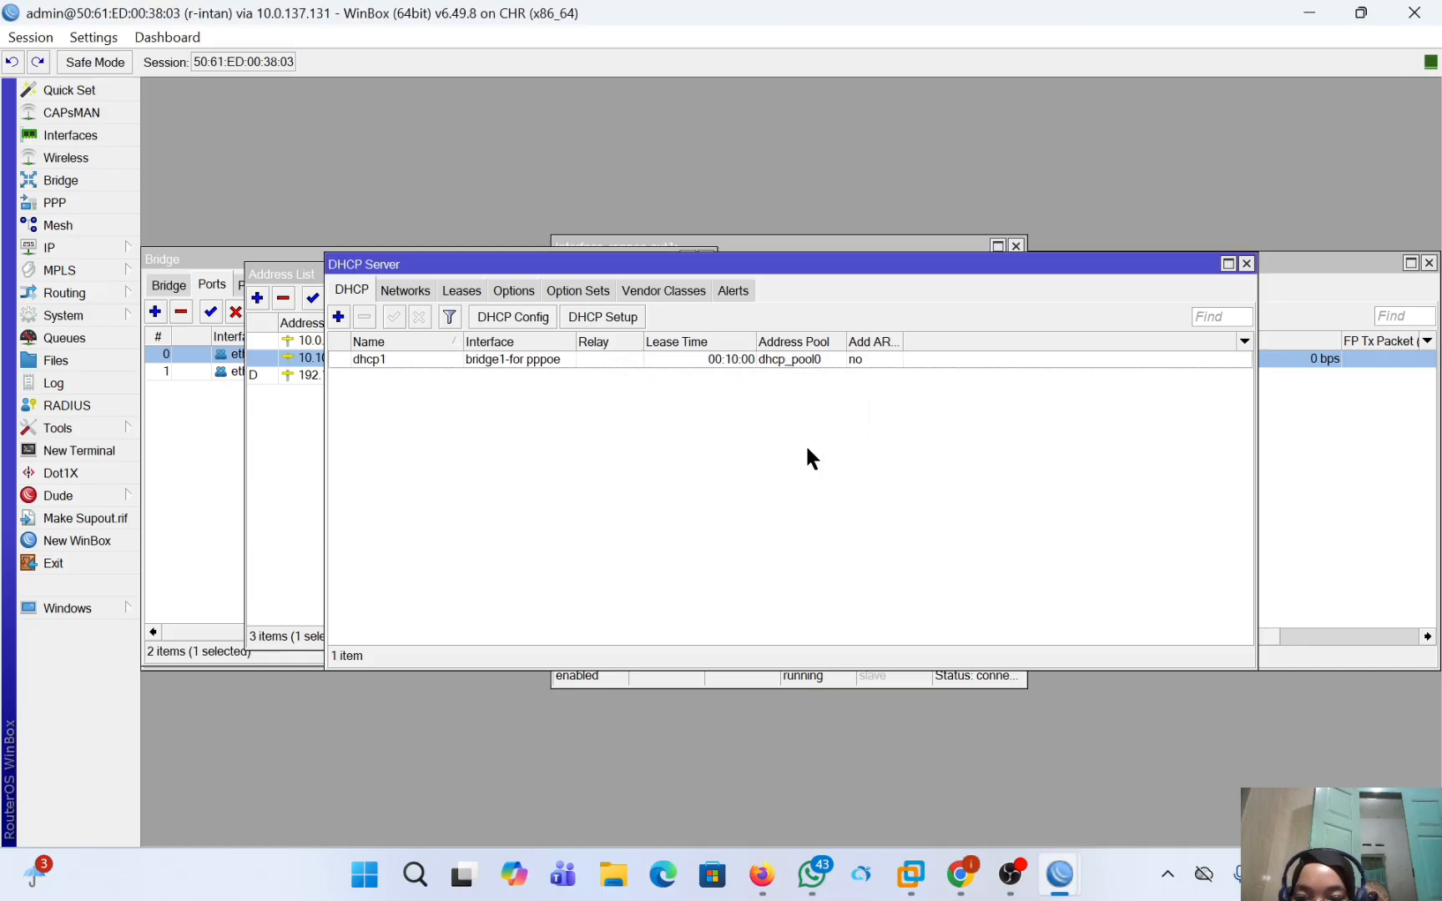
Start a new firewall NAT rule on r-intan in the srcnat chain with pppoe-out1 as the outgoing interface.
click(52, 248)
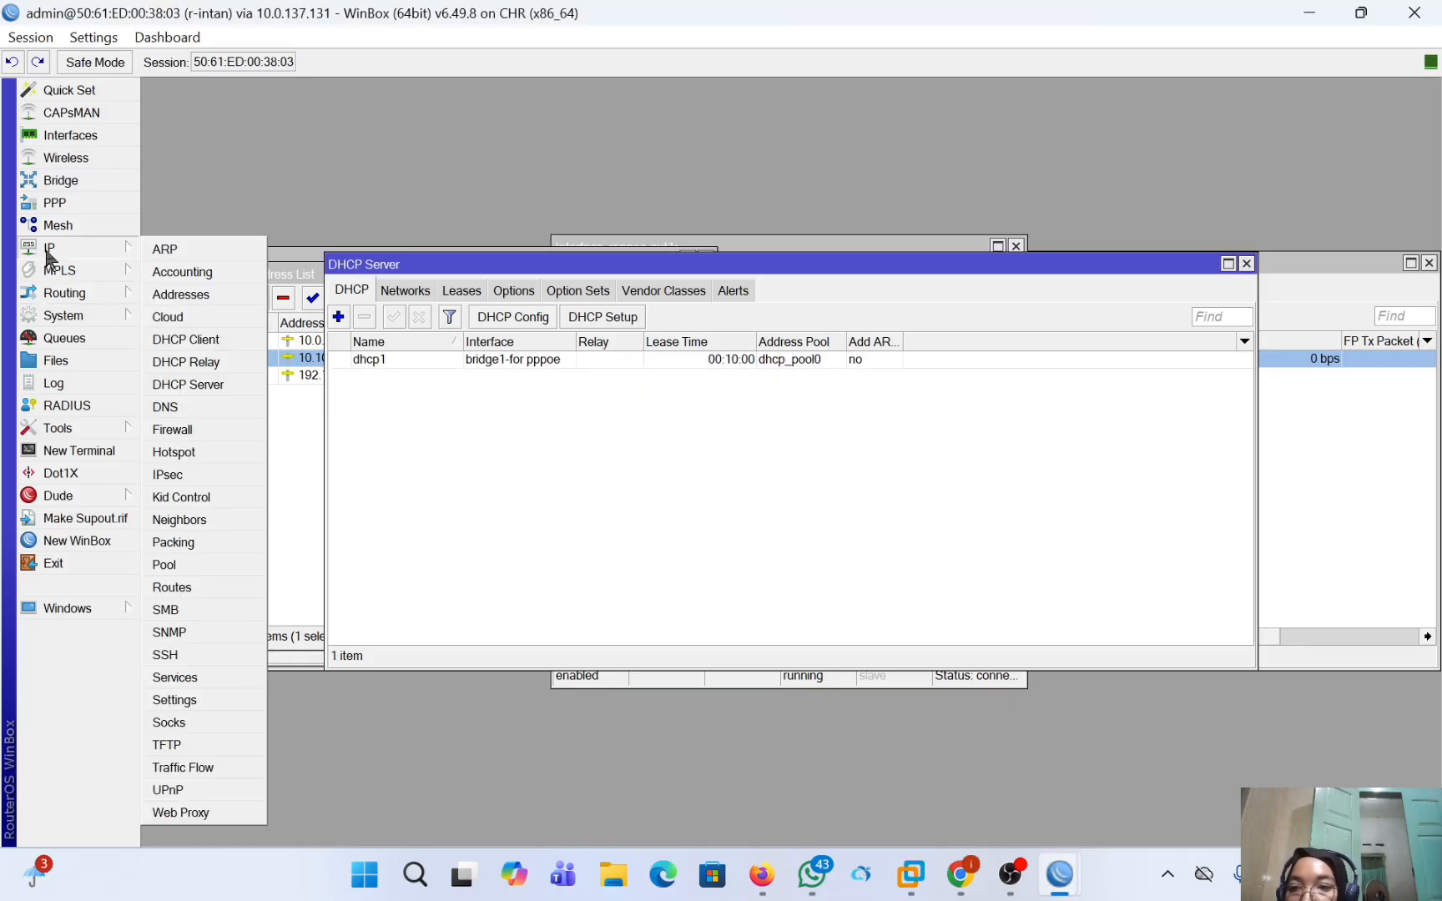
click(203, 427)
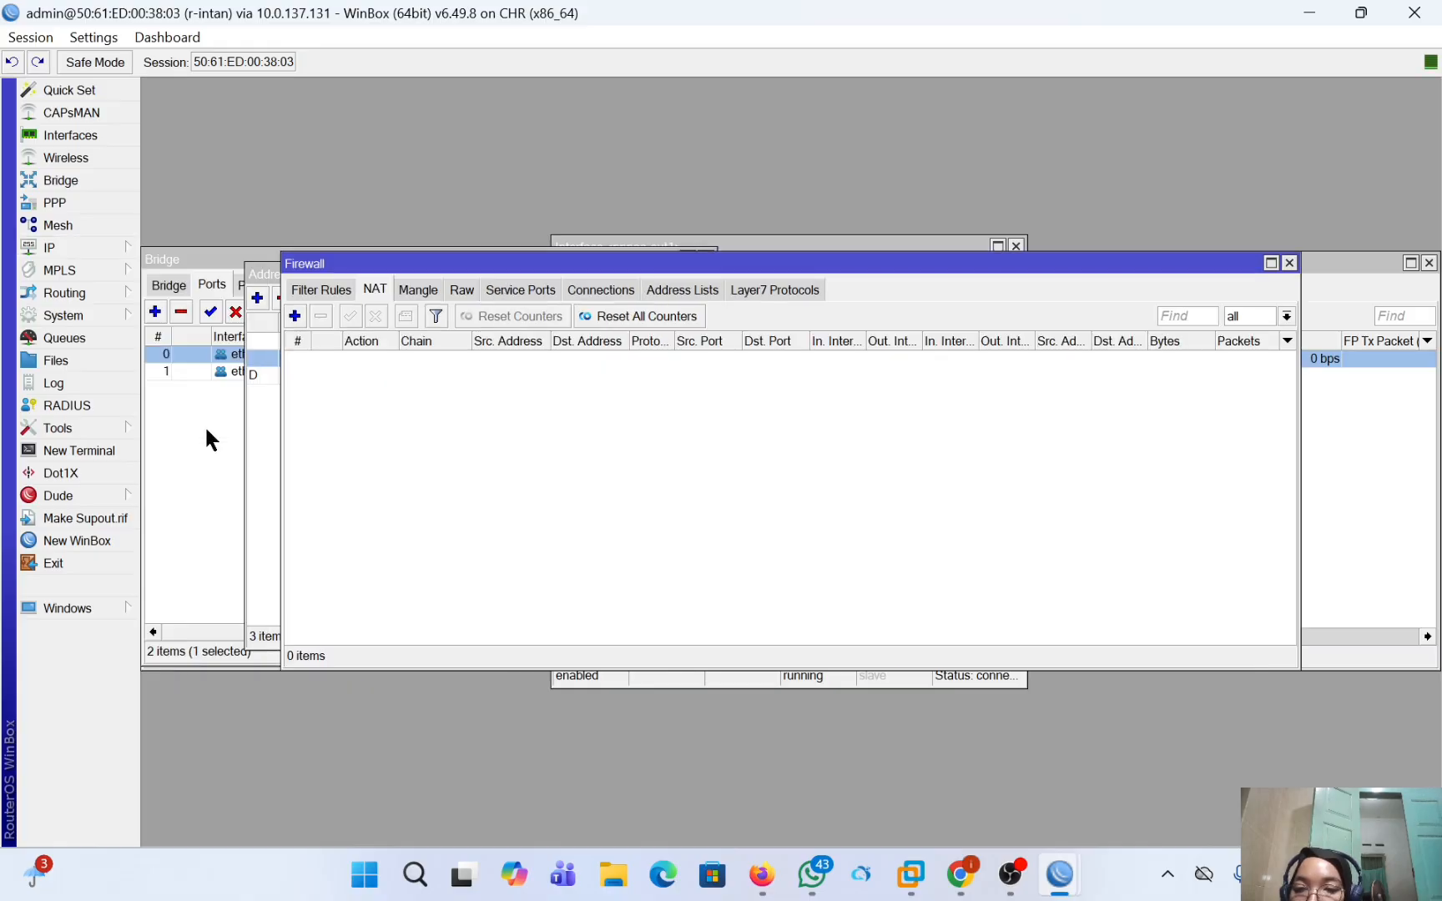
click(296, 315)
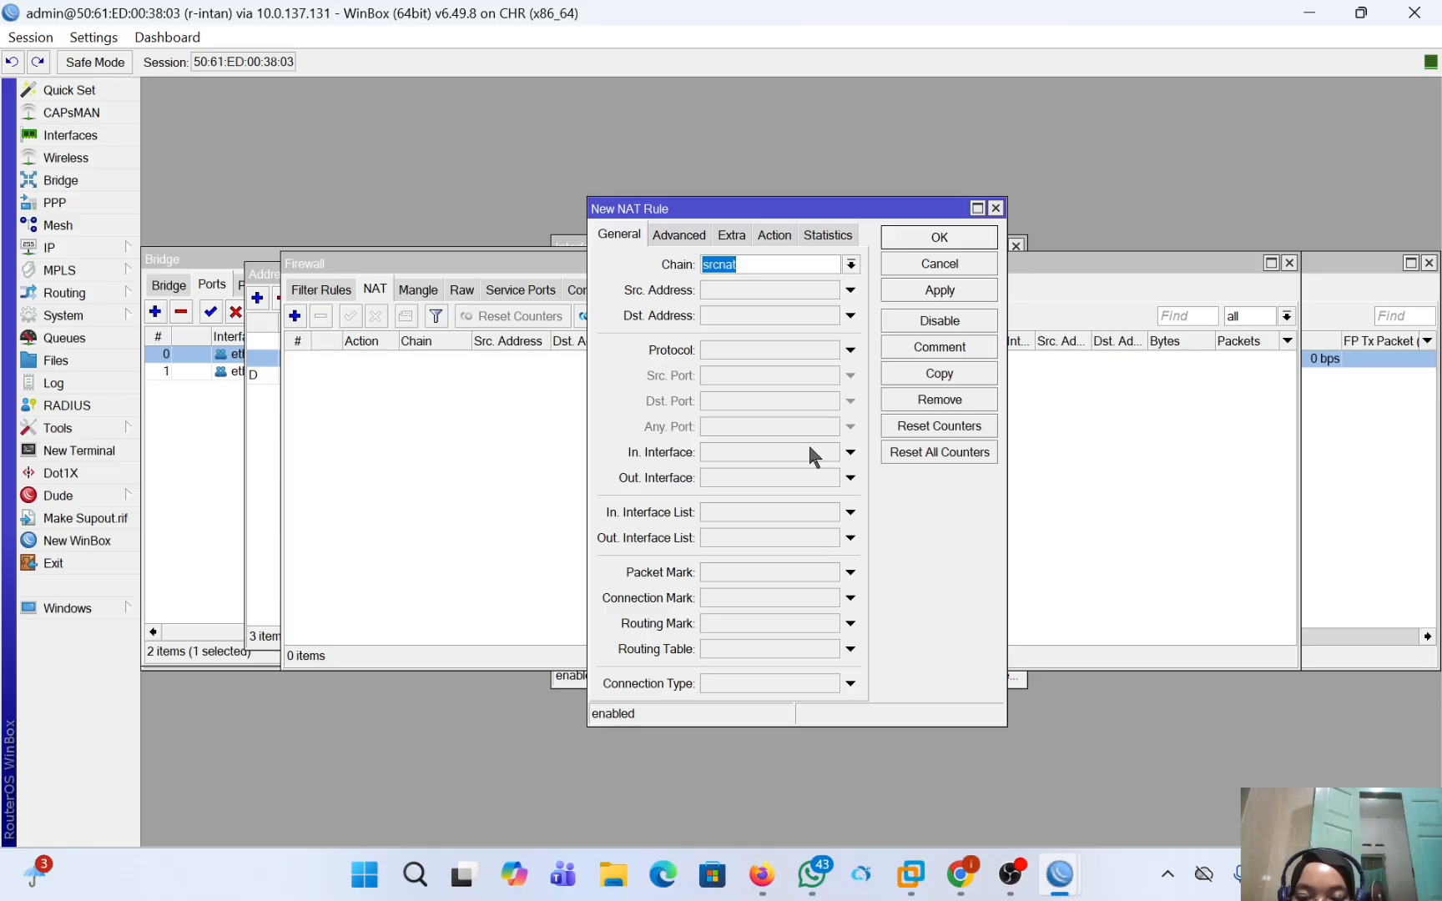
click(850, 479)
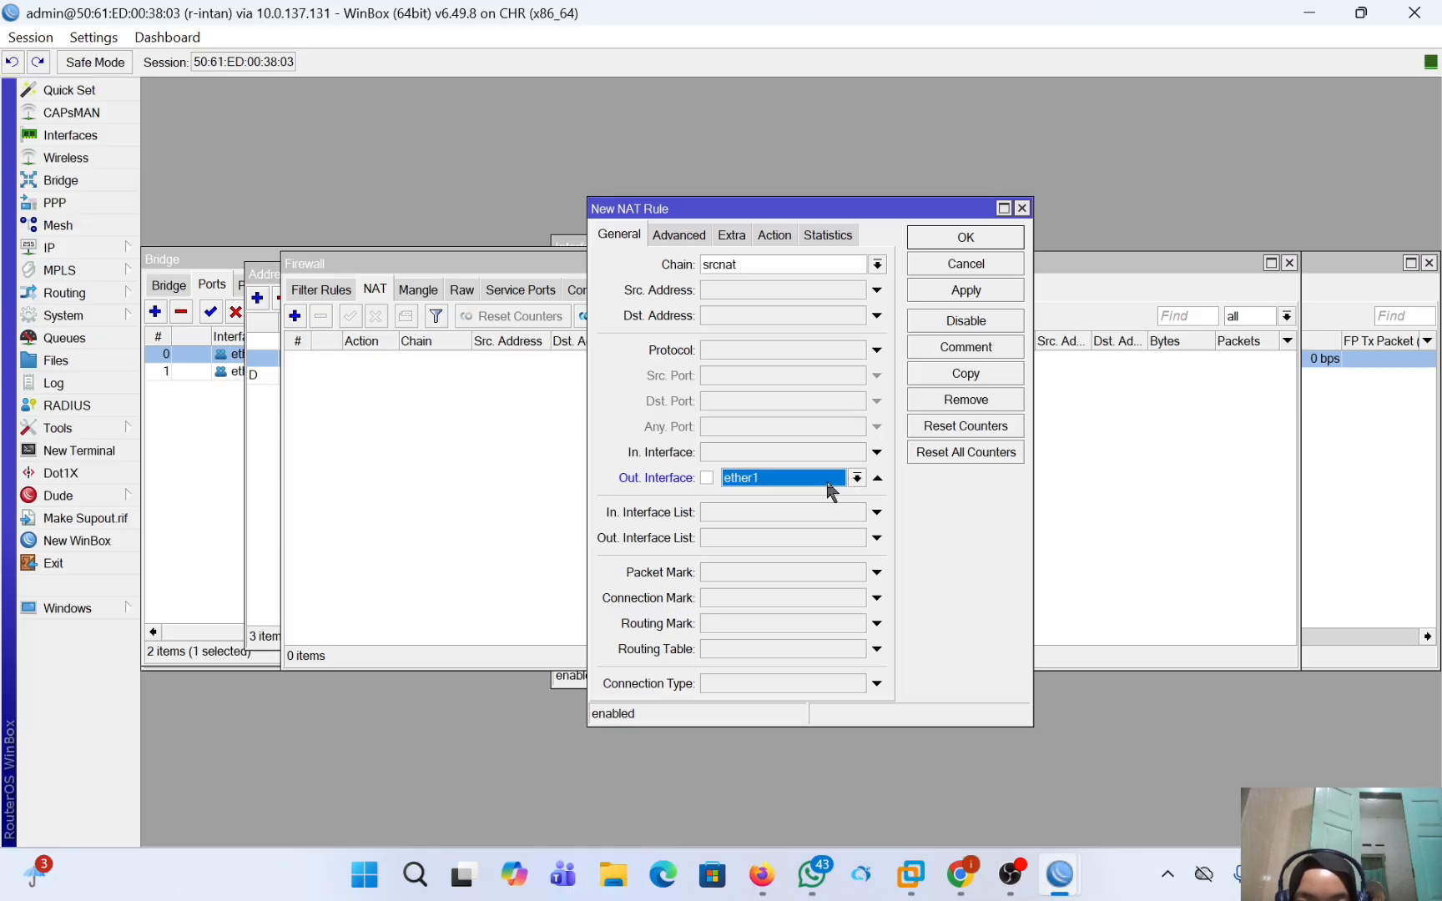
click(855, 480)
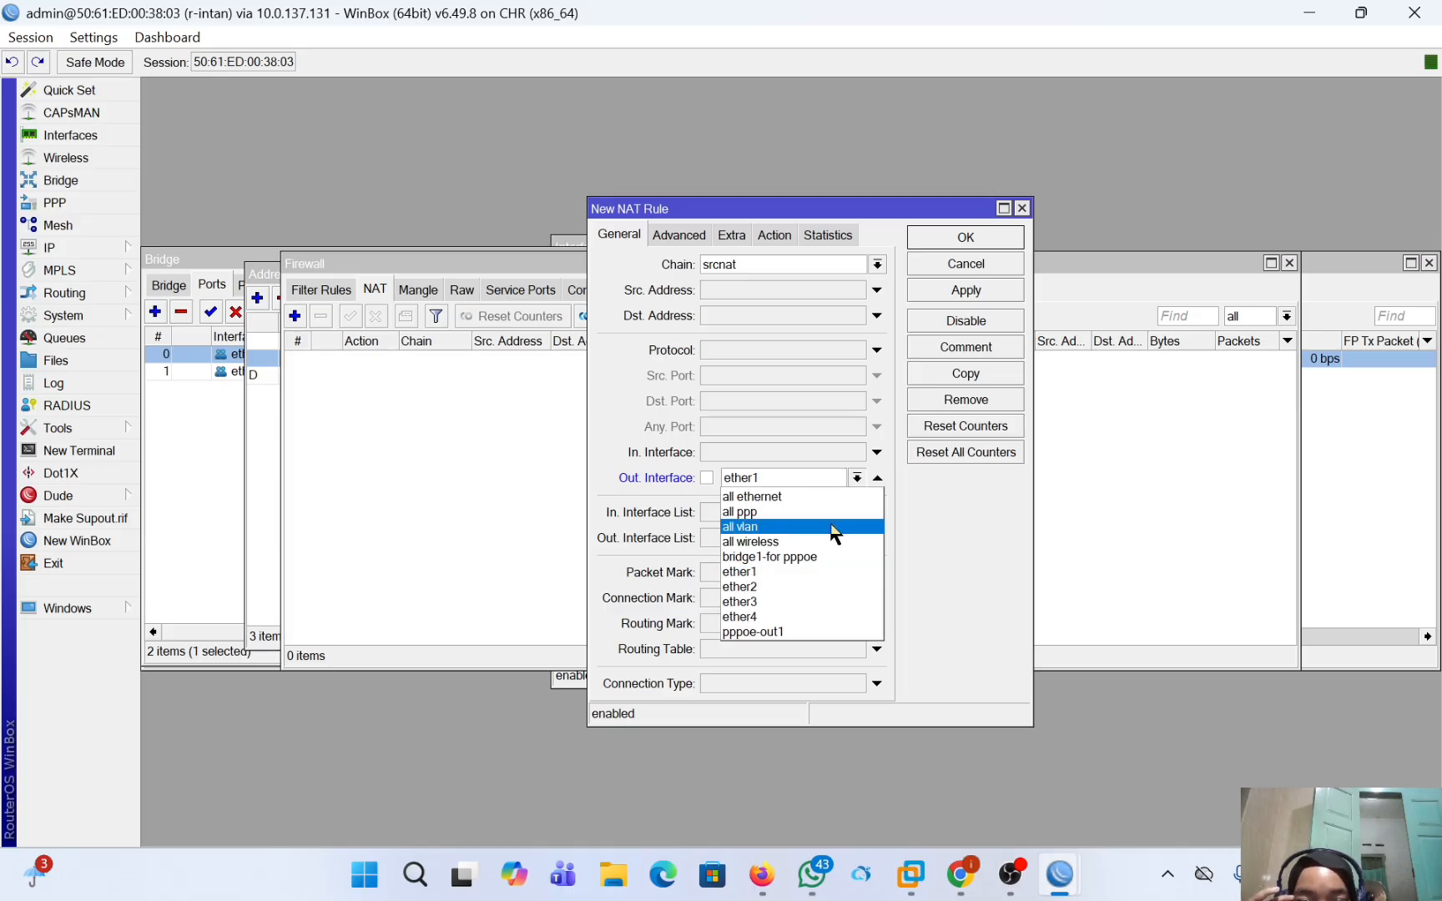
click(808, 632)
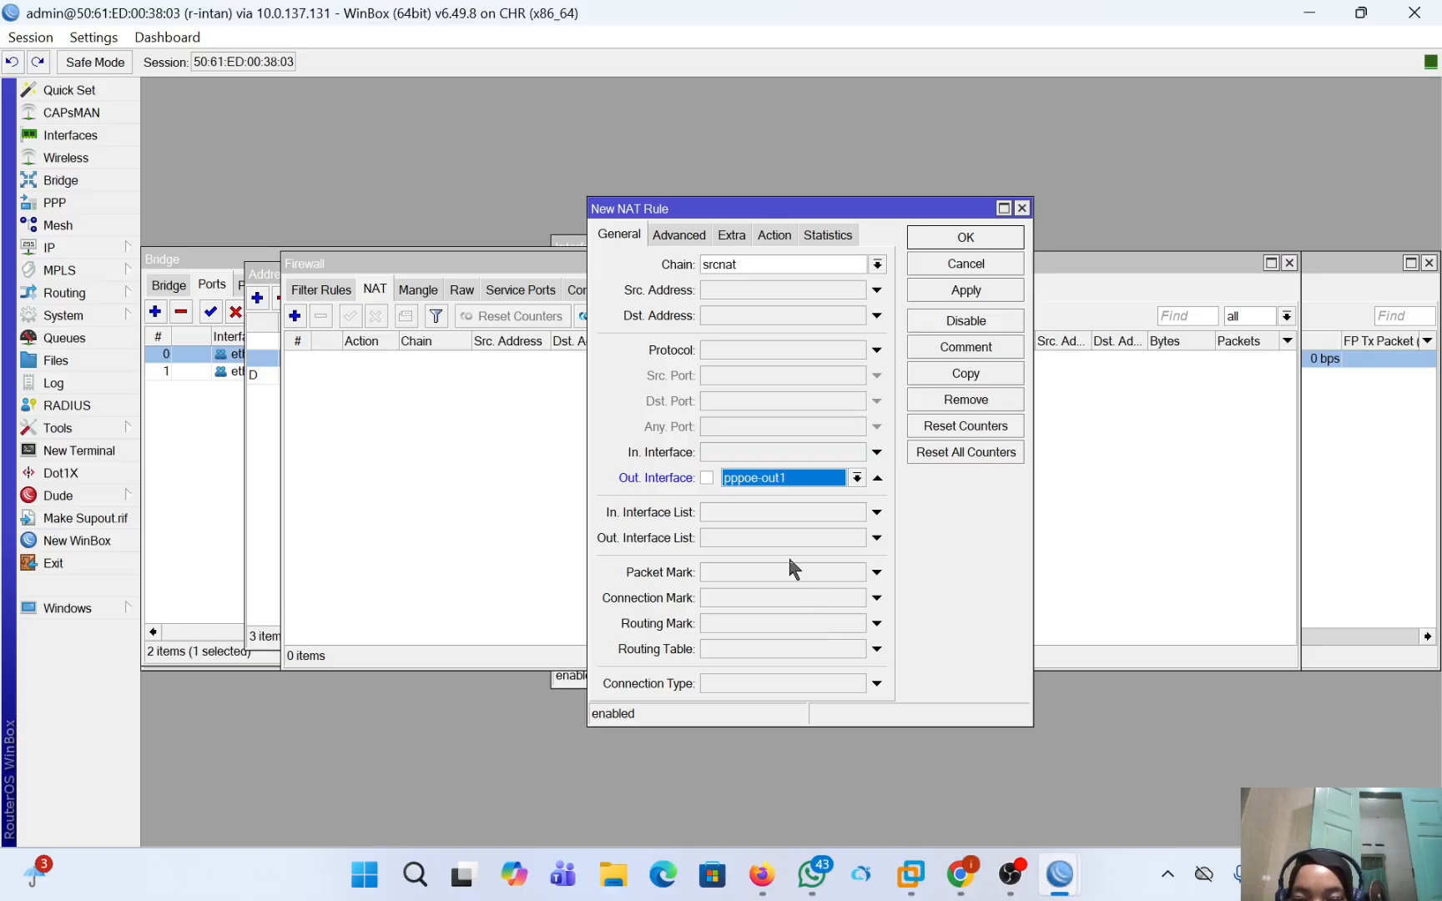
Set the NAT rule's action to masquerade and save the rule.
click(773, 235)
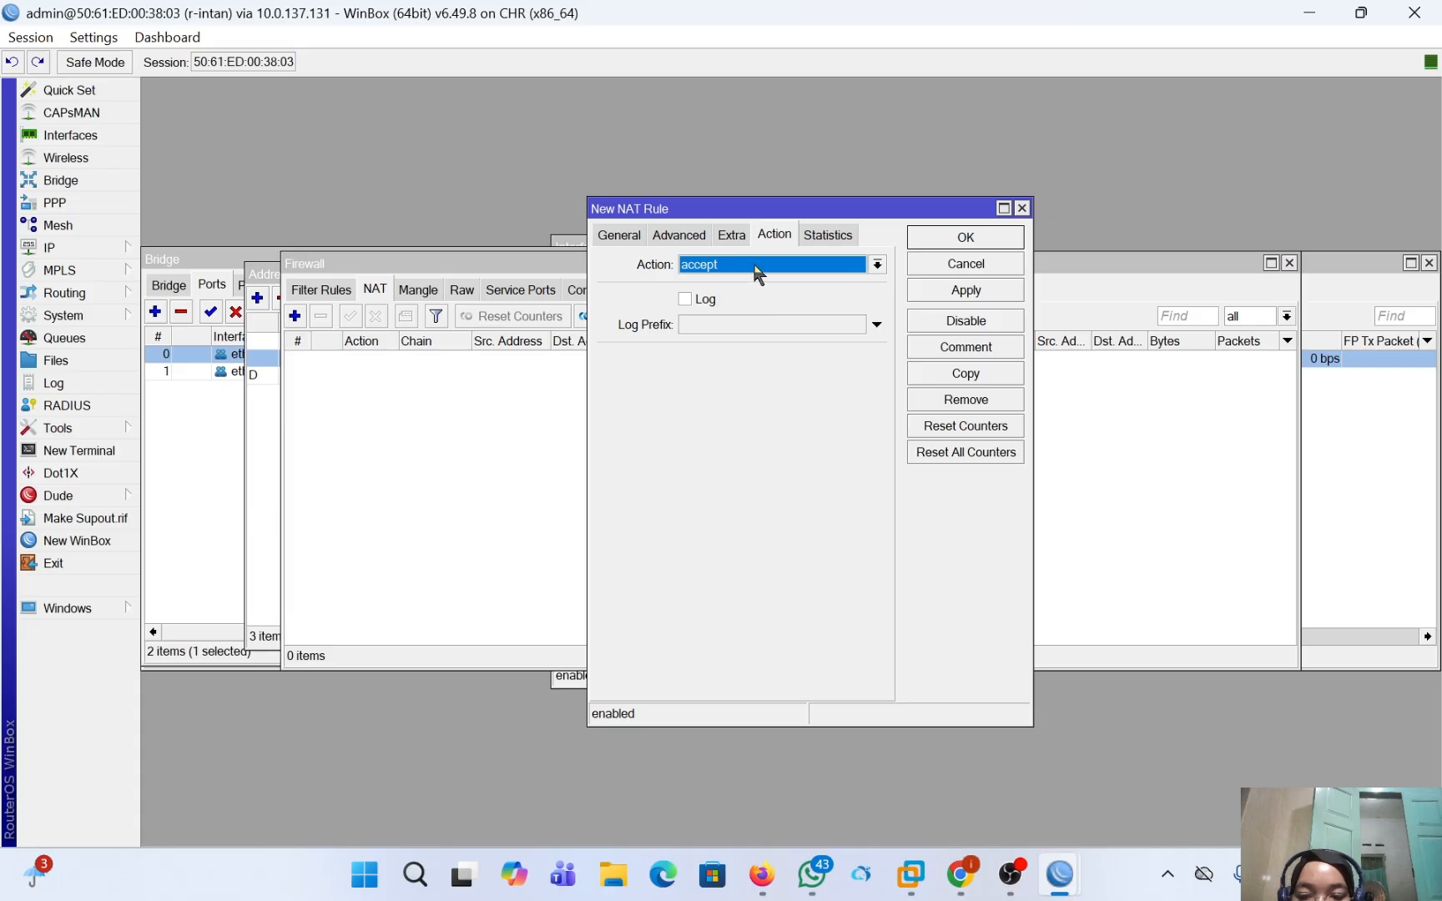
click(757, 274)
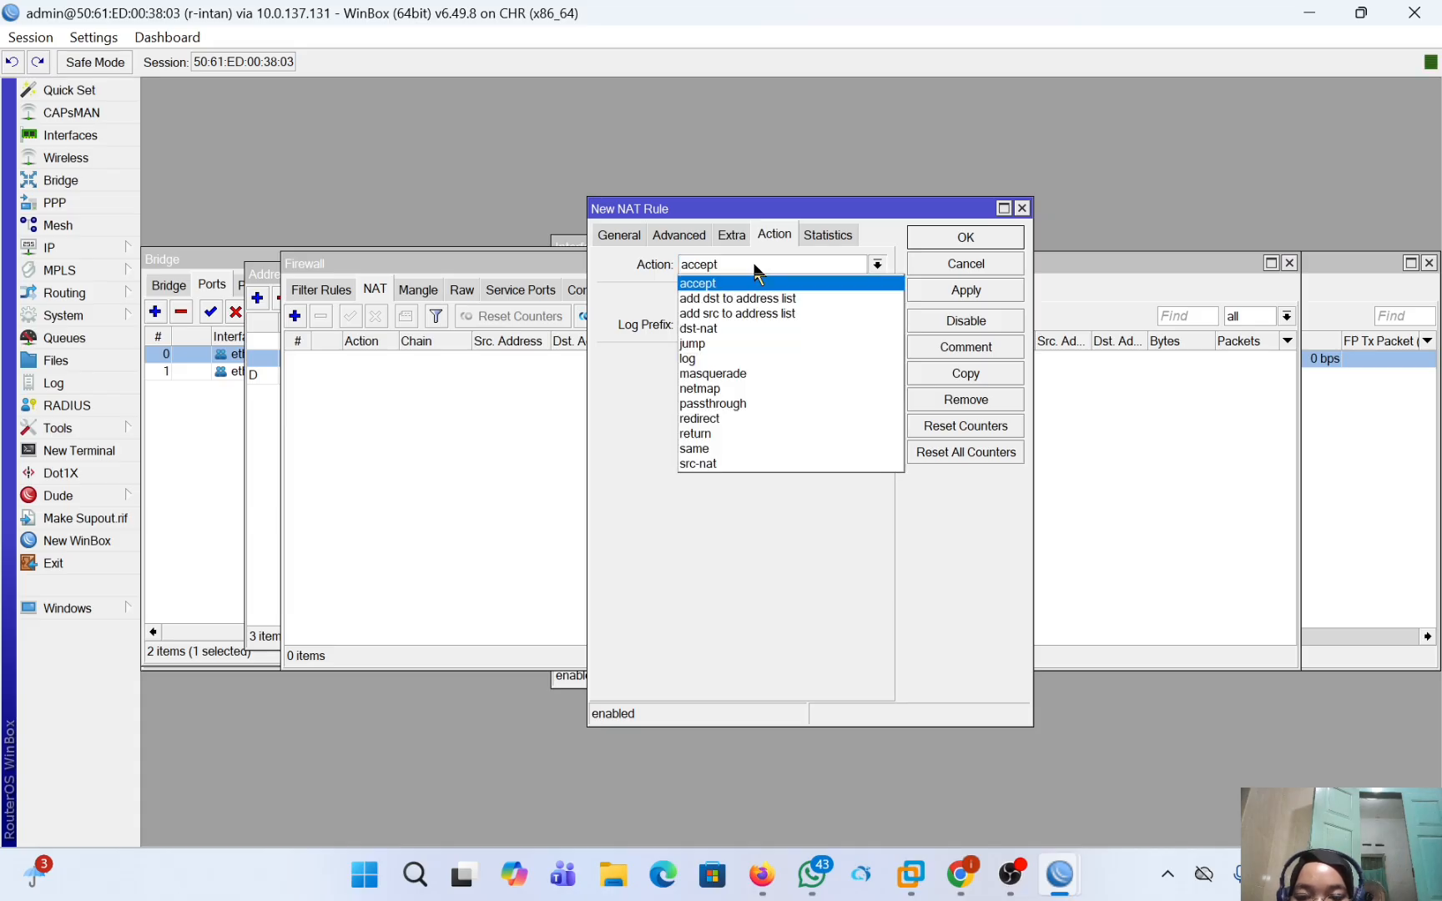
click(746, 374)
click(989, 287)
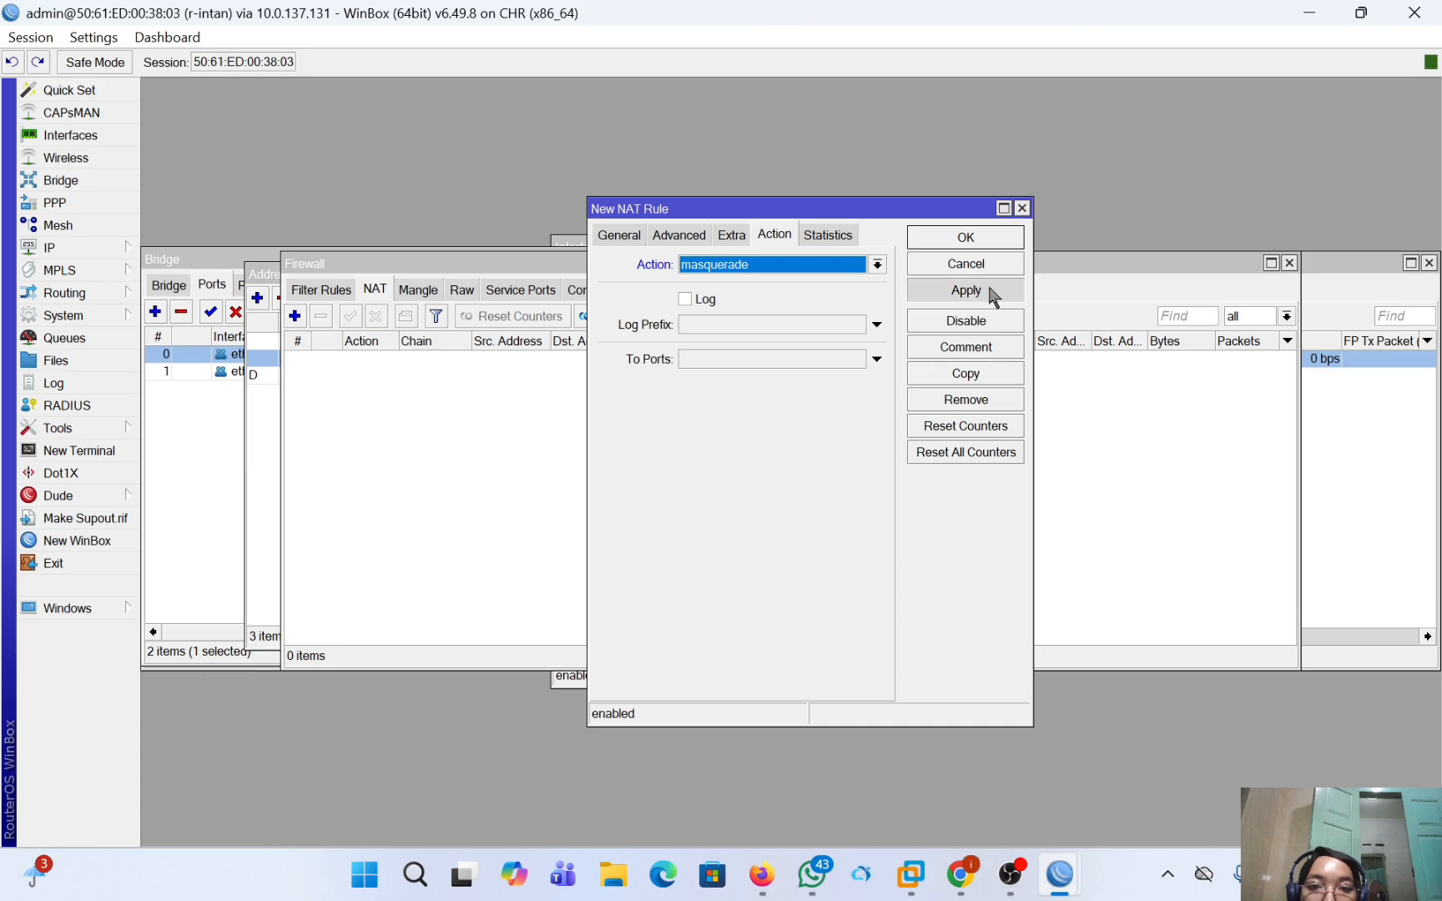
click(980, 244)
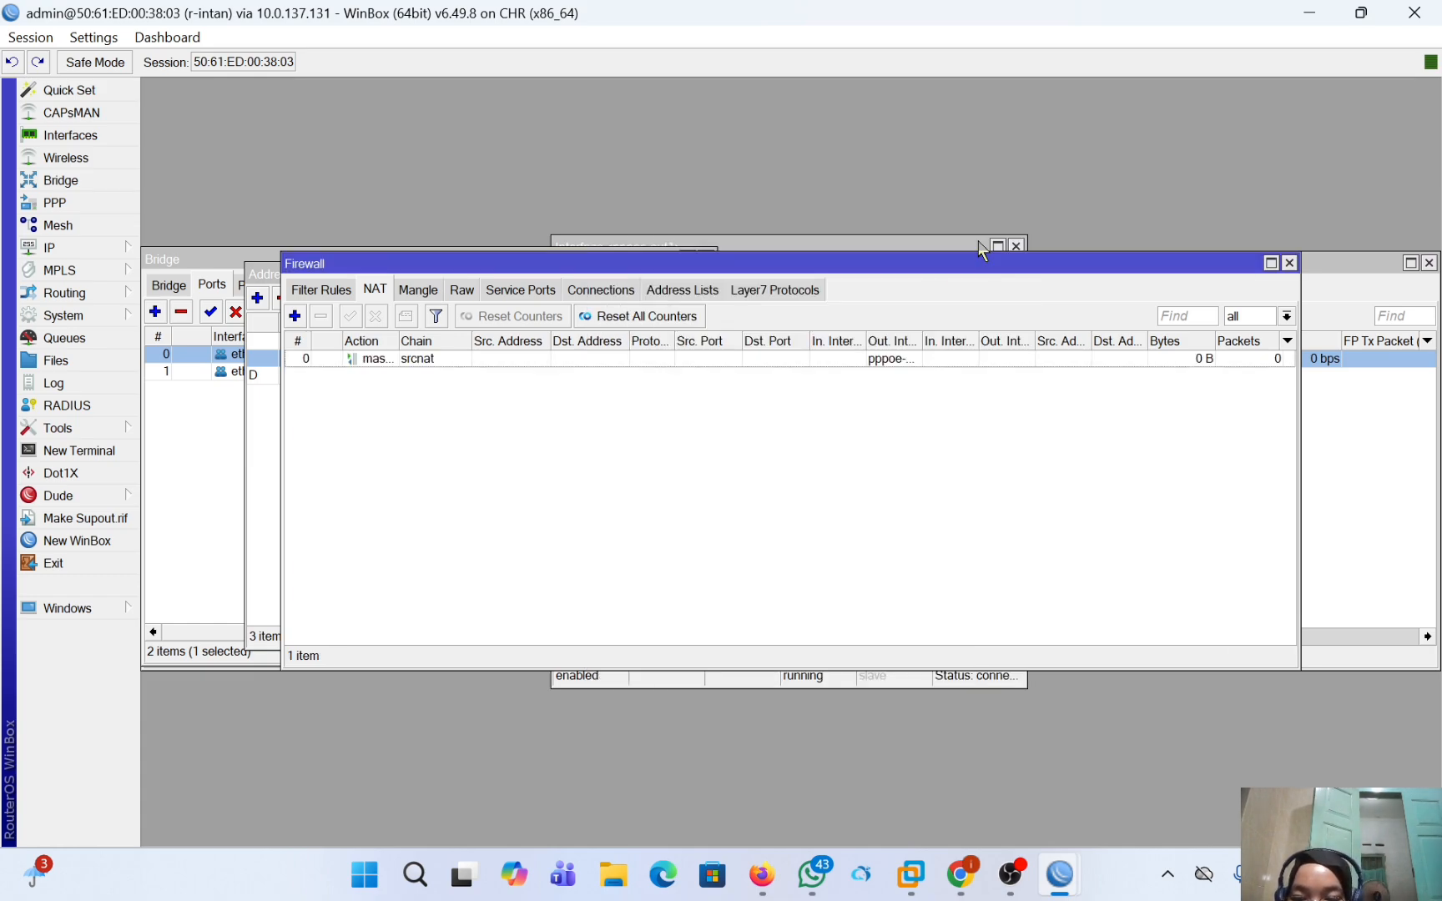
Switch to the PNETLab topology in Firefox, open VPC 1's terminal and request an address with ip dhcp.
click(761, 875)
click(874, 624)
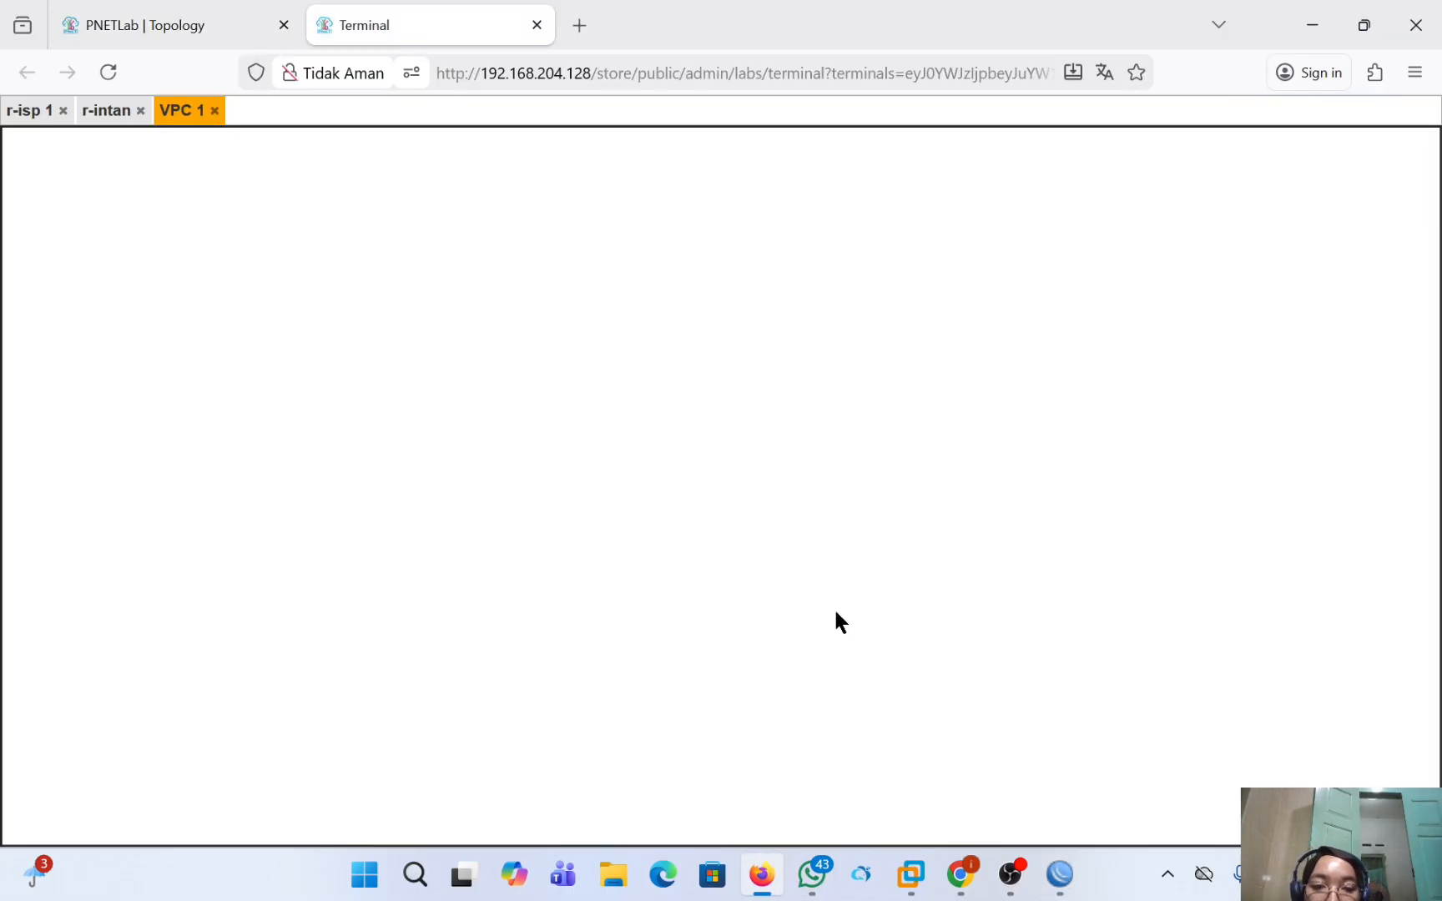
text(ip )
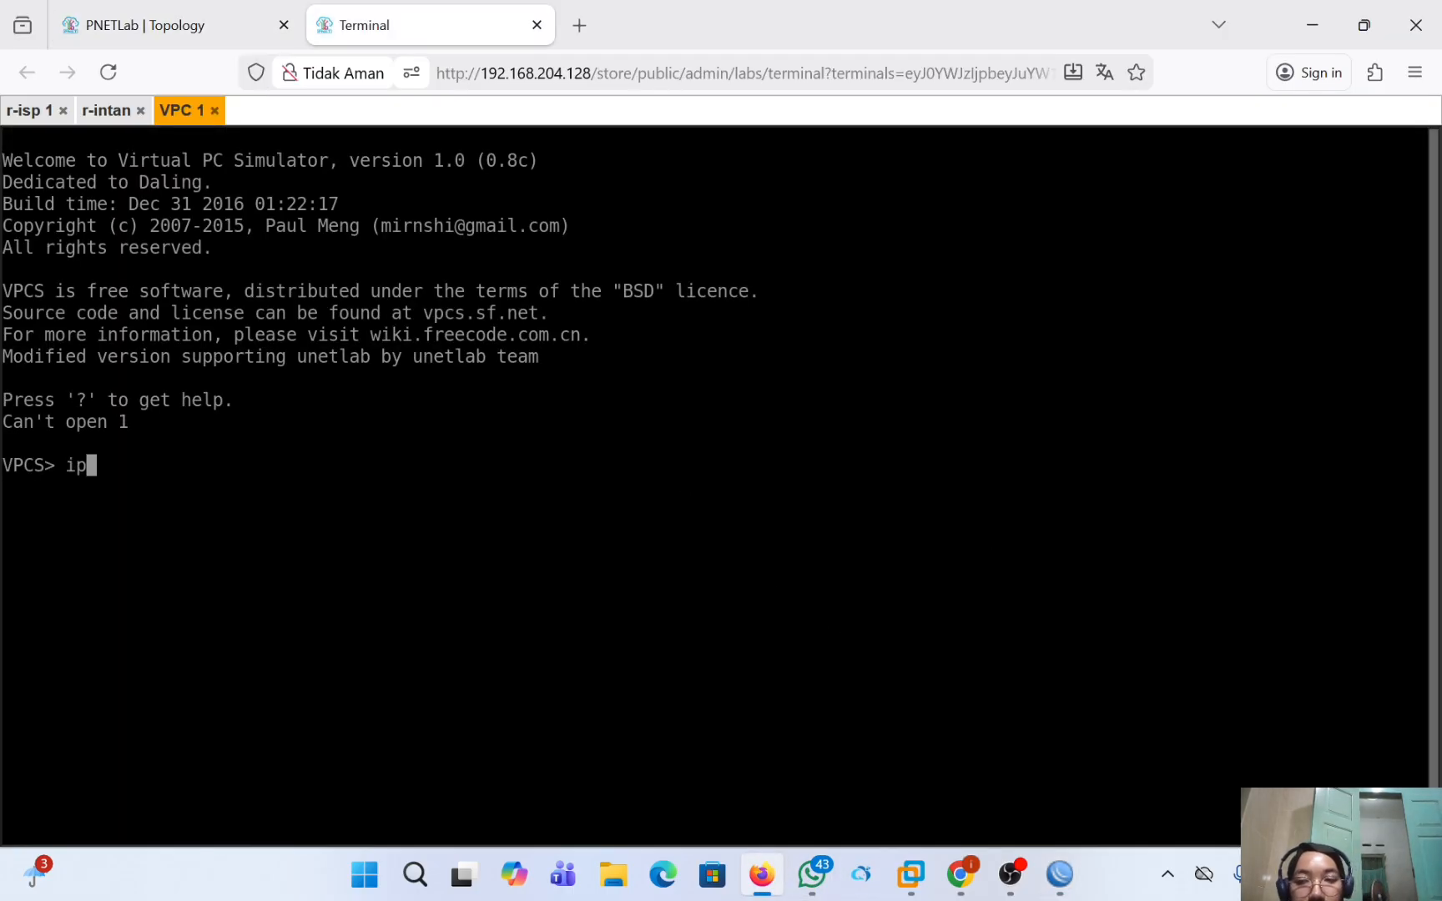
text(dhcp)
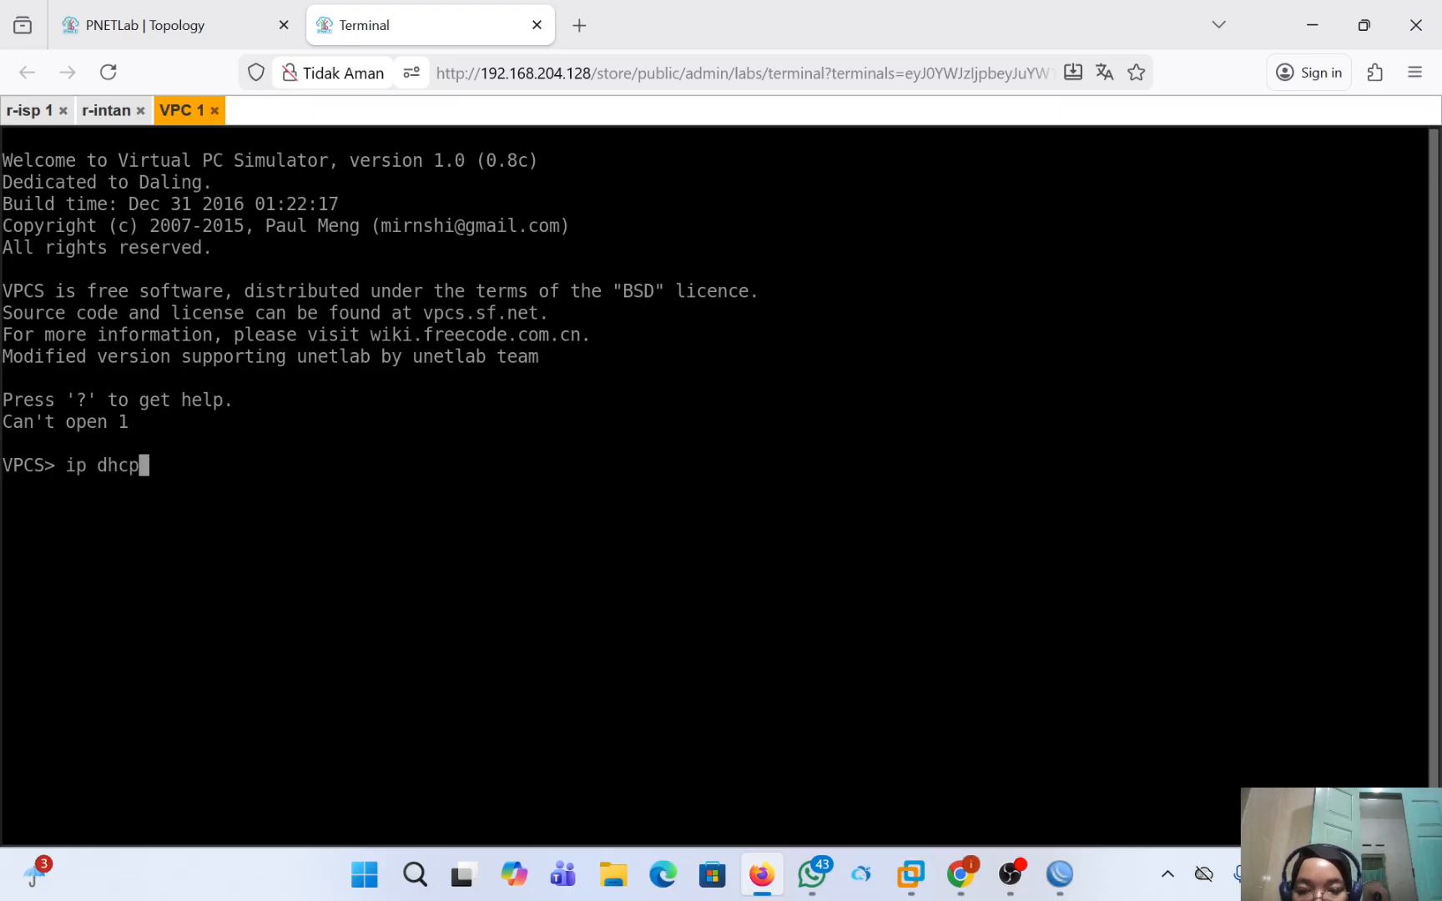
key(Return)
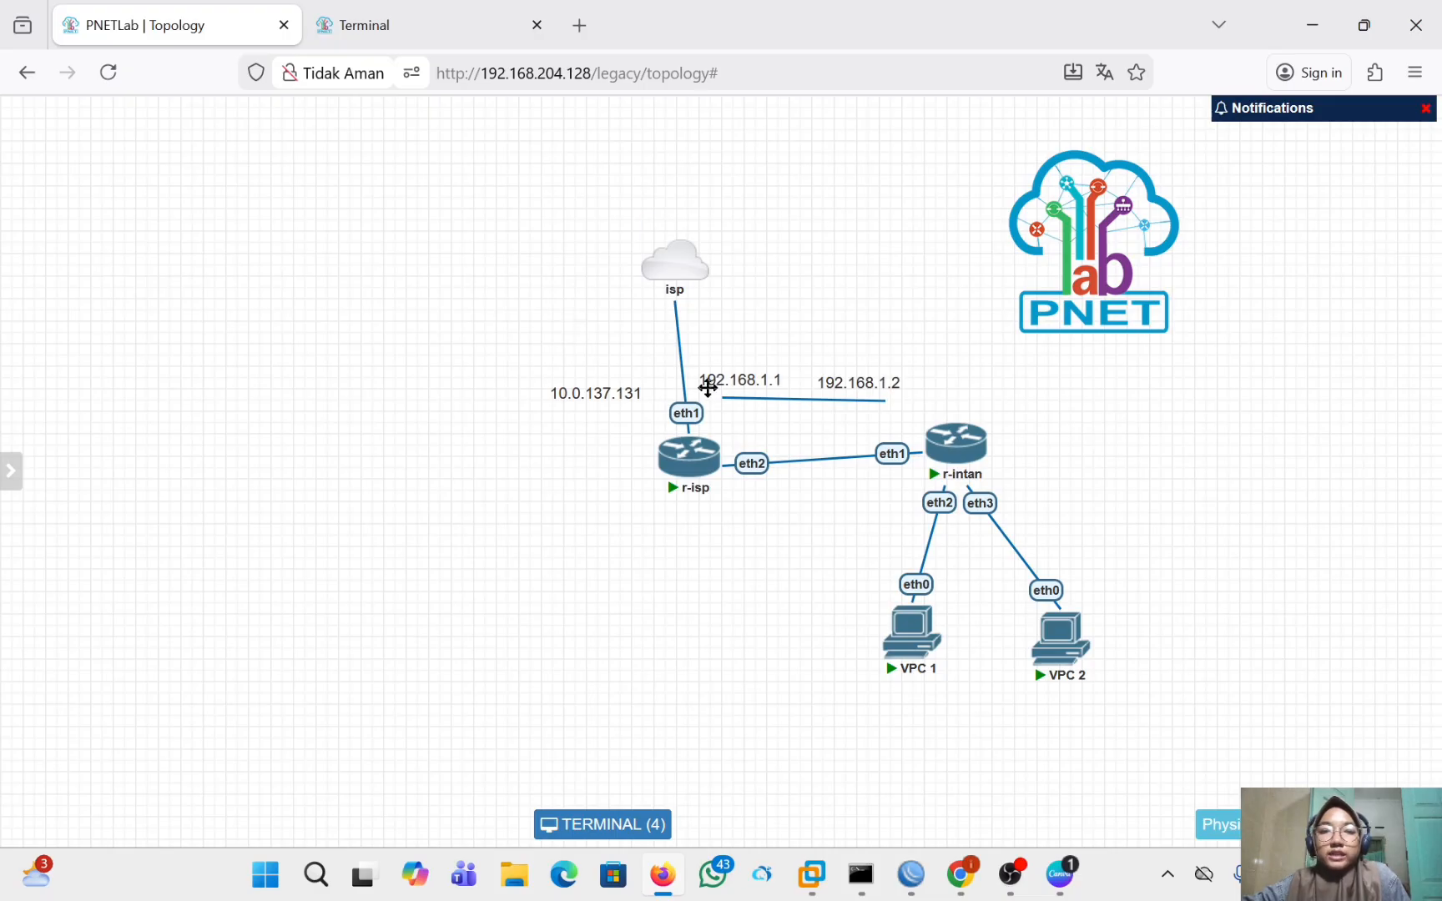
Switch to the r-isp WinBox session and open the default PPP profile.
mouse_move(714, 498)
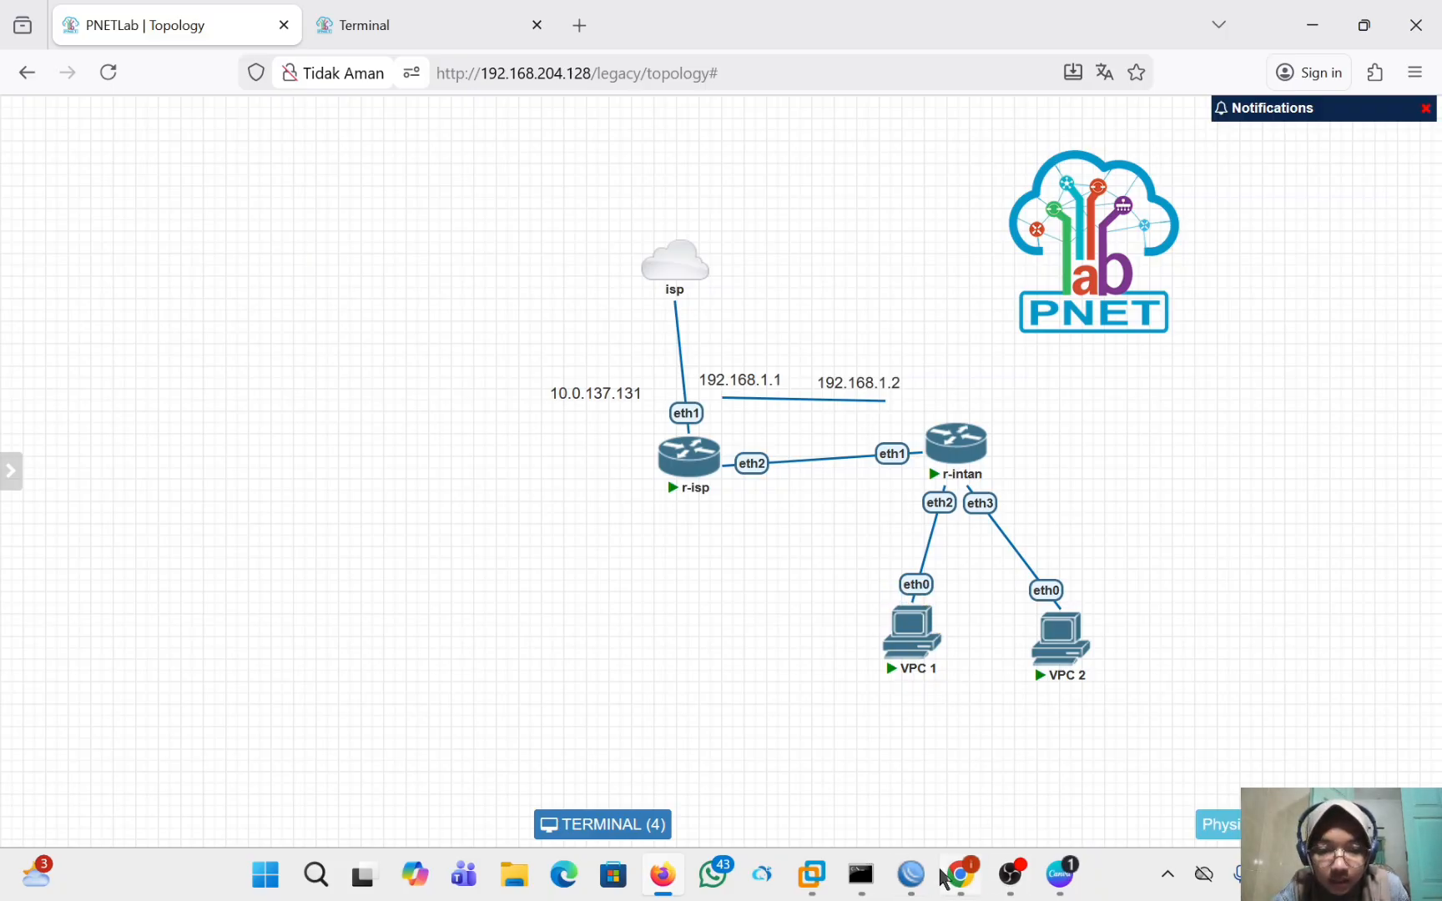
mouse_move(911, 874)
click(863, 753)
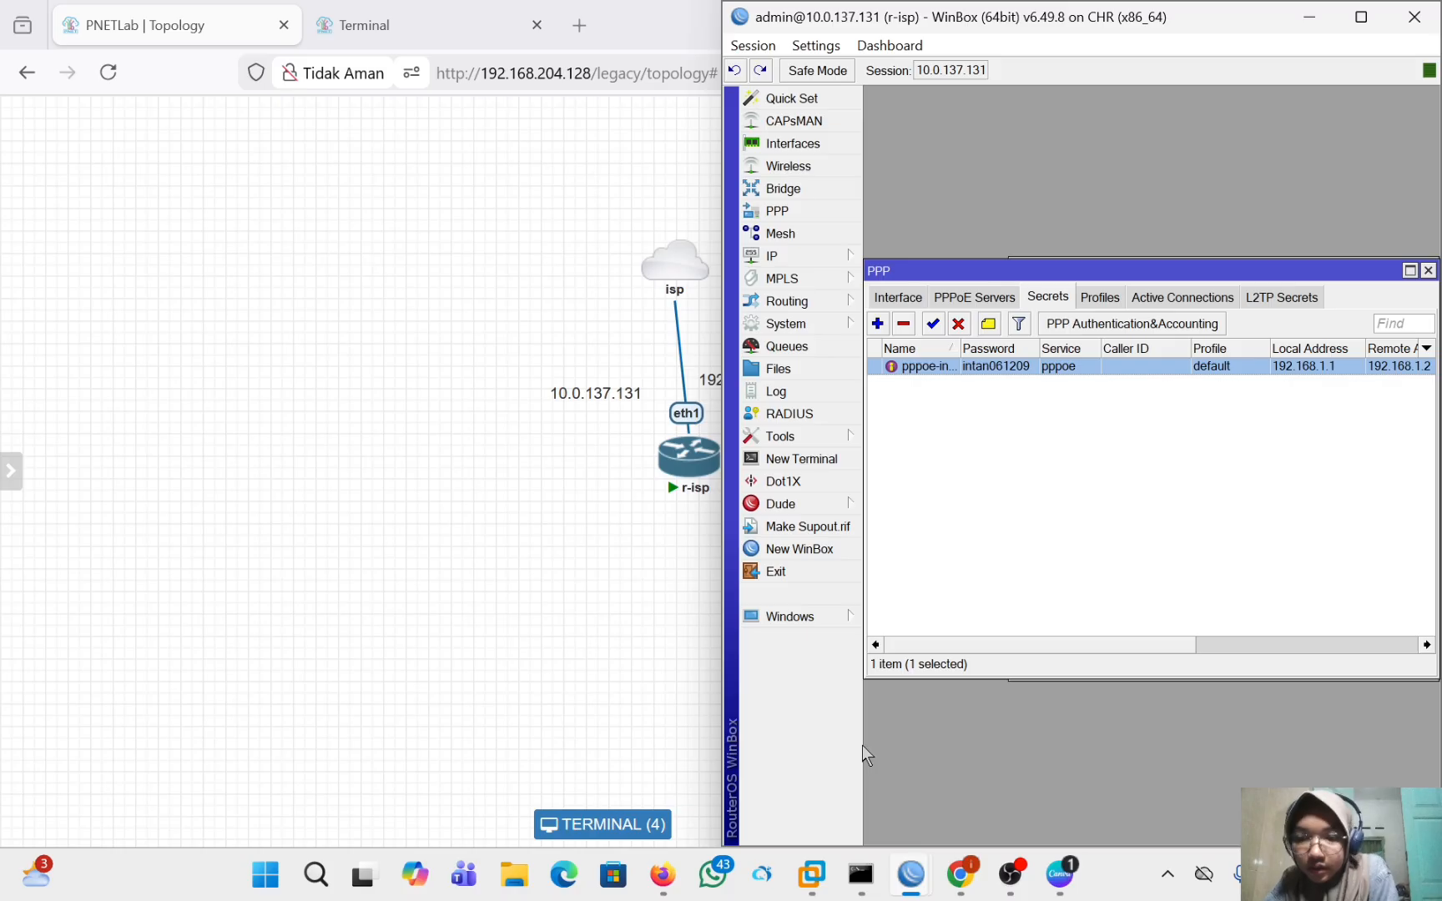
click(823, 213)
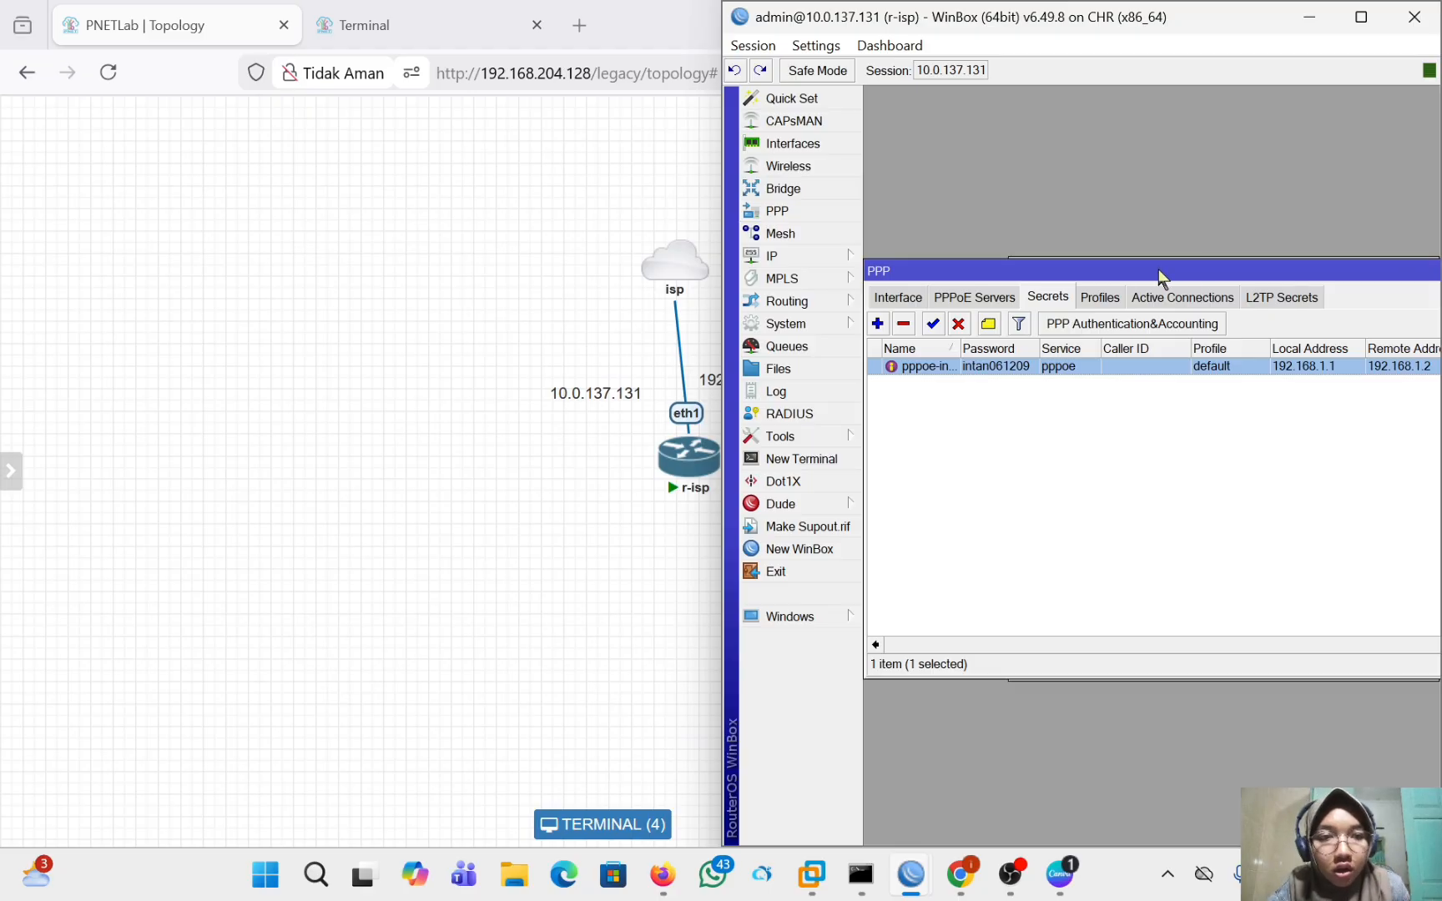
click(1113, 300)
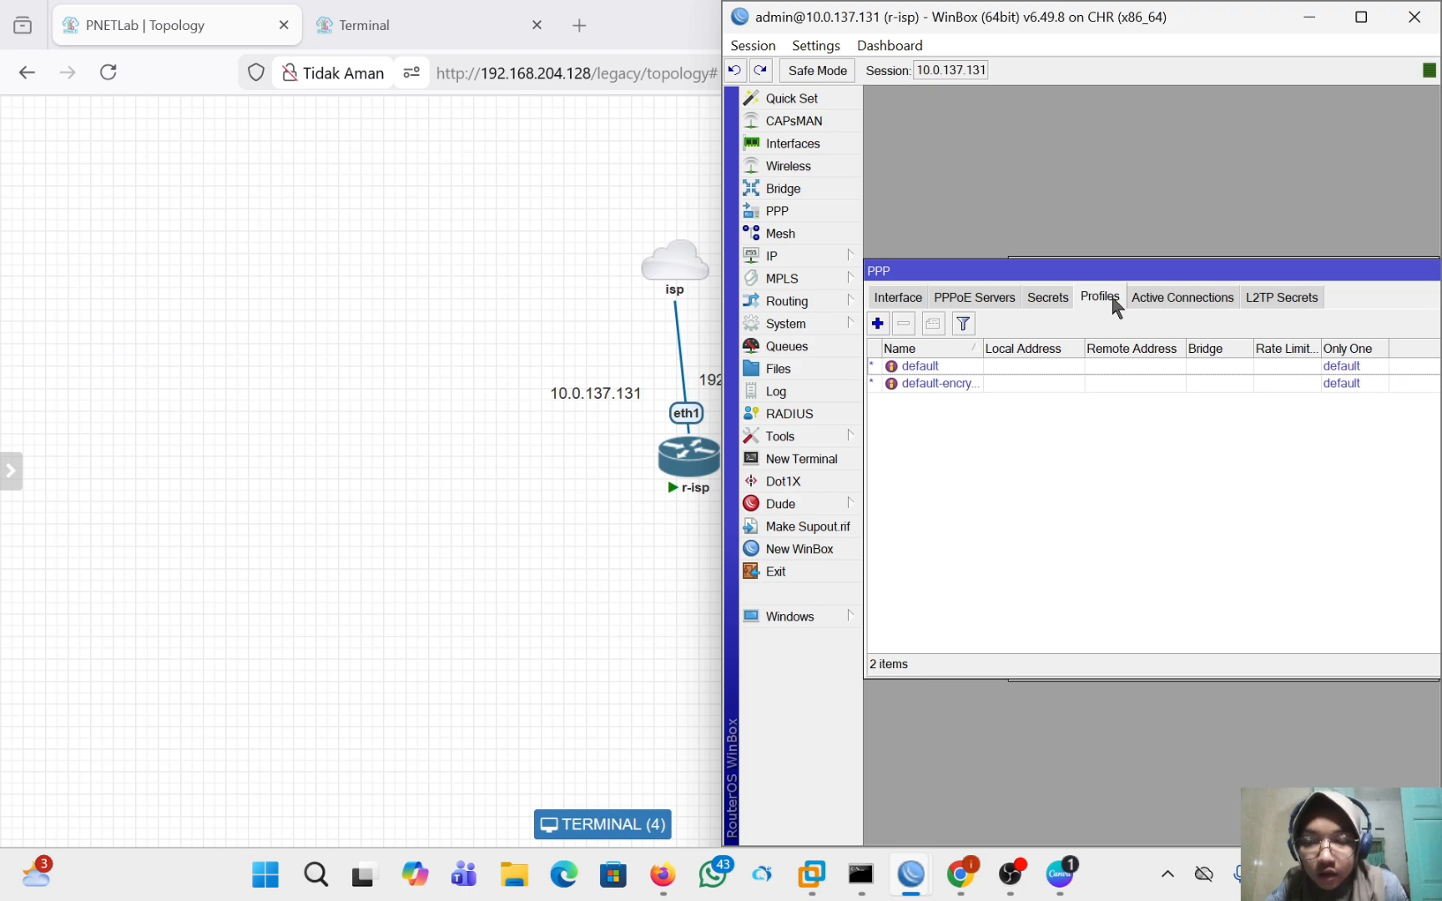
double_click(1126, 366)
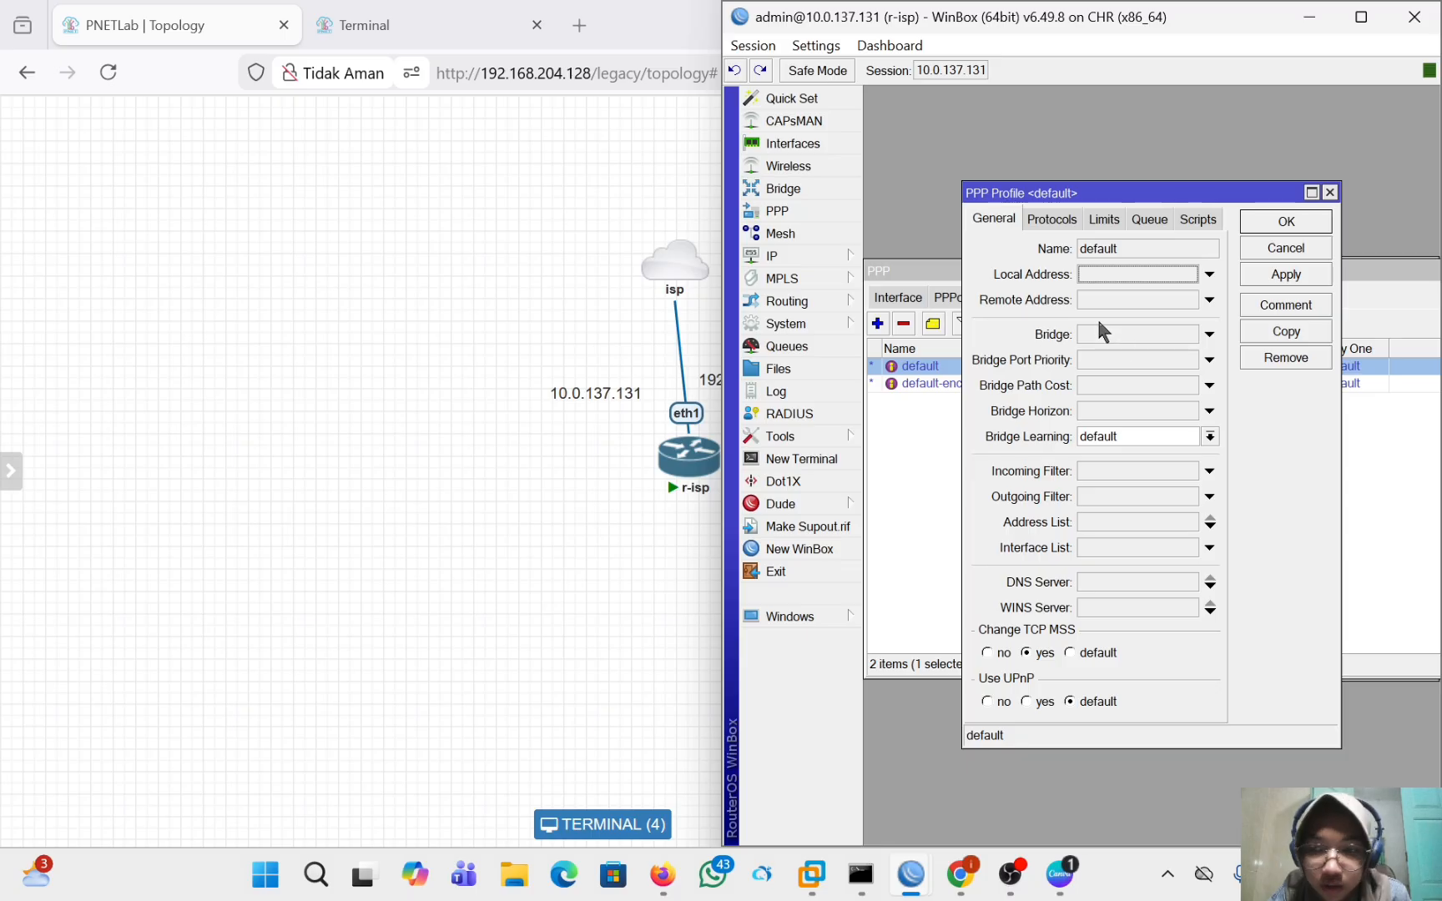
Set the default PPP profile's rx/tx rate limit to 2m/2m and save the profile.
click(1102, 222)
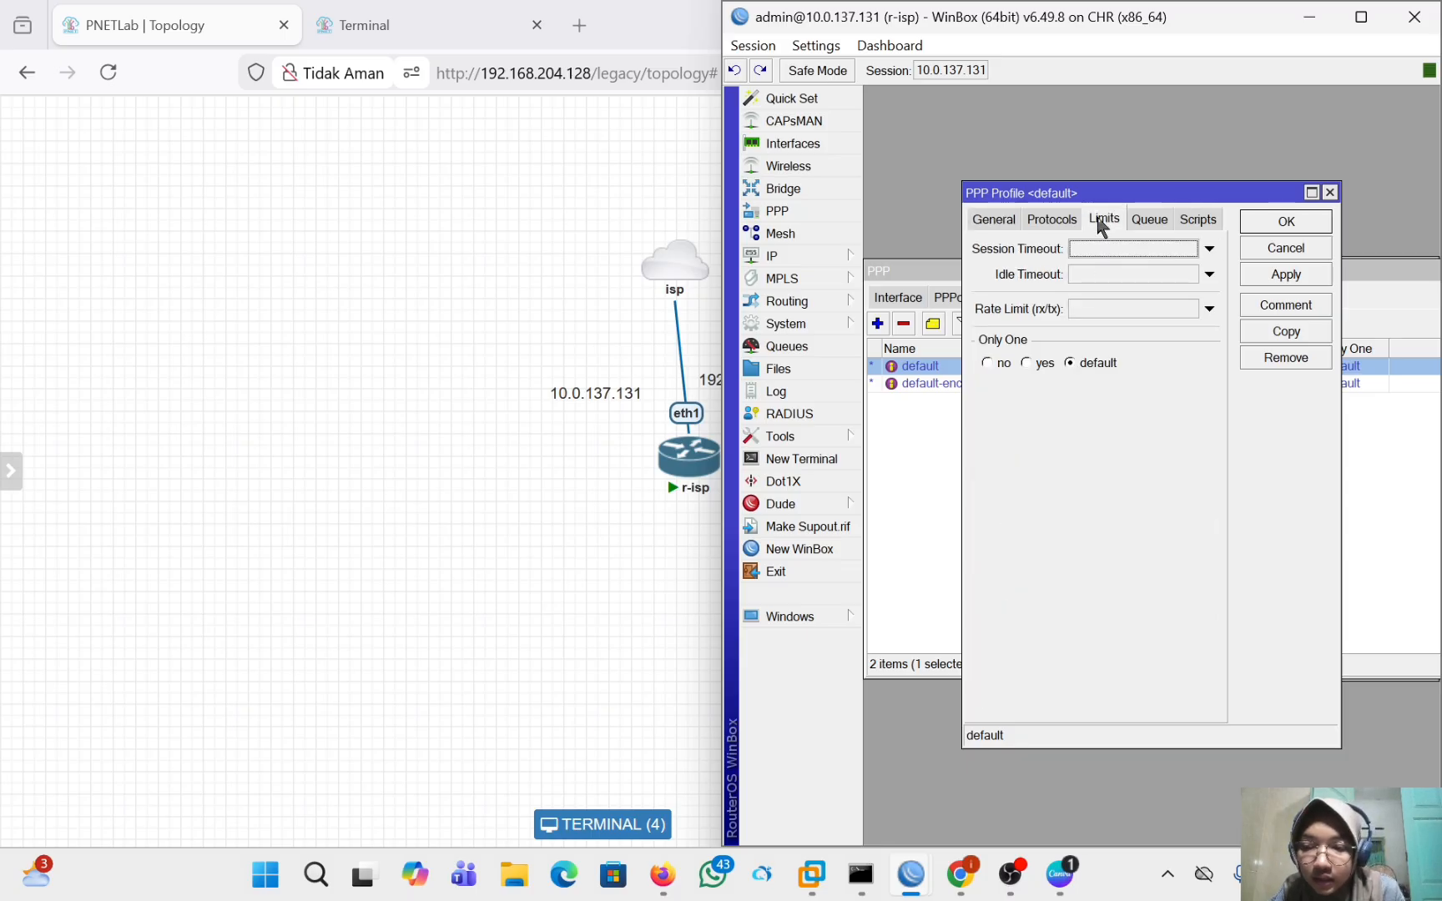
click(1135, 307)
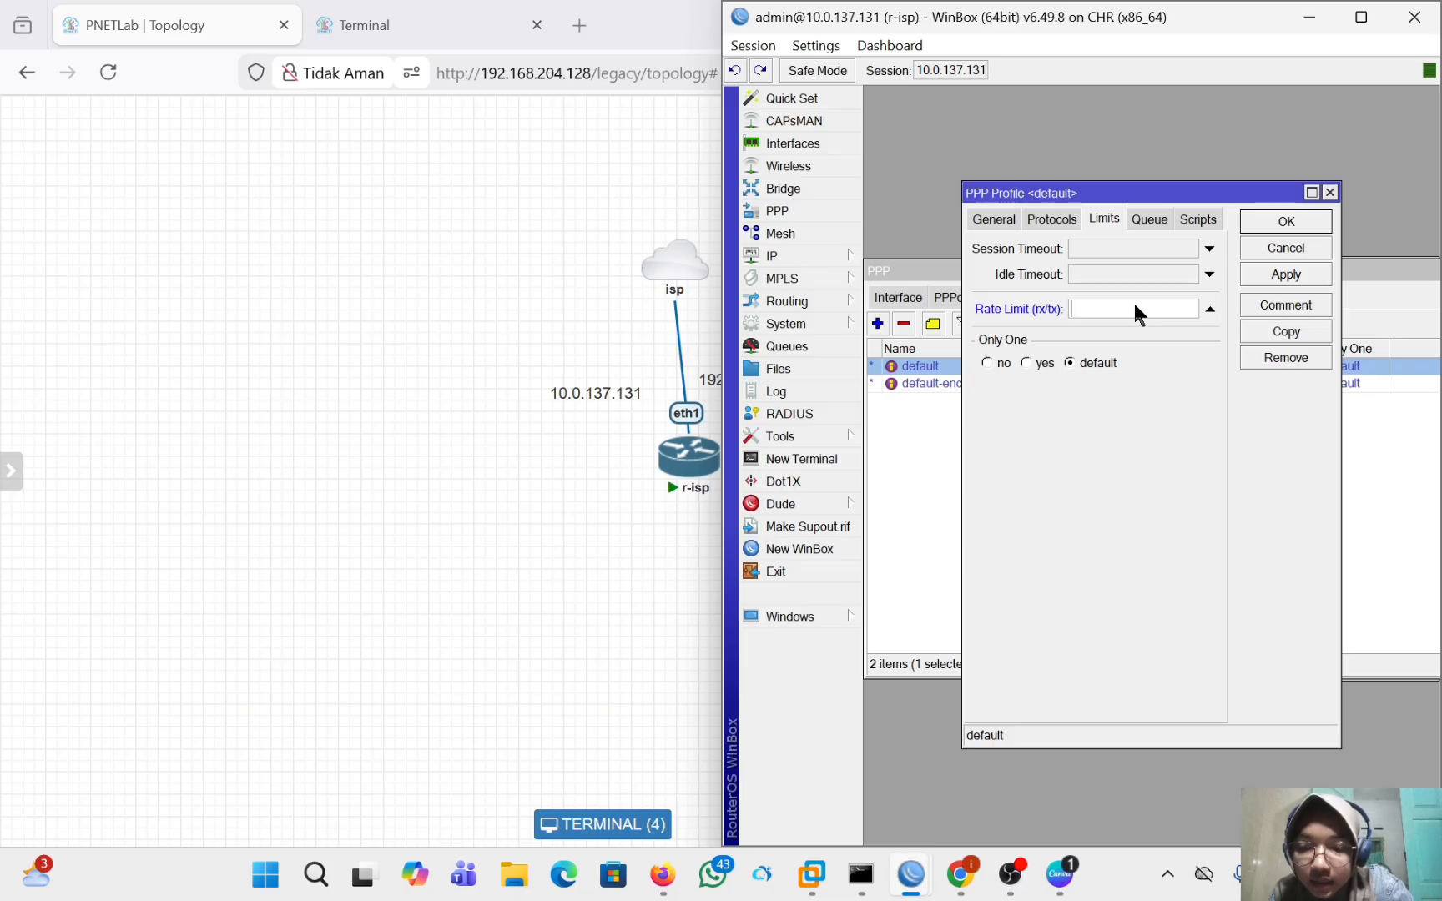
text(2)
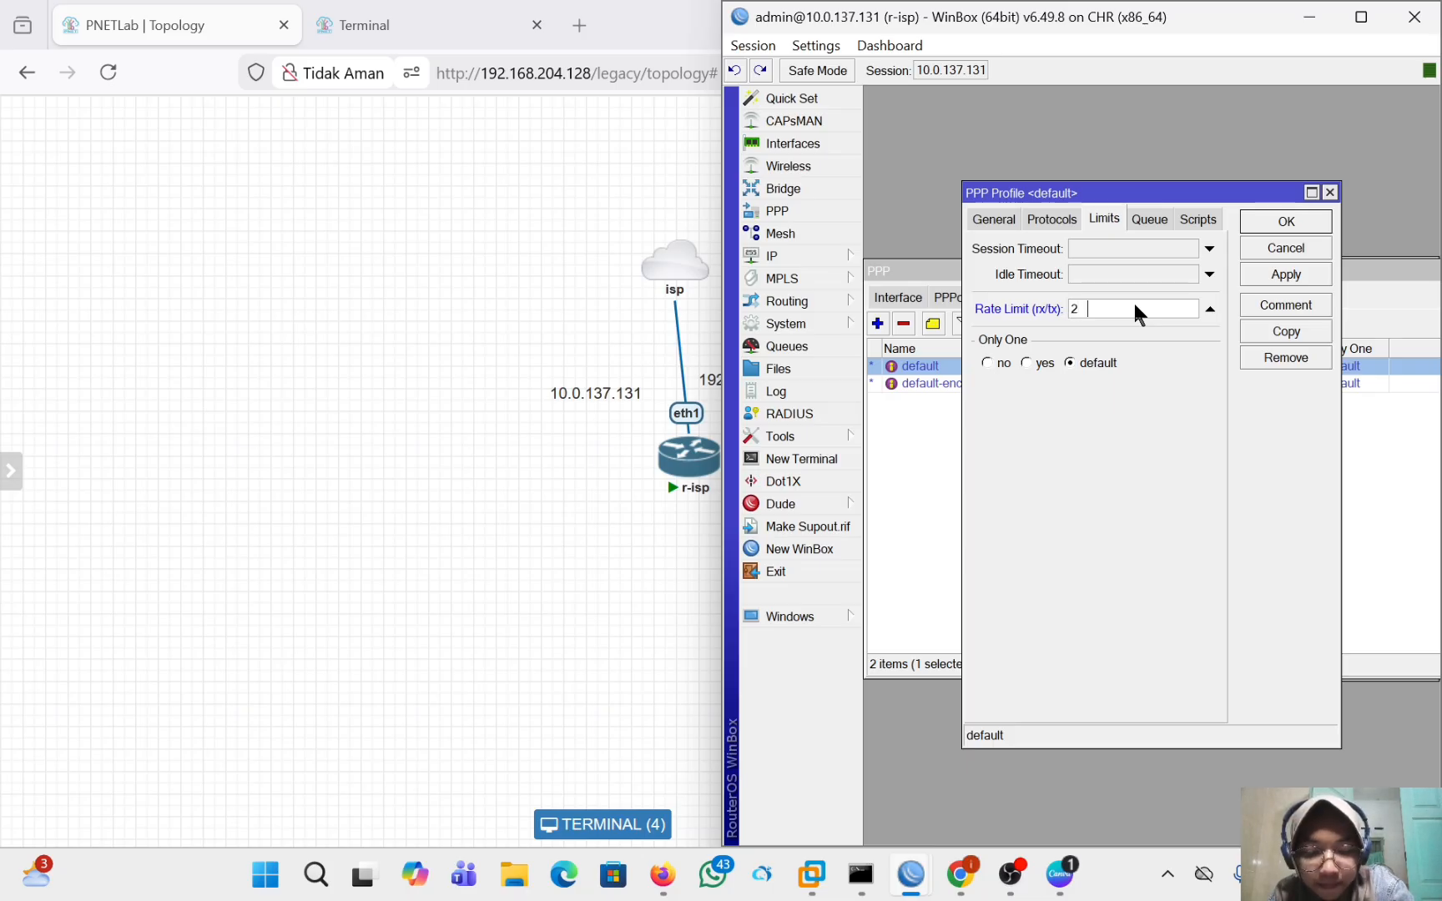
text(m/2m)
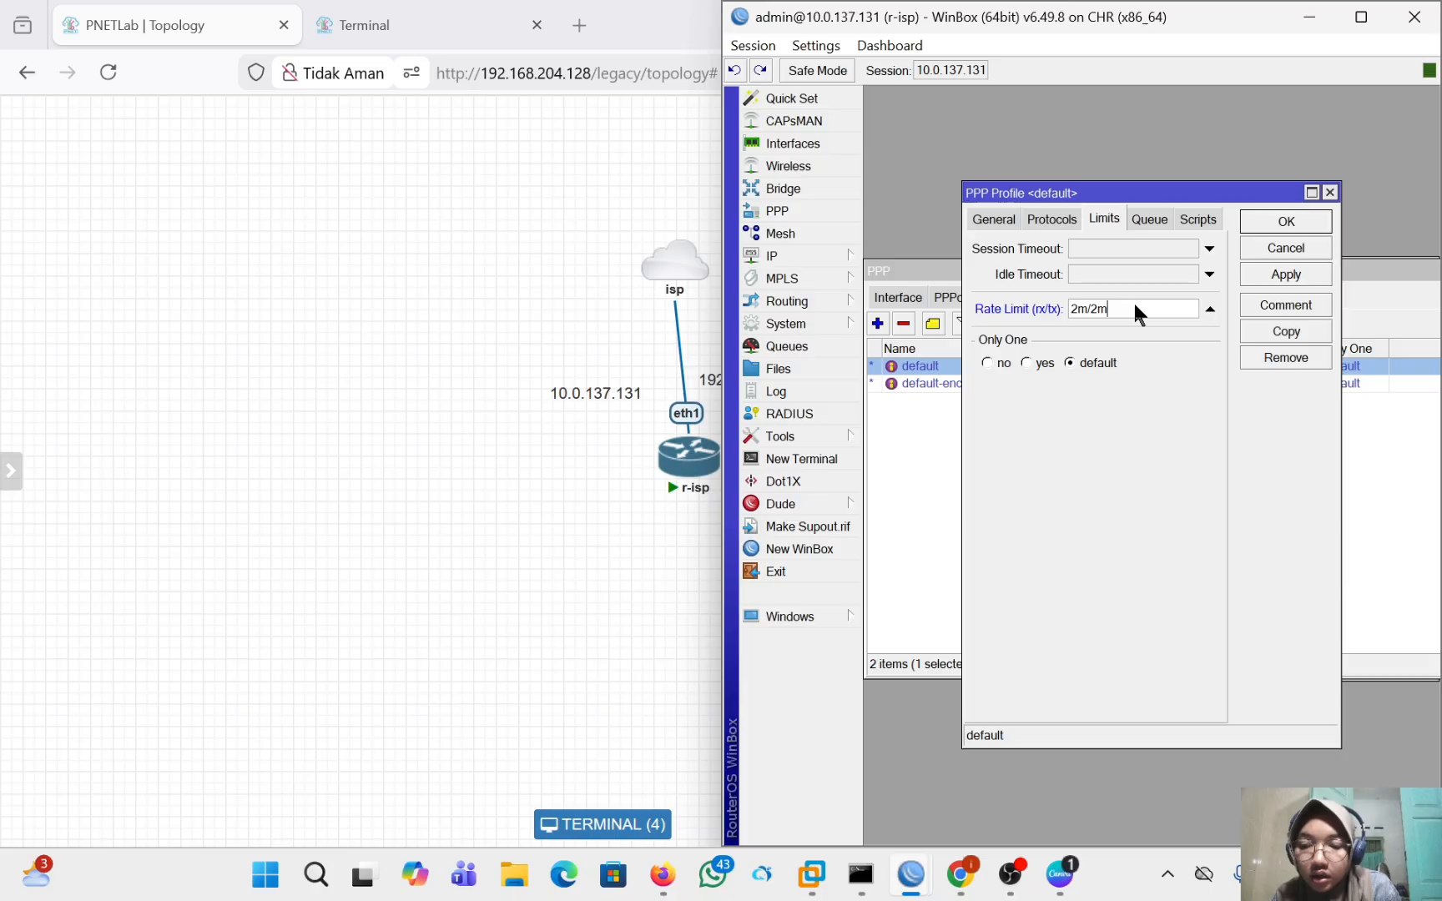
click(1266, 280)
click(1275, 224)
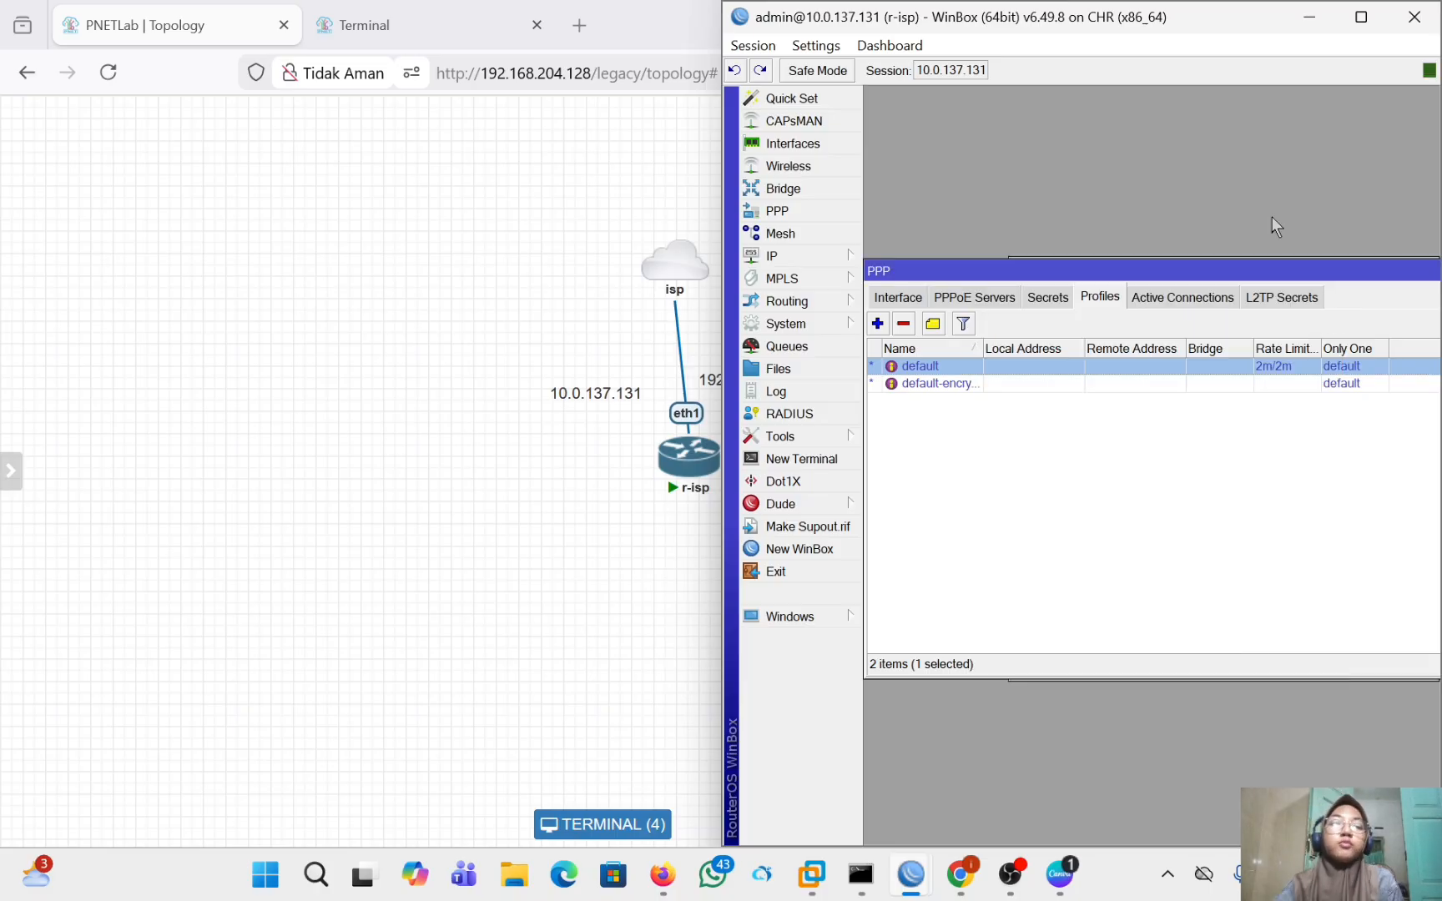